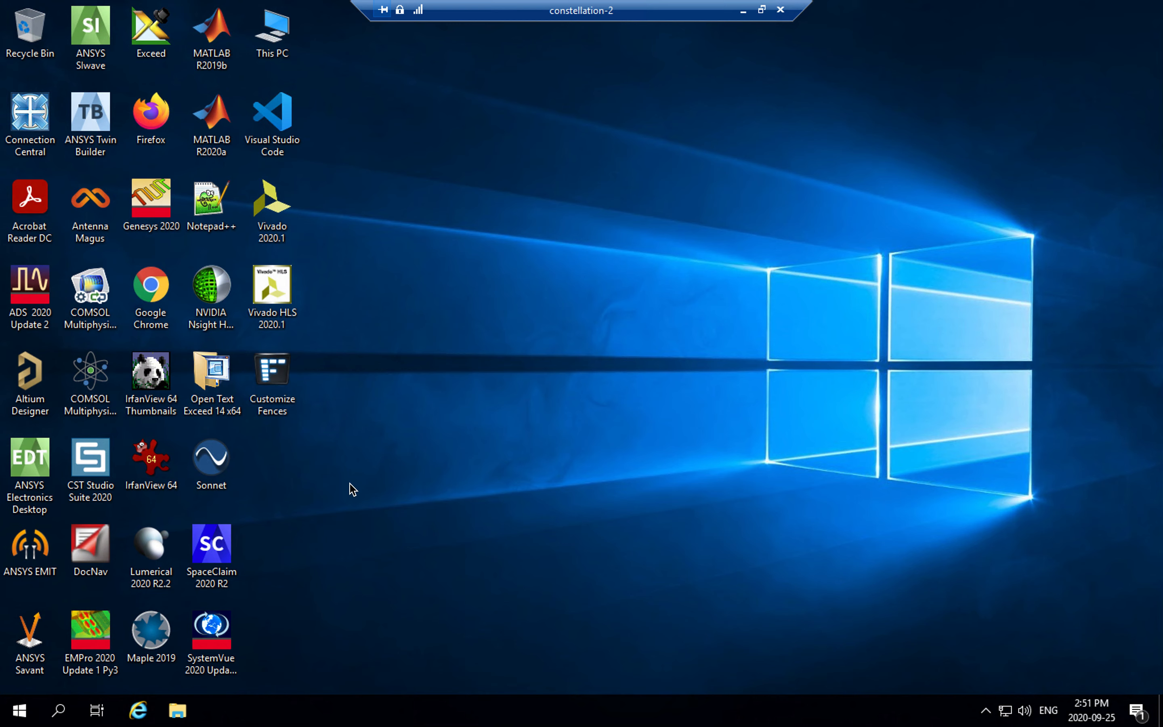
pyautogui.click(36, 486)
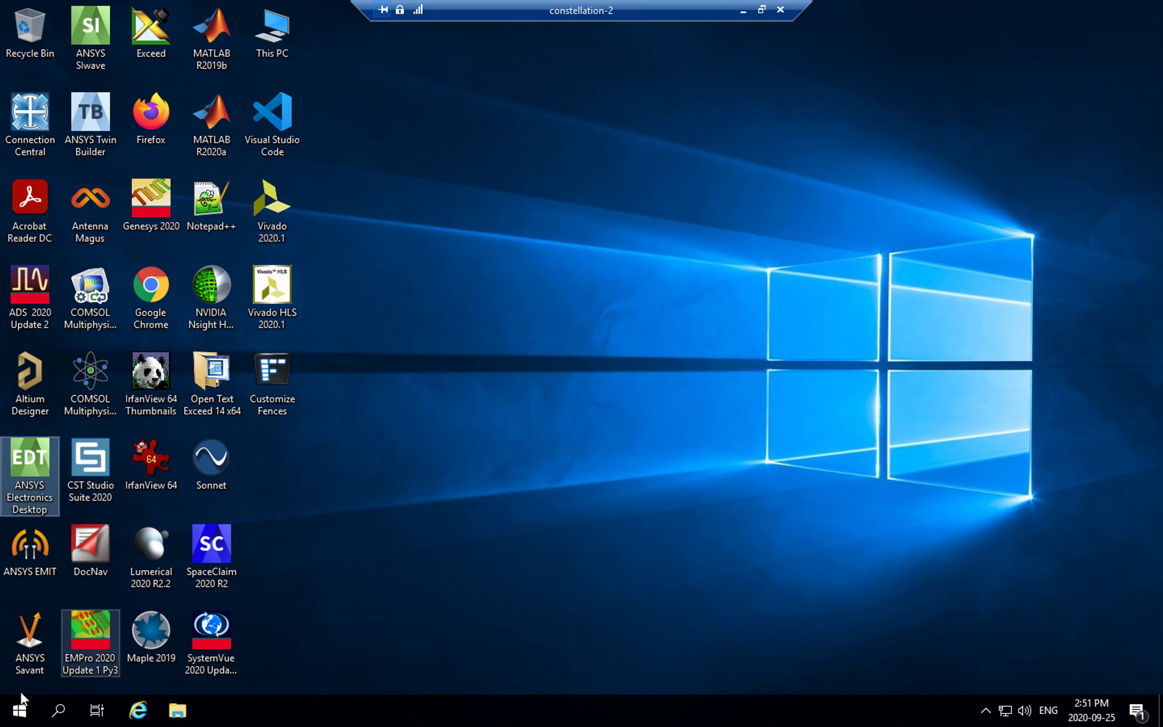
pyautogui.click(20, 712)
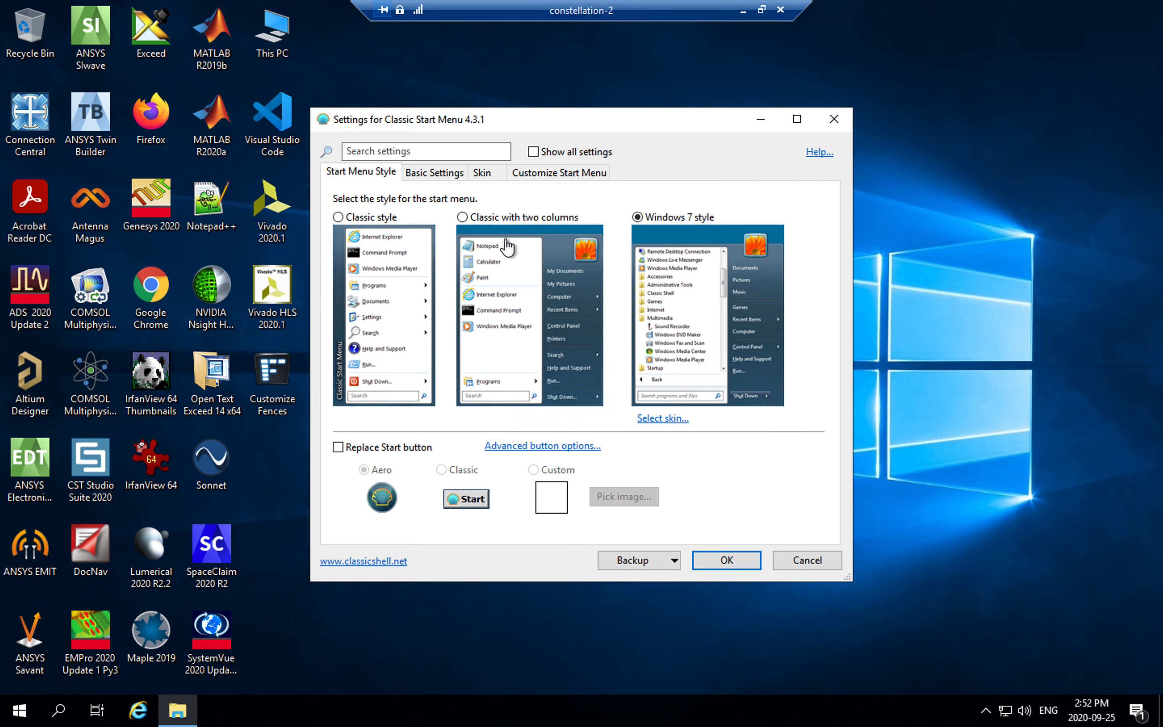
pyautogui.click(835, 119)
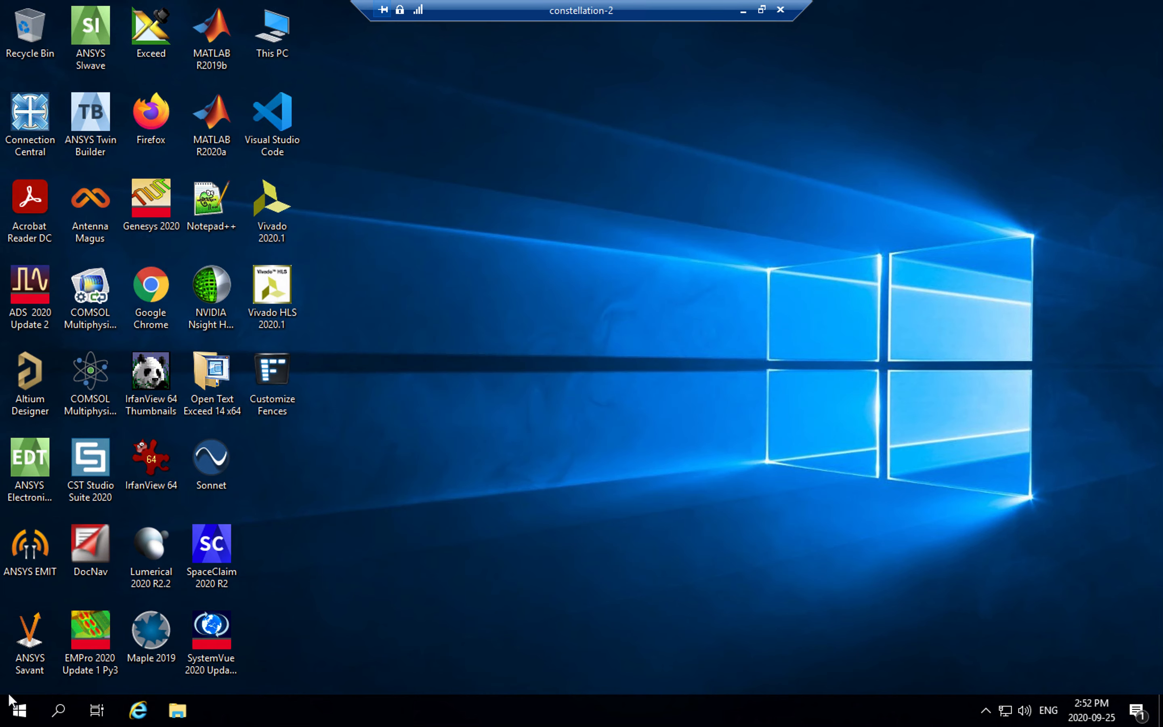
# Open Notepad, shrink its window beside the desktop shortcuts, and write the address 134.117.38.207 in the blank note
pyautogui.click(20, 710)
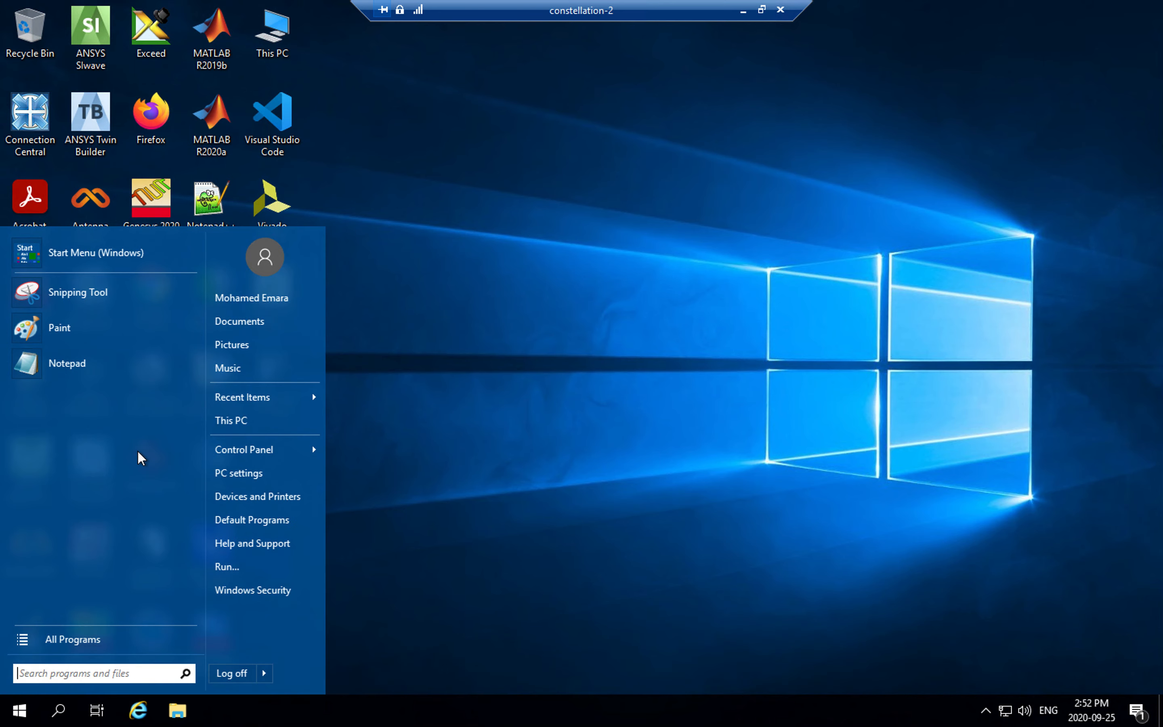
pyautogui.click(114, 368)
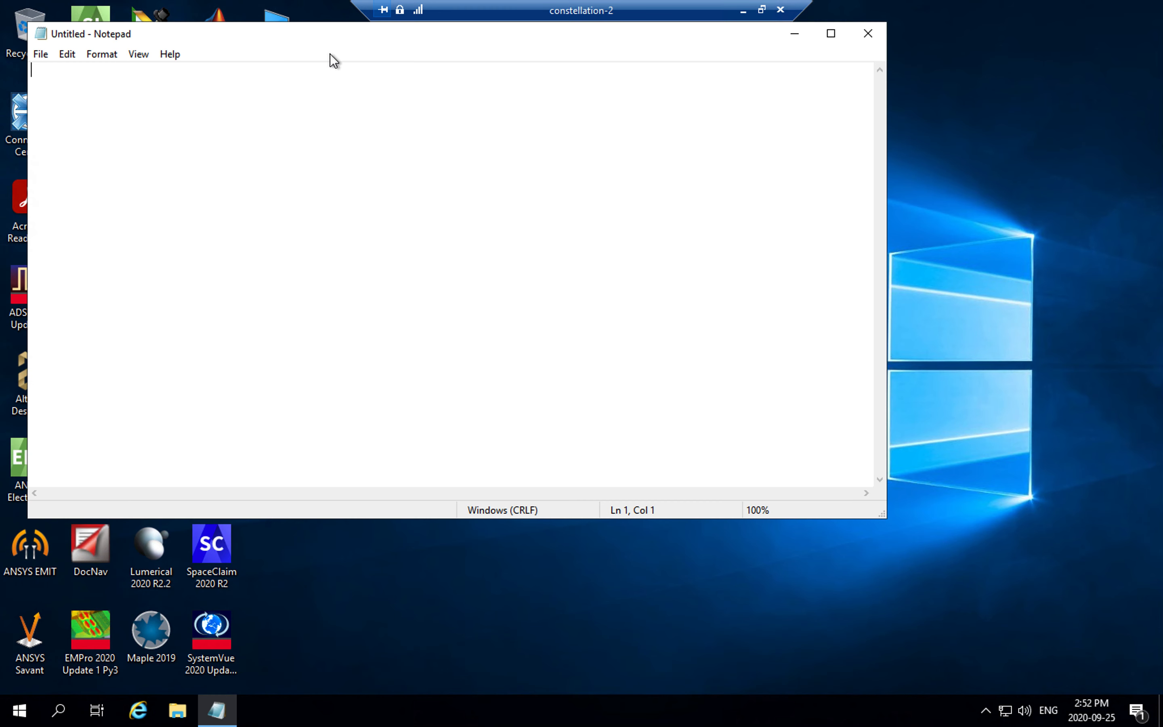
pyautogui.moveTo(28, 22); pyautogui.dragTo(318, 131)
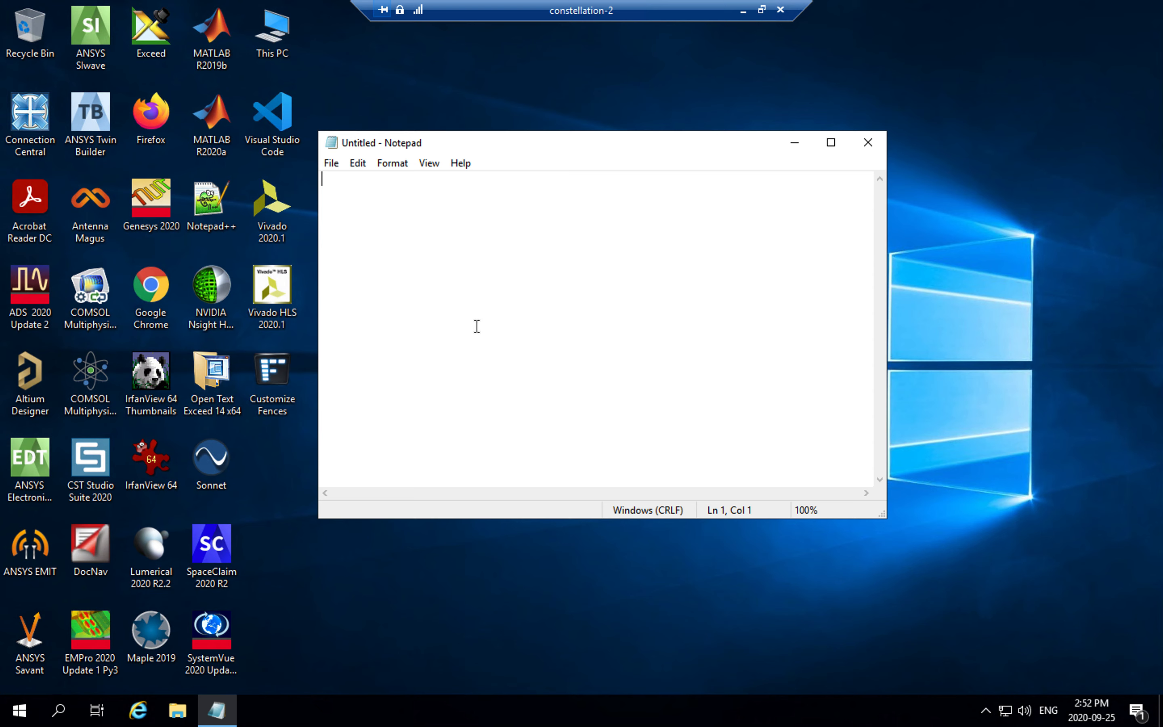
pyautogui.write('134.117.38.207')
# Close the Notepad note without saving it
pyautogui.click(325, 179)
pyautogui.click(875, 149)
pyautogui.click(610, 355)
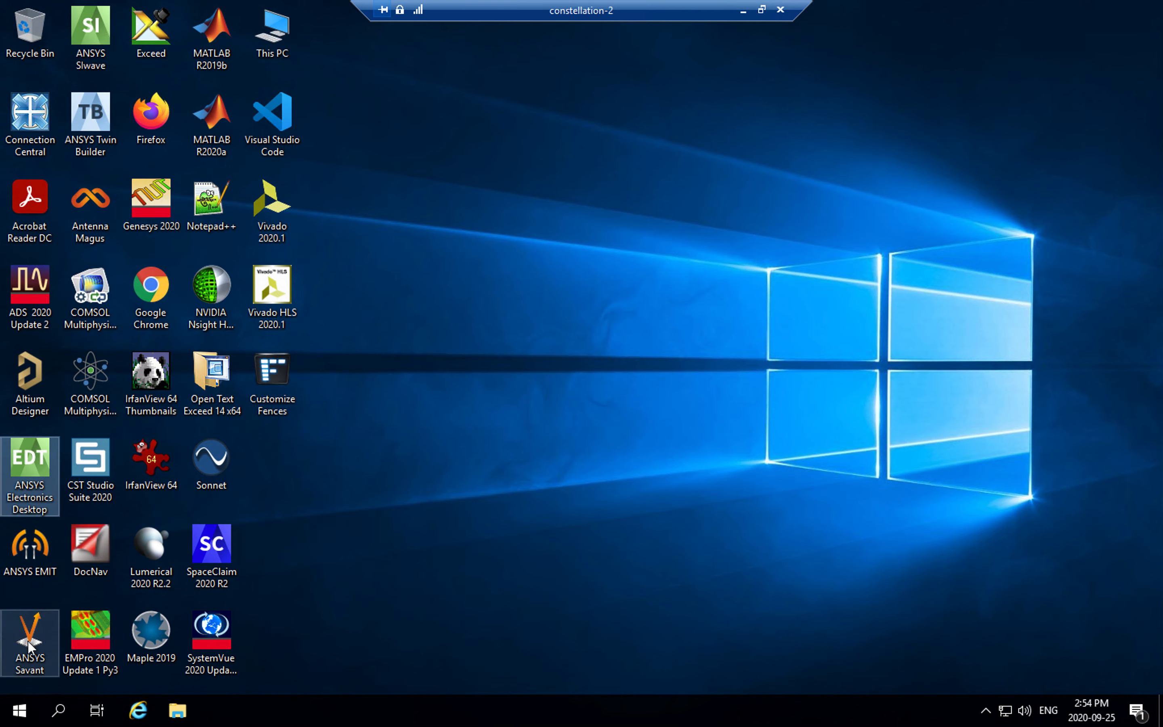
# Search the installed programs for "ansys ele" and launch ANSYS Electronics Desktop 2020 R2
pyautogui.click(18, 719)
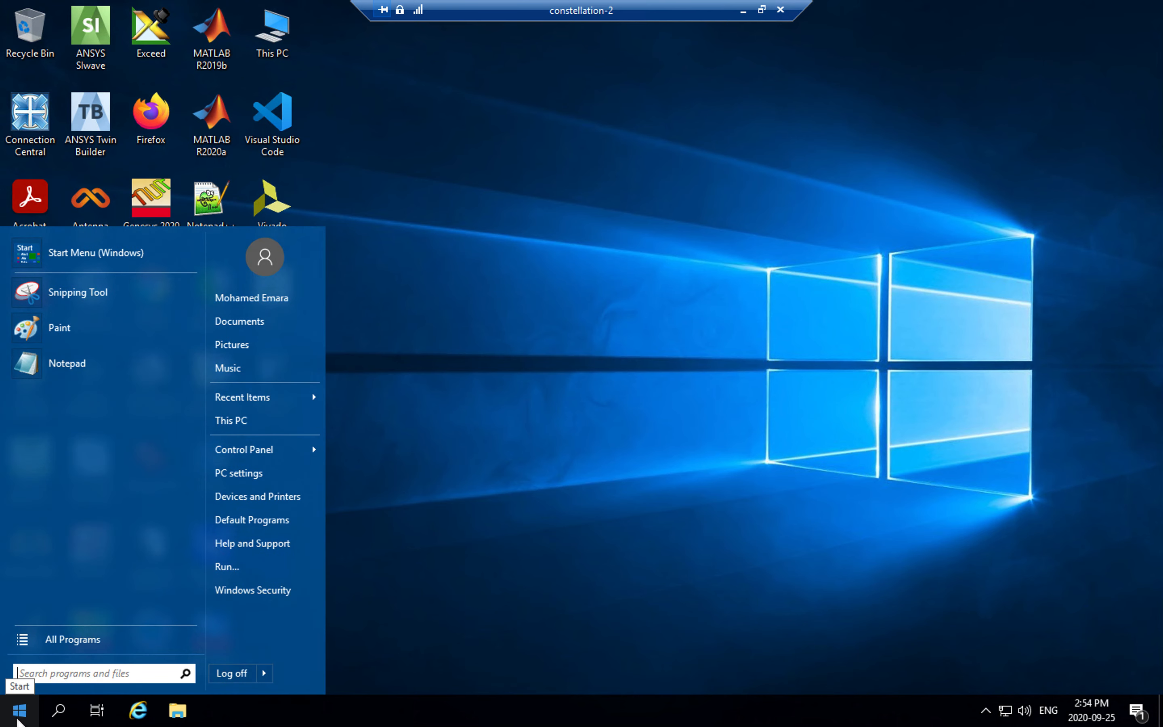
pyautogui.write('ansys ele')
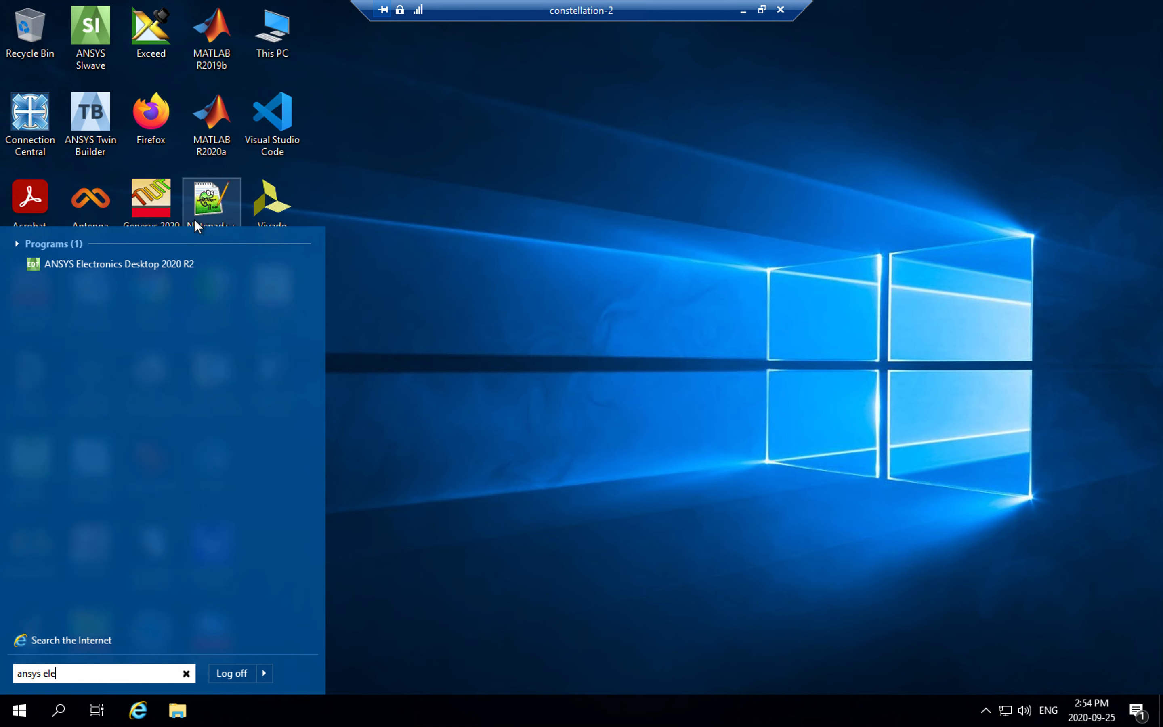
pyautogui.click(155, 265)
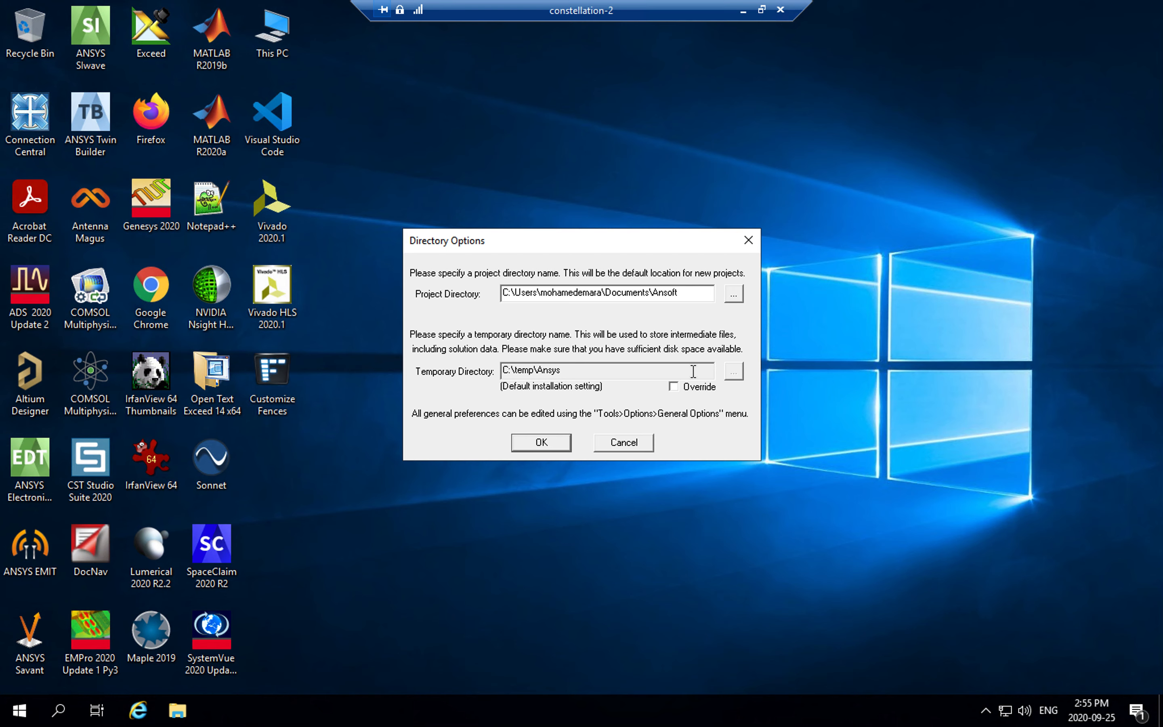
# Browse for a new project directory and open the H: network drive under This PC
pyautogui.click(734, 298)
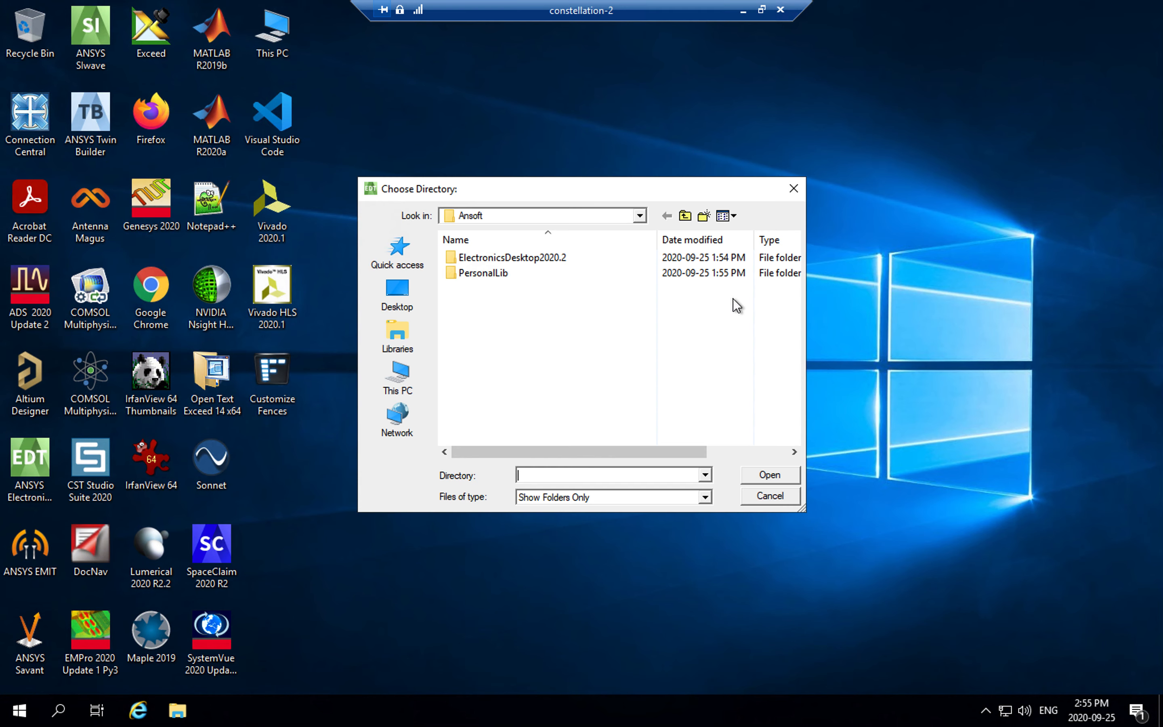
pyautogui.moveTo(565, 187); pyautogui.dragTo(583, 187)
pyautogui.moveTo(826, 192); pyautogui.dragTo(868, 185)
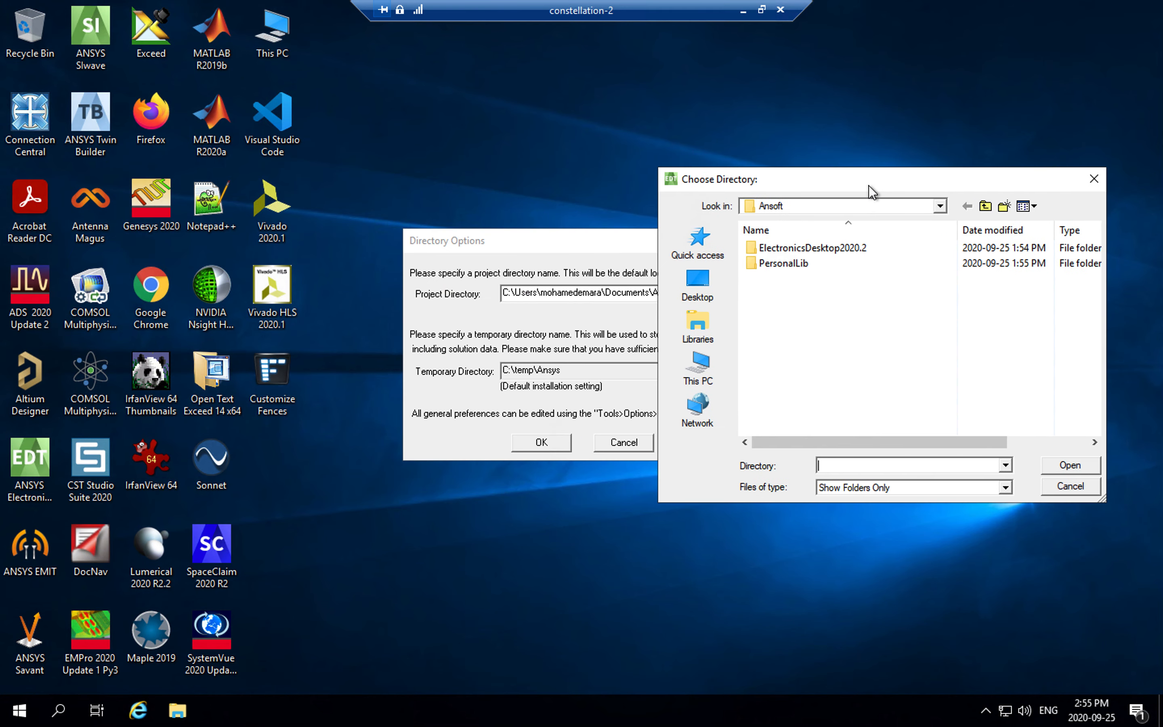
pyautogui.click(698, 370)
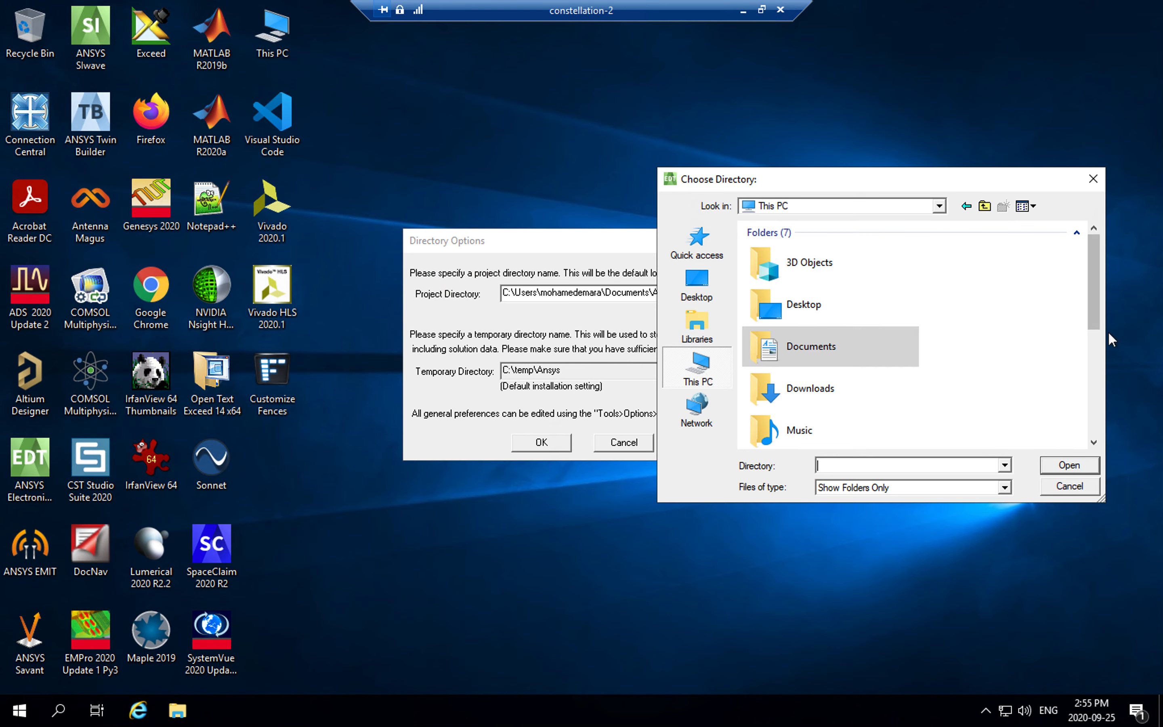
pyautogui.moveTo(1092, 309); pyautogui.dragTo(1088, 442)
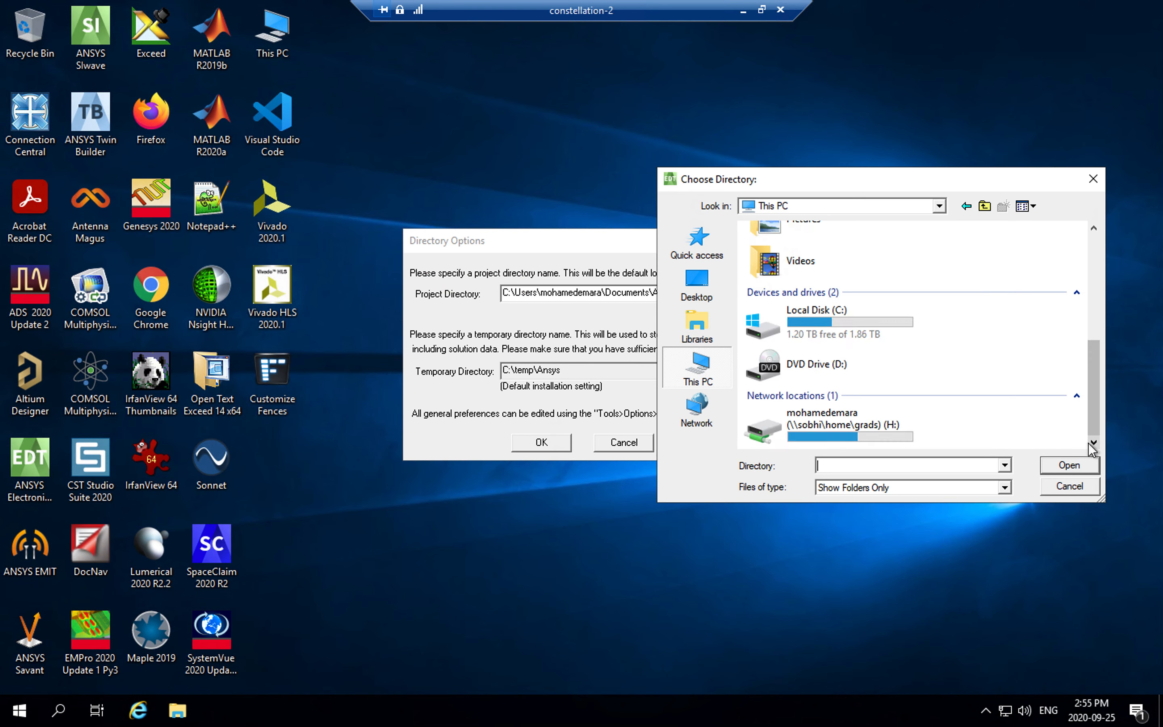
pyautogui.doubleClick(874, 428)
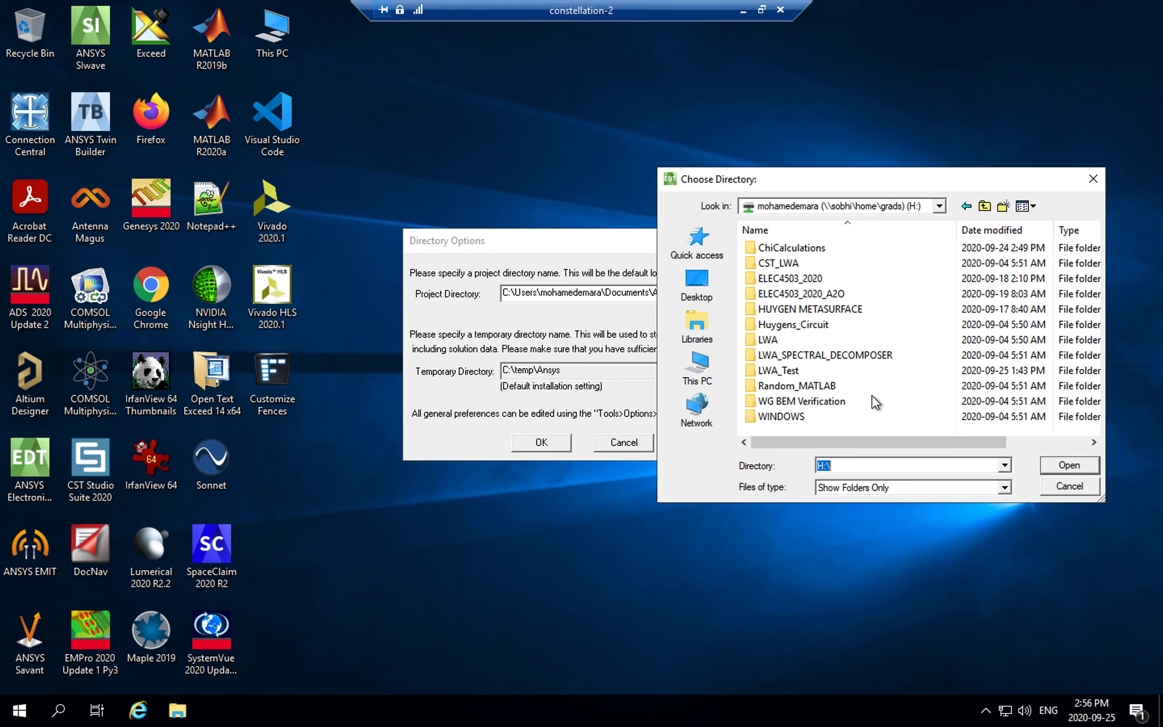
# Create a folder named ELEC4503_2020_A1E on the H: drive
pyautogui.rightClick(837, 431)
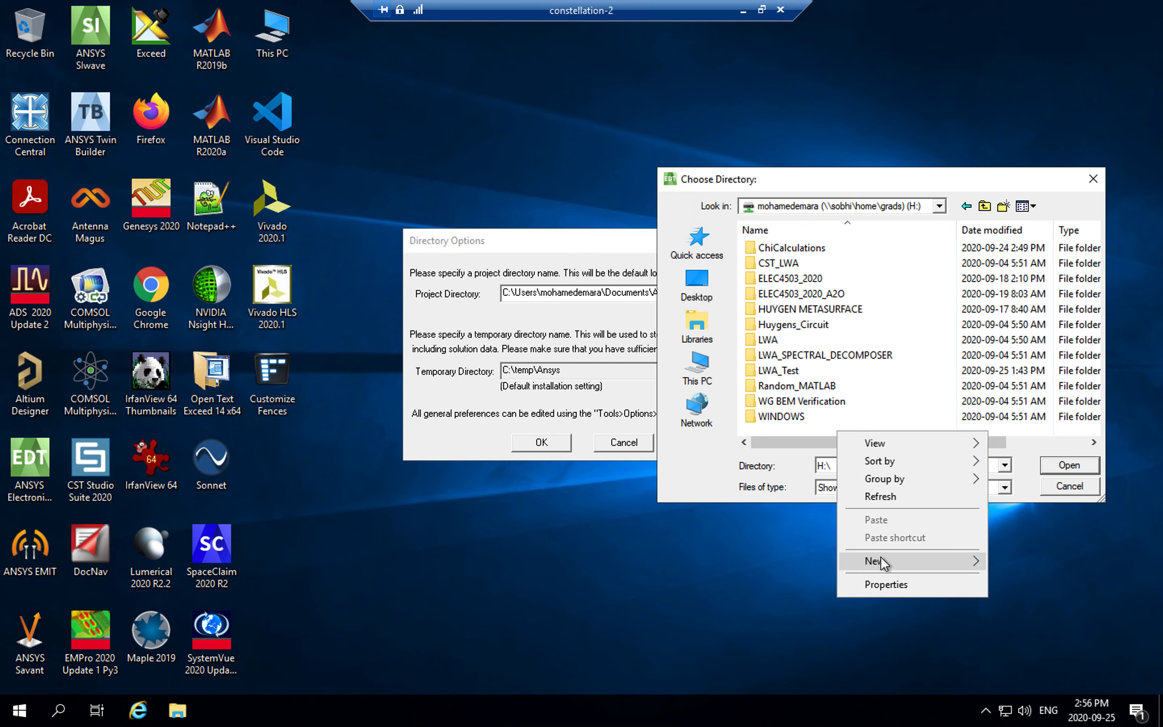
pyautogui.moveTo(879, 560)
pyautogui.click(708, 303)
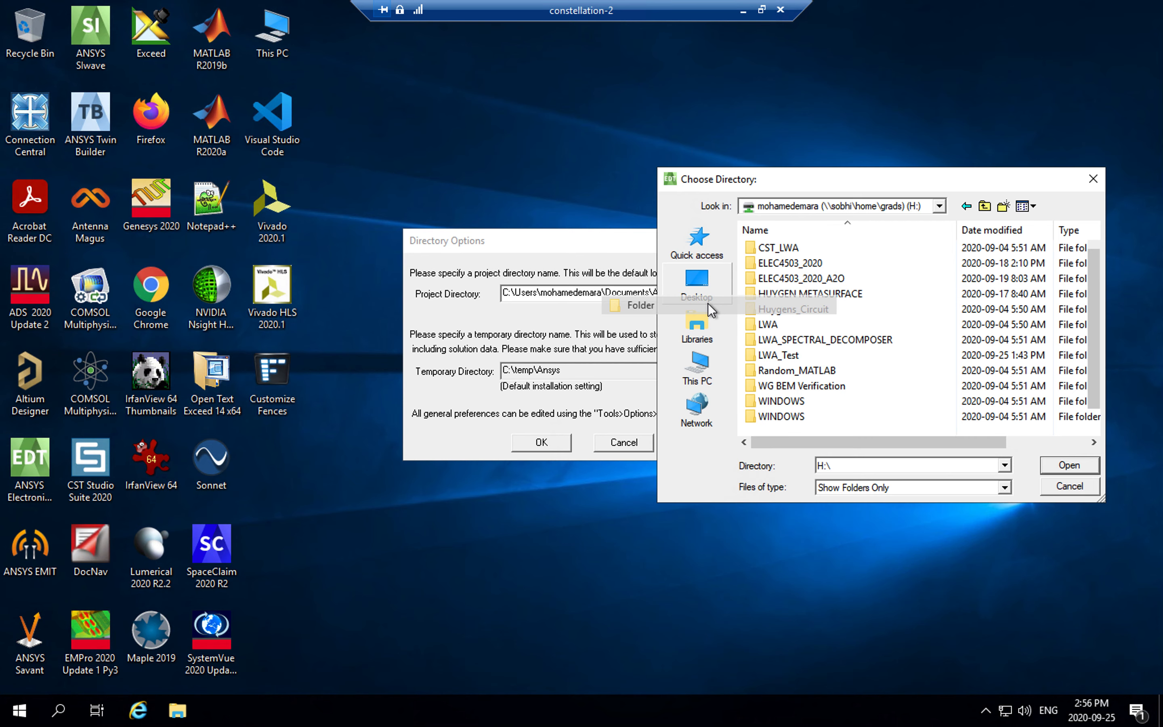
pyautogui.write('ELEC')
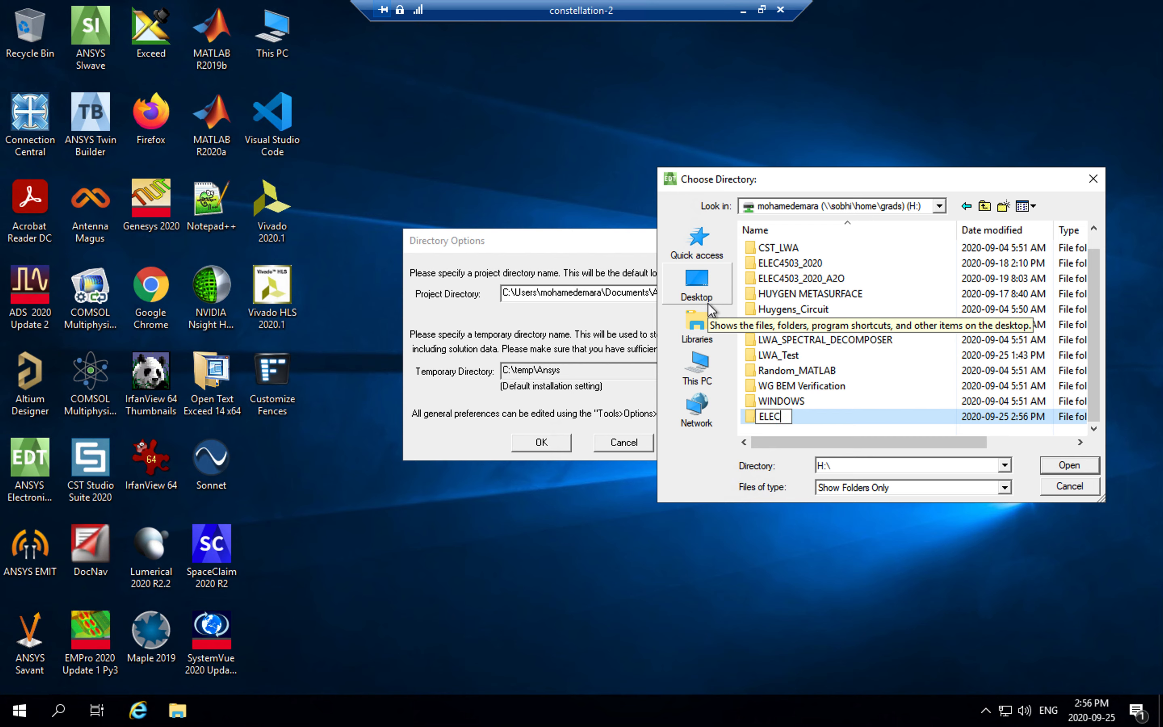
pyautogui.write('4503-')
pyautogui.press('BackSpace')
pyautogui.write('_A1E')
pyautogui.press('Left')
pyautogui.press('Left')
pyautogui.write('2020_')
pyautogui.press('Return')
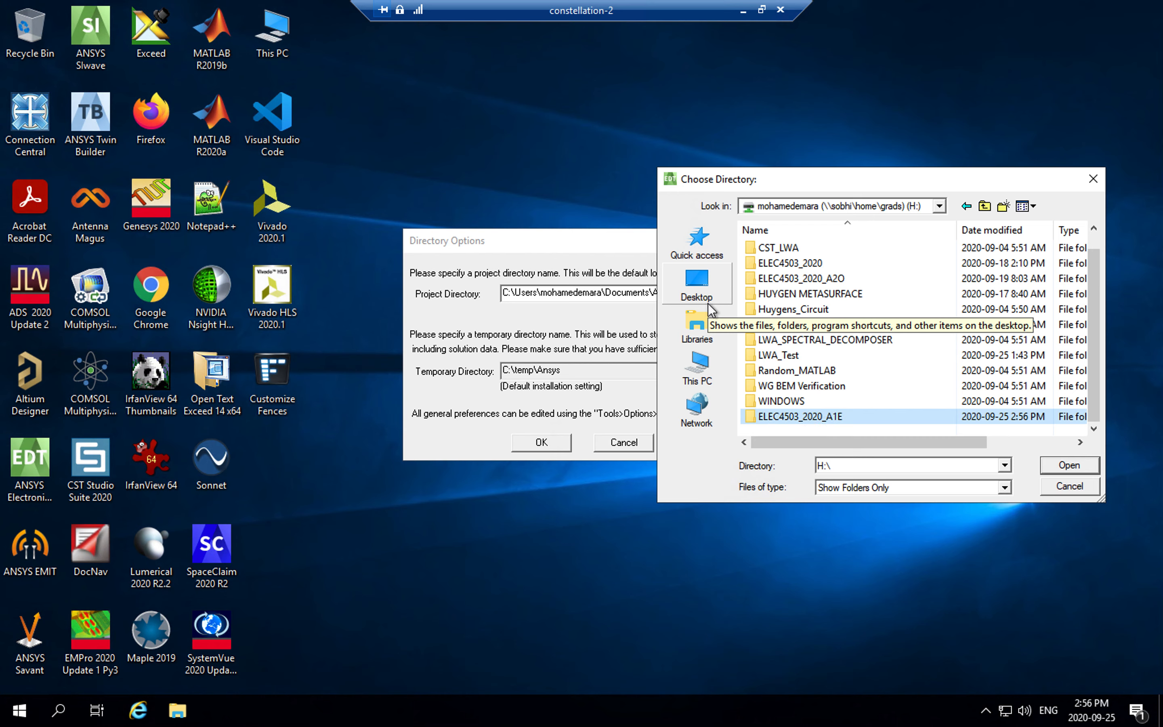
# Set the project directory to H:\ELEC4503_2020_A1E and accept the directory options with the default temporary directory
pyautogui.doubleClick(786, 414)
pyautogui.click(1048, 466)
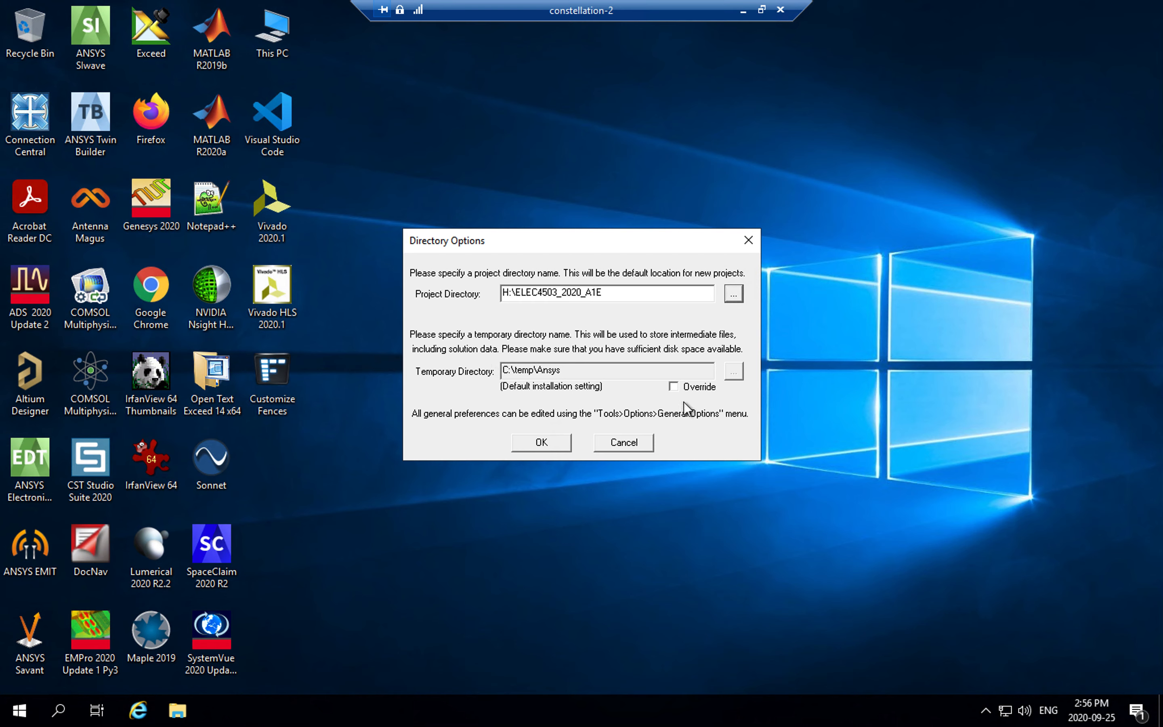
pyautogui.click(545, 446)
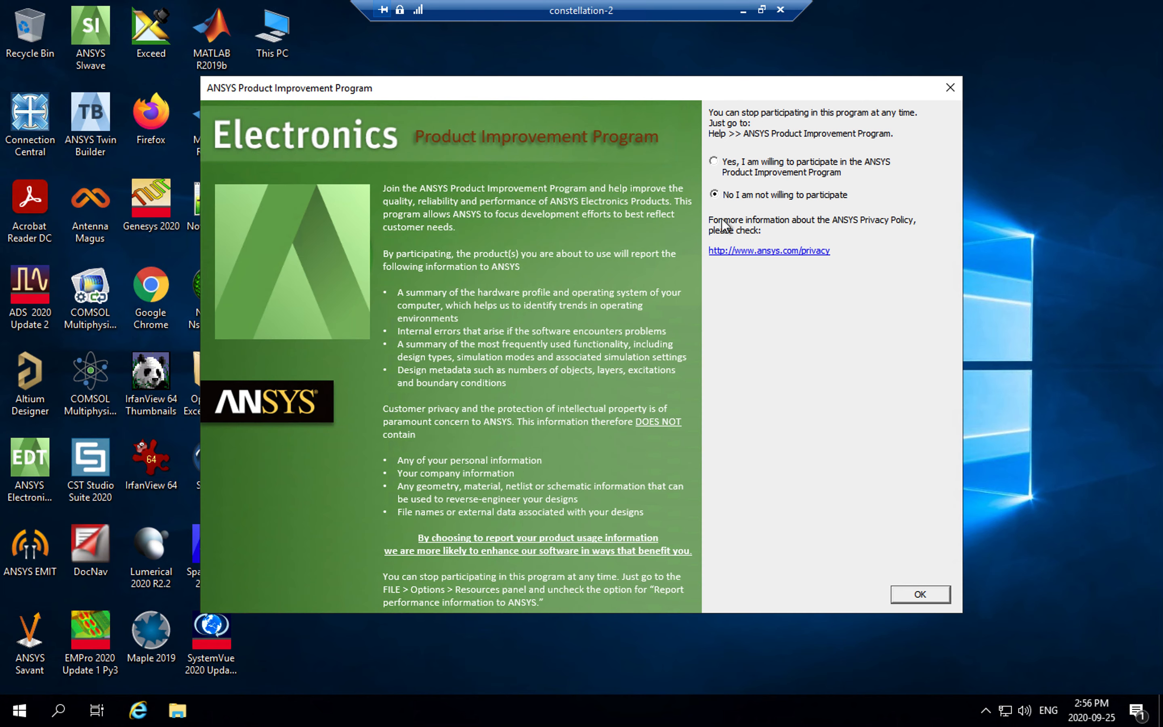
# Decline participation in the ANSYS Product Improvement Program and dismiss the welcome message
pyautogui.click(918, 596)
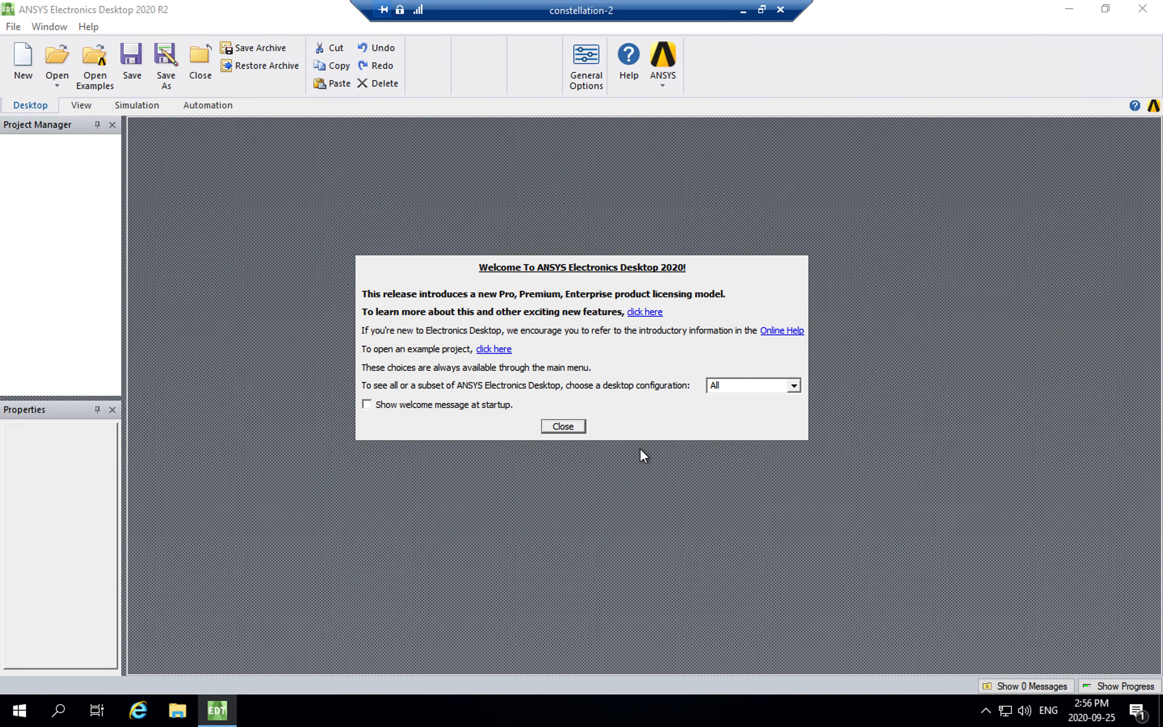
pyautogui.click(575, 428)
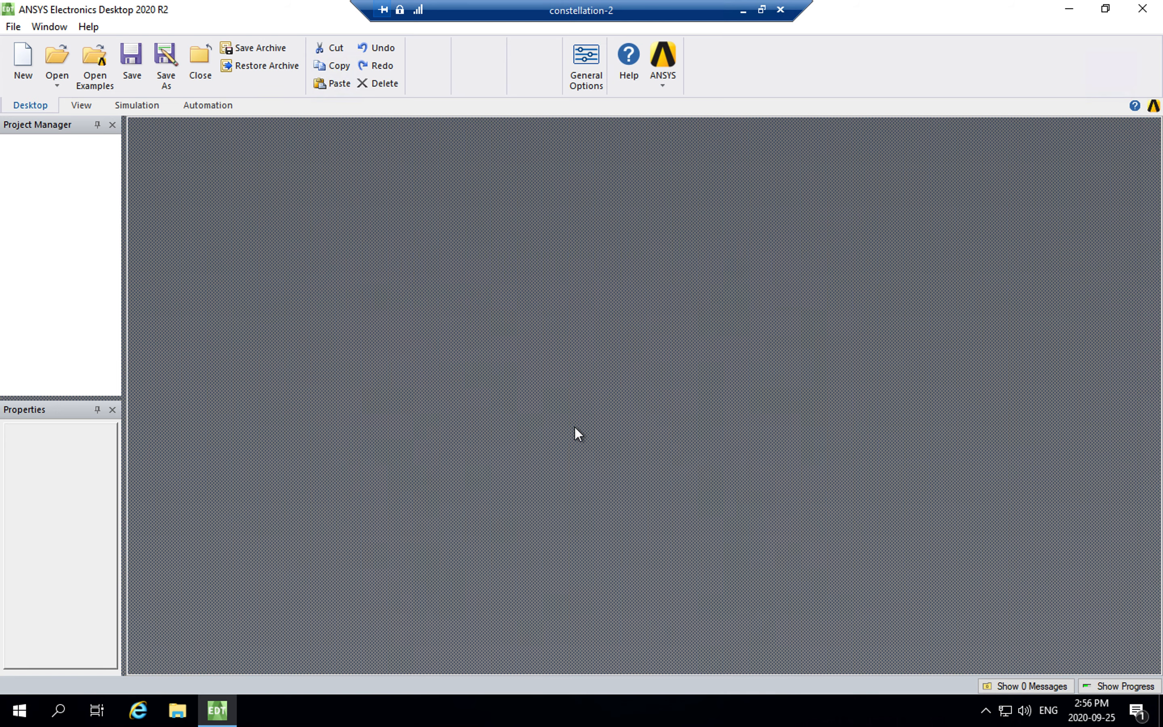
# Widen the Project Manager area and name the new project Lab1_HFSS_Workshop
pyautogui.moveTo(127, 242); pyautogui.dragTo(263, 254)
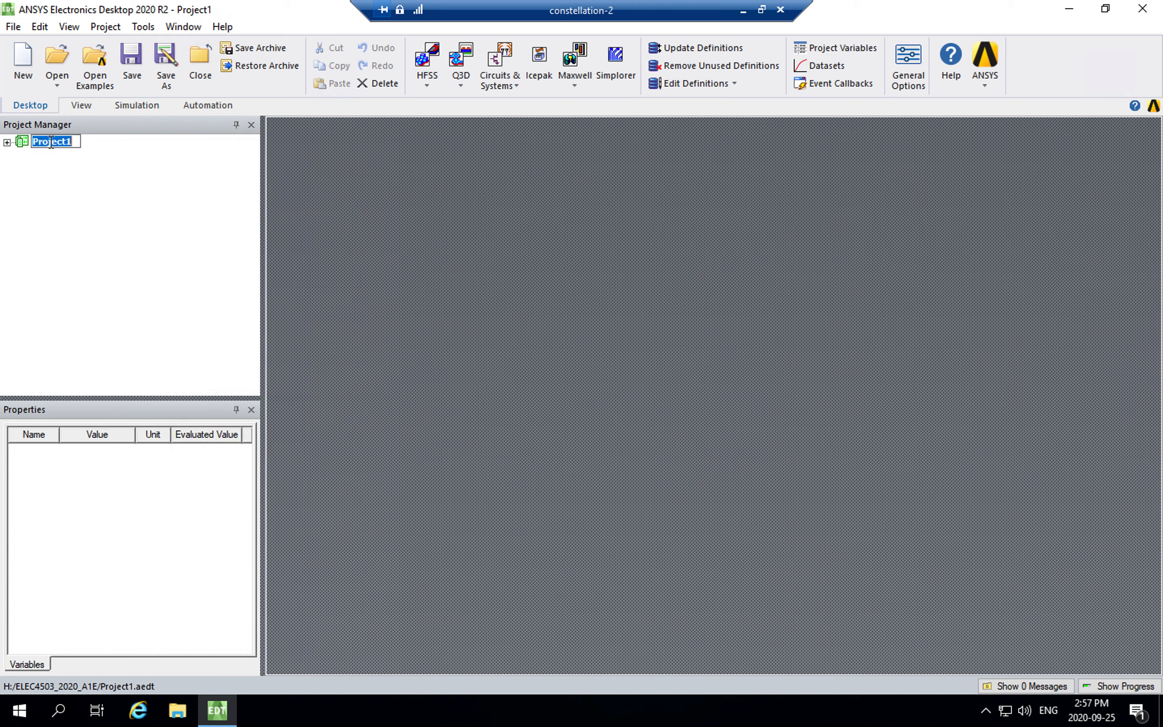
pyautogui.write('Lab1_HFSS_Workshop')
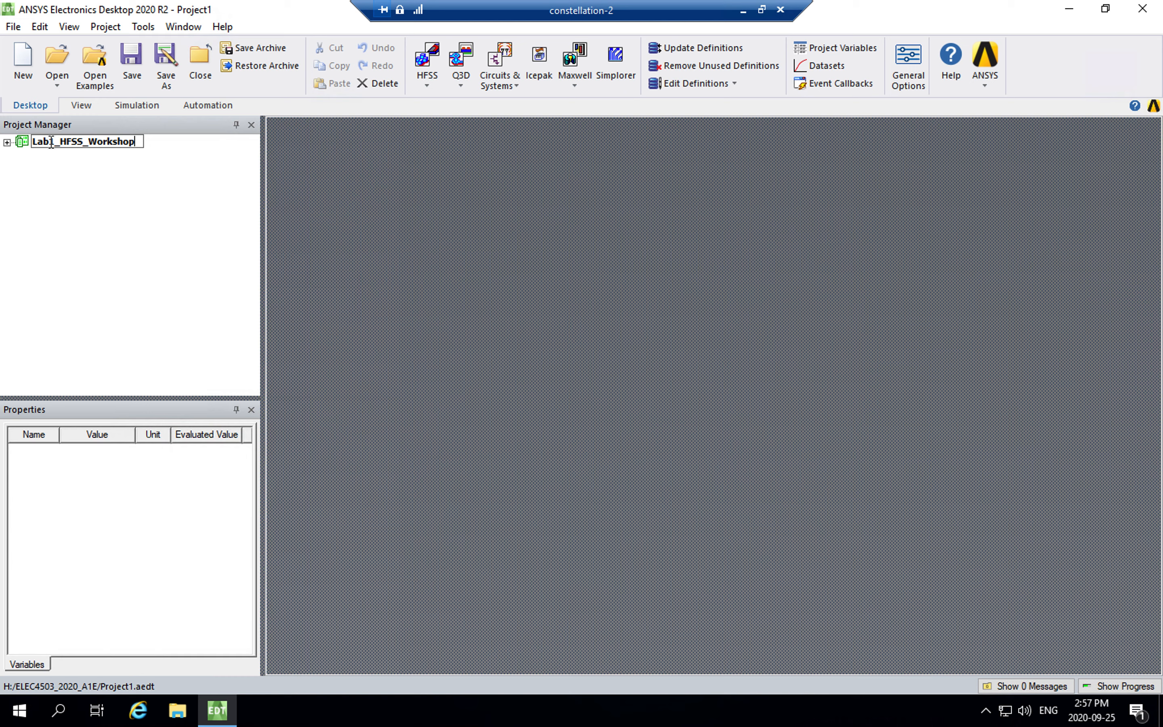
pyautogui.press('Return')
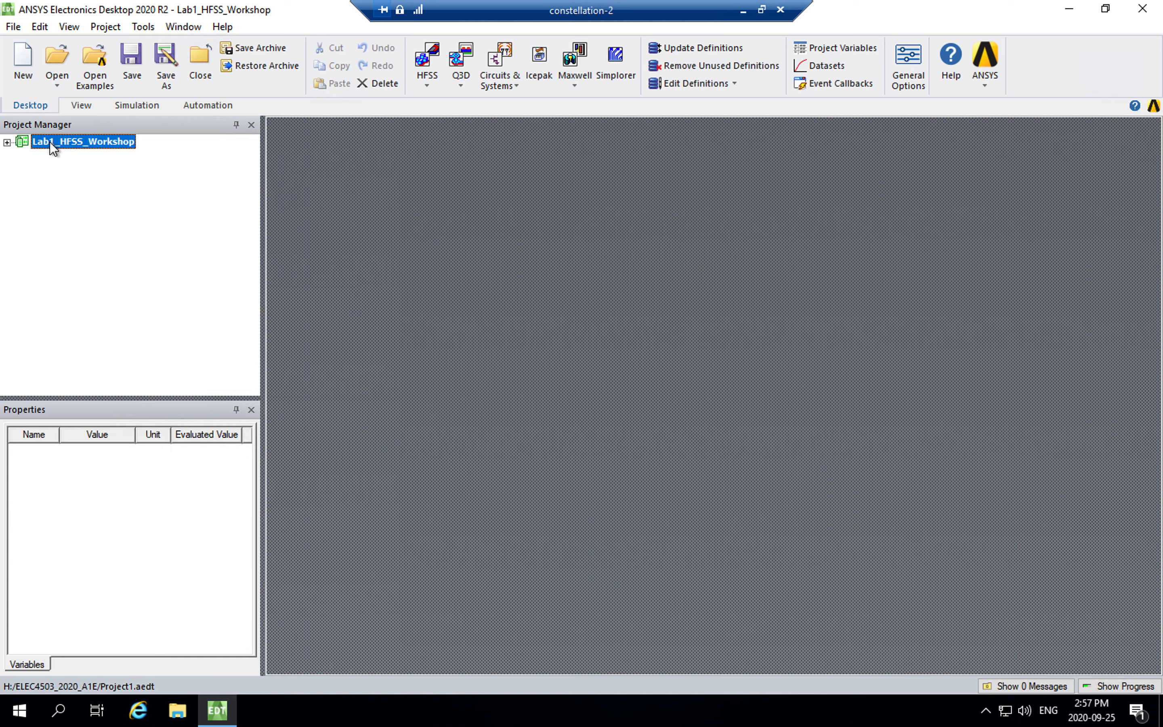
# Insert an HFSS design into the Lab1_HFSS_Workshop project and widen the model tree
pyautogui.click(8, 142)
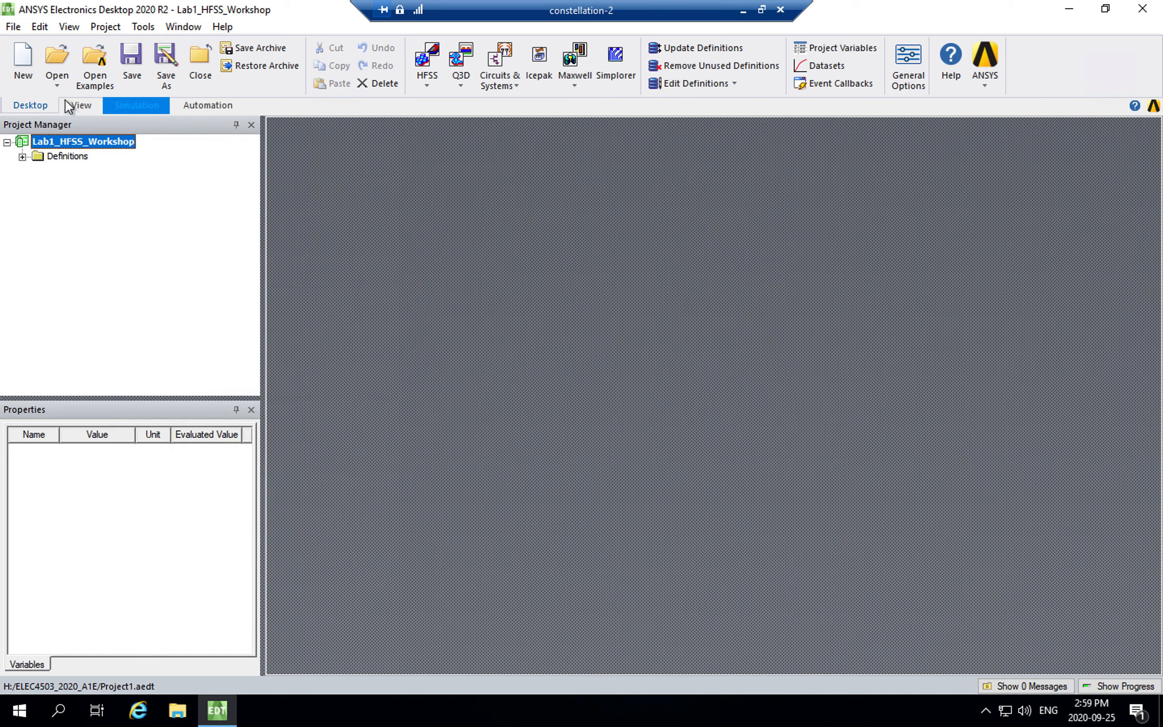
pyautogui.click(427, 86)
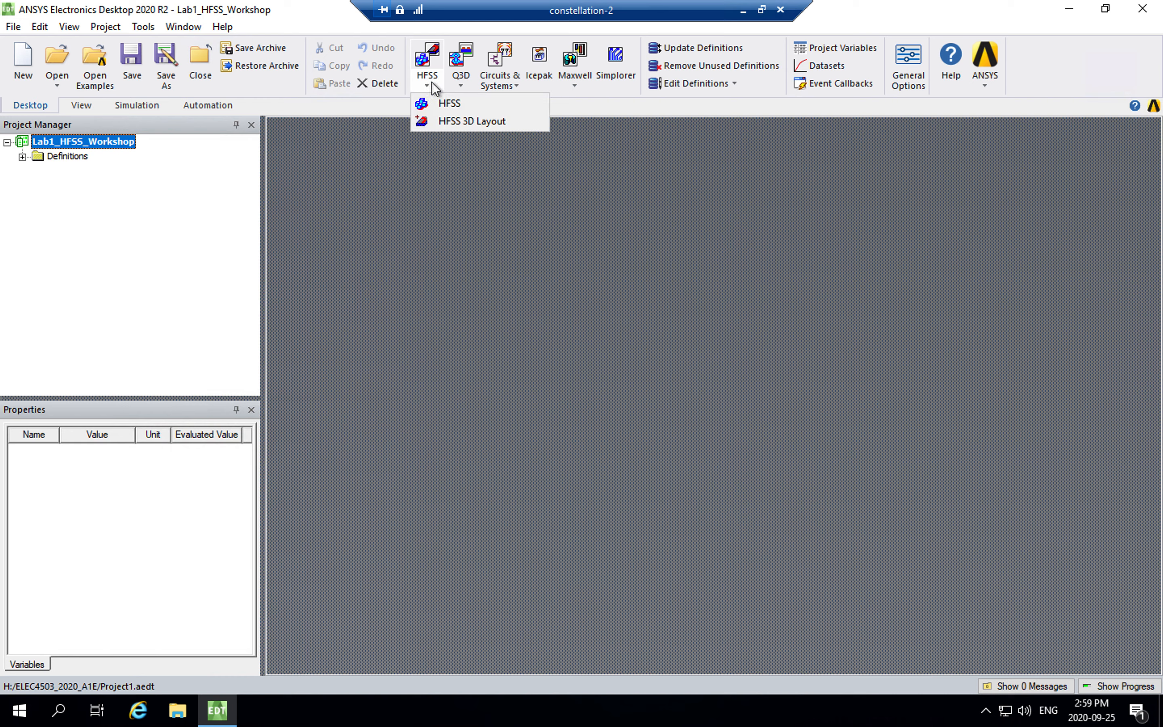
pyautogui.click(470, 104)
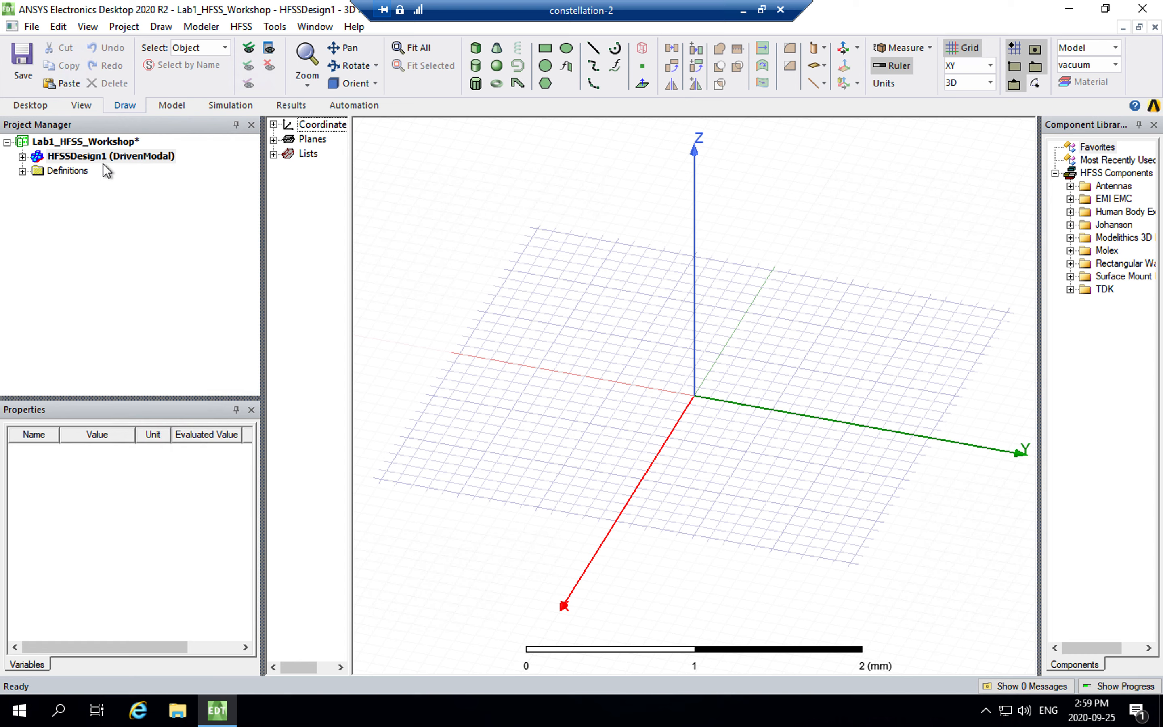
pyautogui.moveTo(352, 250); pyautogui.dragTo(430, 255)
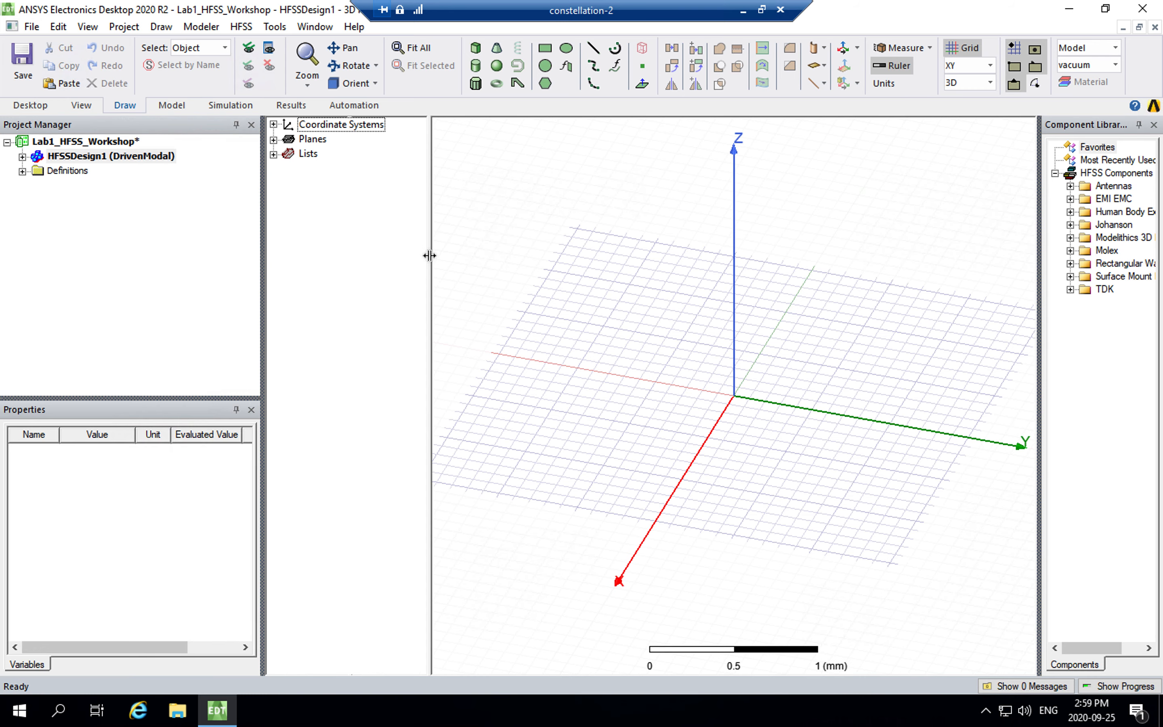
# Check the HFSS design's solution type and accept Modal with Network Analysis
pyautogui.click(77, 157)
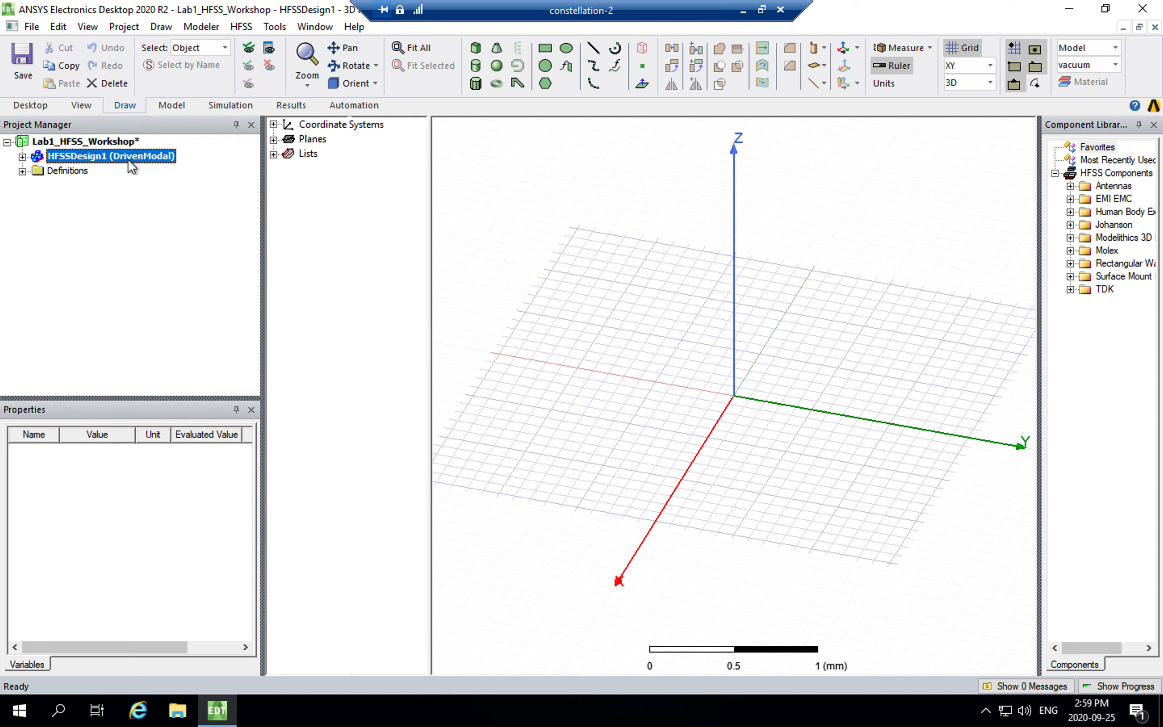
pyautogui.click(241, 27)
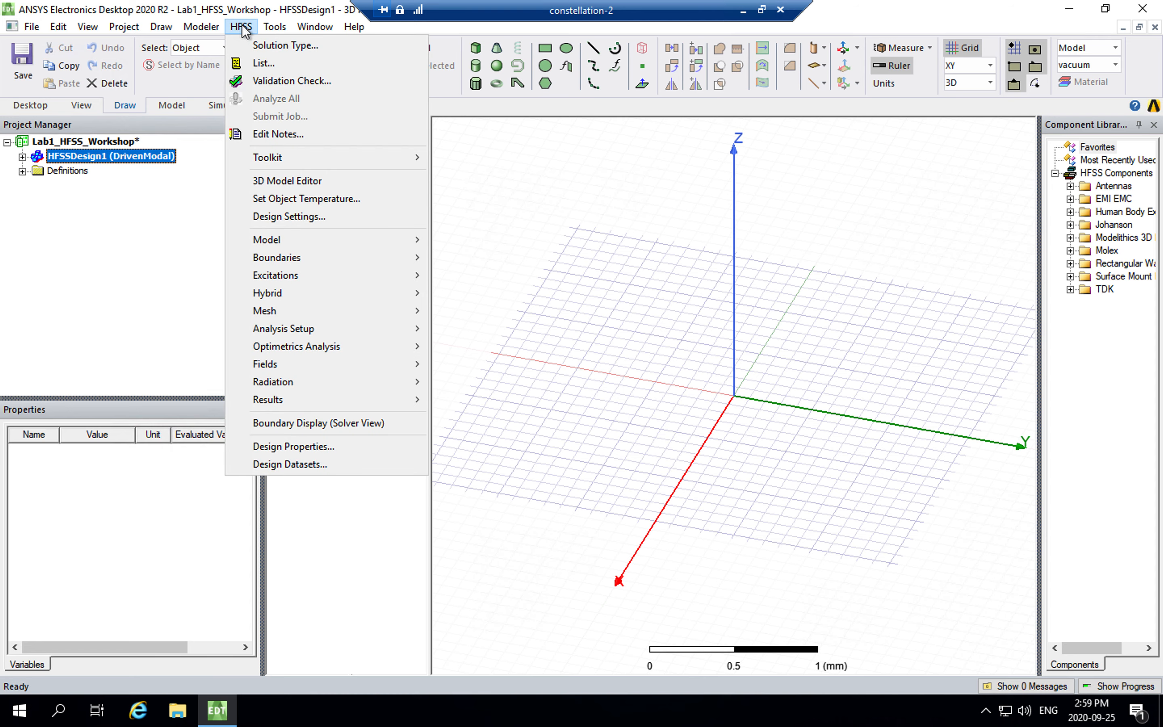
pyautogui.click(288, 44)
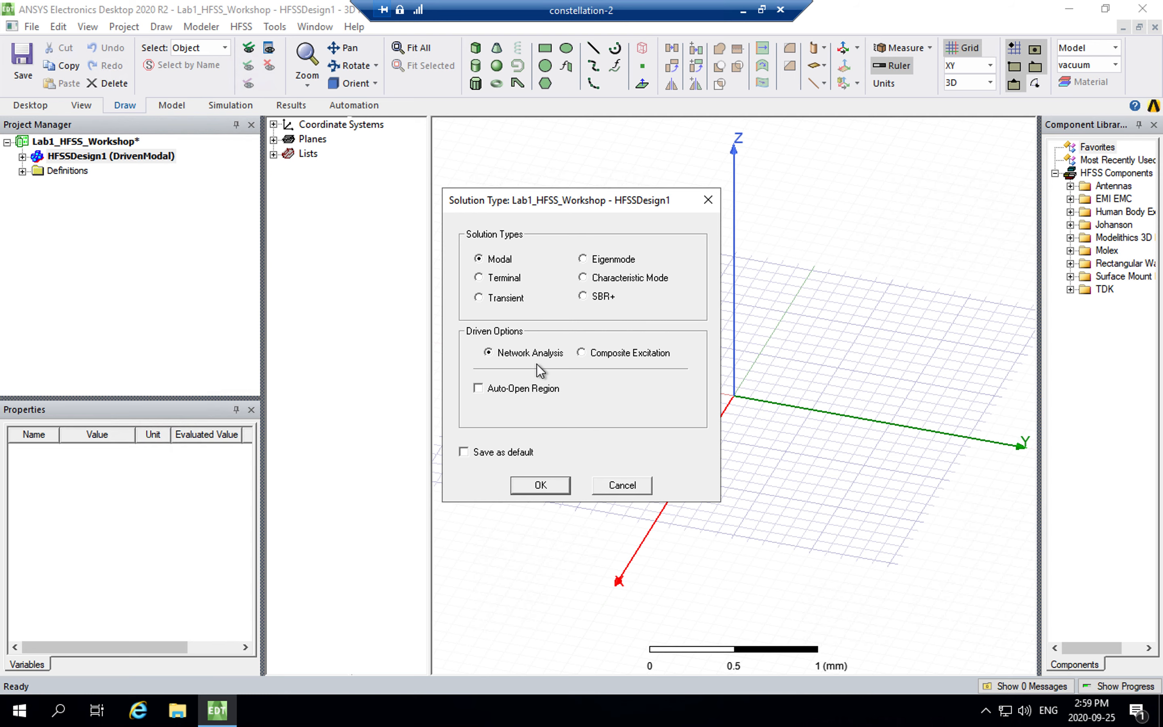
pyautogui.click(540, 485)
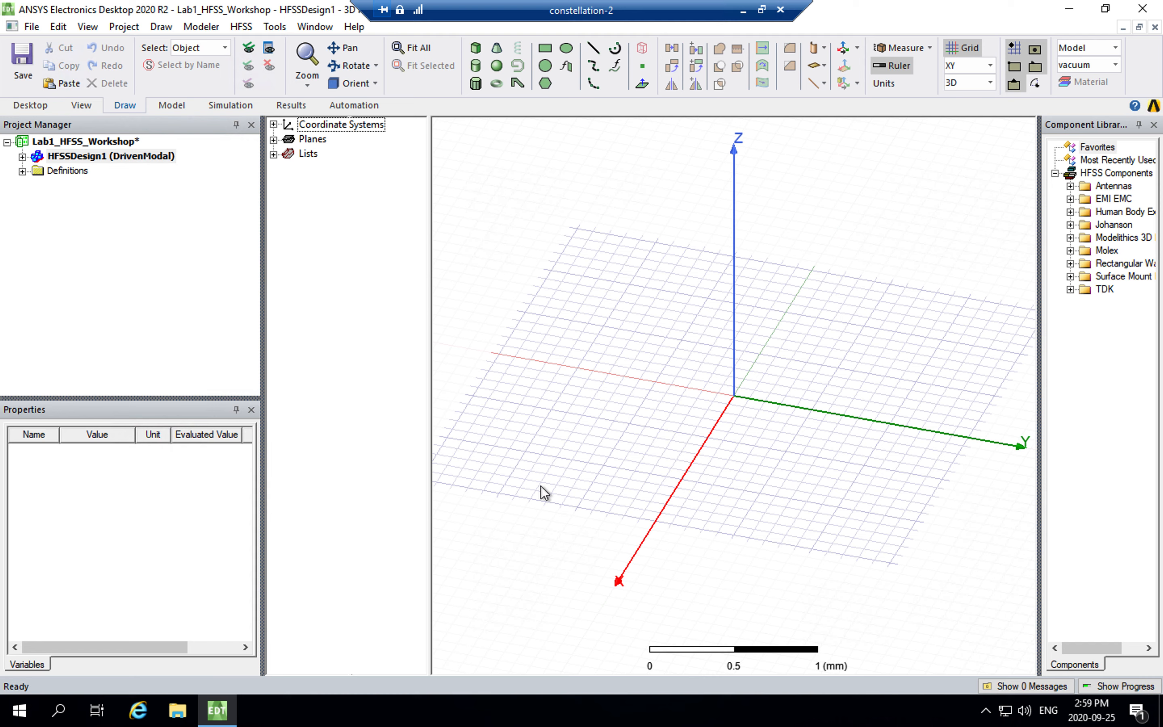
pyautogui.click(88, 158)
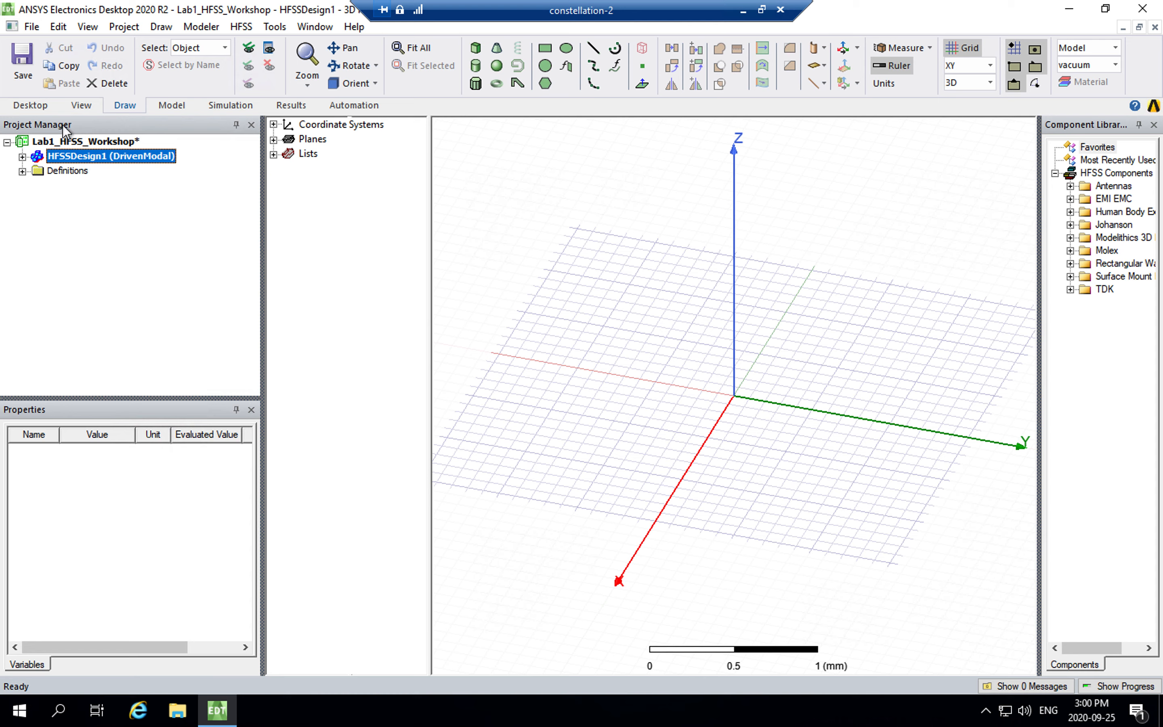
# Collapse the Lab1_HFSS_Workshop project in the project tree and create a new project
pyautogui.click(41, 106)
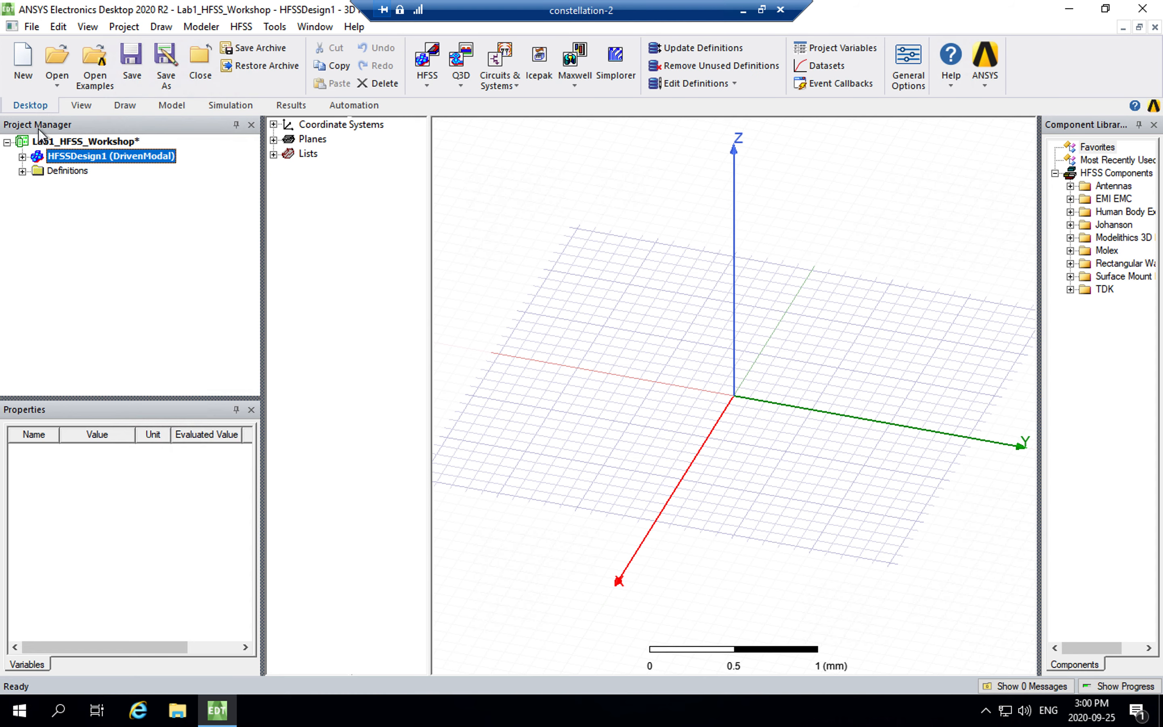
pyautogui.click(33, 142)
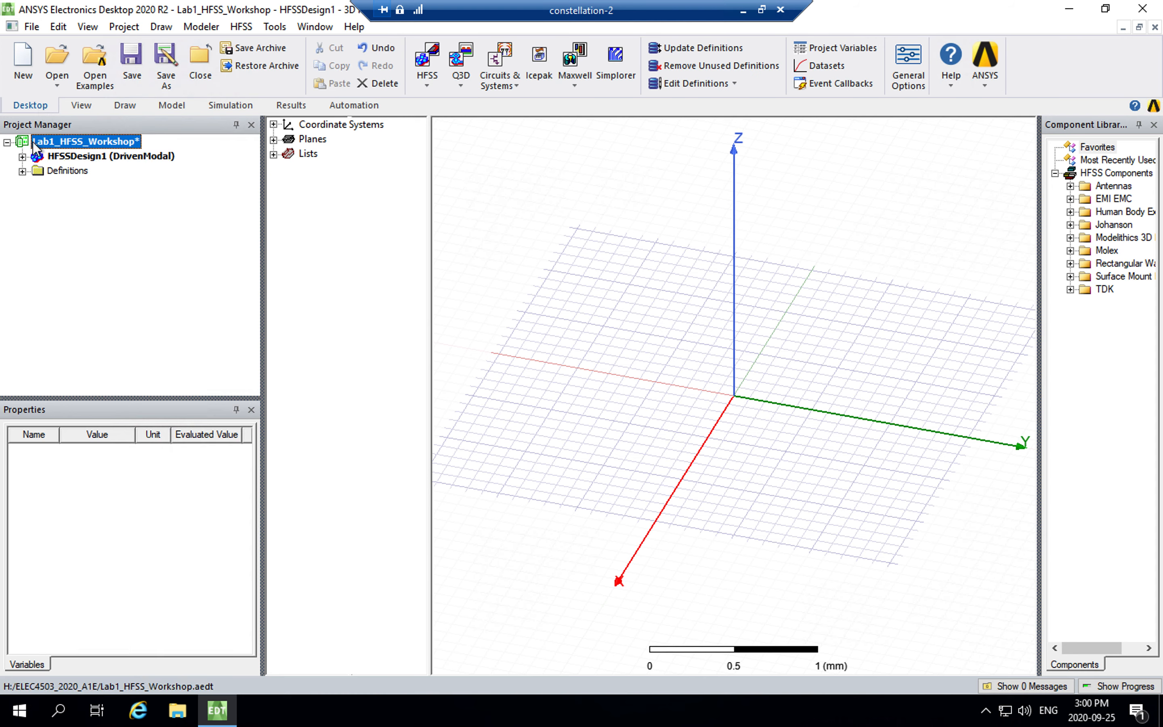
pyautogui.click(7, 142)
pyautogui.click(23, 68)
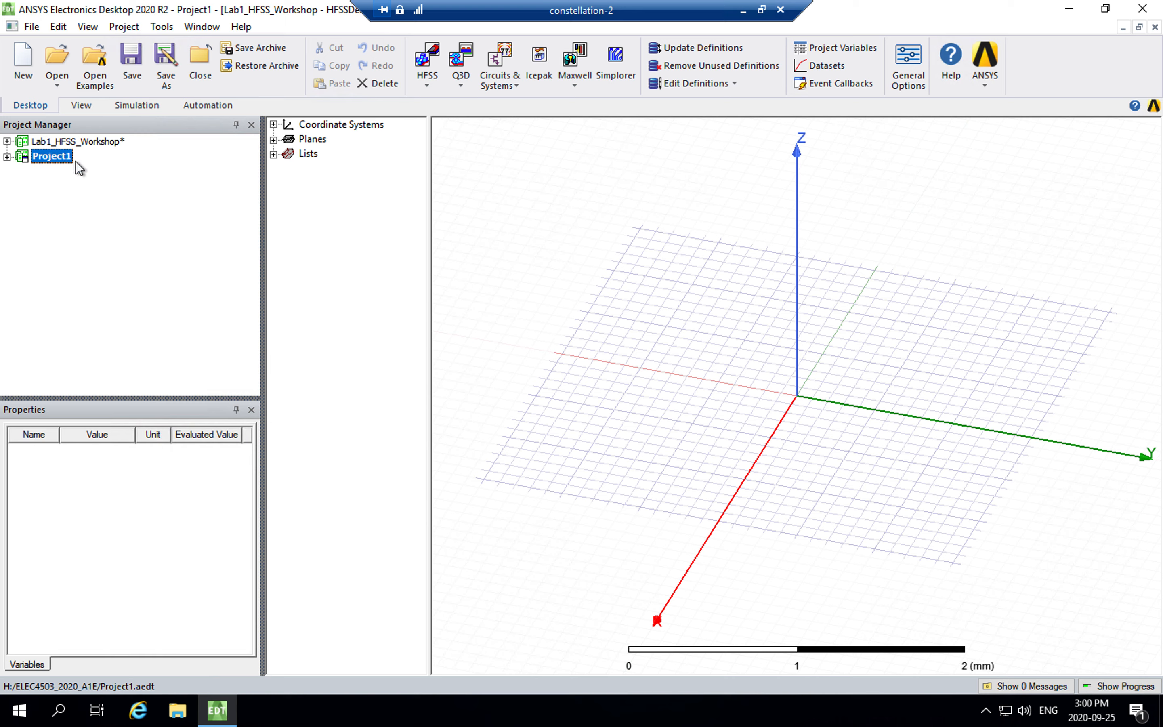
# Permanently delete the old Lab1_HFSS_Workshop project from disk and confirm the deletion
pyautogui.click(79, 139)
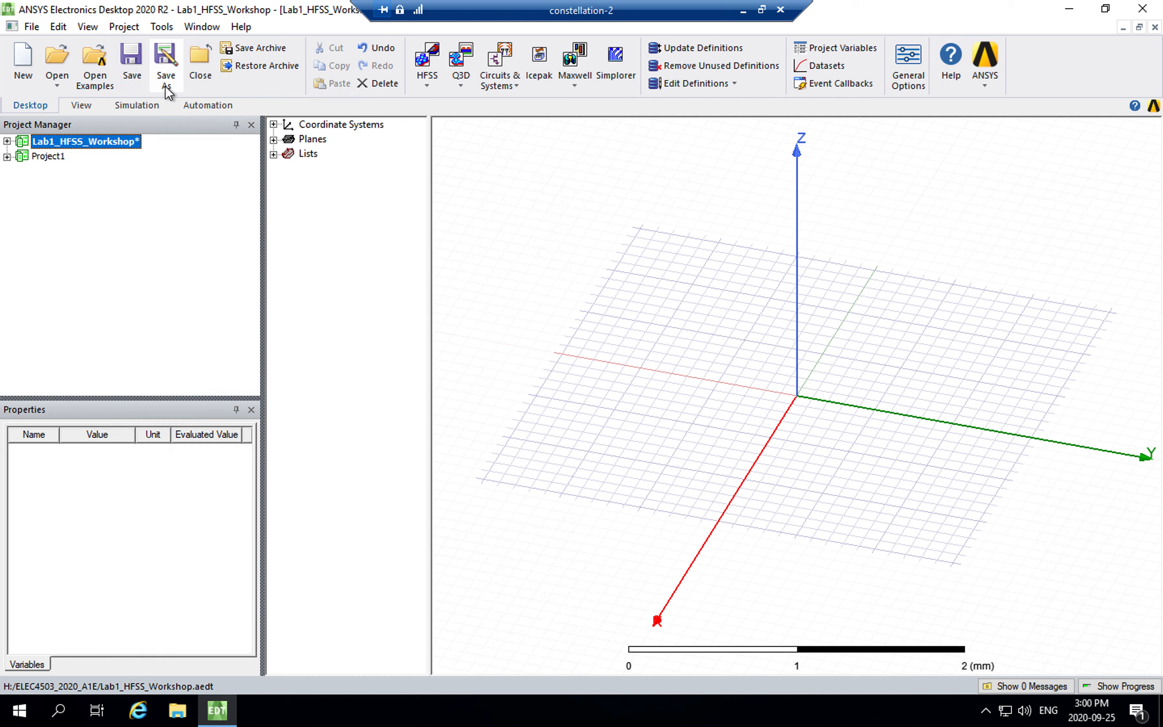
pyautogui.rightClick(103, 144)
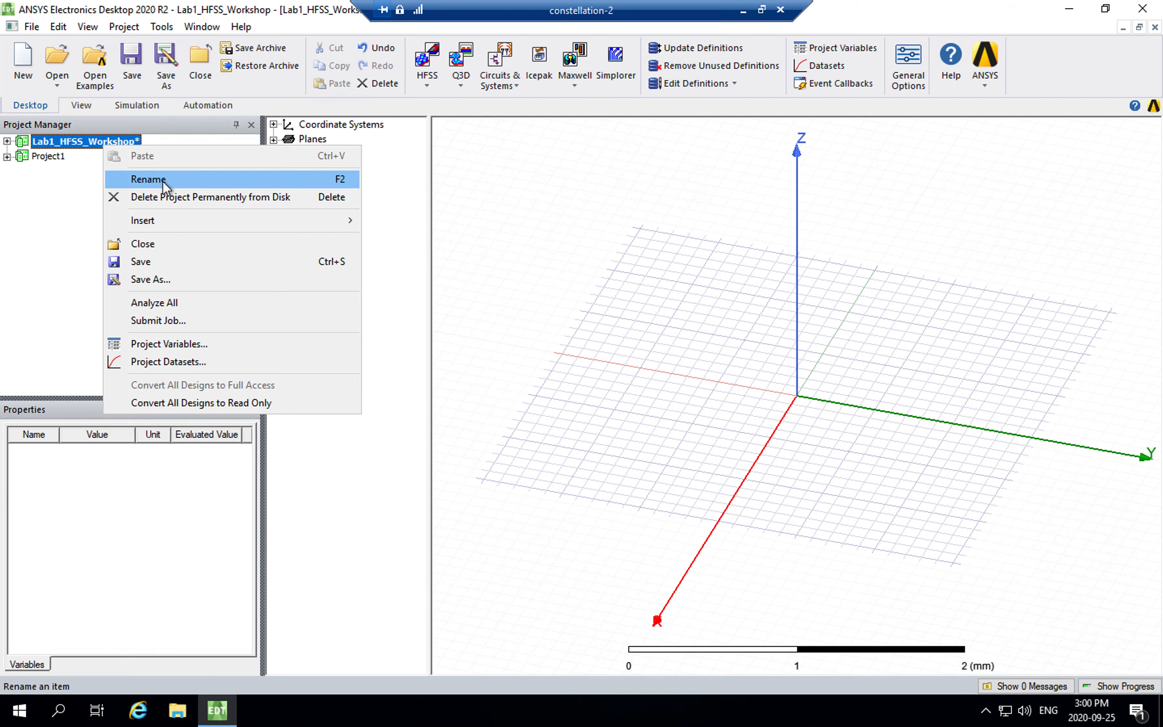
pyautogui.click(163, 197)
pyautogui.click(649, 408)
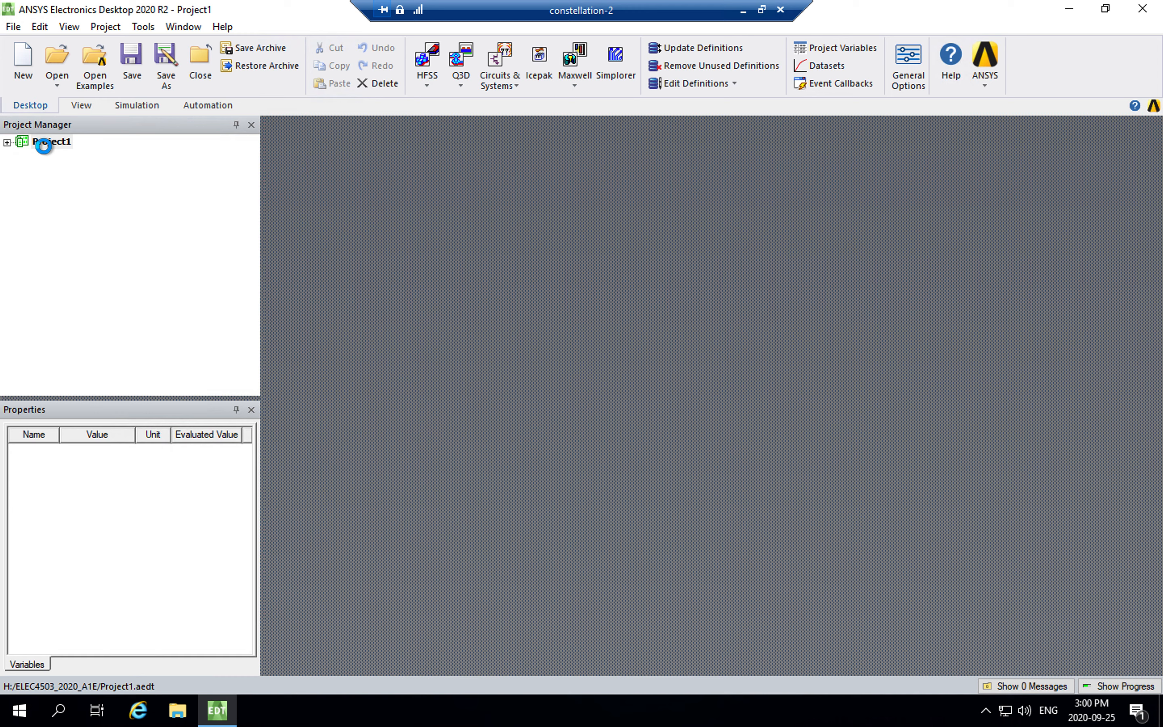
# Expand the remaining Project1 and rename it Lab1_HFSS_Workshop
pyautogui.click(6, 142)
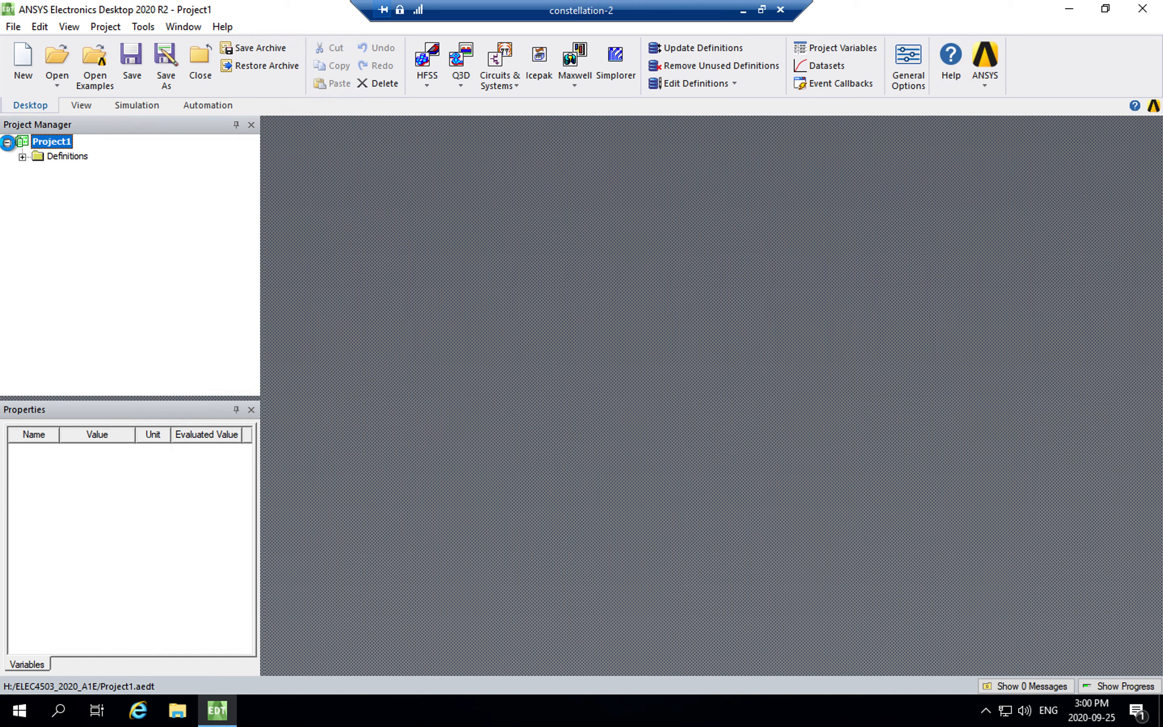
pyautogui.click(50, 141)
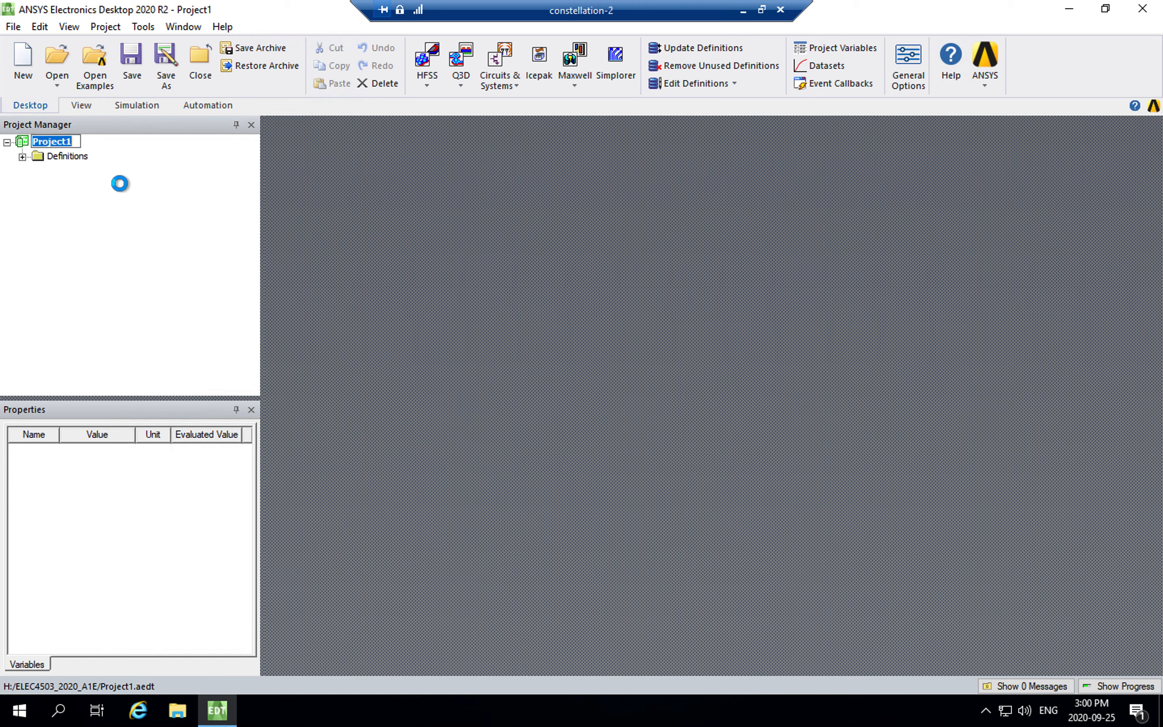
pyautogui.write('Lab1_HFSS_Worlkshop')
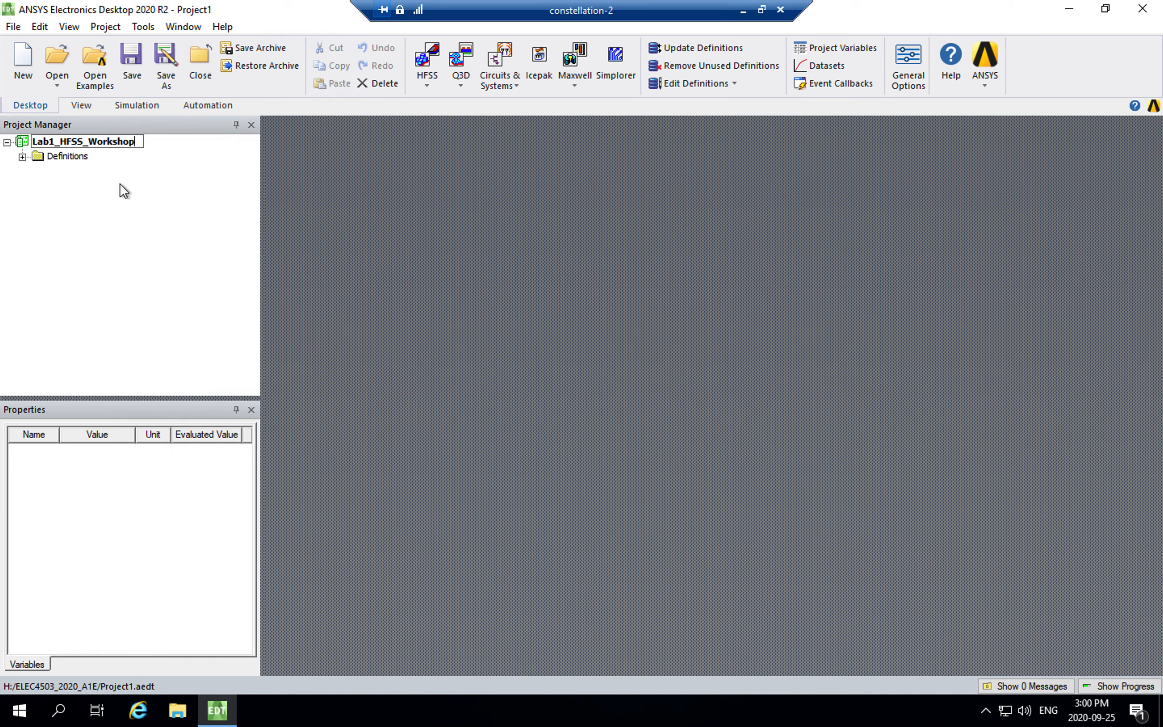
pyautogui.press('Return')
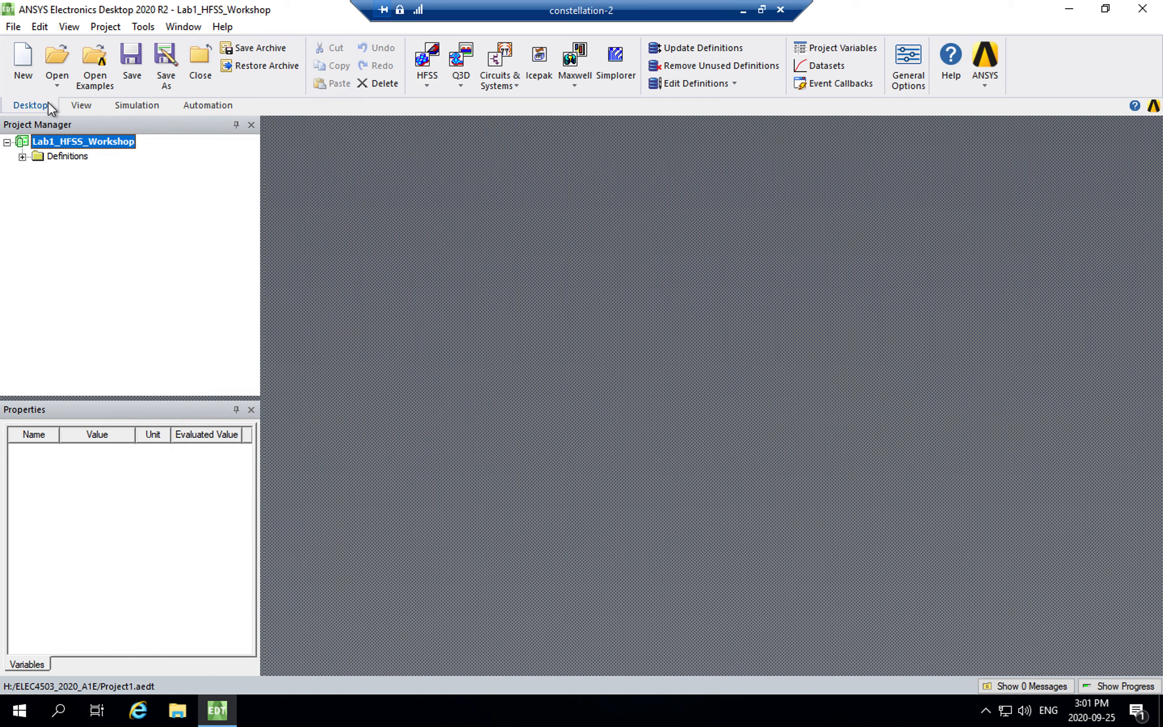
# Insert an HFSS design into the Lab1_HFSS_Workshop project and name the design Rectangular_WG
pyautogui.click(427, 85)
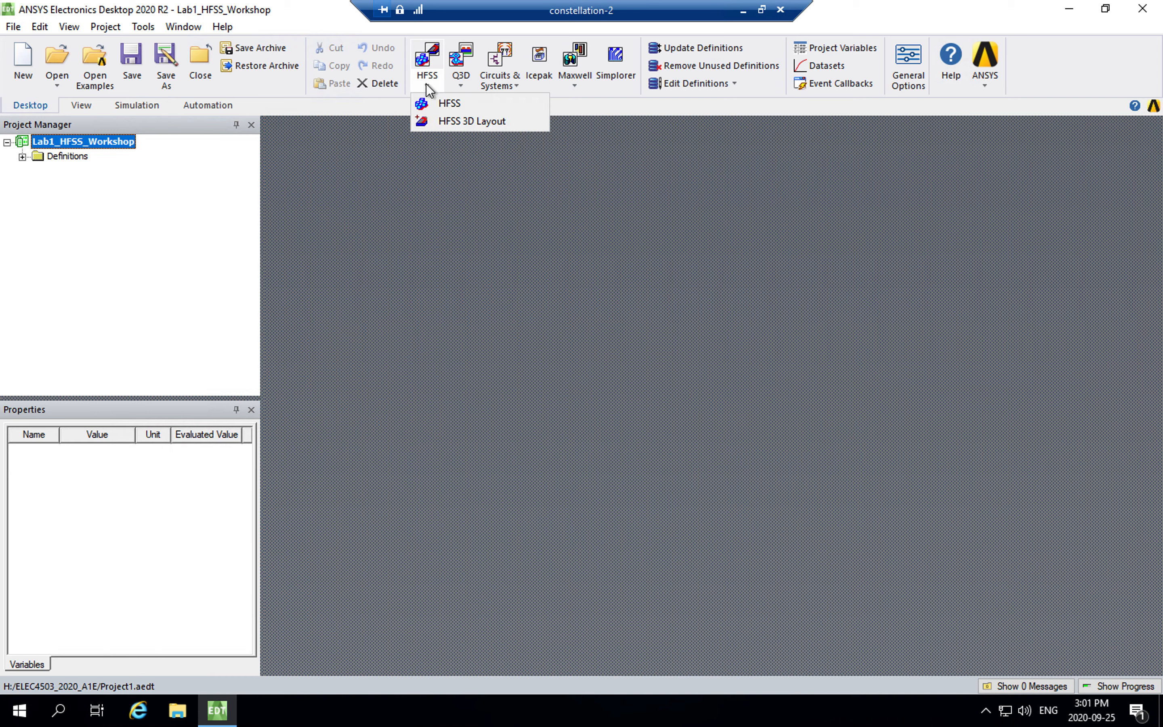
pyautogui.click(450, 105)
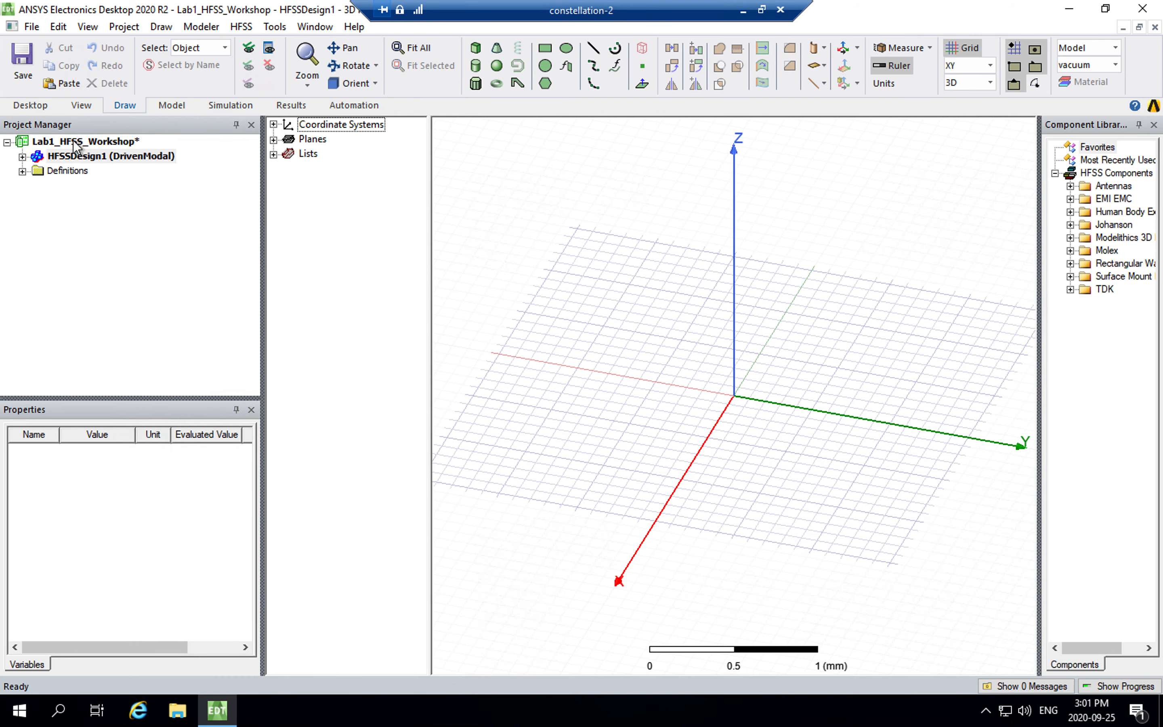
pyautogui.click(91, 156)
pyautogui.click(82, 156)
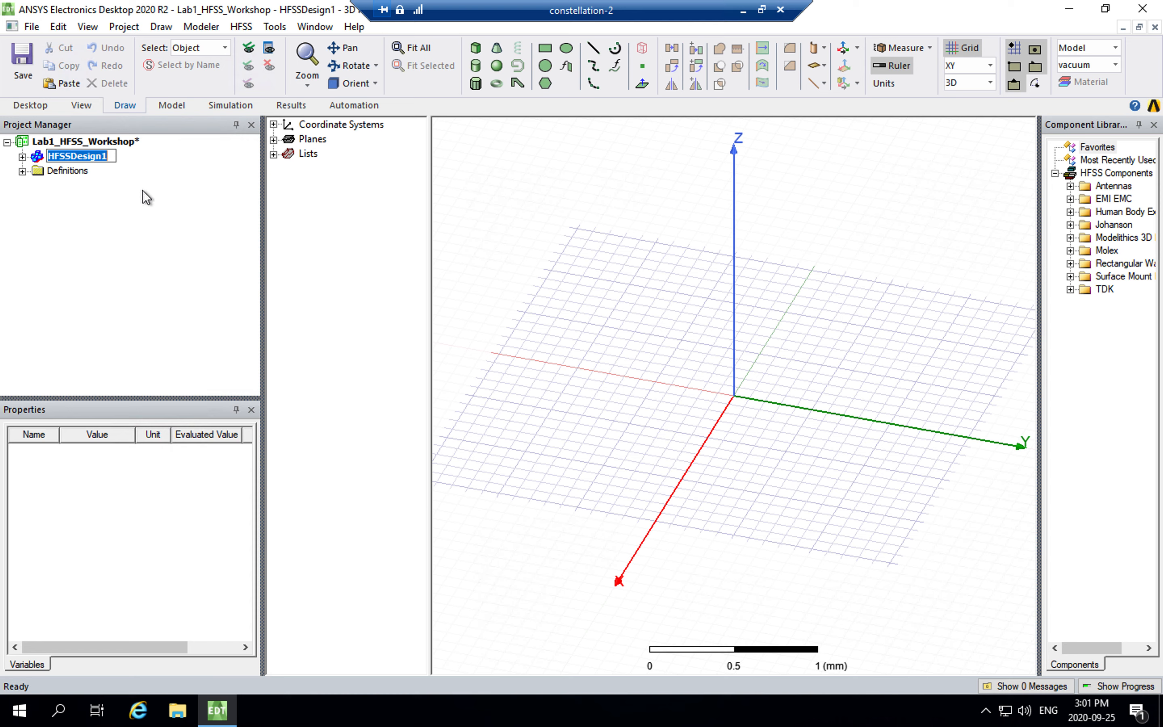
pyautogui.write('Re')
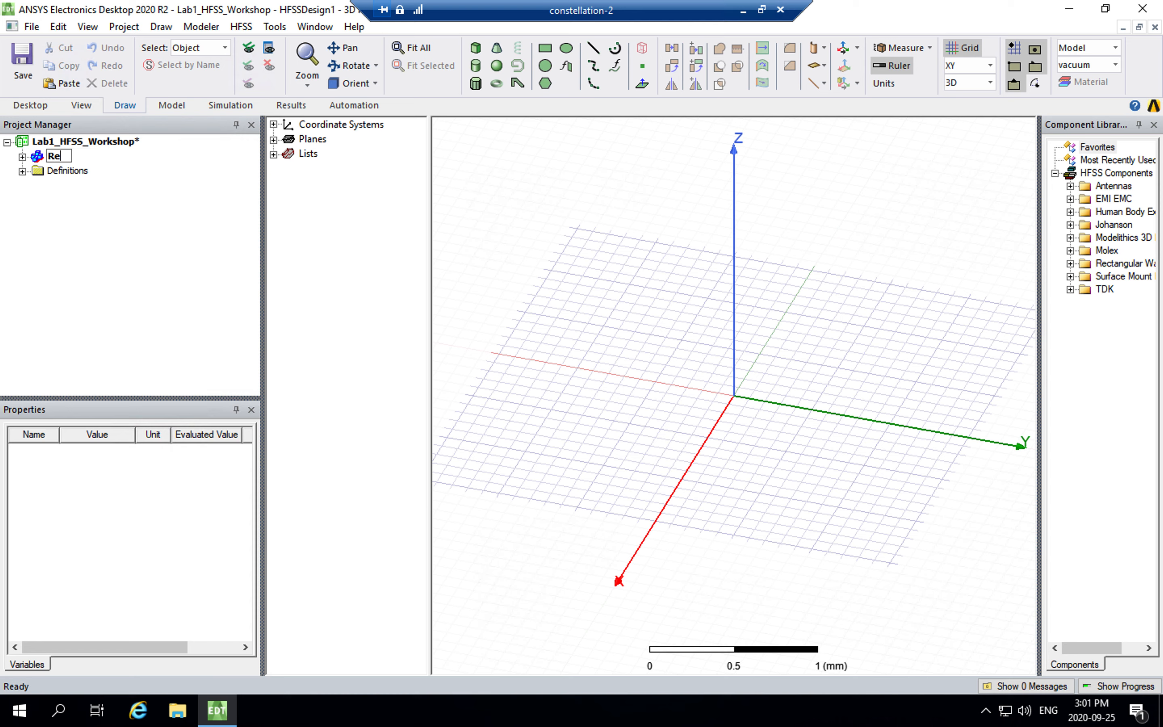
pyautogui.write('ctangular_WG')
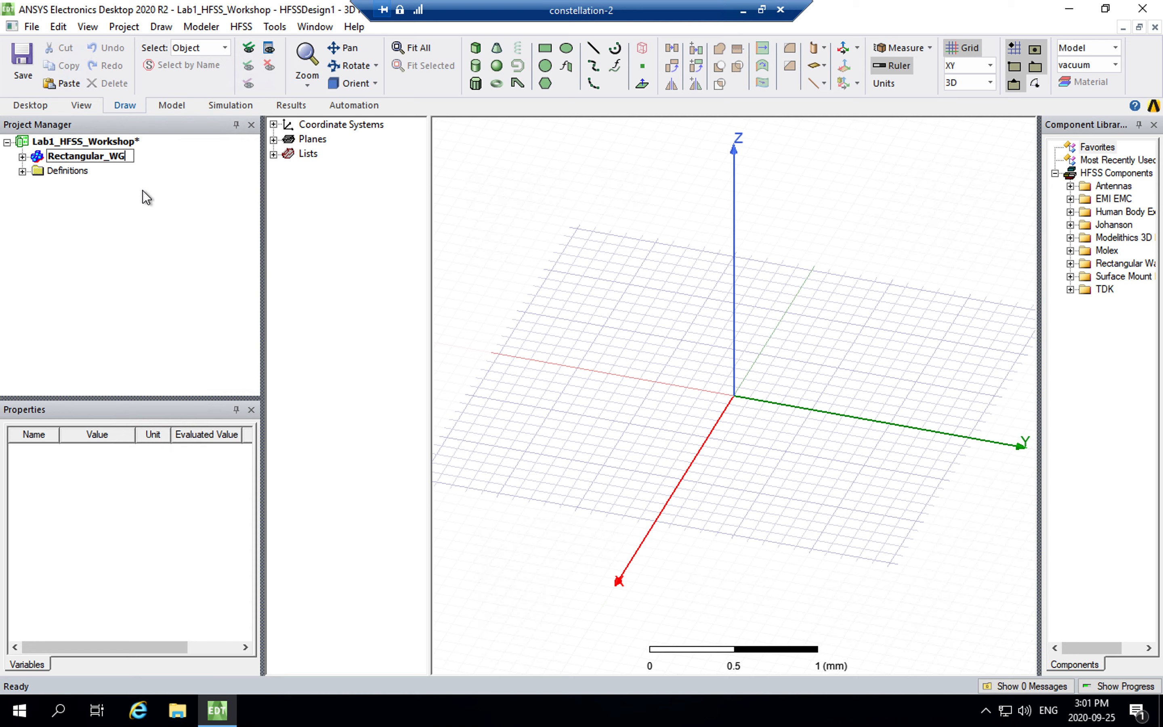
pyautogui.press('Return')
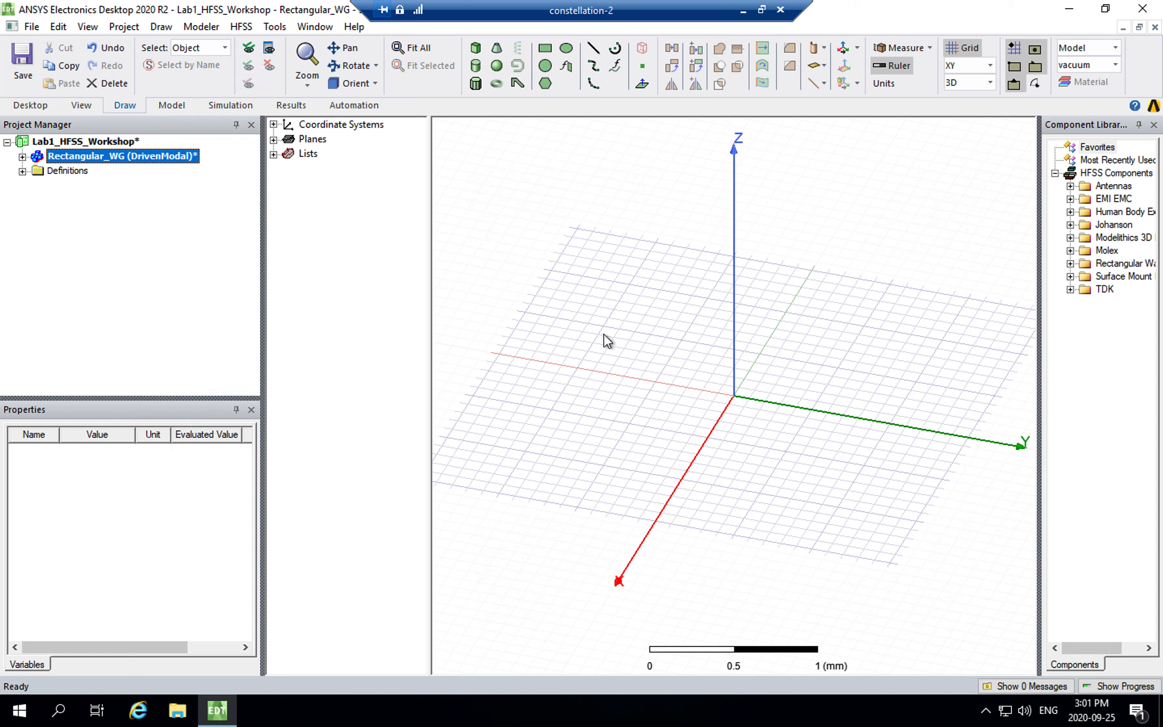
# Narrow the model tree and the Project Manager area to give the 3D view more room
pyautogui.click(67, 141)
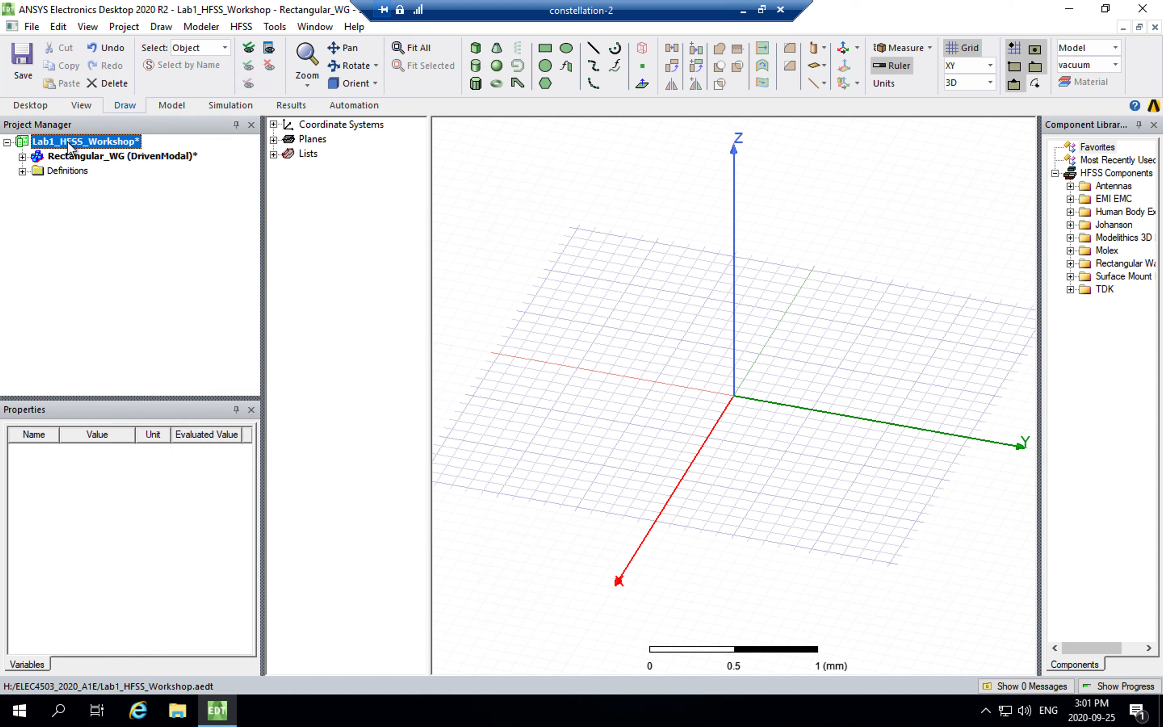
pyautogui.click(78, 156)
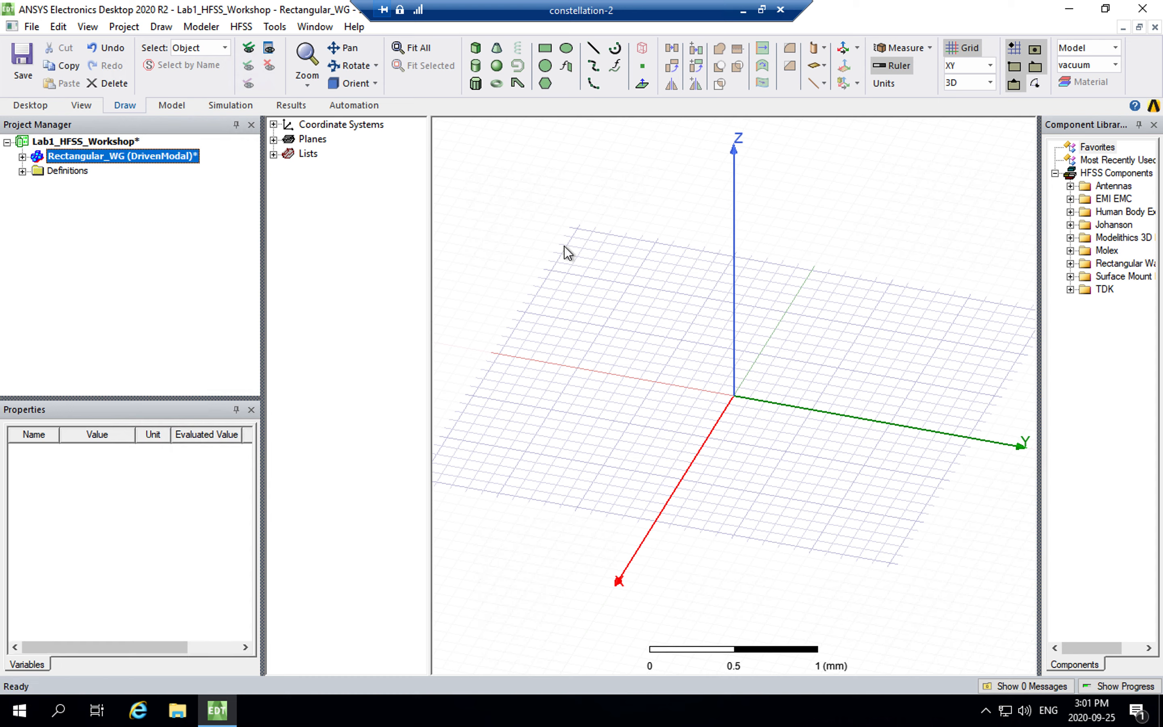
pyautogui.moveTo(430, 254); pyautogui.dragTo(397, 252)
pyautogui.moveTo(262, 240); pyautogui.dragTo(212, 235)
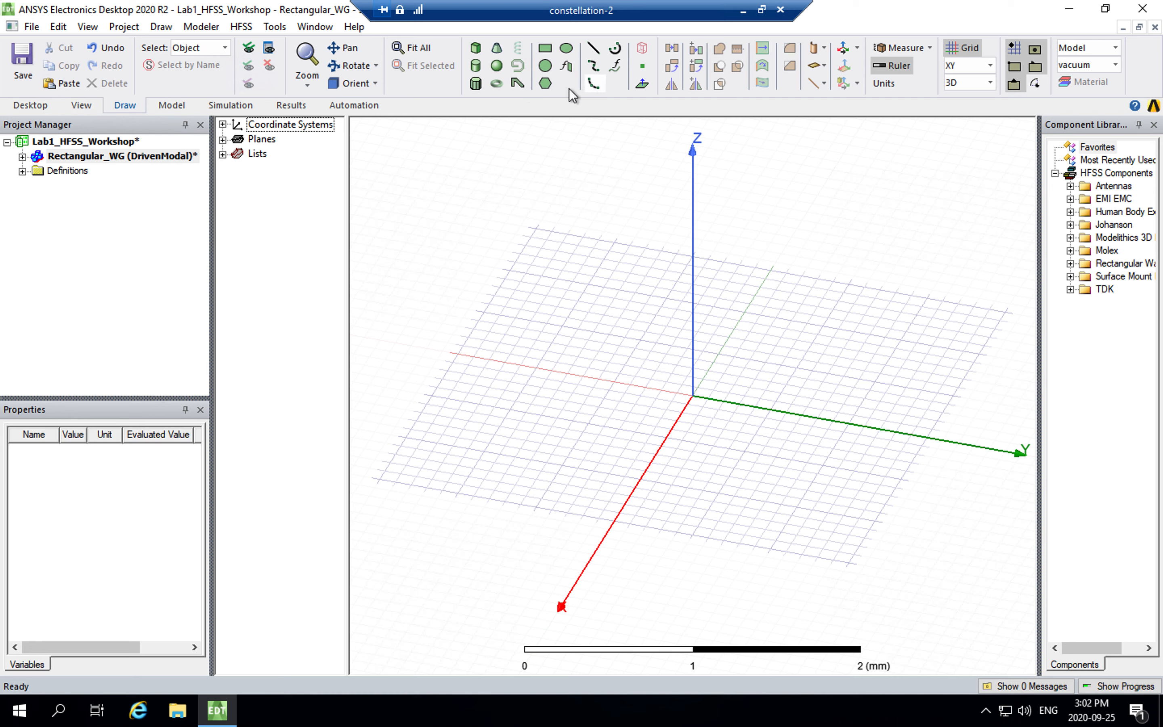
# Draw a box on the XY plane from corner (0.6, -0.6, 0) mm, with a base about 1.7 mm in X by 1.2 mm in Y, rising along Z
pyautogui.click(476, 49)
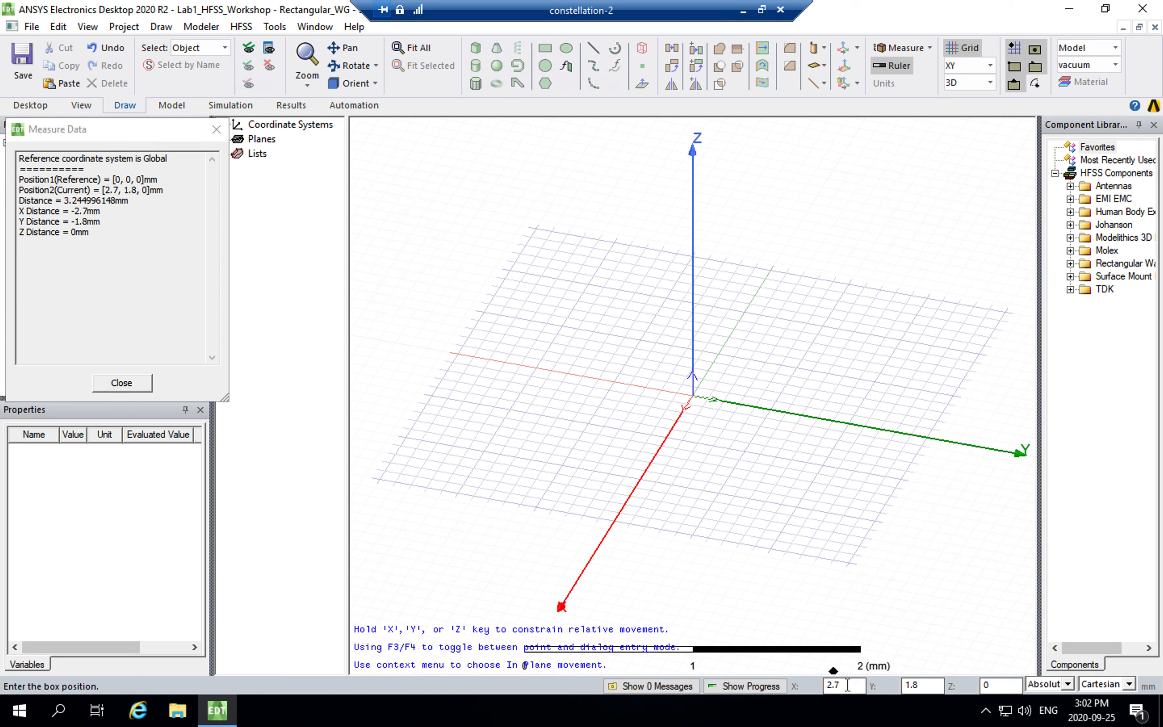
pyautogui.click(564, 428)
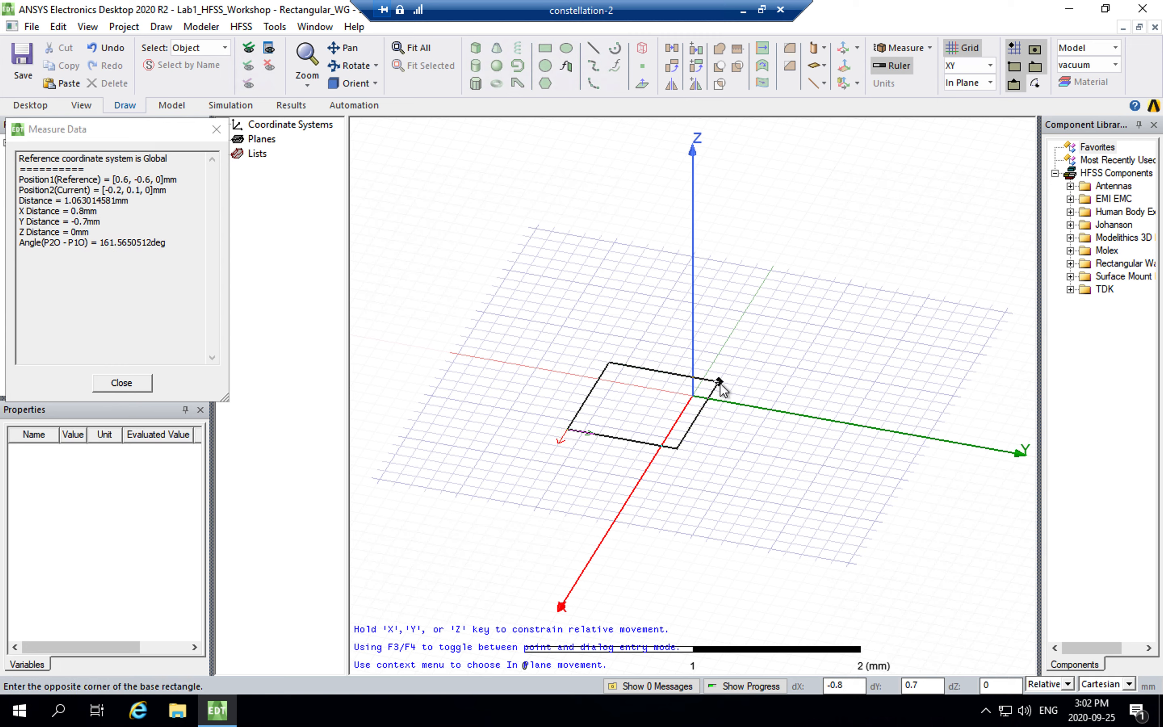
pyautogui.click(844, 319)
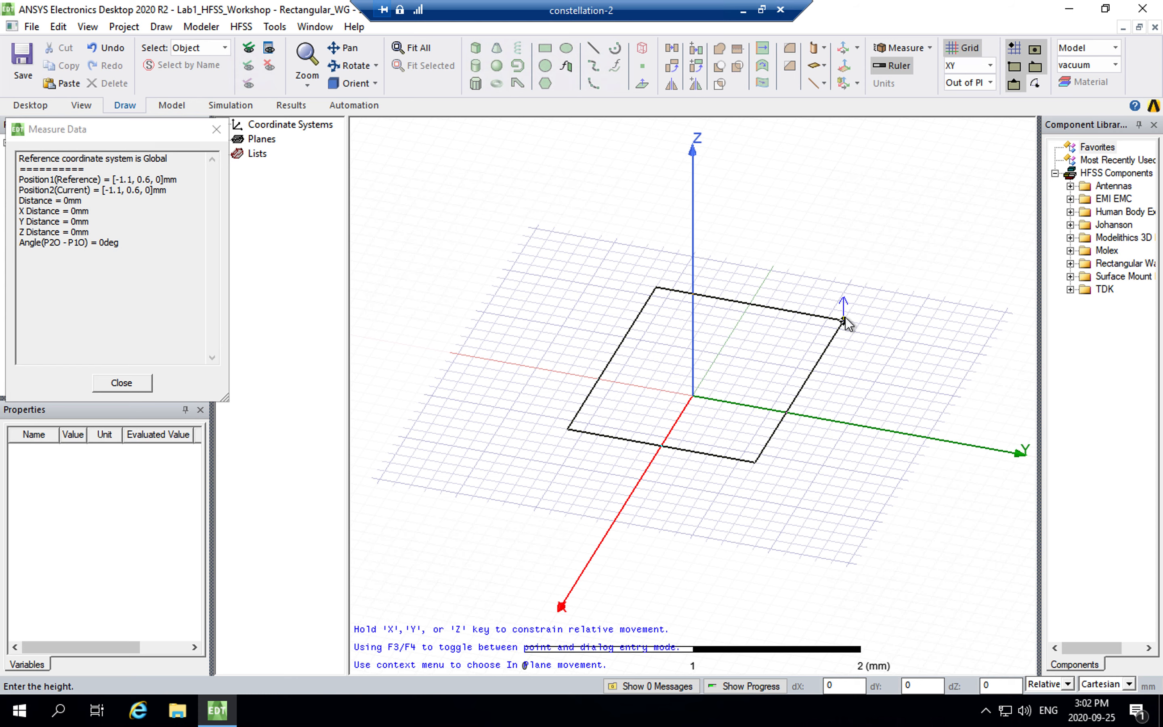
pyautogui.click(829, 249)
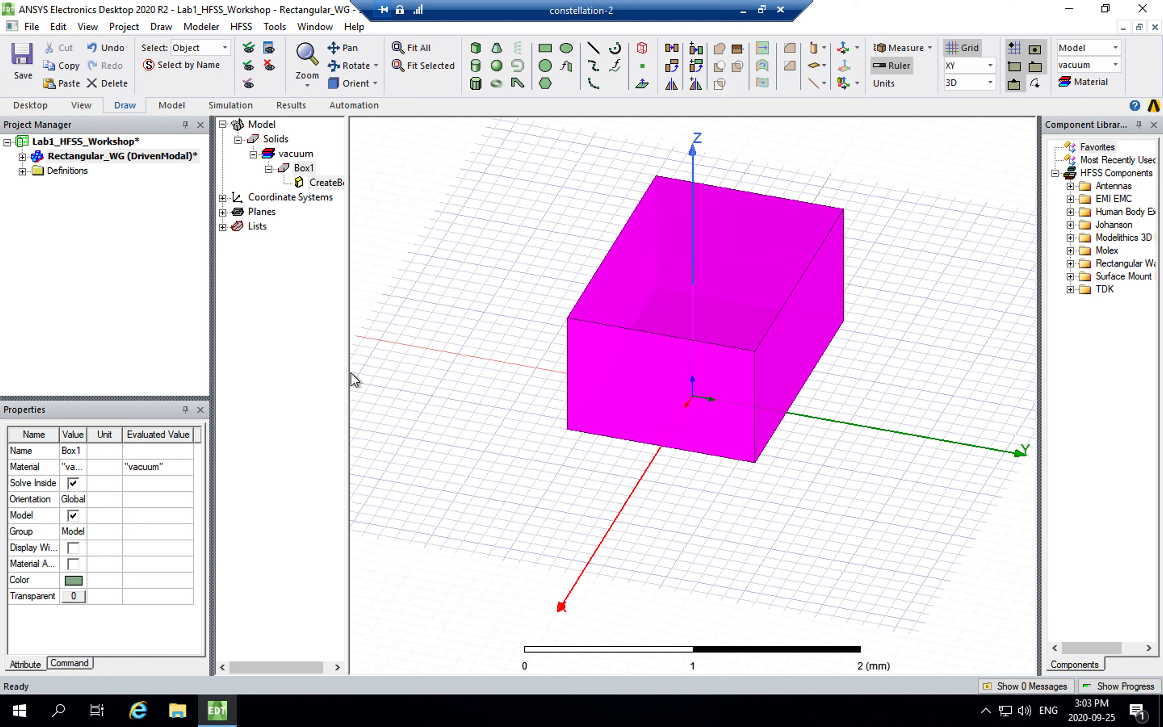
# Widen the model tree and Properties area, and rename the new box Waveguide
pyautogui.moveTo(349, 373); pyautogui.dragTo(437, 374)
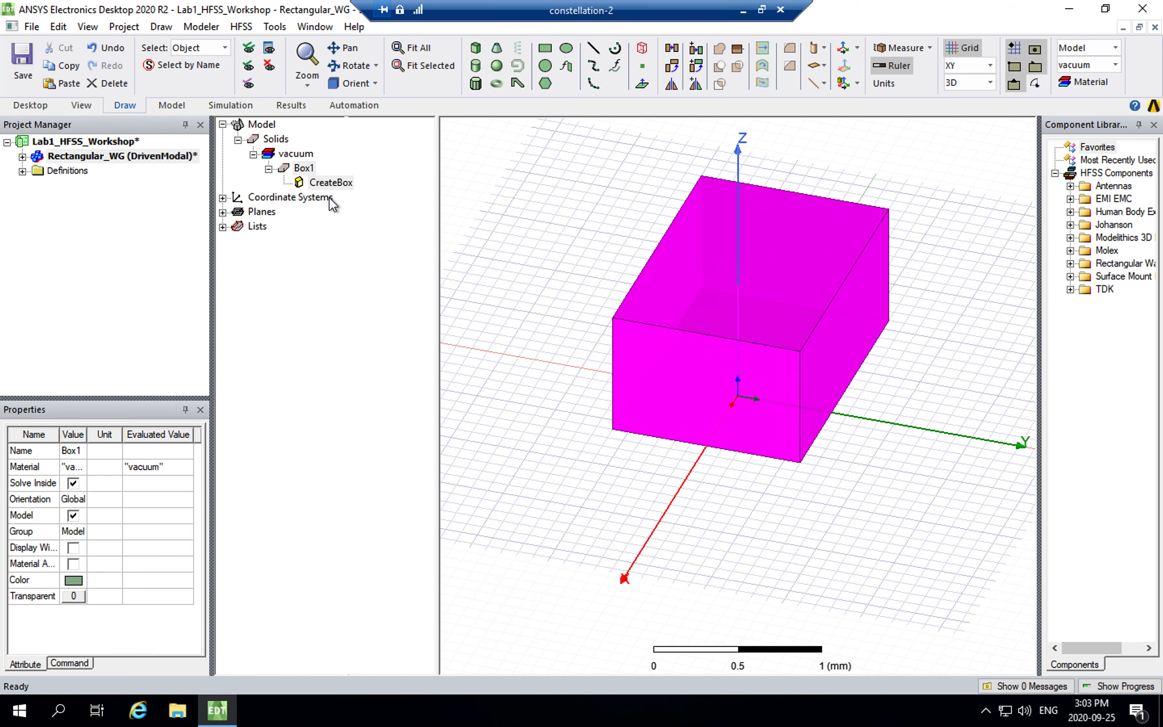
pyautogui.click(305, 169)
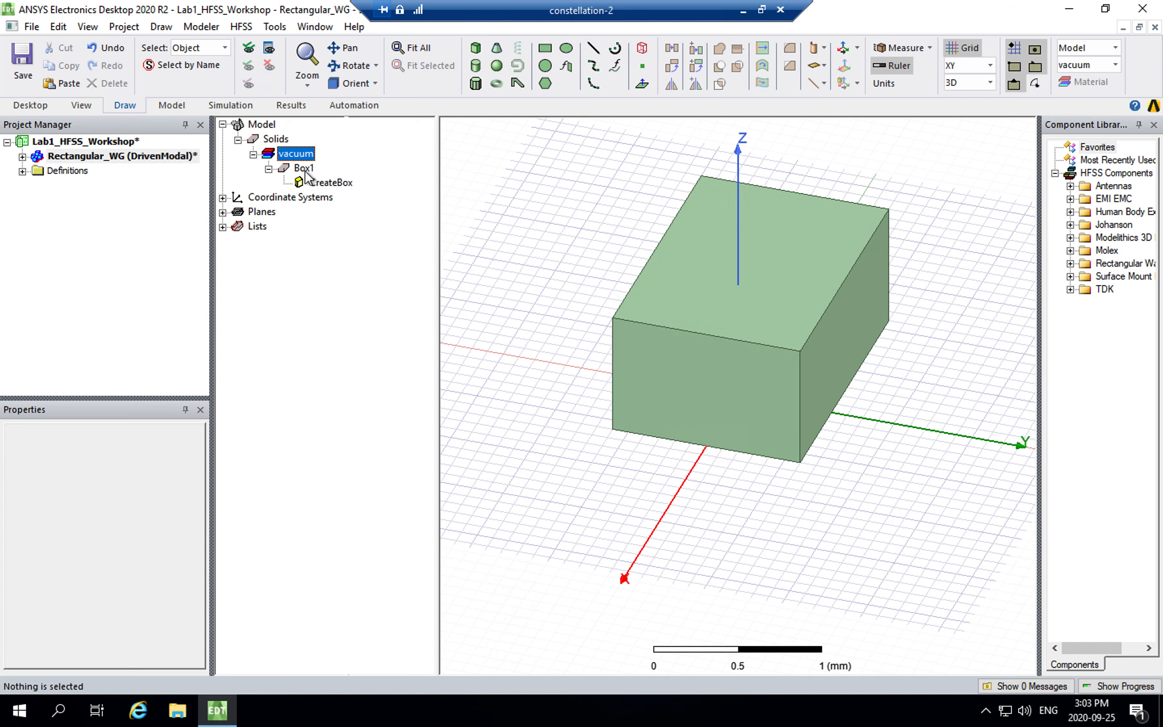
pyautogui.click(305, 169)
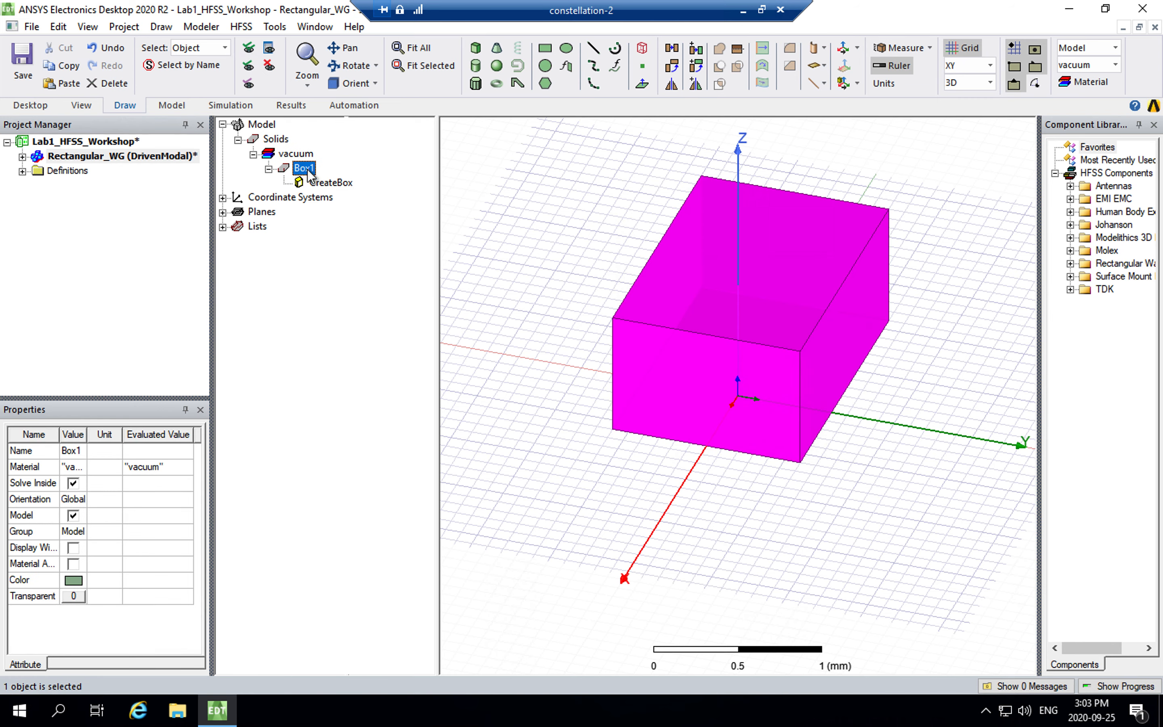
pyautogui.moveTo(207, 285); pyautogui.dragTo(265, 278)
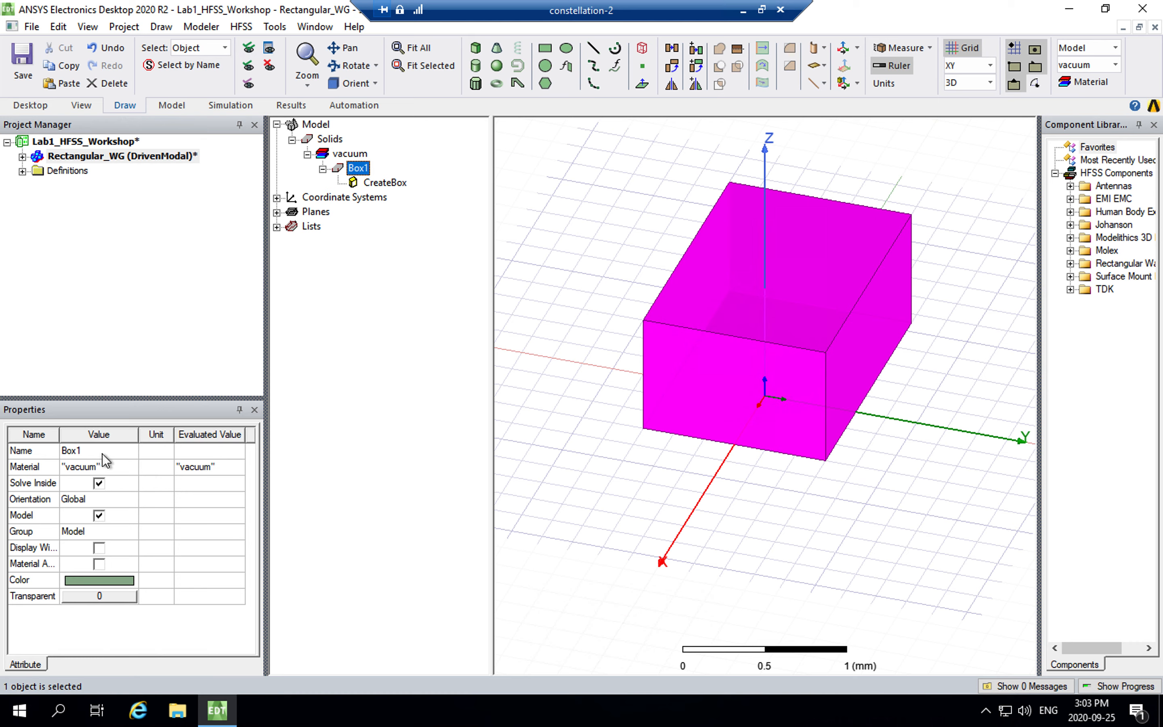
pyautogui.click(82, 453)
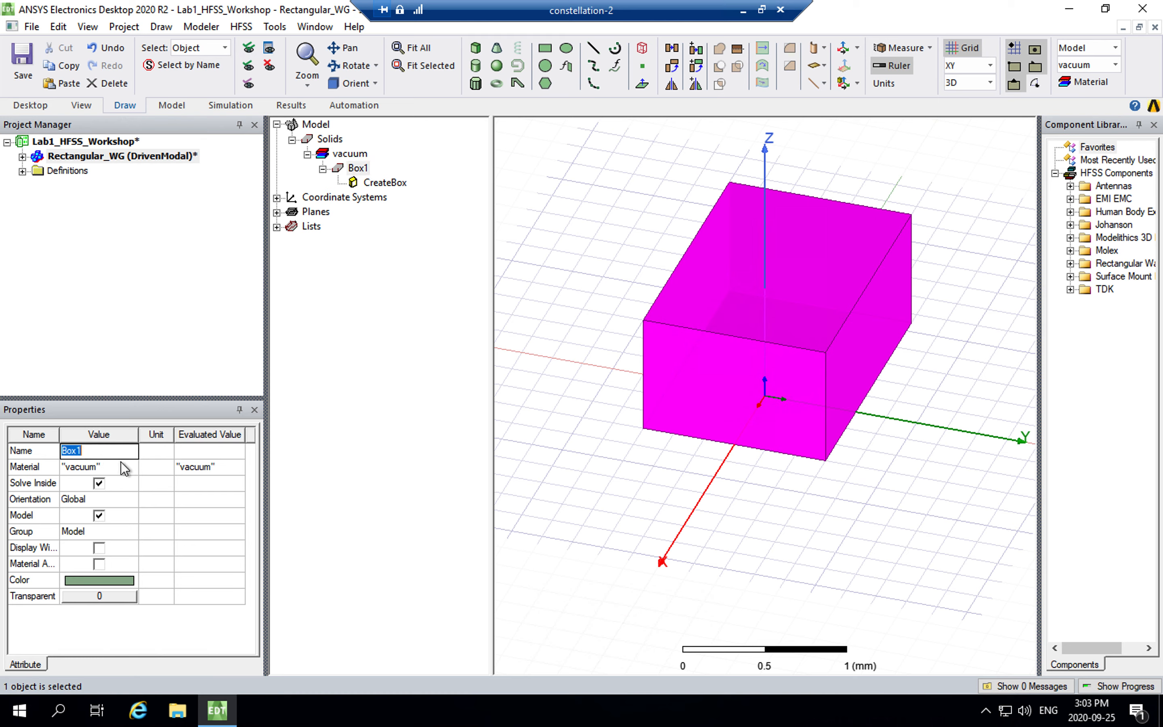
pyautogui.write('Waveguide')
pyautogui.press('Return')
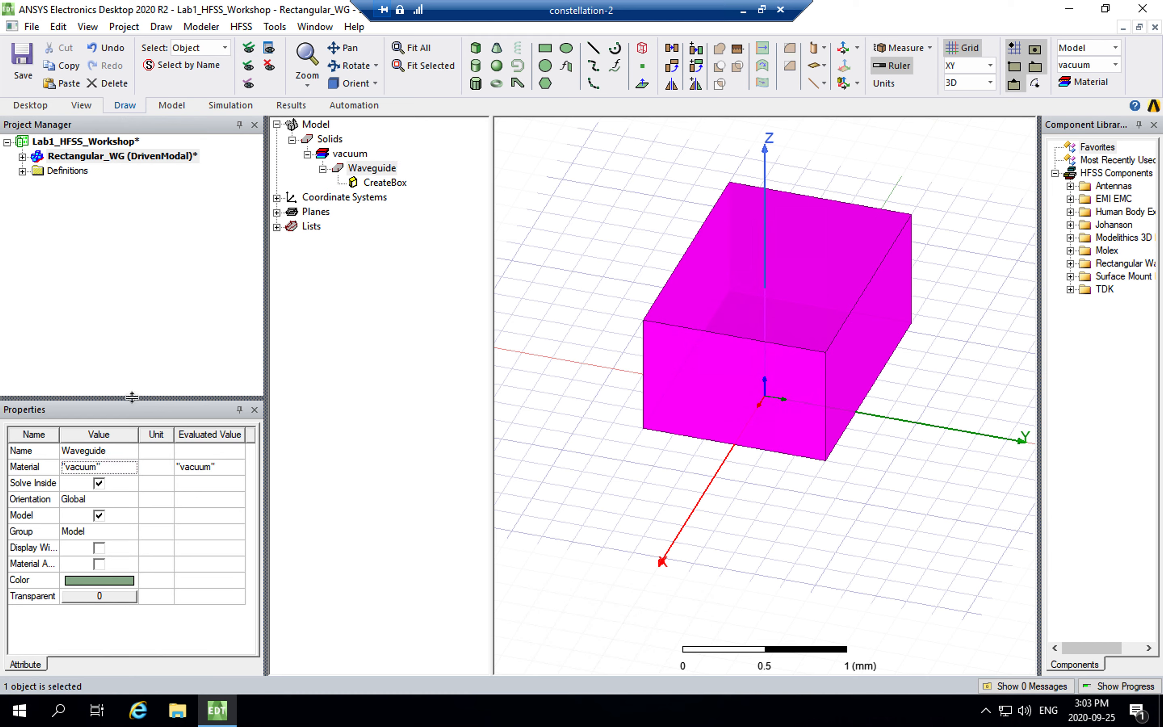
# Enlarge the Properties area and assign the library material air to the Waveguide box
pyautogui.moveTo(131, 397); pyautogui.dragTo(133, 367)
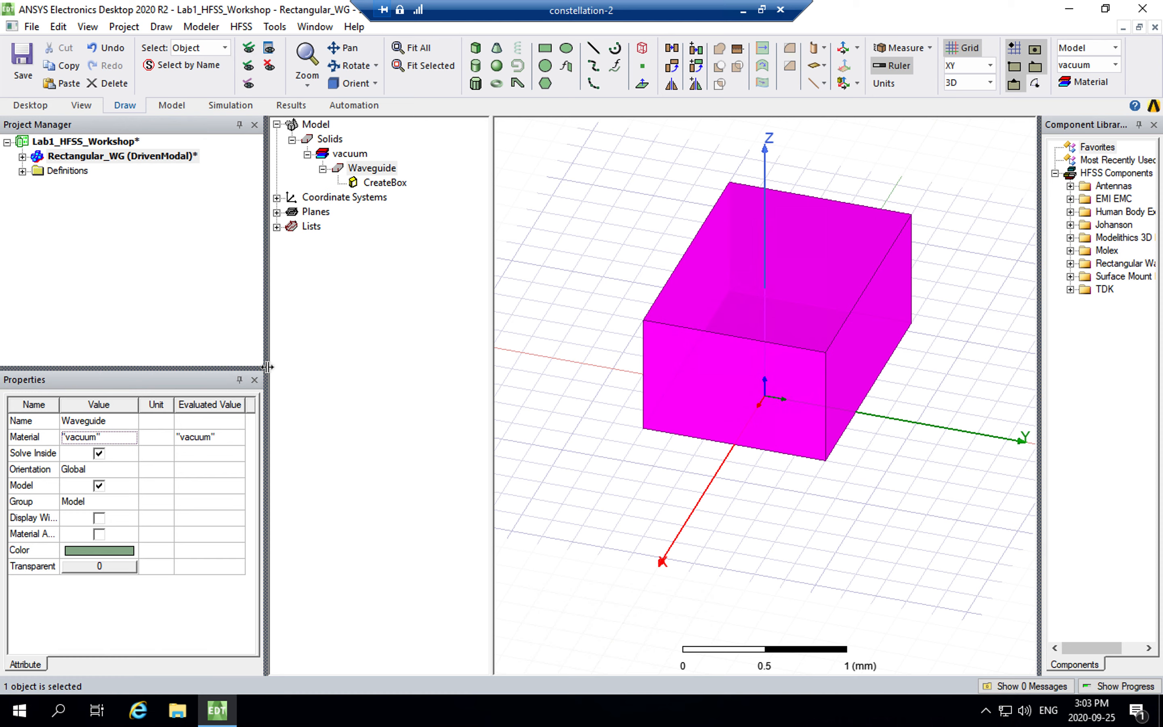
pyautogui.click(129, 439)
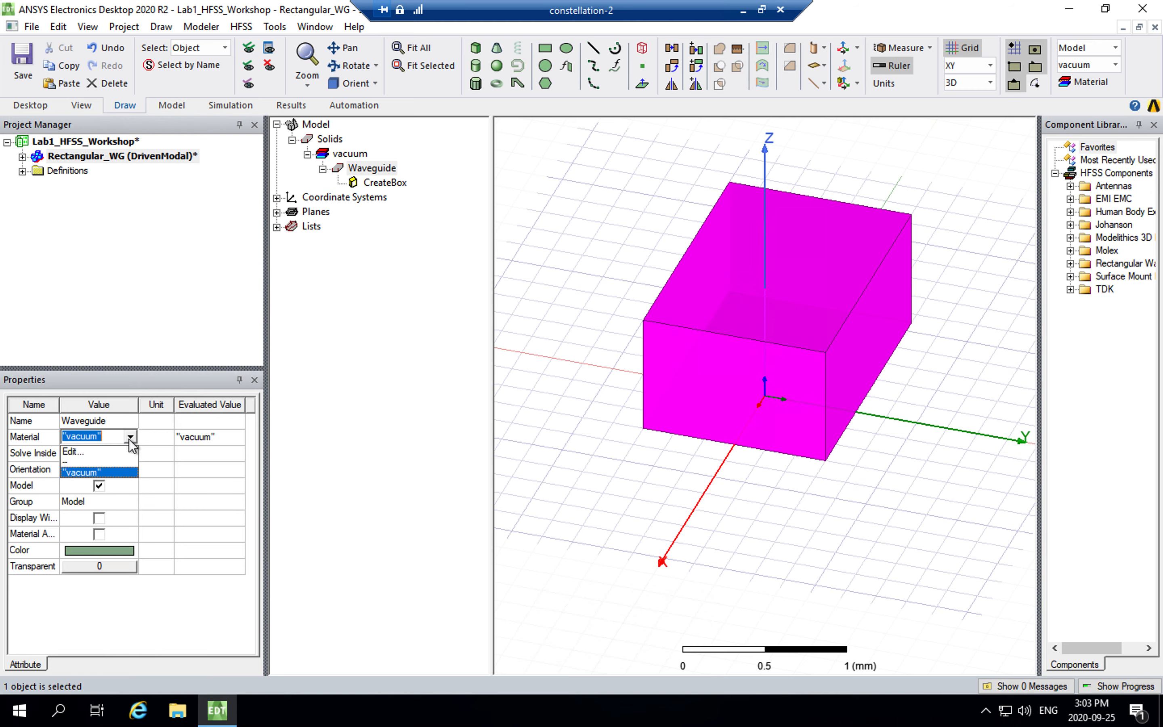
pyautogui.click(109, 452)
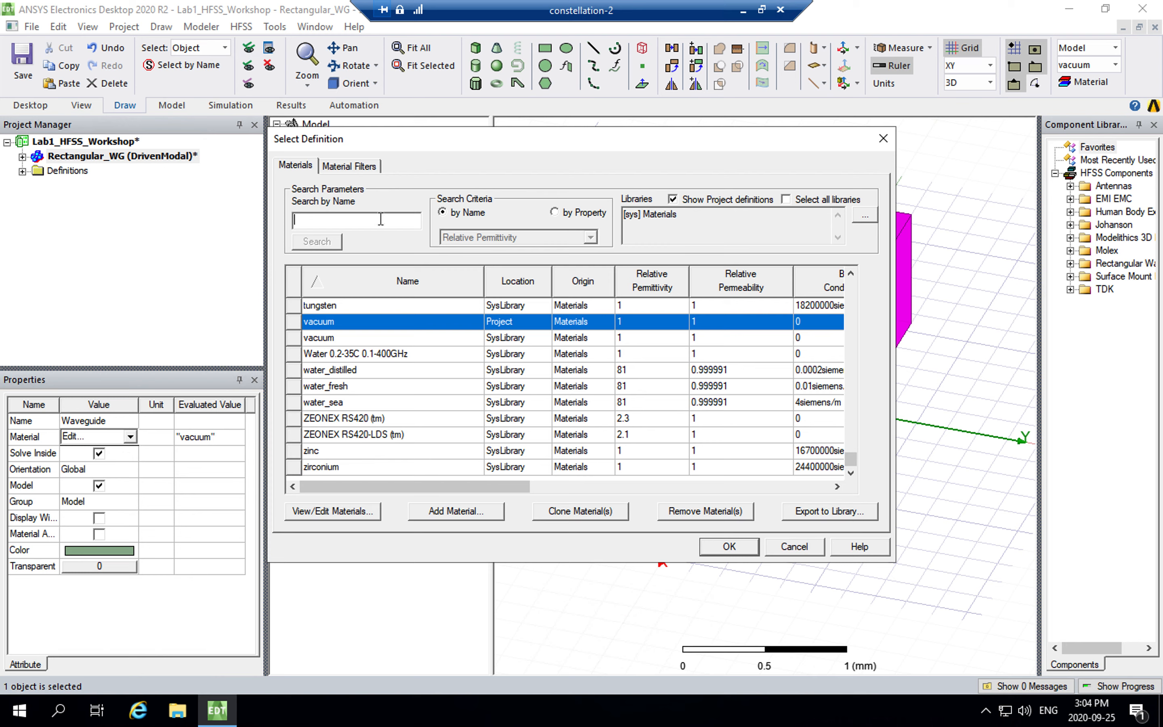
pyautogui.write('air')
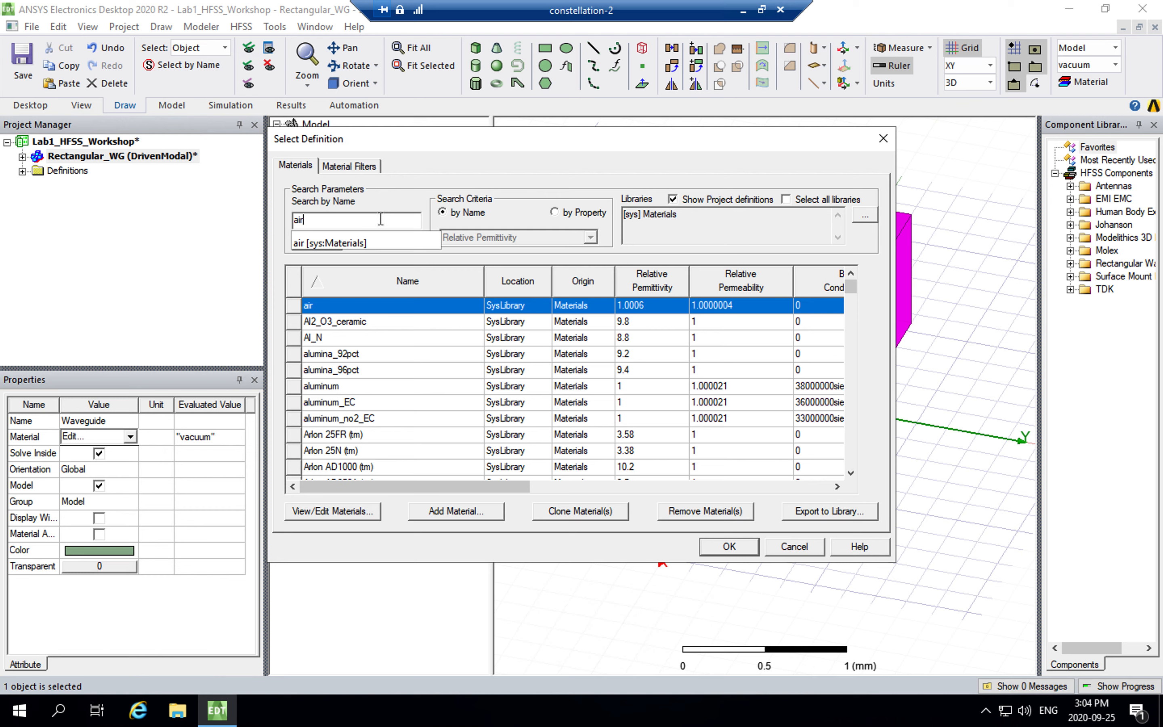
pyautogui.click(385, 305)
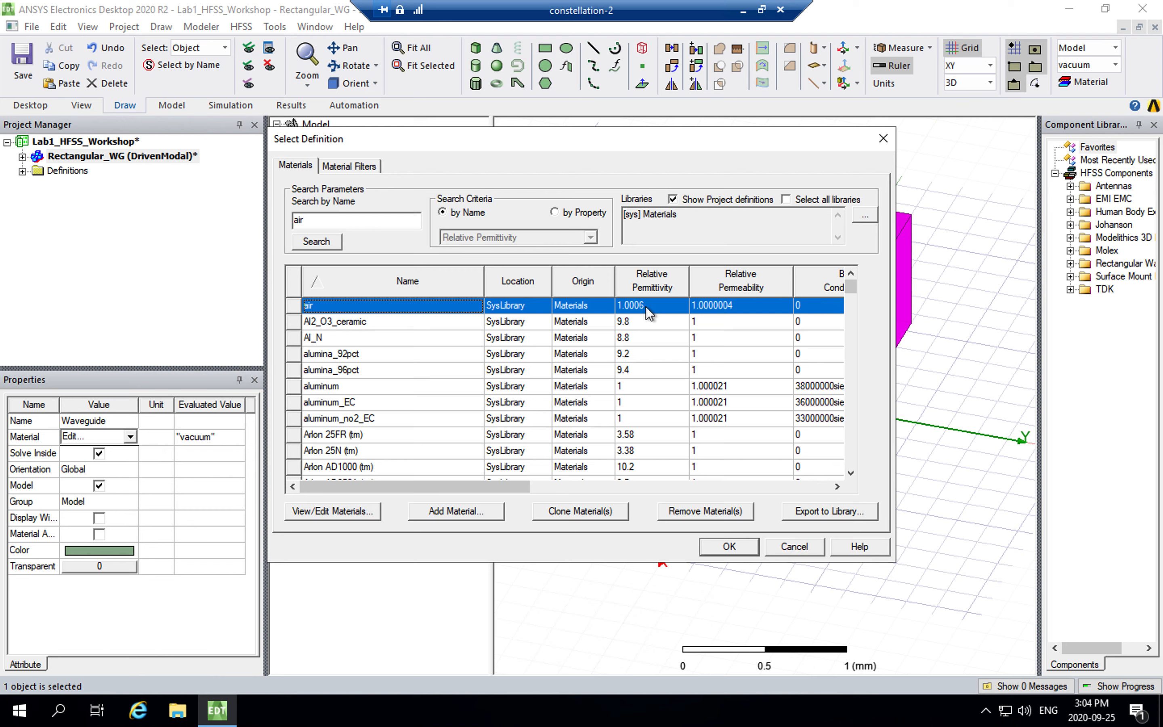
pyautogui.moveTo(496, 482); pyautogui.dragTo(601, 484)
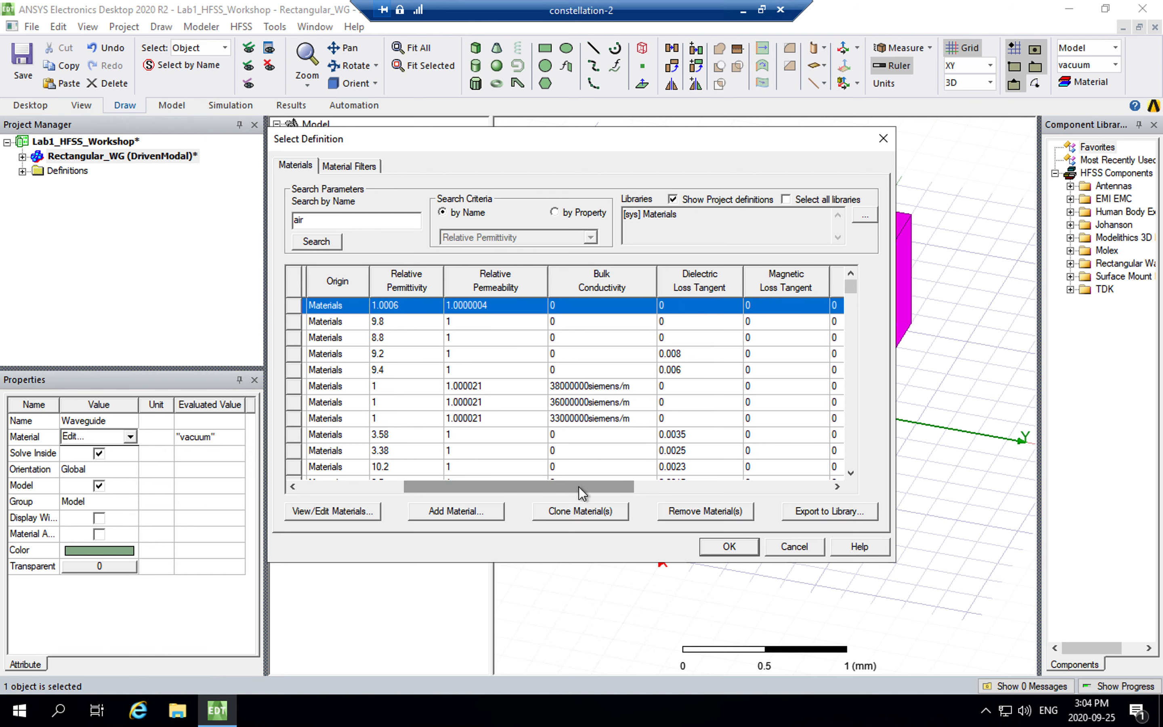
pyautogui.moveTo(578, 487); pyautogui.dragTo(415, 488)
pyautogui.click(729, 546)
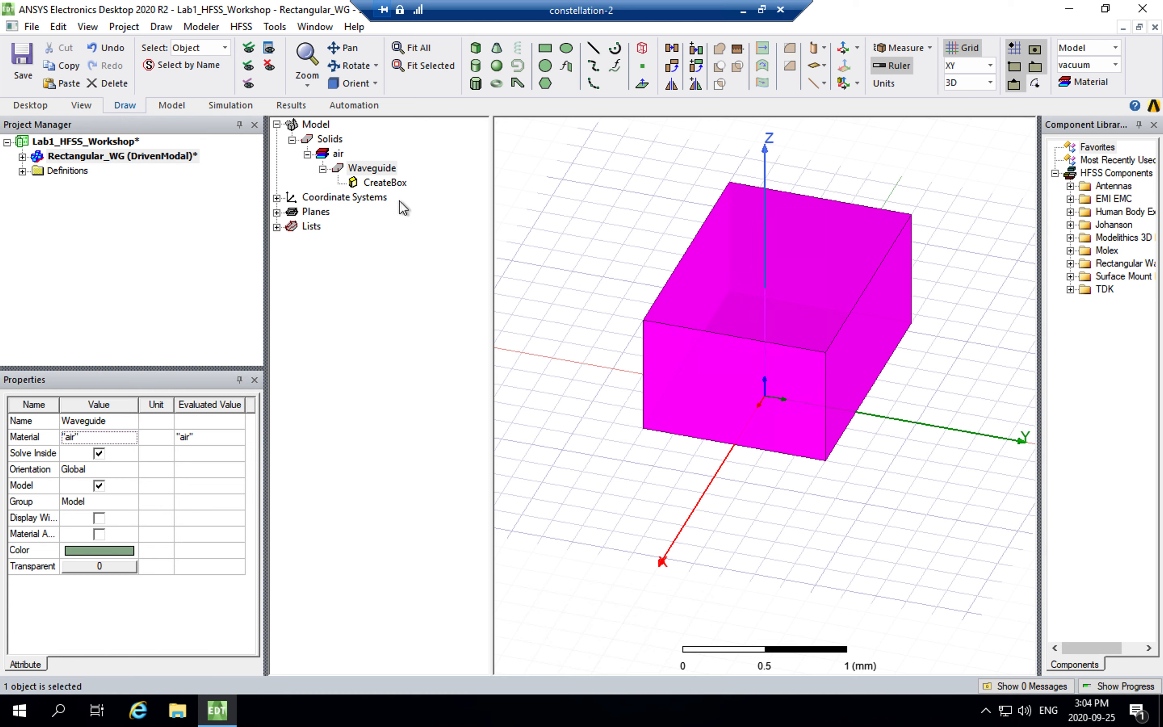
# Set the Waveguide box's position to -WG_W/2, 0, 0 and define the new variable WG_W as 15 mm
pyautogui.click(385, 183)
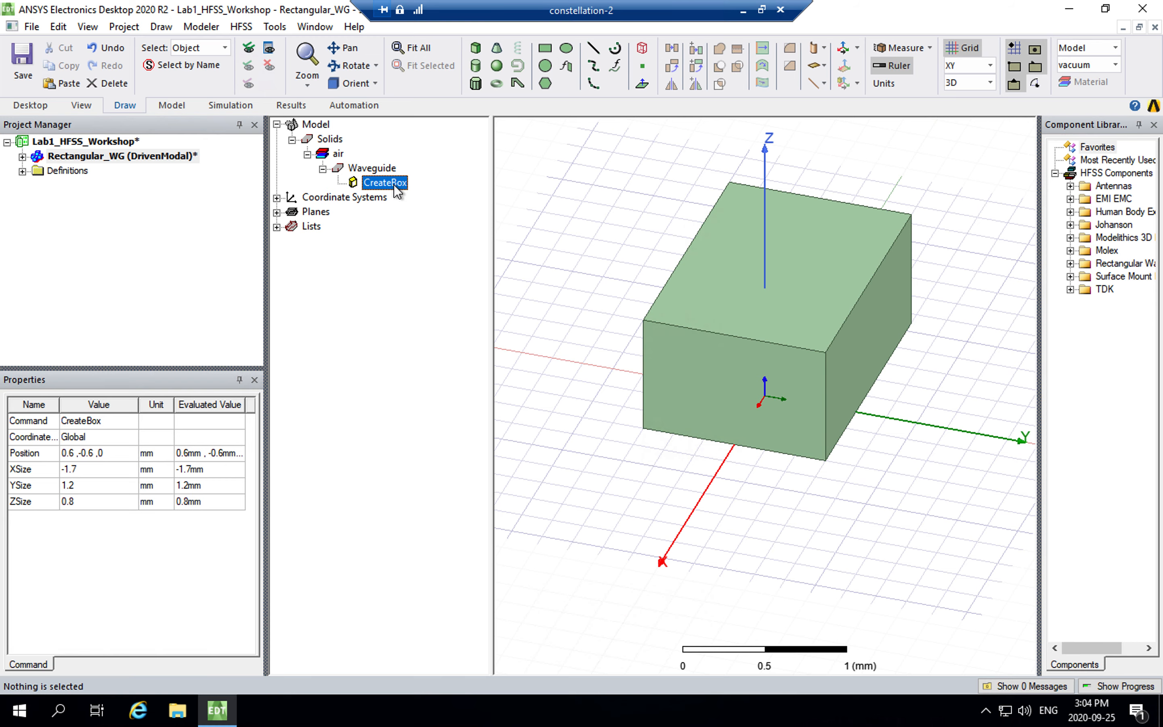
pyautogui.moveTo(267, 335); pyautogui.dragTo(339, 334)
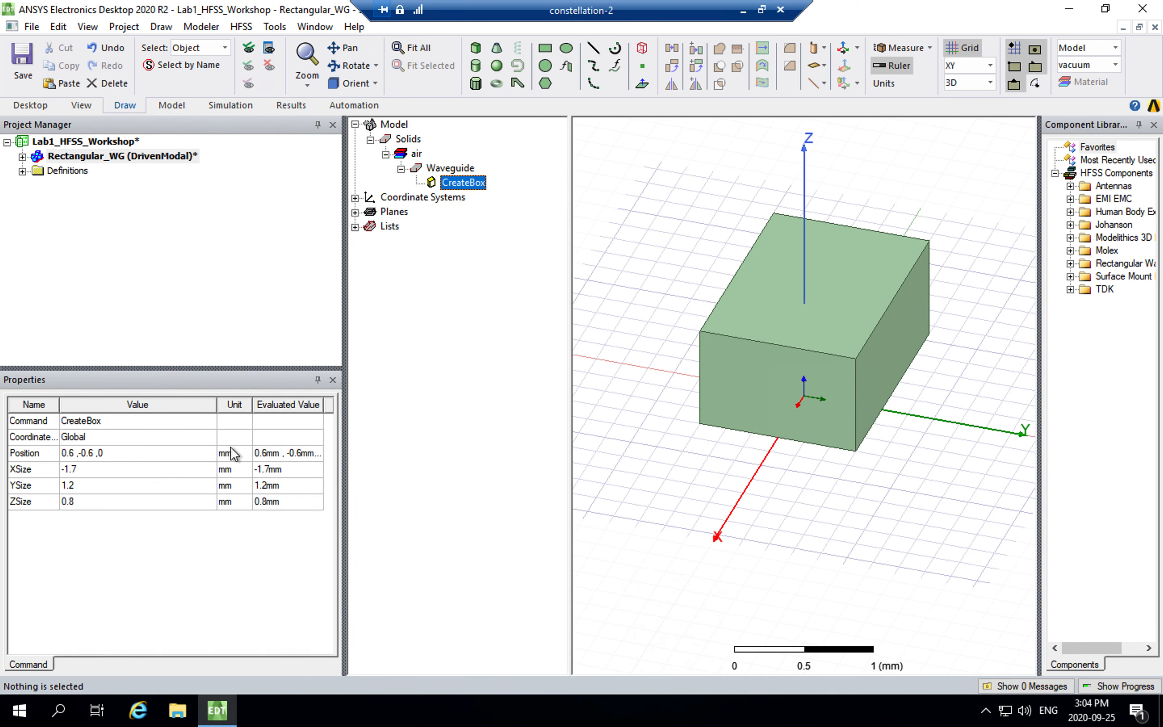
pyautogui.moveTo(217, 404); pyautogui.dragTo(201, 407)
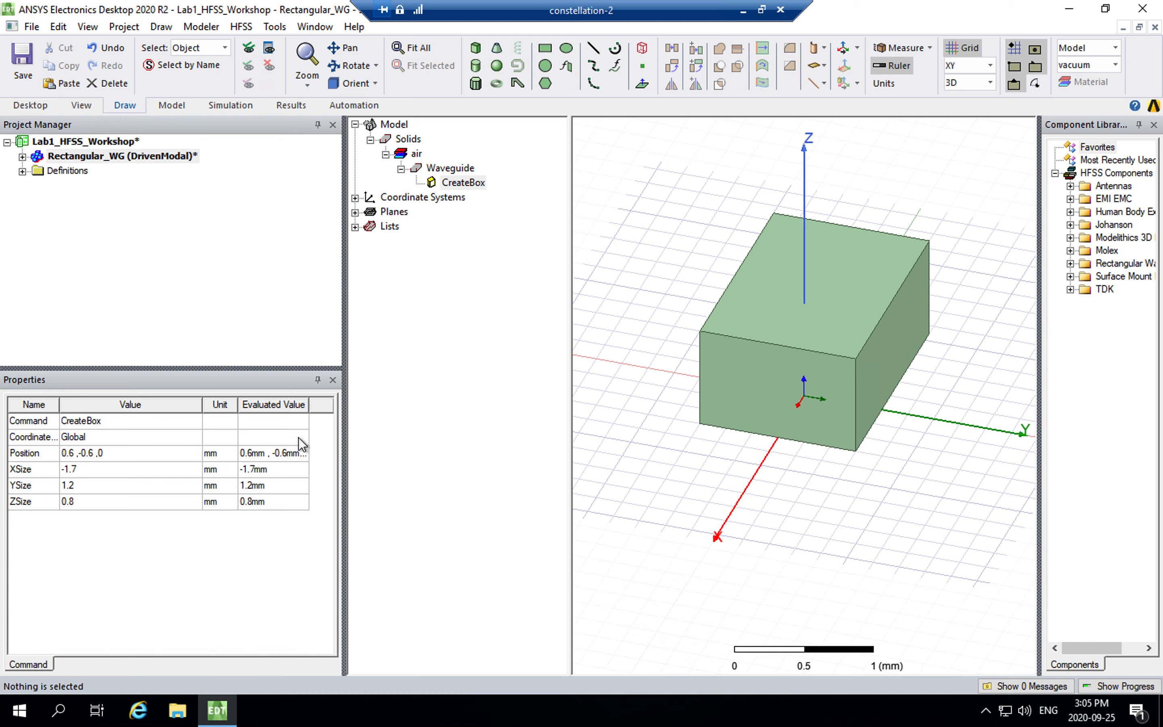
pyautogui.click(164, 454)
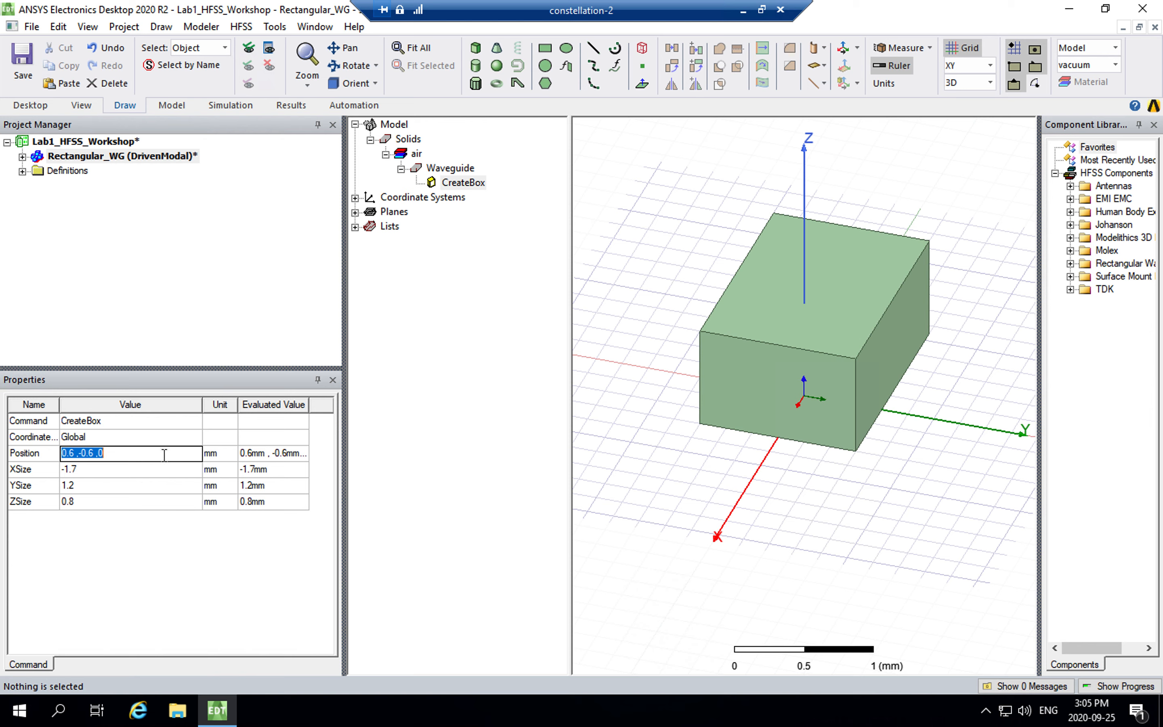
pyautogui.write('-WG_W/2')
pyautogui.write(',0 , 0')
pyautogui.press('Return')
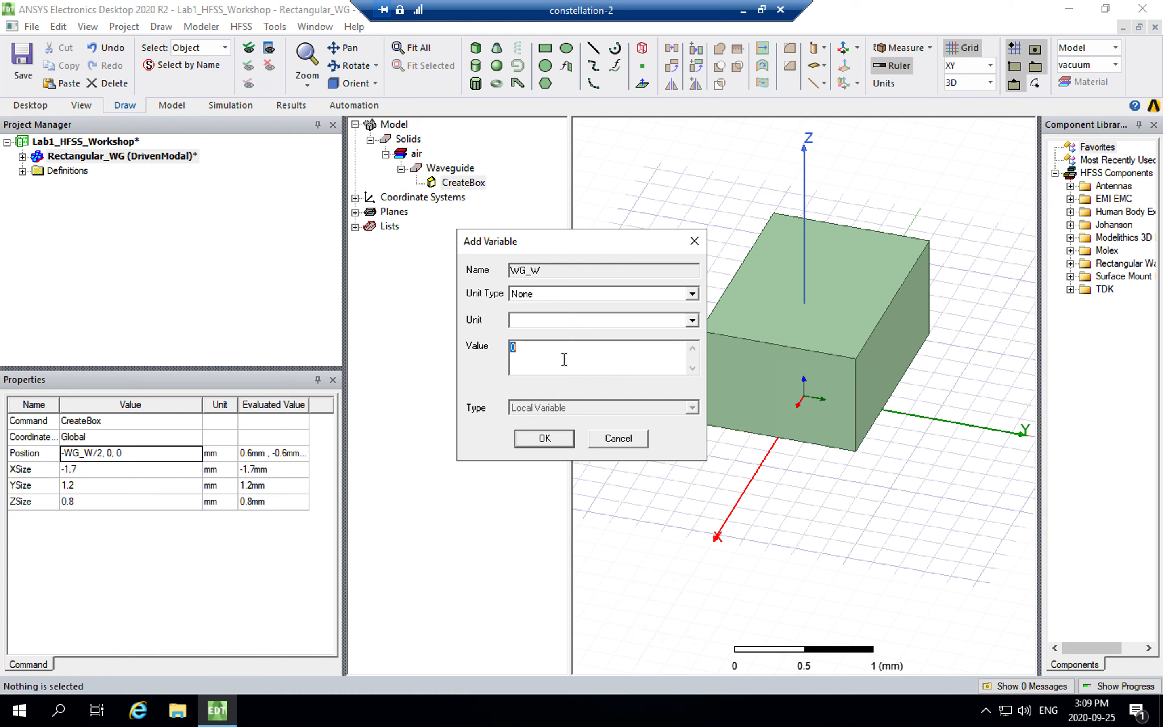
pyautogui.write('15mm')
pyautogui.press('Tab')
pyautogui.click(545, 438)
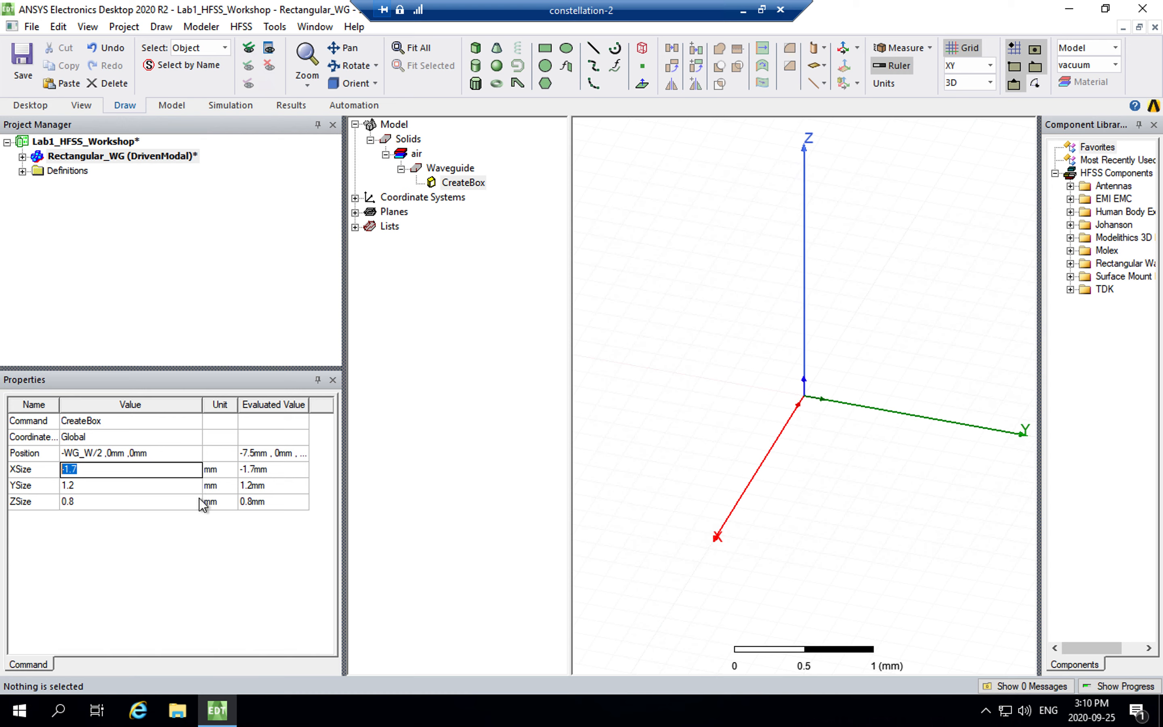
# Set the box's X size to WG_W and its Y size to WG_L, defining the new variable WG_L as 10 cm
pyautogui.write('WG')
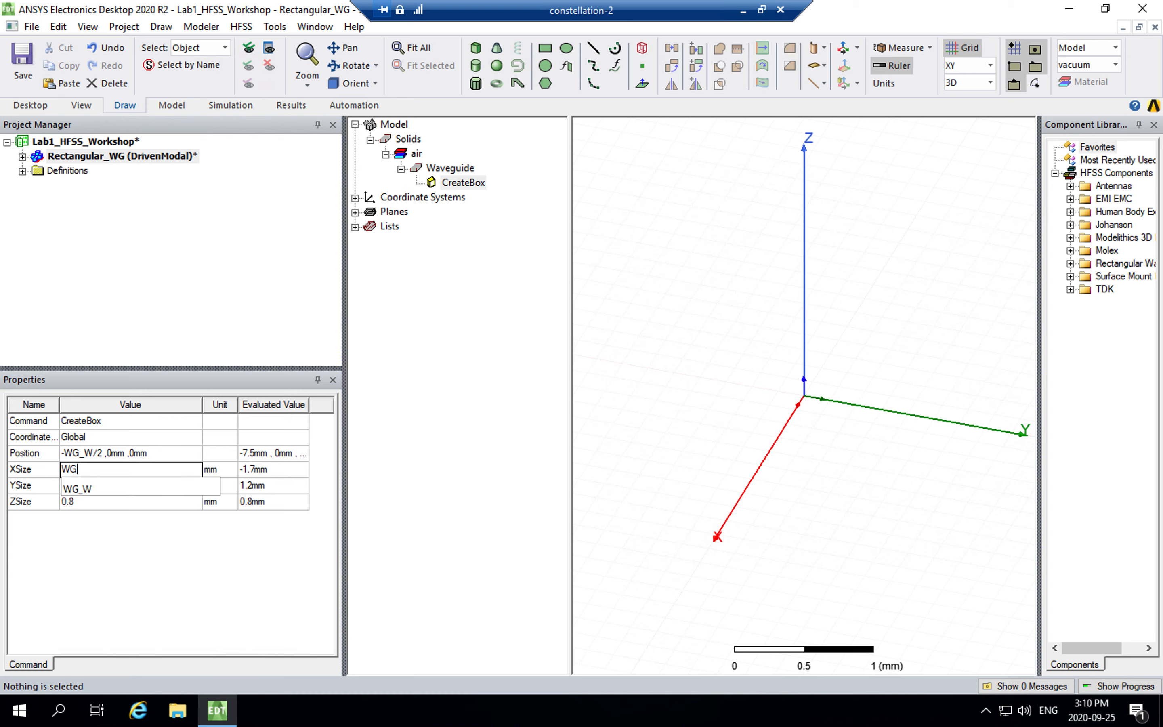
pyautogui.write('_W')
pyautogui.press('Tab')
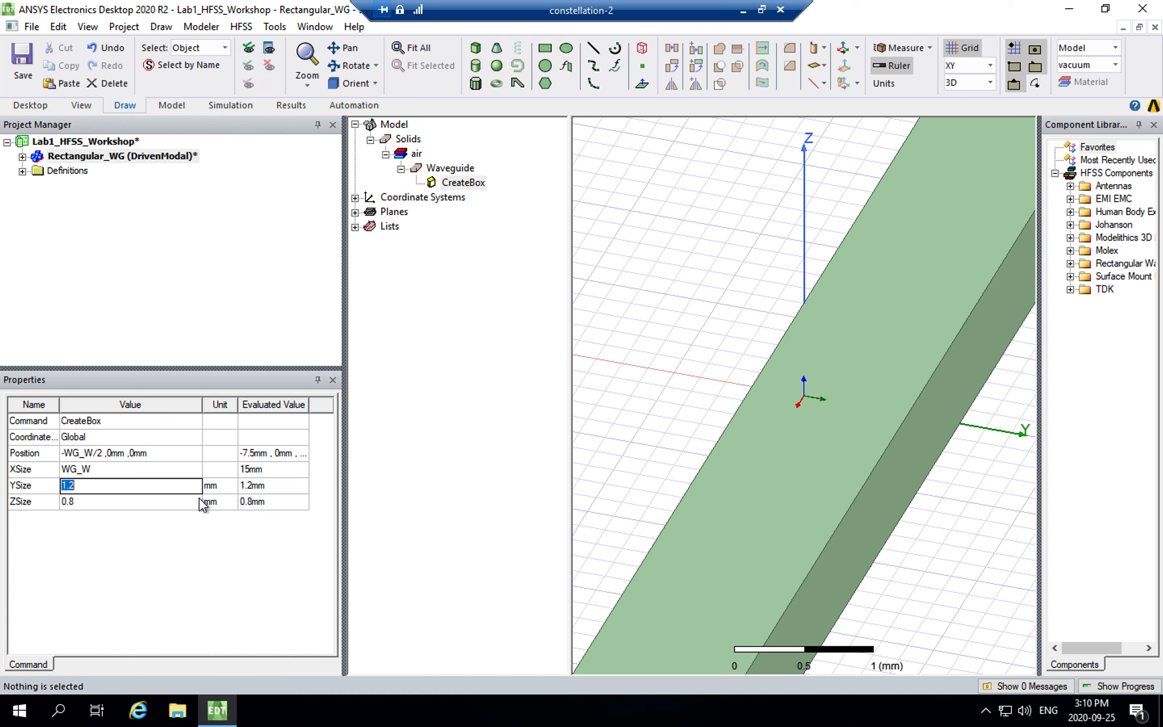
pyautogui.write('WG_L')
pyautogui.press('Return')
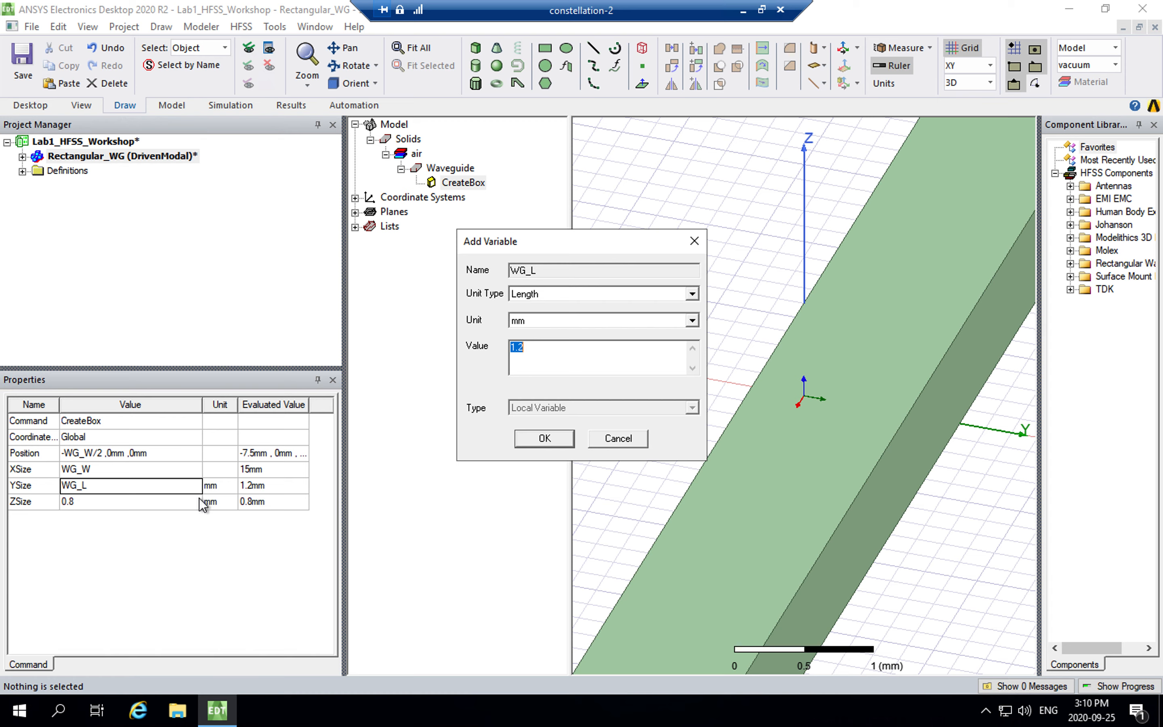
pyautogui.write('10cm')
pyautogui.press('Tab')
pyautogui.click(545, 438)
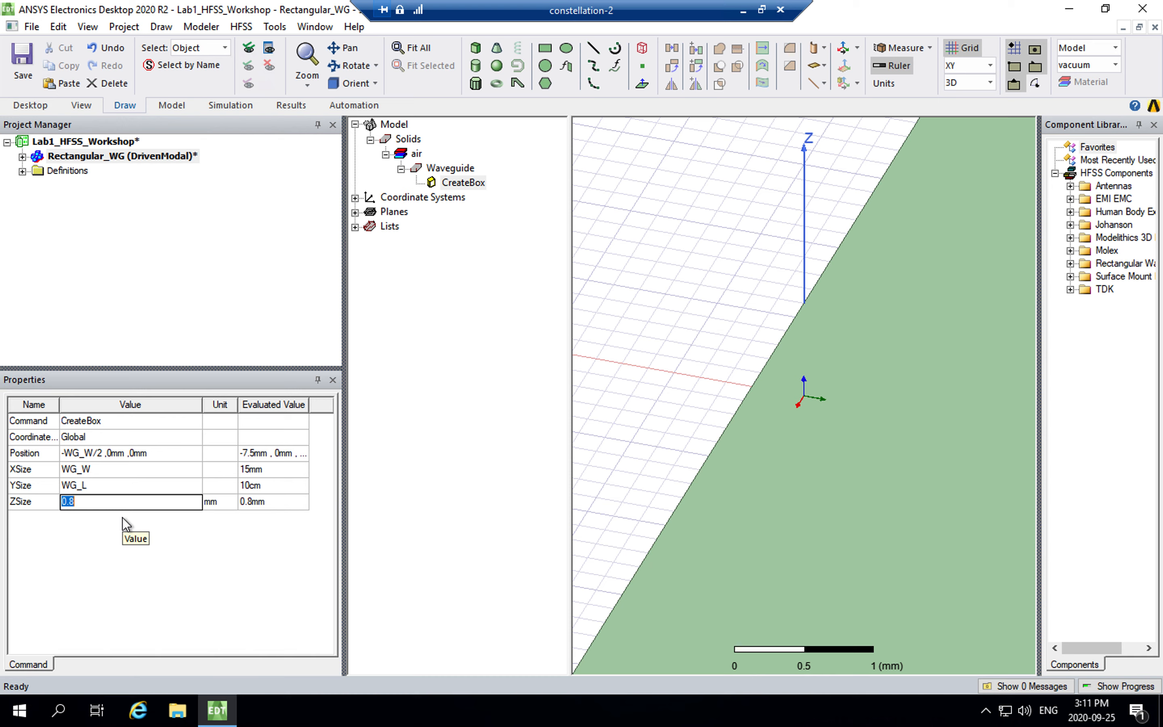
# Set the box's Z size to WG_H and define the new variable WG_H as 7 mm
pyautogui.write('WG_H')
pyautogui.press('Return')
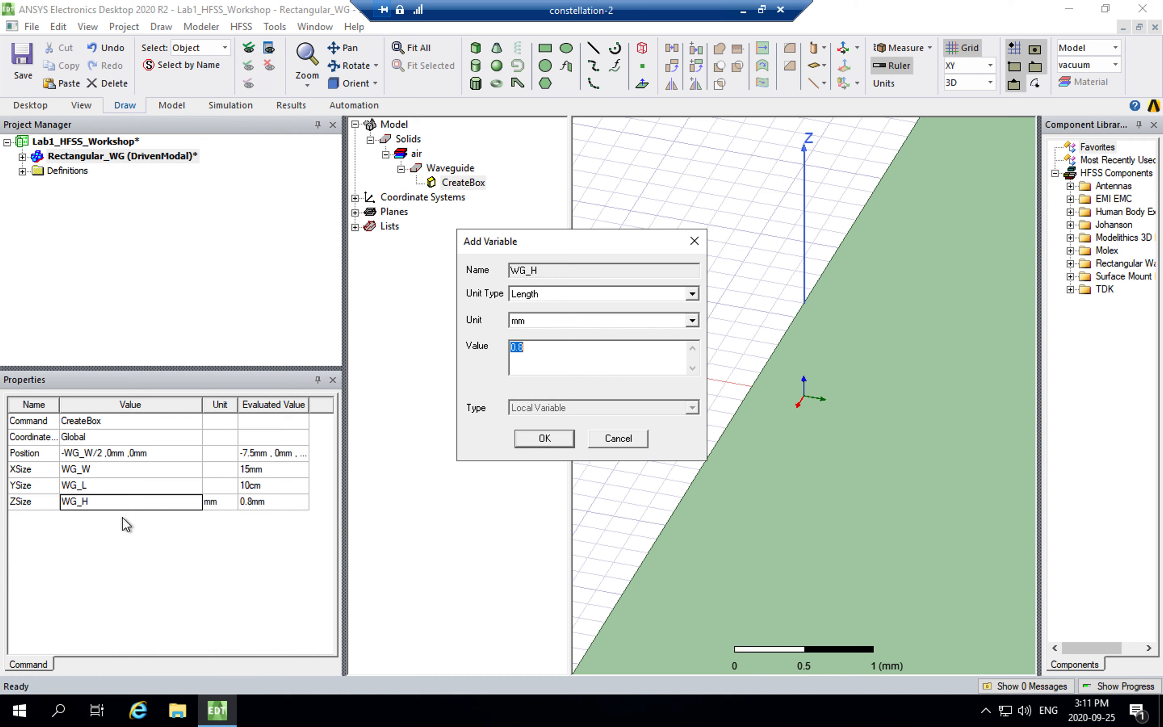
pyautogui.write('7mm')
pyautogui.click(524, 440)
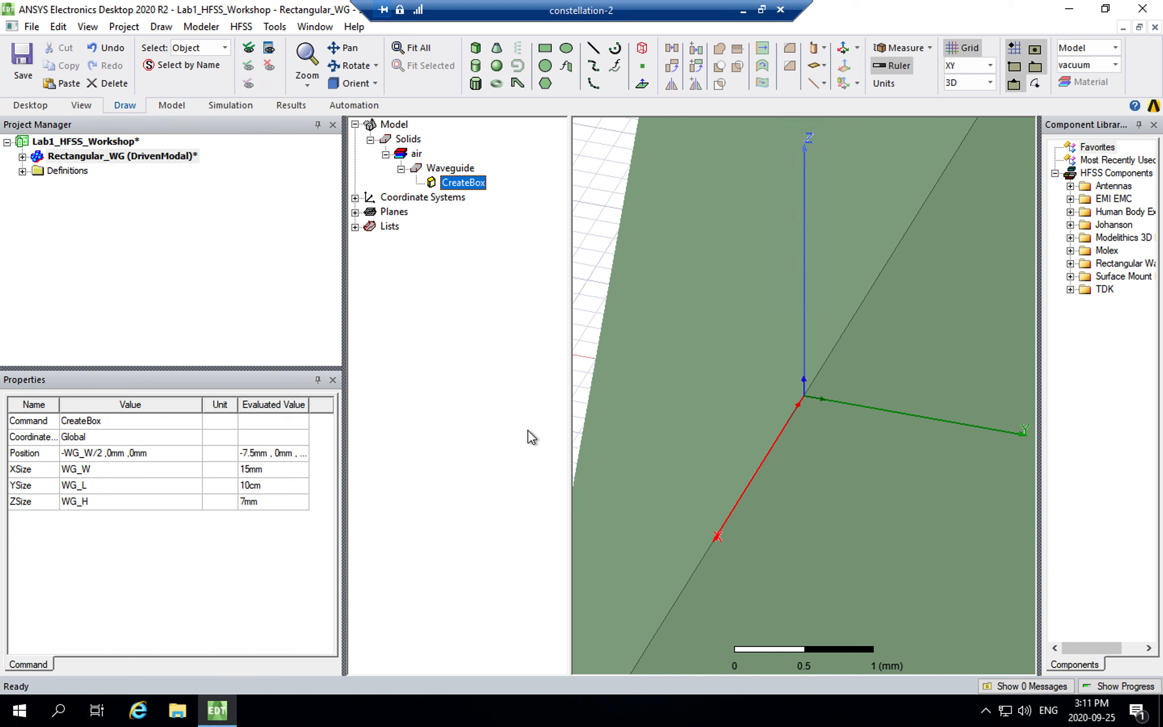
# Narrow the model tree and Properties area, and fit the whole waveguide in the 3D view
pyautogui.moveTo(571, 263); pyautogui.dragTo(530, 260)
pyautogui.moveTo(343, 247); pyautogui.dragTo(319, 240)
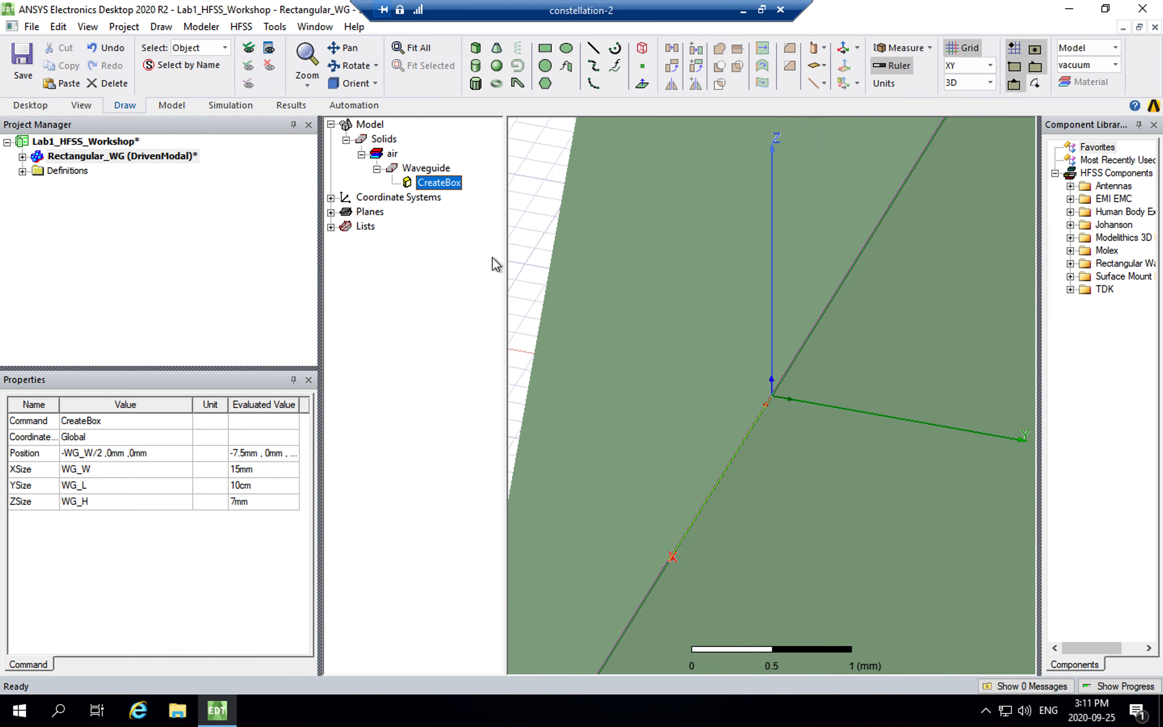
pyautogui.click(533, 200)
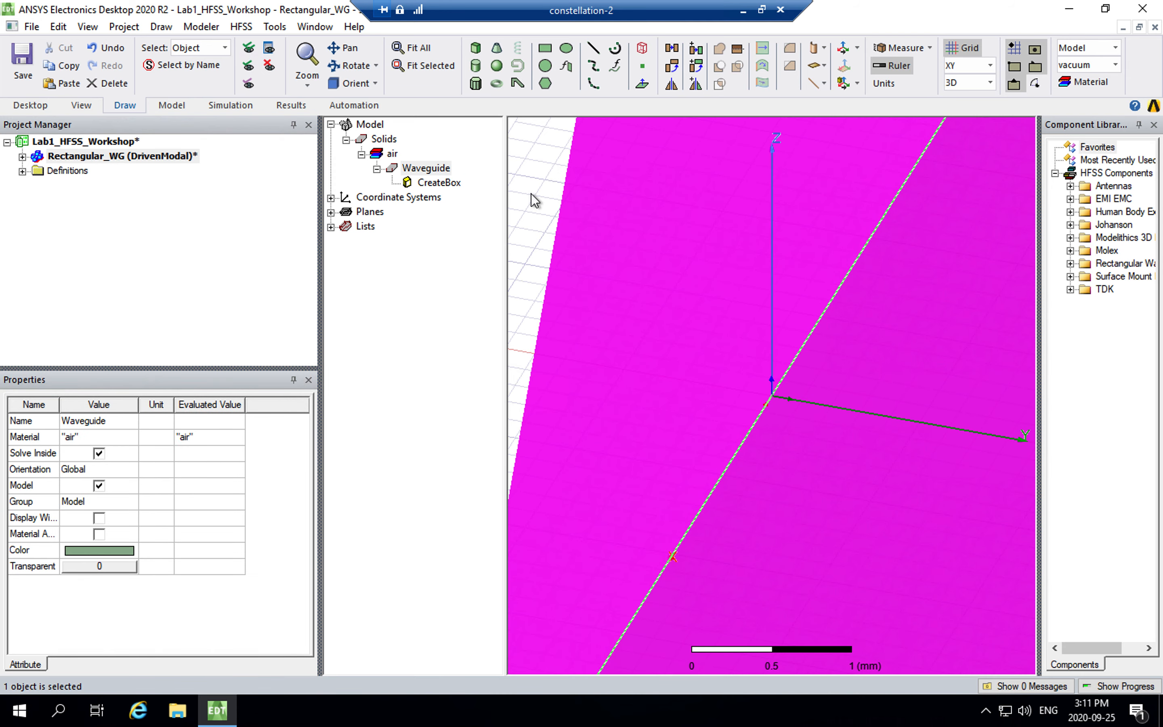
pyautogui.hotkey('ctrl', 'd')
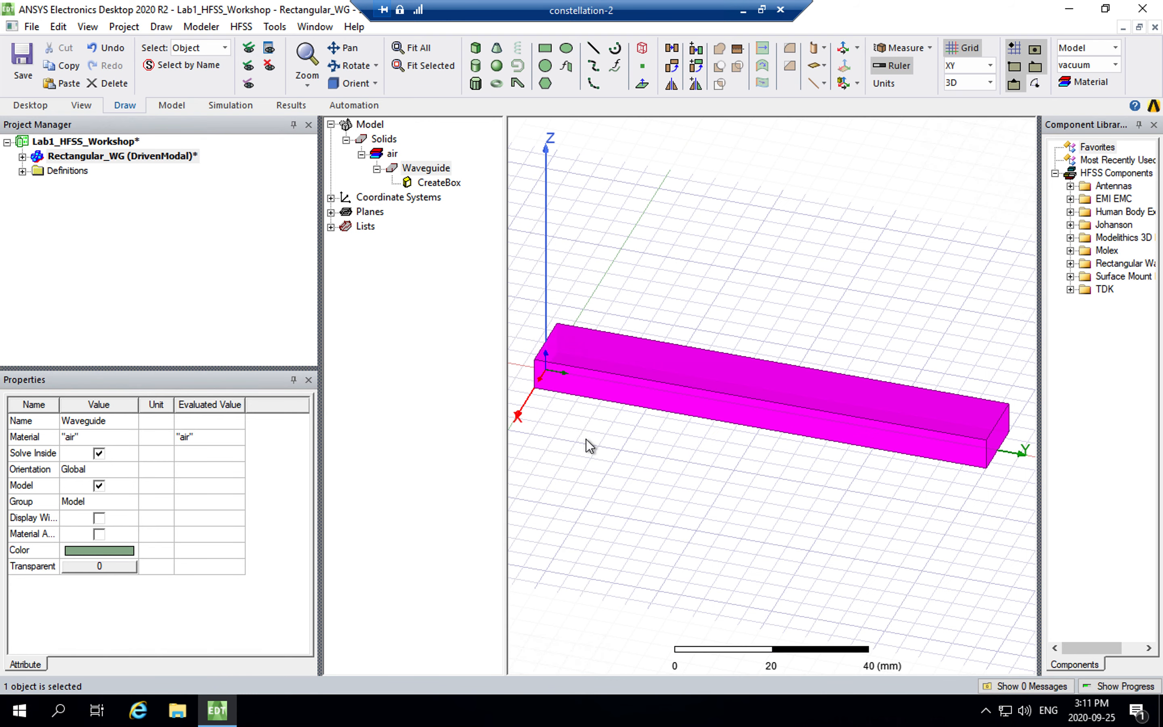
pyautogui.click(586, 439)
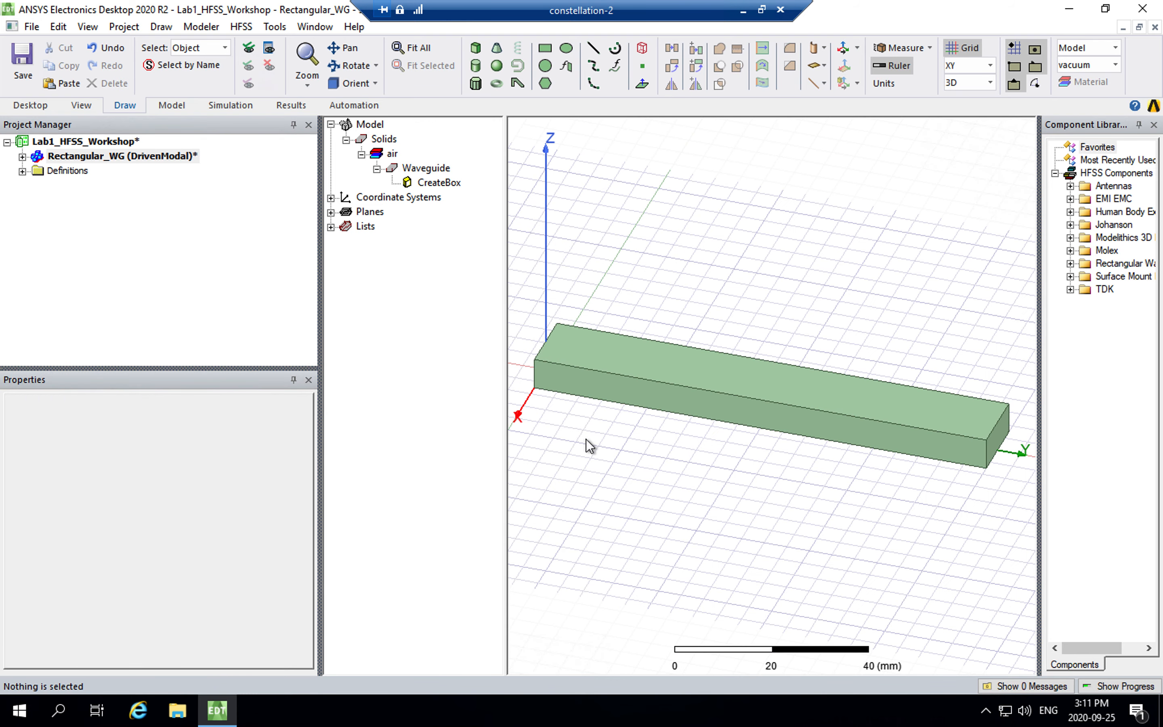
# Test the parametric length in the Rectangular_WG design variables by setting WG_L to 5 cm and back to 10 cm
pyautogui.click(433, 183)
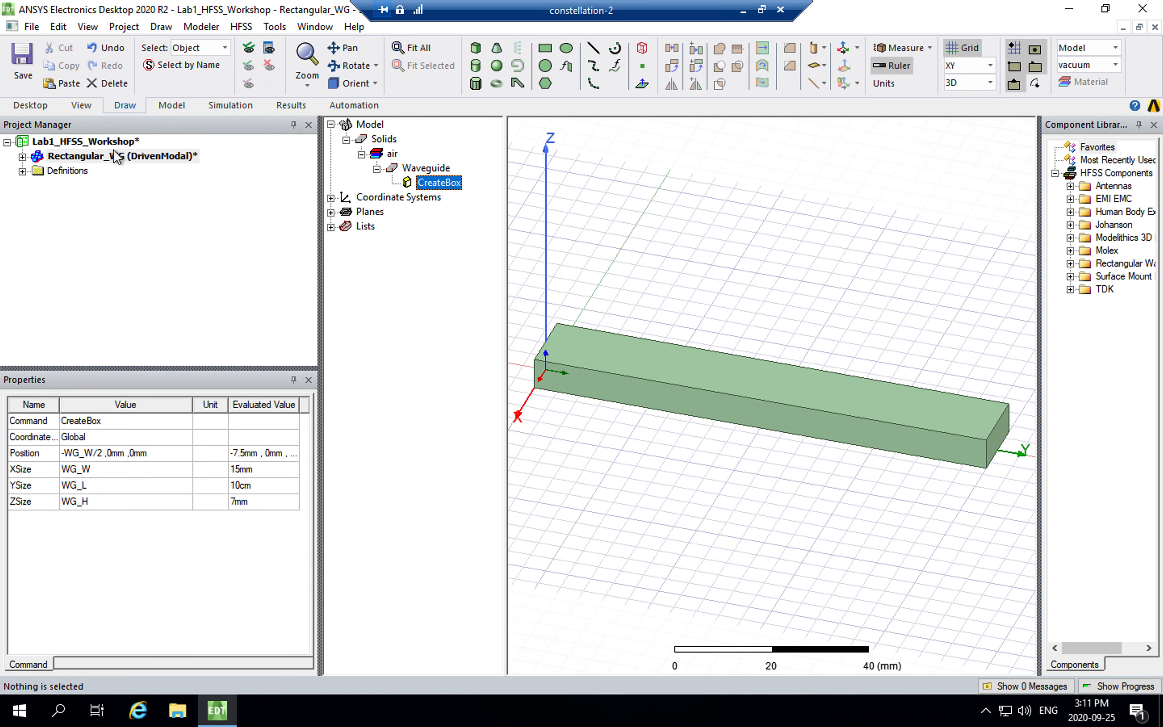
pyautogui.click(121, 161)
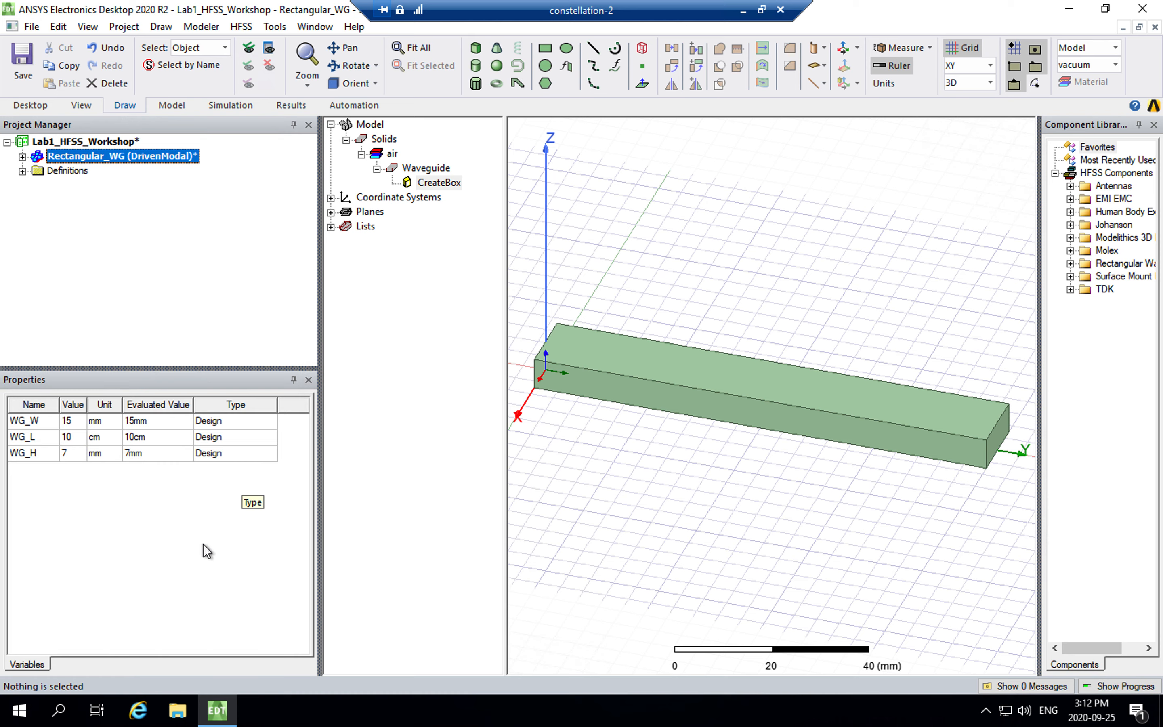
pyautogui.doubleClick(72, 437)
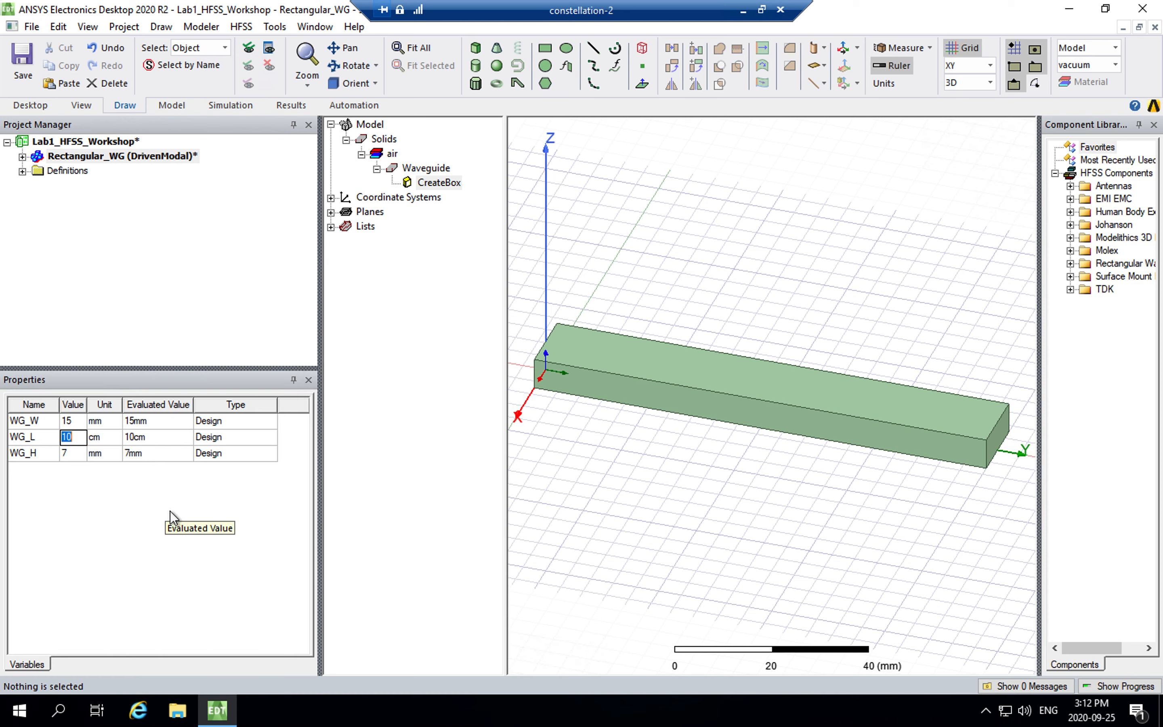
pyautogui.write('5')
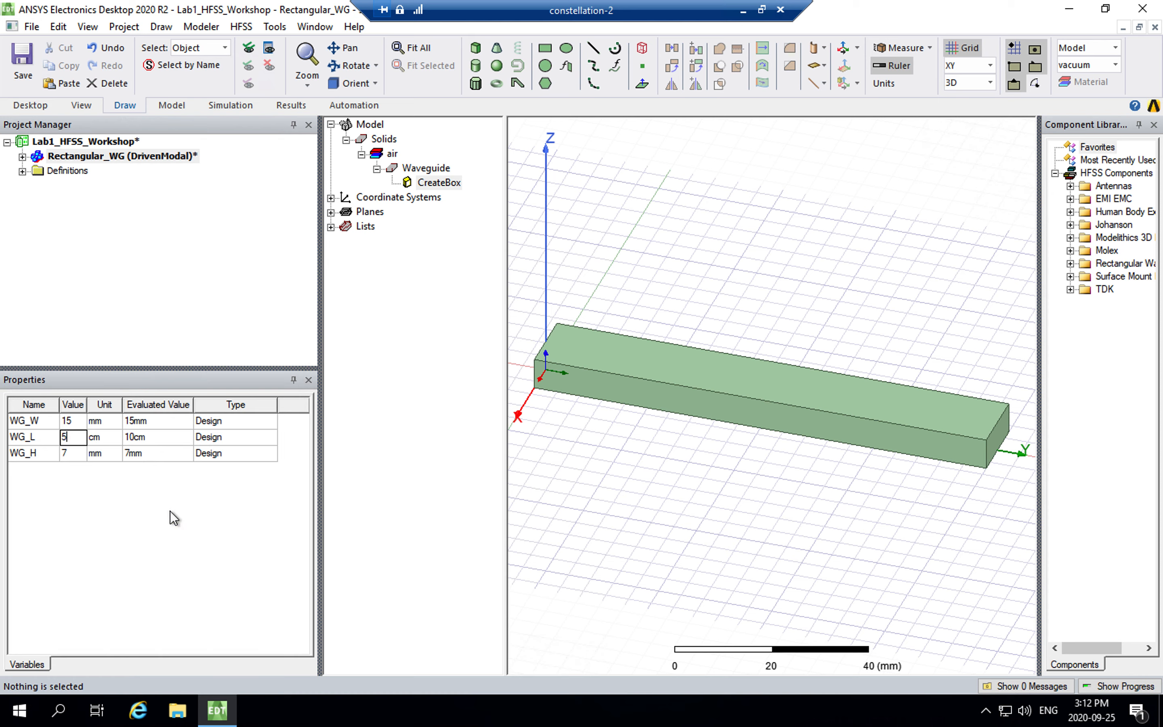
pyautogui.press('Return')
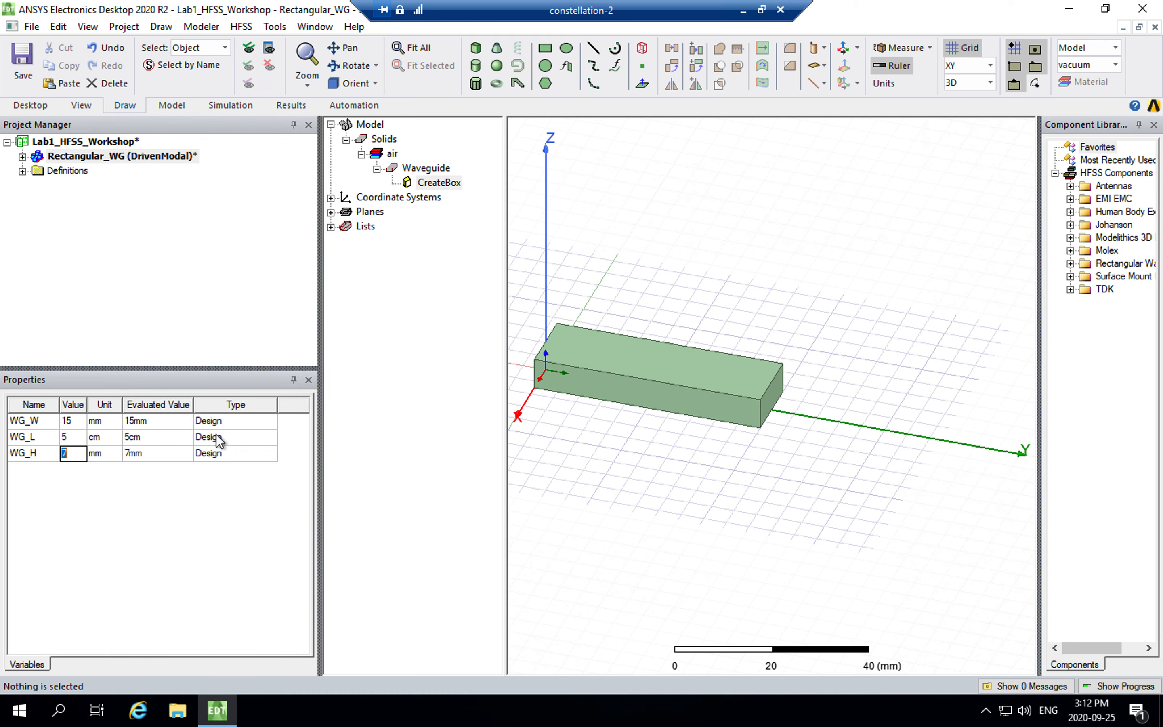
pyautogui.click(74, 442)
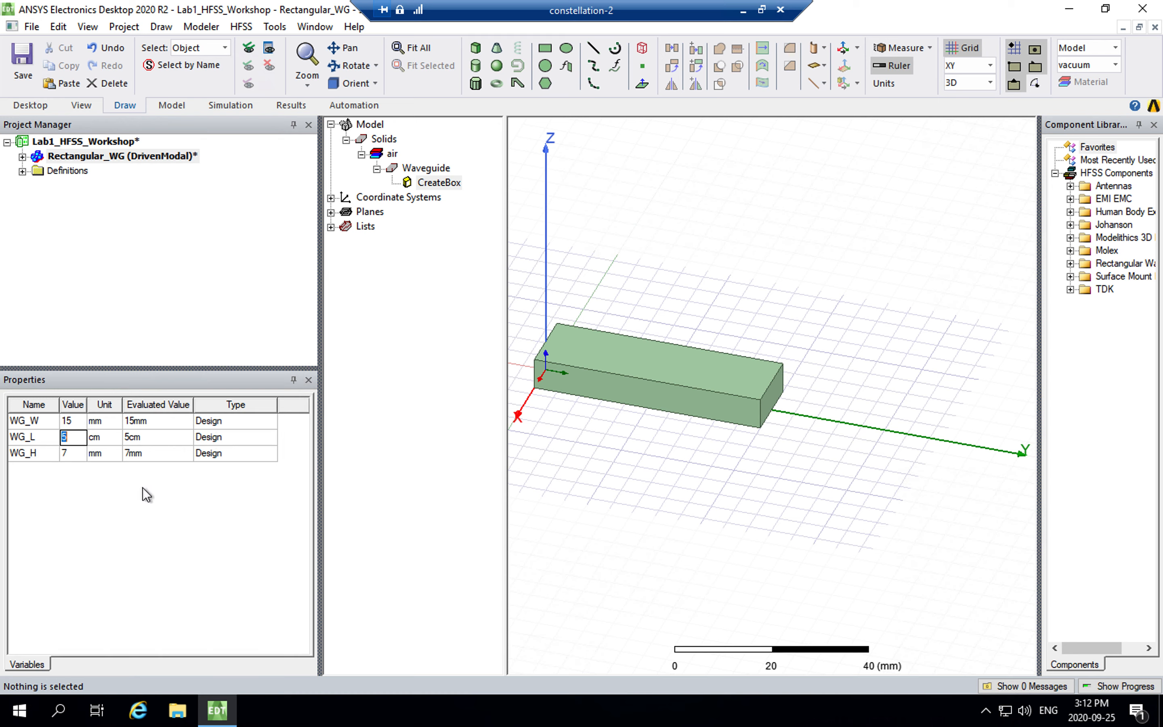
pyautogui.write('10')
pyautogui.press('Return')
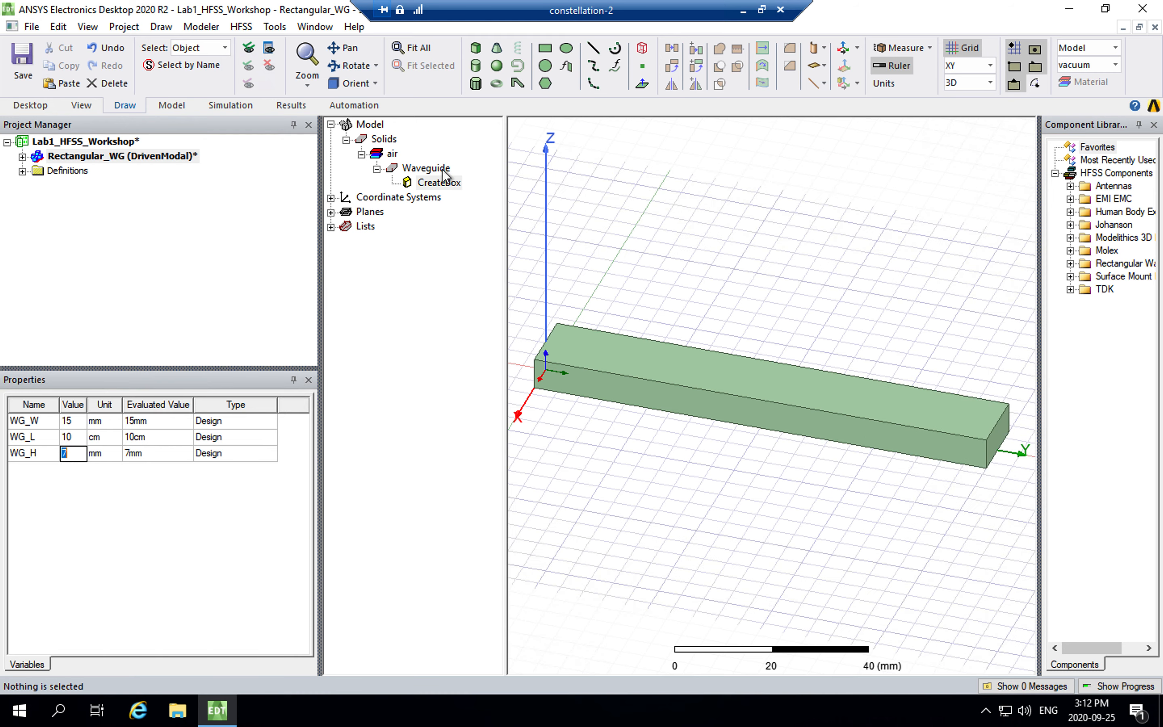
# Show the waveguide in isometric orientation and fit the whole model in the view
pyautogui.click(376, 83)
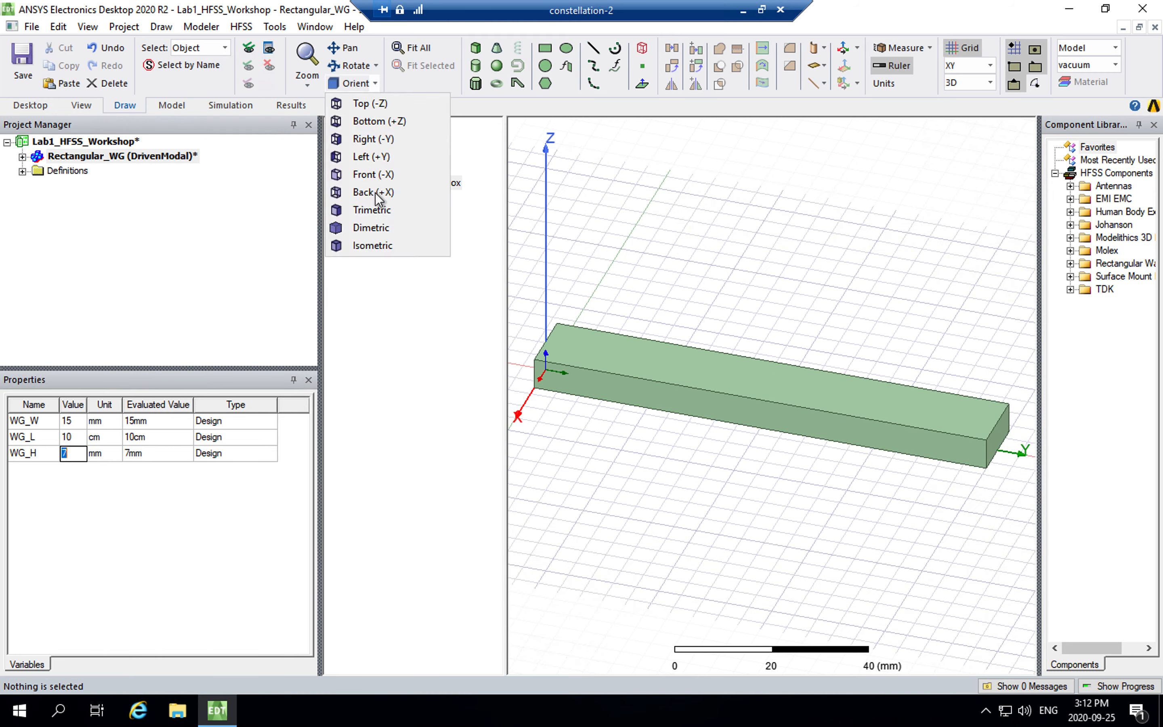
pyautogui.click(377, 245)
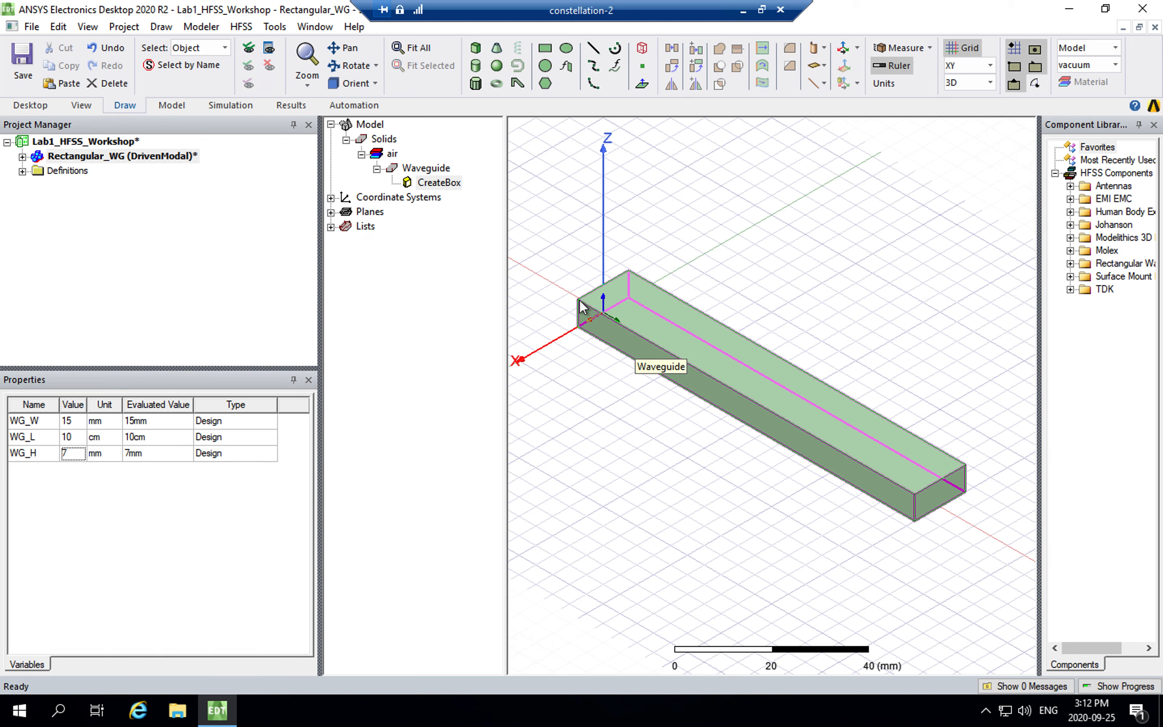
pyautogui.click(308, 85)
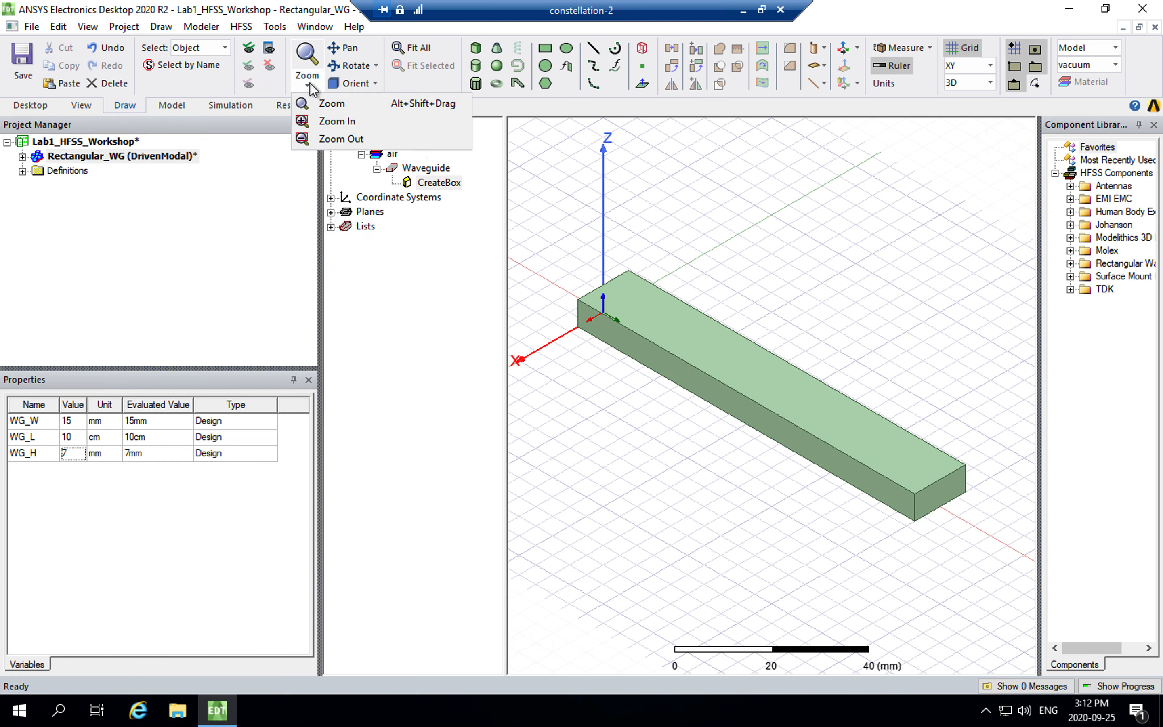
pyautogui.click(344, 123)
pyautogui.moveTo(607, 301); pyautogui.dragTo(842, 424)
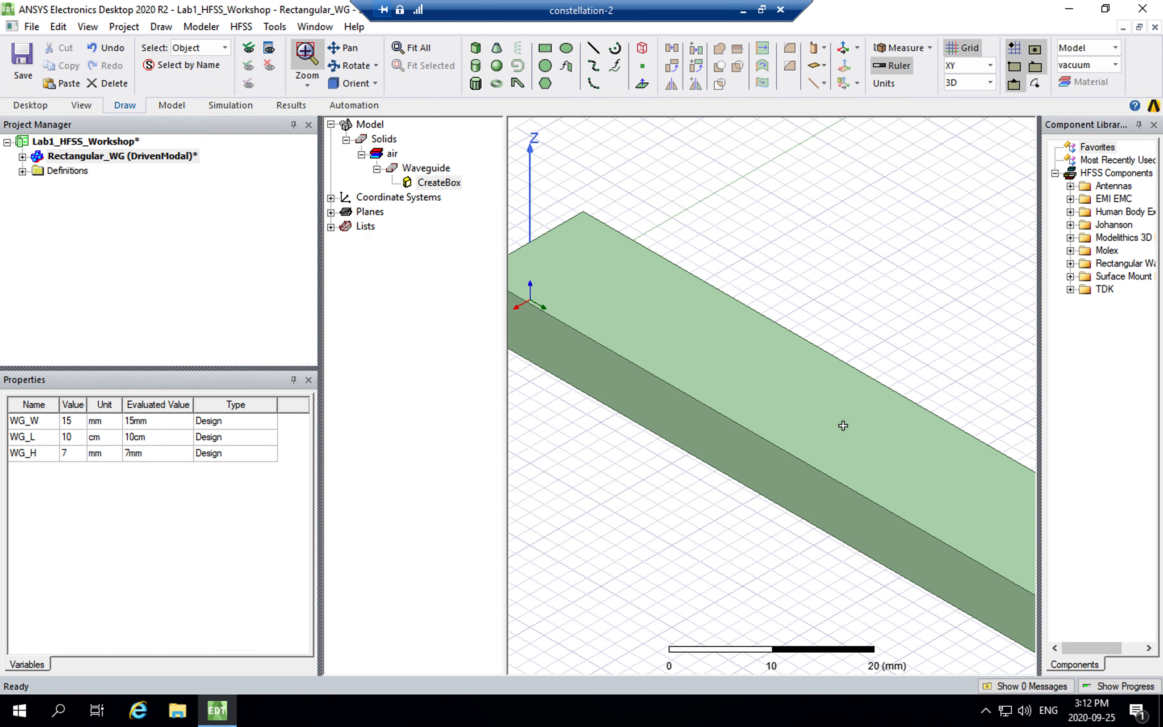
pyautogui.hotkey('ctrl', 'd')
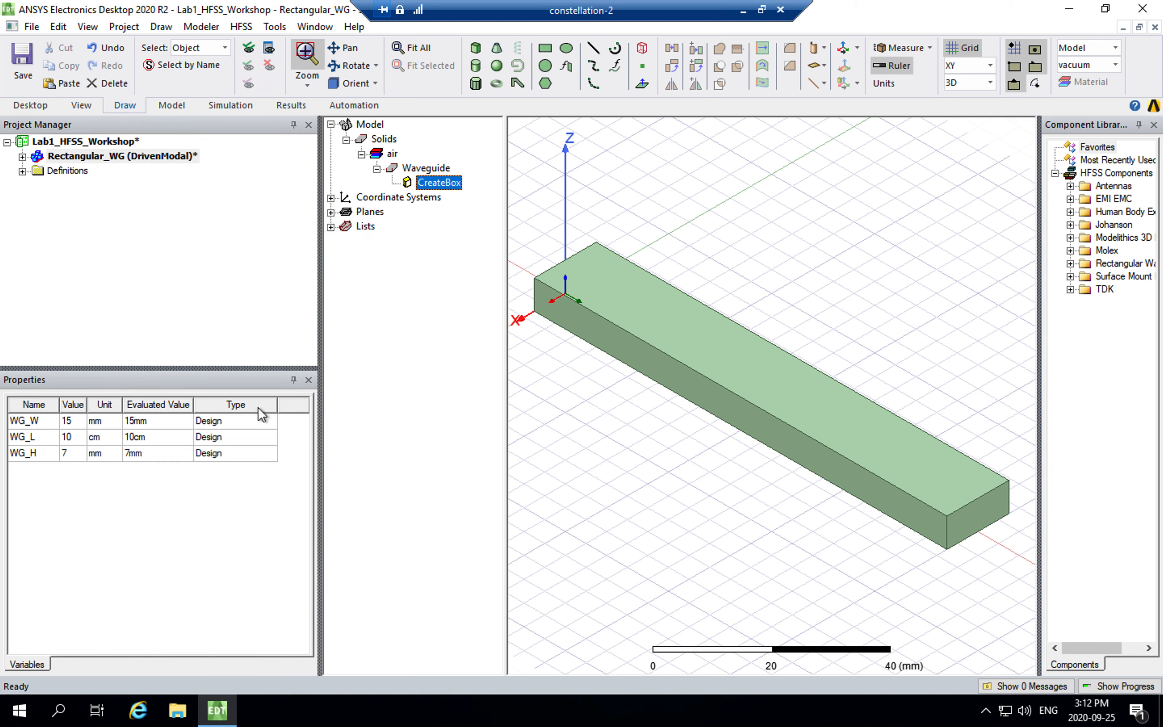
# Review the CreateBox command's position and size expressions, enlarging the Properties area and its evaluated-value column to read them in full
pyautogui.click(438, 169)
pyautogui.click(433, 183)
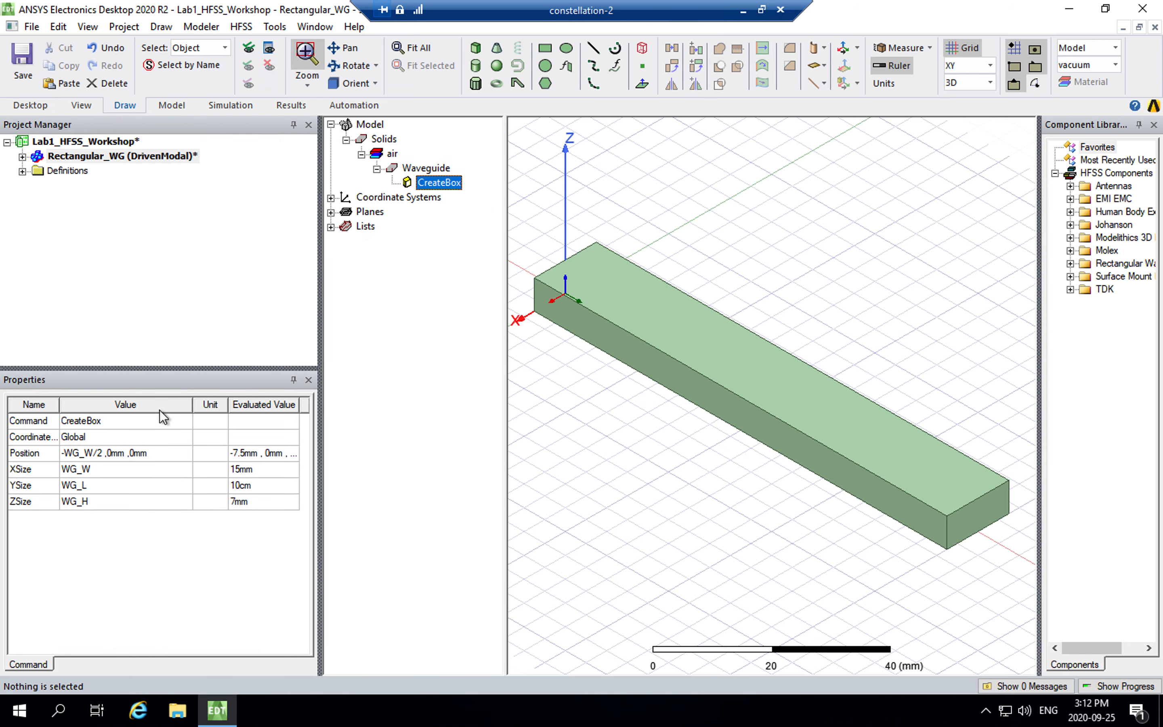
pyautogui.moveTo(172, 366); pyautogui.dragTo(205, 339)
pyautogui.moveTo(321, 367); pyautogui.dragTo(447, 377)
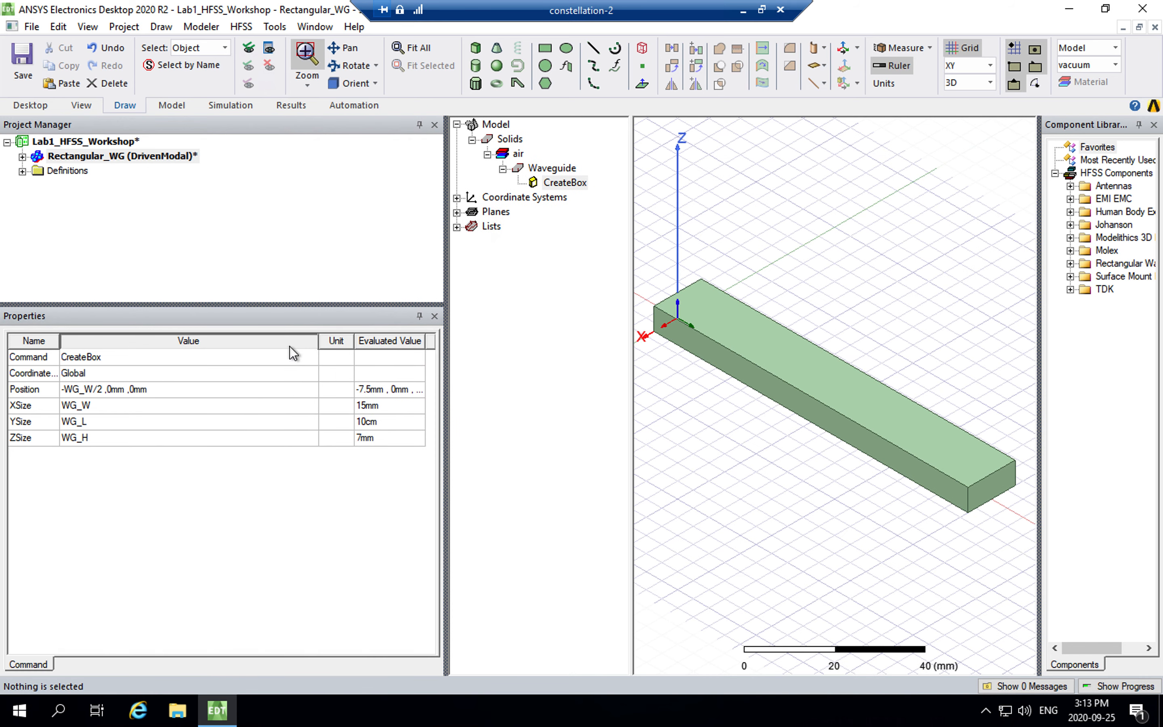
pyautogui.moveTo(316, 345); pyautogui.dragTo(202, 345)
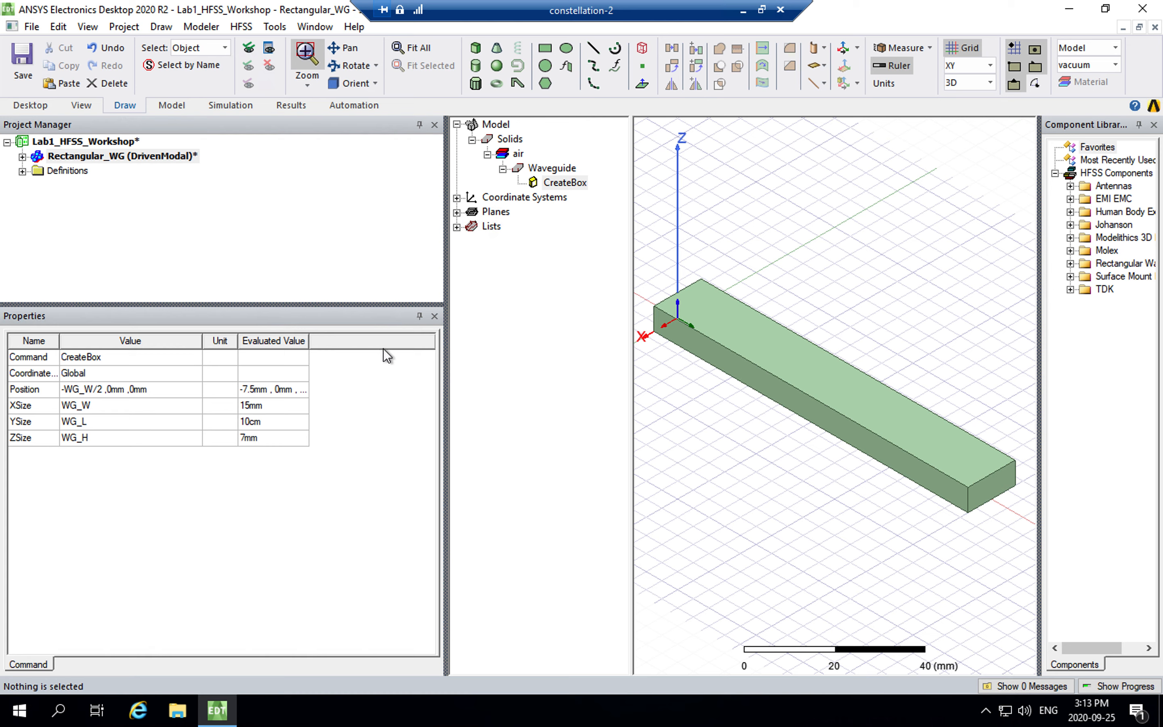
pyautogui.moveTo(308, 341); pyautogui.dragTo(387, 346)
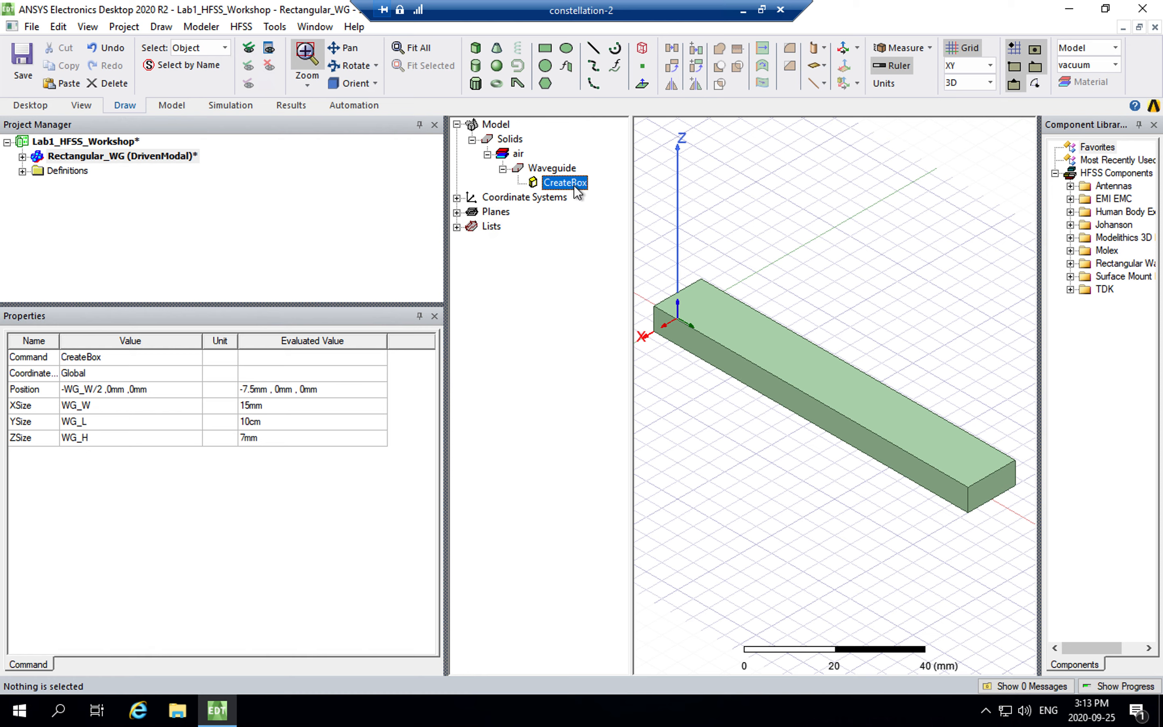
# Review the local variables WG_W, WG_L and WG_H in the Rectangular_WG design's variable properties dialog
pyautogui.click(182, 159)
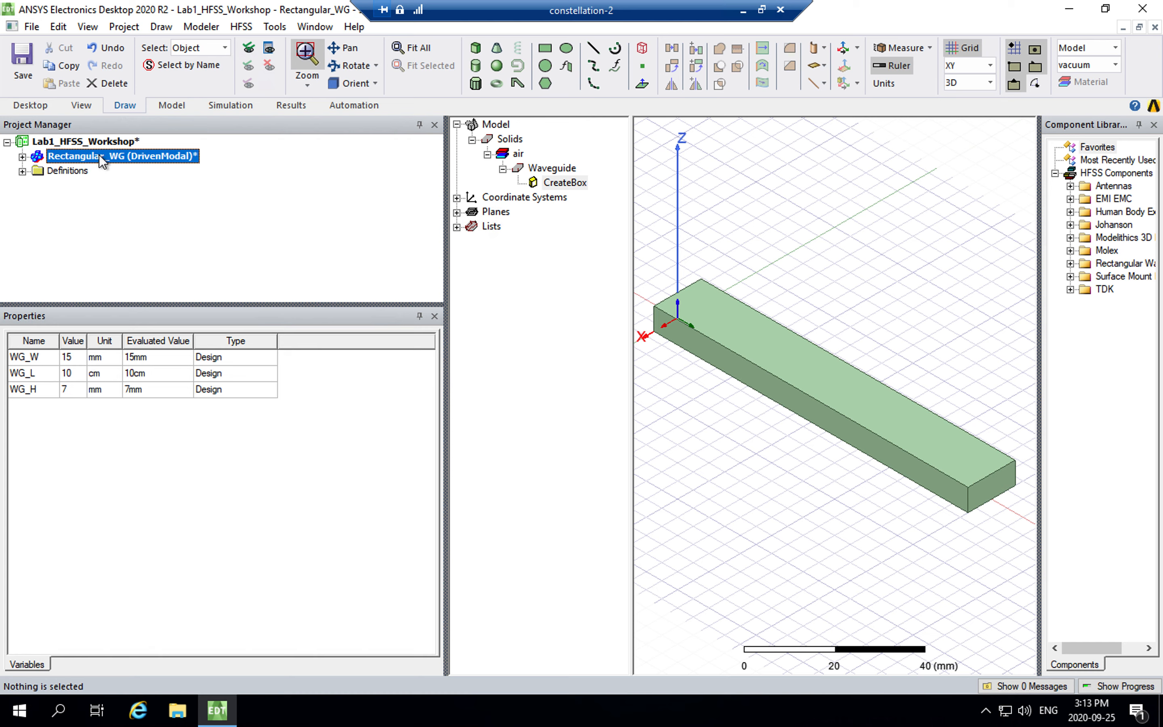
pyautogui.doubleClick(33, 357)
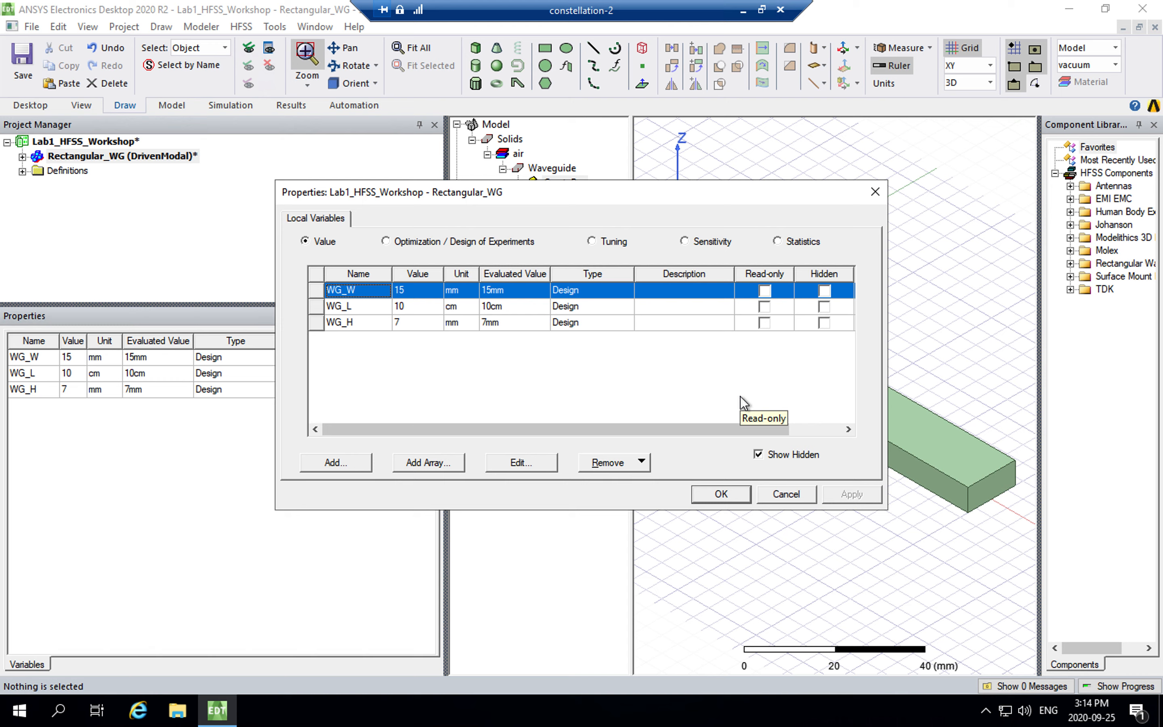
pyautogui.click(722, 494)
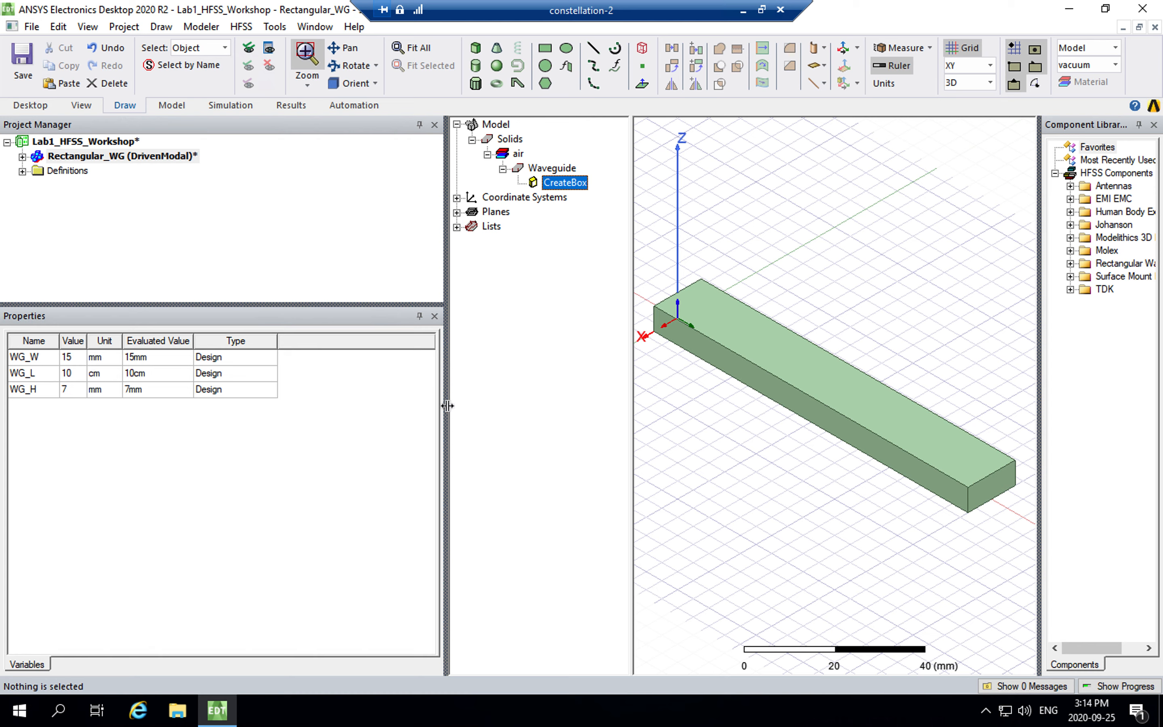
# Narrow the Properties area and the model tree to enlarge the 3D view of the waveguide
pyautogui.moveTo(447, 406); pyautogui.dragTo(355, 404)
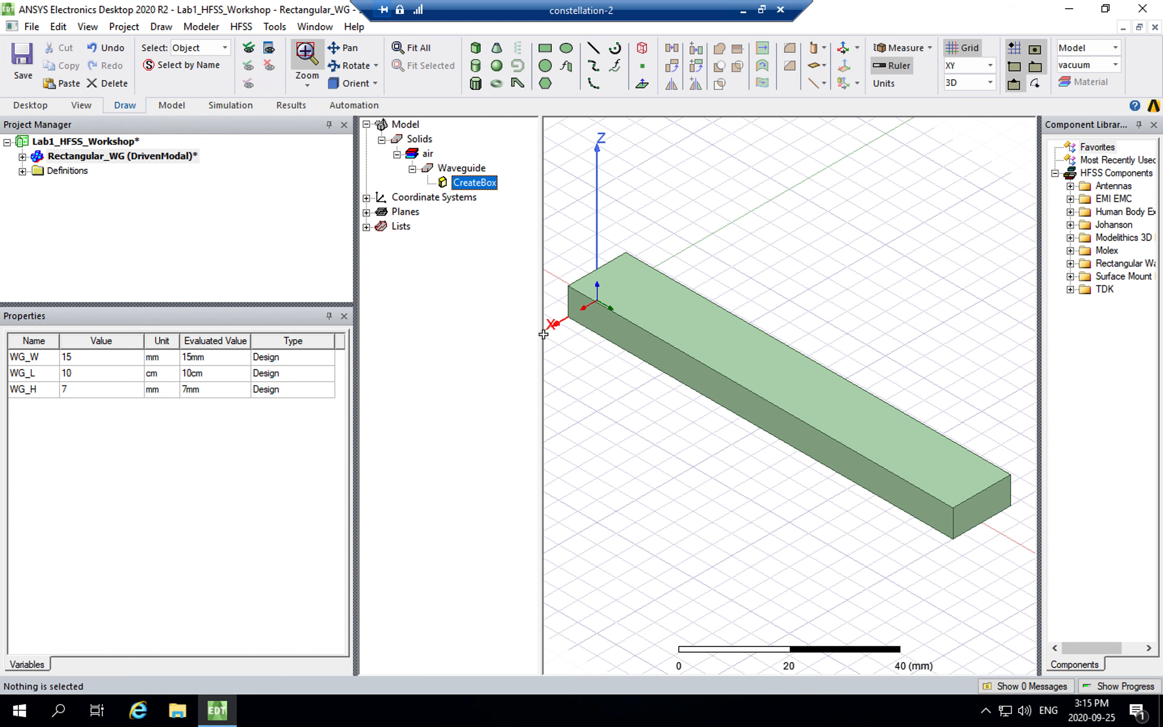
pyautogui.moveTo(539, 338); pyautogui.dragTo(524, 335)
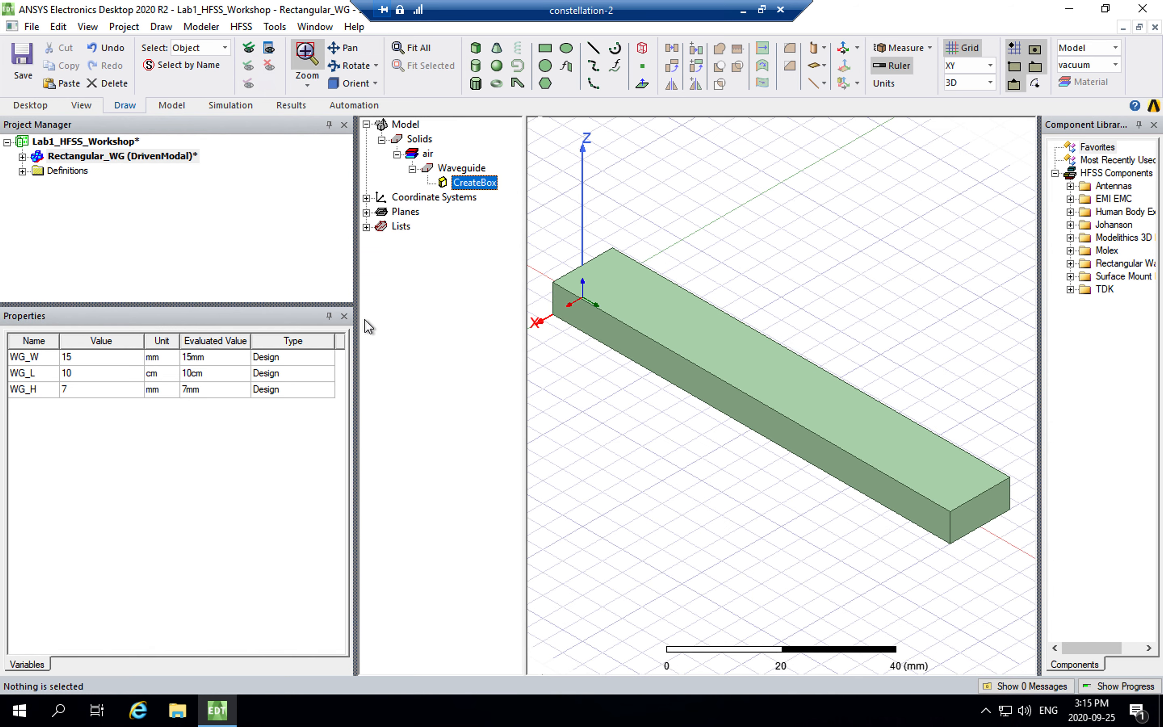
pyautogui.moveTo(356, 318); pyautogui.dragTo(305, 321)
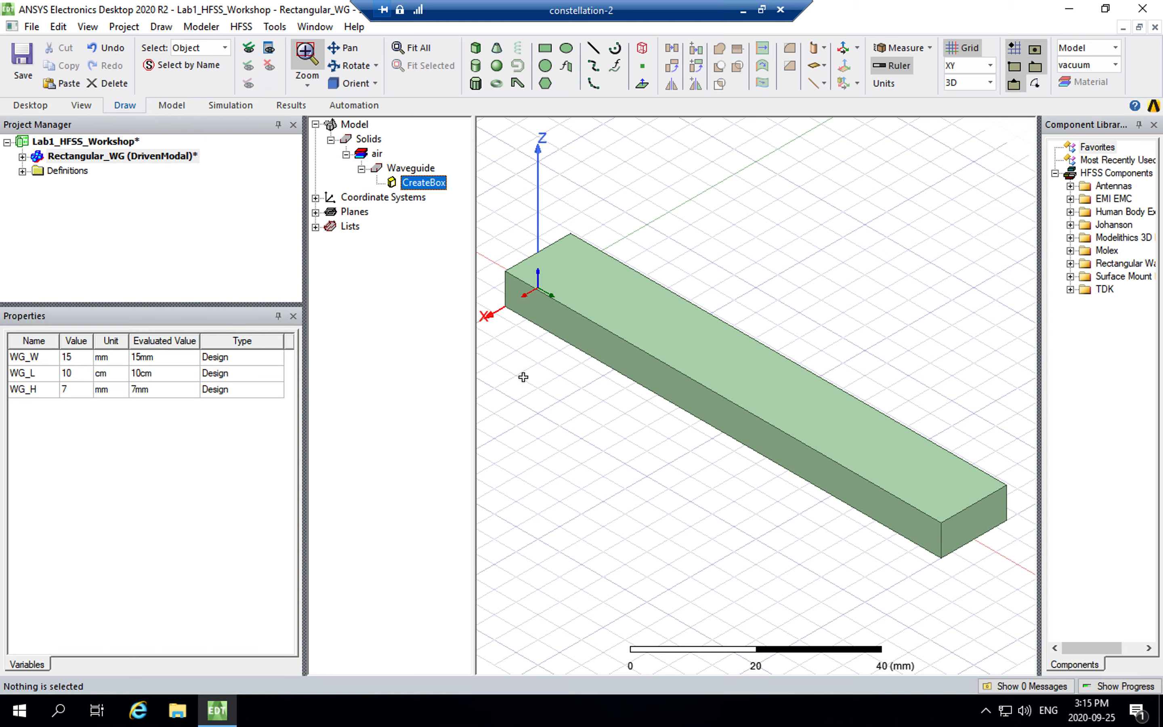
# Switch the 3D modeler's selection mode to Faces
pyautogui.rightClick(528, 356)
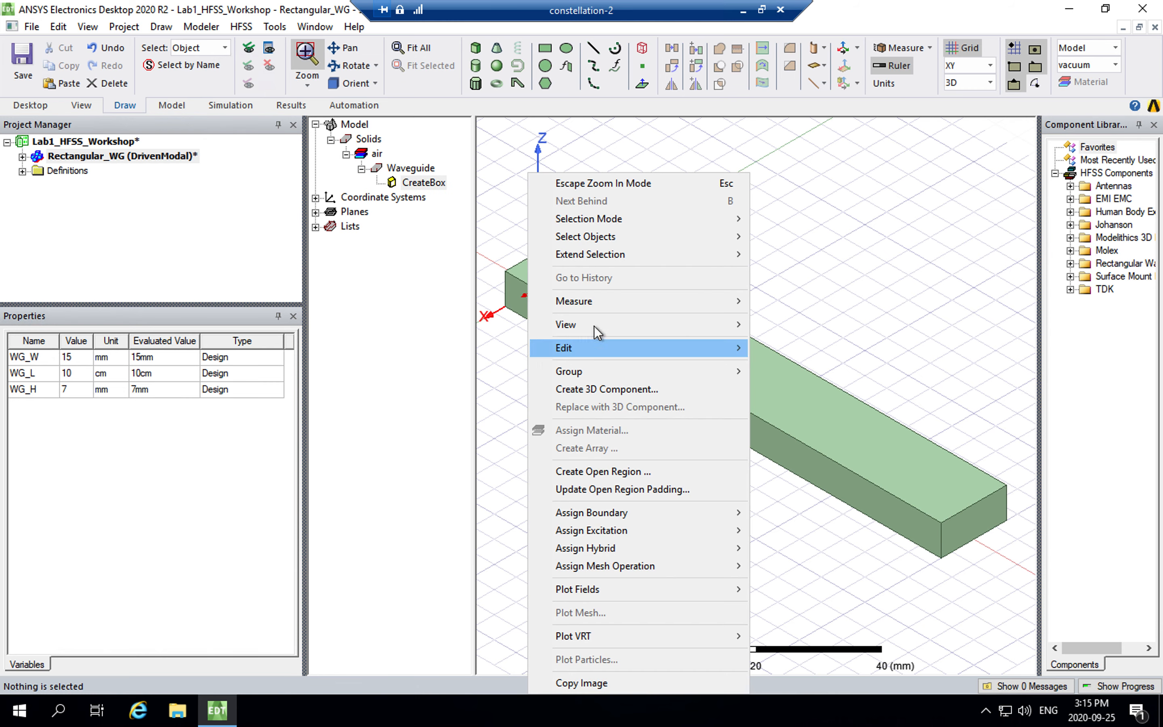
pyautogui.moveTo(604, 220)
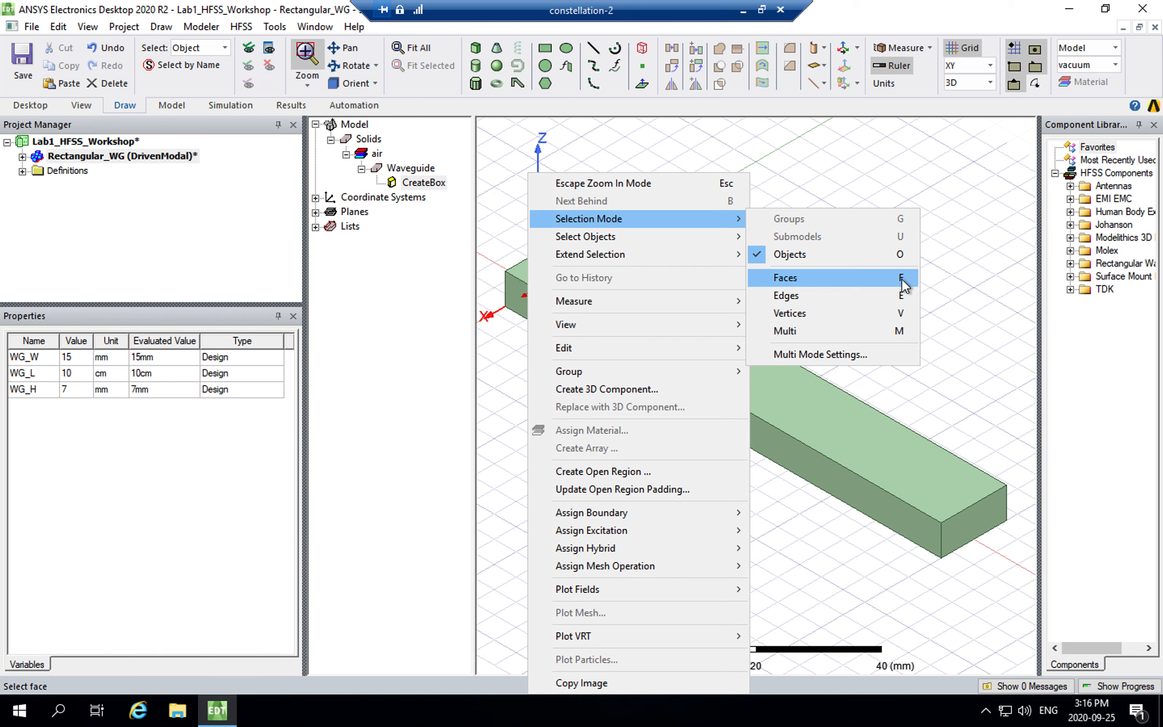
pyautogui.click(870, 278)
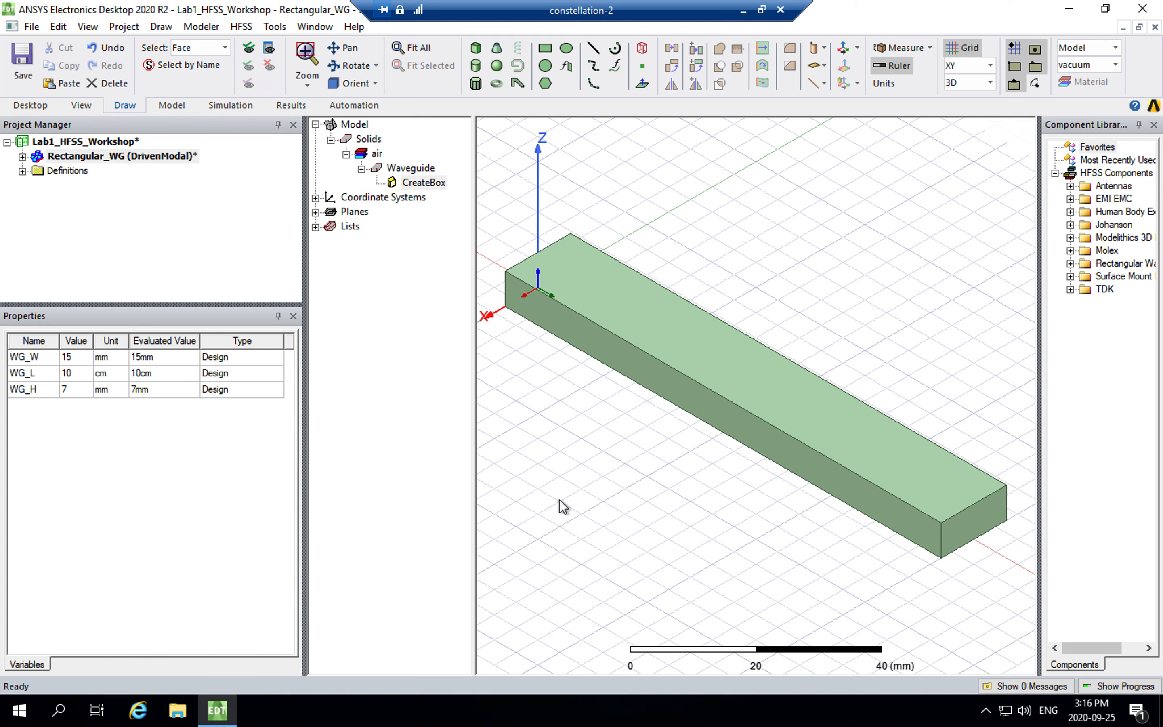
# Try out face selection by picking the waveguide's long side face and top face in turn
pyautogui.click(630, 360)
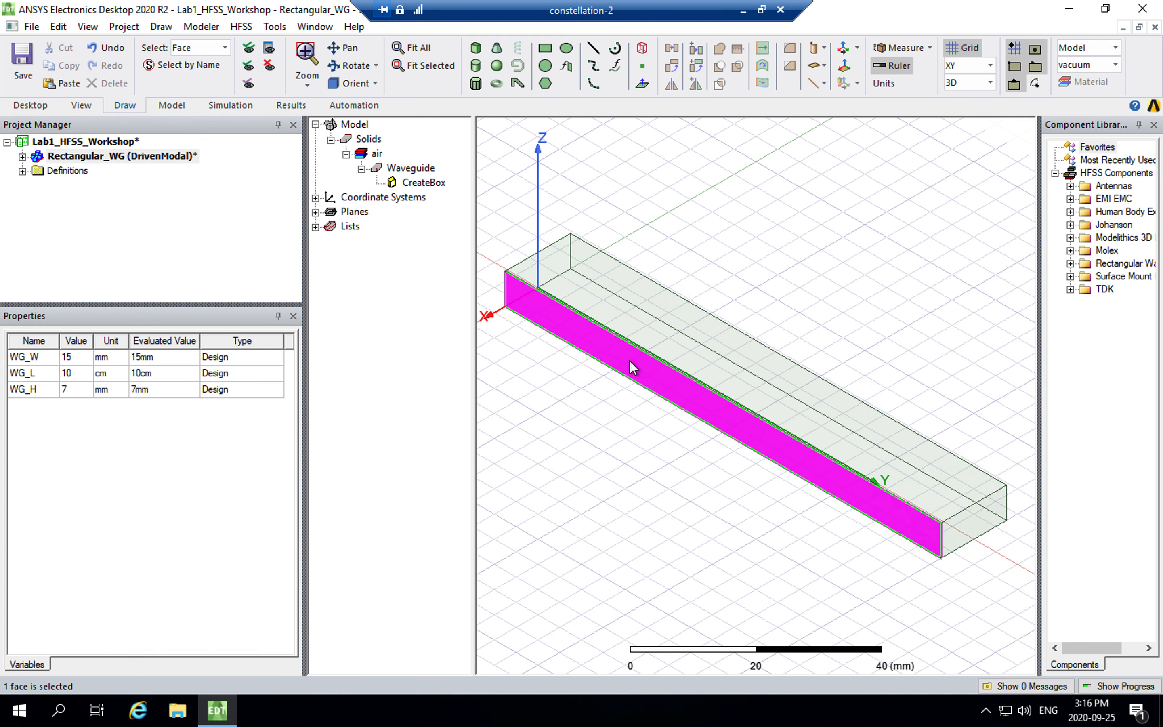
pyautogui.click(674, 318)
pyautogui.click(660, 371)
pyautogui.click(685, 347)
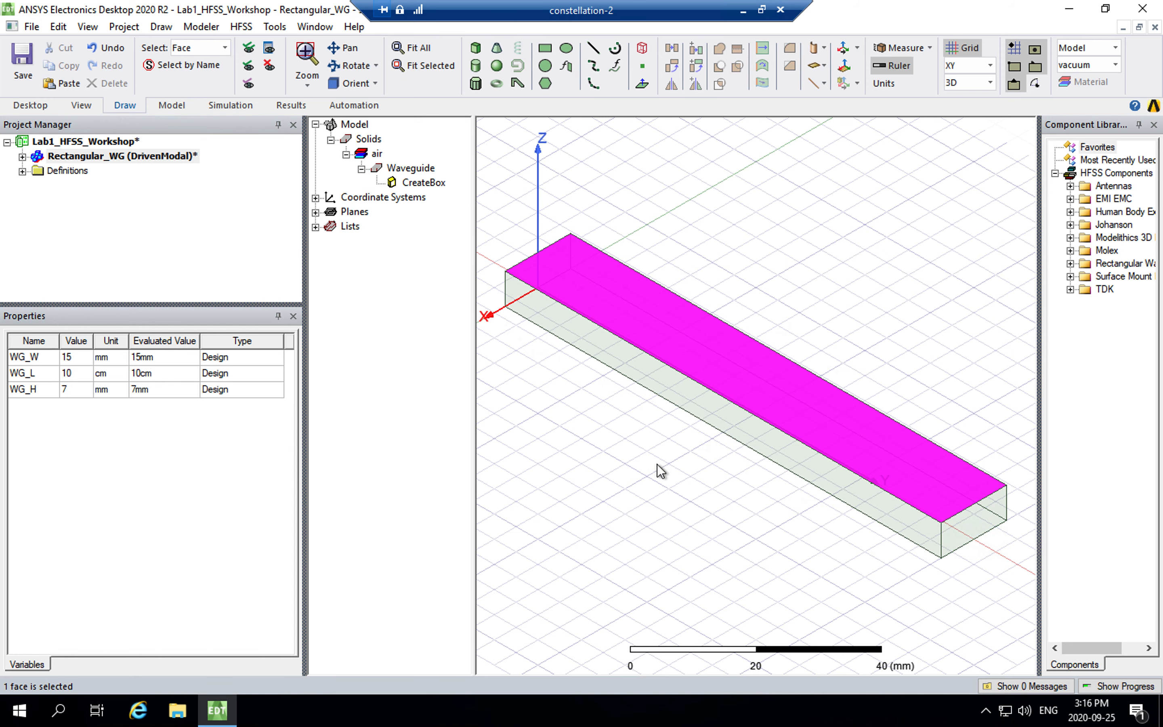
# Select the waveguide's four long faces together, leaving both end faces out of the selection
pyautogui.click(651, 369)
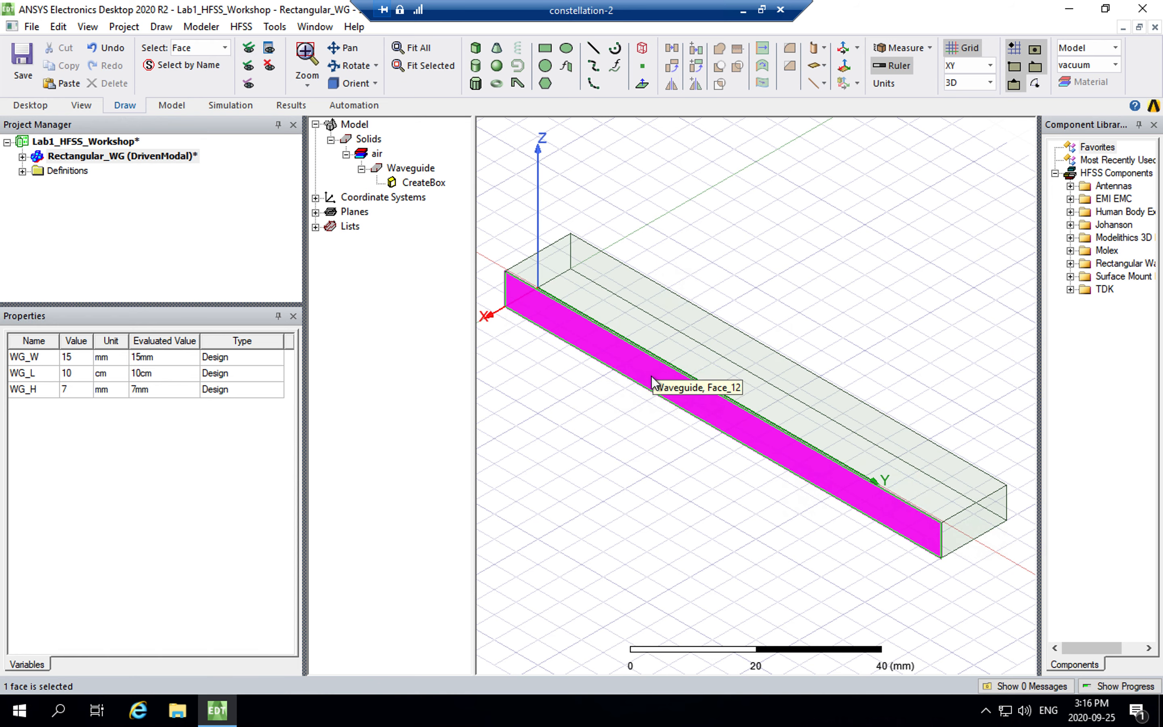
pyautogui.keyDown('ctrl'); pyautogui.click(672, 339); pyautogui.keyUp('ctrl')
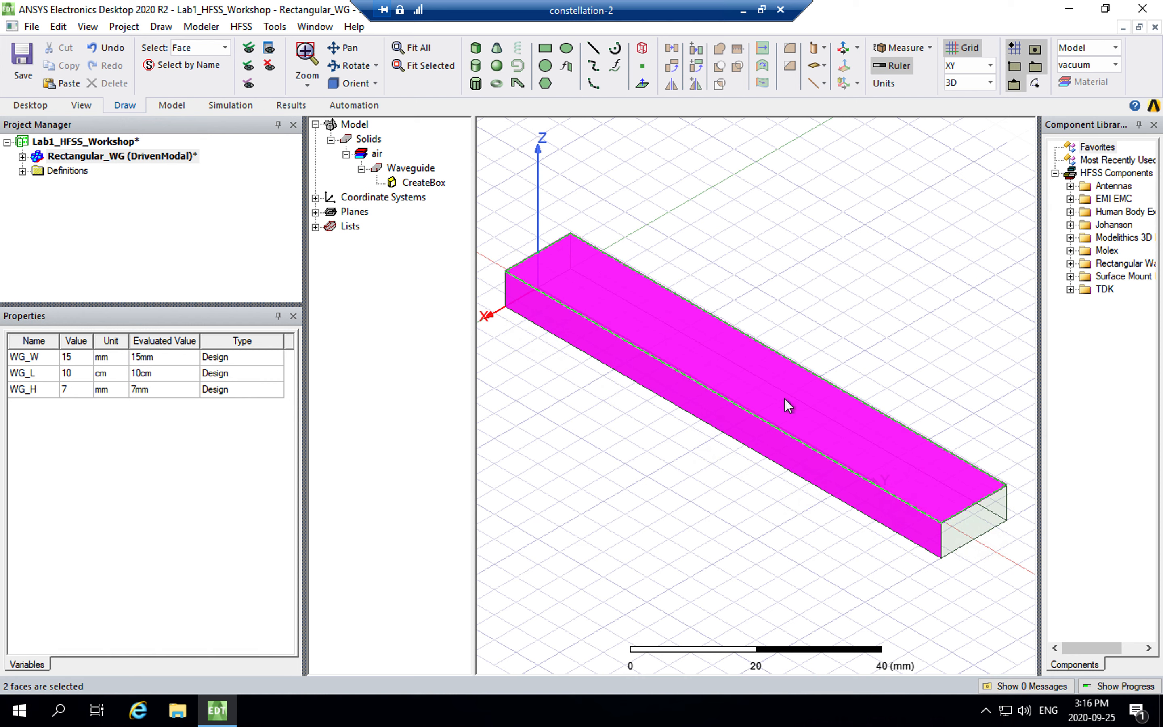
pyautogui.click(345, 68)
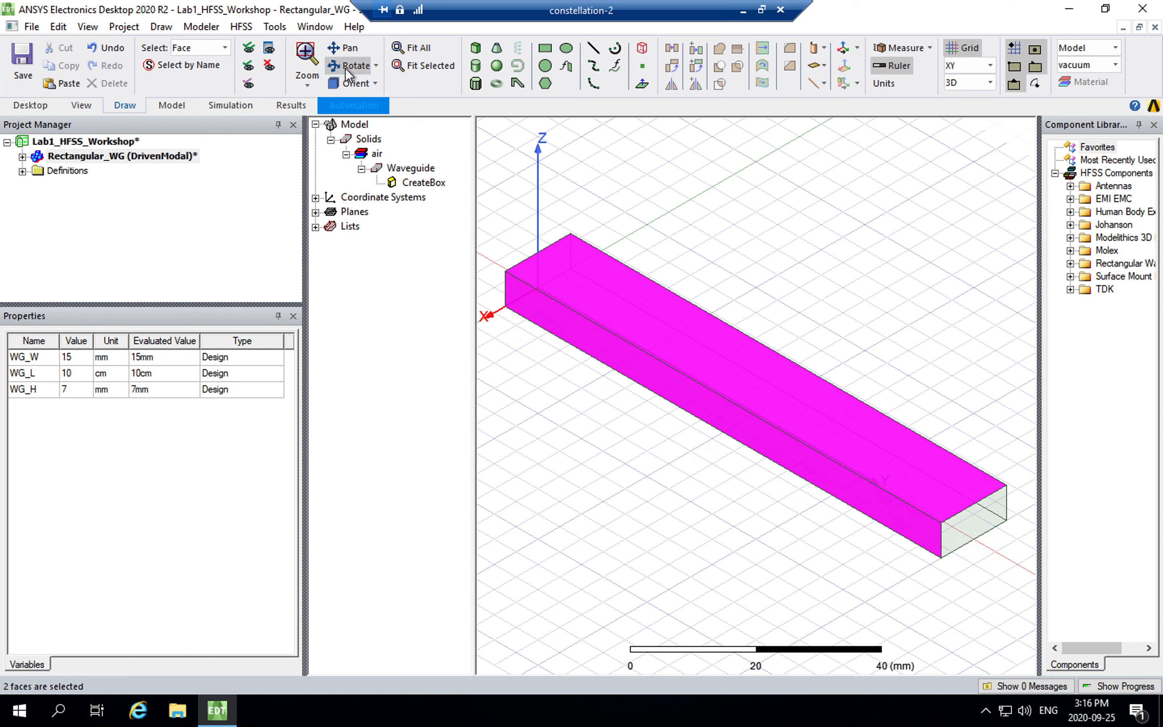
pyautogui.moveTo(883, 462); pyautogui.dragTo(683, 406)
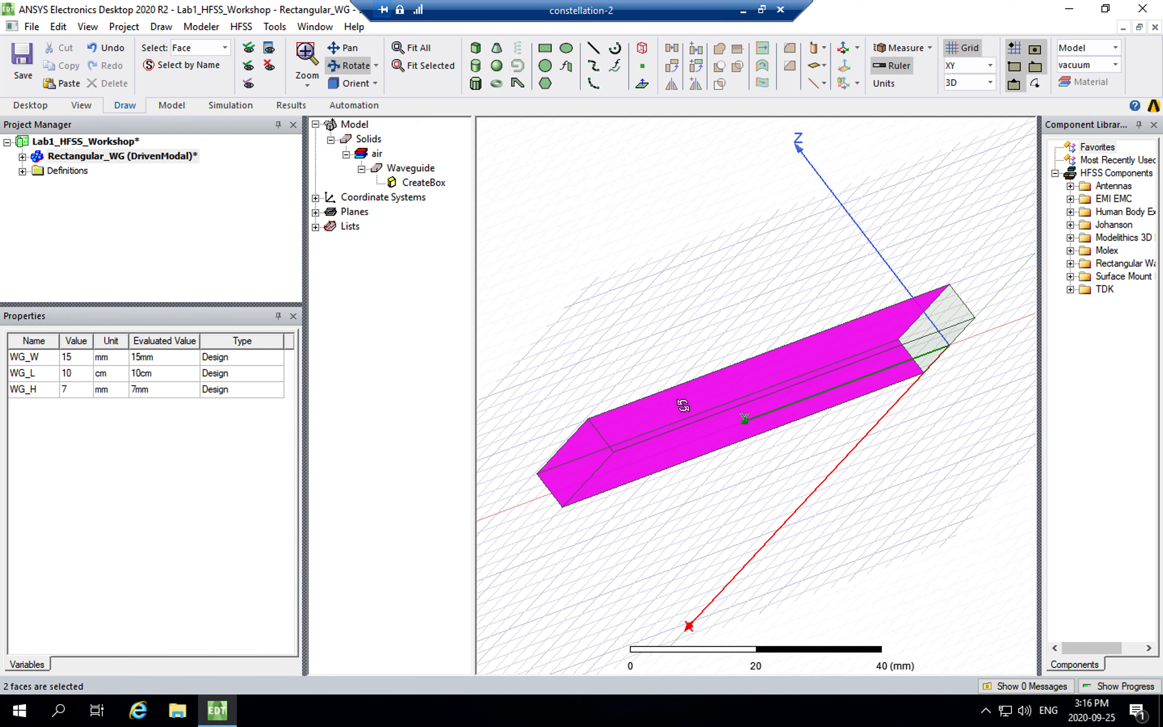
pyautogui.press('Escape')
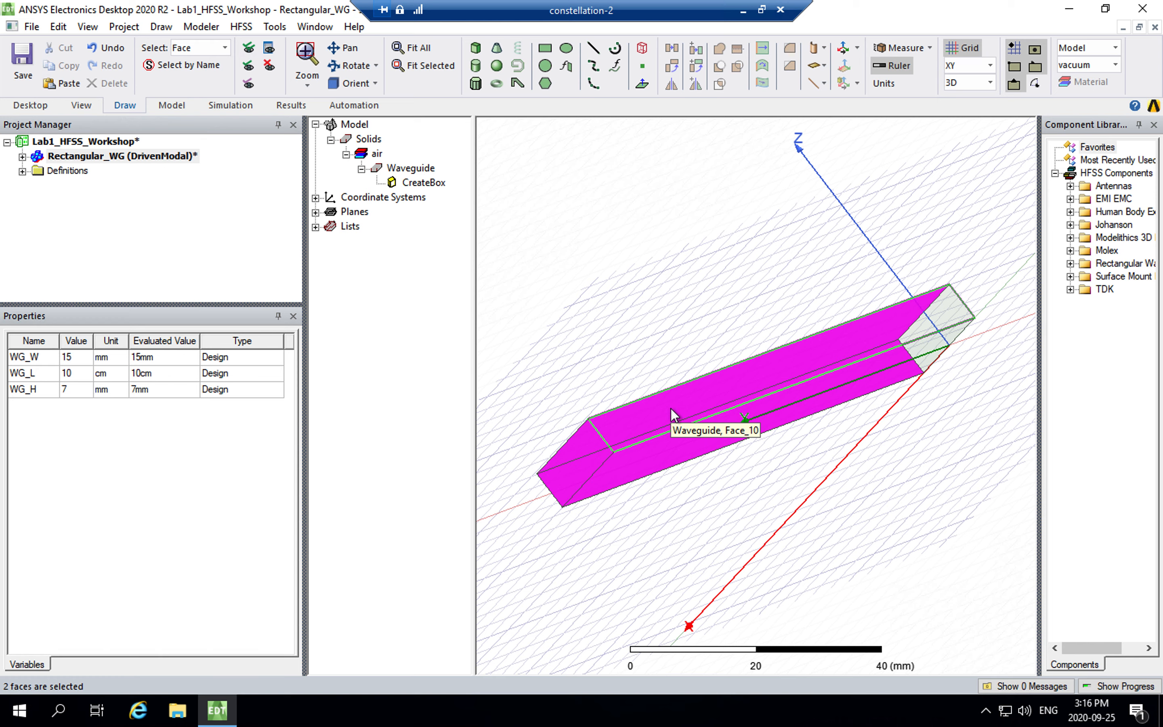
pyautogui.keyDown('ctrl'); pyautogui.click(673, 463); pyautogui.keyUp('ctrl')
pyautogui.keyDown('ctrl'); pyautogui.click(666, 453); pyautogui.keyUp('ctrl')
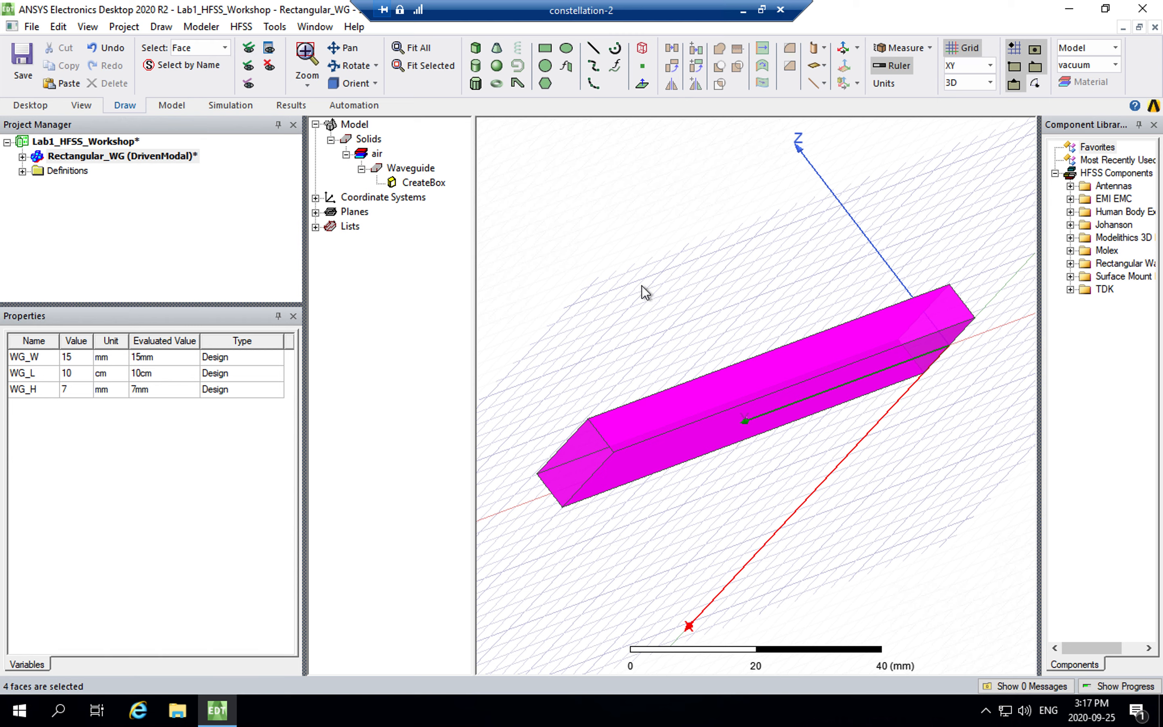
# Restore the isometric view and clear the face selection
pyautogui.click(376, 85)
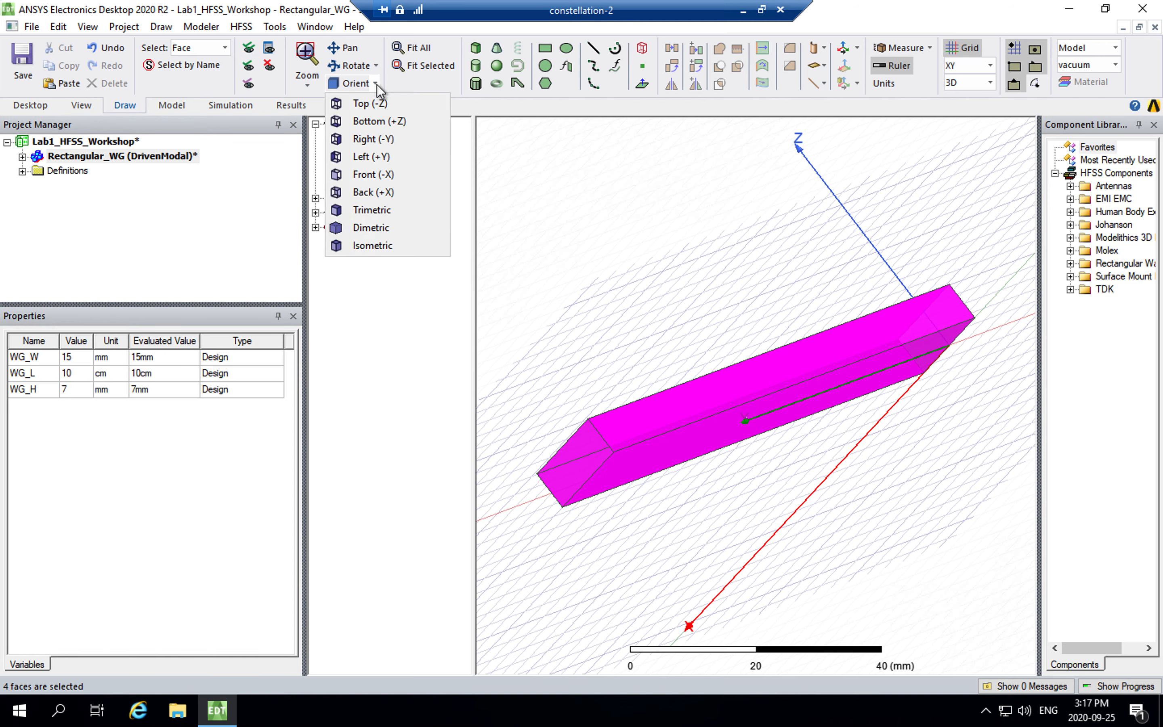
pyautogui.click(397, 247)
pyautogui.click(714, 490)
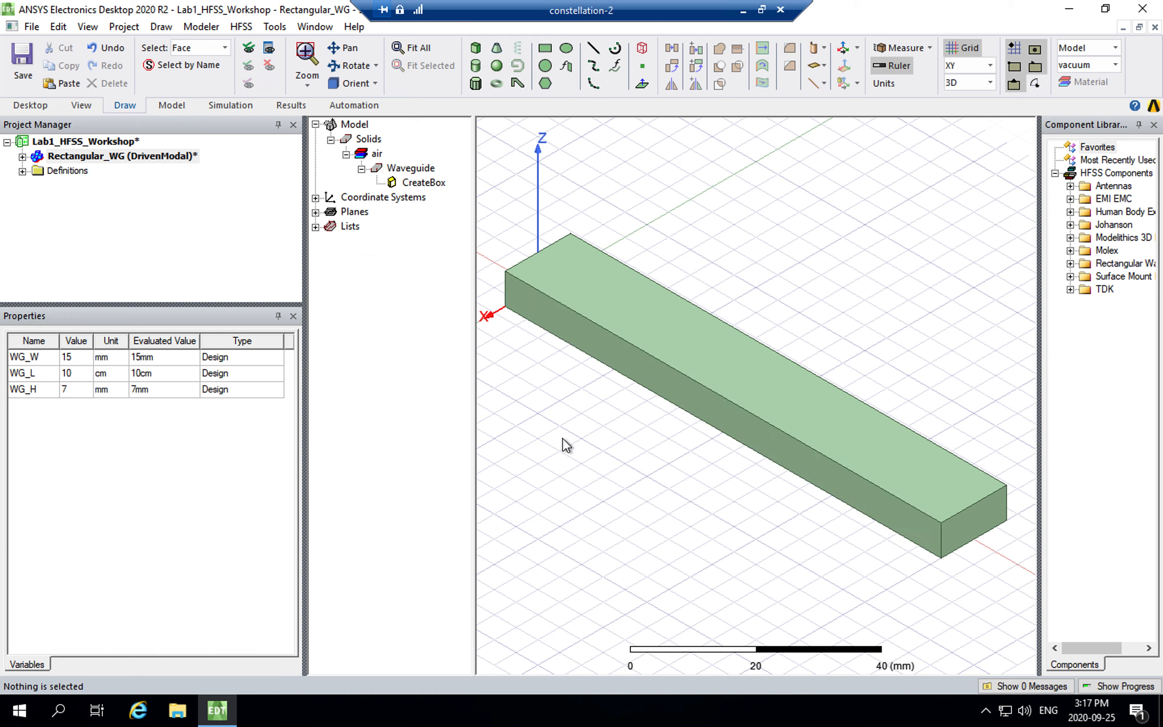
# Pick the side and top faces one at a time, check that the selection mode is Faces, and deselect everything
pyautogui.click(618, 361)
pyautogui.click(661, 315)
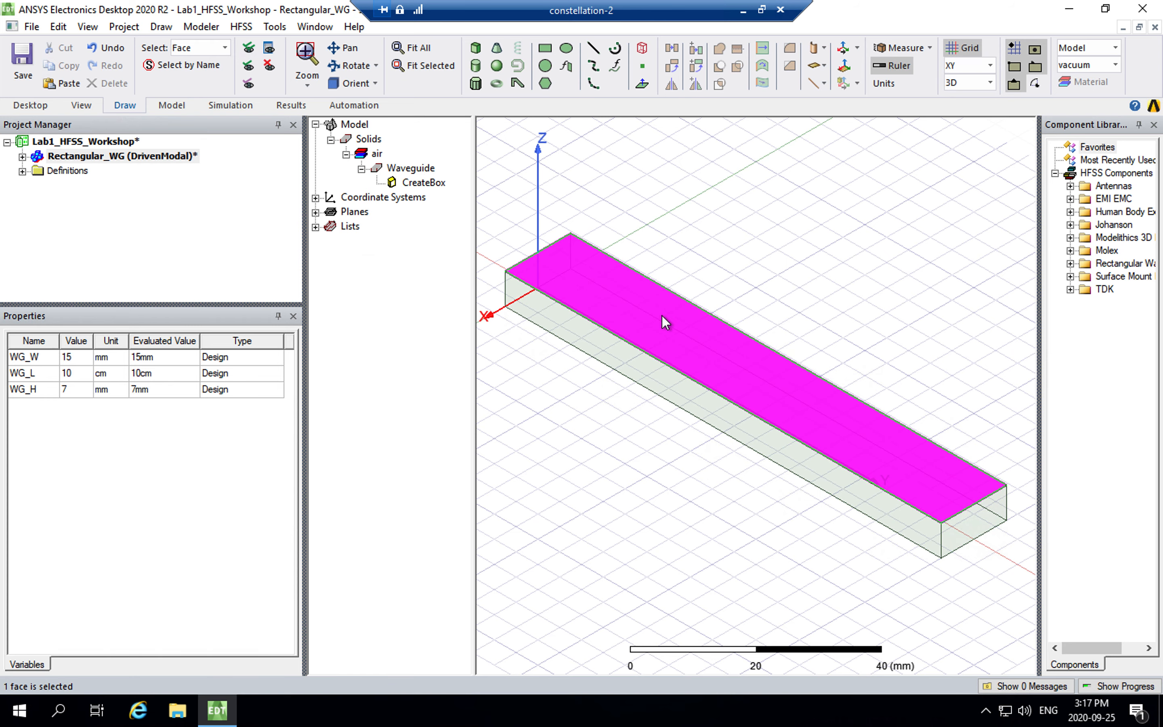
pyautogui.click(657, 369)
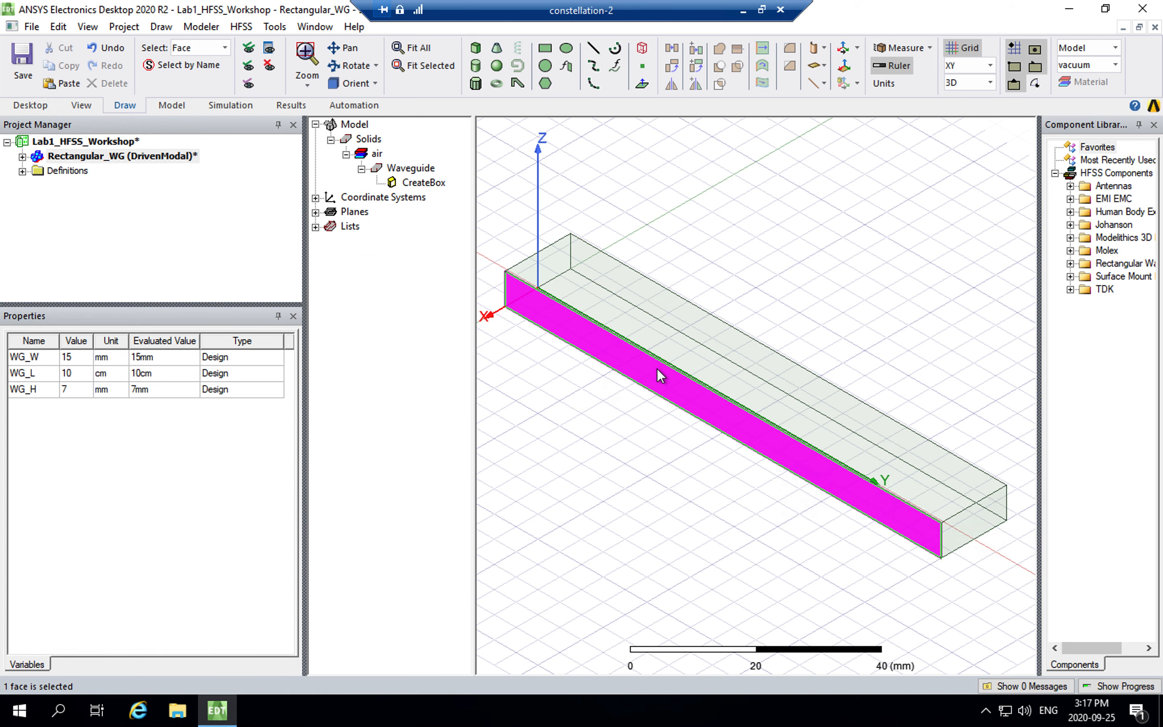
pyautogui.click(662, 333)
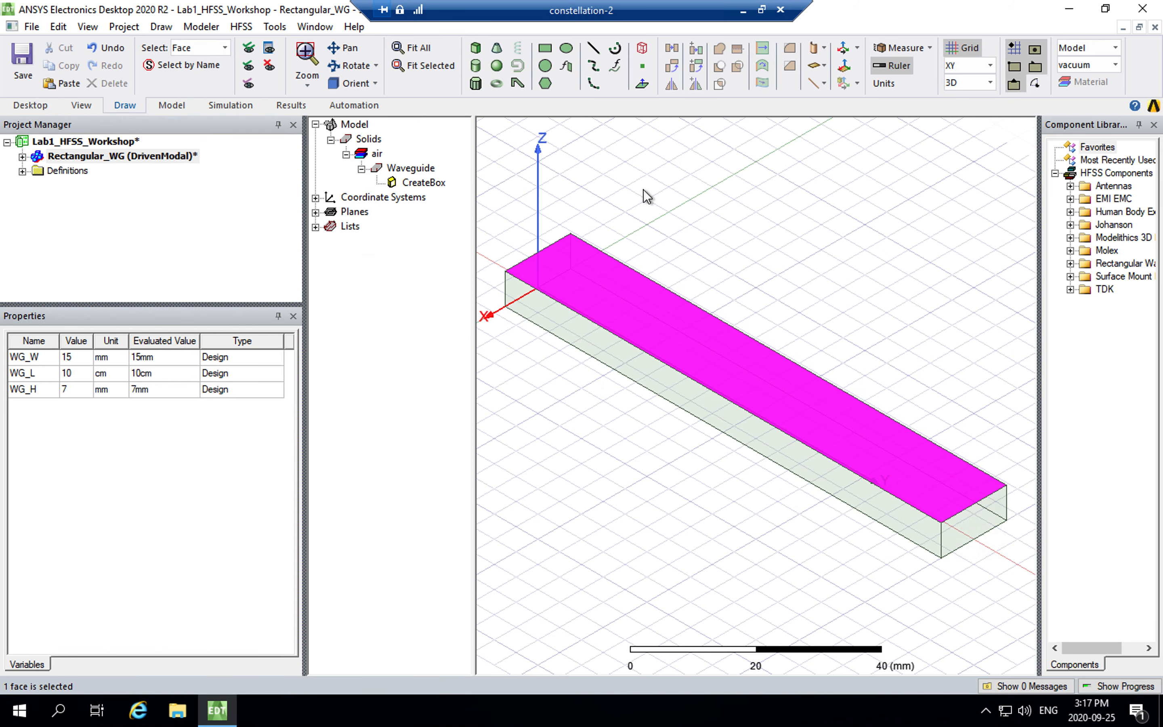
pyautogui.rightClick(601, 159)
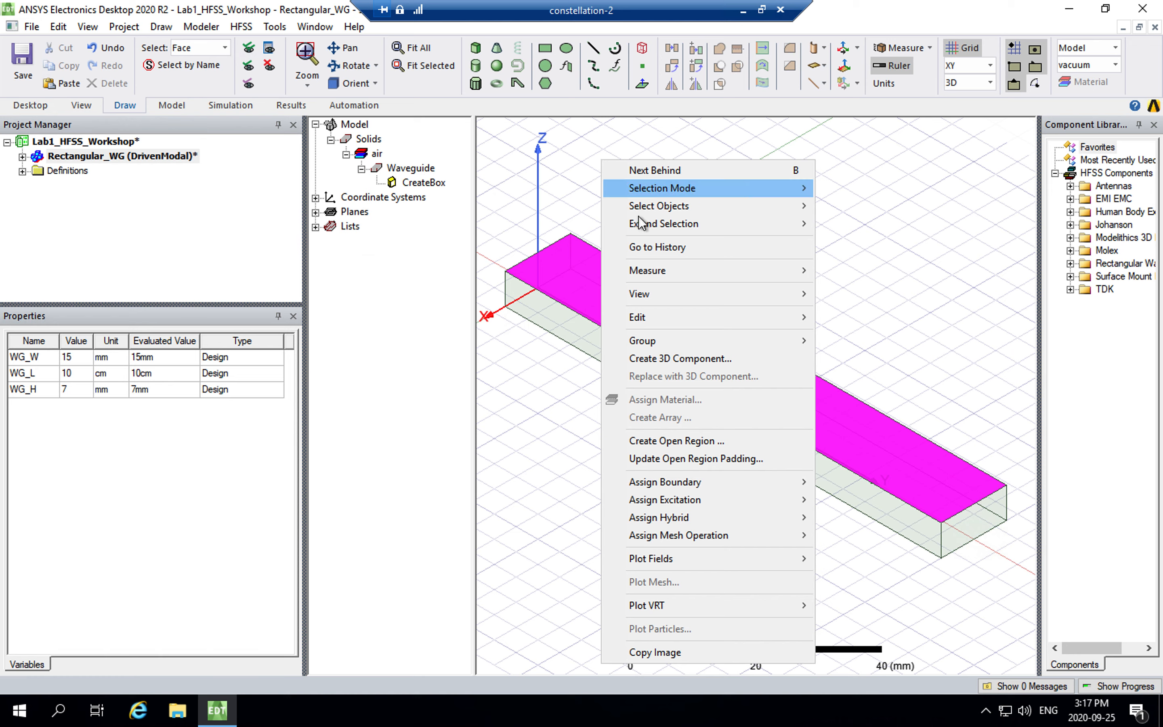
pyautogui.moveTo(657, 199)
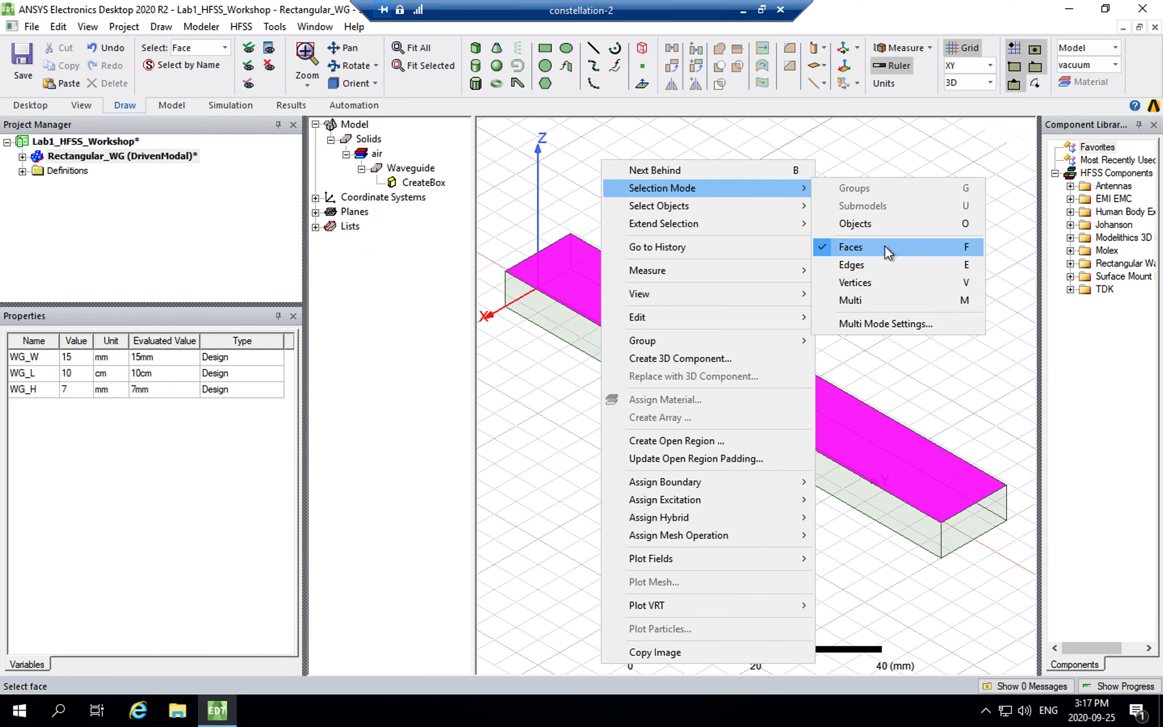
pyautogui.click(544, 426)
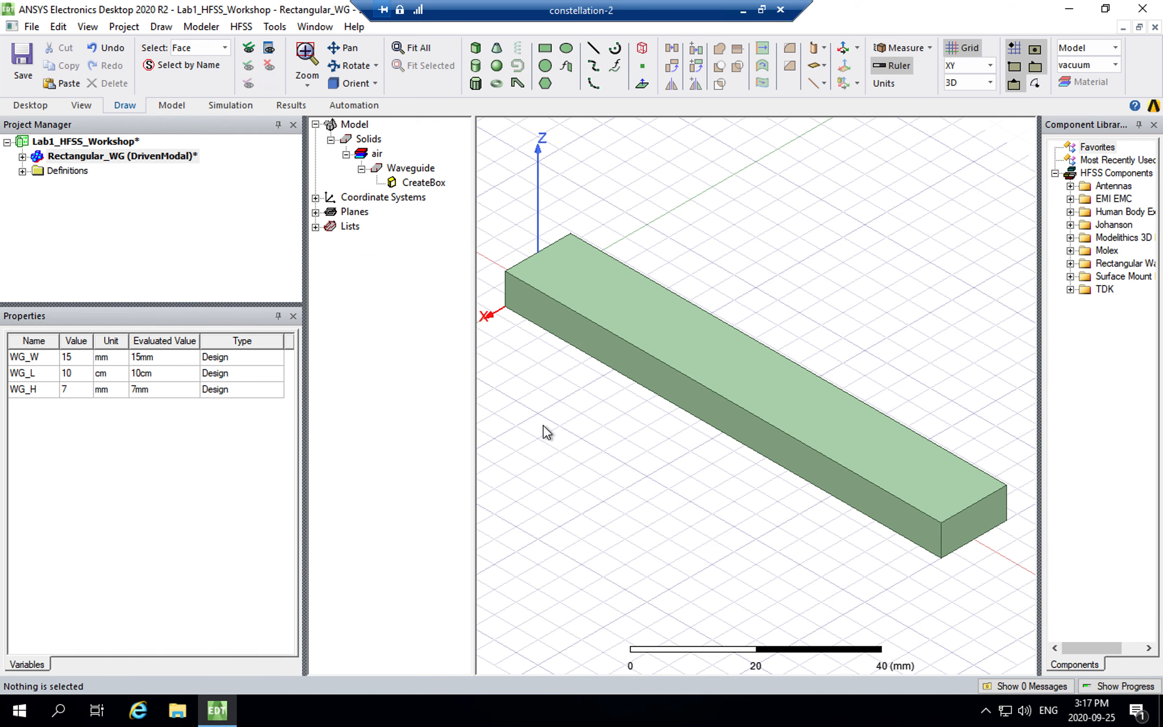
# Select the side, top and two remaining long walls of the waveguide together, excluding both end faces
pyautogui.click(605, 346)
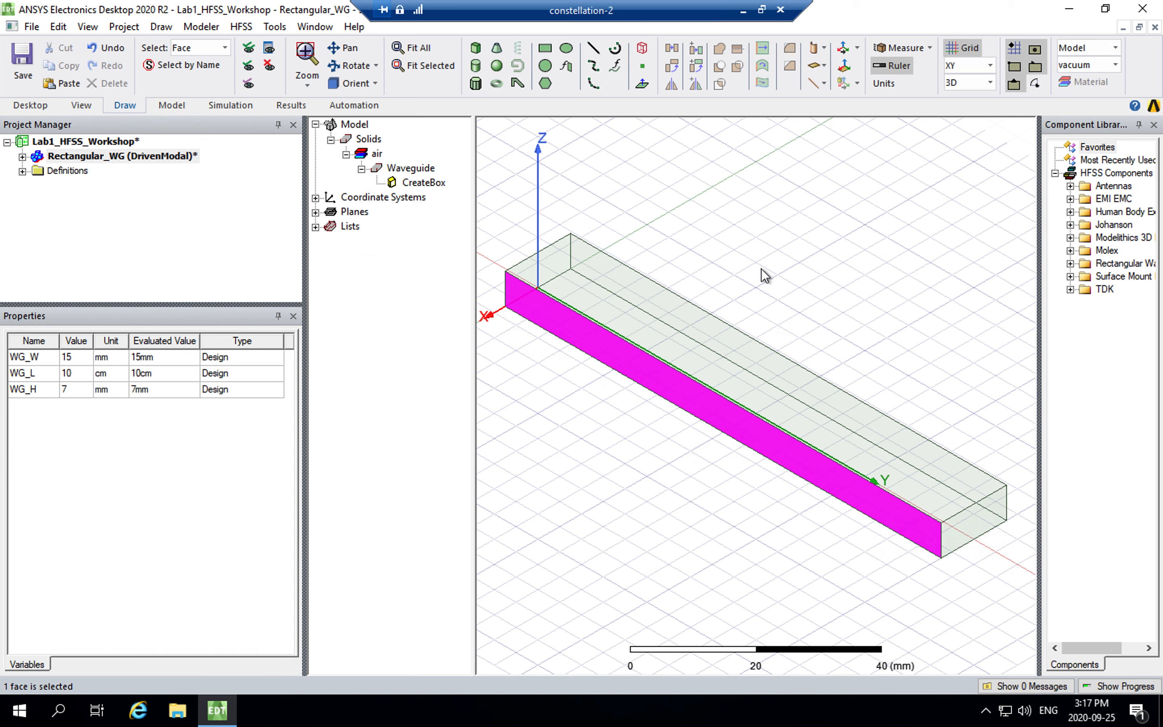
pyautogui.keyDown('ctrl'); pyautogui.click(714, 358); pyautogui.keyUp('ctrl')
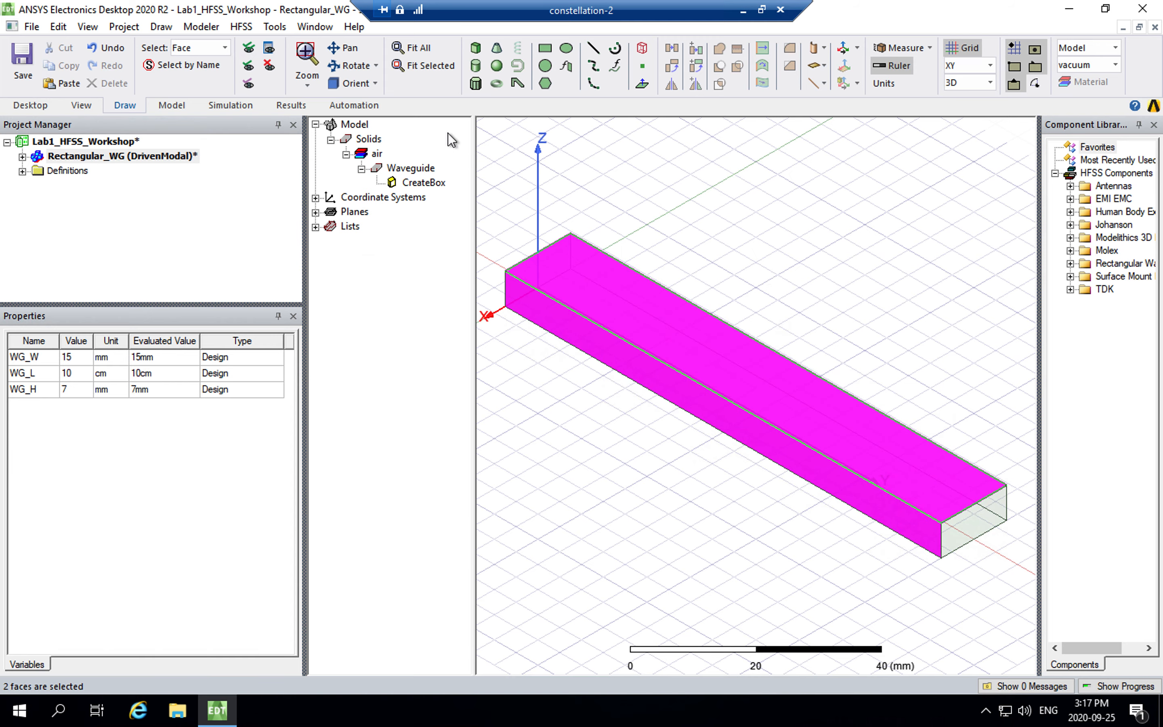
pyautogui.click(349, 68)
pyautogui.moveTo(968, 512); pyautogui.dragTo(686, 348)
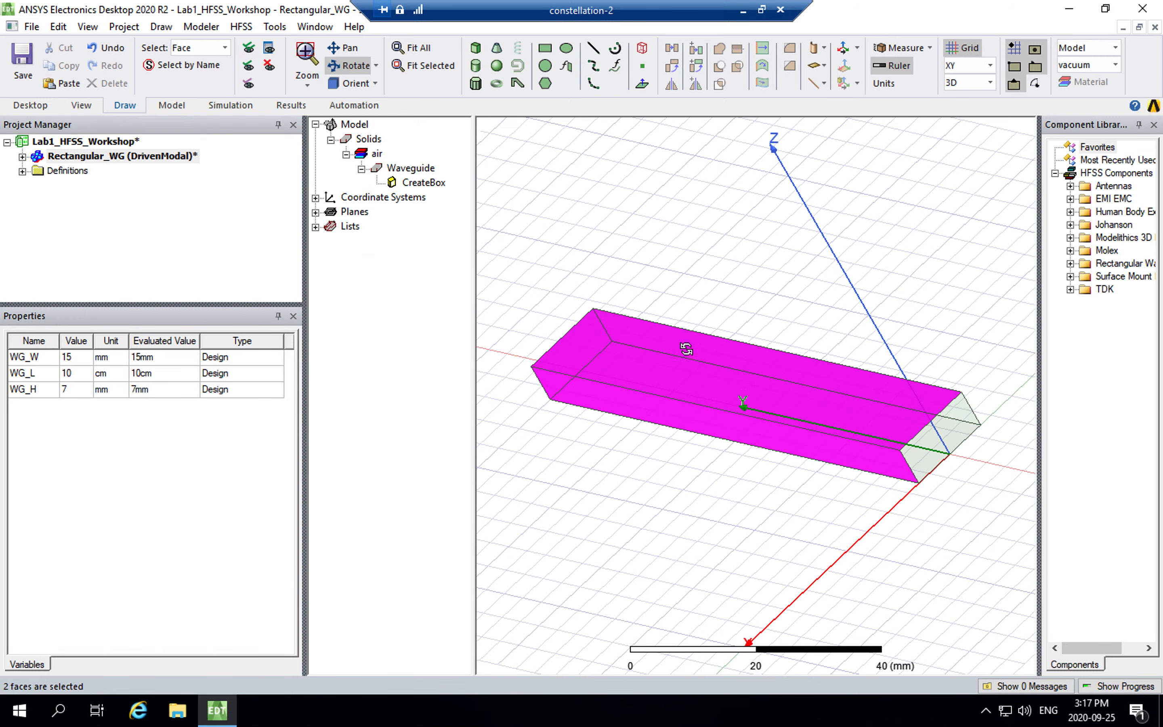
pyautogui.press('Escape')
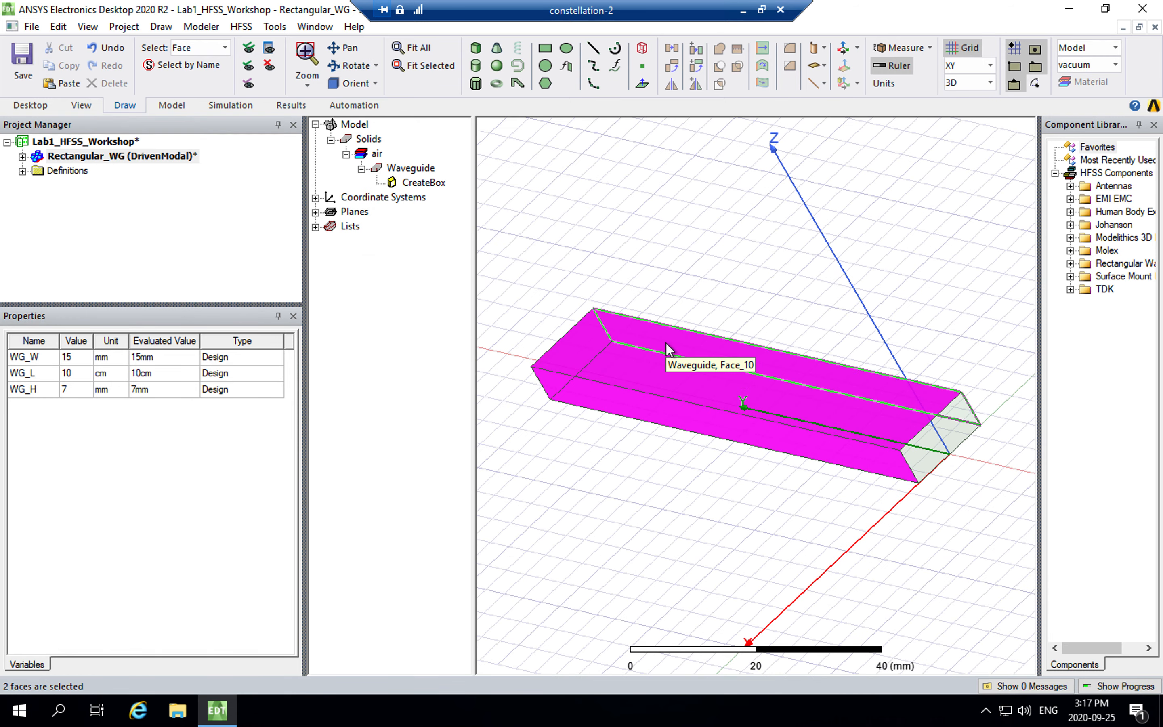
pyautogui.keyDown('ctrl'); pyautogui.click(649, 384); pyautogui.keyUp('ctrl')
pyautogui.keyDown('ctrl'); pyautogui.click(646, 378); pyautogui.keyUp('ctrl')
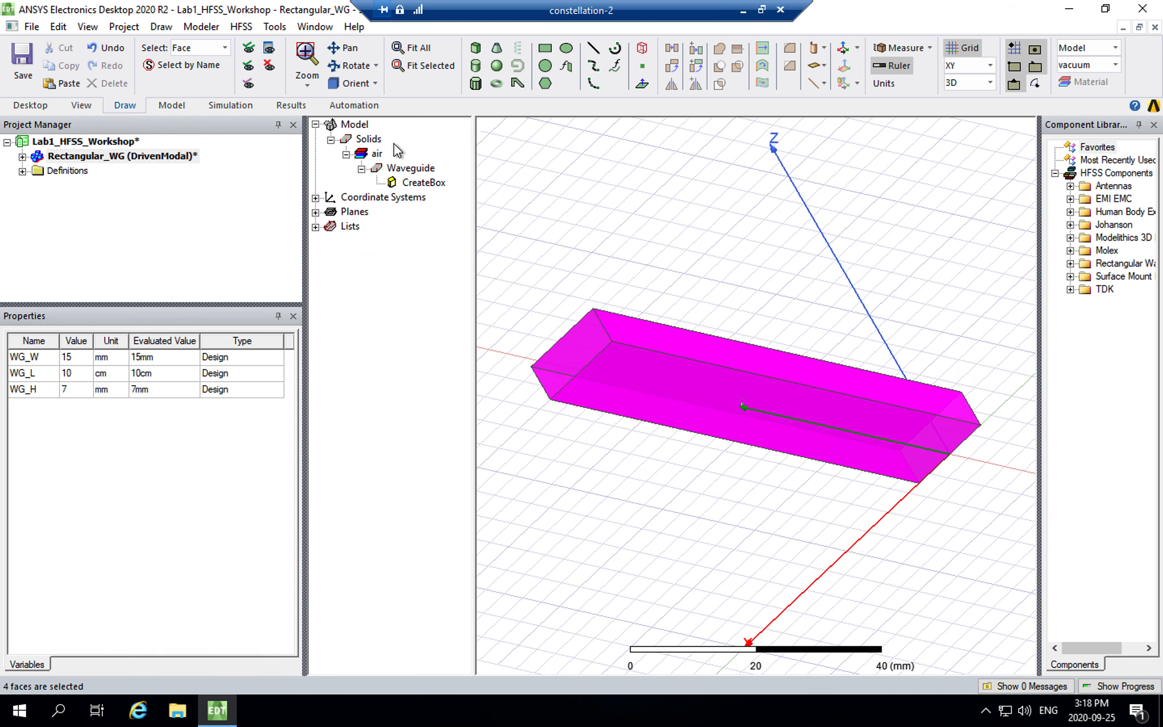
pyautogui.click(355, 74)
pyautogui.moveTo(604, 339); pyautogui.dragTo(754, 374)
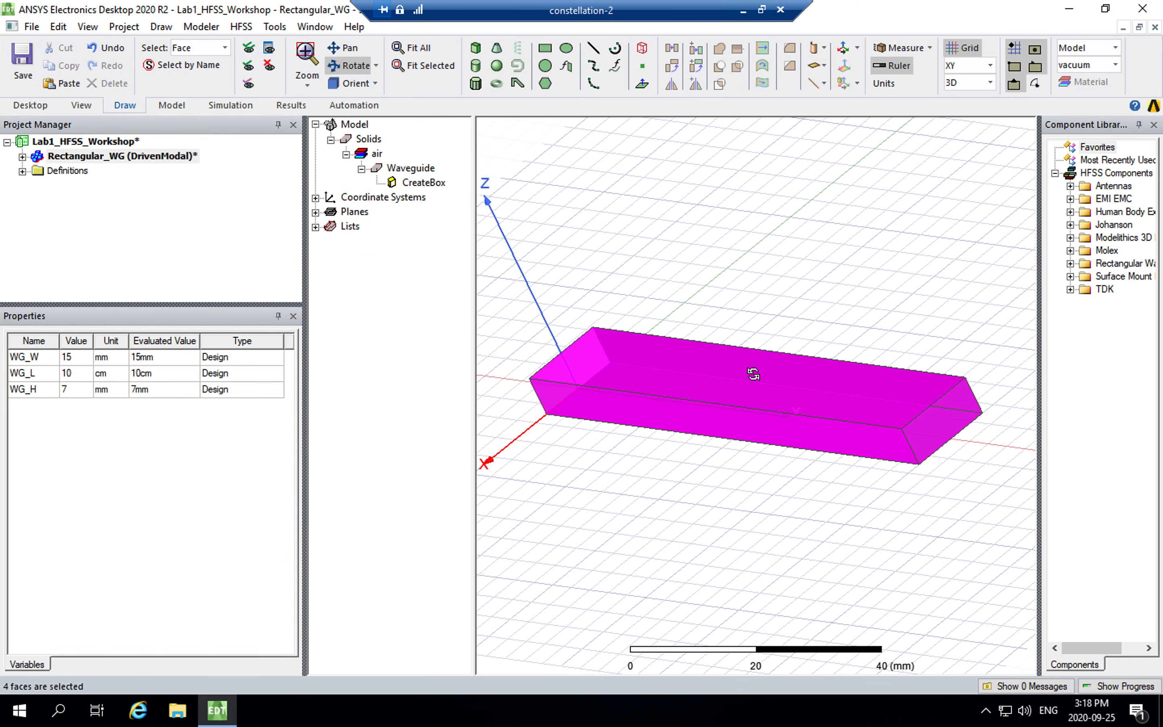
# Restore the isometric view and start a finite conductivity boundary named Waveguide_Faces on the four selected waveguide walls
pyautogui.click(375, 84)
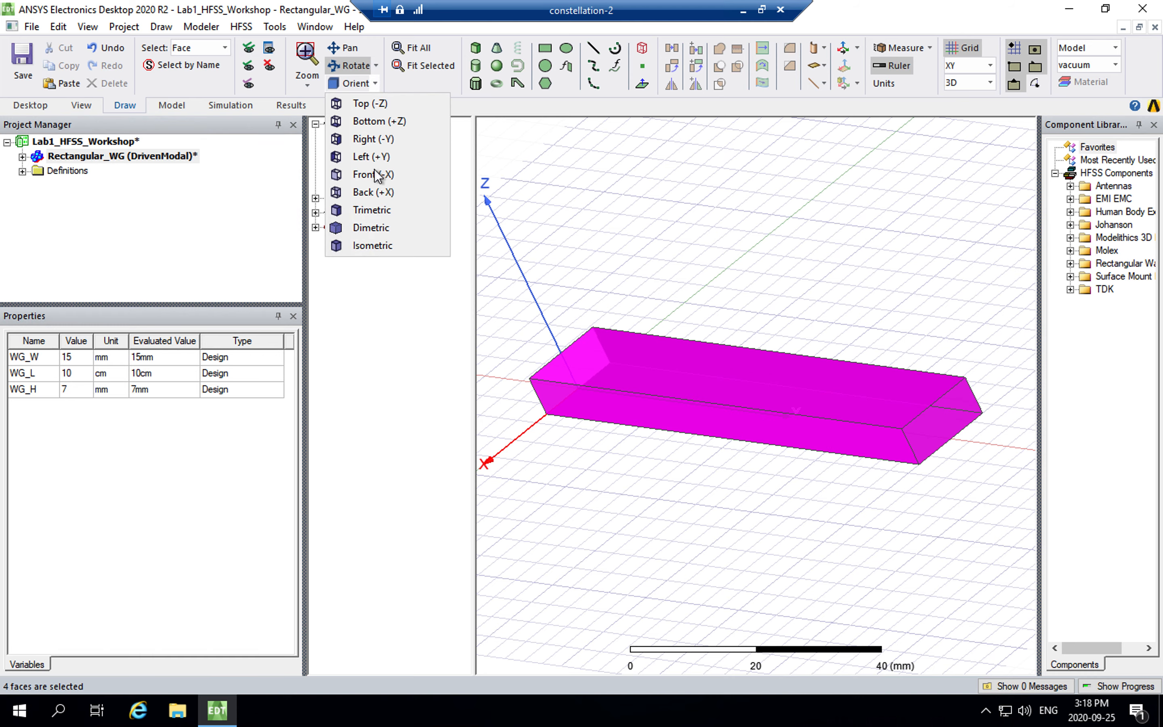
pyautogui.click(384, 243)
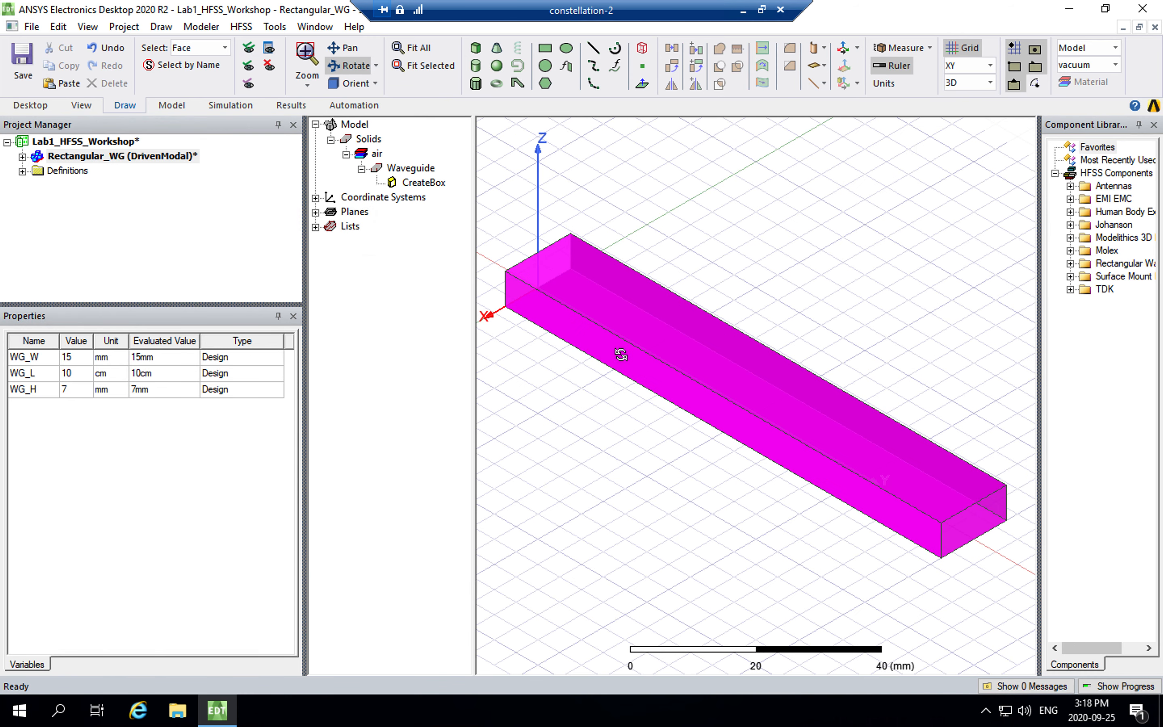
pyautogui.rightClick(622, 356)
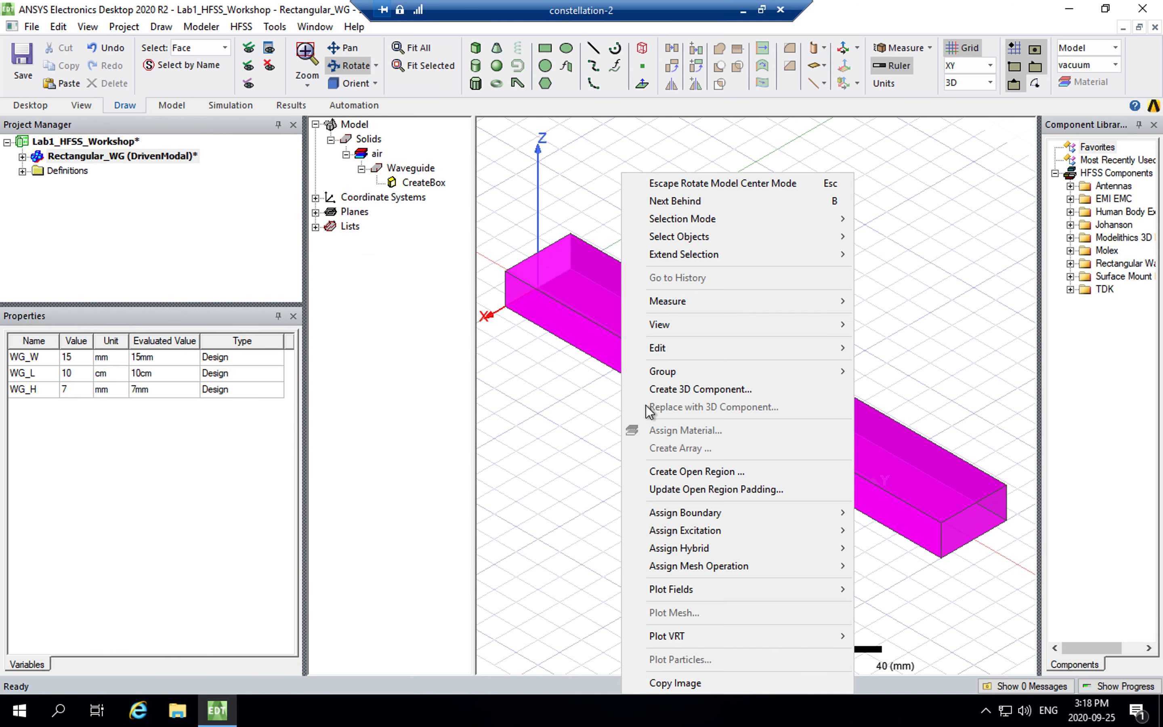
pyautogui.rightClick(577, 316)
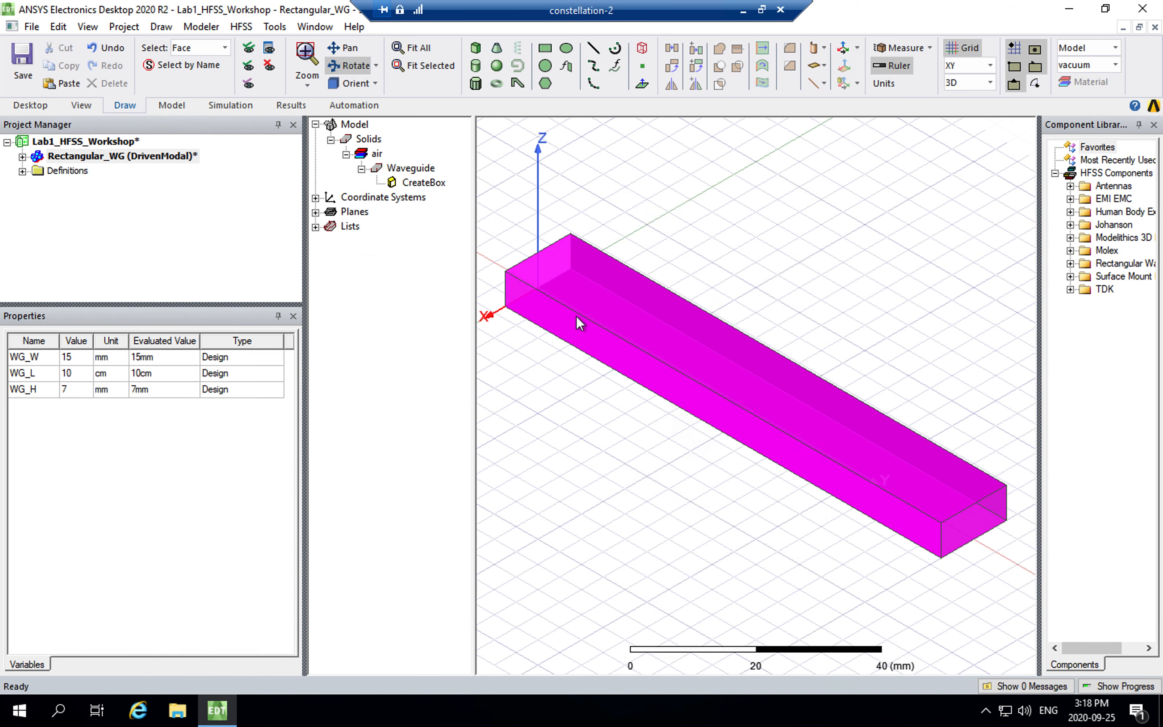
pyautogui.moveTo(664, 513)
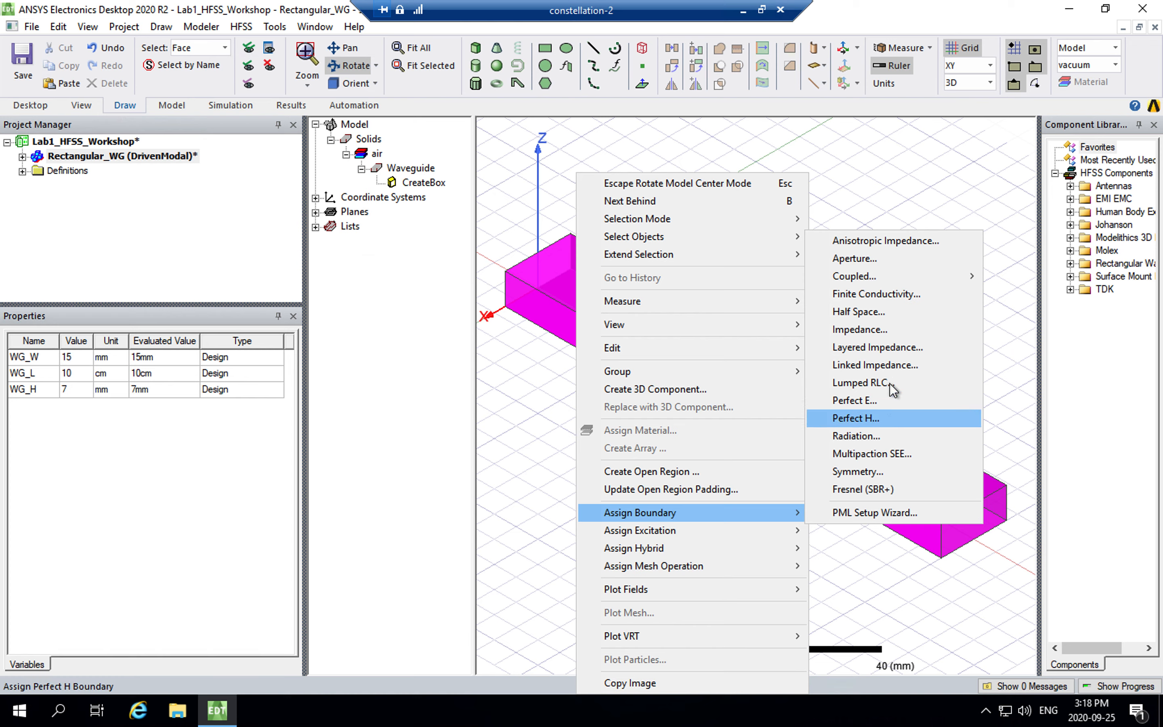
pyautogui.click(887, 293)
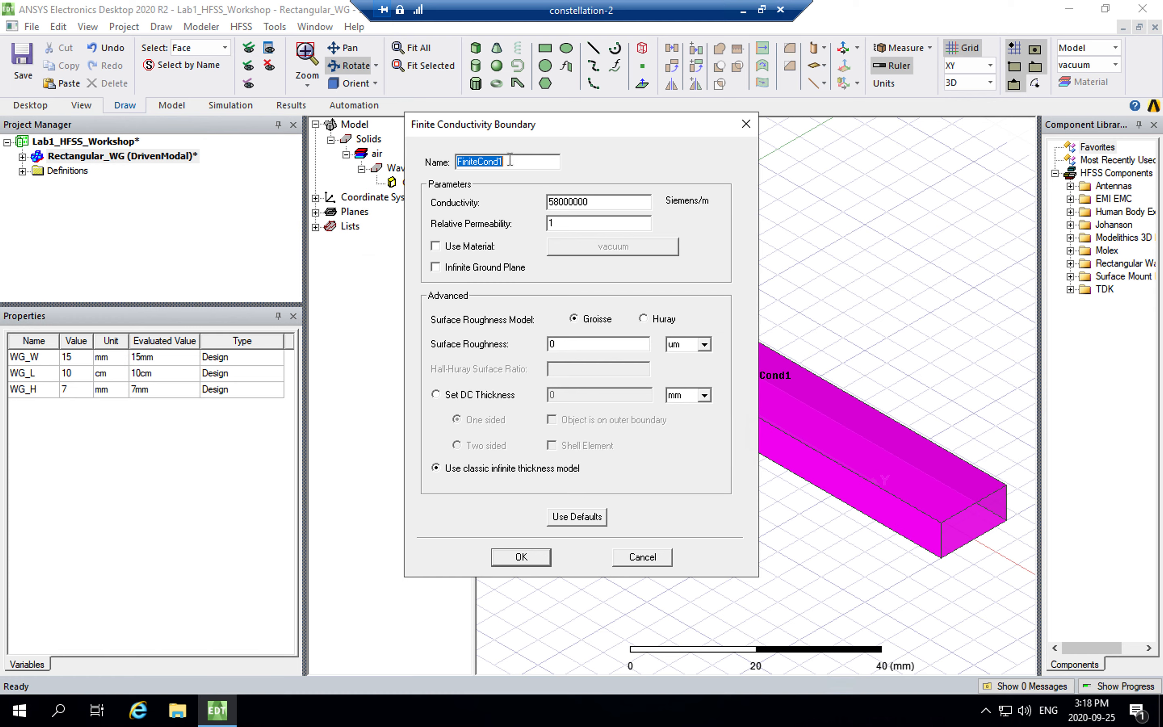
pyautogui.write('Wav')
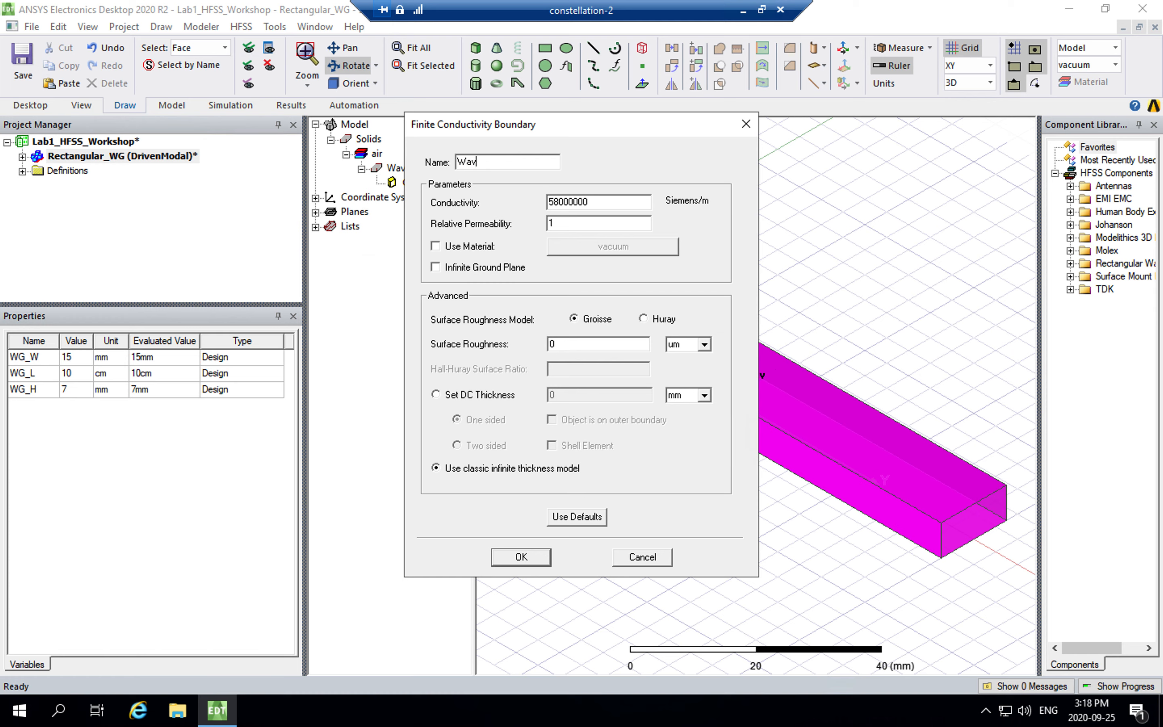
pyautogui.write('eguide_Faces')
# Make the Waveguide_Faces boundary use copper from the material library and create it
pyautogui.click(483, 245)
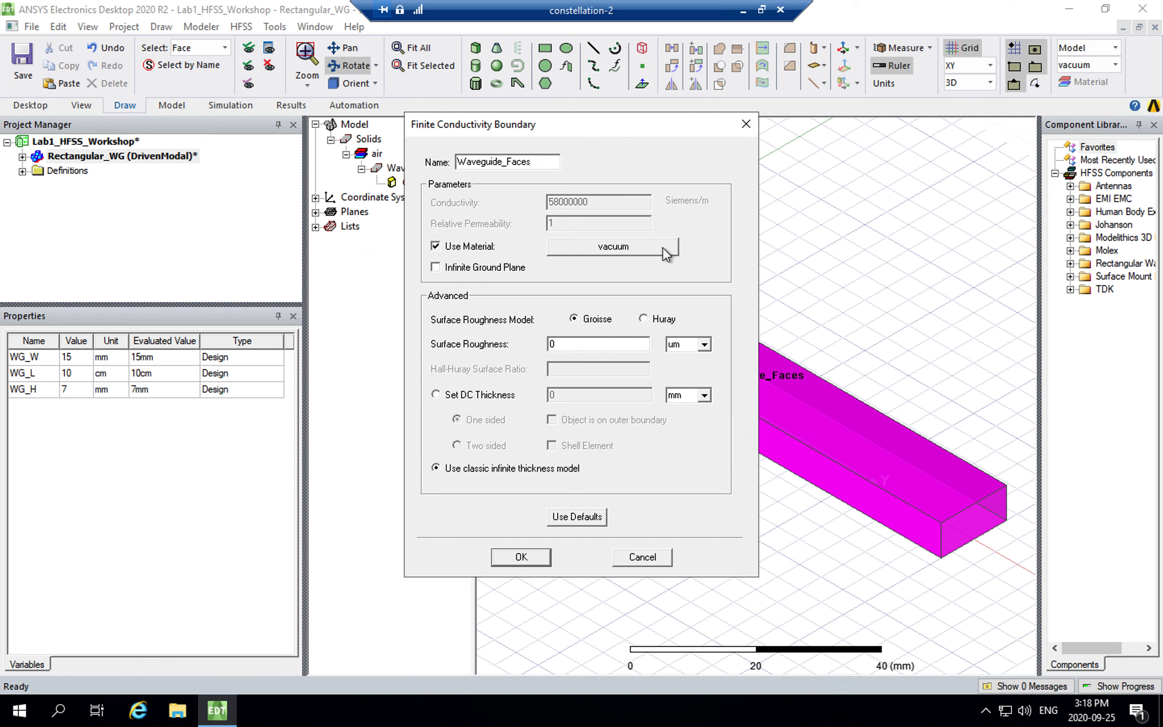
pyautogui.click(663, 247)
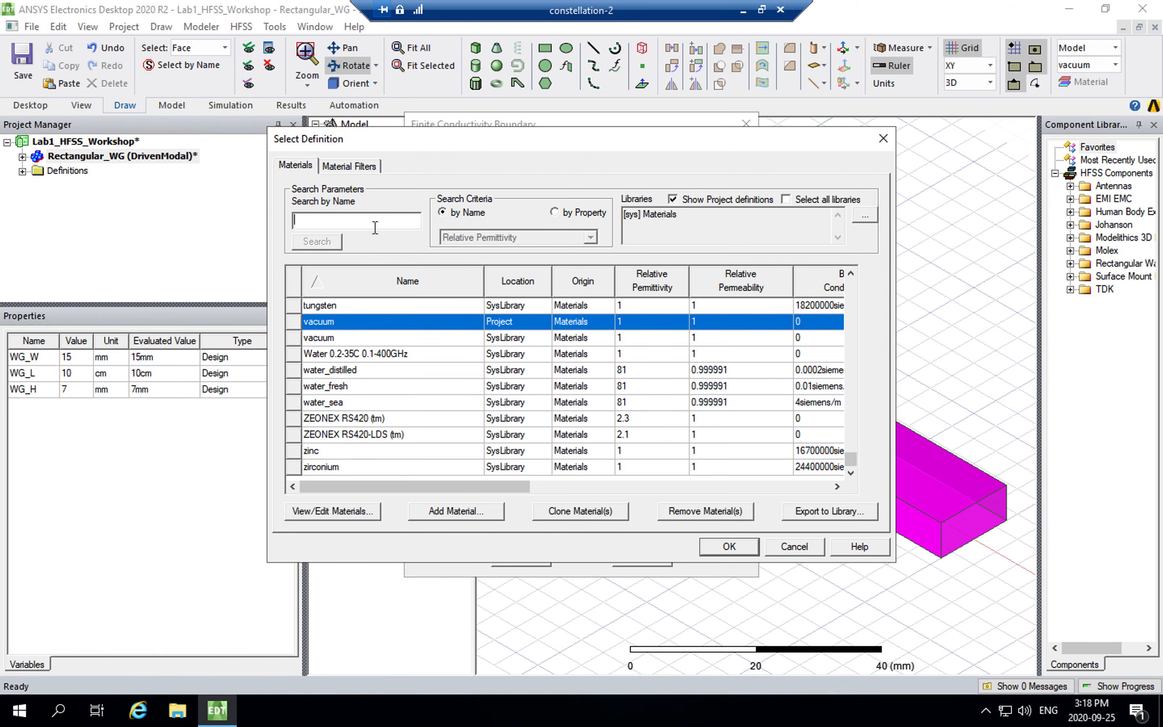
pyautogui.write('copp')
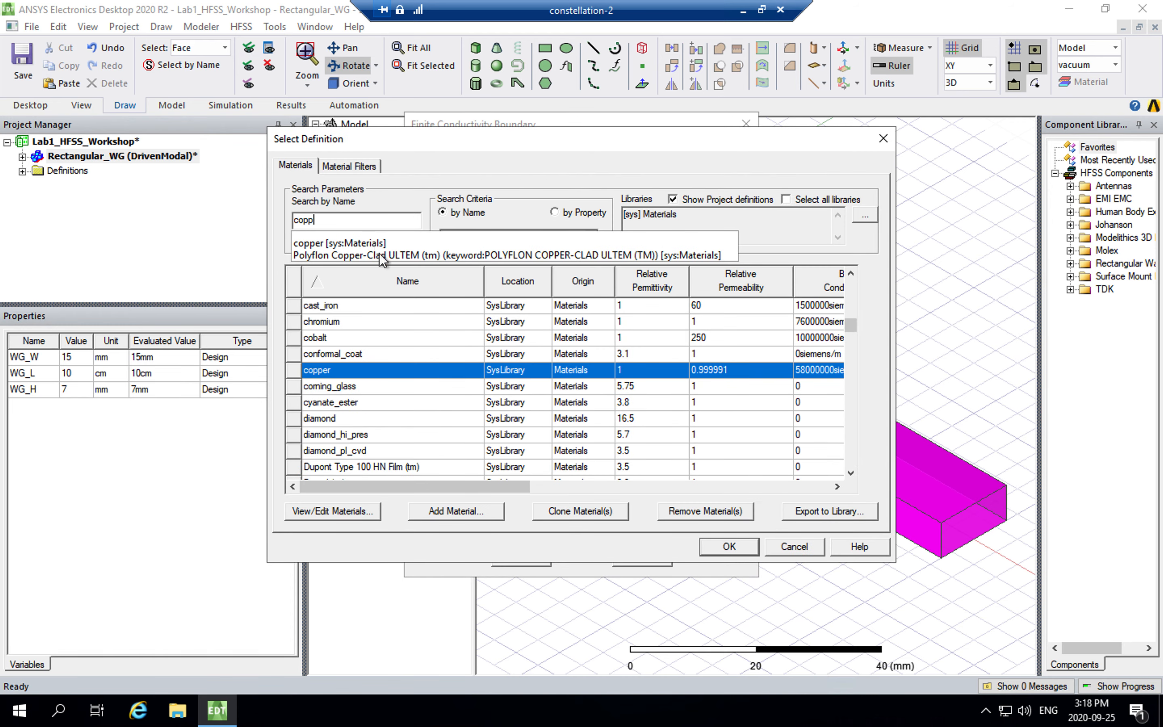
pyautogui.click(414, 369)
pyautogui.click(748, 545)
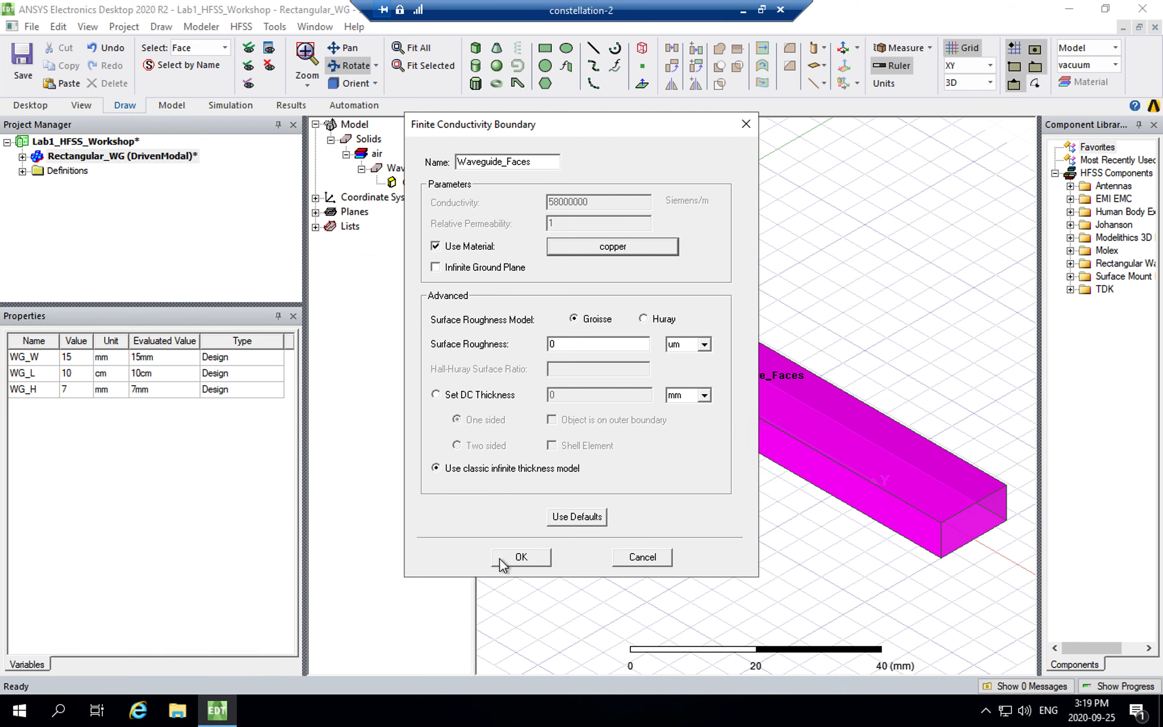
pyautogui.click(518, 558)
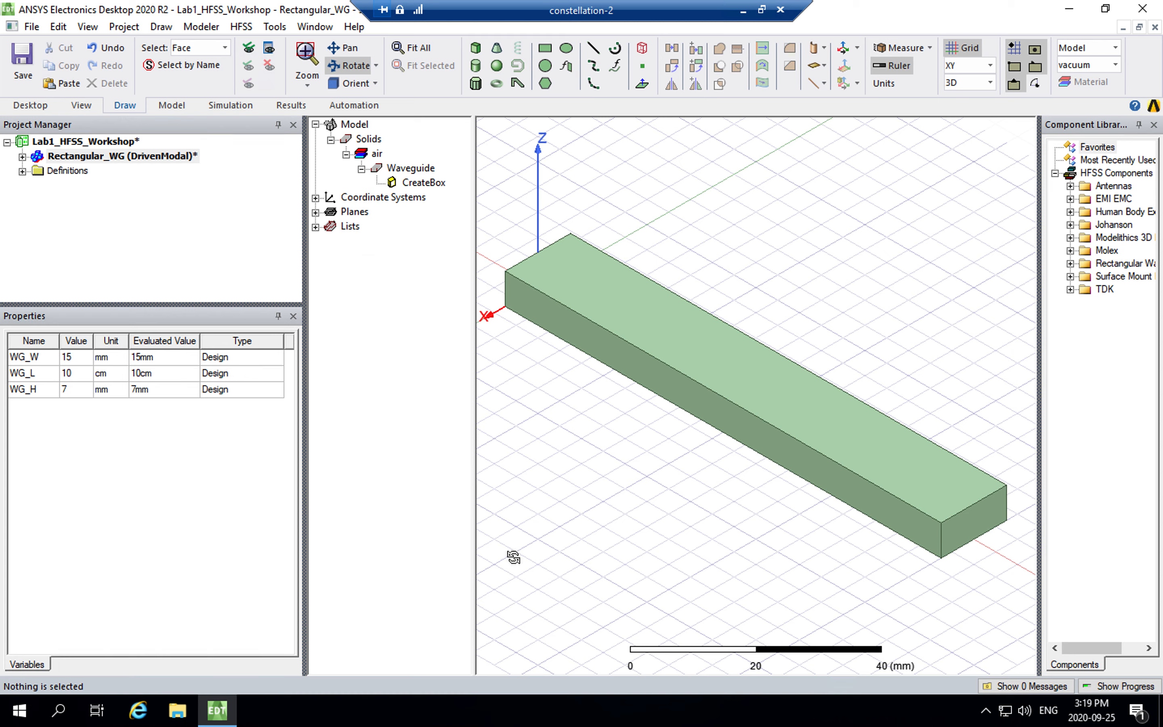
# Find the Waveguide_Faces boundary under the Rectangular_WG design, view its properties and delete it
pyautogui.click(22, 157)
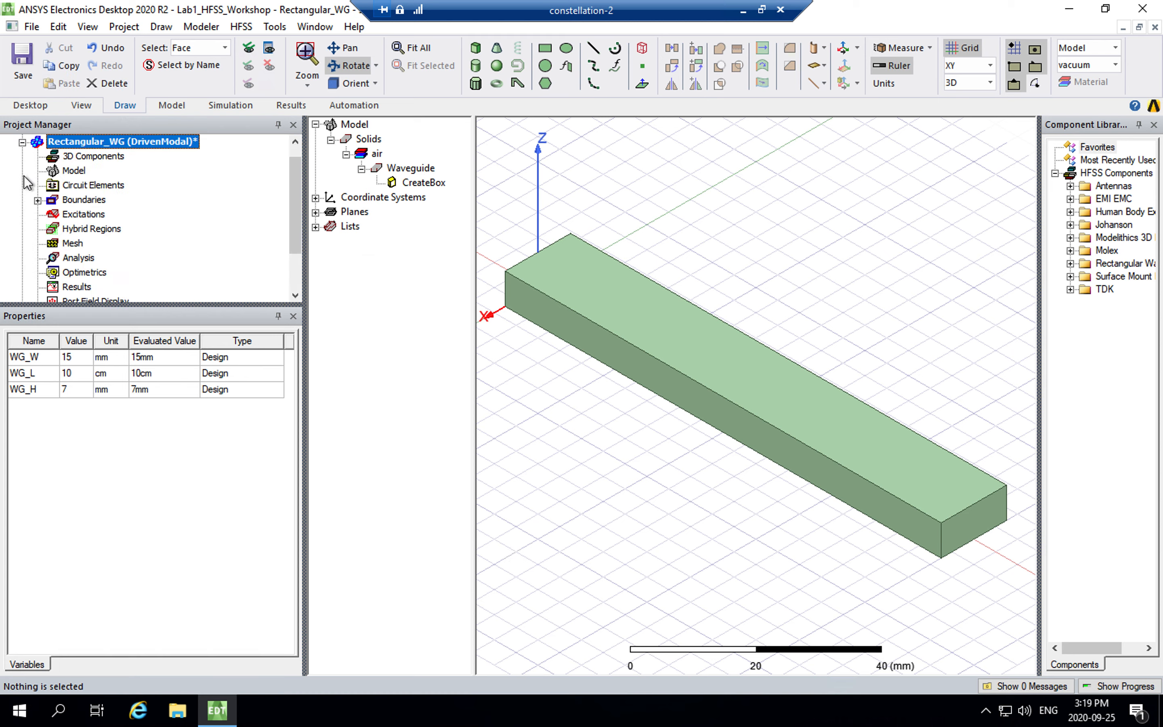
pyautogui.click(37, 200)
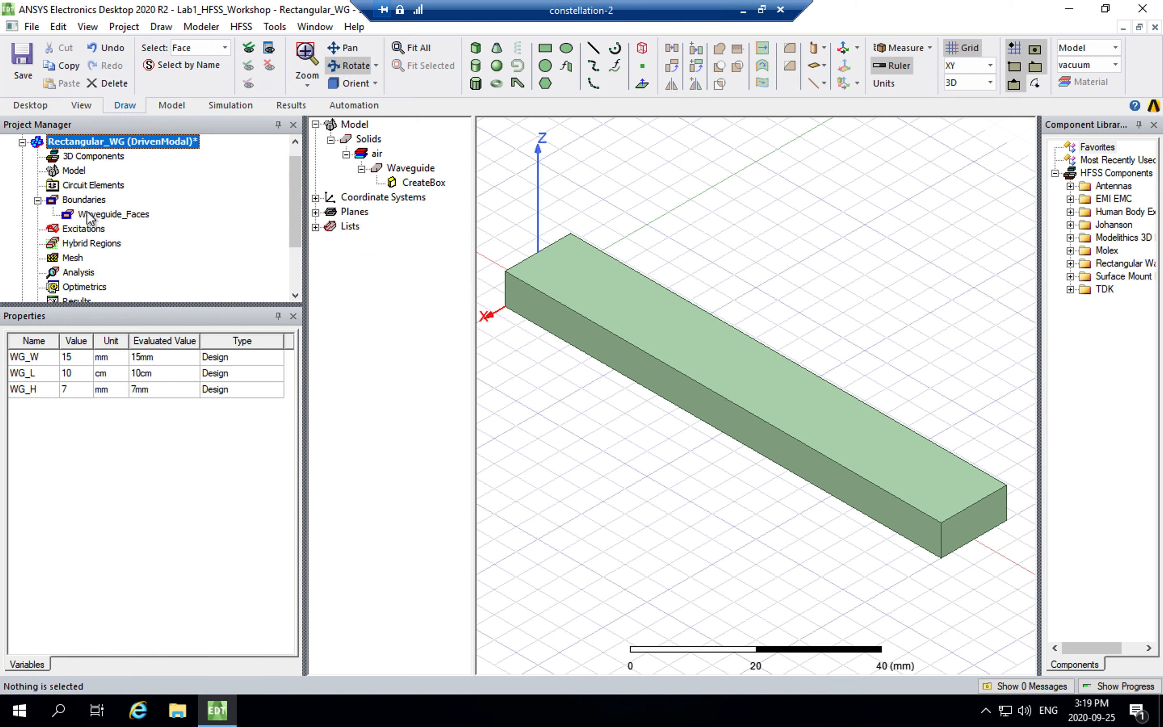
pyautogui.click(124, 220)
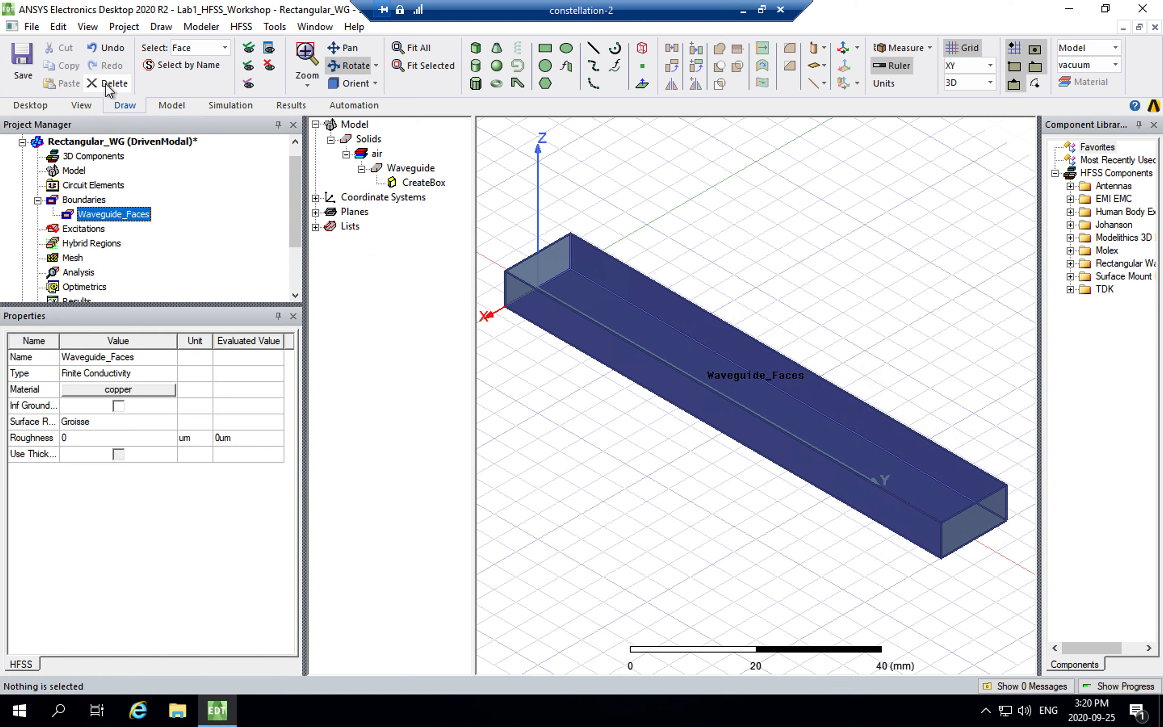
pyautogui.click(107, 84)
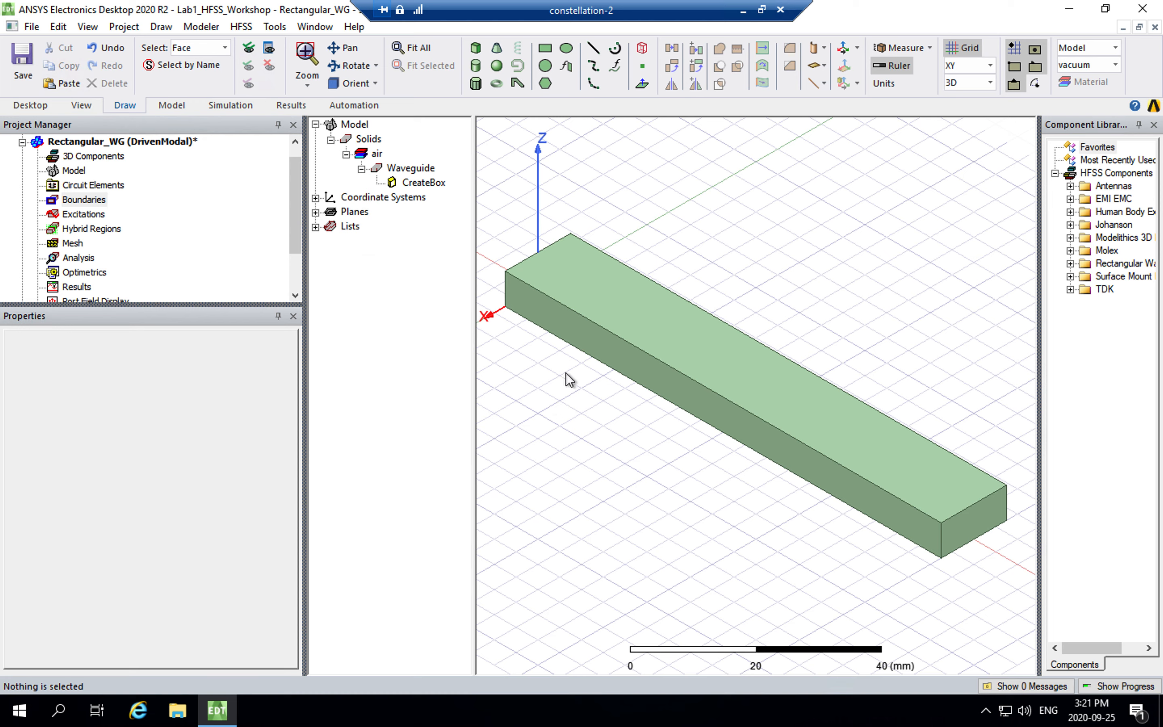
# Select the waveguide's four long faces together again, leaving both open ends out of the selection
pyautogui.click(583, 338)
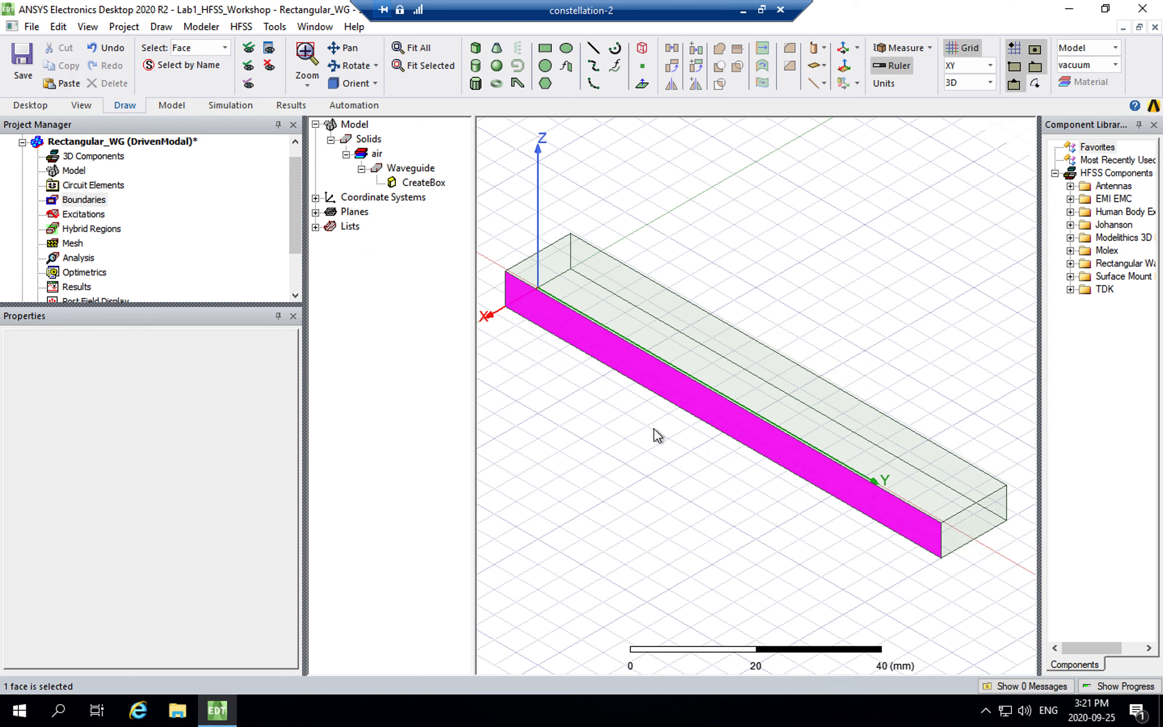
pyautogui.keyDown('ctrl'); pyautogui.click(698, 344); pyautogui.keyUp('ctrl')
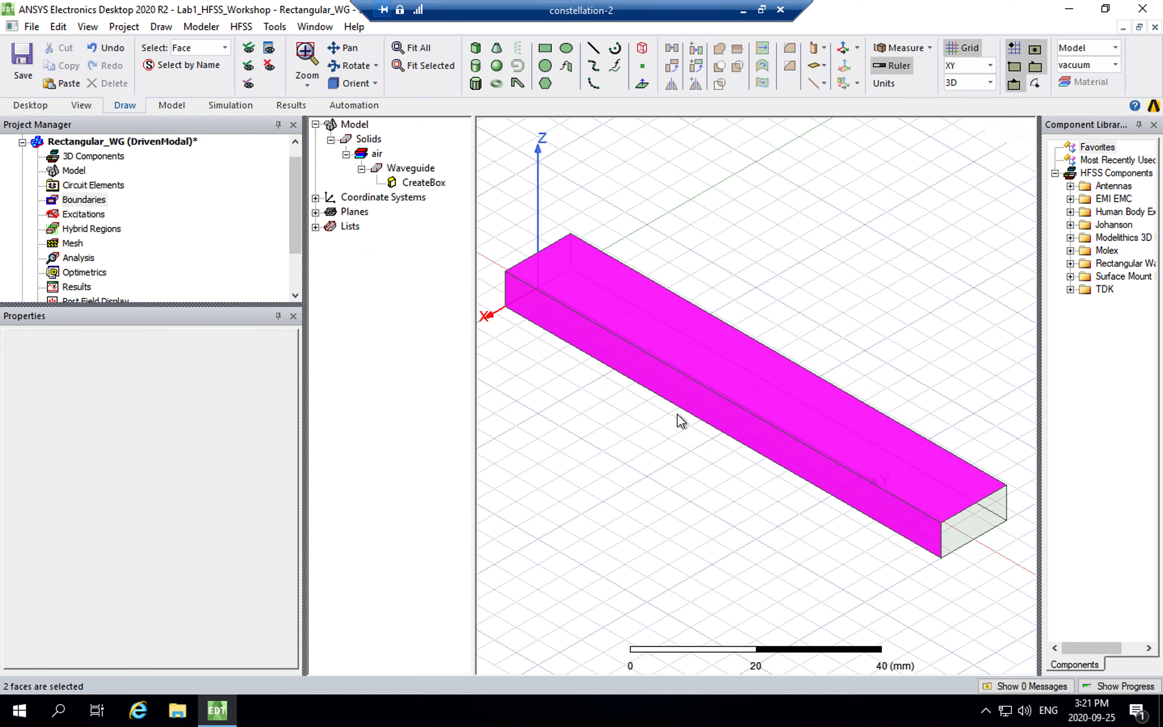
pyautogui.click(346, 67)
pyautogui.moveTo(894, 531); pyautogui.dragTo(745, 404)
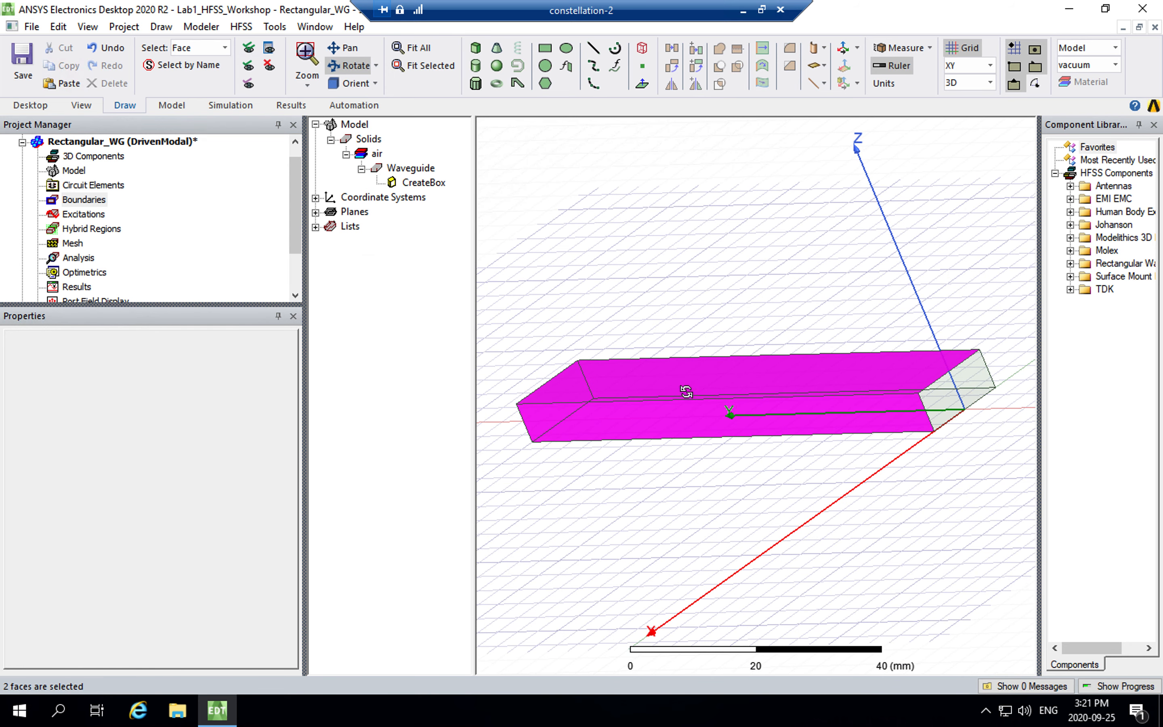
pyautogui.press('Escape')
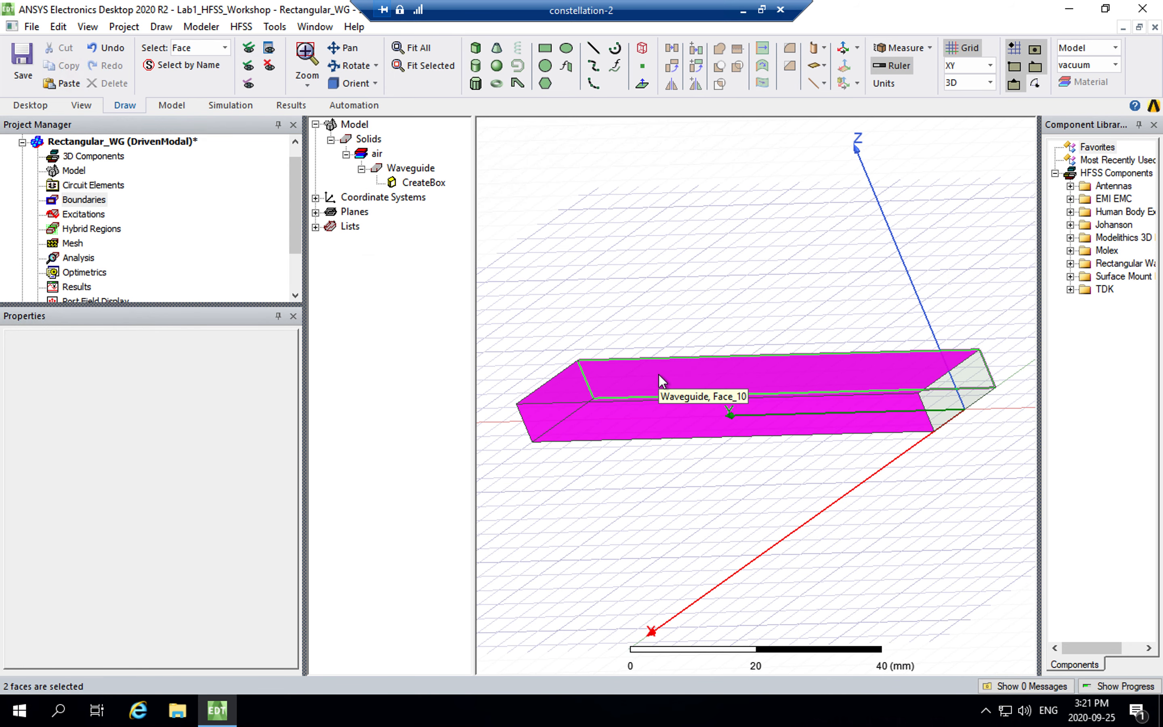
pyautogui.keyDown('ctrl'); pyautogui.click(632, 417); pyautogui.keyUp('ctrl')
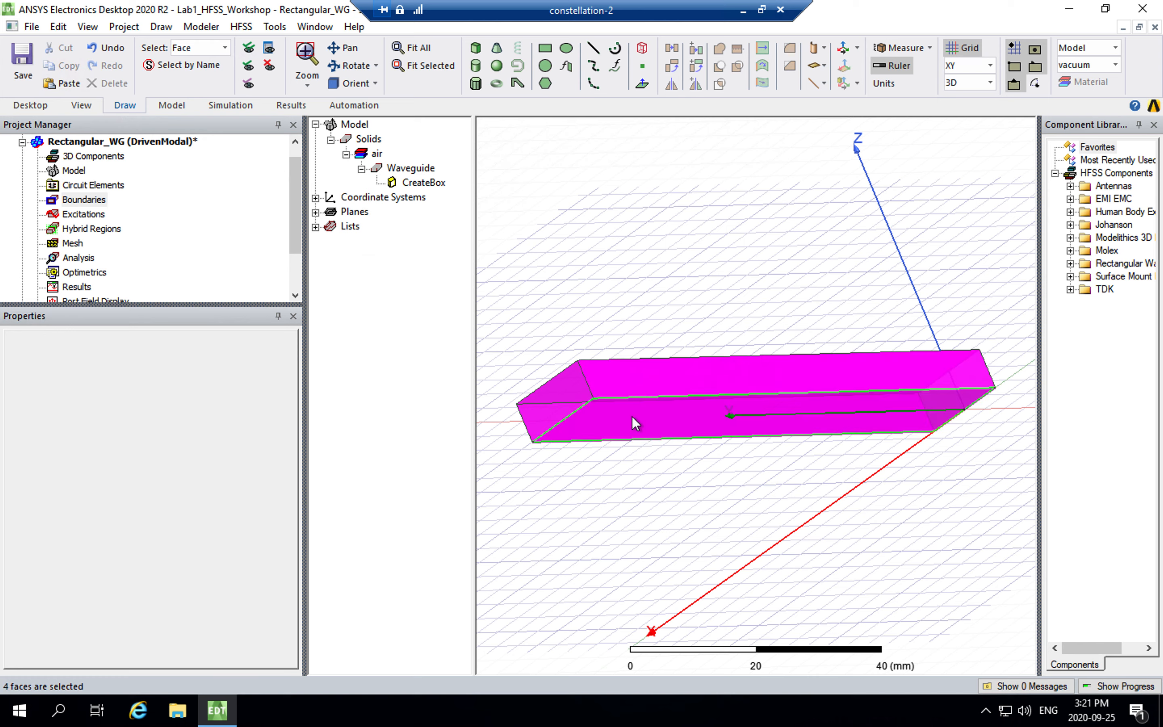
pyautogui.click(349, 68)
pyautogui.moveTo(581, 355); pyautogui.dragTo(690, 389)
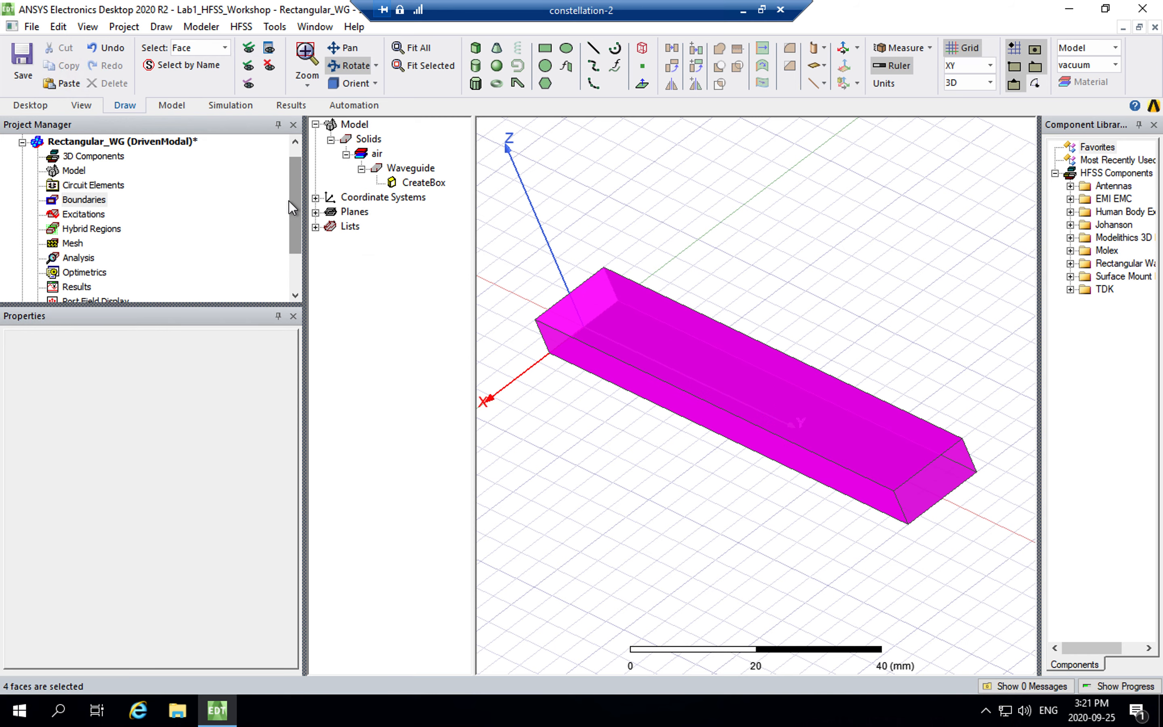
# Start a finite conductivity boundary on the four selected walls and name it WaveguideFaces
pyautogui.rightClick(612, 364)
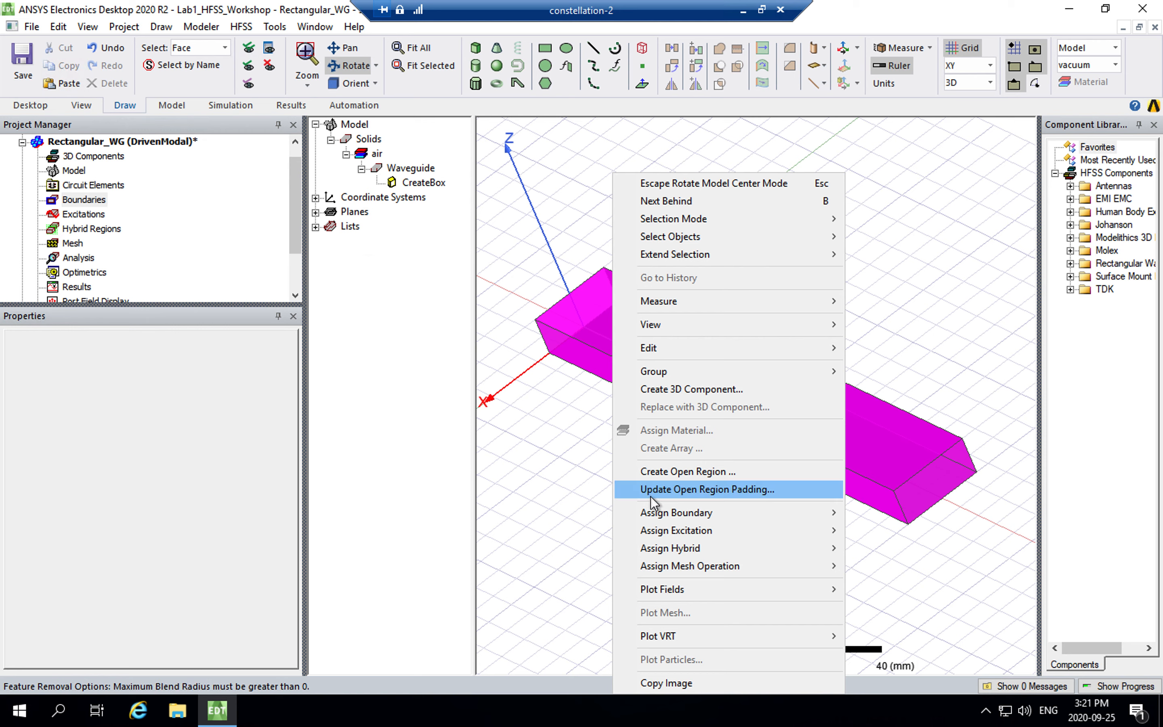
pyautogui.moveTo(653, 513)
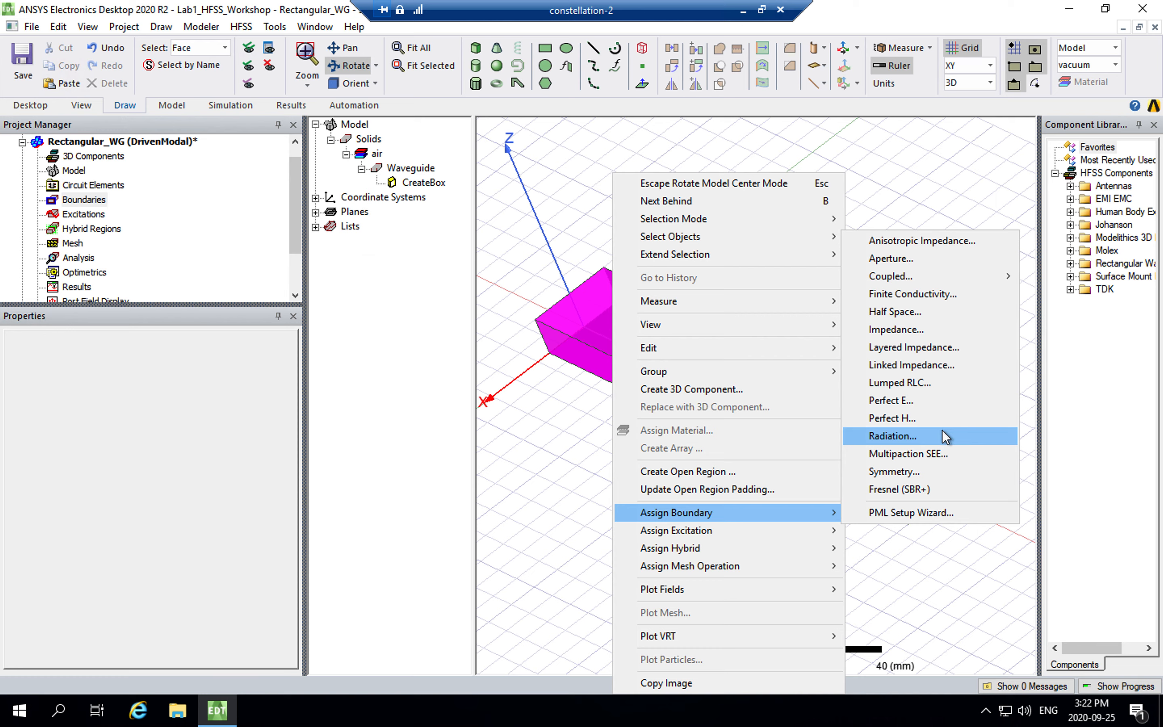
pyautogui.click(943, 292)
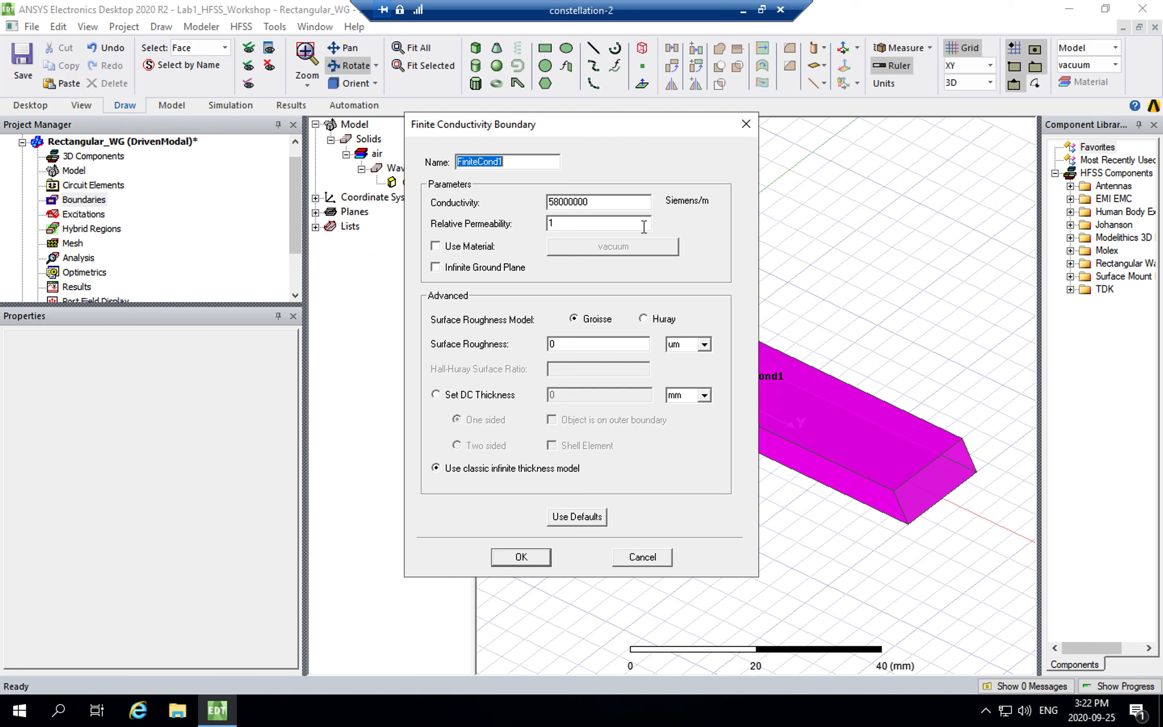
pyautogui.write('WaveguideFaces')
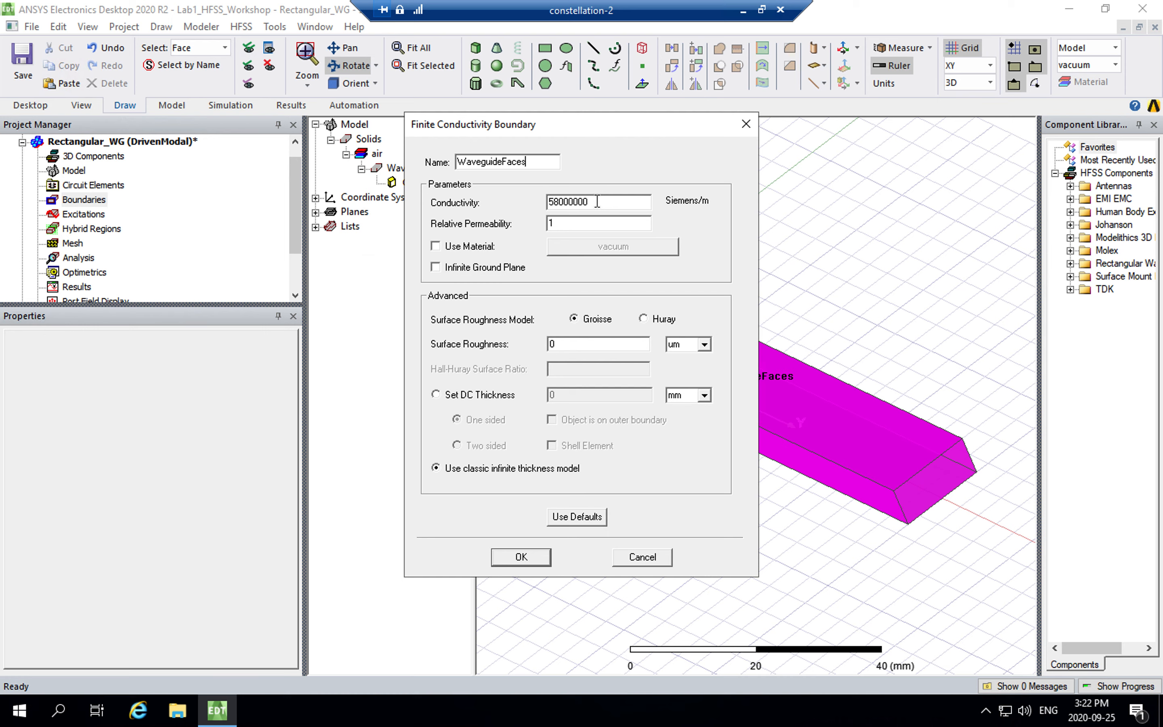
# Assign the project's copper material to the WaveguideFaces boundary and create it
pyautogui.click(445, 247)
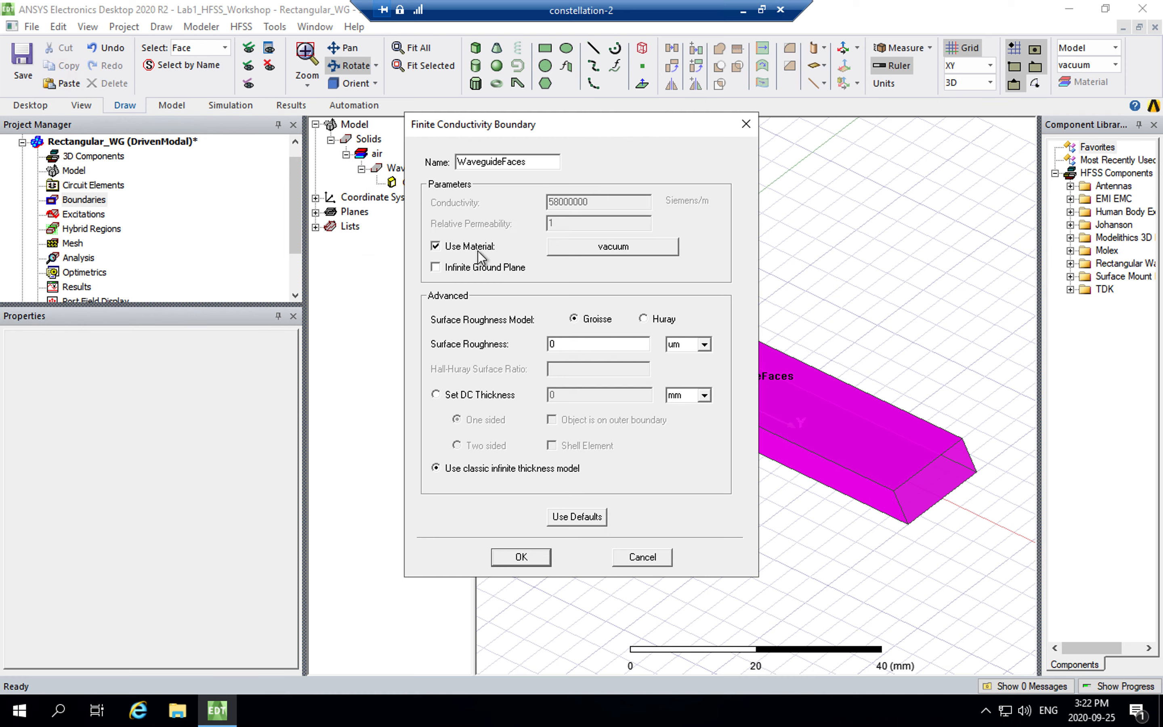
pyautogui.click(598, 251)
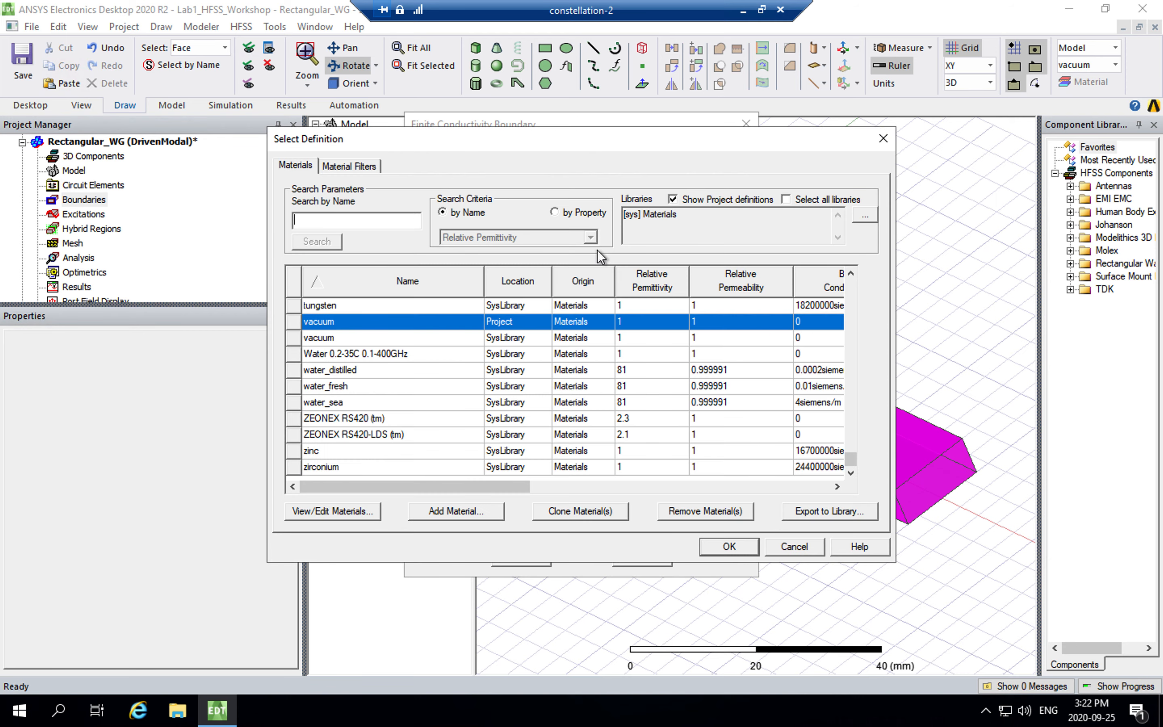
pyautogui.write('co')
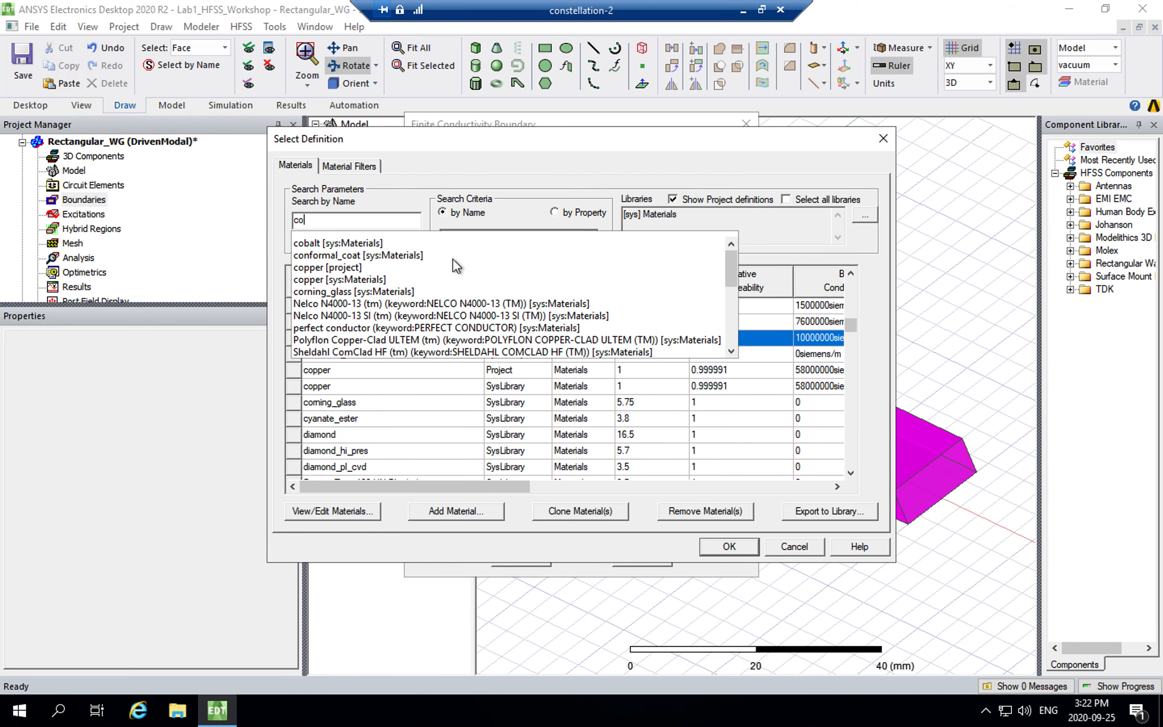
pyautogui.write('pper')
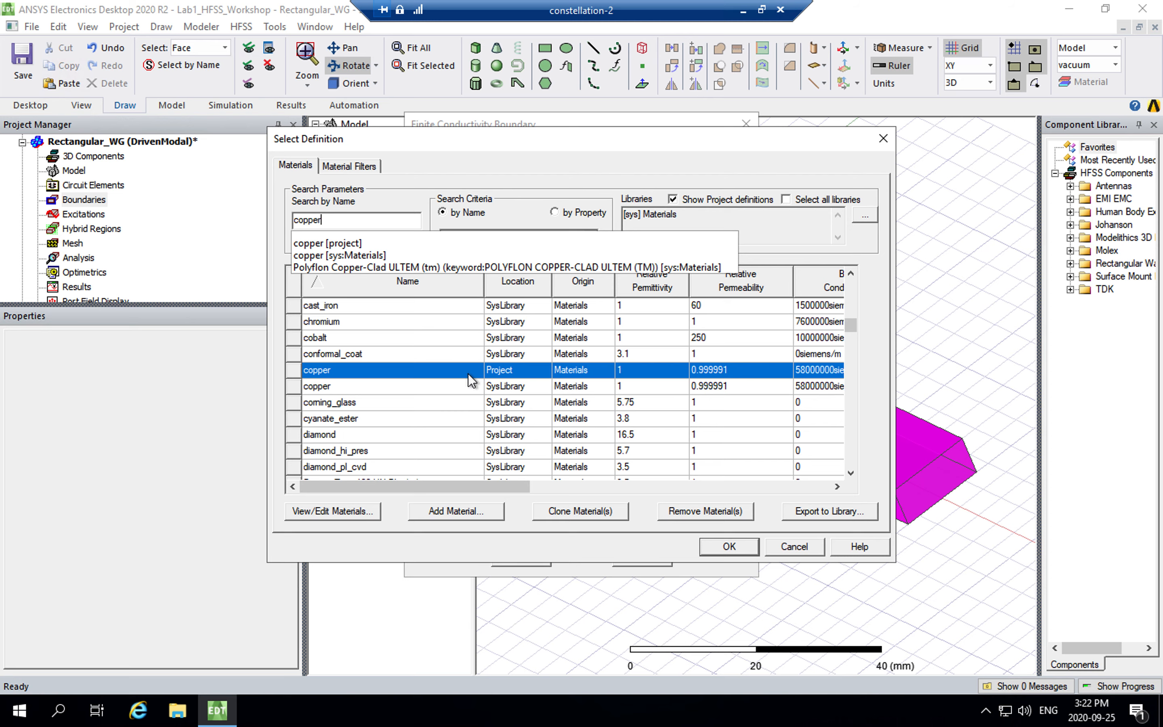
pyautogui.click(389, 370)
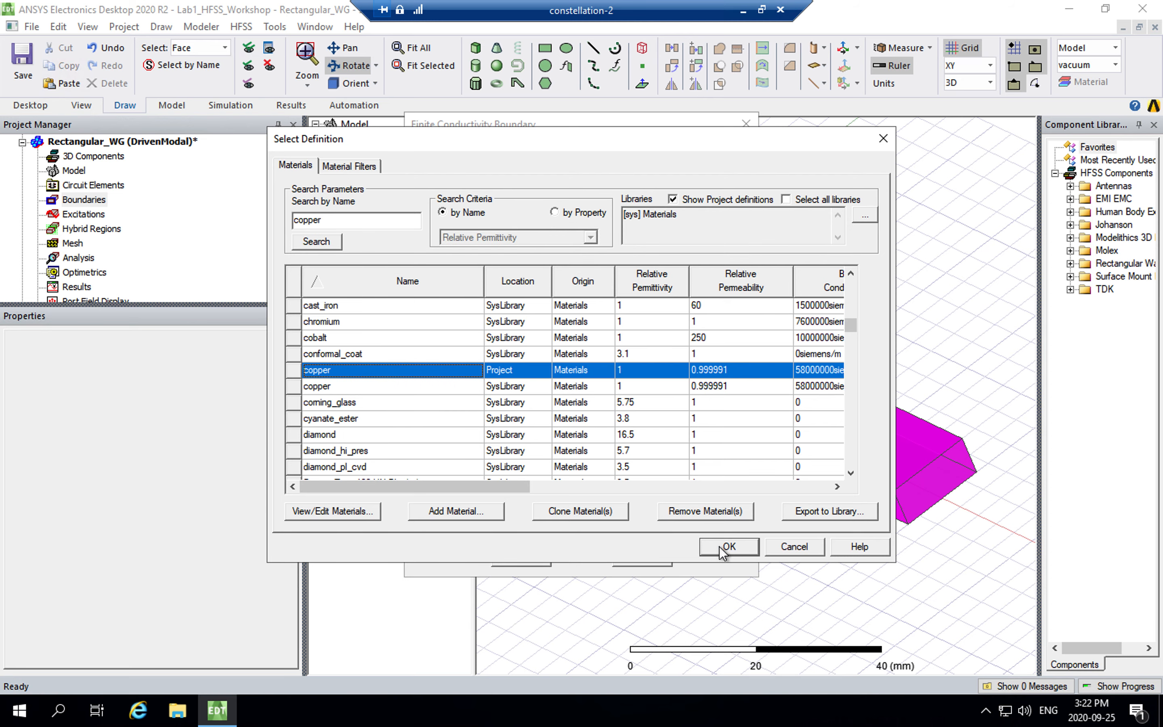
pyautogui.click(726, 547)
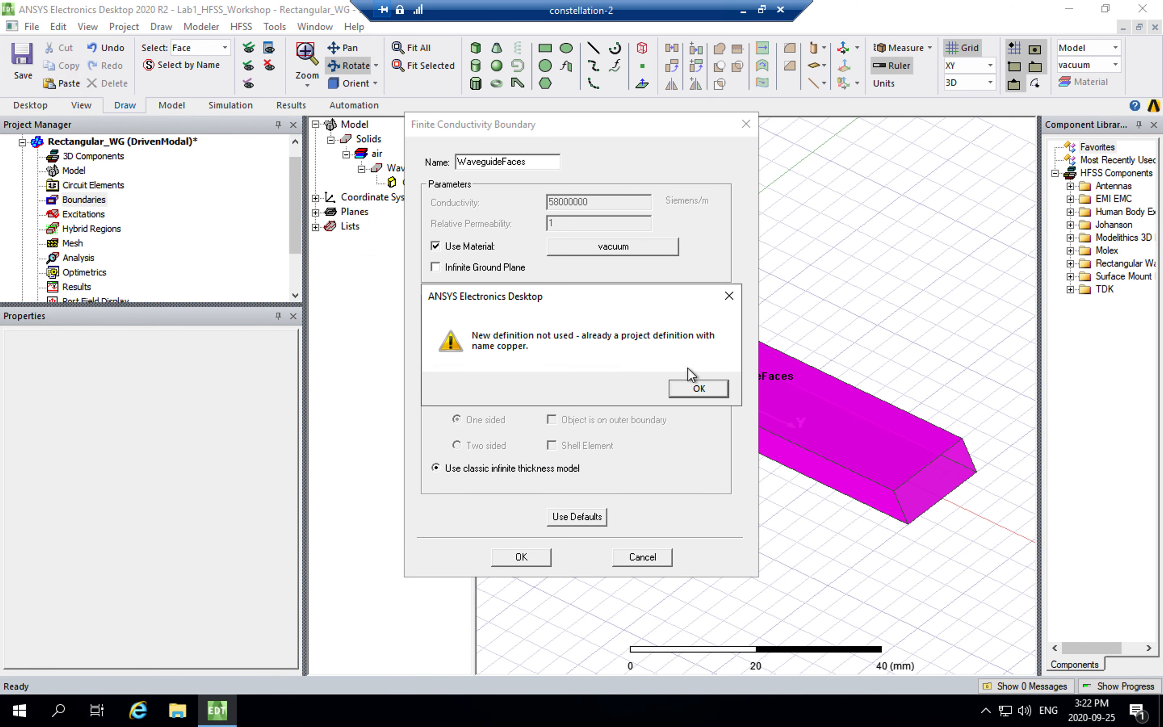
pyautogui.click(700, 389)
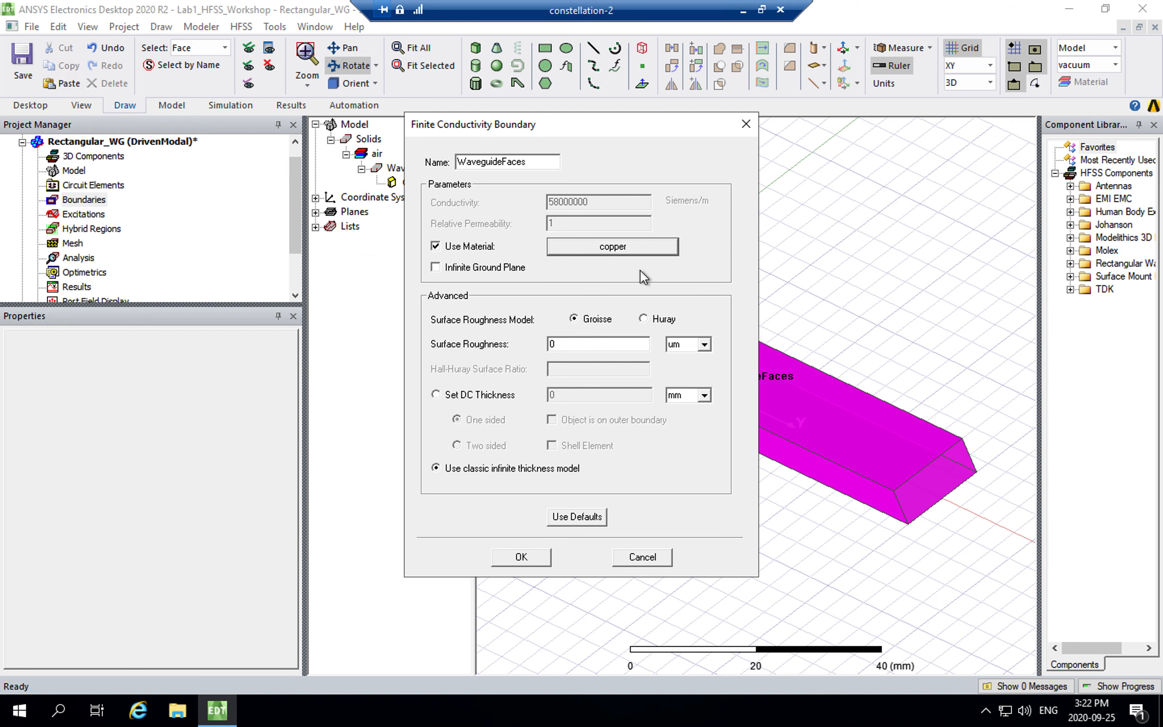
pyautogui.click(525, 556)
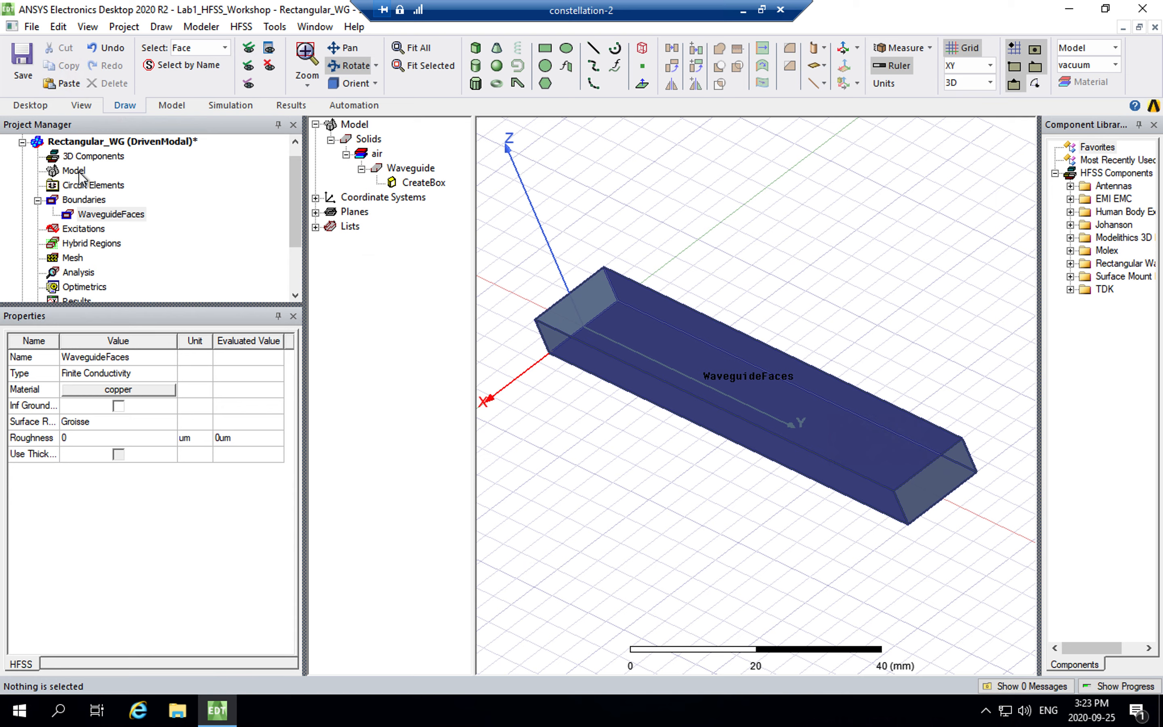
pyautogui.click(94, 142)
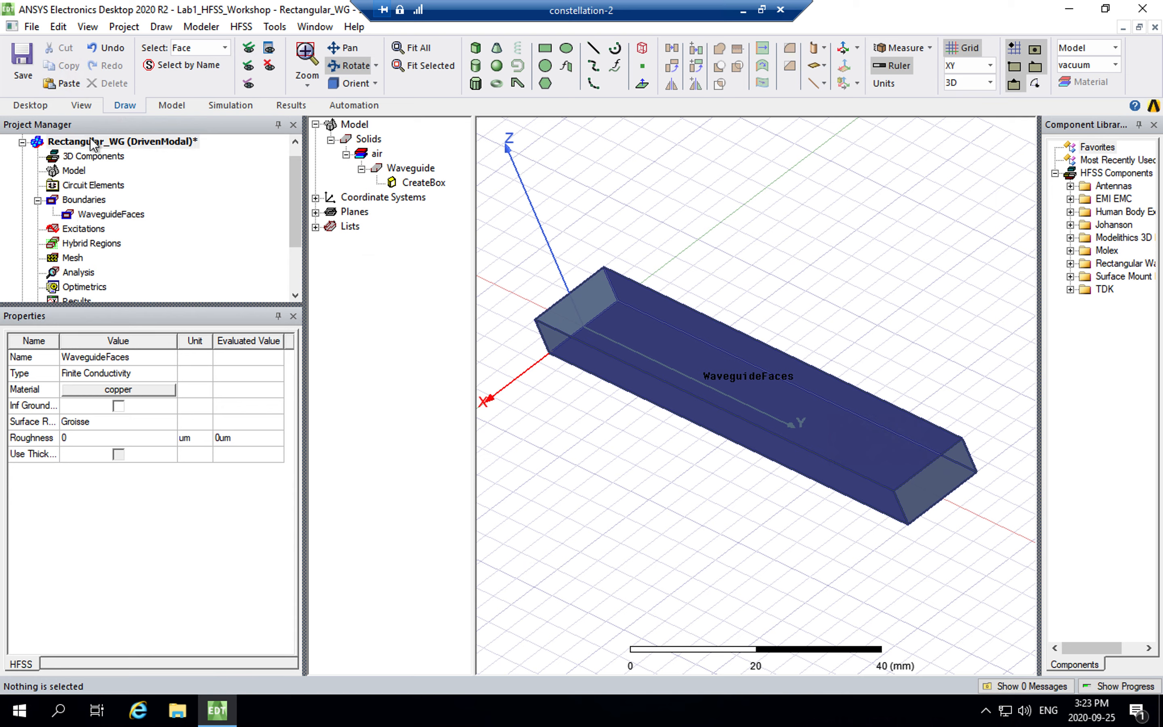
# Review the WaveguideFaces boundary's properties and the waveguide faces it covers, comparing it with the design's variables
pyautogui.click(98, 215)
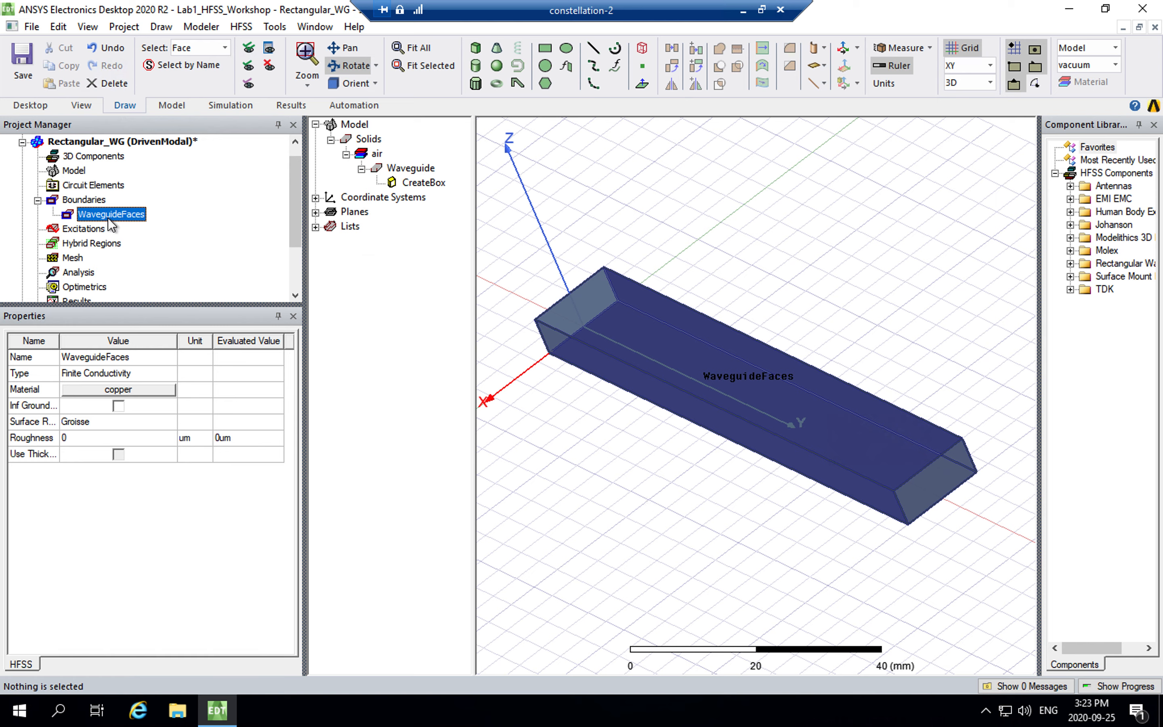
pyautogui.click(88, 200)
pyautogui.click(109, 215)
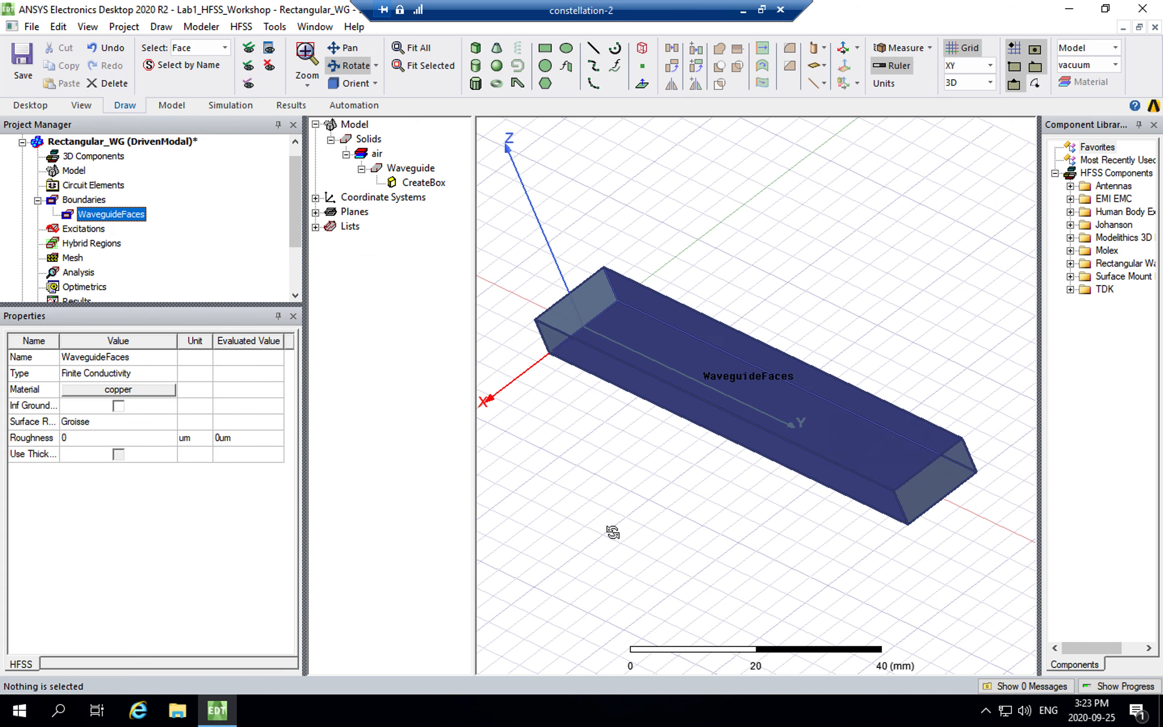
pyautogui.click(67, 143)
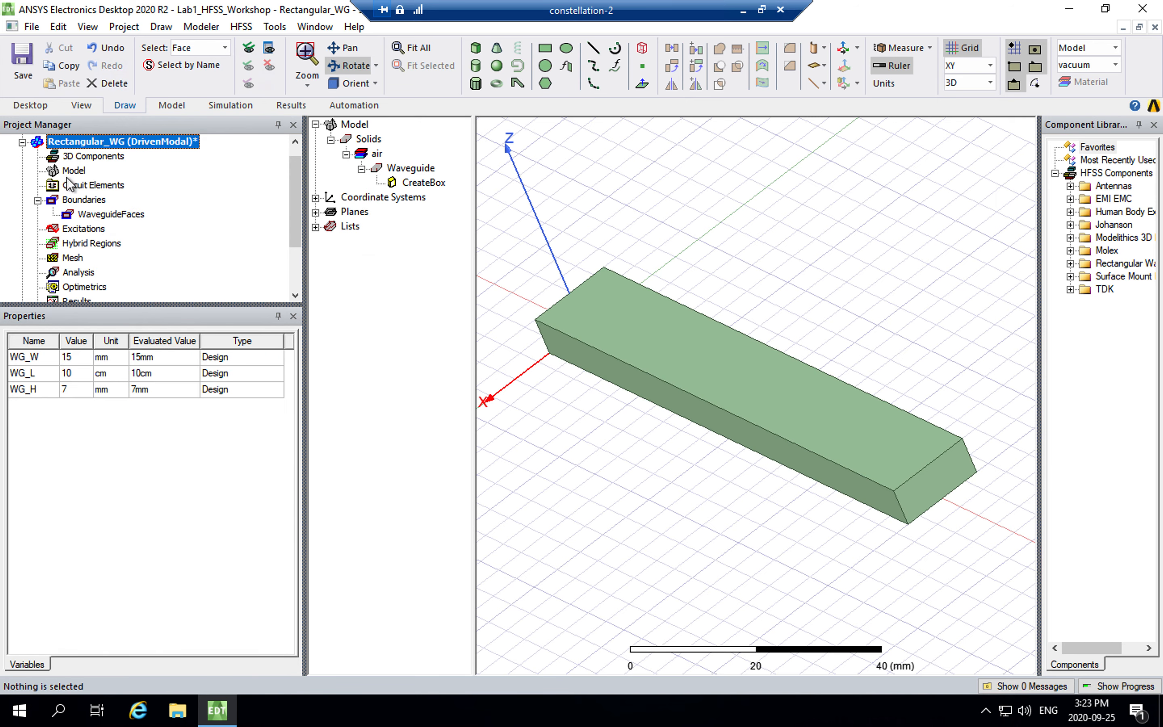
pyautogui.click(96, 216)
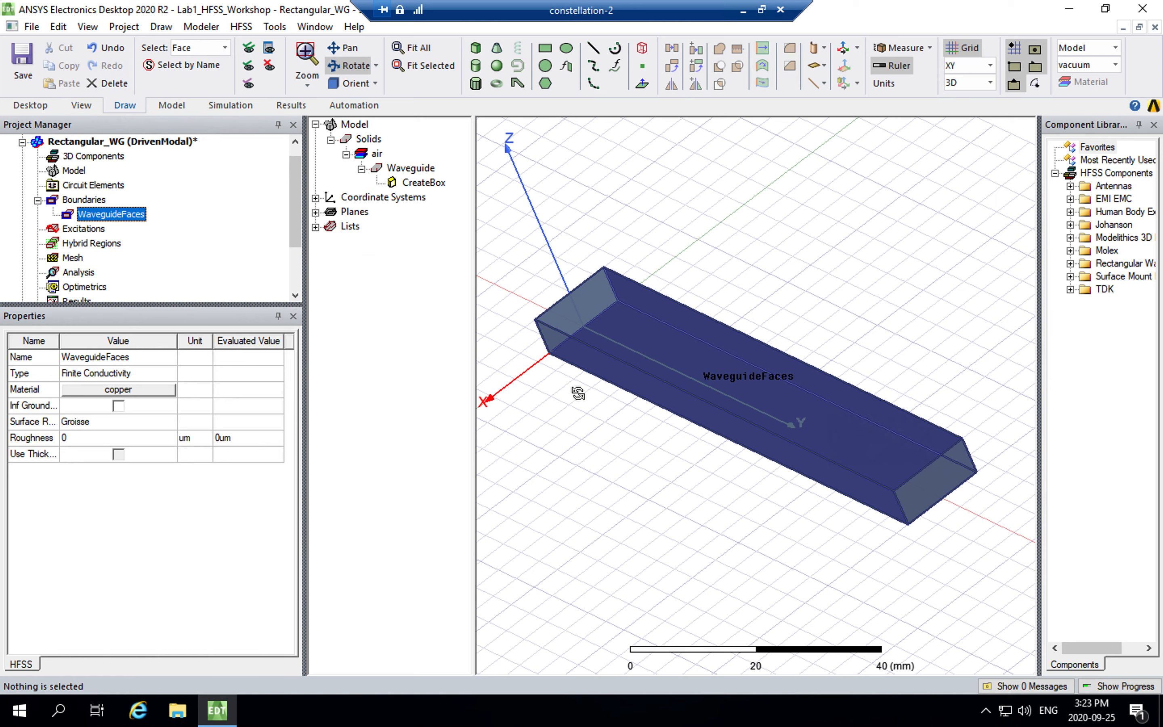
pyautogui.click(571, 494)
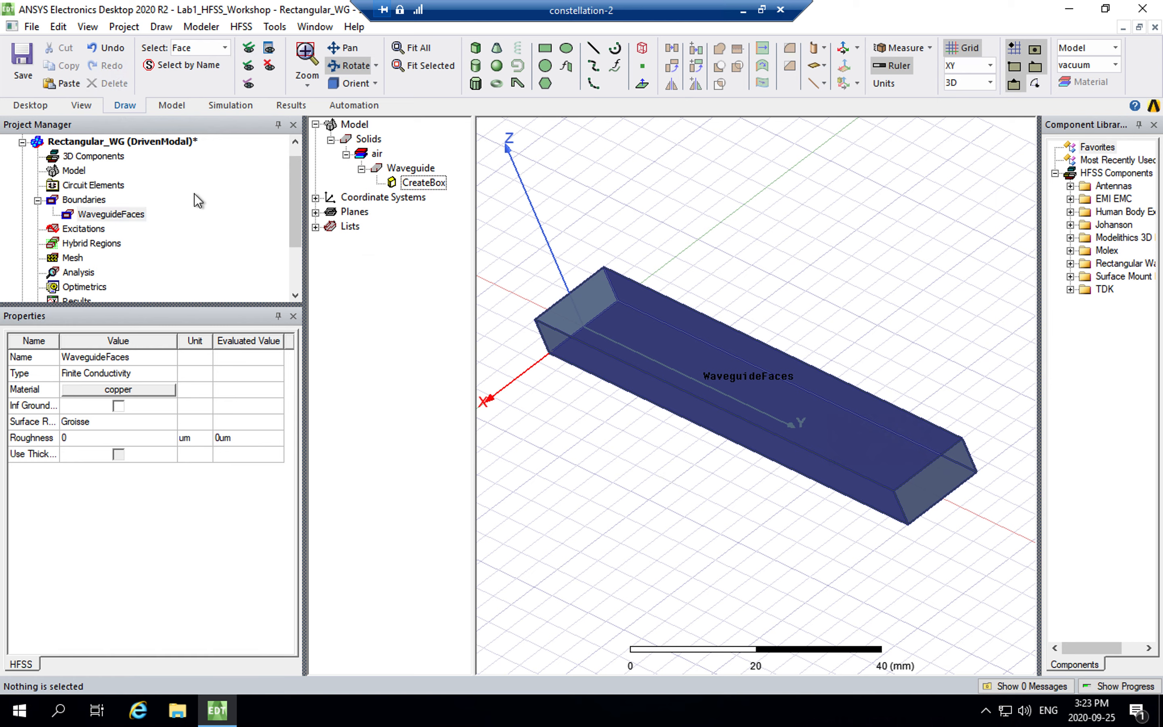
pyautogui.click(81, 200)
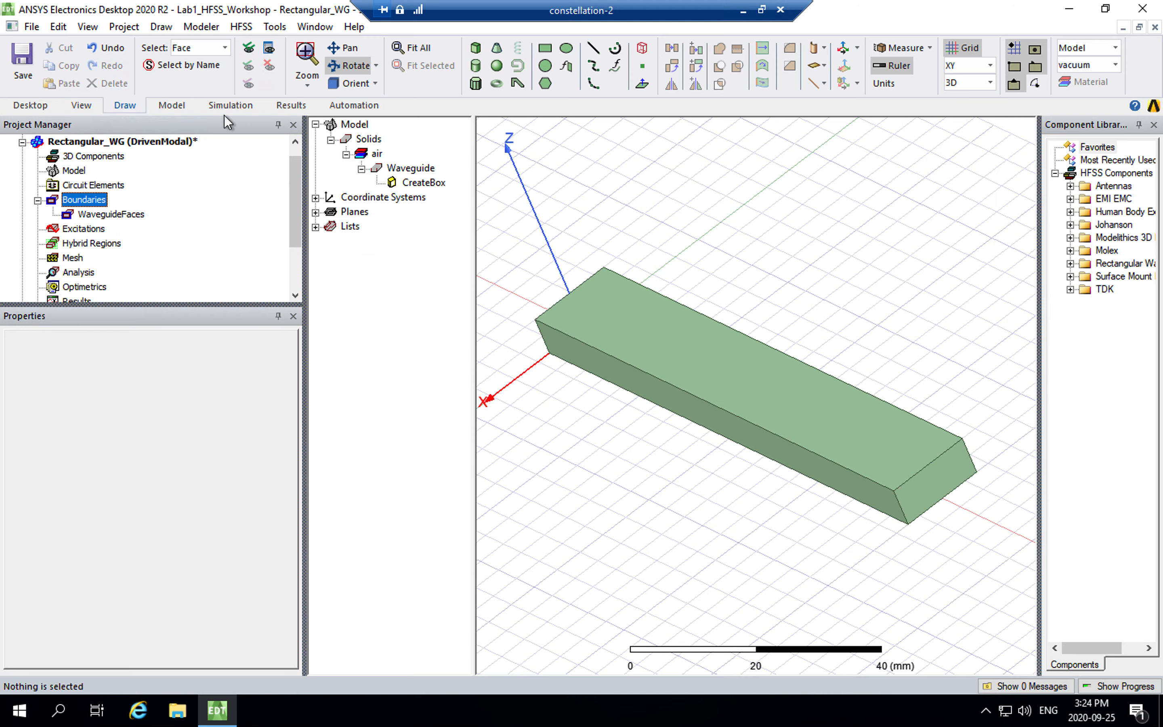
# Show the model in isometric view and set the Waveguide box's colour to blue (red 0, green 128, blue 192)
pyautogui.click(374, 84)
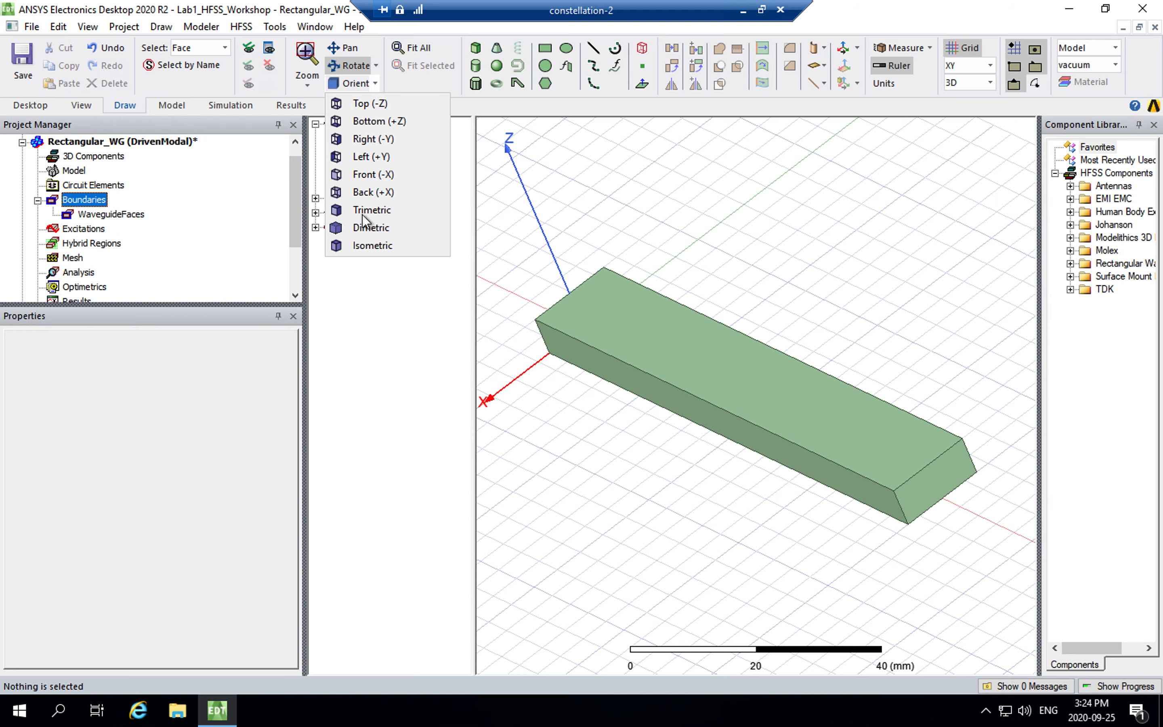
pyautogui.click(373, 247)
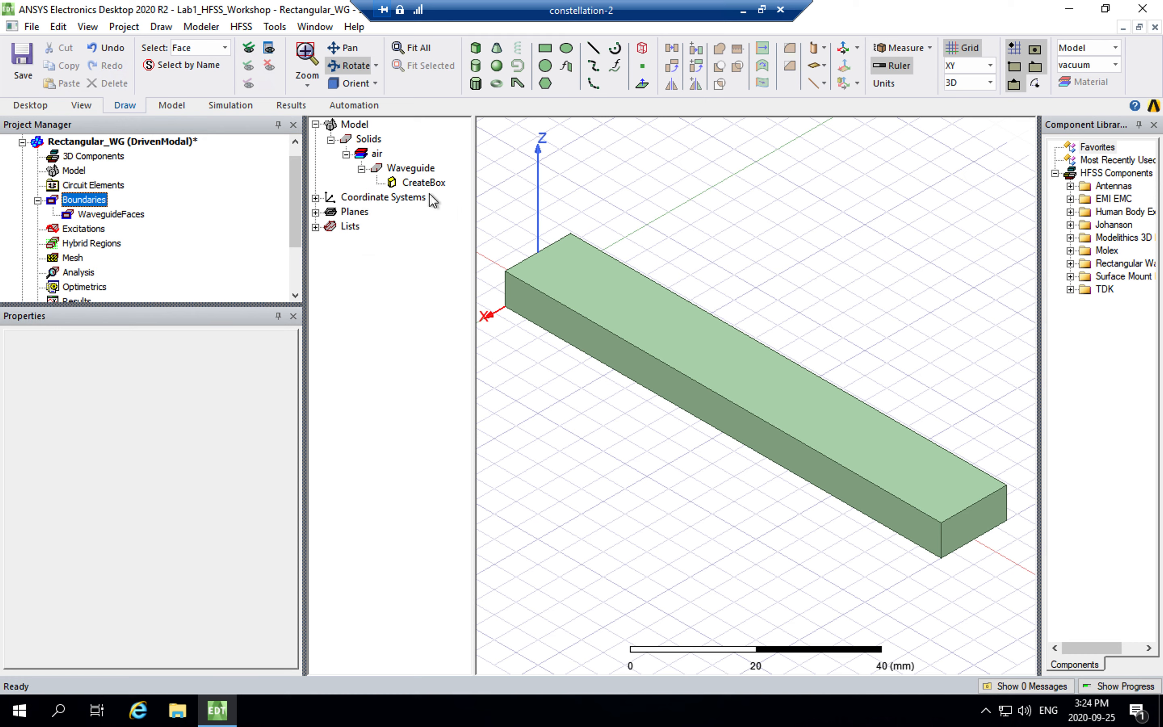
pyautogui.click(414, 169)
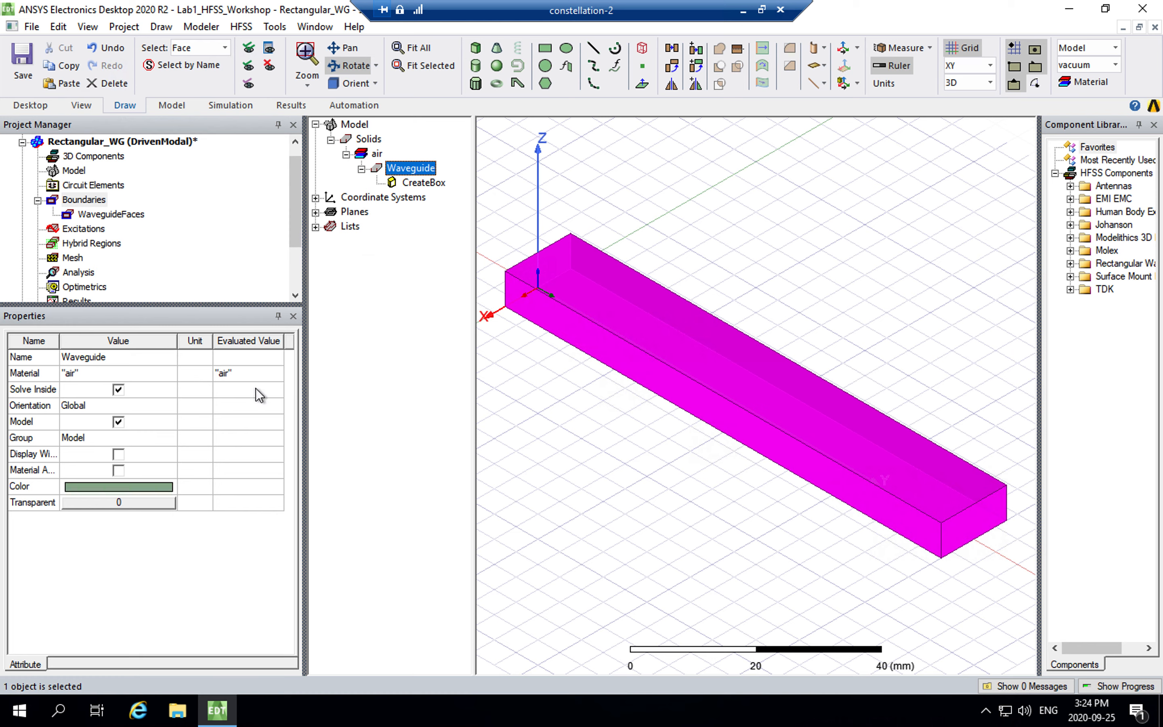
pyautogui.click(146, 487)
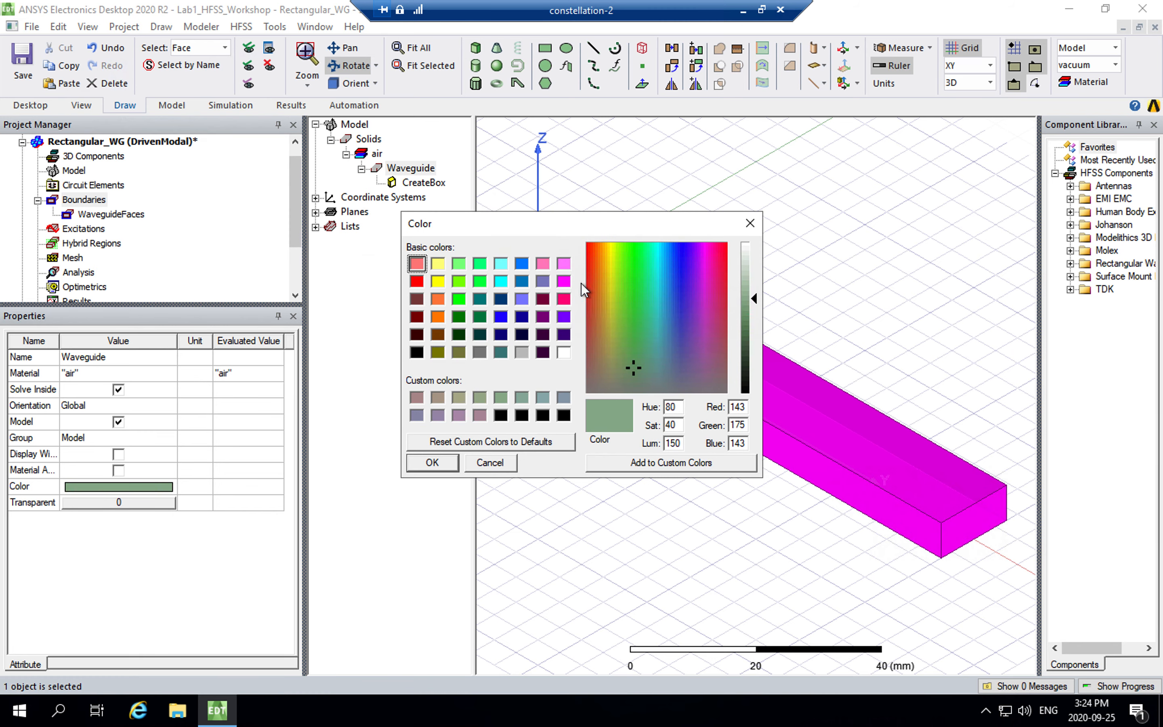
pyautogui.click(523, 280)
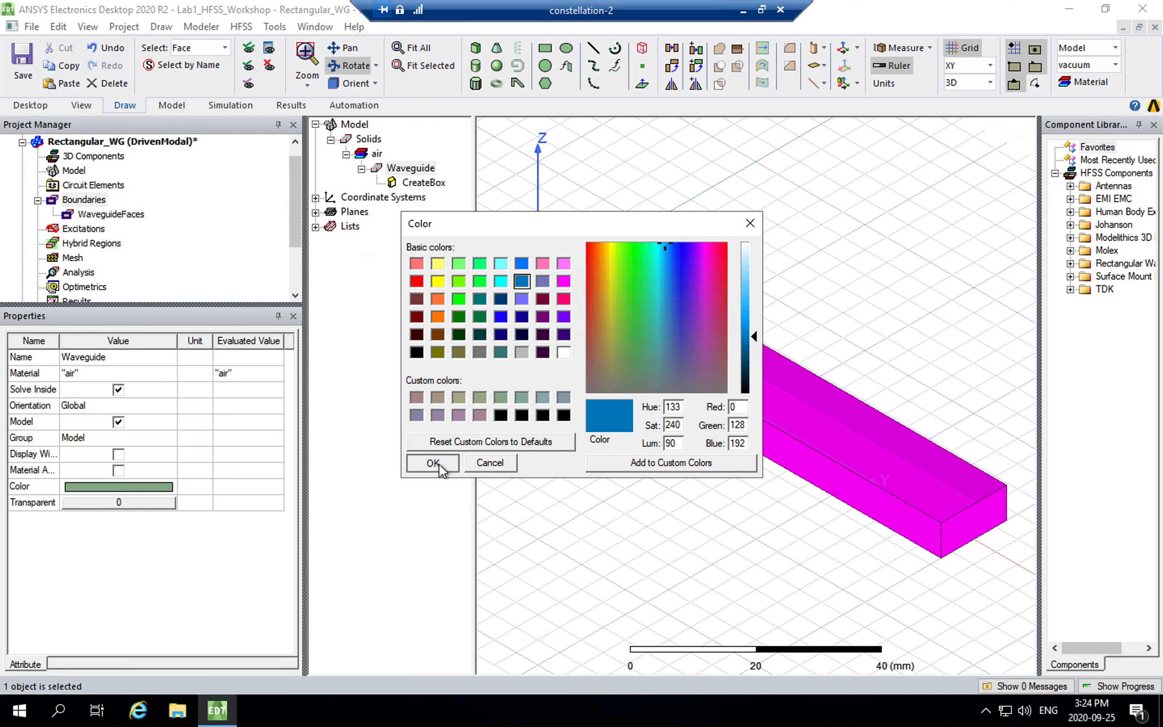
pyautogui.click(435, 462)
pyautogui.click(409, 456)
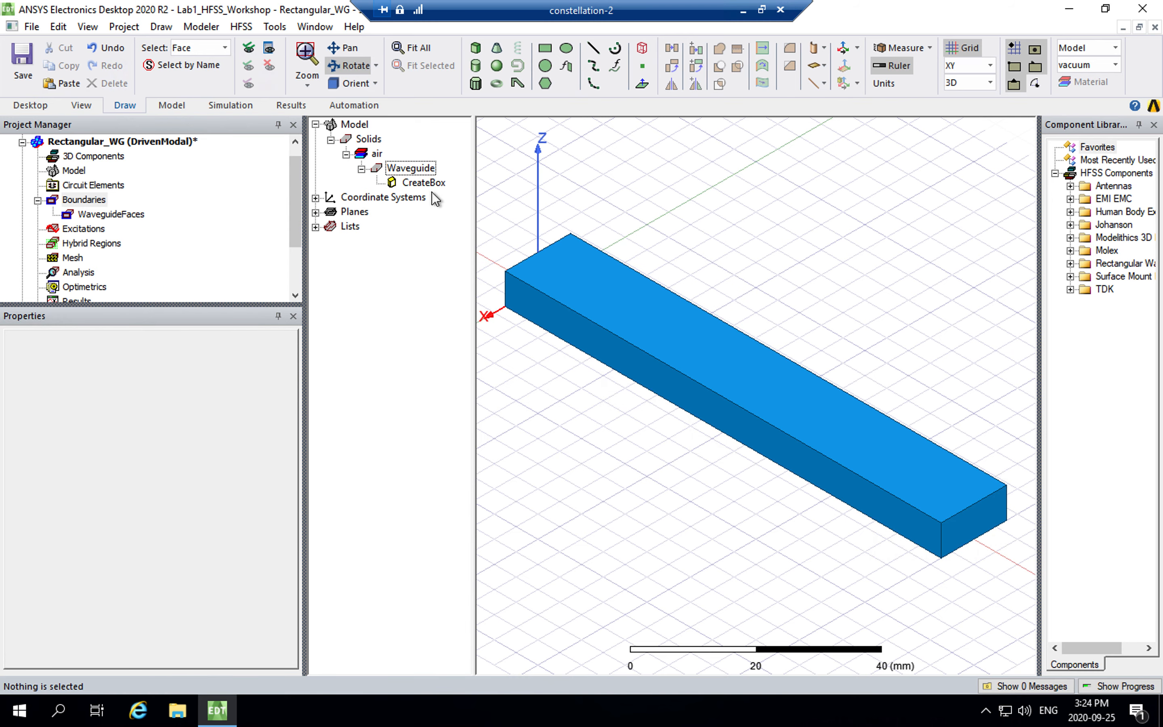
# Set the Waveguide box's transparency to 0.81
pyautogui.click(422, 171)
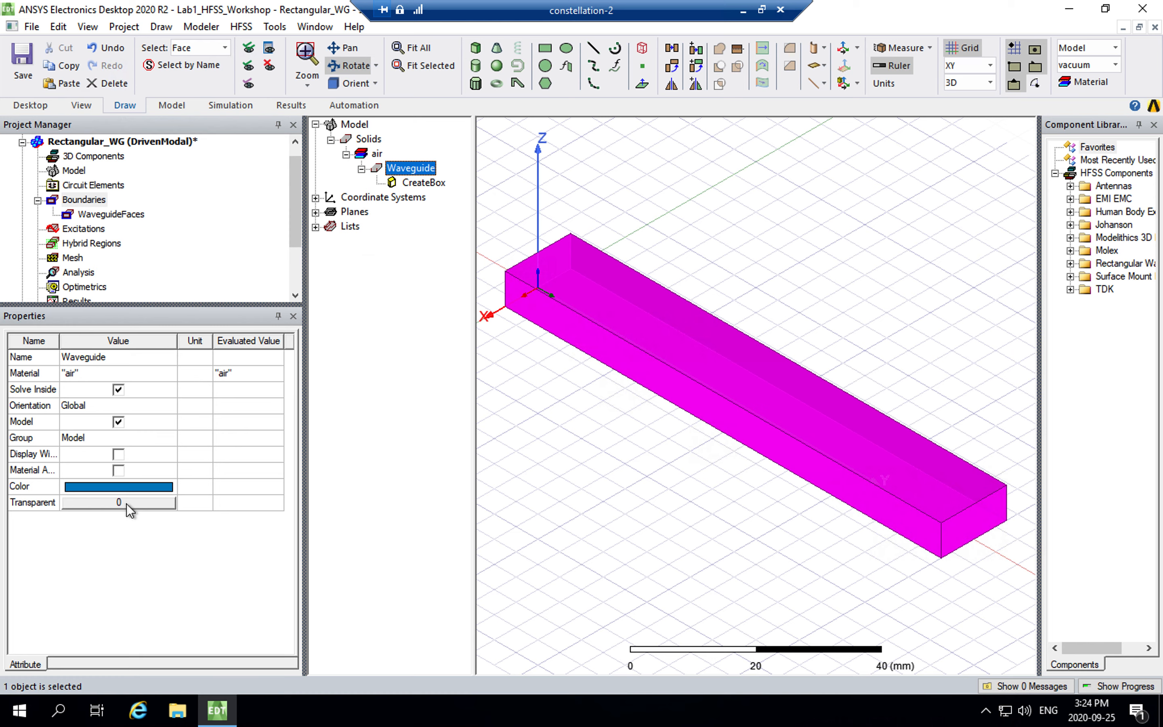
pyautogui.click(126, 503)
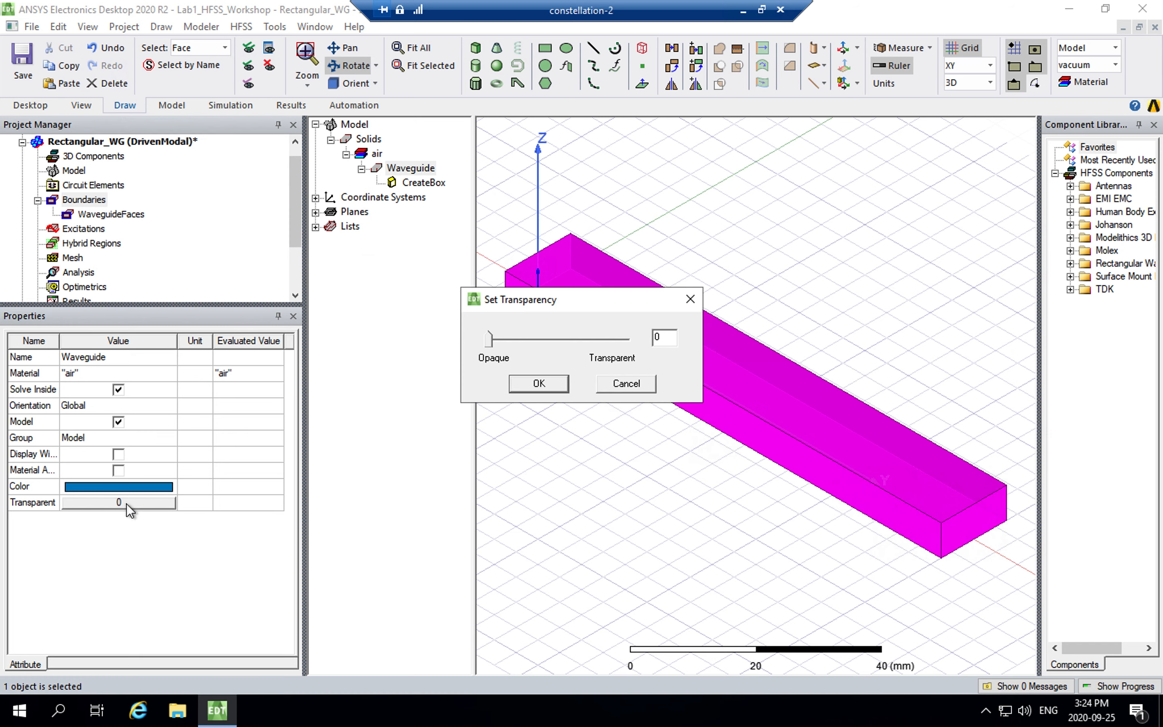
pyautogui.moveTo(490, 339); pyautogui.dragTo(601, 342)
pyautogui.click(538, 384)
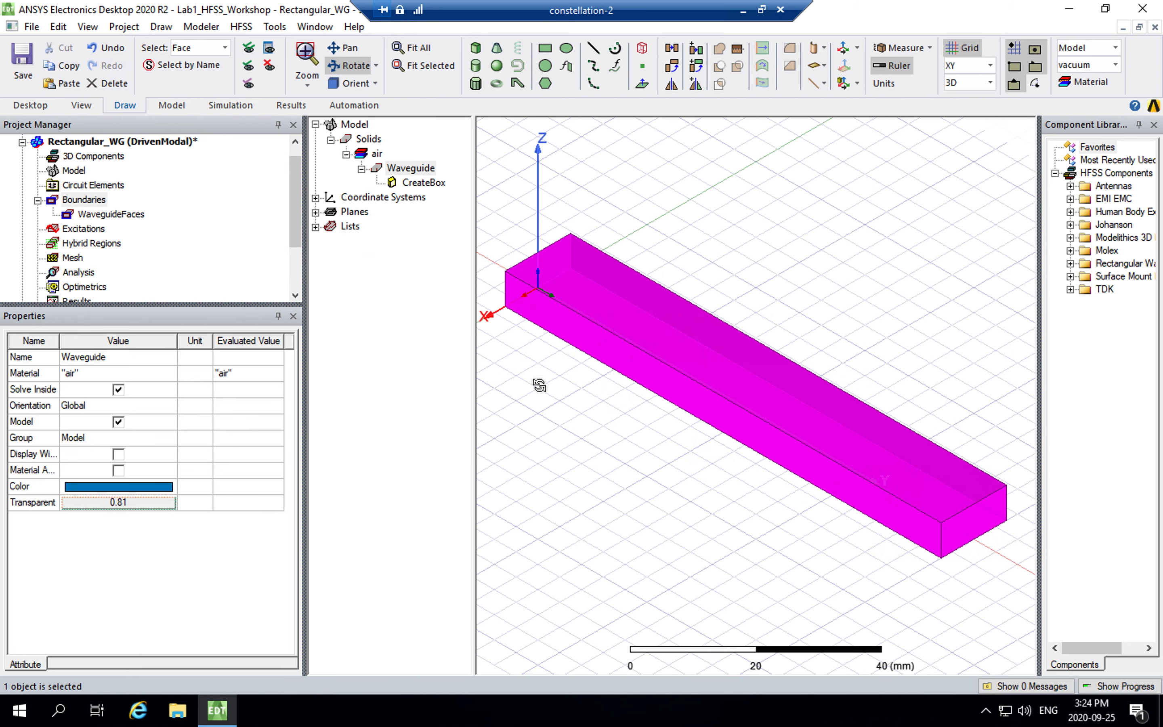
pyautogui.click(416, 374)
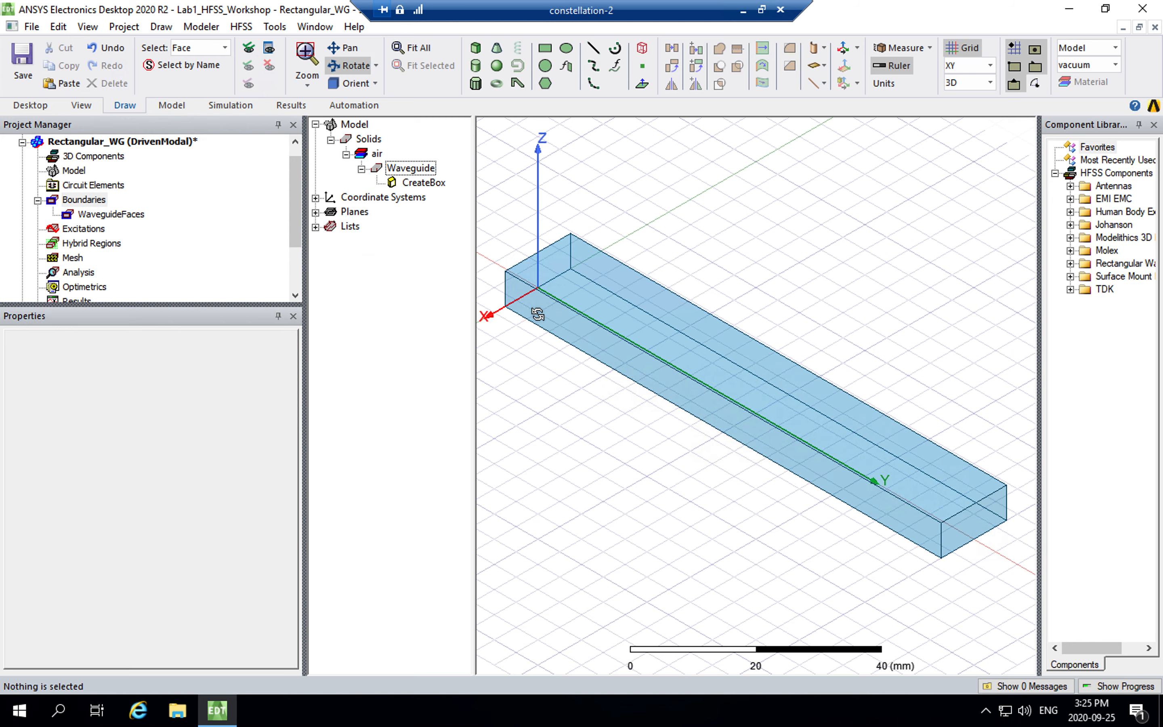
# Select the waveguide's open end face at the origin and start a wave port excitation on it
pyautogui.click(342, 65)
pyautogui.moveTo(533, 285); pyautogui.dragTo(610, 402)
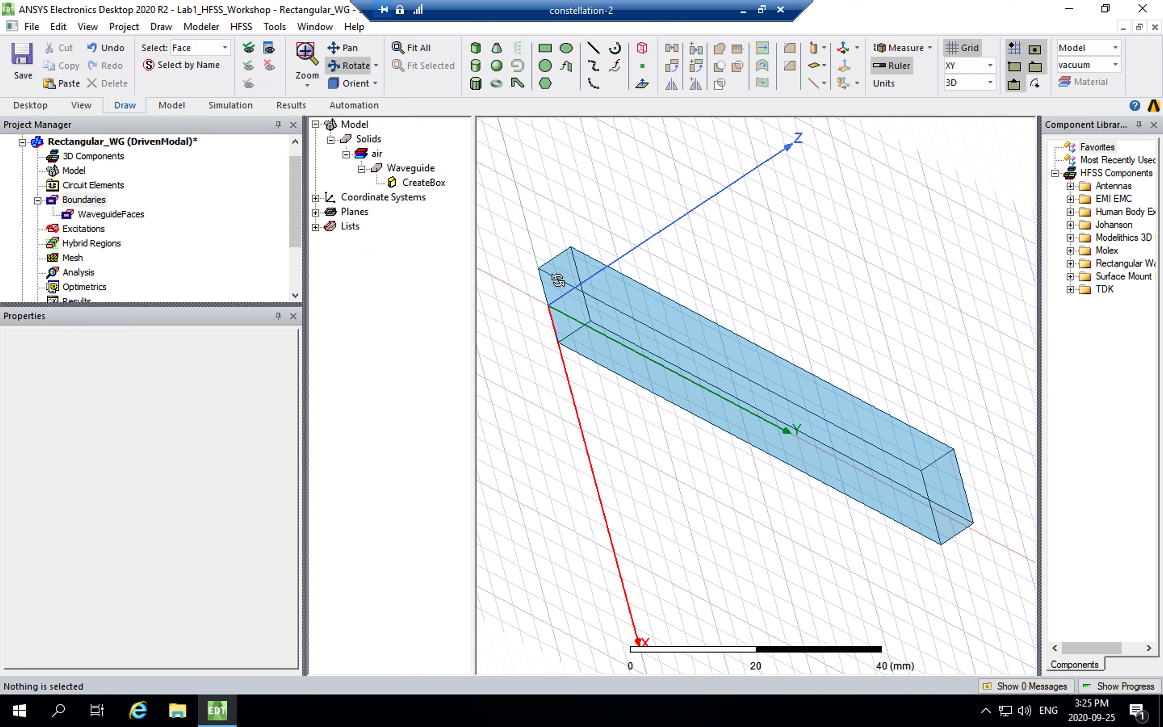
pyautogui.press('Escape')
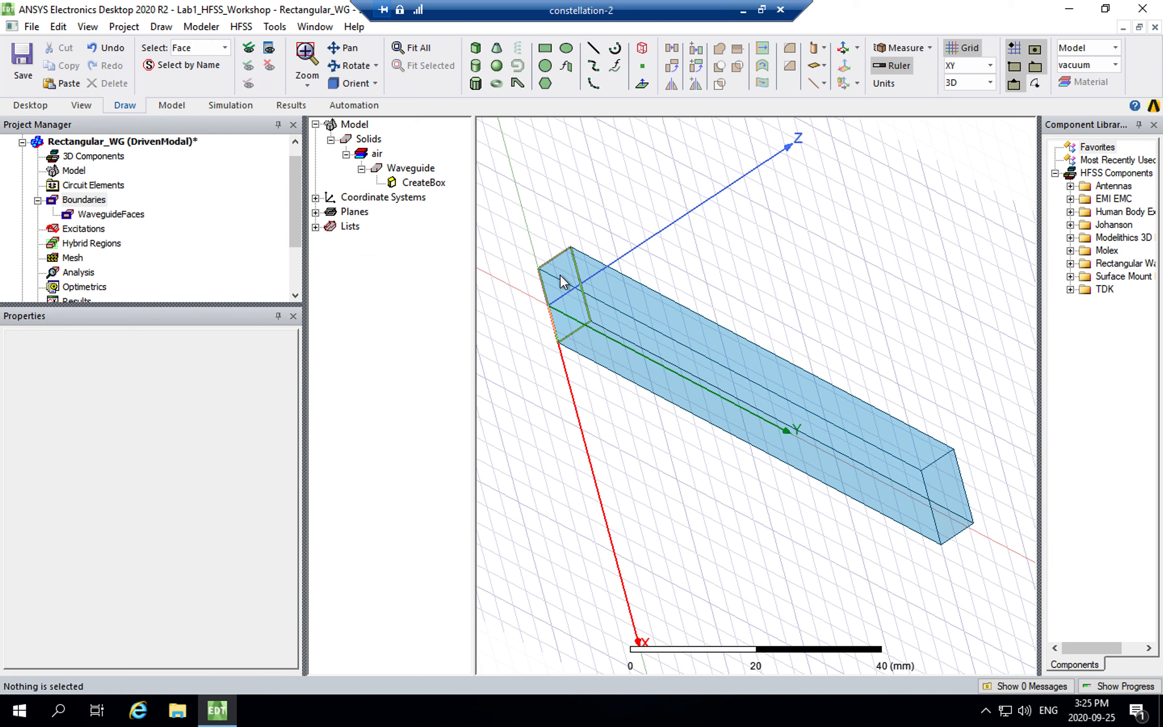
pyautogui.click(560, 274)
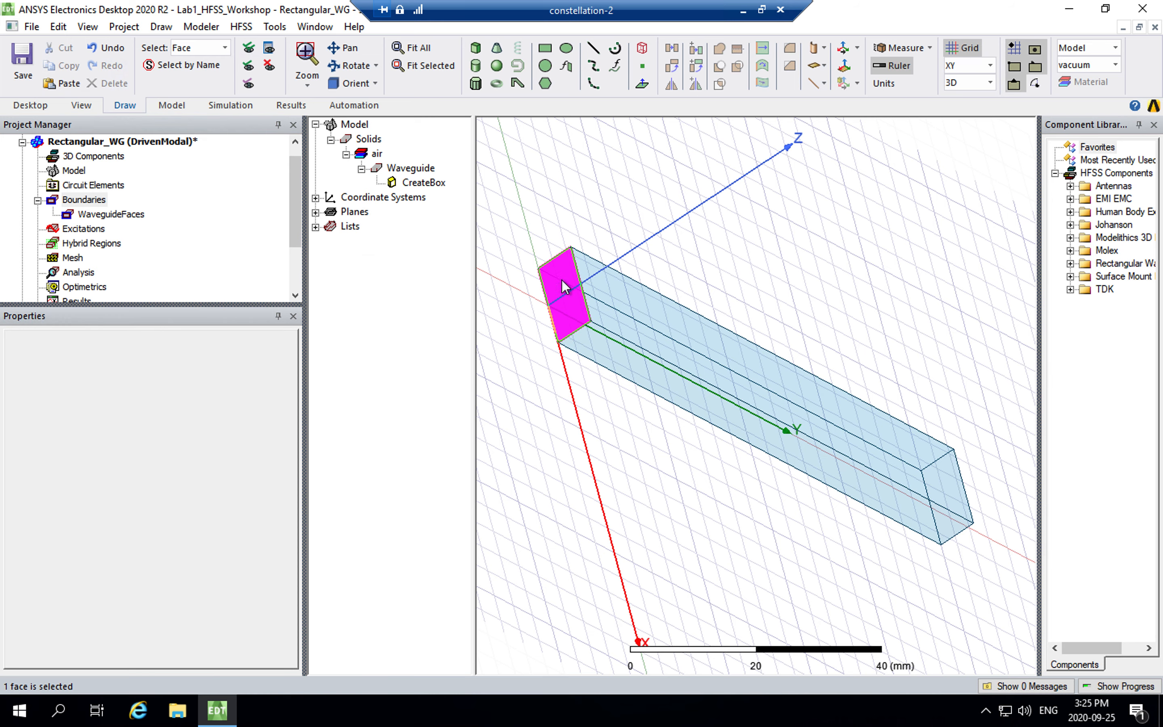
pyautogui.rightClick(560, 270)
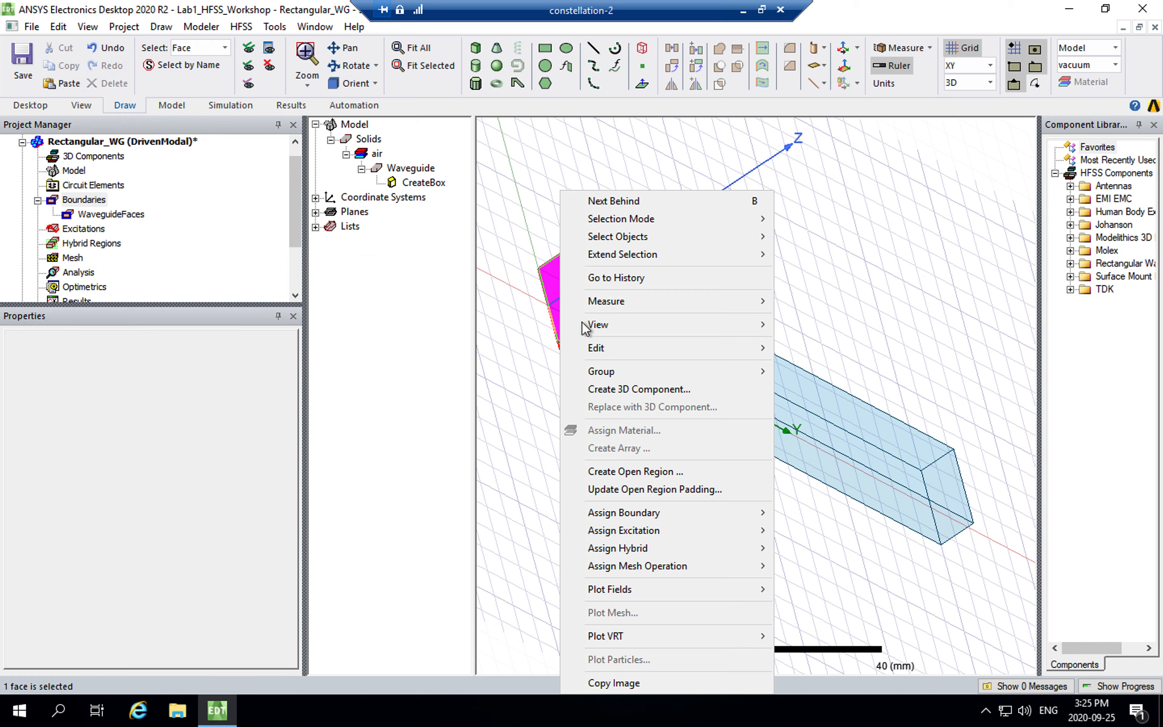
pyautogui.moveTo(653, 528)
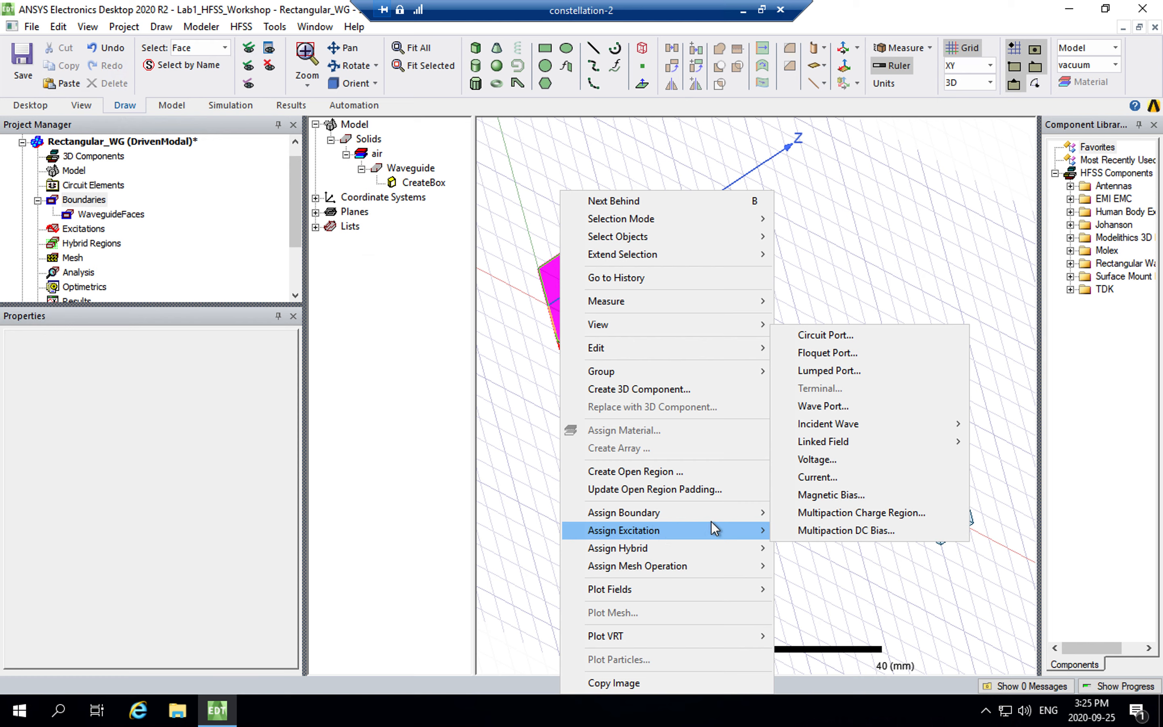
pyautogui.click(858, 406)
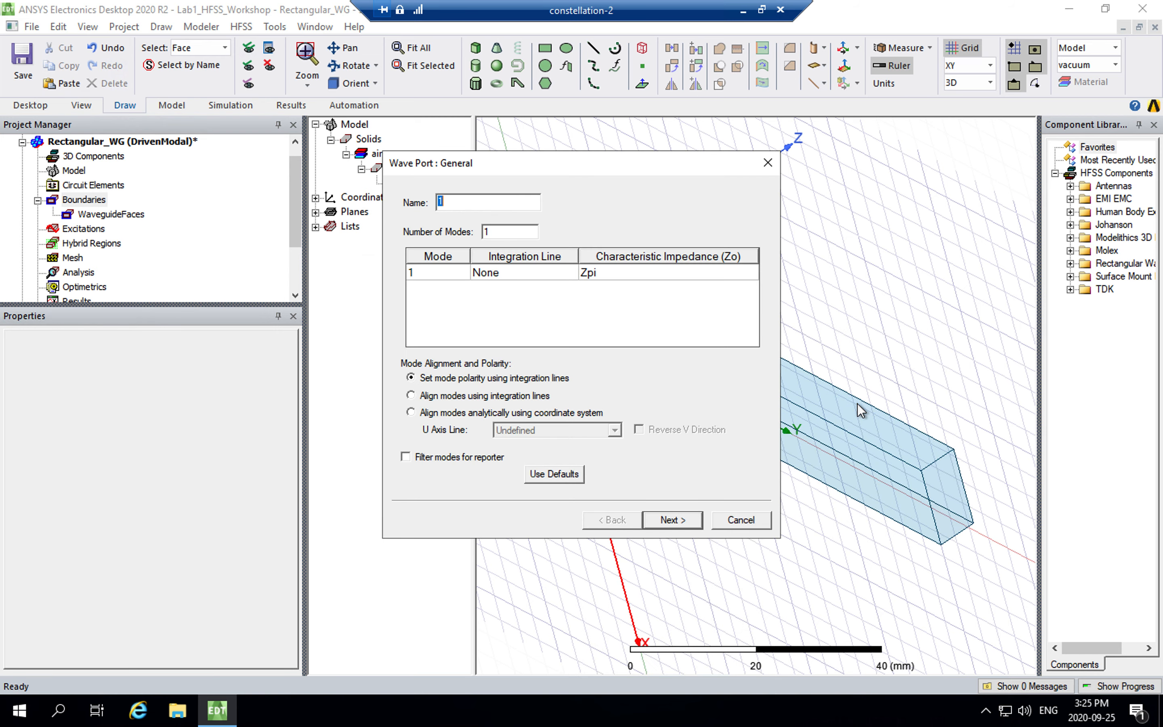
# Name the wave port 1, keep one mode without an integration line, and continue to its post-processing settings
pyautogui.moveTo(702, 161); pyautogui.dragTo(450, 128)
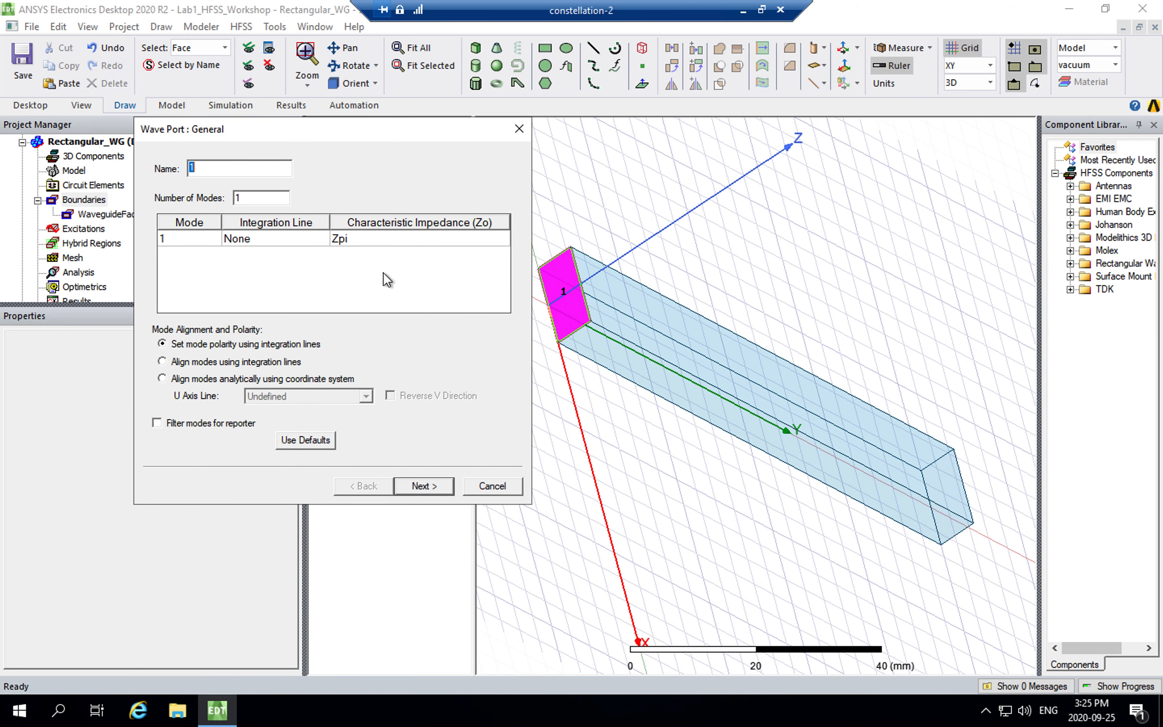
pyautogui.click(212, 167)
pyautogui.press('BackSpace')
pyautogui.write('1')
pyautogui.click(264, 198)
pyautogui.click(445, 486)
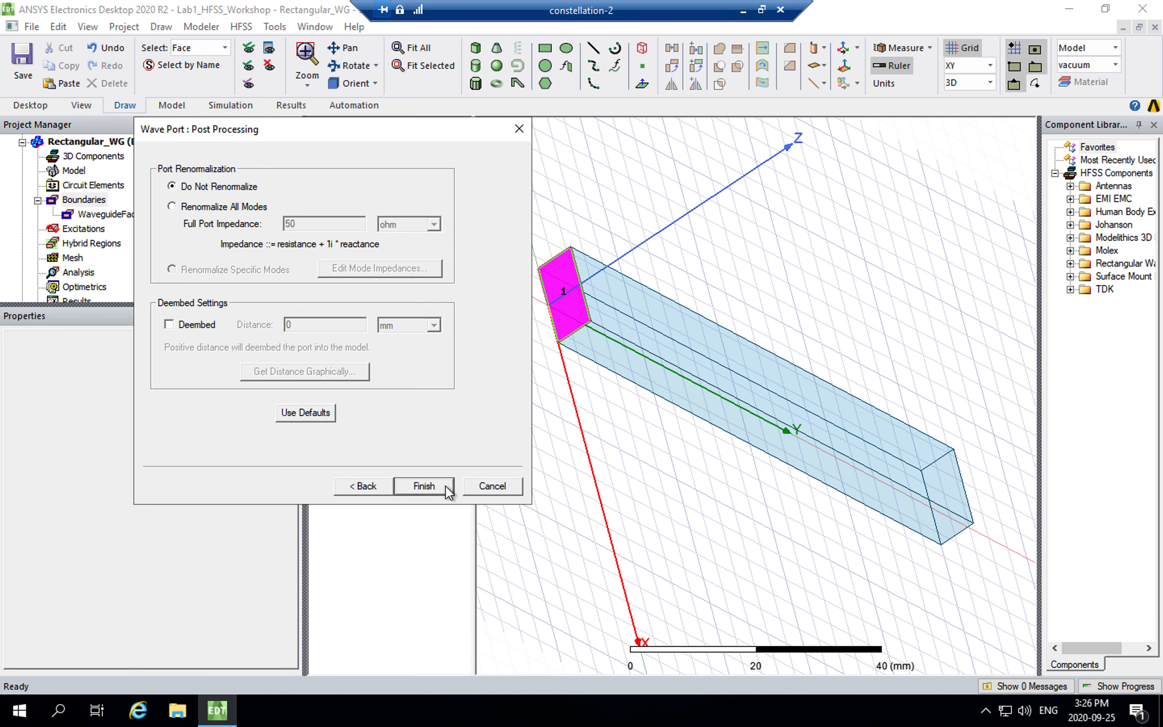
# Create wave port 1 with Do Not Renormalize and no deembedding, and inspect it under the design's excitations
pyautogui.moveTo(271, 136); pyautogui.dragTo(315, 141)
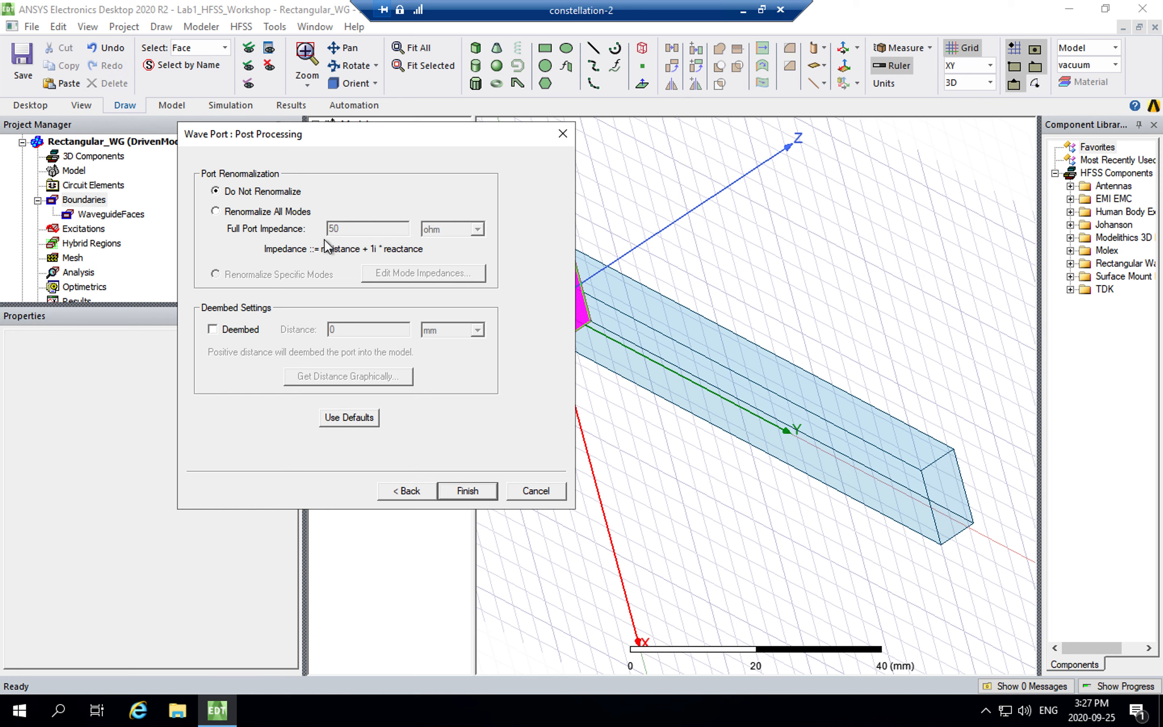
pyautogui.click(250, 212)
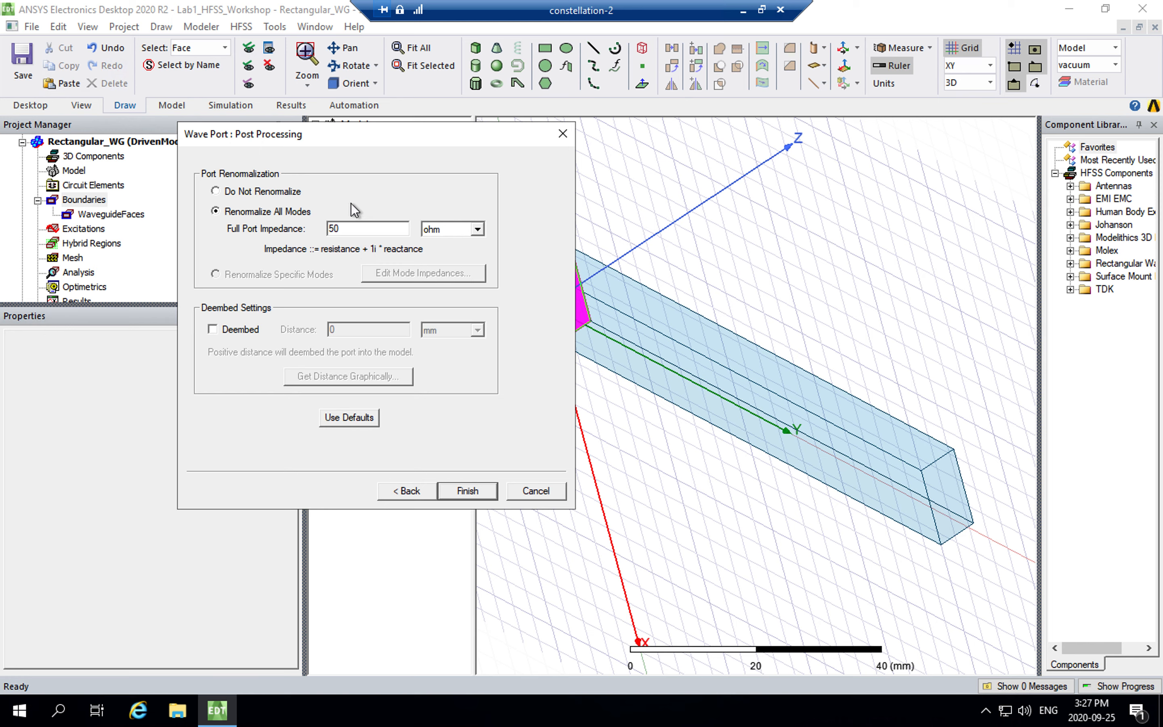
pyautogui.click(284, 192)
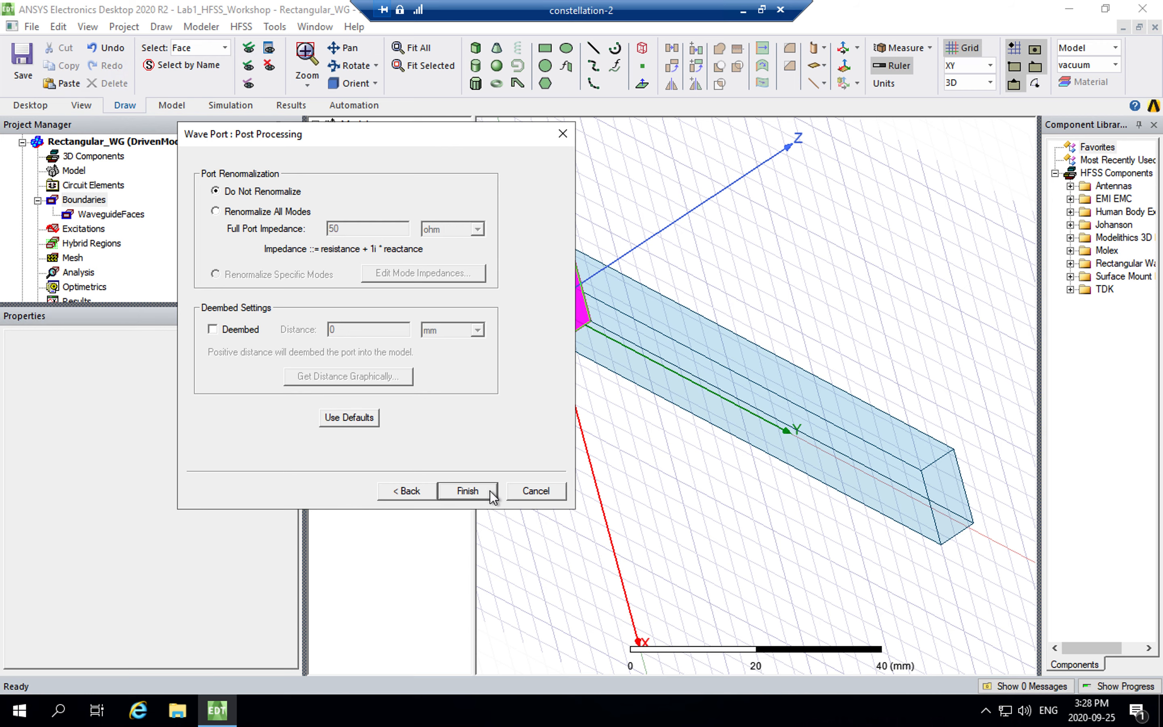
pyautogui.click(467, 491)
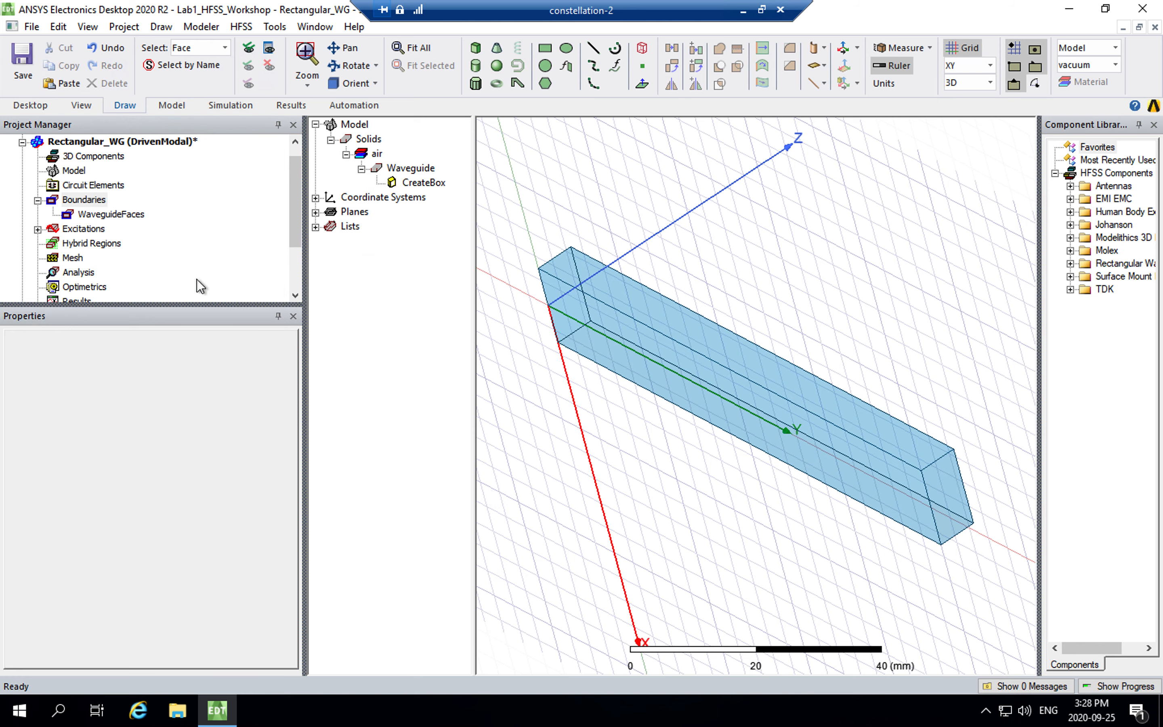
pyautogui.click(37, 230)
pyautogui.click(80, 243)
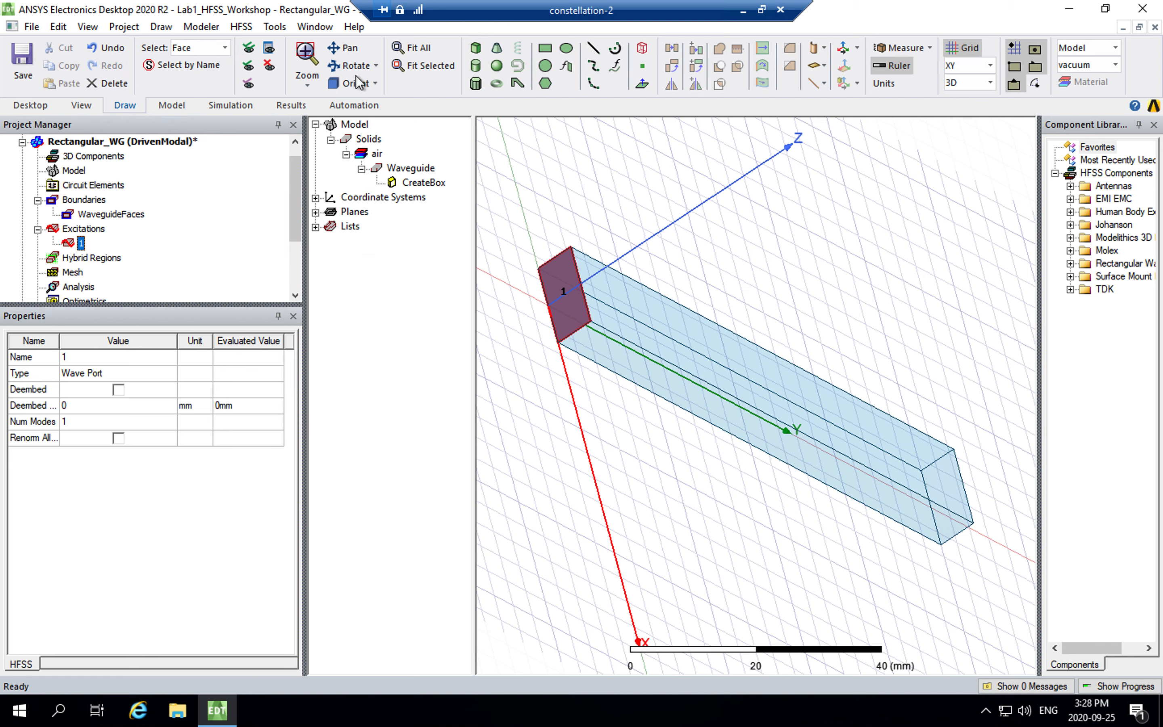
# Select the waveguide's open end face at the far end of the Y axis and start a wave port excitation on it
pyautogui.click(374, 83)
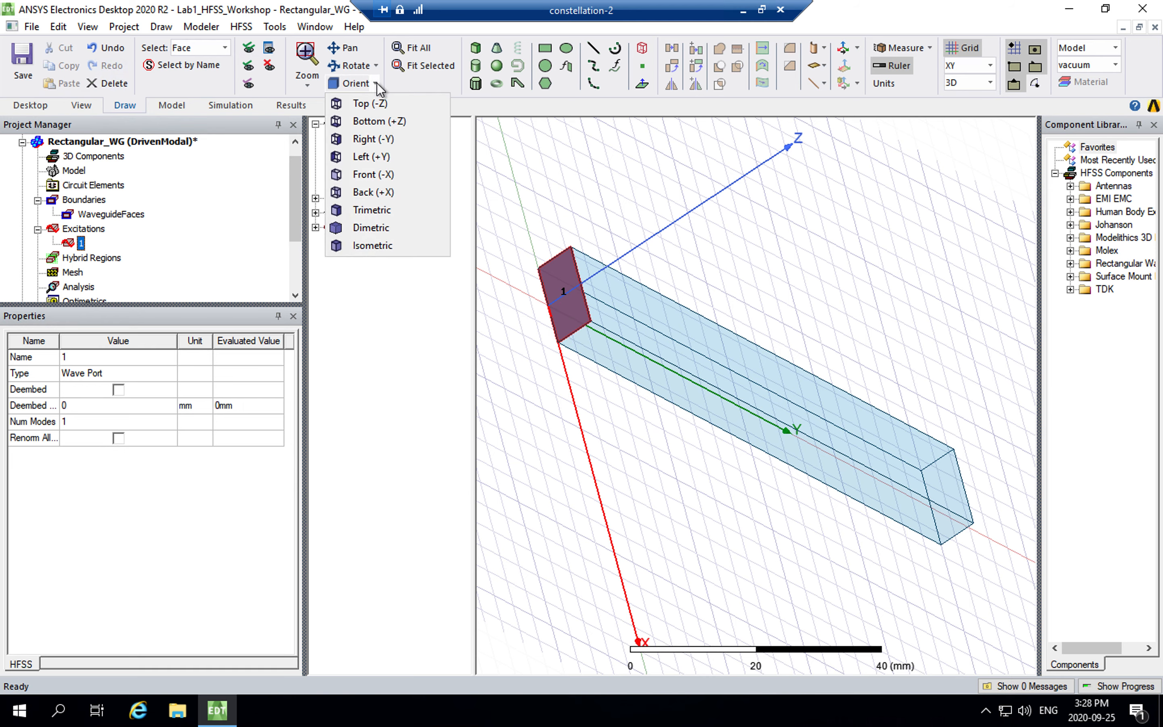
pyautogui.click(394, 248)
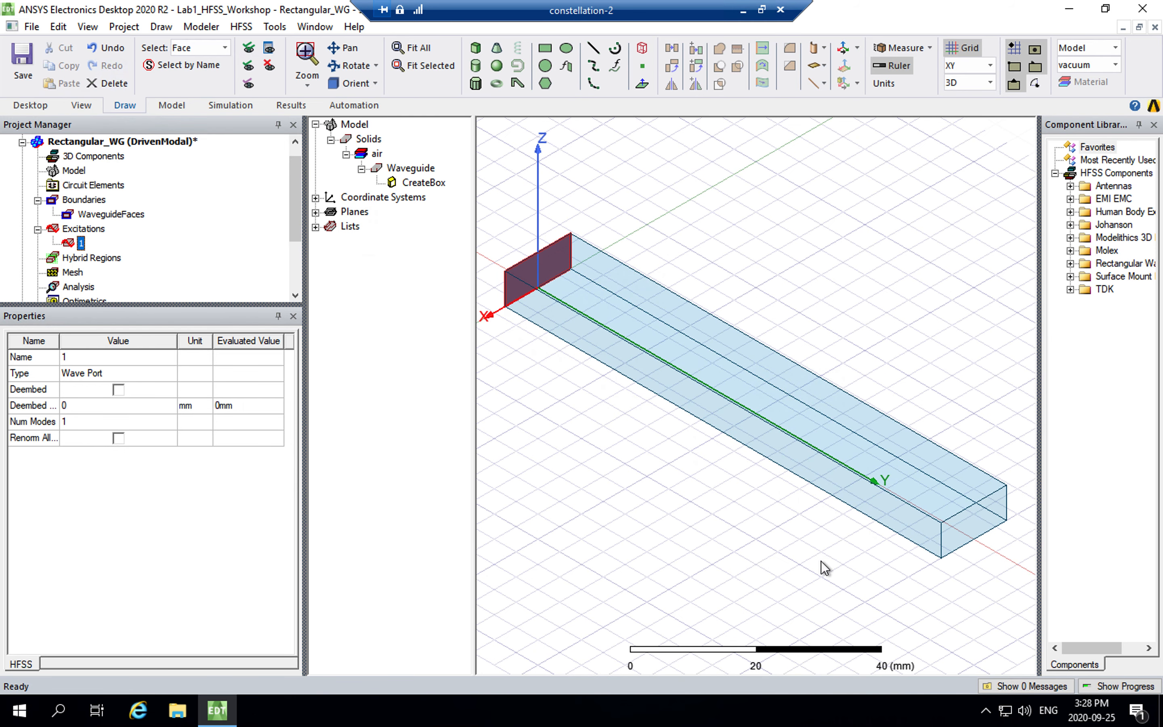
pyautogui.click(925, 556)
pyautogui.click(978, 520)
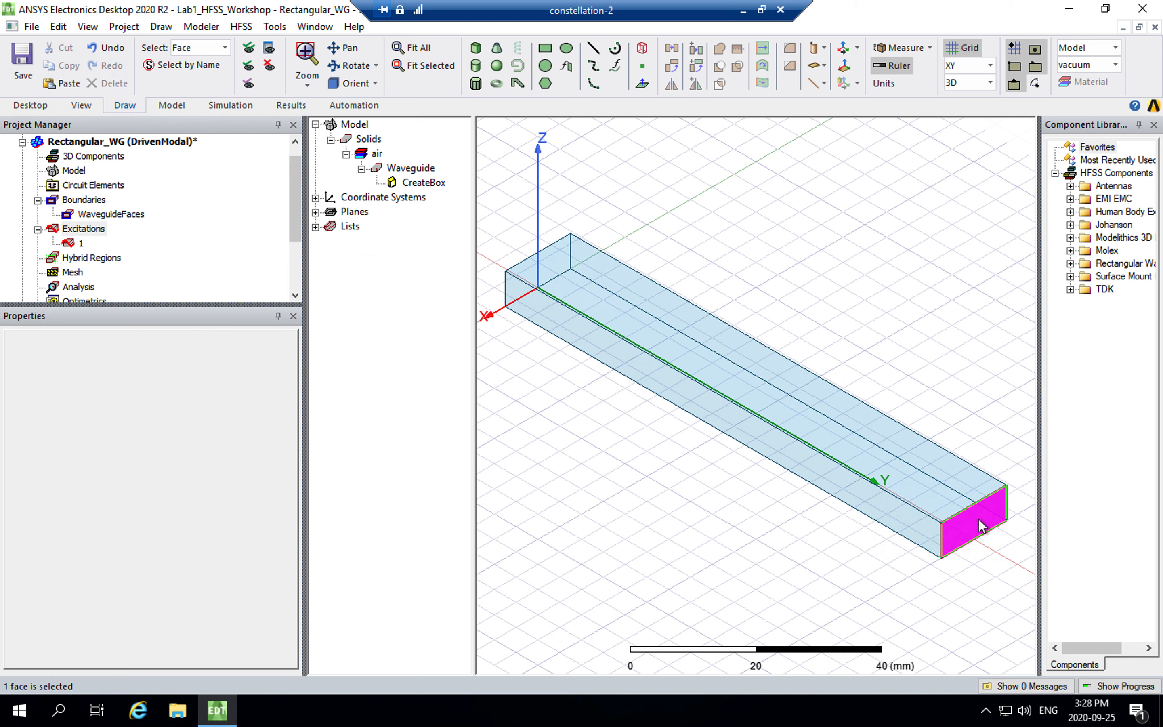
pyautogui.rightClick(979, 519)
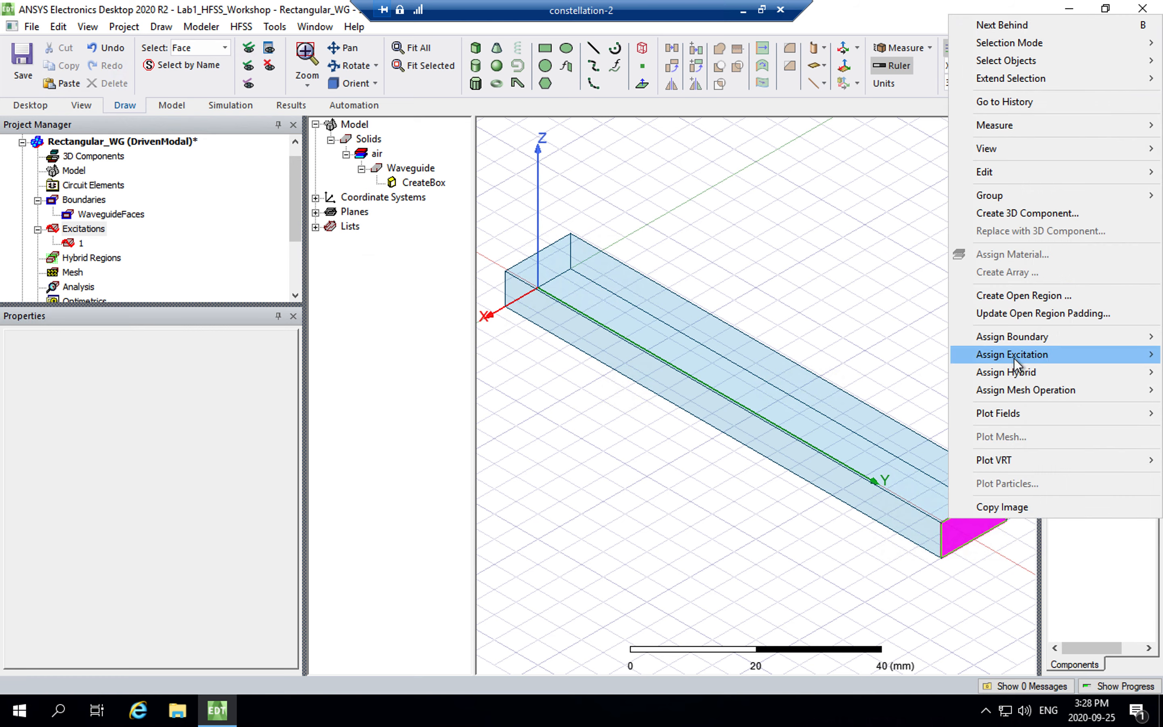
pyautogui.moveTo(1014, 358)
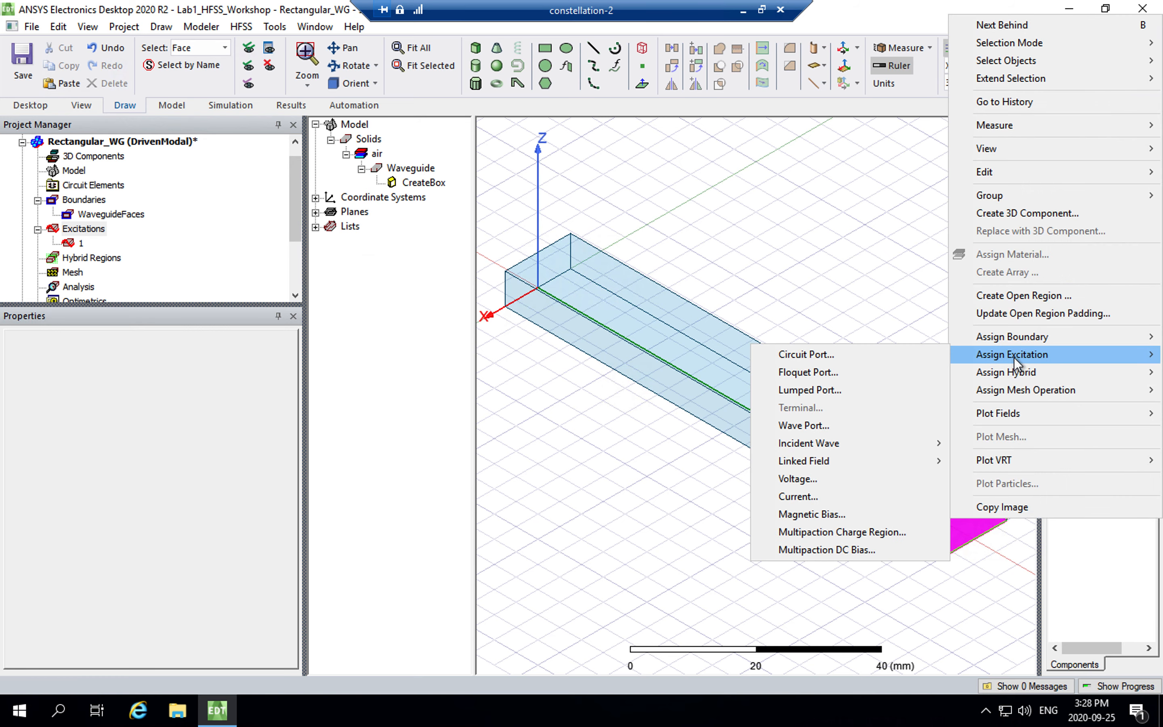
pyautogui.click(859, 425)
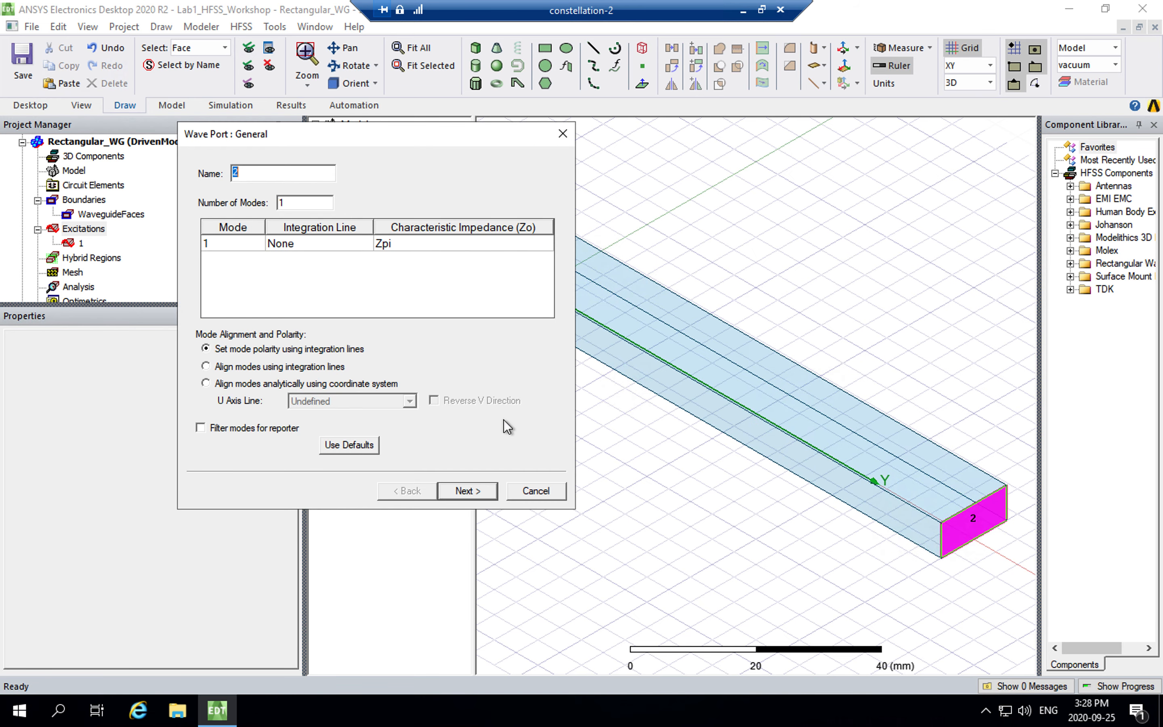
# Create wave port 2 with one mode, Do Not Renormalize and no deembedding, and check both ports' faces under the excitations
pyautogui.click(476, 491)
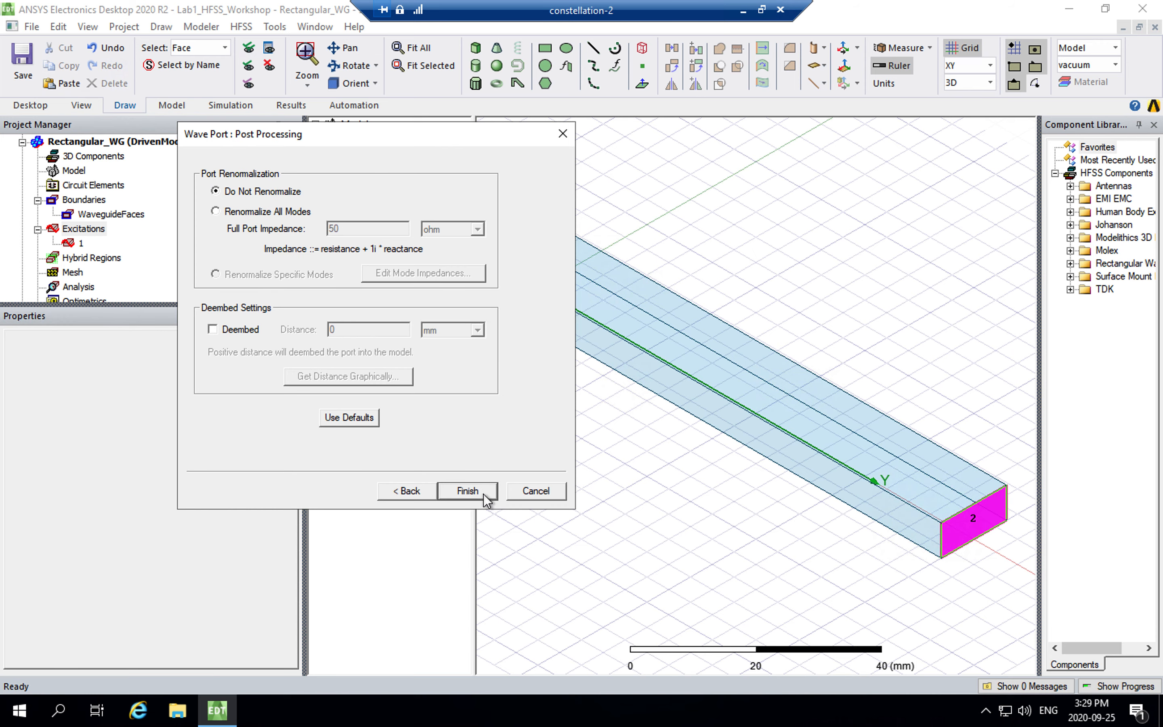
pyautogui.click(483, 494)
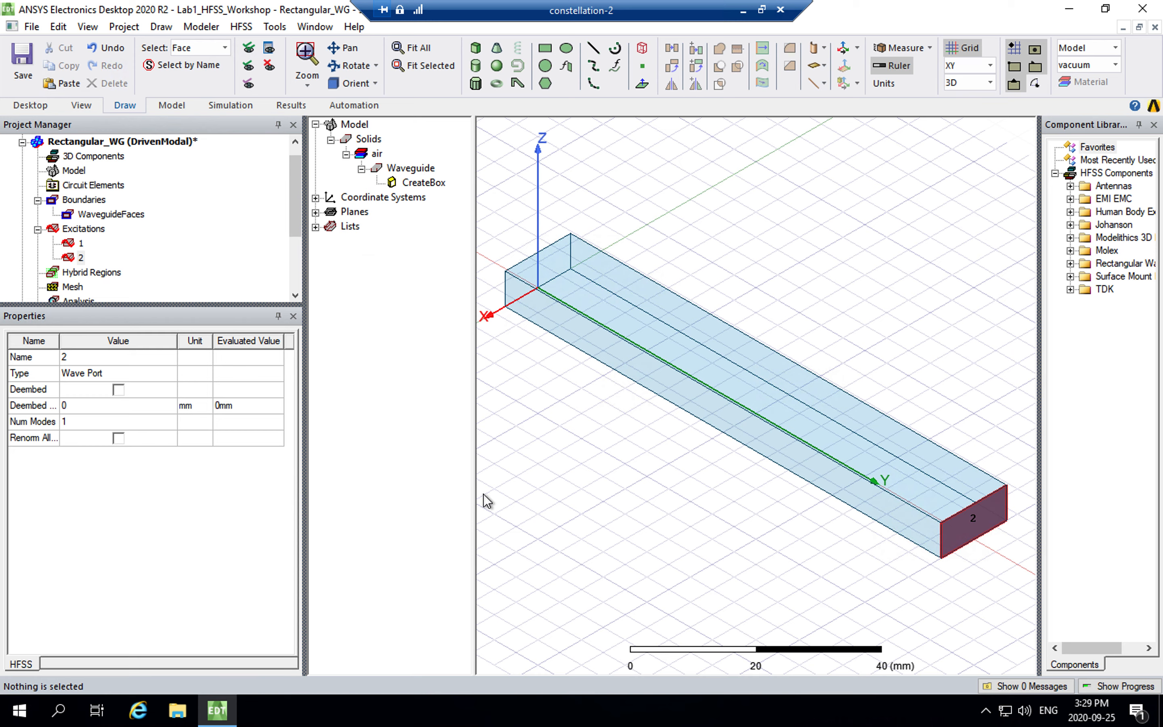
pyautogui.click(80, 243)
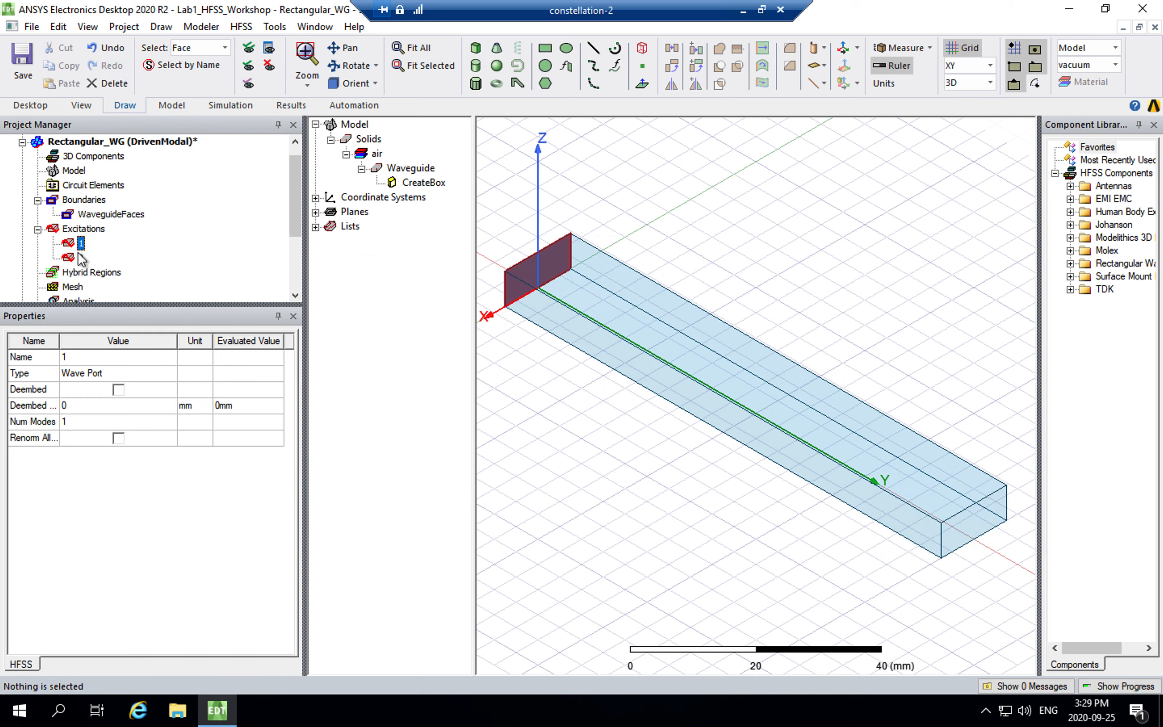
pyautogui.click(81, 258)
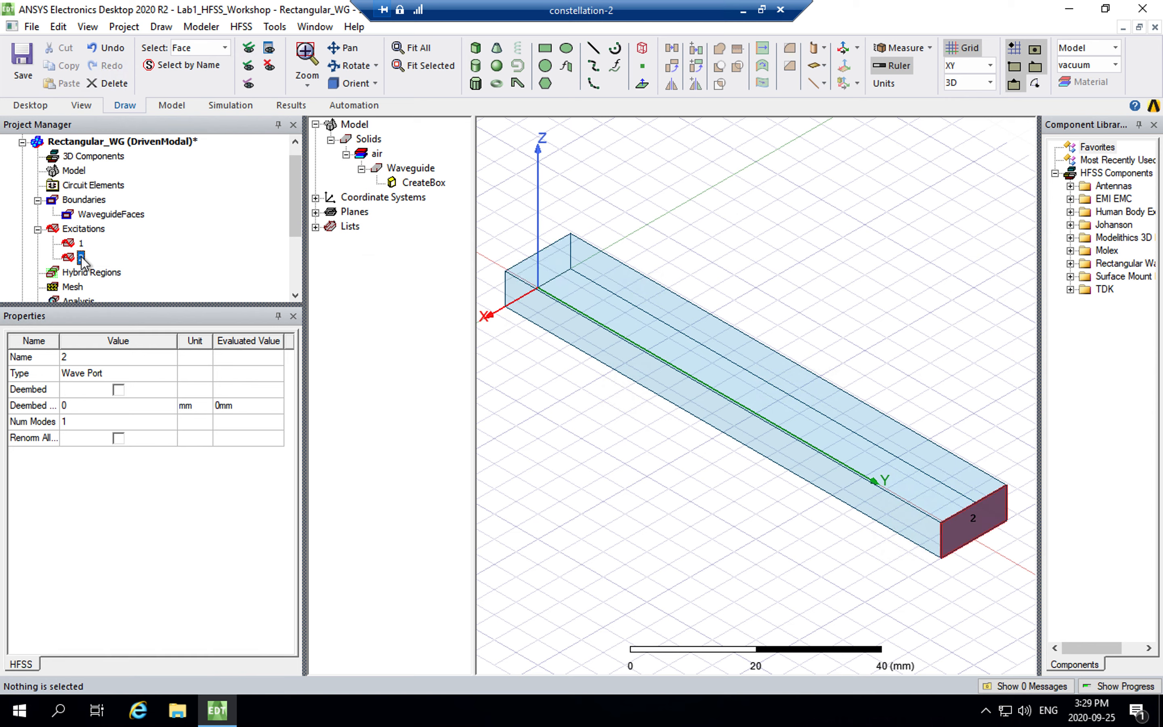
# Review the post-processing source magnitudes and phases of the two ports
pyautogui.rightClick(91, 229)
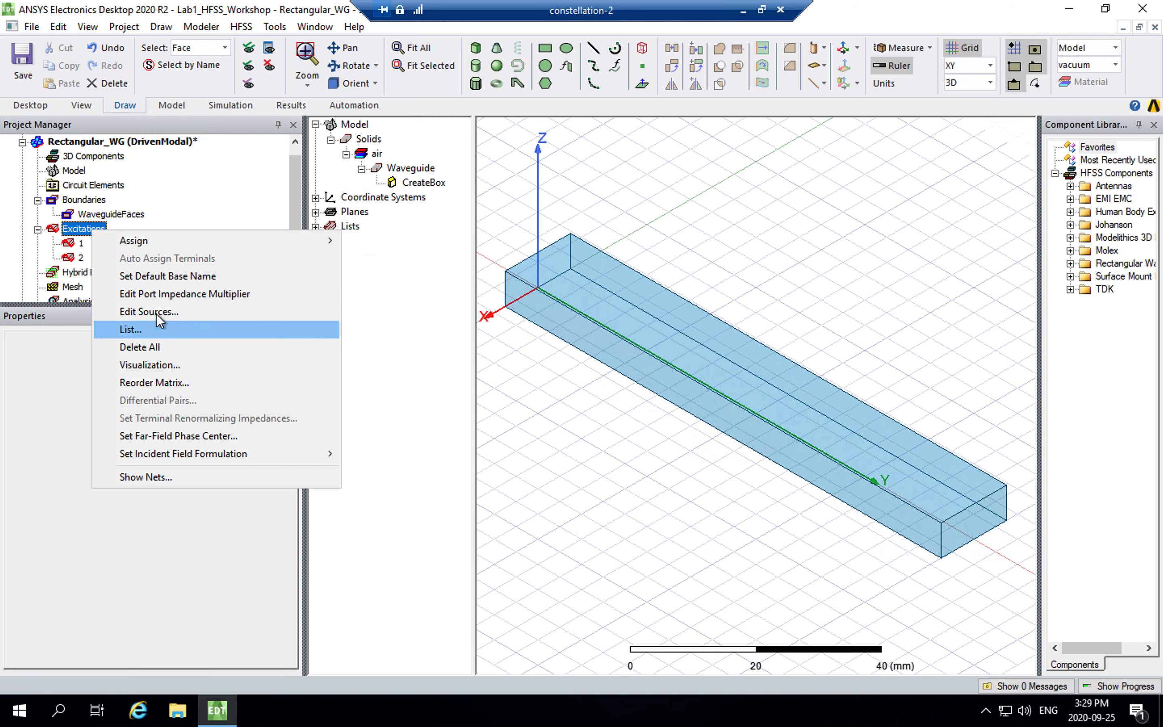
pyautogui.click(166, 313)
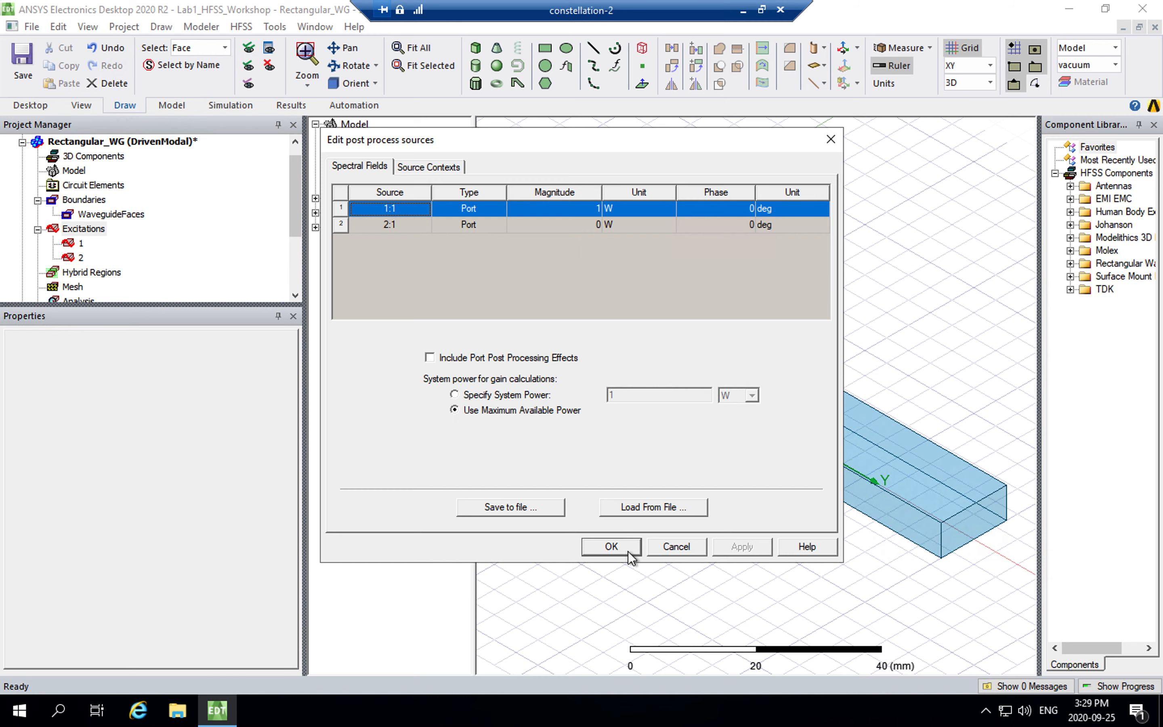
pyautogui.click(611, 547)
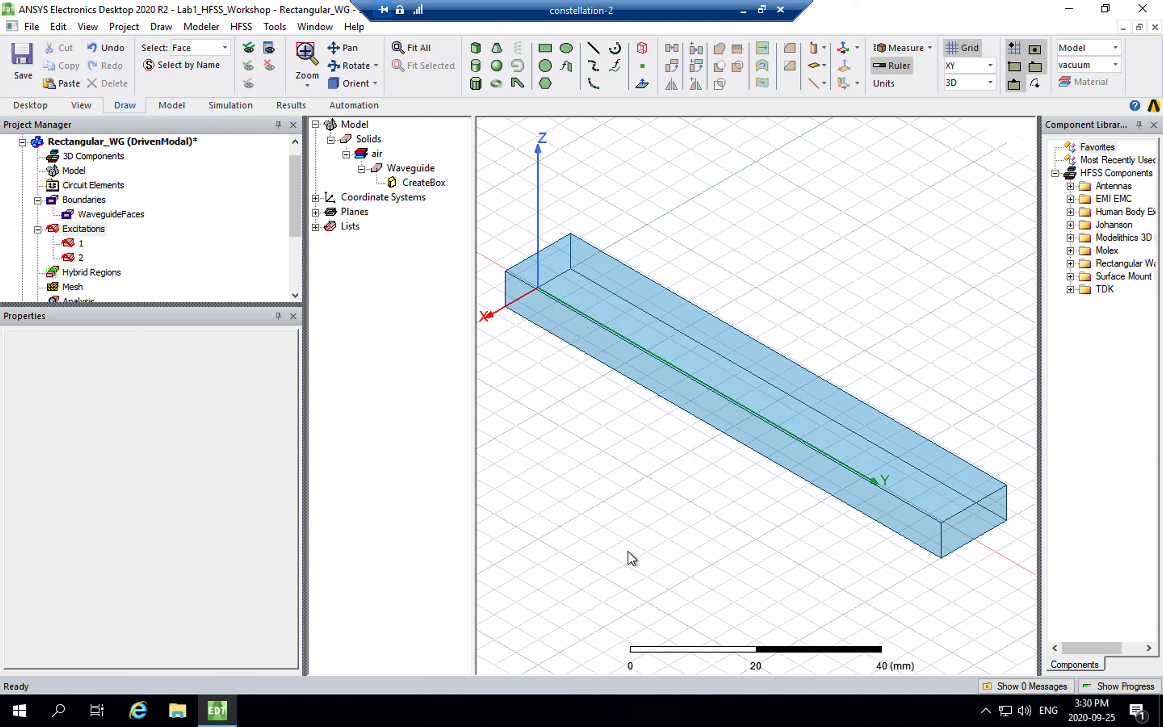
# Add an advanced driven solution setup named Setup1 with a single solution frequency of 16 GHz
pyautogui.moveTo(226, 306); pyautogui.dragTo(221, 535)
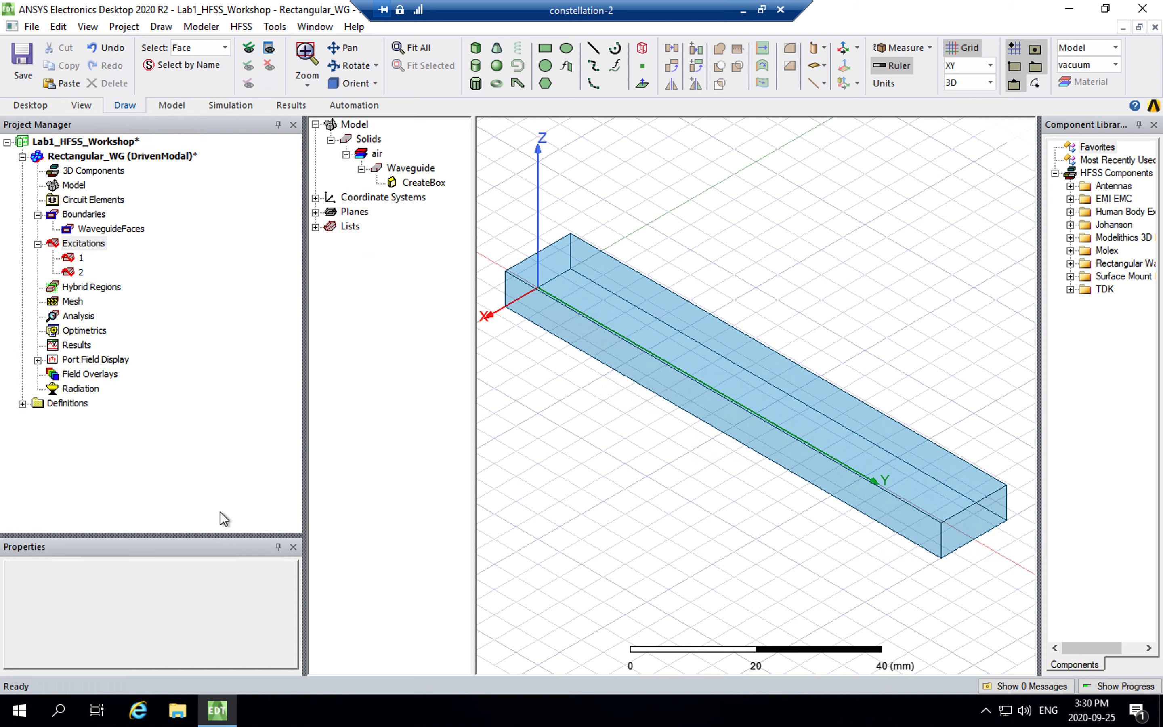
pyautogui.click(81, 316)
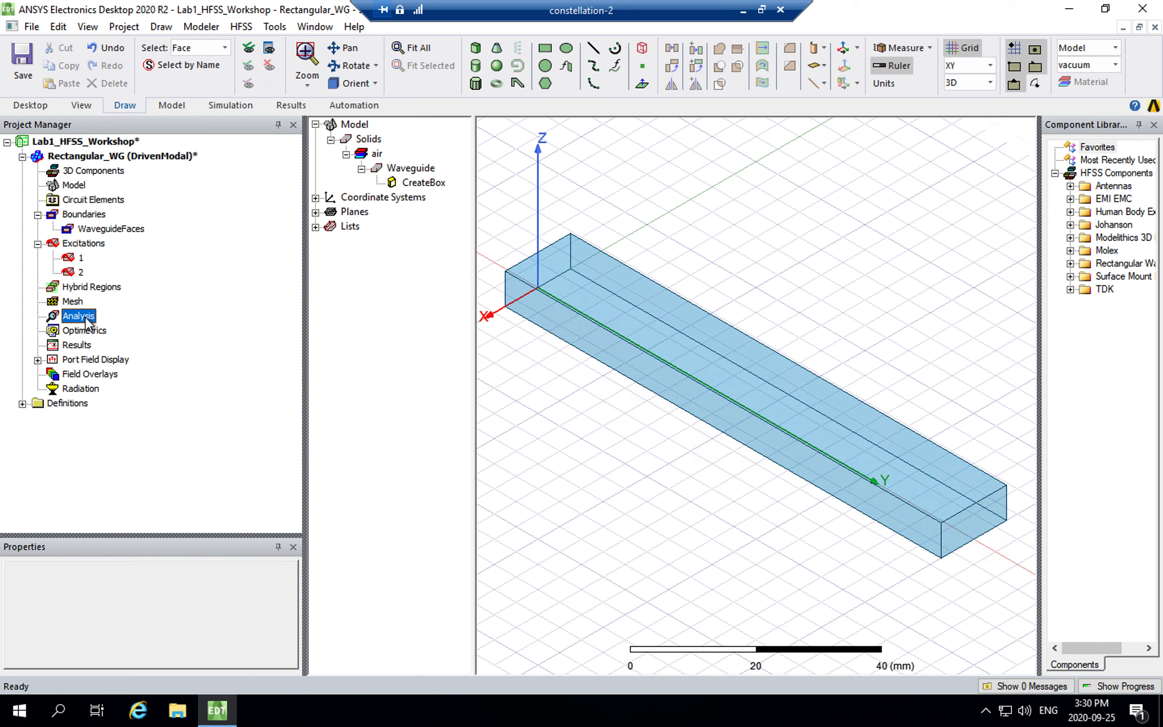
pyautogui.rightClick(88, 323)
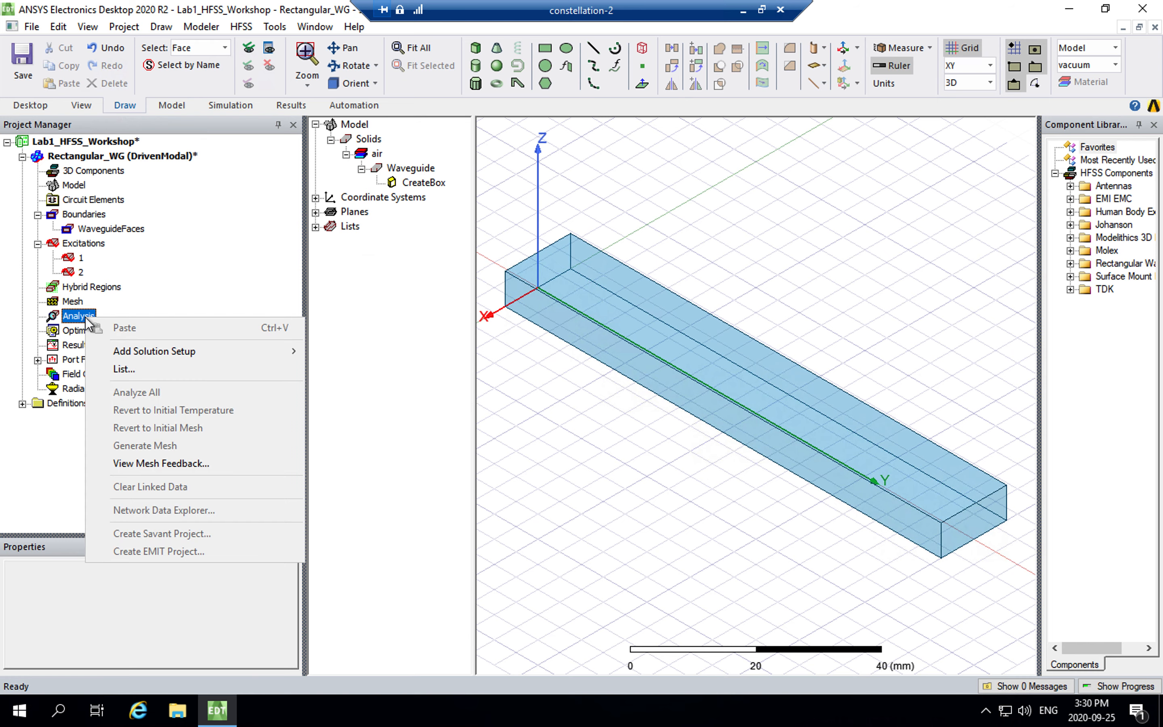
pyautogui.moveTo(146, 357)
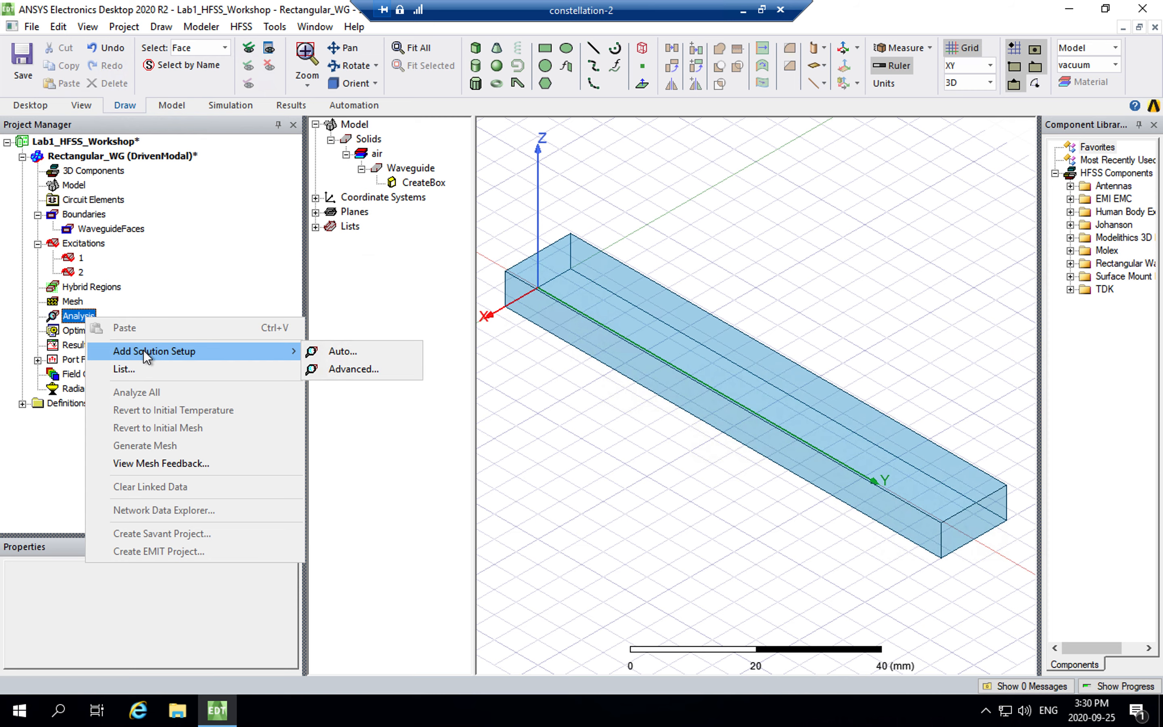
pyautogui.click(377, 369)
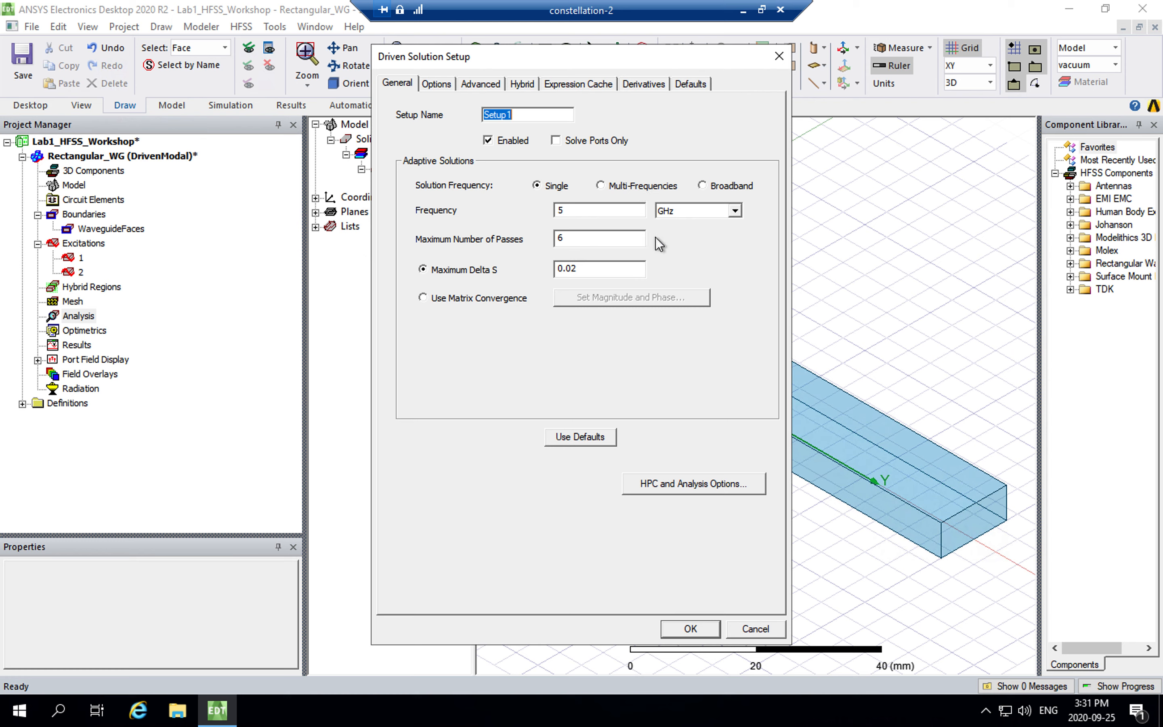
pyautogui.click(606, 213)
pyautogui.press('BackSpace')
pyautogui.write('16')
# Set the setup's maximum number of passes to 15 and its maximum delta S to 0.01
pyautogui.click(605, 242)
pyautogui.press('BackSpace')
pyautogui.write('15')
pyautogui.click(598, 269)
pyautogui.press('BackSpace')
pyautogui.write('1')
pyautogui.write('0')
pyautogui.press('BackSpace')
pyautogui.press('End')
pyautogui.click(581, 237)
# Set the minimum number of passes to 6 and the minimum converged passes to 3, and accept the solution setup
pyautogui.click(437, 83)
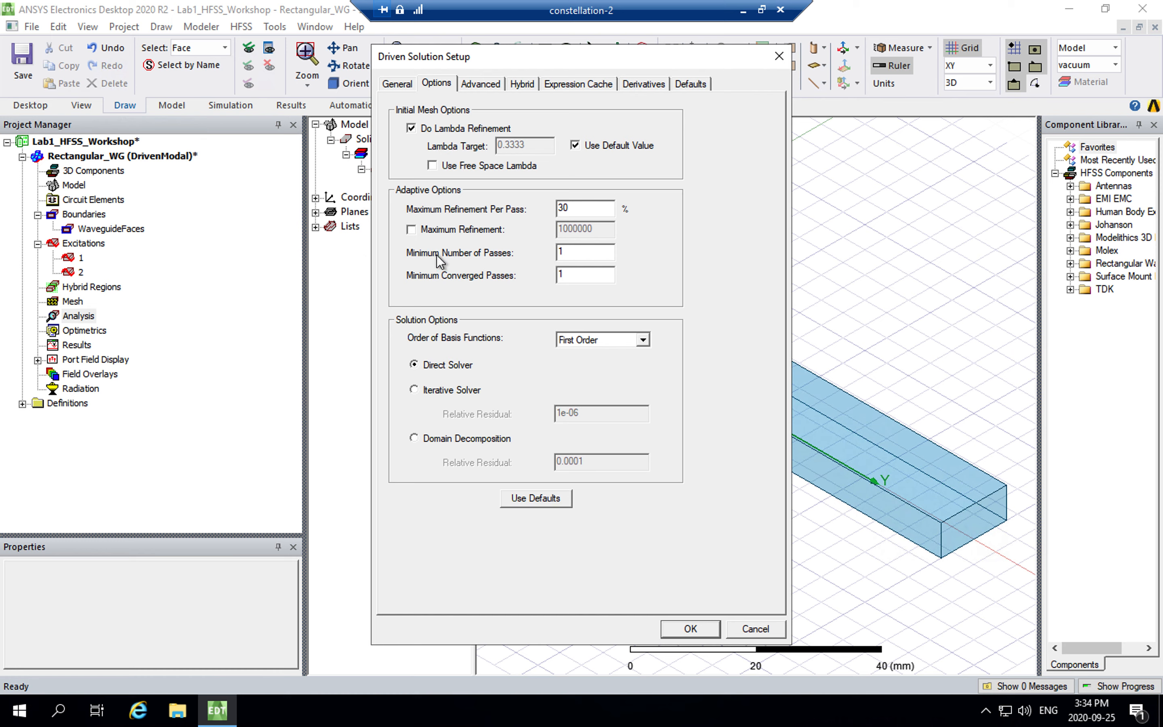
pyautogui.click(575, 254)
pyautogui.press('BackSpace')
pyautogui.write('6')
pyautogui.click(592, 275)
pyautogui.press('BackSpace')
pyautogui.write('3')
pyautogui.click(708, 629)
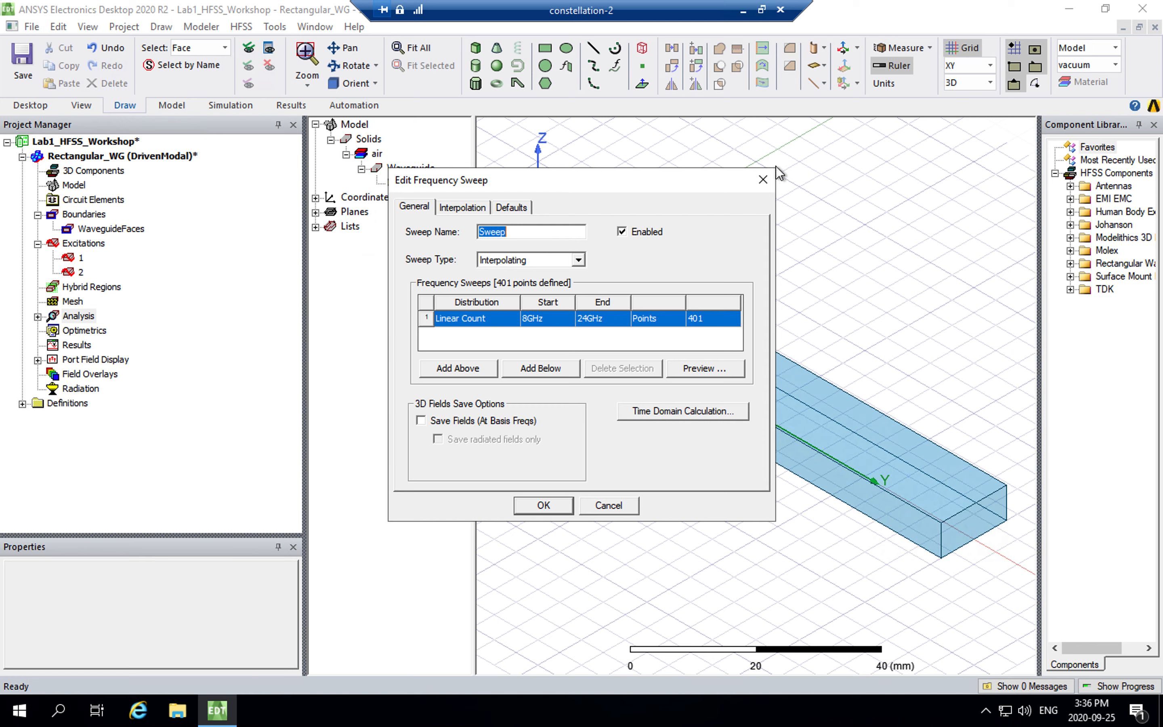
# Define an interpolating frequency sweep with linear count distribution from 5 GHz to 15 GHz and 401 points
pyautogui.moveTo(671, 260); pyautogui.dragTo(753, 205)
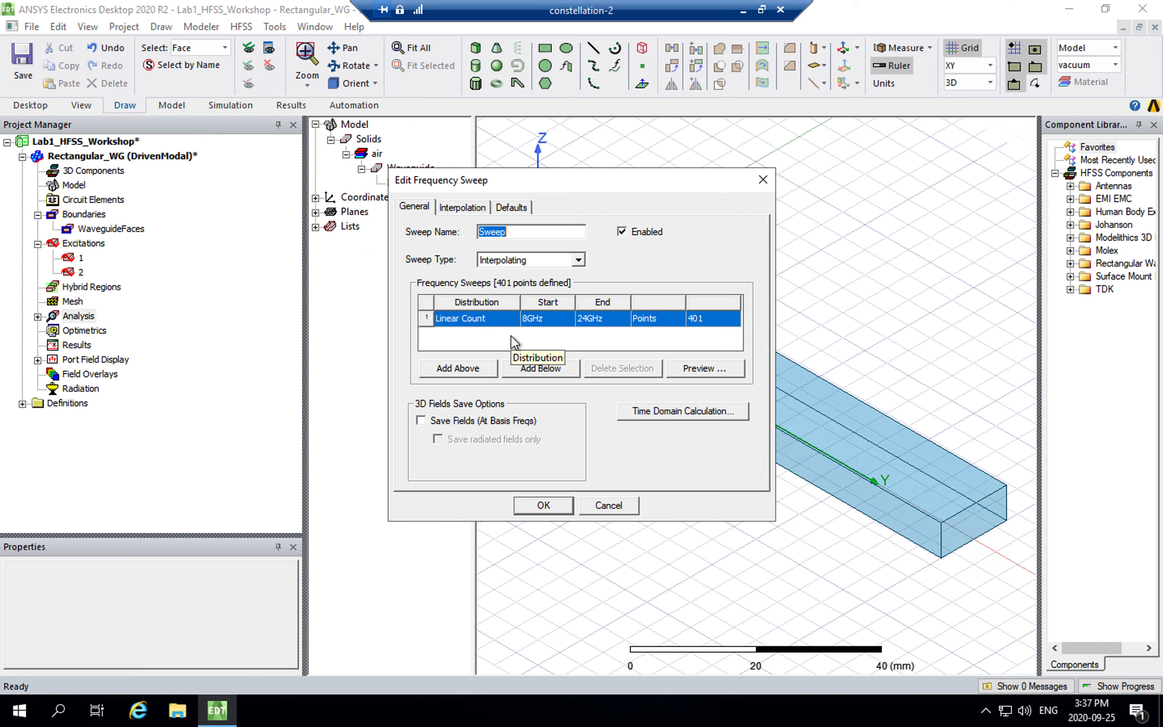
pyautogui.click(578, 260)
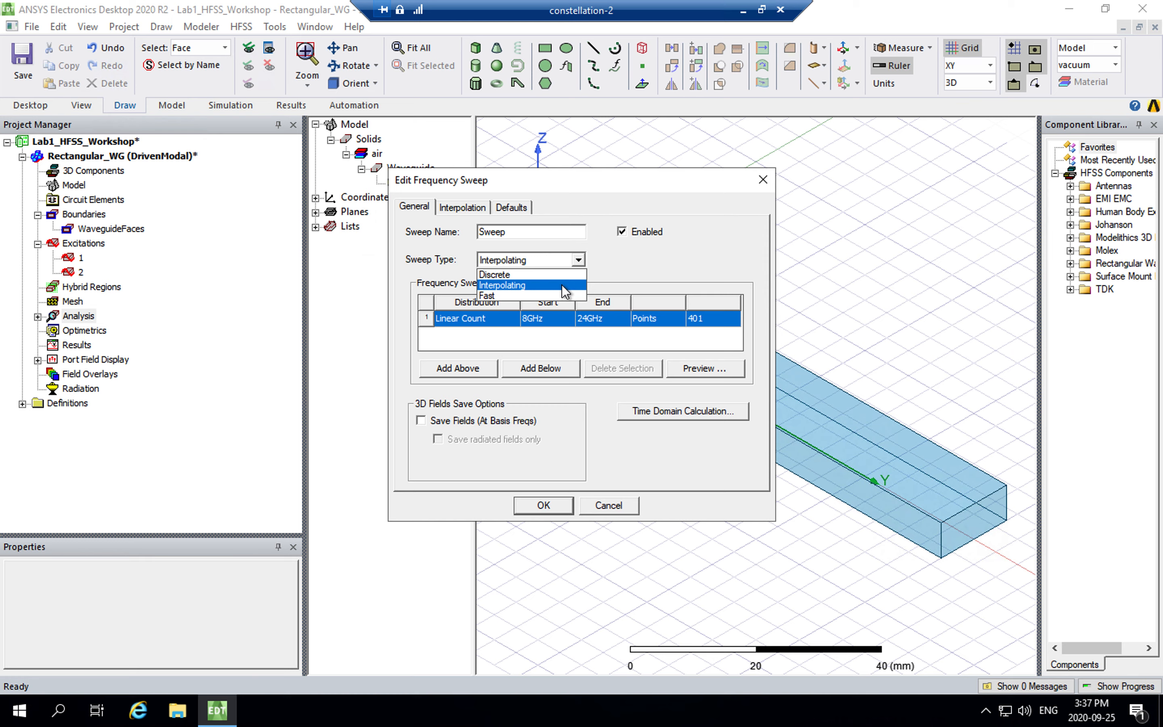
pyautogui.click(561, 285)
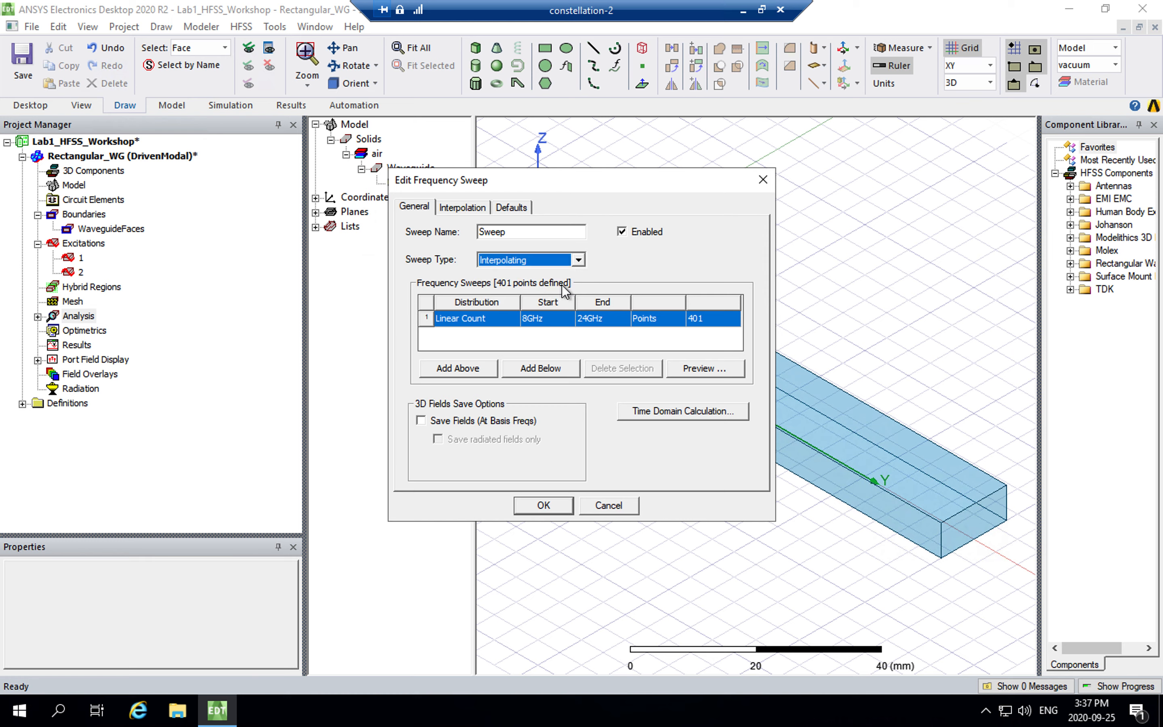
pyautogui.click(541, 317)
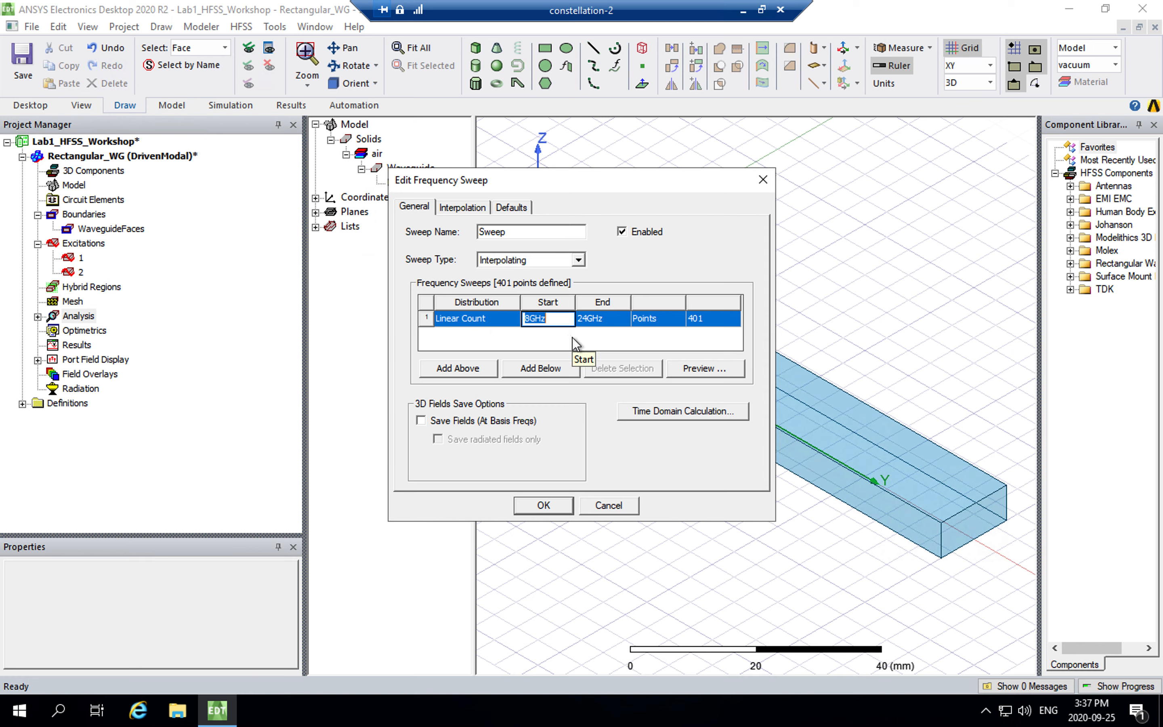
pyautogui.write('5')
pyautogui.click(602, 321)
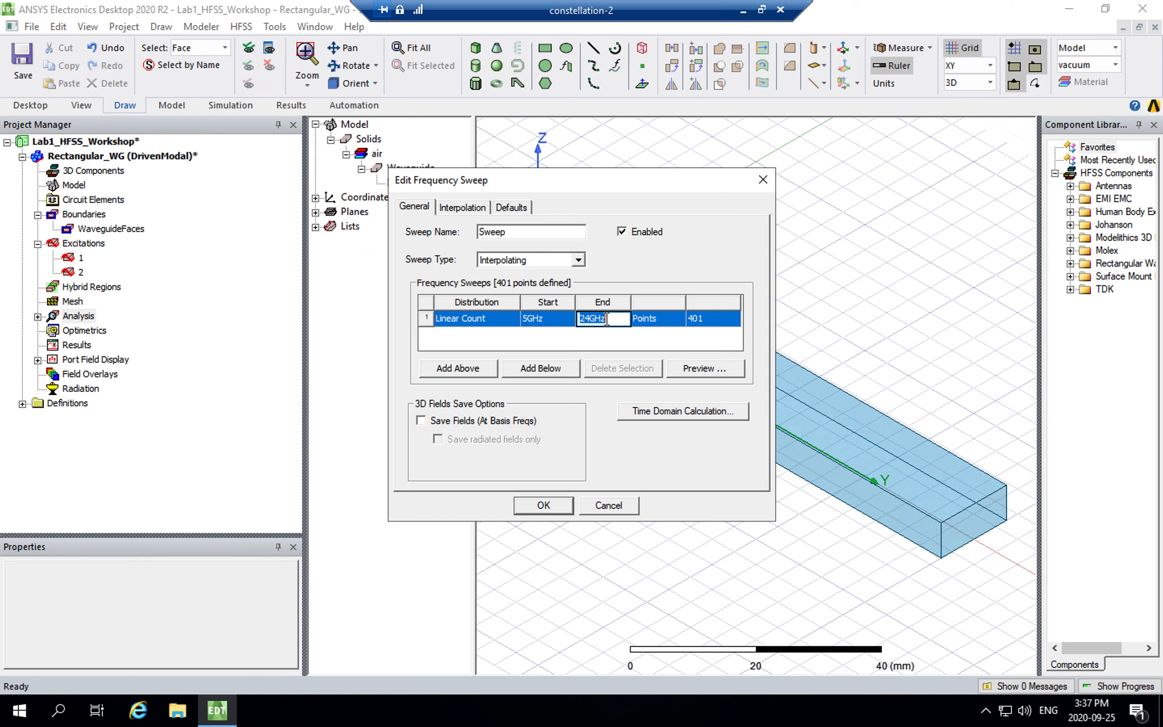
pyautogui.write('15')
pyautogui.press('Tab')
pyautogui.click(700, 319)
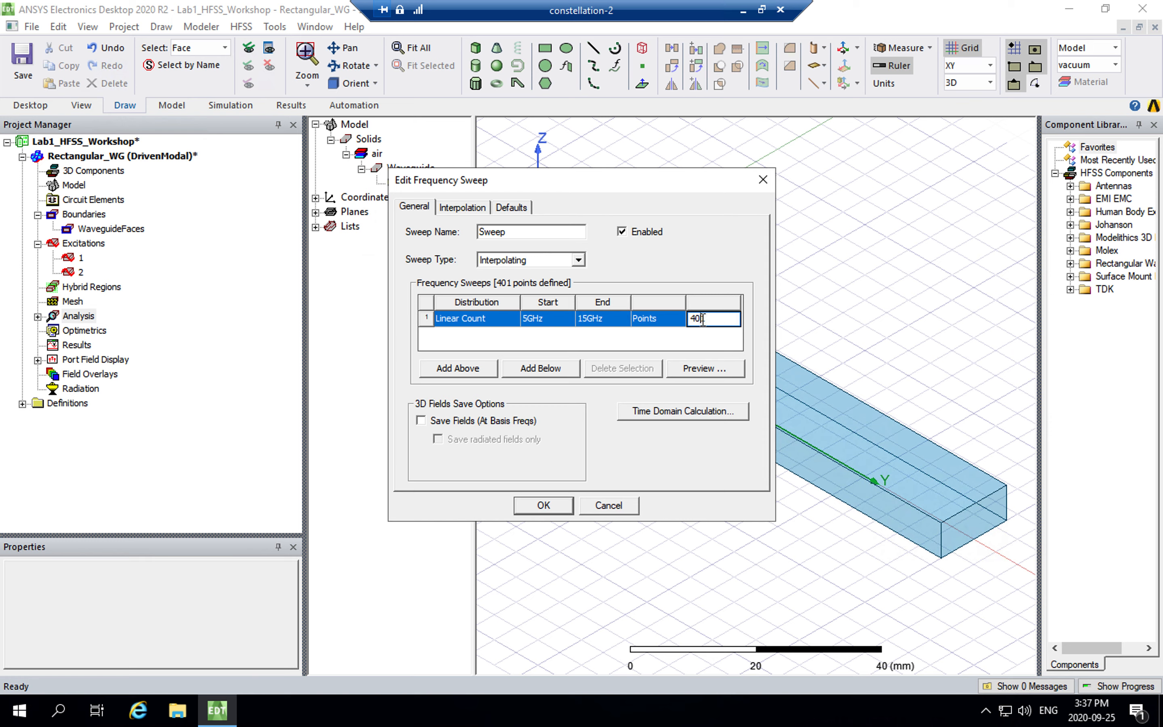
pyautogui.click(718, 340)
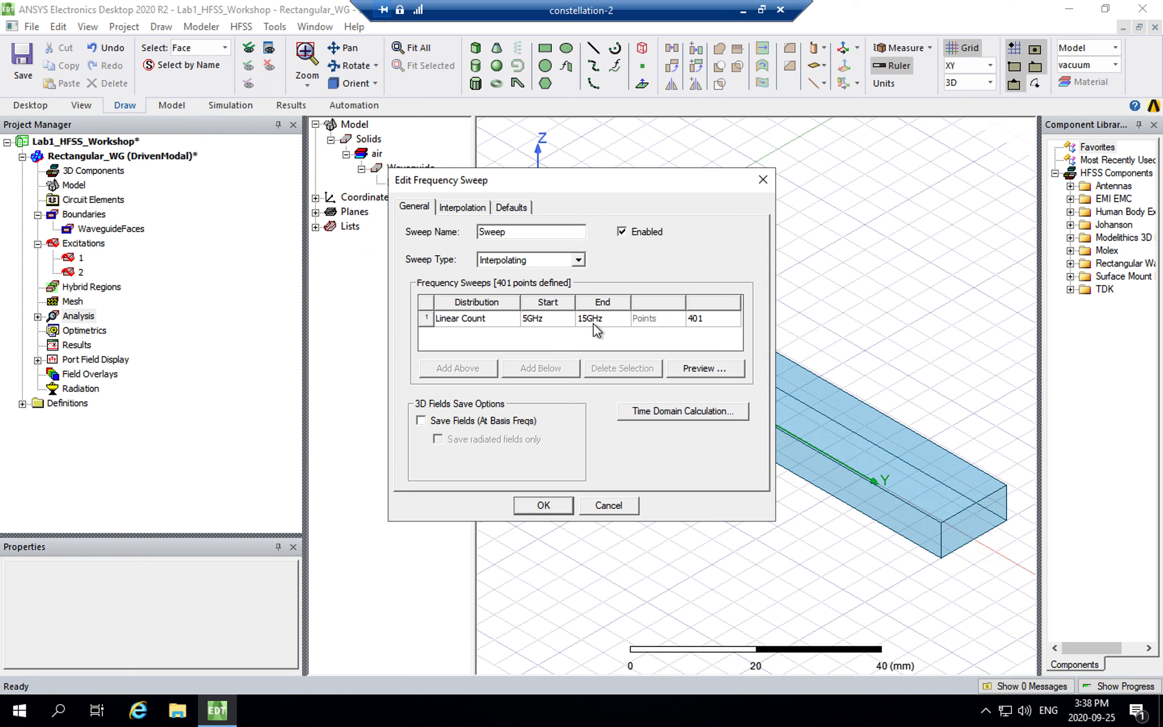
pyautogui.click(553, 504)
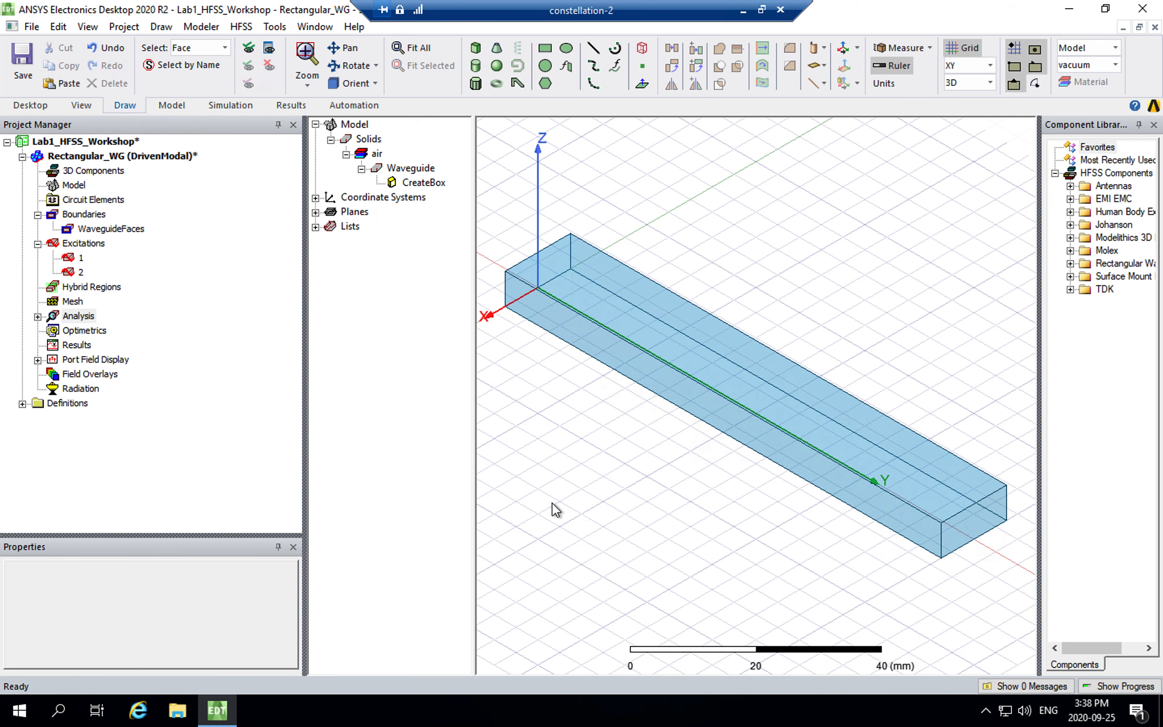
# Run a validation check on the Rectangular_WG design and review its items
pyautogui.click(157, 157)
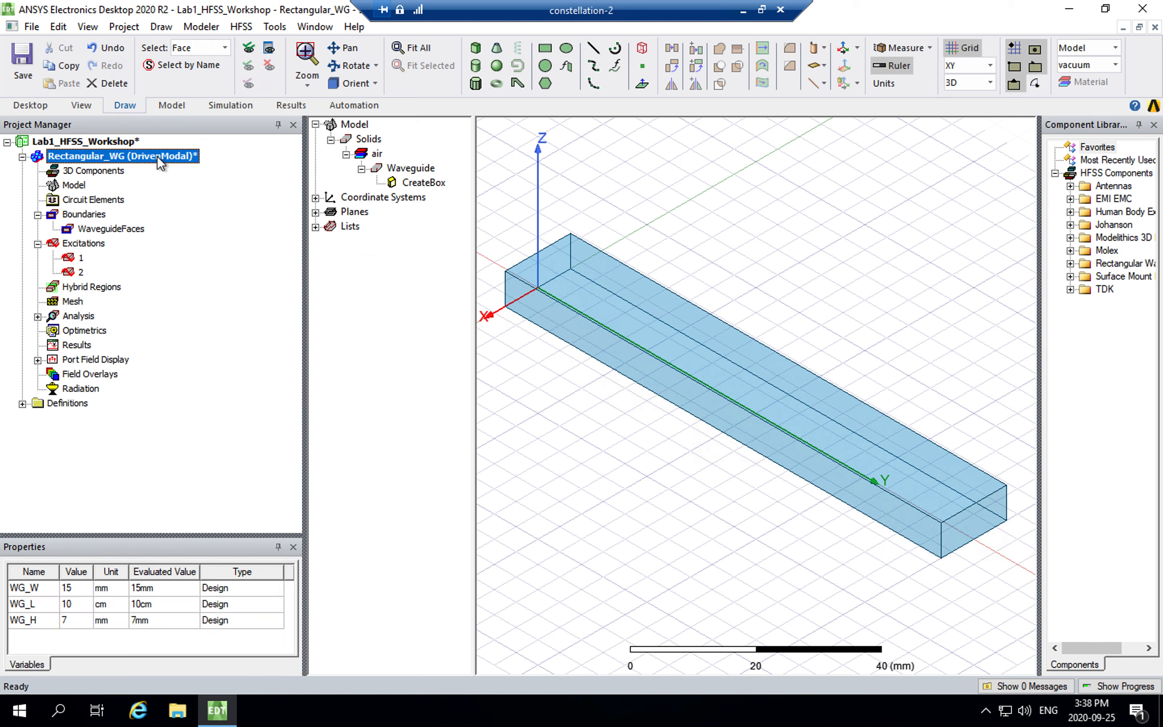
pyautogui.click(228, 106)
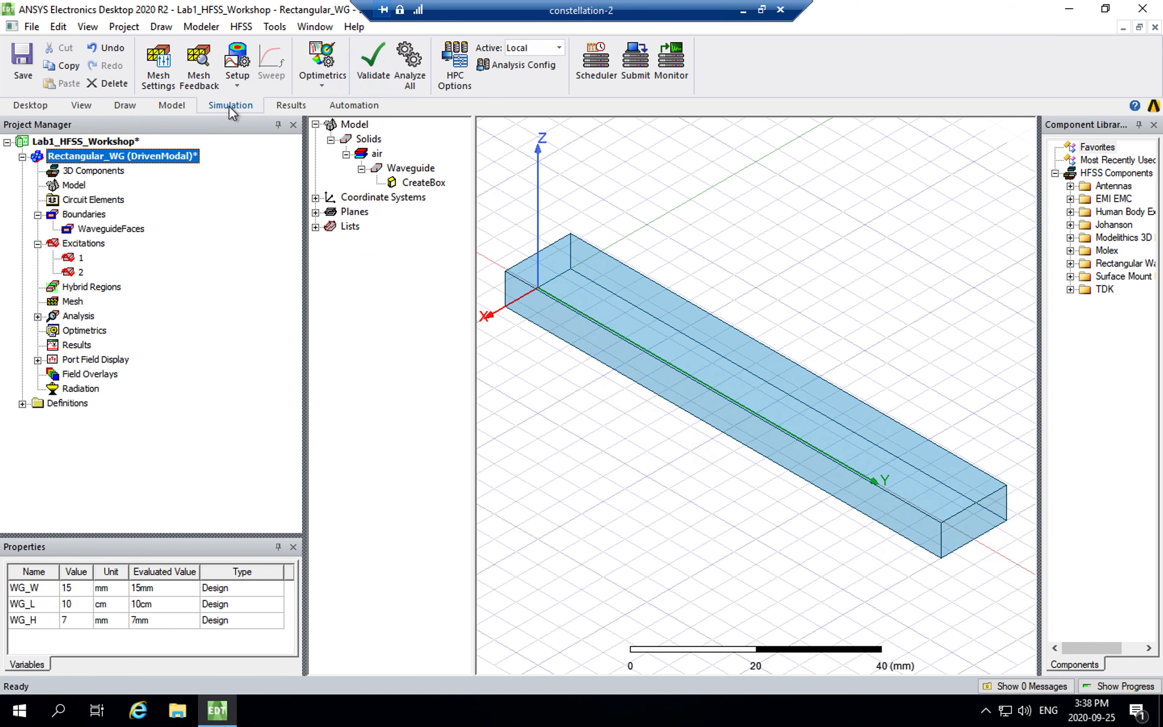
pyautogui.click(379, 77)
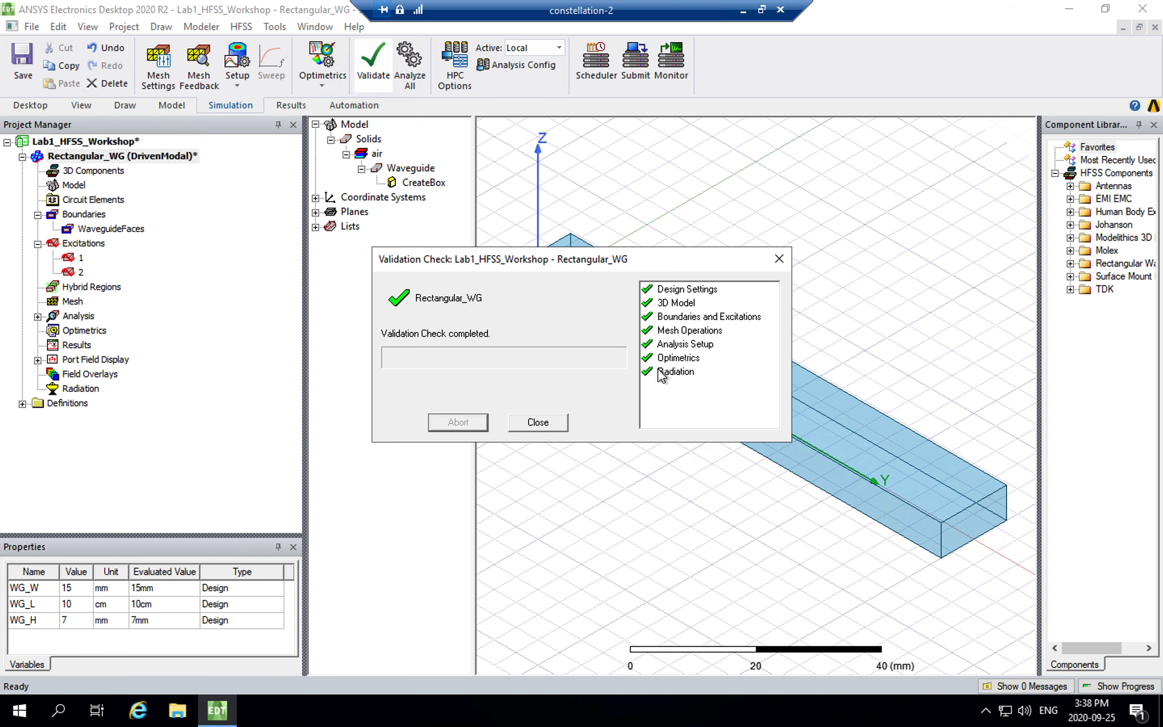
pyautogui.click(546, 424)
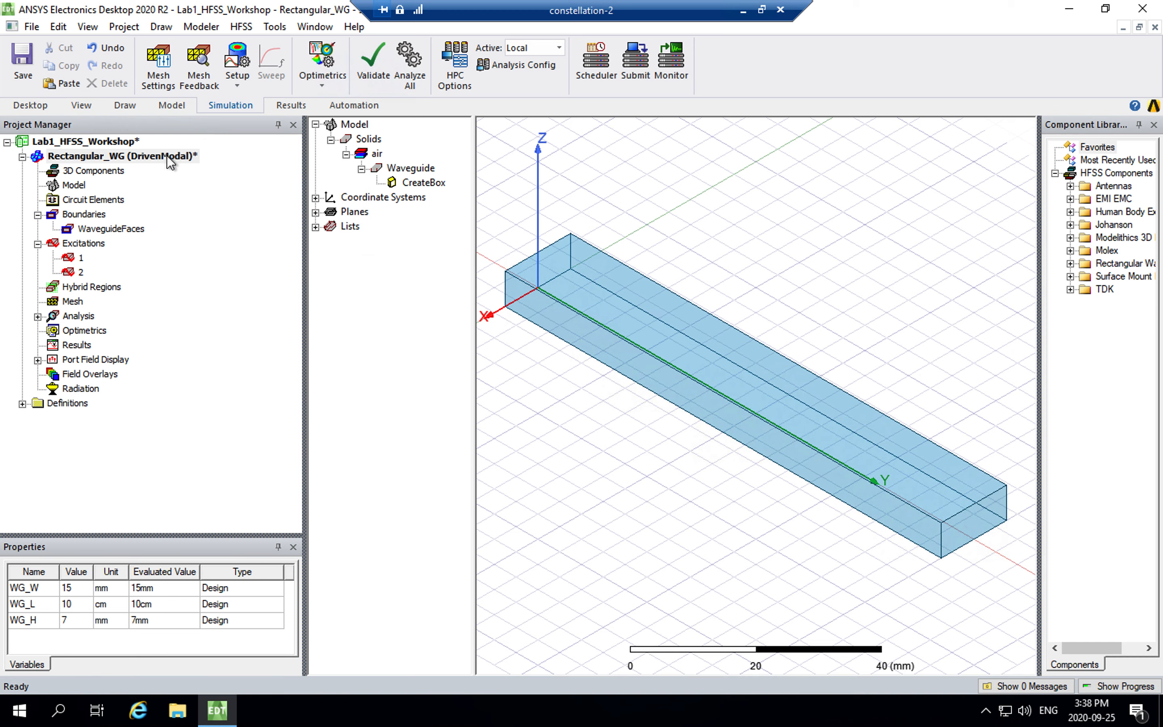
# Analyze all setups of the design and show the solution progress while it runs
pyautogui.click(413, 71)
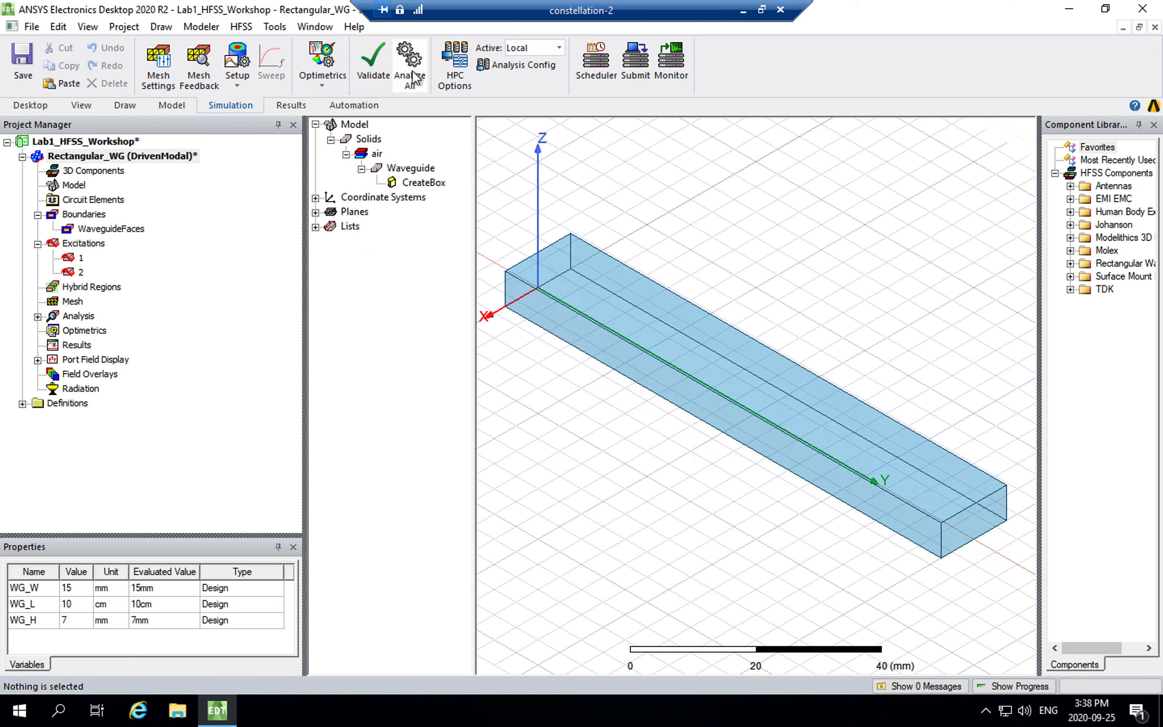
pyautogui.click(1014, 686)
pyautogui.moveTo(821, 553); pyautogui.dragTo(814, 504)
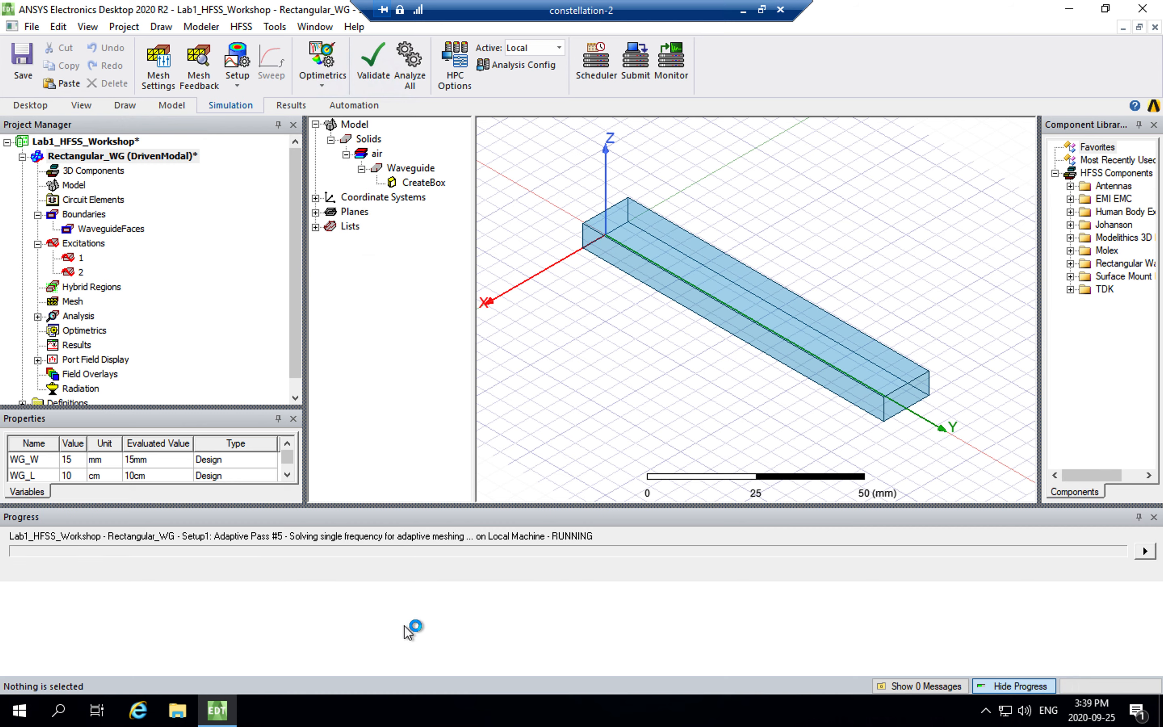
pyautogui.moveTo(393, 506); pyautogui.dragTo(397, 537)
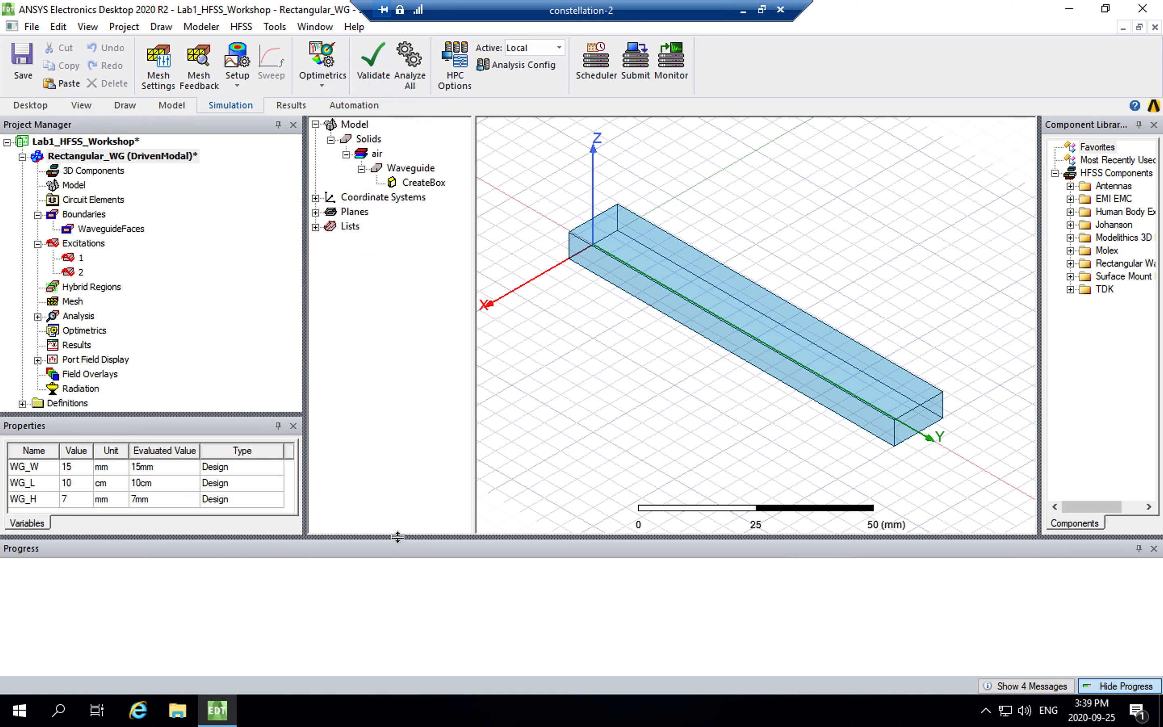
# Examine the convergence of Setup1 in the solution data, first as a table and then as a plot
pyautogui.moveTo(398, 537); pyautogui.dragTo(398, 561)
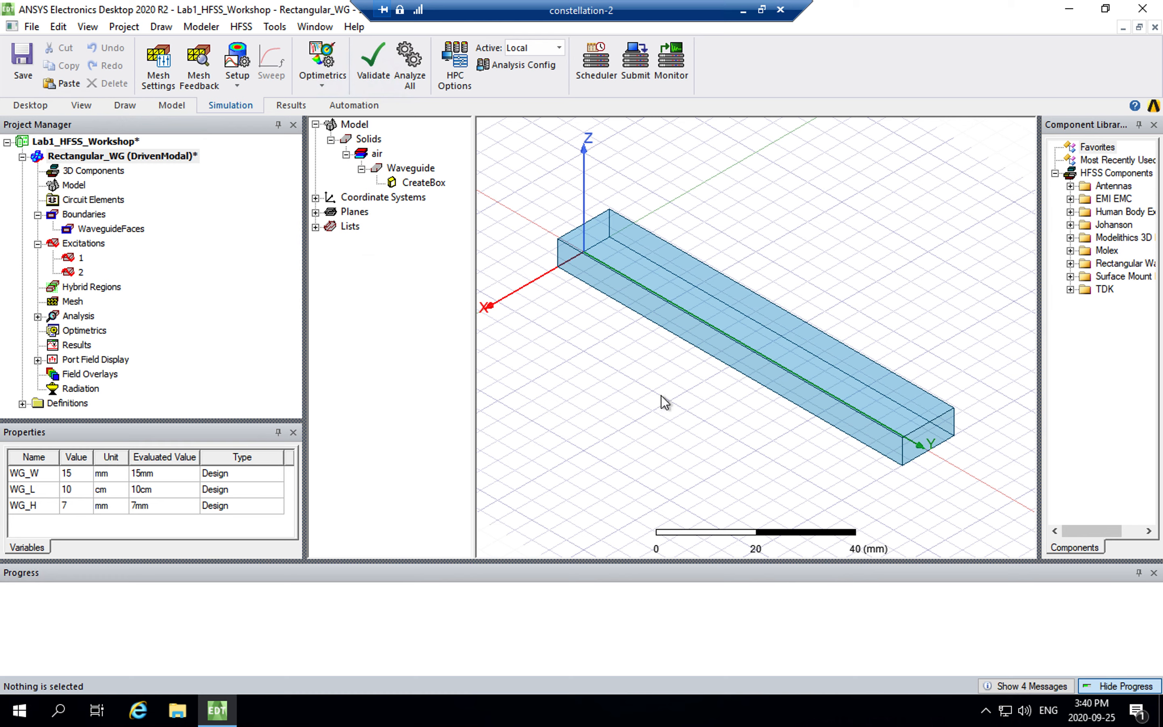
pyautogui.click(291, 106)
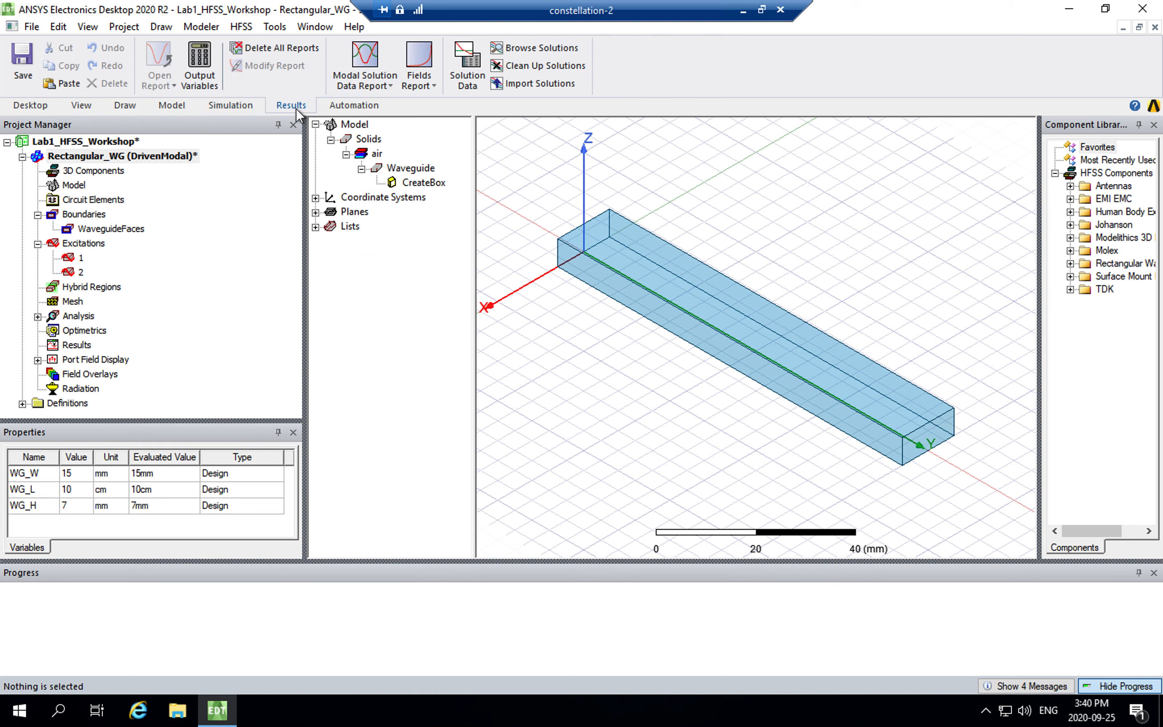
pyautogui.click(470, 80)
pyautogui.moveTo(483, 139); pyautogui.dragTo(556, 120)
pyautogui.click(468, 197)
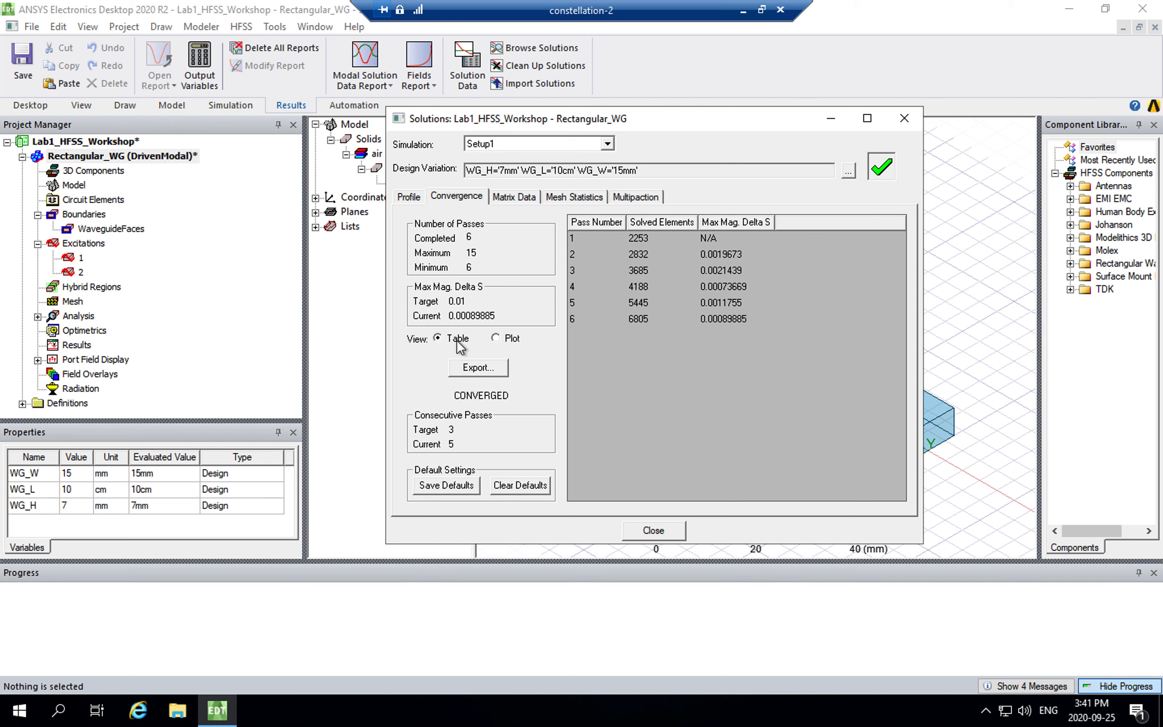
pyautogui.click(513, 341)
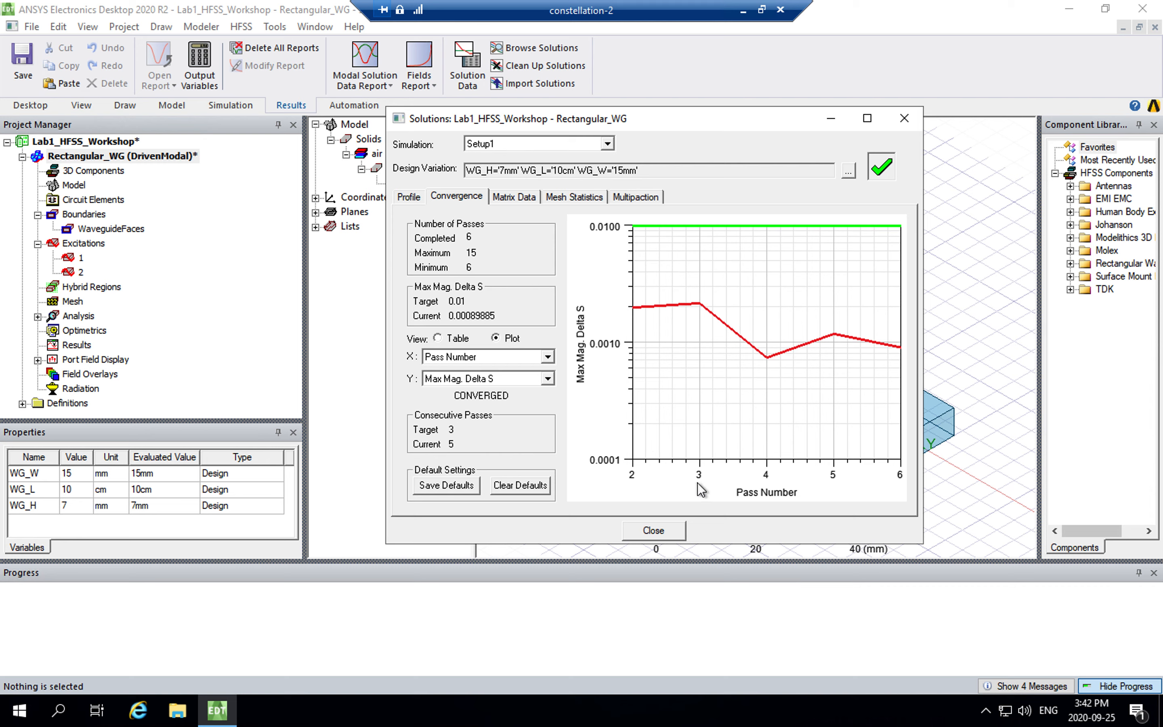
pyautogui.click(671, 533)
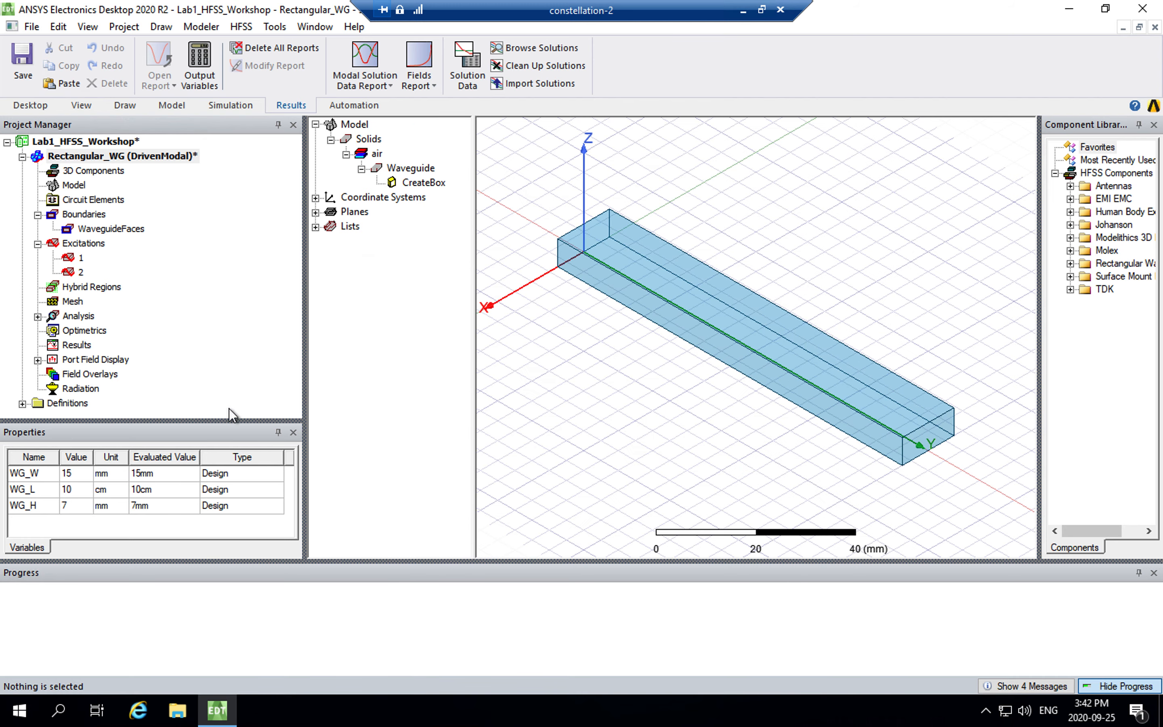
# Start a new modal solution data report as a rectangular plot and move its dialog clear of the model
pyautogui.click(82, 349)
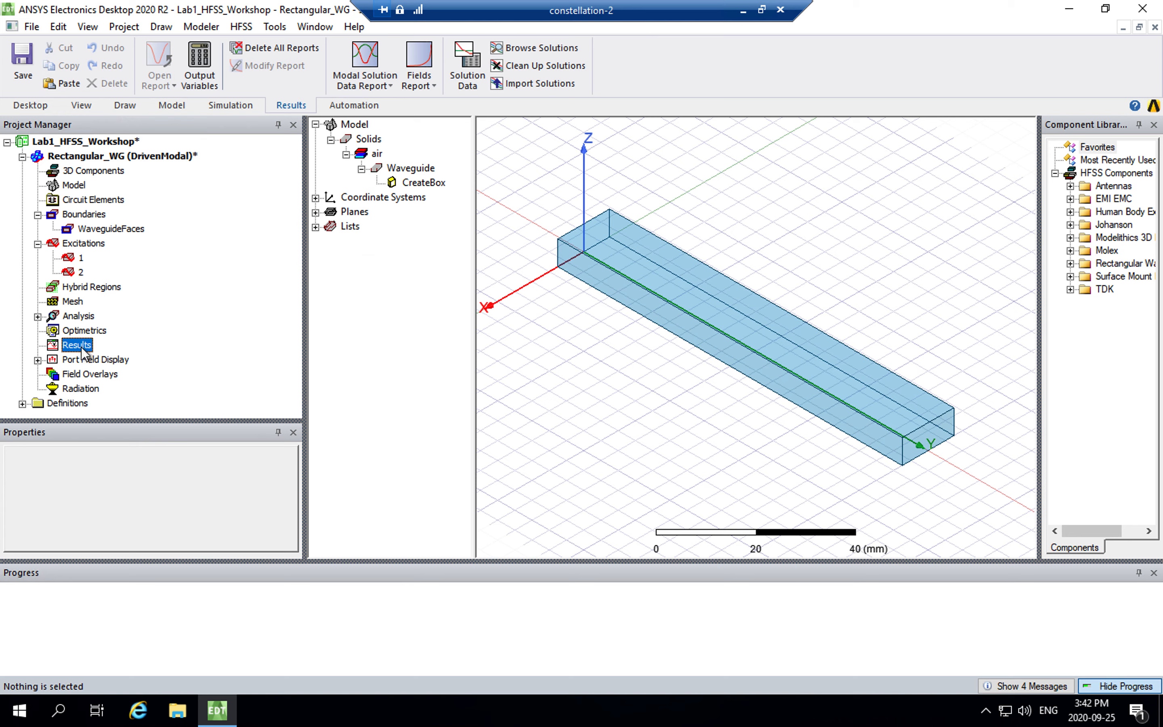
pyautogui.rightClick(83, 353)
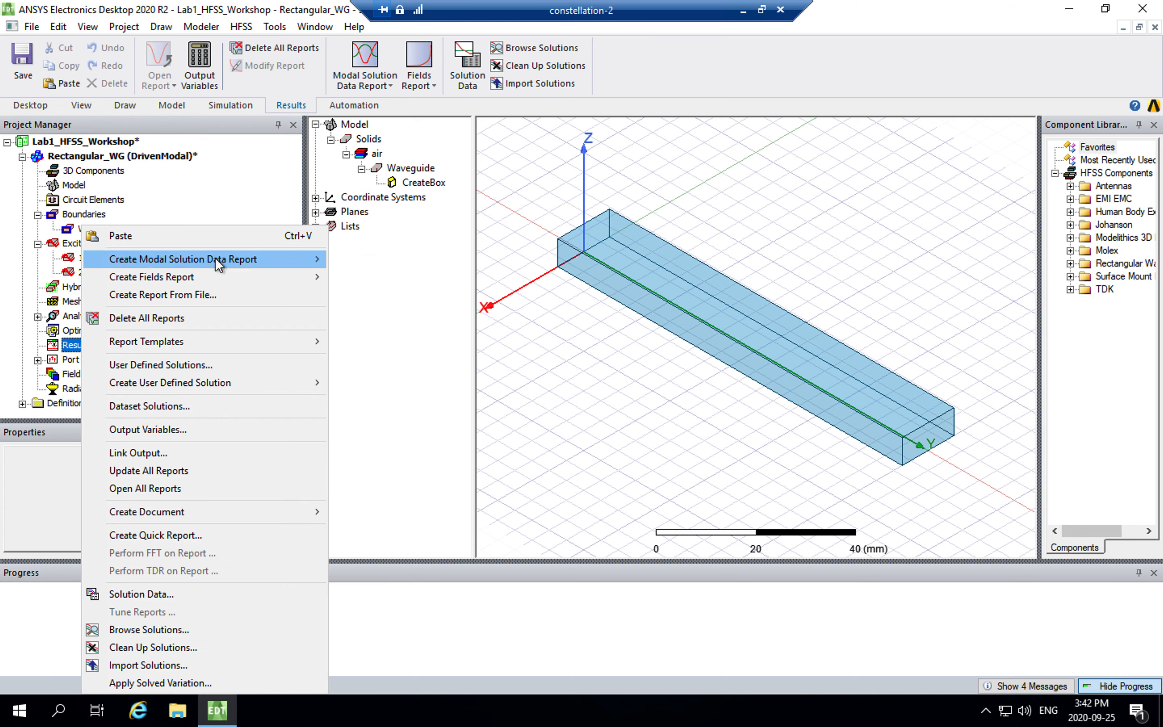
pyautogui.moveTo(215, 261)
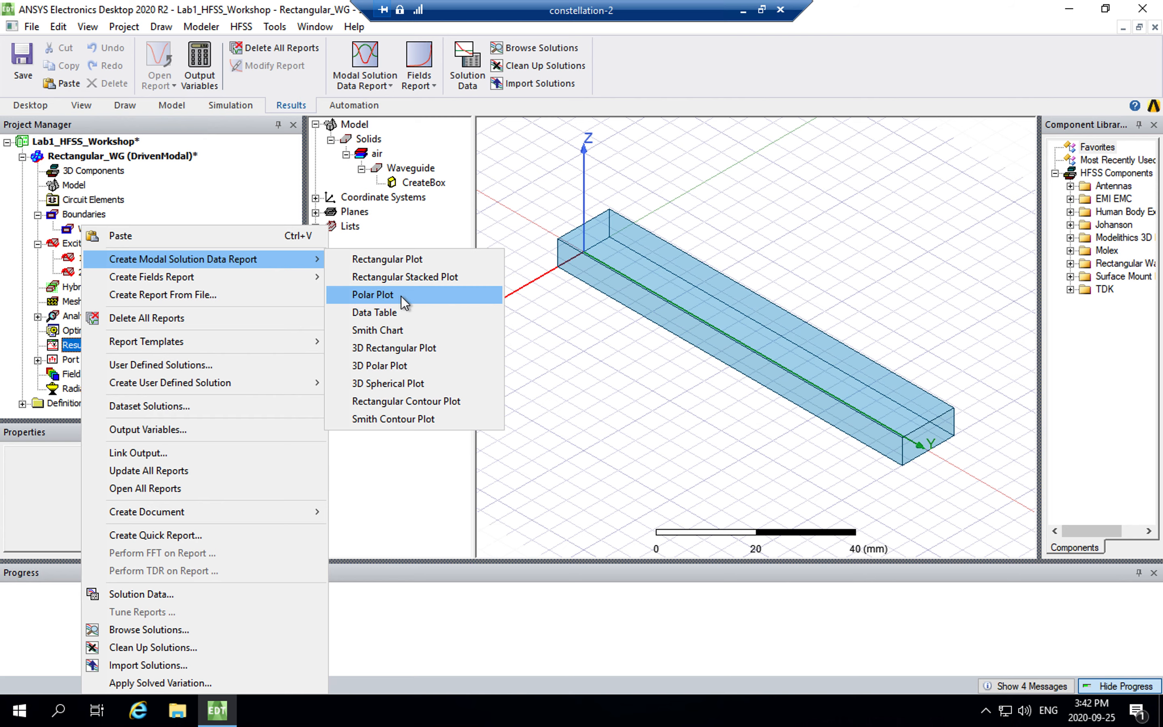
pyautogui.click(411, 260)
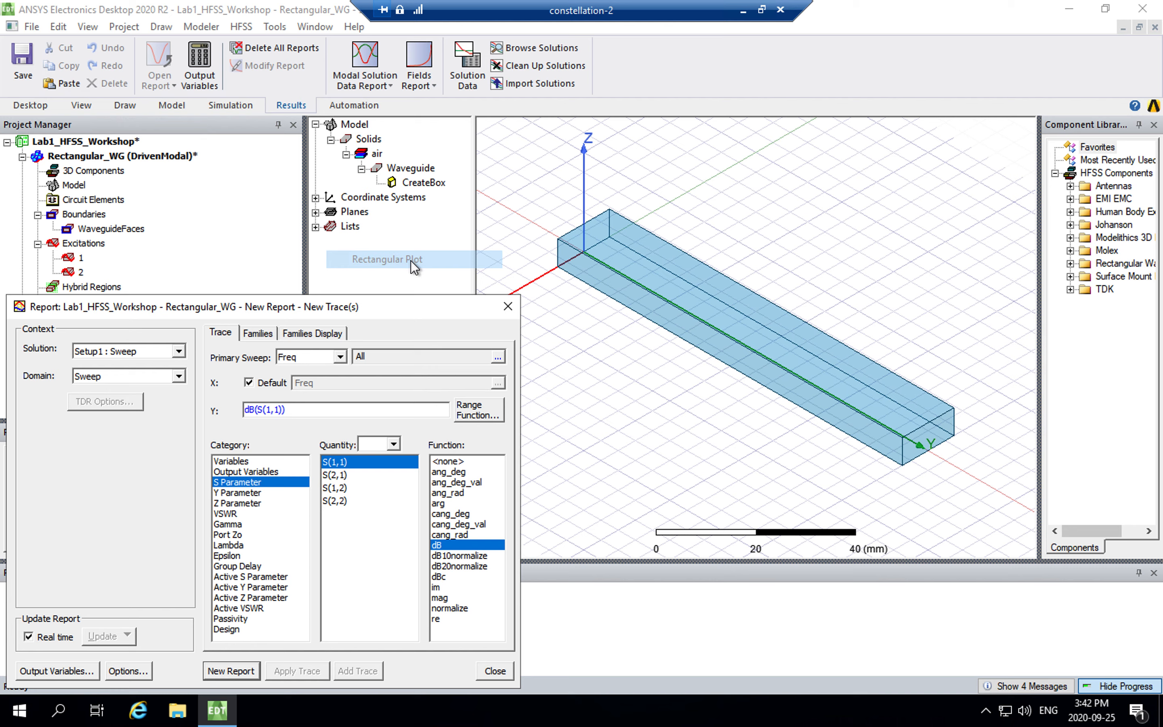
pyautogui.moveTo(380, 307); pyautogui.dragTo(704, 147)
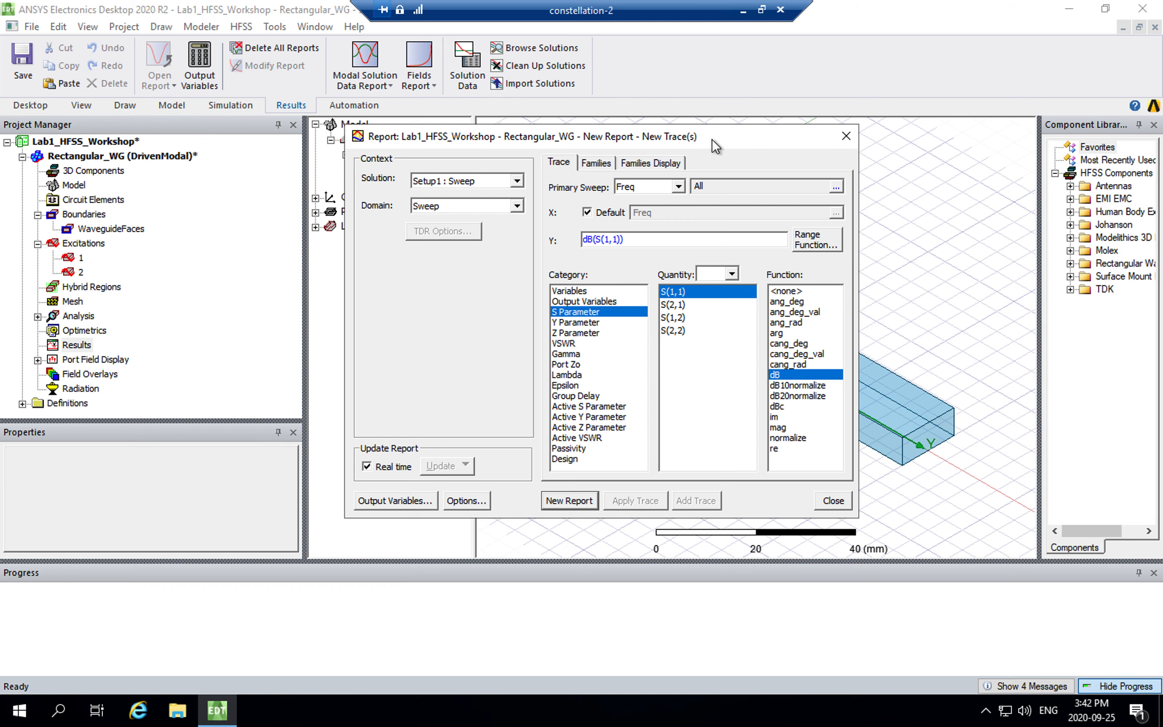
pyautogui.moveTo(690, 137); pyautogui.dragTo(385, 122)
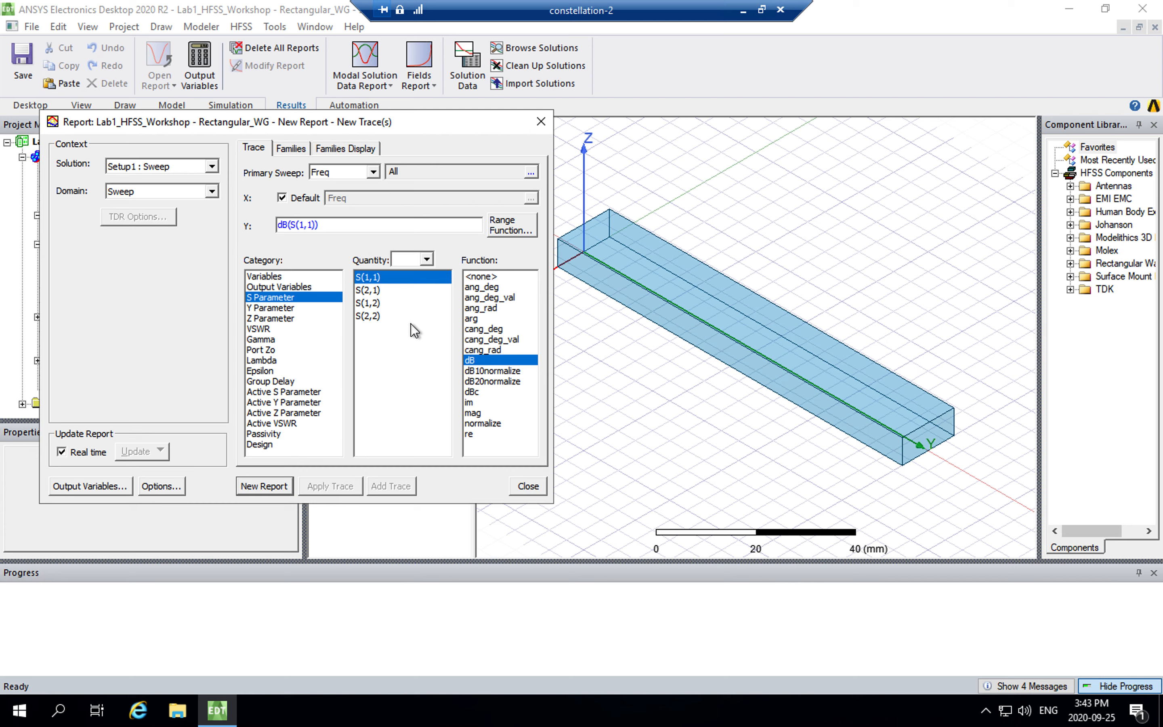
# Review the quantities offered for Z Parameter, VSWR, Port Zo, Active S Parameter and Group Delay, ending on S Parameter
pyautogui.click(282, 319)
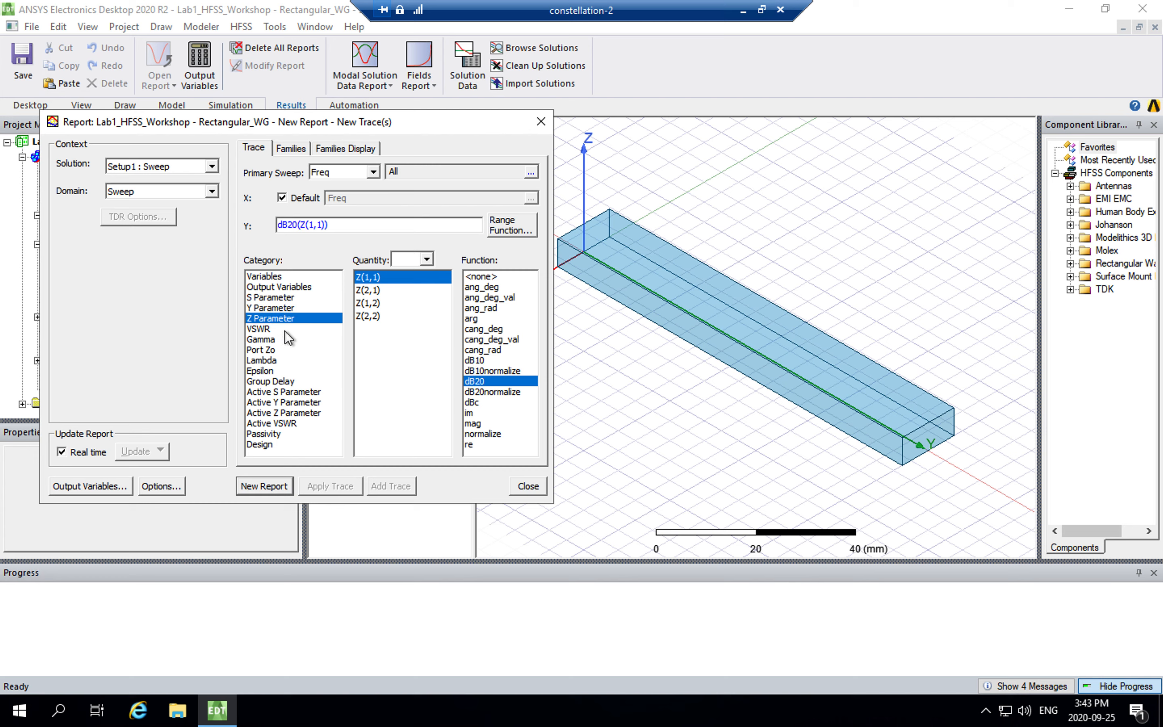
pyautogui.click(285, 329)
pyautogui.click(284, 351)
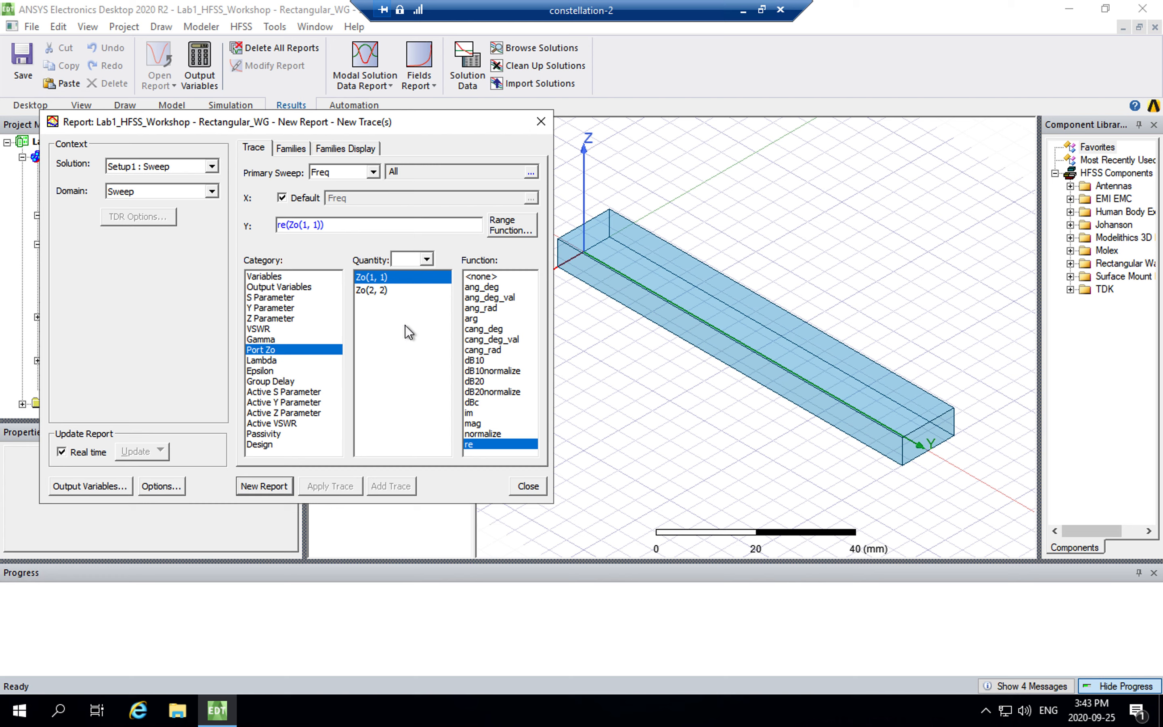
pyautogui.click(299, 393)
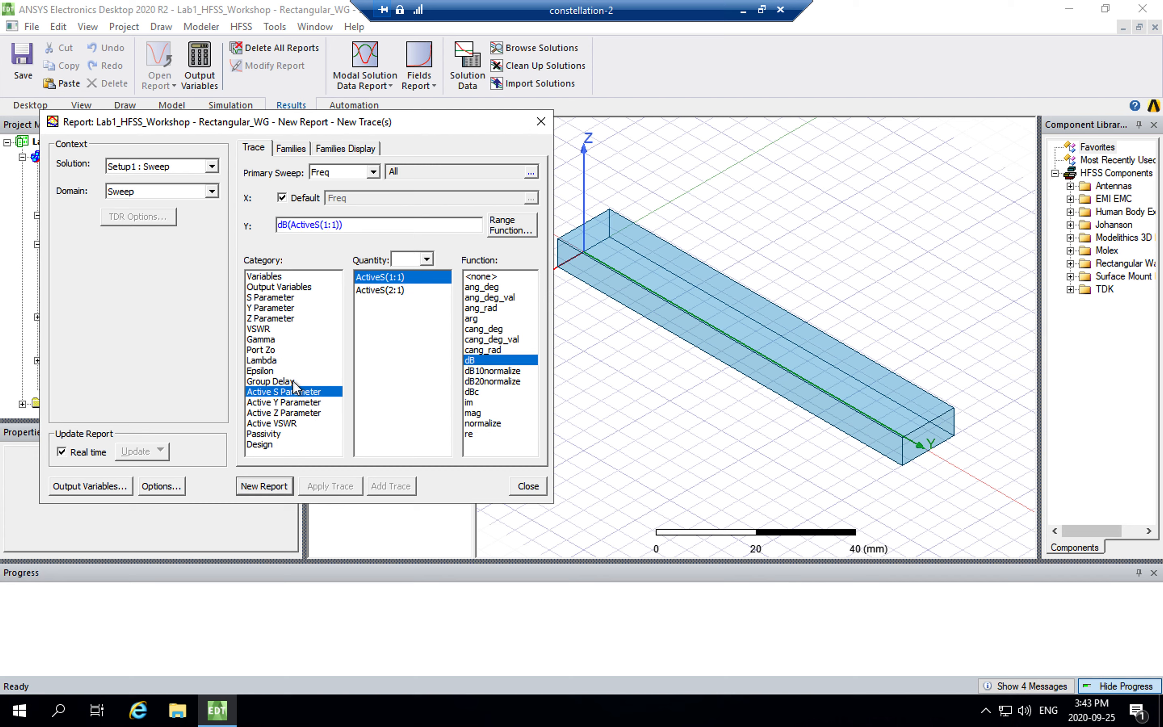
pyautogui.click(293, 380)
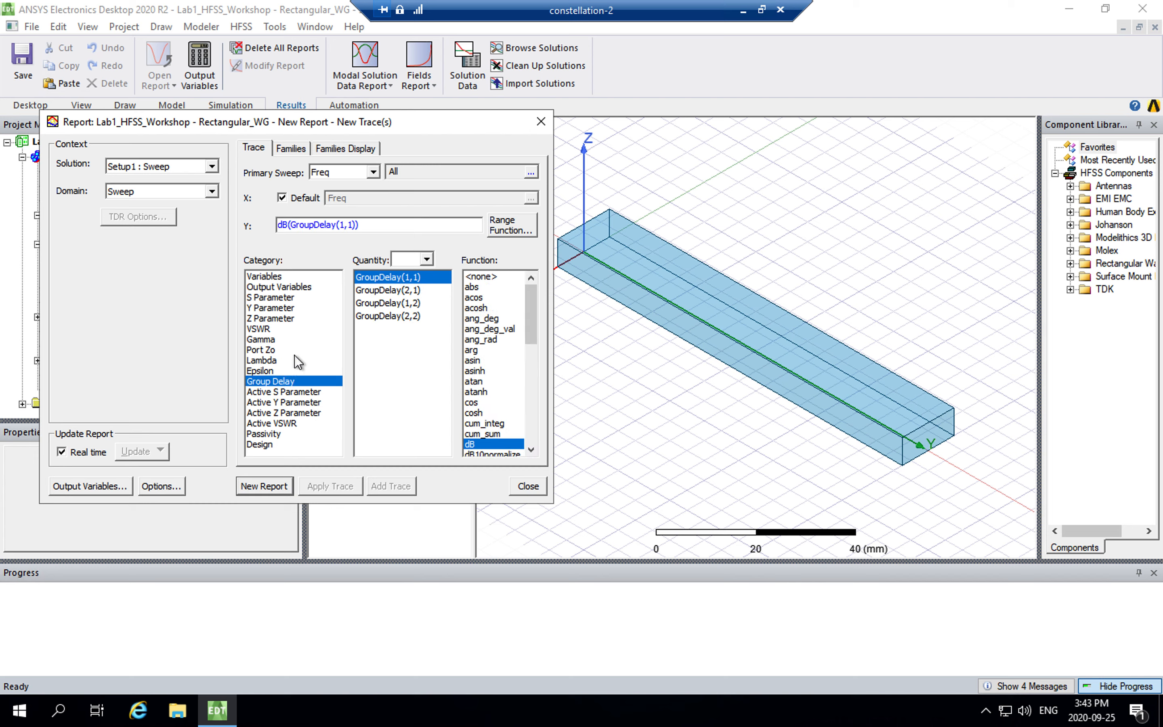
pyautogui.click(270, 298)
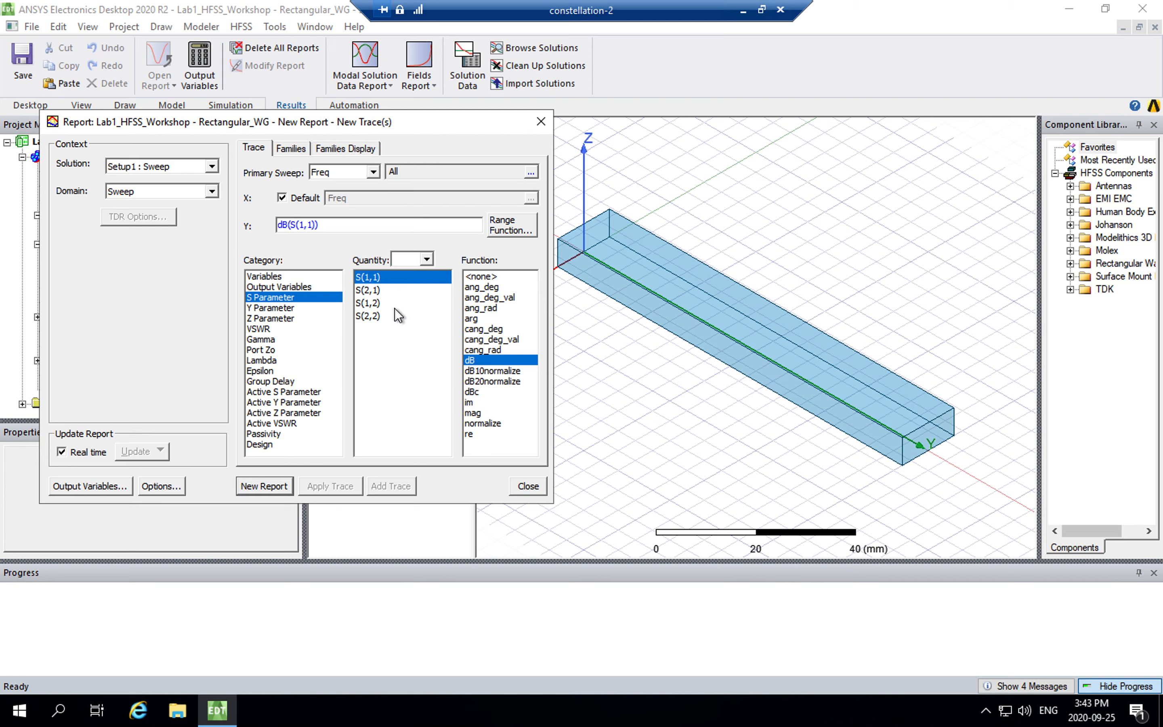
# Create the report from Setup1 : Sweep with dB traces of S(1,1) and S(2,1), and move the legend inside the plot
pyautogui.click(197, 174)
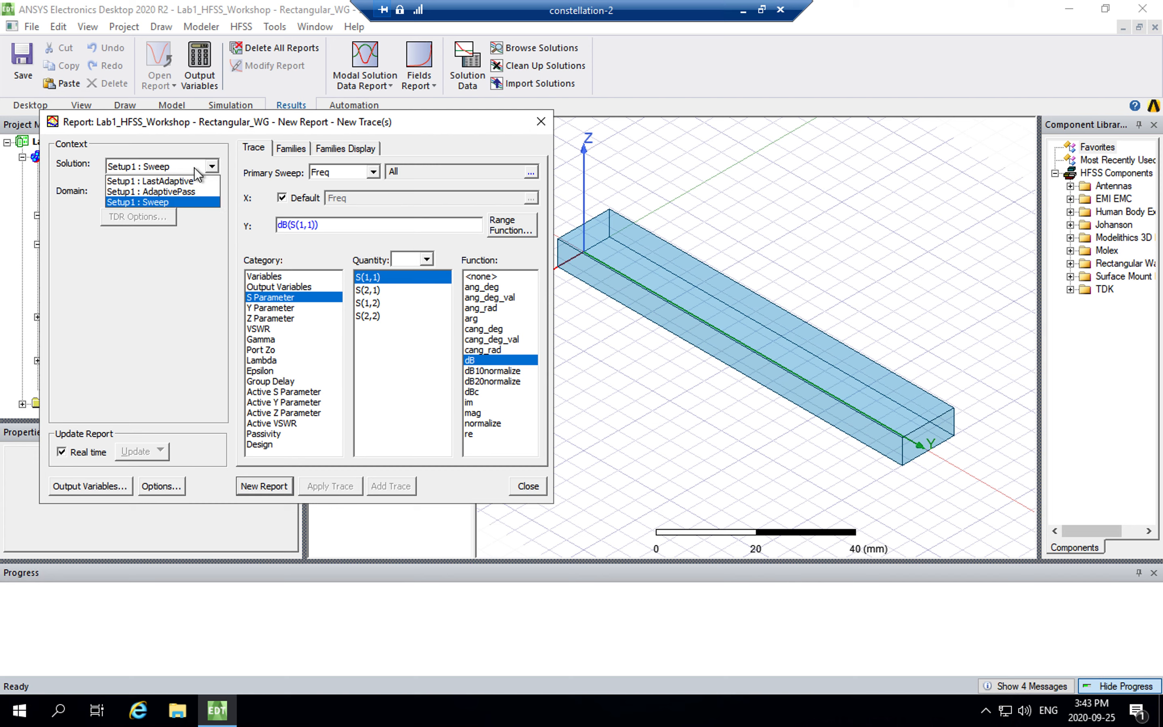
pyautogui.click(182, 202)
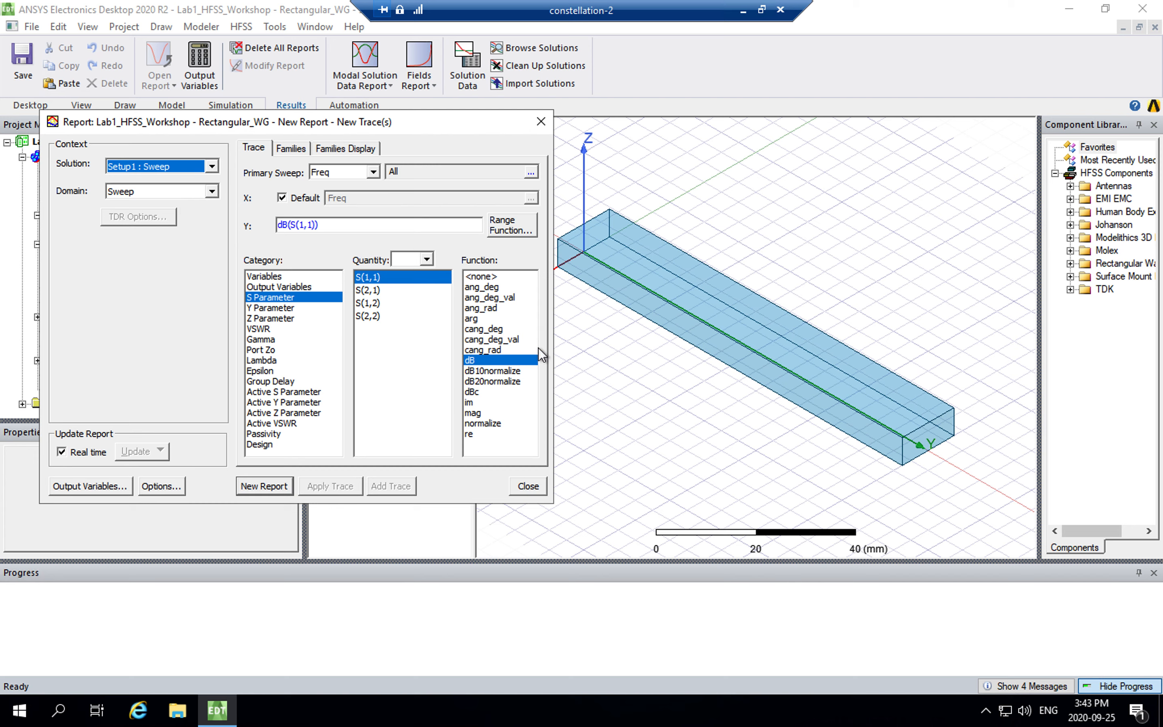
pyautogui.keyDown('ctrl'); pyautogui.click(378, 291); pyautogui.keyUp('ctrl')
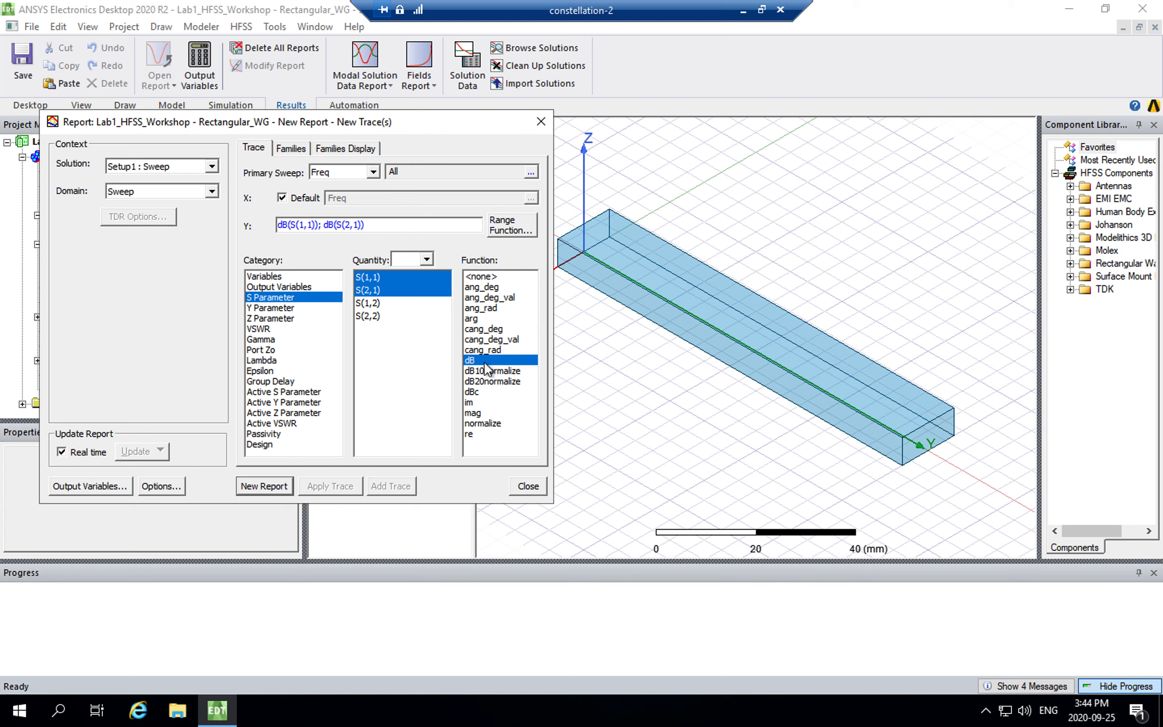
pyautogui.click(264, 485)
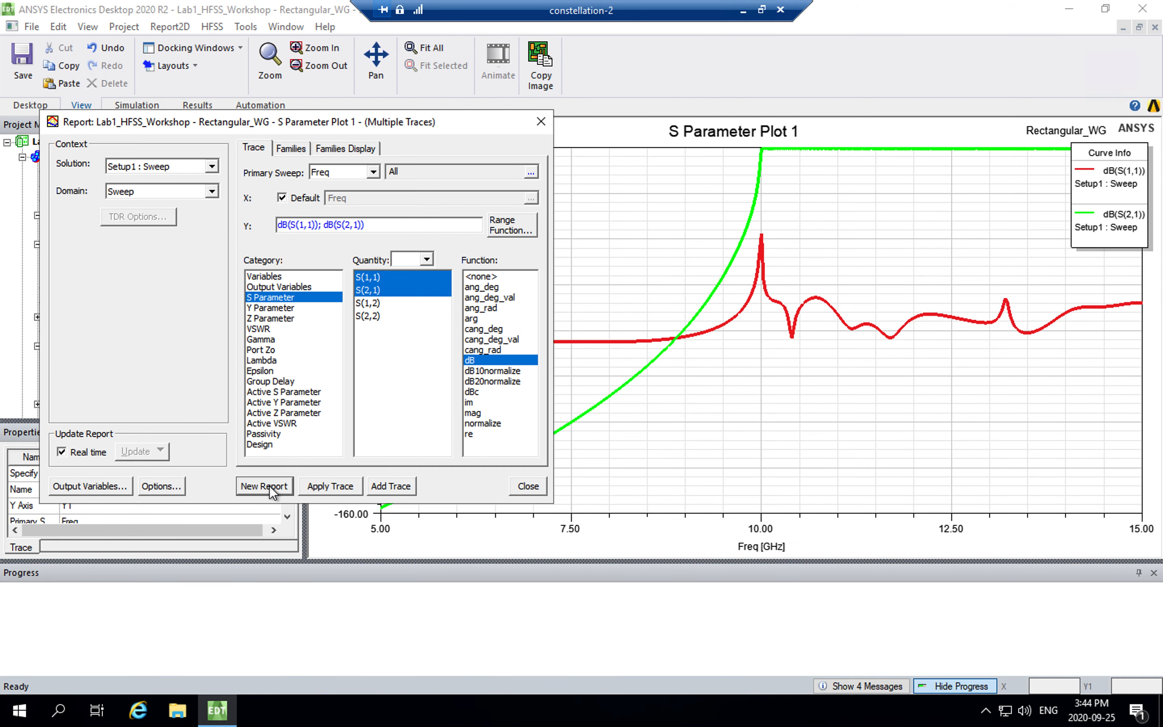
pyautogui.click(528, 486)
pyautogui.moveTo(1113, 198); pyautogui.dragTo(1091, 219)
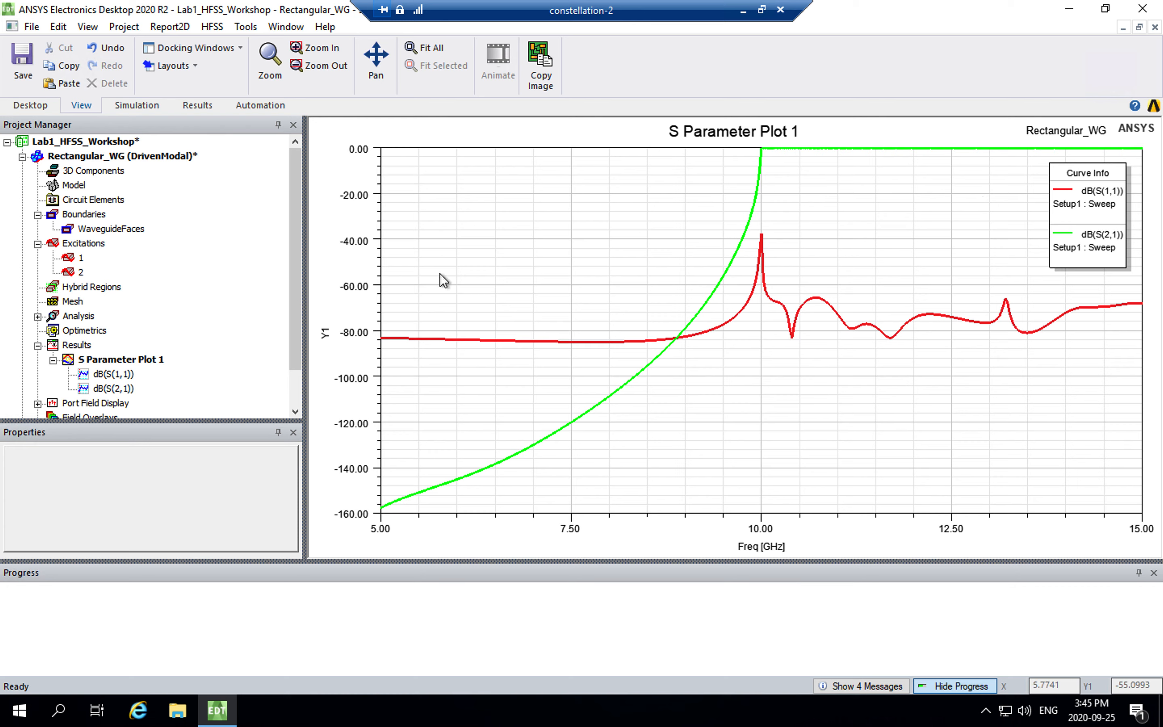
# Add another frequency sweep to Setup1 with the sweep type Discrete
pyautogui.click(38, 317)
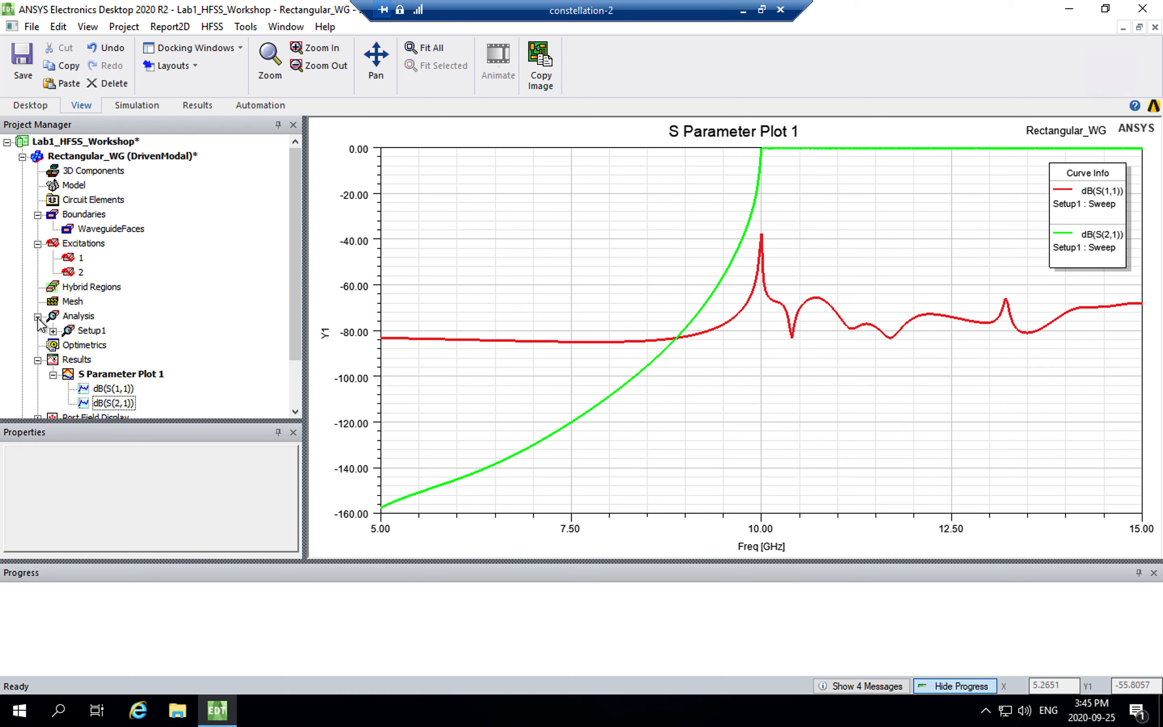
pyautogui.click(52, 332)
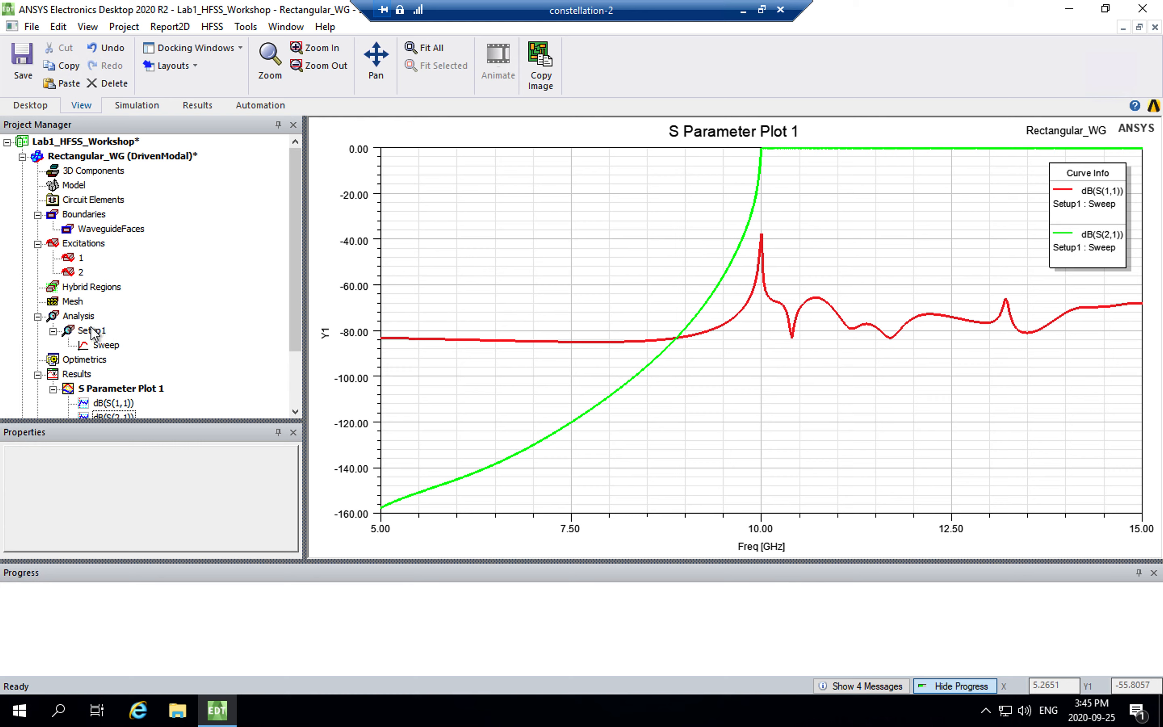
pyautogui.rightClick(104, 331)
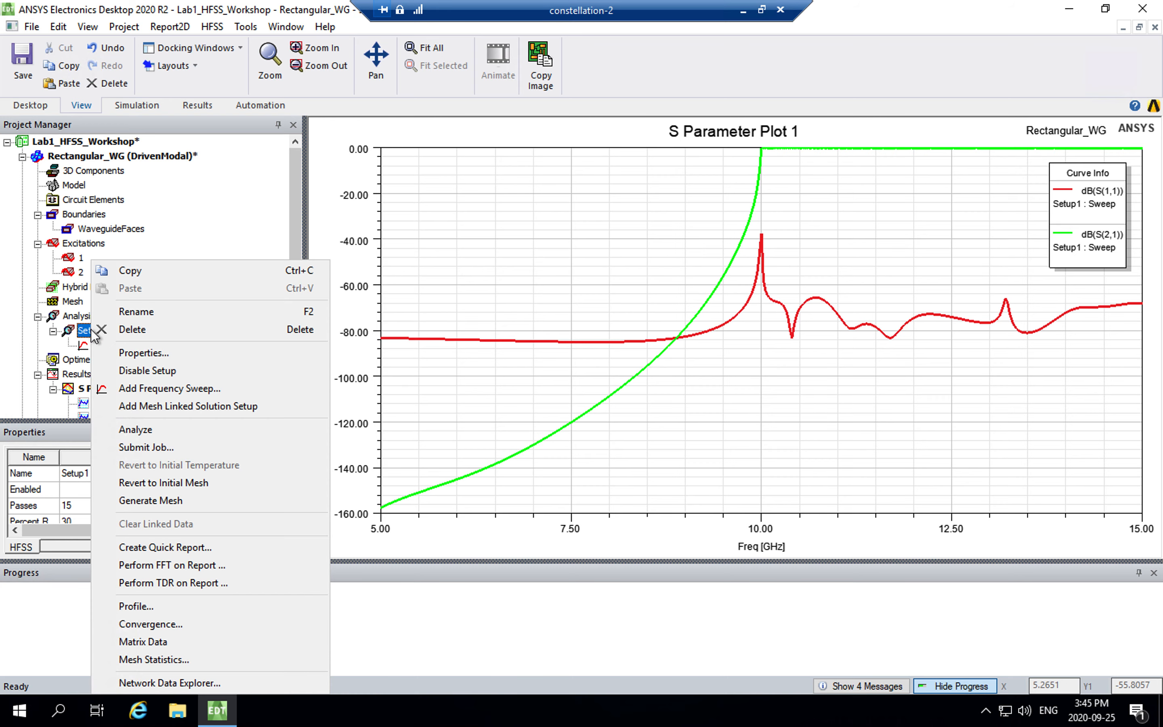
pyautogui.click(213, 389)
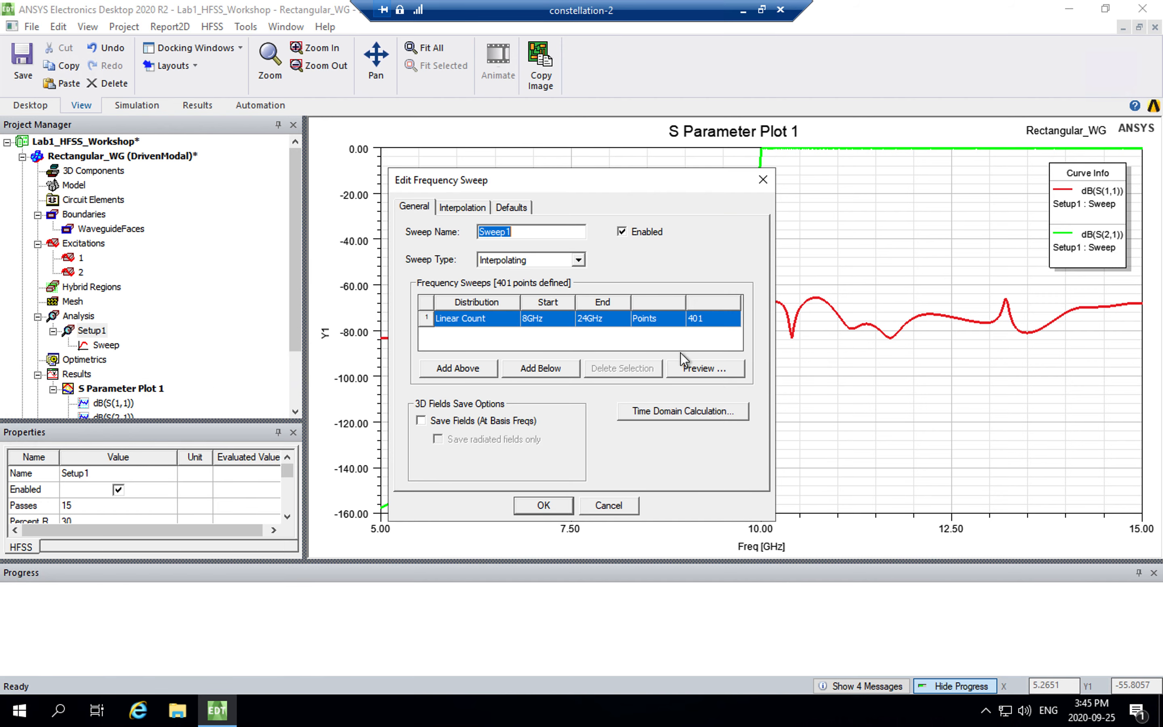
pyautogui.click(578, 261)
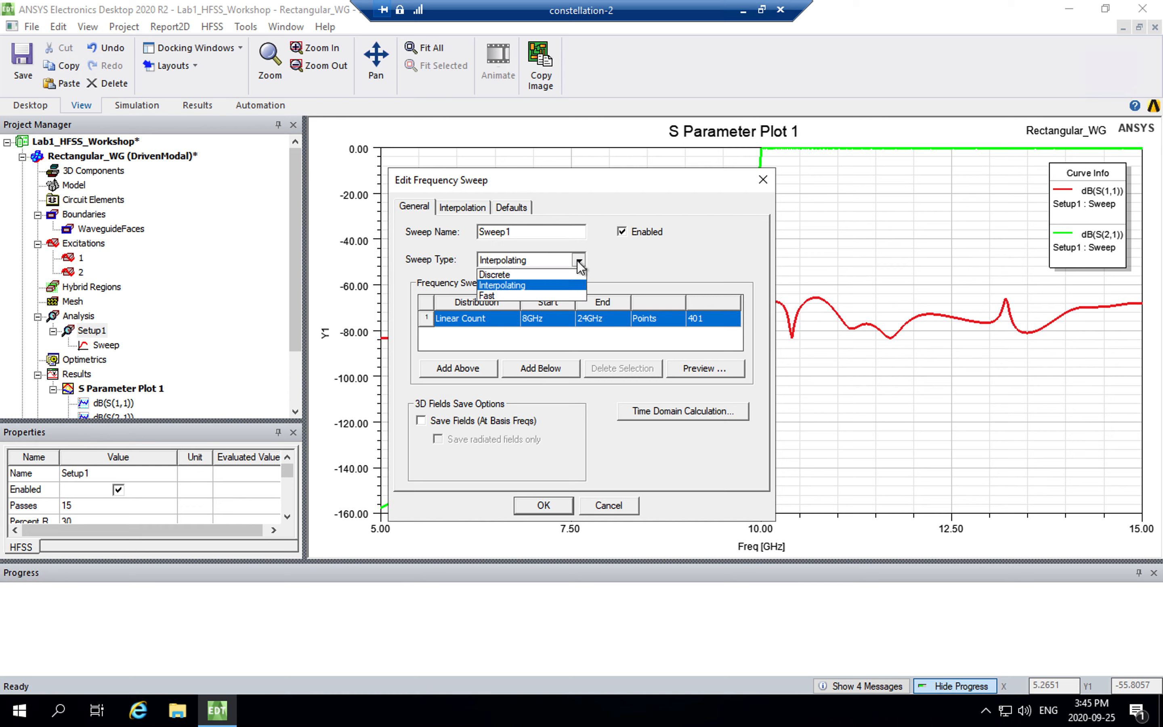
pyautogui.click(525, 273)
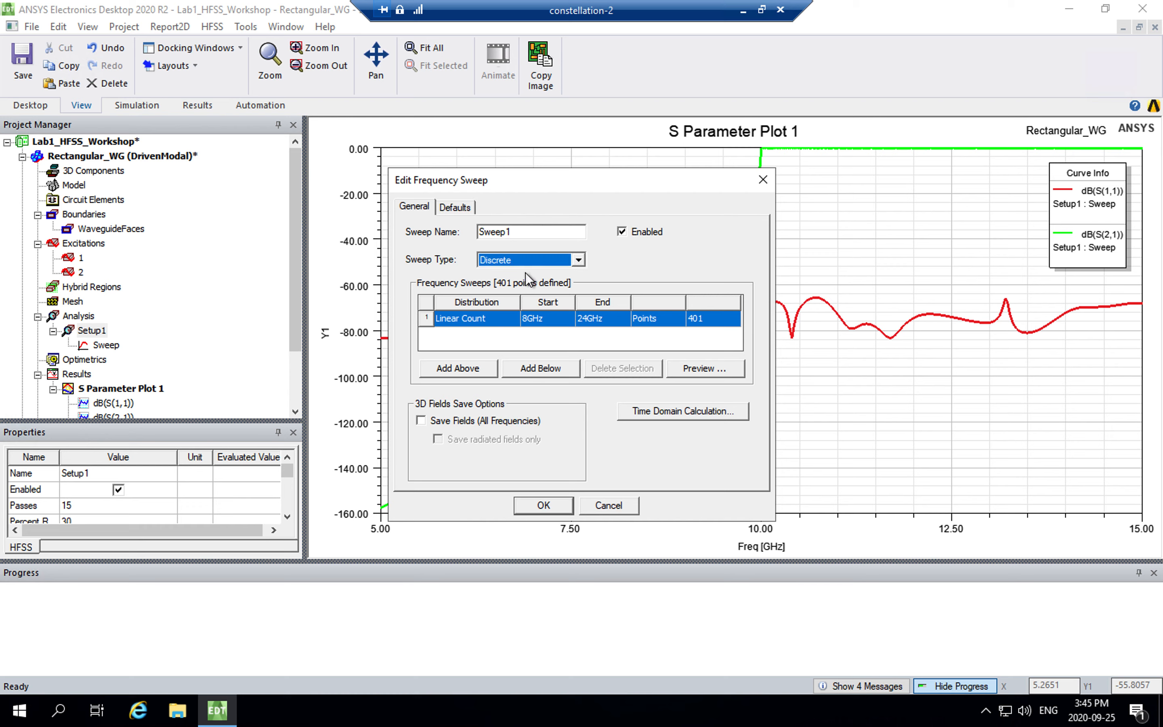
# Define the discrete sweep as a single point at 12 GHz with fields saved at all frequencies, and accept it
pyautogui.click(710, 324)
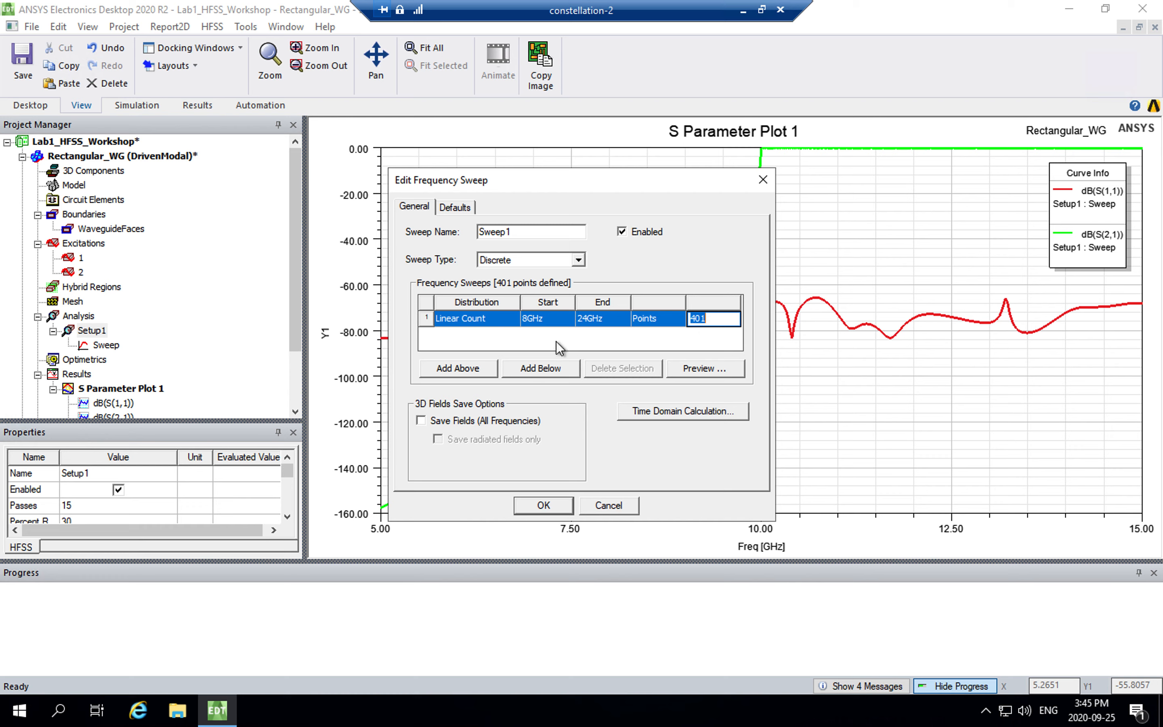
pyautogui.click(460, 317)
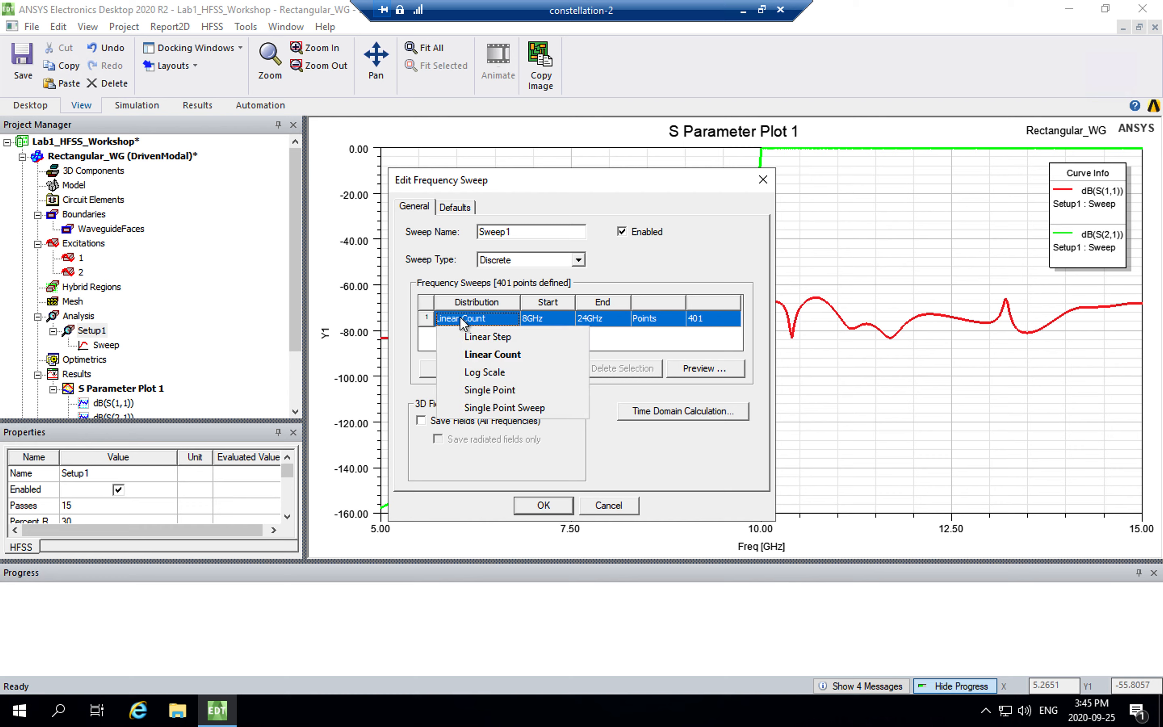
pyautogui.click(494, 389)
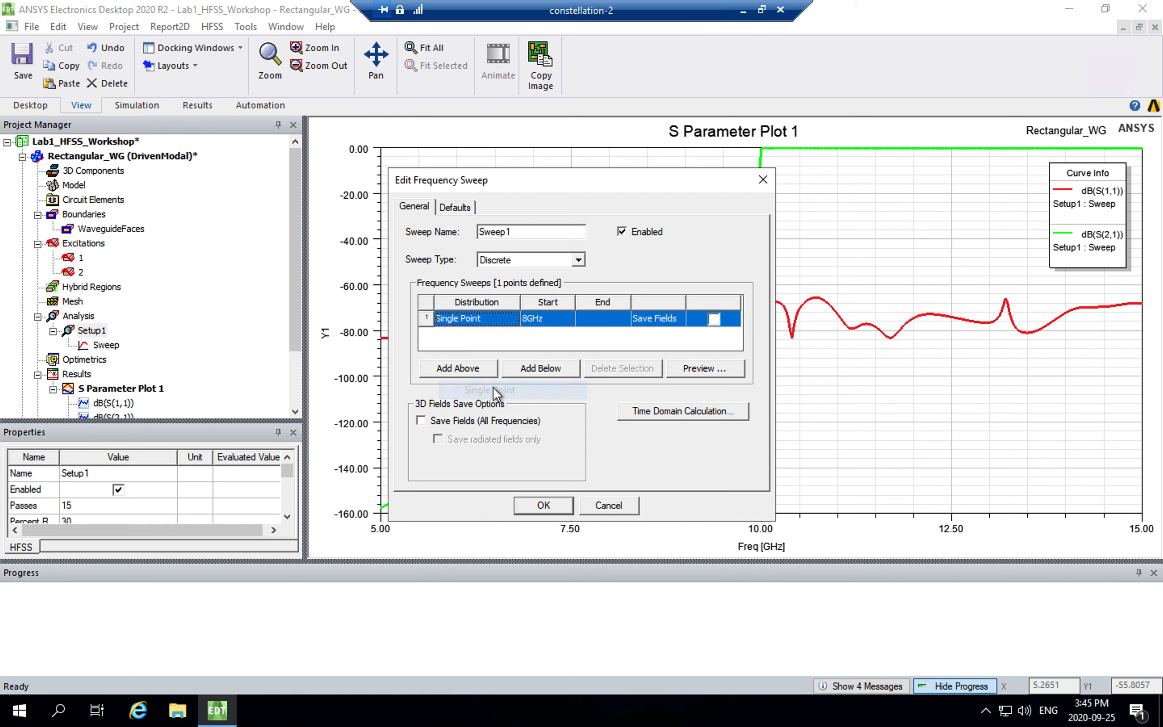
pyautogui.click(545, 321)
pyautogui.click(546, 321)
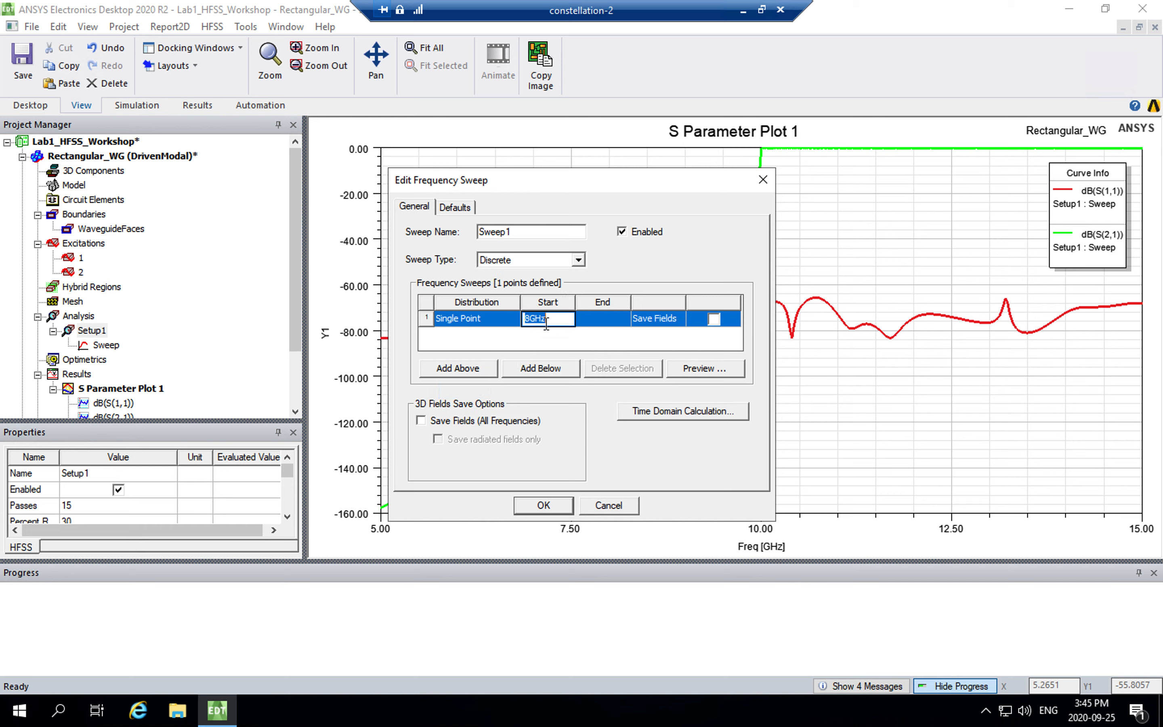
pyautogui.write('12')
pyautogui.press('Tab')
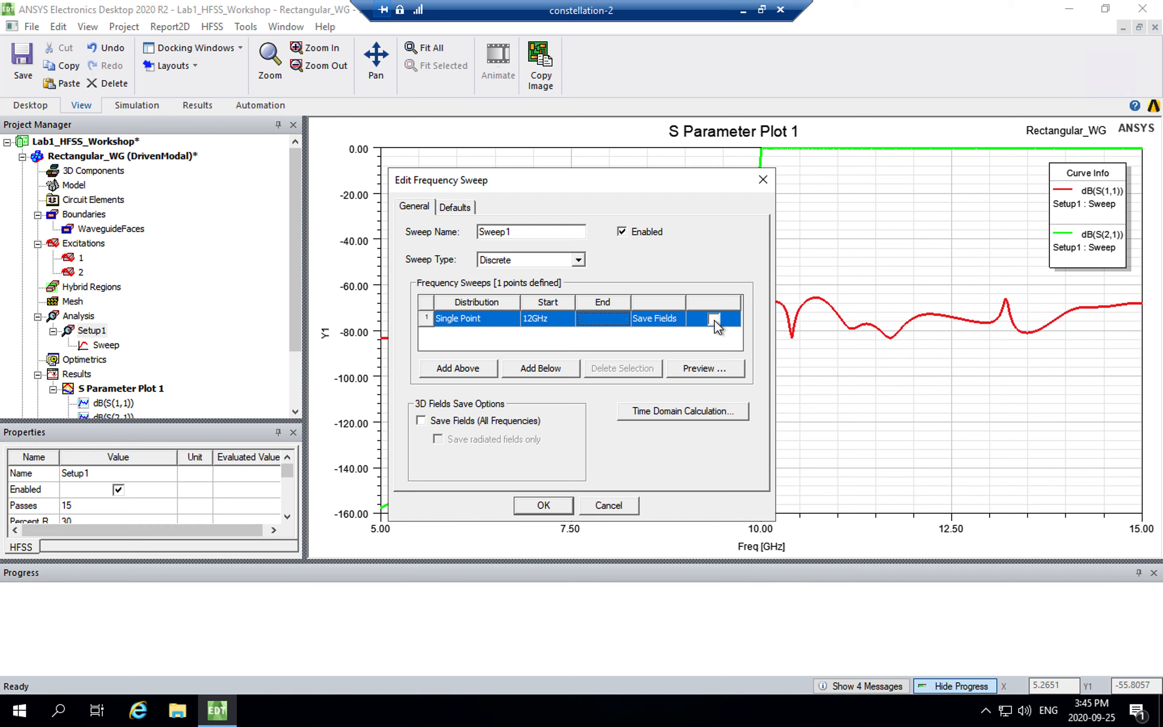
pyautogui.click(421, 420)
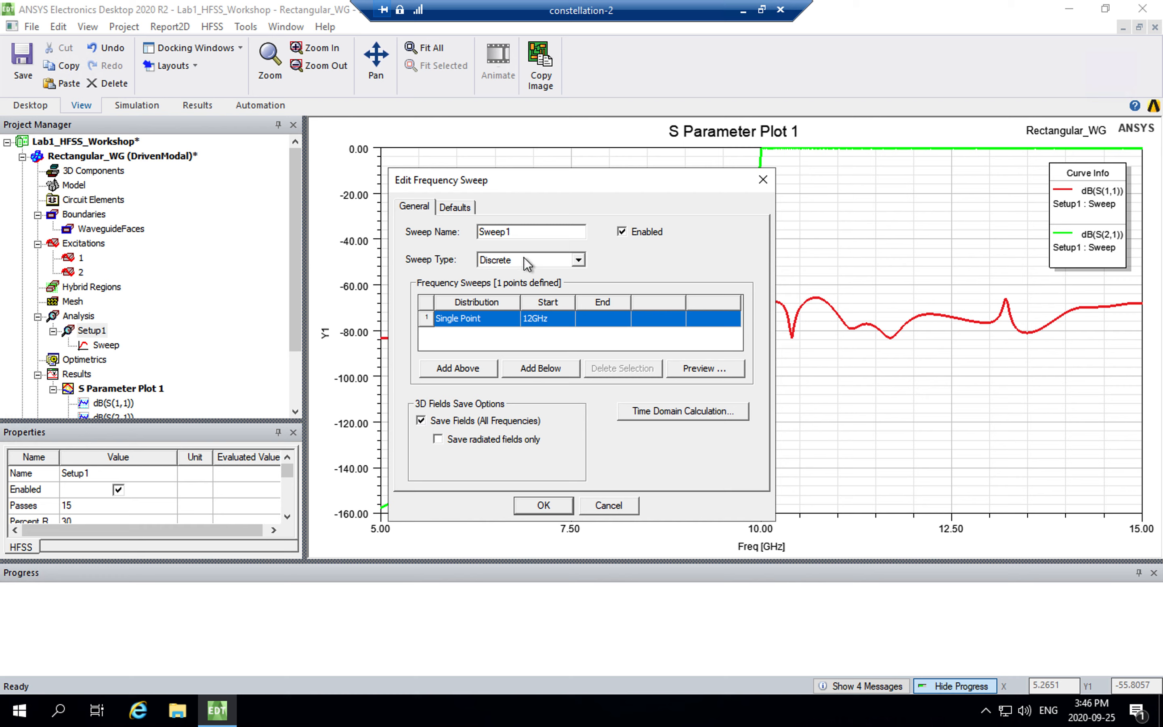
pyautogui.click(544, 506)
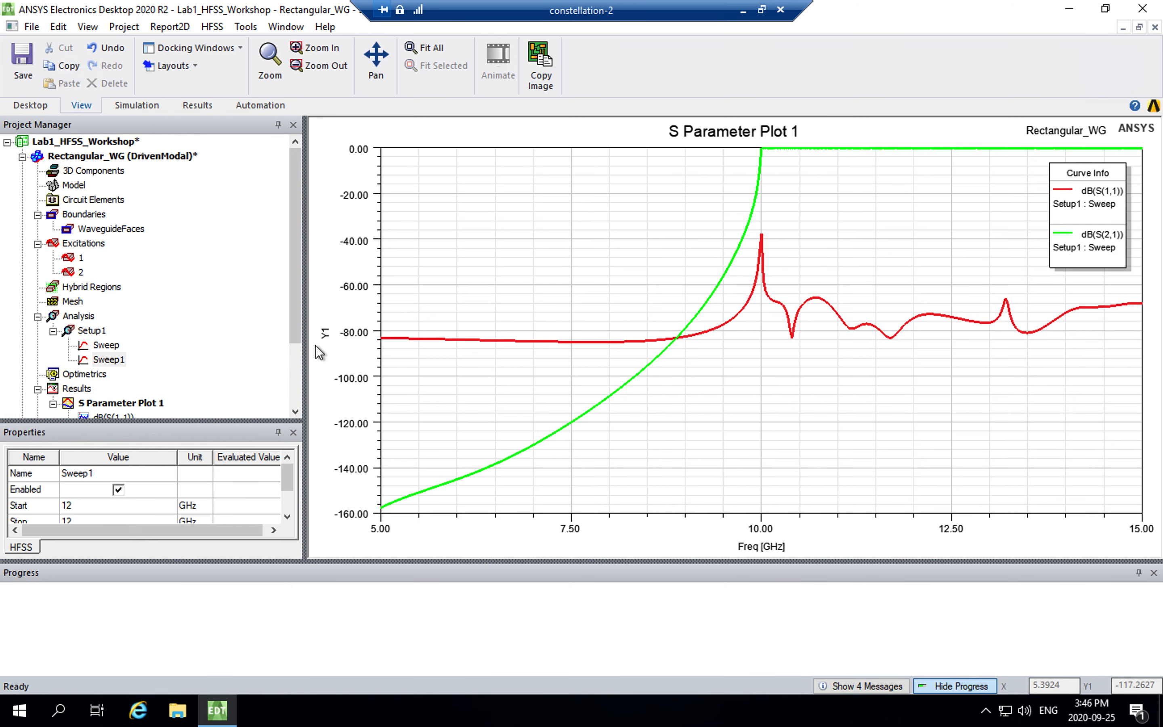
# Run the validation check on the Rectangular_WG design and analyze all setups, including the discrete sweep
pyautogui.click(148, 106)
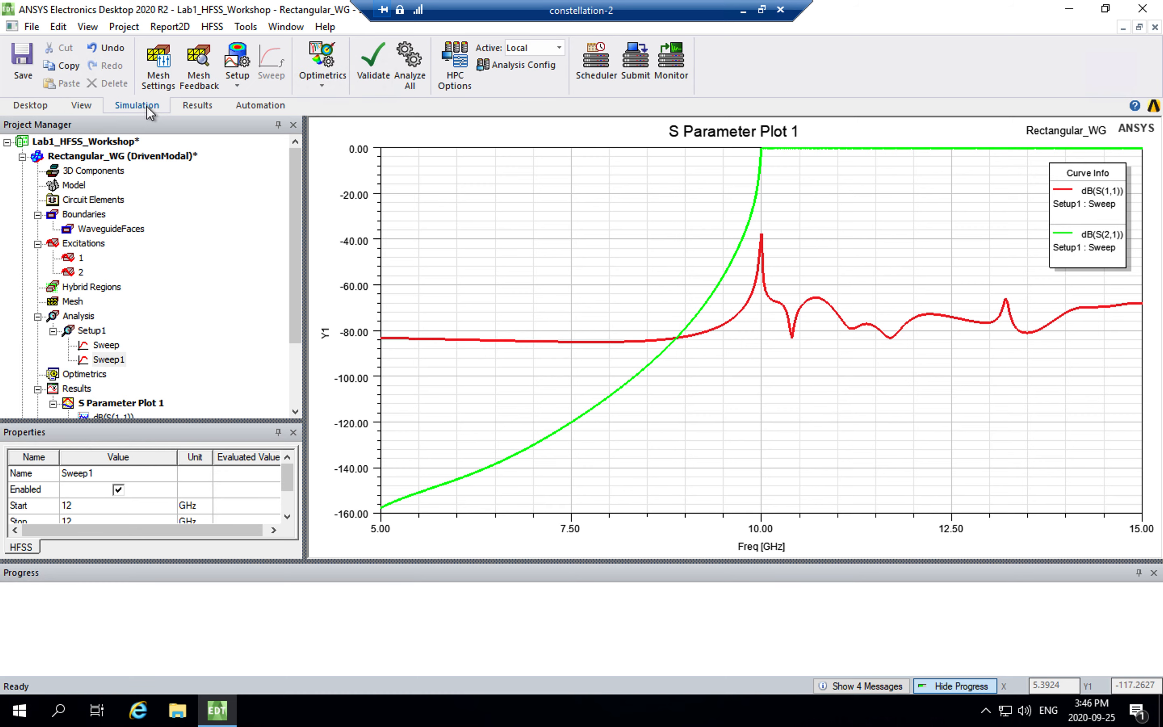
pyautogui.click(382, 76)
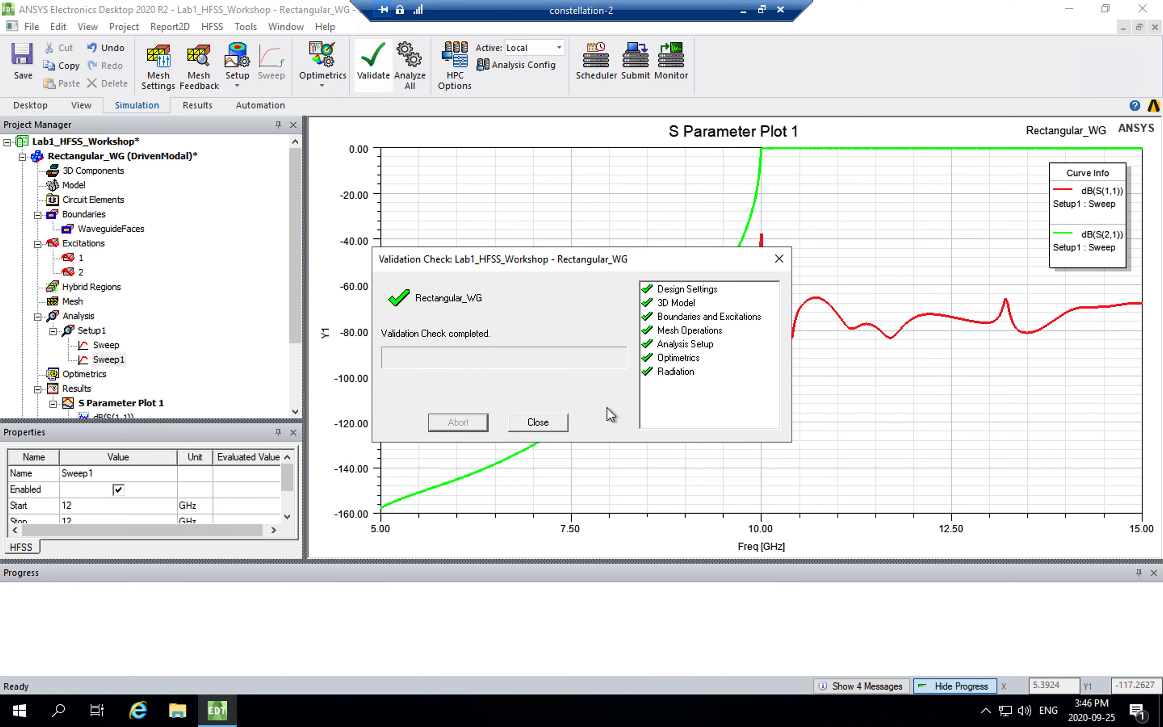
pyautogui.click(539, 425)
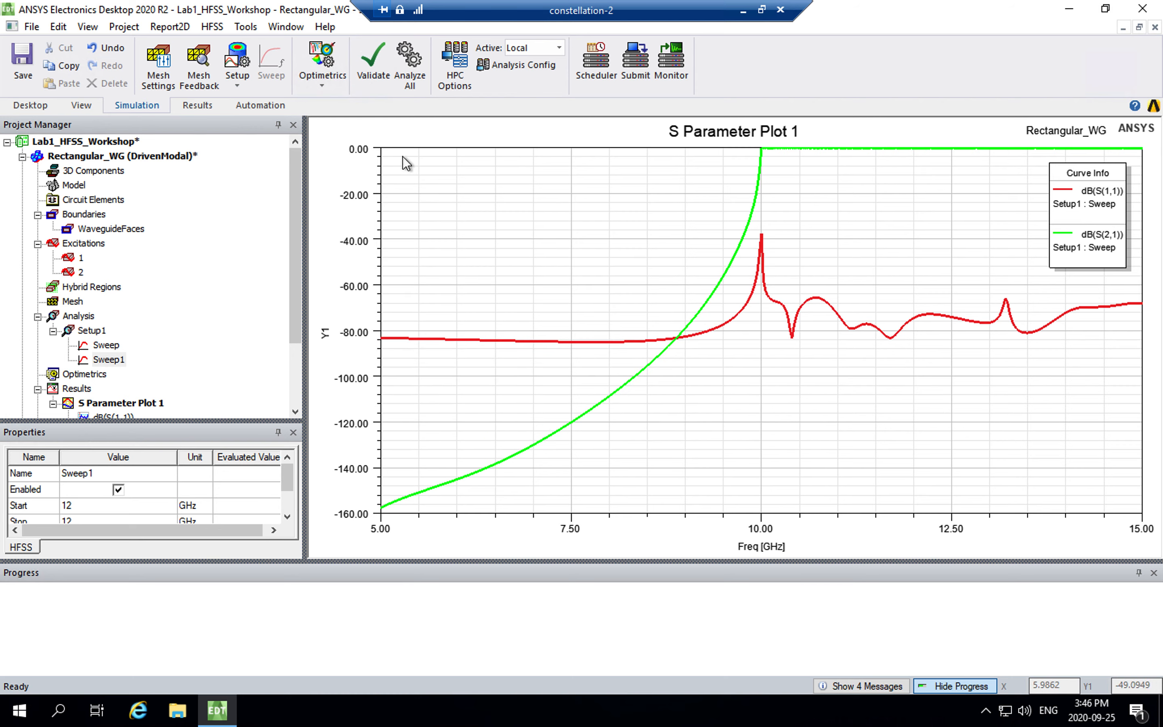
pyautogui.click(409, 68)
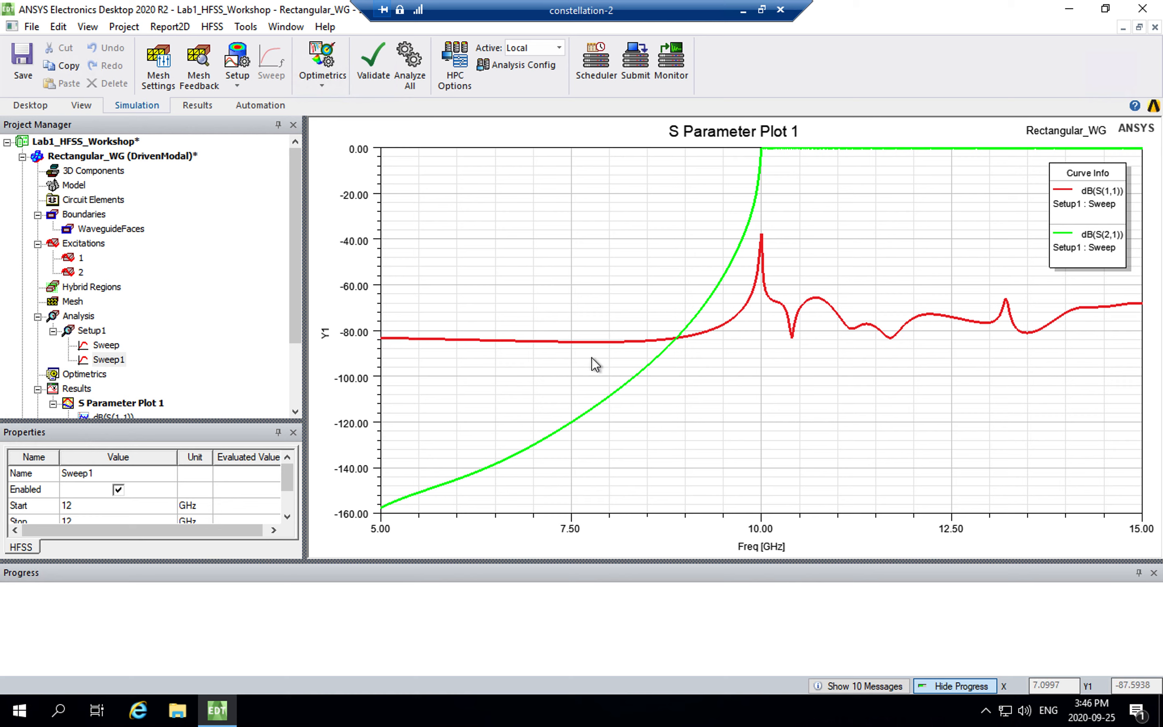
# Delete S Parameter Plot 1 from the design's results
pyautogui.click(123, 404)
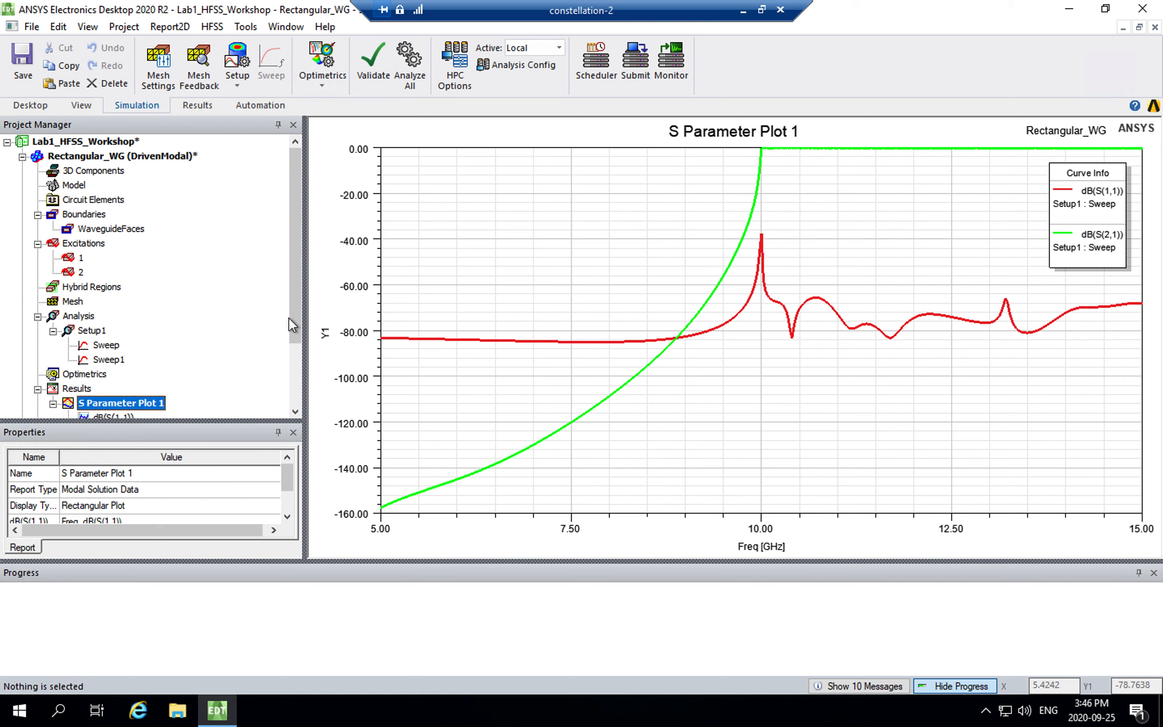
pyautogui.moveTo(296, 328); pyautogui.dragTo(297, 347)
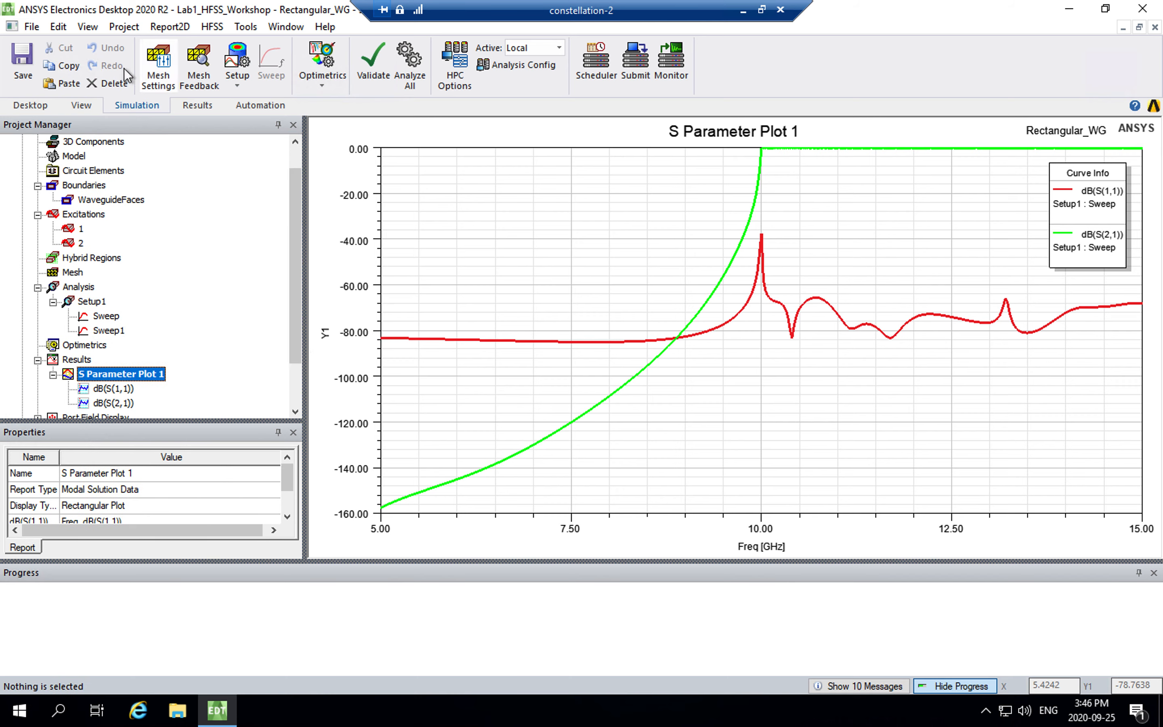
pyautogui.click(113, 83)
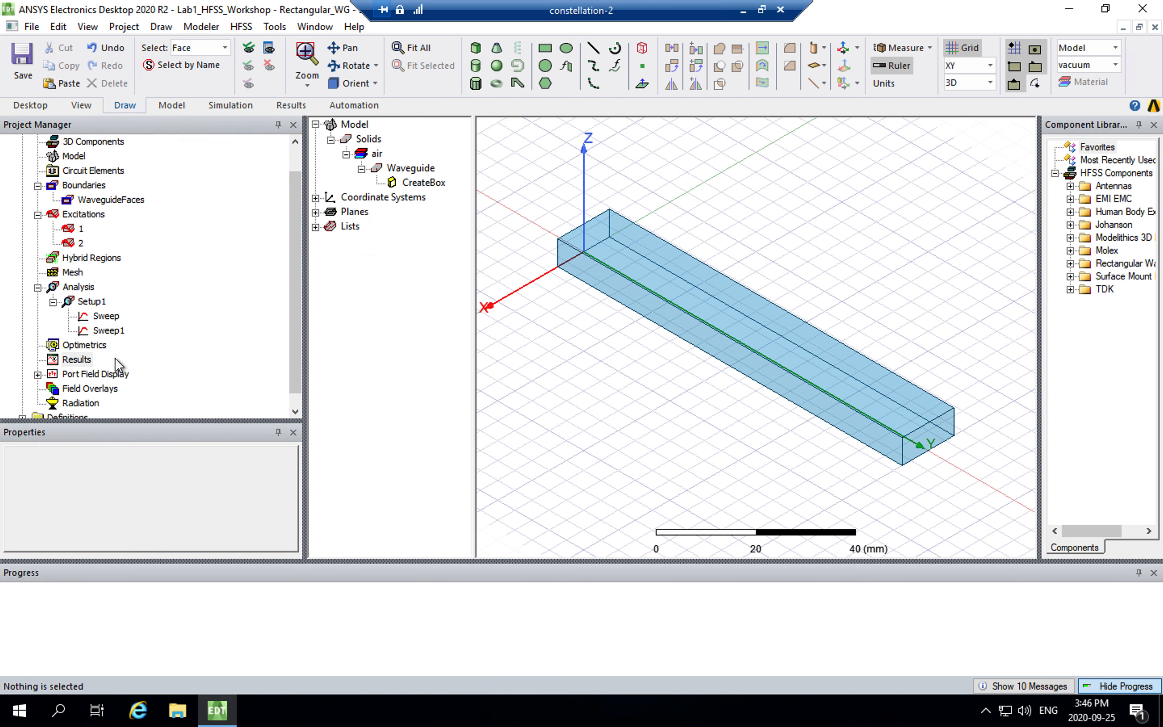
# Create a rectangular modal solution data plot from Setup1 : Sweep with dB traces of S(1,1) and S(2,1)
pyautogui.rightClick(77, 360)
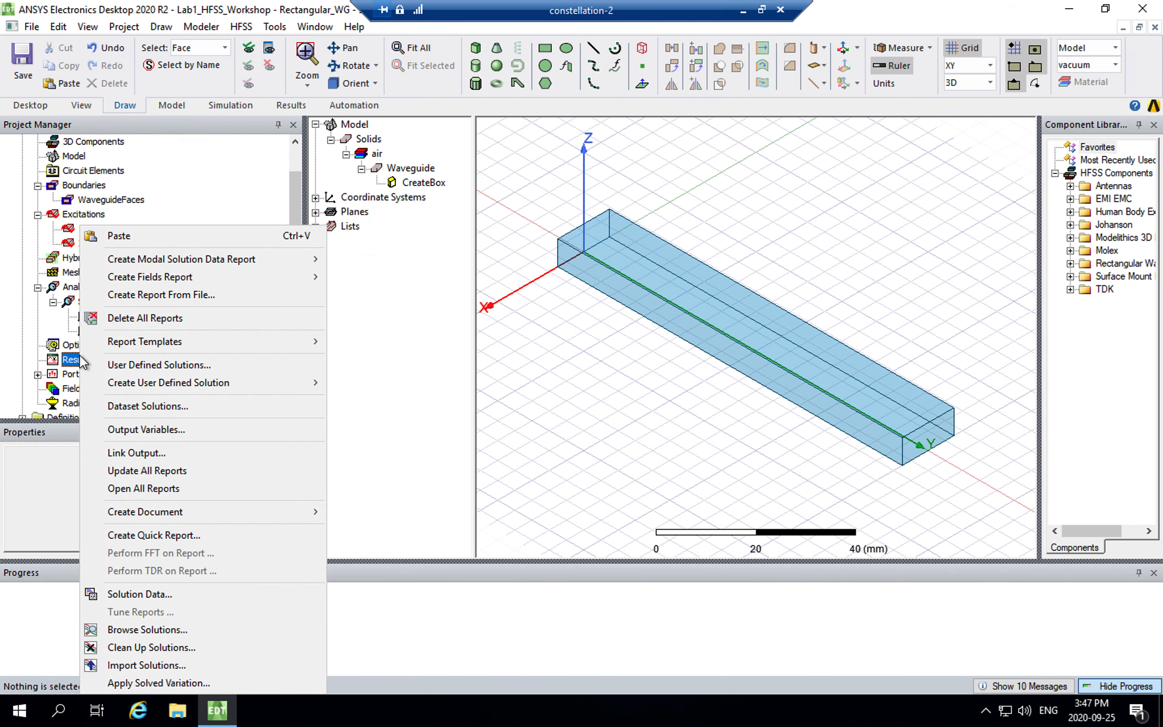
pyautogui.moveTo(271, 255)
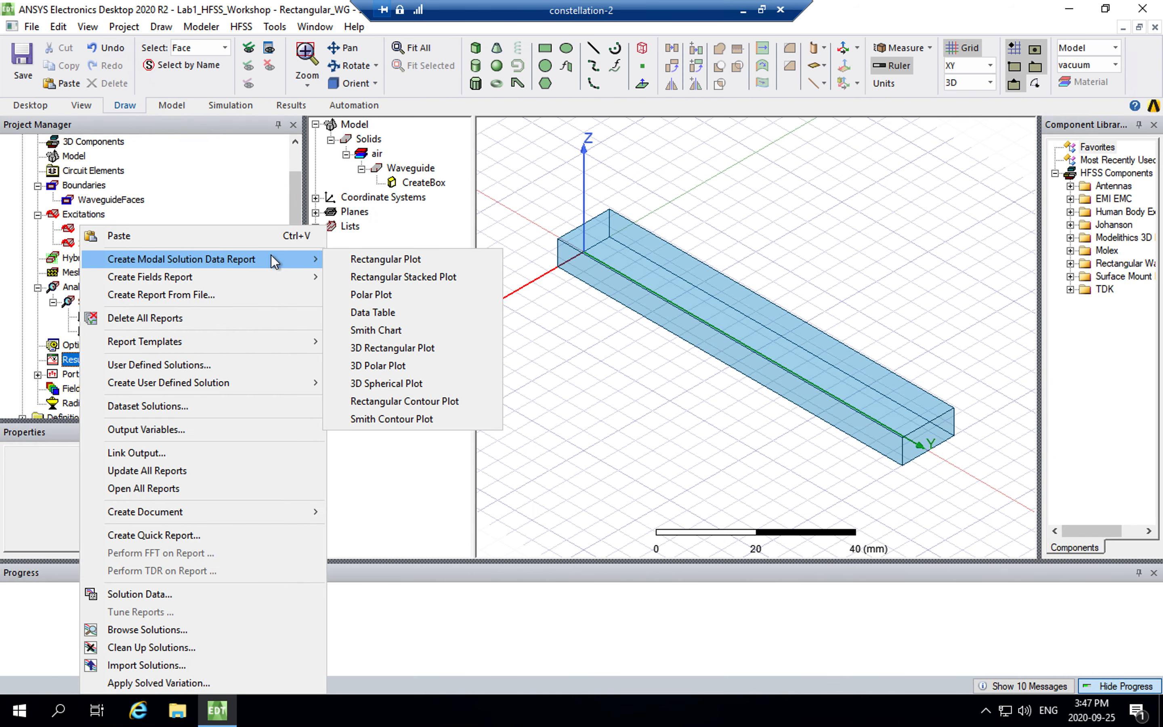
pyautogui.click(383, 262)
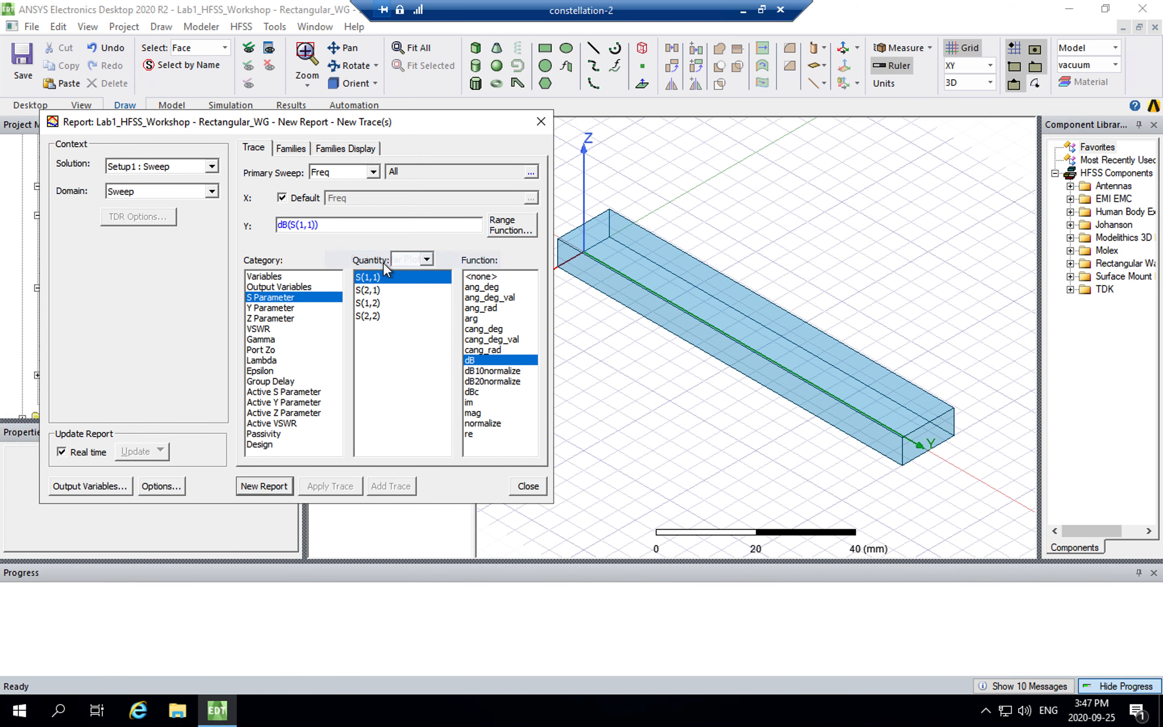
pyautogui.keyDown('ctrl'); pyautogui.click(377, 289); pyautogui.keyUp('ctrl')
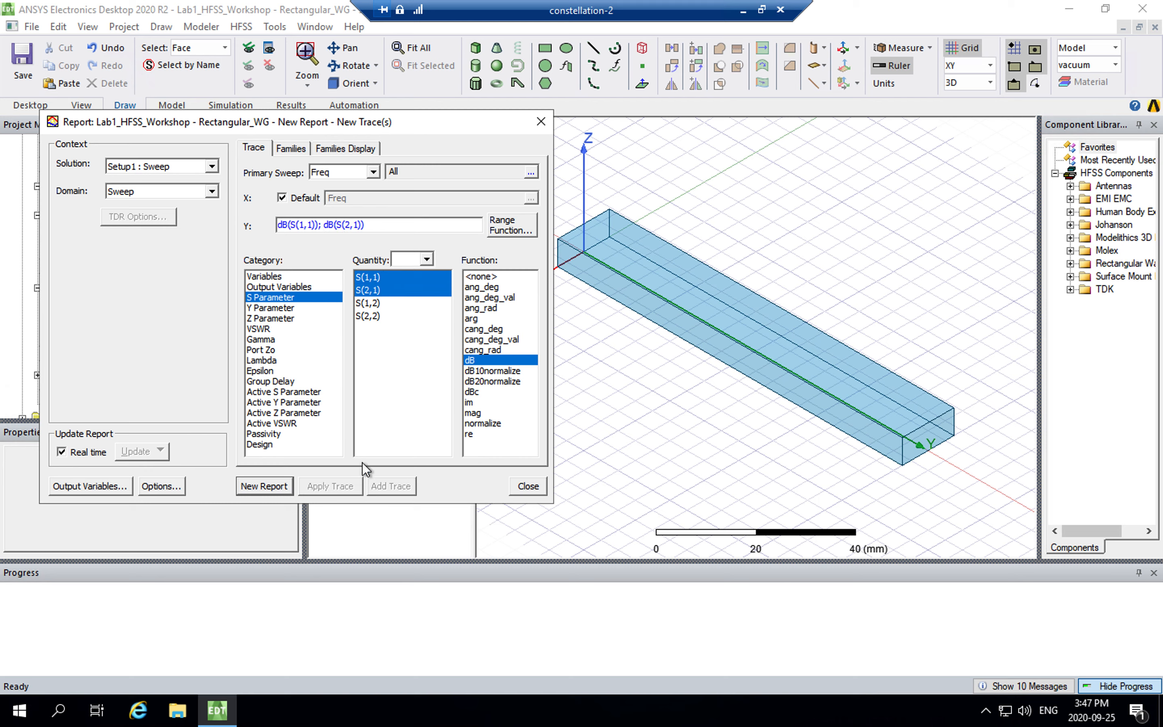
pyautogui.click(278, 486)
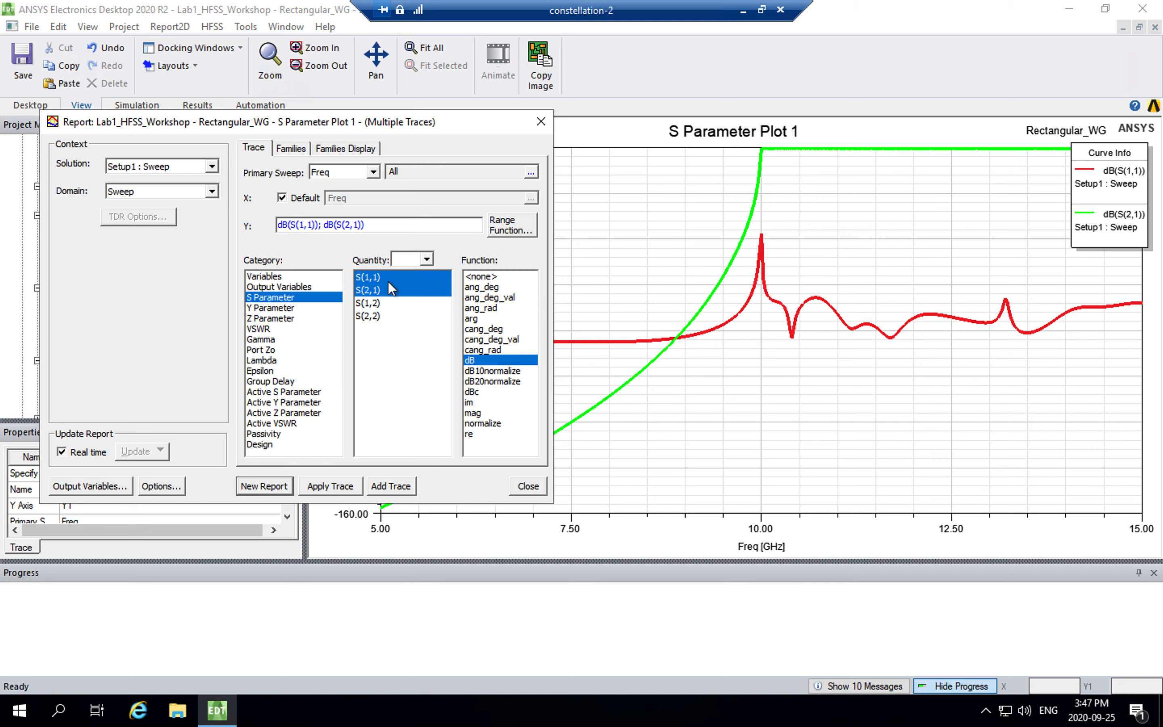
pyautogui.click(383, 292)
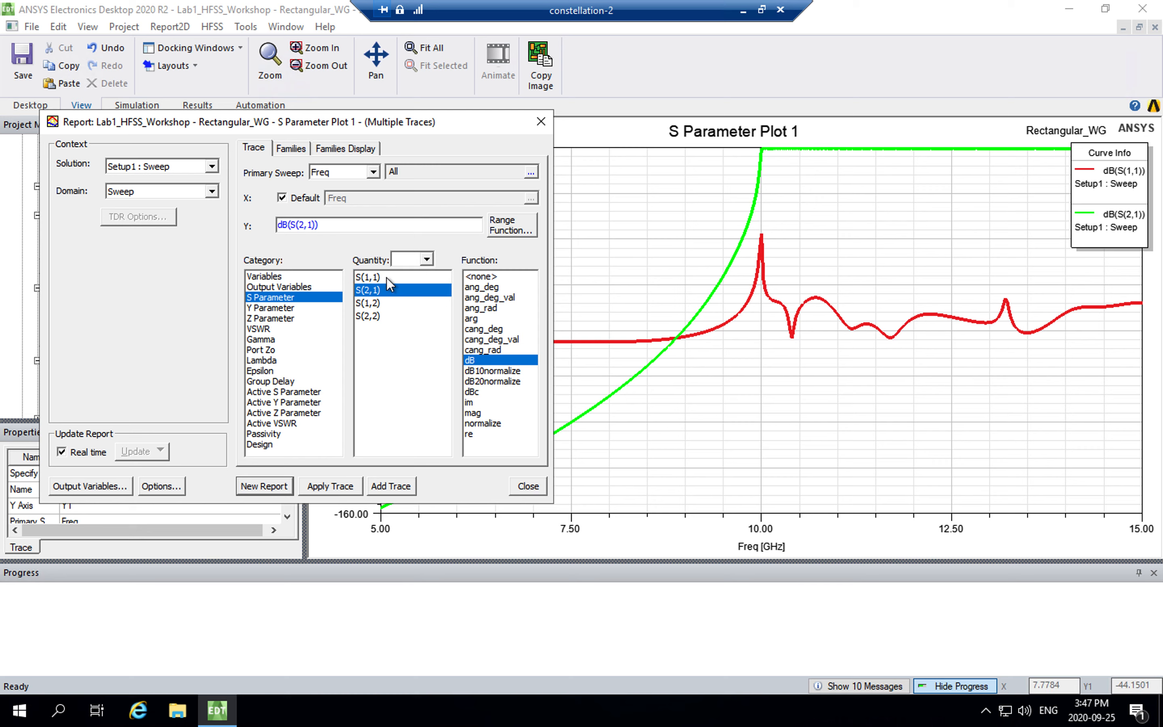
pyautogui.keyDown('ctrl'); pyautogui.click(398, 277); pyautogui.keyUp('ctrl')
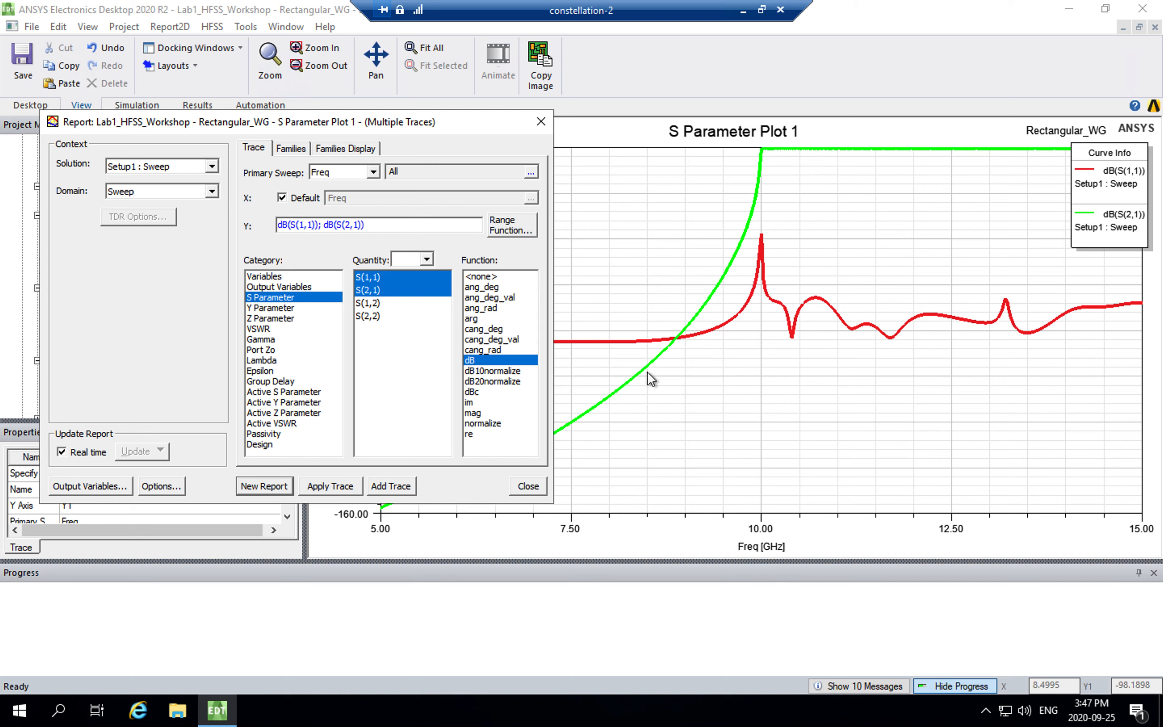
pyautogui.click(528, 485)
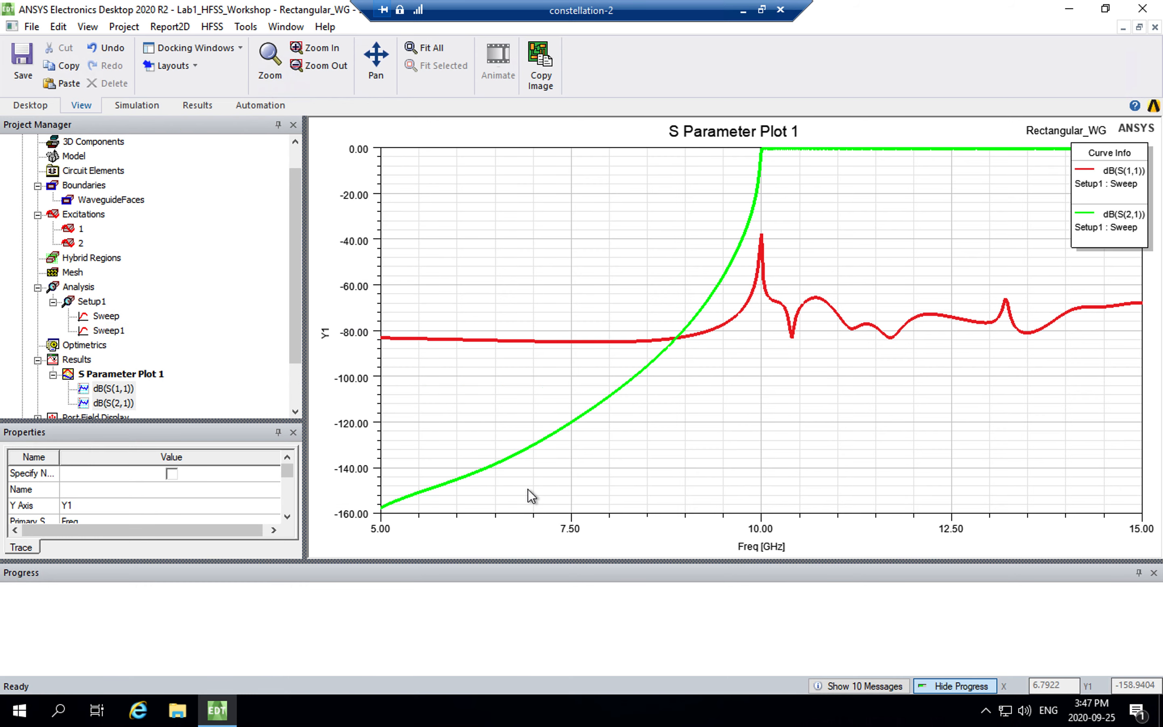
# Return to the 3D model view of Rectangular_WG and highlight the Waveguide solid to check it
pyautogui.click(296, 160)
pyautogui.click(175, 155)
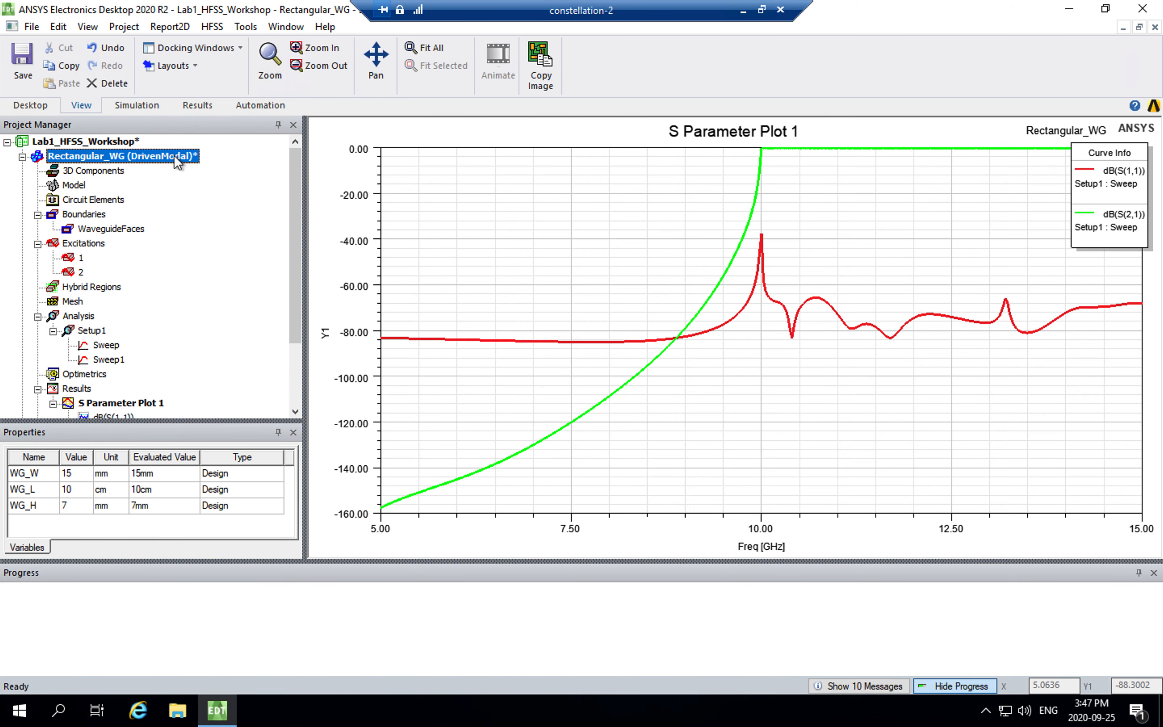
pyautogui.doubleClick(175, 156)
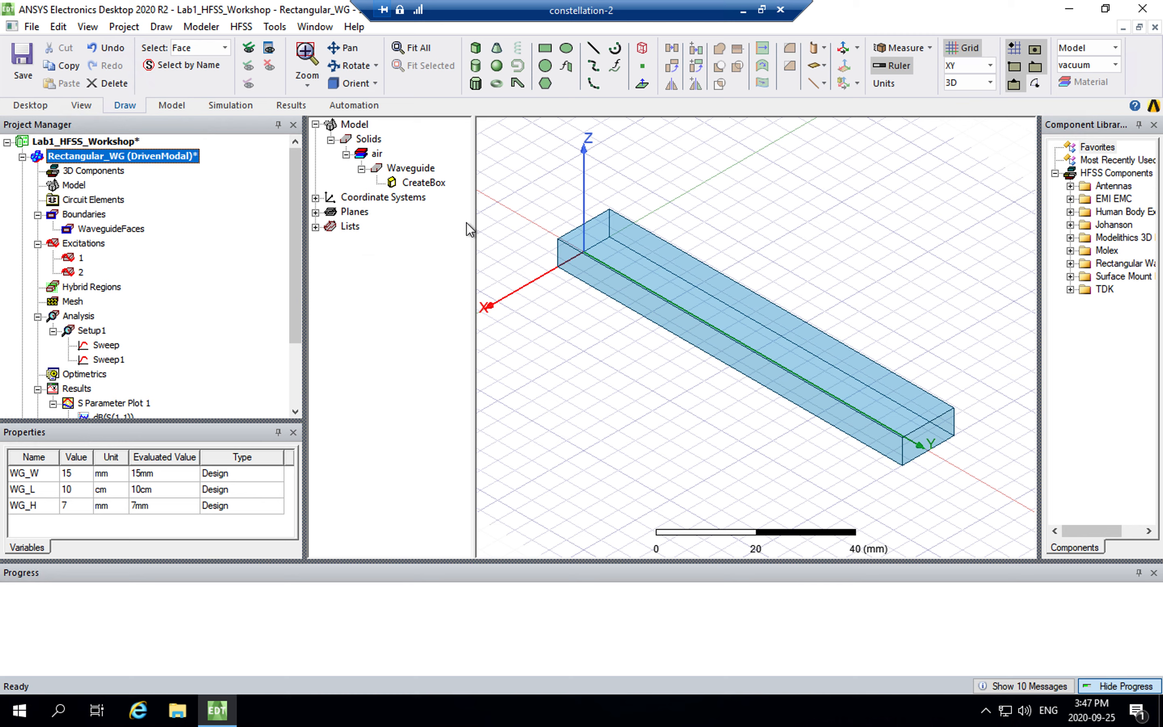
pyautogui.click(411, 168)
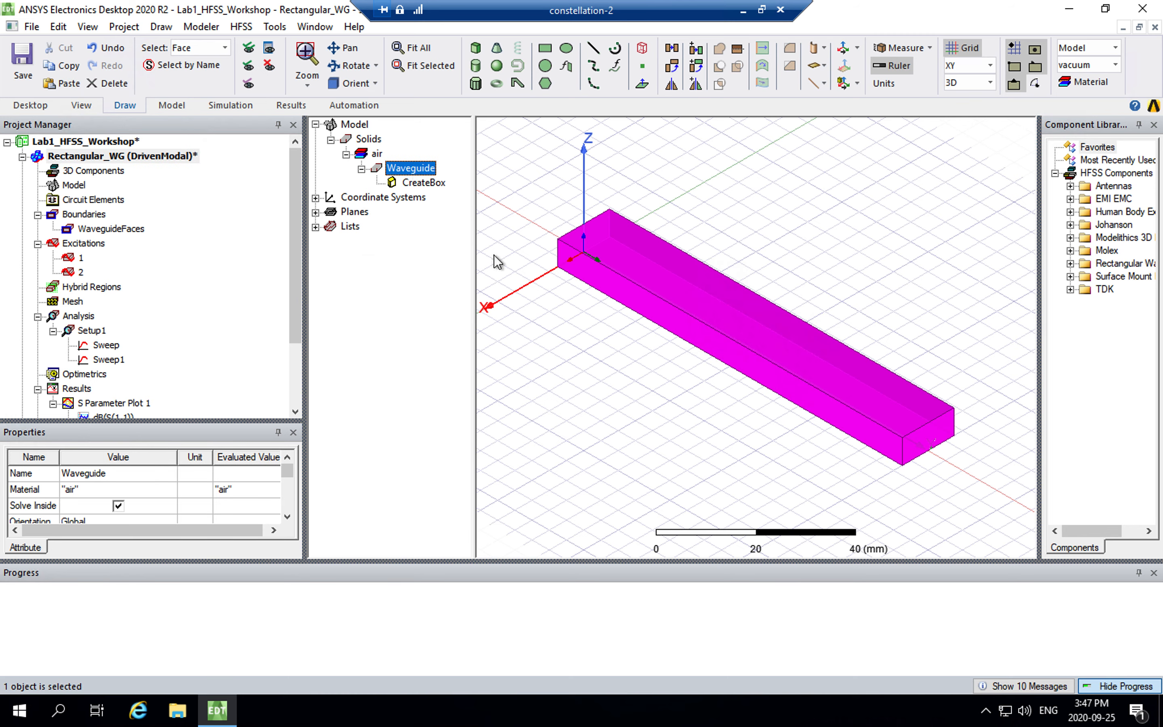
pyautogui.click(556, 311)
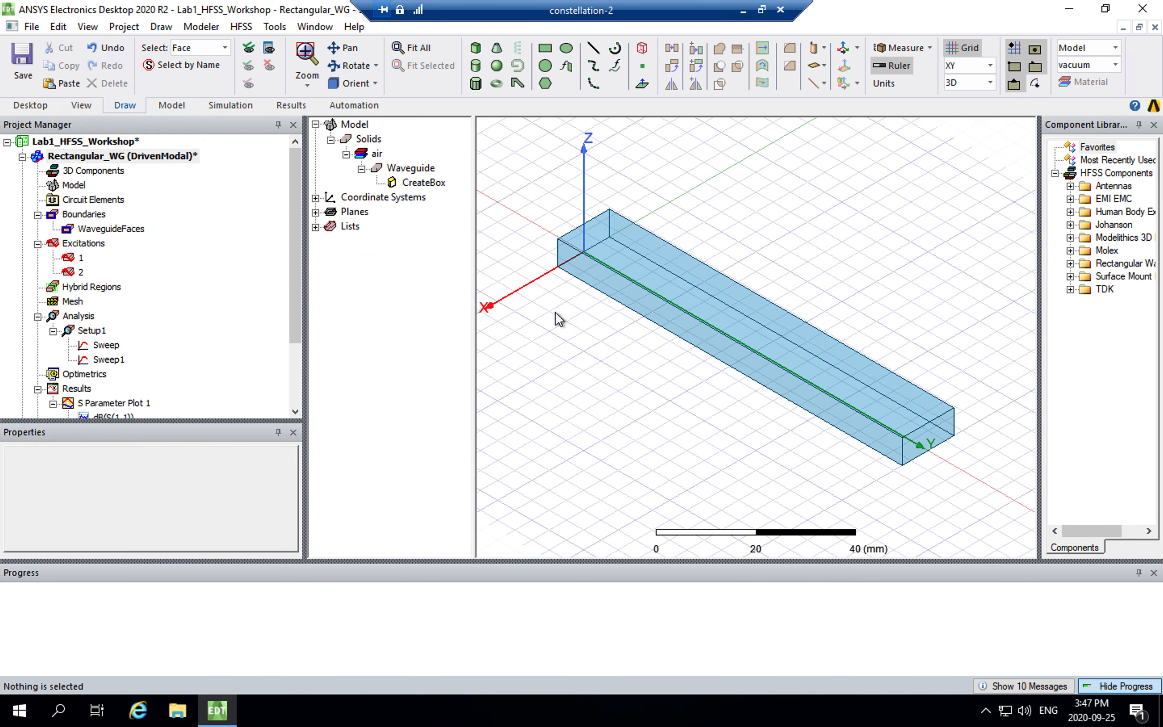
# Plot the Mag_E field on the Waveguide solid using Setup1 : Sweep1 at 12GHz and 0deg phase
pyautogui.rightClick(418, 173)
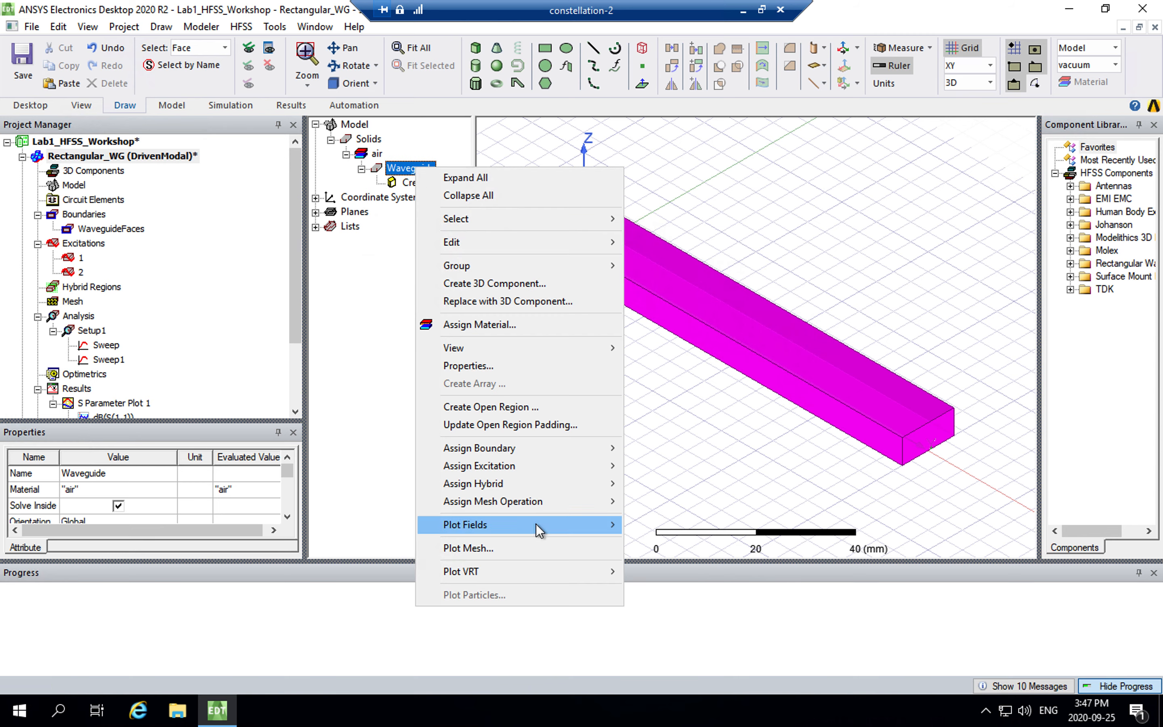
pyautogui.moveTo(539, 529)
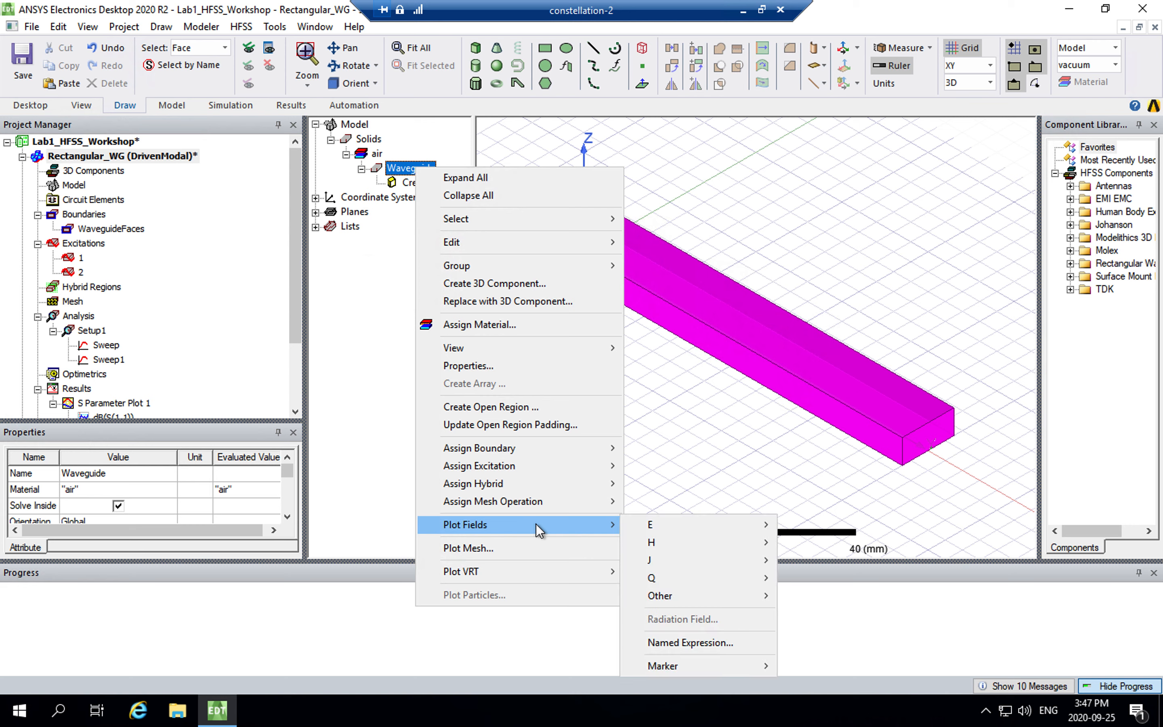
pyautogui.moveTo(690, 533)
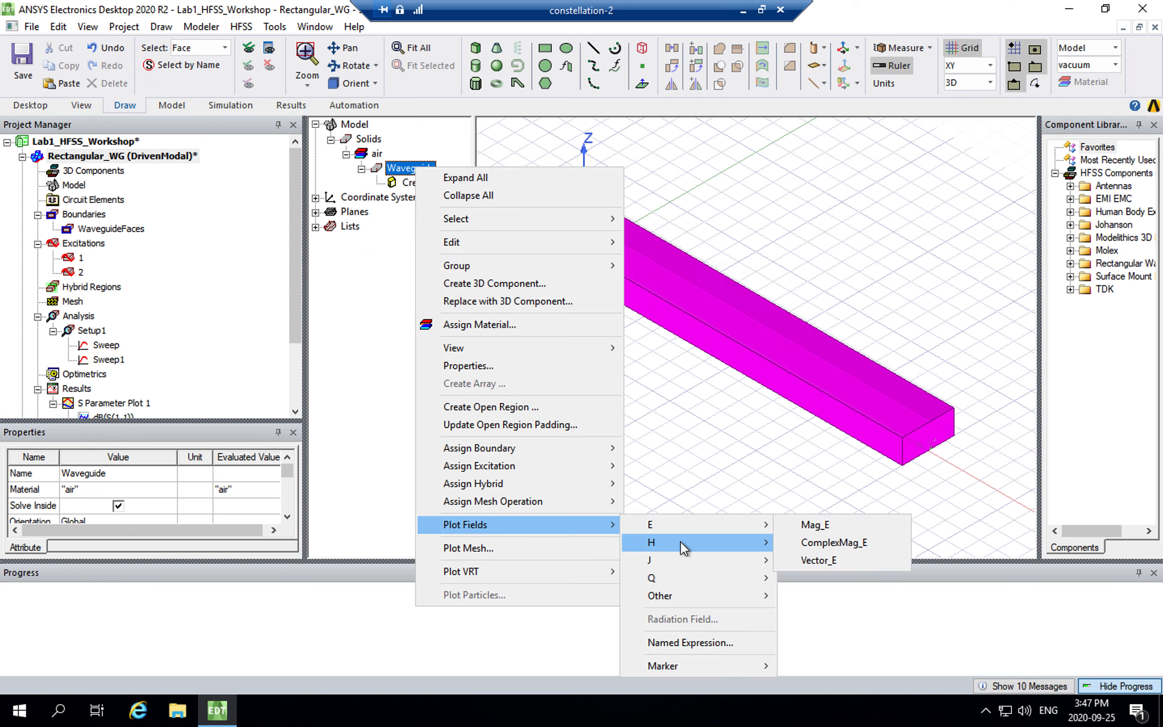
pyautogui.moveTo(682, 563)
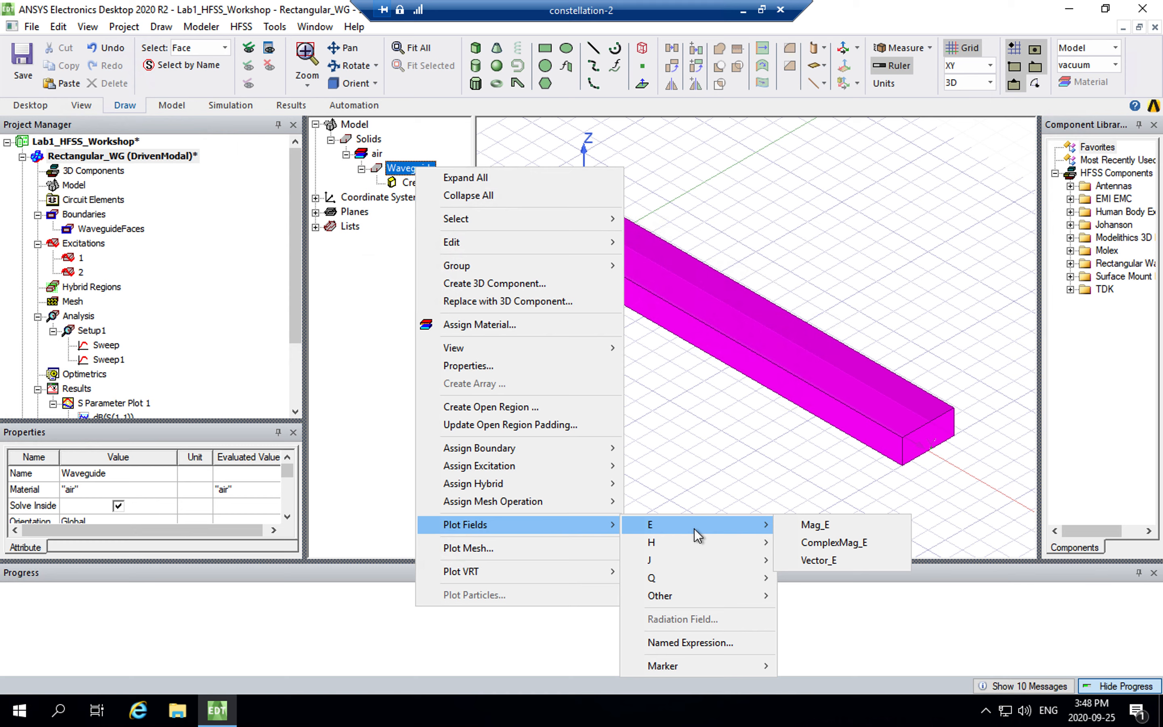
pyautogui.click(847, 525)
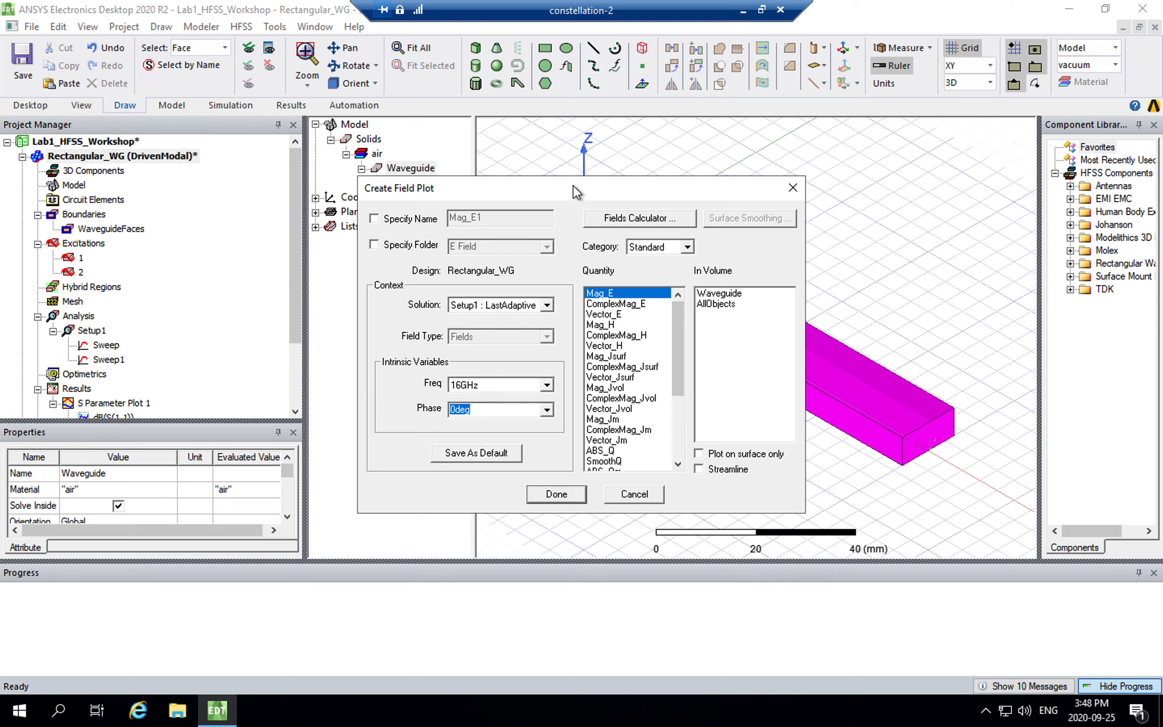
pyautogui.moveTo(574, 186); pyautogui.dragTo(597, 157)
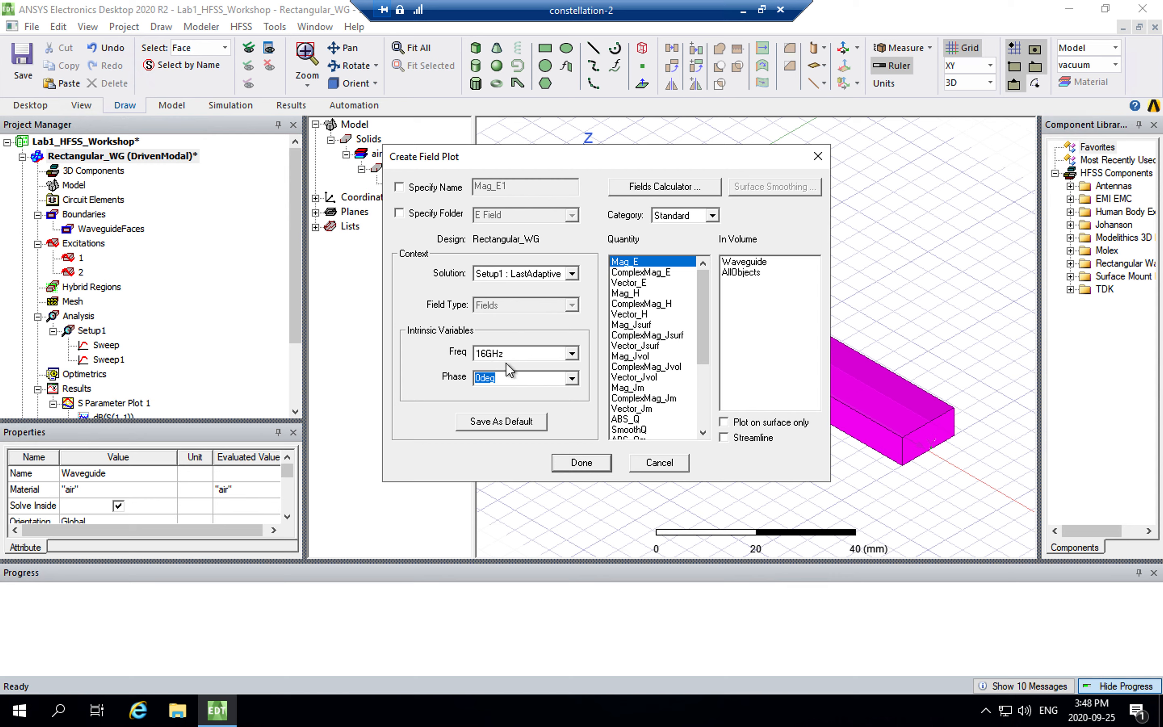
pyautogui.click(573, 274)
pyautogui.click(538, 299)
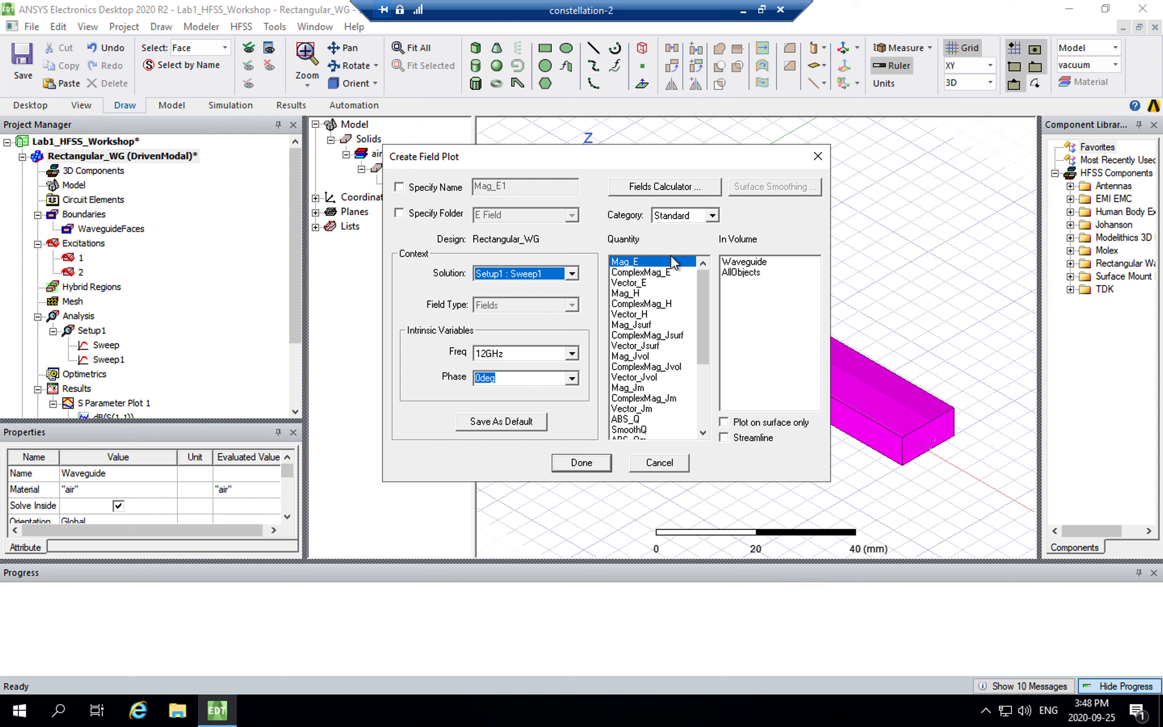
pyautogui.click(581, 463)
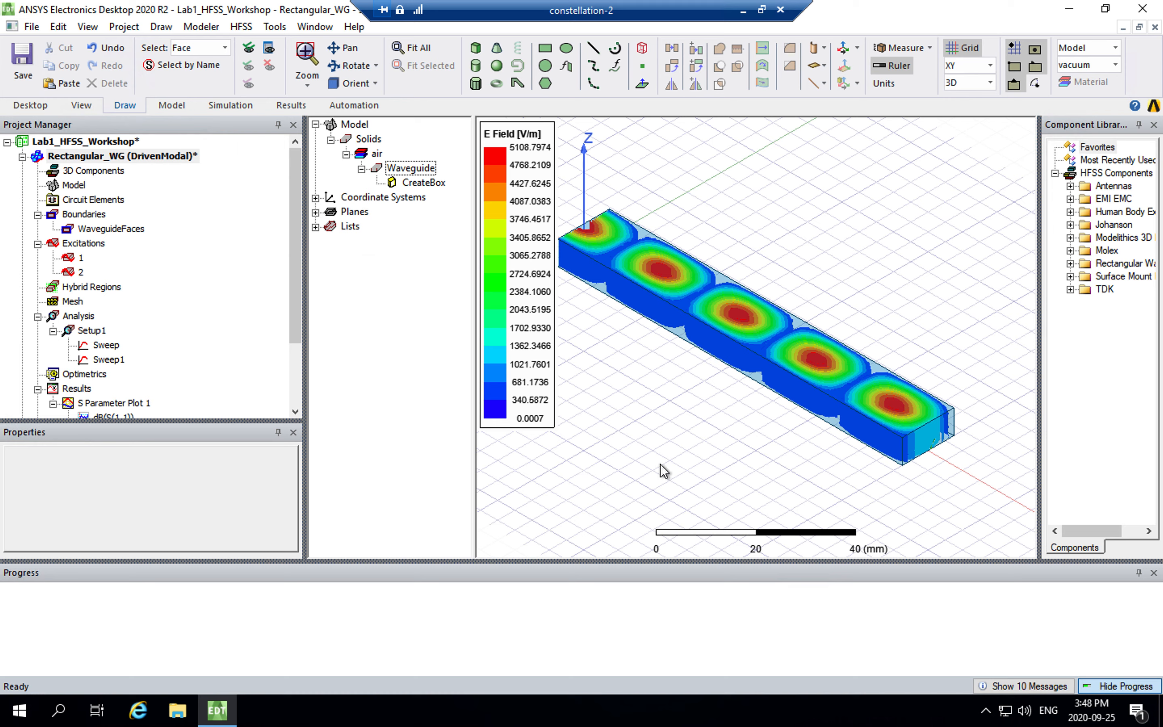
# Enlarge the project tree area and expand Field Overlays to reach the E Field folder
pyautogui.moveTo(243, 422); pyautogui.dragTo(243, 462)
pyautogui.moveTo(294, 372); pyautogui.dragTo(294, 411)
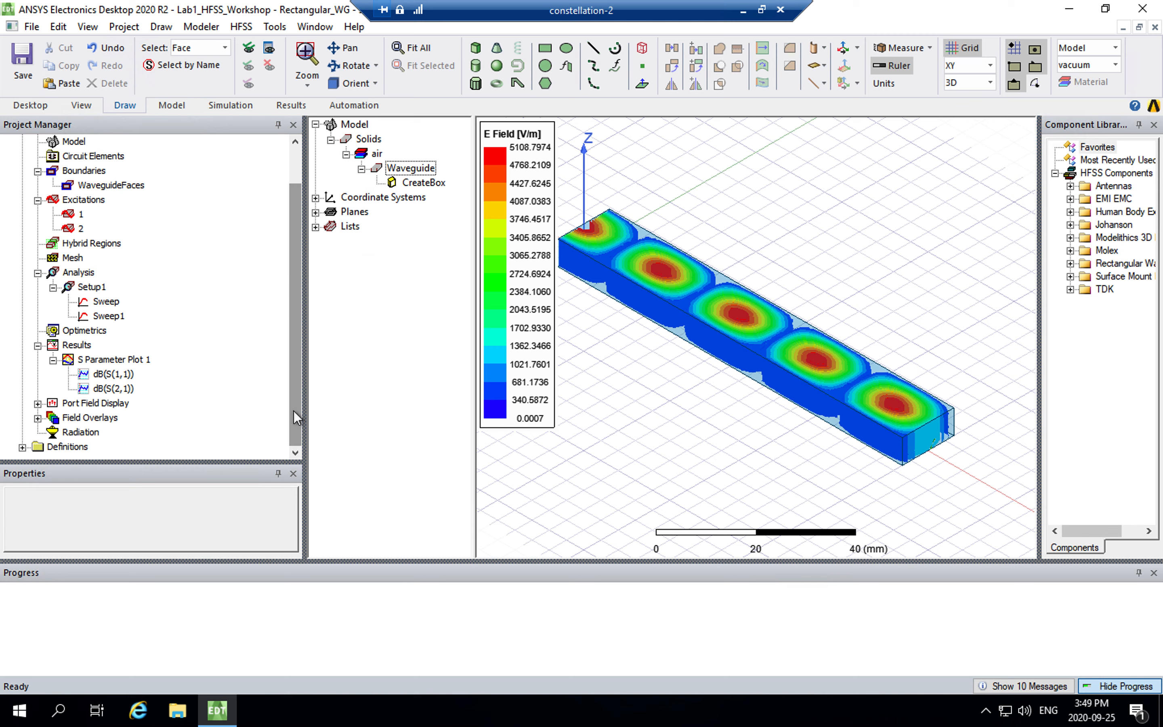
pyautogui.click(38, 419)
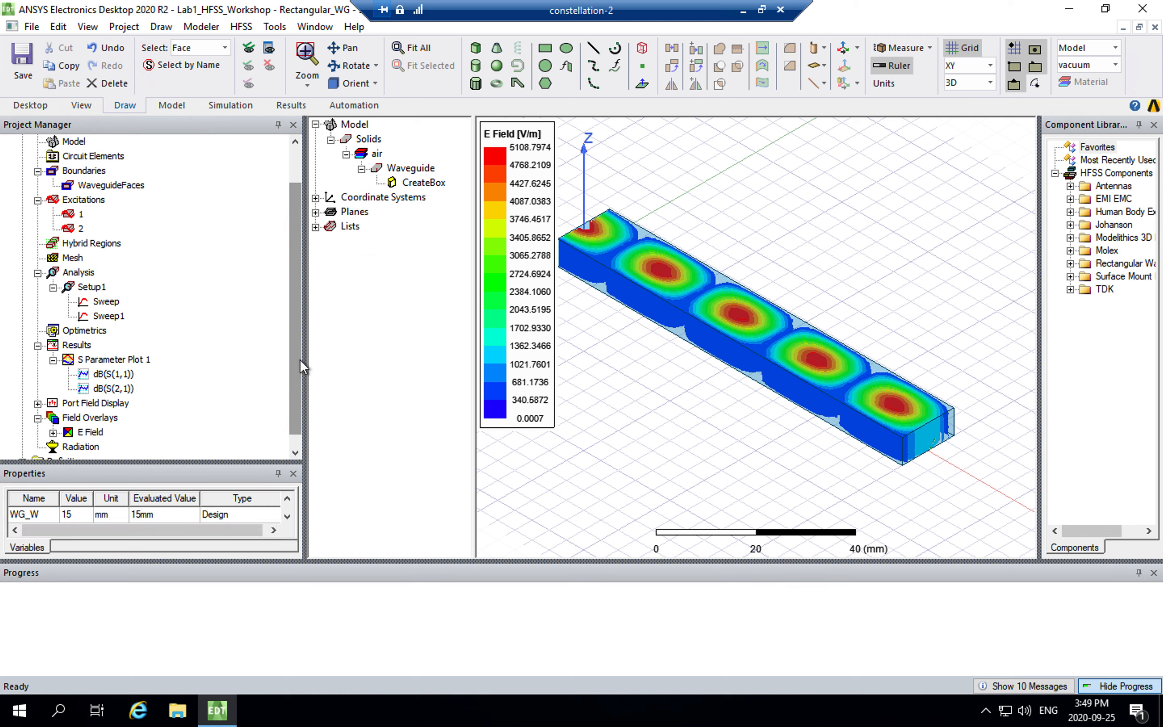
pyautogui.moveTo(298, 361); pyautogui.dragTo(295, 390)
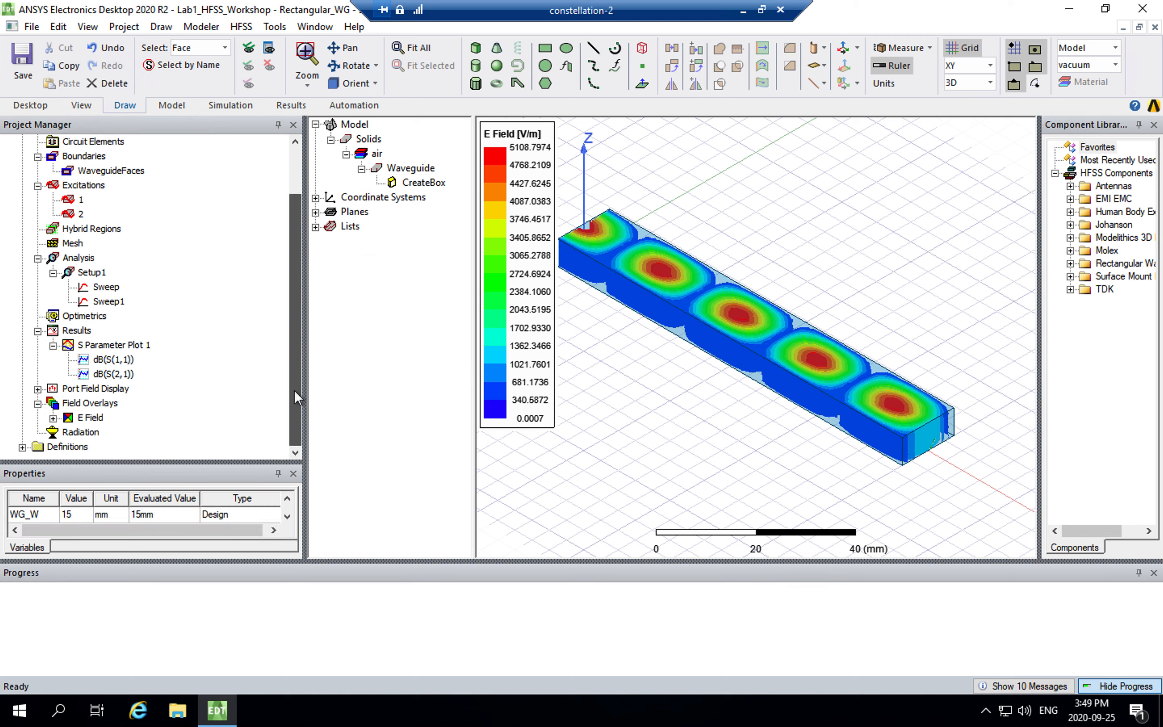
pyautogui.click(53, 418)
pyautogui.rightClick(104, 433)
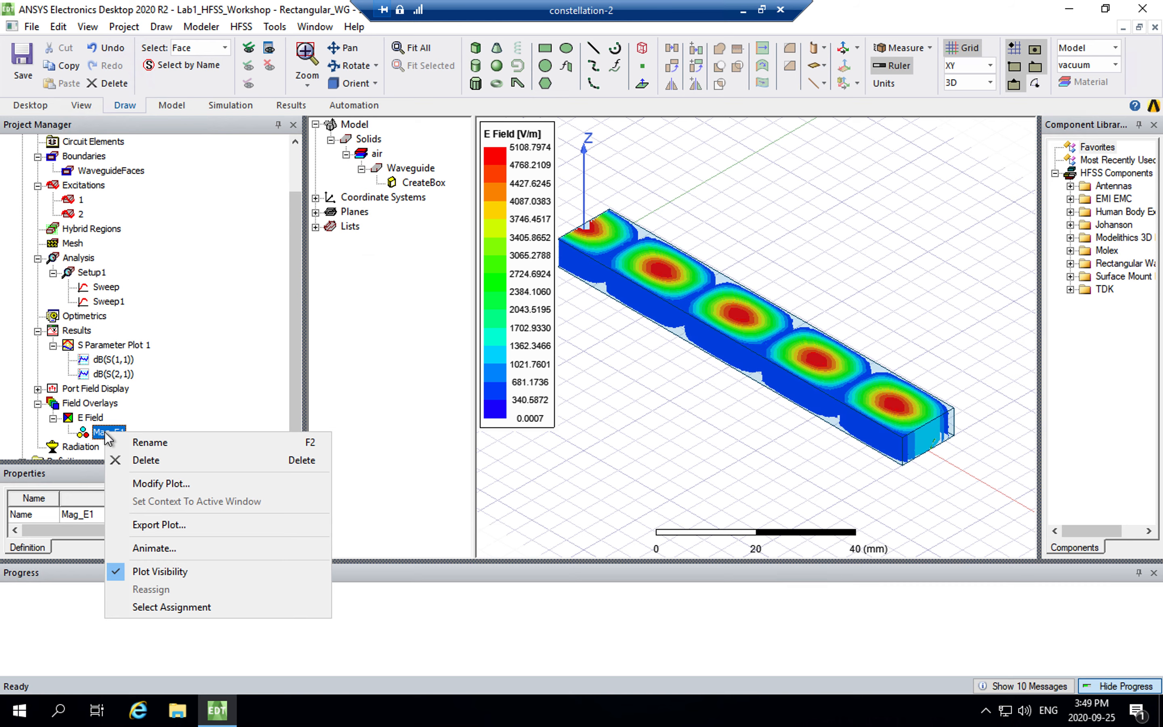
pyautogui.click(175, 547)
pyautogui.moveTo(593, 152); pyautogui.dragTo(318, 133)
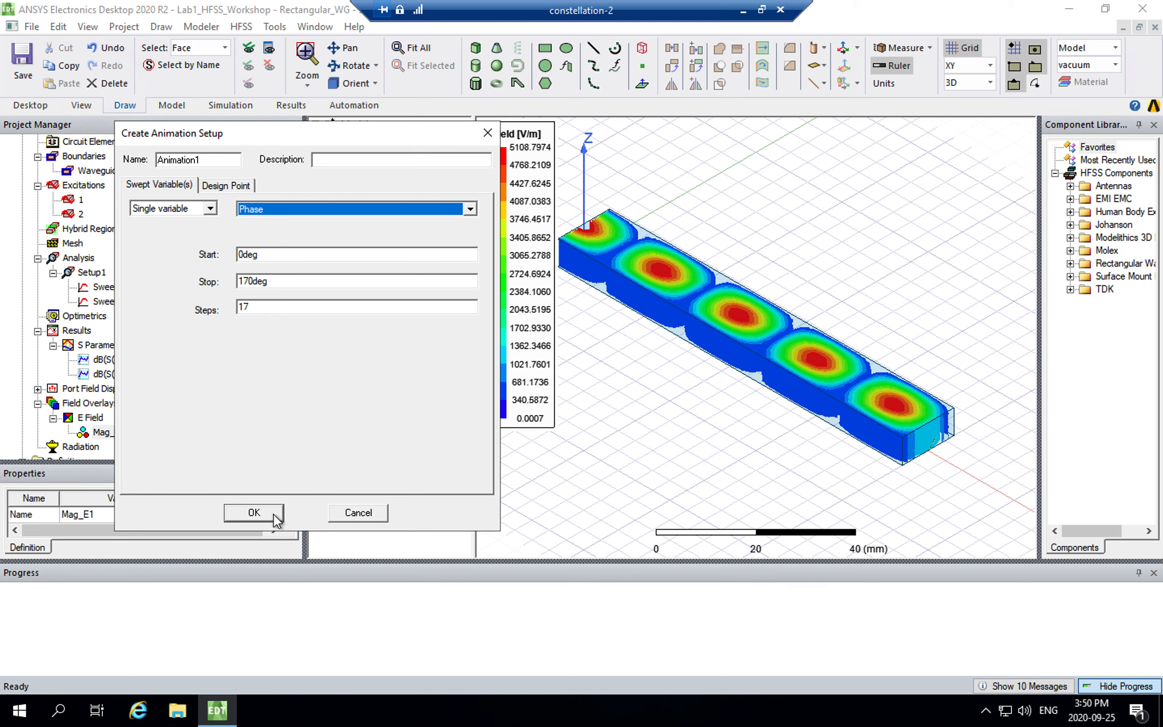
pyautogui.click(364, 517)
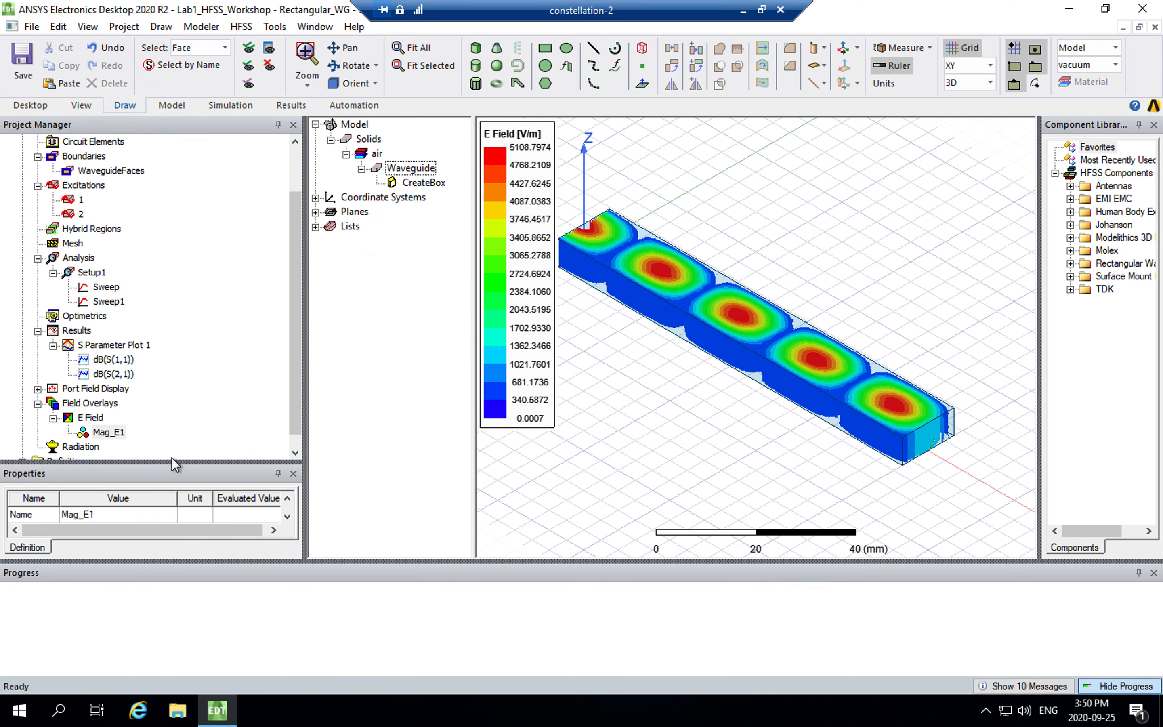
# Animate the Mag_E1 field plot over Phase from 0deg to 170deg in 17 steps as Animation1, then close the playback
pyautogui.rightClick(105, 433)
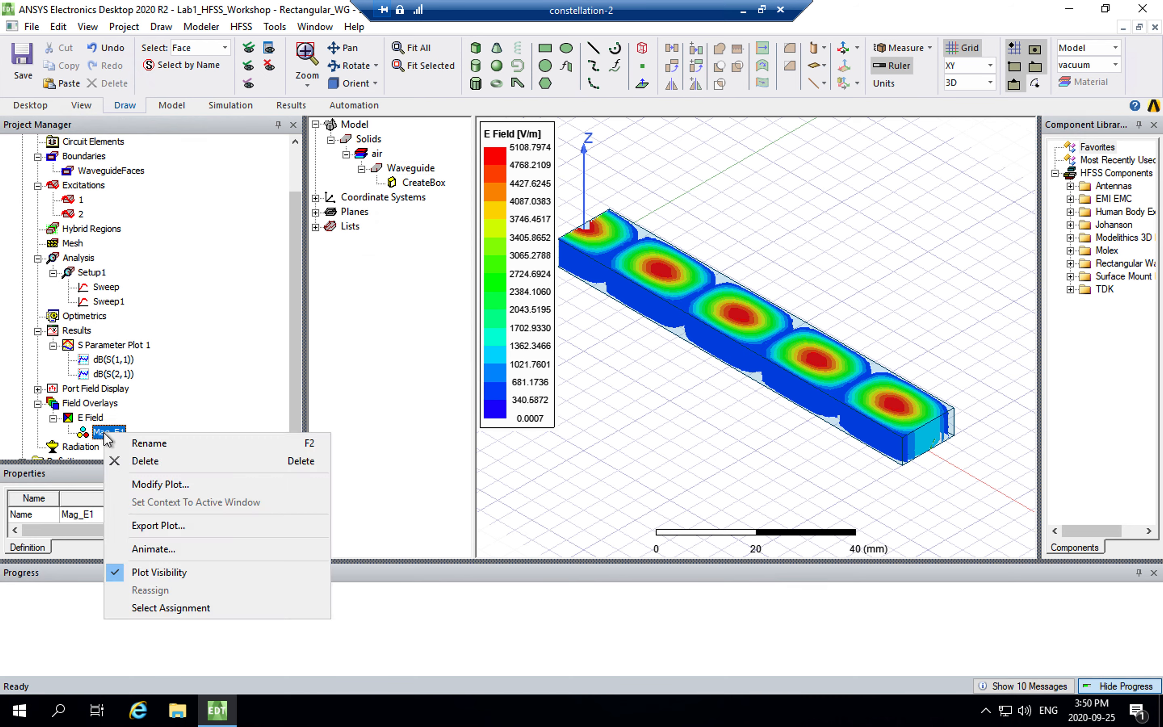
pyautogui.click(177, 550)
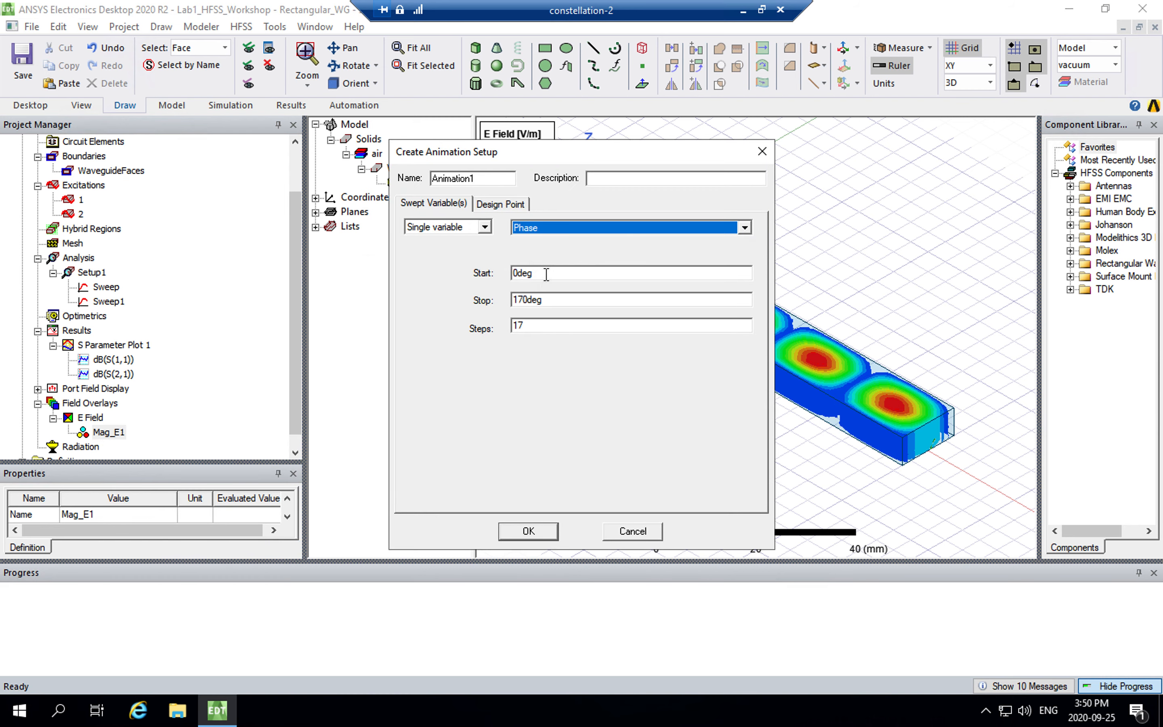
pyautogui.click(534, 532)
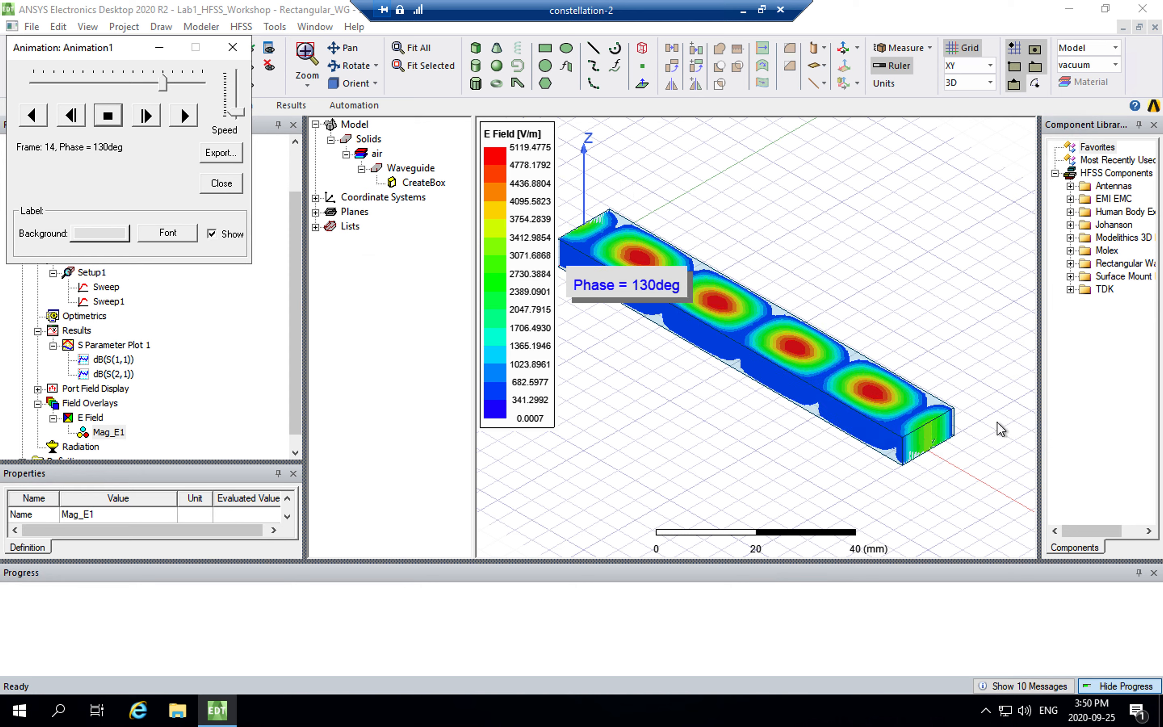
pyautogui.click(233, 47)
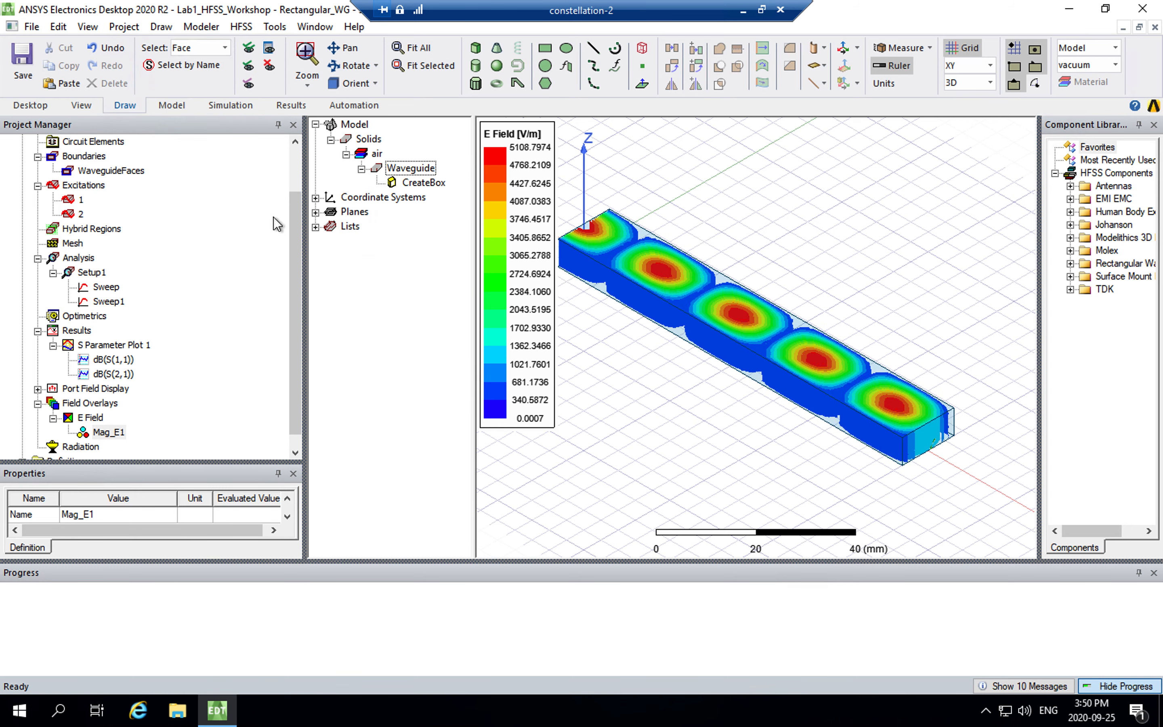
# Edit the excitation sources so port 1:1 has a magnitude of 0 W and port 2:1 has 1 W
pyautogui.click(297, 181)
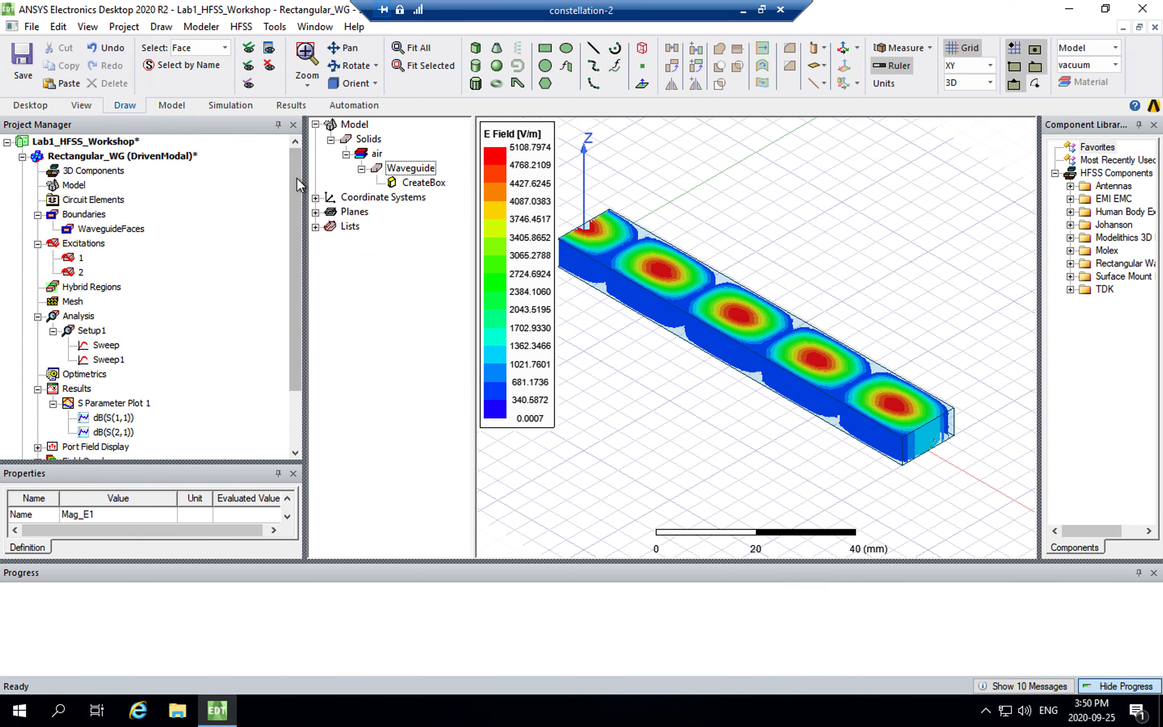
pyautogui.rightClick(81, 246)
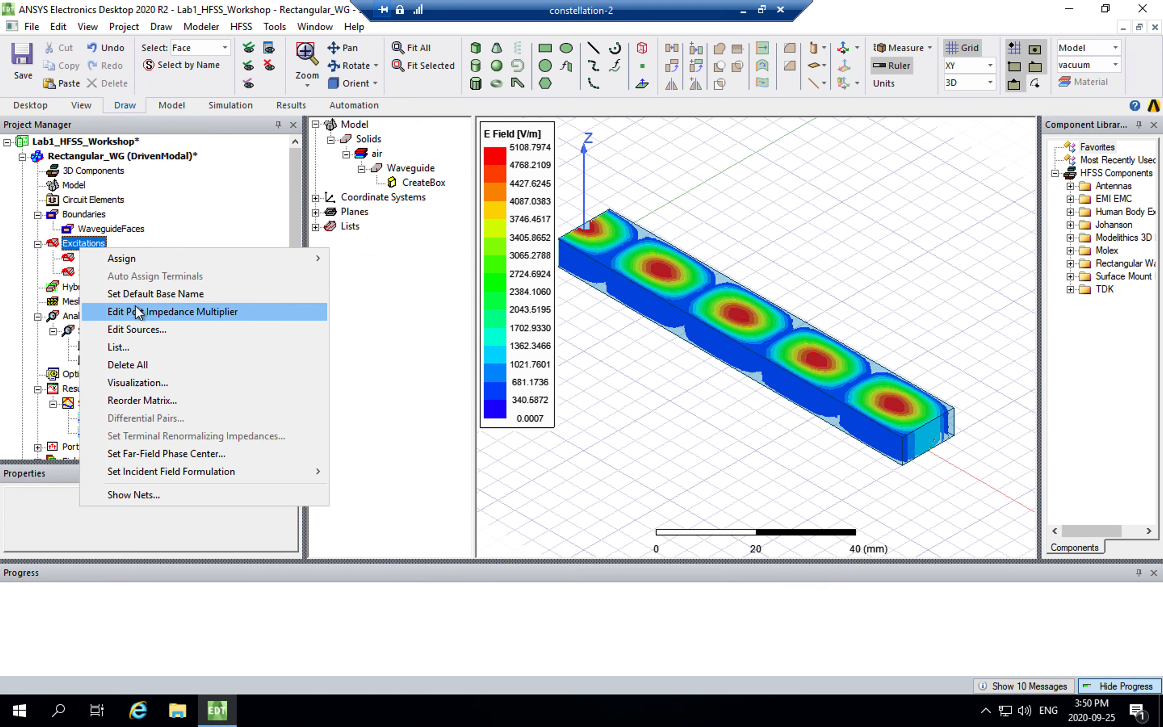
pyautogui.click(156, 334)
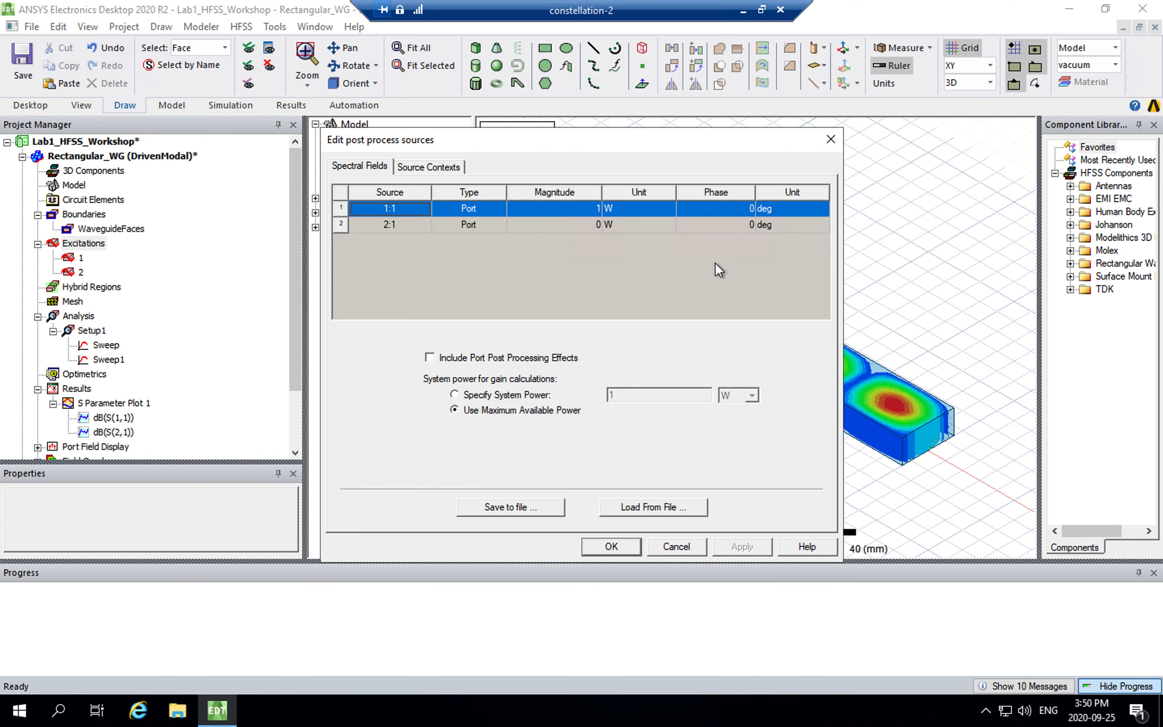
pyautogui.click(582, 210)
pyautogui.write('0')
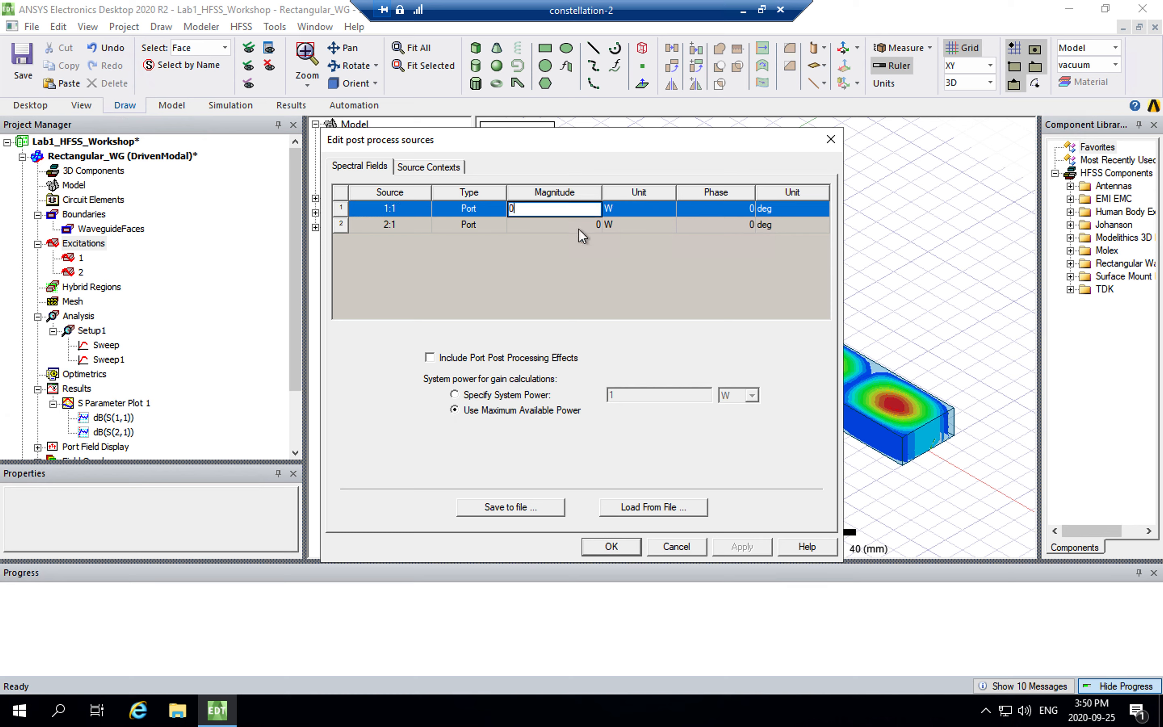
pyautogui.click(581, 227)
pyautogui.write('1')
pyautogui.click(609, 258)
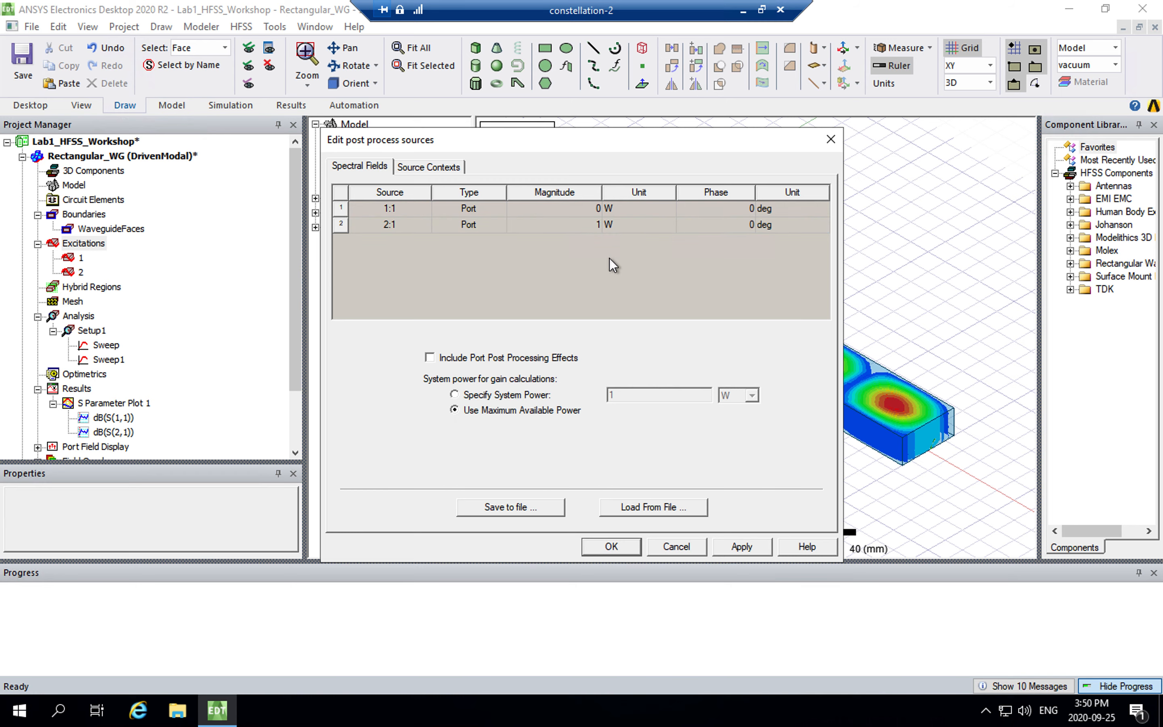
pyautogui.click(629, 546)
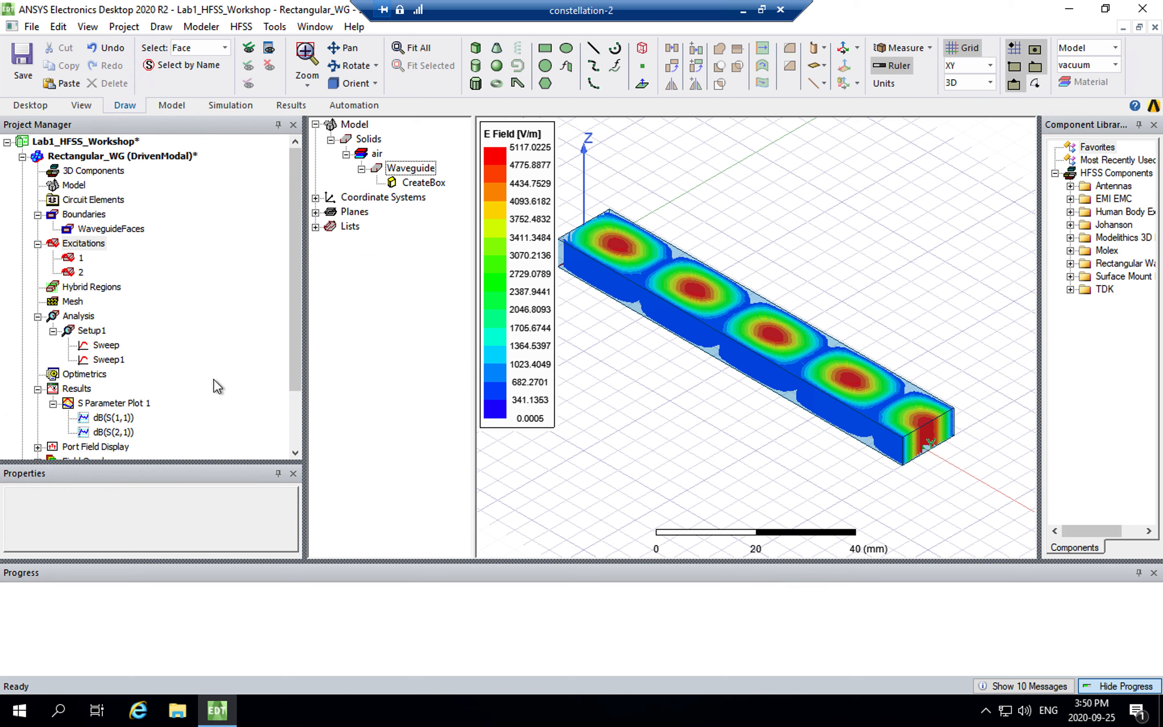
# Replay Animation1 of the Mag_E1 plot to examine wave propagation with the changed port excitation, and close the playback
pyautogui.moveTo(296, 399); pyautogui.dragTo(291, 429)
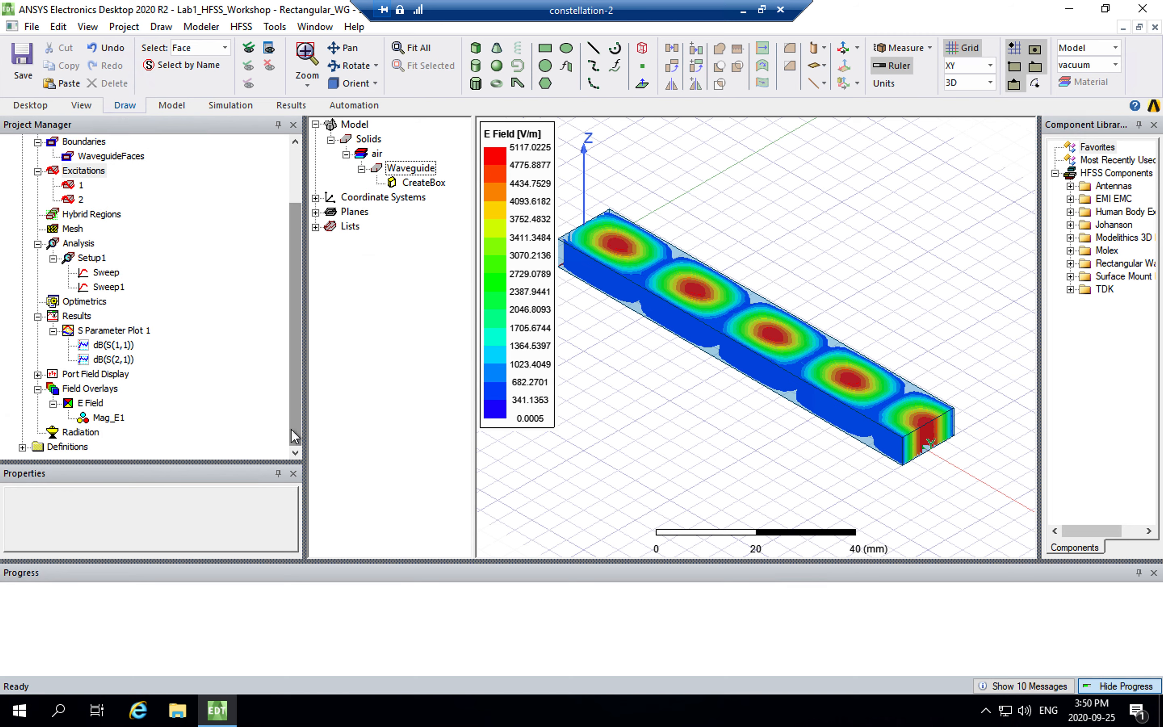
pyautogui.rightClick(109, 417)
pyautogui.click(167, 532)
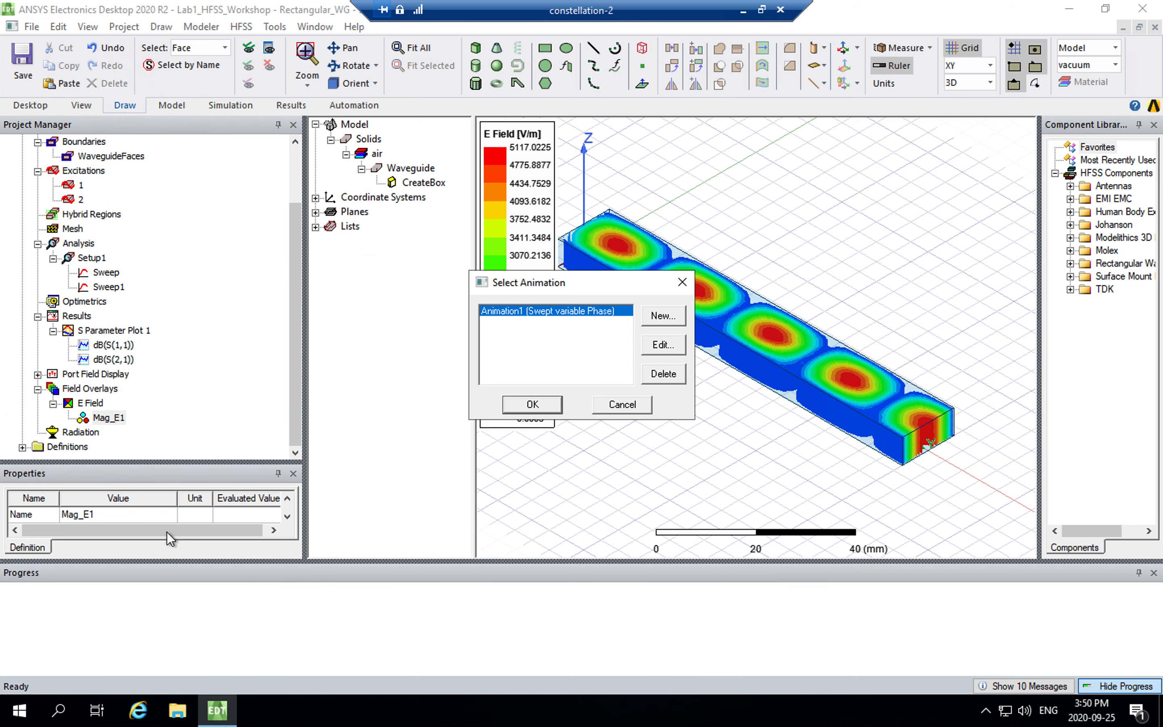
pyautogui.click(533, 404)
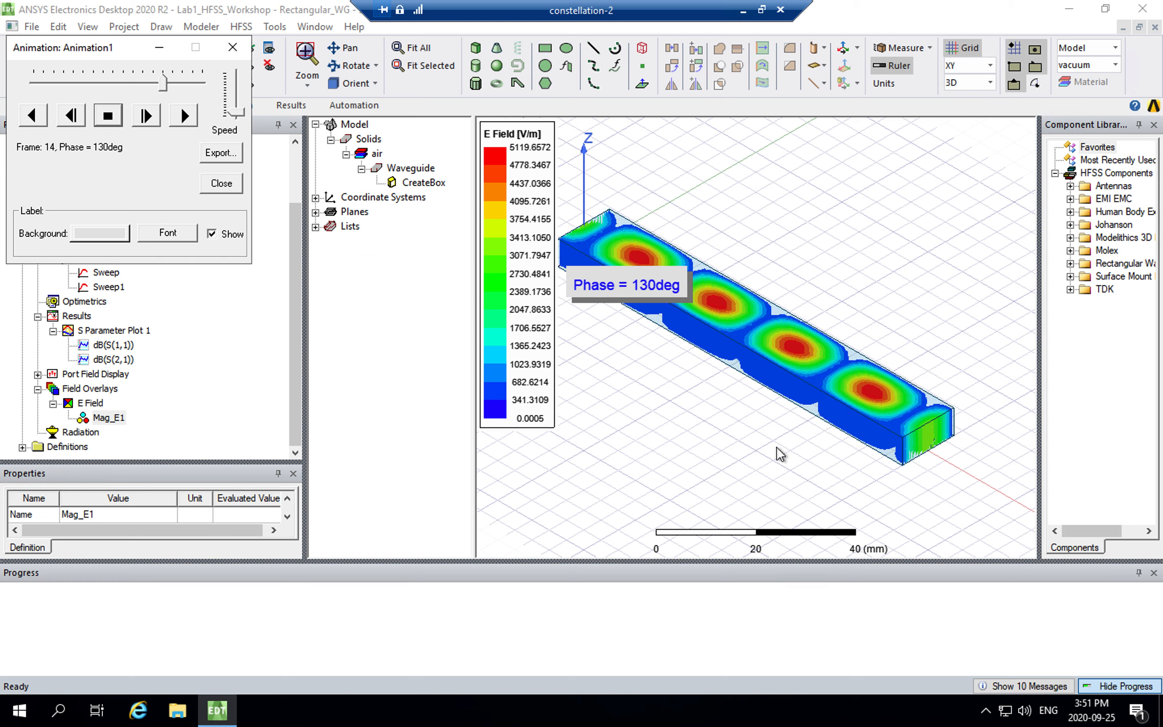
pyautogui.click(233, 50)
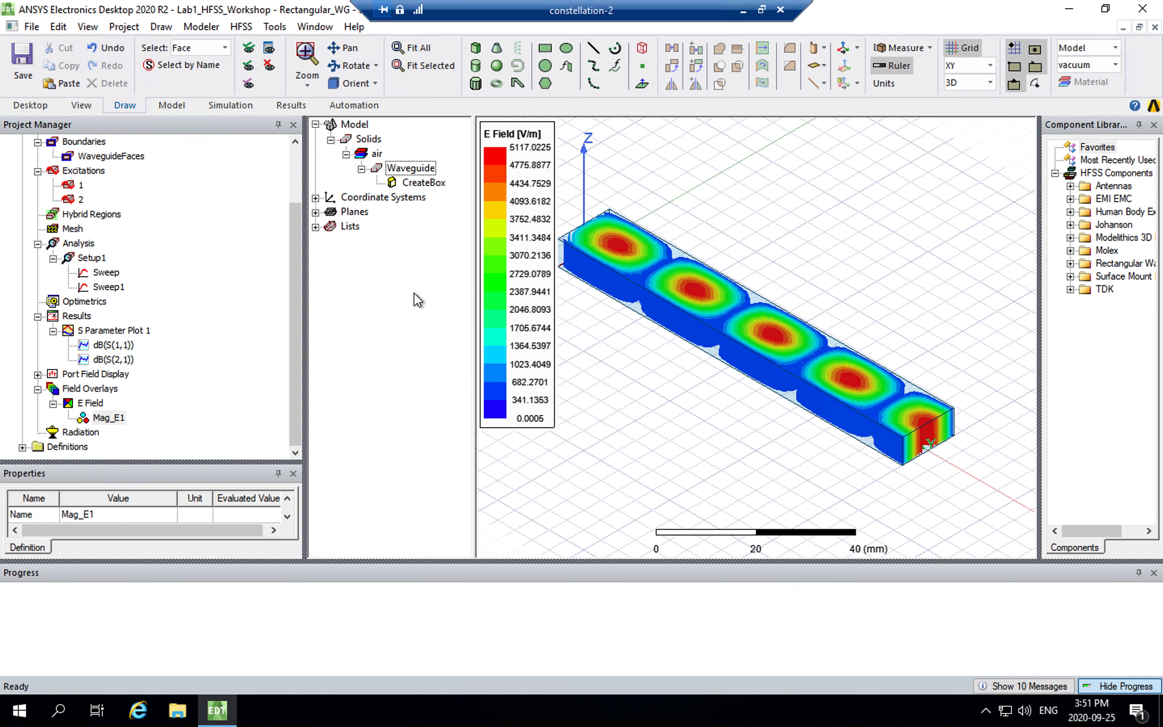
# Collapse the Rectangular_WG design in the project tree and save the Lab1_HFSS_Workshop project
pyautogui.moveTo(296, 286); pyautogui.dragTo(299, 197)
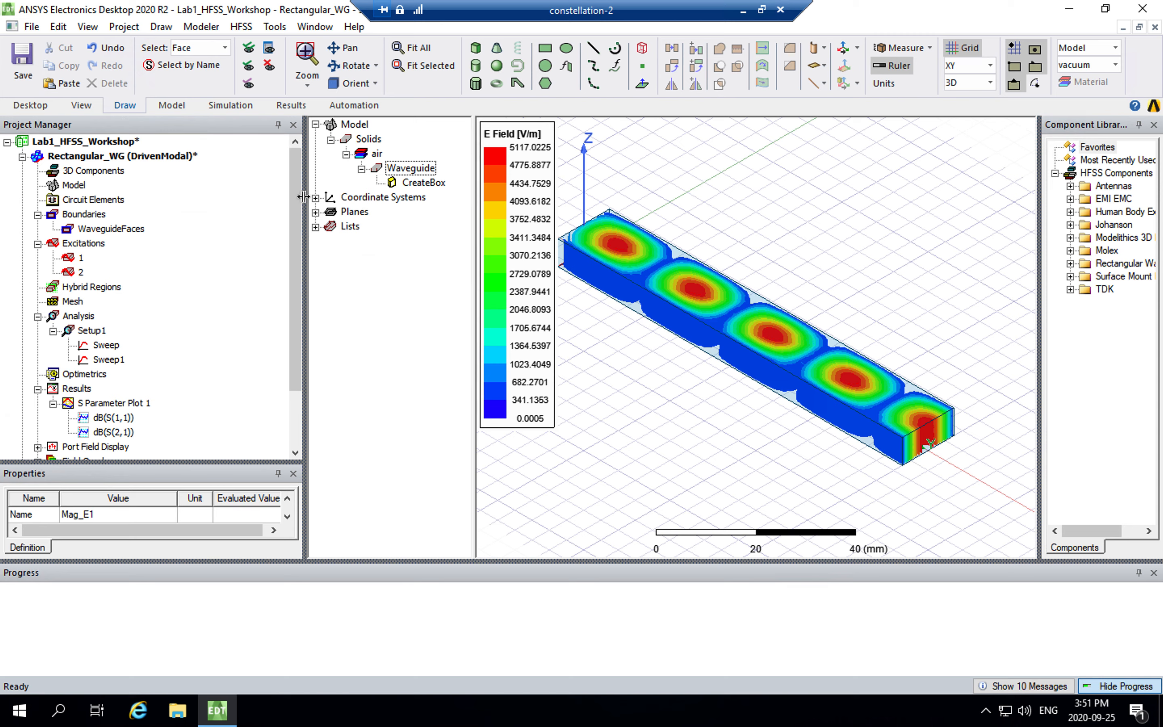
pyautogui.click(22, 157)
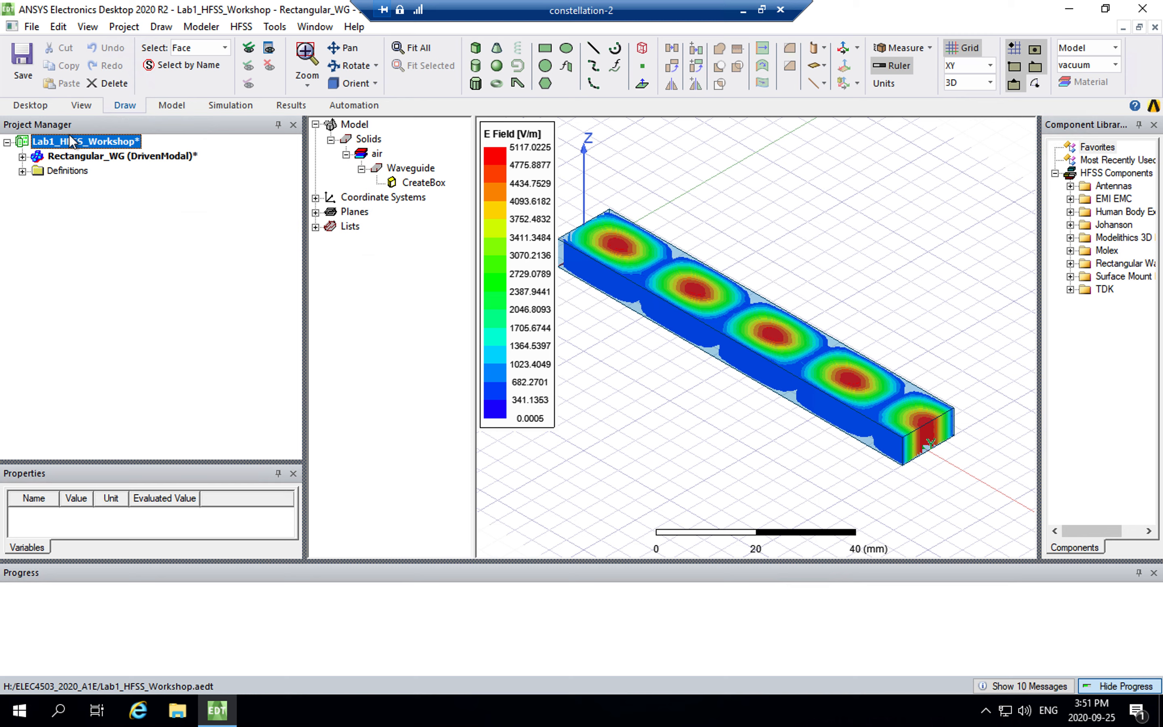
pyautogui.click(14, 59)
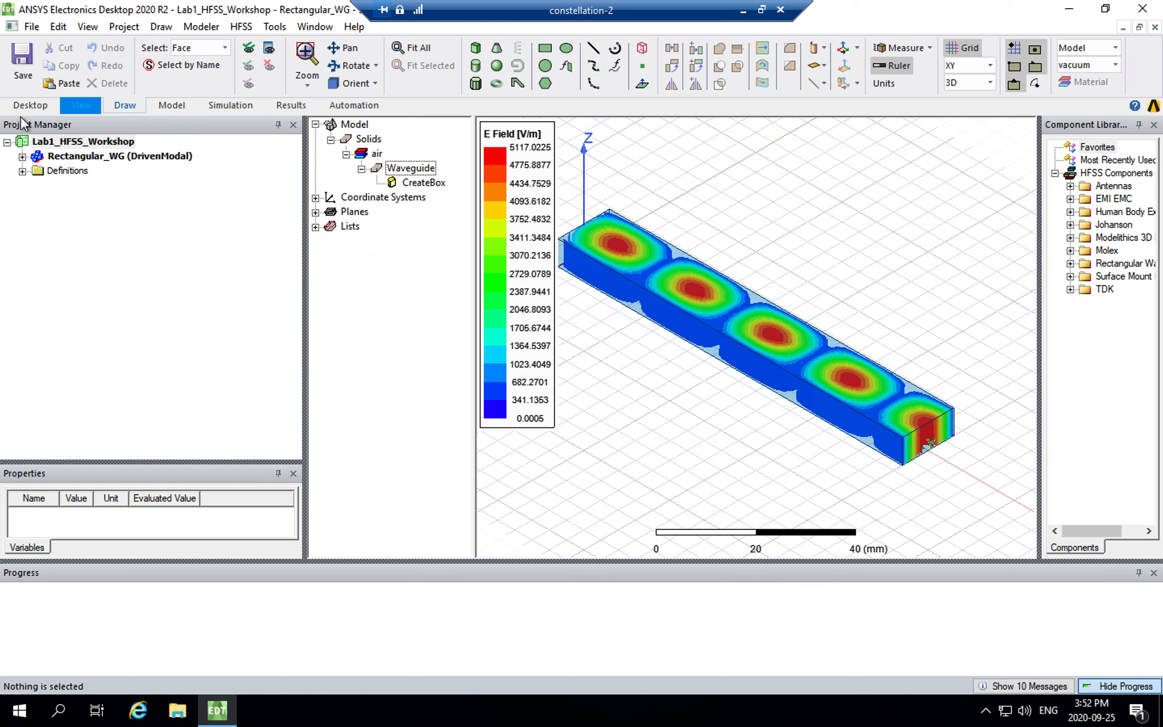
# Insert a new HFSS design into the Lab1_HFSS_Workshop project
pyautogui.click(166, 162)
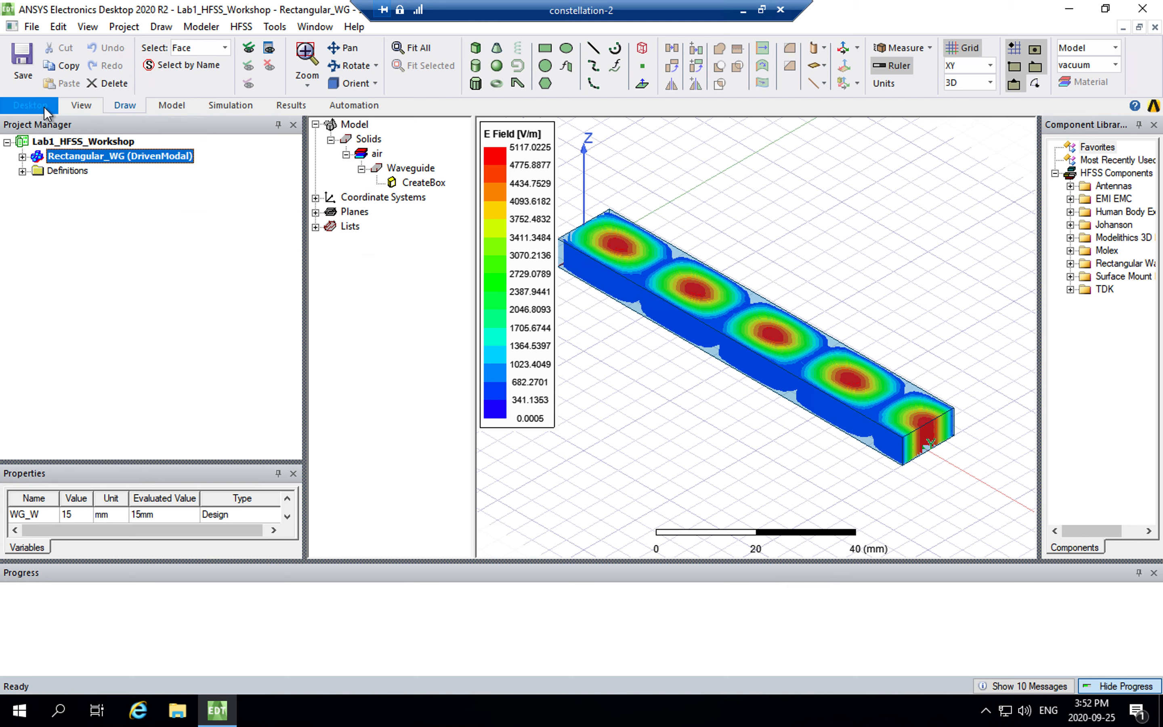
pyautogui.click(30, 106)
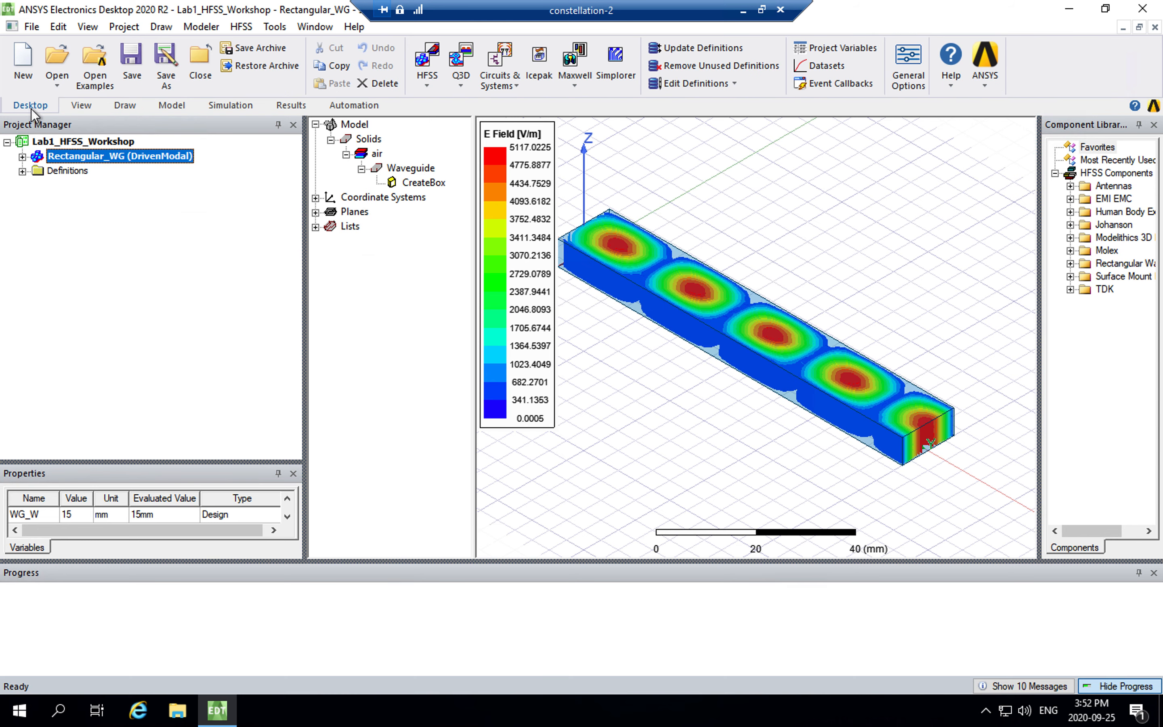
pyautogui.click(426, 86)
pyautogui.click(453, 103)
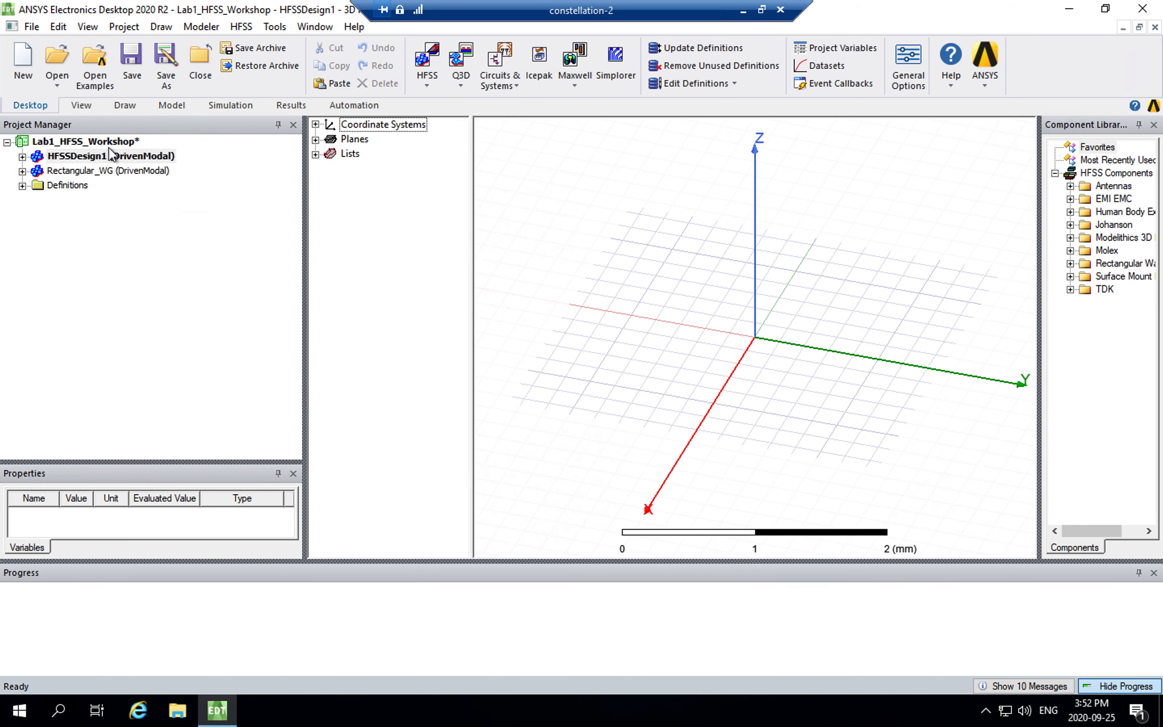
# Rename the new HFSS design to MicrostripLine
pyautogui.click(90, 157)
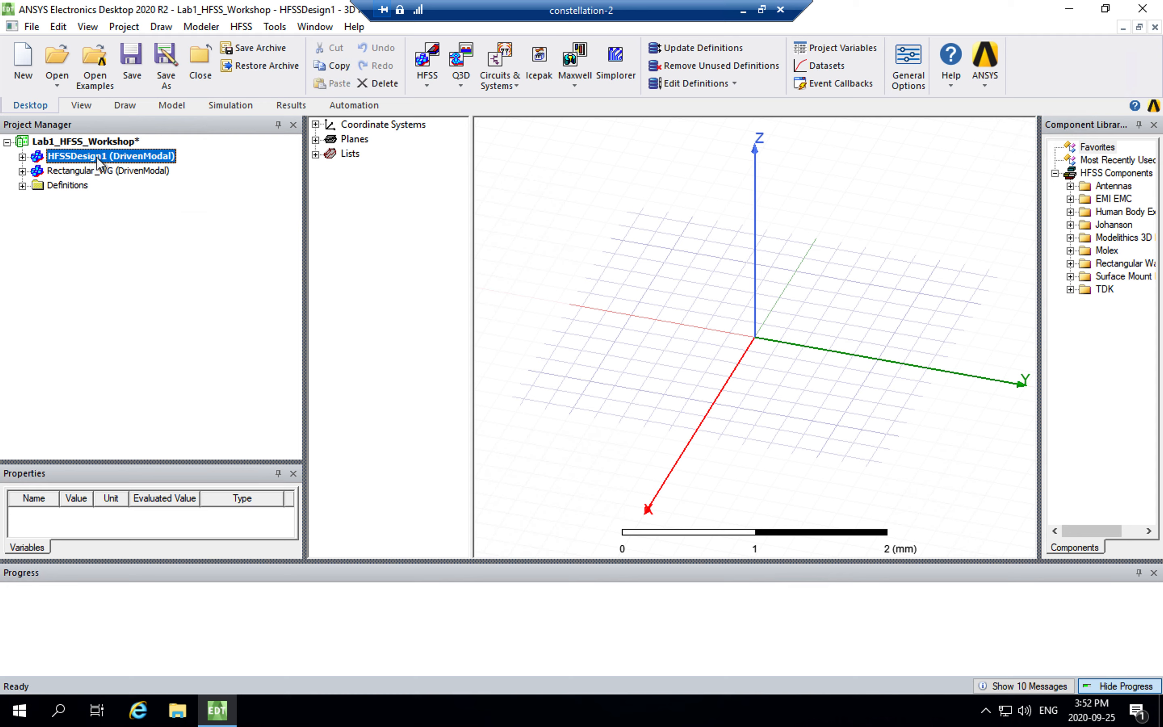
pyautogui.click(96, 156)
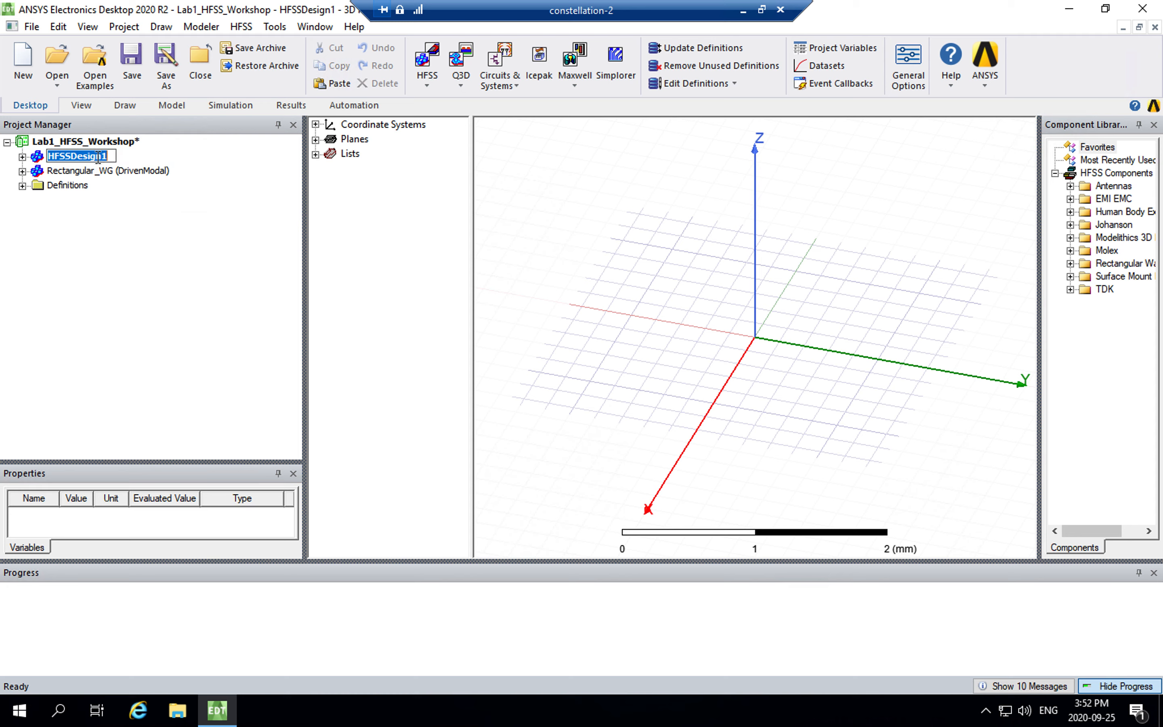
pyautogui.write('Mi')
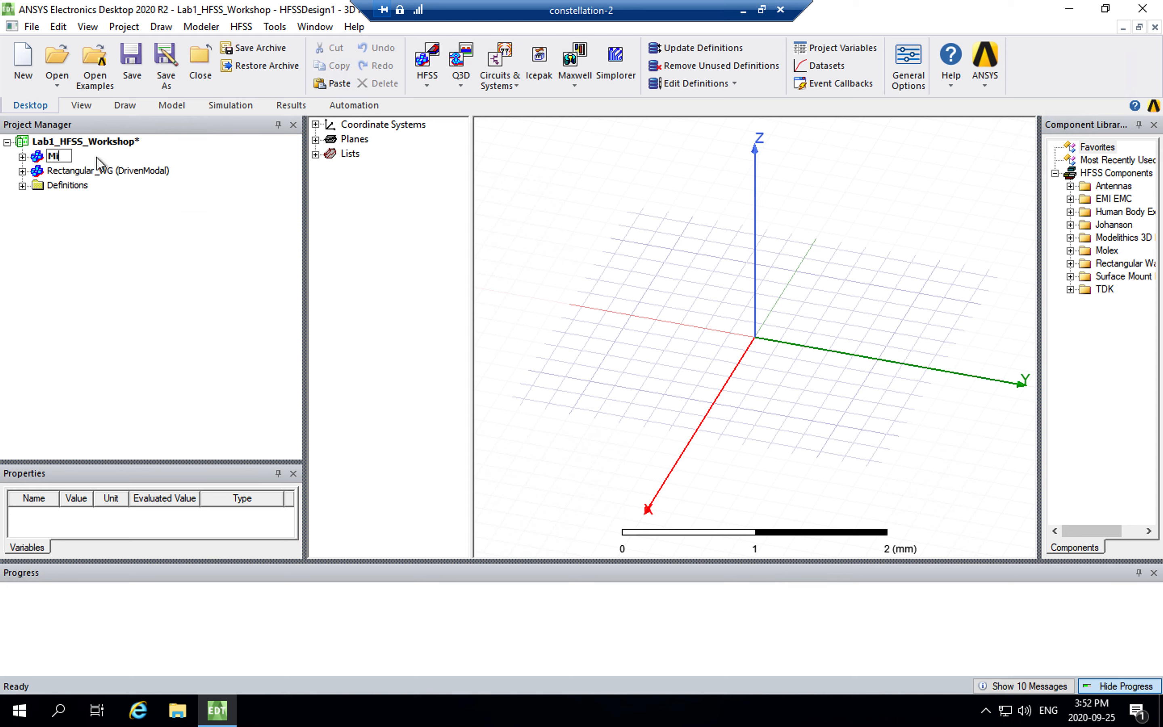
pyautogui.write('crostripLine')
pyautogui.press('Return')
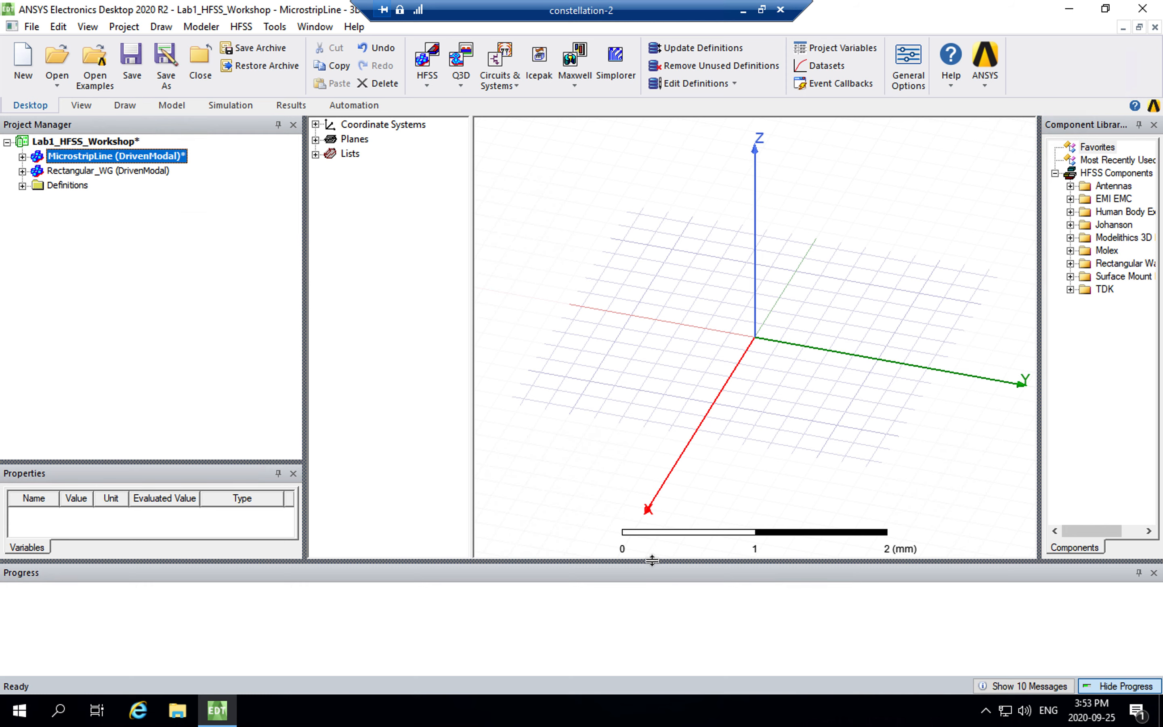
# Enlarge the 3D modeling area by shrinking the progress pane, the project manager and the model tree
pyautogui.moveTo(652, 561); pyautogui.dragTo(653, 582)
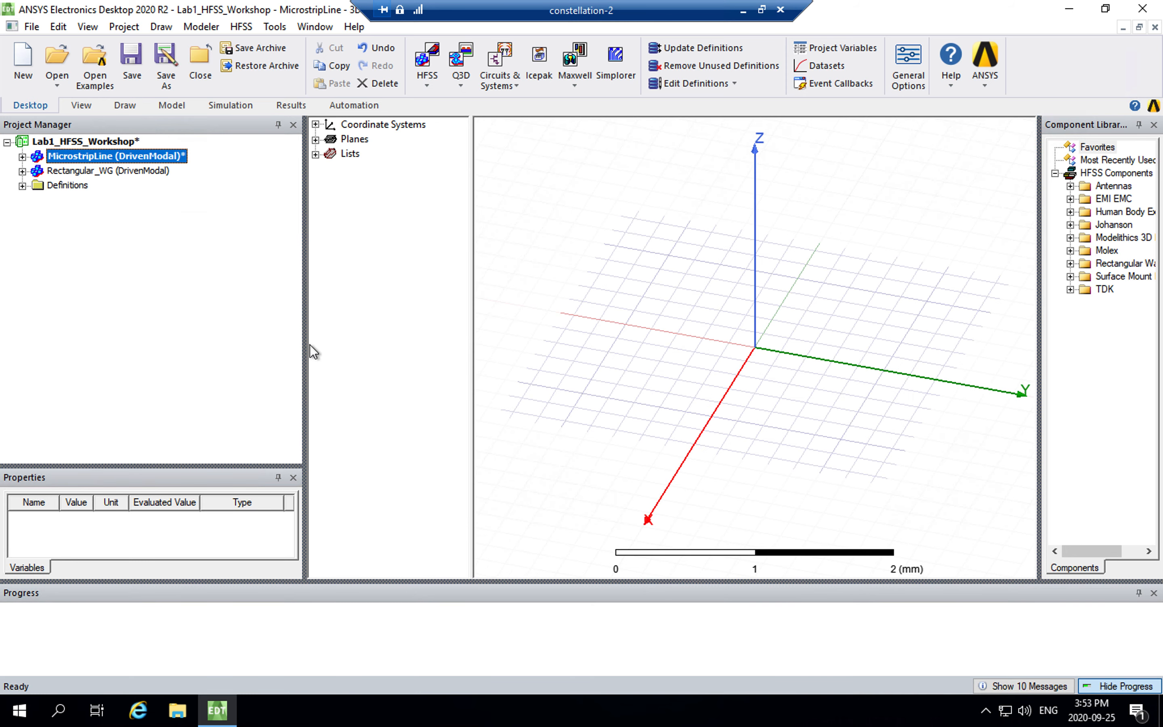
pyautogui.moveTo(304, 341); pyautogui.dragTo(280, 336)
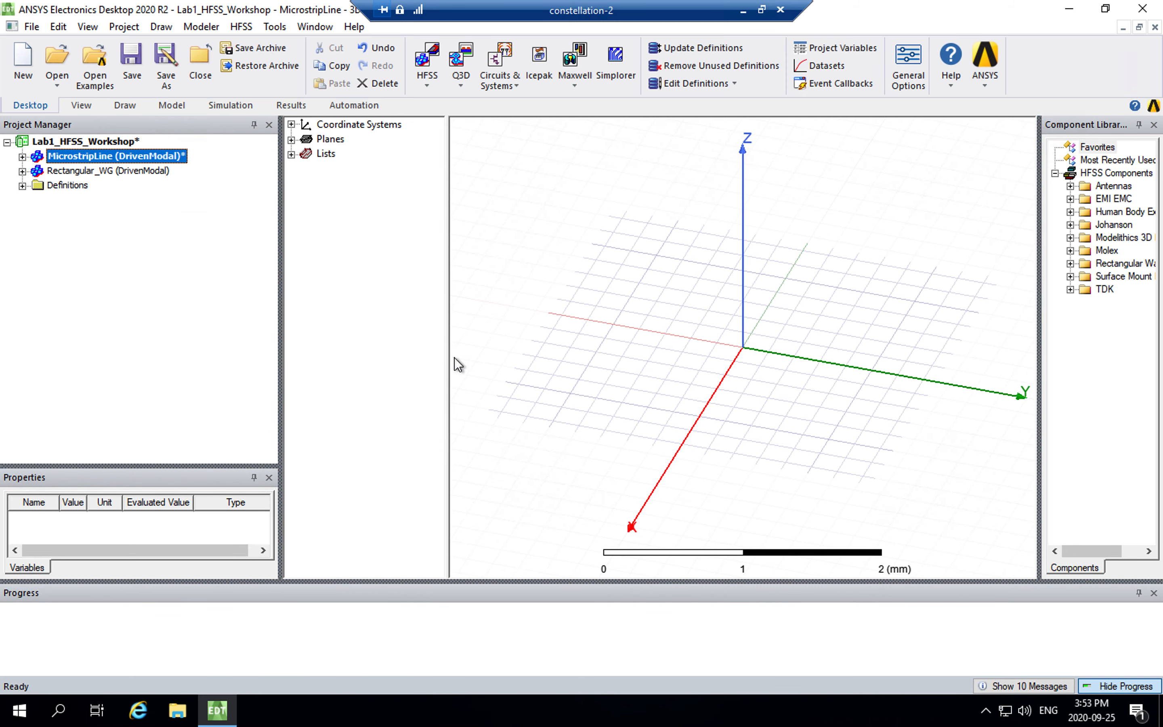
pyautogui.moveTo(447, 346); pyautogui.dragTo(432, 347)
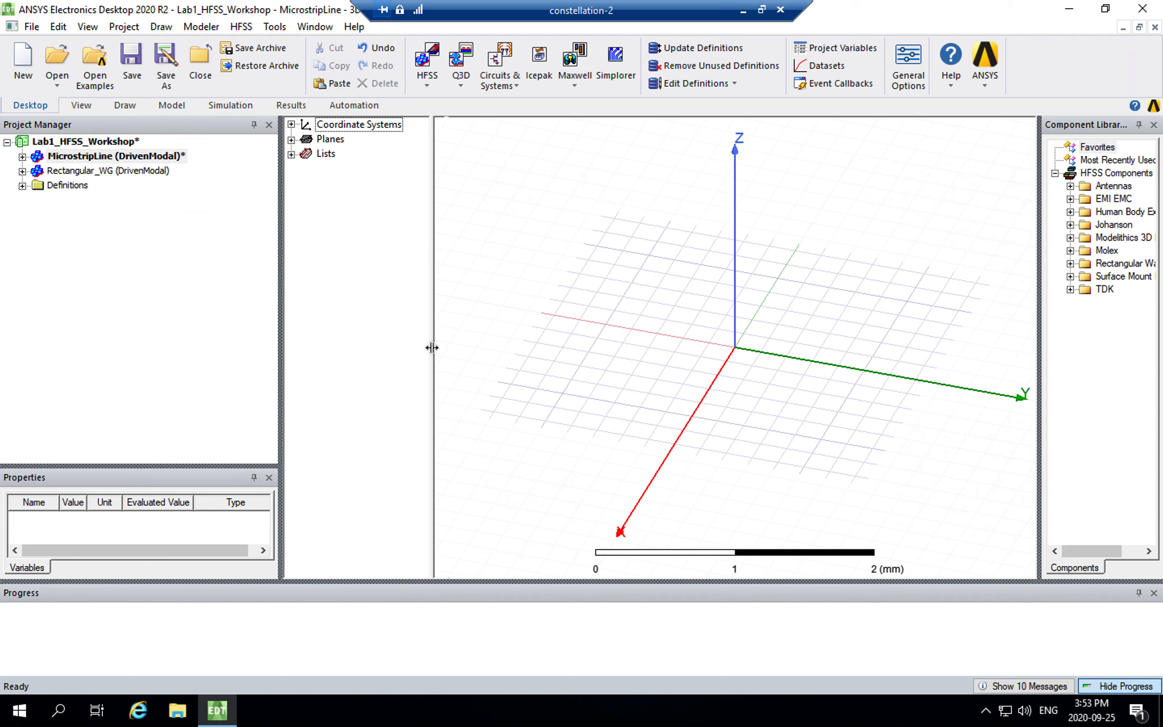
# Draw a box about 2.4 mm by 1.4 mm and 0.8 mm high, with its first base corner at about (1, -0.6, 0) mm
pyautogui.click(124, 106)
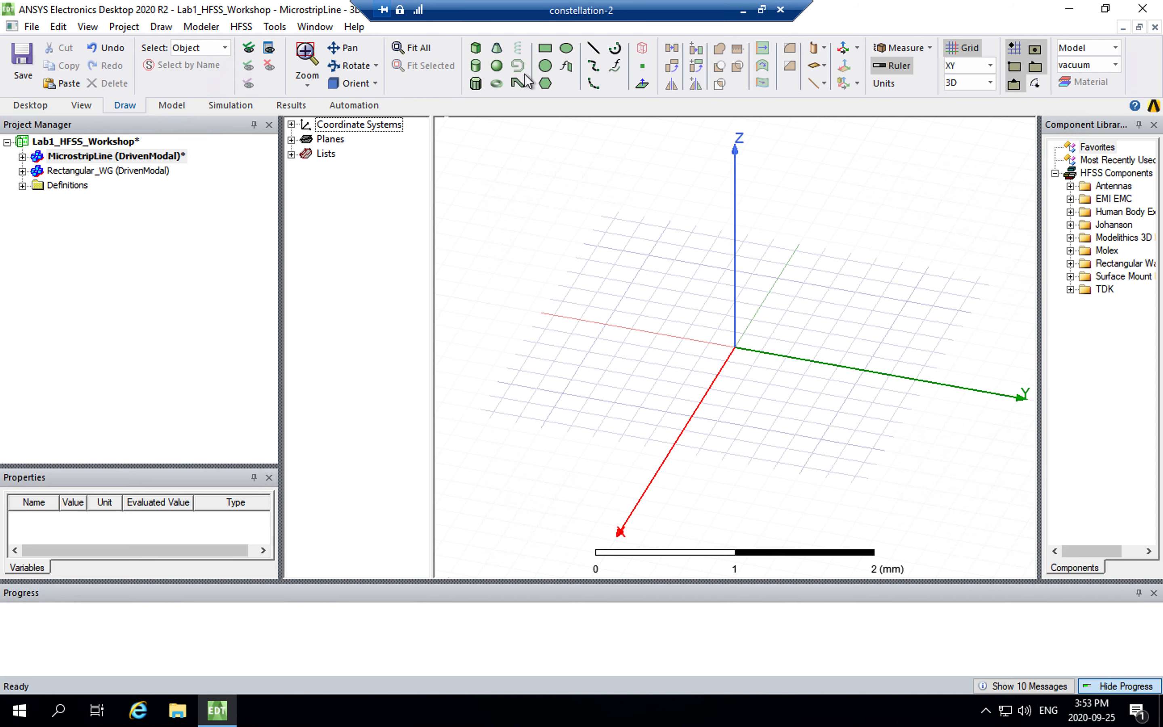
pyautogui.click(476, 50)
pyautogui.click(614, 402)
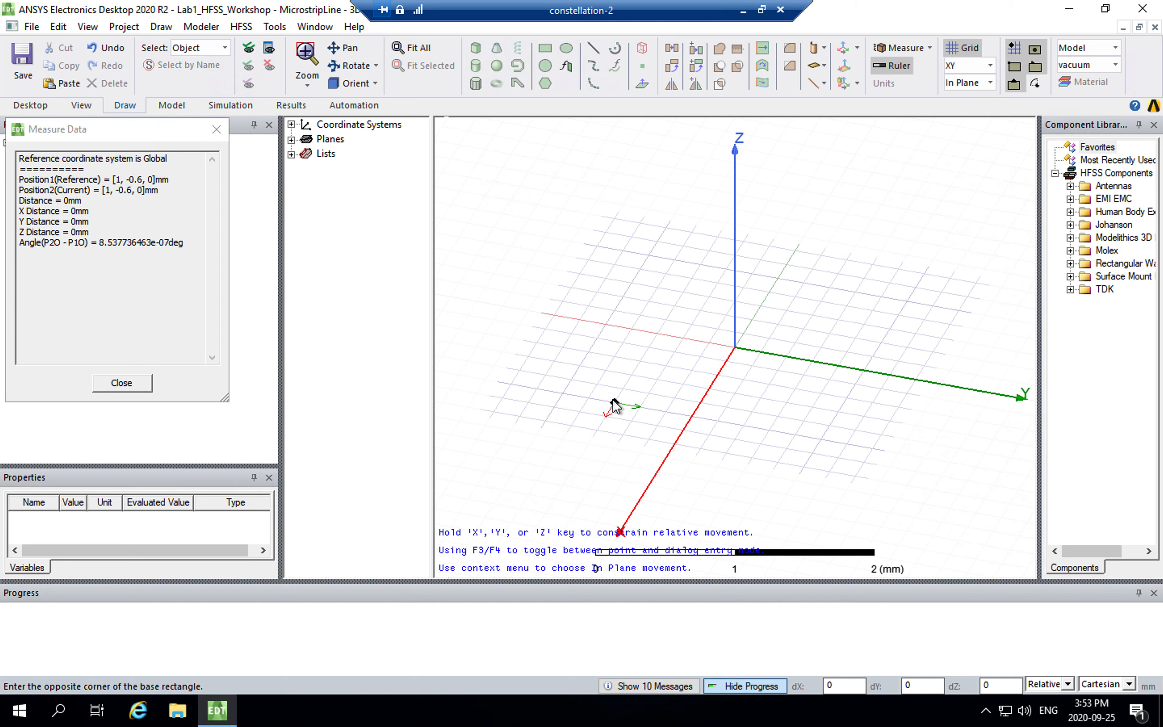
pyautogui.click(909, 275)
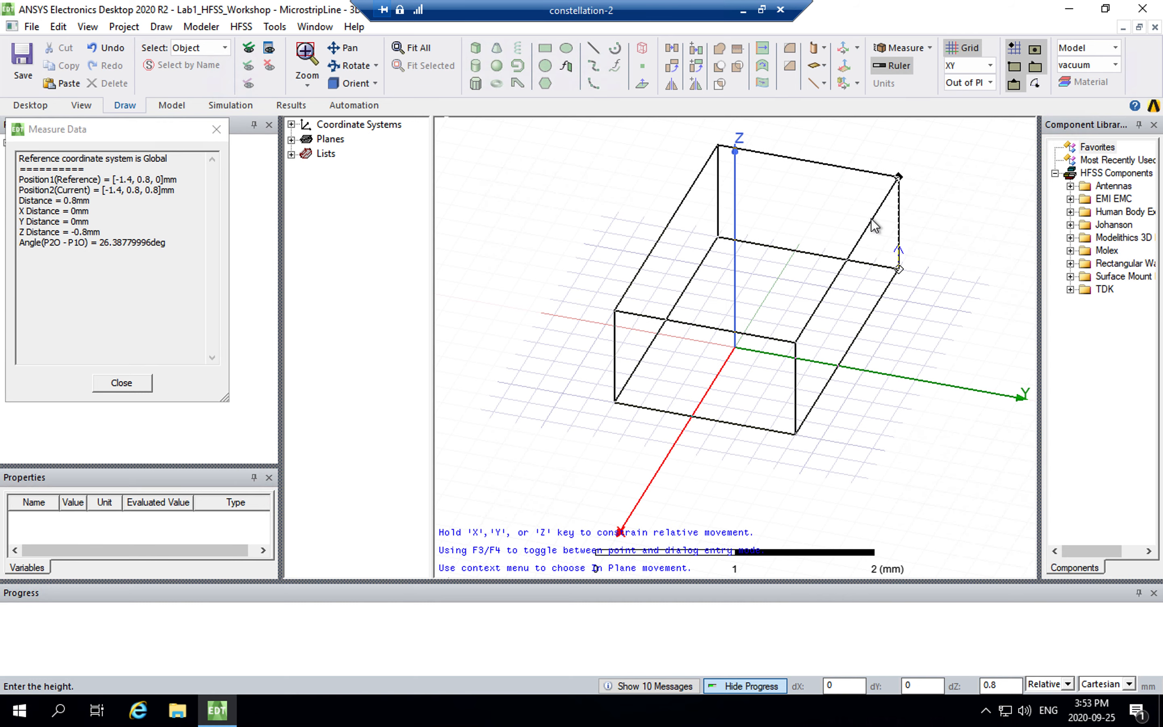
pyautogui.click(871, 219)
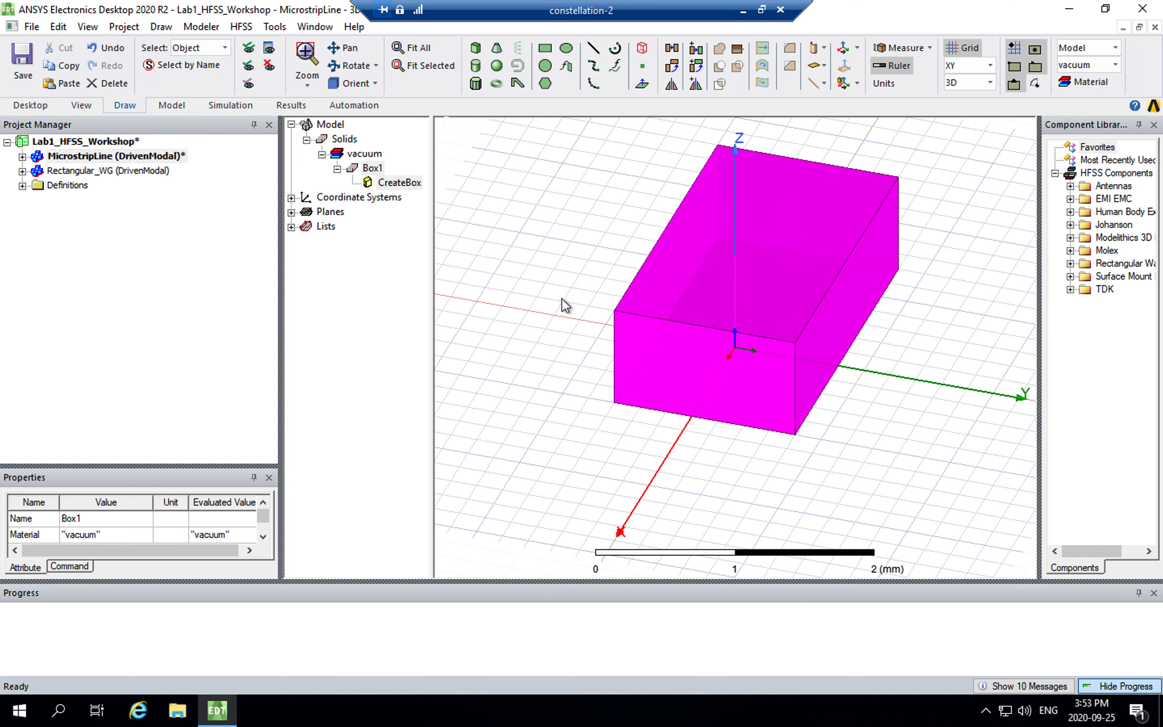
# Rename the new box as Substrate
pyautogui.click(374, 158)
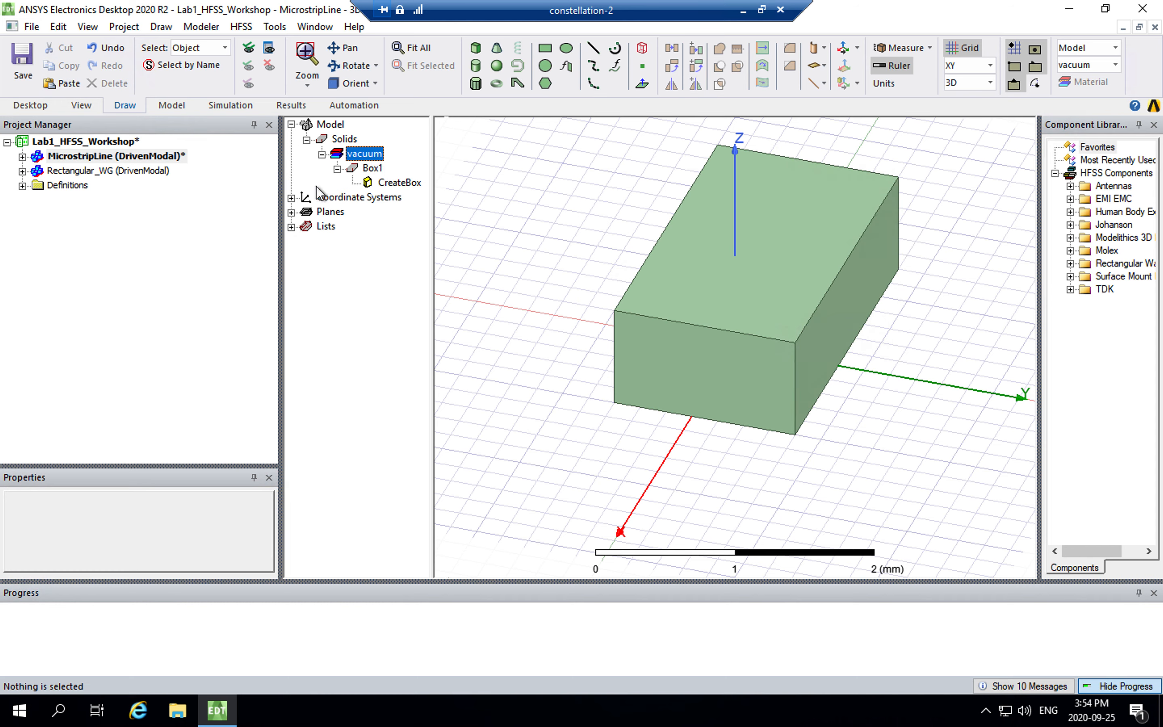
pyautogui.click(371, 168)
pyautogui.moveTo(209, 467); pyautogui.dragTo(228, 340)
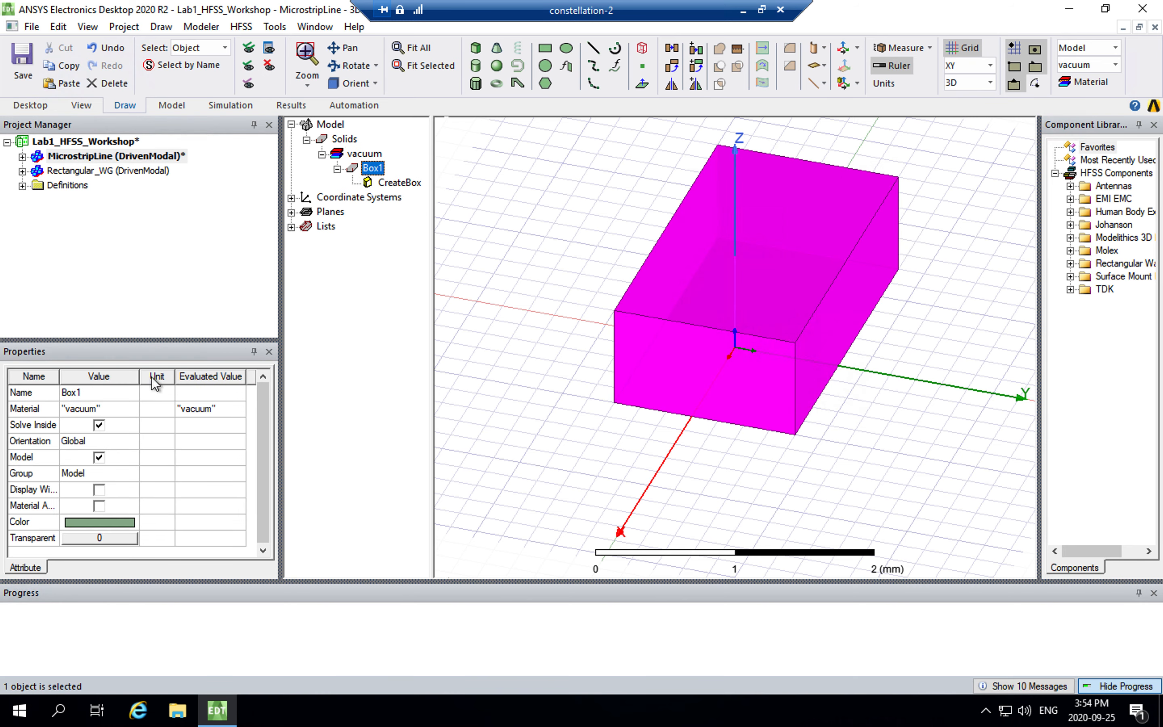
pyautogui.click(108, 396)
pyautogui.write('Subs')
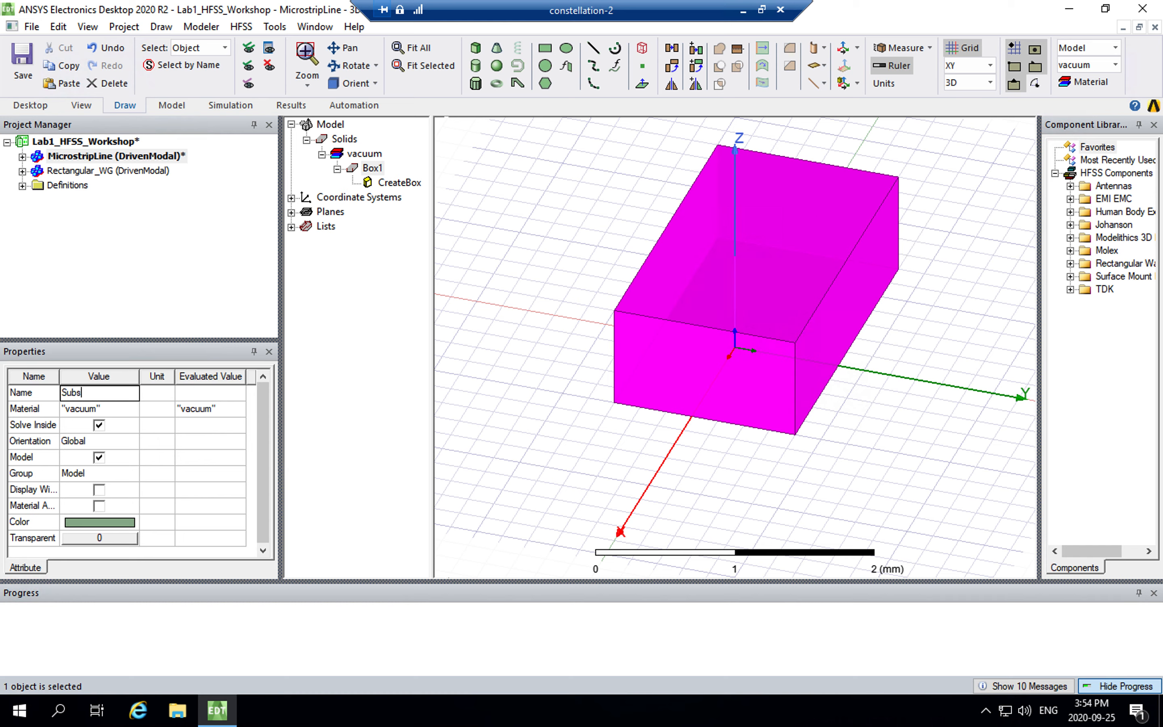
pyautogui.write('trate')
pyautogui.press('Return')
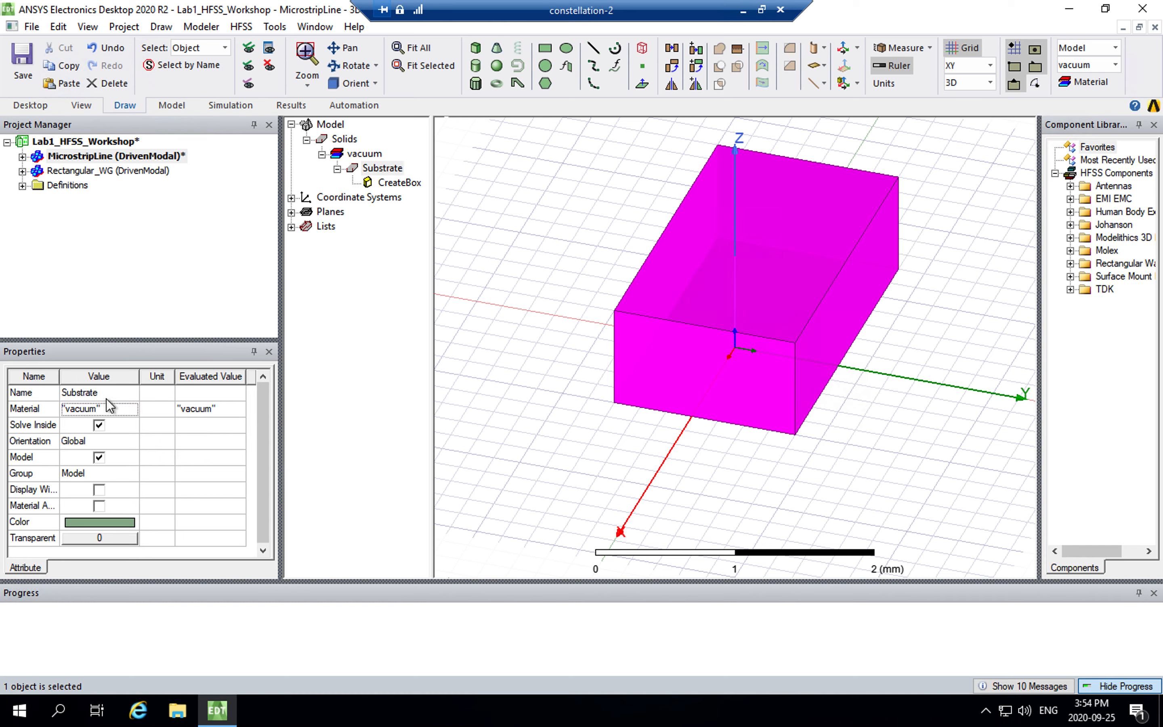
# Assign the FR4_epoxy material from the system library to the Substrate box
pyautogui.click(383, 168)
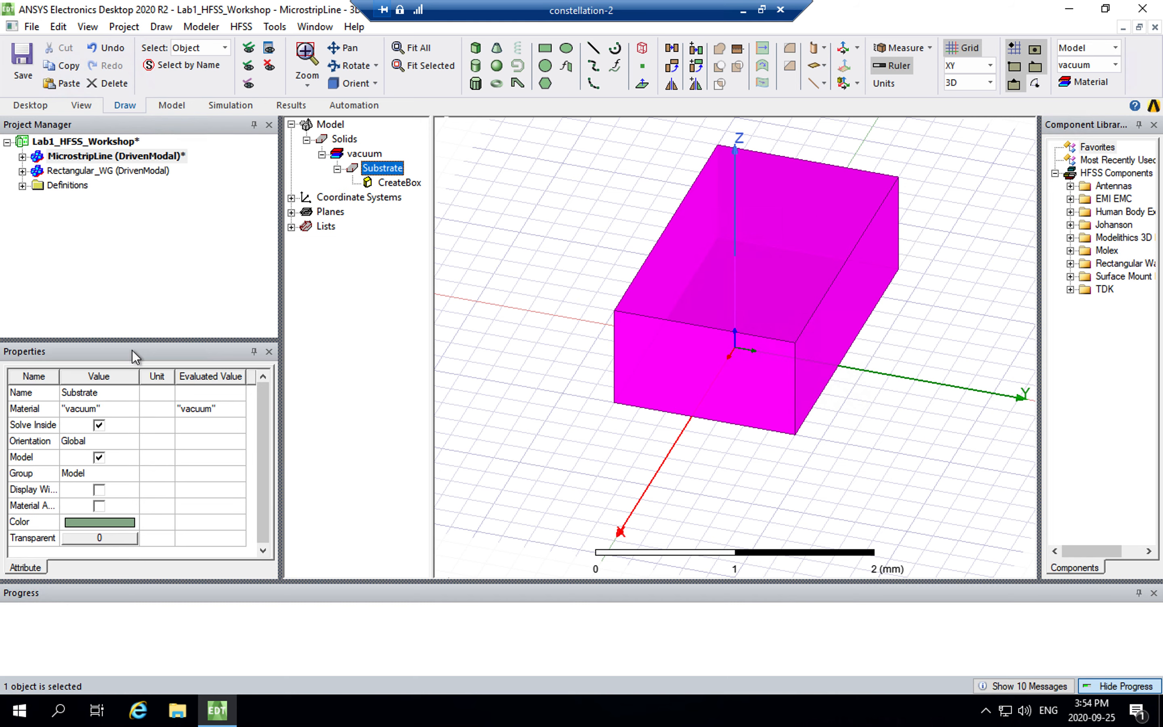
pyautogui.moveTo(282, 397); pyautogui.dragTo(324, 398)
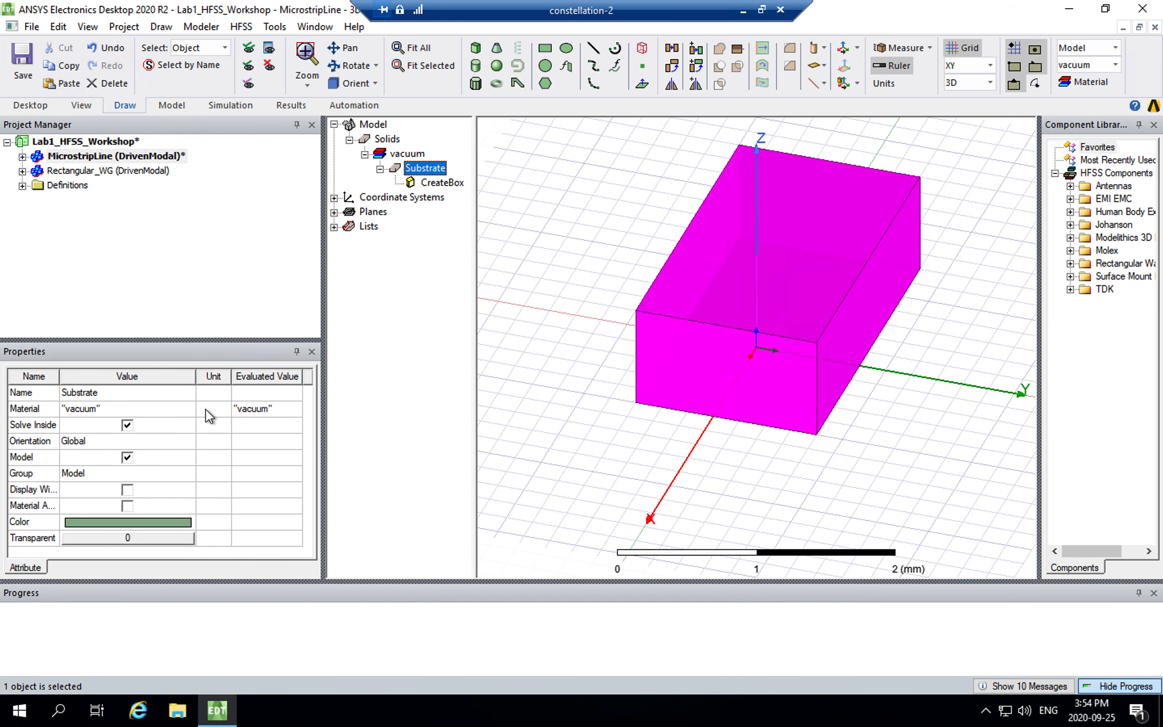
pyautogui.click(190, 410)
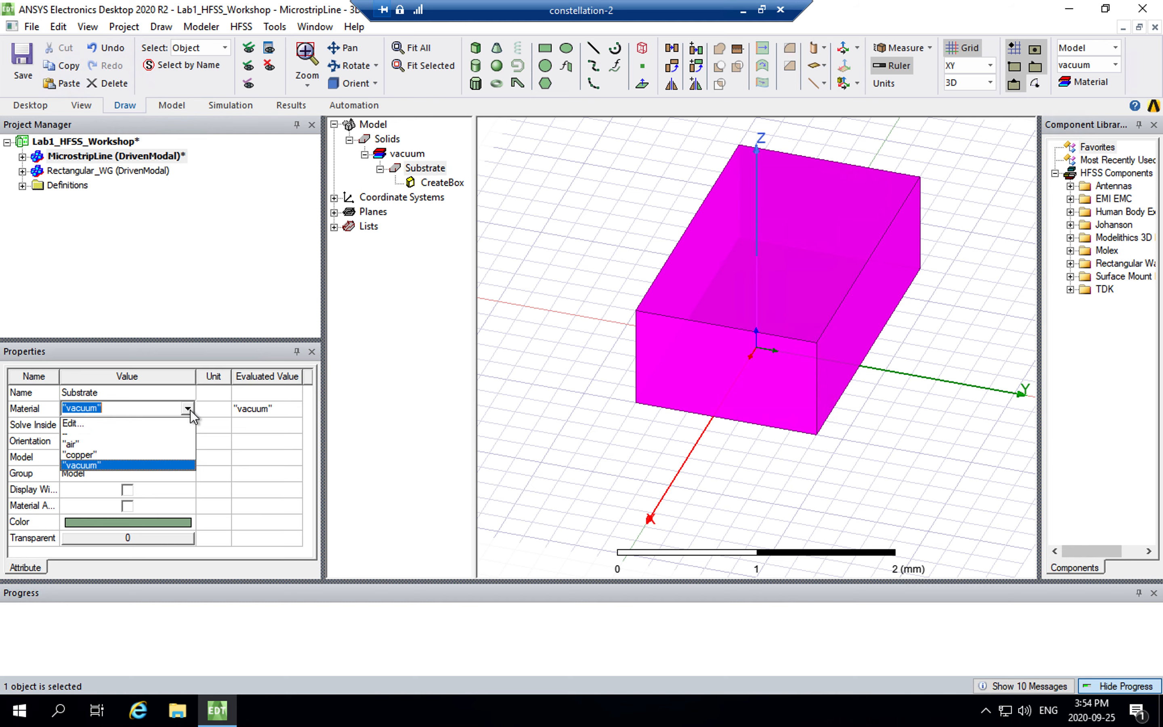
pyautogui.click(152, 422)
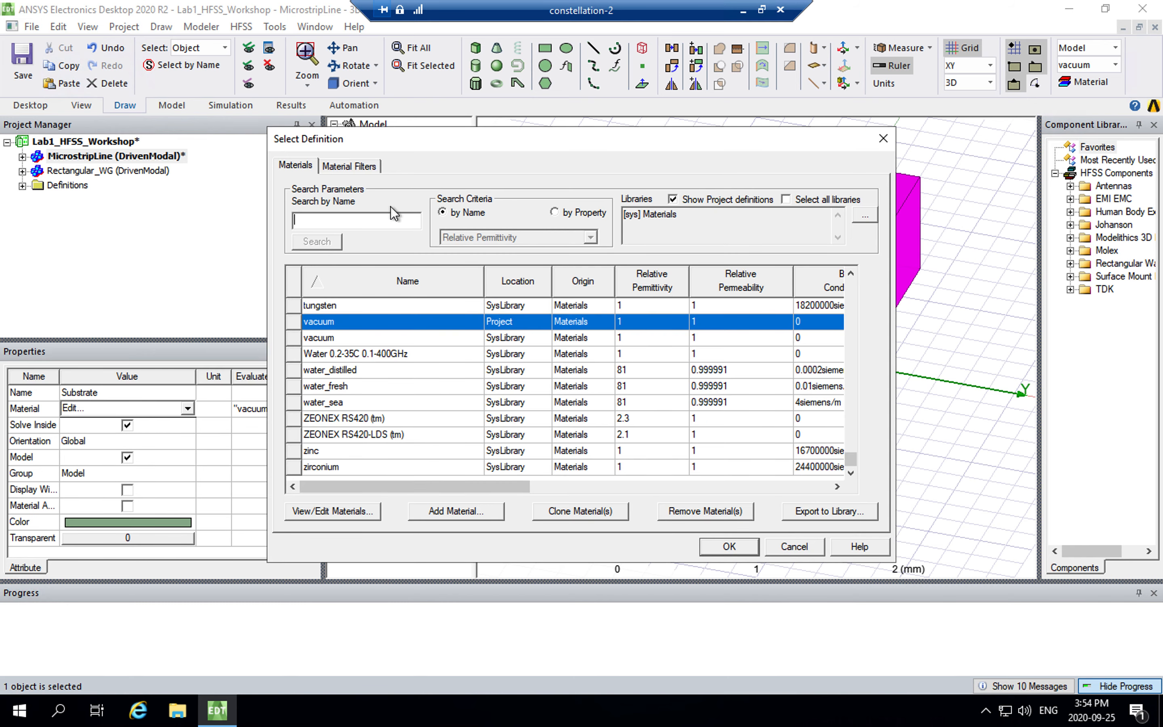
pyautogui.write('fr4')
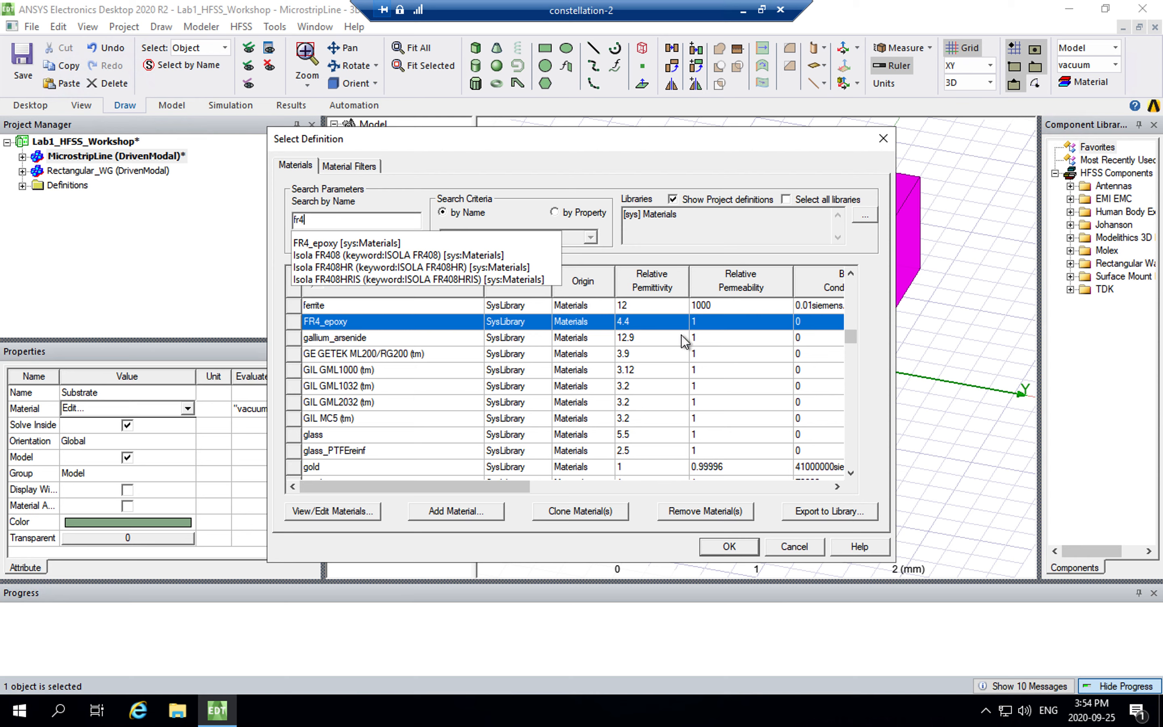
pyautogui.moveTo(501, 485); pyautogui.dragTo(542, 485)
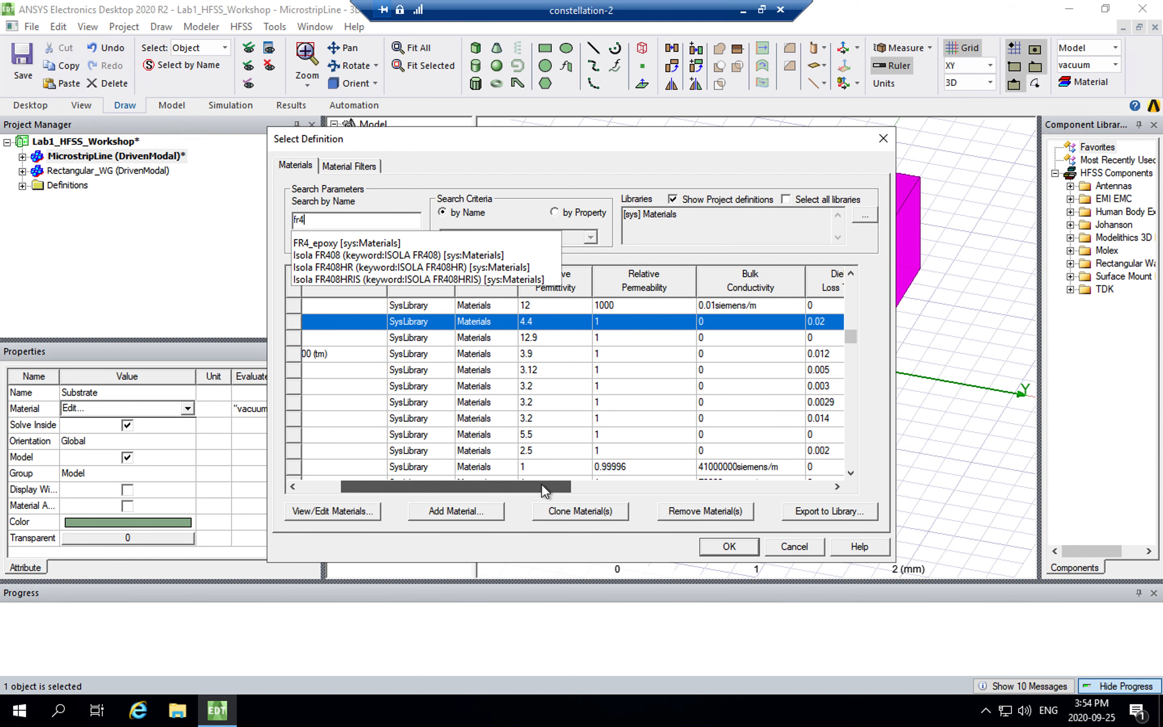
pyautogui.moveTo(541, 484); pyautogui.dragTo(575, 485)
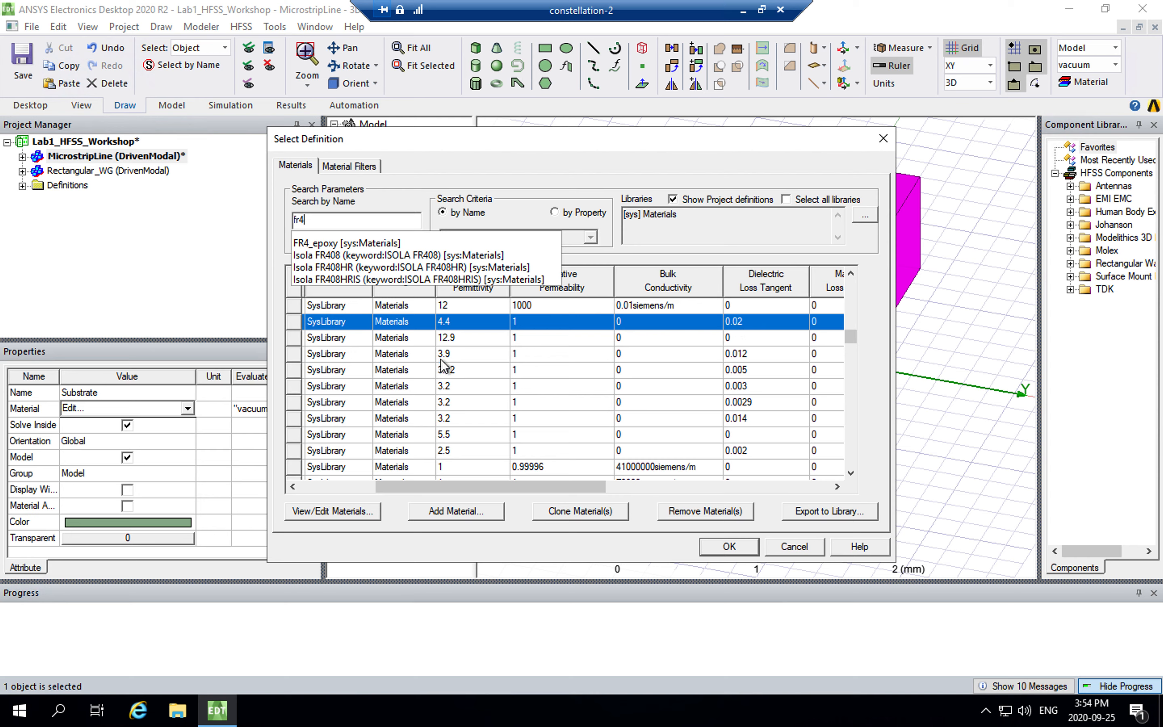
pyautogui.moveTo(456, 488); pyautogui.dragTo(370, 487)
pyautogui.click(729, 547)
pyautogui.moveTo(476, 174); pyautogui.dragTo(489, 175)
# Set the Substrate box's position to -Sub_W/2, 0, 0 and define the variable Sub_W as 50 mm
pyautogui.click(424, 168)
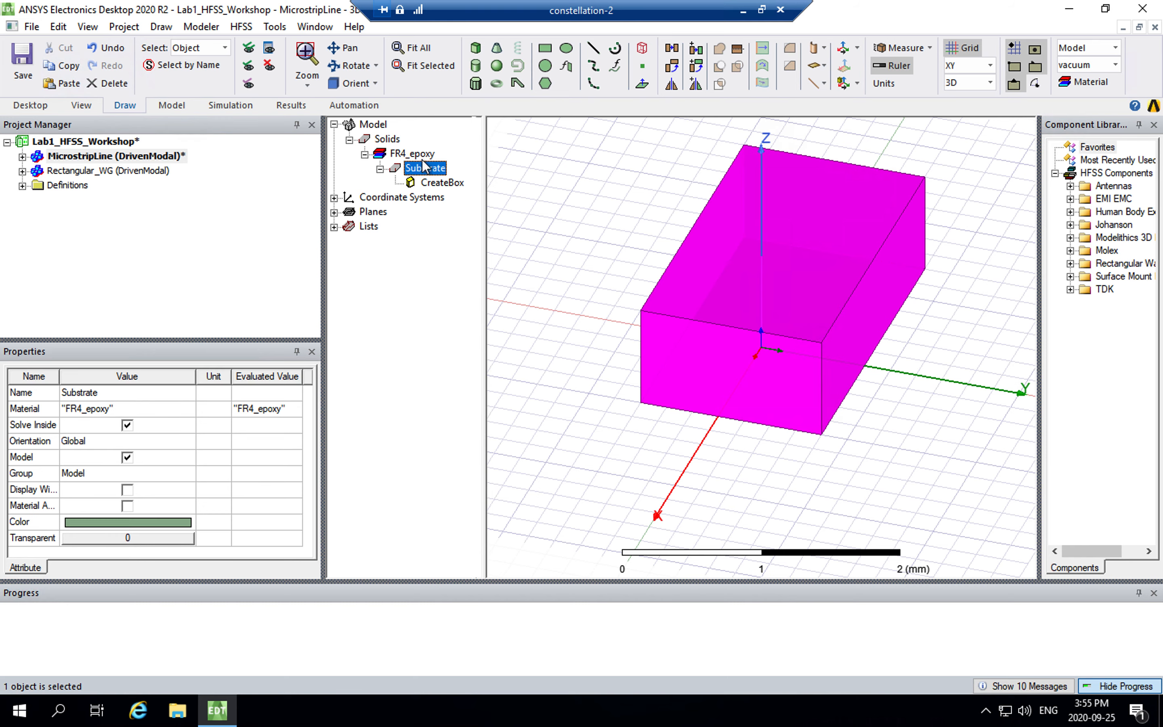
pyautogui.click(439, 182)
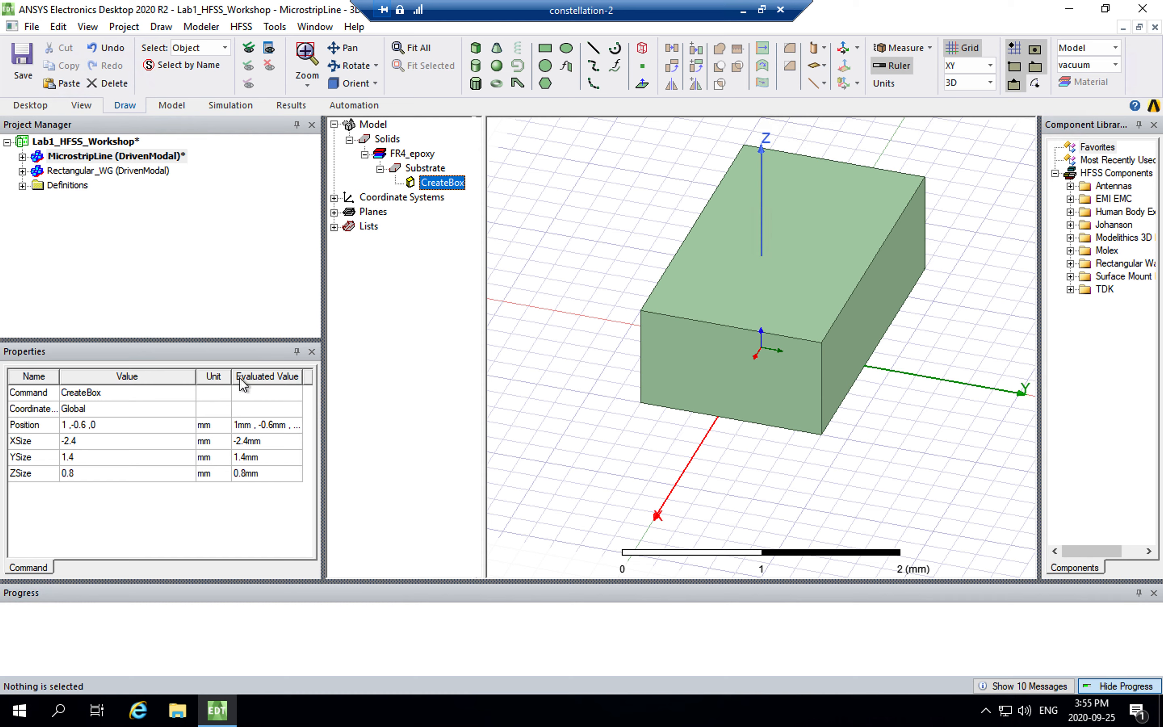
pyautogui.click(150, 426)
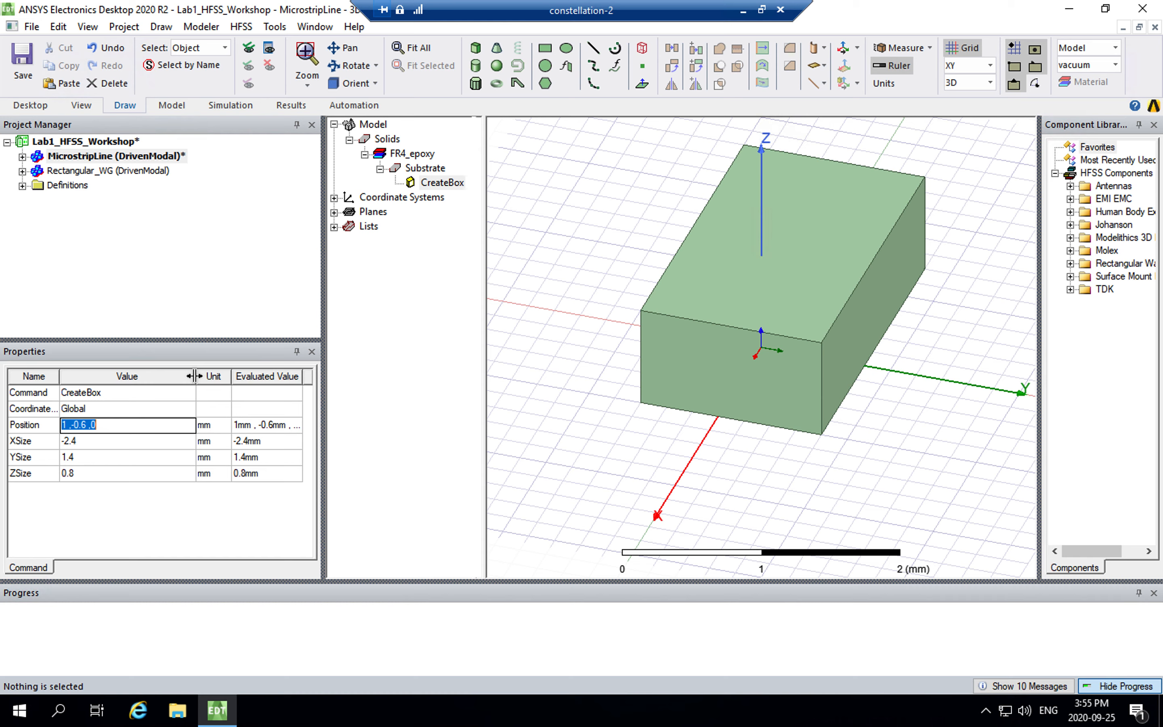
pyautogui.write('-Sub_W/2, 0, 0')
pyautogui.press('Return')
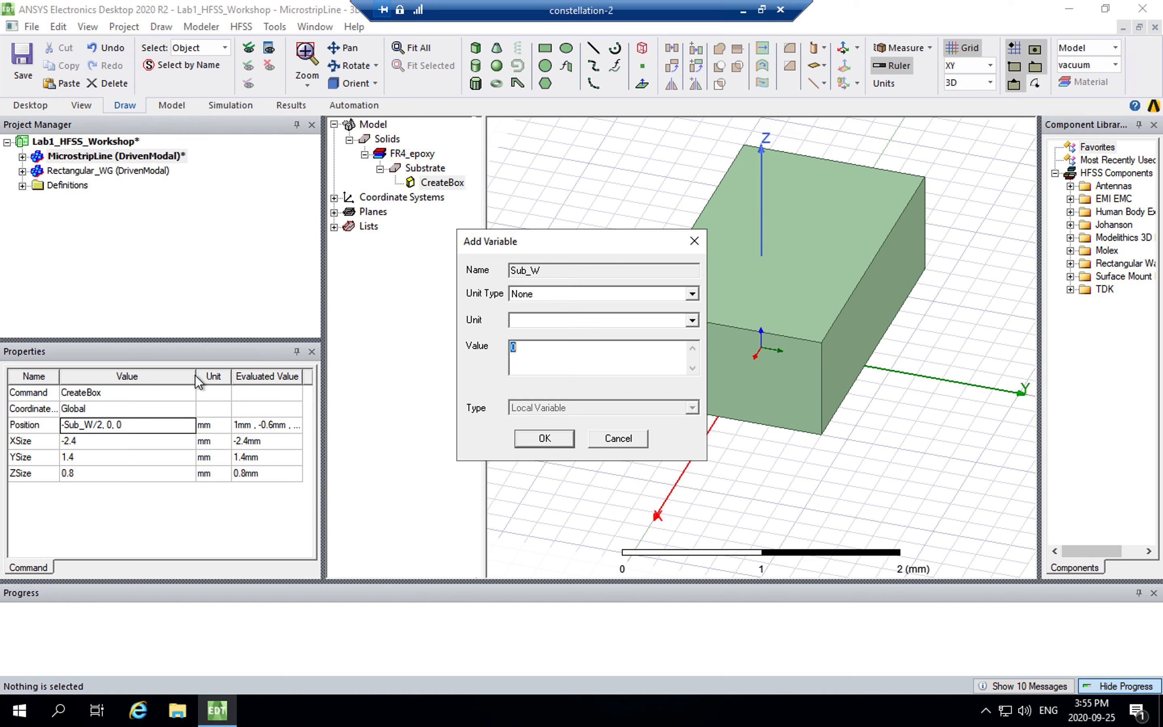
pyautogui.write('50mm')
pyautogui.press('Tab')
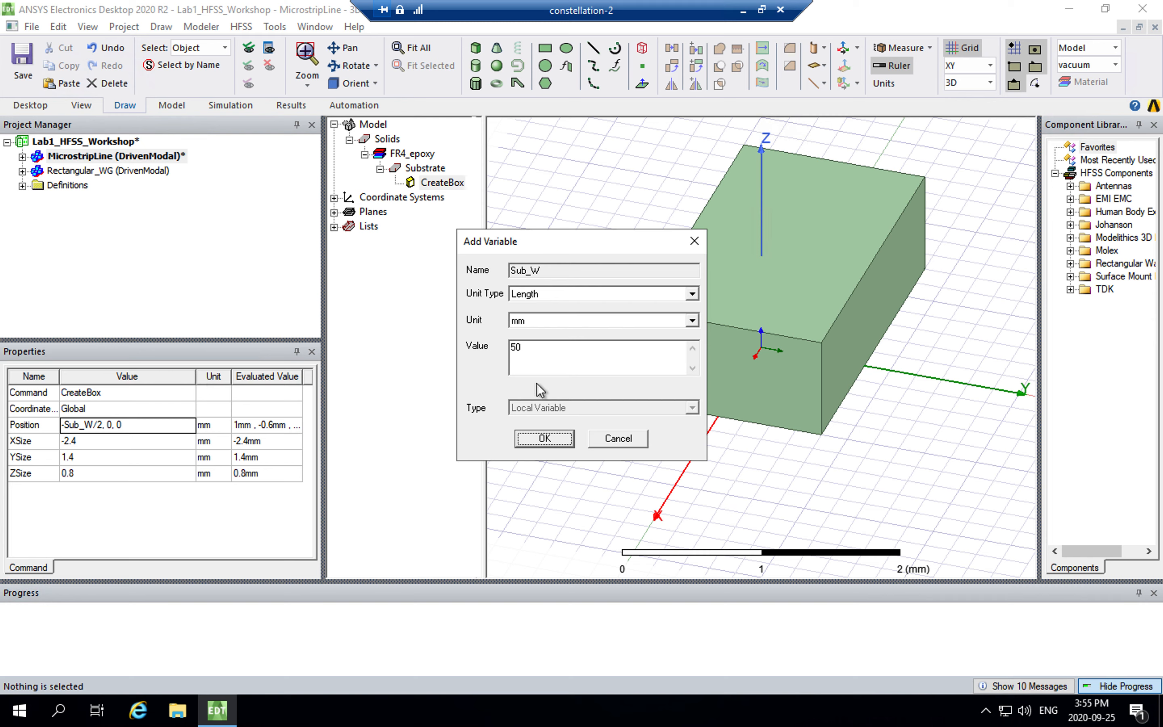
pyautogui.click(544, 438)
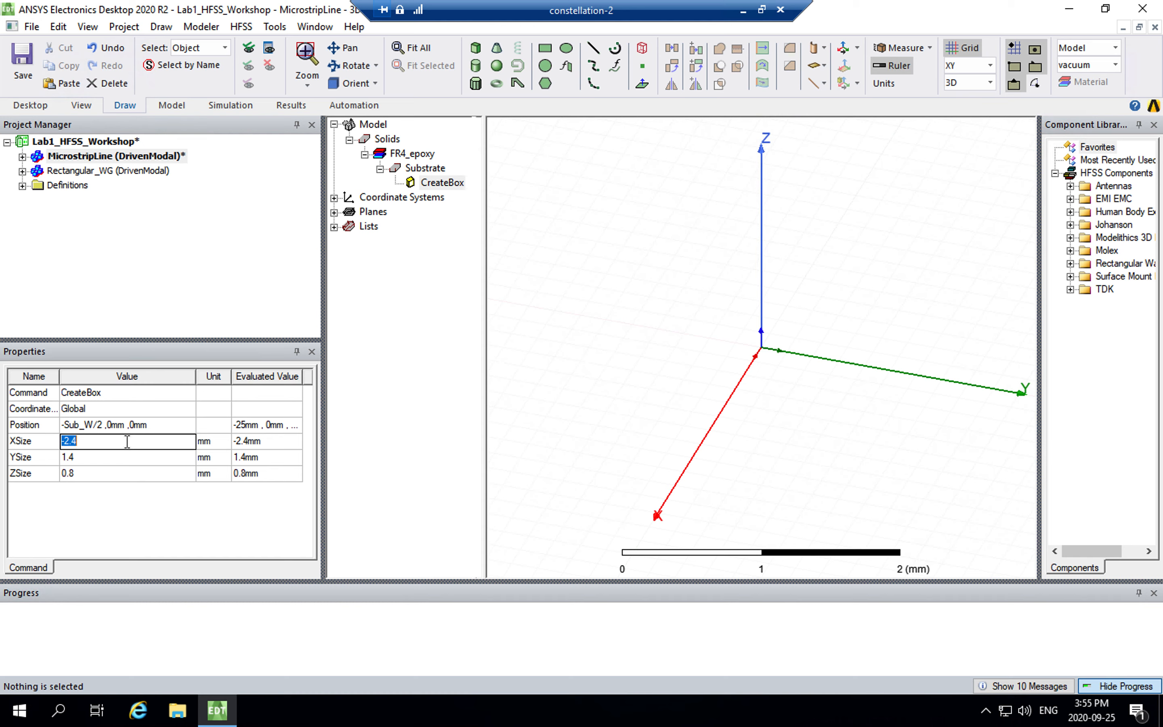
# Set both the X size and the Y size of the Substrate box to Sub_W
pyautogui.write('Sub')
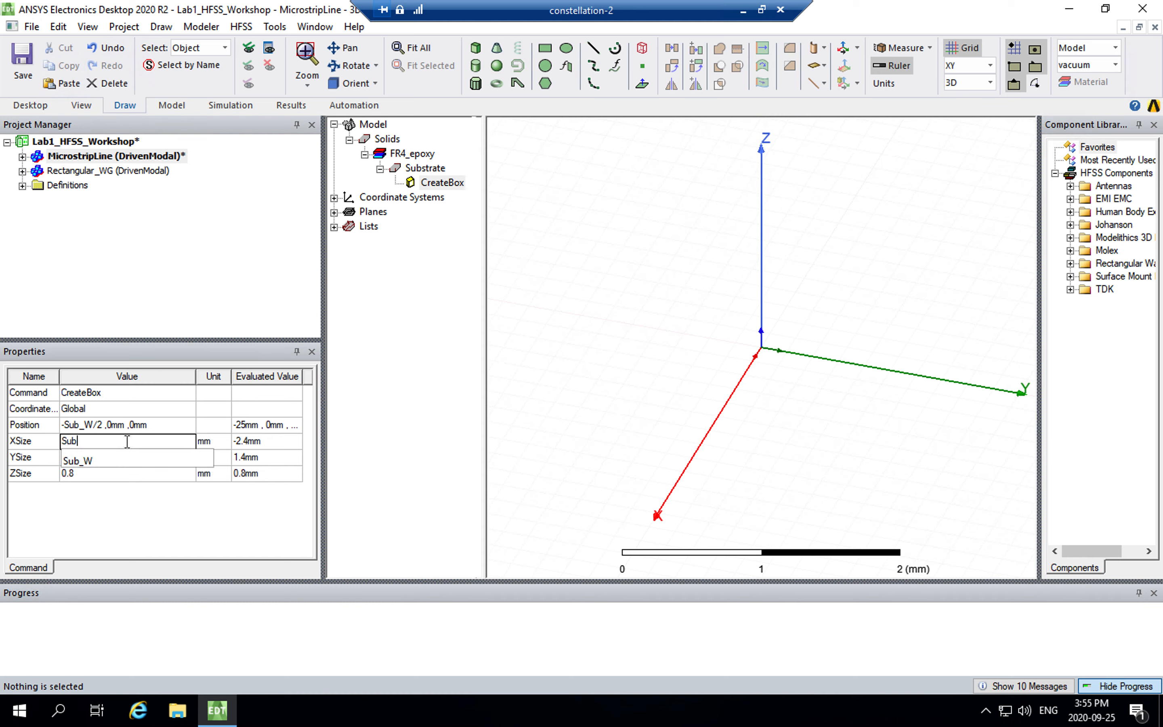
pyautogui.write('_W')
pyautogui.press('Tab')
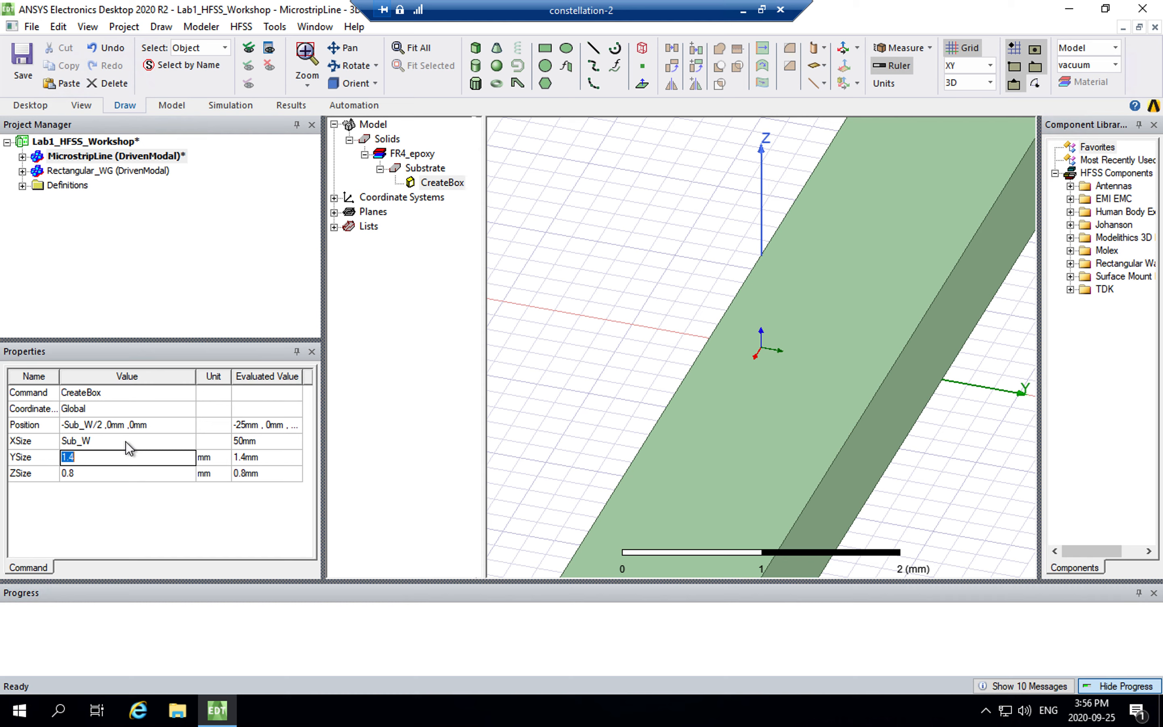
pyautogui.write('Sub_W')
pyautogui.press('Tab')
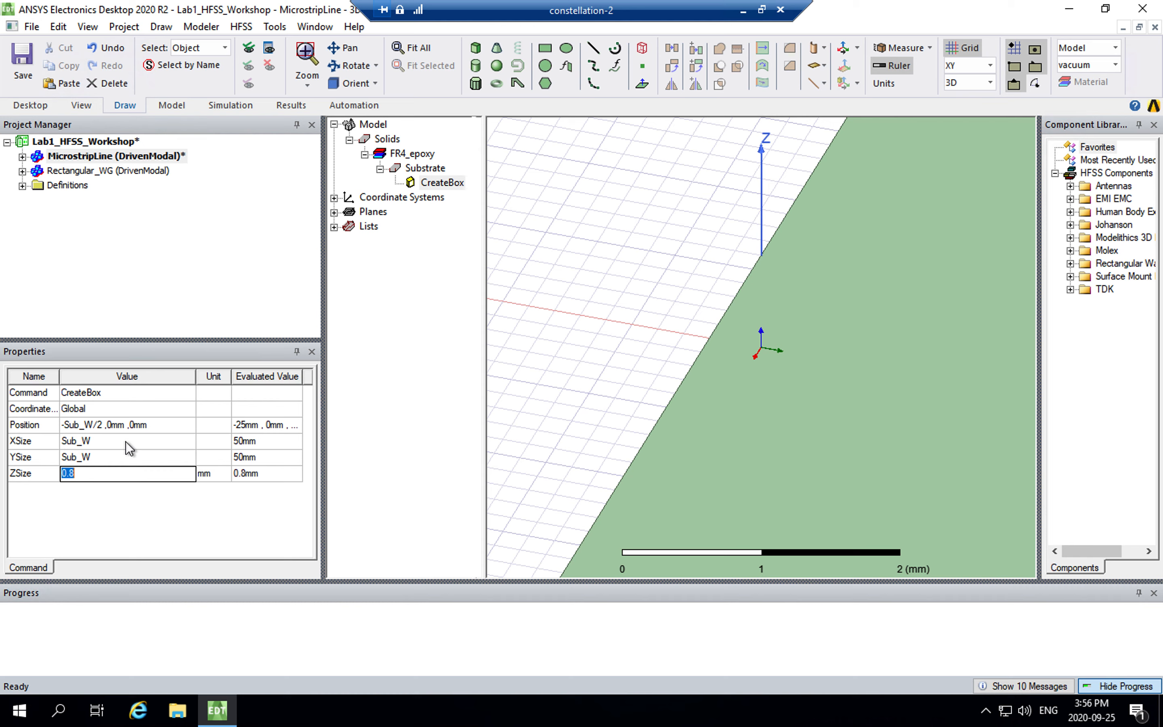
# Set the Substrate box's Z size to Sub_H, define that variable as 1.27 mm, and review the resulting box and design variables
pyautogui.write('S')
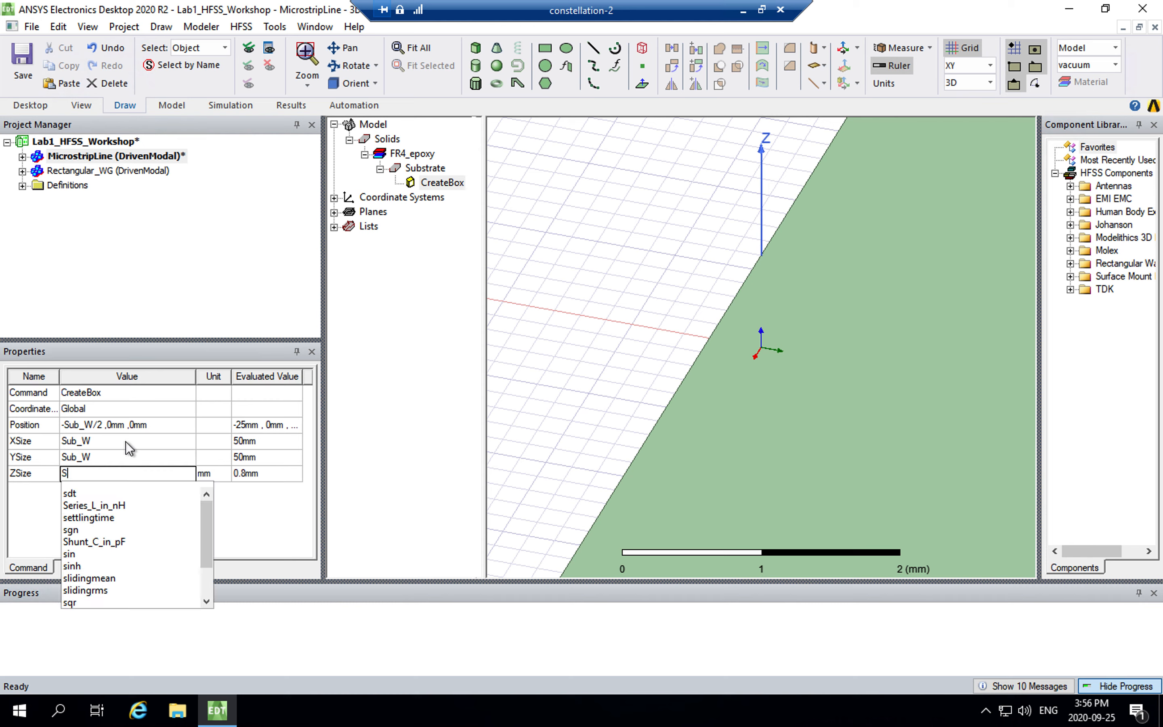
pyautogui.write('ub_H')
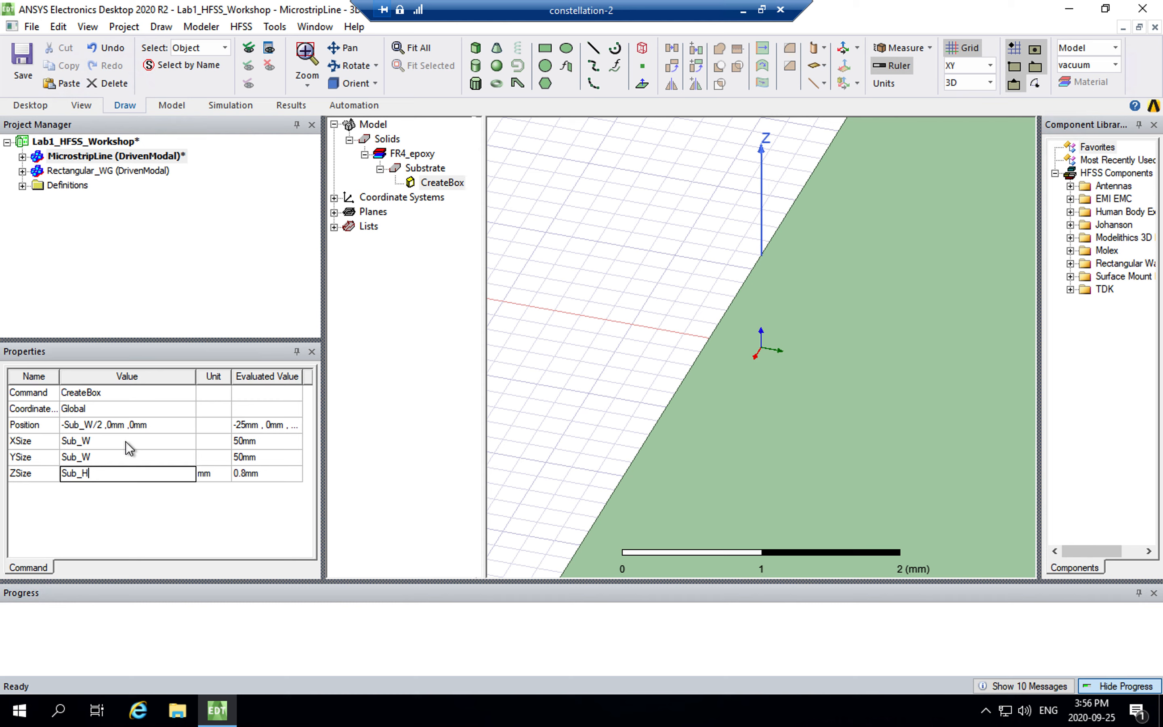
pyautogui.press('Return')
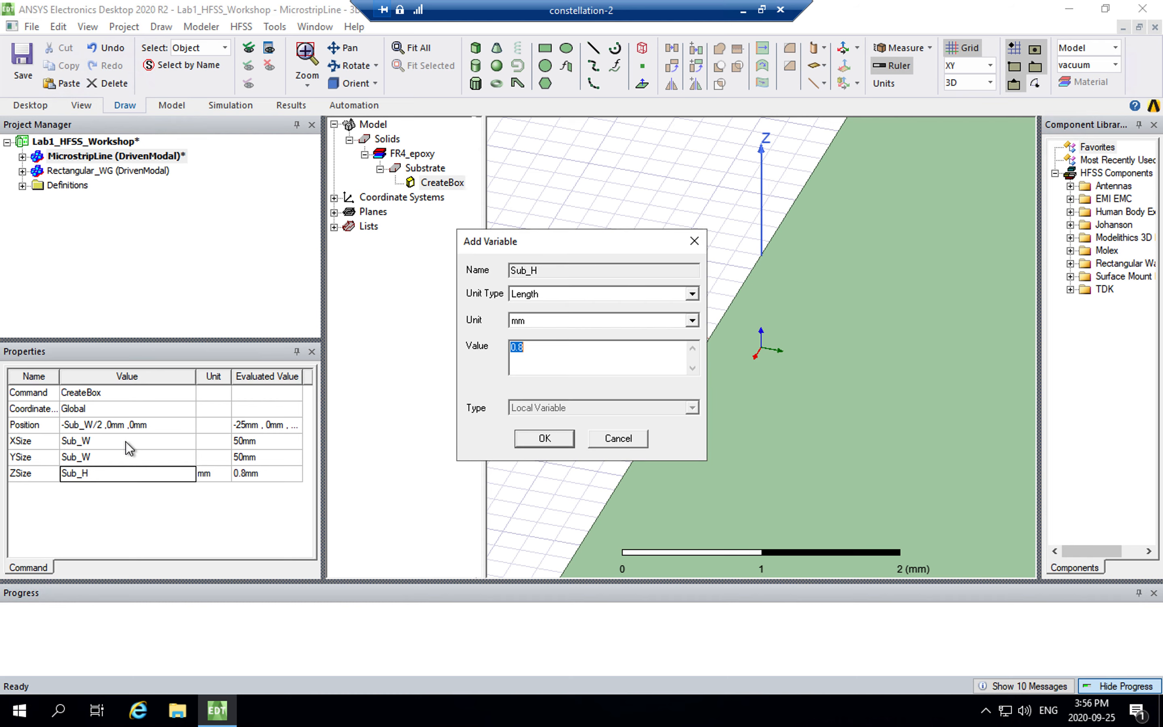
pyautogui.write('1.27mm')
pyautogui.click(553, 437)
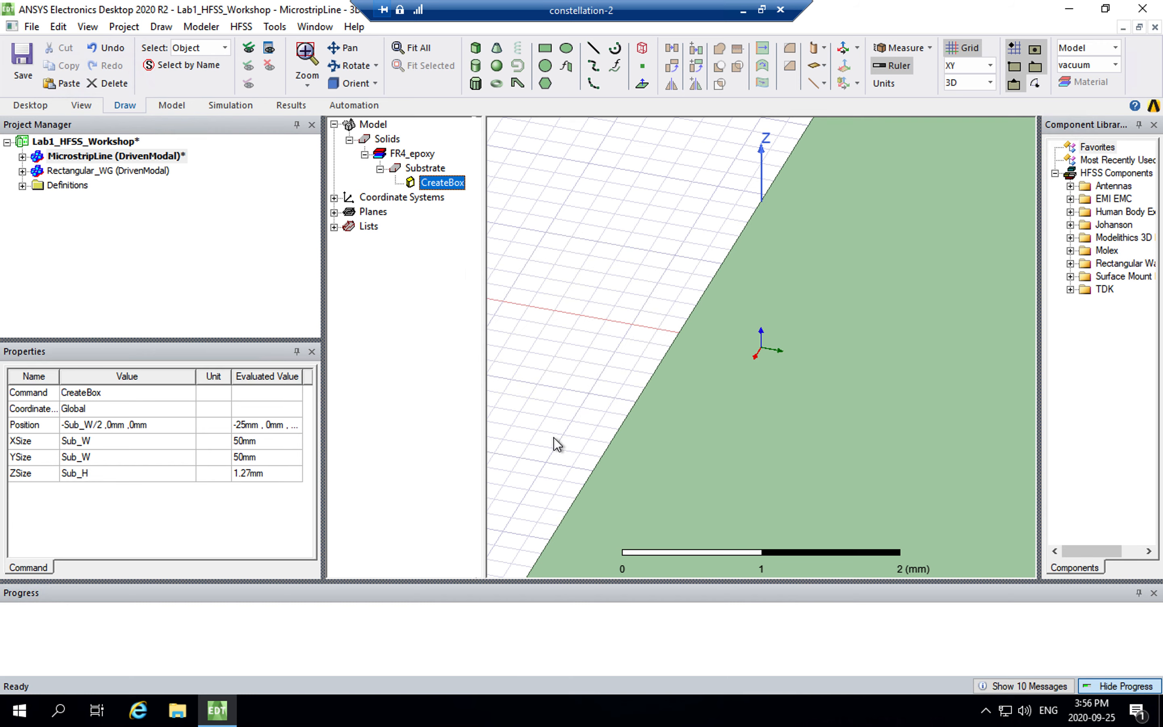
pyautogui.click(609, 322)
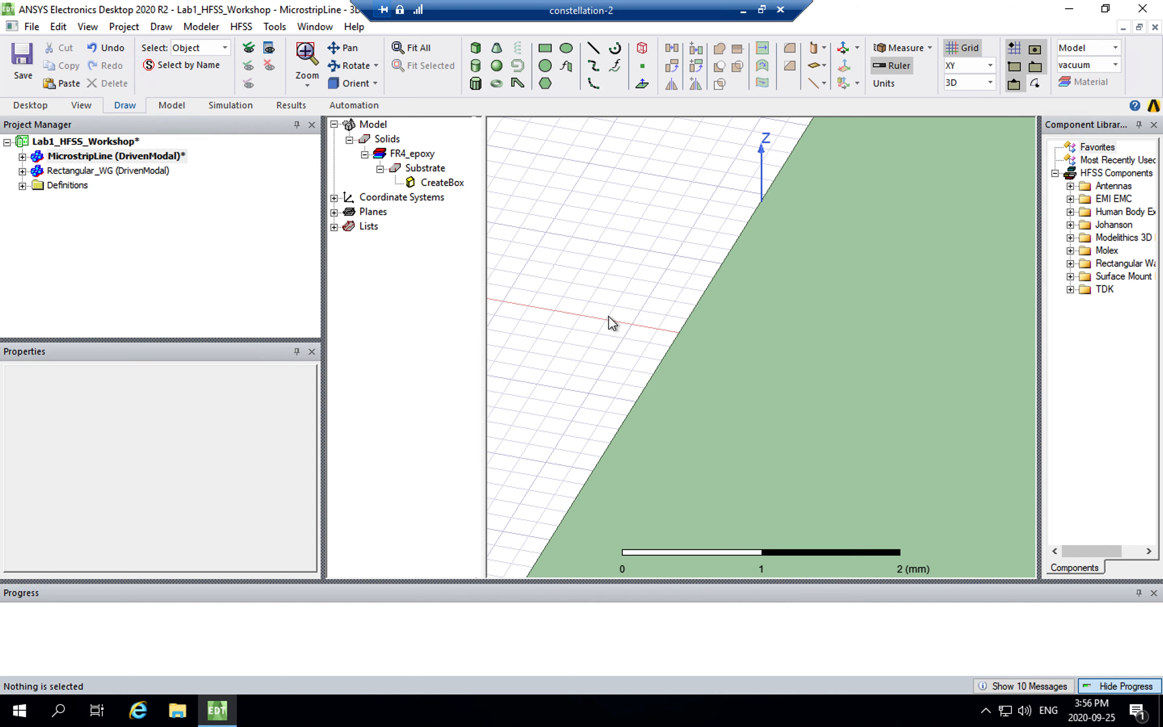
pyautogui.hotkey('ctrl', 'd')
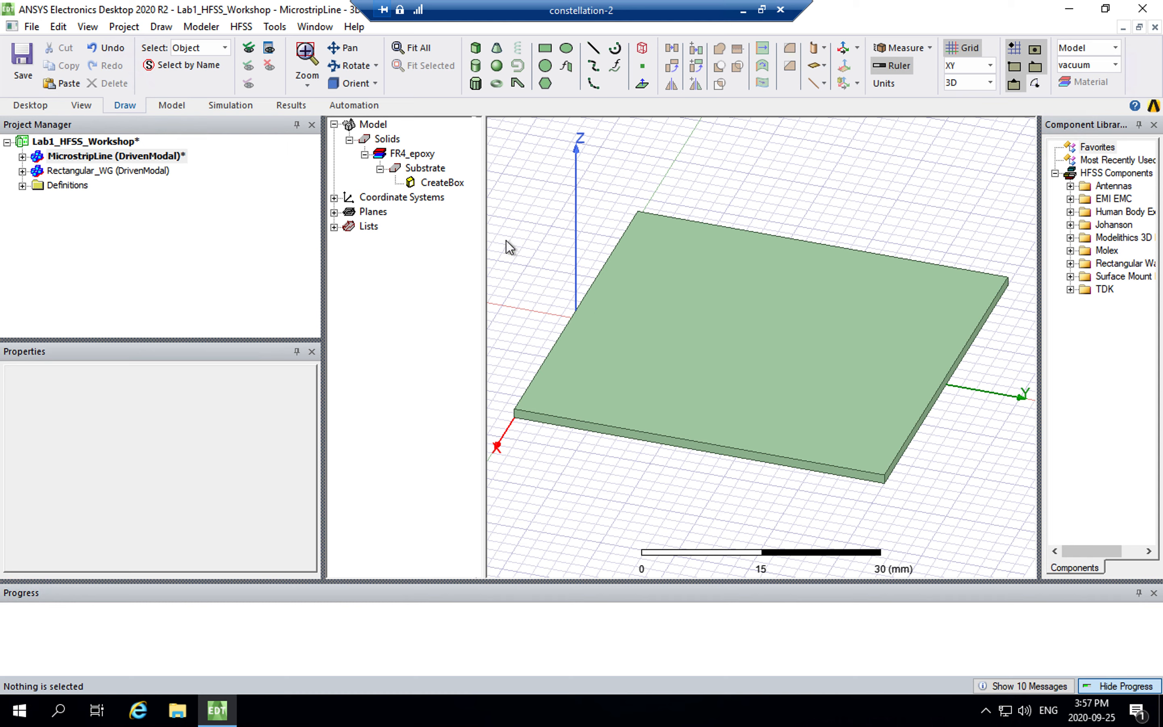
pyautogui.click(442, 182)
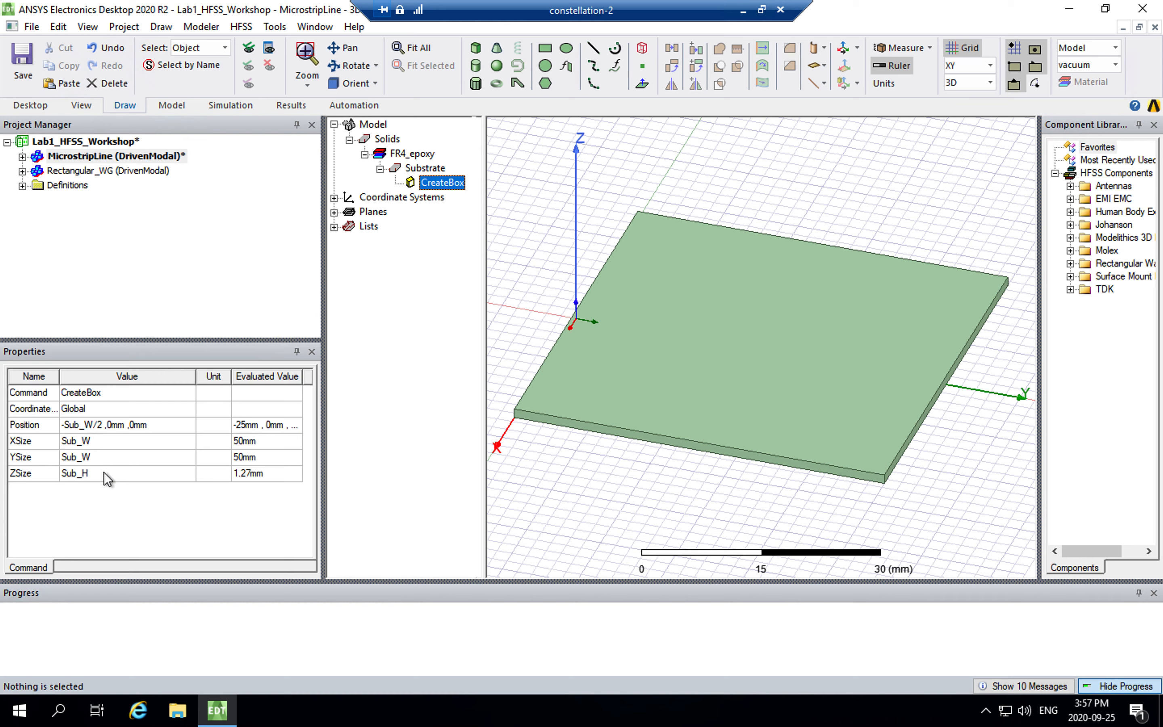
pyautogui.click(111, 156)
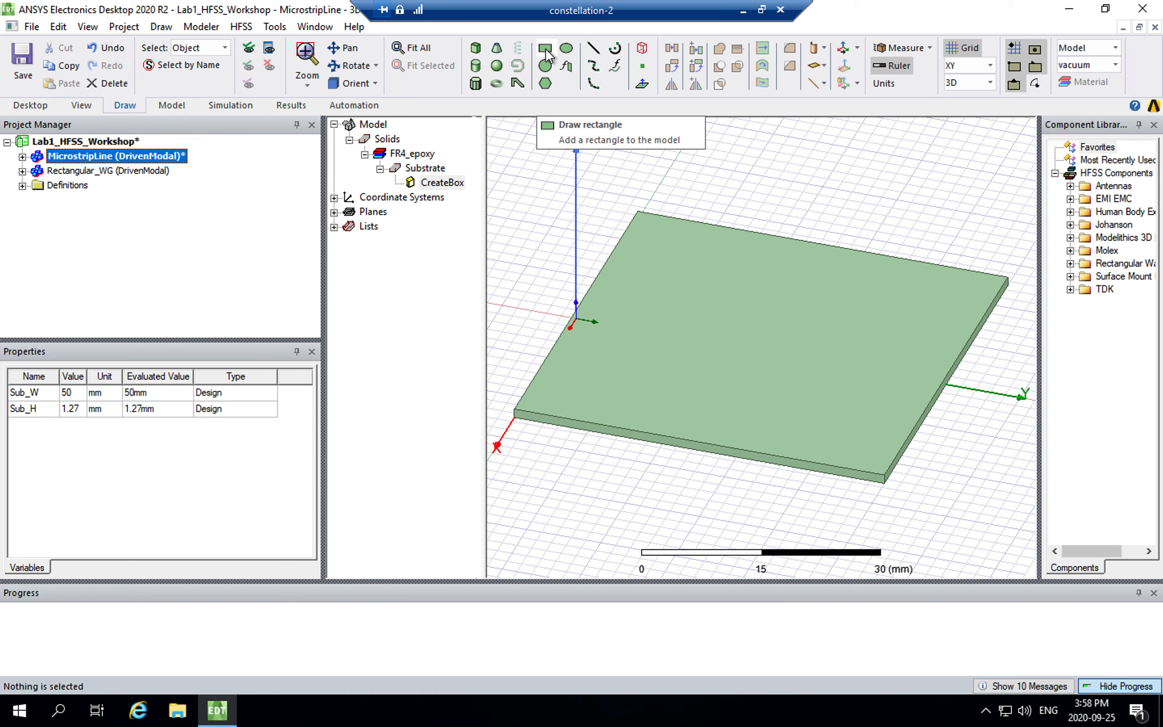
# Draw a rectangle in the XY plane over the substrate, with its first corner at about (-4, -2, 0) mm
pyautogui.click(545, 50)
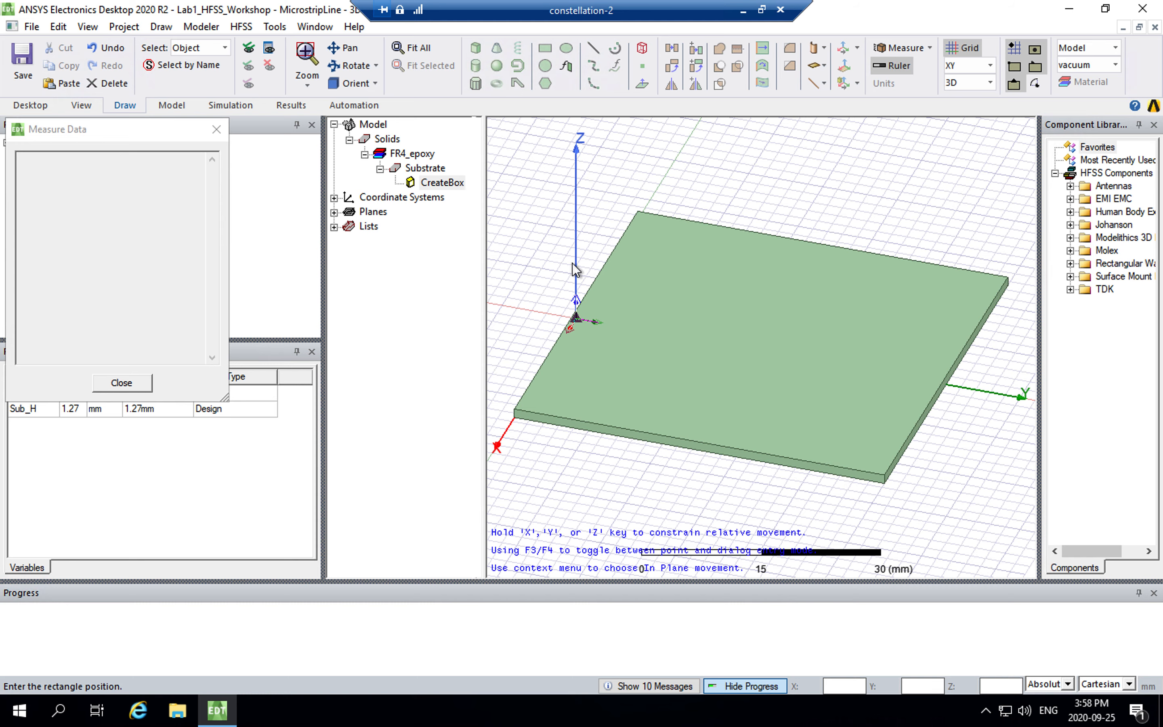
pyautogui.click(566, 300)
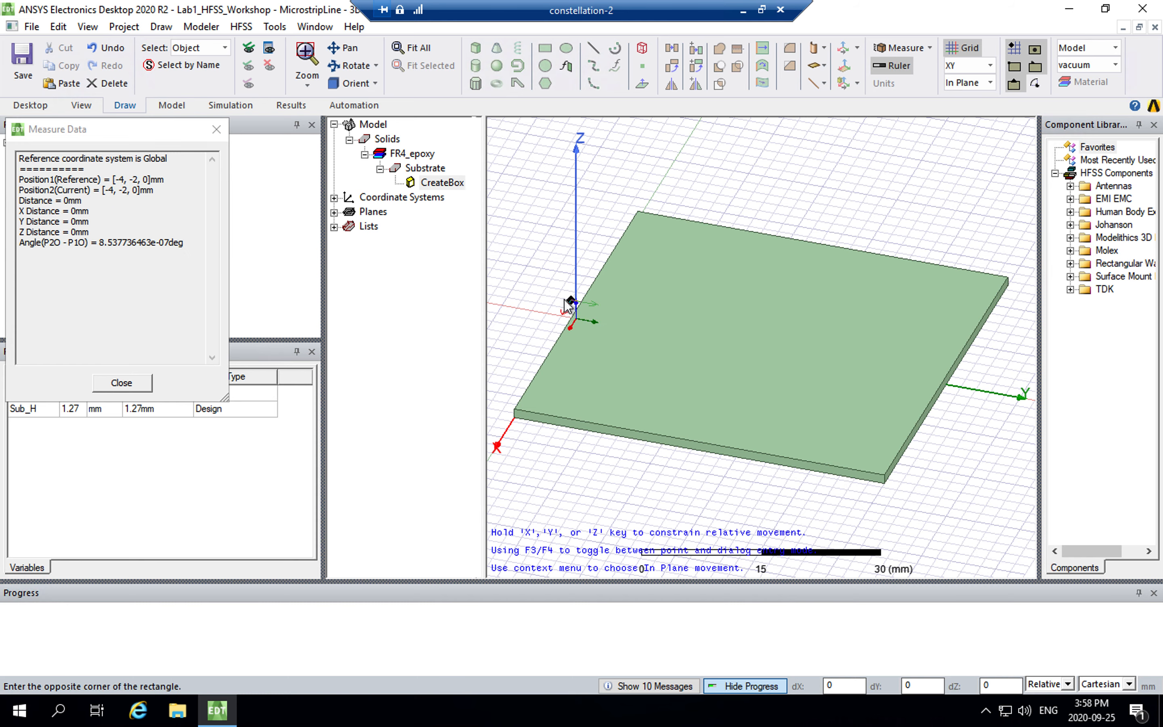
pyautogui.click(888, 226)
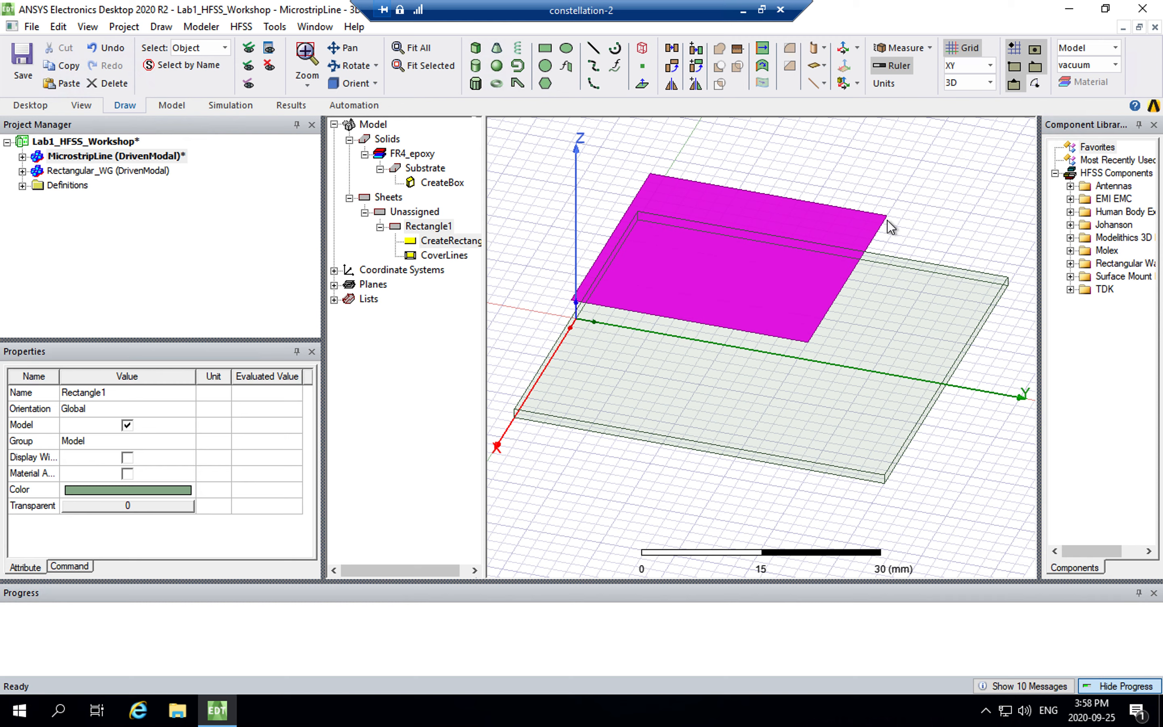
# Rename the new rectangle sheet as Microstrip
pyautogui.click(439, 229)
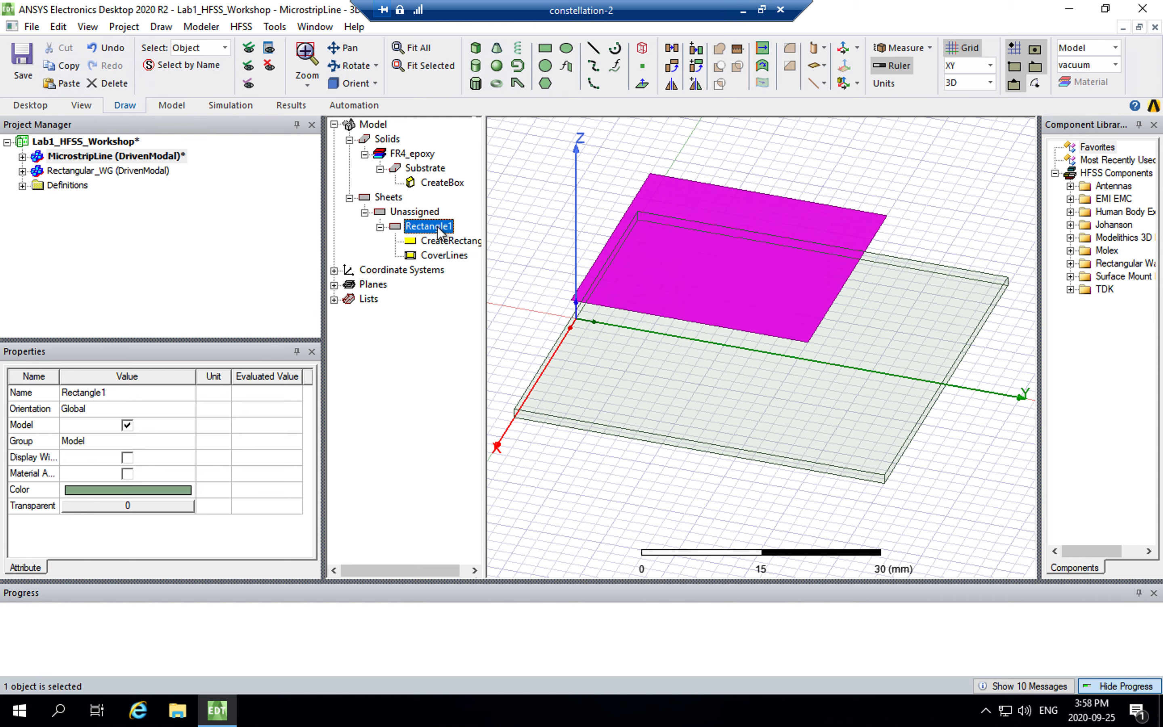
pyautogui.click(144, 390)
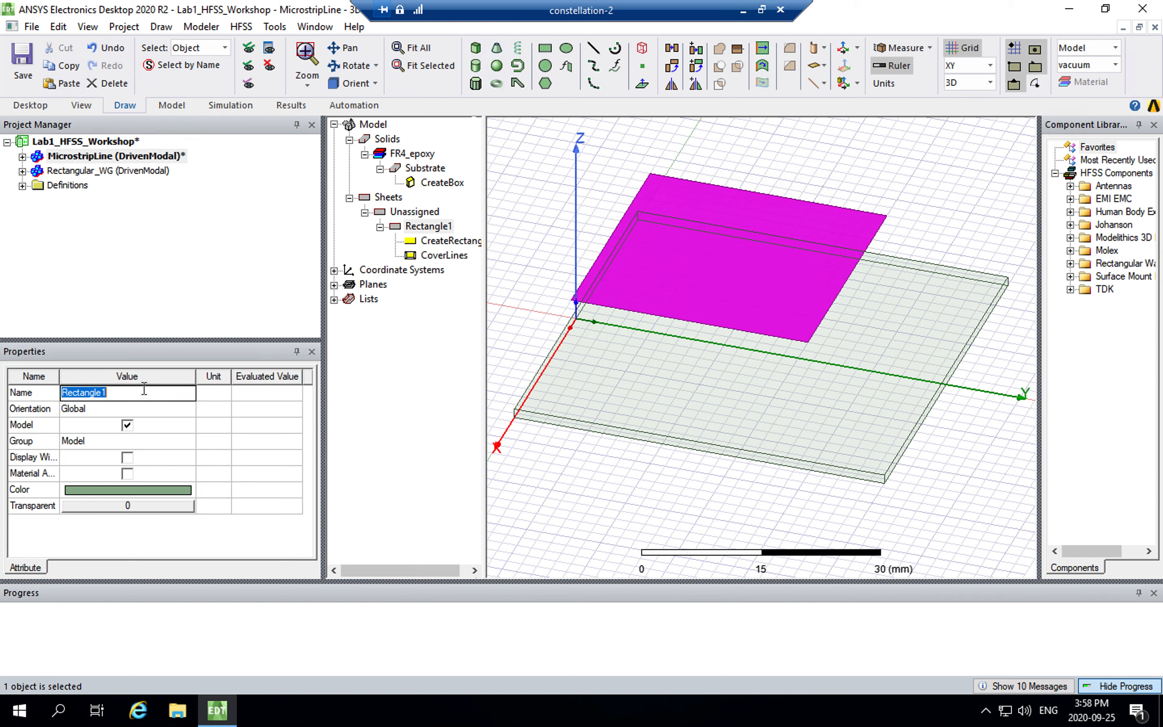
pyautogui.write('Microstrip')
pyautogui.press('Return')
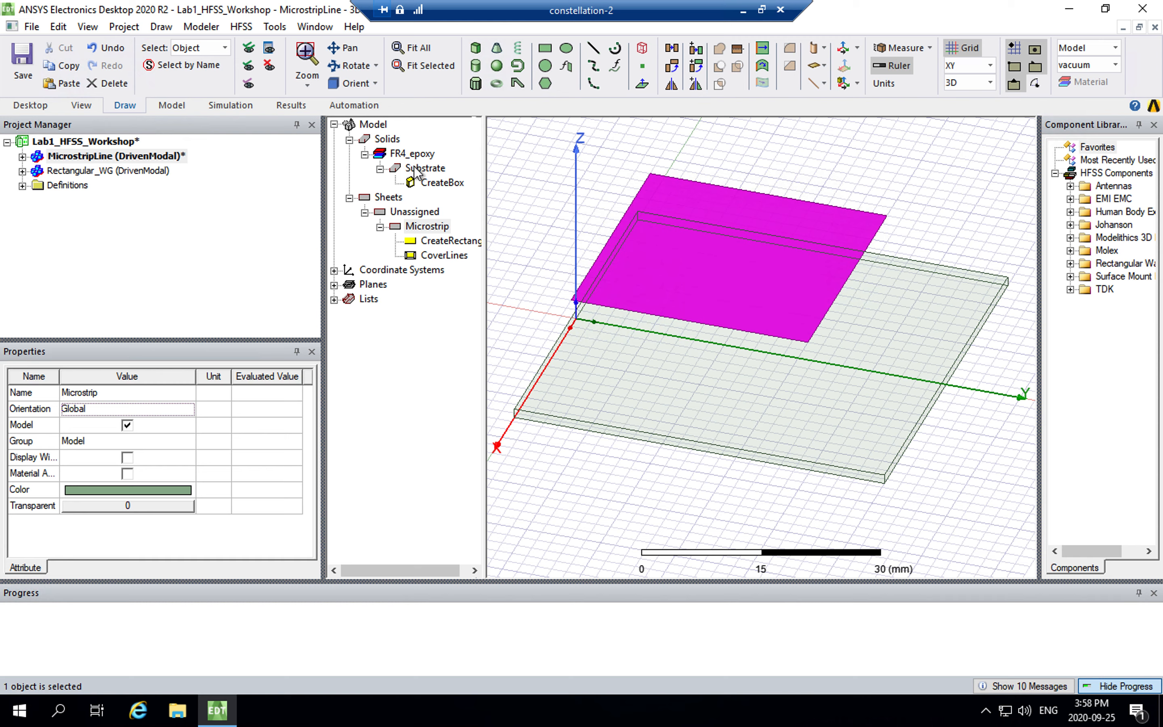
pyautogui.click(424, 228)
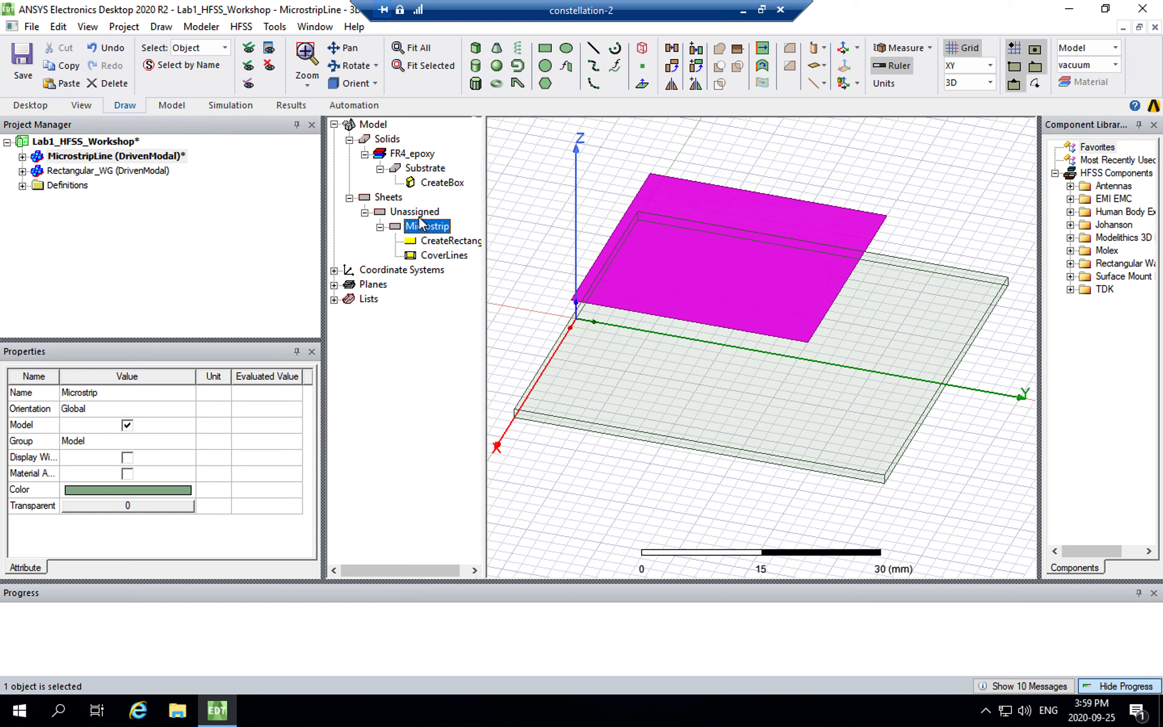
# Change the colour of the Microstrip sheet to orange
pyautogui.click(448, 242)
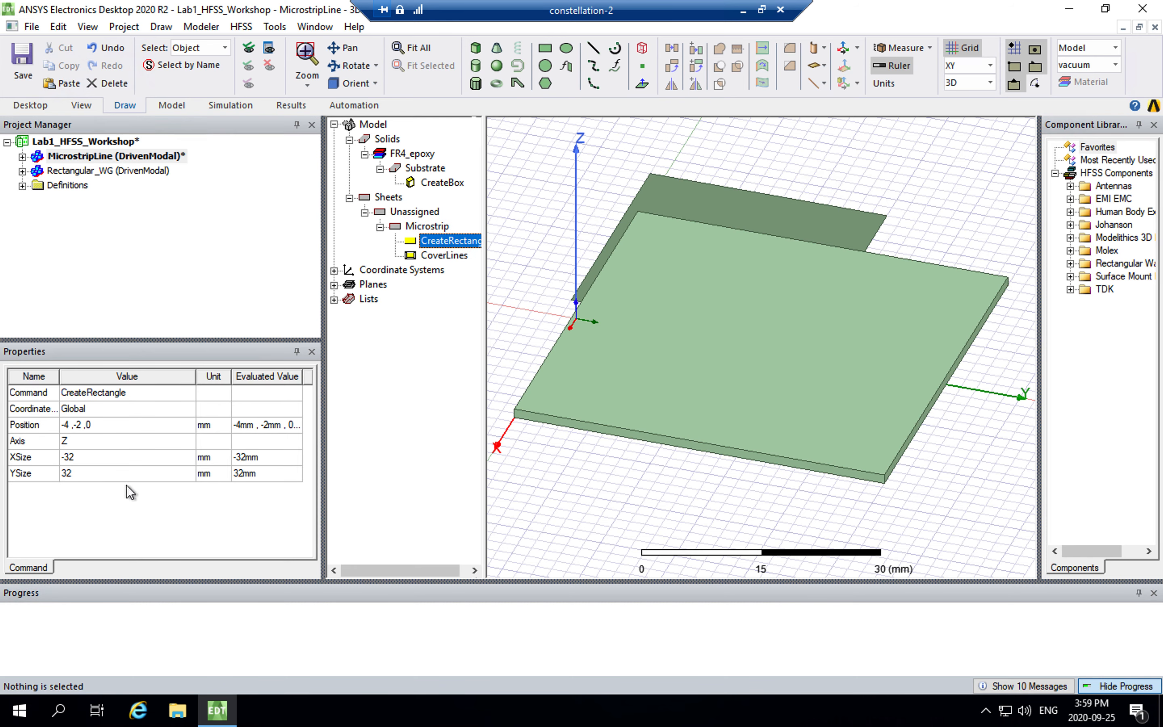
pyautogui.click(435, 226)
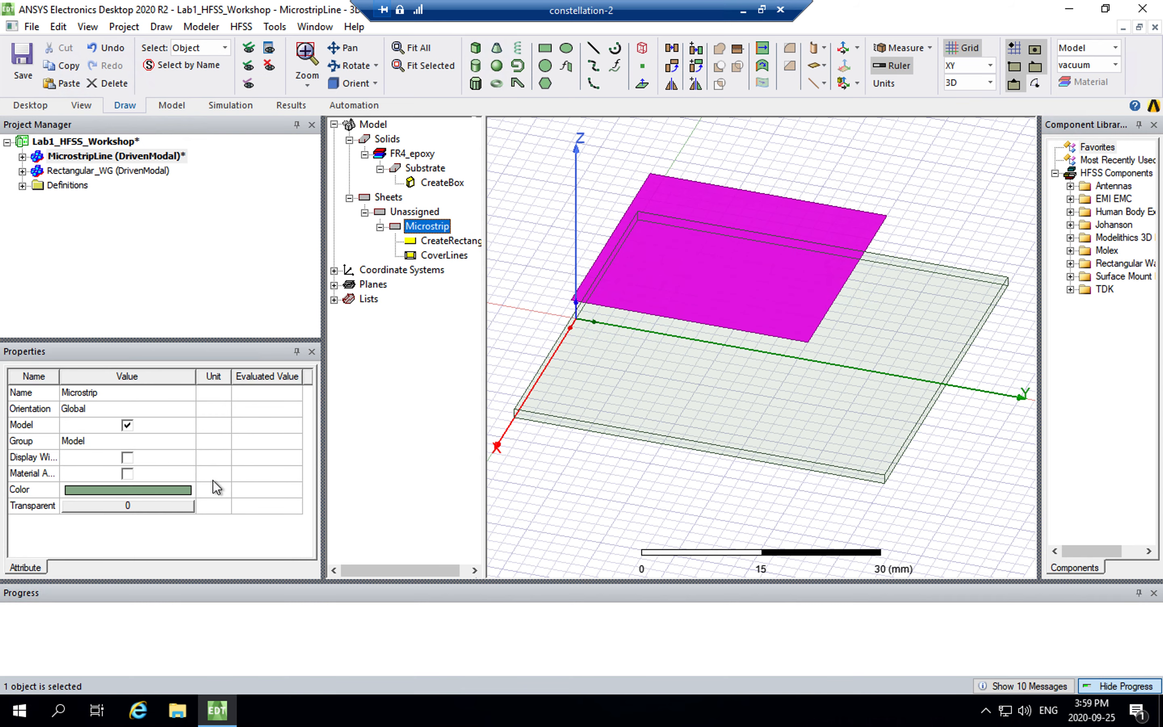
pyautogui.click(172, 492)
pyautogui.click(432, 462)
pyautogui.click(425, 215)
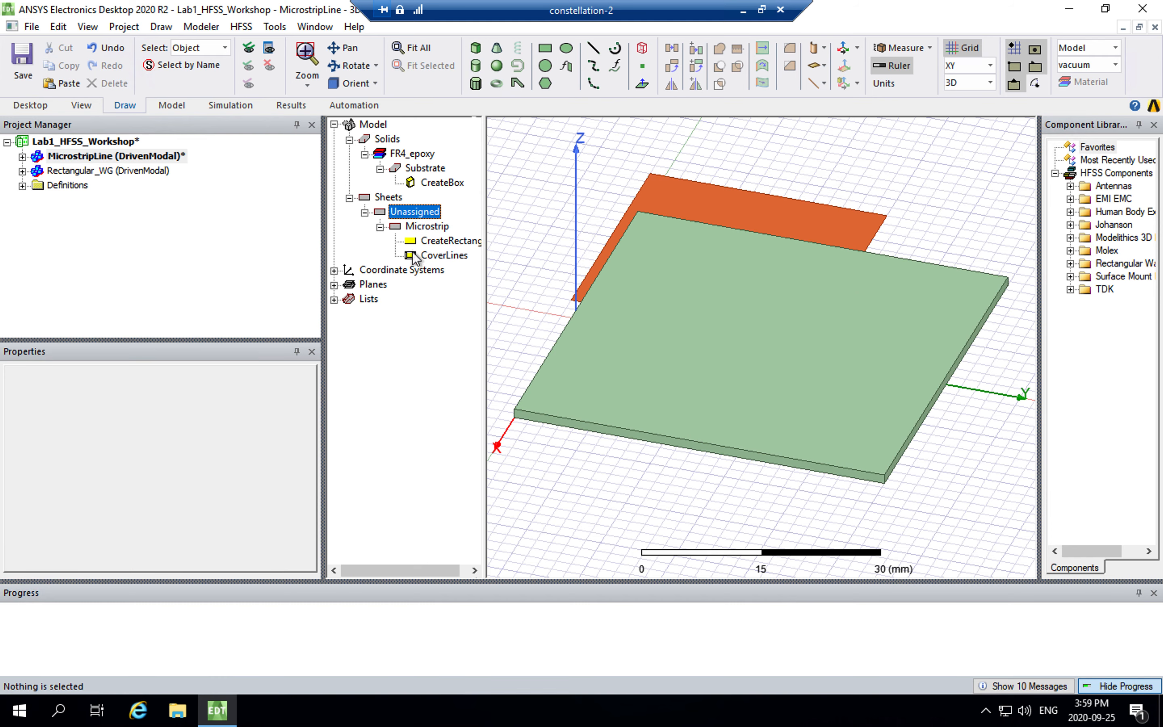
# Set the Microstrip rectangle's position to -MS_W/2, 0, Sub_H and define the variable MS_W as 2.43 mm
pyautogui.click(426, 242)
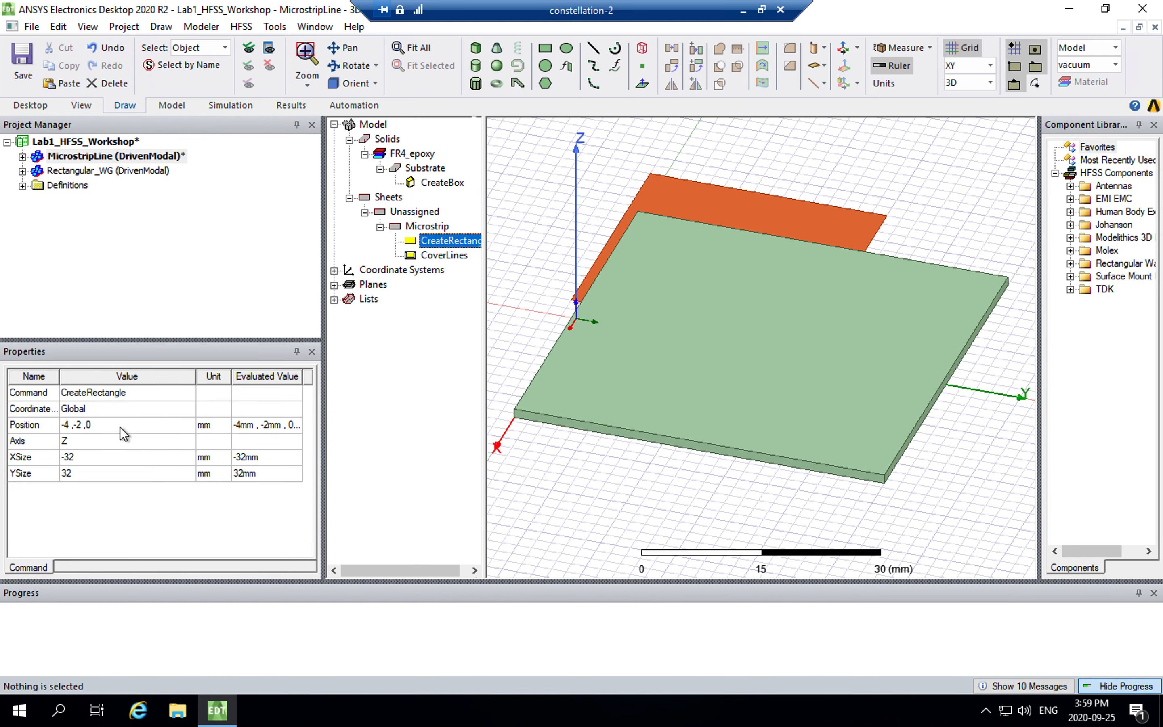
pyautogui.click(121, 426)
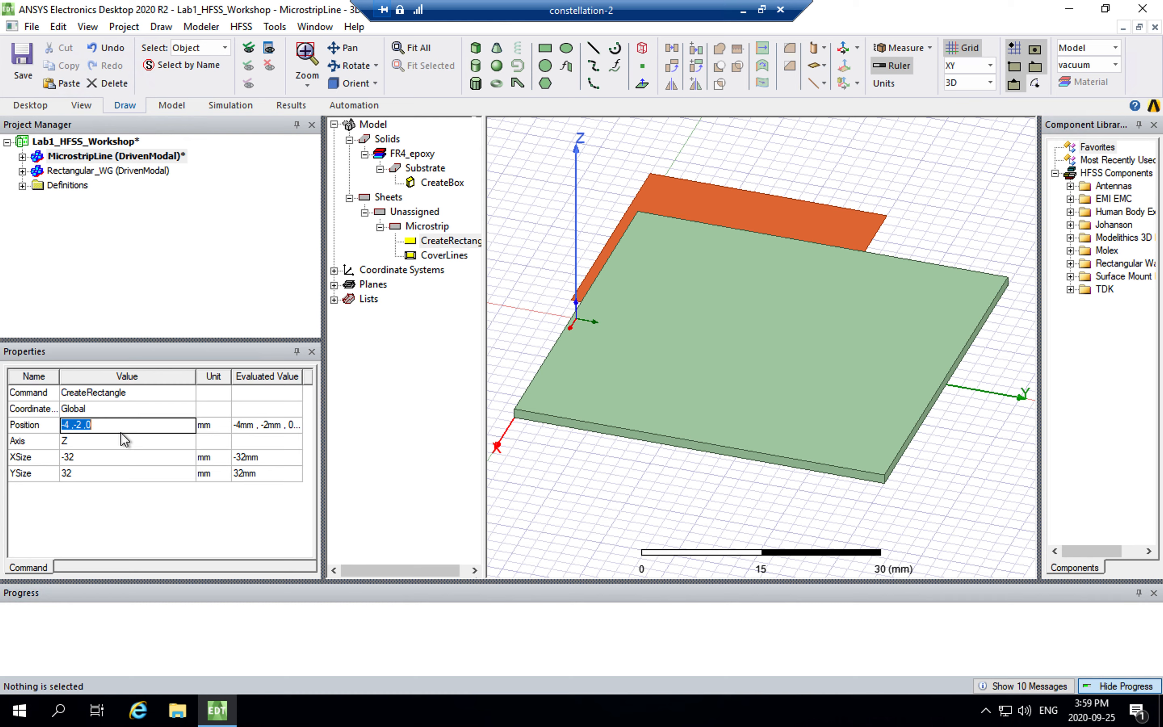
pyautogui.write('-M')
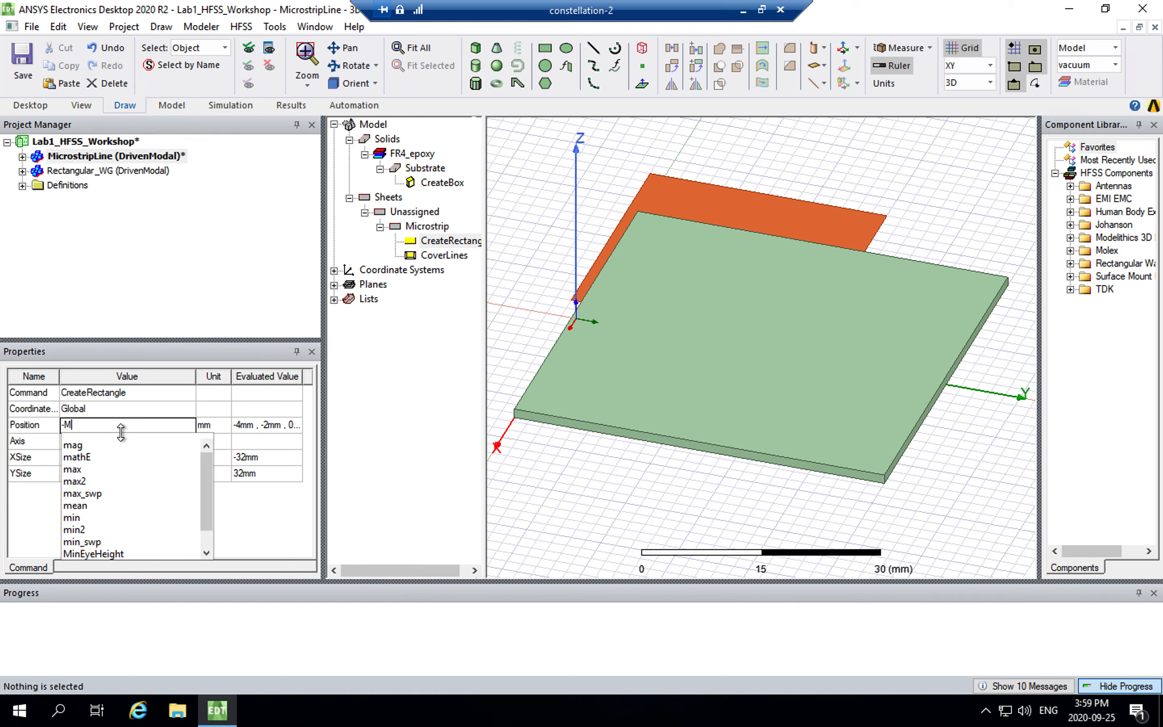
pyautogui.write('S_W/2')
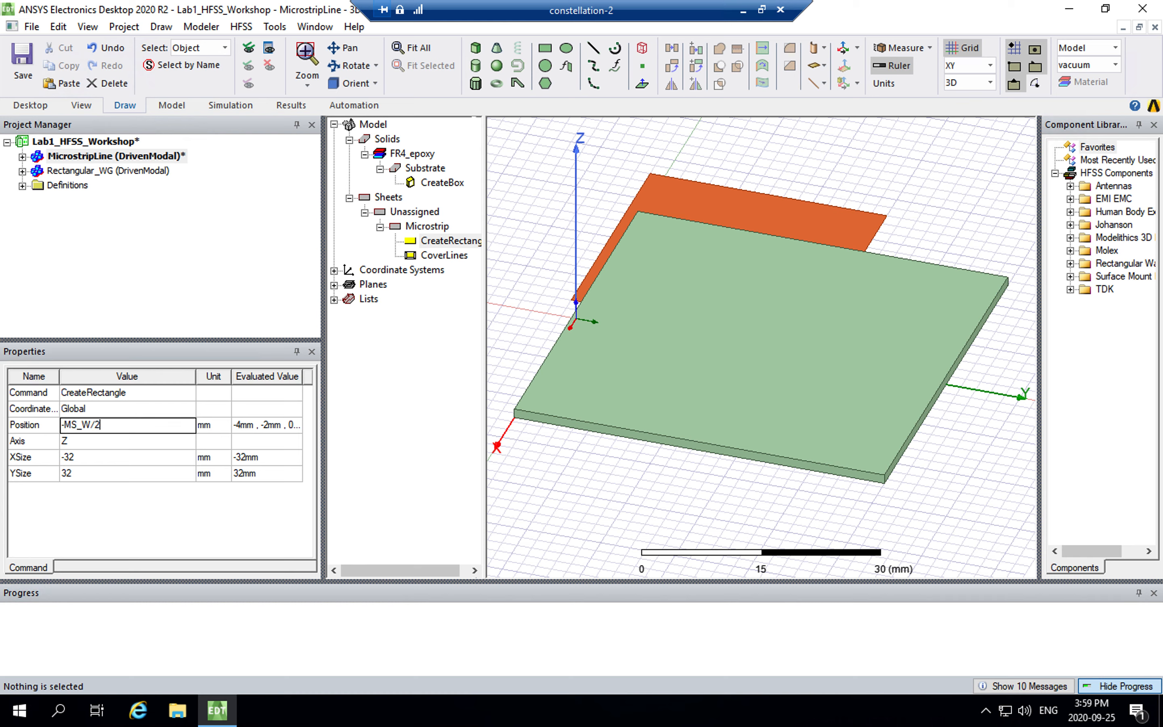
pyautogui.write(', 0,')
pyautogui.write('Sub_H')
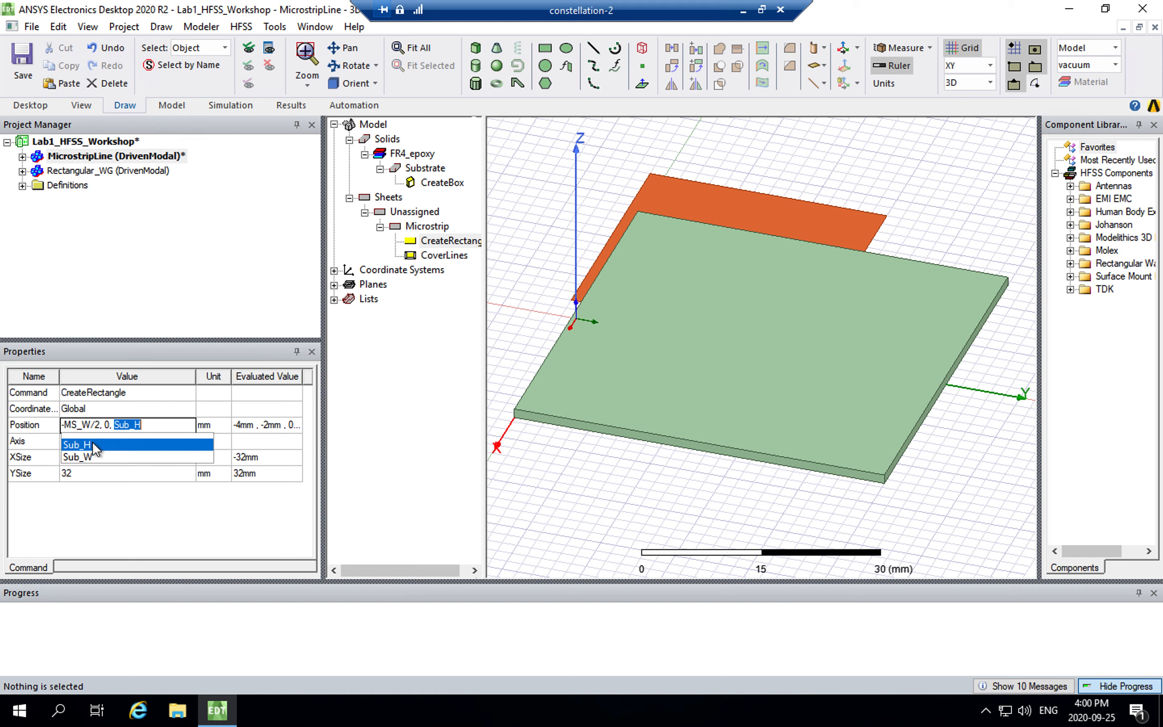
pyautogui.doubleClick(93, 442)
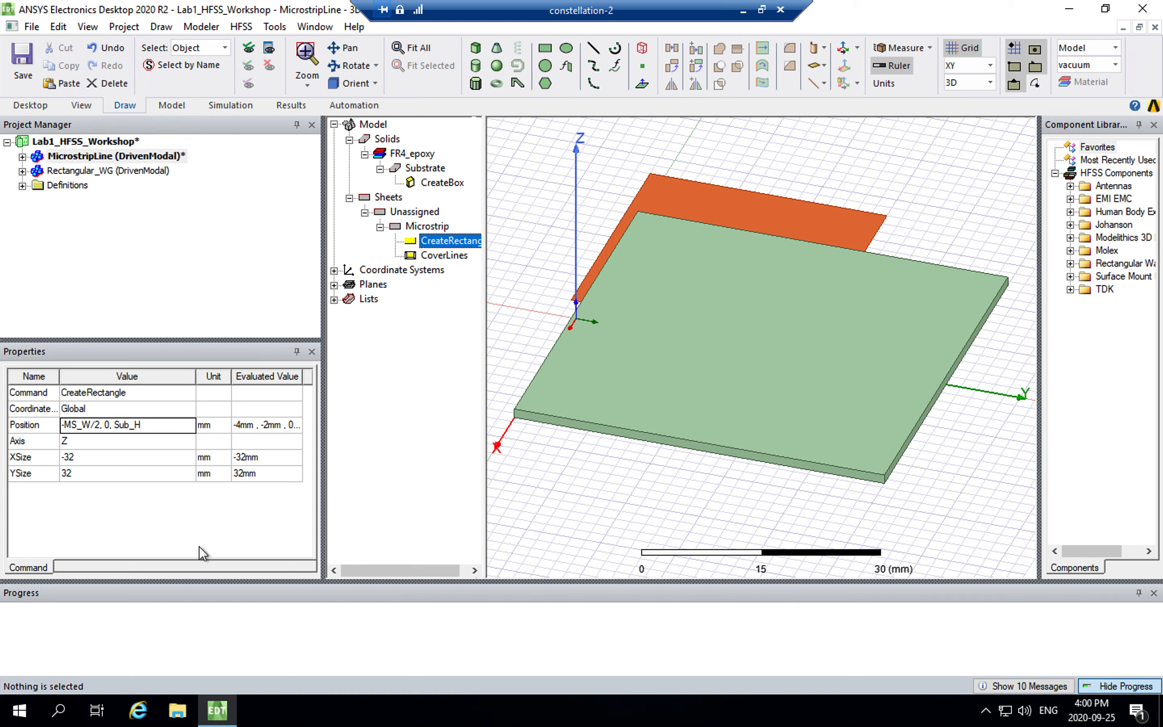
pyautogui.press('Return')
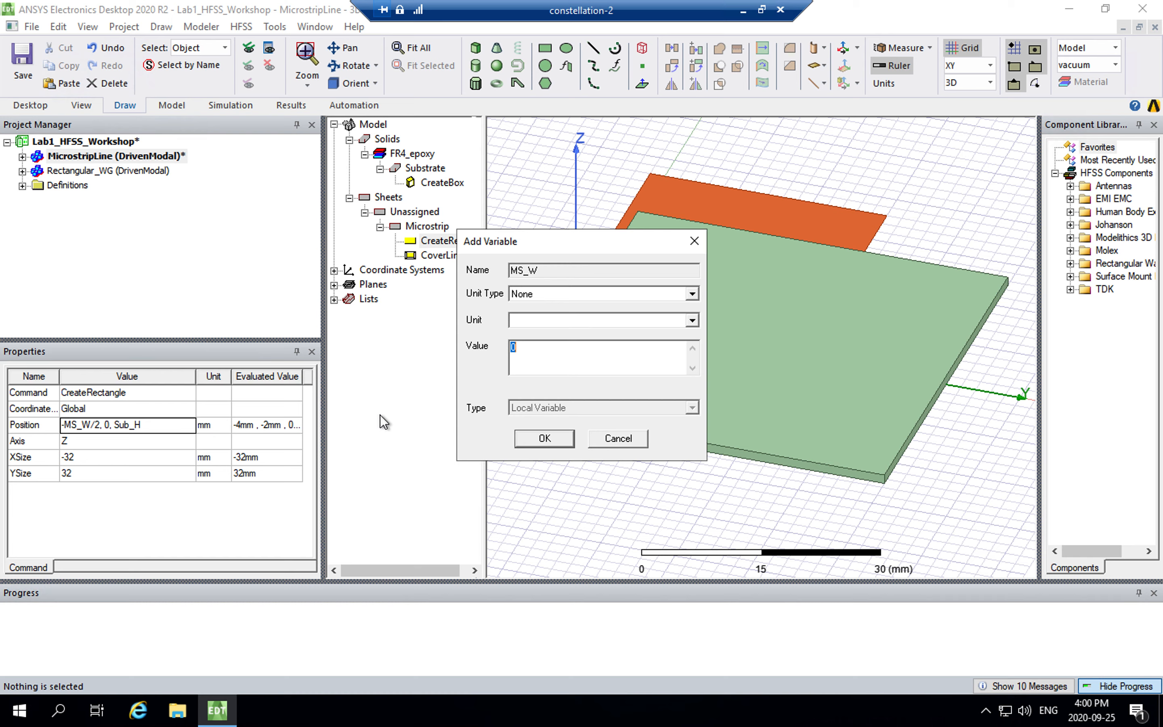
pyautogui.write('2.43mm')
pyautogui.click(556, 441)
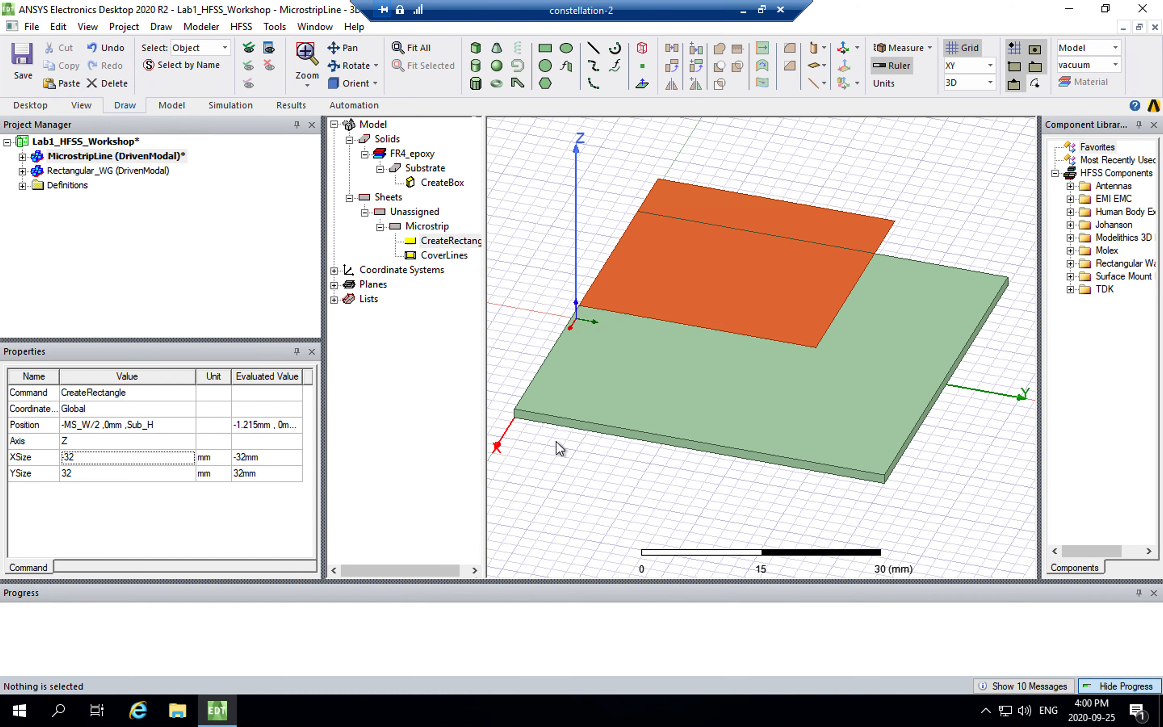
# Set the Microstrip rectangle's X size to MS_W and its Y size to Sub_W
pyautogui.click(95, 462)
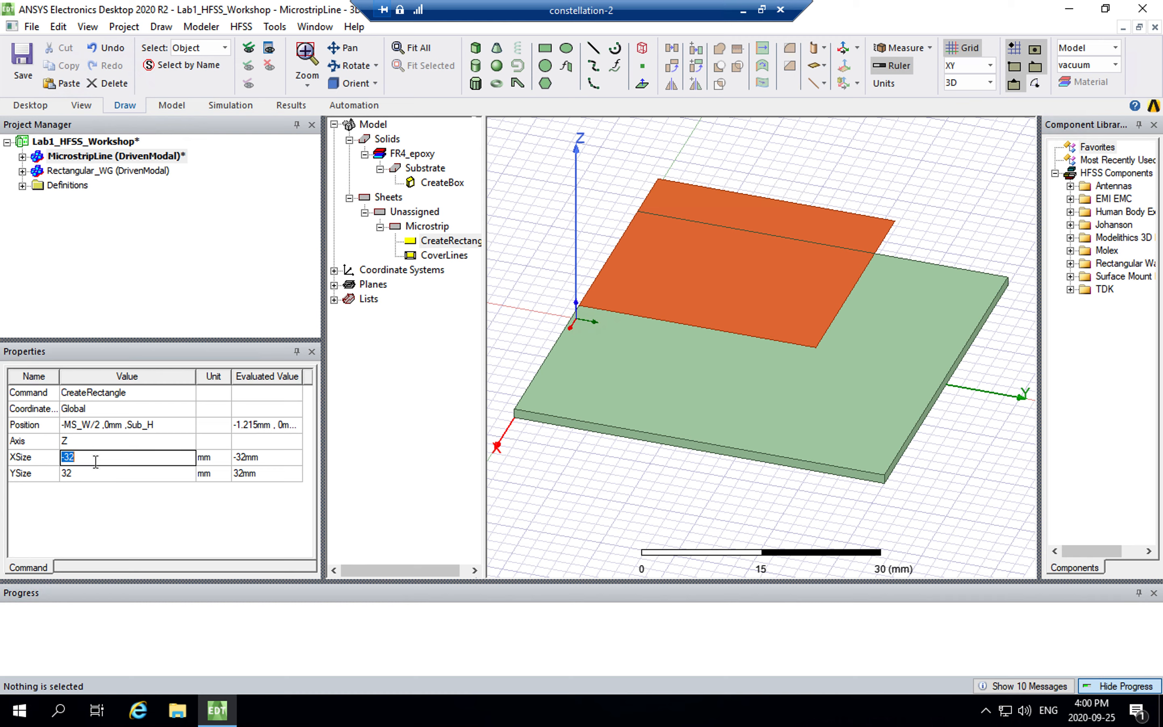
pyautogui.write('MS_')
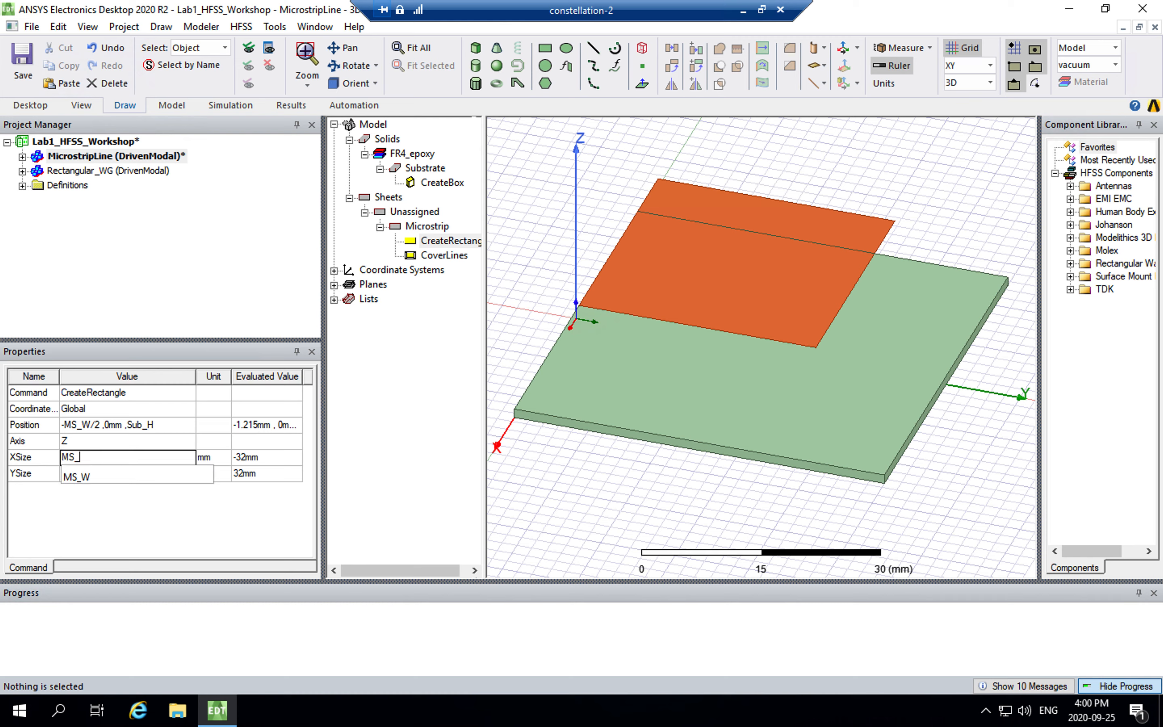
pyautogui.write('W')
pyautogui.press('Return')
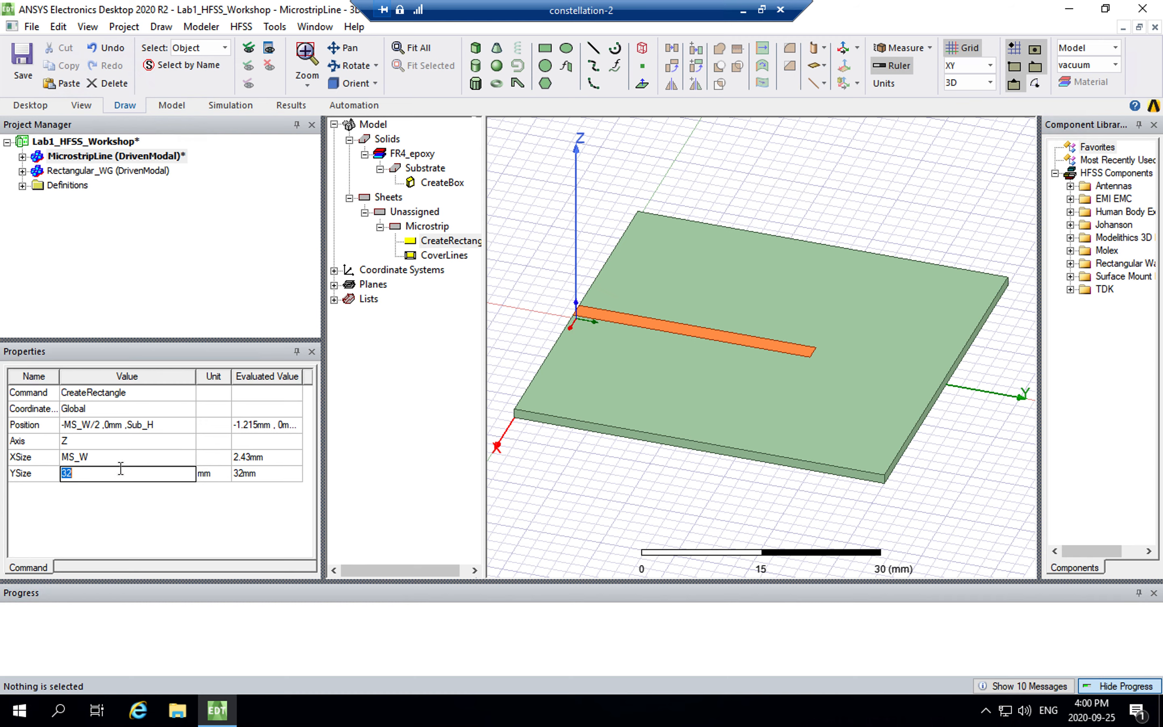
pyautogui.write('Sub')
pyautogui.press('Down')
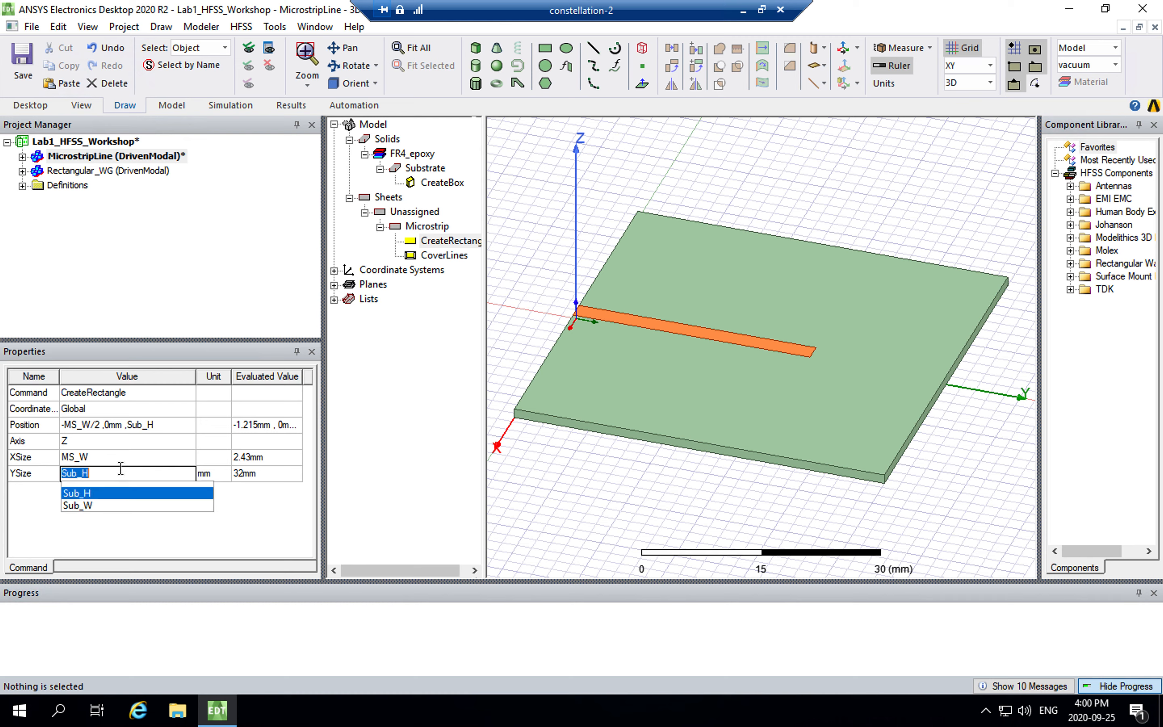
pyautogui.press('Down')
pyautogui.press('Return')
pyautogui.press('Return')
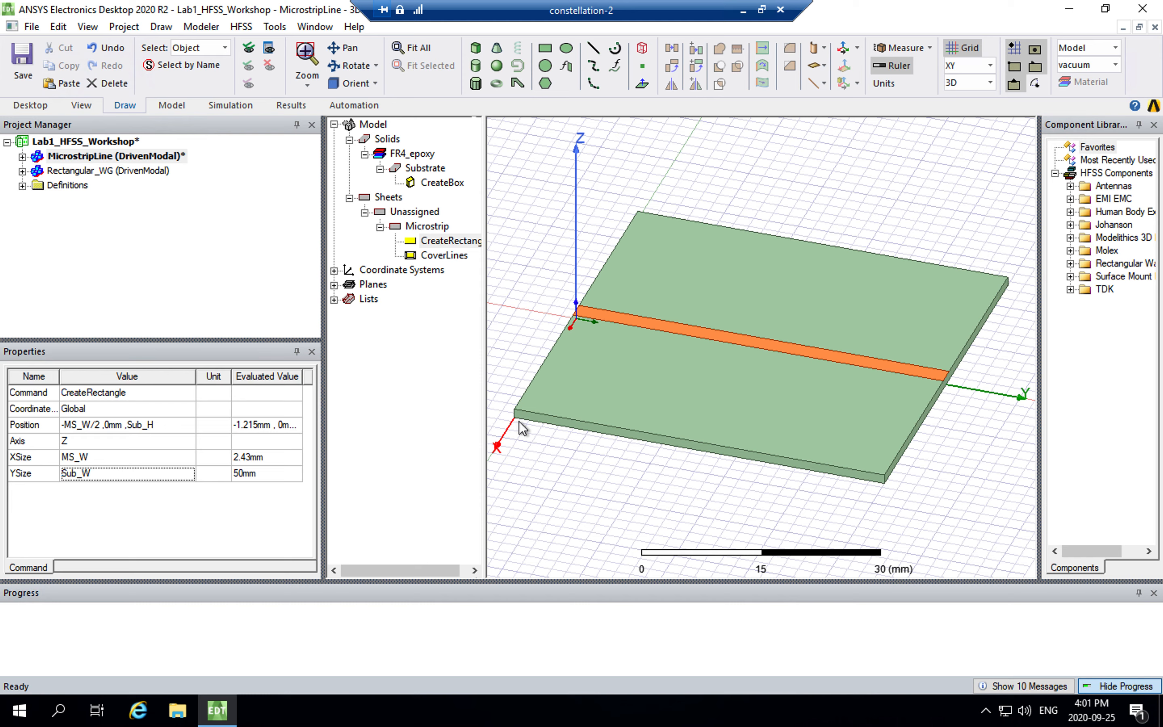
# Examine the Microstrip rectangle's position and size expressions, making more room for its property values
pyautogui.click(431, 235)
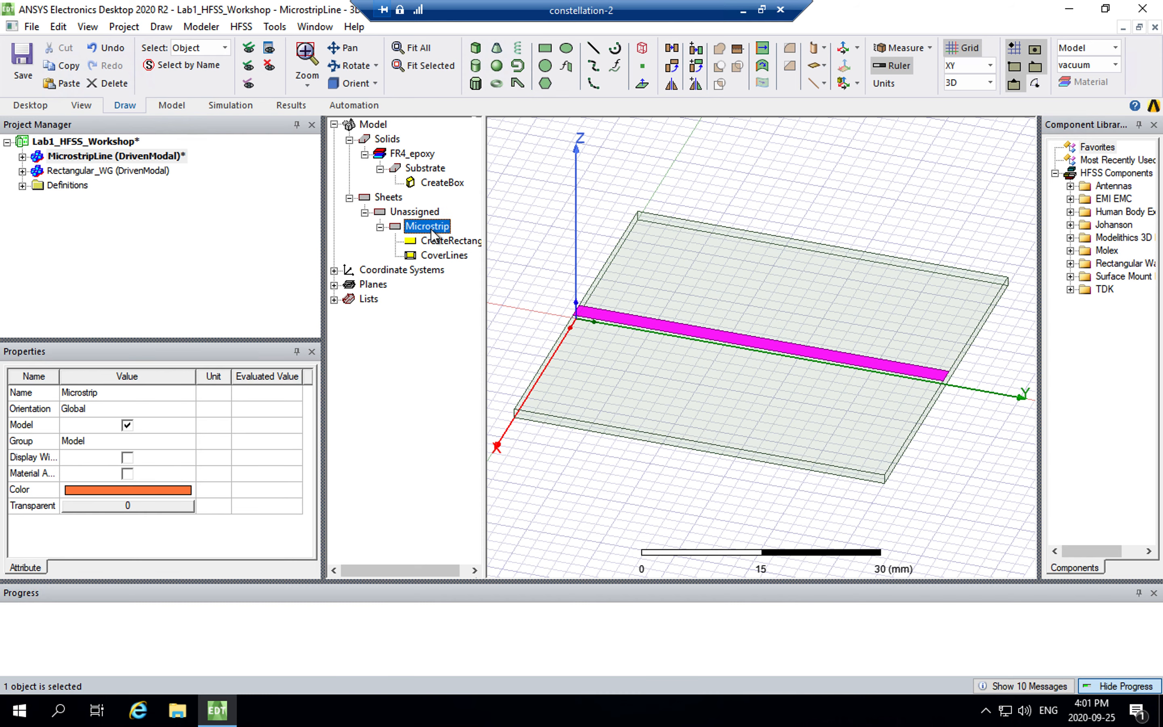
pyautogui.click(439, 246)
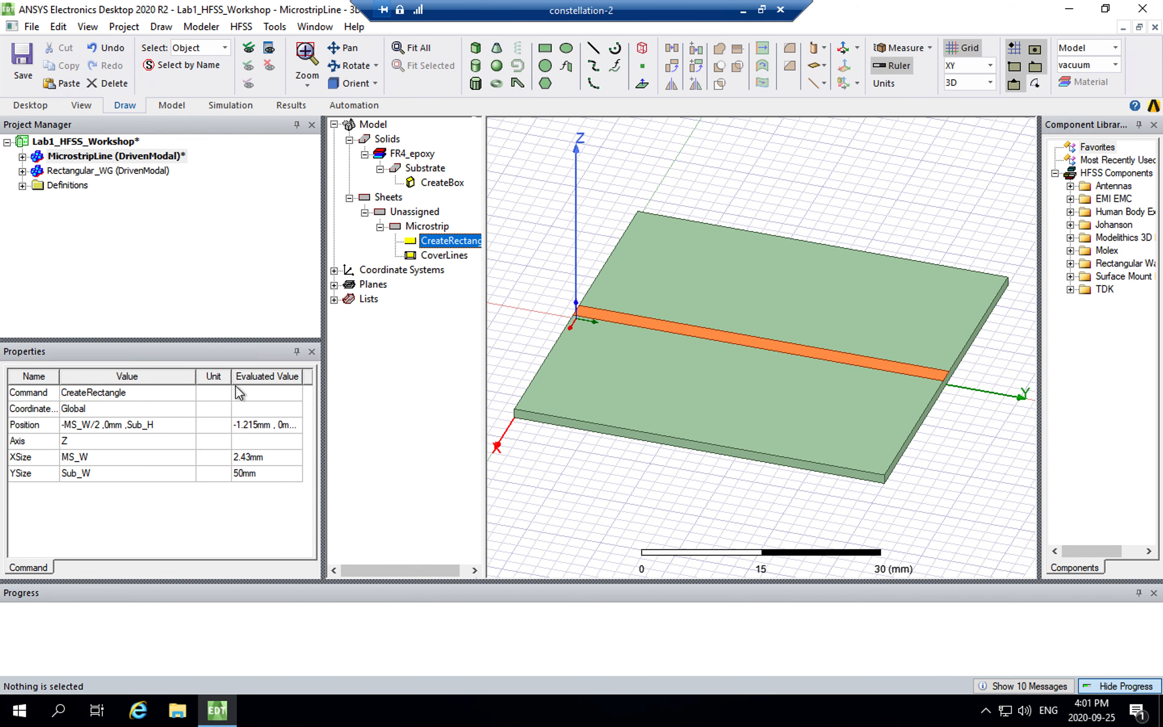
pyautogui.moveTo(197, 340); pyautogui.dragTo(197, 330)
pyautogui.moveTo(325, 371); pyautogui.dragTo(388, 374)
pyautogui.click(248, 372)
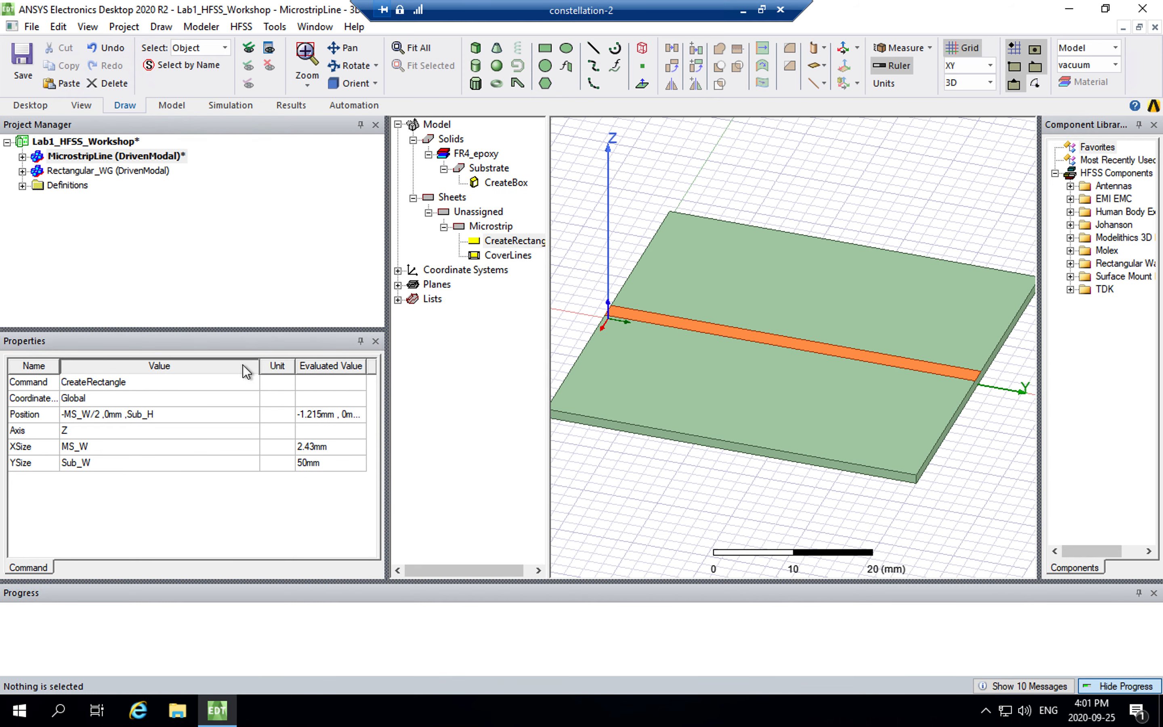
pyautogui.moveTo(259, 366); pyautogui.dragTo(223, 368)
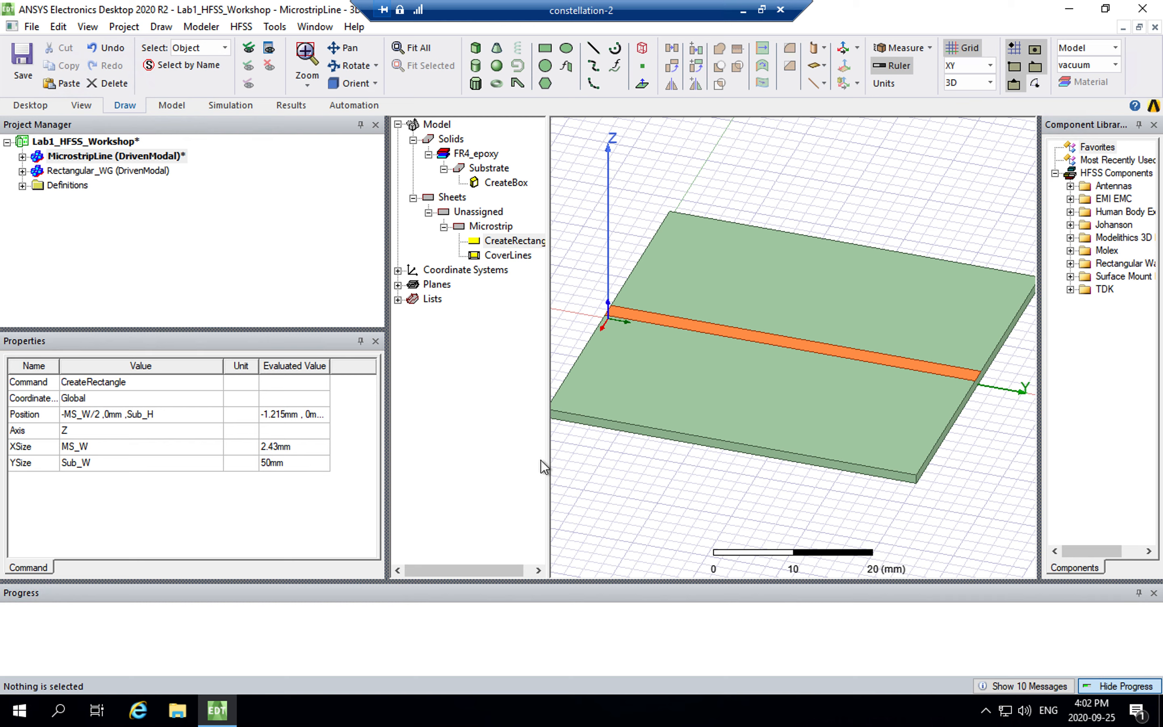
# Start a Finite Conductivity boundary on the Microstrip sheet and set it to use copper as its material
pyautogui.click(490, 227)
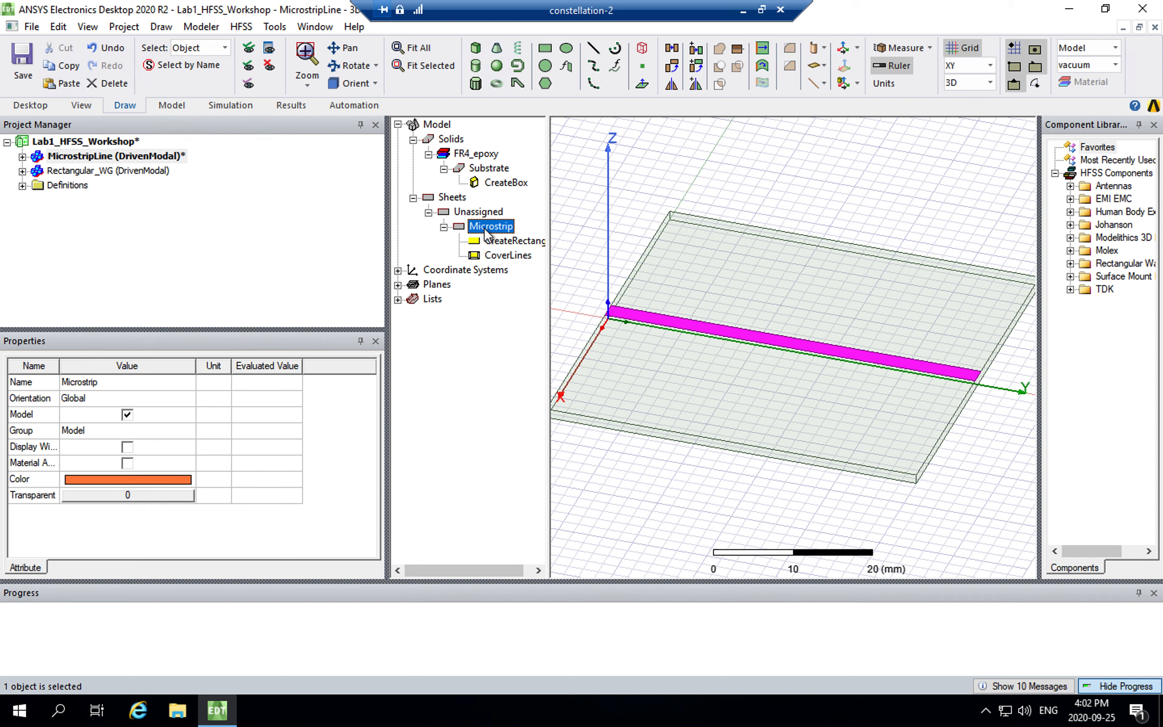
pyautogui.rightClick(487, 234)
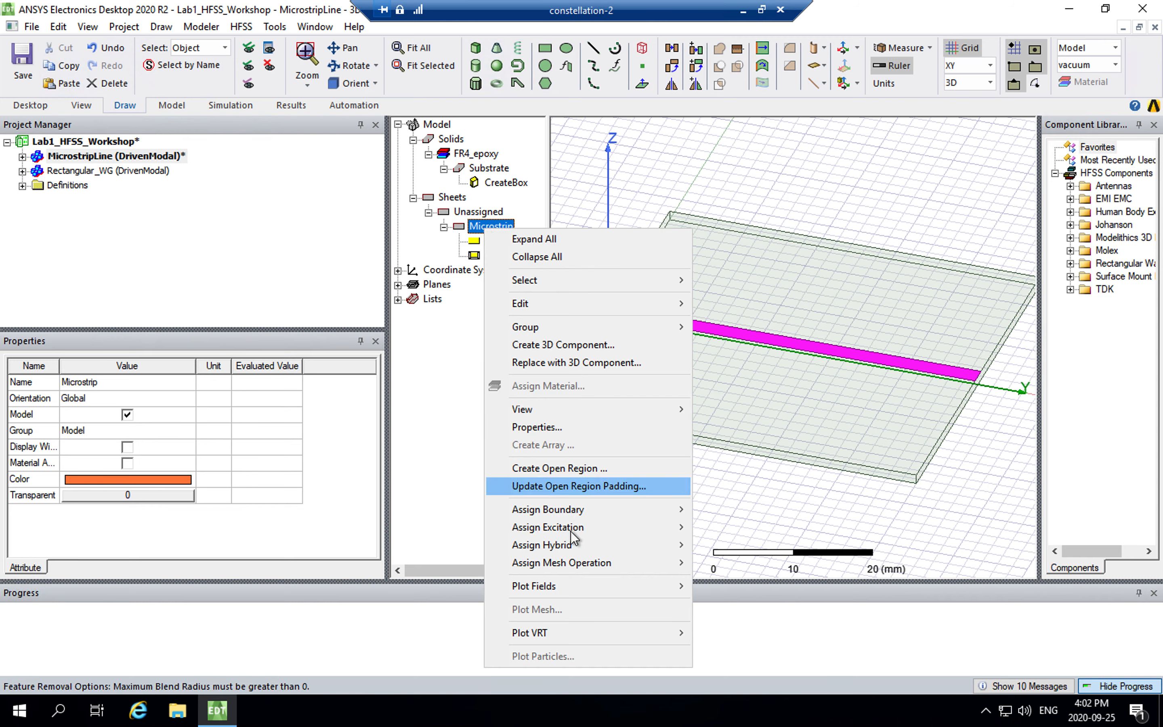
pyautogui.moveTo(567, 510)
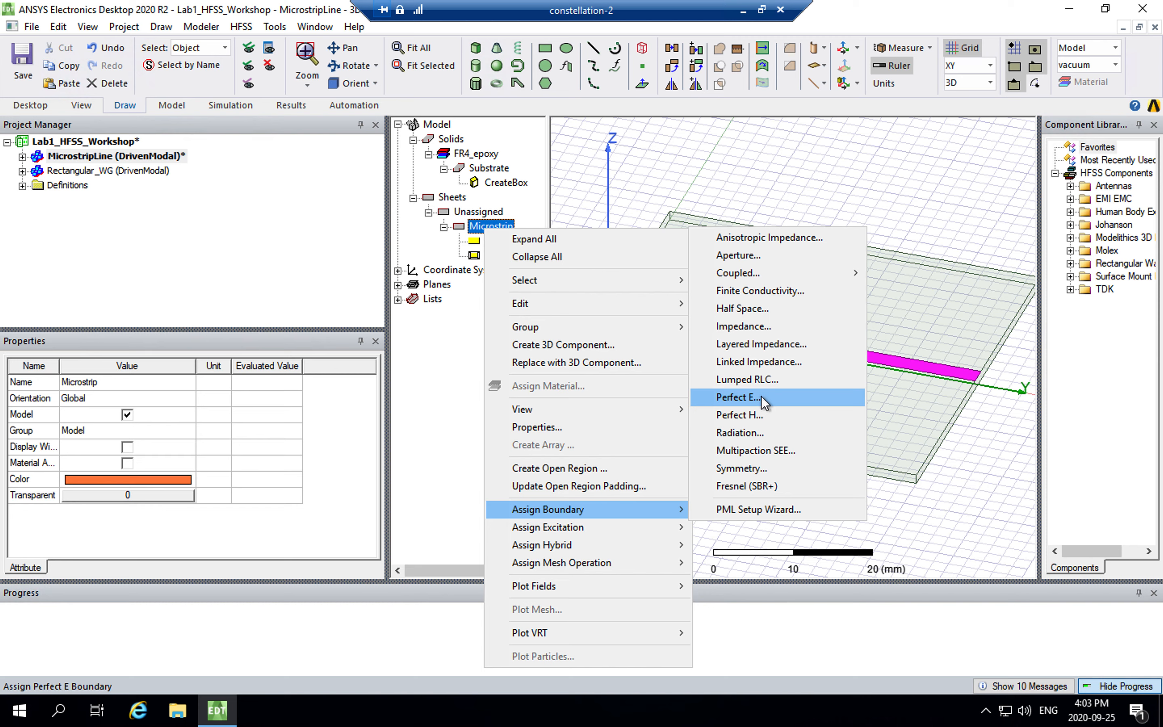
pyautogui.click(770, 292)
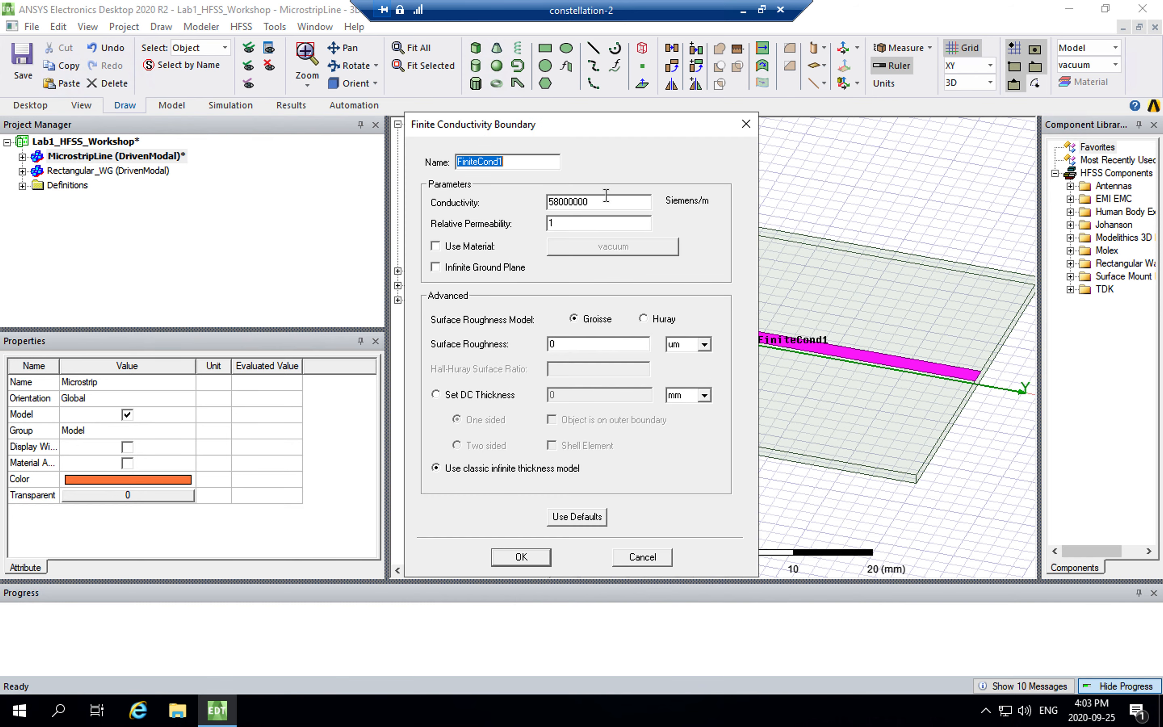
pyautogui.click(473, 247)
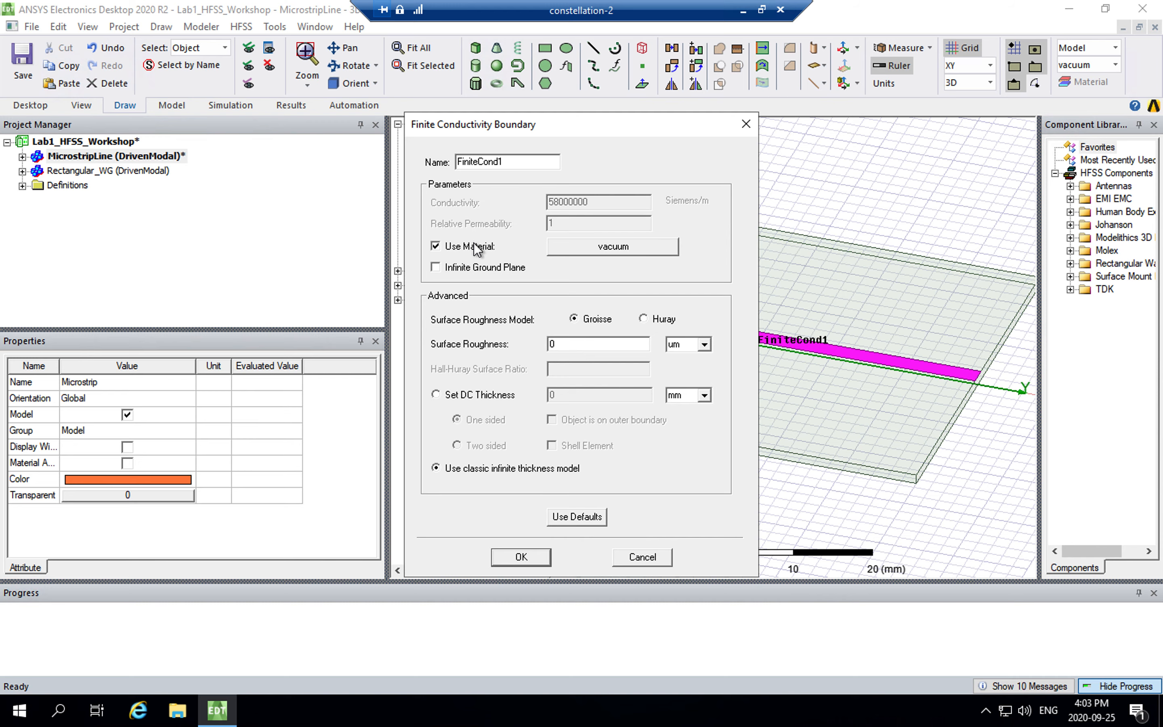
pyautogui.click(642, 249)
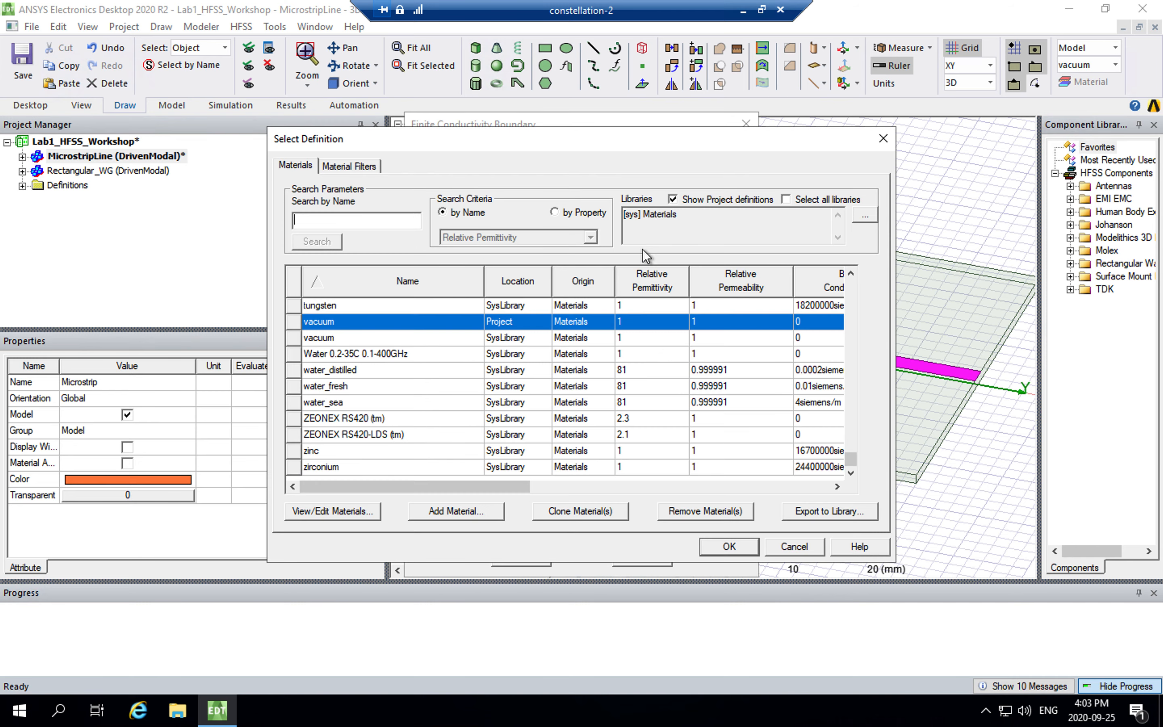
pyautogui.write('copper')
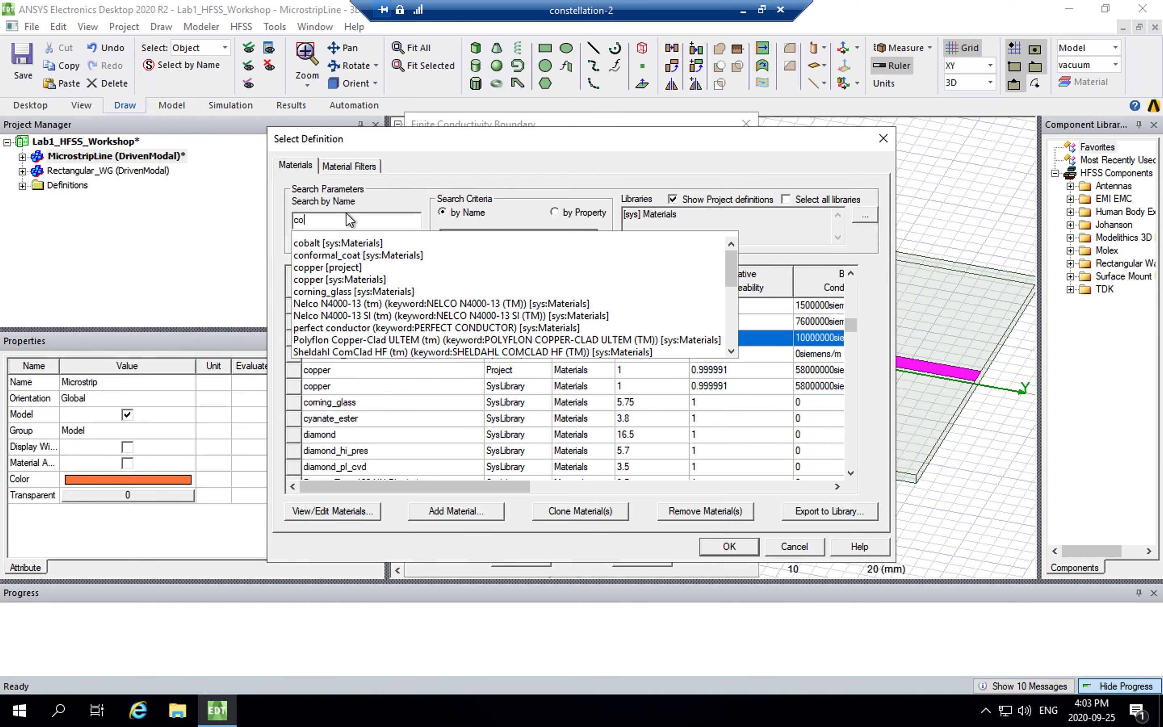
pyautogui.click(381, 371)
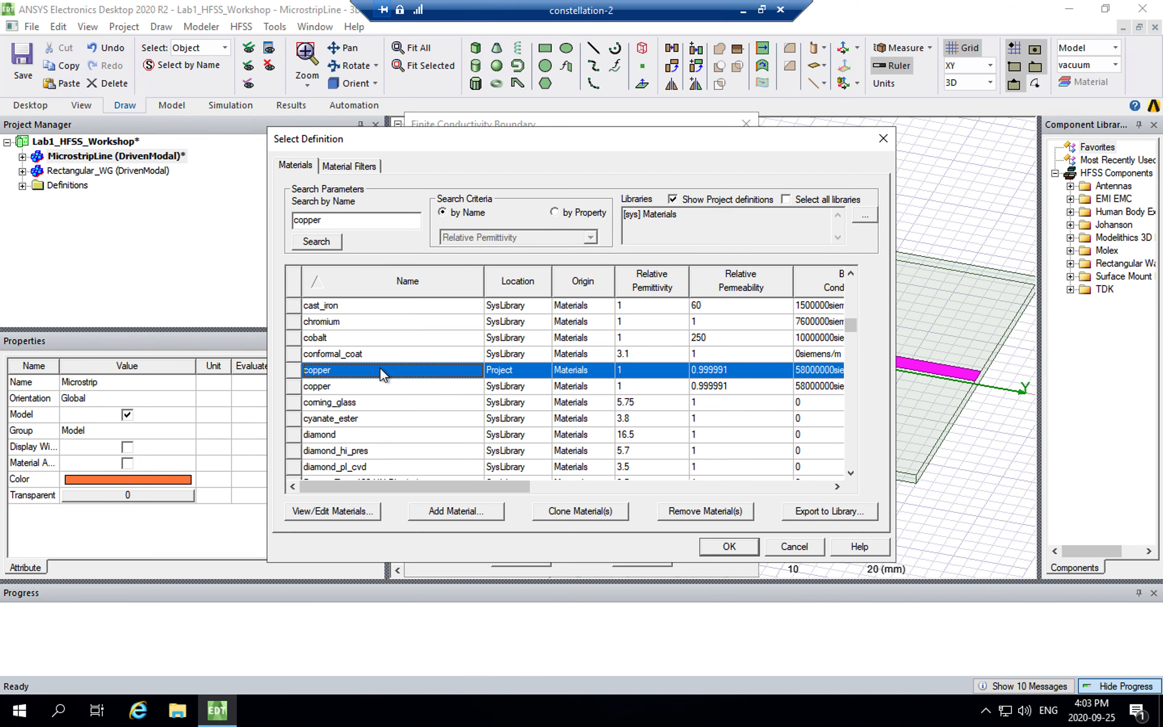
pyautogui.click(739, 545)
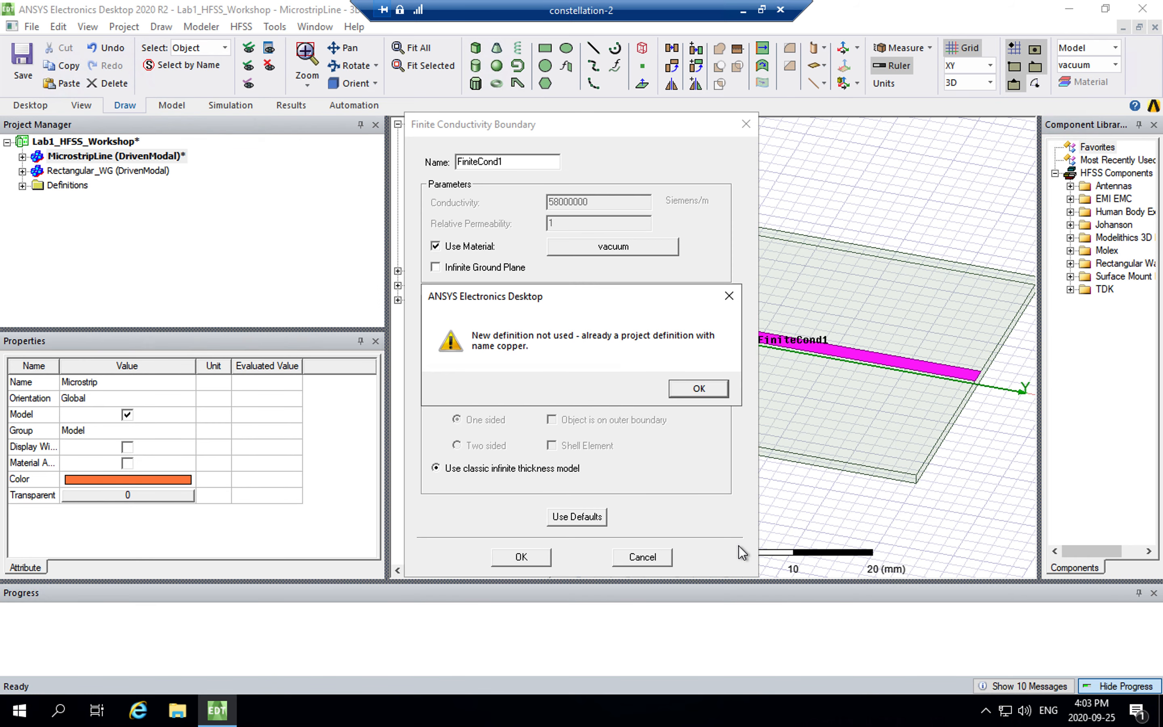
pyautogui.click(688, 394)
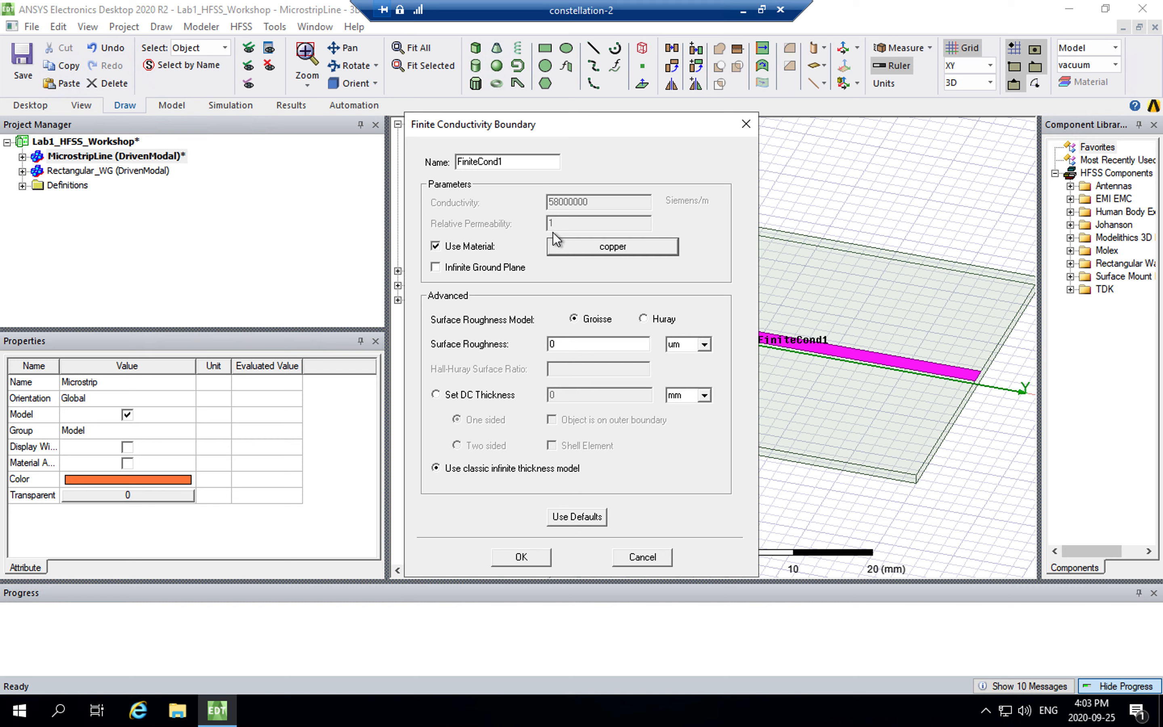
# Name the finite conductivity boundary MS_Line, create it, and review it among the design's boundaries
pyautogui.doubleClick(481, 161)
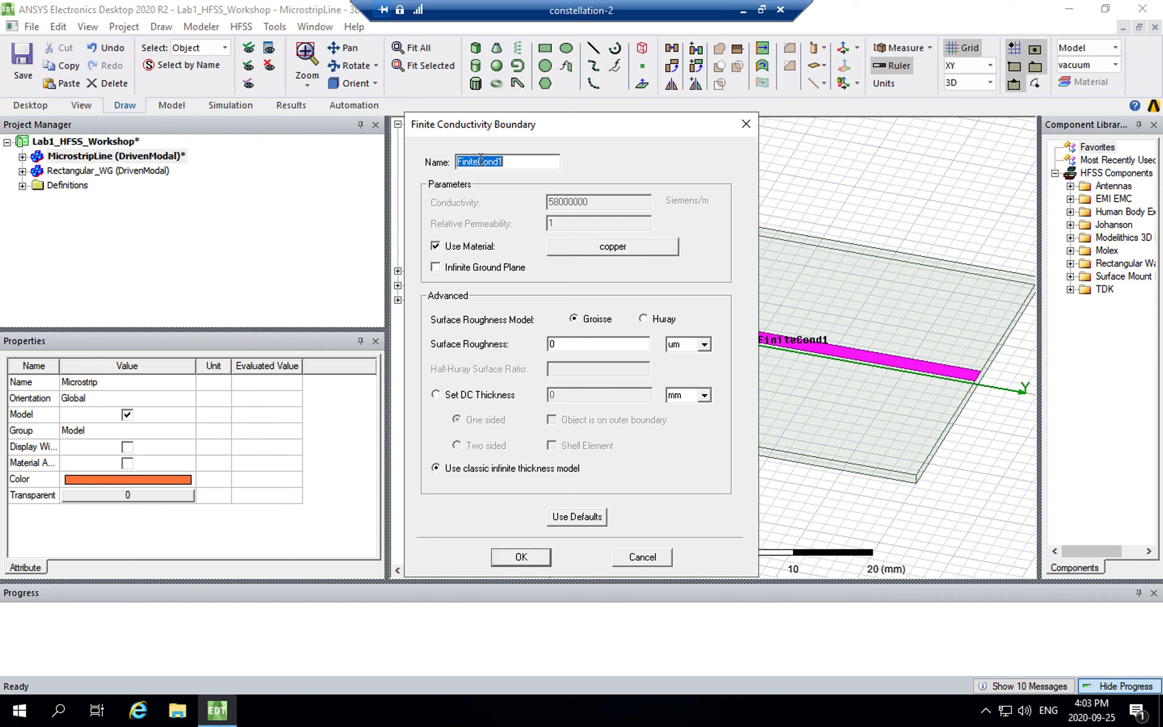
pyautogui.write('MS_LINE')
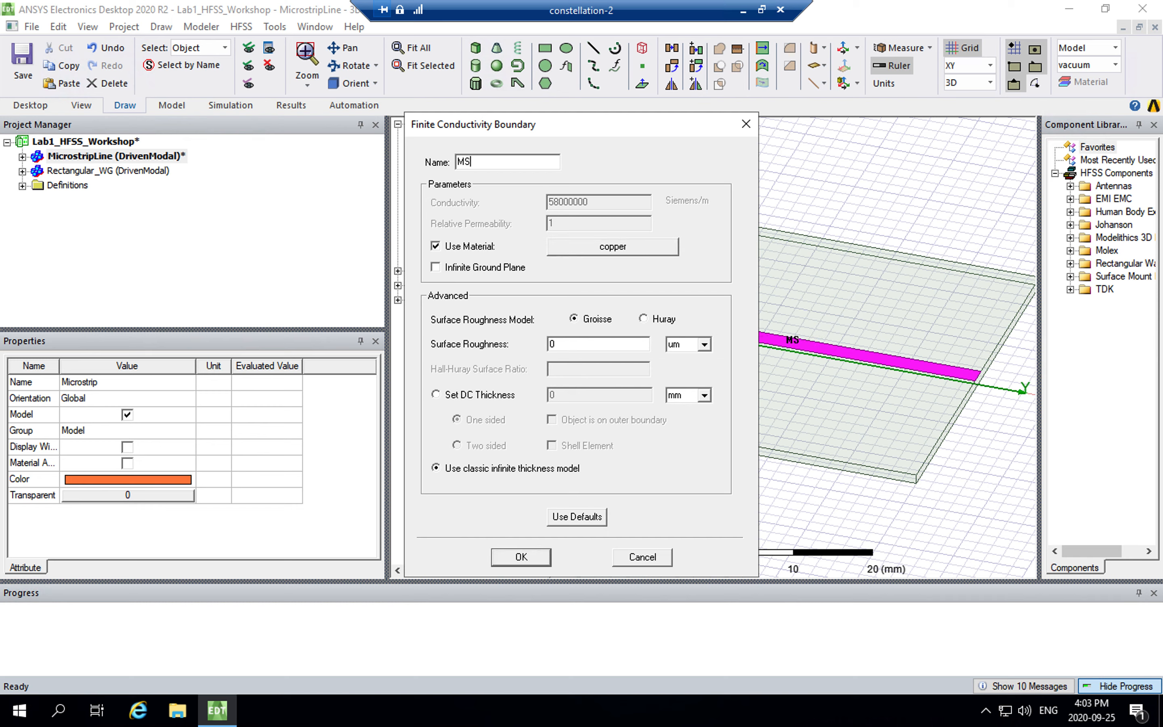
pyautogui.press('BackSpace')
pyautogui.press('BackSpace')
pyautogui.write('ne')
pyautogui.click(533, 556)
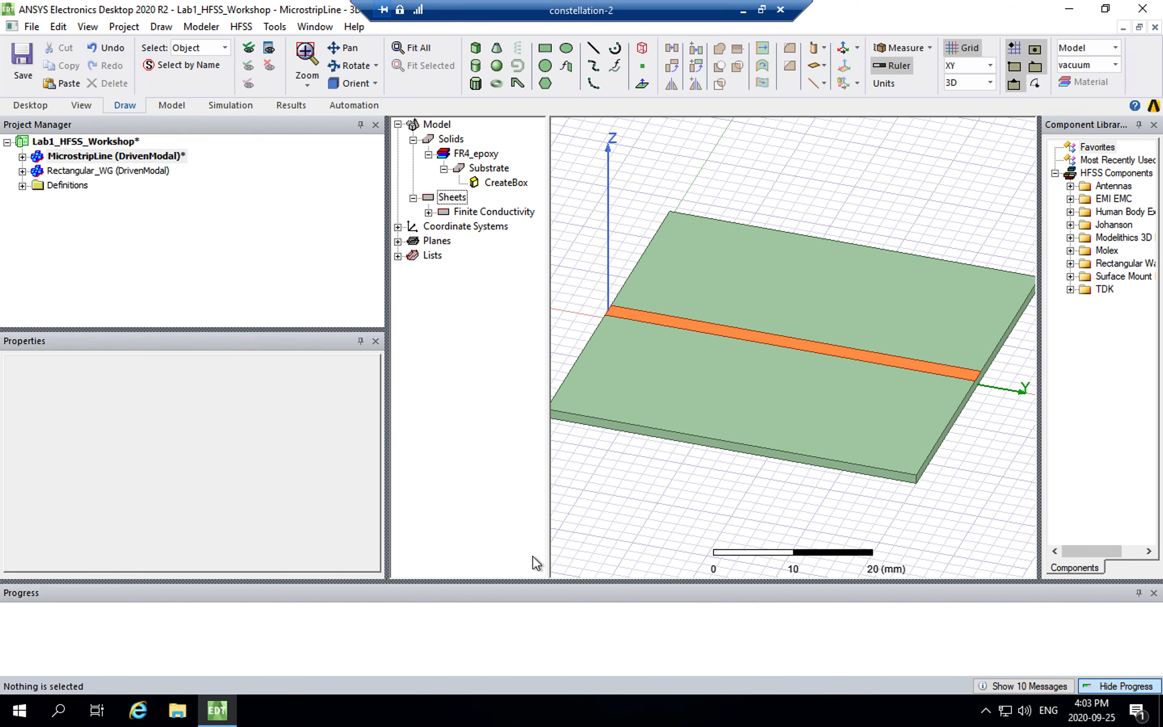
pyautogui.click(23, 156)
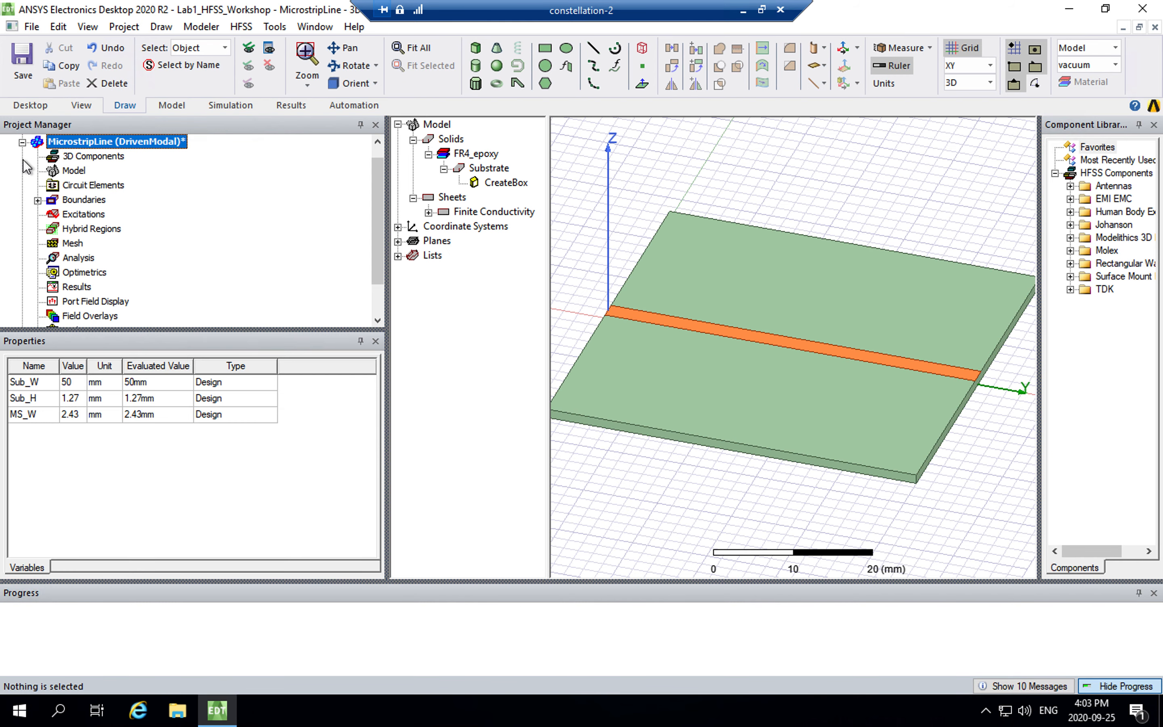
pyautogui.click(37, 199)
pyautogui.click(96, 215)
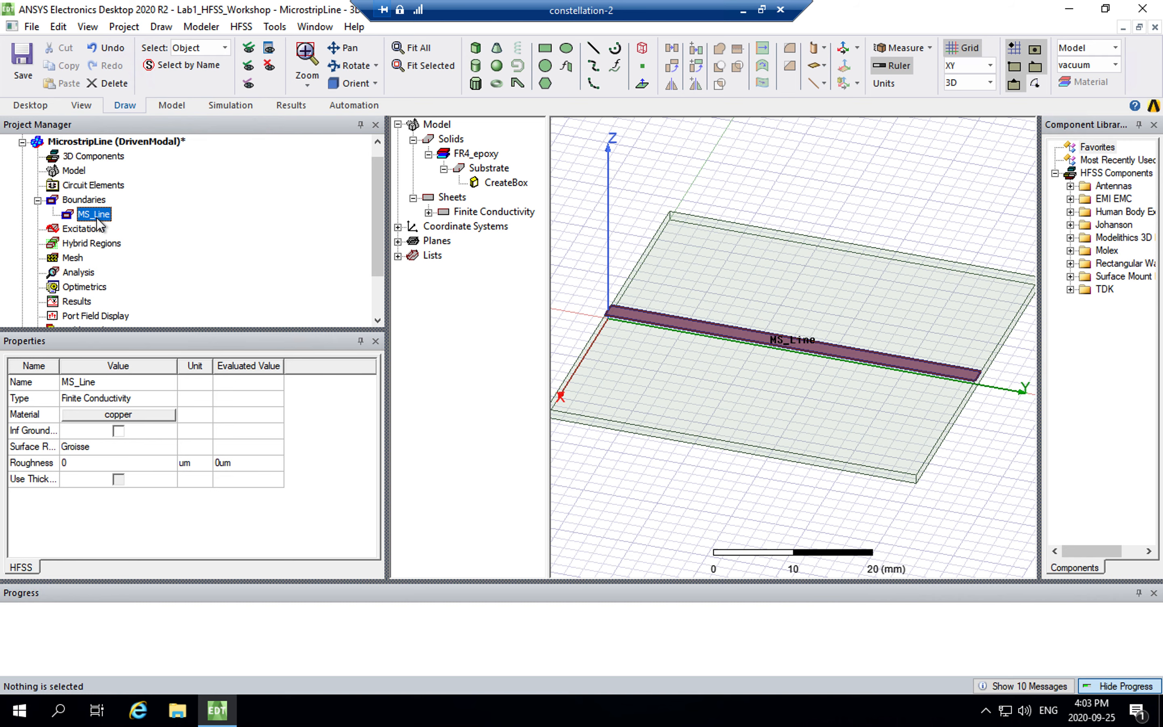
# Draw a box over the substrate, about 36 mm by 36 mm in plan and 14 mm high
pyautogui.moveTo(374, 299); pyautogui.dragTo(340, 301)
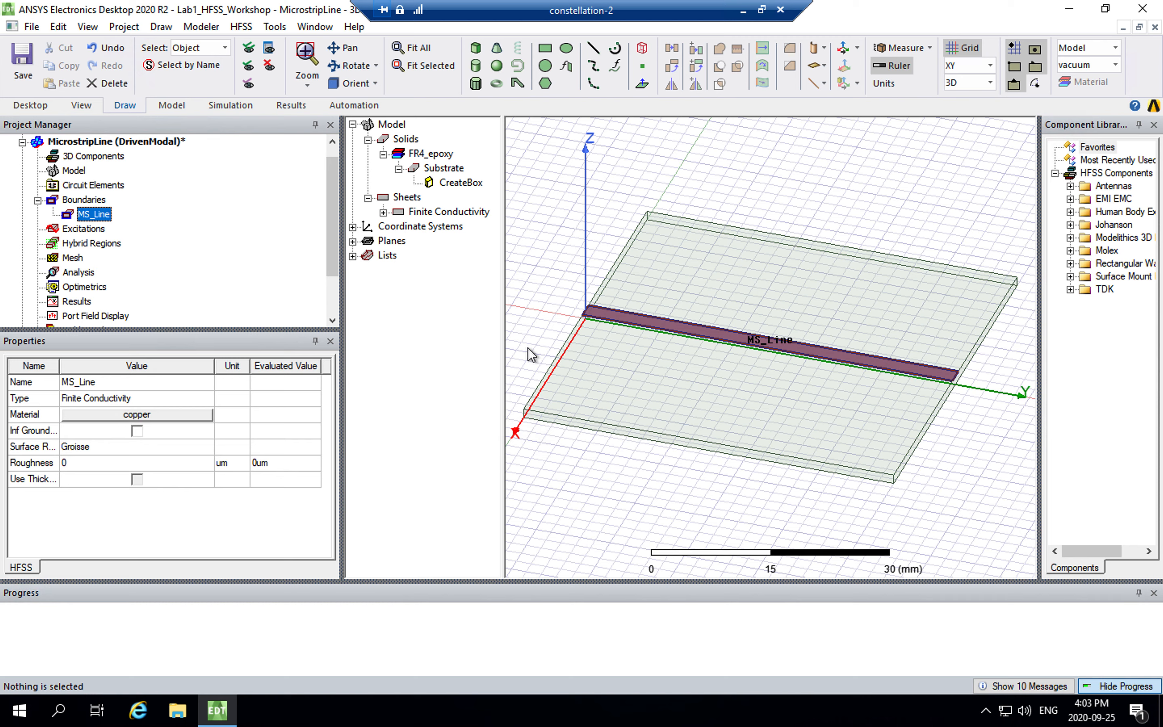
pyautogui.click(529, 348)
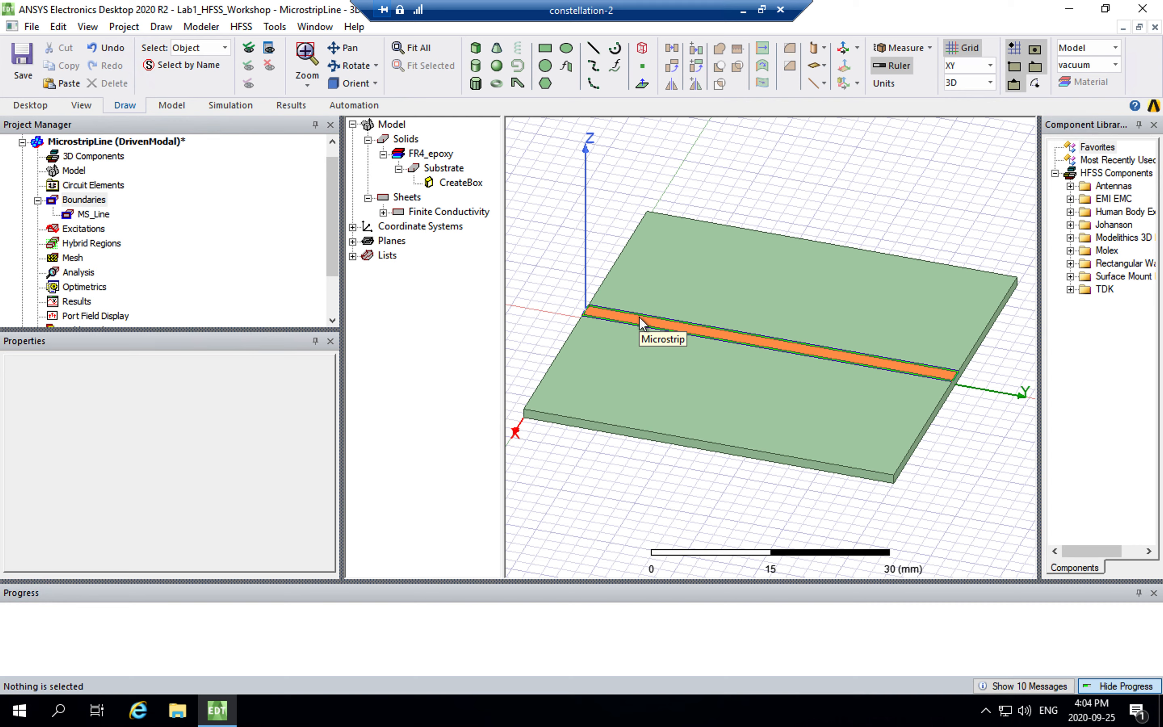
pyautogui.click(478, 52)
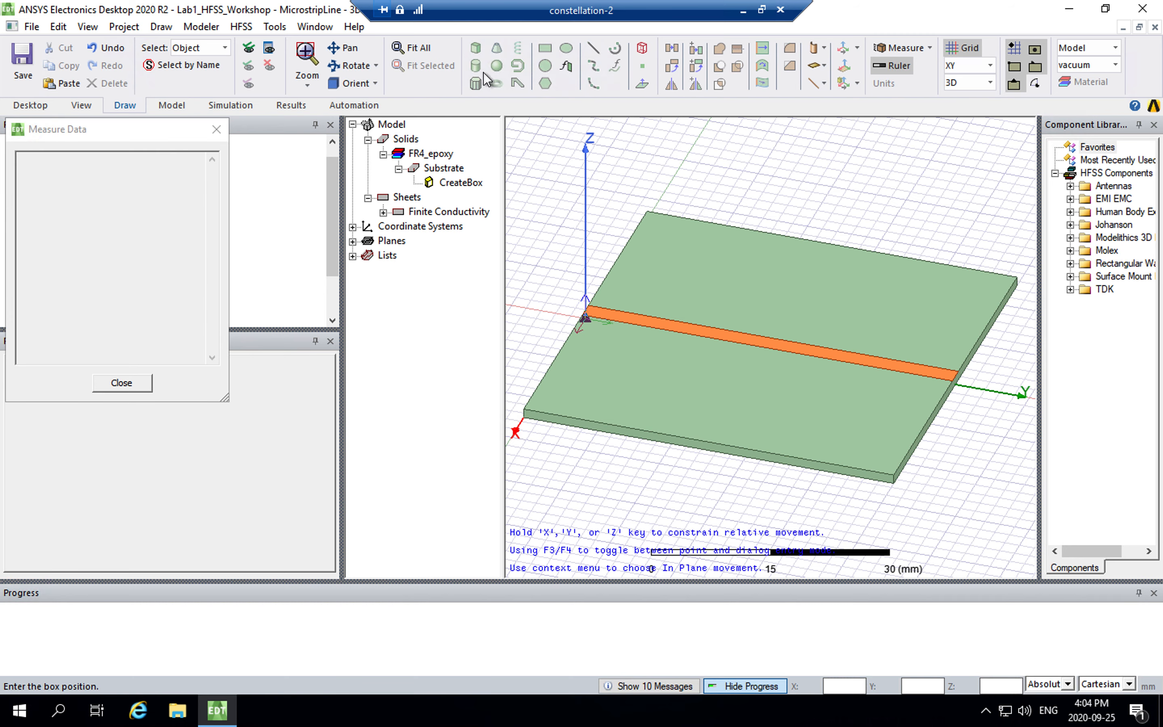
pyautogui.click(531, 301)
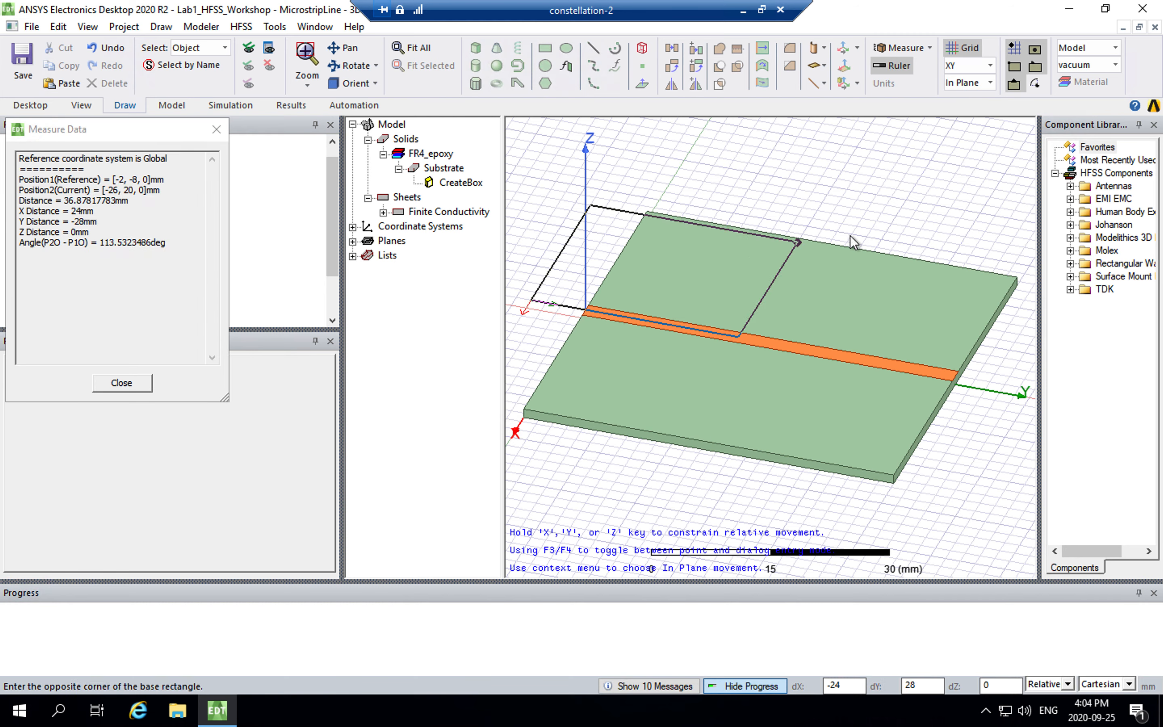
pyautogui.click(880, 209)
pyautogui.click(850, 169)
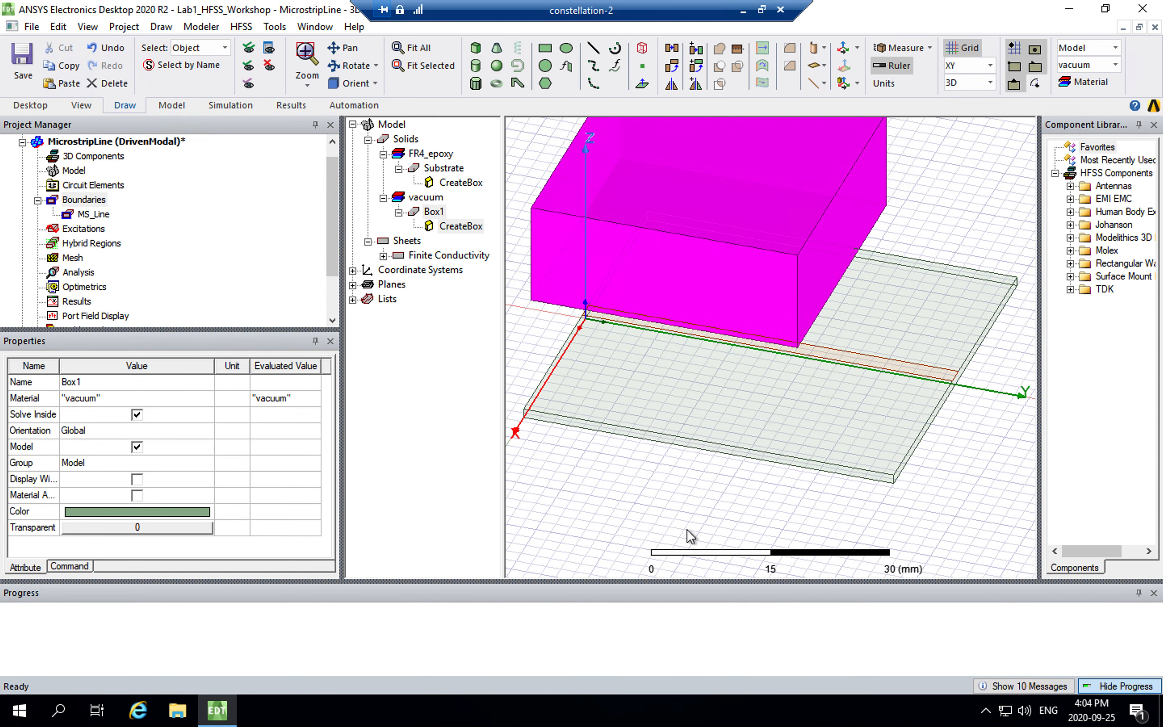
# Rename the new vacuum box as Rad_Box
pyautogui.click(426, 197)
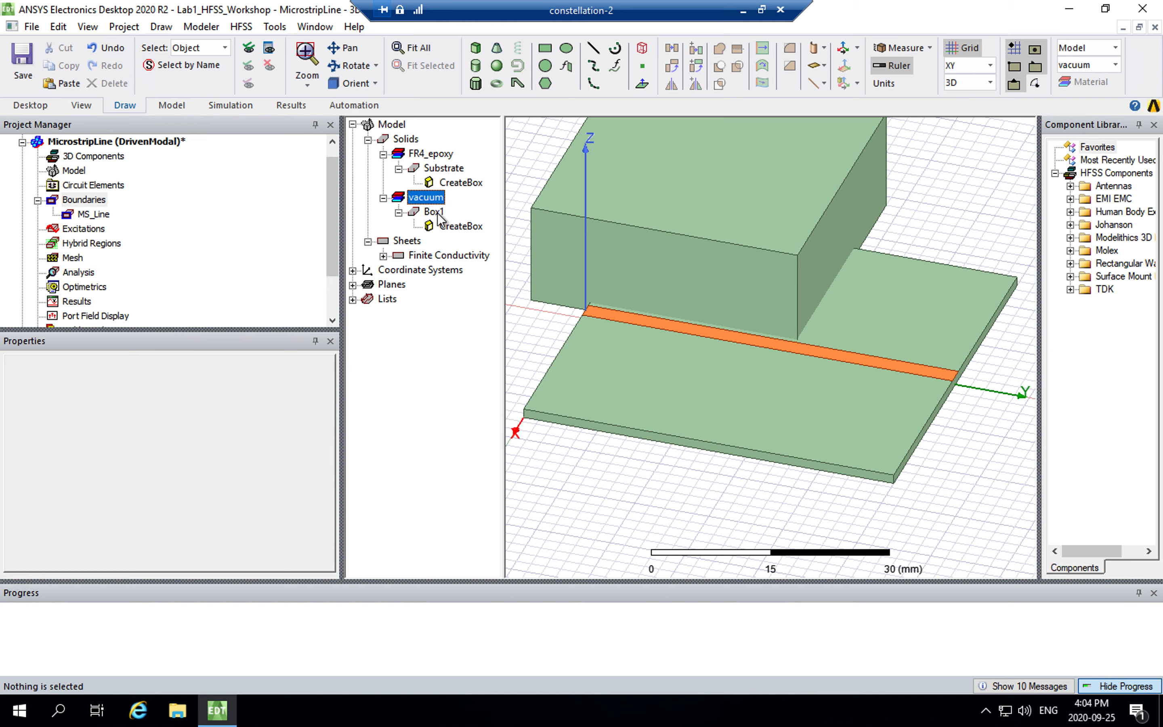
pyautogui.click(435, 213)
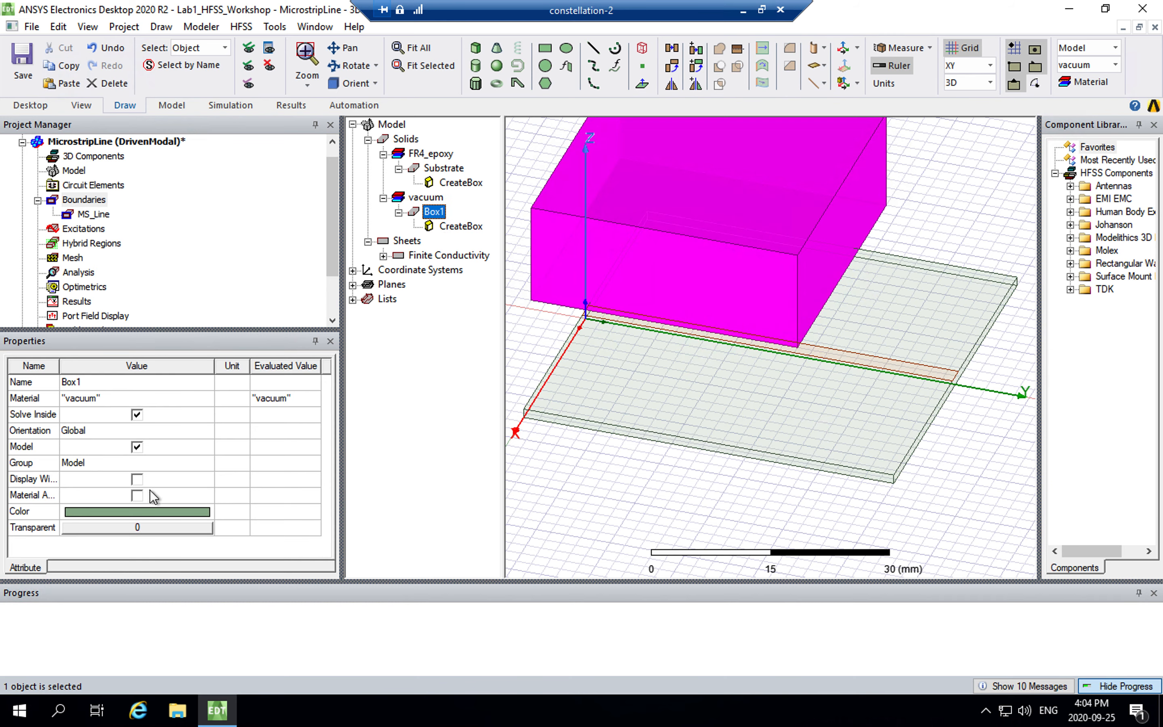
pyautogui.click(134, 387)
pyautogui.write('R')
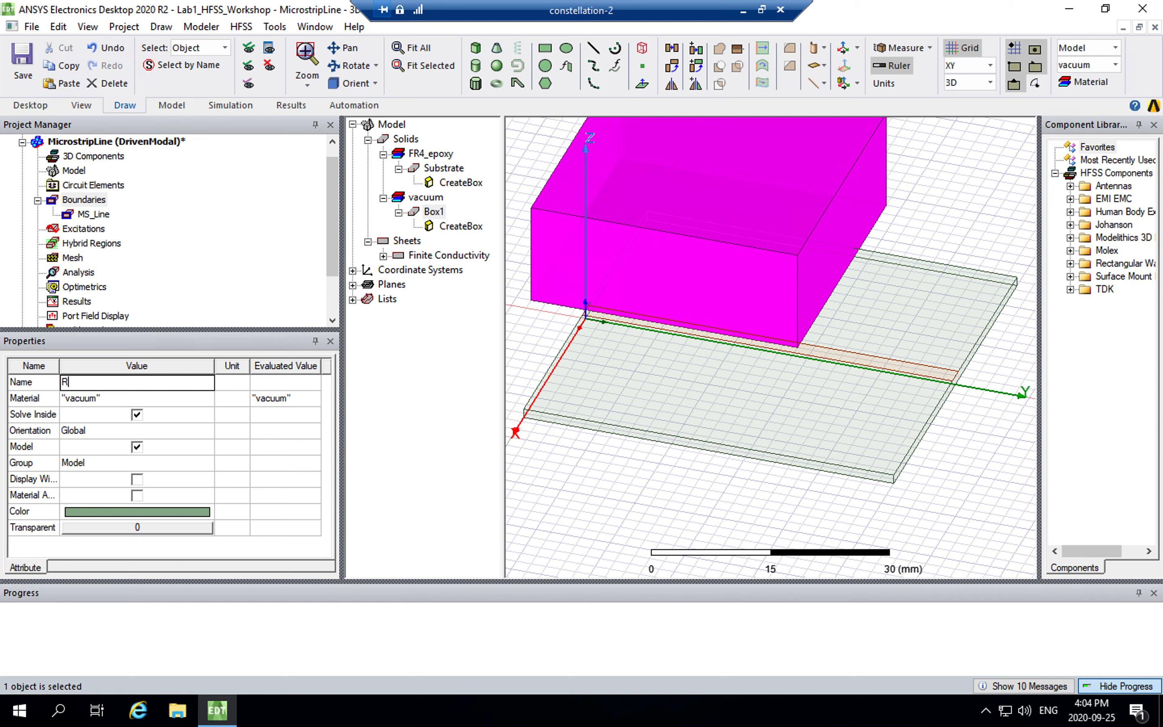
pyautogui.write('ad_Box')
pyautogui.press('Return')
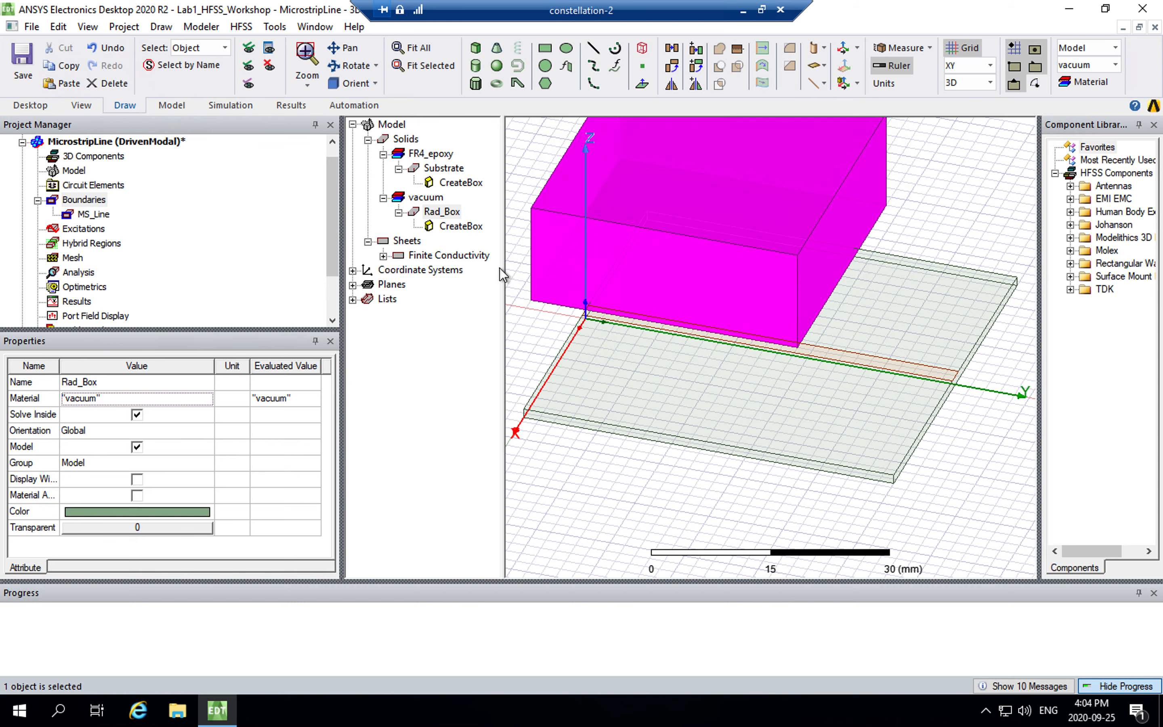
# Set the Rad_Box position to -Sub_W/2, 0, 0
pyautogui.click(476, 229)
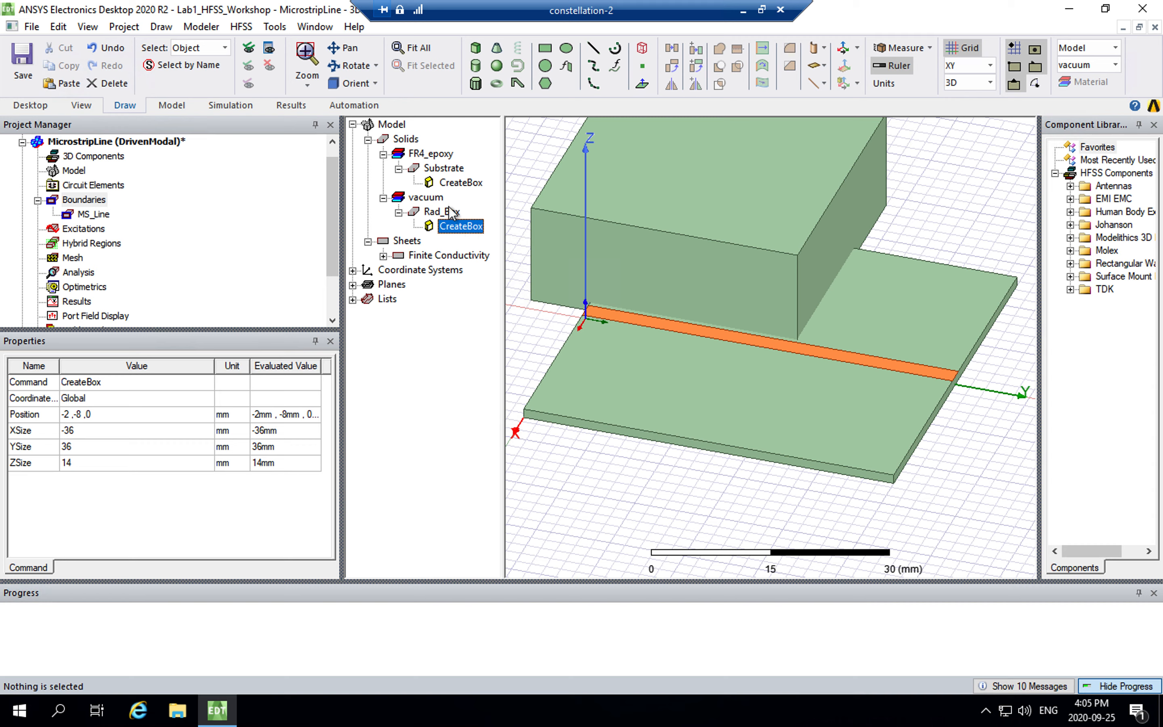
pyautogui.click(108, 414)
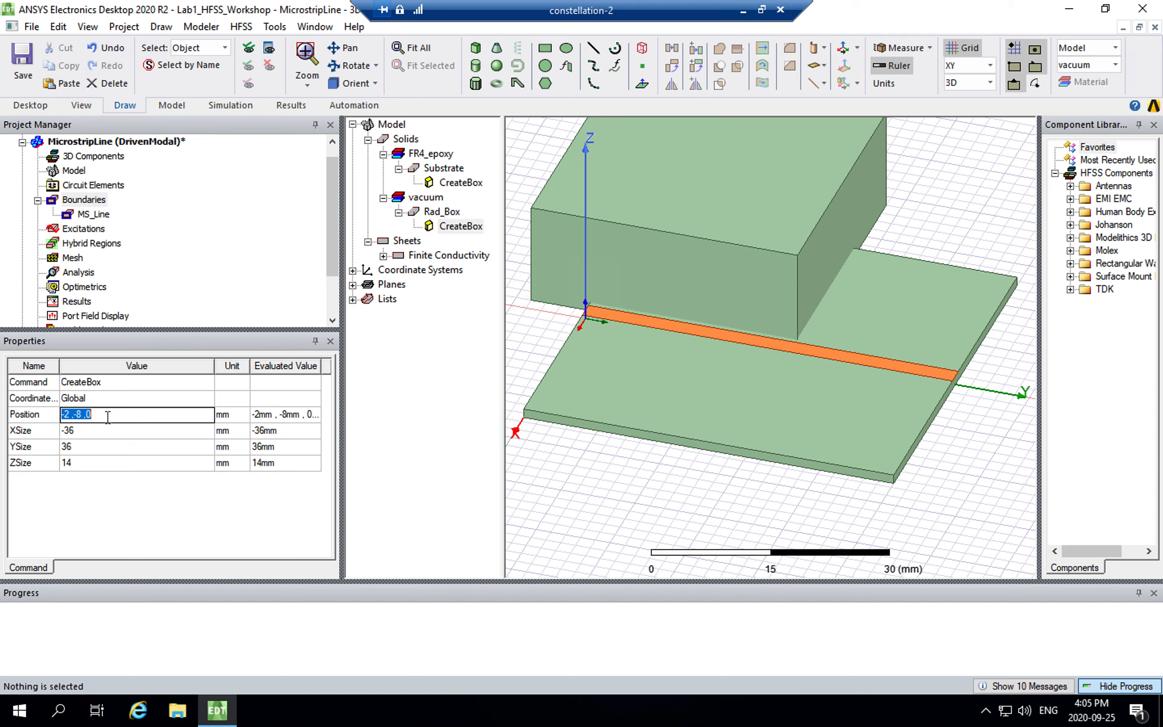
pyautogui.write('-Sub_W')
pyautogui.press('Return')
pyautogui.write('/2, 0, 0')
pyautogui.press('Tab')
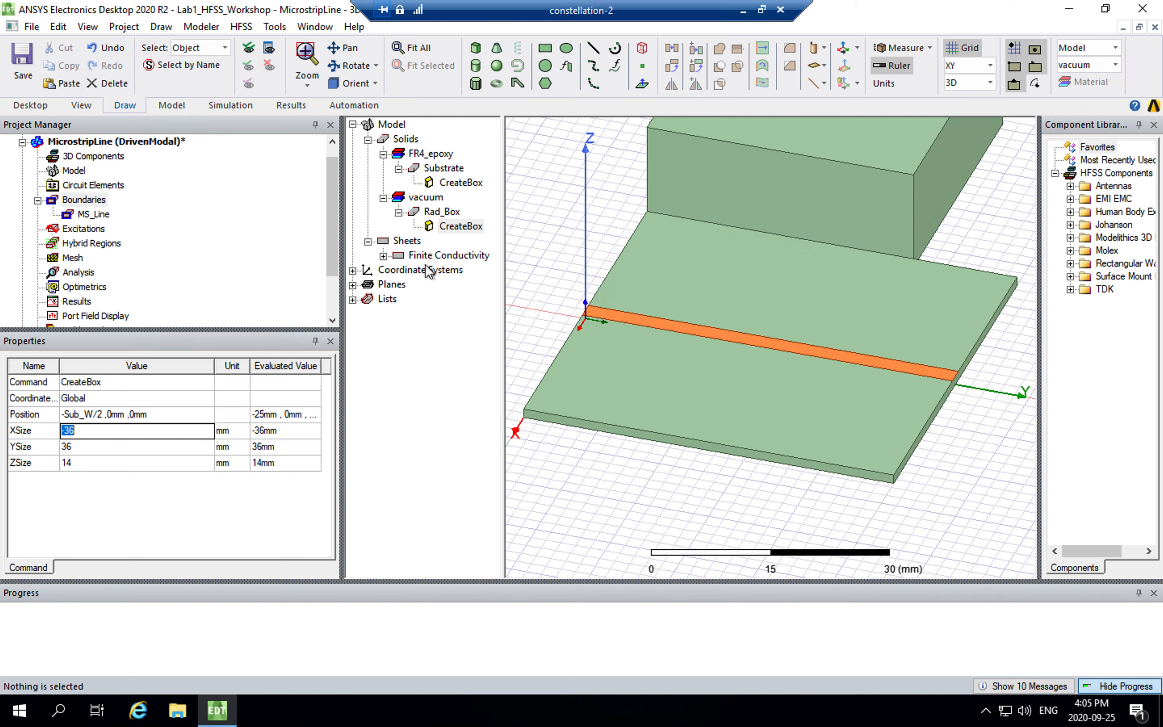
# Set the transparency of Rad_Box to 0.89
pyautogui.click(454, 215)
pyautogui.click(169, 526)
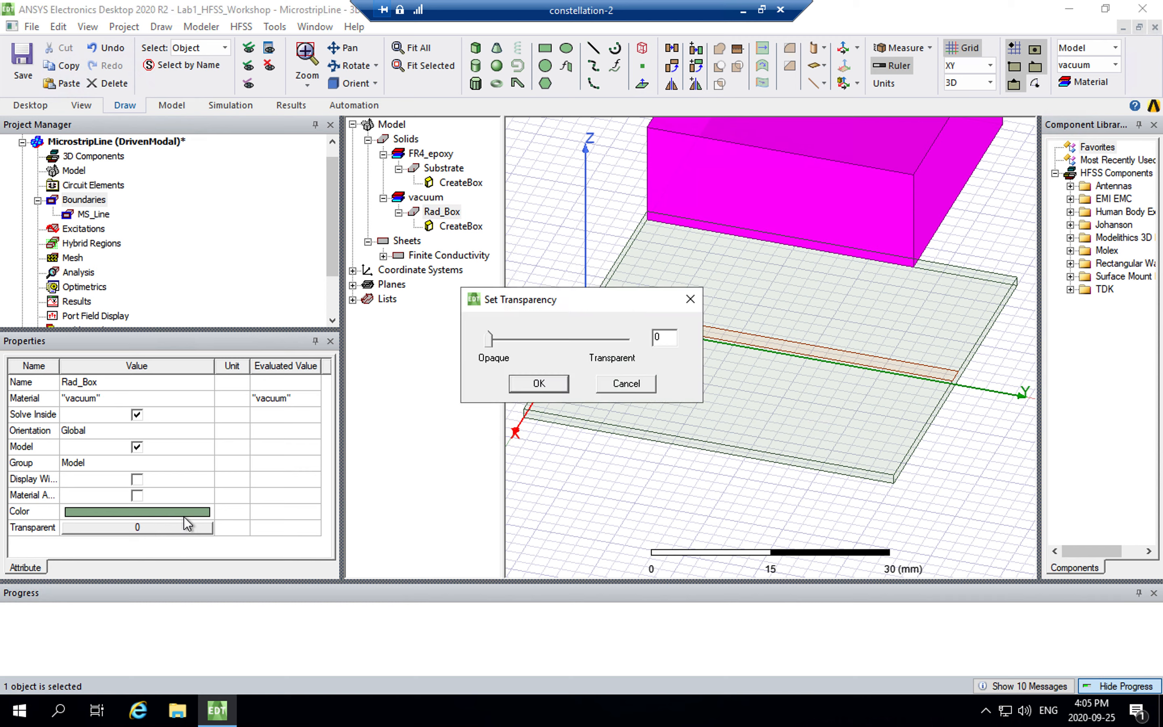
pyautogui.moveTo(492, 342); pyautogui.dragTo(616, 352)
pyautogui.click(560, 384)
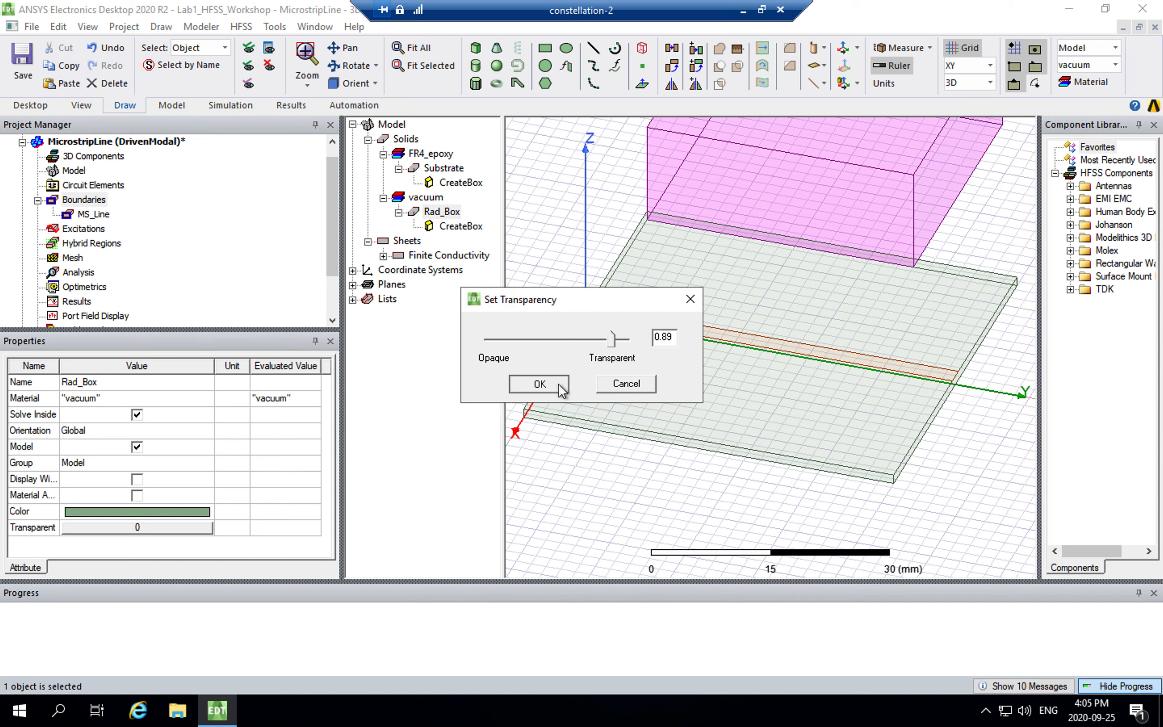
# Set both the X size and the Y size of Rad_Box to Sub_W
pyautogui.click(460, 226)
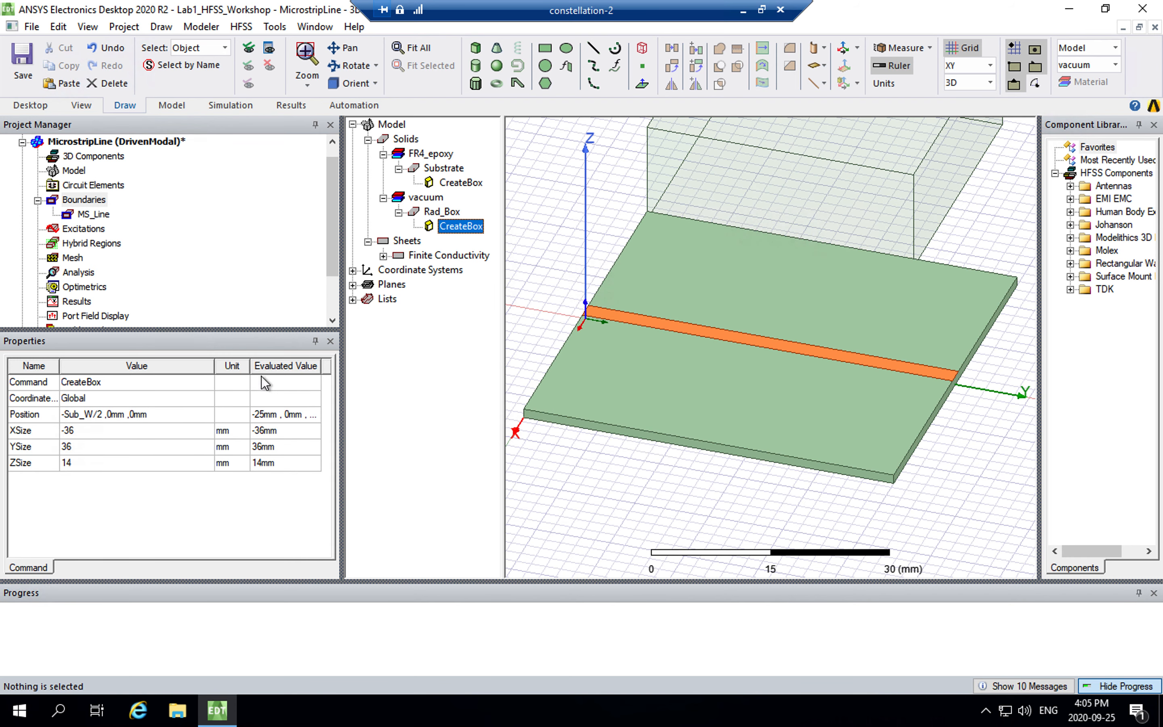
pyautogui.click(92, 436)
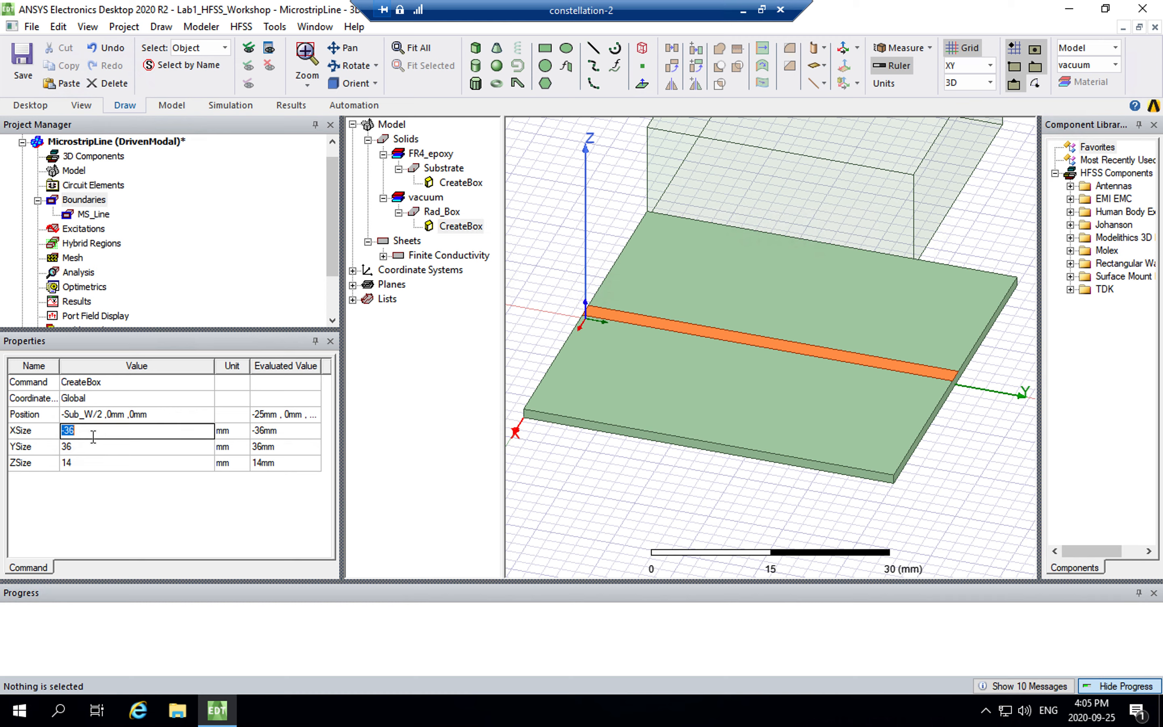
pyautogui.write('Sub_W')
pyautogui.press('Tab')
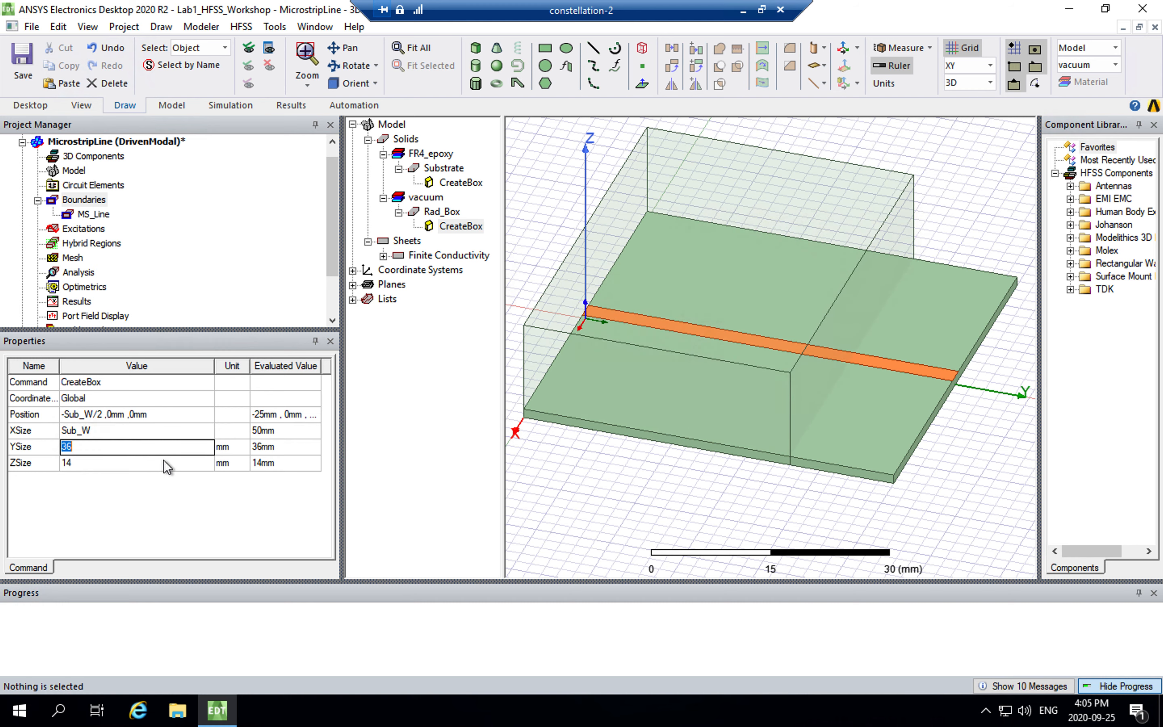
pyautogui.write('Sub_W')
pyautogui.press('Return')
# Set the Z size of Rad_Box to the expression 8*Sub_H
pyautogui.press('Tab')
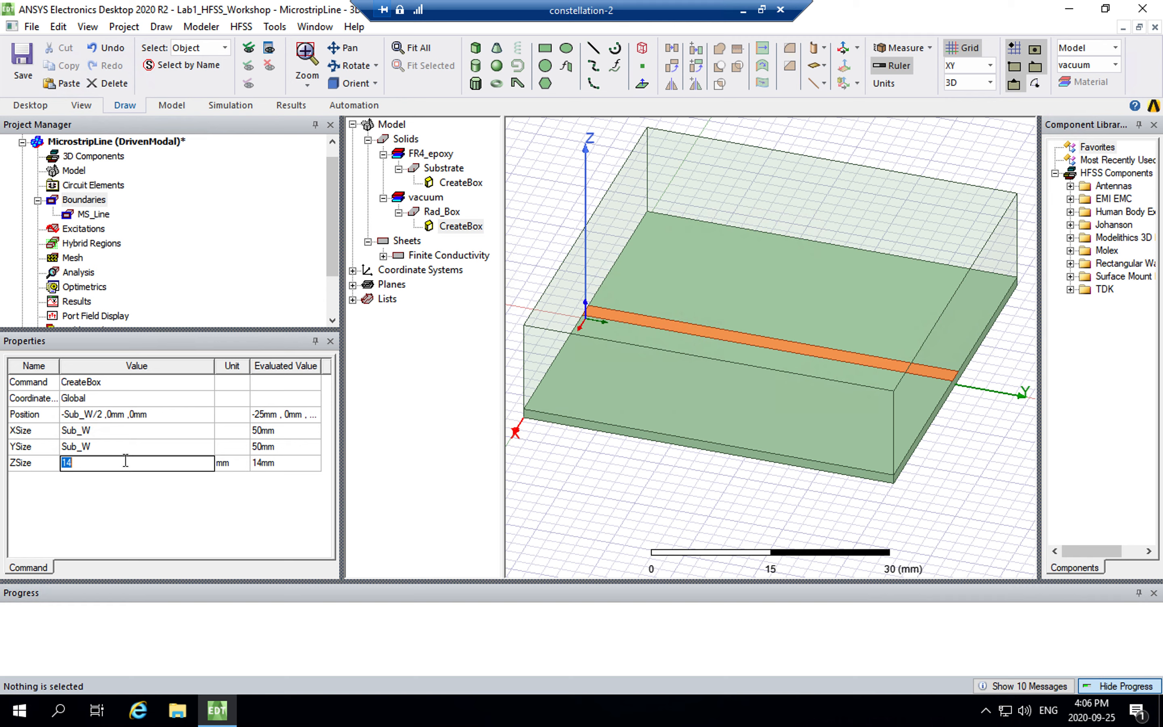
pyautogui.write('8*Sub')
pyautogui.press('Down')
pyautogui.press('Return')
pyautogui.press('Return')
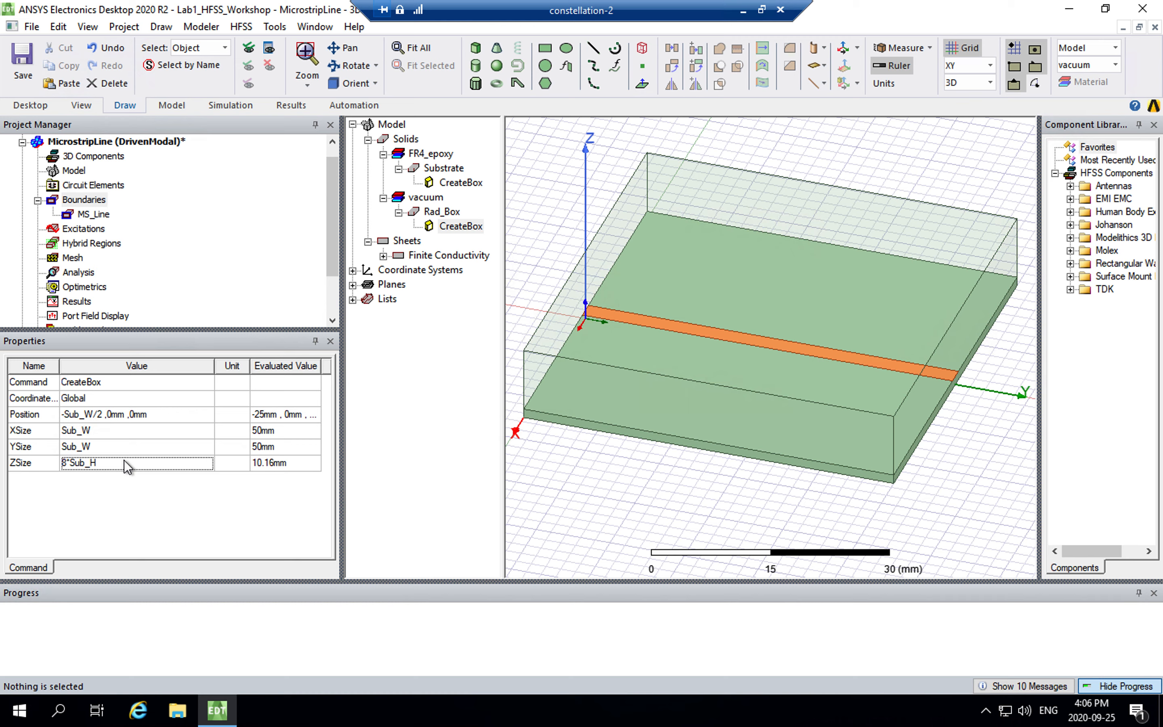
# Raise the multiplier in the Rad_Box Z size so the expression reads 12*Sub_H
pyautogui.click(87, 462)
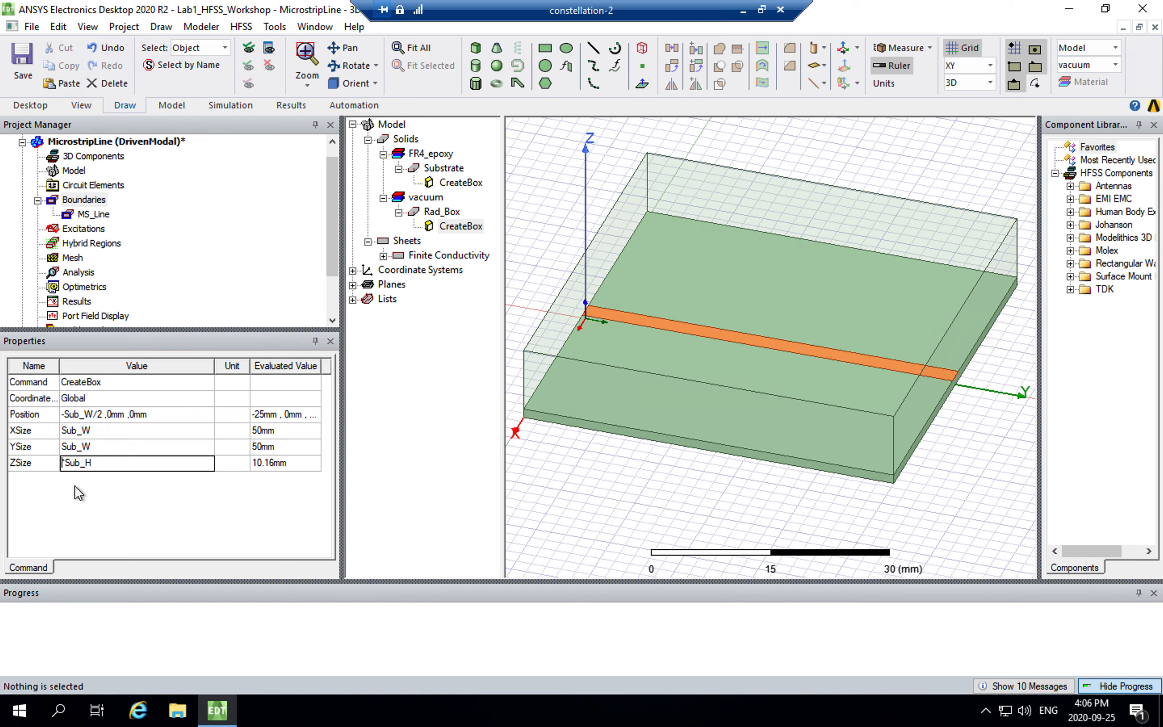
pyautogui.write('12')
pyautogui.press('Return')
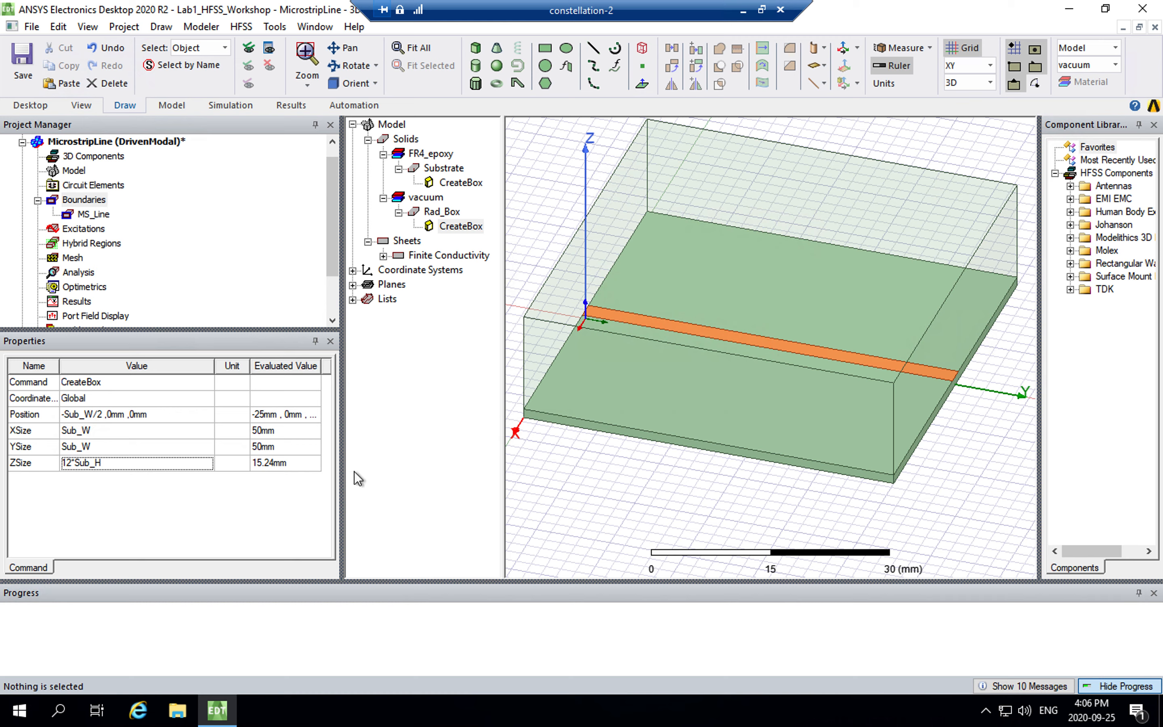
pyautogui.click(456, 228)
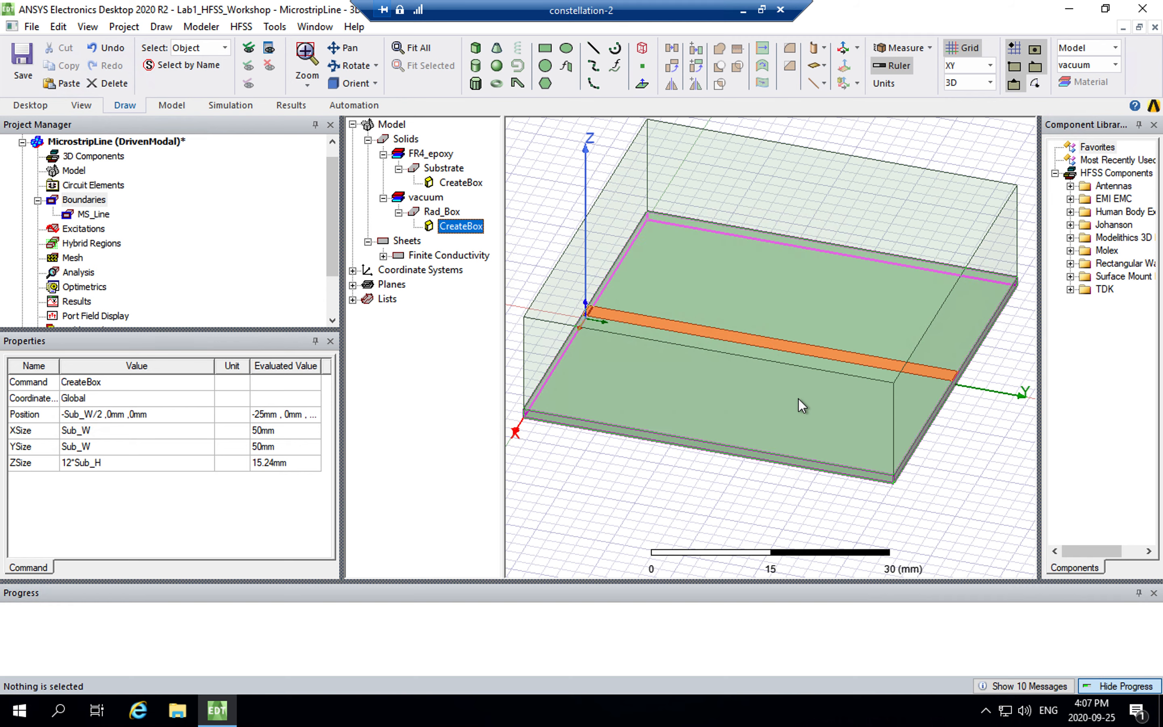
# Switch to face selection and select three side faces of Rad_Box: the positive X, positive Y and negative X sides
pyautogui.press('f')
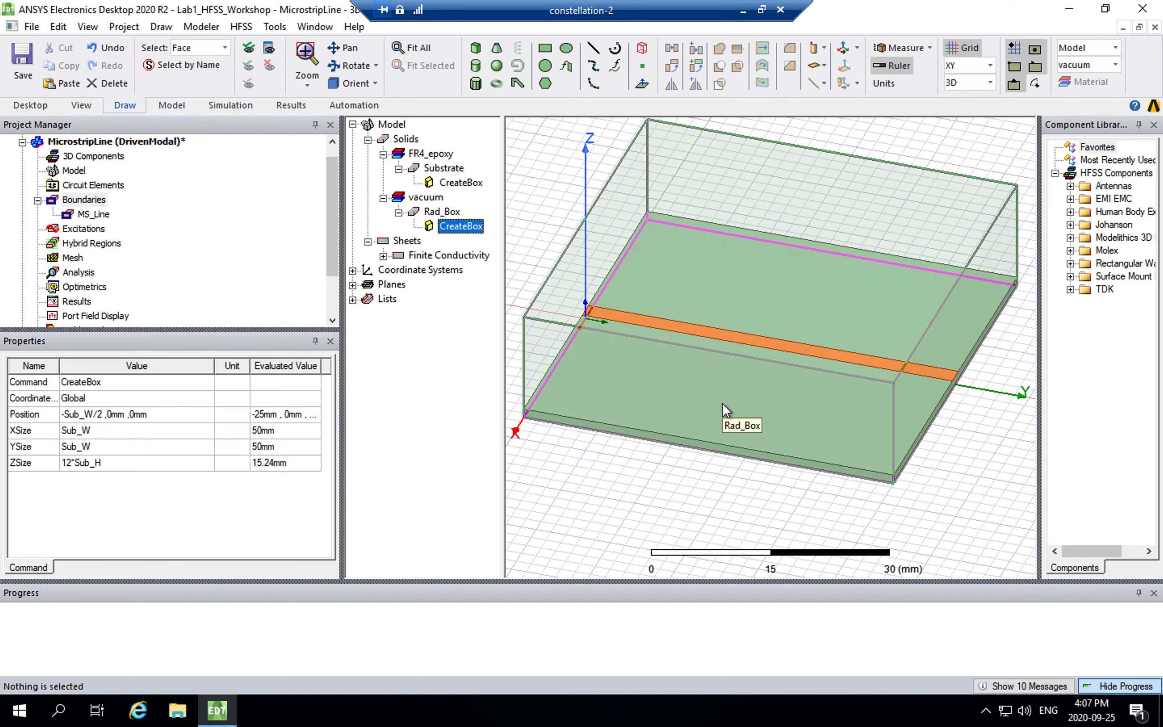
pyautogui.click(687, 393)
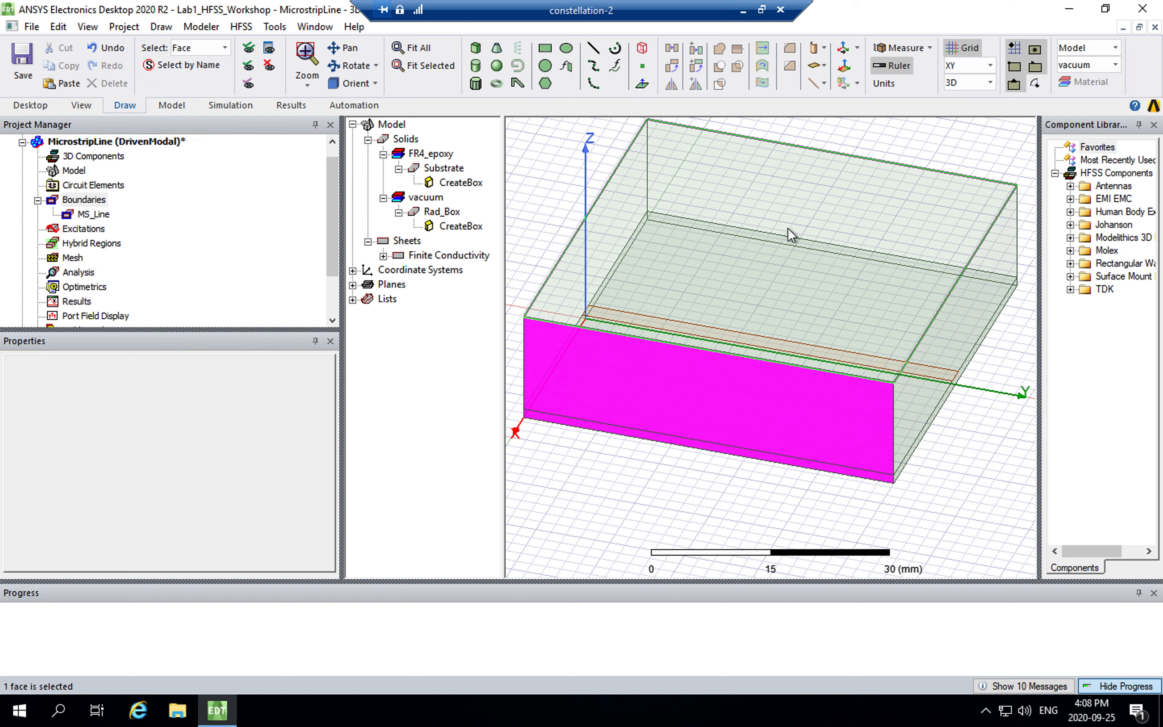
pyautogui.keyDown('ctrl'); pyautogui.click(958, 316); pyautogui.keyUp('ctrl')
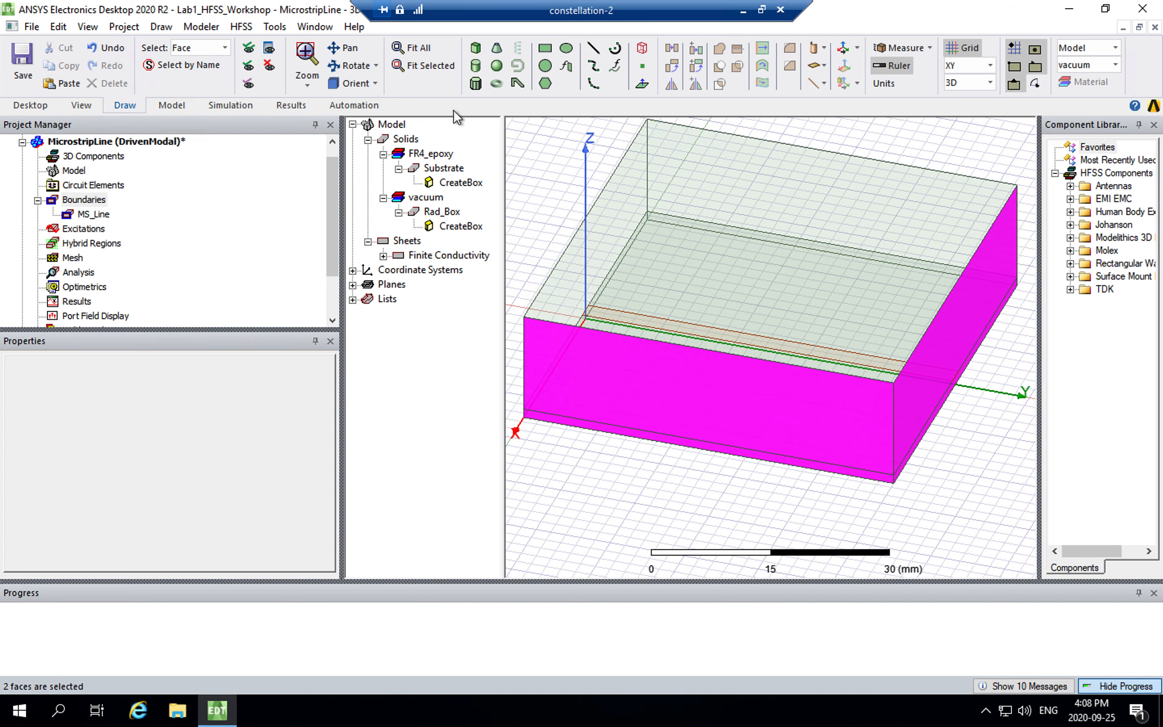
pyautogui.click(369, 69)
pyautogui.moveTo(828, 432); pyautogui.dragTo(842, 349)
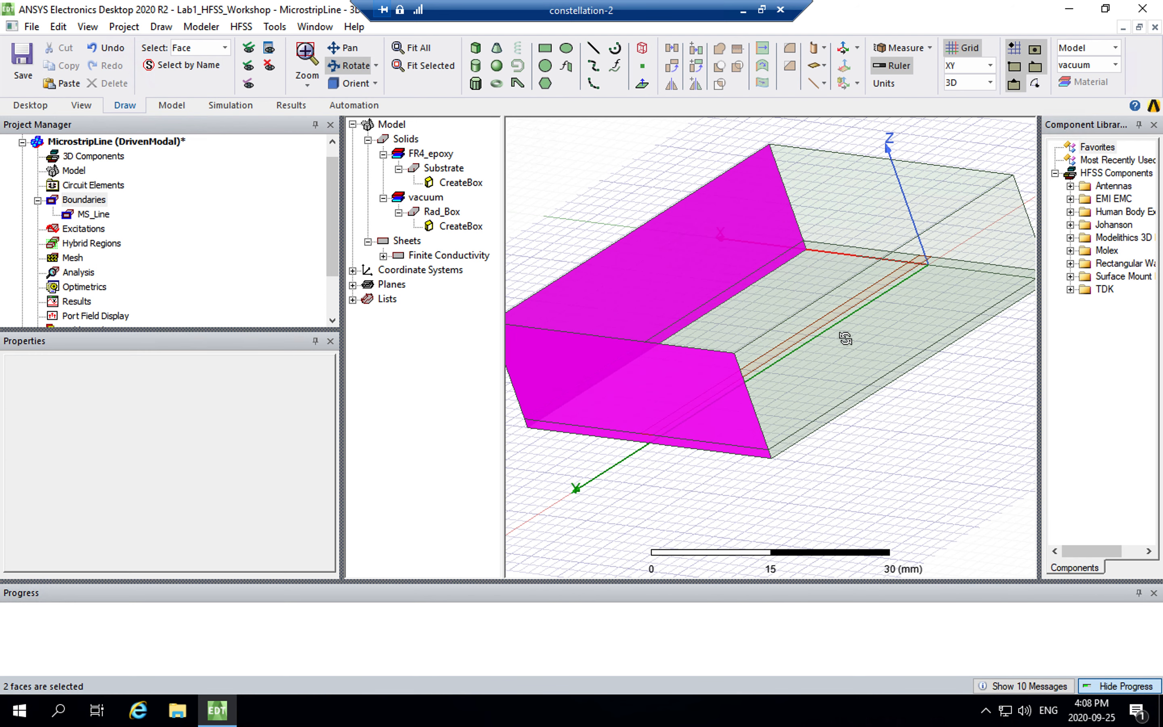
pyautogui.press('Escape')
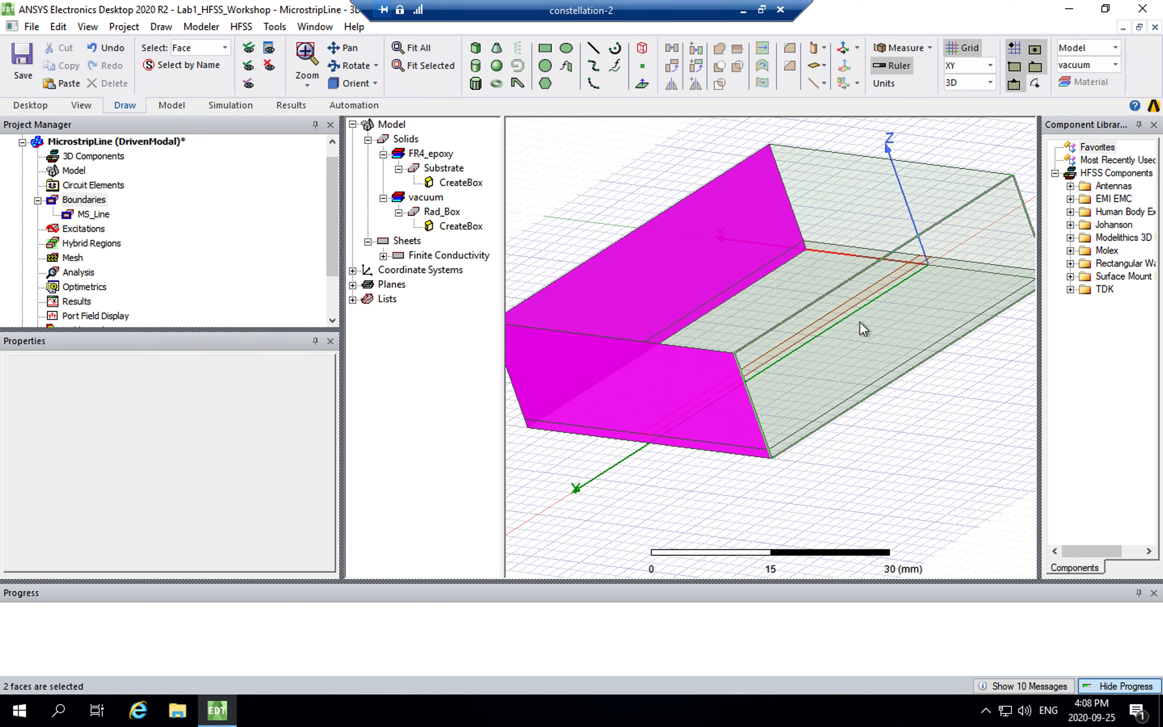
pyautogui.keyDown('ctrl'); pyautogui.click(866, 348); pyautogui.keyUp('ctrl')
# Add the remaining side face at Y = 0 and the upper face of Rad_Box to the face selection
pyautogui.click(349, 66)
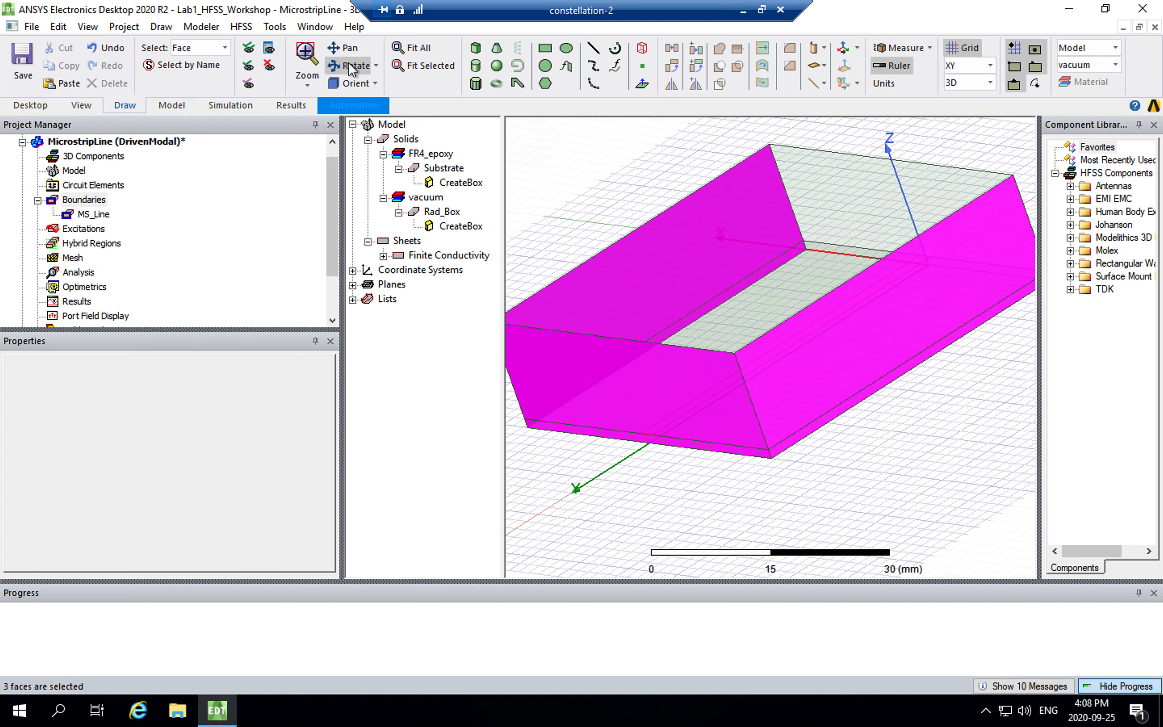
pyautogui.moveTo(708, 392)
pyautogui.mouseDown()
pyautogui.moveTo(701, 314)
pyautogui.moveTo(625, 346)
pyautogui.moveTo(590, 390)
pyautogui.moveTo(693, 389)
pyautogui.mouseUp()
pyautogui.moveTo(932, 384); pyautogui.dragTo(840, 386)
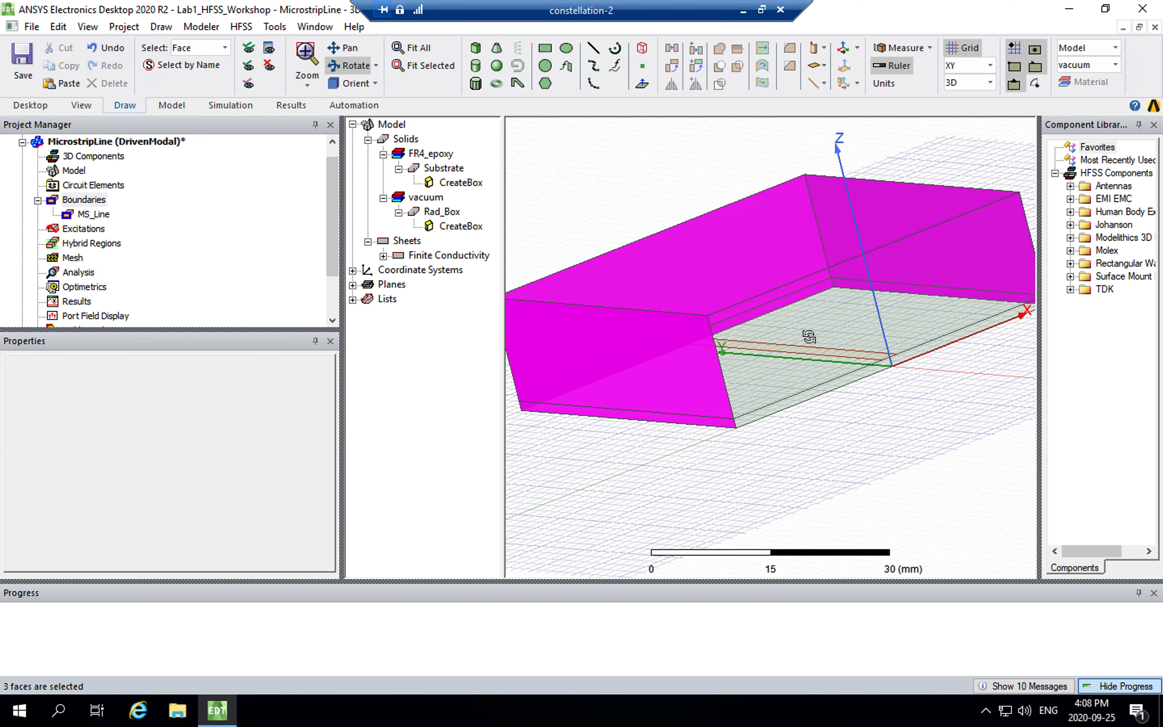
pyautogui.press('Escape')
pyautogui.keyDown('ctrl'); pyautogui.click(804, 320); pyautogui.keyUp('ctrl')
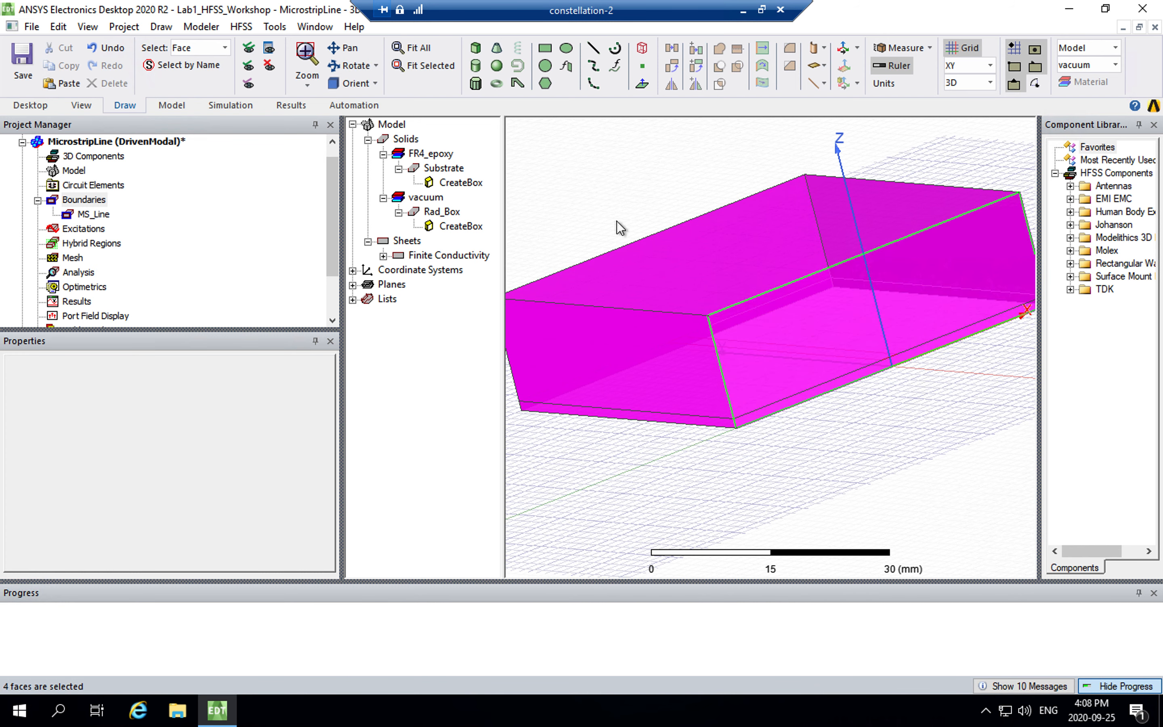
pyautogui.click(358, 63)
pyautogui.moveTo(783, 298); pyautogui.dragTo(692, 239)
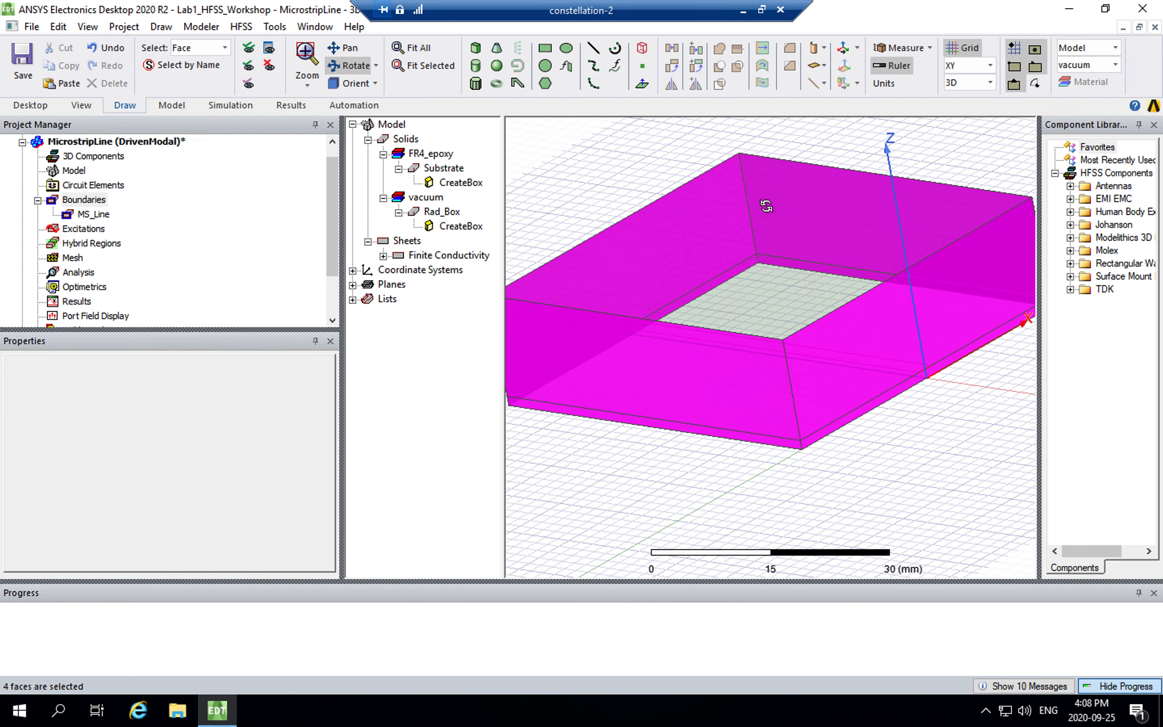
pyautogui.press('Escape')
pyautogui.keyDown('ctrl'); pyautogui.click(733, 194); pyautogui.keyUp('ctrl')
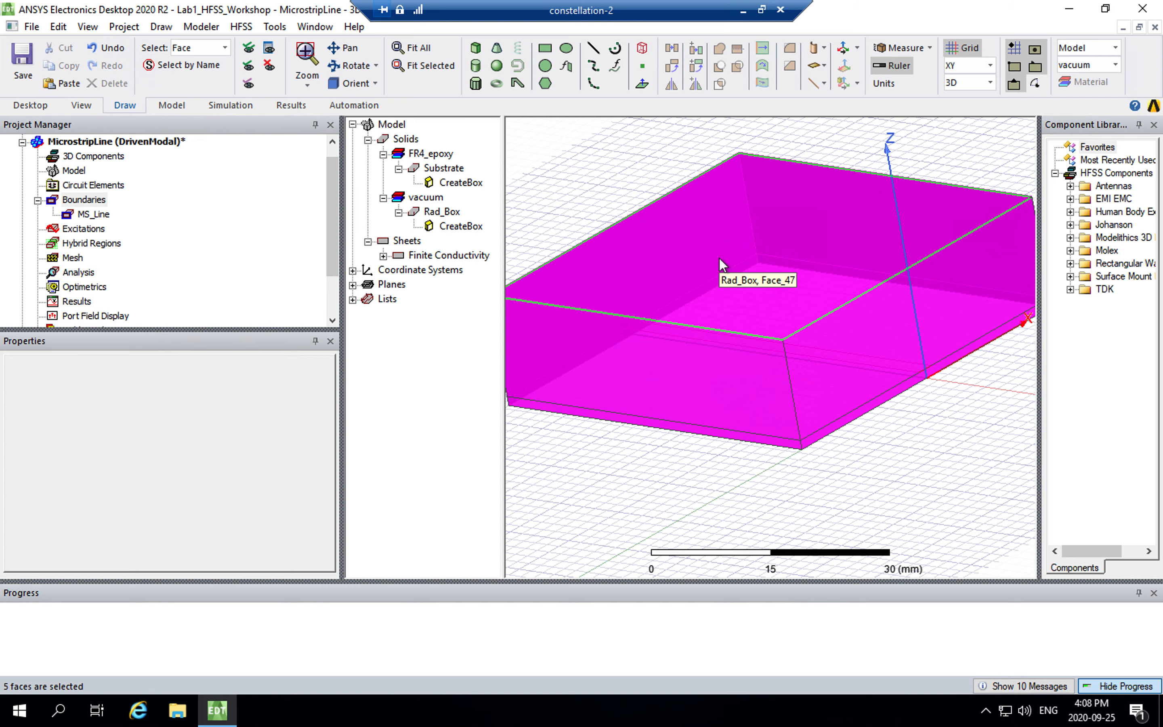
# Assign a radiation boundary named Rad1 to the five selected faces of Rad_Box
pyautogui.click(359, 67)
pyautogui.moveTo(604, 332); pyautogui.dragTo(797, 351)
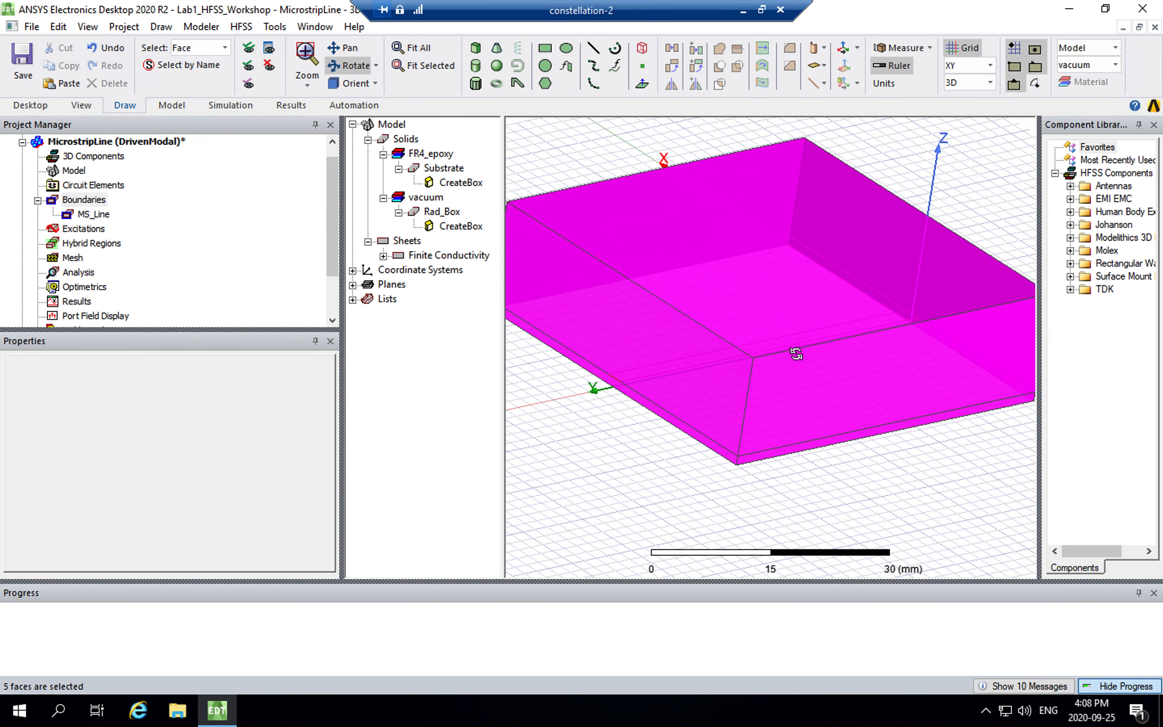
pyautogui.rightClick(730, 295)
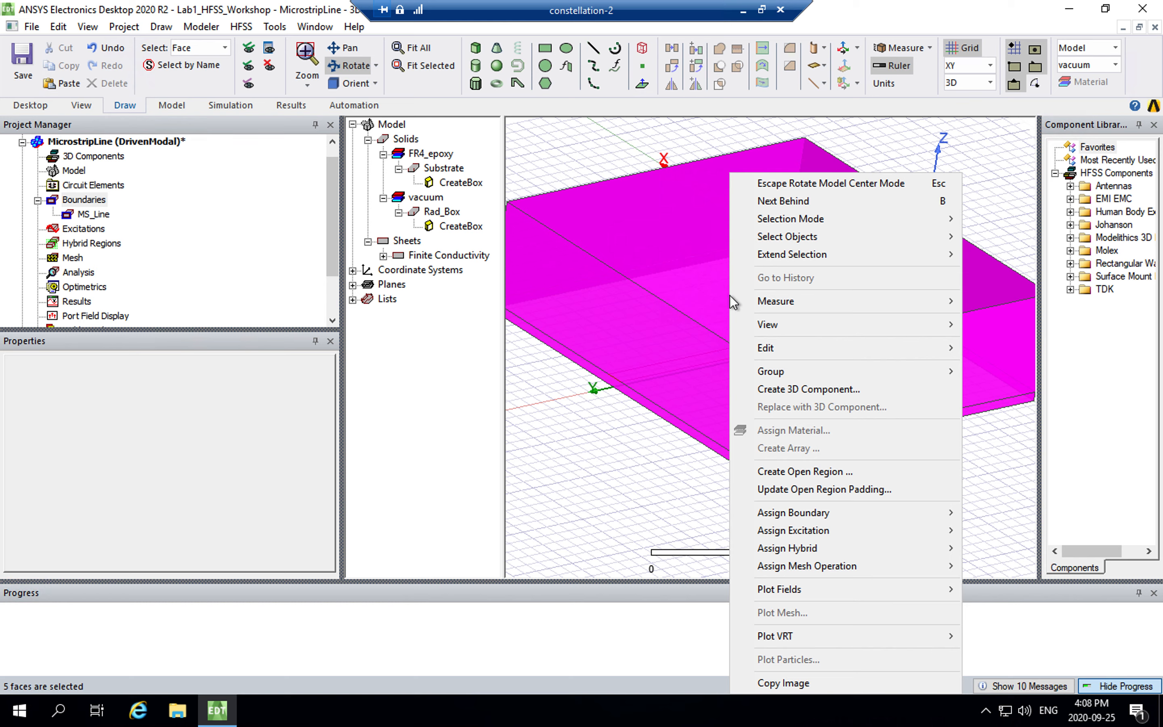
pyautogui.moveTo(794, 512)
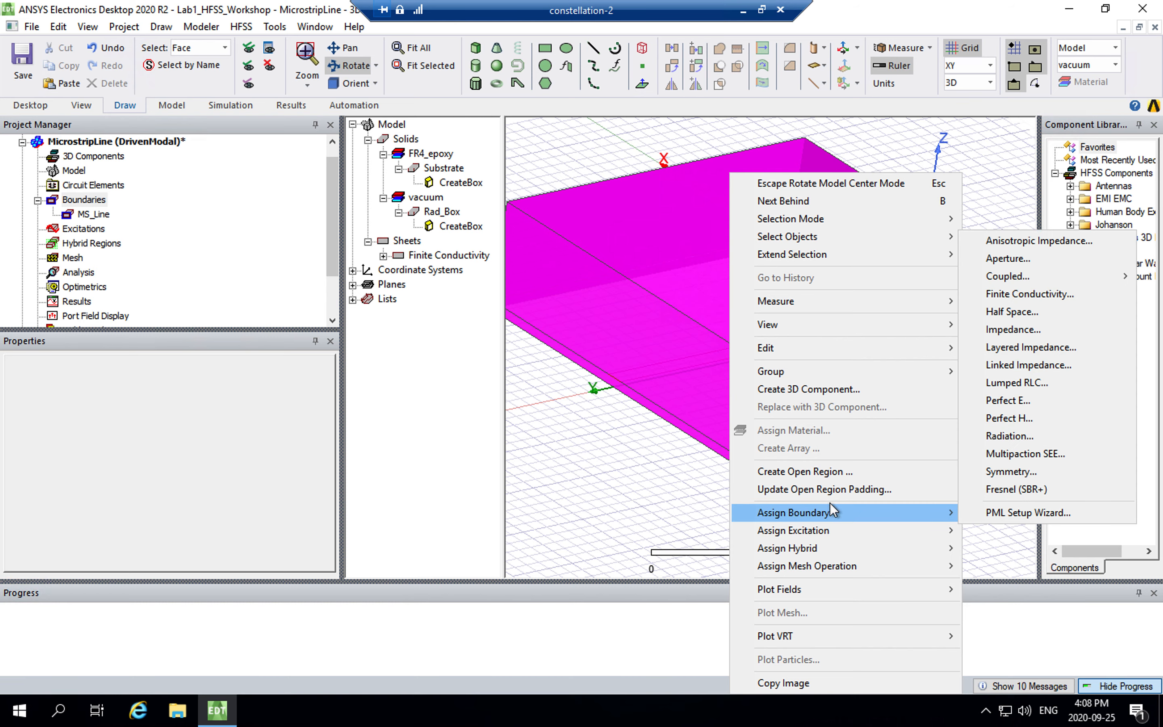
pyautogui.click(1039, 436)
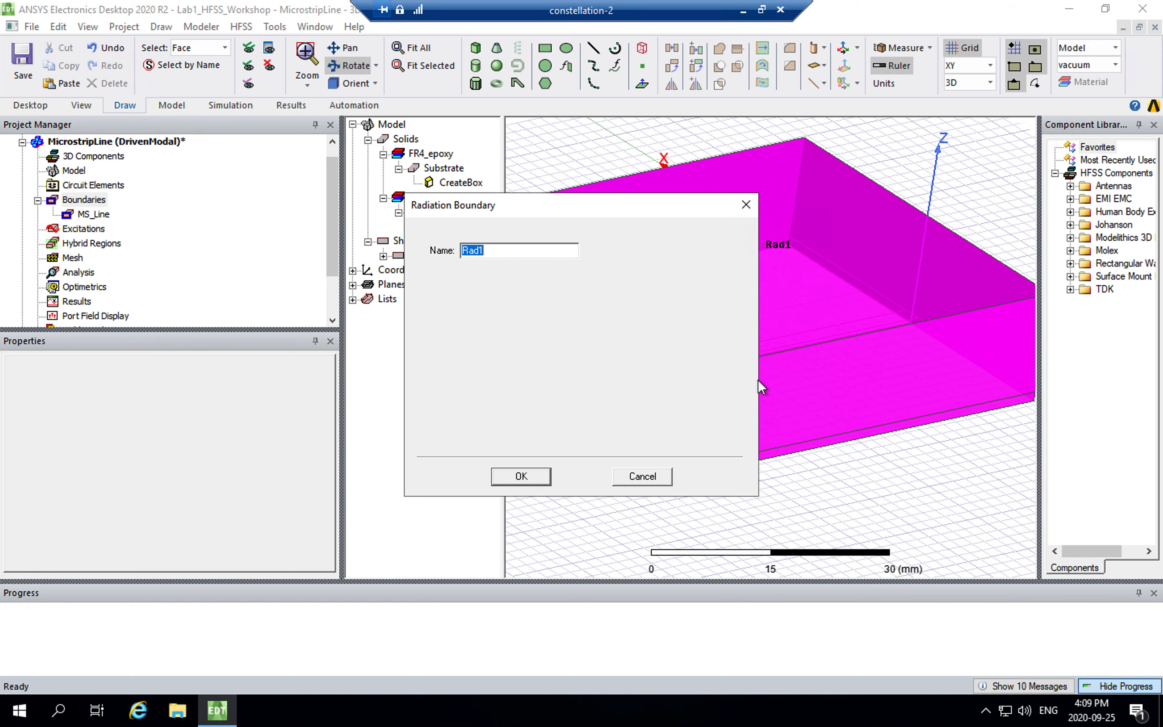
pyautogui.click(522, 477)
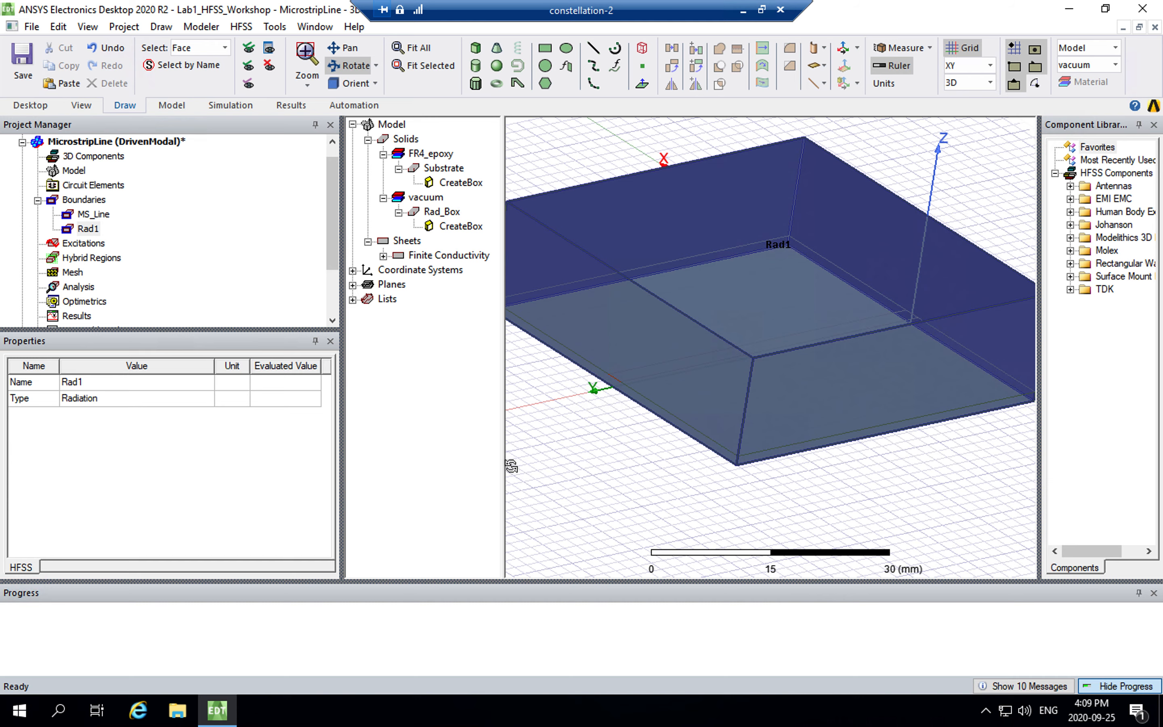
# Show the whole model in isometric orientation, inspect the Rad_Box face at the far end of the microstrip, and clear the selection
pyautogui.click(375, 83)
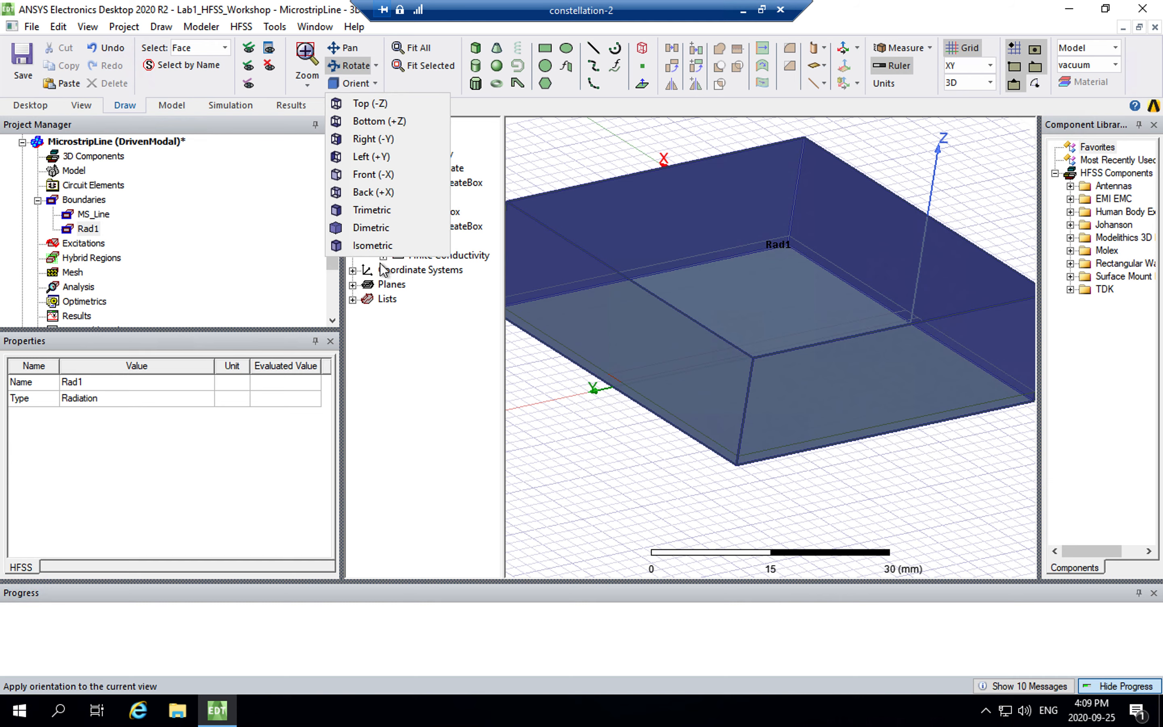
pyautogui.click(379, 247)
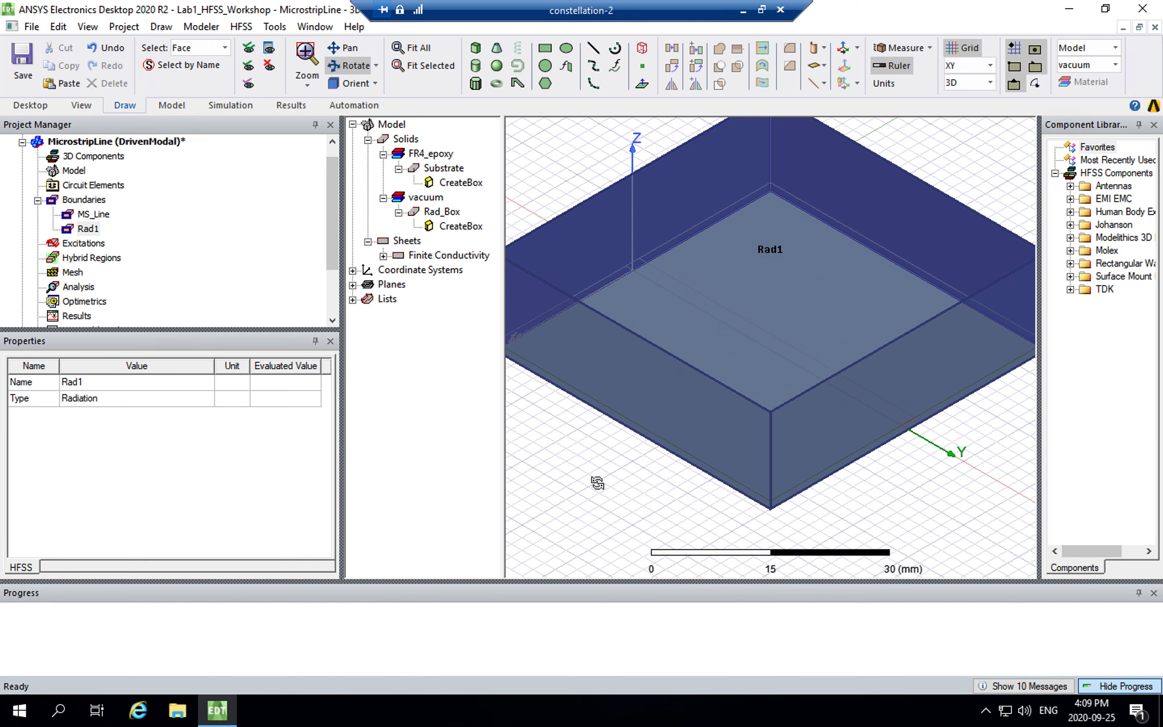
pyautogui.hotkey('ctrl', 'd')
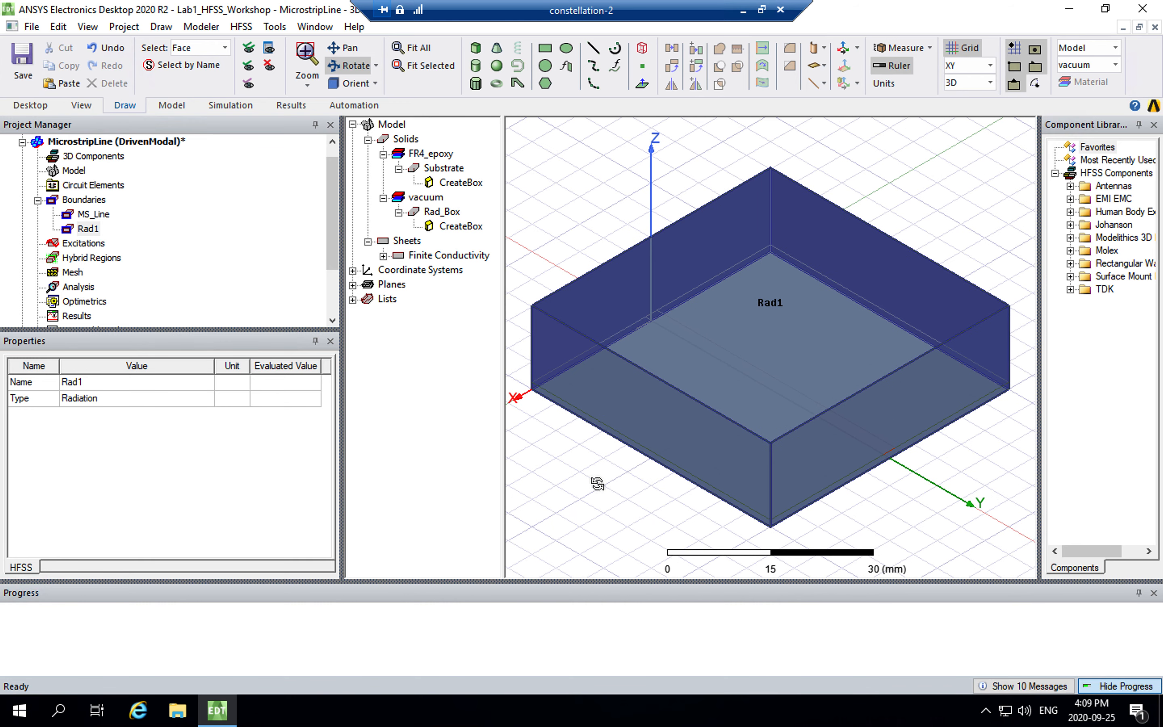
pyautogui.press('Escape')
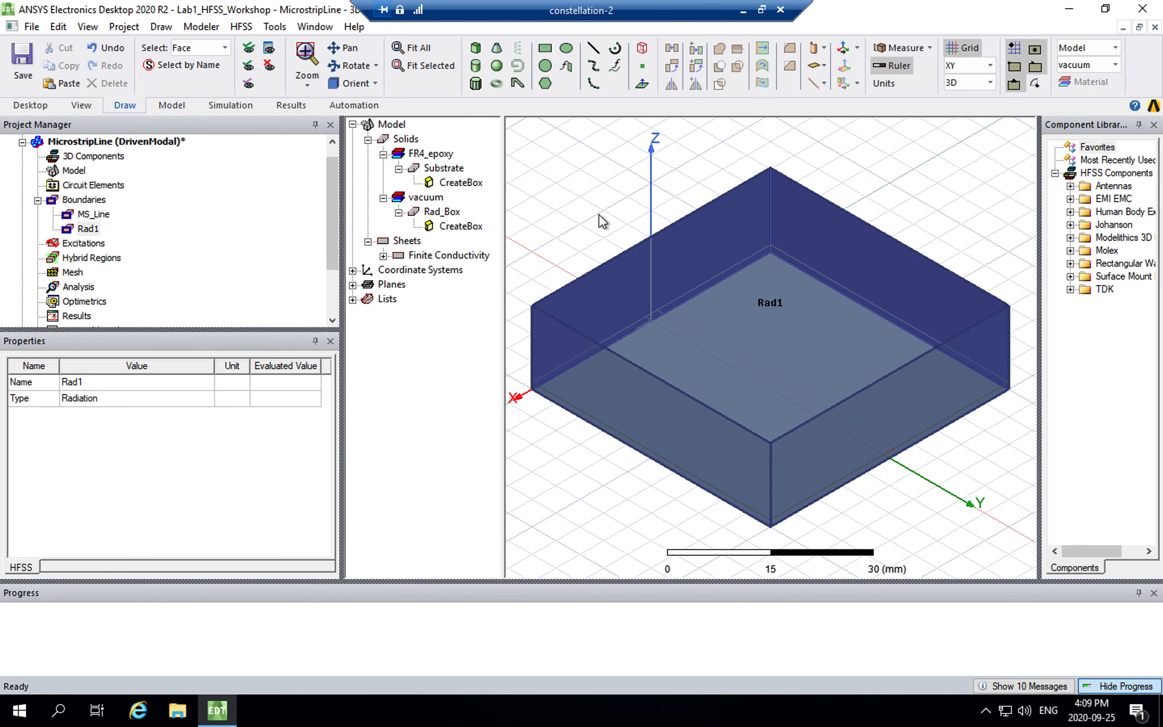
pyautogui.click(599, 214)
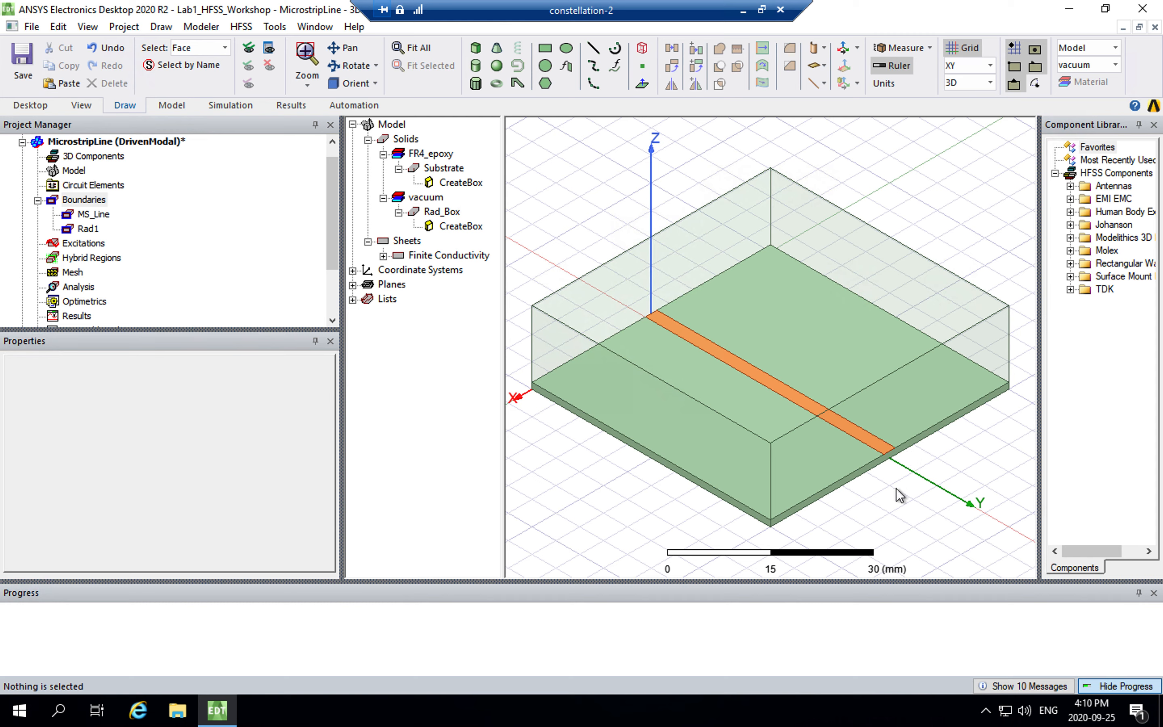
pyautogui.click(861, 411)
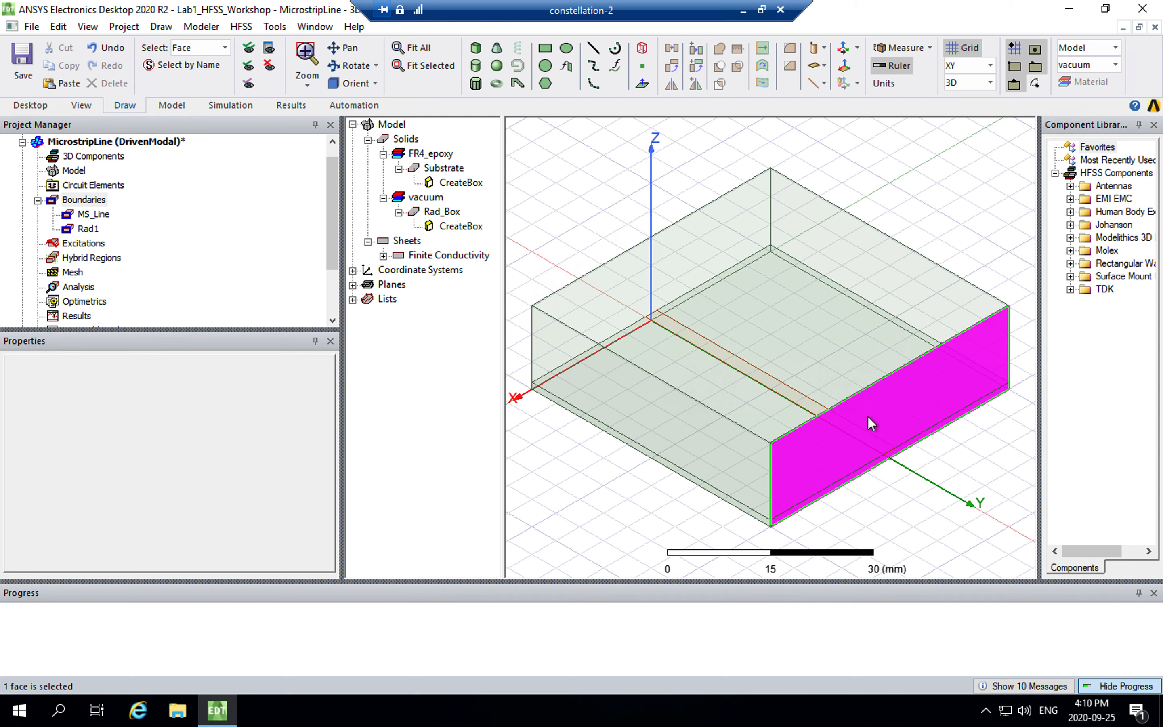
pyautogui.click(620, 504)
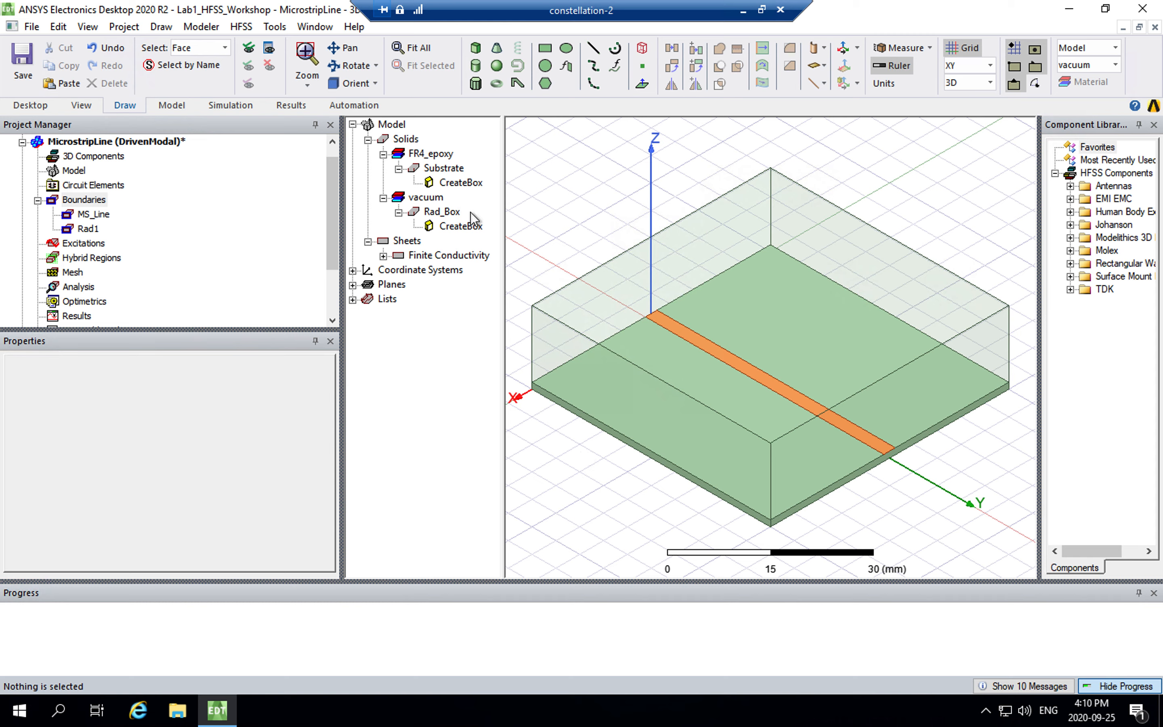
# Draw a rectangle about 30 mm by 15 mm on the XZ plane, starting at 20, 0, 20 mm
pyautogui.click(546, 50)
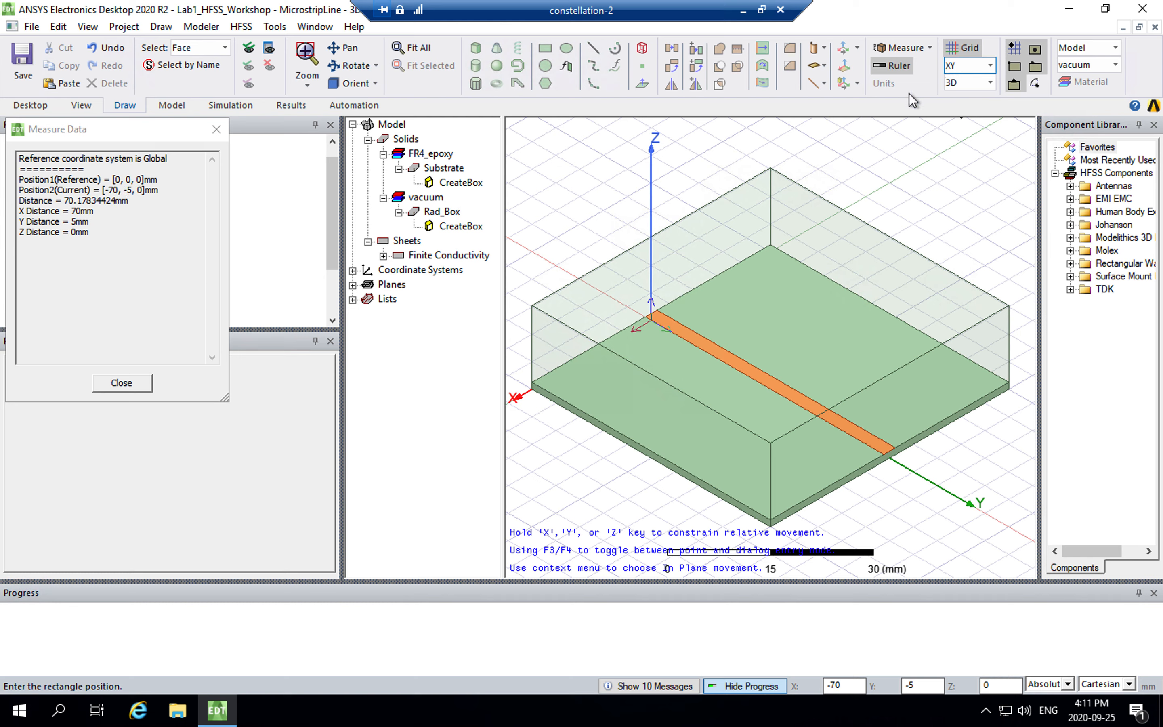
pyautogui.click(992, 65)
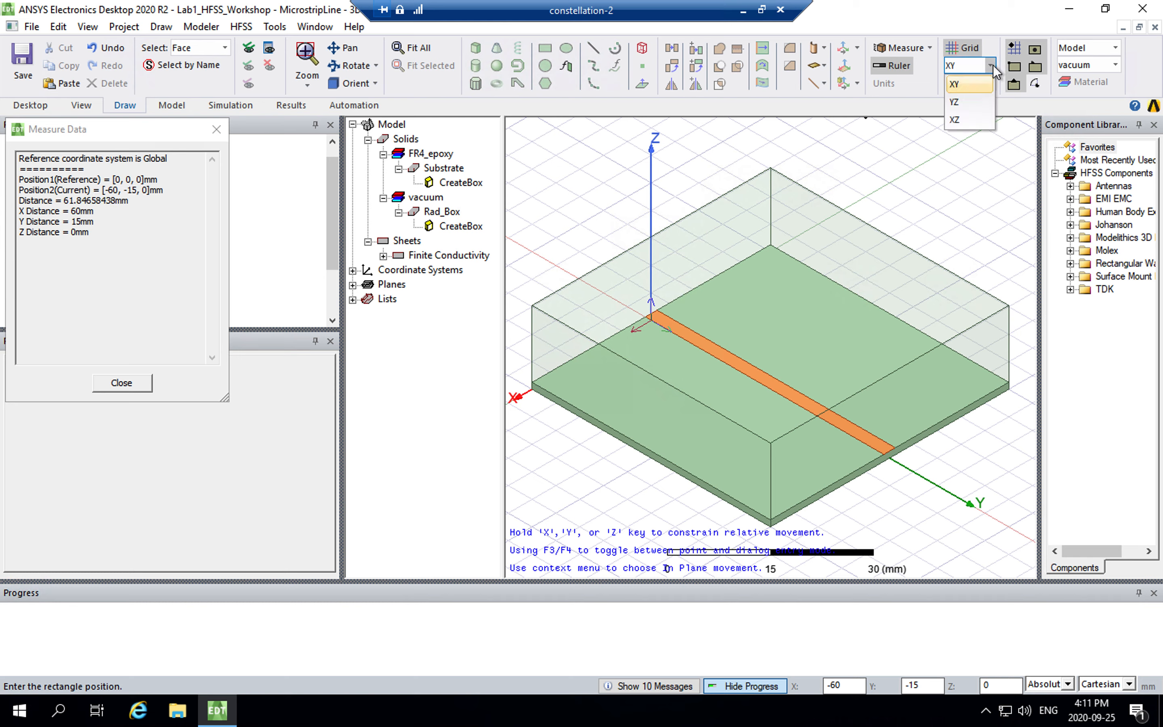
pyautogui.click(970, 121)
pyautogui.click(555, 263)
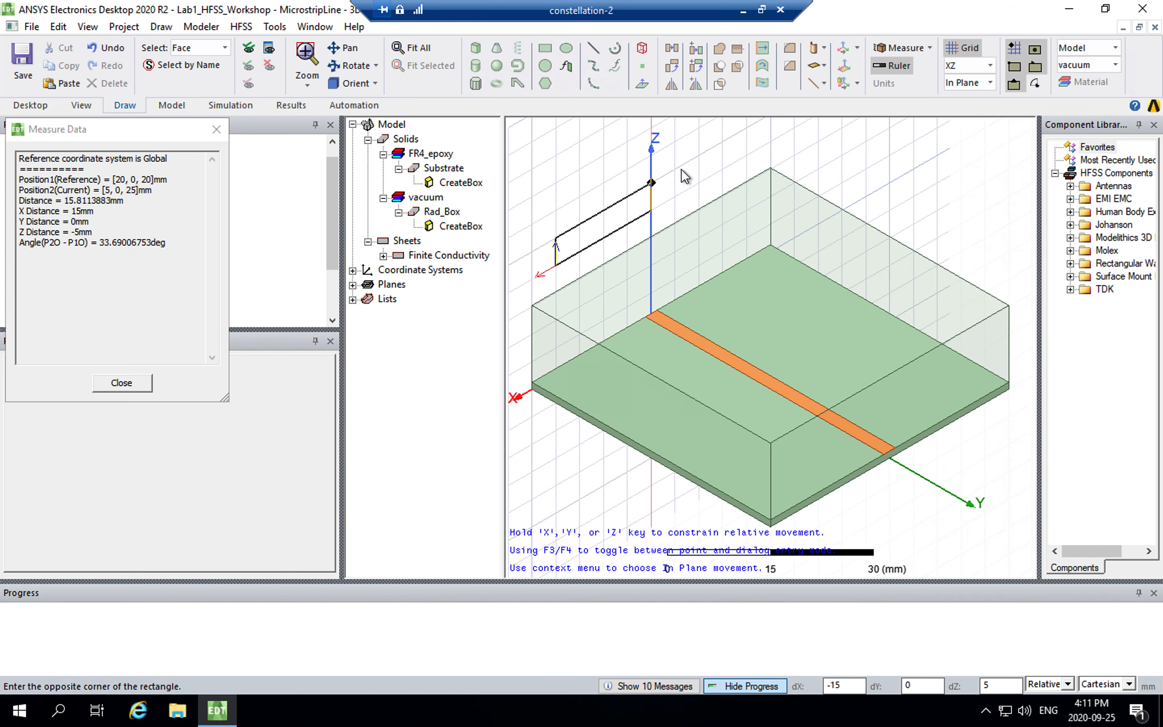
pyautogui.click(709, 262)
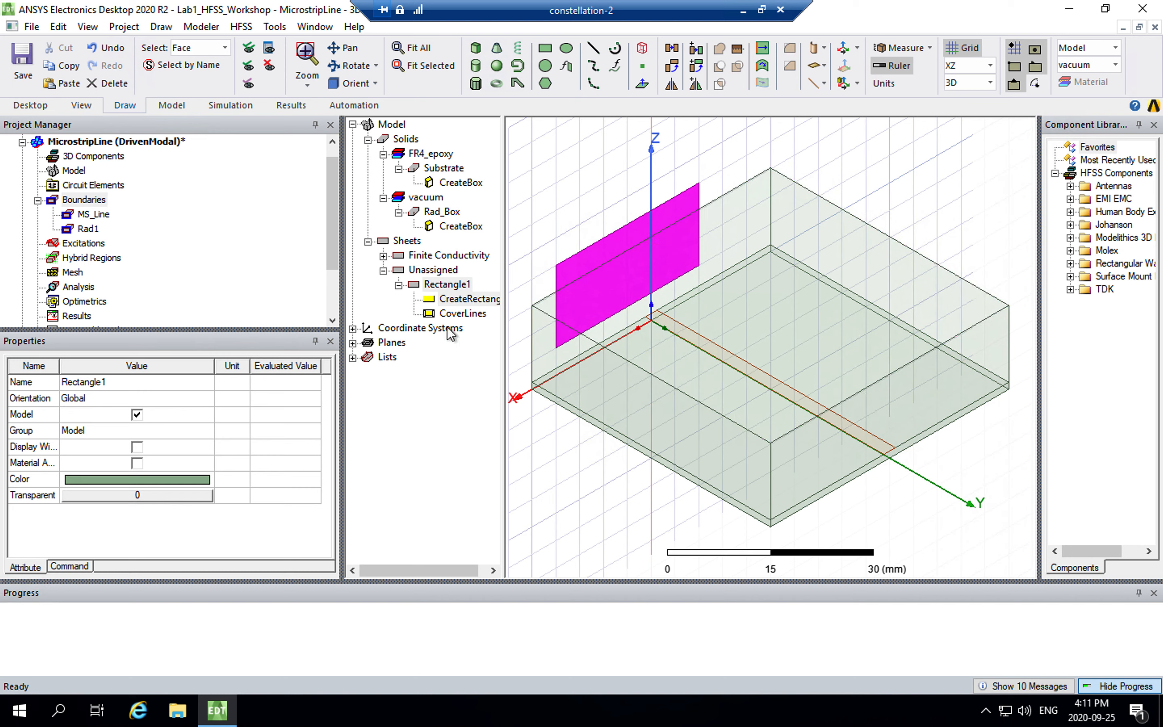
# Rename the new rectangle sheet as WavePort1
pyautogui.click(445, 287)
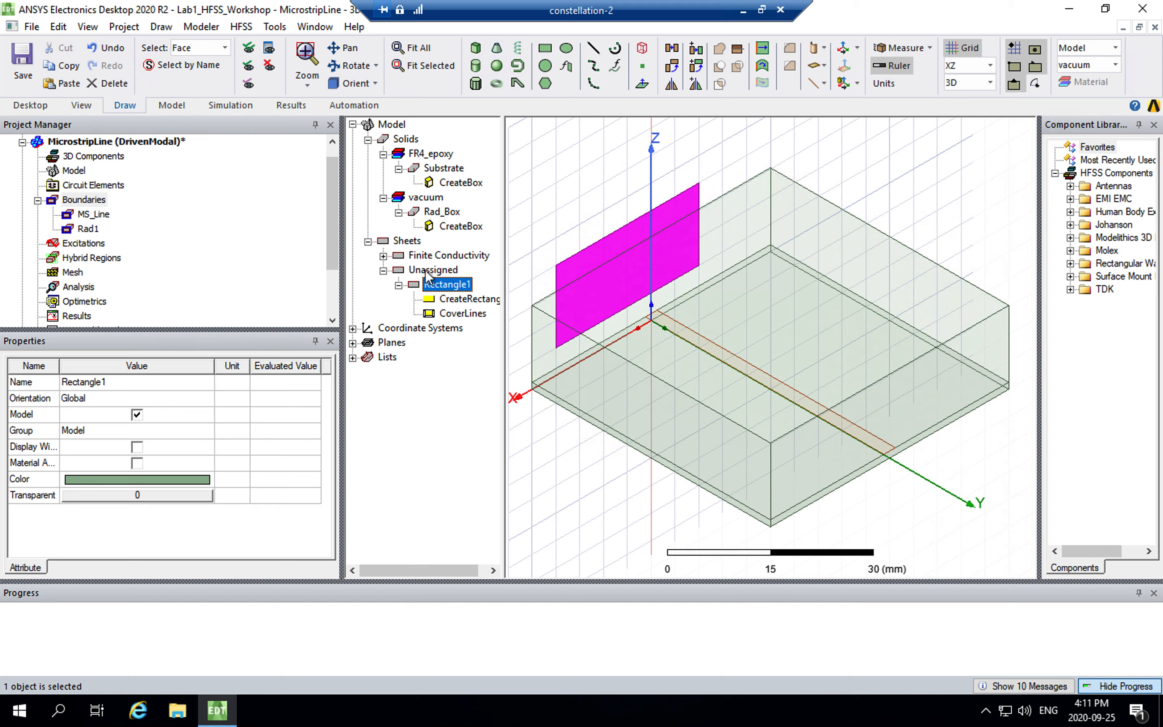
pyautogui.click(111, 381)
pyautogui.write('Wave')
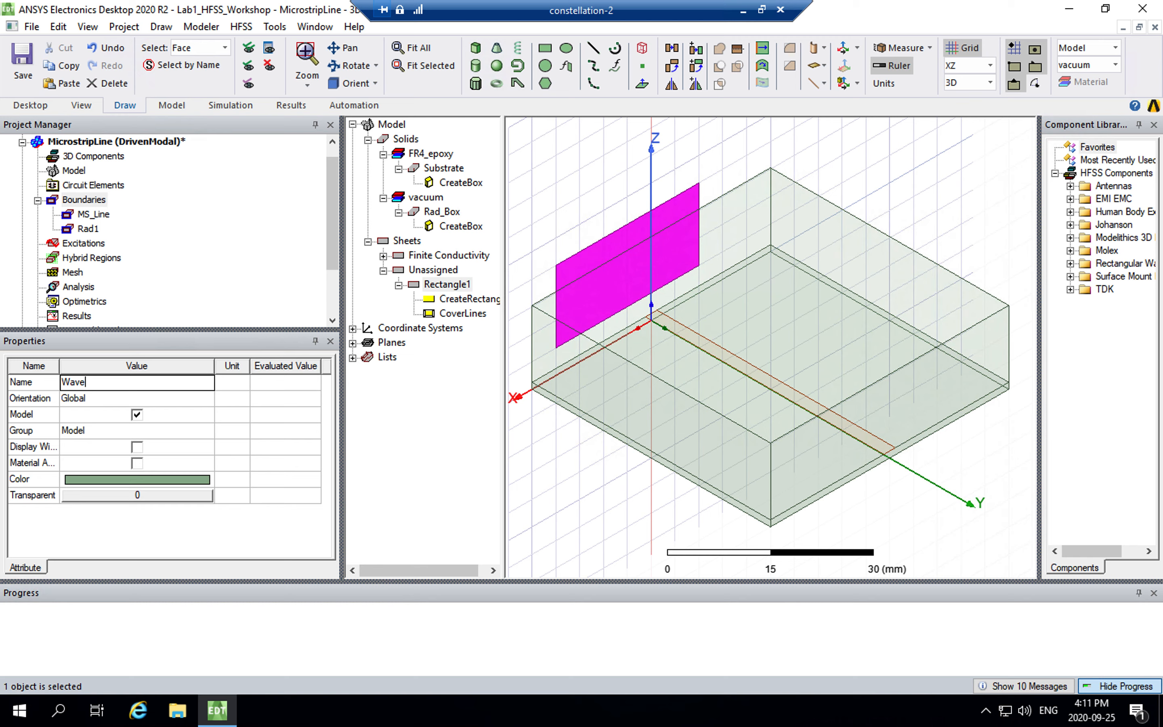
pyautogui.write('Port1')
pyautogui.press('Return')
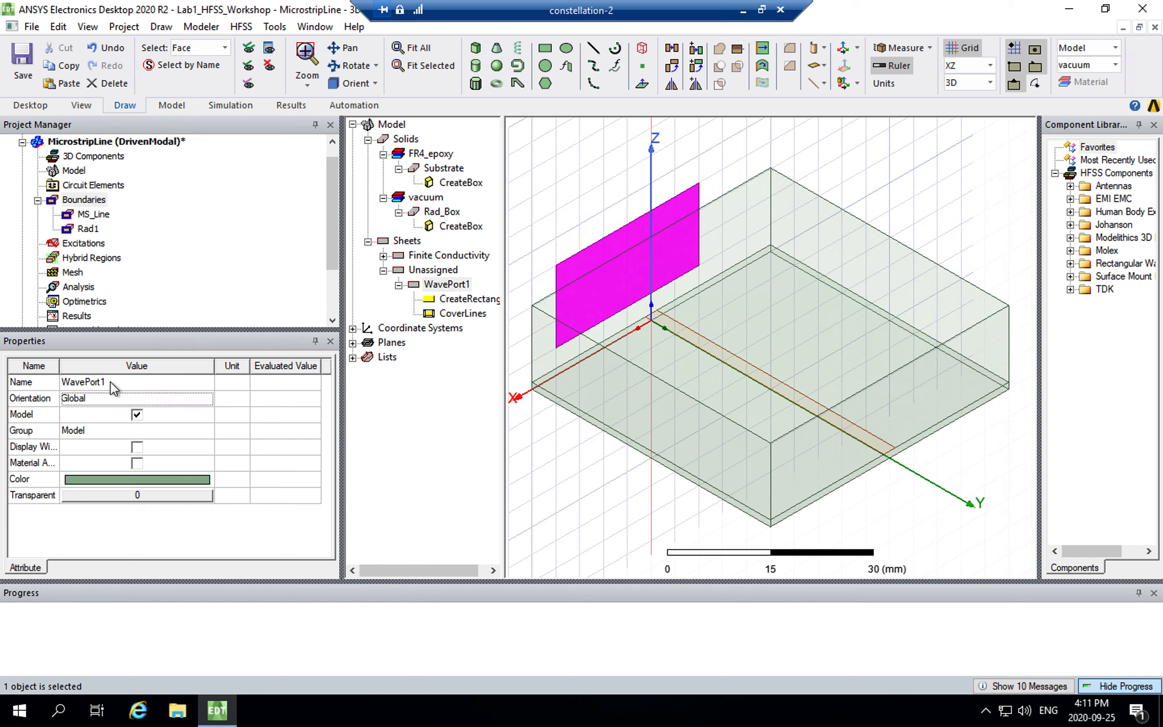
# Show the creation parameters of the WavePort1 rectangle and return the drawing plane to XY
pyautogui.click(478, 299)
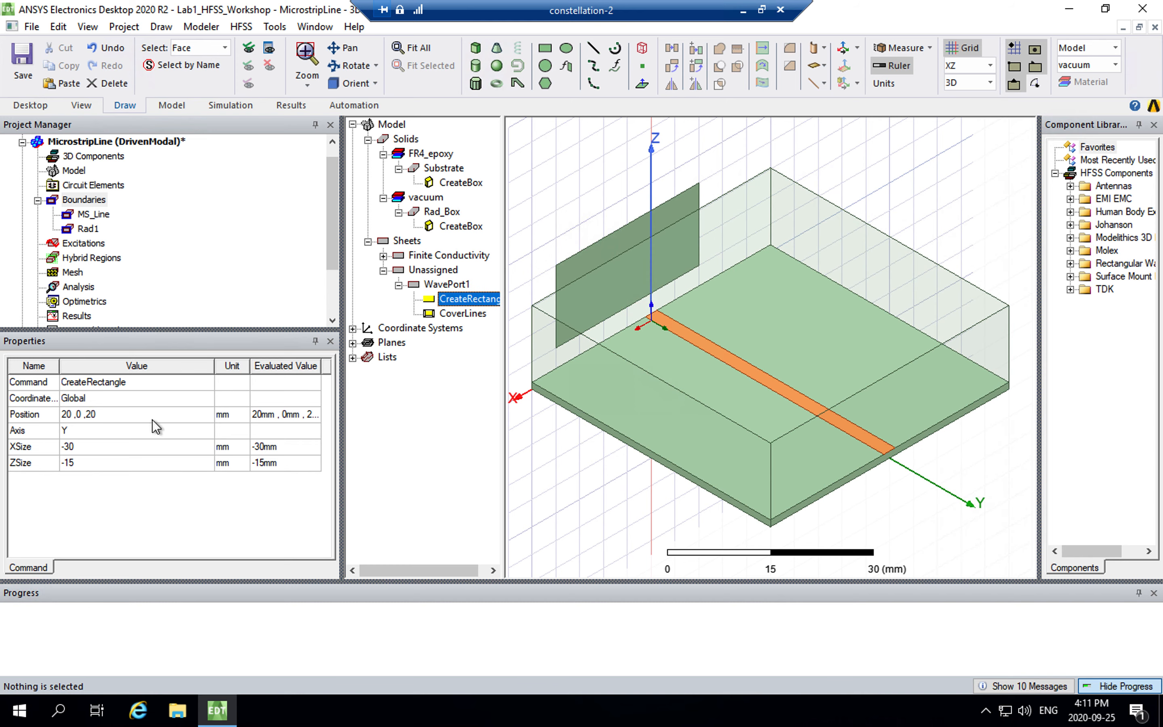
pyautogui.click(147, 415)
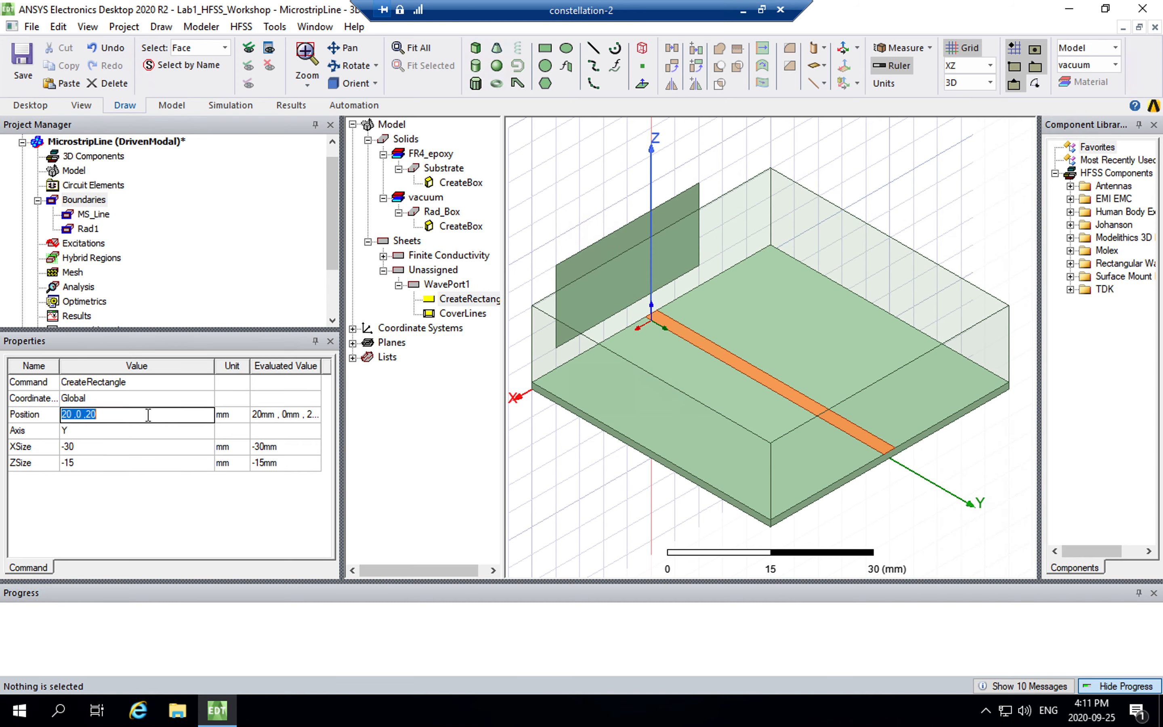
pyautogui.click(991, 65)
pyautogui.click(974, 84)
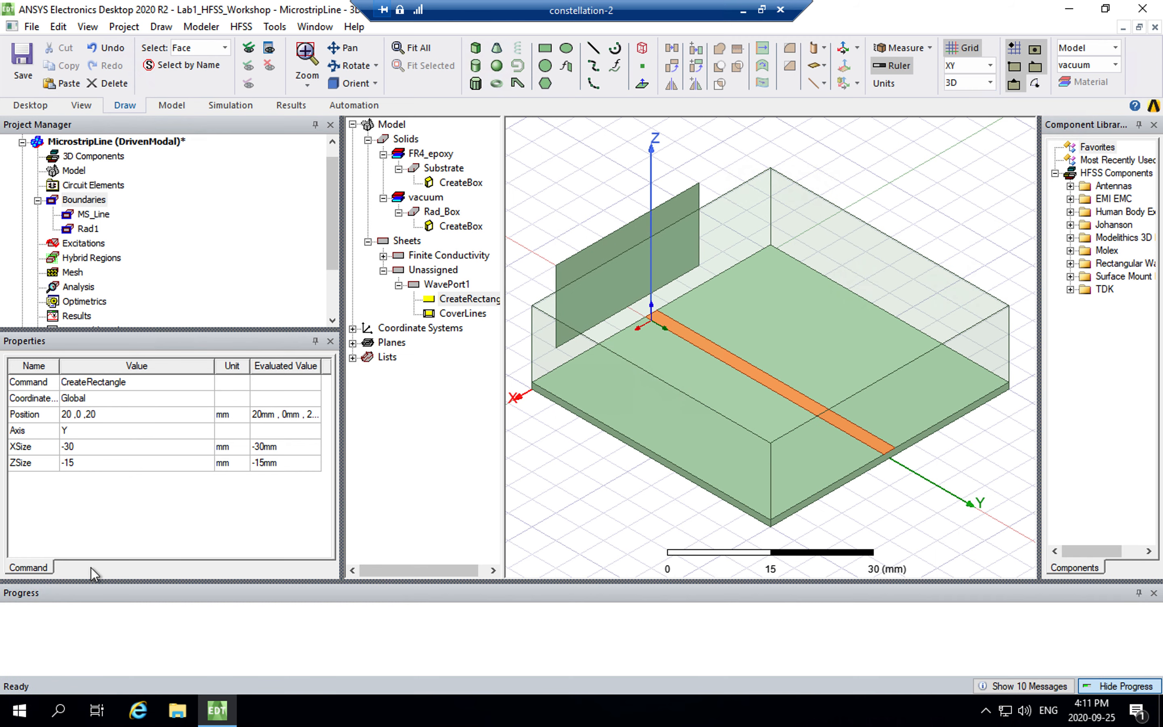
# Set the WavePort1 rectangle's position to -WP_W/2, 0, 0 and define the new variable WP_W as 6*MS_W
pyautogui.click(101, 417)
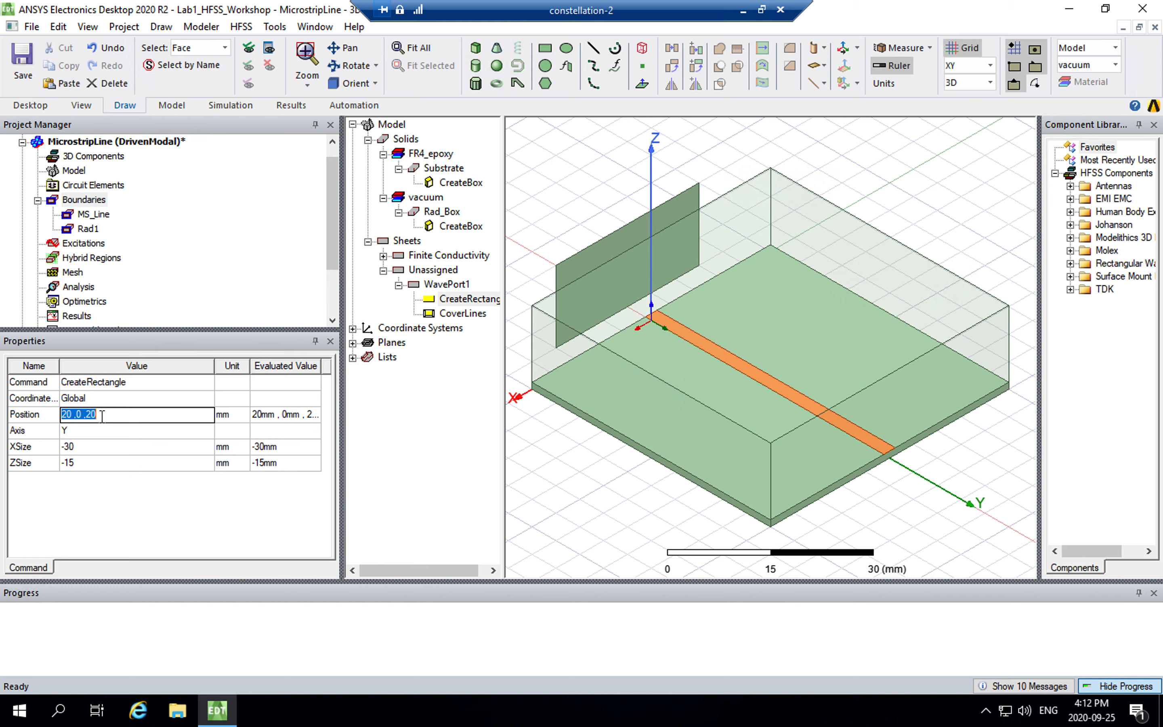
pyautogui.write('-WP_W/2, 0, 0')
pyautogui.press('Return')
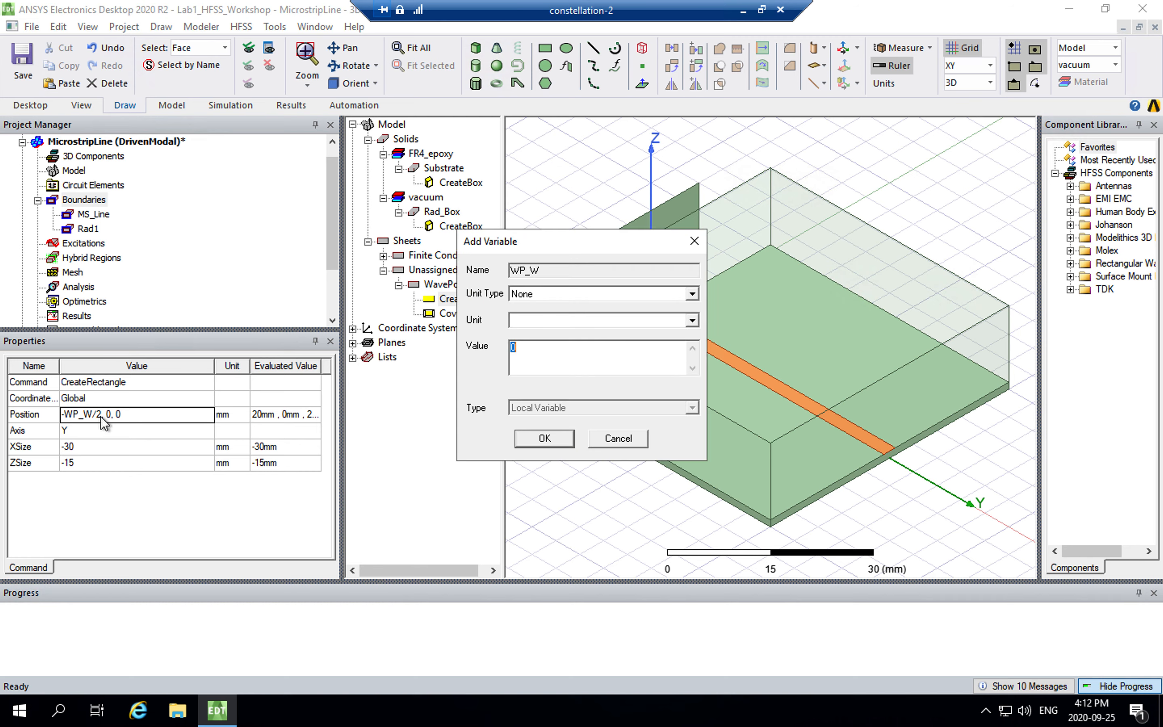
pyautogui.write('6*MS_')
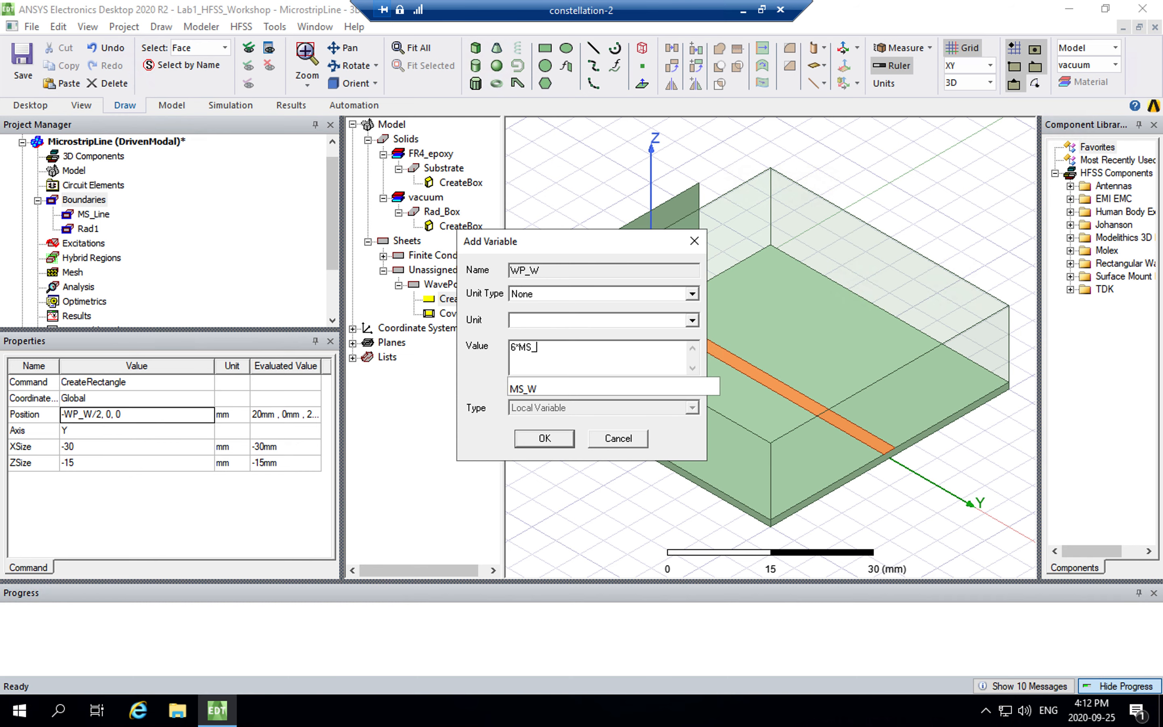
pyautogui.write('W')
pyautogui.click(544, 438)
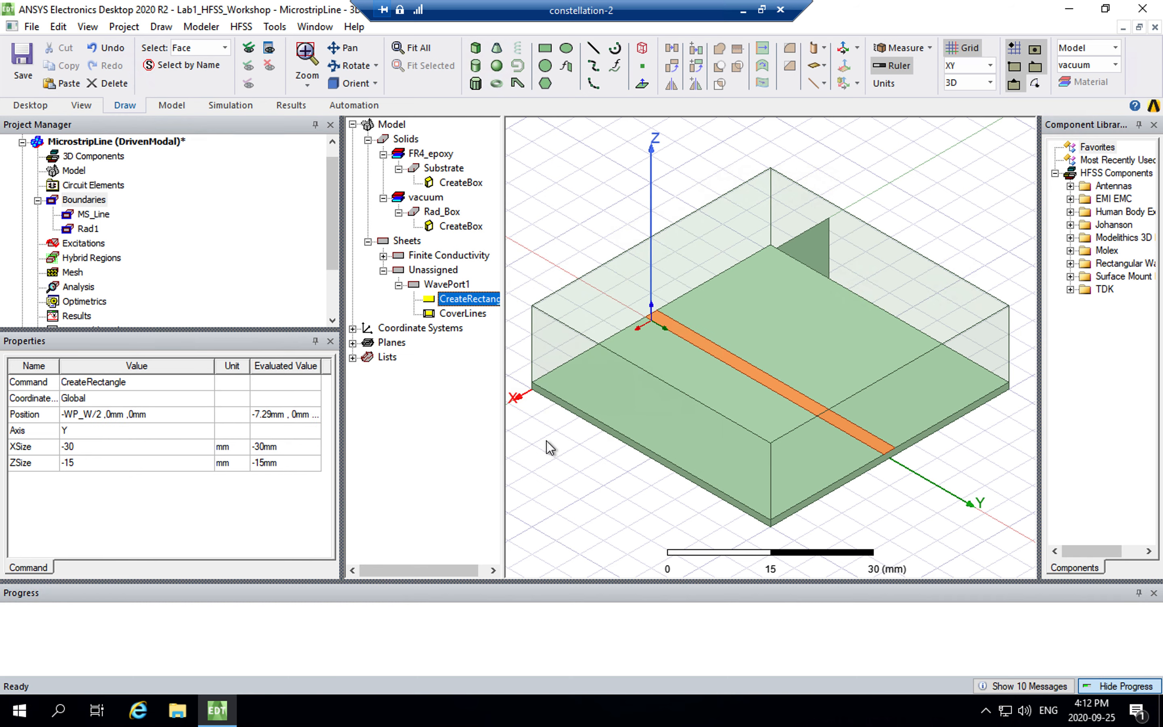
# Set the WavePort1 rectangle's X size to WP_W and its Z size to a new variable WP_H defined as 6*Sub_H
pyautogui.click(125, 452)
pyautogui.write('WP_W')
pyautogui.click(123, 454)
pyautogui.write('WP_H')
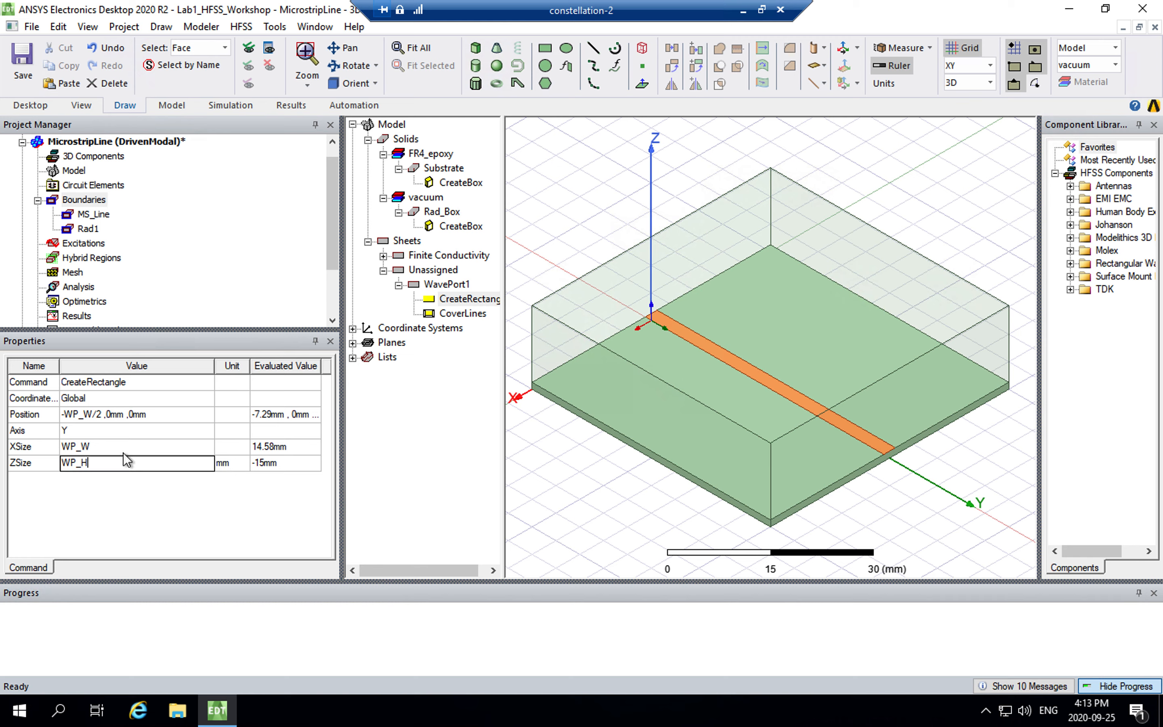
pyautogui.press('Return')
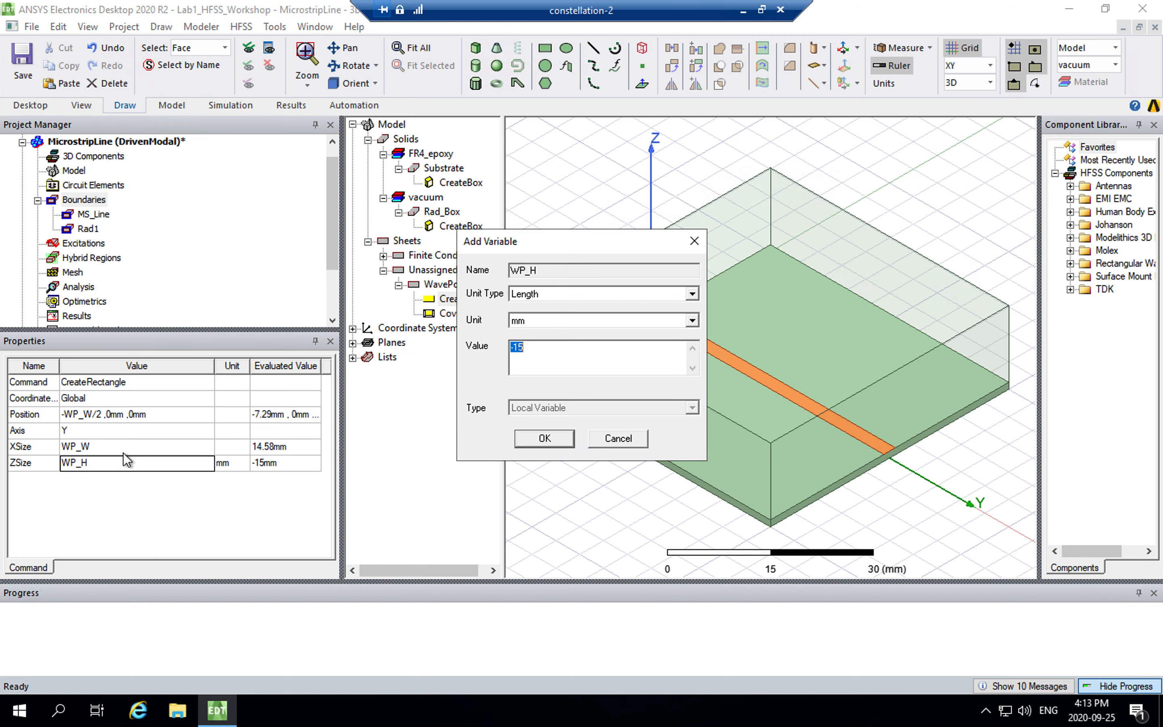
pyautogui.write('6*Sub_H')
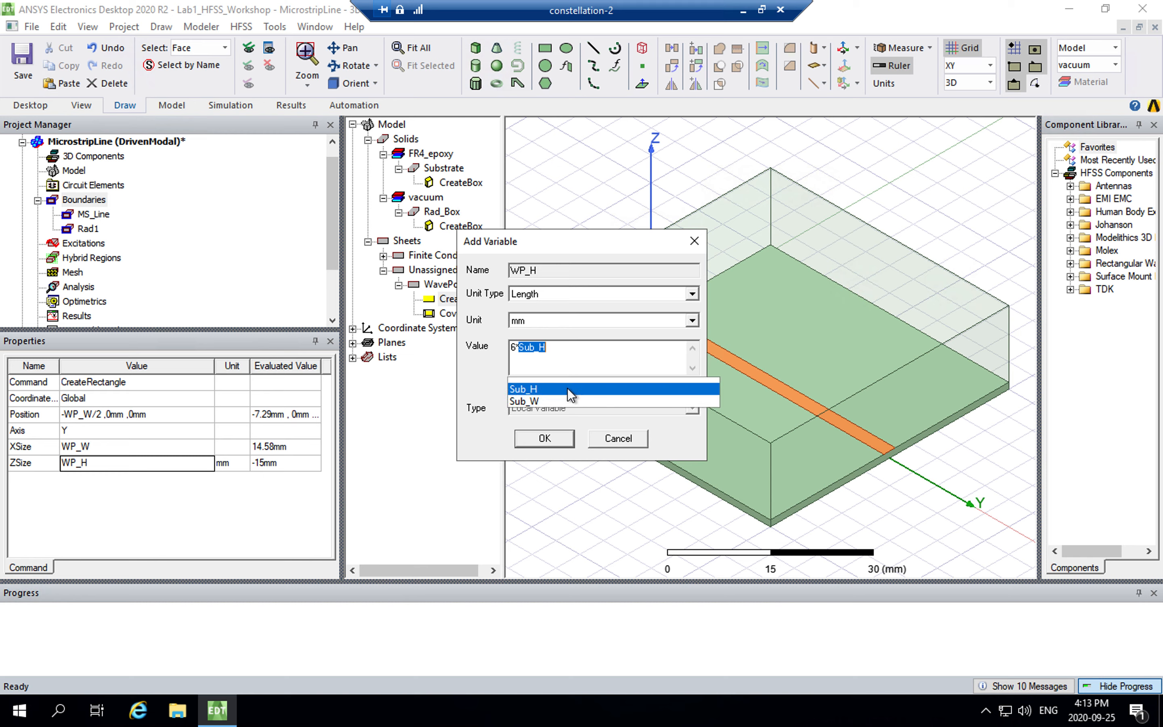
pyautogui.click(567, 389)
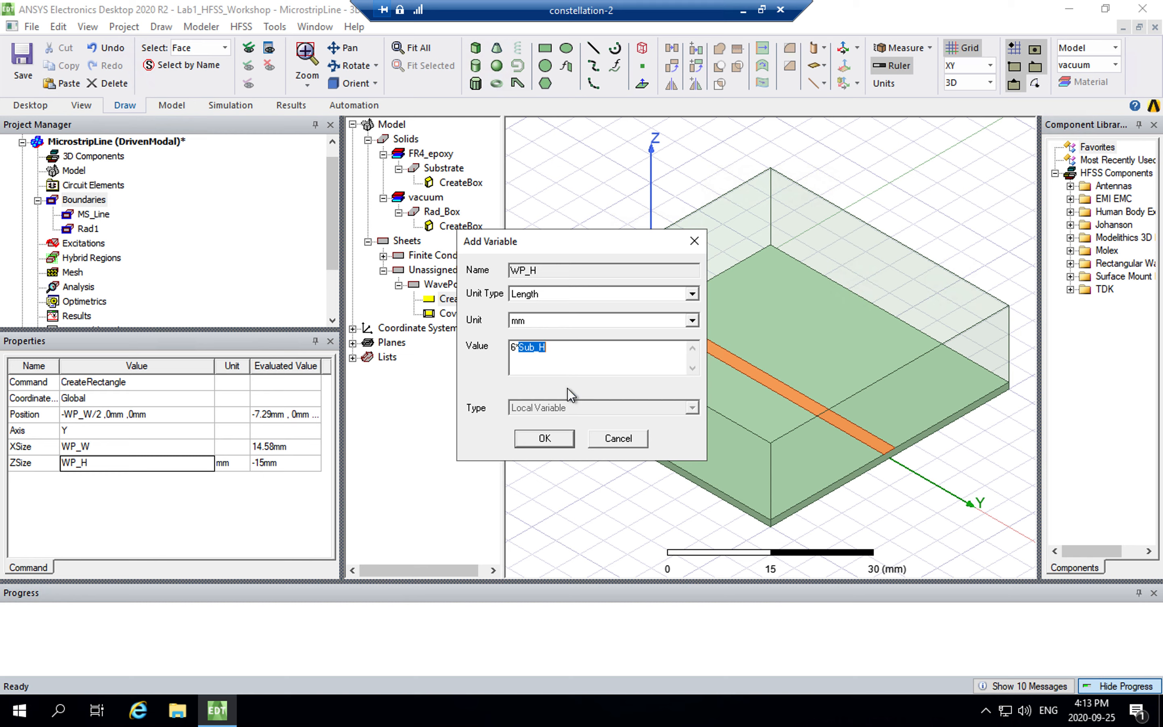
pyautogui.click(546, 438)
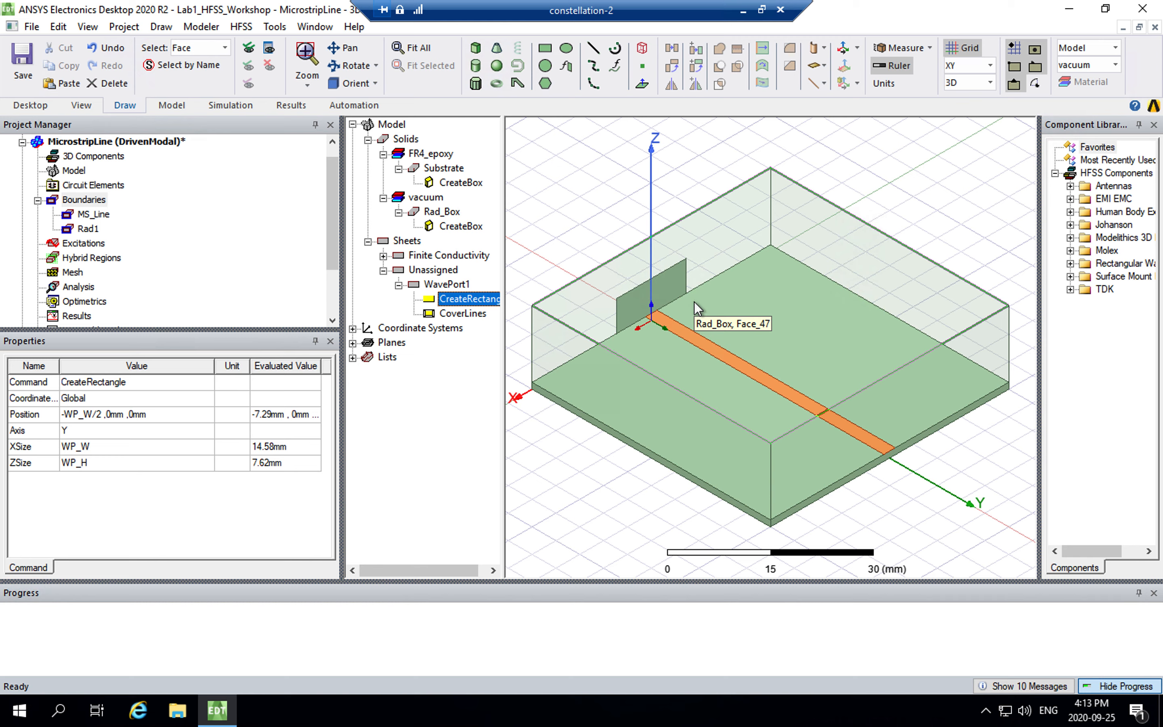
# Review the creation parameters and attributes of the WavePort1 sheet, and clear the selection
pyautogui.click(446, 287)
pyautogui.click(462, 301)
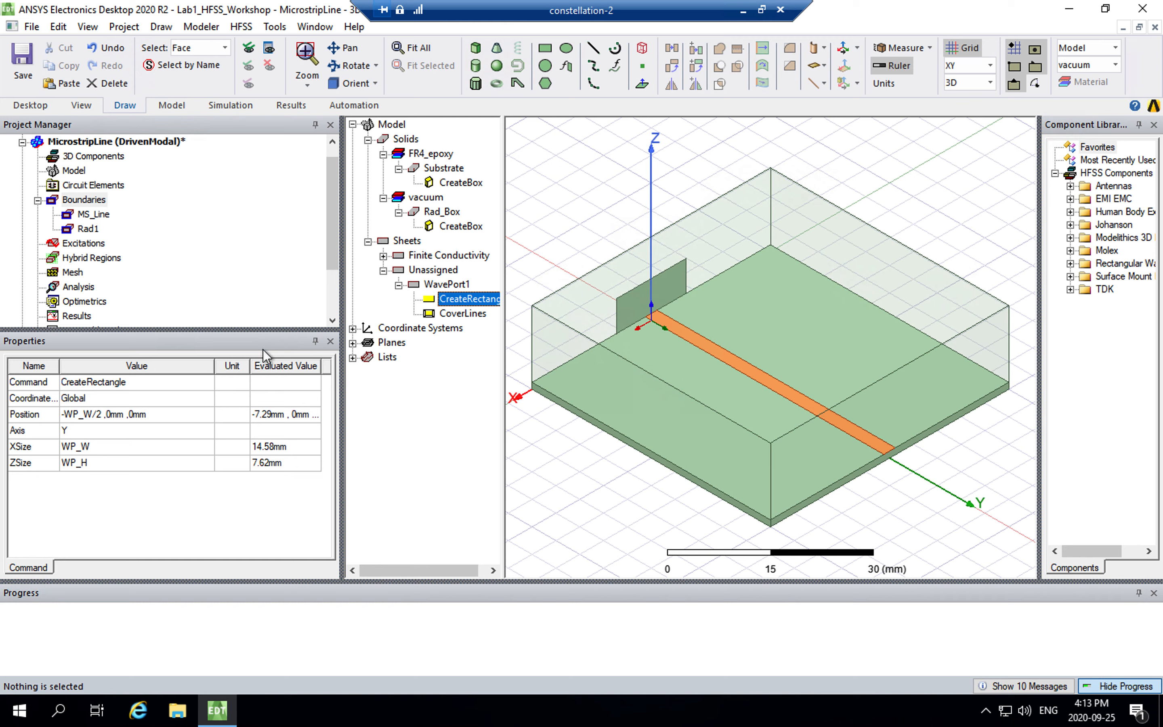
pyautogui.moveTo(220, 328); pyautogui.dragTo(220, 309)
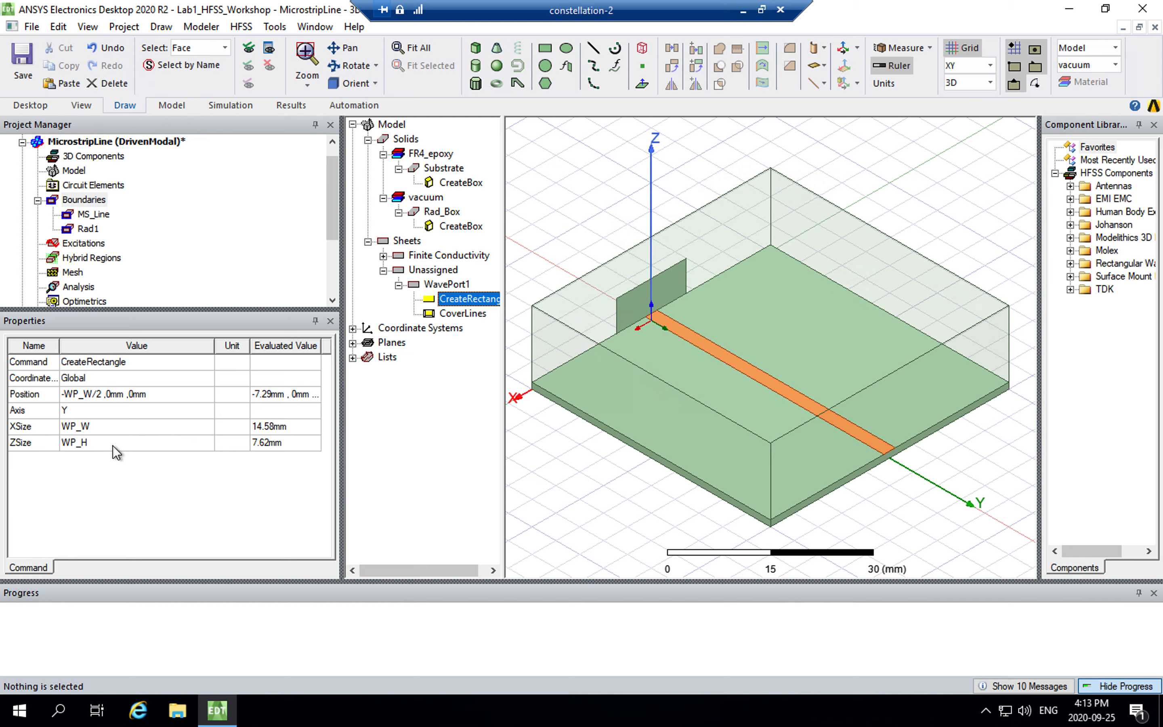
pyautogui.click(456, 287)
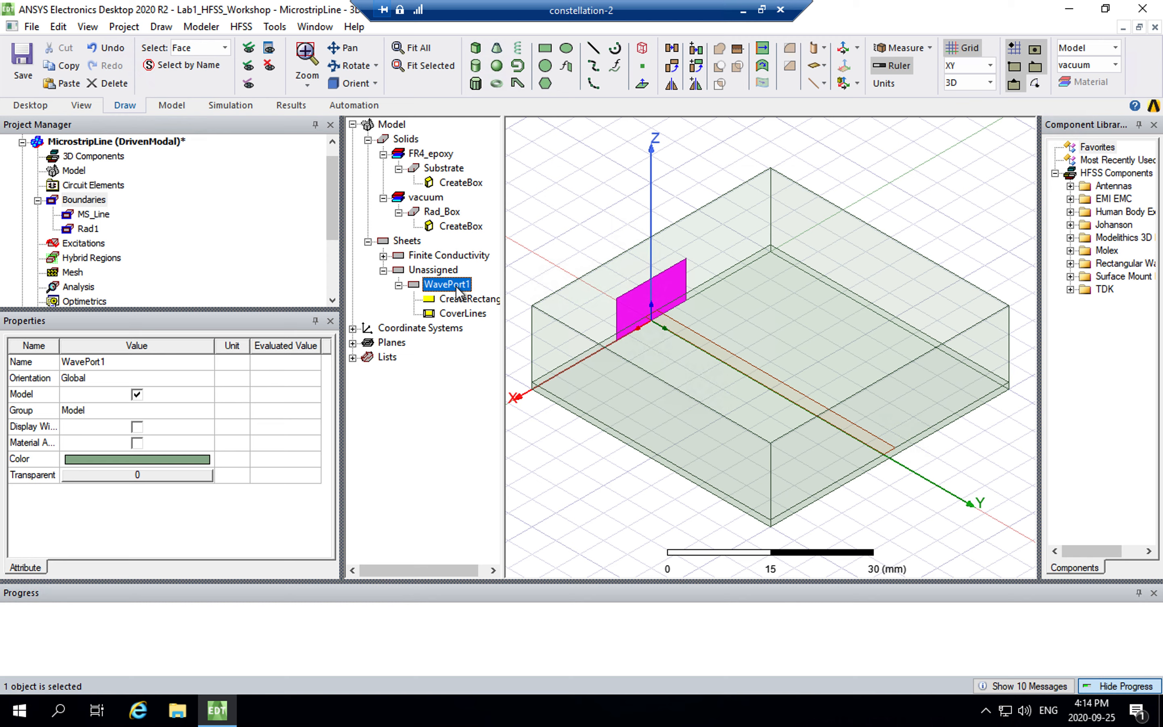
pyautogui.click(571, 212)
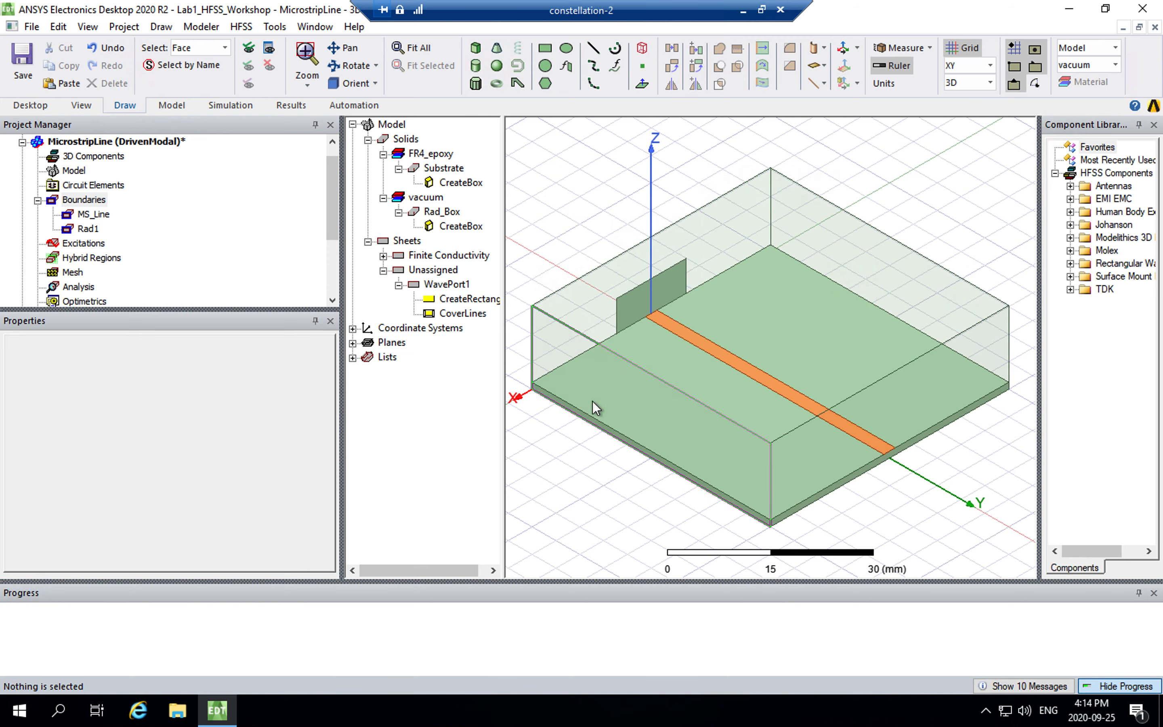
# Inspect the side and top faces of the Rad_Box one after another, and clear the selection
pyautogui.click(603, 373)
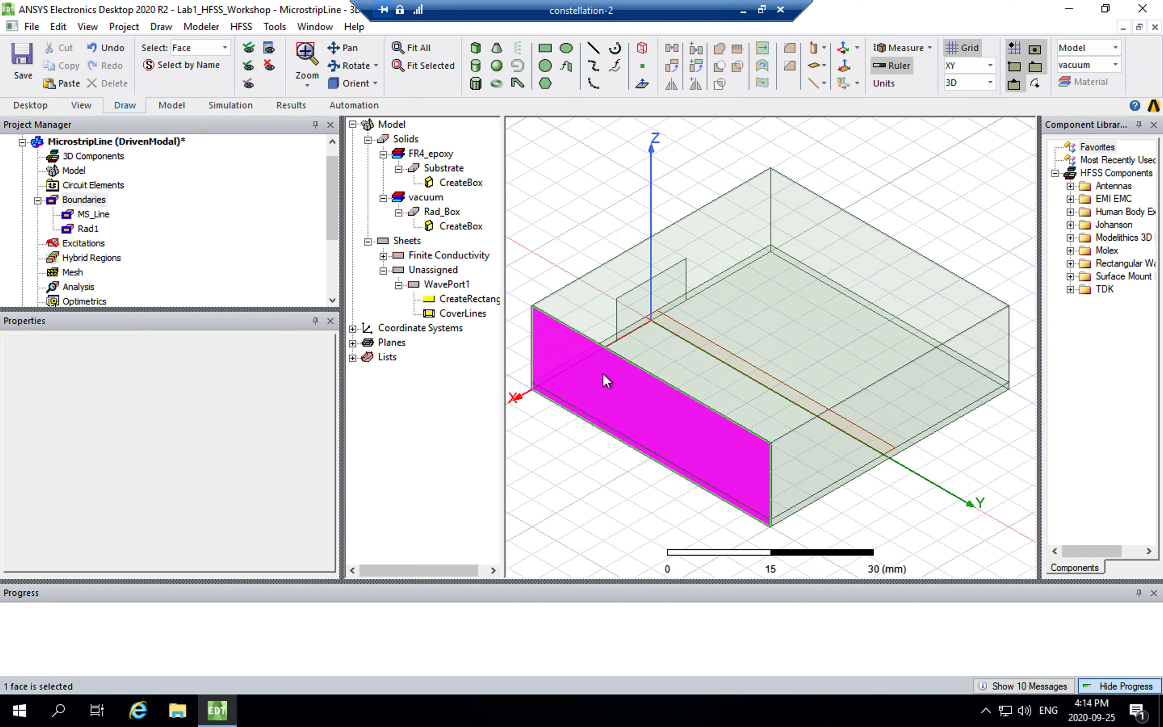
pyautogui.click(733, 291)
pyautogui.click(640, 397)
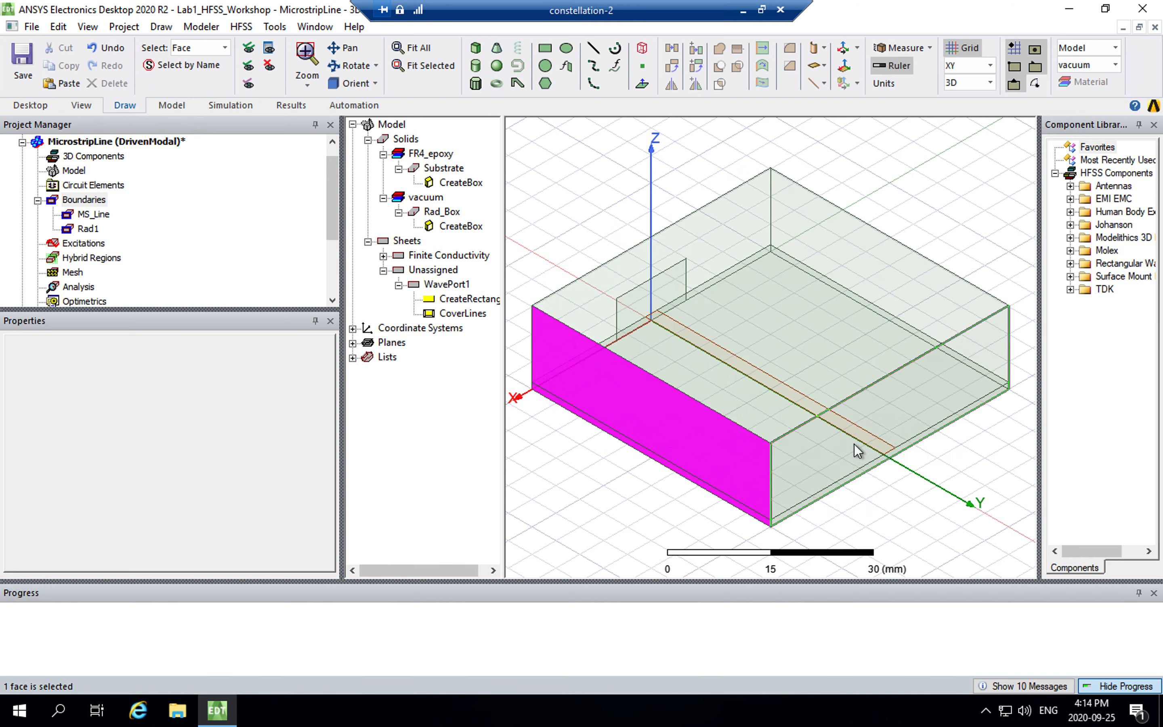
pyautogui.click(1009, 374)
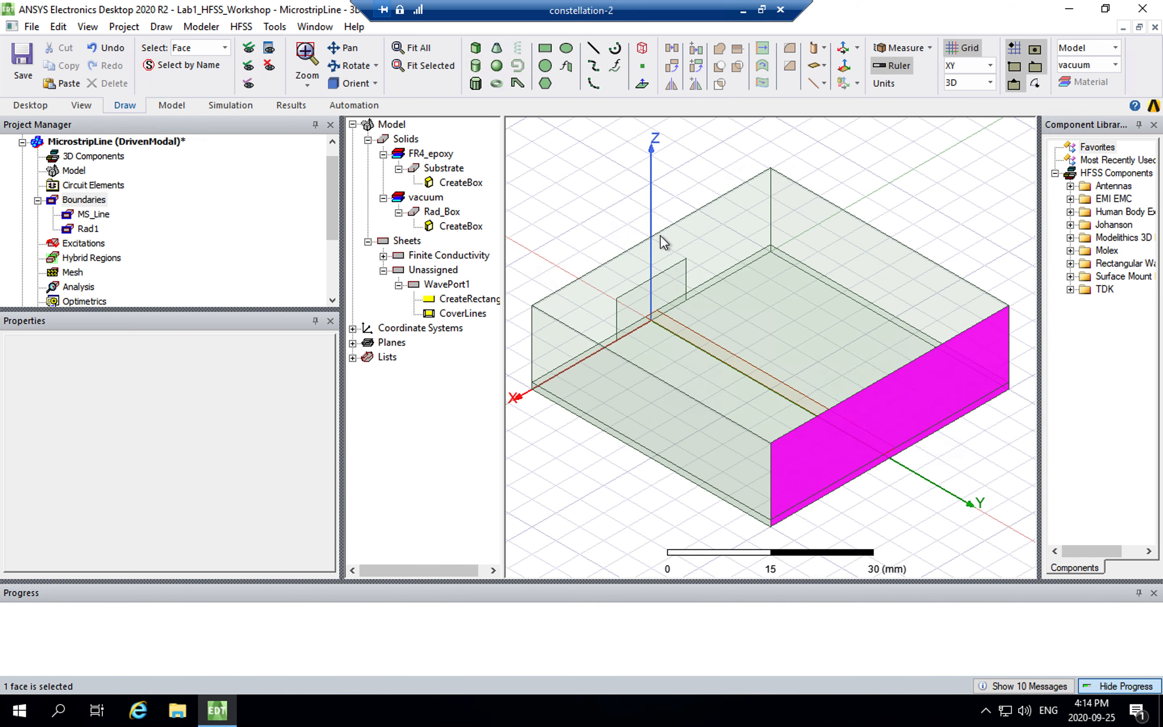
pyautogui.click(793, 248)
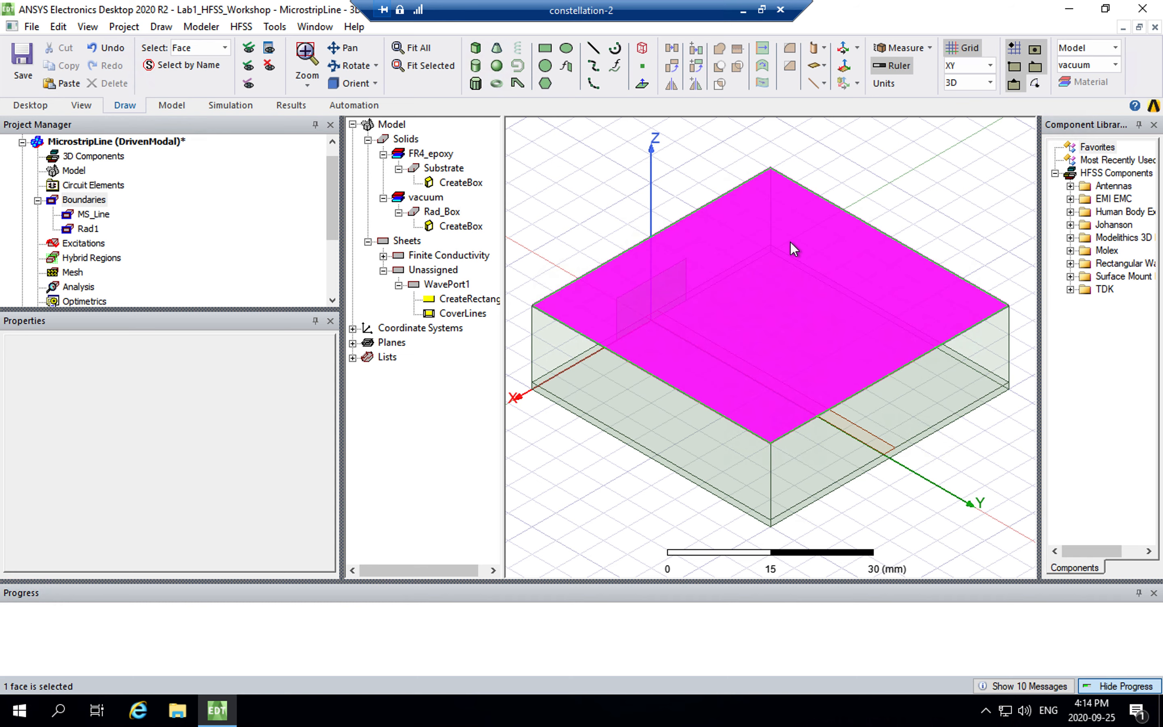
pyautogui.click(577, 204)
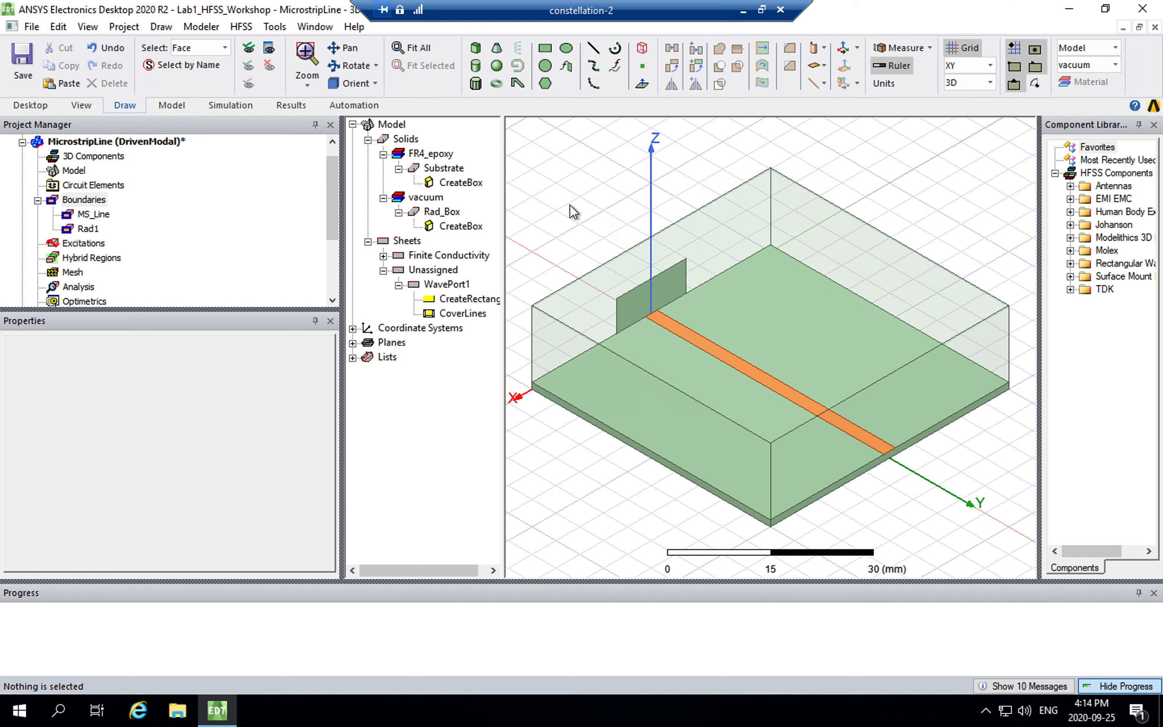
# Copy and paste the WavePort1 sheet, and set the copied rectangle's position to -WP_W/2, Sub_W, 0mm
pyautogui.click(458, 285)
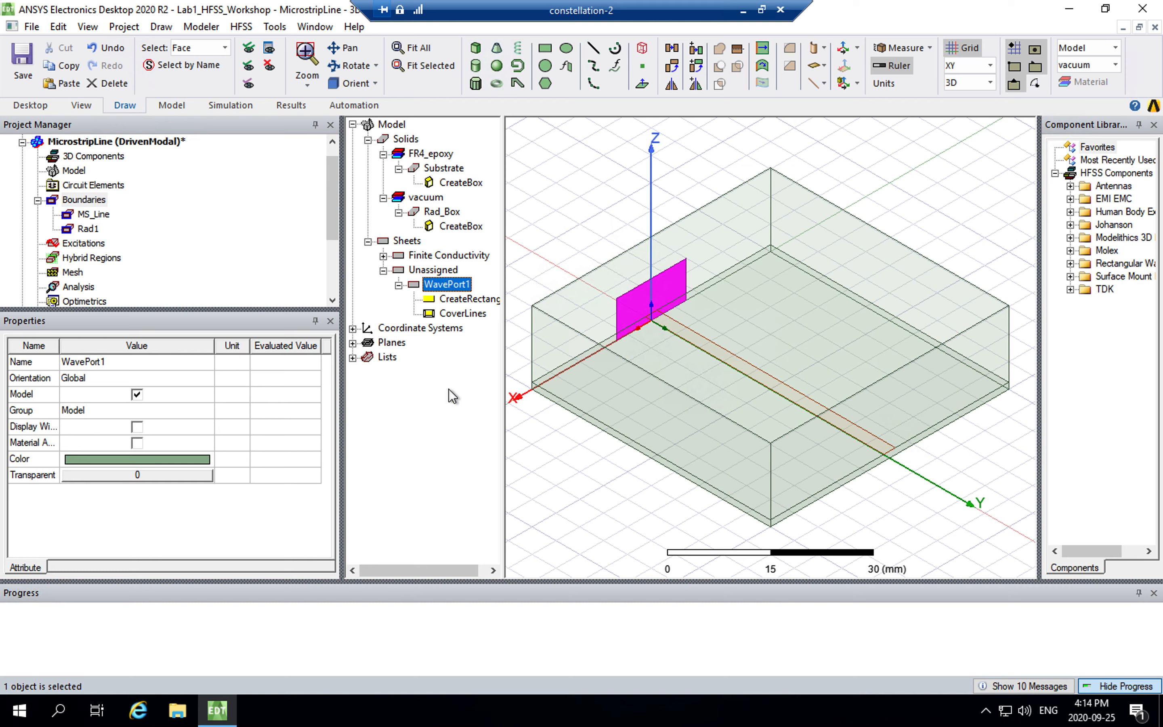
pyautogui.hotkey('ctrl', 'v')
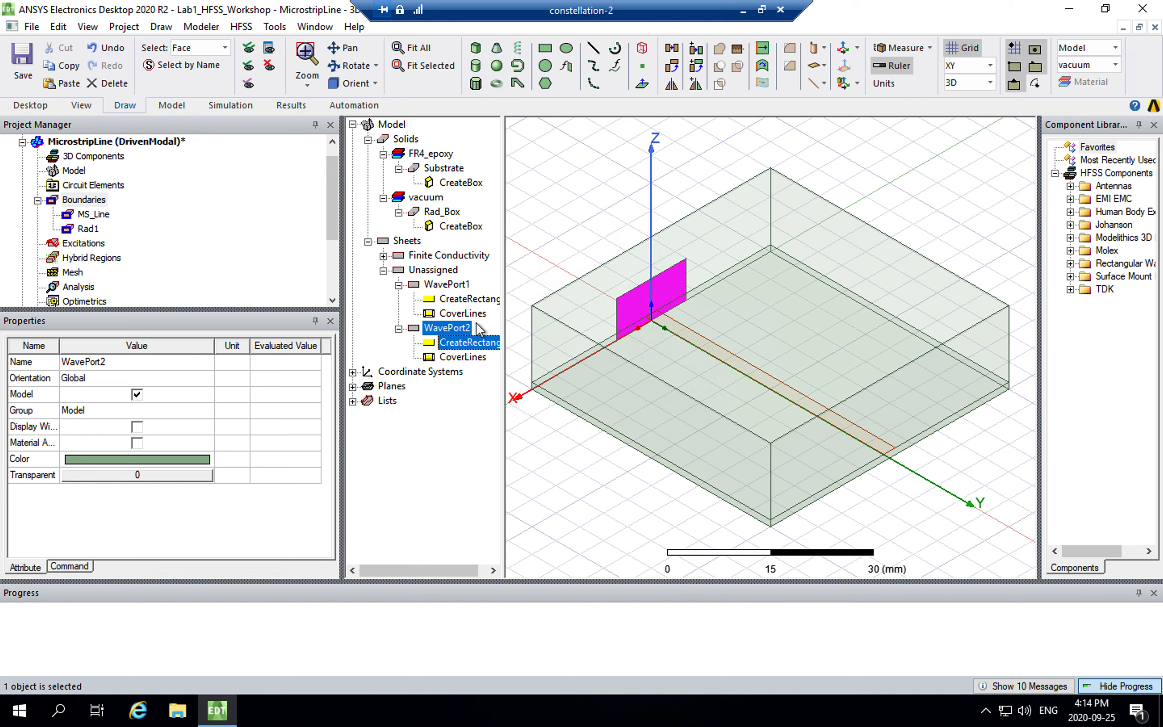
pyautogui.click(470, 343)
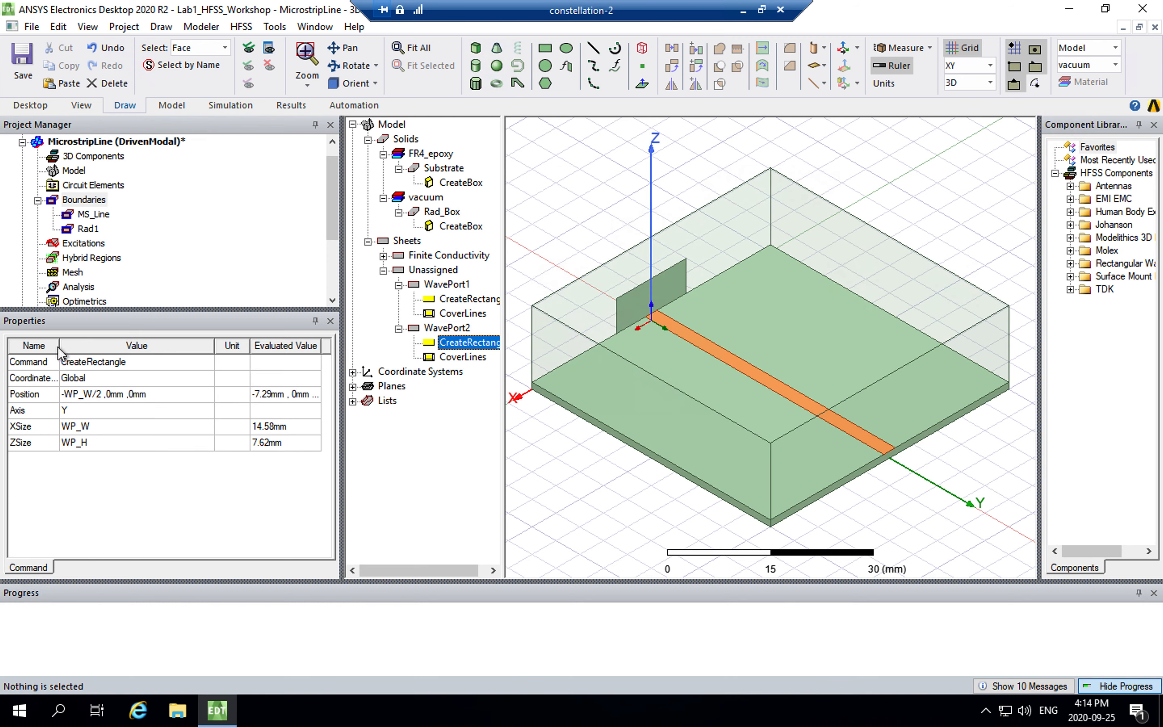
pyautogui.click(116, 394)
pyautogui.click(120, 394)
pyautogui.press('BackSpace')
pyautogui.press('BackSpace')
pyautogui.press('BackSpace')
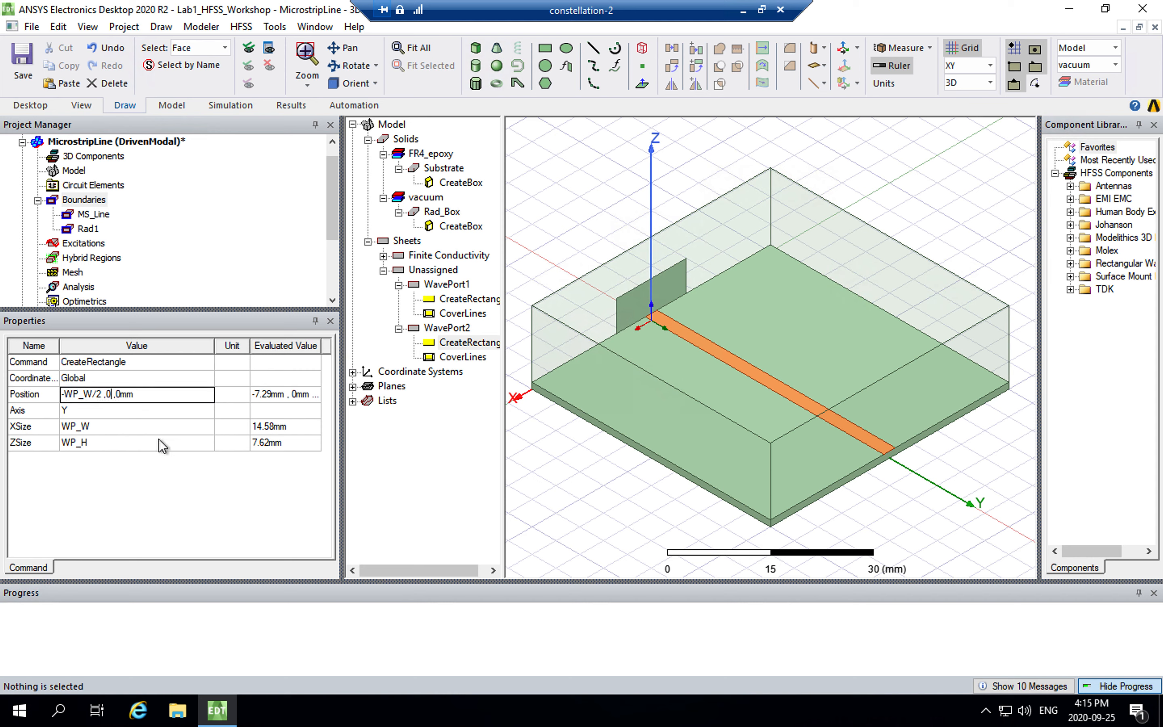
pyautogui.write('Sub')
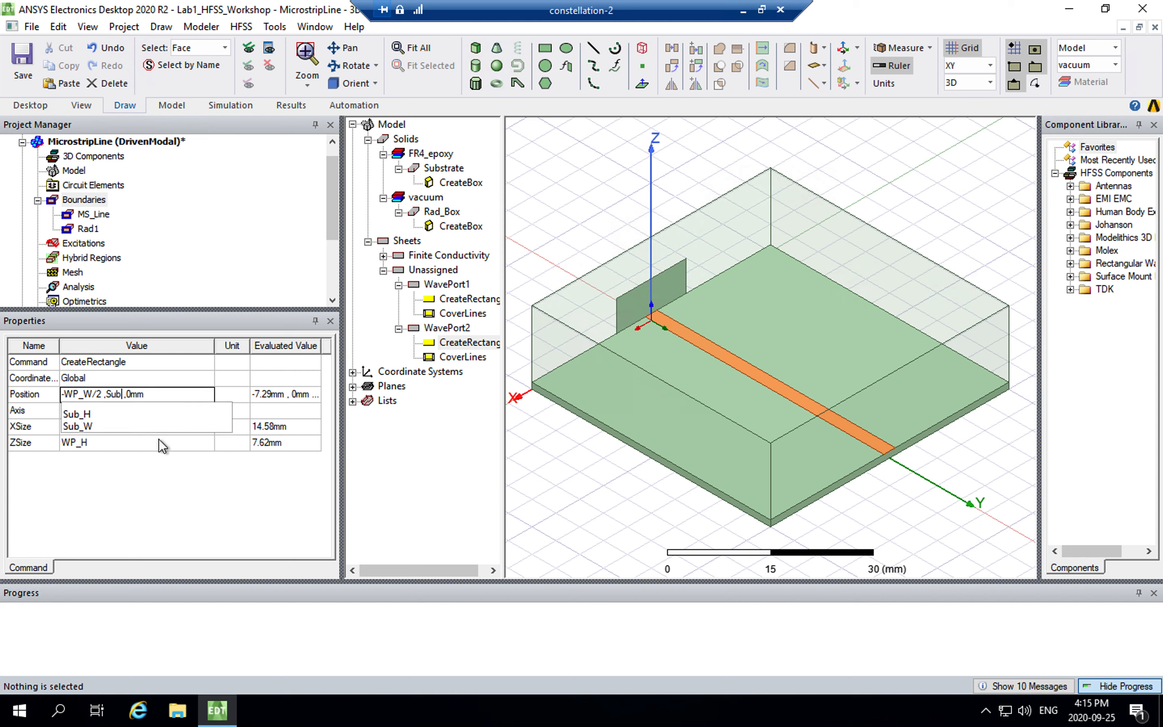
pyautogui.press('Down')
pyautogui.press('Down')
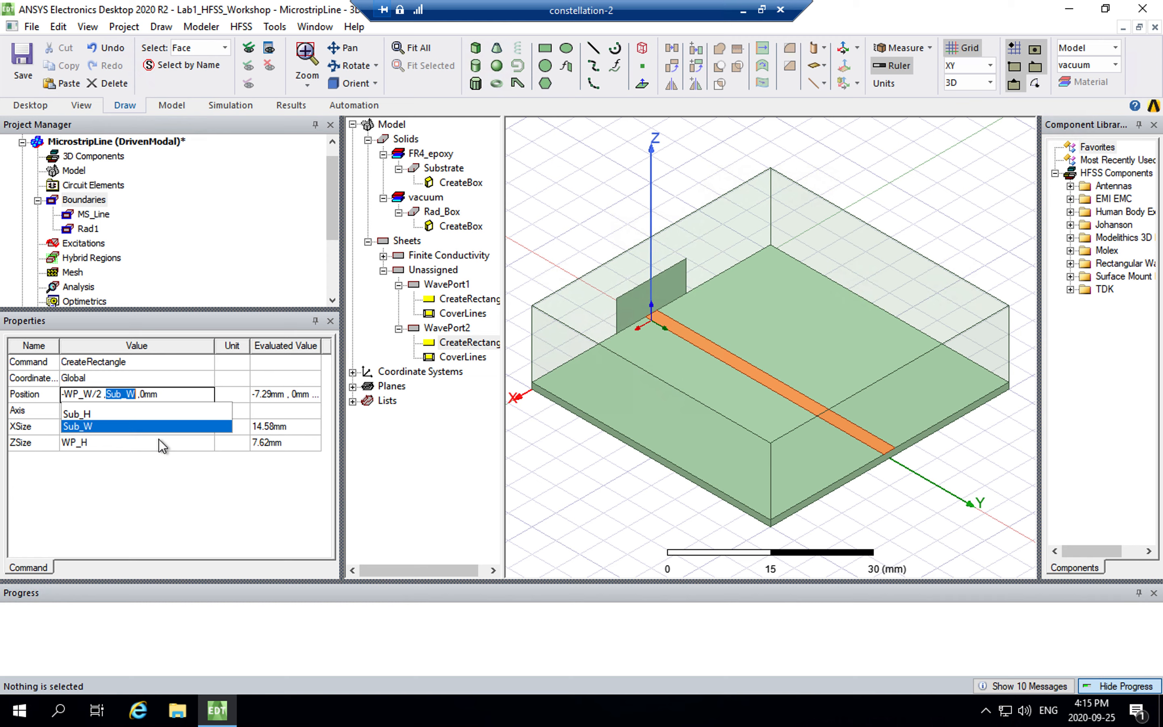
pyautogui.press('Return')
pyautogui.press('Return')
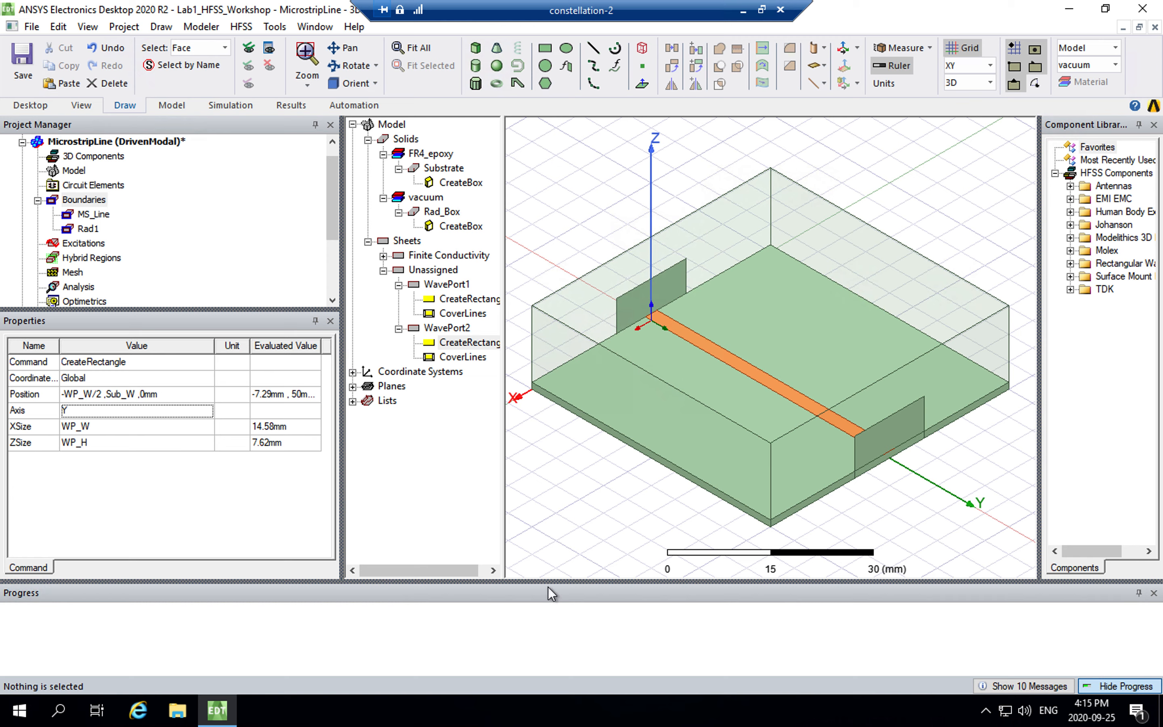
# Review the WavePort1 and WavePort2 sheets, the creation parameters of the WavePort2 rectangle, and the editing commands available for WavePort1
pyautogui.click(455, 287)
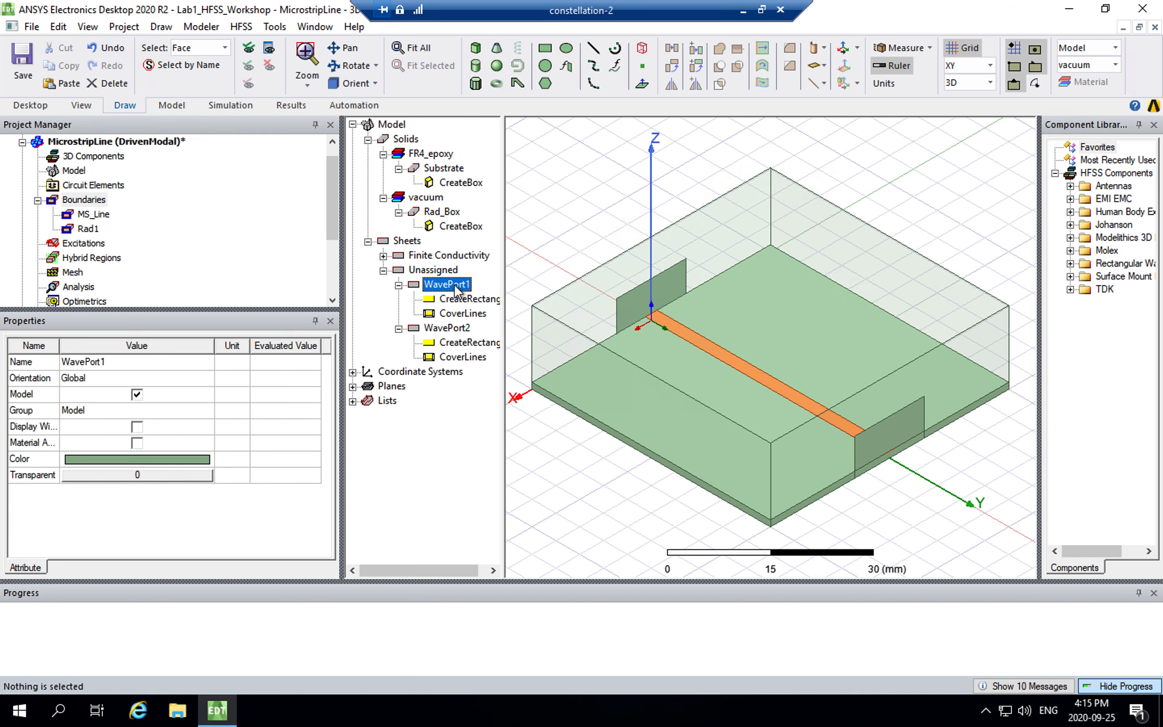
pyautogui.click(450, 327)
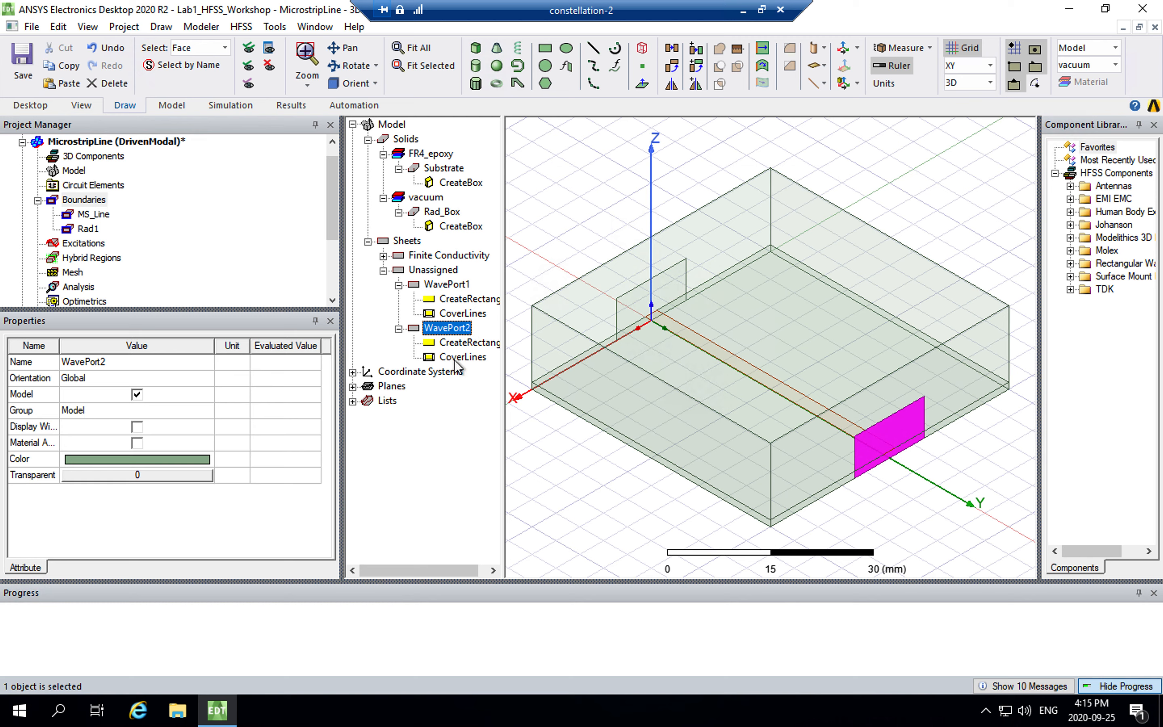
pyautogui.click(461, 342)
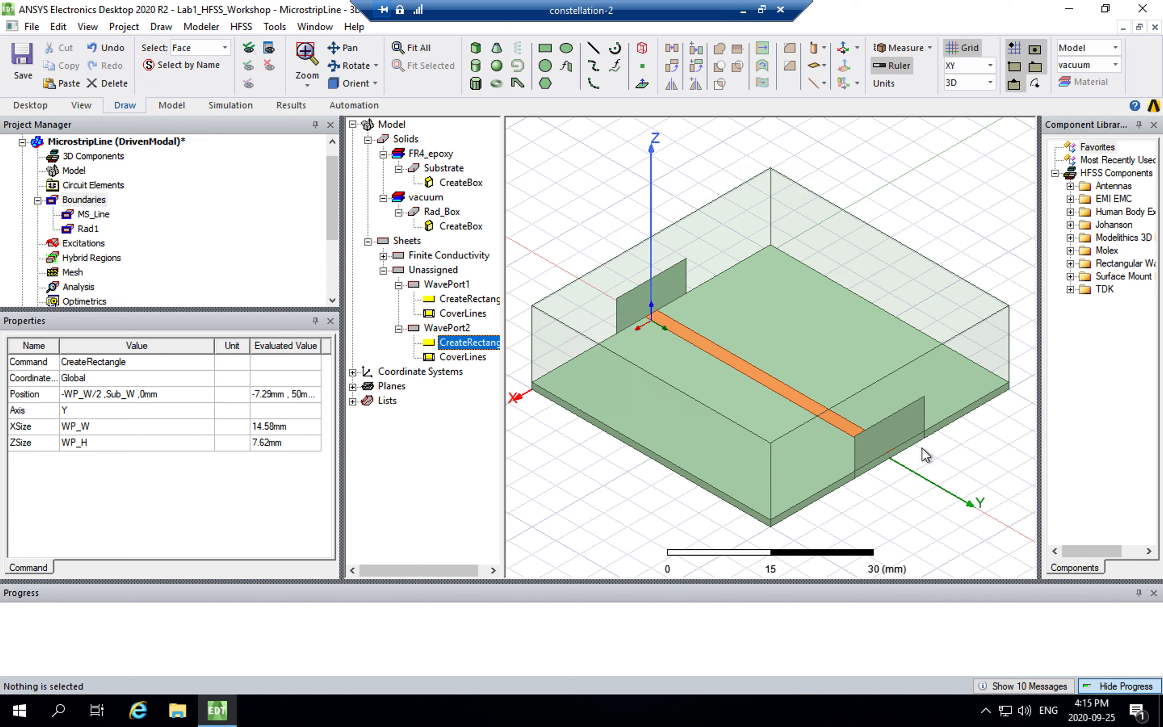
pyautogui.rightClick(436, 283)
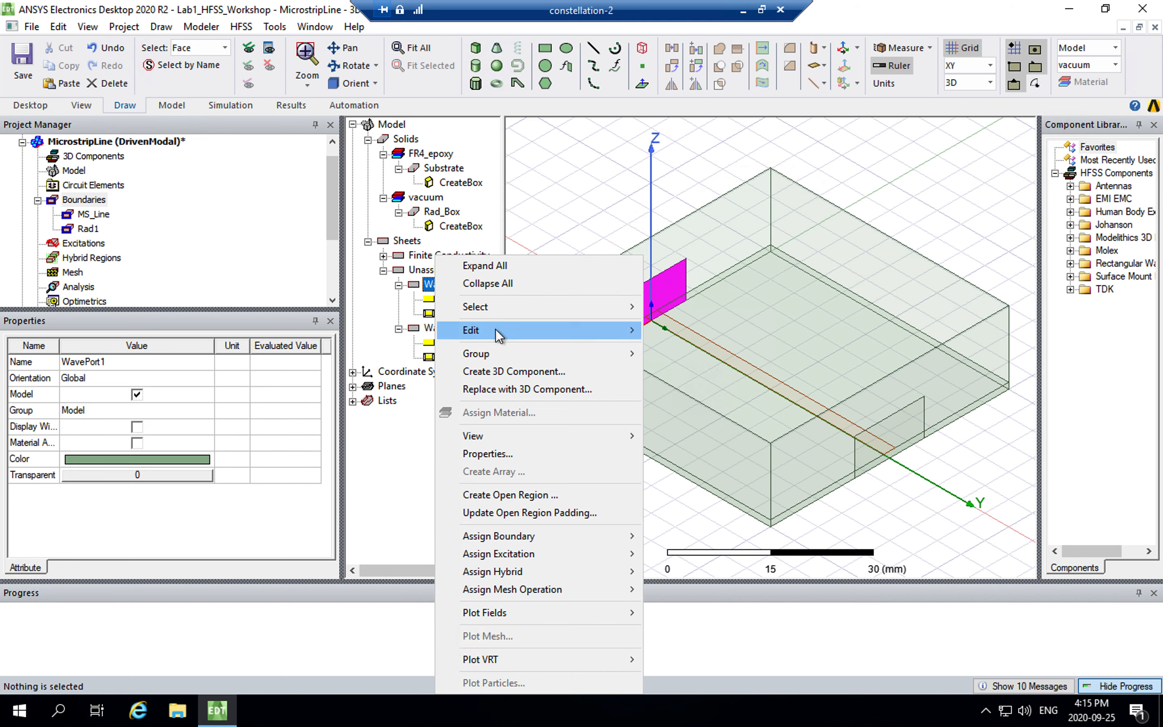
pyautogui.moveTo(498, 335)
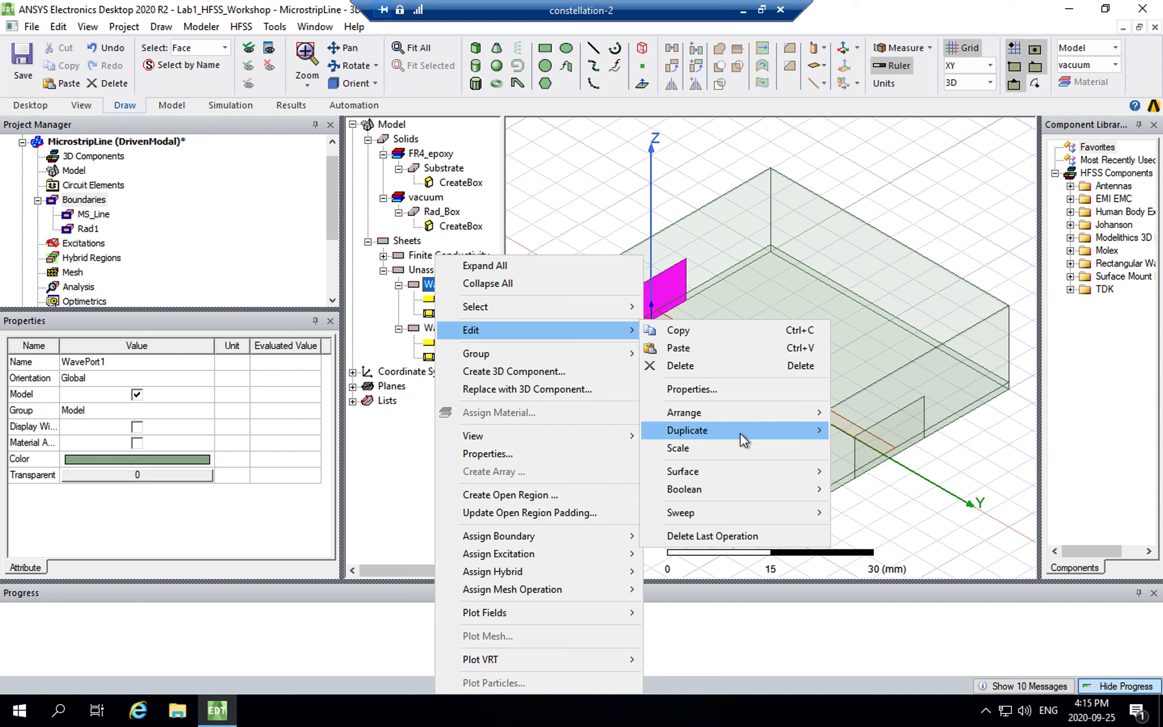
pyautogui.moveTo(741, 431)
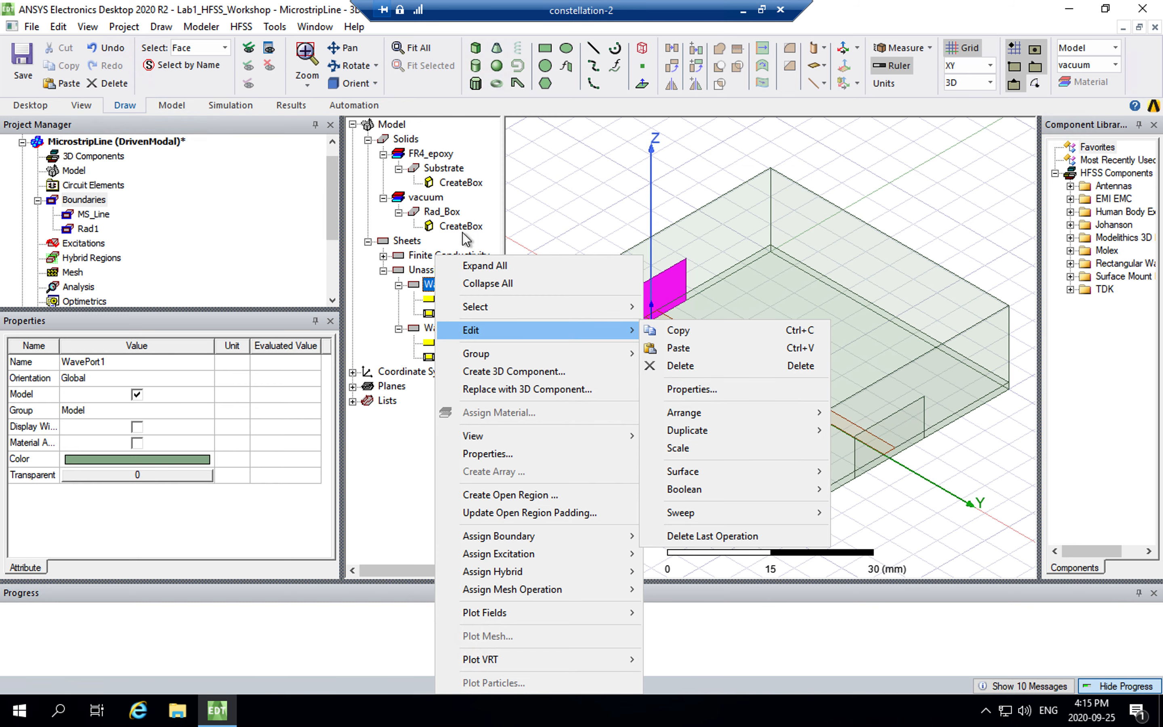
pyautogui.click(408, 292)
pyautogui.click(446, 284)
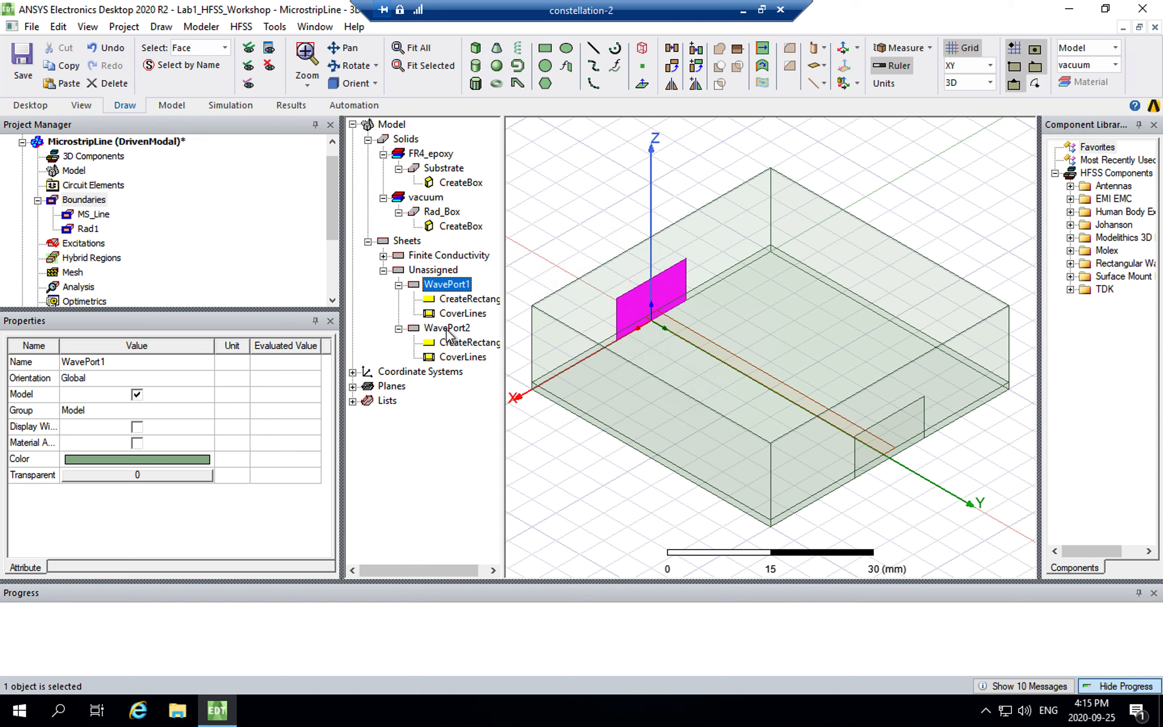
pyautogui.click(446, 328)
# Assign a wave port excitation named 1 to the WavePort1 sheet, with one mode and no port renormalization
pyautogui.click(442, 285)
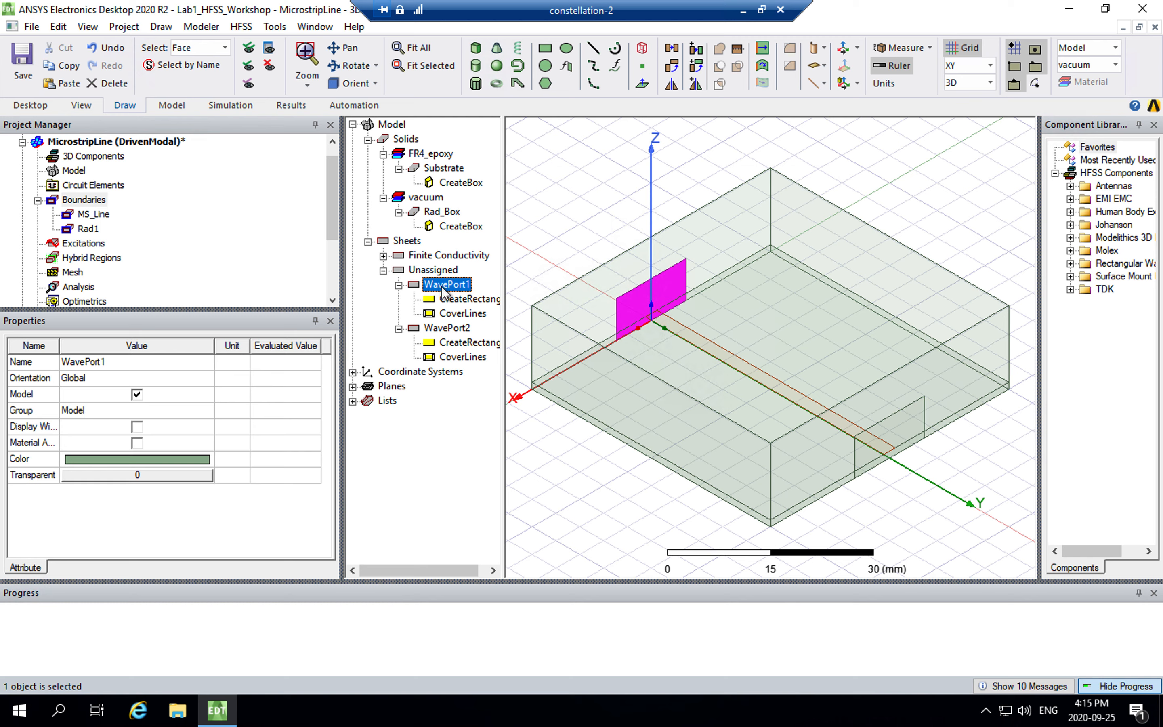
pyautogui.rightClick(440, 284)
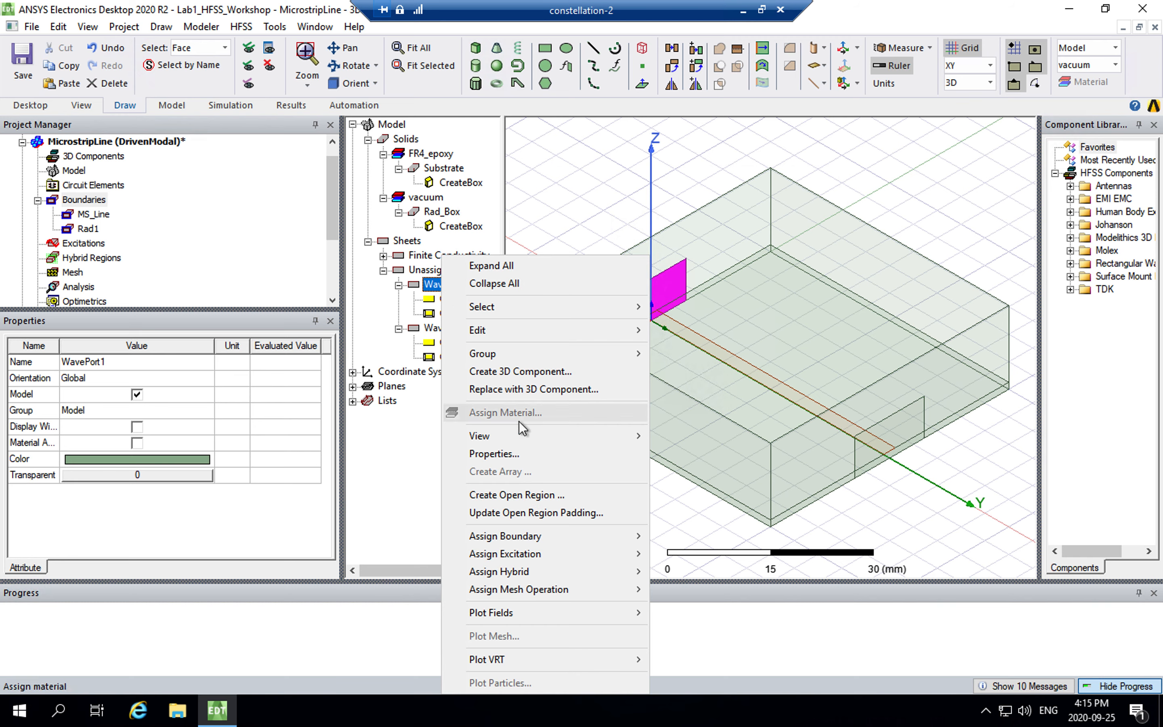
pyautogui.moveTo(504, 553)
pyautogui.click(683, 553)
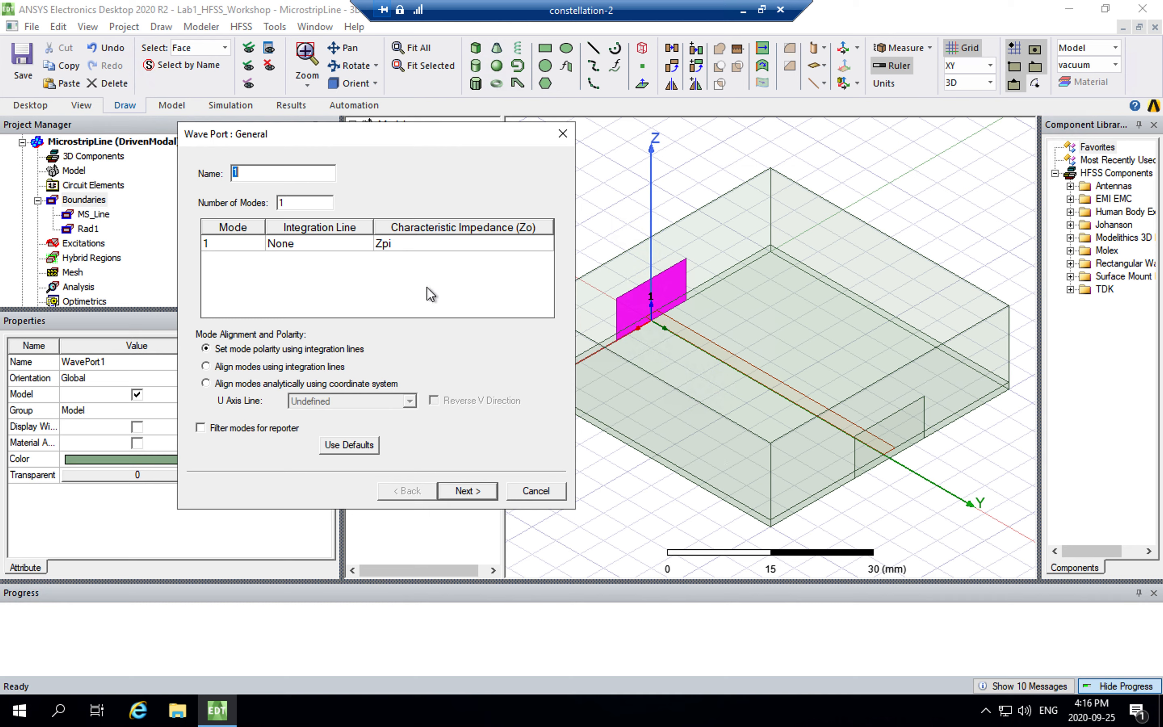
pyautogui.click(468, 487)
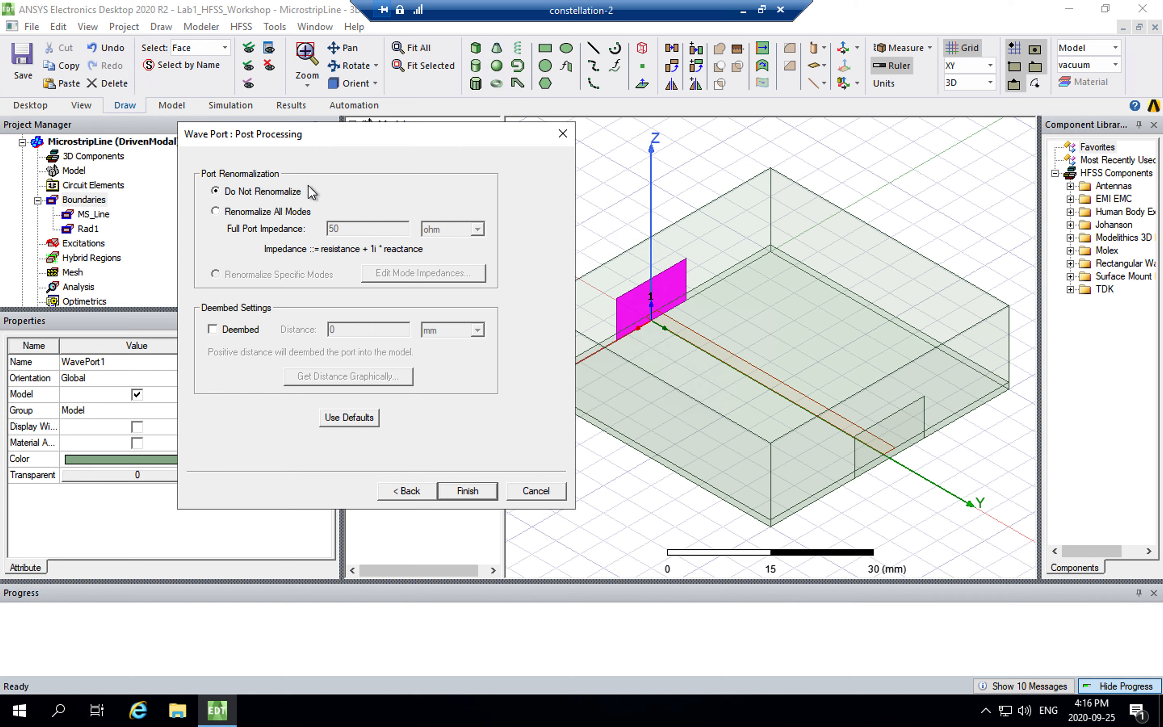
pyautogui.click(477, 488)
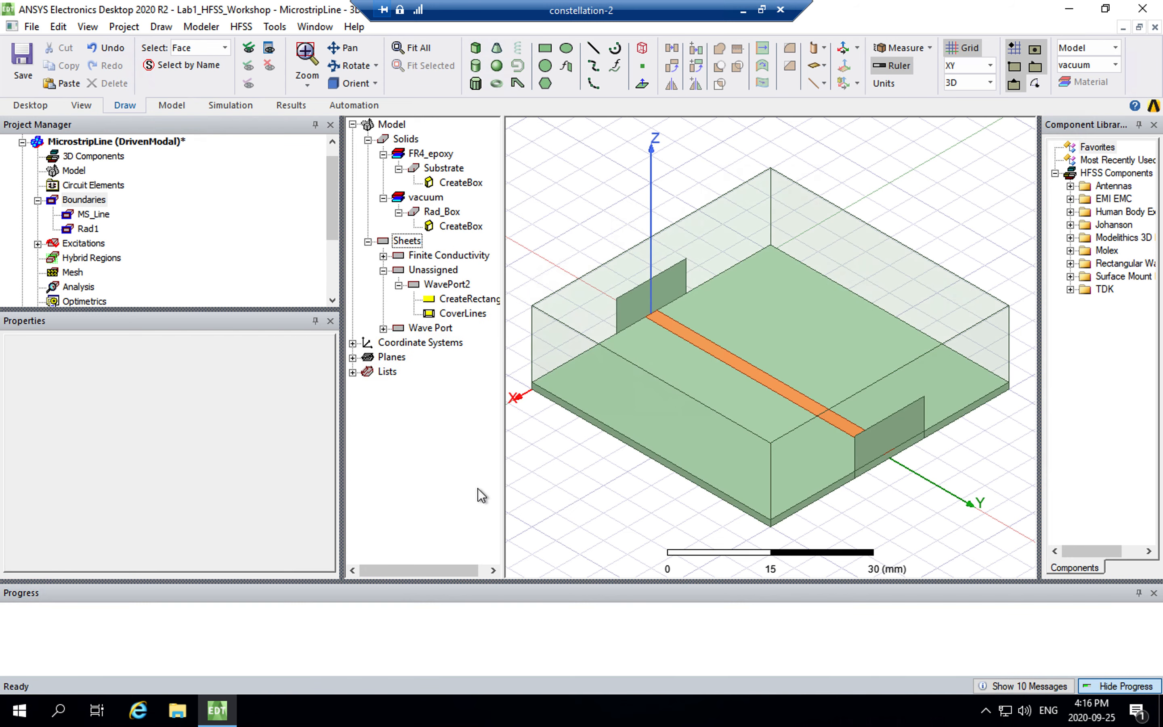
# Assign a wave port excitation named 2 to the WavePort2 sheet, with one mode and no port renormalization
pyautogui.rightClick(459, 284)
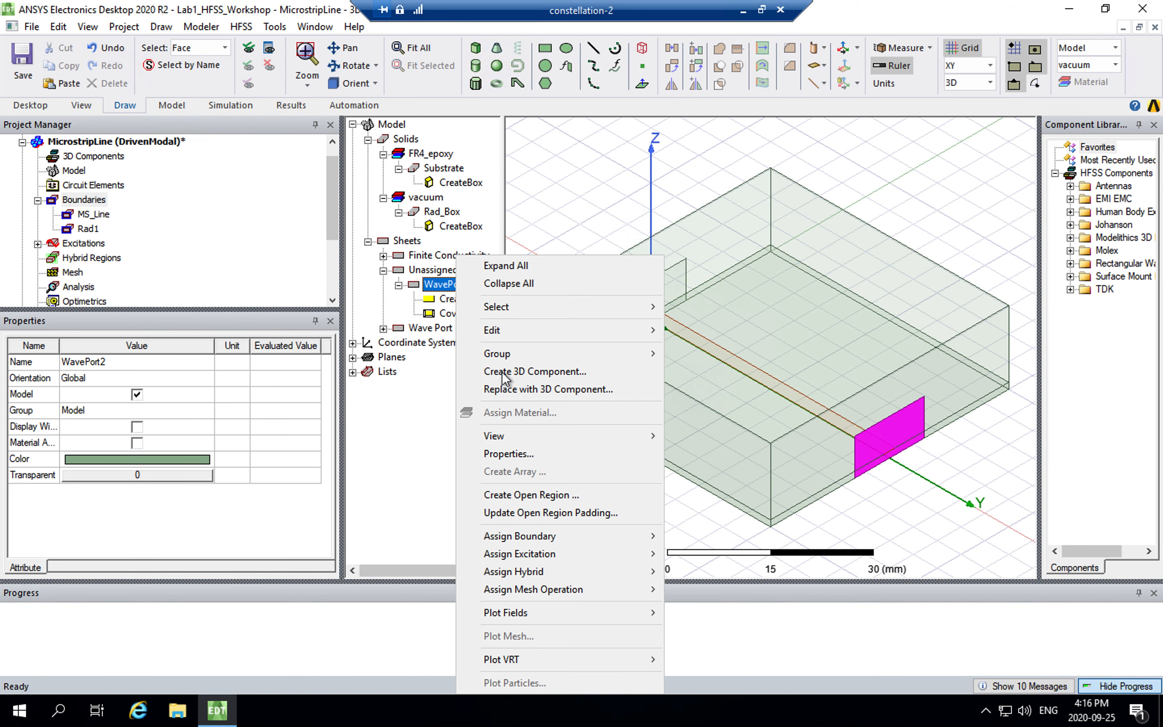
pyautogui.moveTo(561, 555)
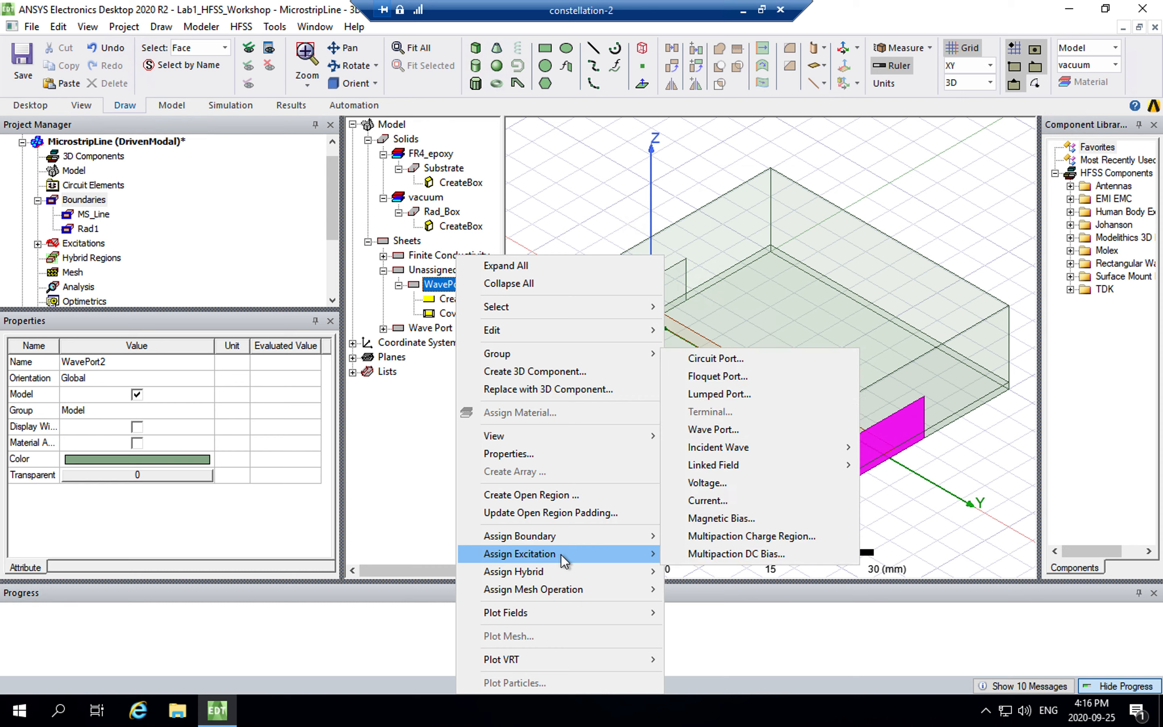
pyautogui.click(730, 426)
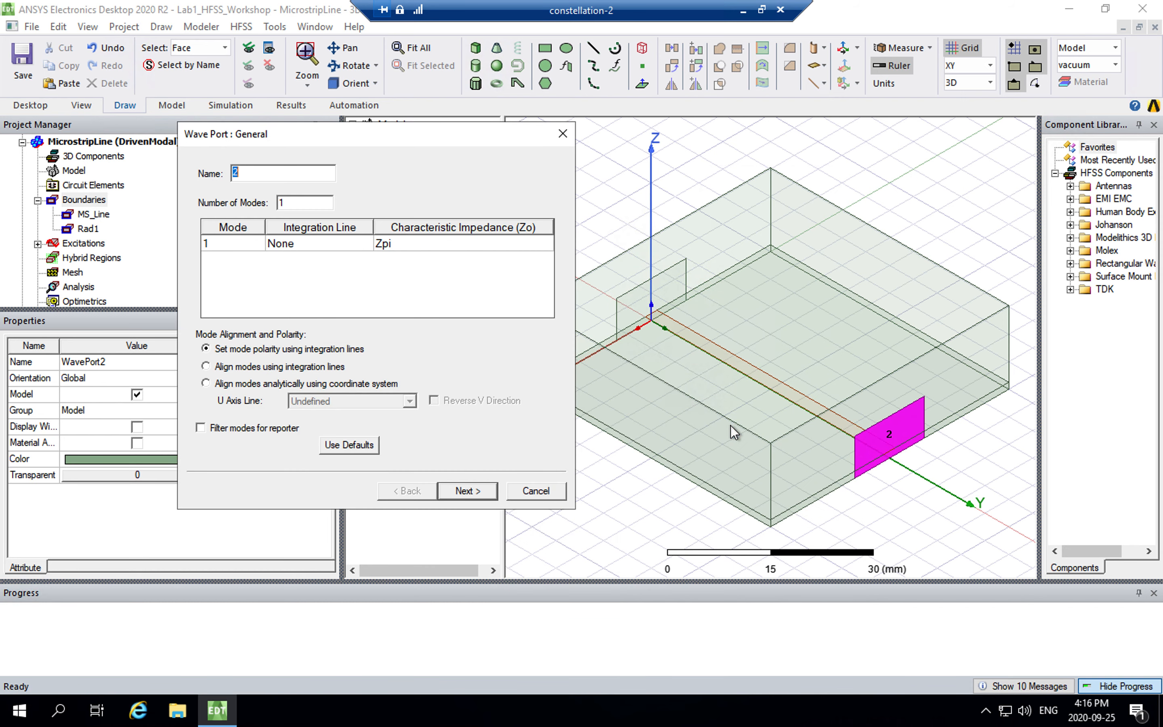
pyautogui.click(469, 490)
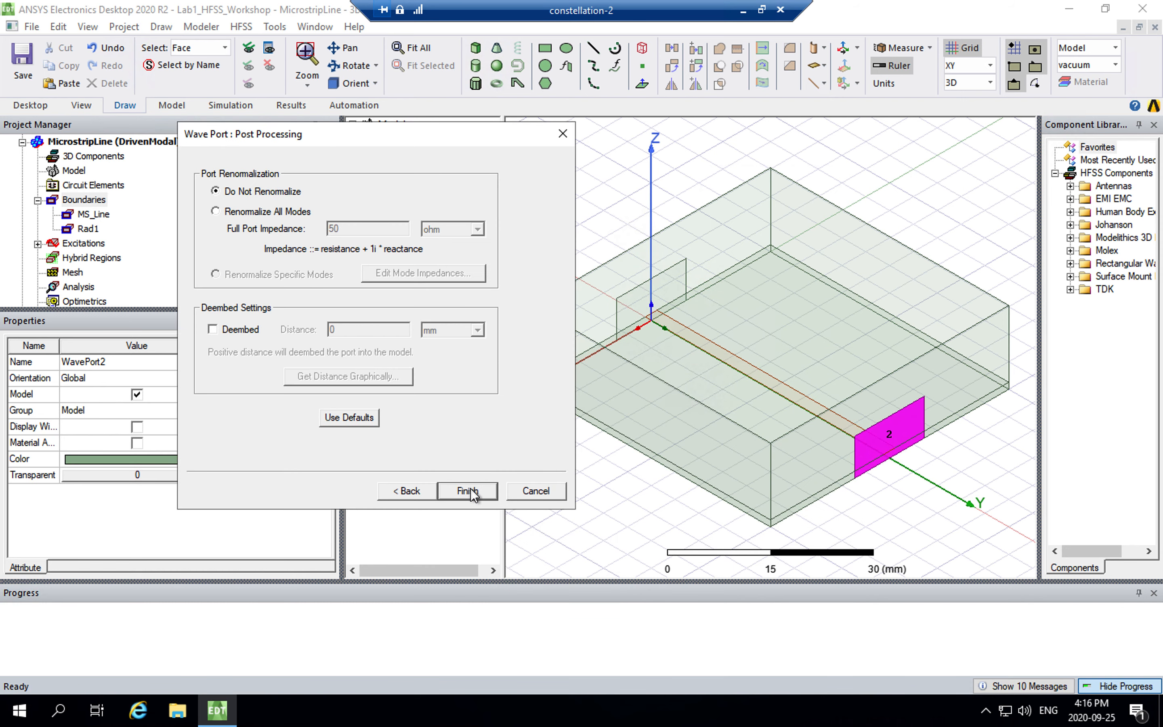
pyautogui.click(469, 492)
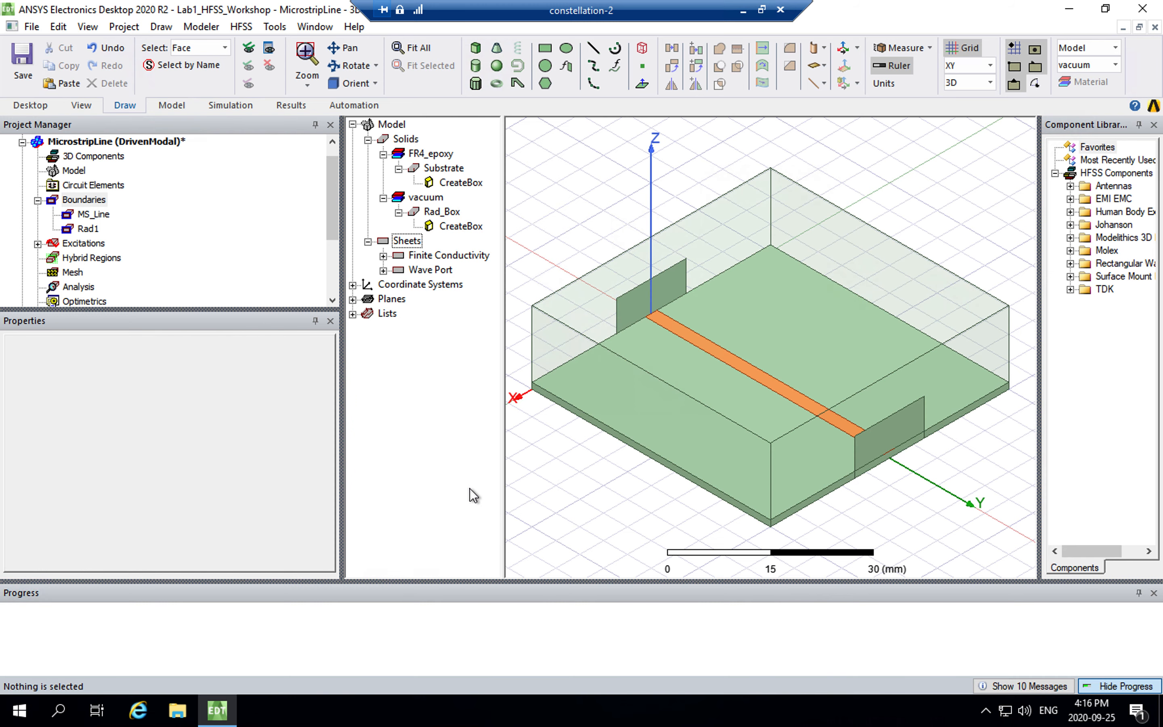
# Expand the Wave Port sheets and the design's excitations, and examine ports 1 and 2 in the model
pyautogui.click(383, 269)
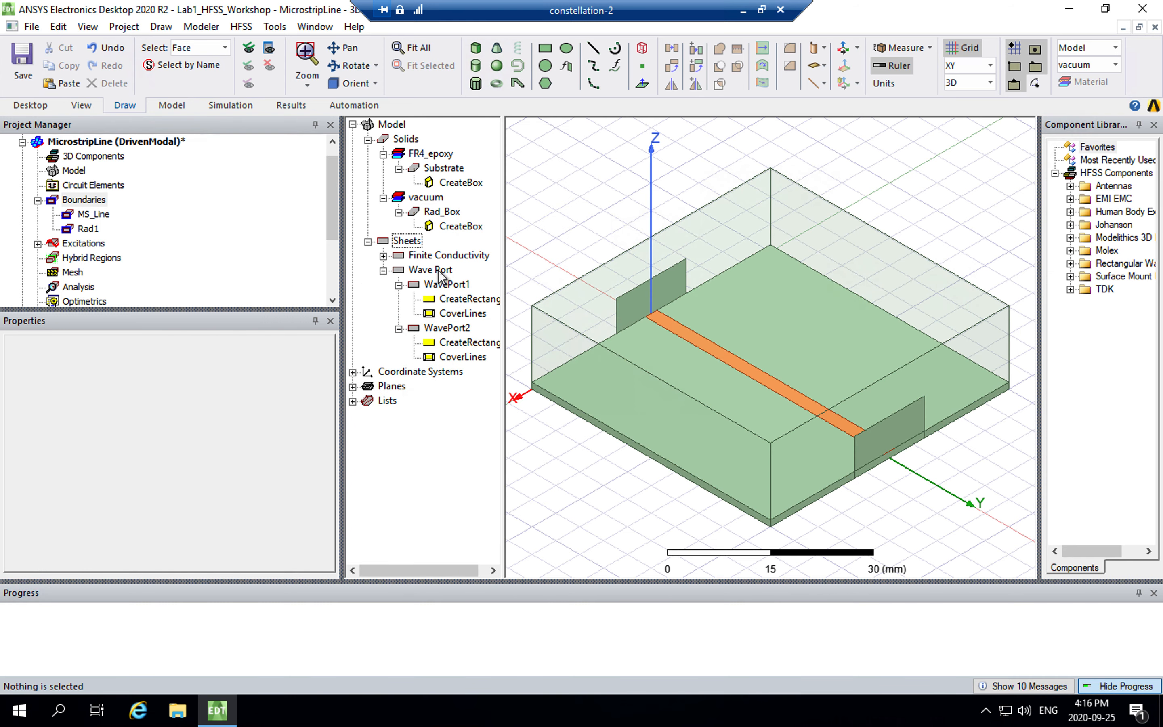
pyautogui.click(38, 244)
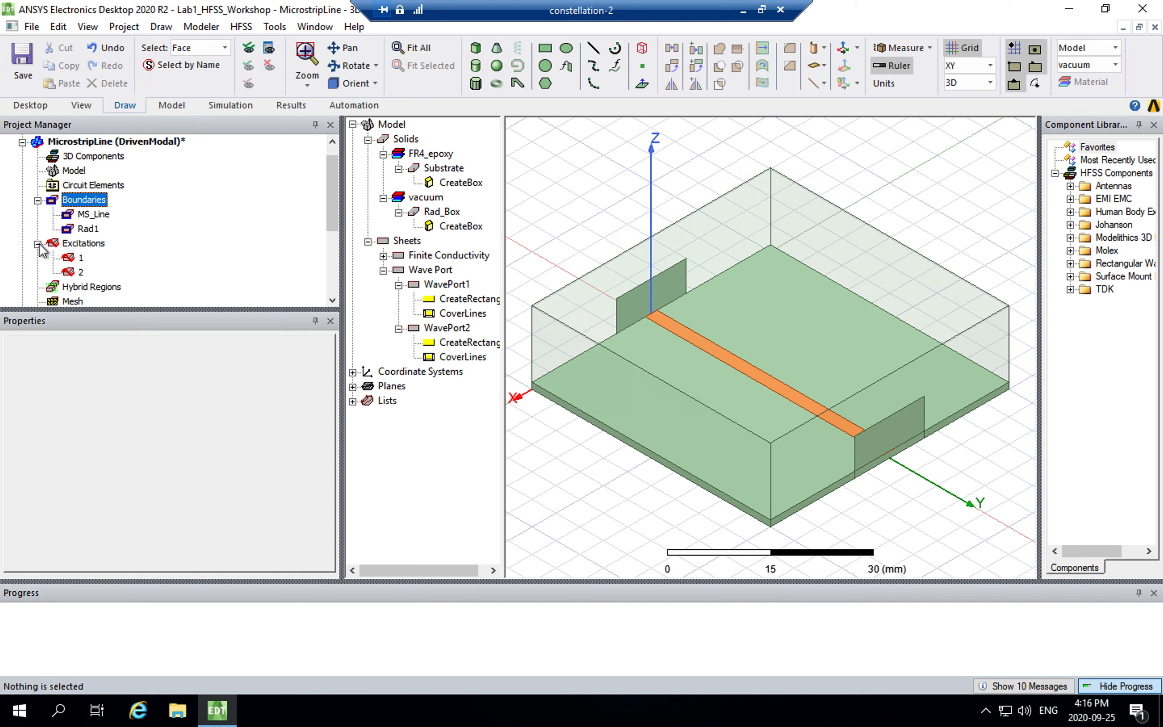
pyautogui.click(81, 258)
pyautogui.press('Down')
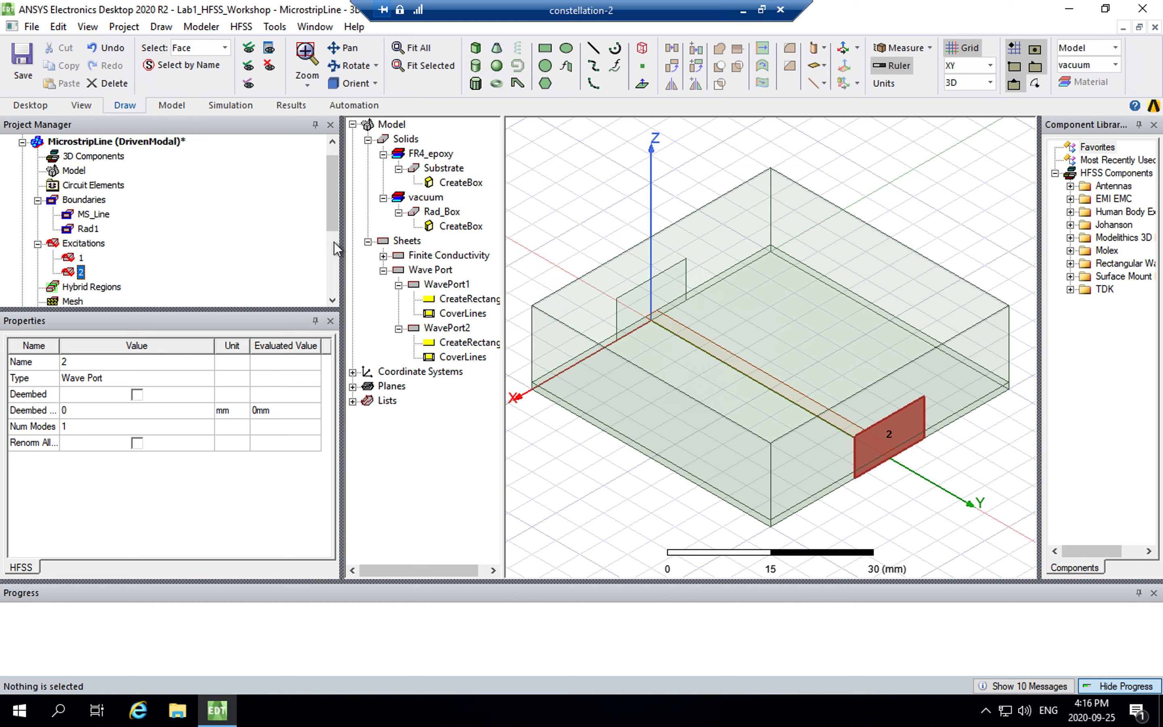
# Add an advanced solution setup to the MicrostripLine analysis at 5 GHz, with 15 maximum passes and a maximum Delta S of 0.01
pyautogui.moveTo(331, 221); pyautogui.dragTo(332, 223)
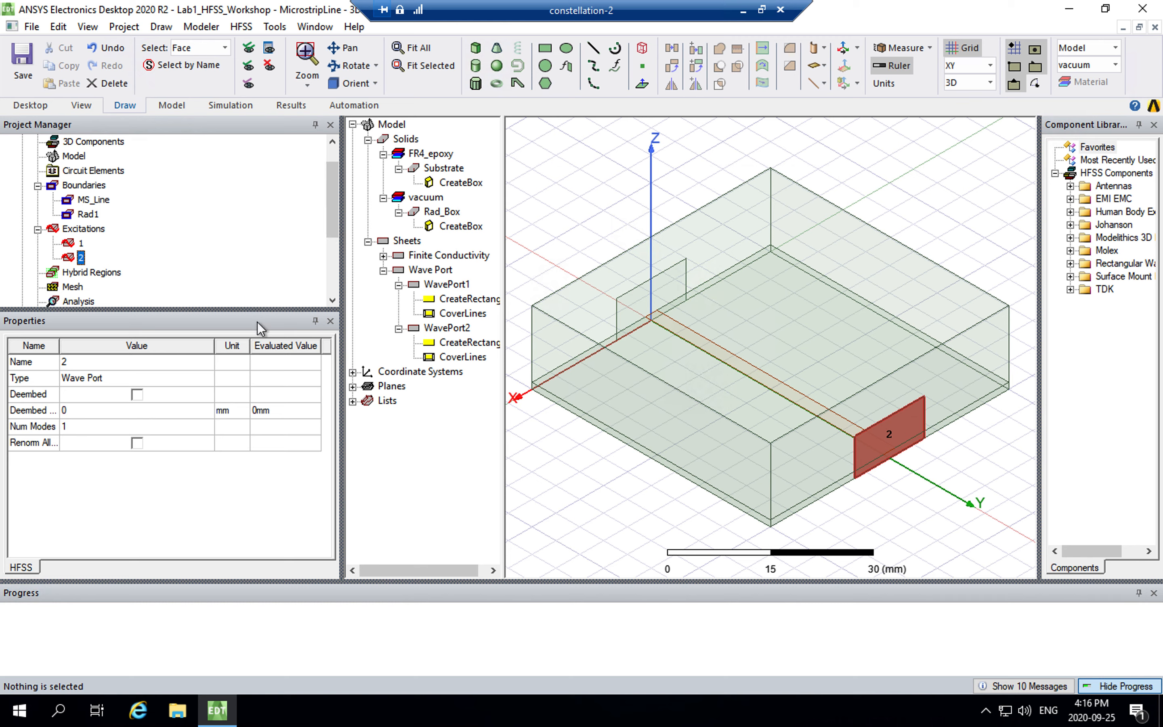
pyautogui.moveTo(256, 359); pyautogui.dragTo(255, 470)
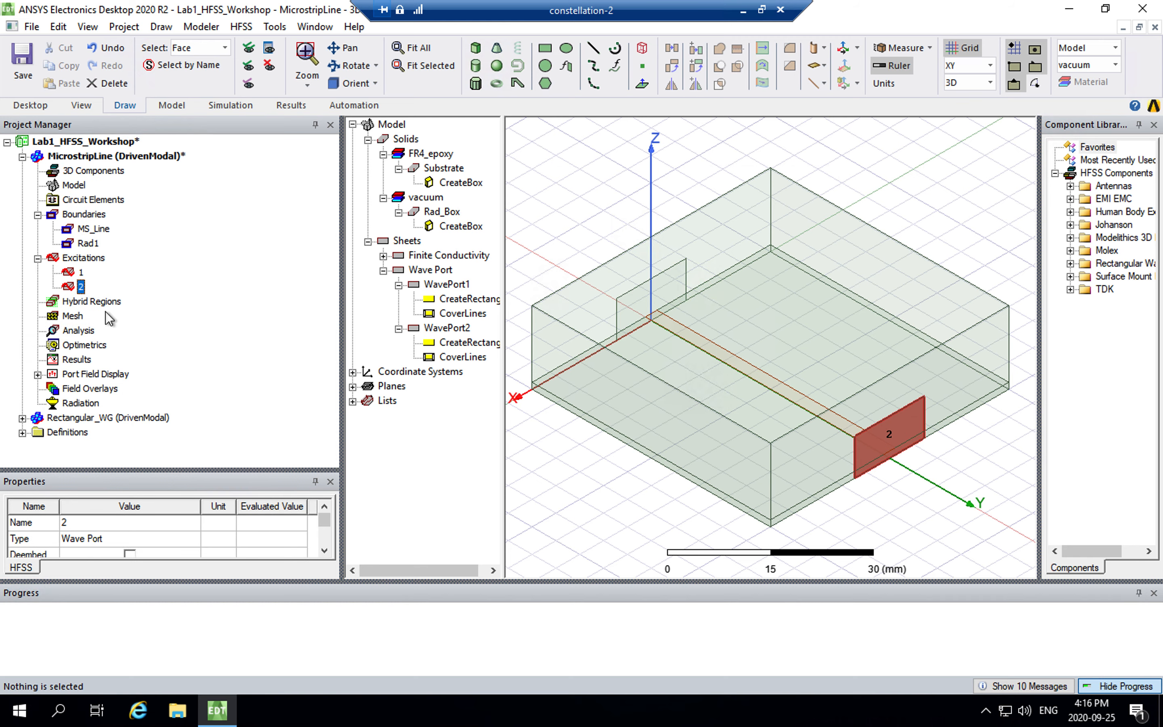
pyautogui.rightClick(71, 331)
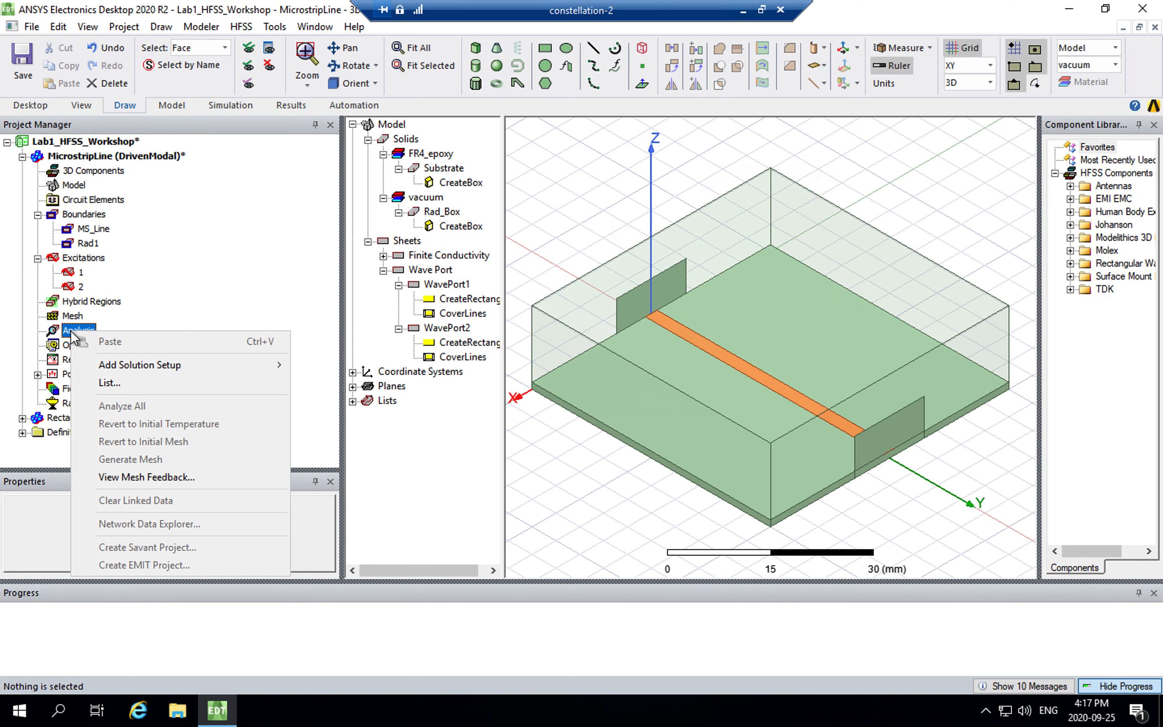
pyautogui.moveTo(182, 369)
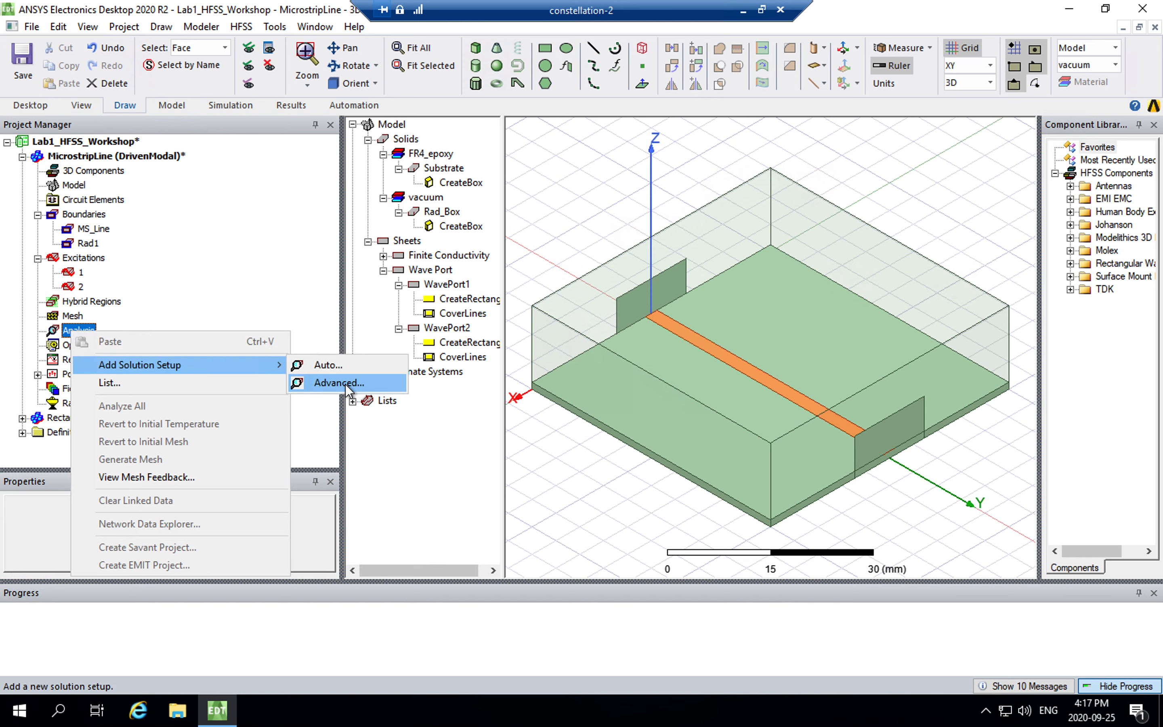
pyautogui.click(346, 384)
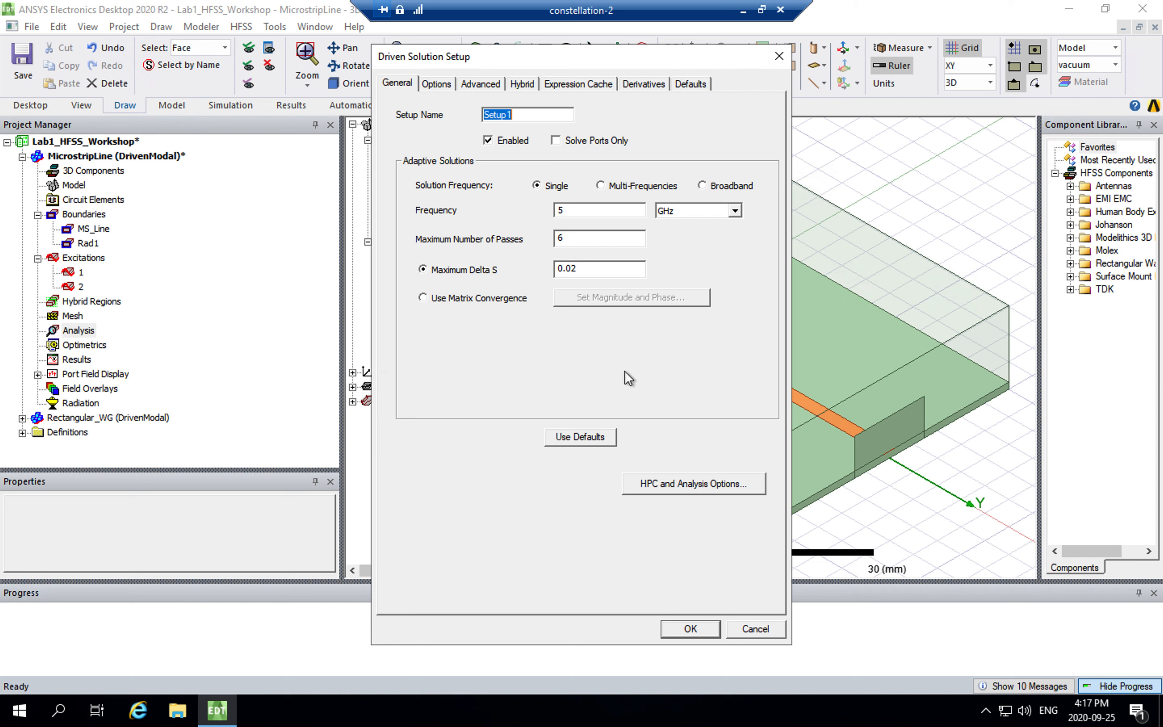
pyautogui.click(584, 213)
pyautogui.click(583, 236)
pyautogui.press('BackSpace')
pyautogui.write('15')
pyautogui.moveTo(574, 269); pyautogui.dragTo(737, 275)
pyautogui.write('1')
pyautogui.click(571, 271)
pyautogui.click(582, 270)
# Set the minimum number of passes to 6 and the minimum converged passes to 3, and accept the solution setup
pyautogui.click(445, 87)
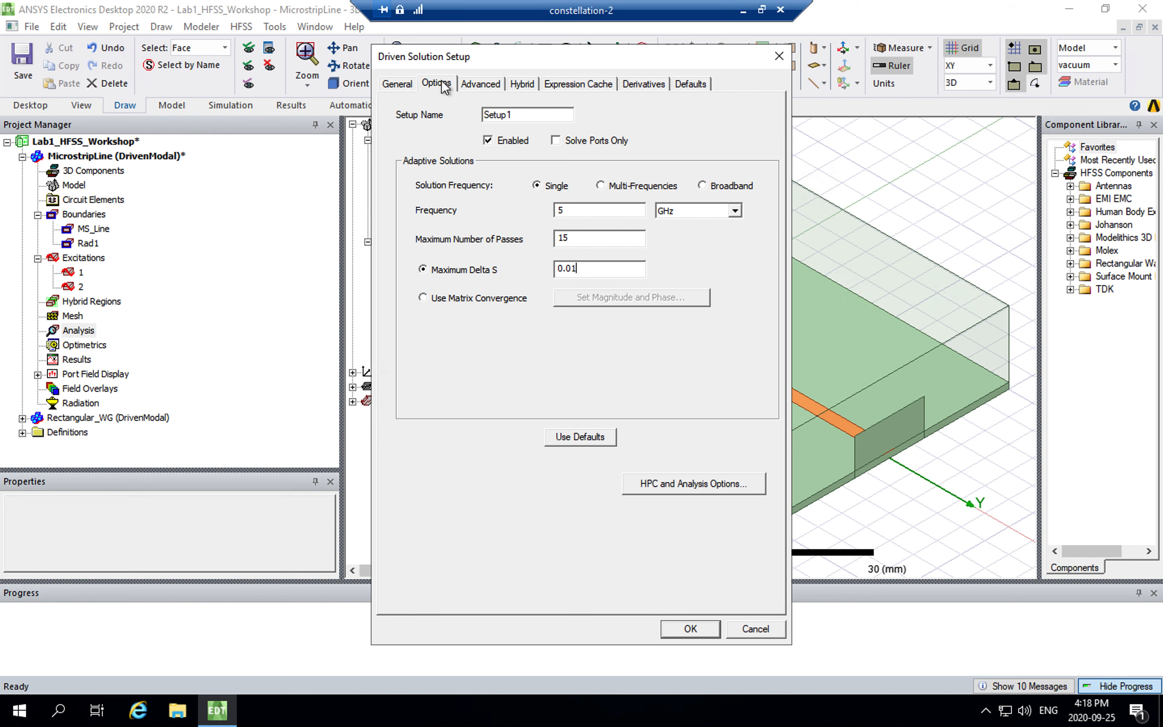
pyautogui.click(587, 255)
pyautogui.moveTo(587, 254); pyautogui.dragTo(495, 251)
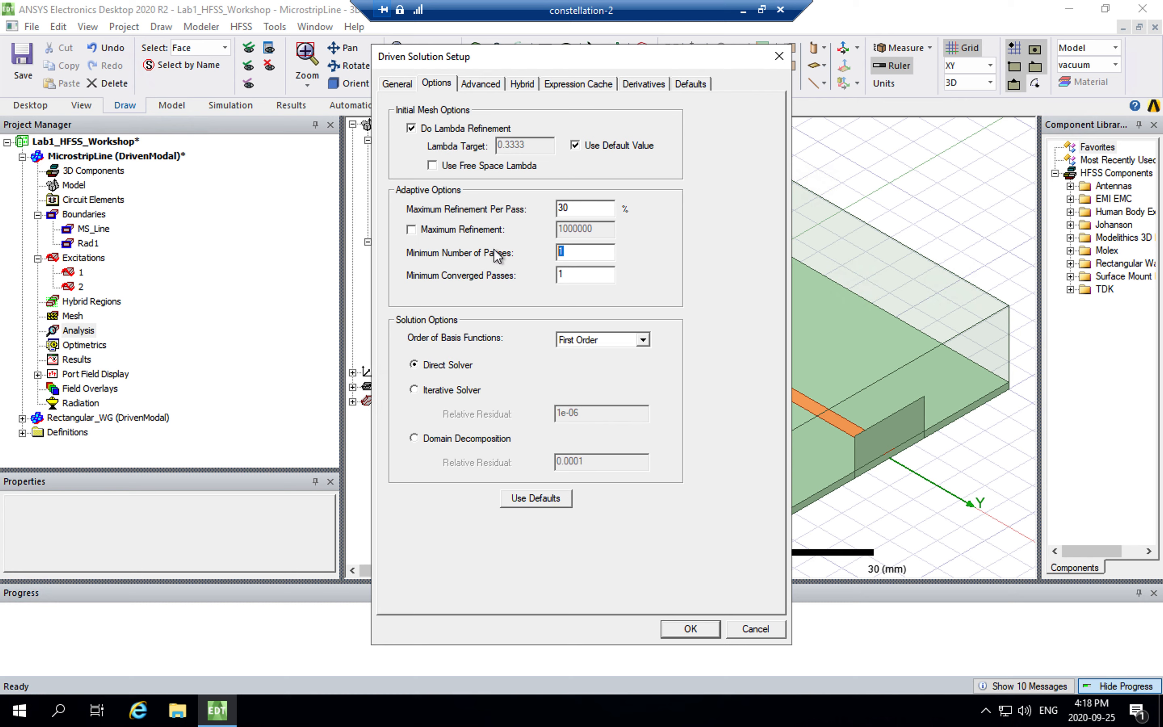
pyautogui.write('6')
pyautogui.click(577, 273)
pyautogui.press('BackSpace')
pyautogui.write('3')
pyautogui.click(671, 628)
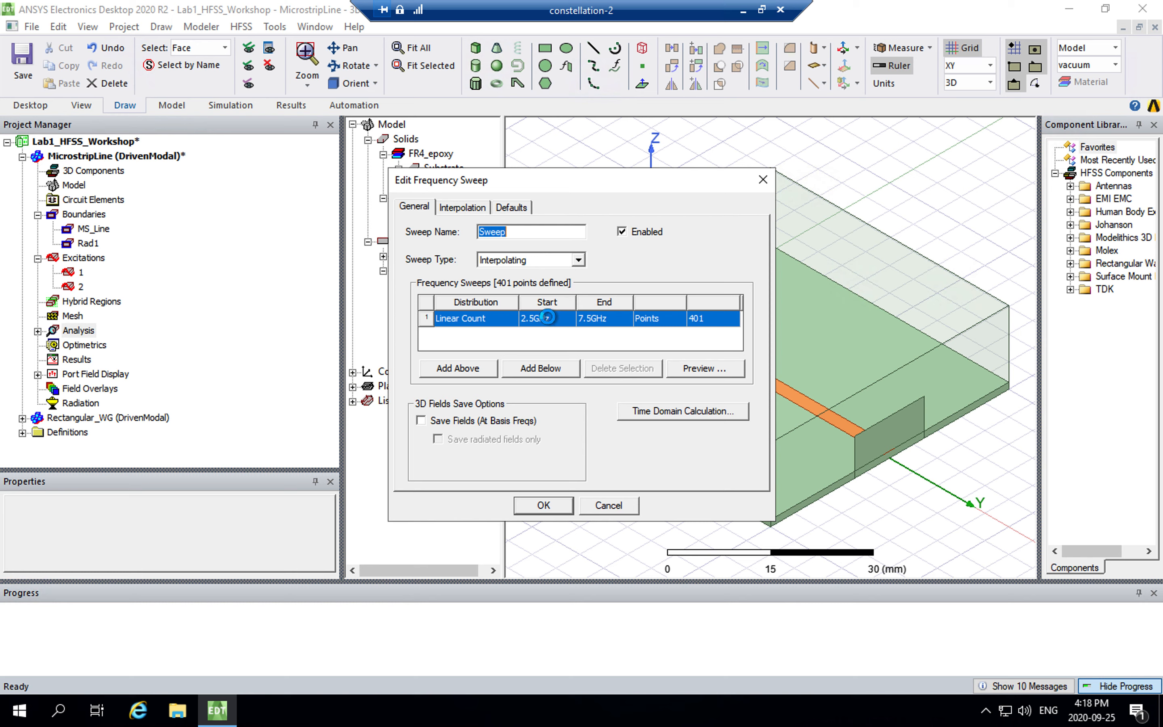
# Define the interpolating linear-count frequency sweep from 1 GHz to 3 GHz with 401 points
pyautogui.click(547, 318)
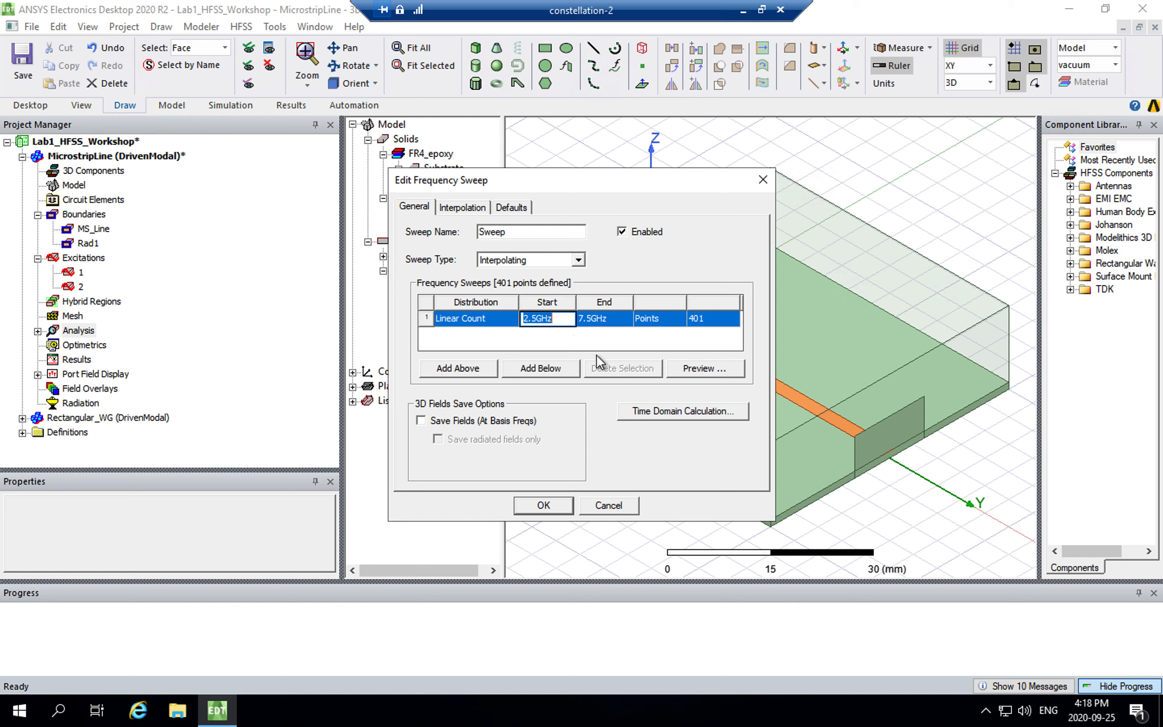
pyautogui.write('1GHz')
pyautogui.click(601, 318)
pyautogui.write('3')
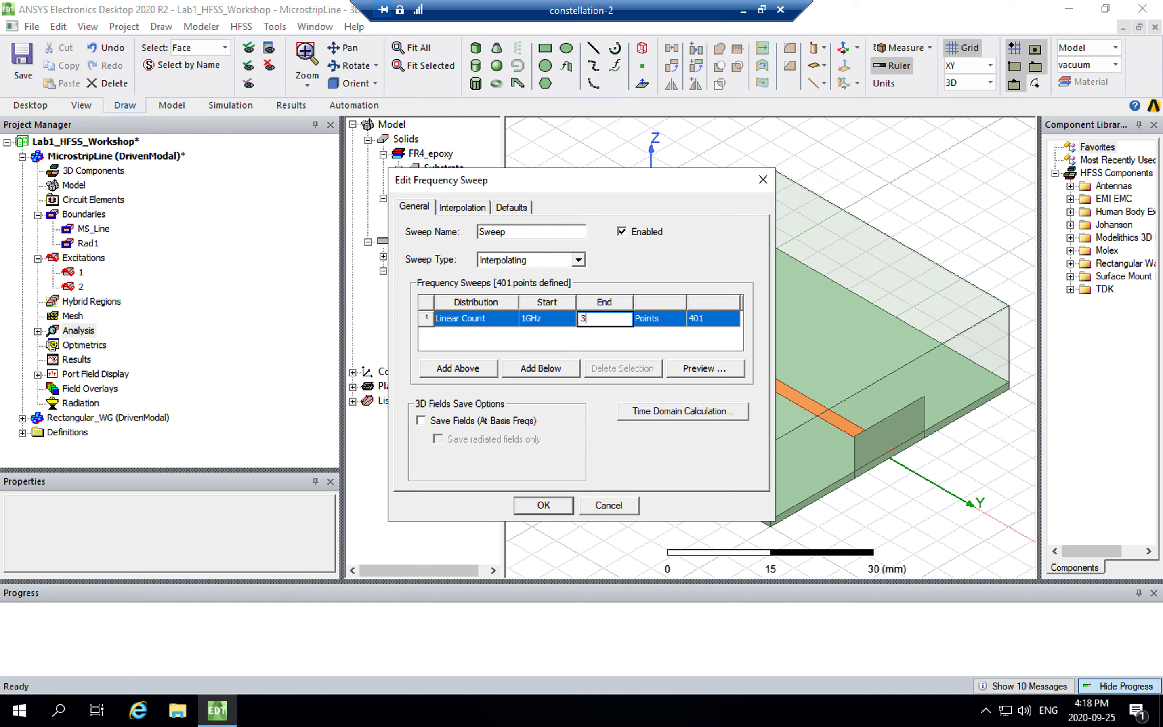
pyautogui.press('Tab')
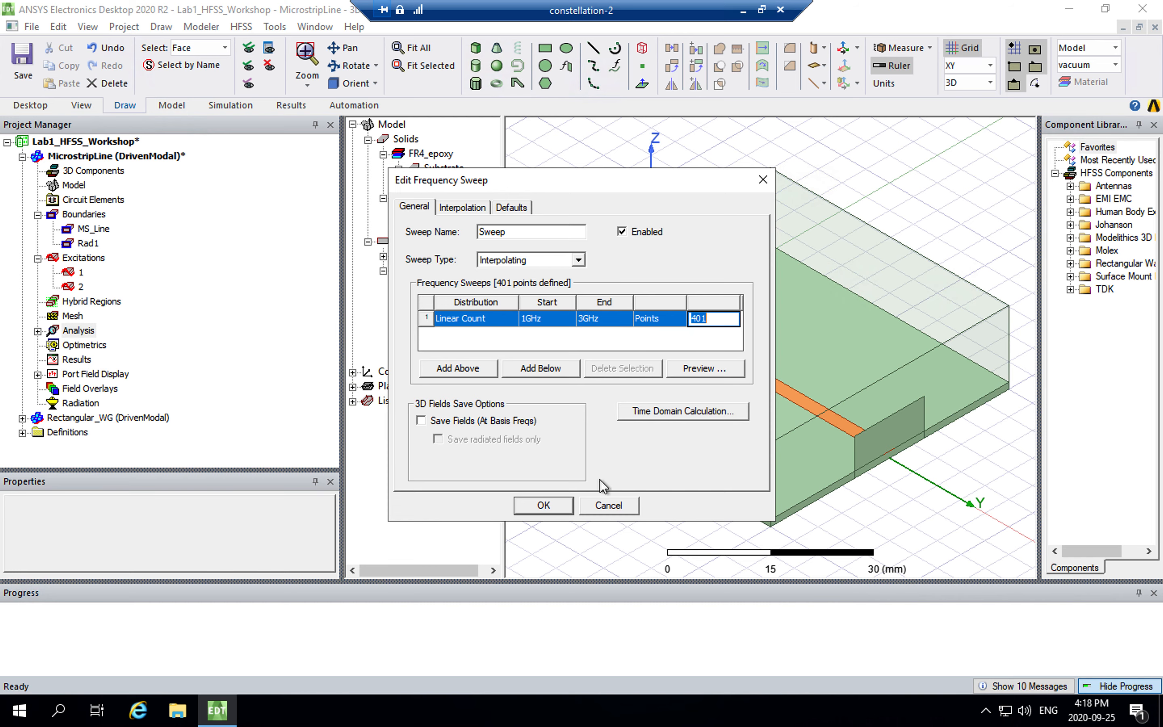
pyautogui.click(545, 508)
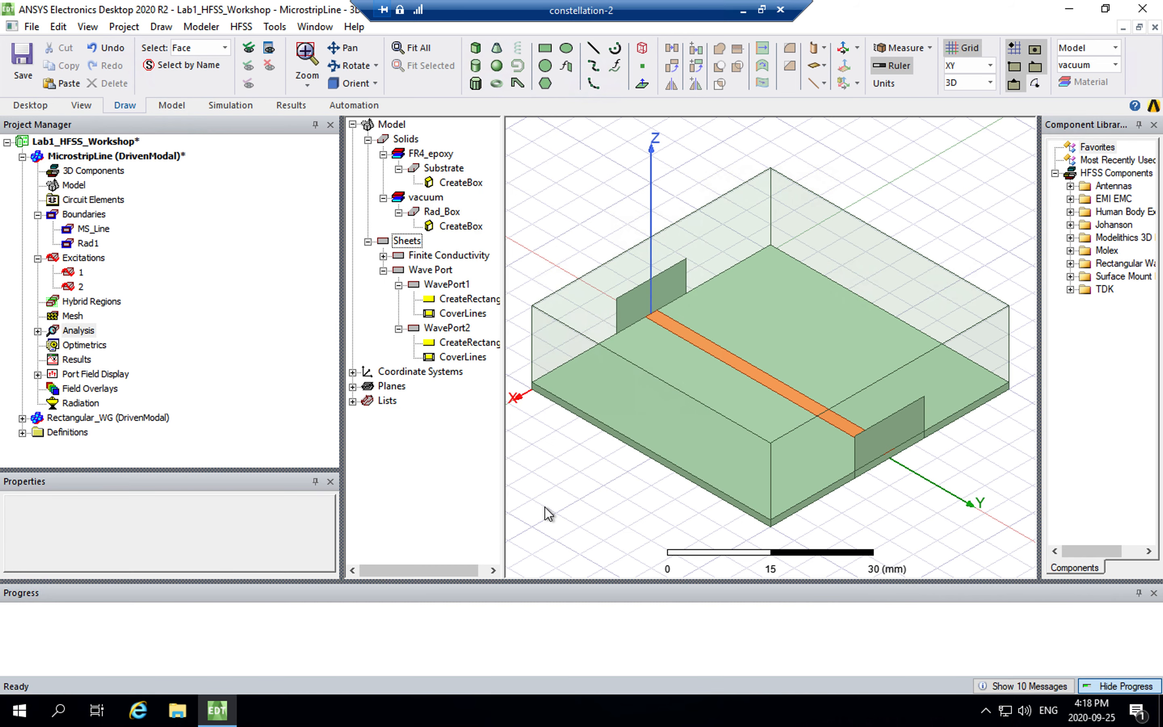
# Run the validation check on the MicrostripLine design and analyze all its setups
pyautogui.click(165, 160)
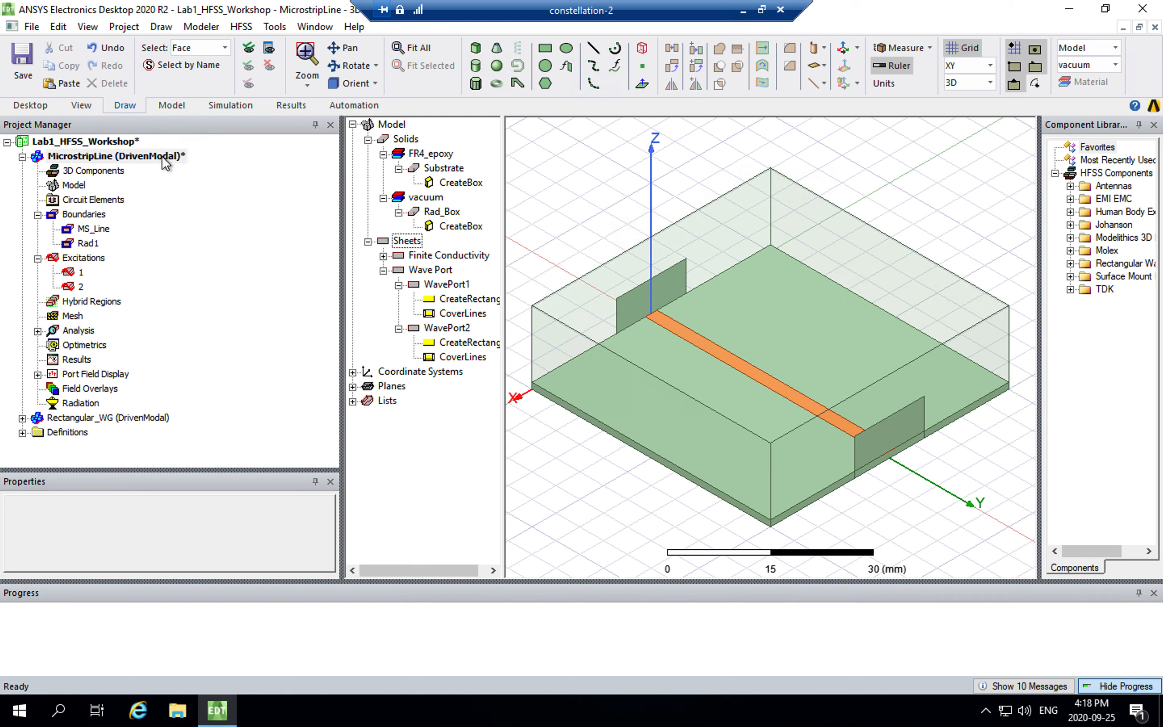
pyautogui.click(230, 106)
pyautogui.click(372, 65)
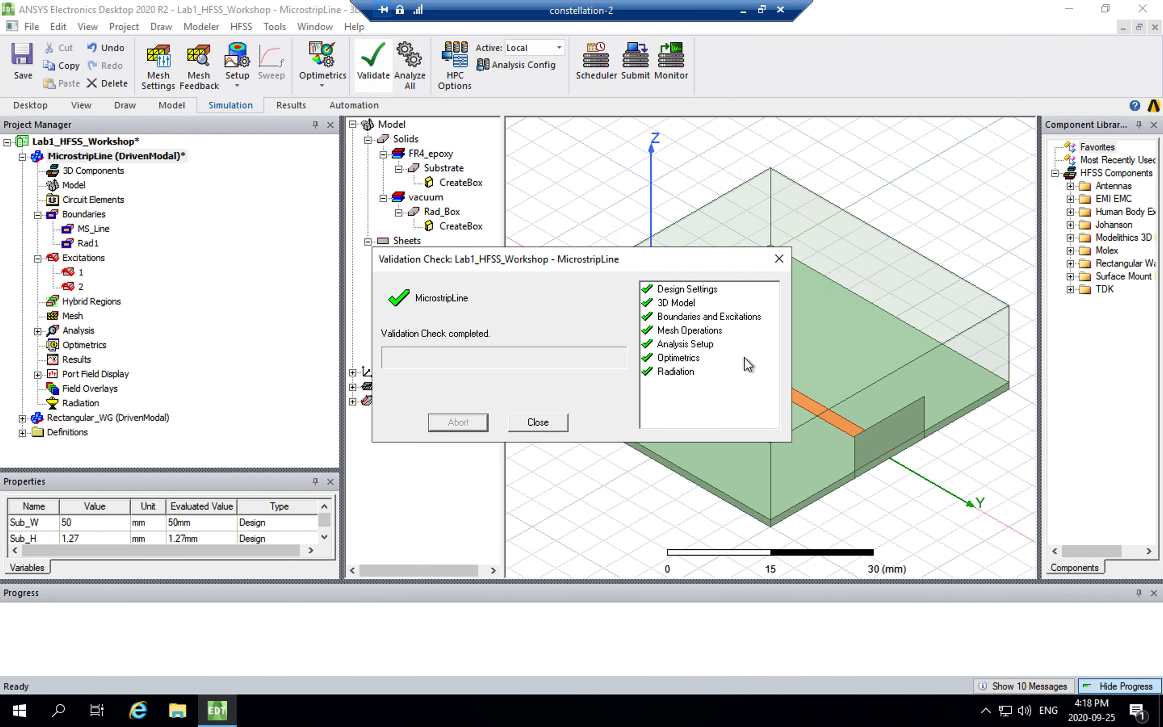
pyautogui.click(546, 430)
pyautogui.click(412, 79)
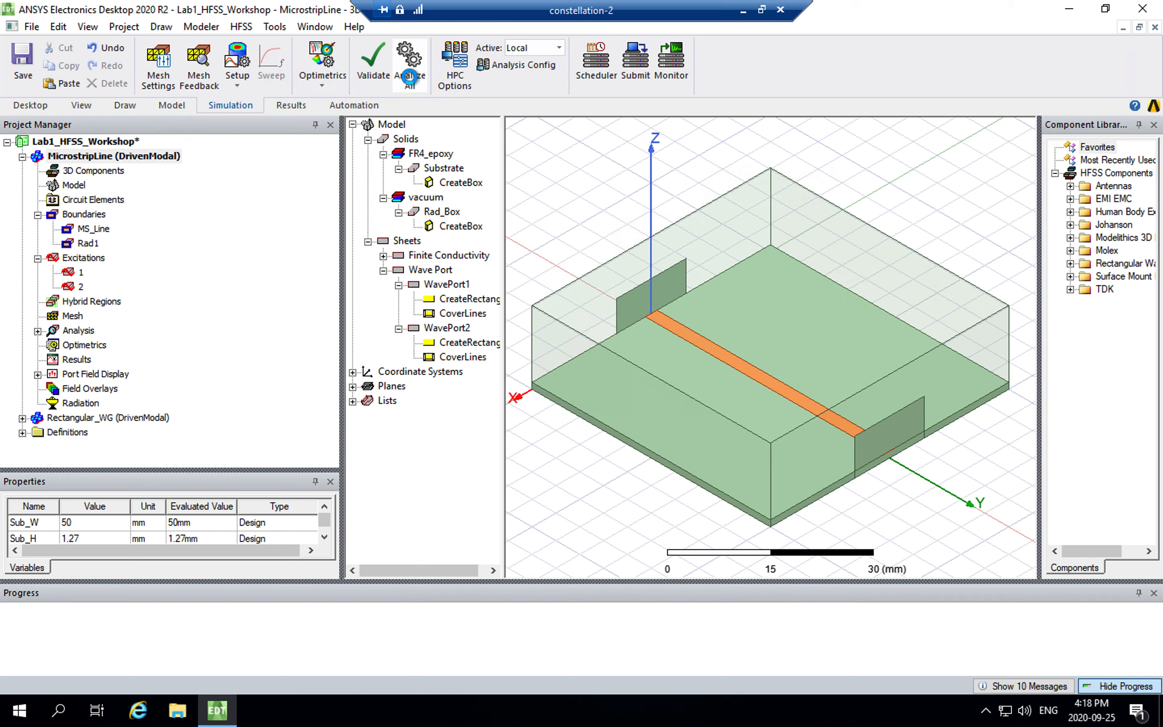
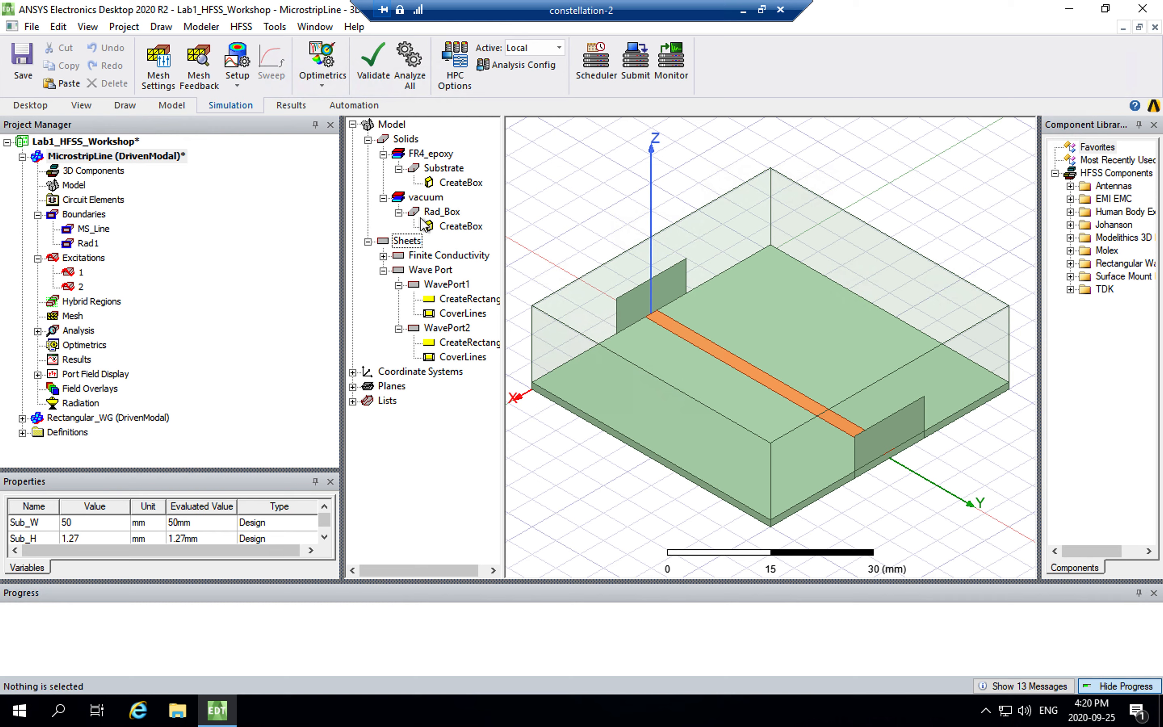
# Review the creation parameters of the Microstrip sheet's rectangle under the finite conductivity sheets
pyautogui.click(383, 255)
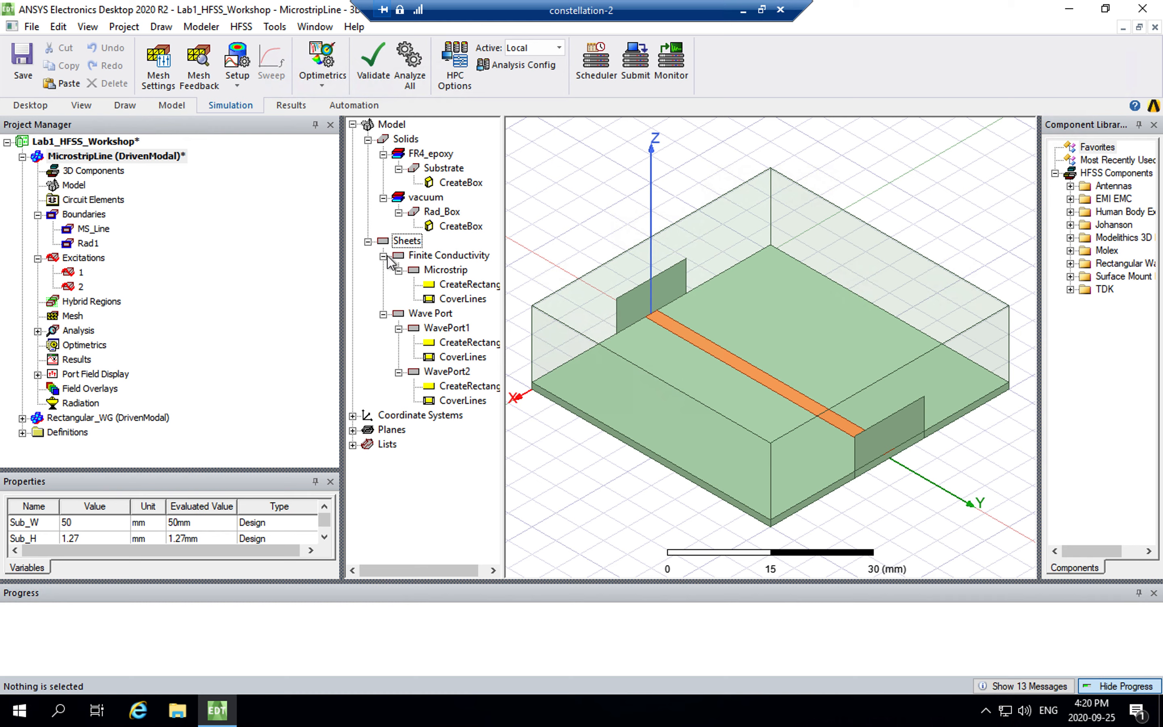
pyautogui.click(450, 285)
pyautogui.moveTo(263, 468); pyautogui.dragTo(268, 319)
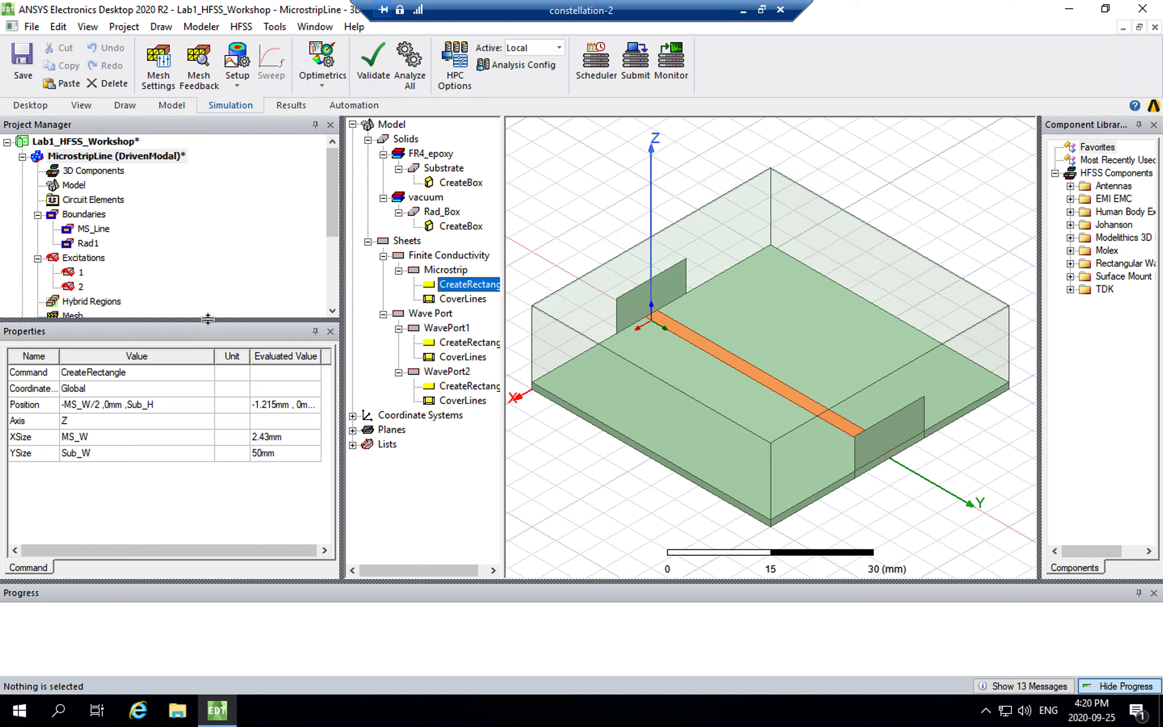
pyautogui.moveTo(207, 319); pyautogui.dragTo(204, 382)
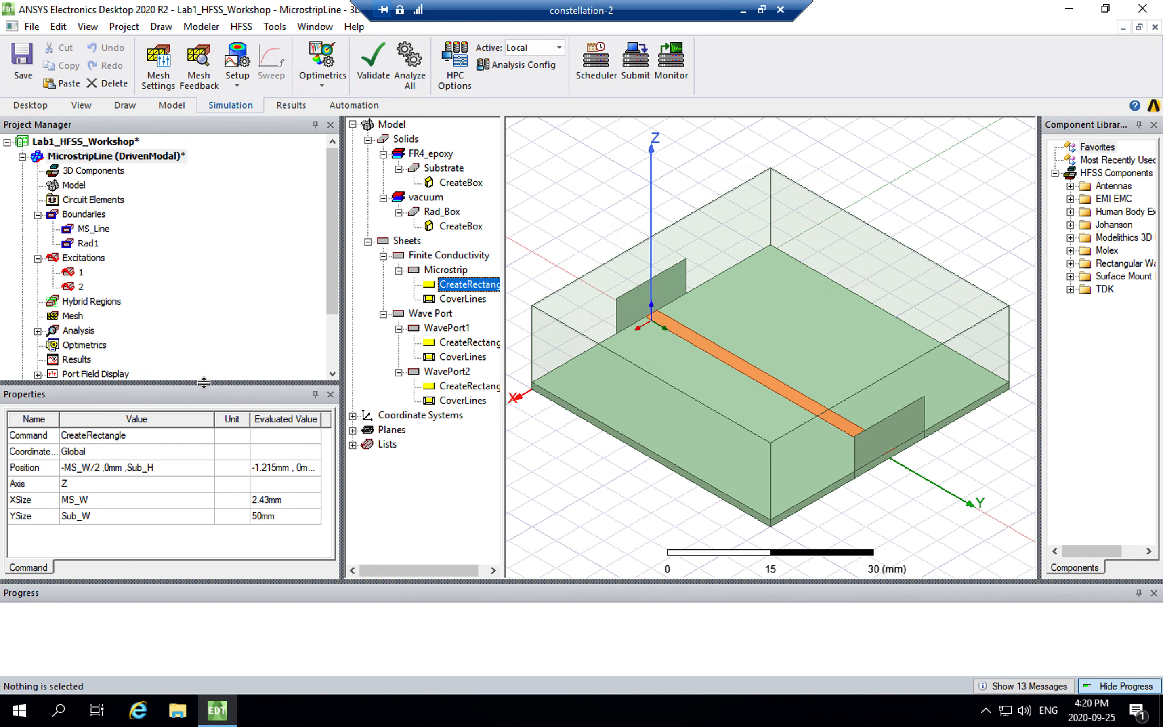
# Create a rectangular modal solution data plot of S(1,1) and S(2,1) in dB, and move its legend inward from the plot's corner
pyautogui.moveTo(331, 289); pyautogui.dragTo(331, 295)
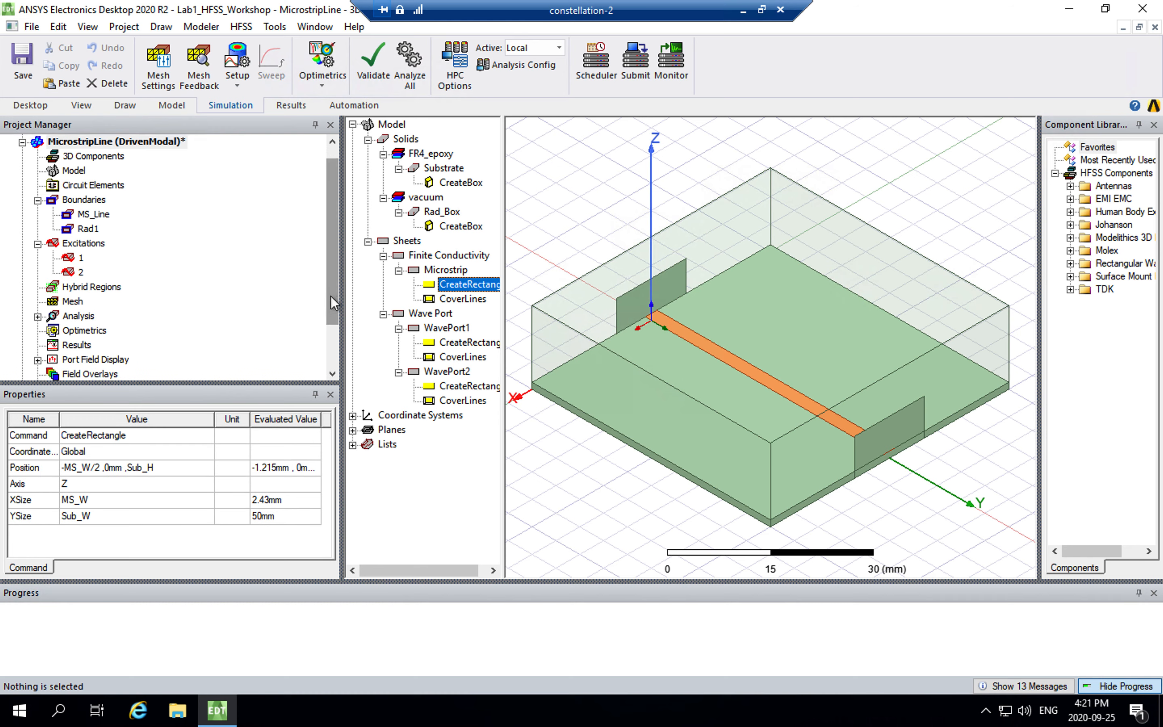
pyautogui.rightClick(71, 345)
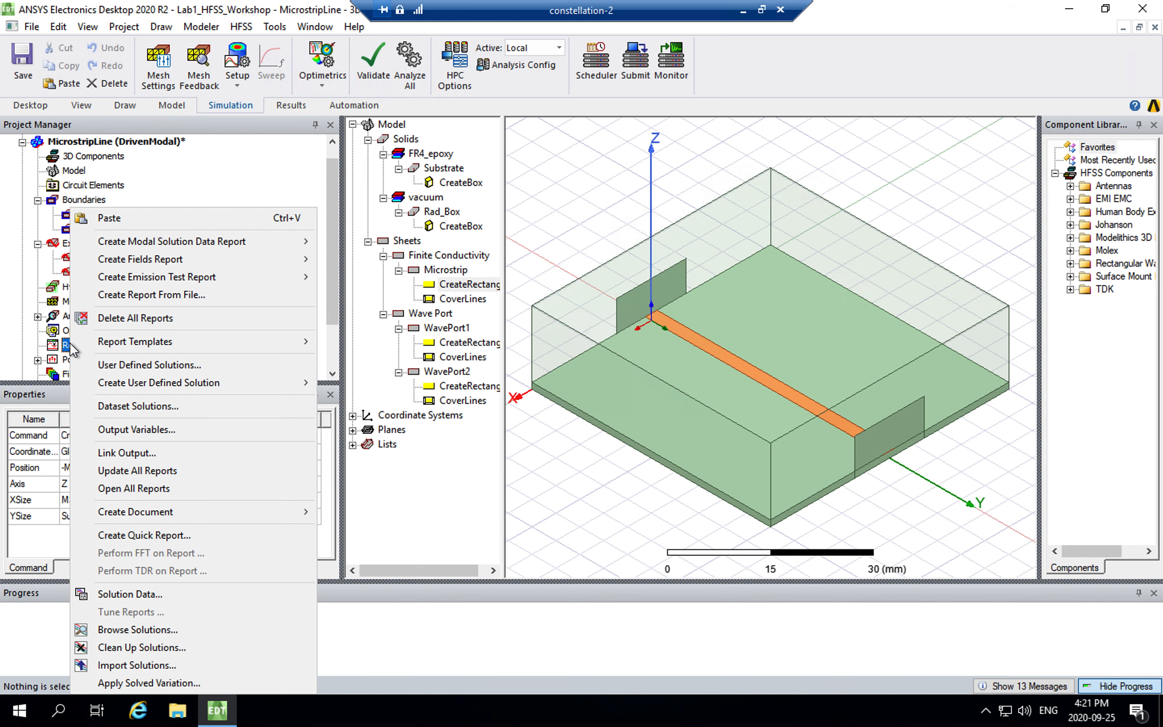
pyautogui.moveTo(250, 238)
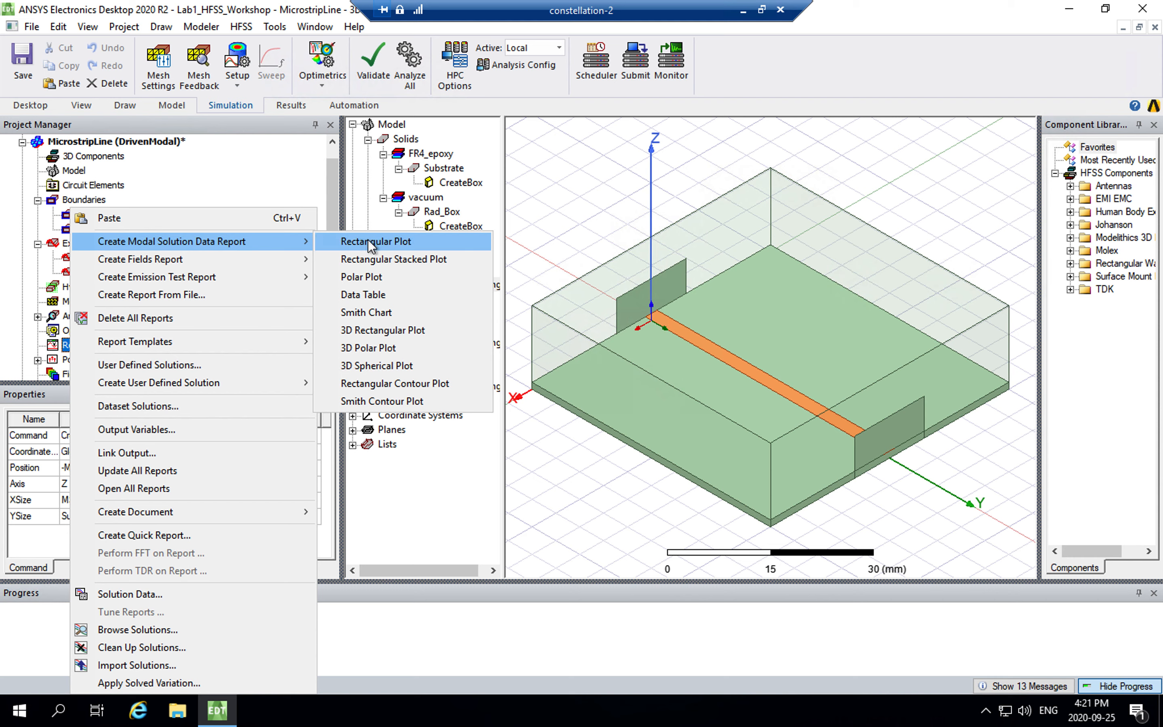
pyautogui.click(414, 243)
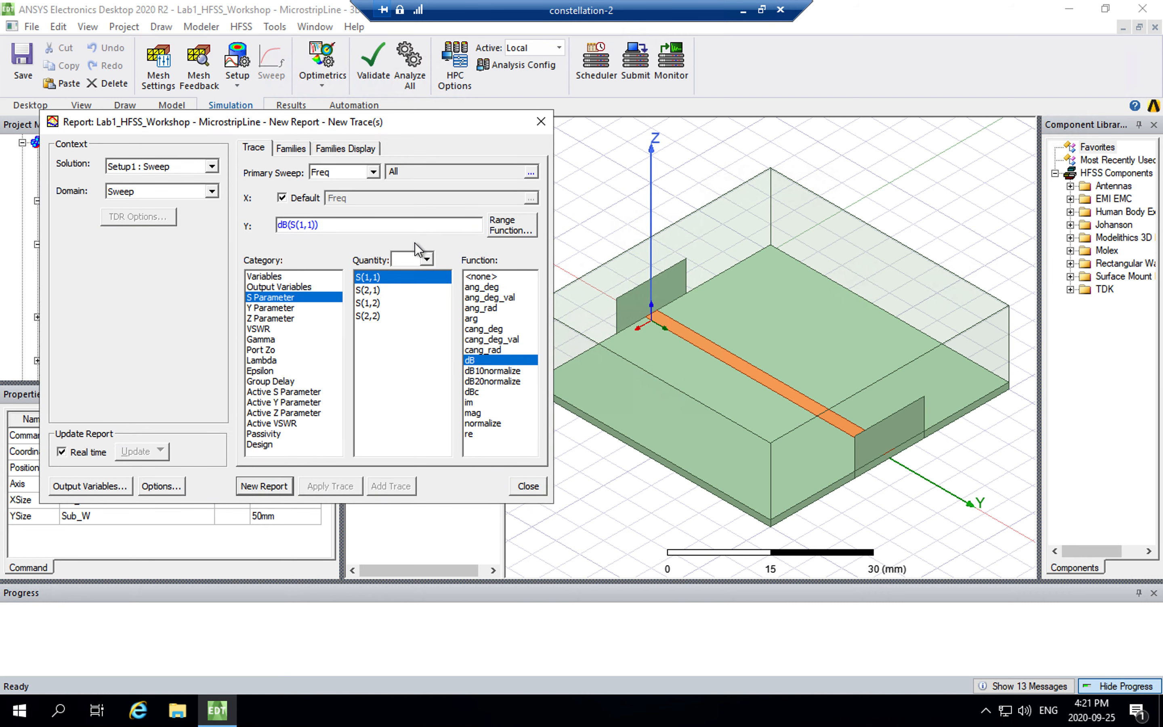
pyautogui.keyDown('ctrl'); pyautogui.click(378, 290); pyautogui.keyUp('ctrl')
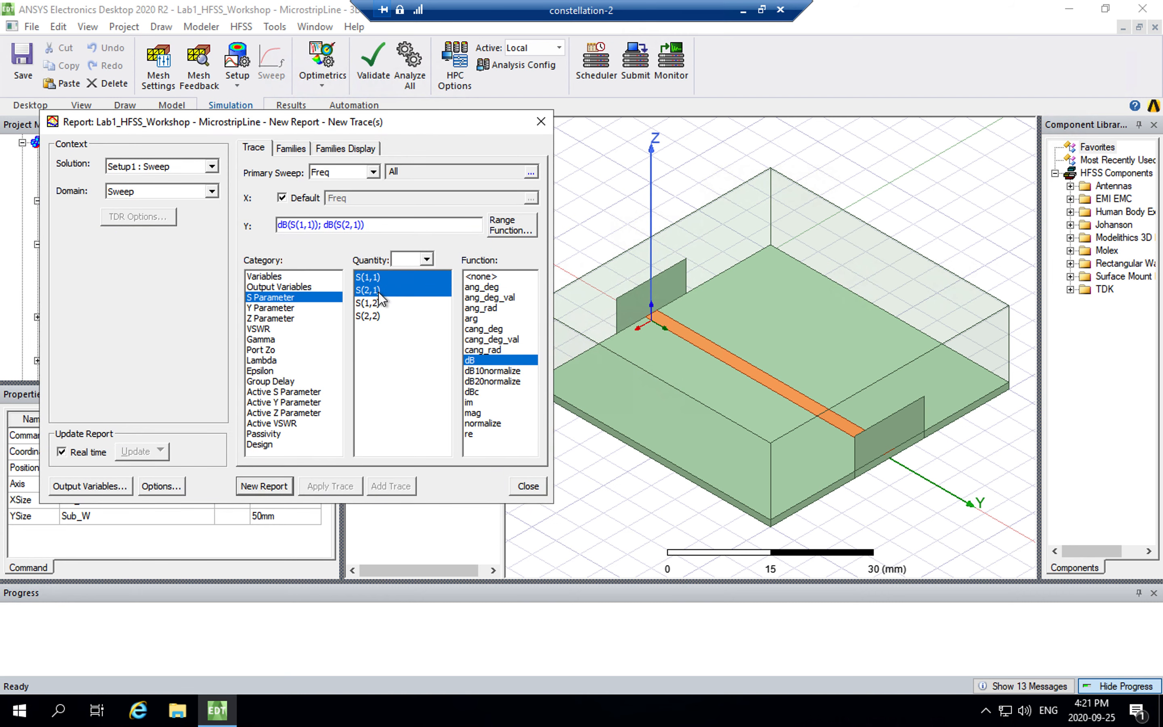
pyautogui.click(266, 487)
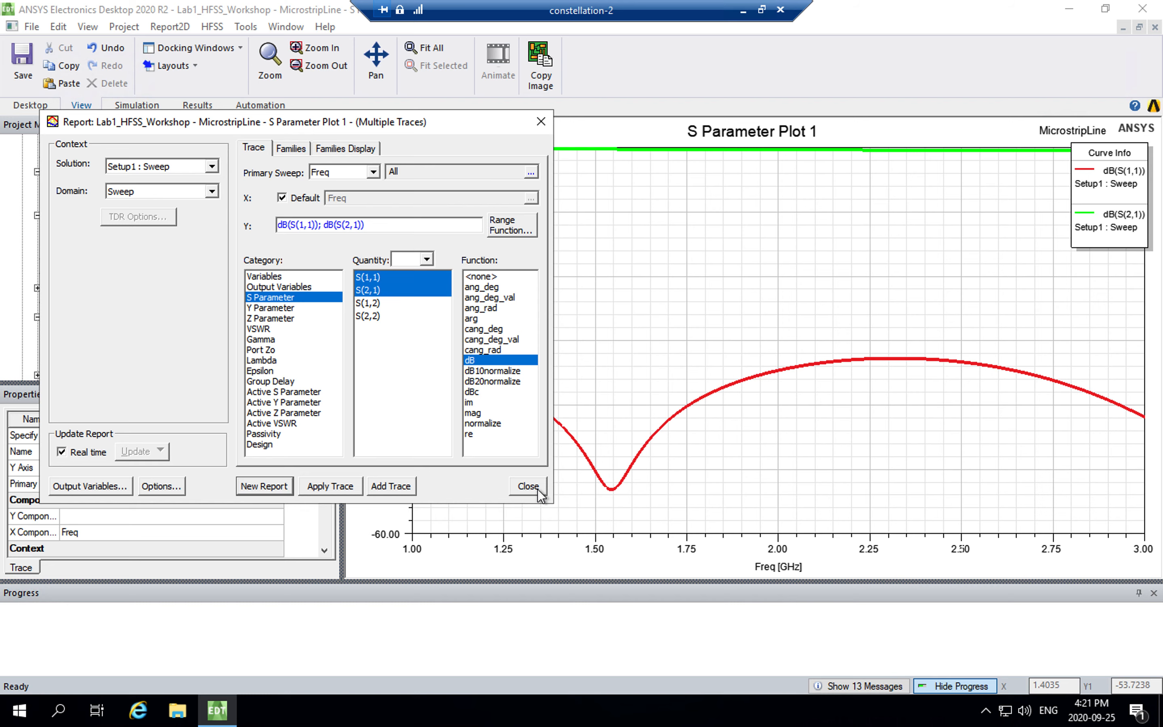
pyautogui.click(528, 486)
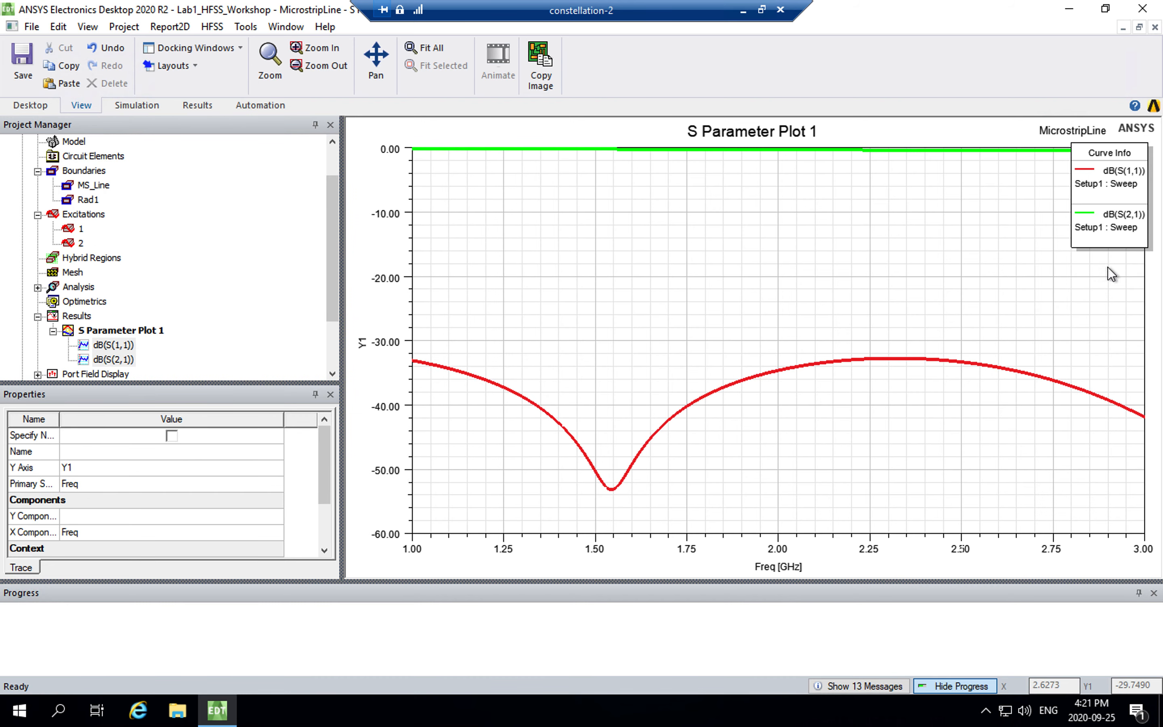
pyautogui.moveTo(1118, 224); pyautogui.dragTo(1098, 268)
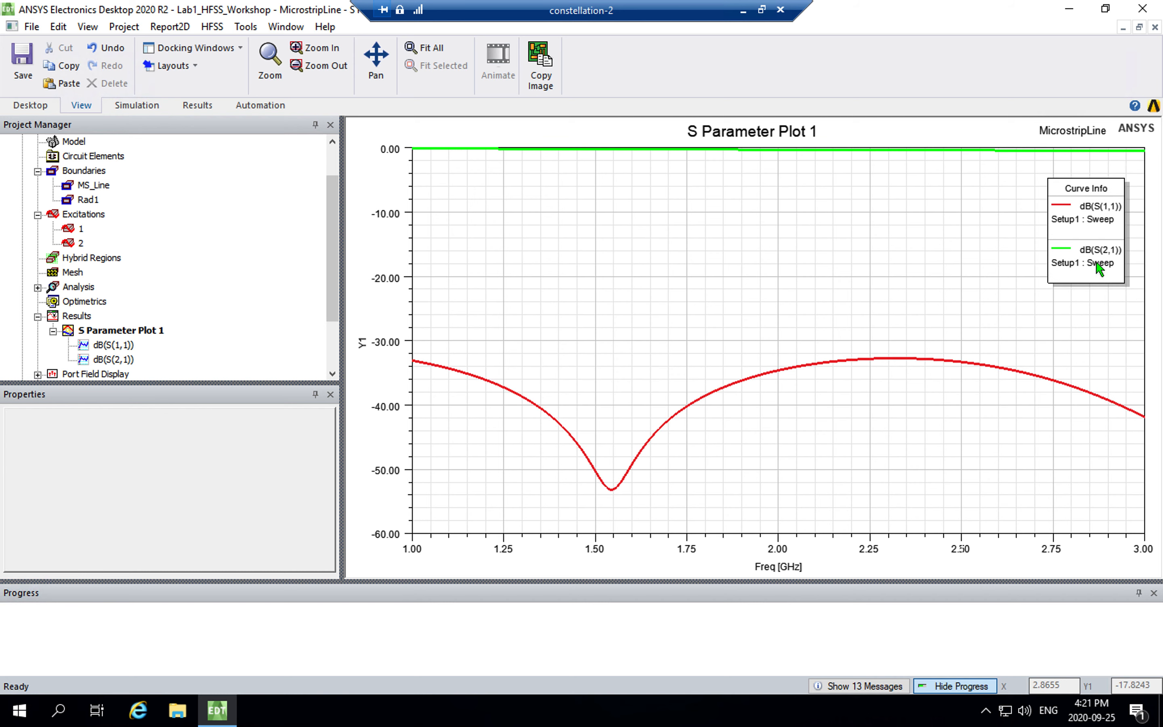
pyautogui.click(981, 227)
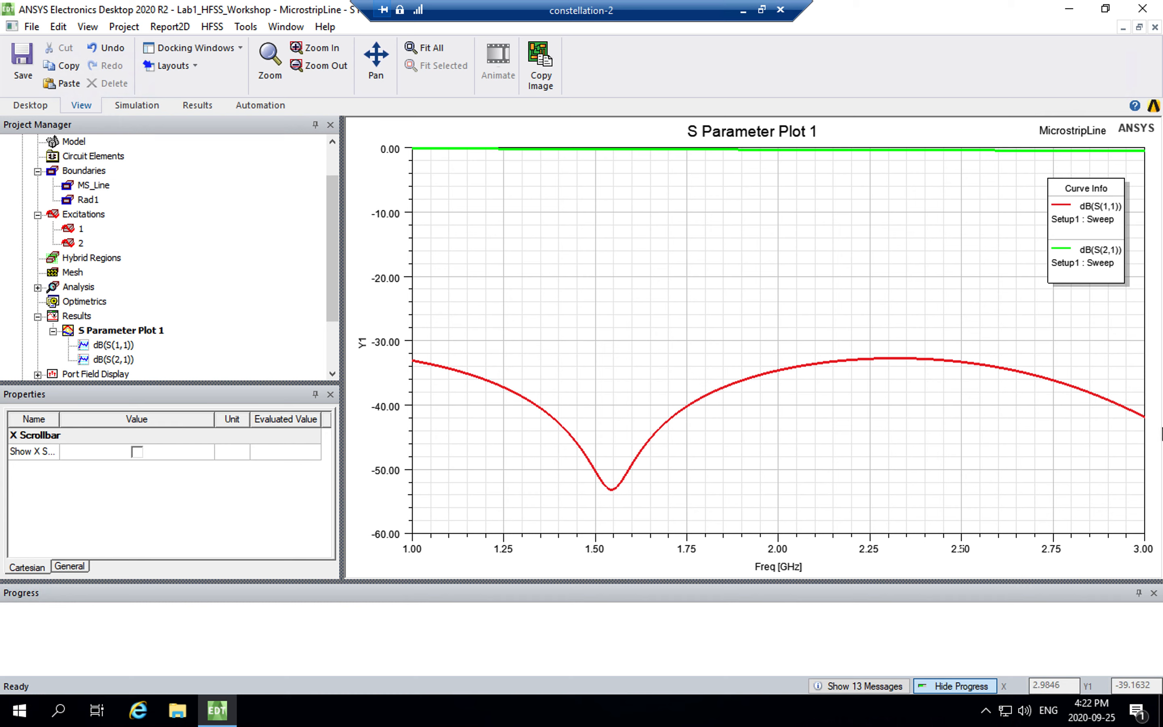
# Create a rectangular modal solution data plot of the real part of the port impedance Zo(1,1) over frequency
pyautogui.rightClick(86, 320)
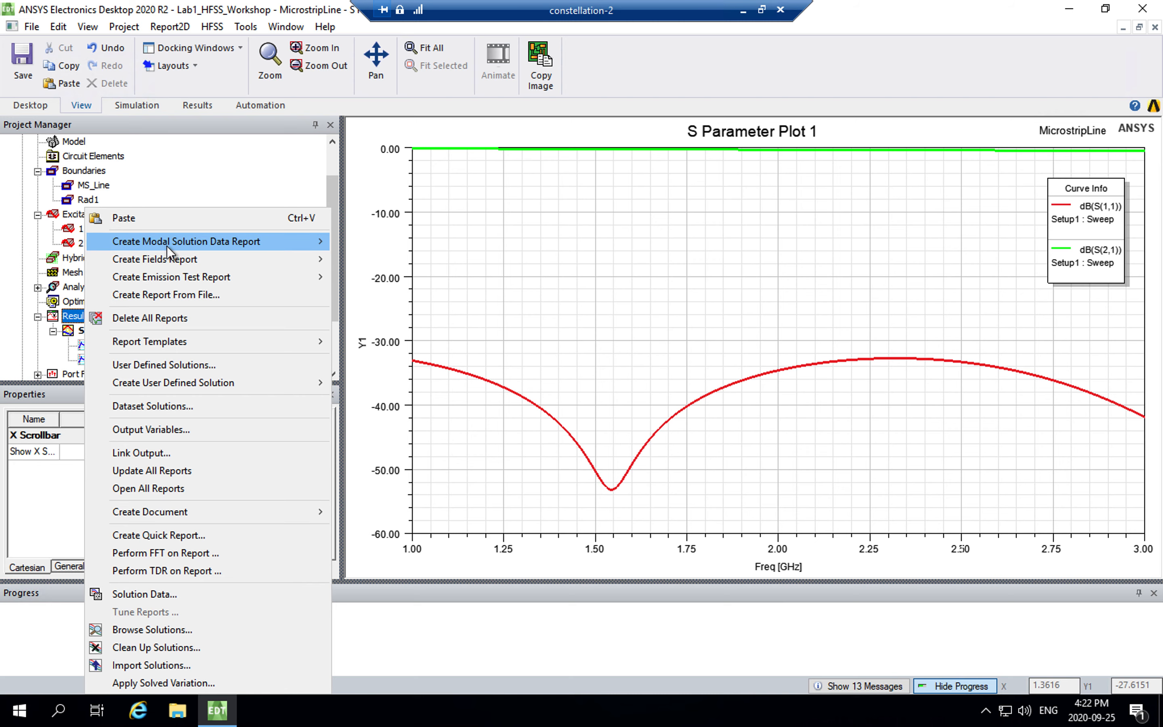
pyautogui.moveTo(167, 245)
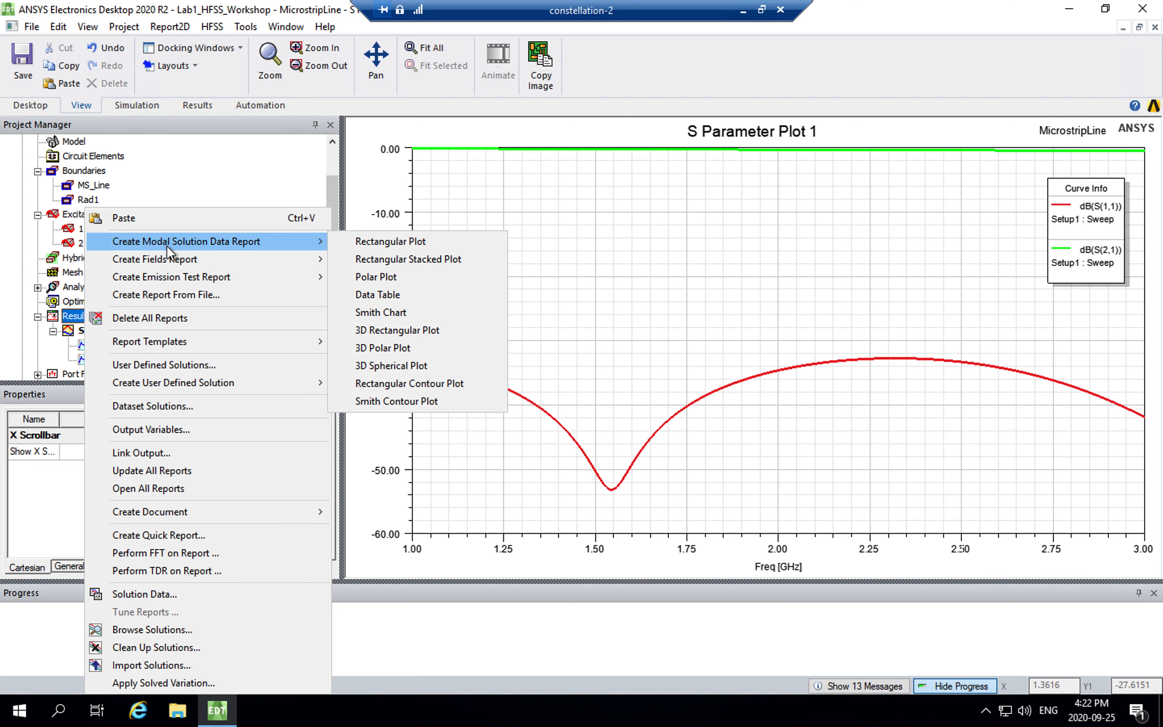
pyautogui.click(358, 245)
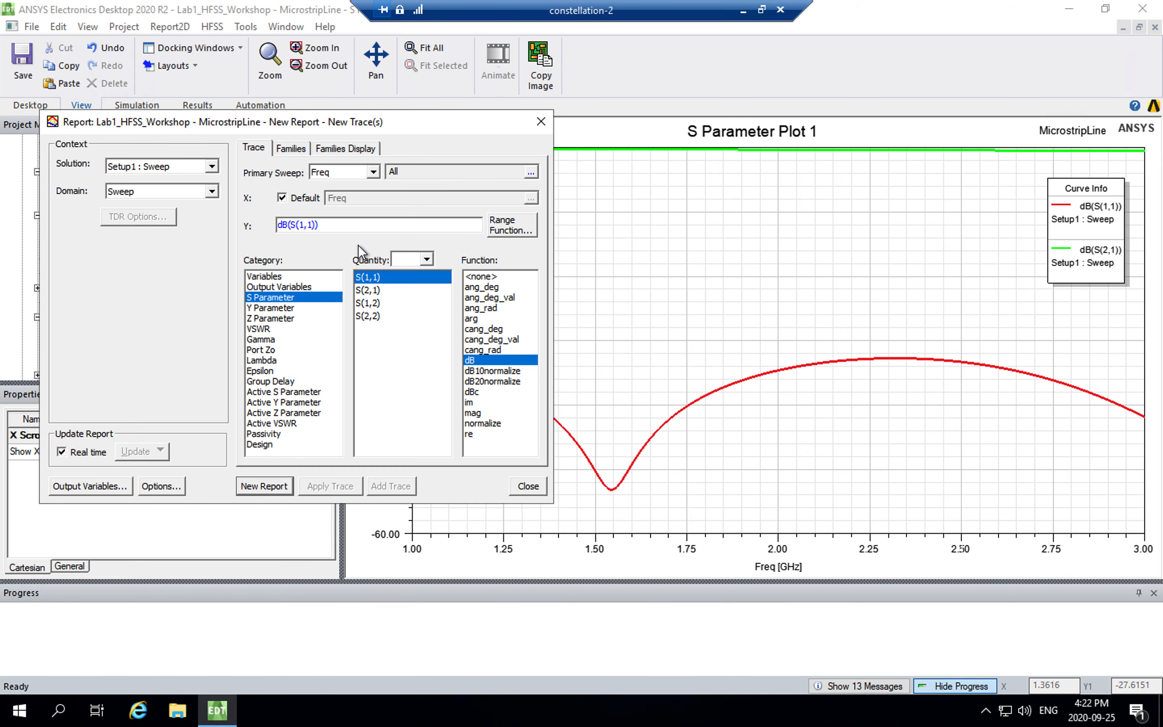
pyautogui.click(266, 350)
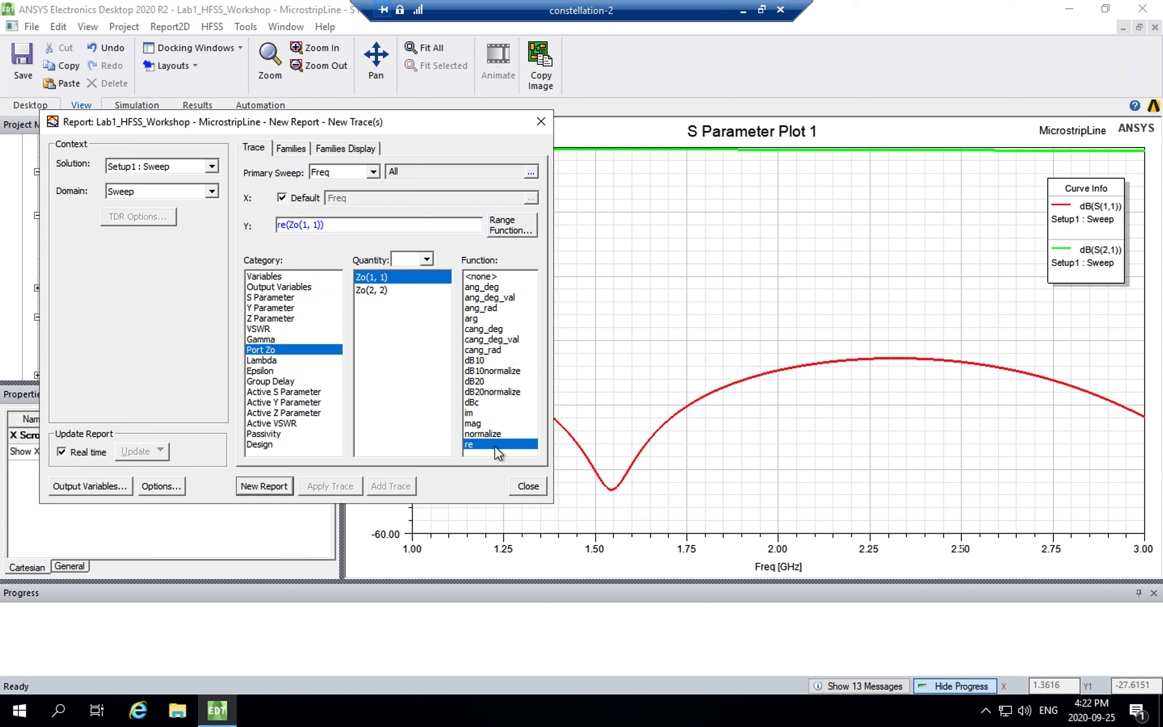
pyautogui.click(268, 485)
pyautogui.click(528, 486)
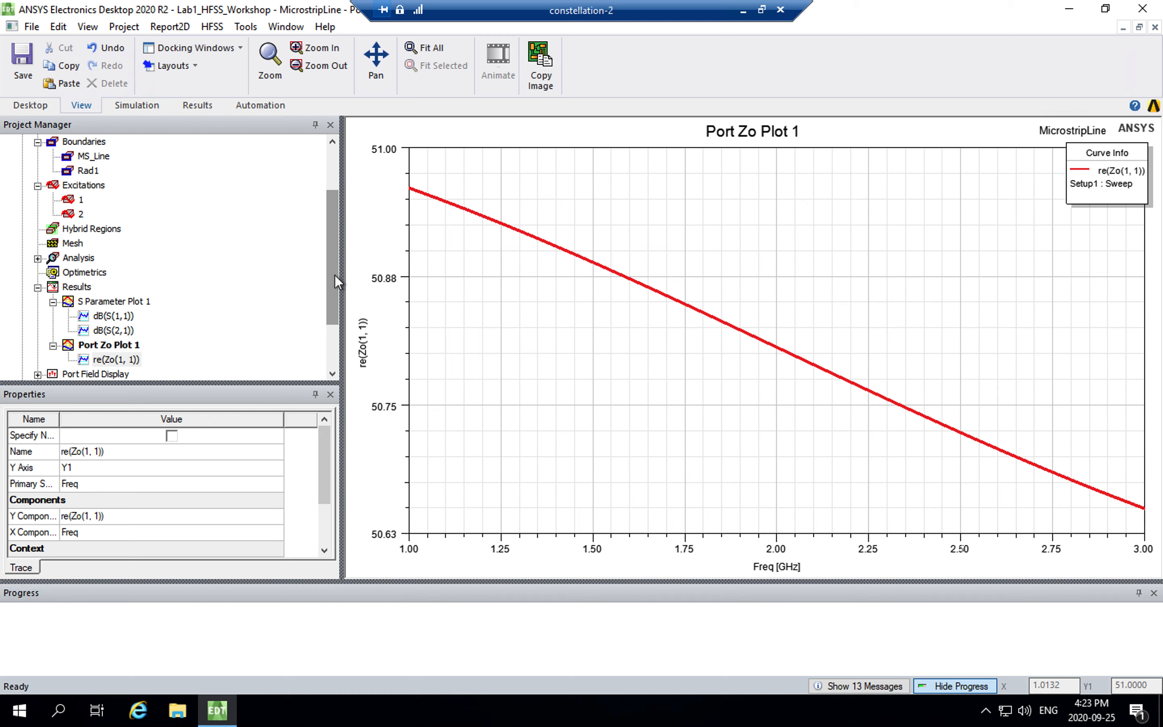
pyautogui.moveTo(334, 275); pyautogui.dragTo(335, 242)
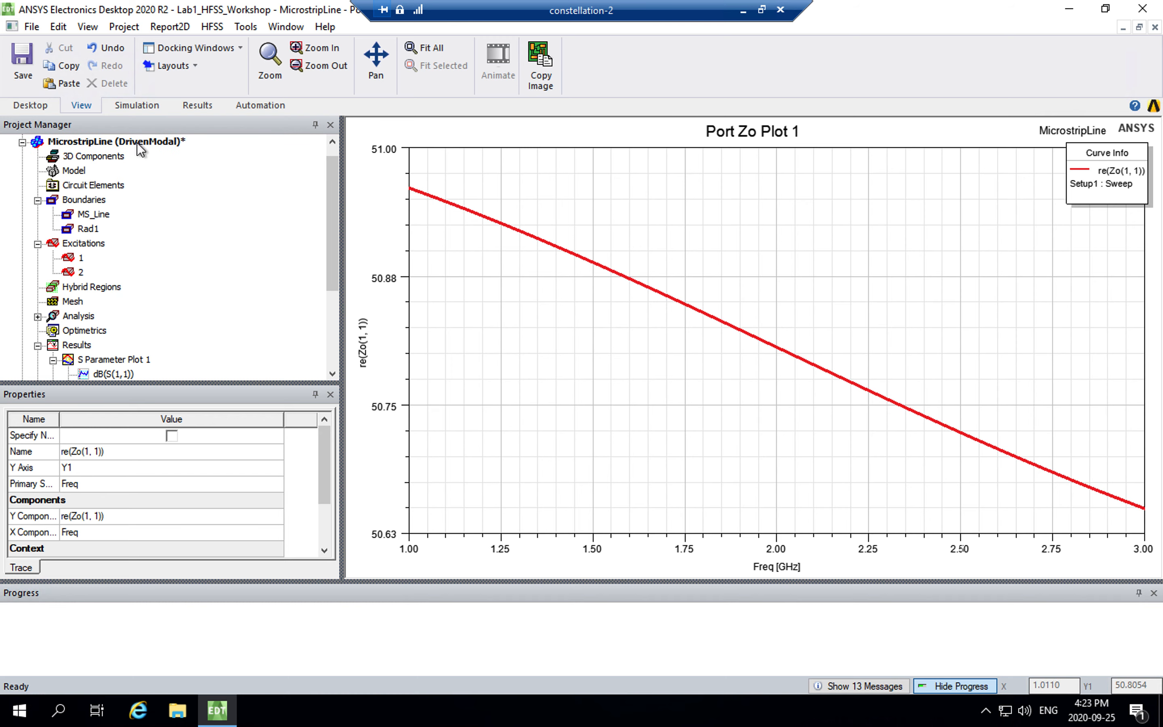
pyautogui.moveTo(334, 240); pyautogui.dragTo(333, 274)
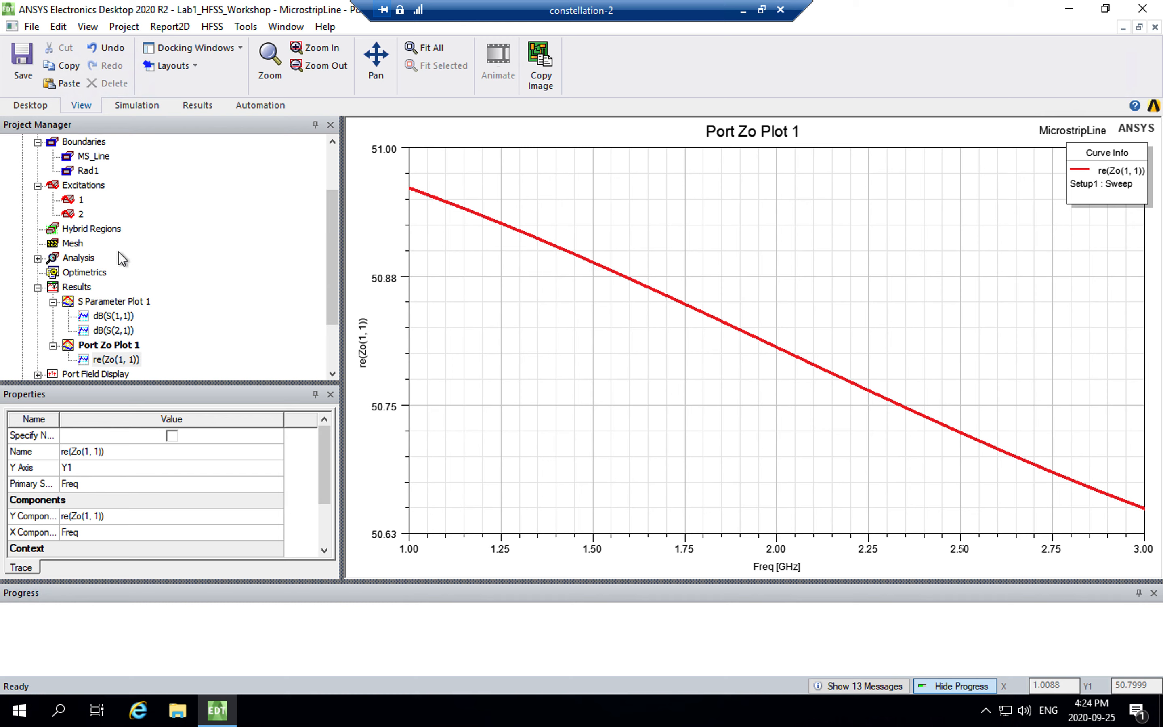
# Add a parametric setup under Optimetrics and choose MS_W as the variable of a new sweep definition
pyautogui.click(97, 272)
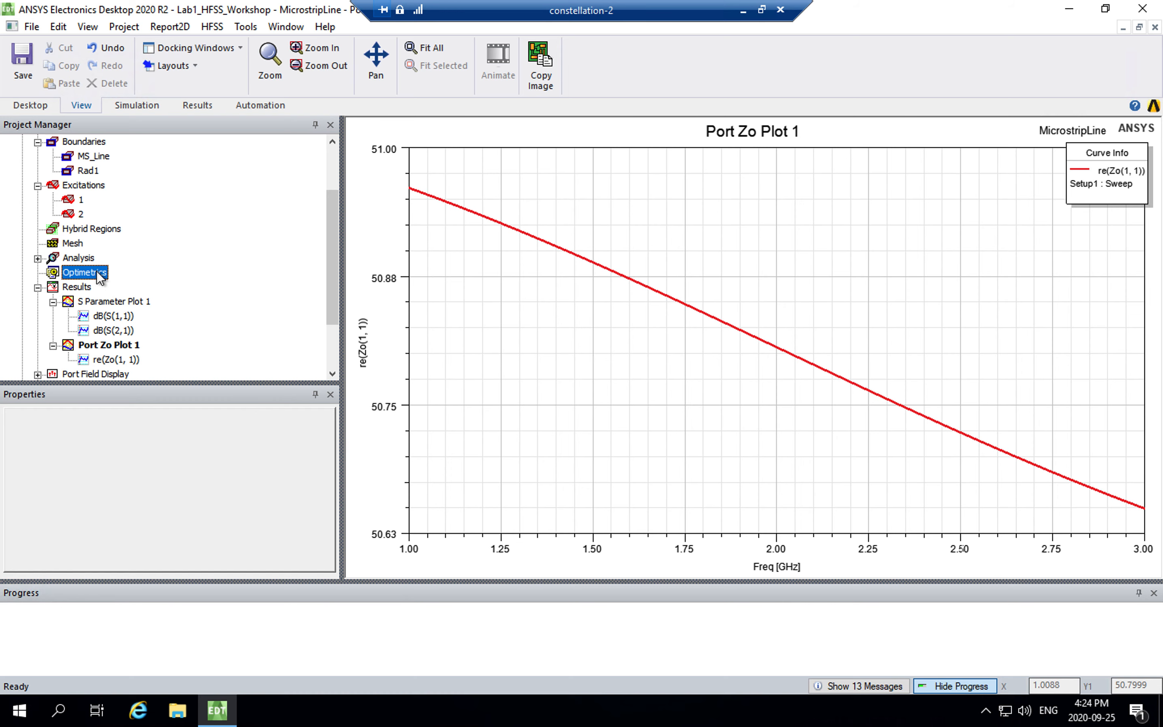
pyautogui.rightClick(99, 276)
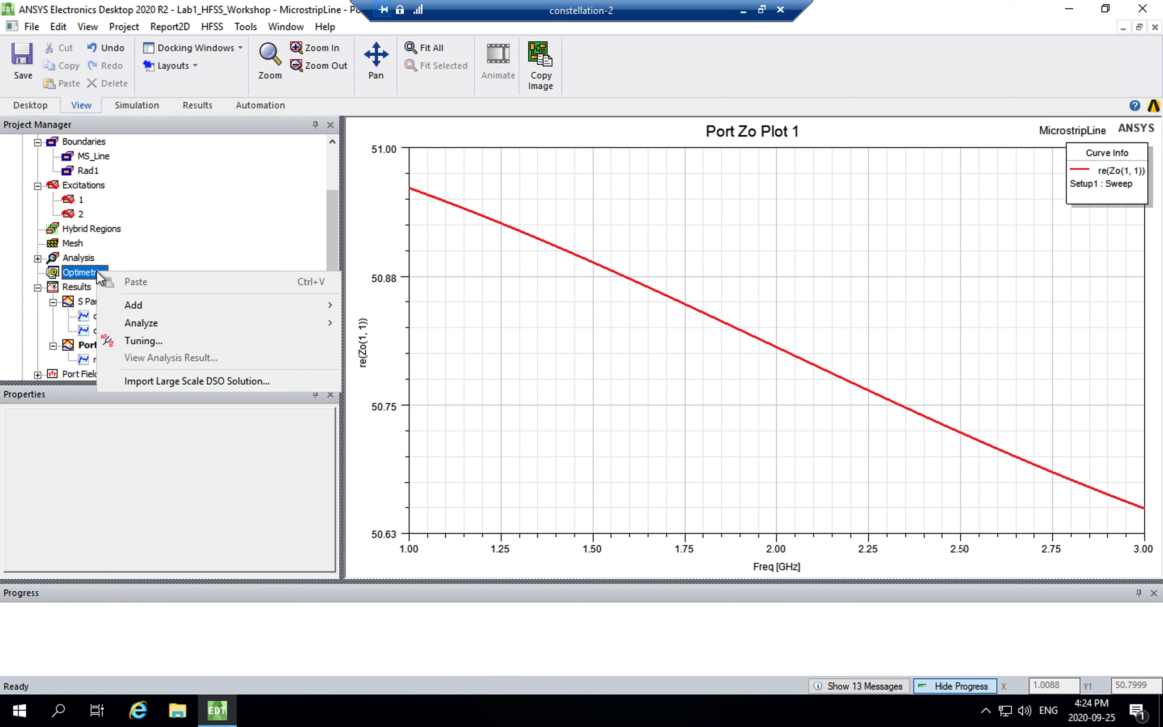
pyautogui.moveTo(168, 308)
pyautogui.moveTo(237, 305)
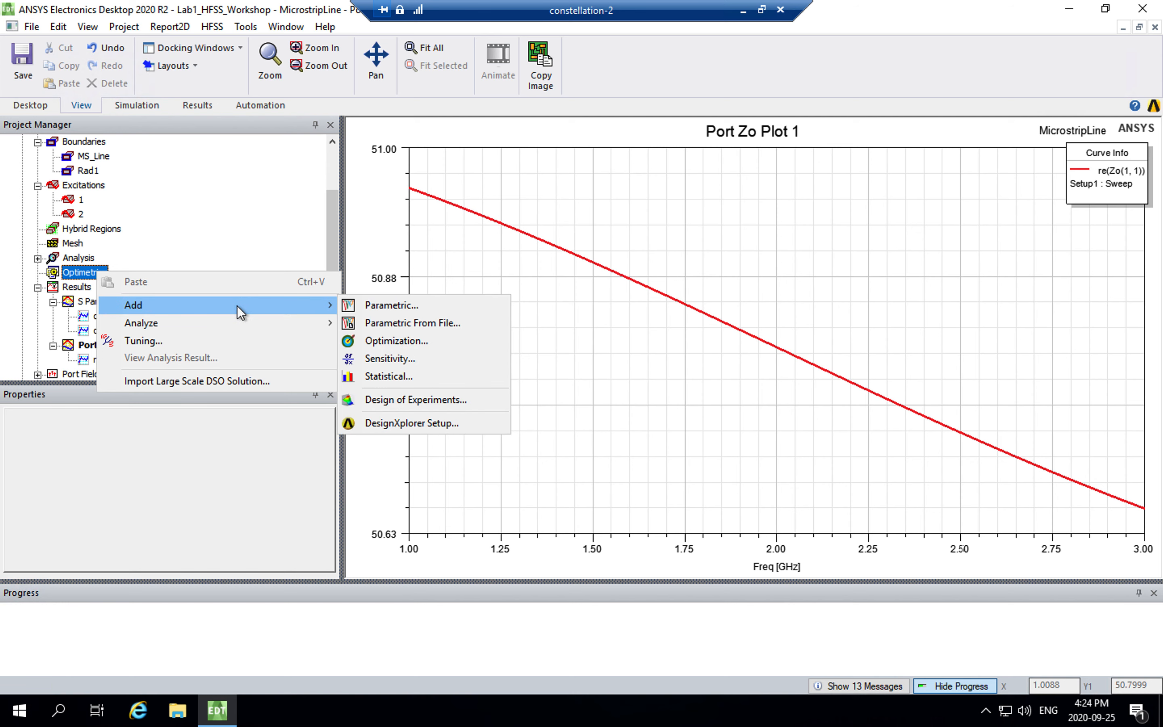
pyautogui.click(456, 312)
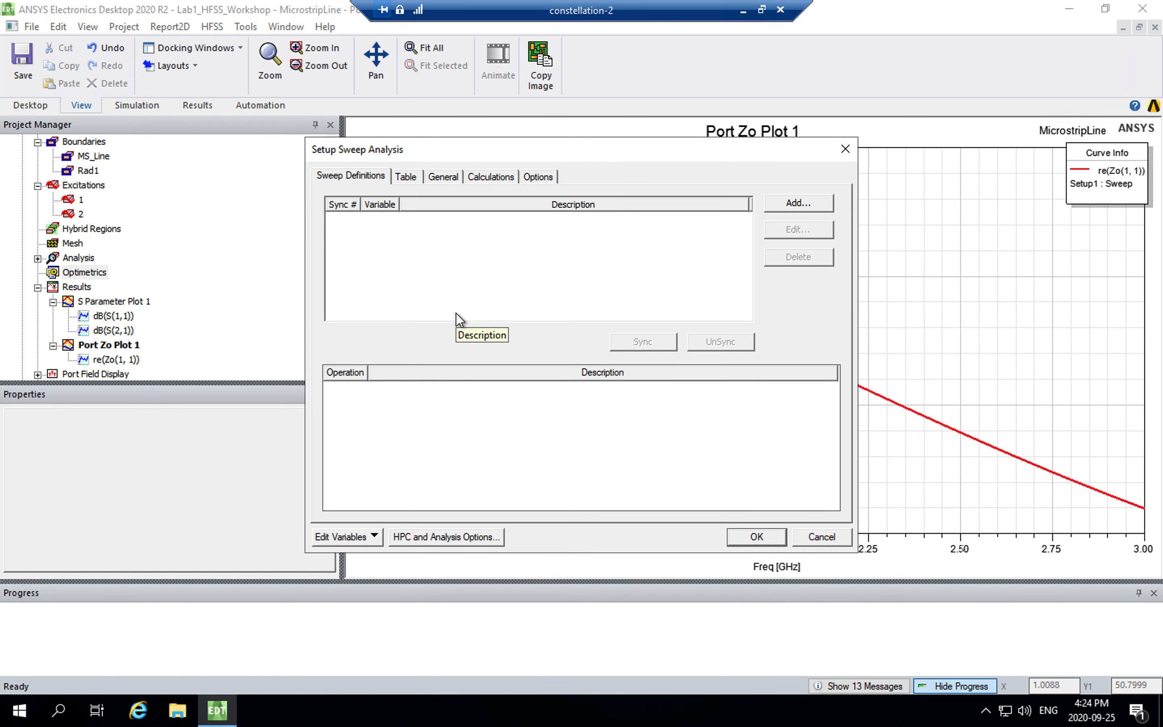
pyautogui.click(805, 204)
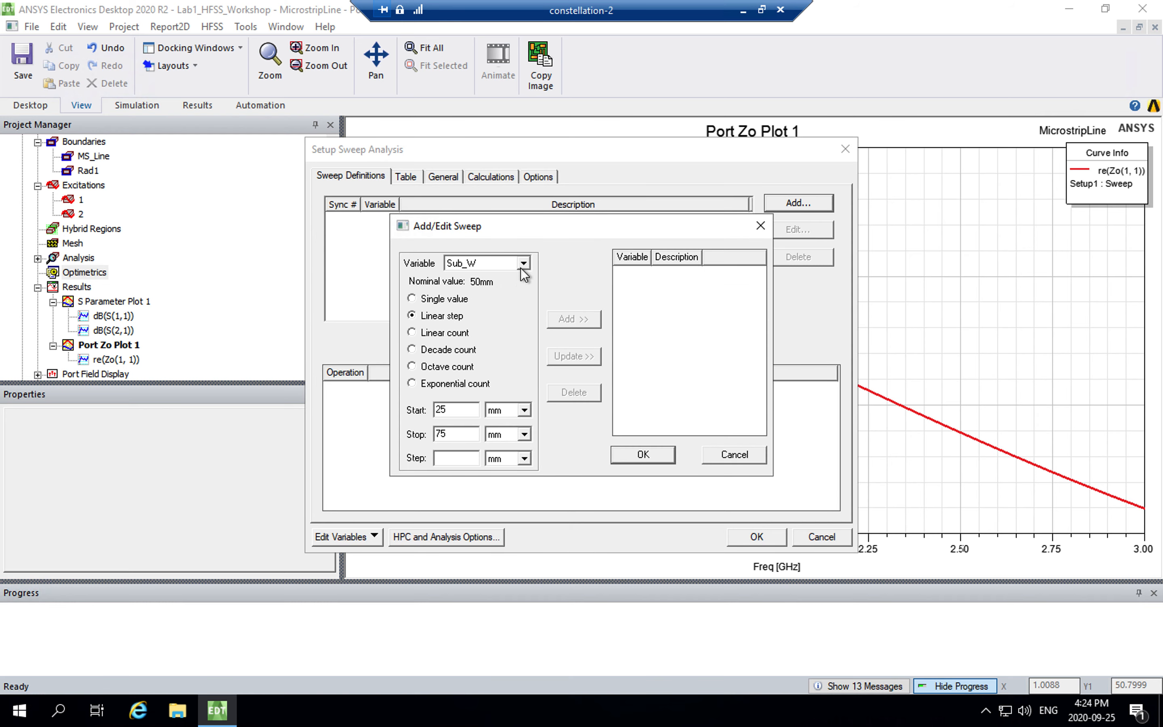
pyautogui.click(523, 264)
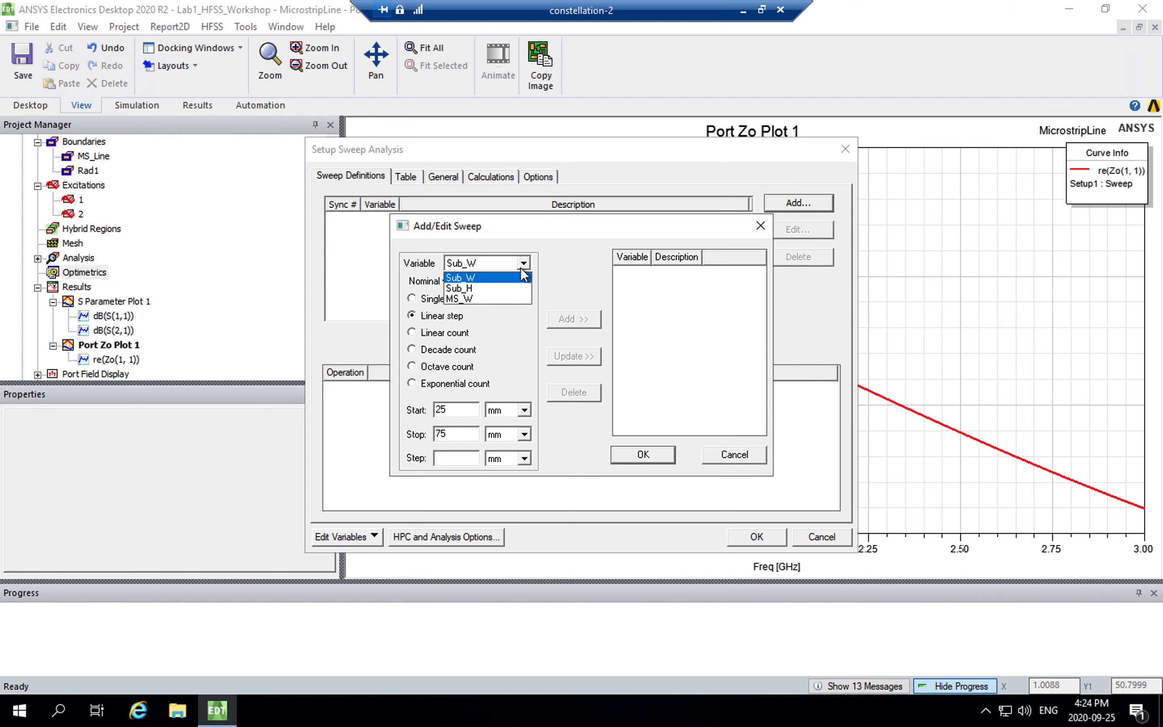
pyautogui.click(504, 293)
# Define the MS_W sweep as a linear step from 1 mm to 3 mm with a 0.5 mm step
pyautogui.moveTo(472, 411); pyautogui.dragTo(384, 407)
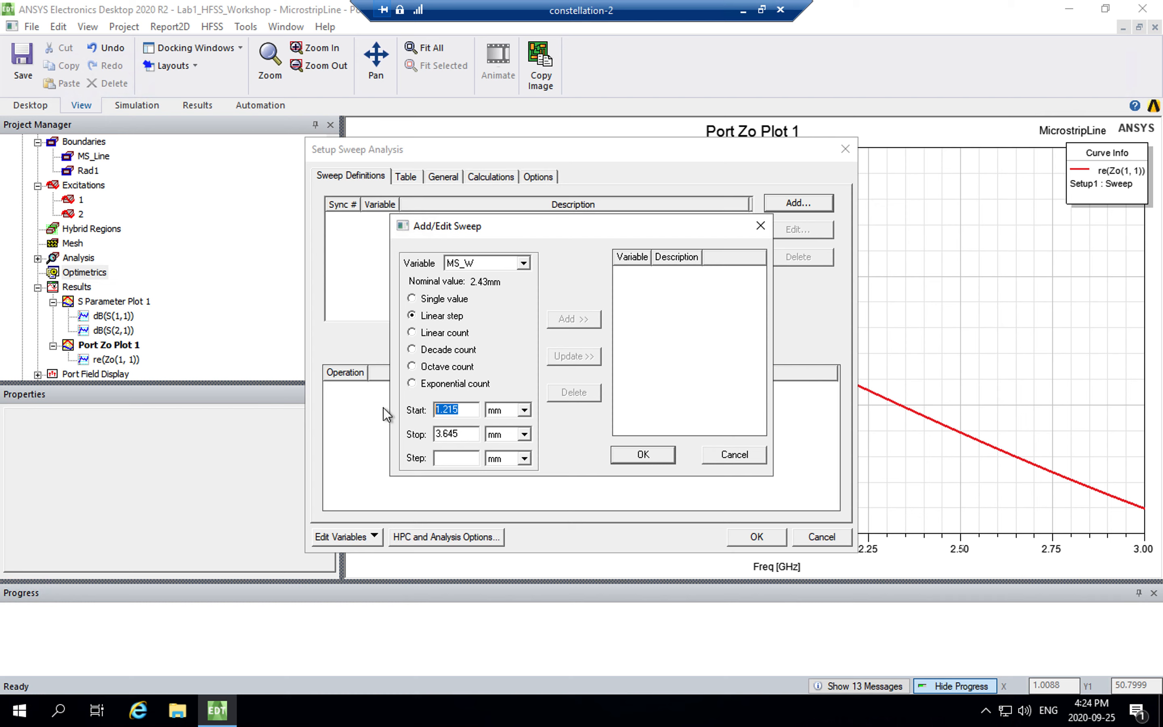
pyautogui.write('1')
pyautogui.moveTo(463, 435); pyautogui.dragTo(389, 430)
pyautogui.write('3')
pyautogui.click(457, 457)
pyautogui.write('0/5')
pyautogui.press('BackSpace')
pyautogui.press('BackSpace')
pyautogui.write('.5')
pyautogui.click(586, 321)
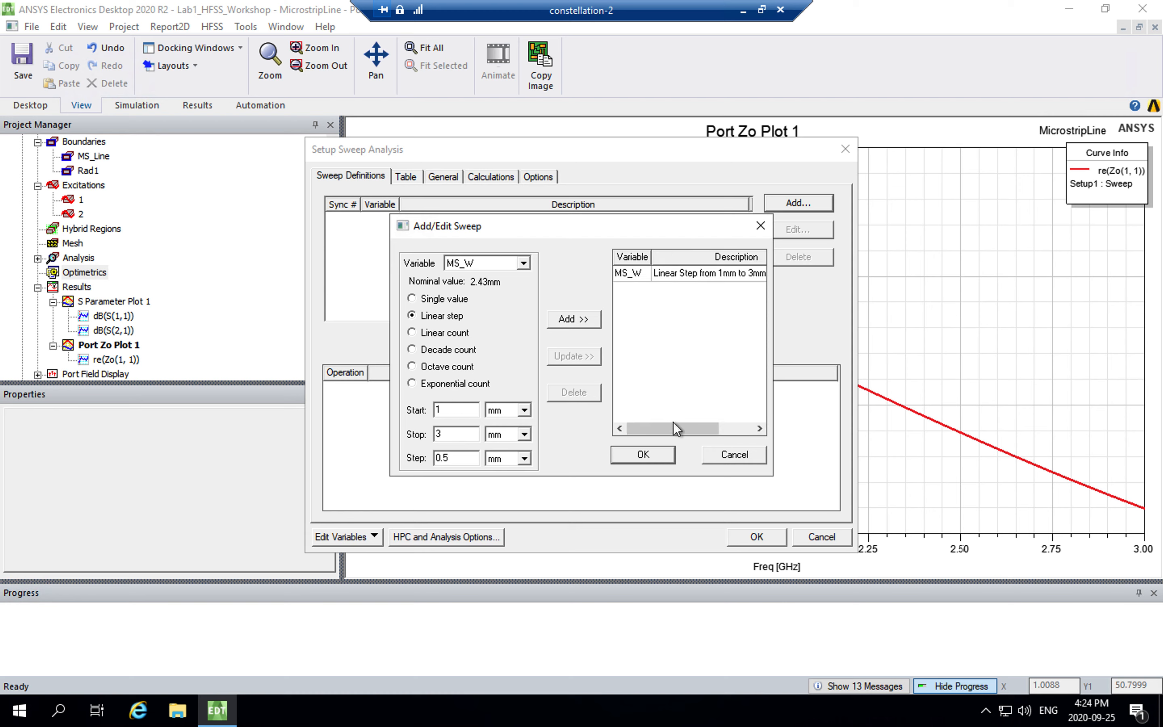
pyautogui.click(665, 455)
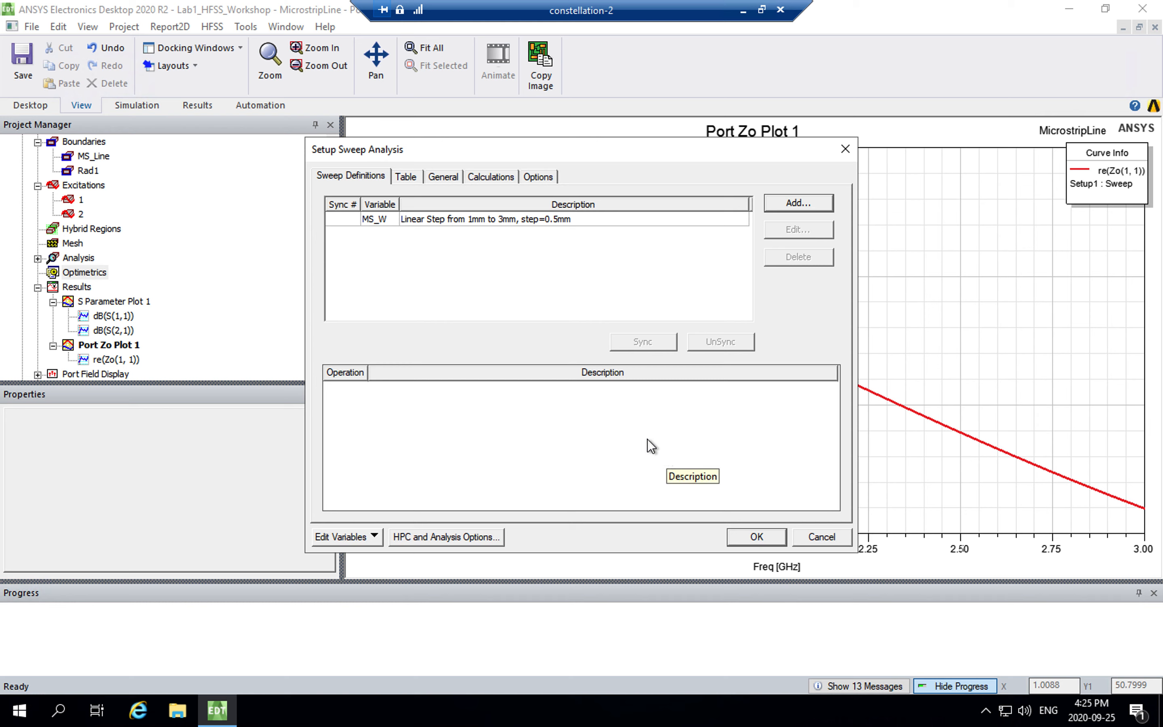
# Check the table of MS_W sweep values and accept the parametric sweep setup
pyautogui.click(406, 177)
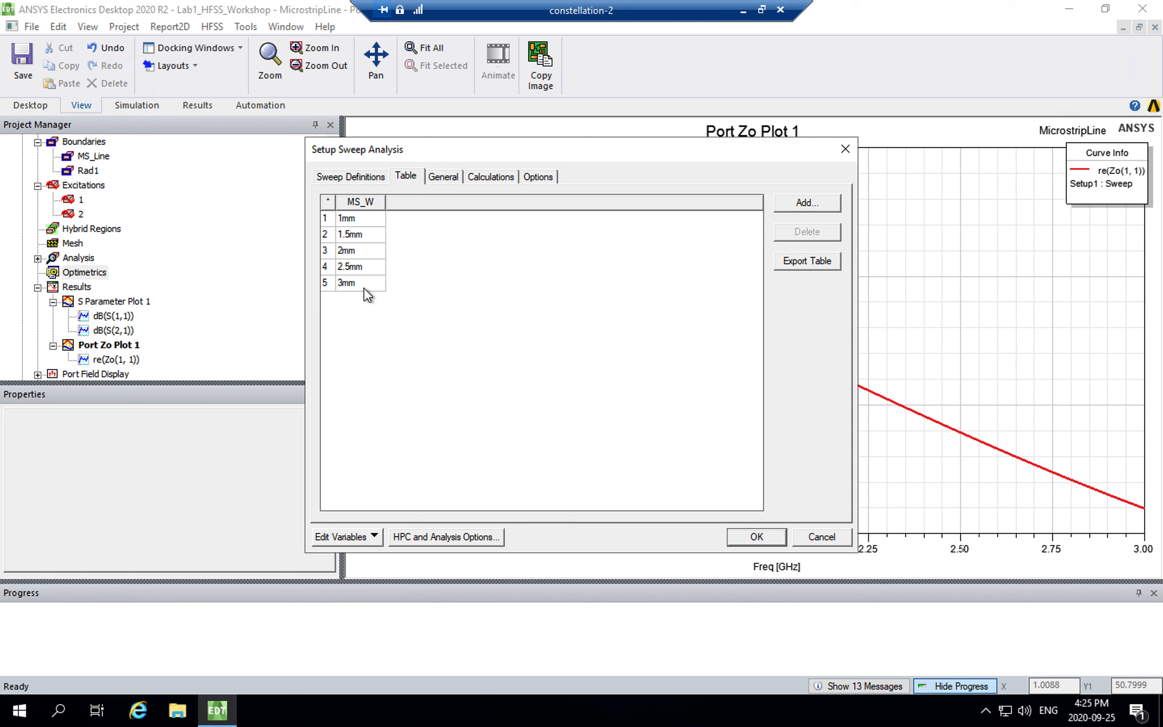
pyautogui.click(369, 178)
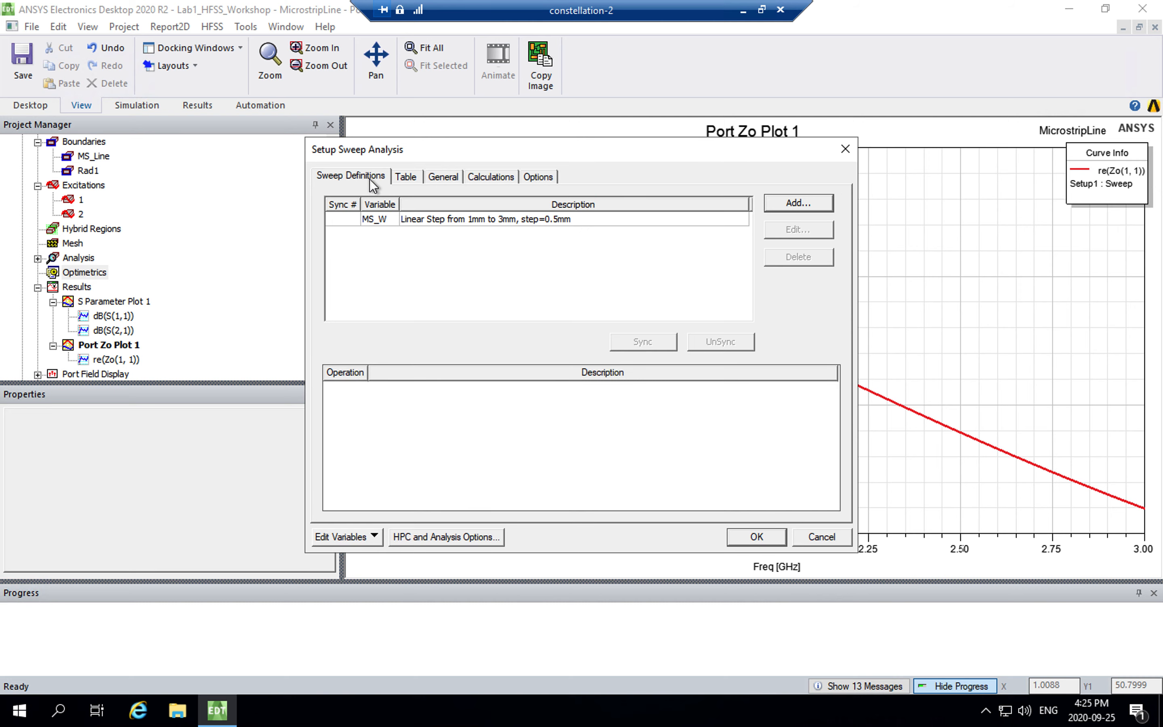
pyautogui.click(759, 538)
# Expand Optimetrics, select ParametricSetup1, and analyze this parametric setup
pyautogui.click(37, 272)
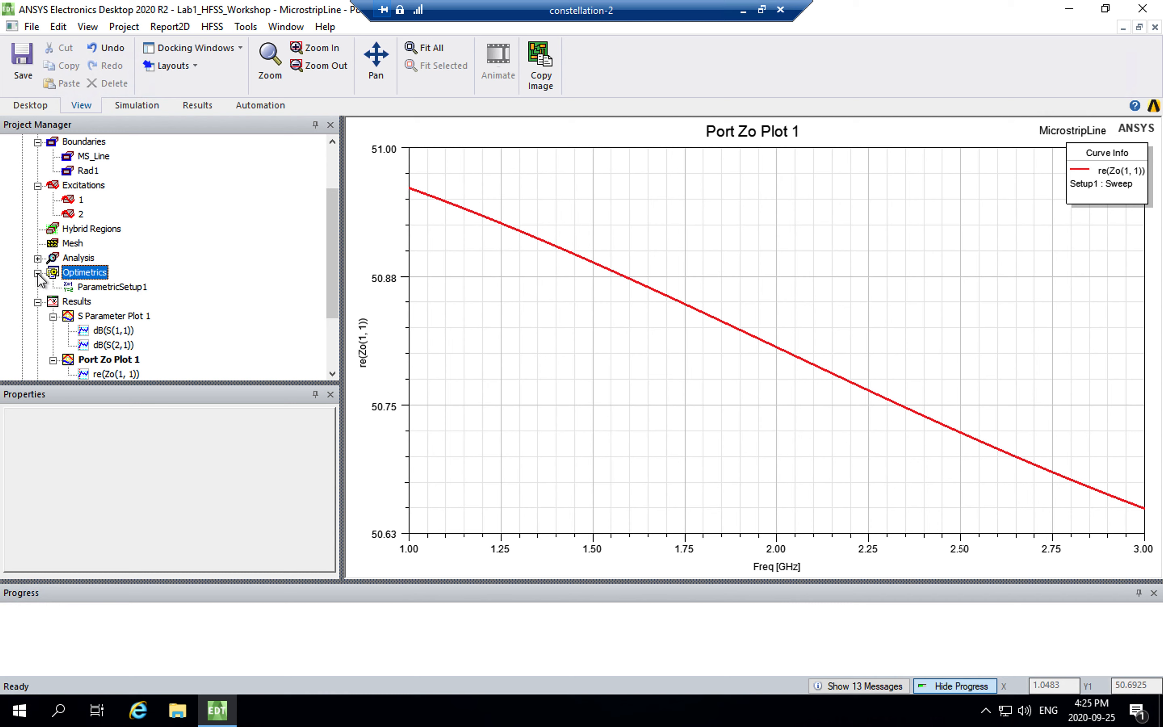
pyautogui.click(131, 288)
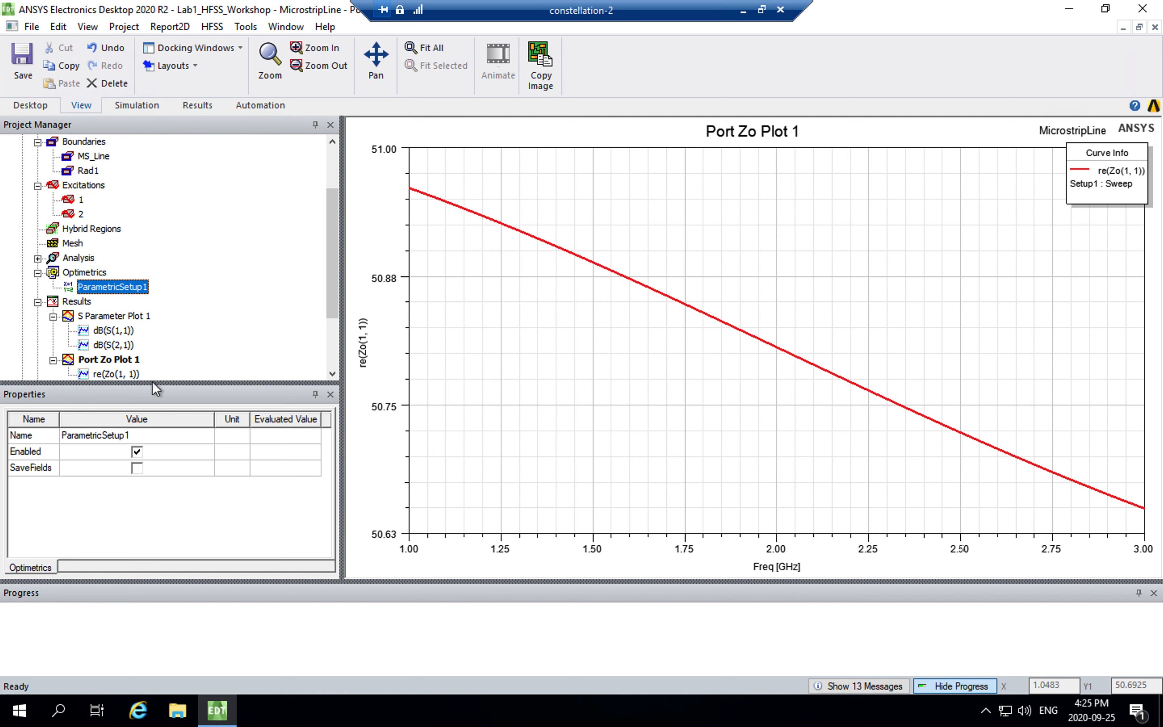
pyautogui.click(136, 452)
pyautogui.click(129, 105)
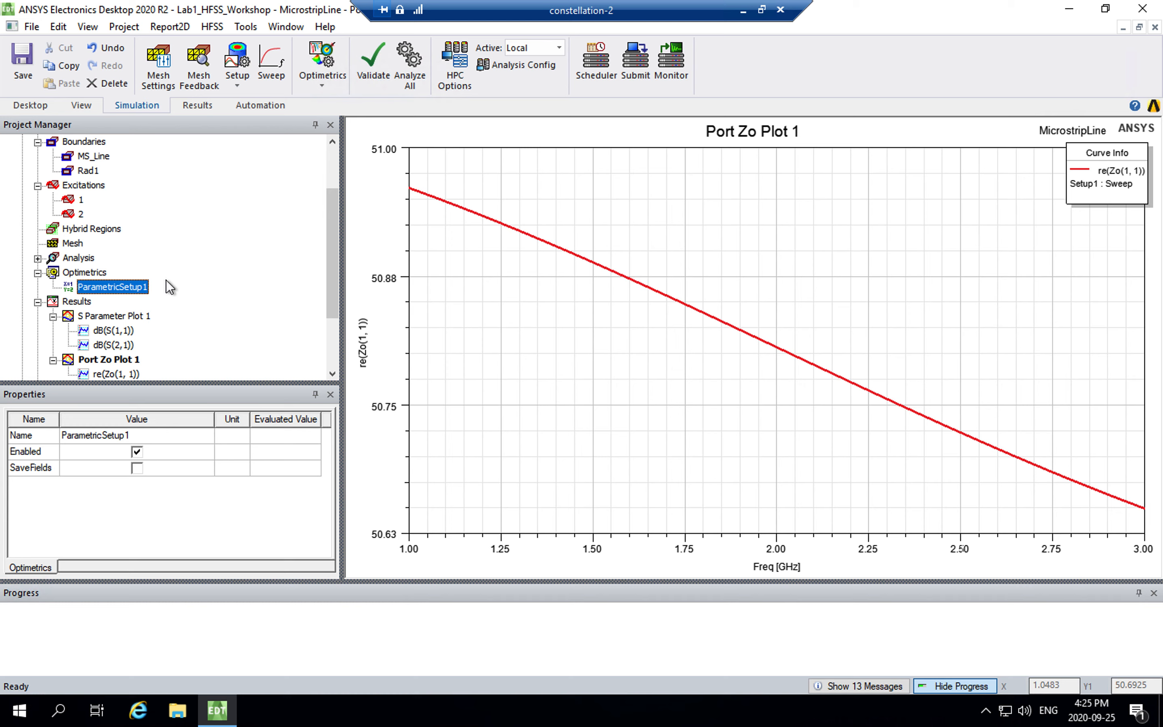
pyautogui.rightClick(142, 296)
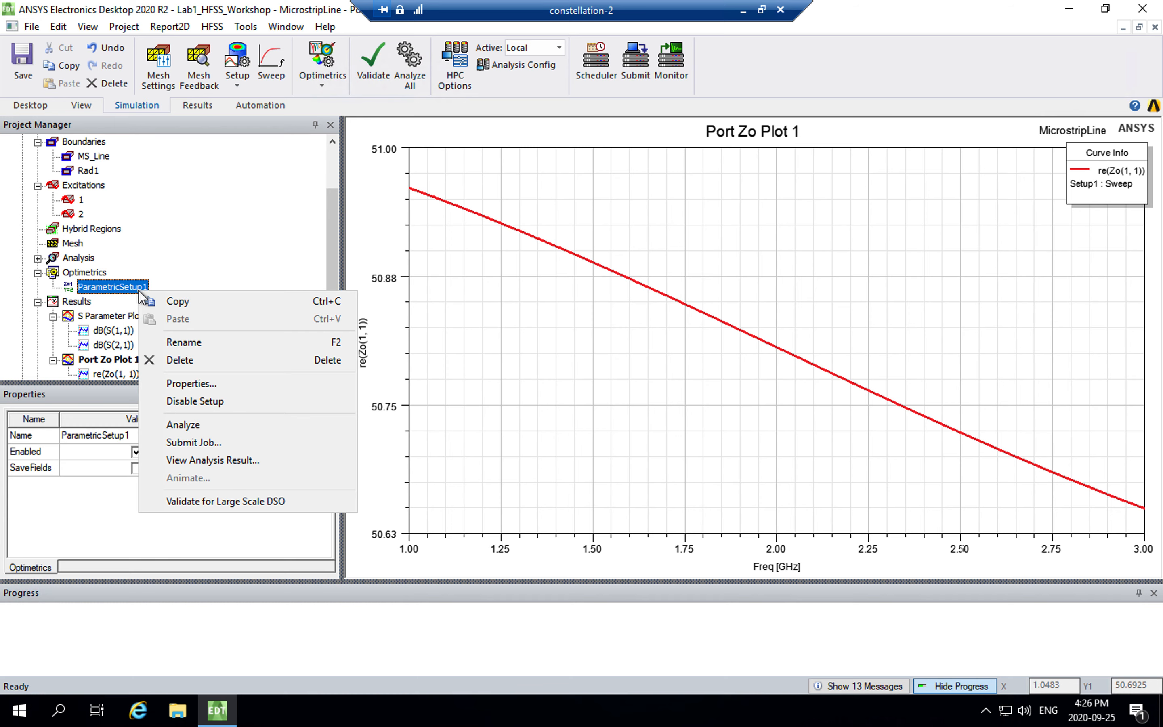
pyautogui.click(214, 423)
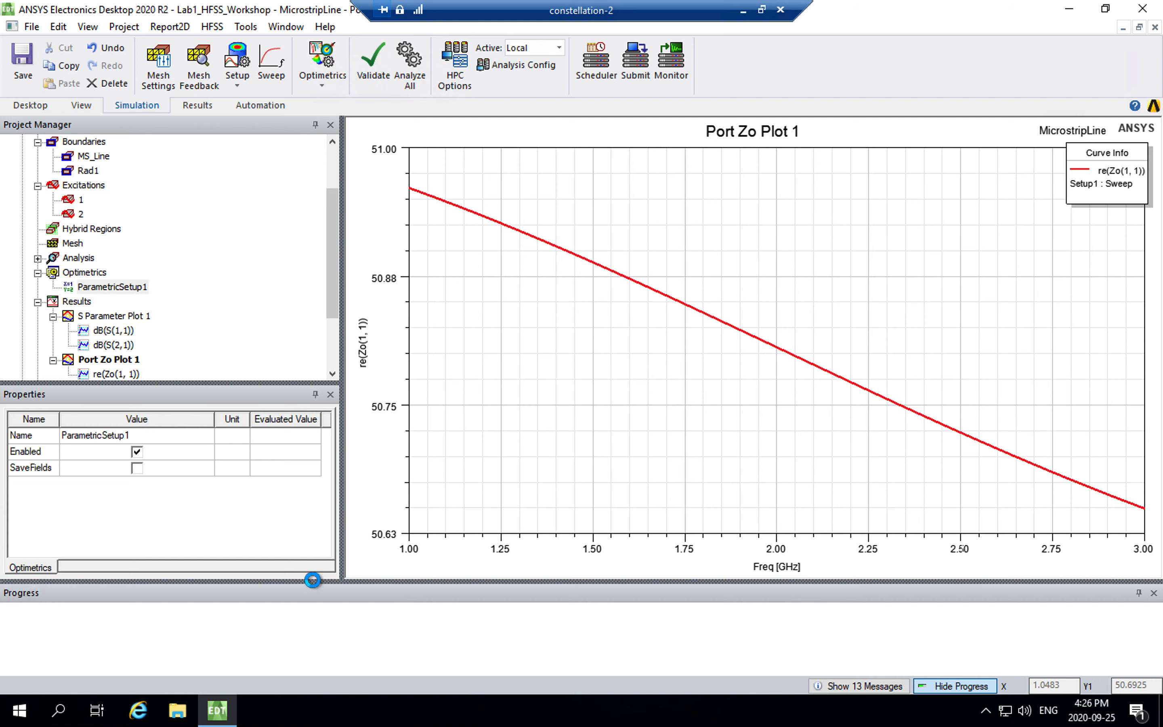
# Resize the docked windows to shrink the Progress area and enlarge the project tree
pyautogui.moveTo(313, 583); pyautogui.dragTo(311, 524)
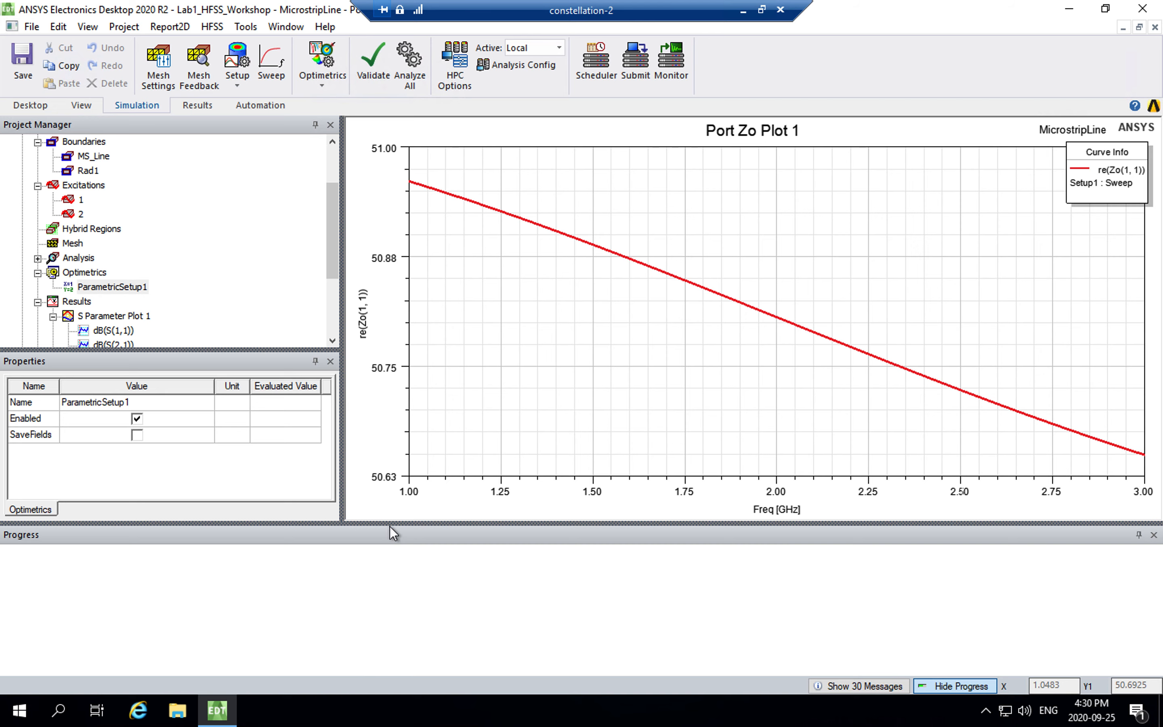
pyautogui.moveTo(390, 524); pyautogui.dragTo(401, 598)
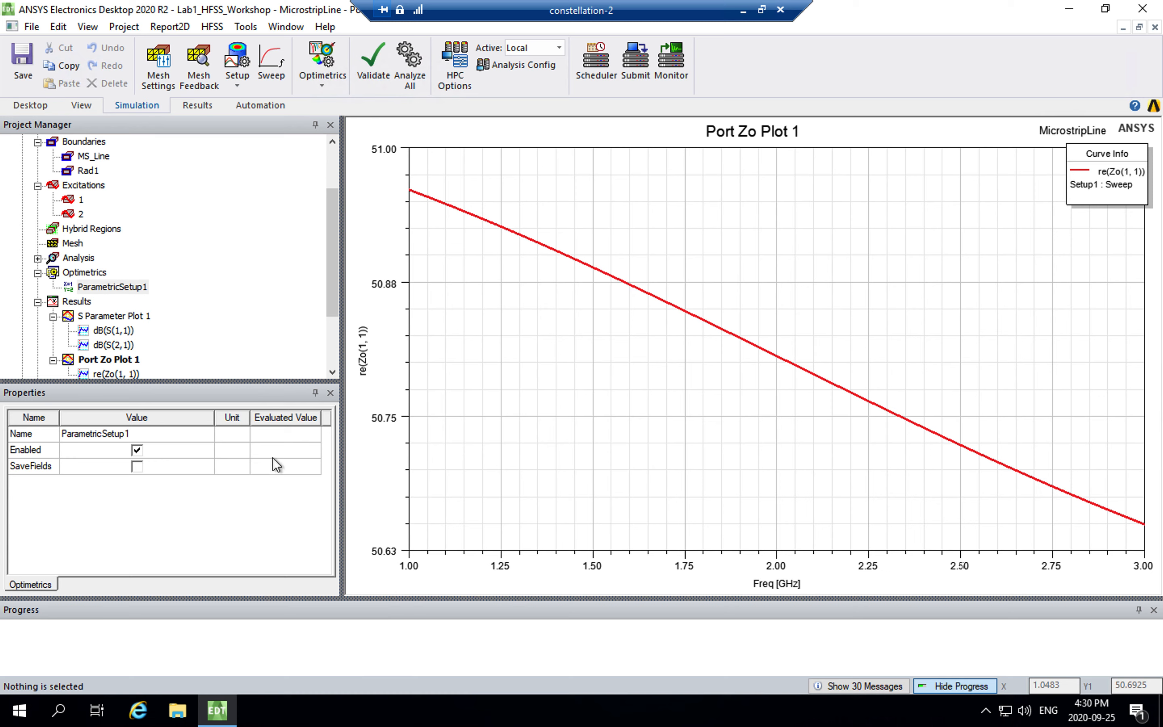
pyautogui.moveTo(226, 384); pyautogui.dragTo(235, 449)
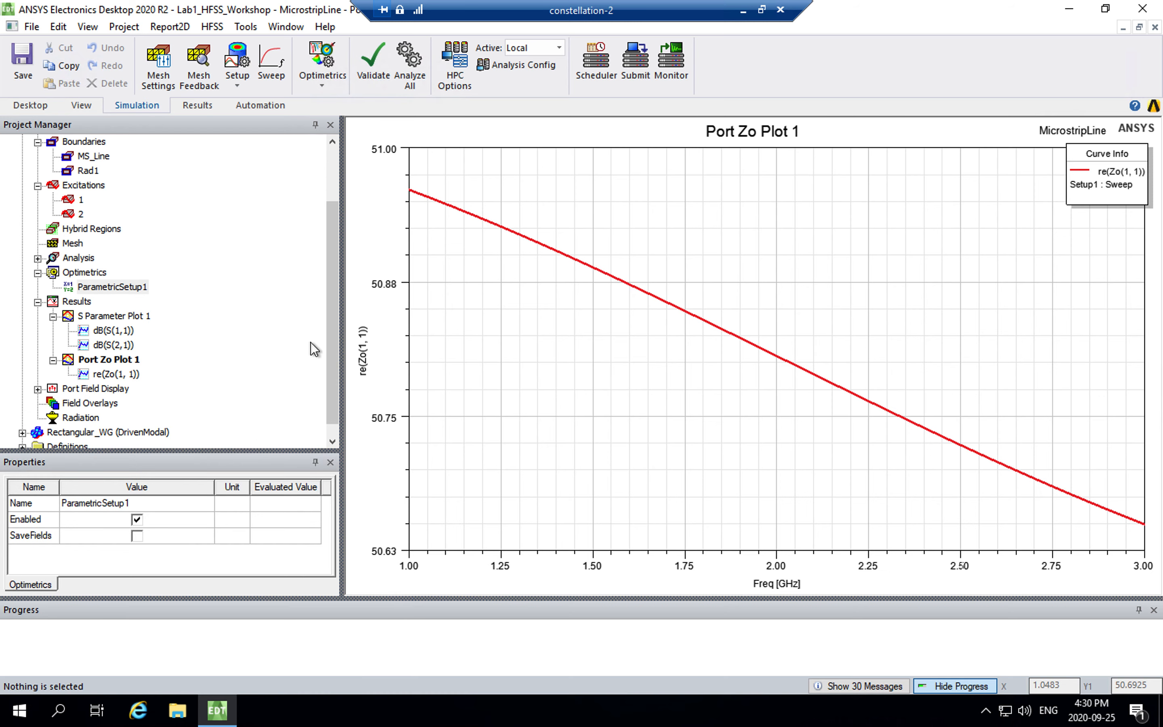
# Edit the re(Zo(1,1)) trace of Port Zo Plot 1 to plot the family of all MS_W values
pyautogui.click(129, 362)
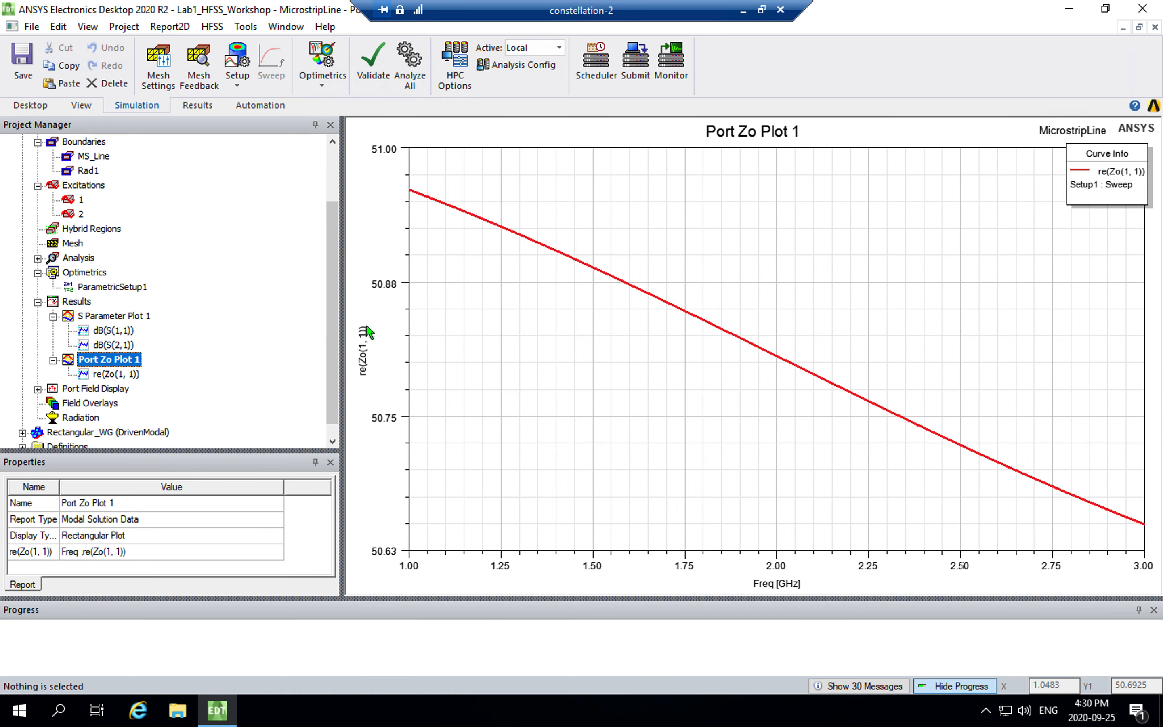
pyautogui.moveTo(331, 311); pyautogui.dragTo(331, 341)
pyautogui.click(137, 366)
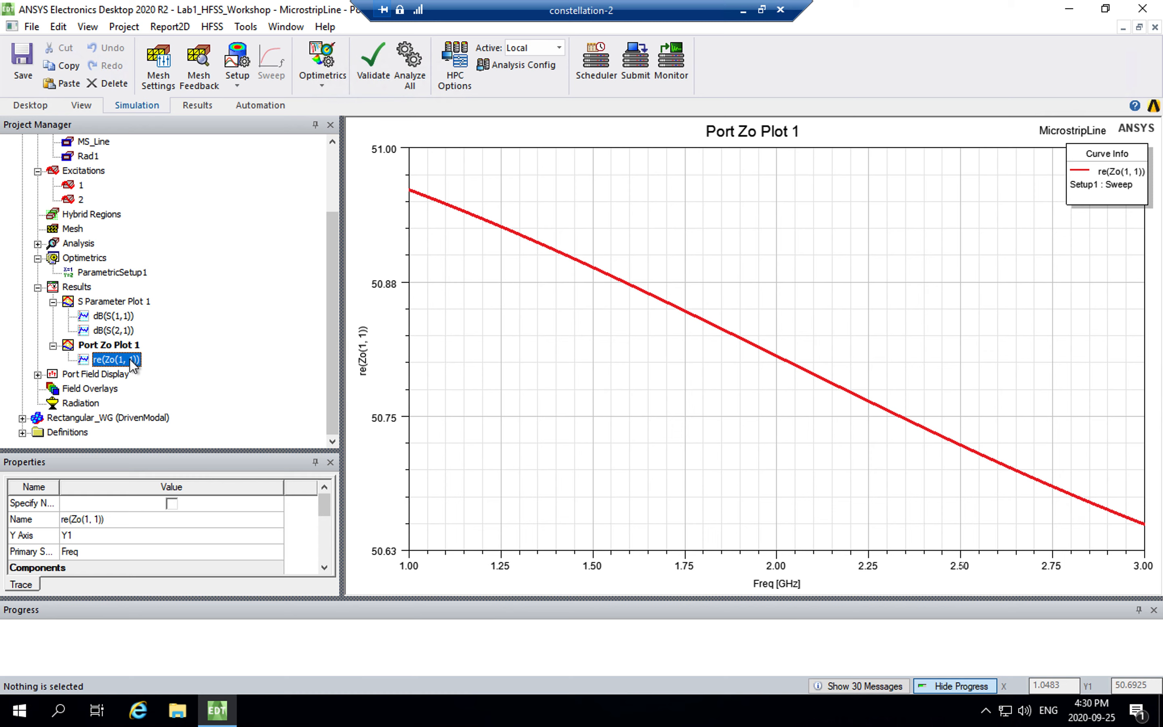
pyautogui.doubleClick(129, 359)
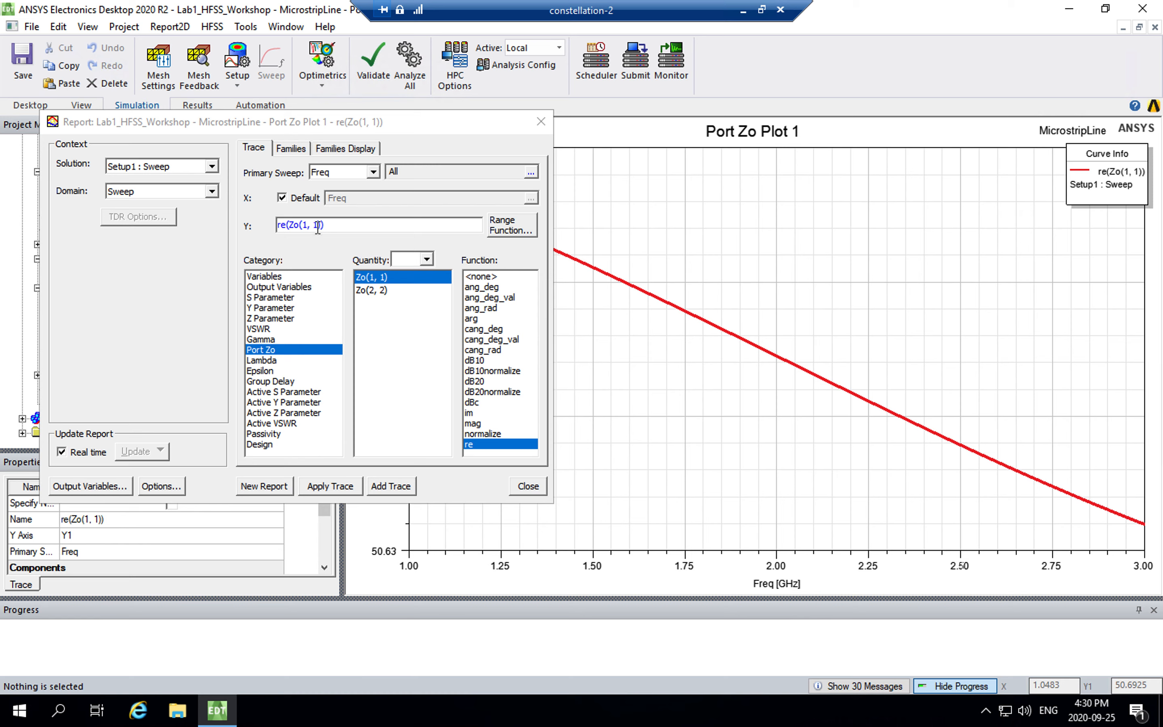
pyautogui.click(292, 149)
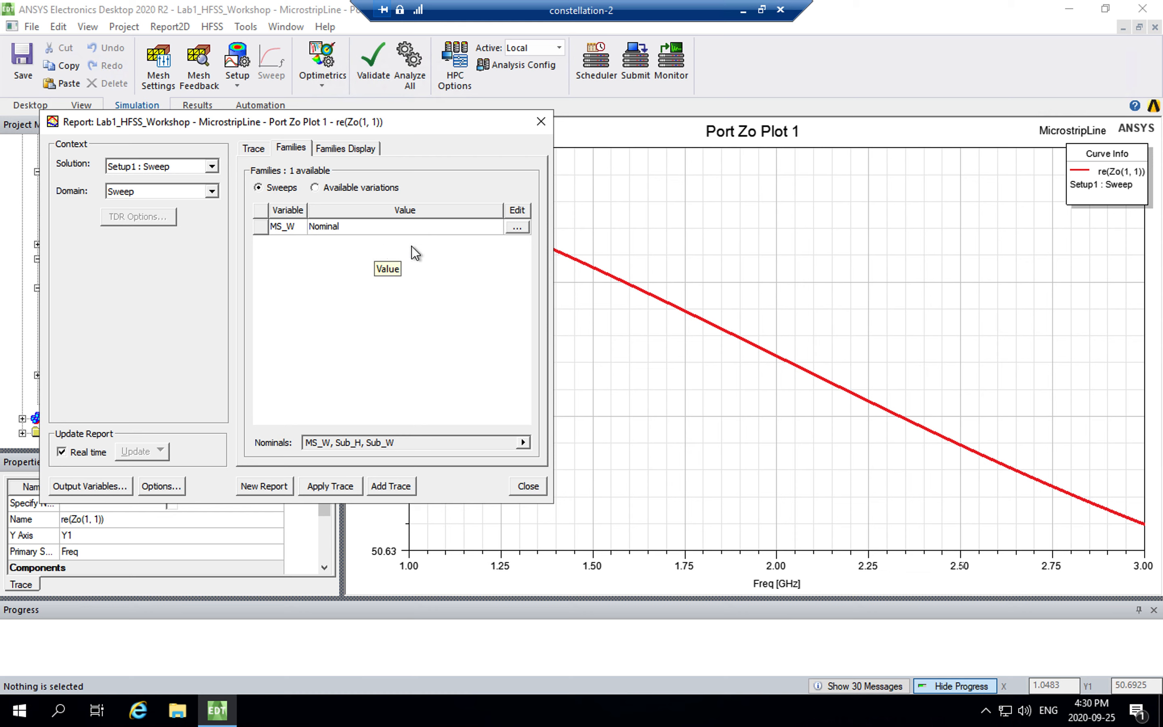
pyautogui.click(524, 228)
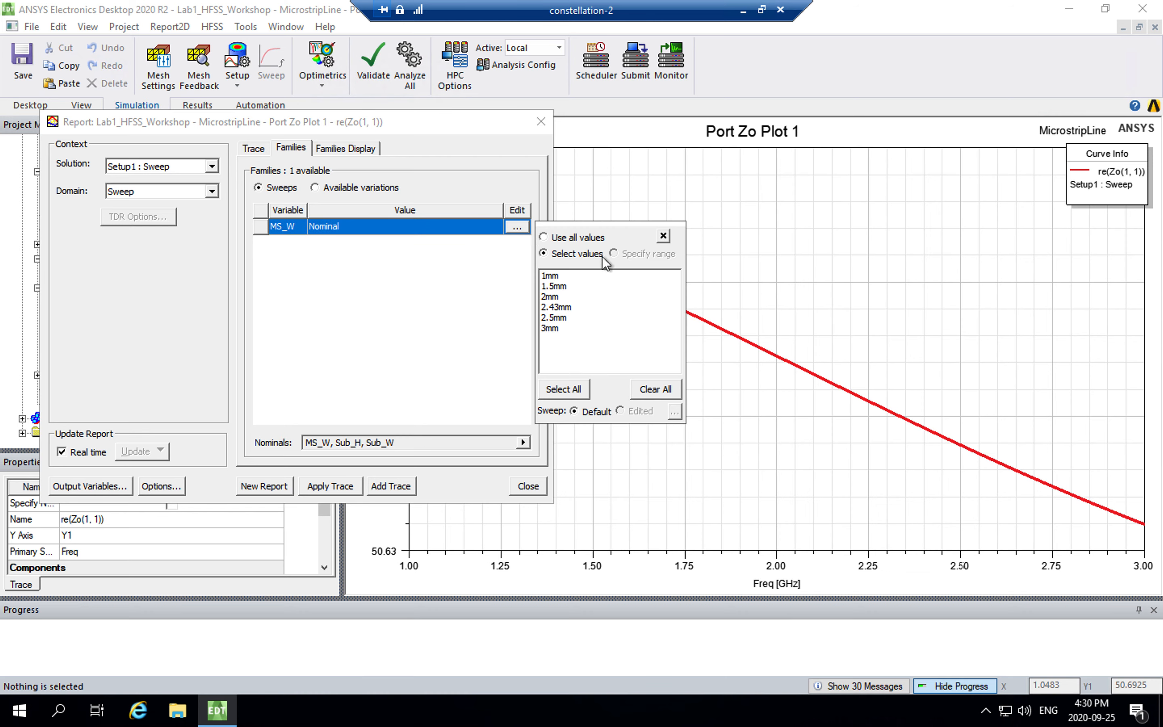
pyautogui.click(580, 237)
pyautogui.click(384, 311)
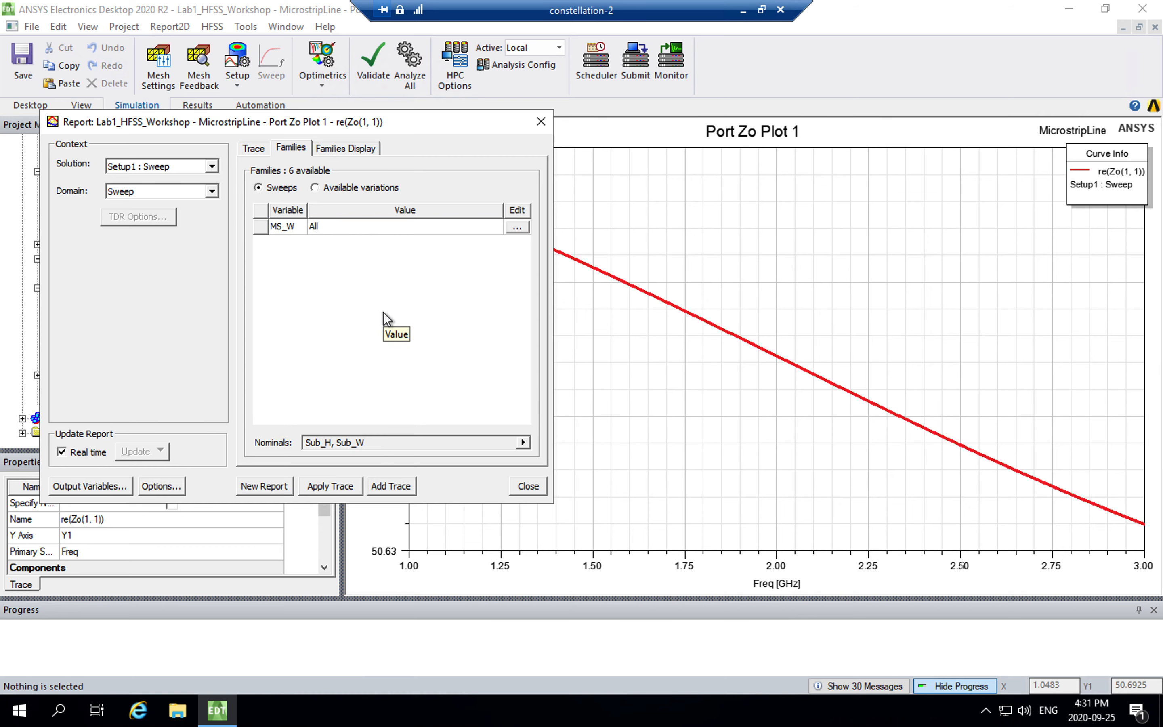
pyautogui.click(331, 487)
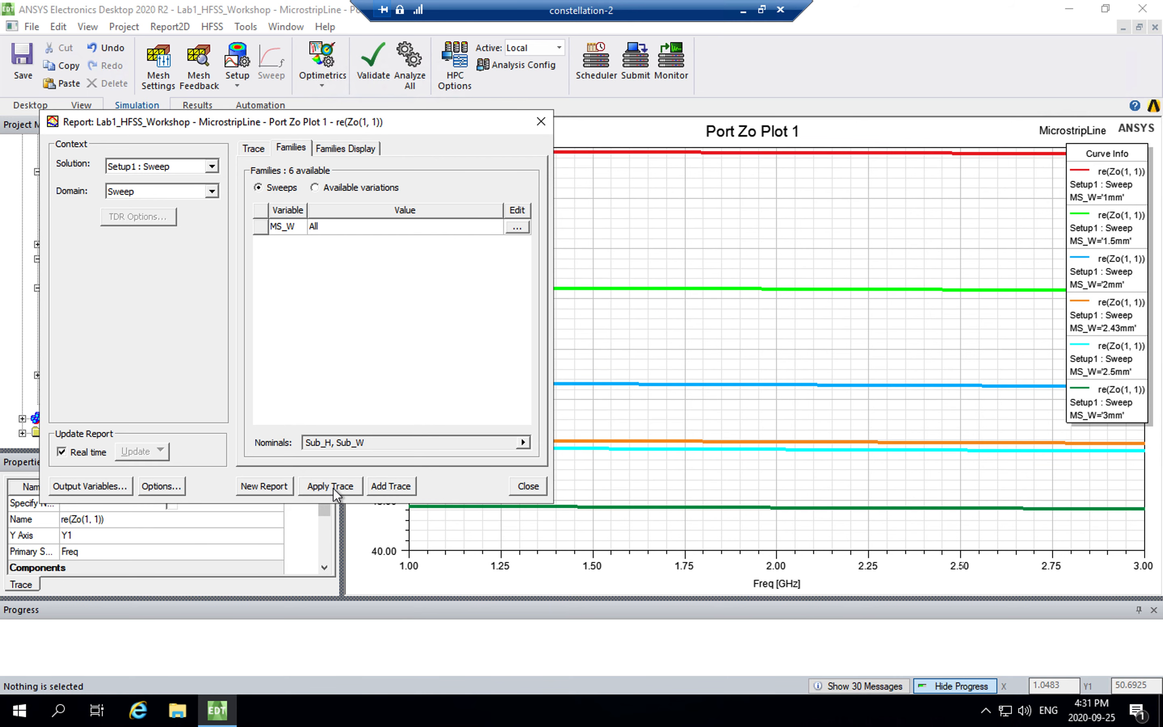
pyautogui.click(529, 486)
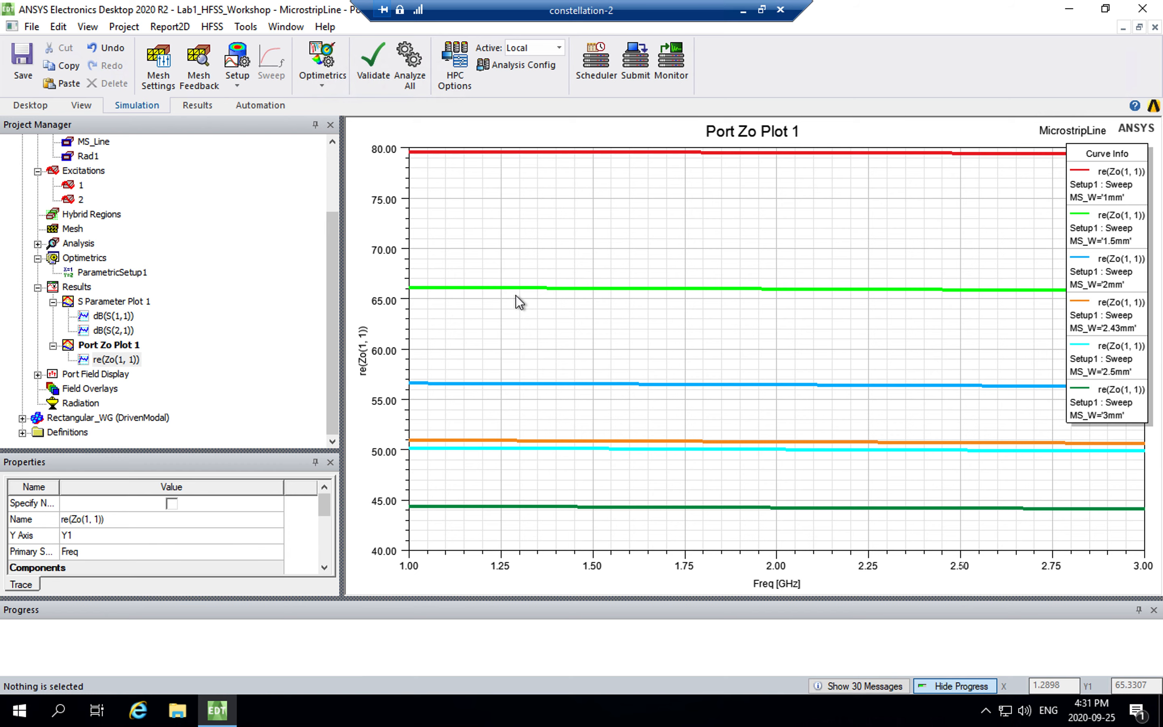
# Review the family settings of the re(Zo(1,1)) trace and reapply it with all MS_W values
pyautogui.doubleClick(123, 361)
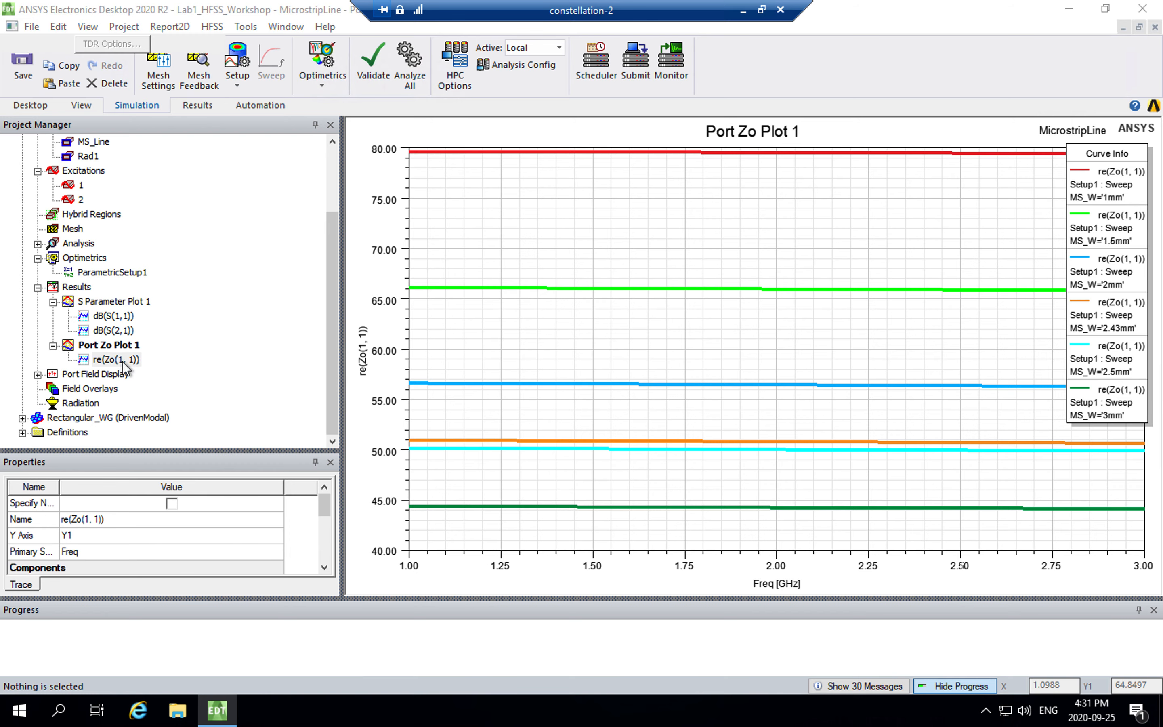
pyautogui.click(293, 149)
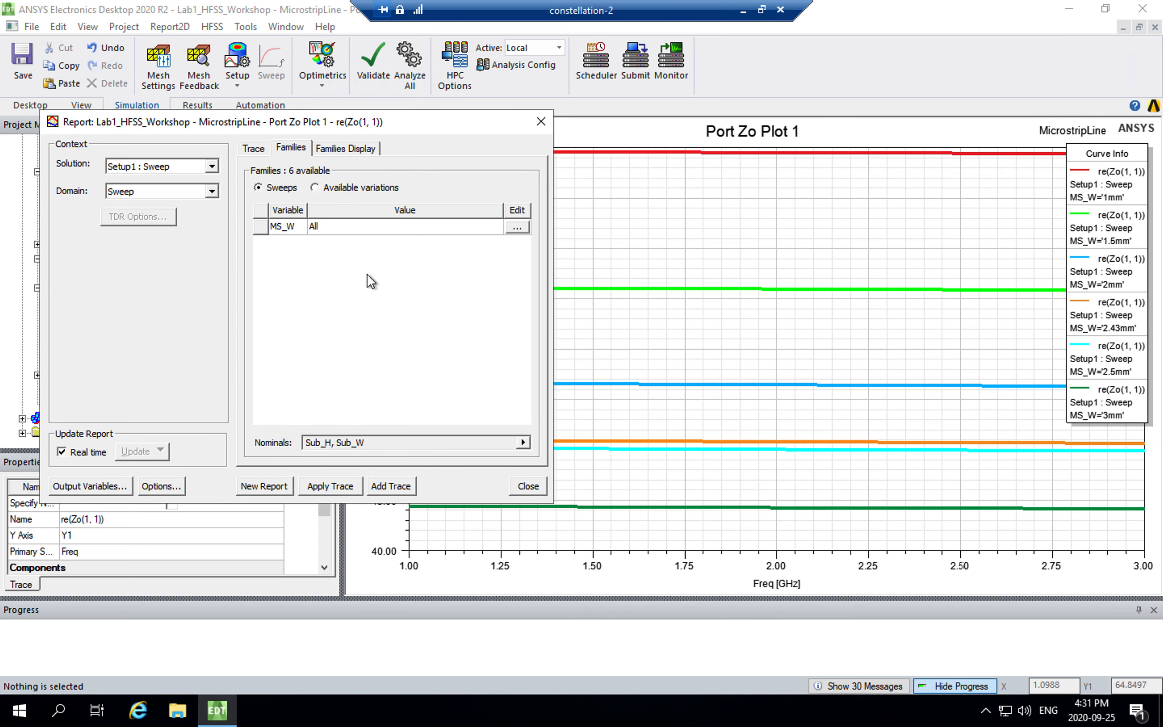
pyautogui.click(517, 227)
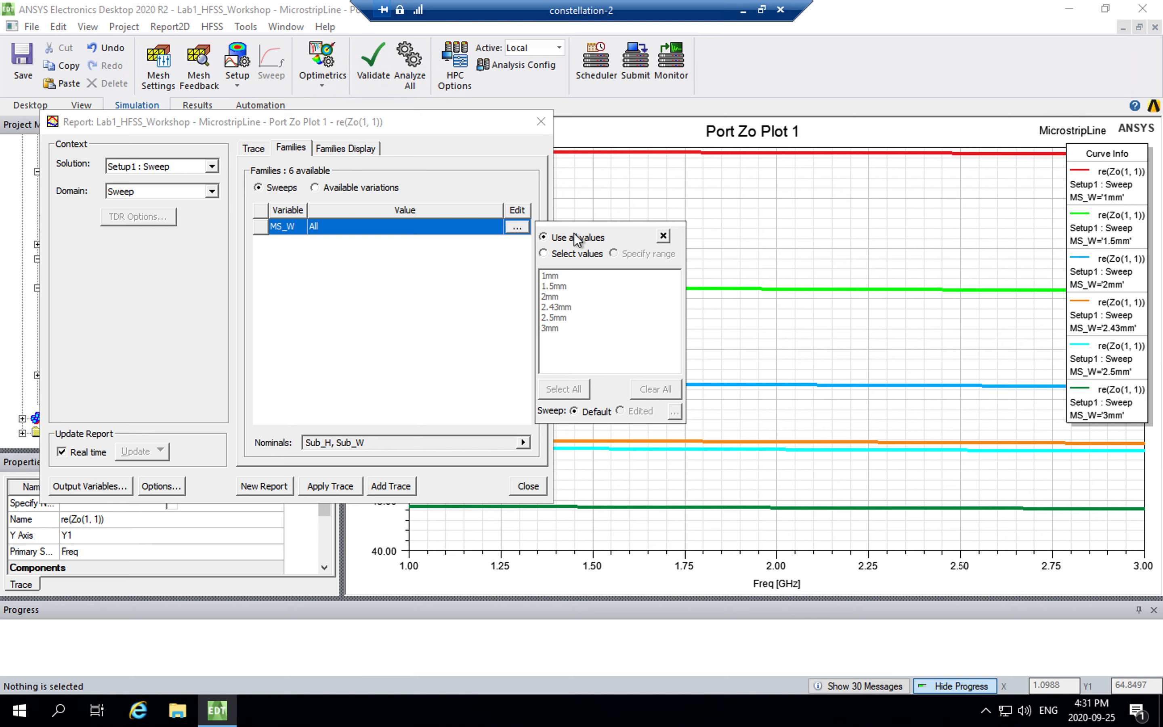
pyautogui.click(407, 317)
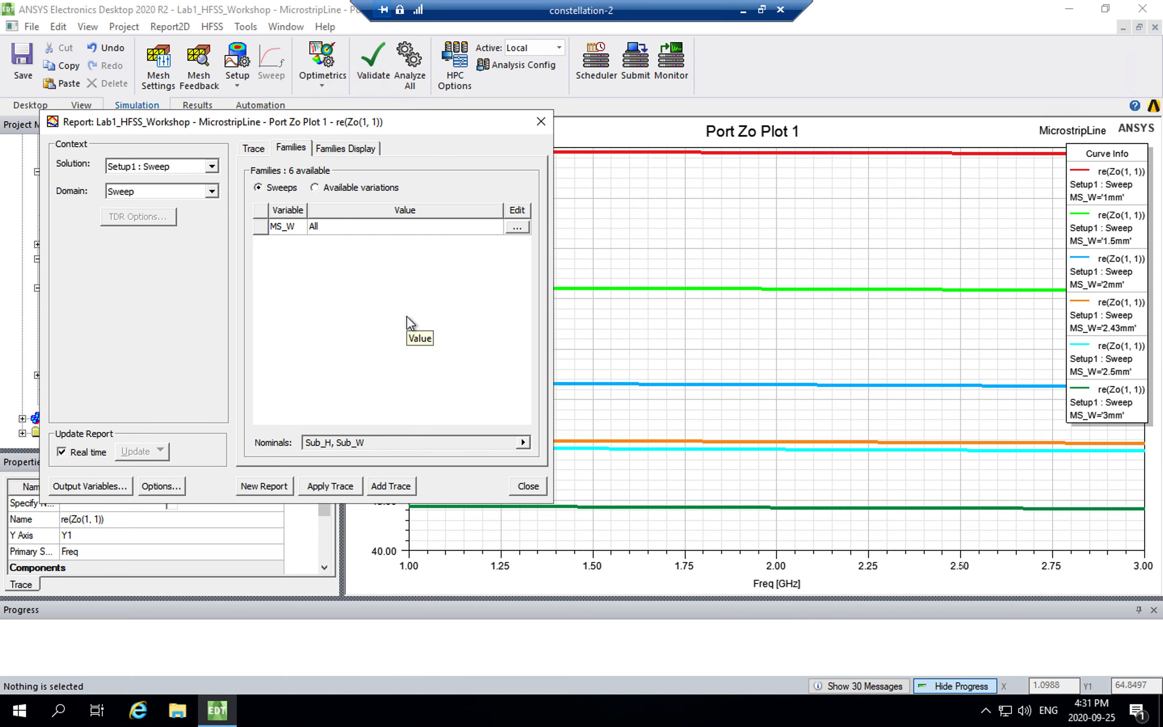
pyautogui.click(334, 485)
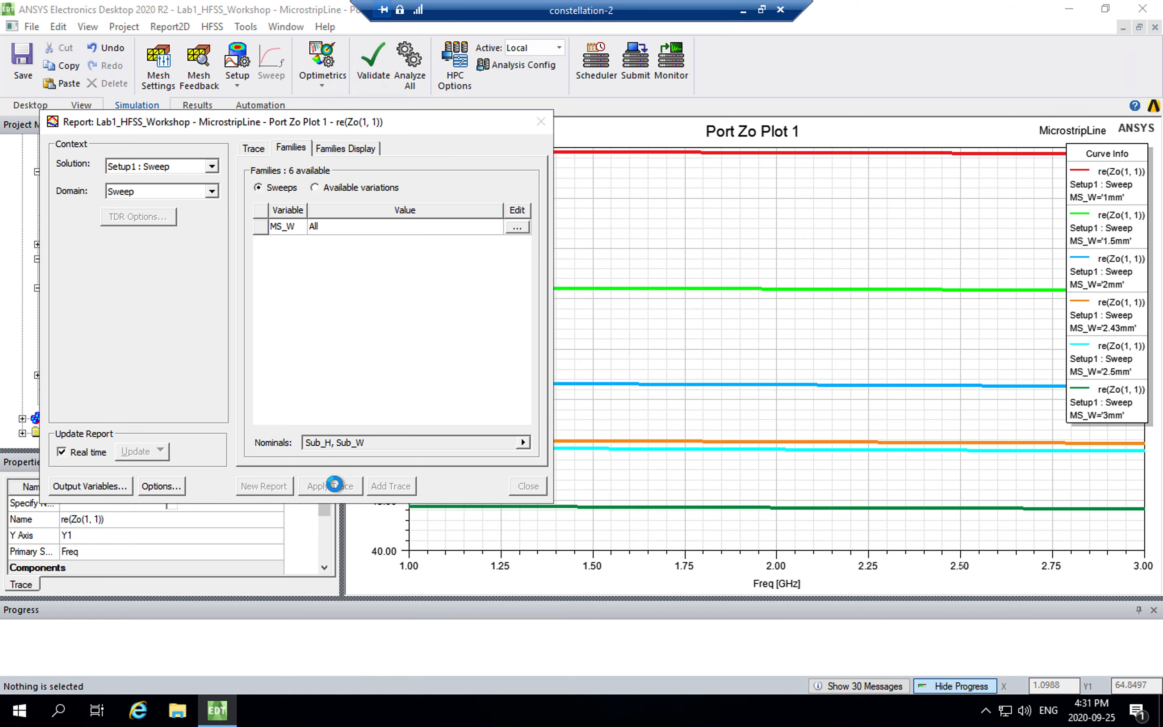
pyautogui.click(539, 488)
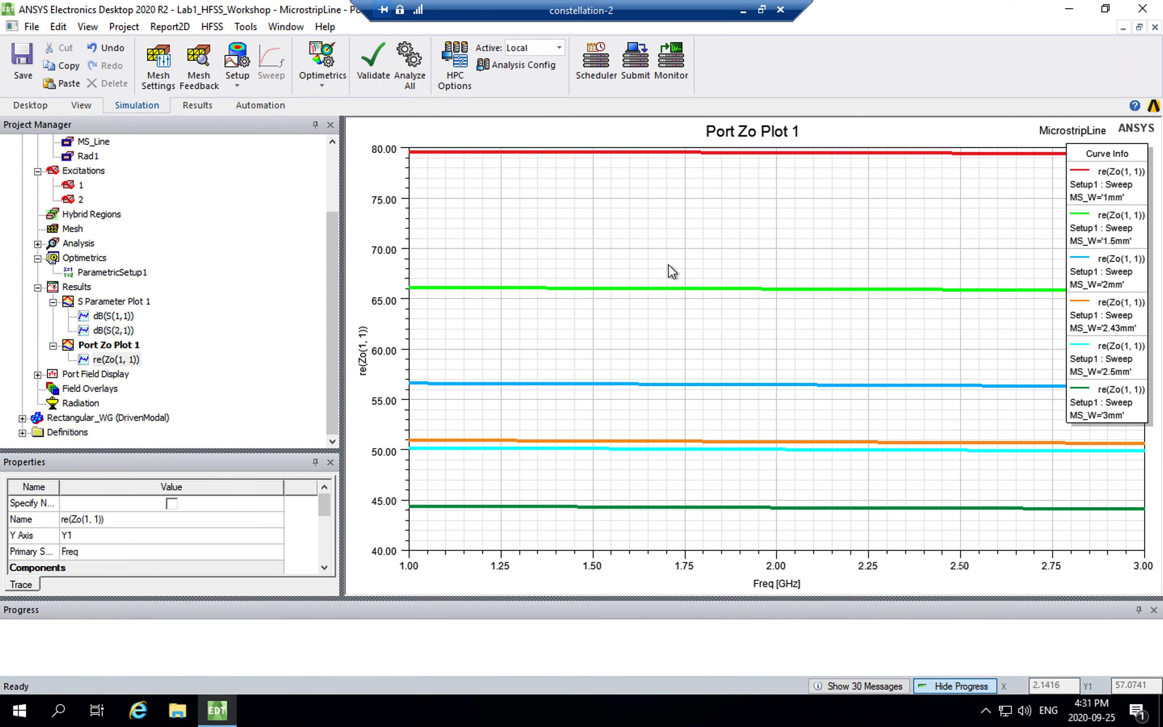
# Edit the dB(S(1,1)) trace of S Parameter Plot 1 to use only MS_W = 1mm and apply it
pyautogui.moveTo(812, 455)
pyautogui.click(125, 305)
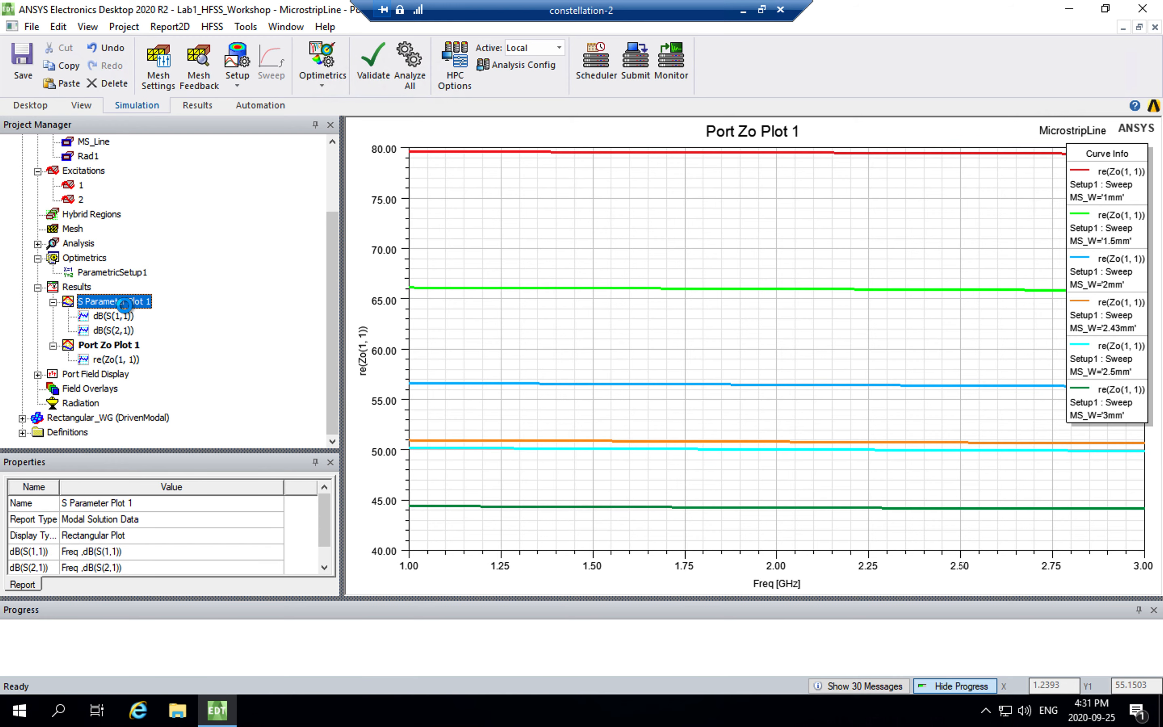
pyautogui.doubleClick(124, 306)
pyautogui.click(125, 319)
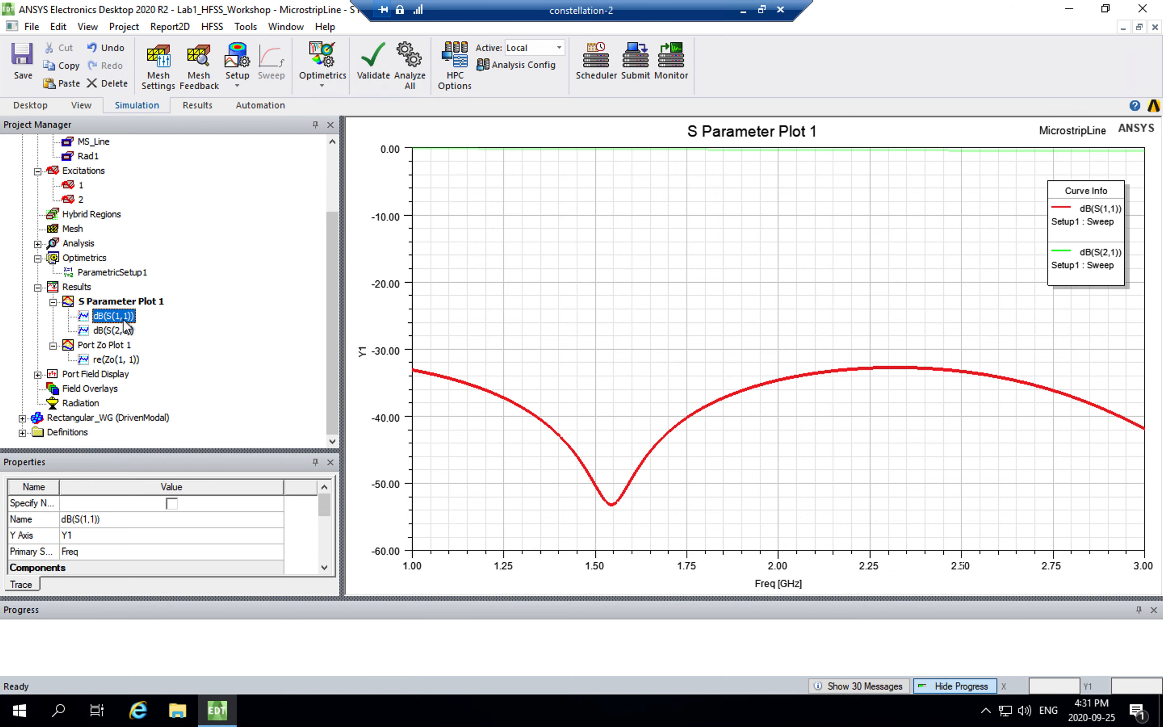
pyautogui.doubleClick(124, 320)
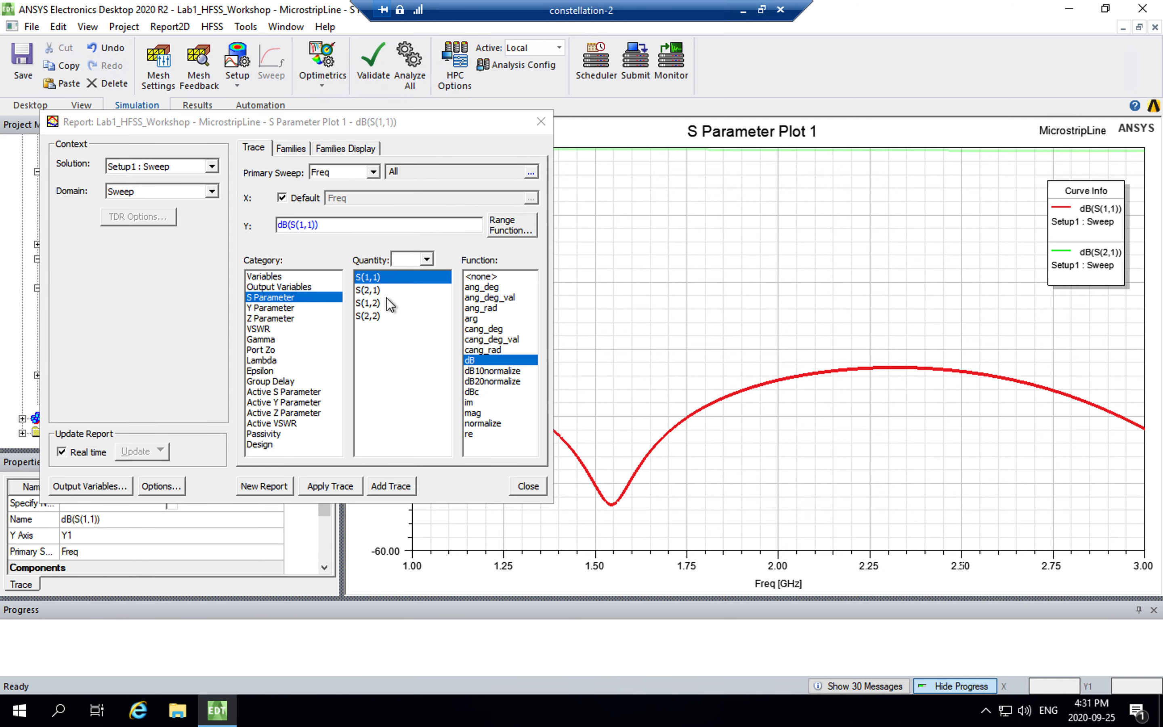
pyautogui.click(298, 149)
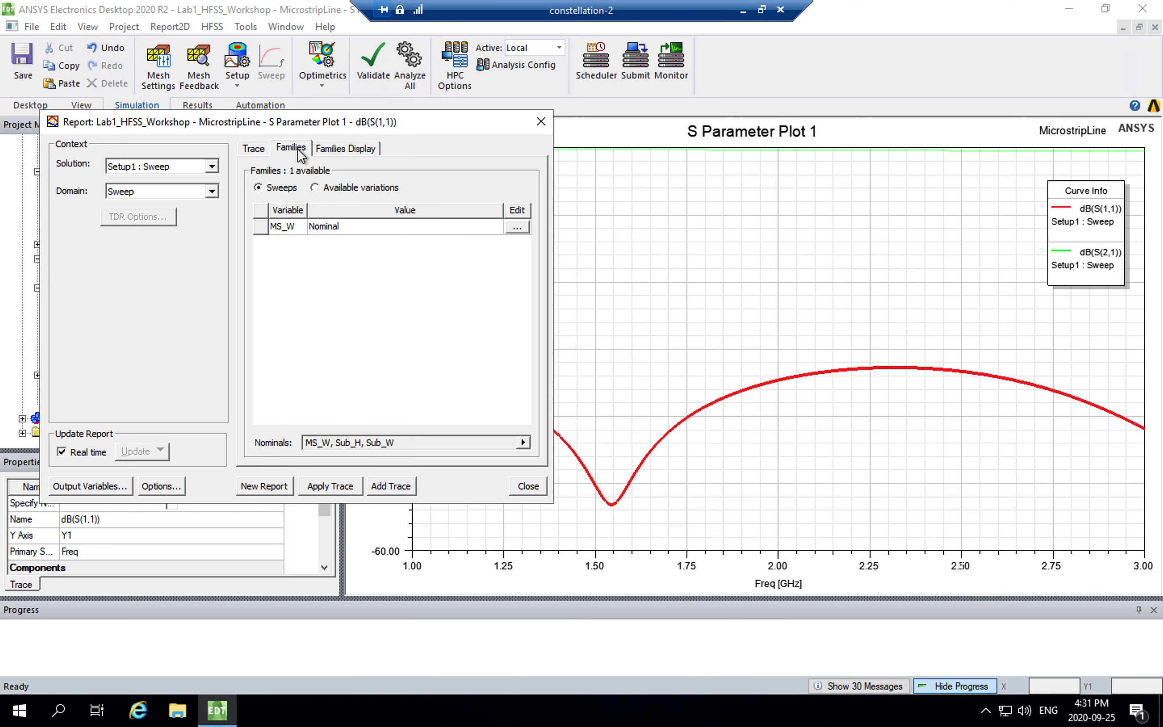
pyautogui.click(517, 227)
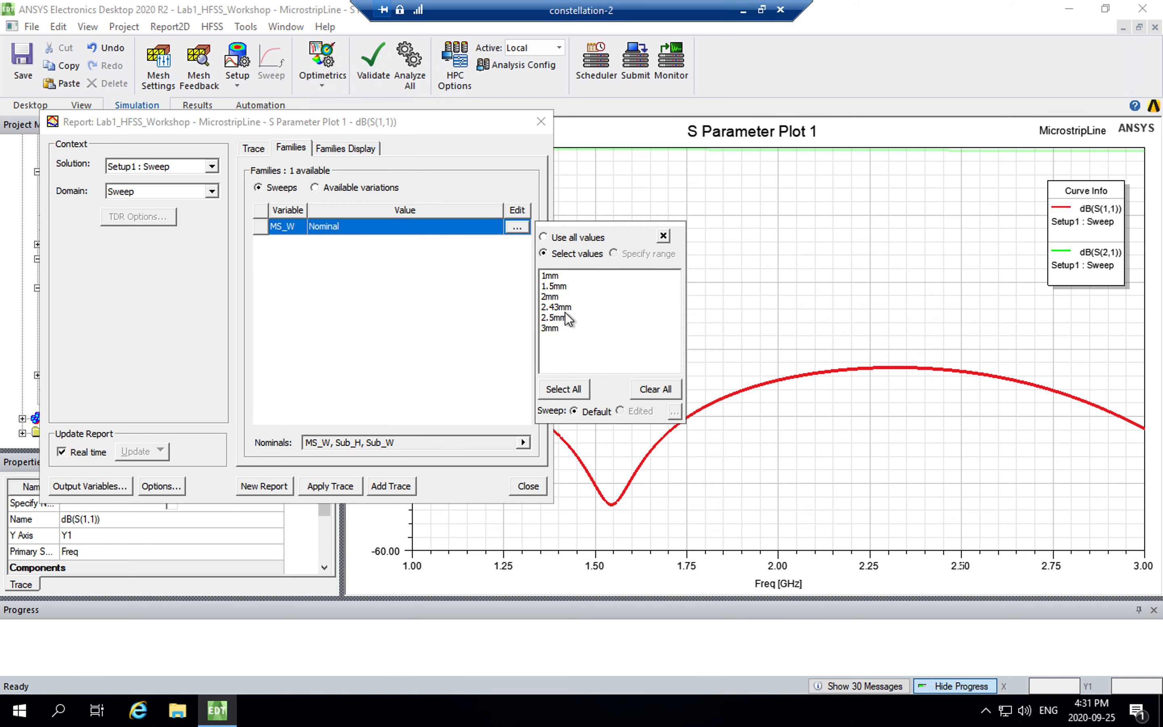
pyautogui.click(557, 279)
pyautogui.click(415, 309)
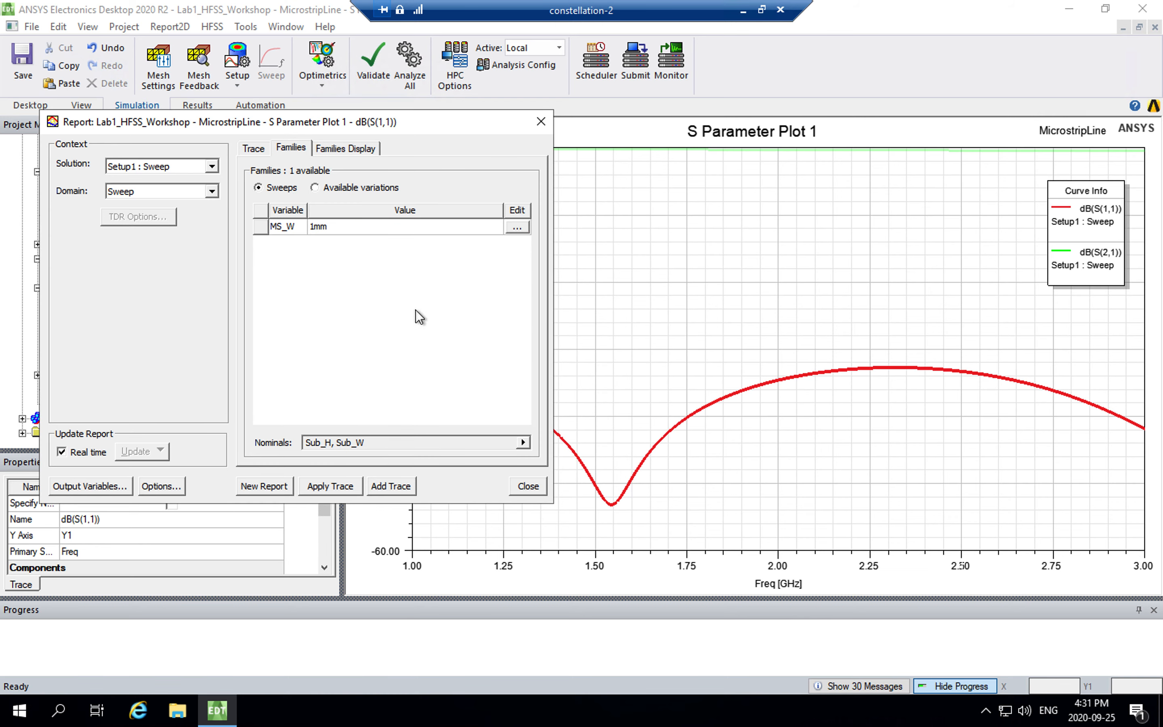
pyautogui.click(326, 486)
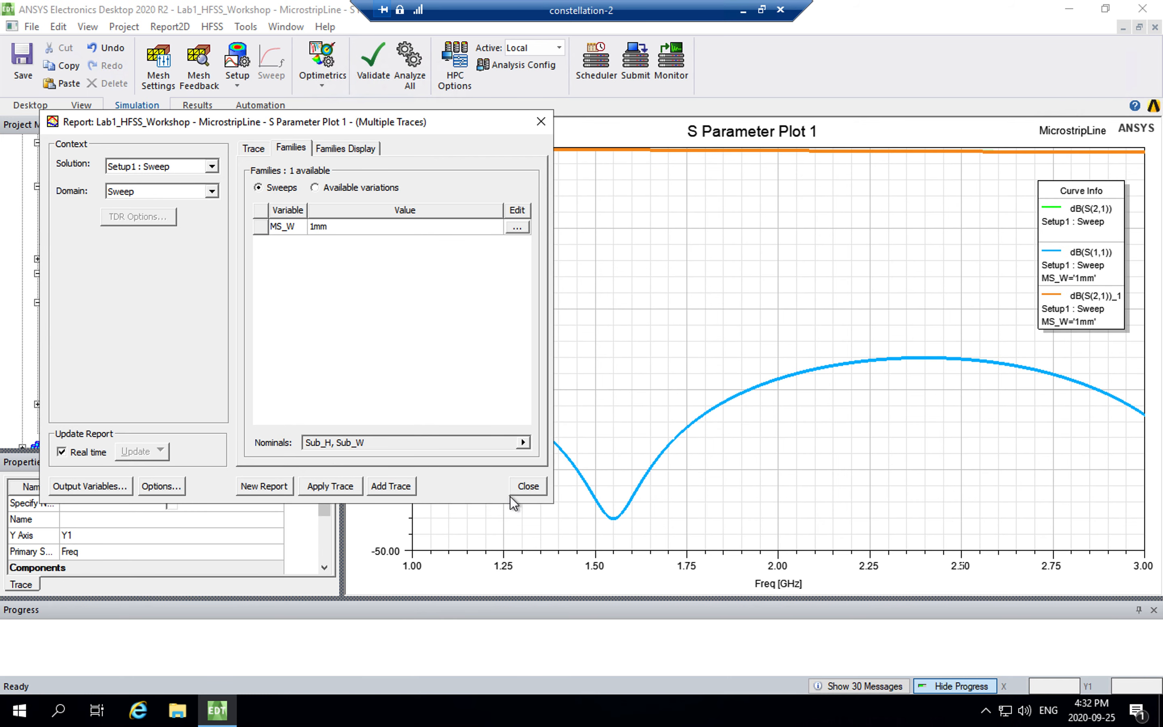
pyautogui.click(542, 487)
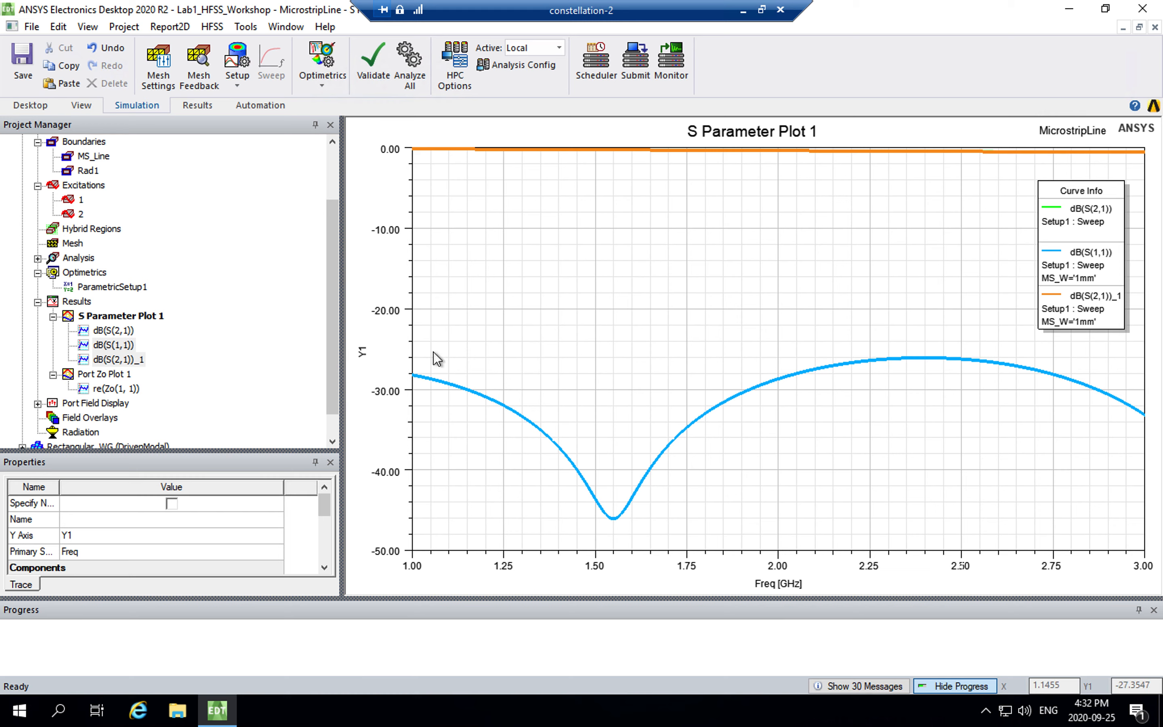
# Delete S Parameter Plot 1 from the results
pyautogui.click(124, 345)
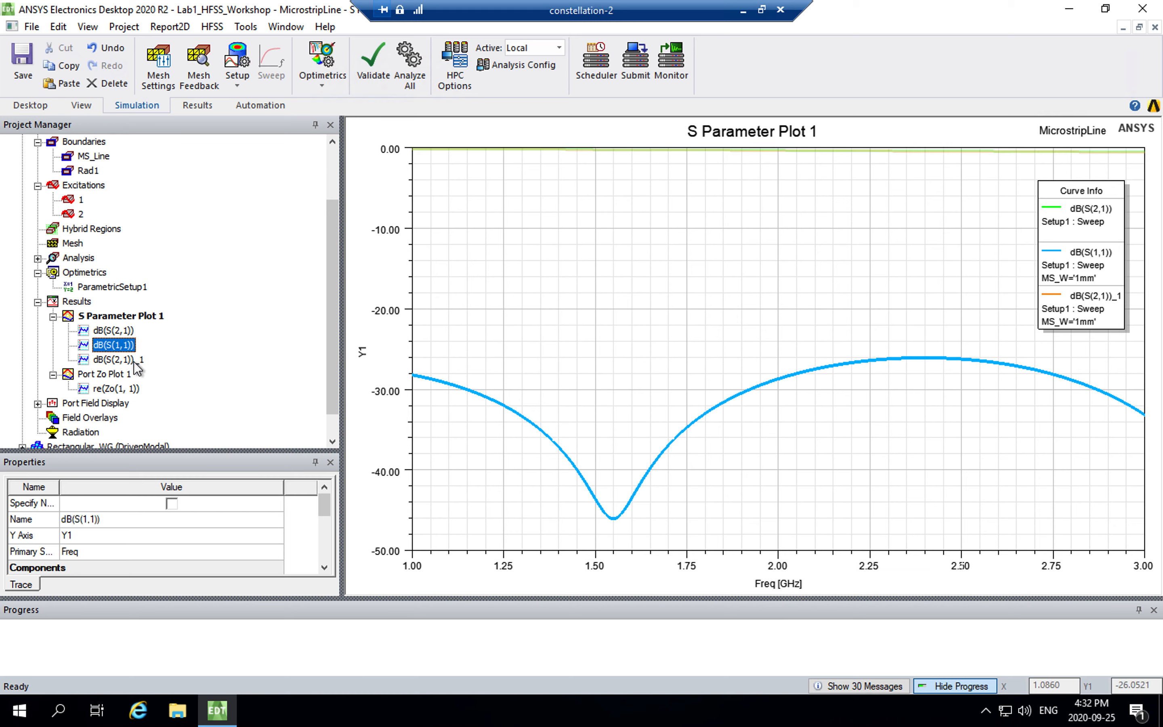
pyautogui.click(127, 317)
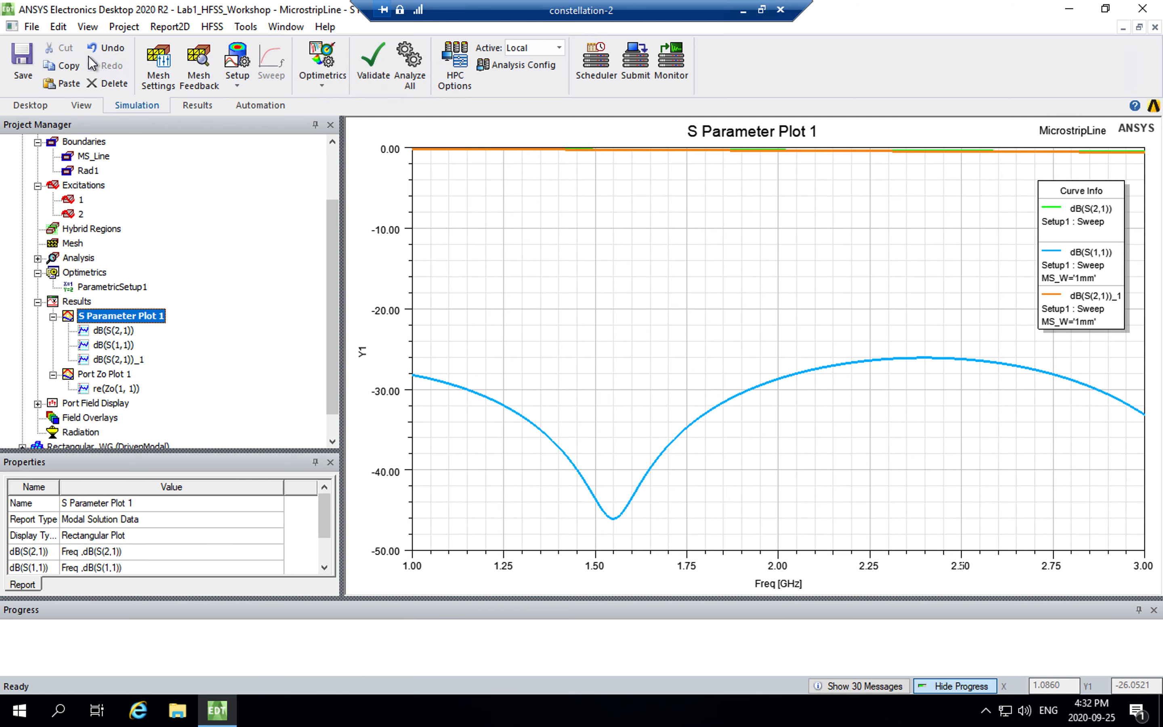
pyautogui.click(108, 83)
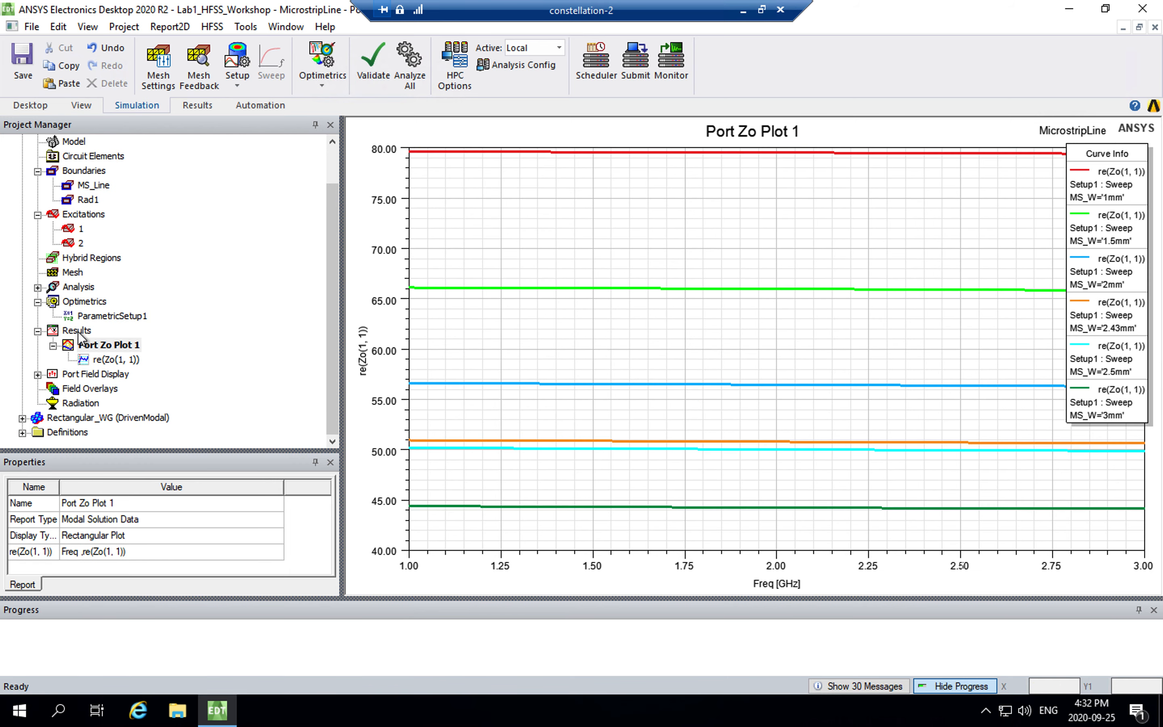
# Create a rectangular modal solution data plot of dB S(1,1) and S(2,1) for MS_W = 1mm only
pyautogui.rightClick(77, 330)
pyautogui.moveTo(207, 243)
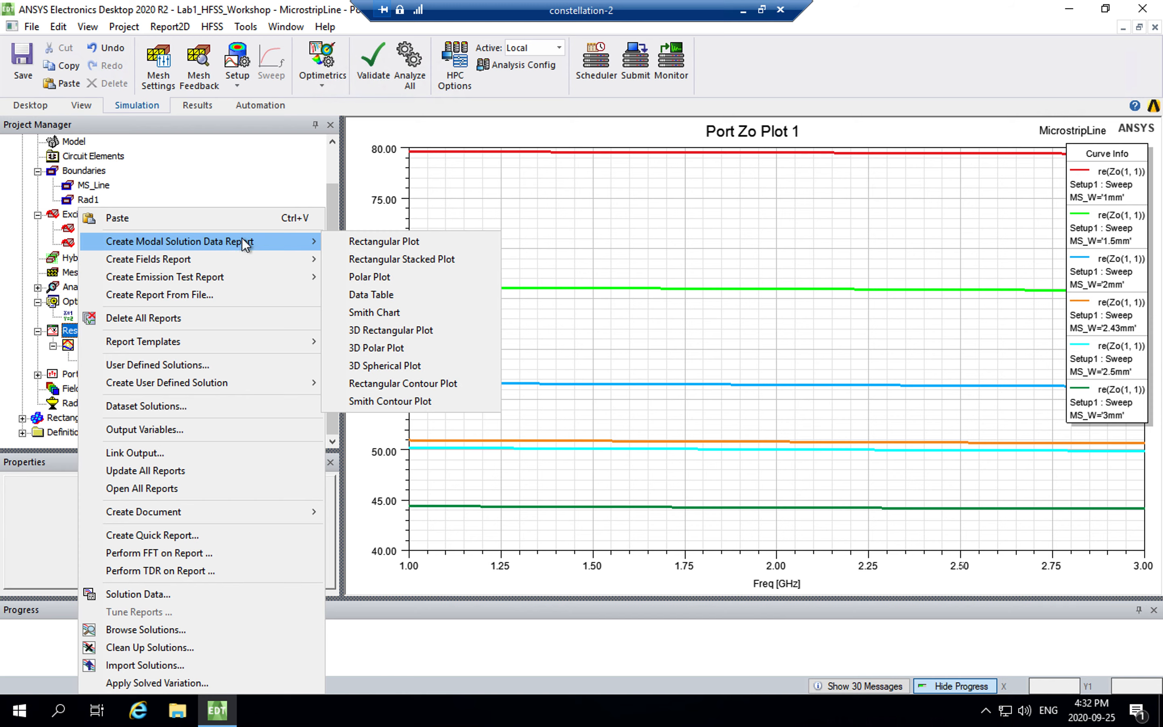
pyautogui.click(361, 242)
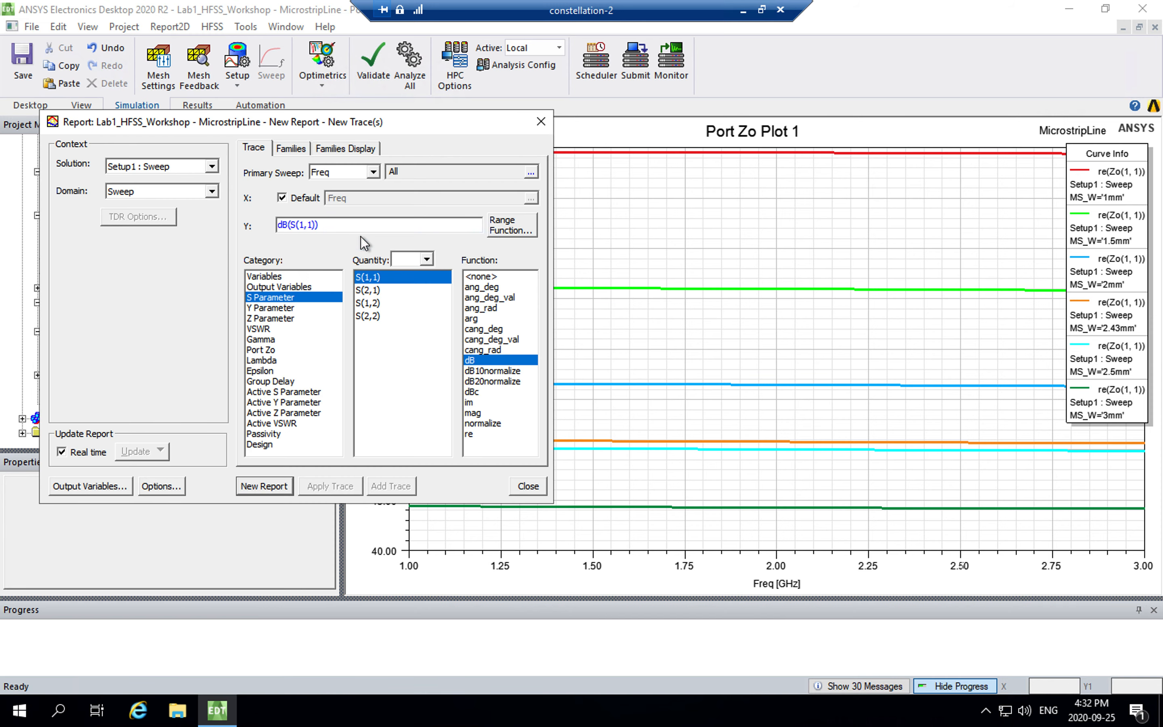
pyautogui.keyDown('ctrl'); pyautogui.click(383, 289); pyautogui.keyUp('ctrl')
pyautogui.click(291, 144)
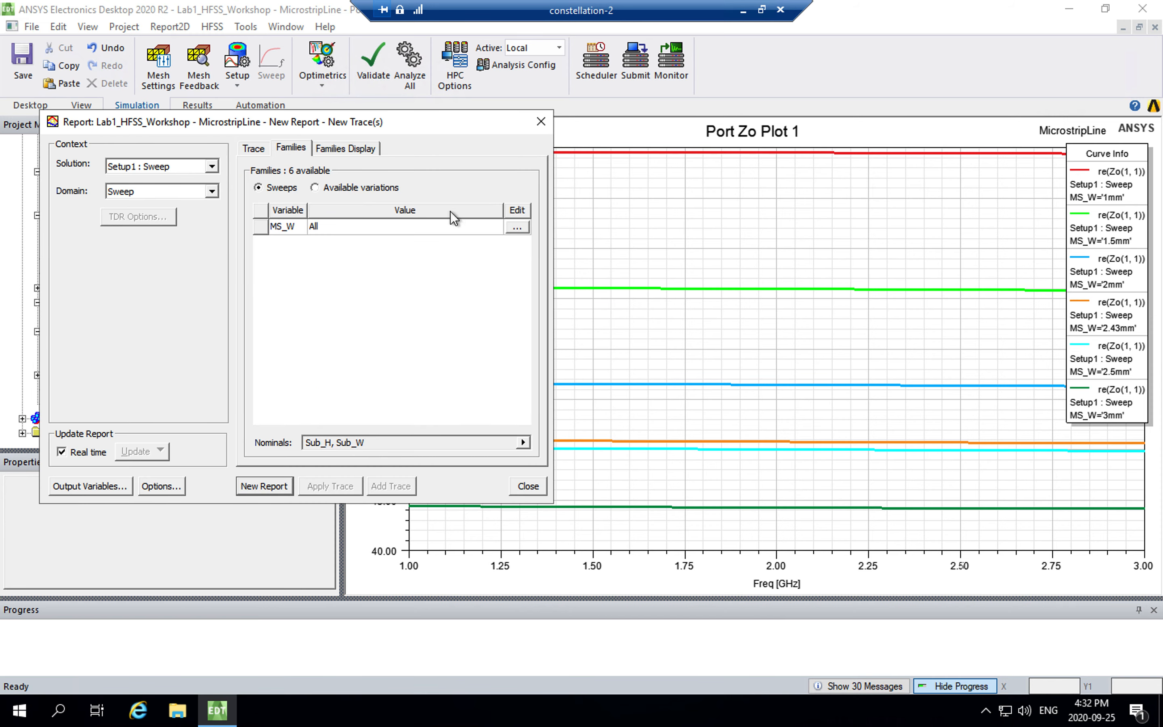
pyautogui.click(517, 227)
pyautogui.click(561, 276)
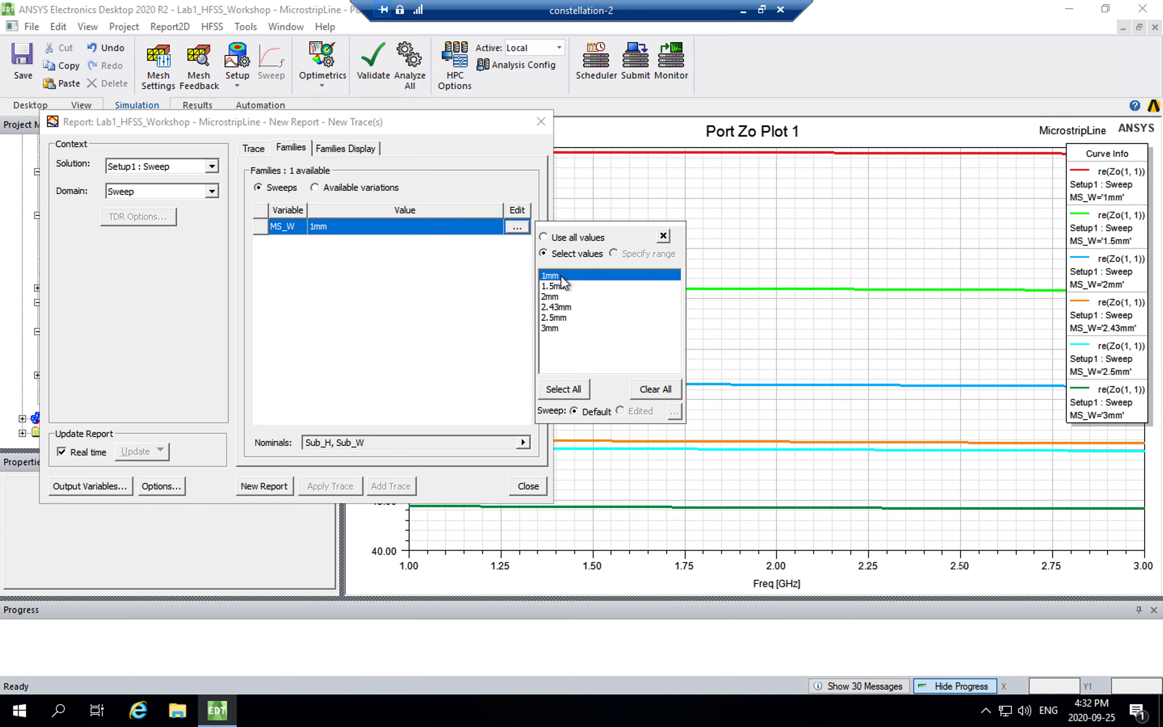
pyautogui.click(372, 330)
pyautogui.click(270, 487)
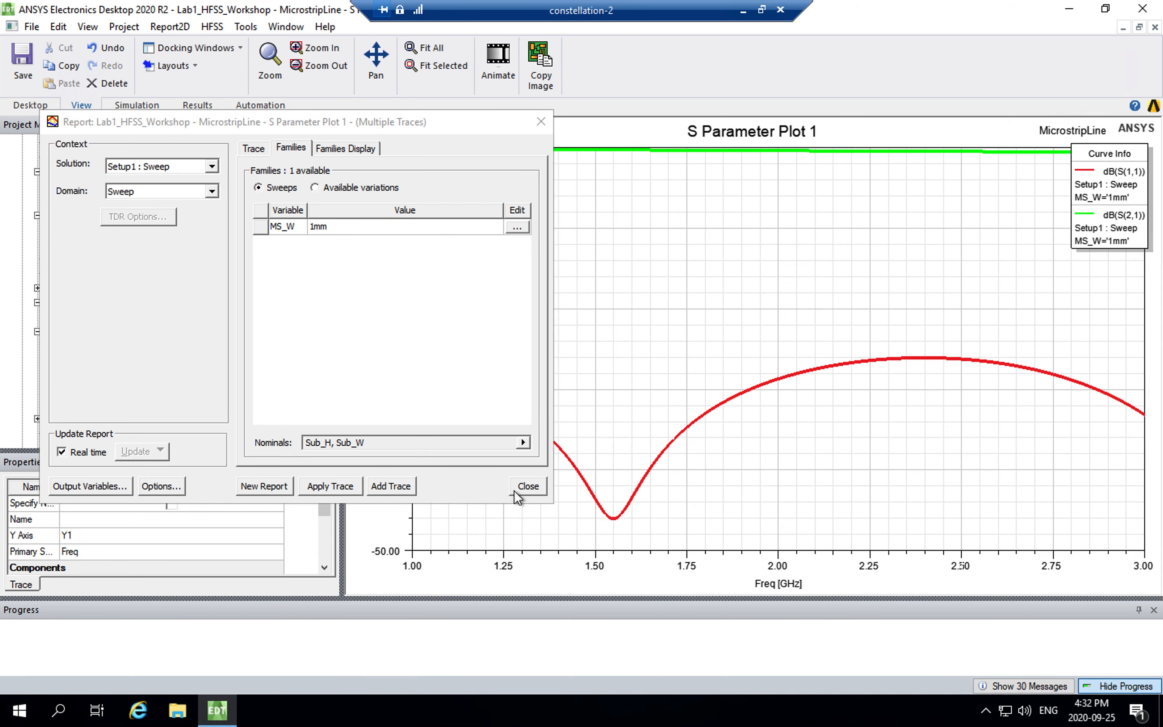
pyautogui.click(531, 487)
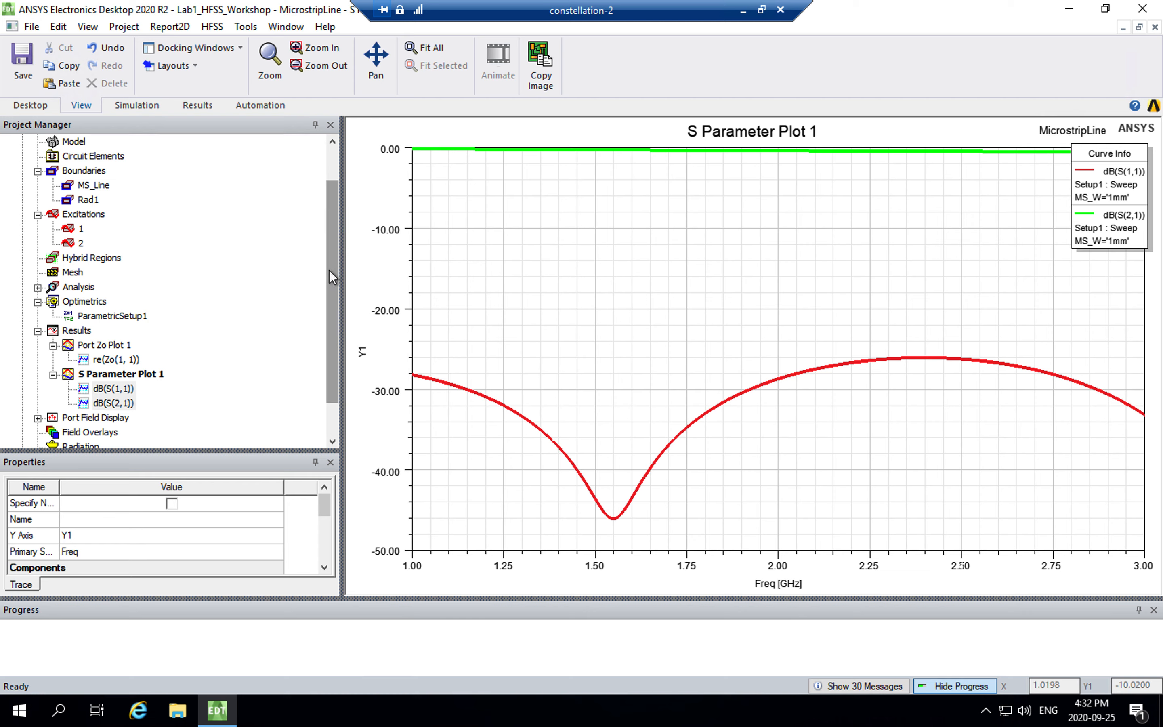
# Collapse the MicrostripLine design, then save the Lab1_HFSS_Workshop project and exit the program
pyautogui.moveTo(329, 270); pyautogui.dragTo(338, 188)
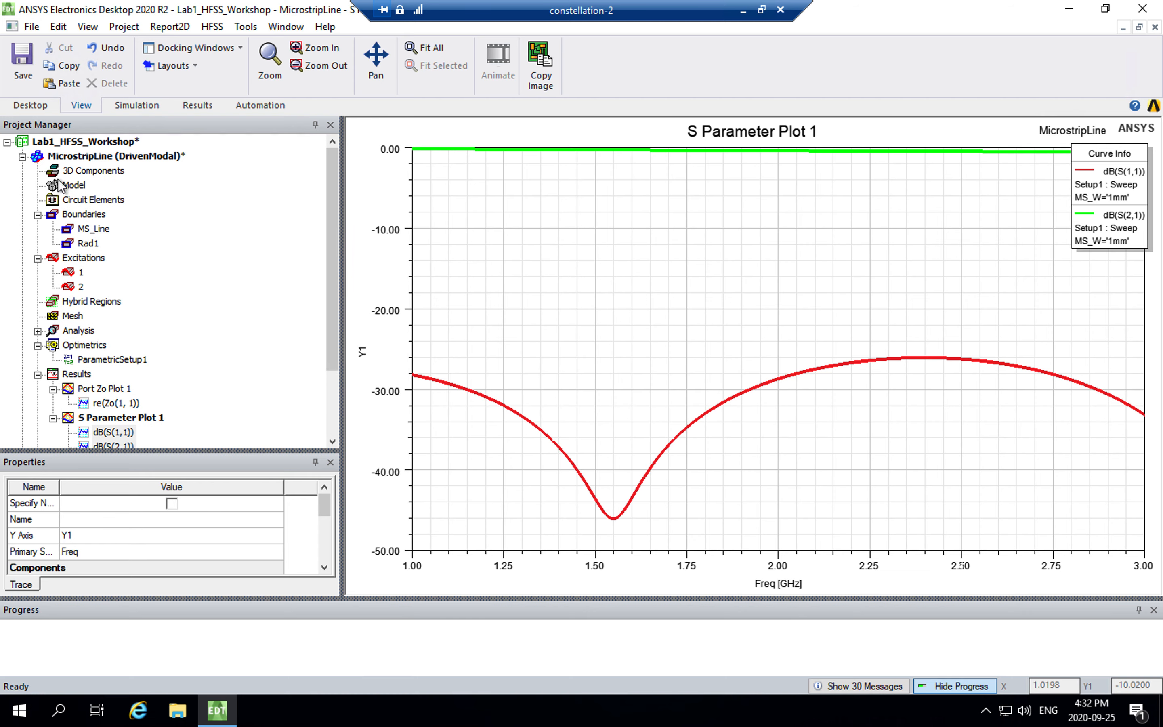
pyautogui.click(22, 157)
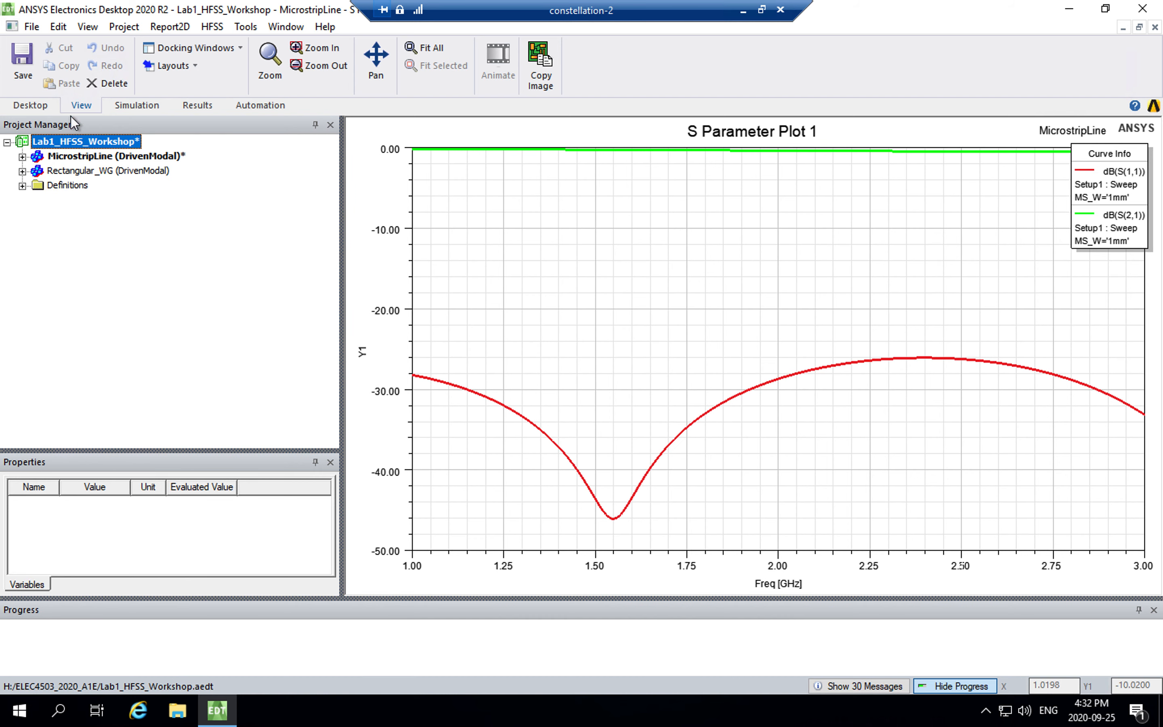
pyautogui.click(23, 58)
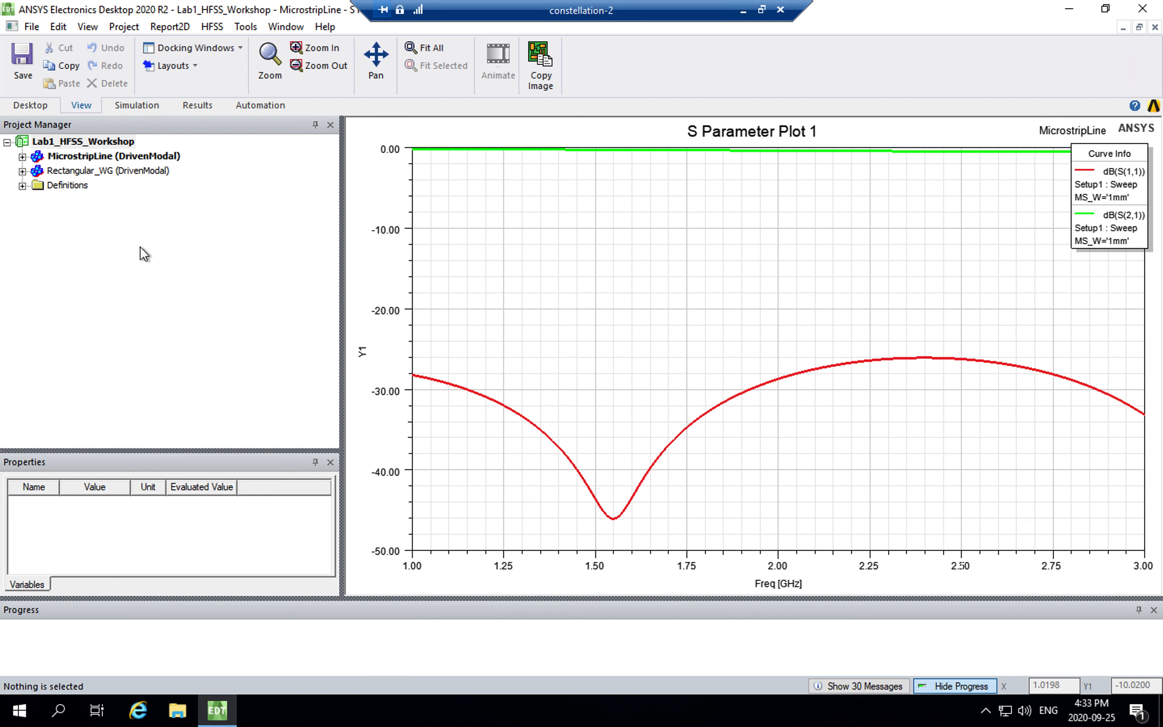
pyautogui.click(1141, 8)
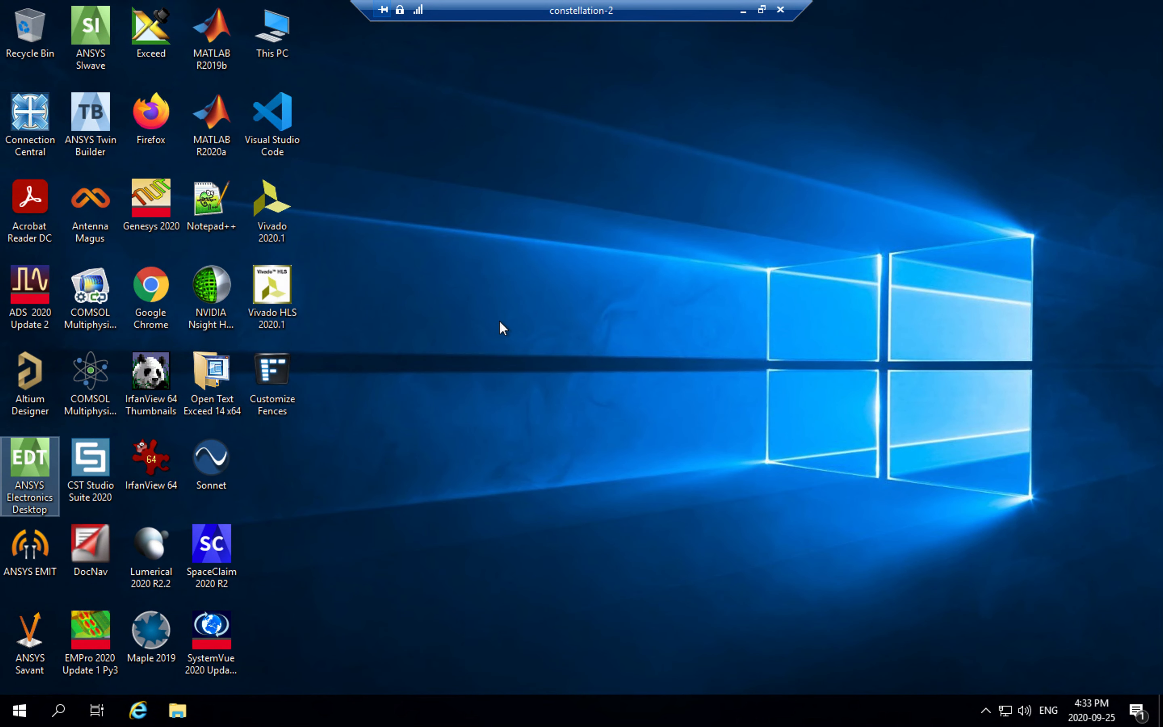
# Switch to File Explorer and open the H: network home drive under This PC
pyautogui.click(178, 710)
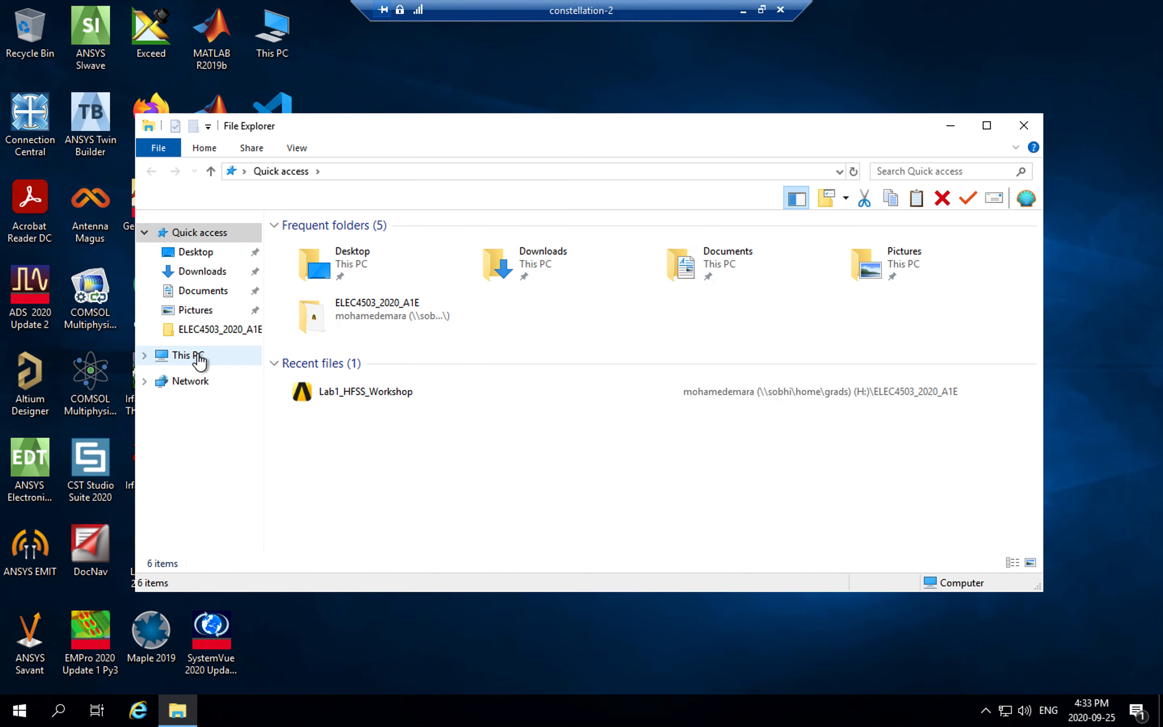
pyautogui.click(144, 355)
pyautogui.click(194, 358)
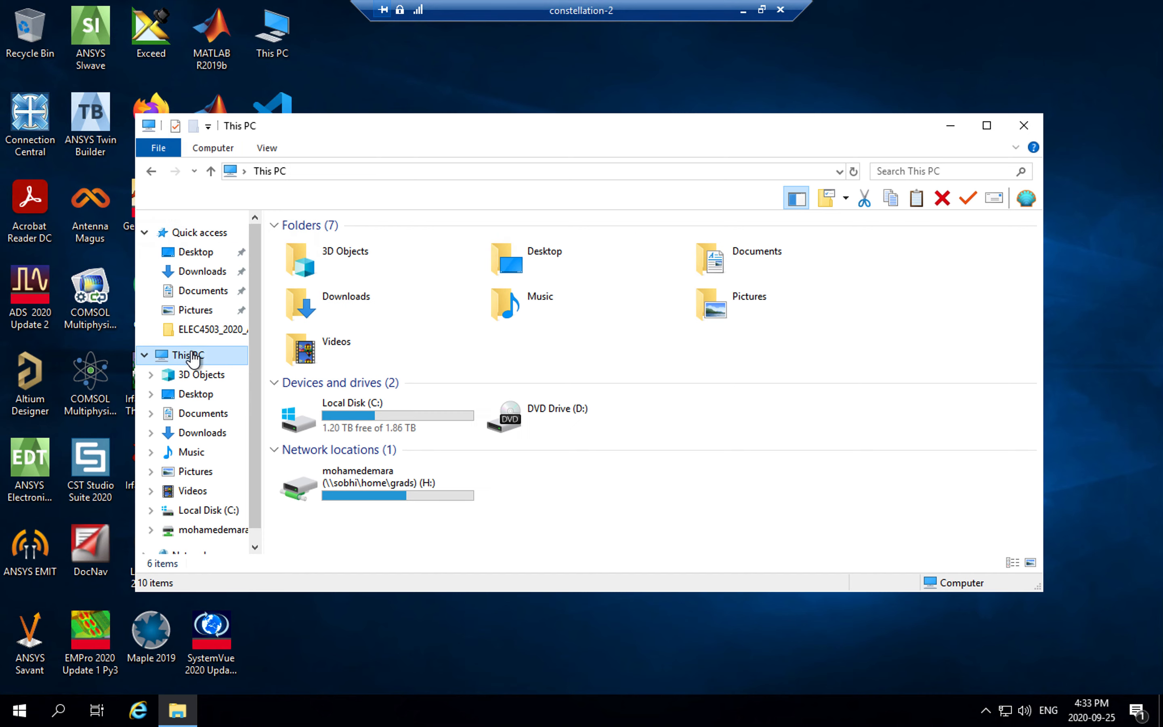
pyautogui.doubleClick(369, 490)
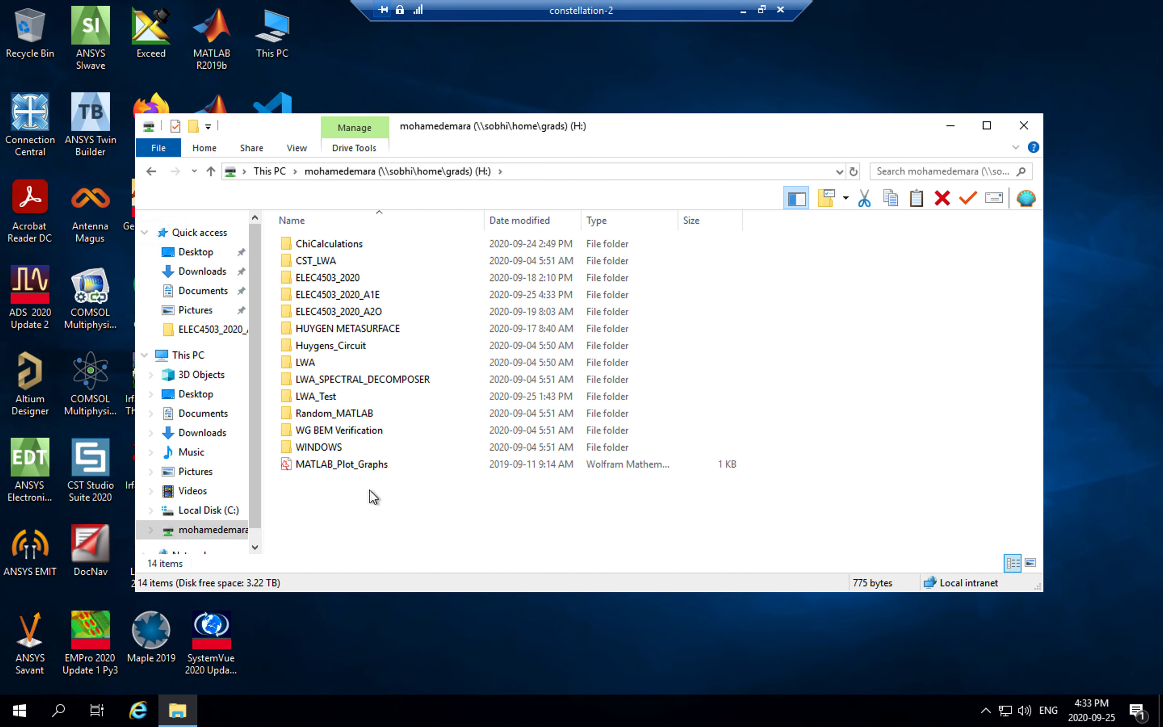
# Open the ELEC4503_2020_A1E folder on the H: drive and widen the Type column to show the Lab1_HFSS_Workshop file's full type
pyautogui.doubleClick(369, 317)
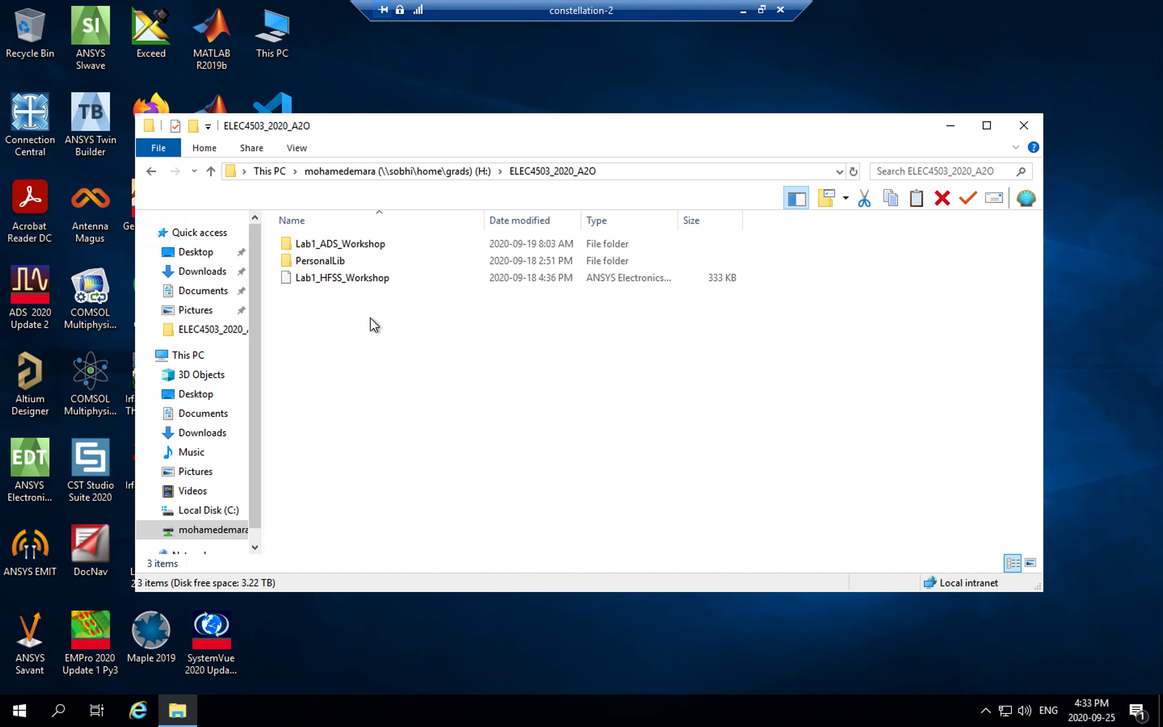
pyautogui.click(480, 171)
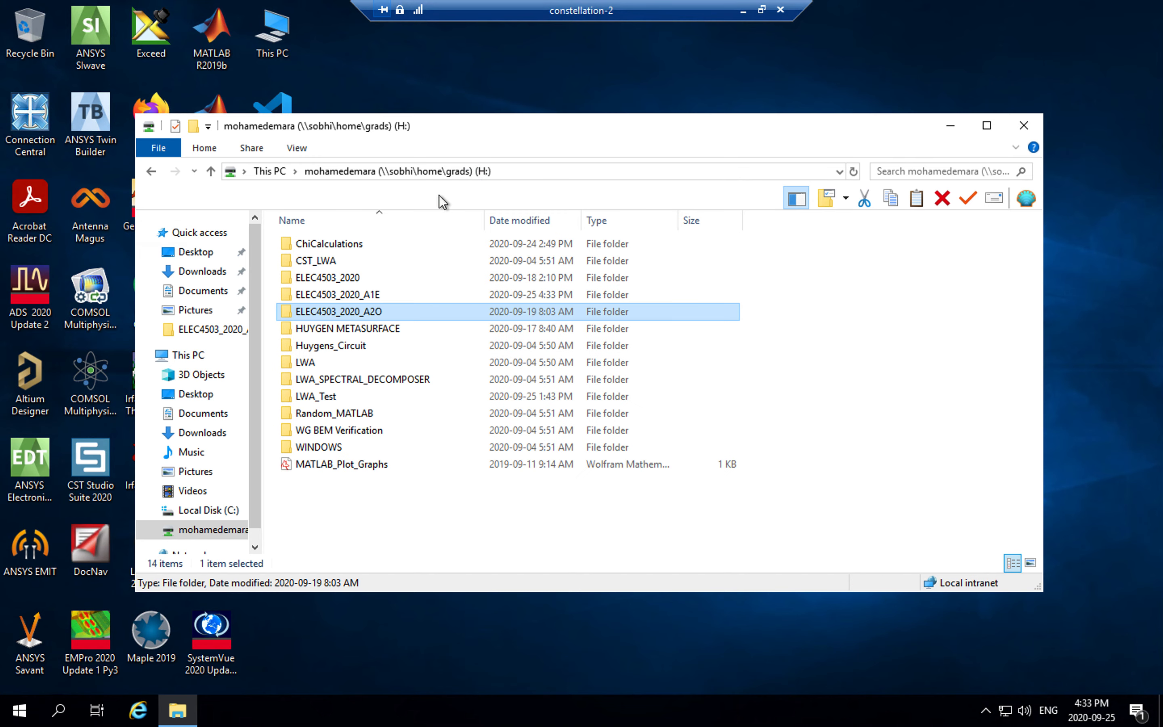
pyautogui.doubleClick(358, 295)
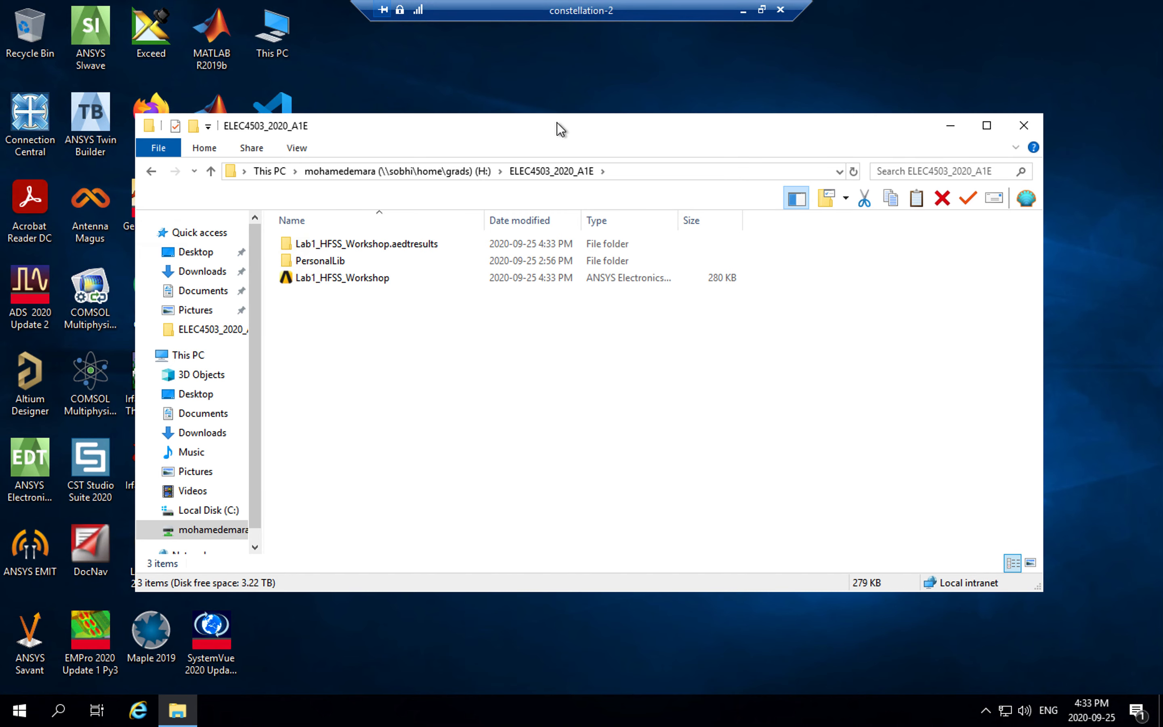
pyautogui.moveTo(557, 122); pyautogui.dragTo(586, 96)
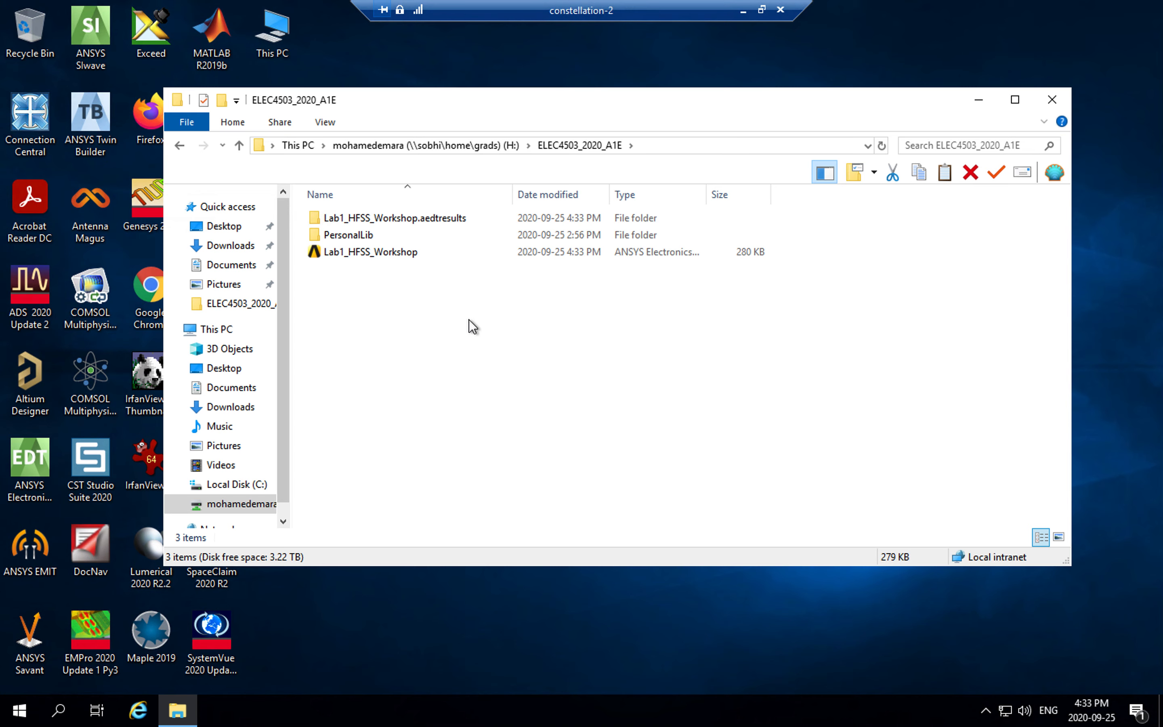
pyautogui.click(407, 253)
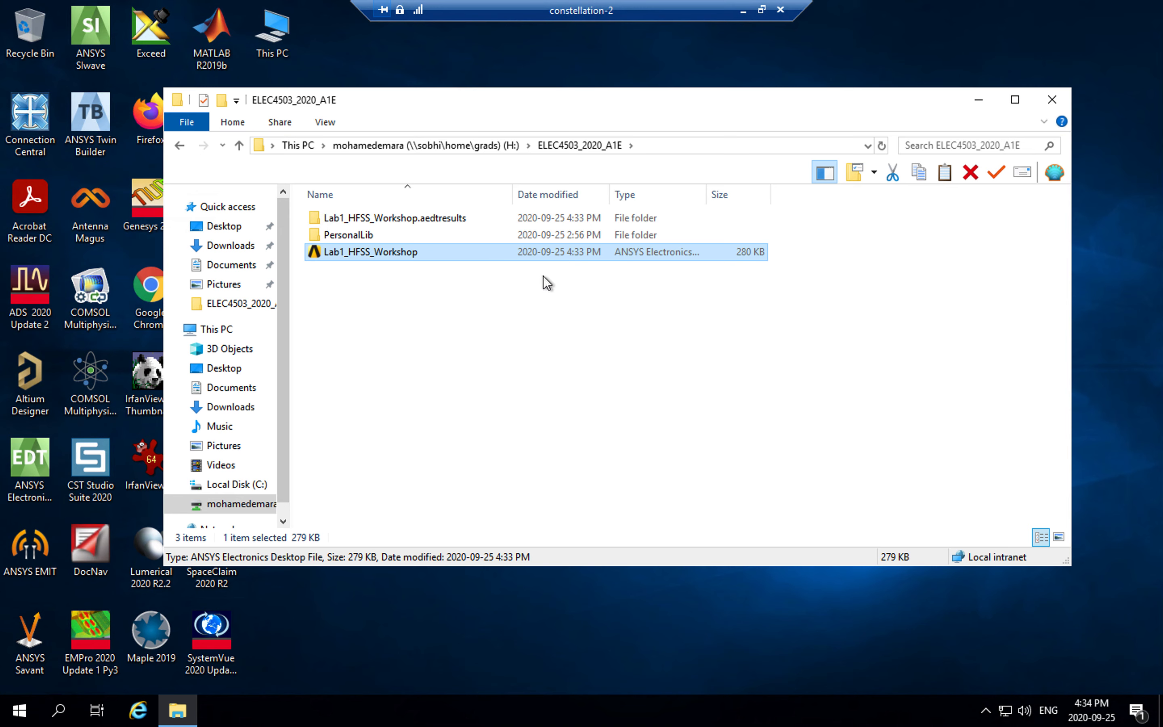
pyautogui.doubleClick(706, 195)
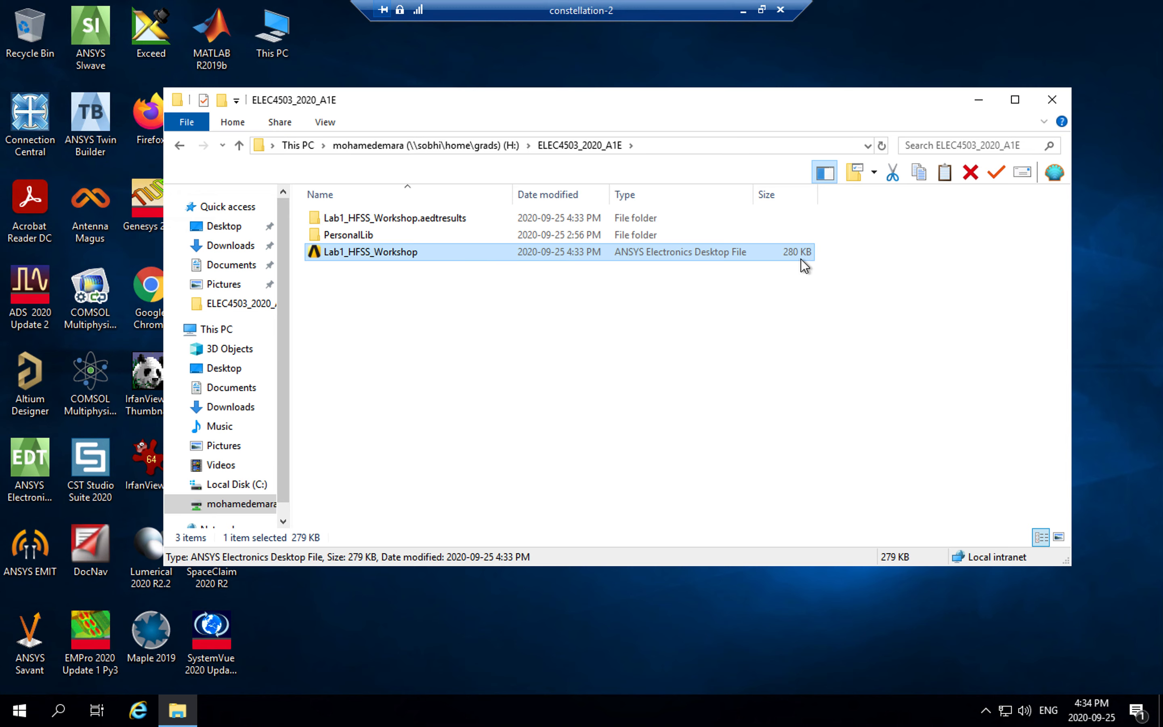
# Permanently delete the Lab1_HFSS_Workshop.aedtresults folder and close the file window
pyautogui.click(461, 217)
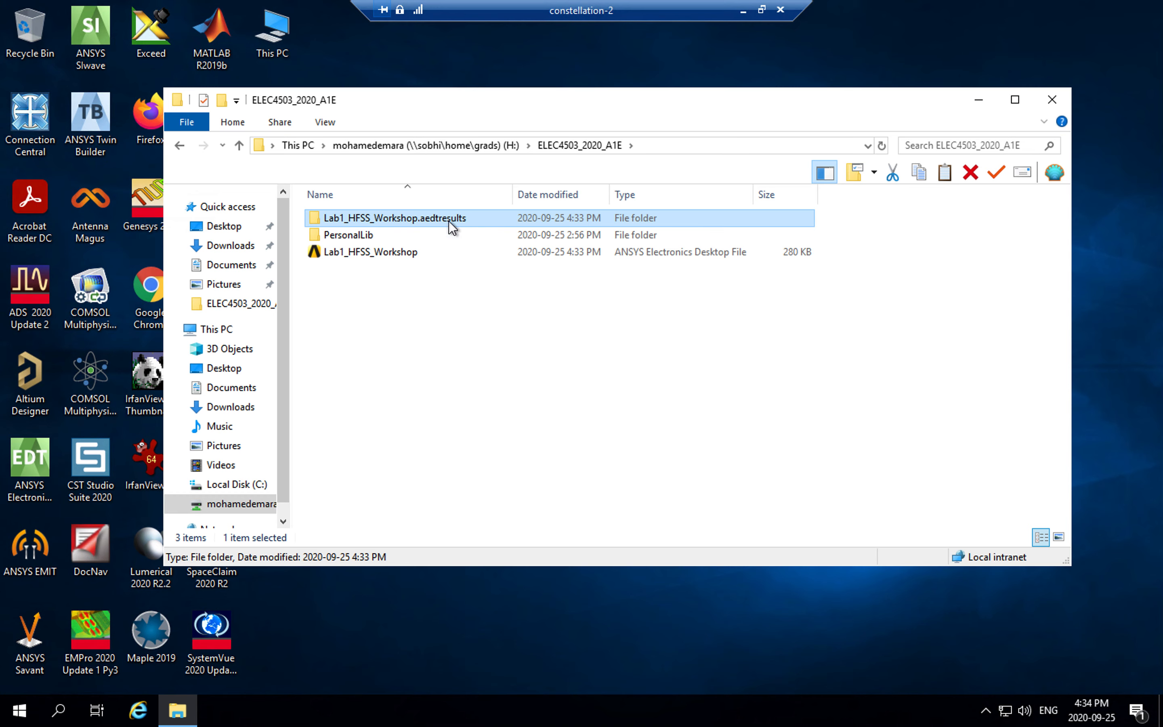
pyautogui.moveTo(449, 220)
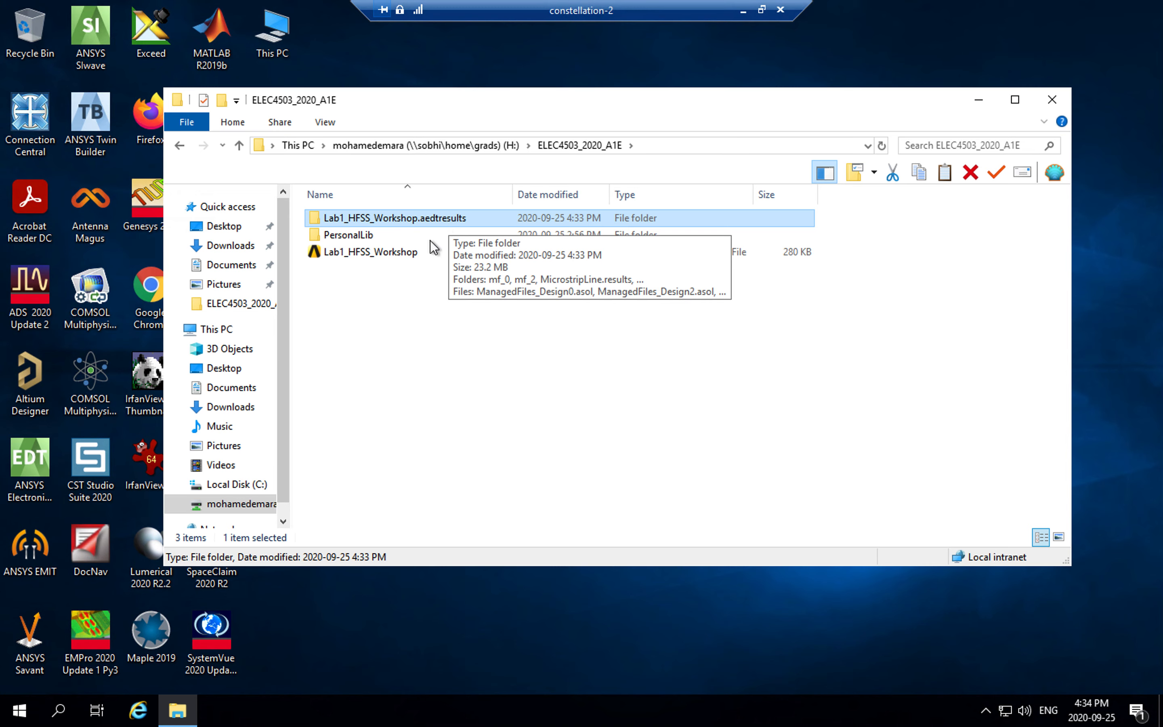
pyautogui.moveTo(420, 252)
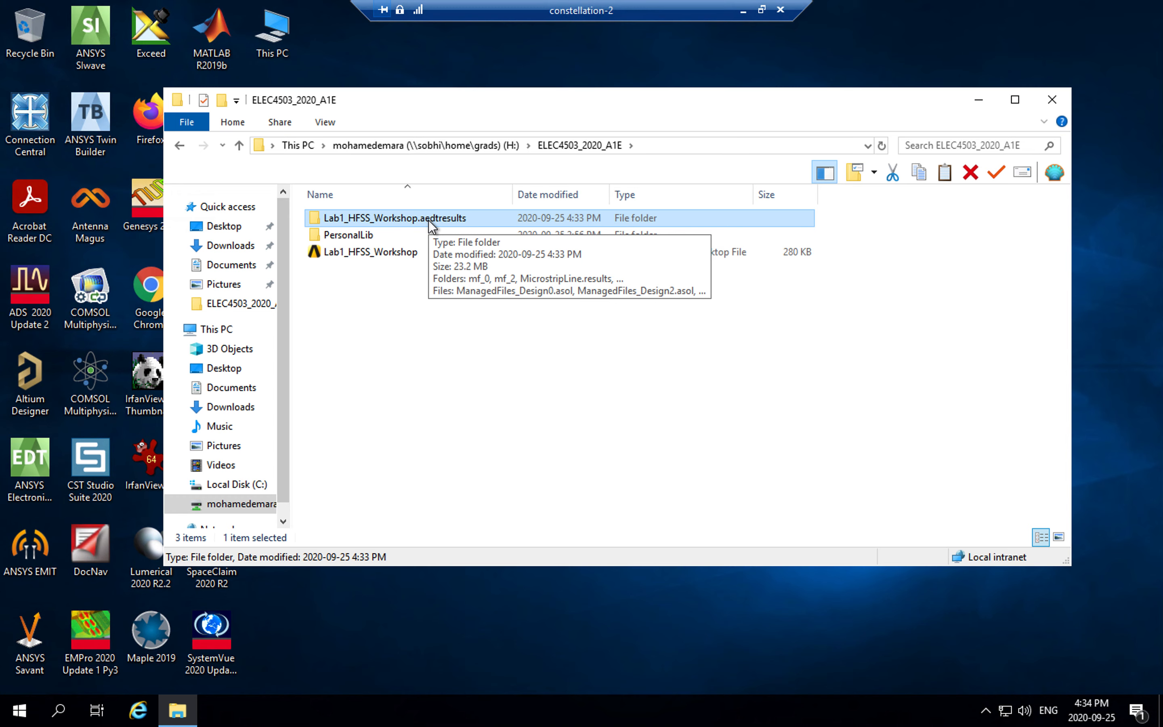
pyautogui.rightClick(432, 226)
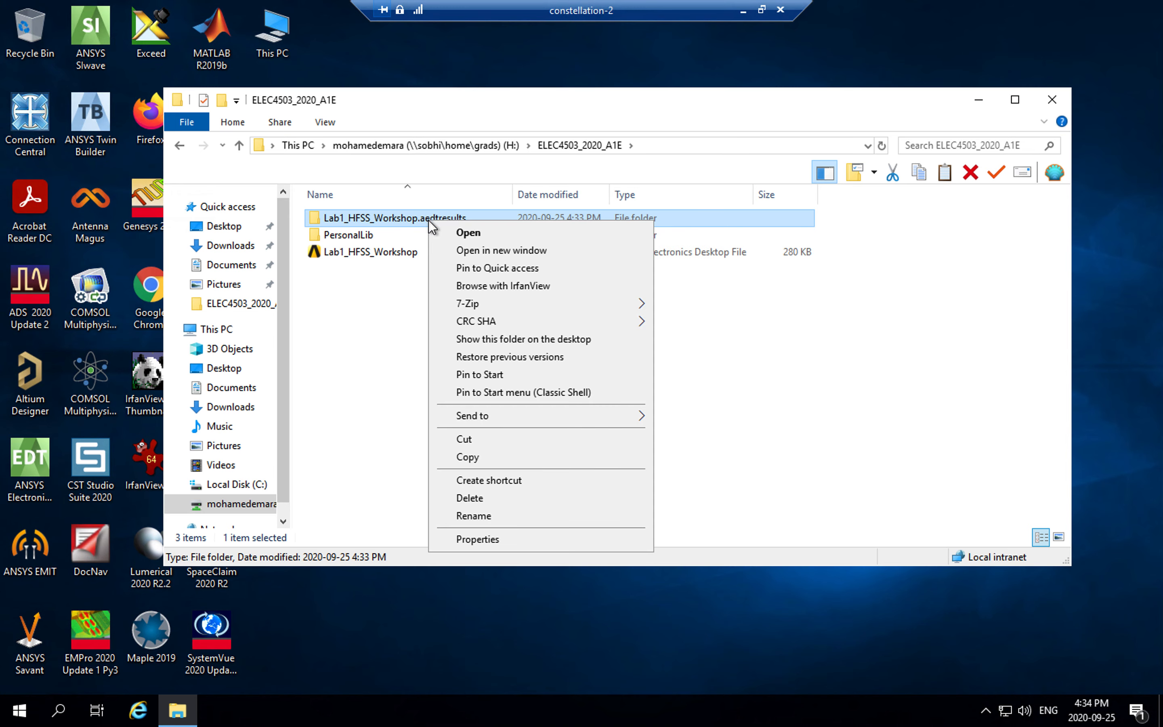
pyautogui.click(490, 497)
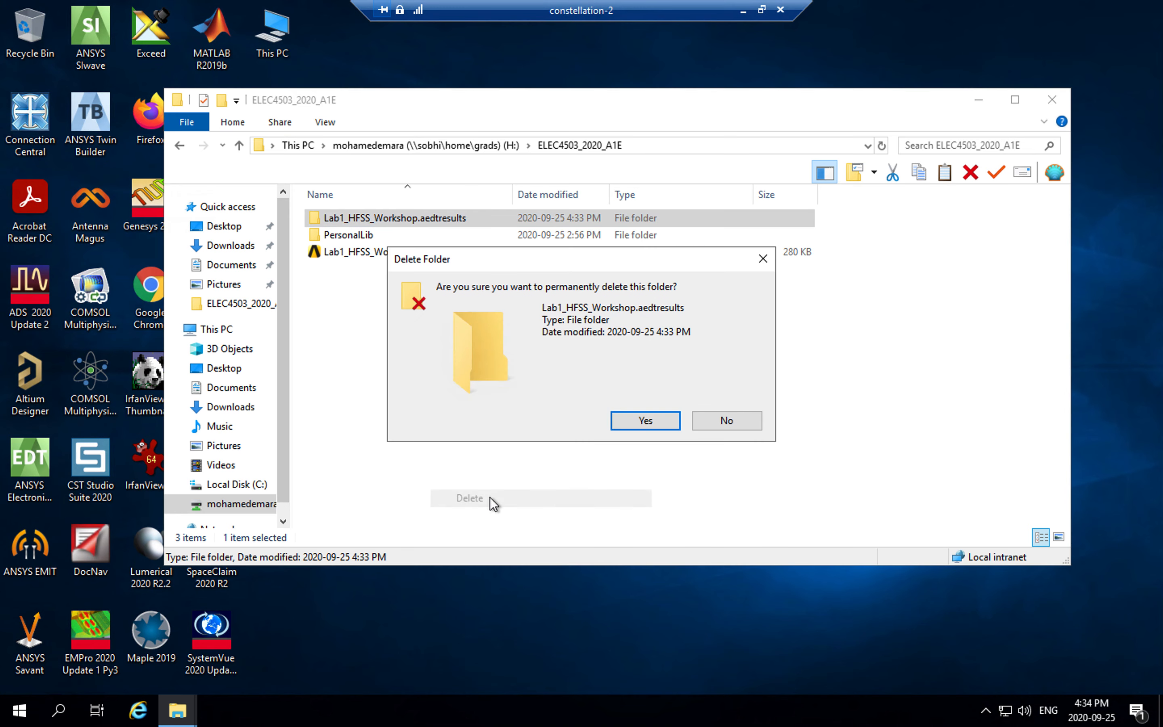
pyautogui.click(669, 419)
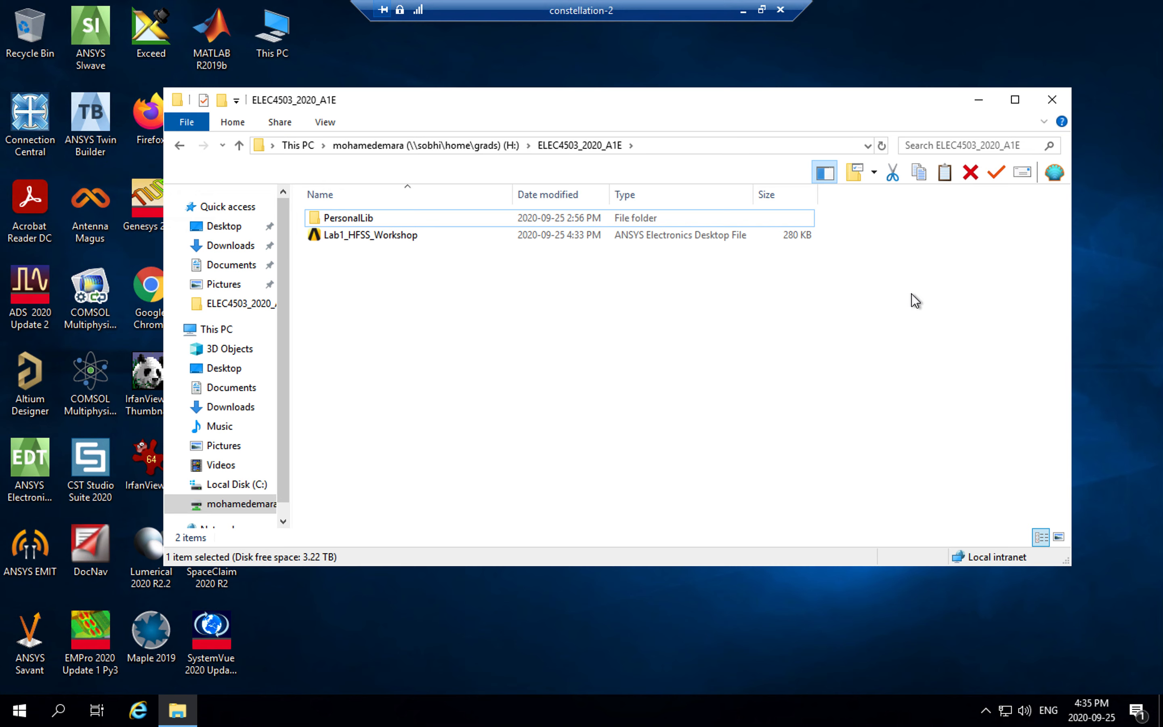
pyautogui.click(1052, 100)
# Switch to the BigBlueButton meeting in Safari and mute the microphone
pyautogui.hotkey('ctrl', 'Left')
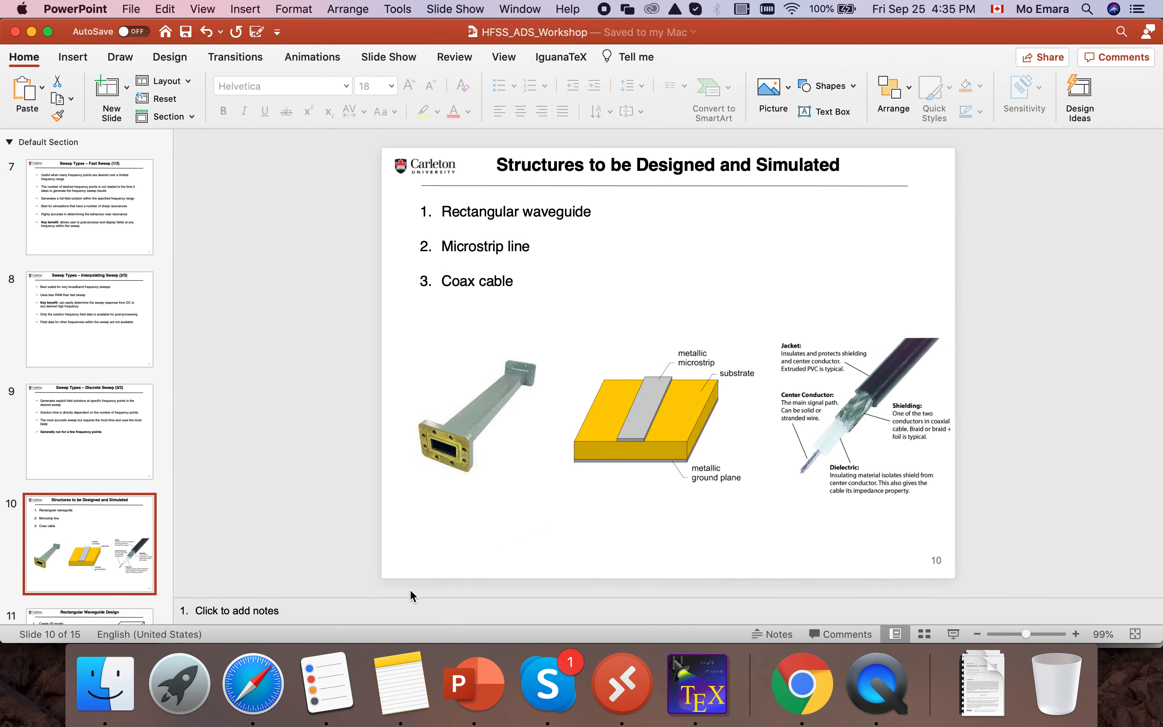
pyautogui.click(268, 691)
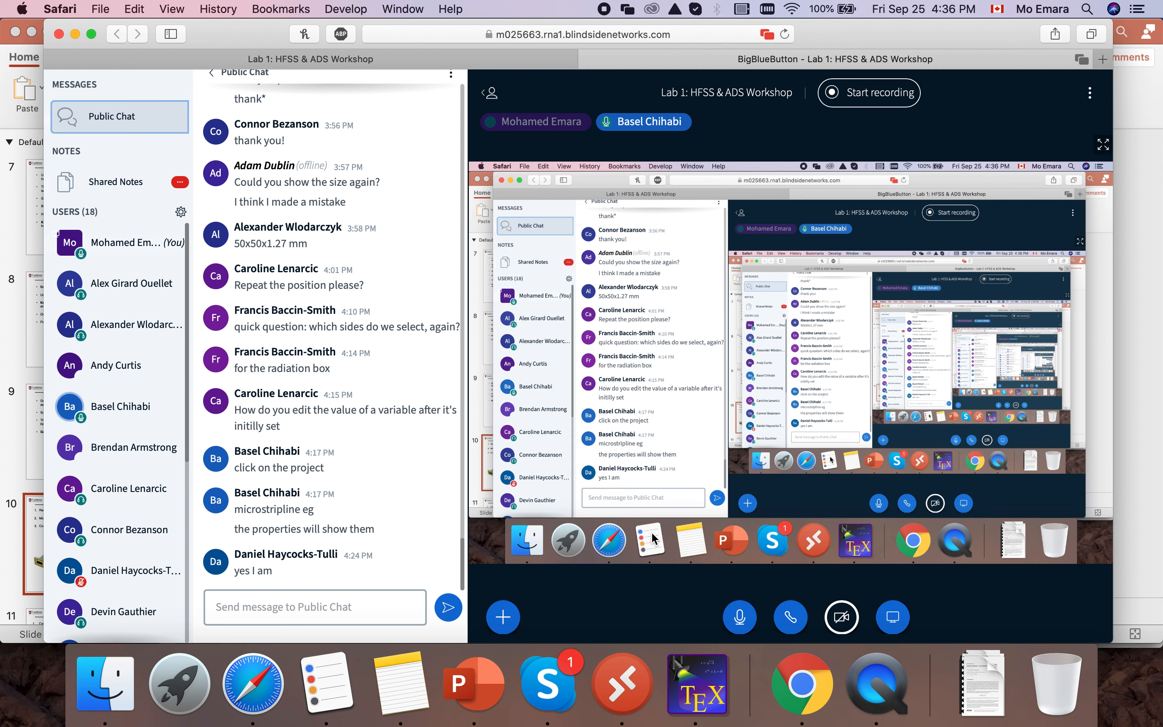
pyautogui.press('XF86AudioLowerVolume')
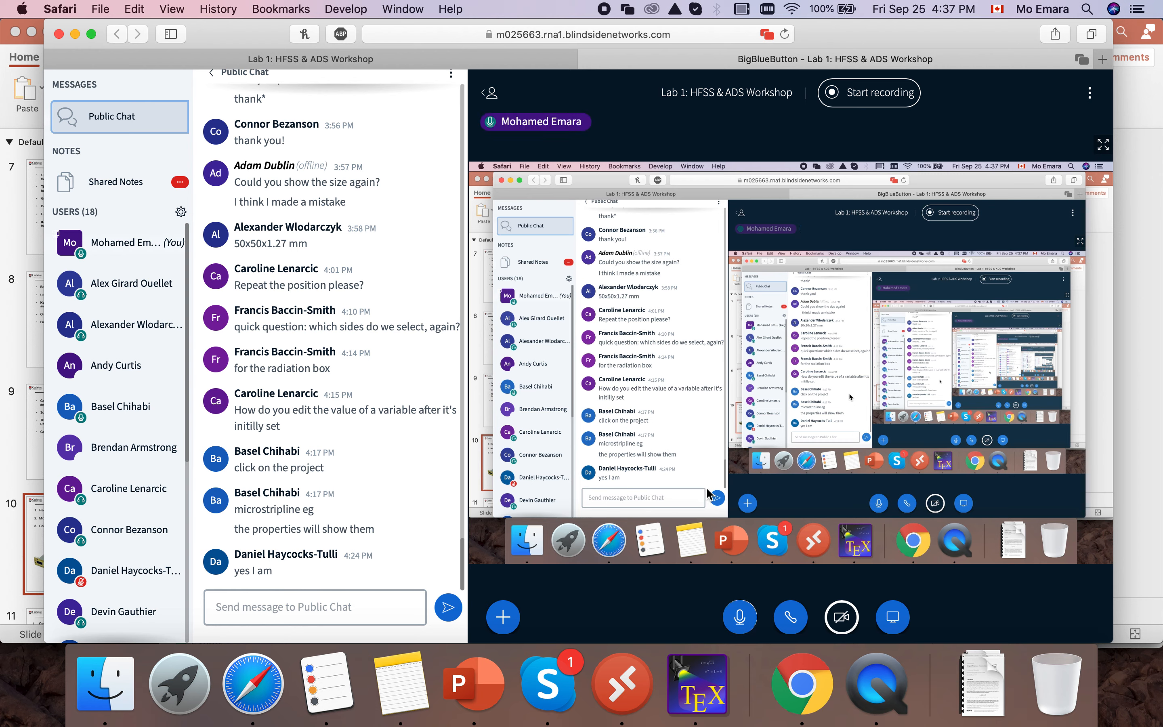
pyautogui.click(743, 625)
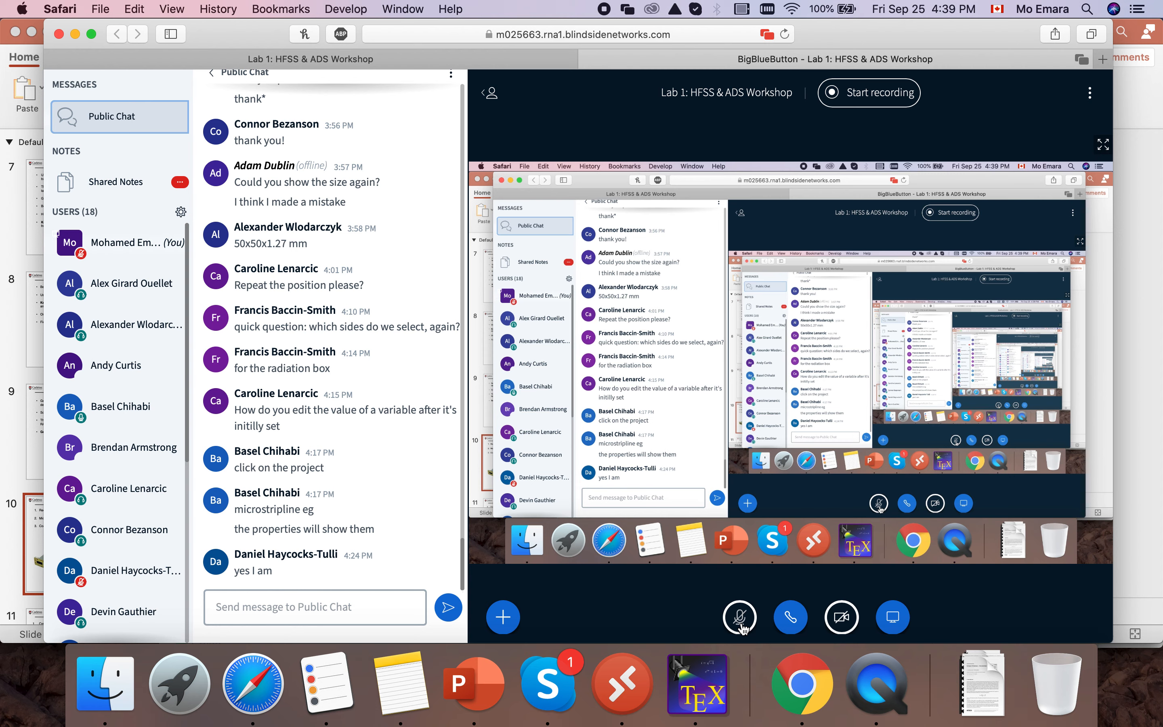
# Check the meeting's shared notes, return to the public chat and unmute the microphone
pyautogui.click(132, 194)
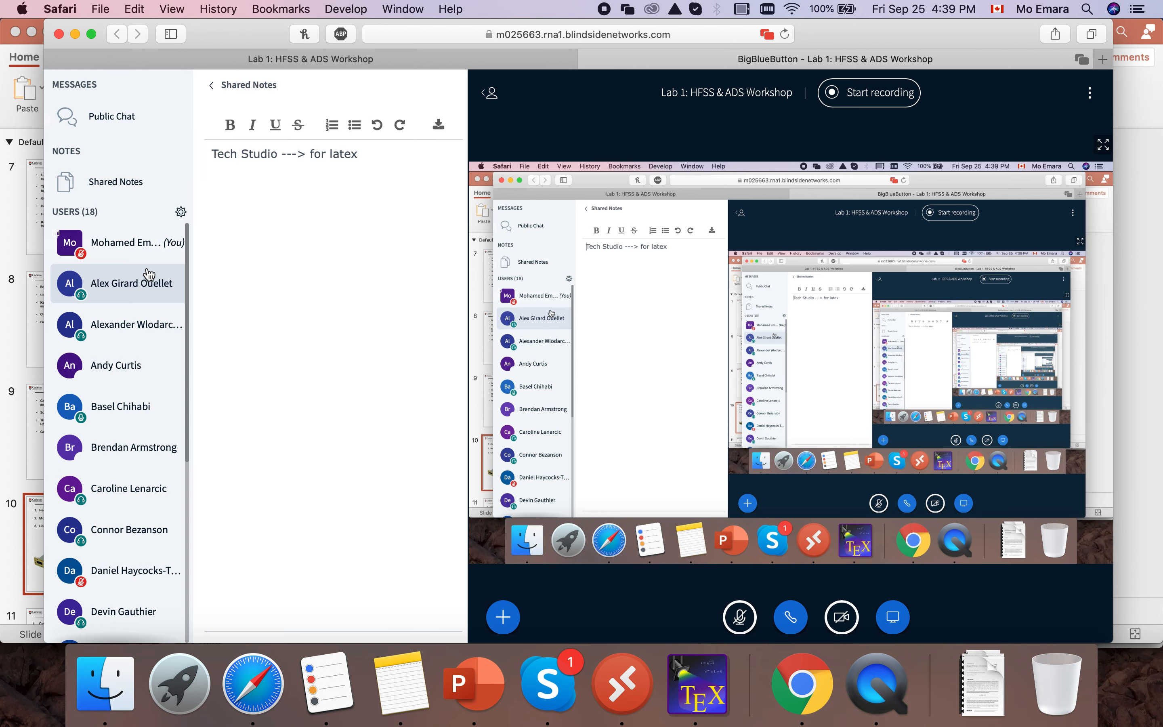
pyautogui.click(116, 127)
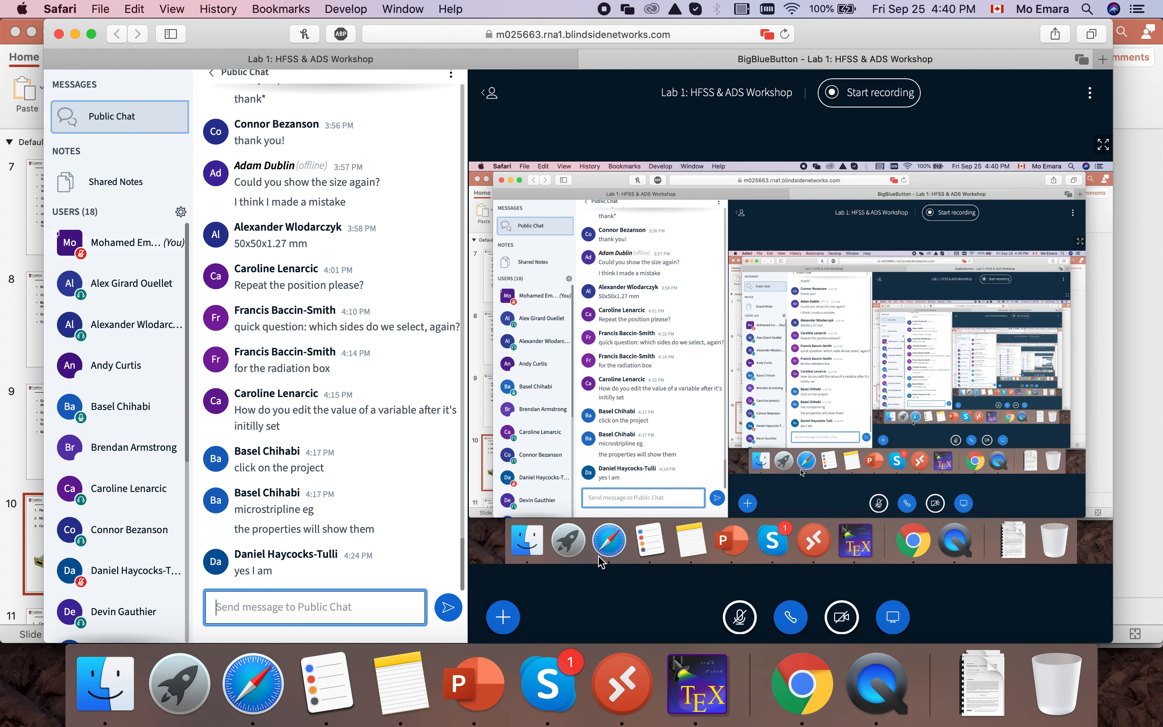
pyautogui.click(743, 621)
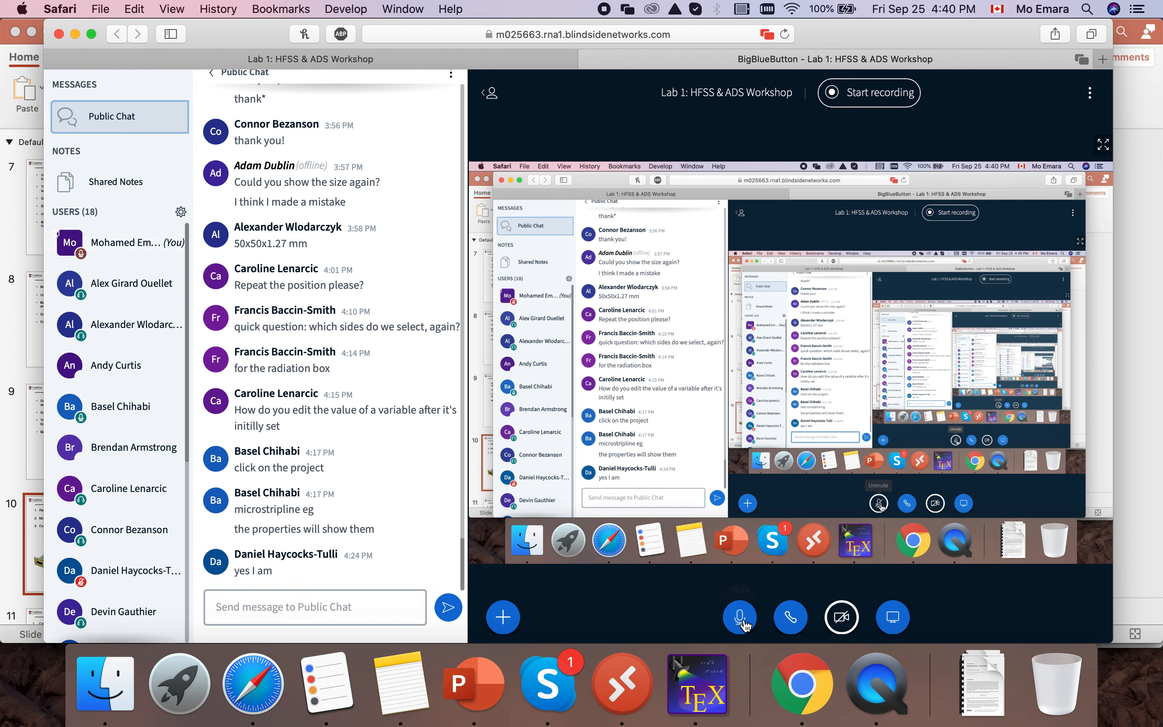
# Switch to PowerPoint and present slide 14, "What is ADS?", as a slide show
pyautogui.click(492, 688)
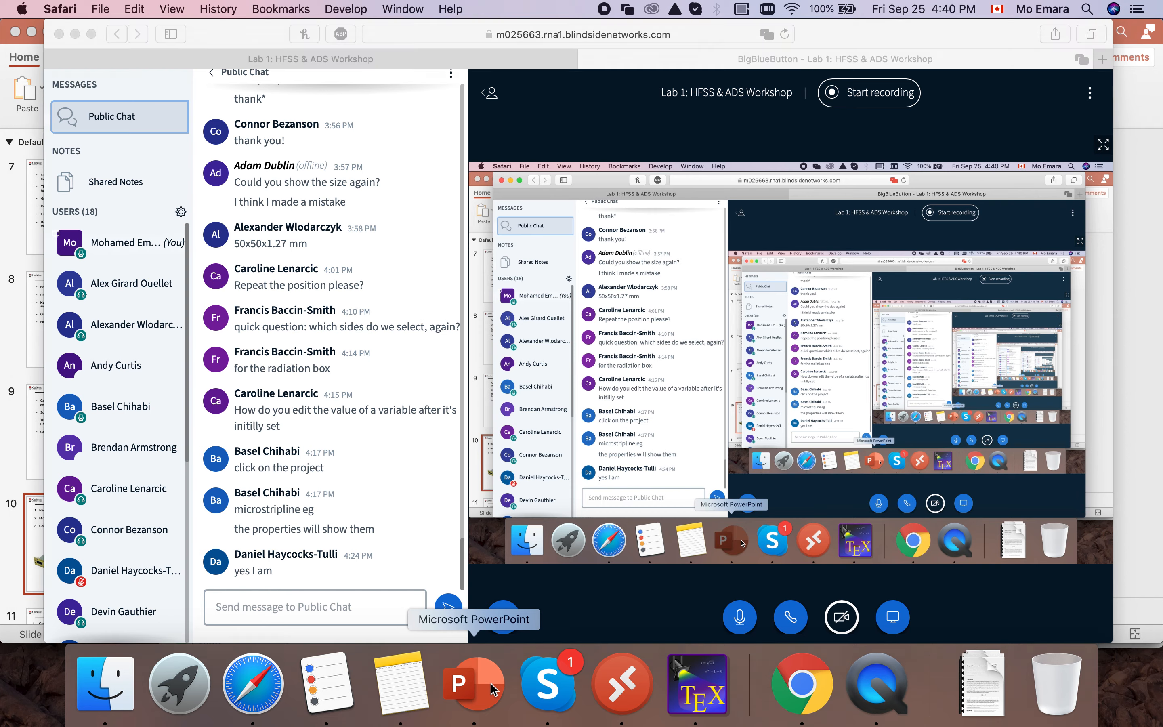
pyautogui.scroll(-3, 151, 503)
pyautogui.scroll(-2, 151, 503)
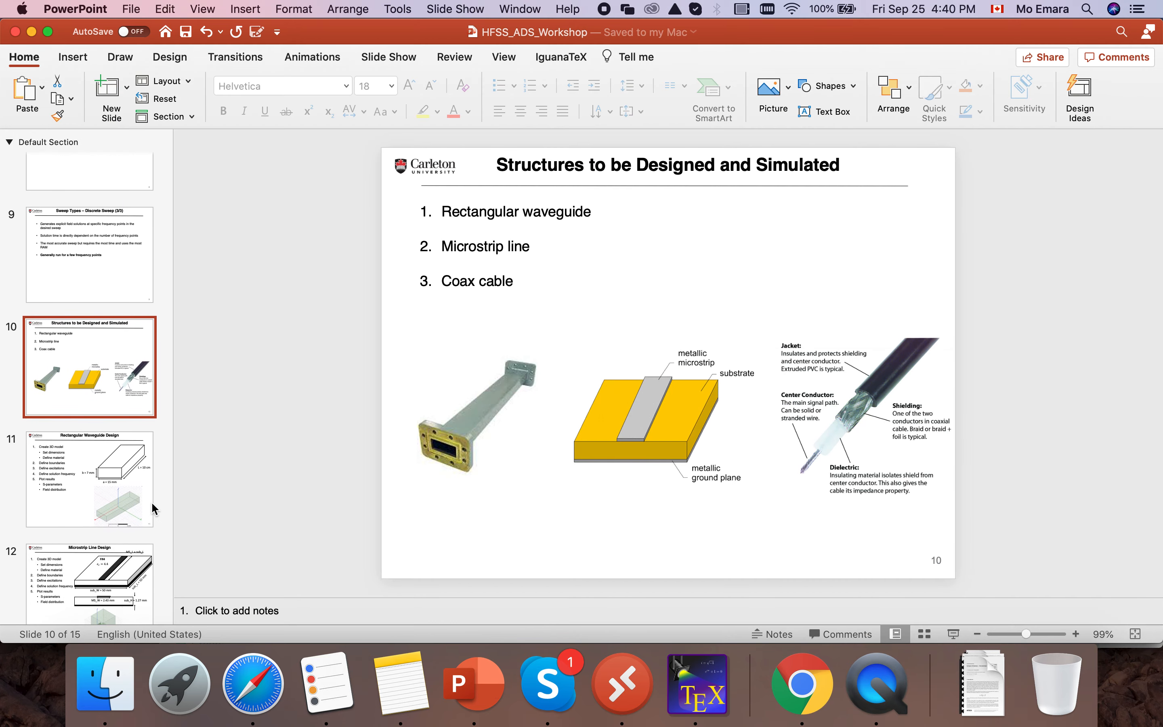
pyautogui.scroll(-1, 152, 505)
pyautogui.scroll(-10, 151, 502)
pyautogui.click(90, 379)
pyautogui.click(954, 634)
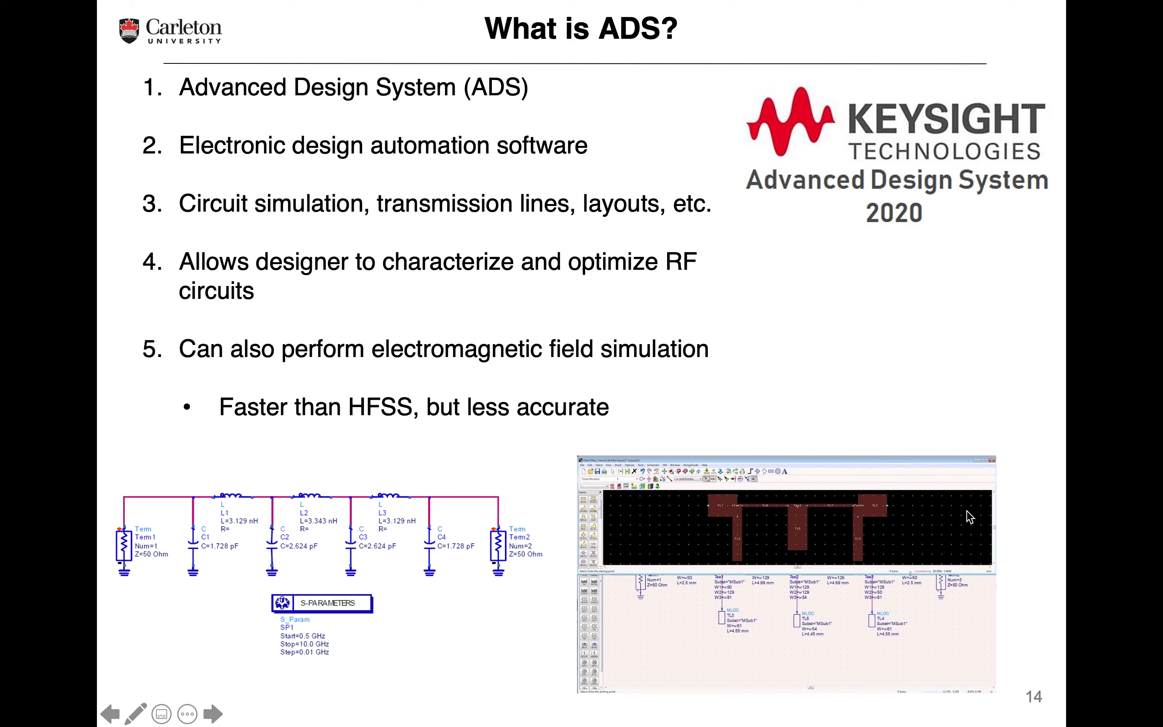
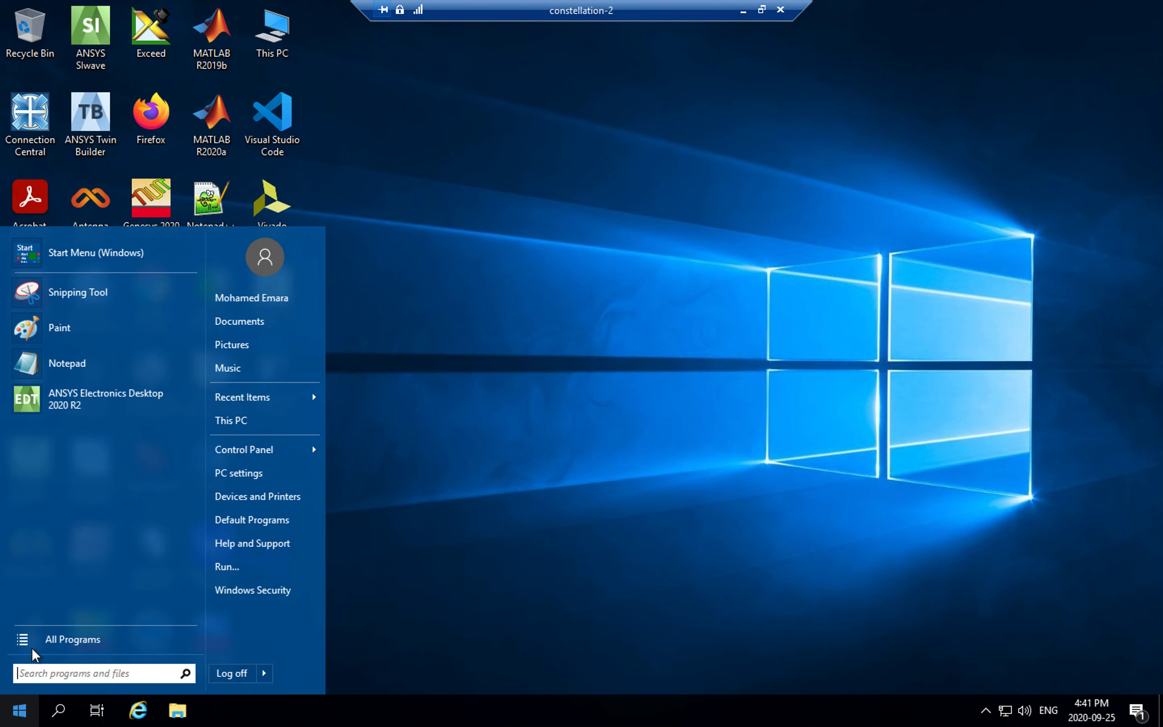
# Search the remote desktop's programs for "advan", launch Advanced Design System 2020 Update 2 and dismiss the license warning
pyautogui.write('ad')
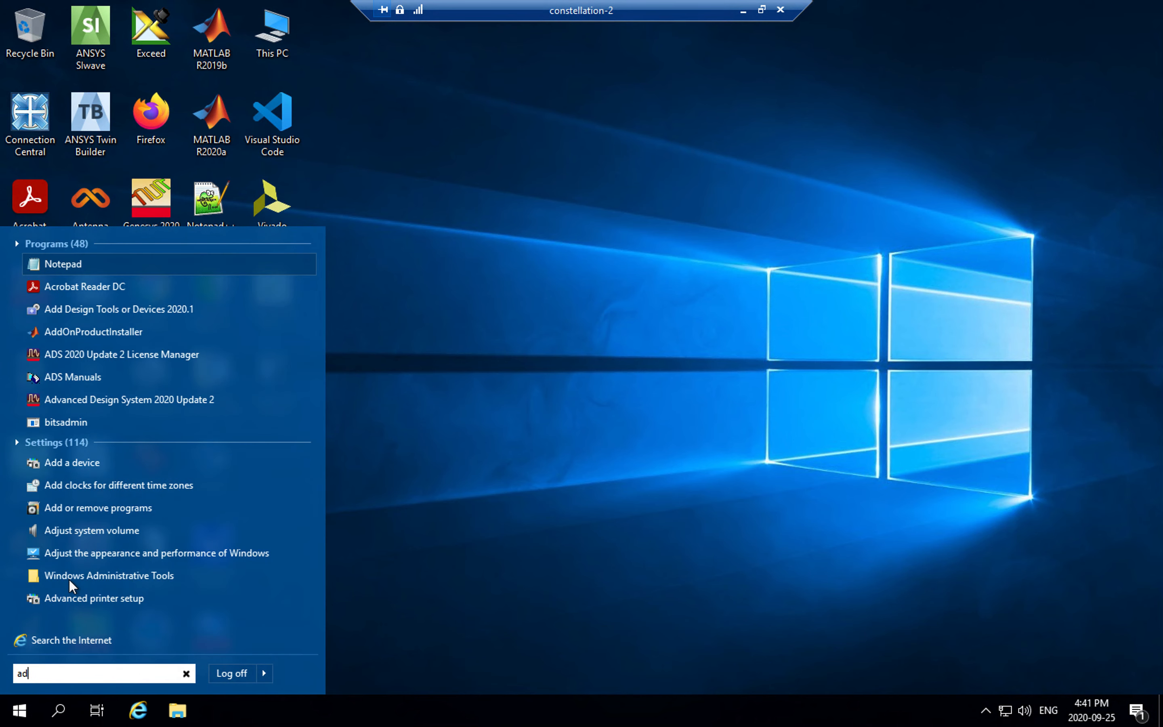
pyautogui.write('van')
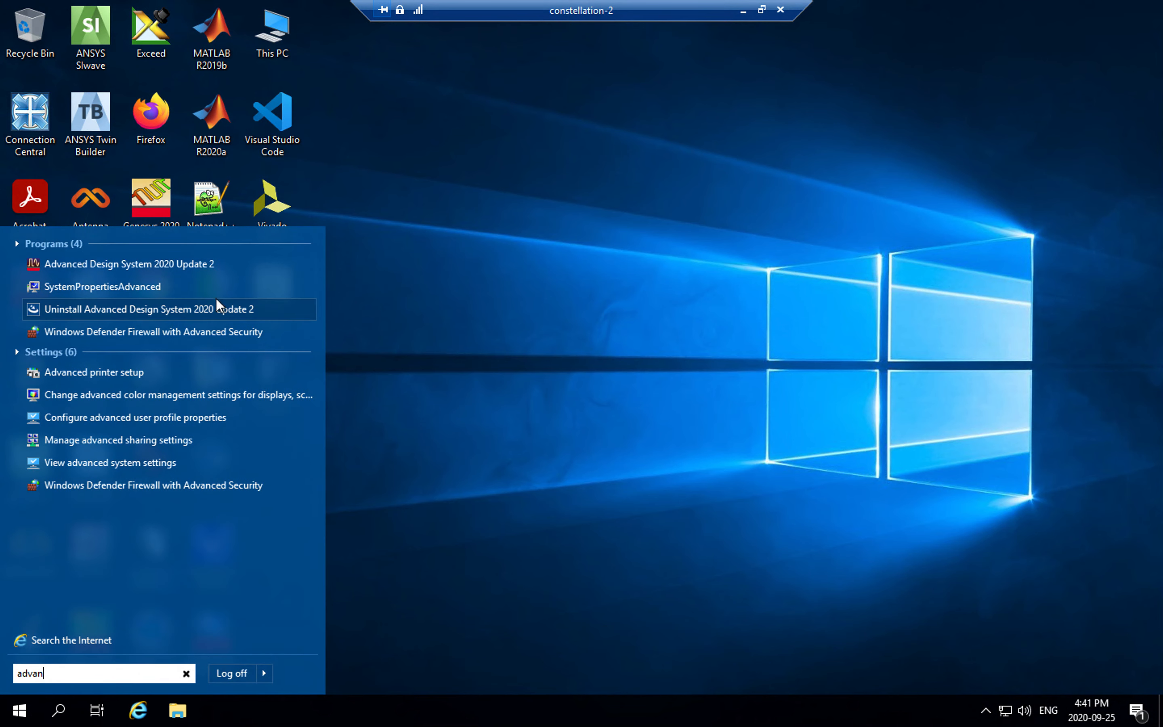
pyautogui.click(180, 263)
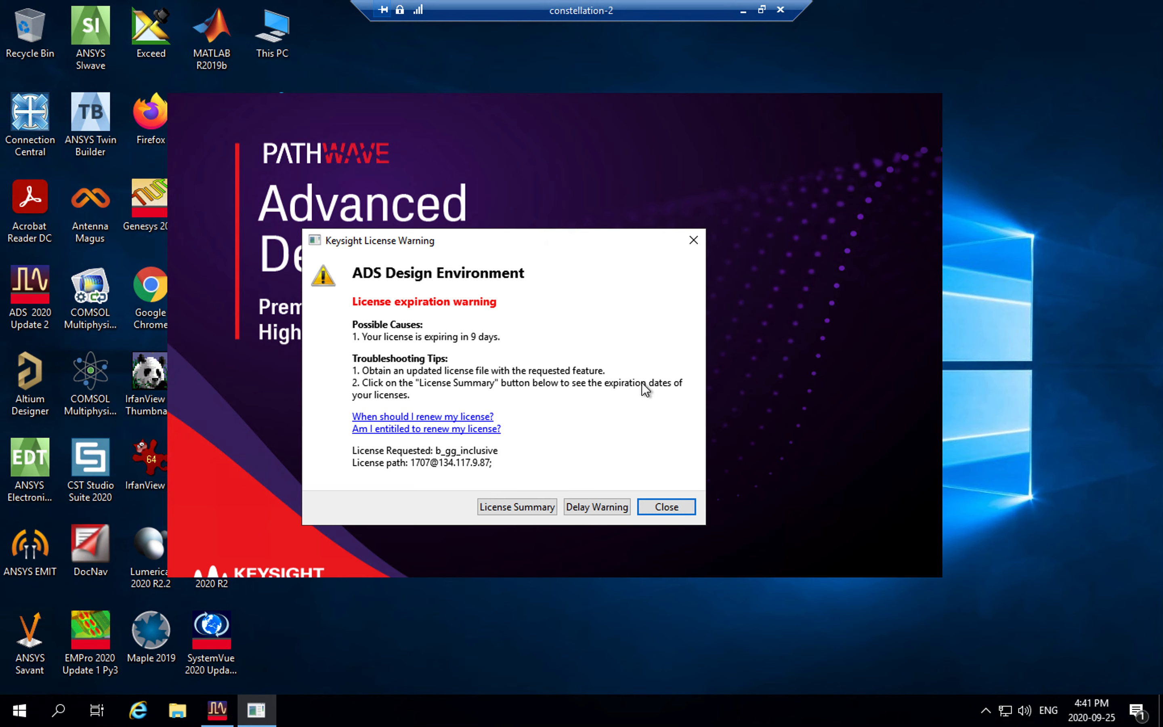
pyautogui.click(669, 509)
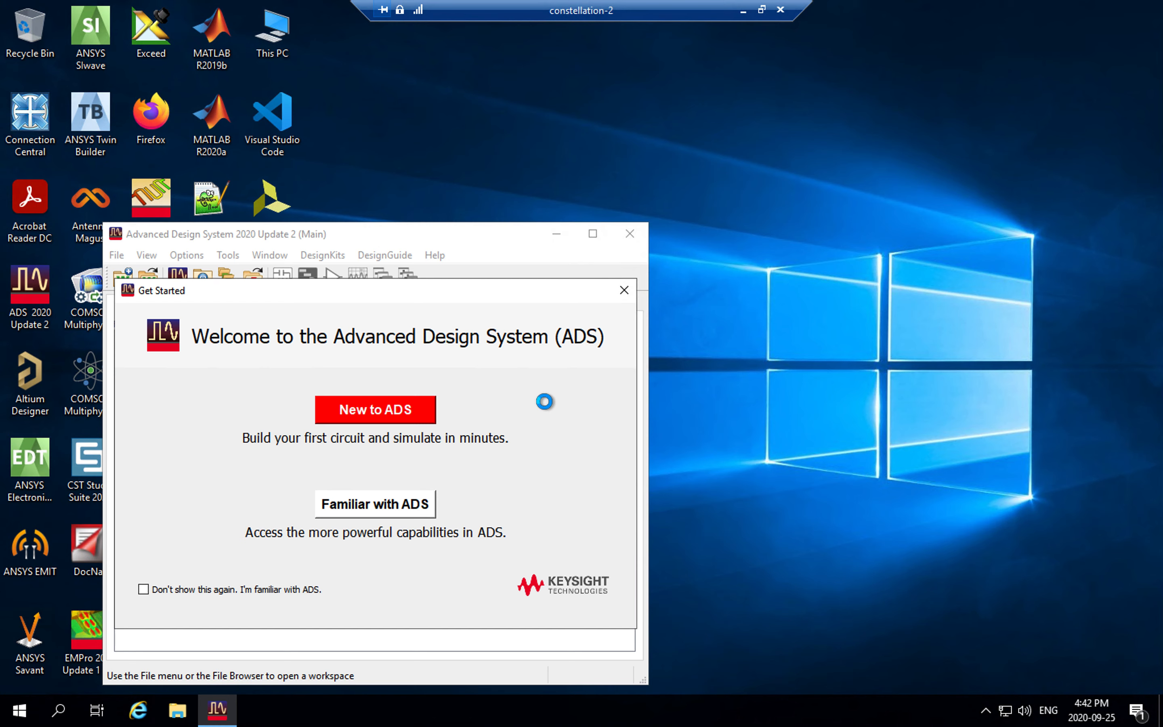
# Try the New to ADS quick start, dismiss its message and maximize the main window
pyautogui.click(414, 408)
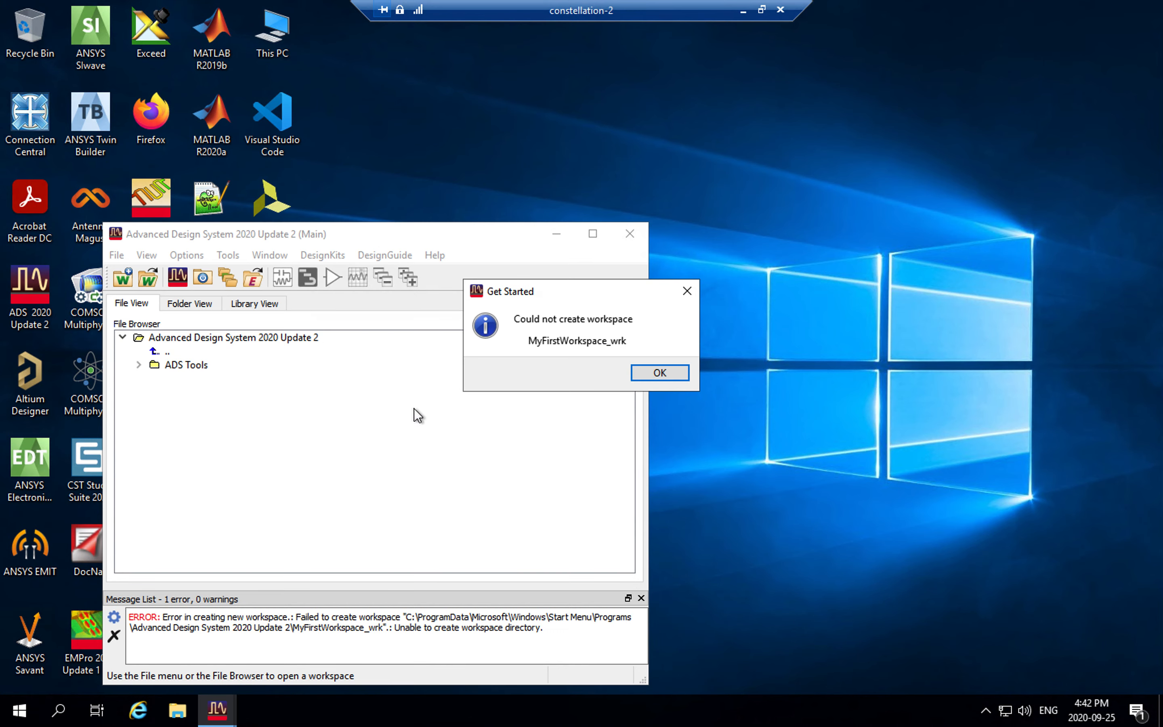
pyautogui.click(663, 377)
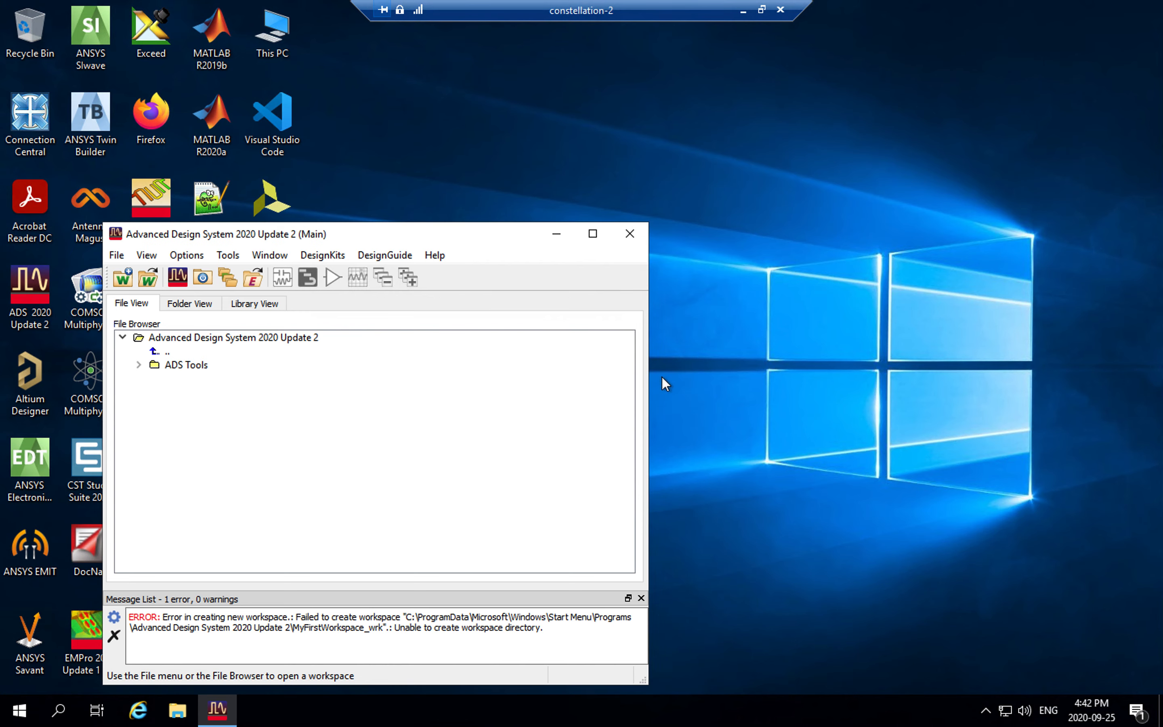
pyautogui.moveTo(463, 234); pyautogui.dragTo(691, 153)
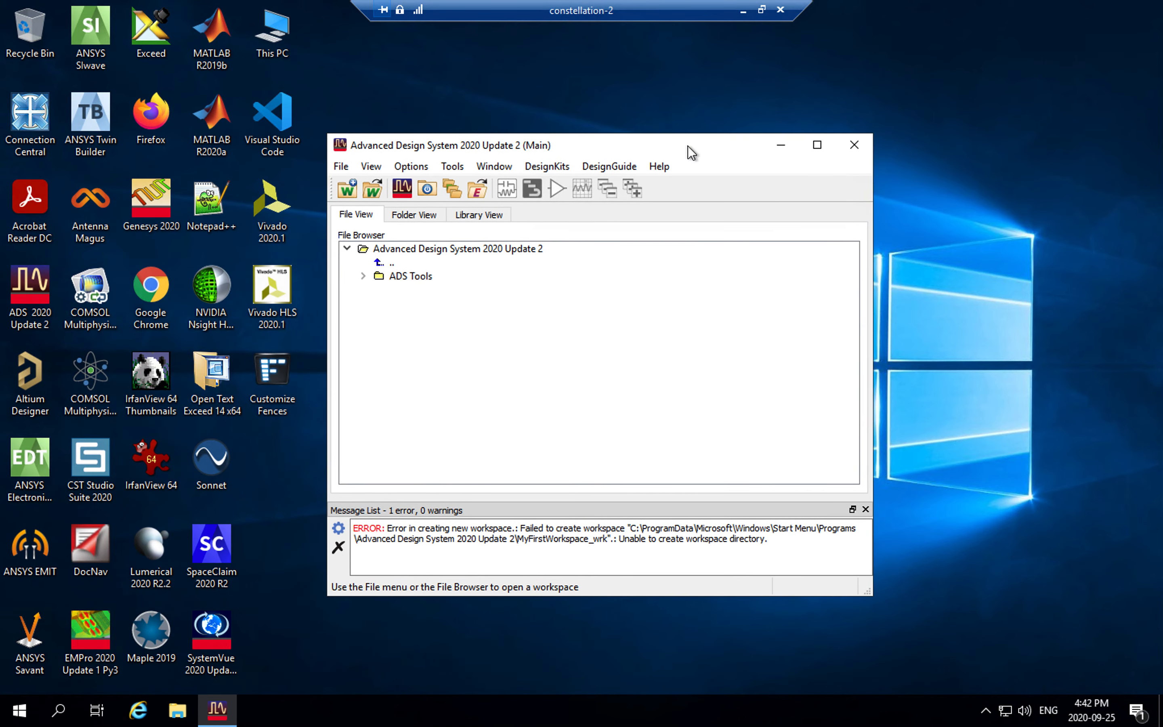
pyautogui.click(817, 146)
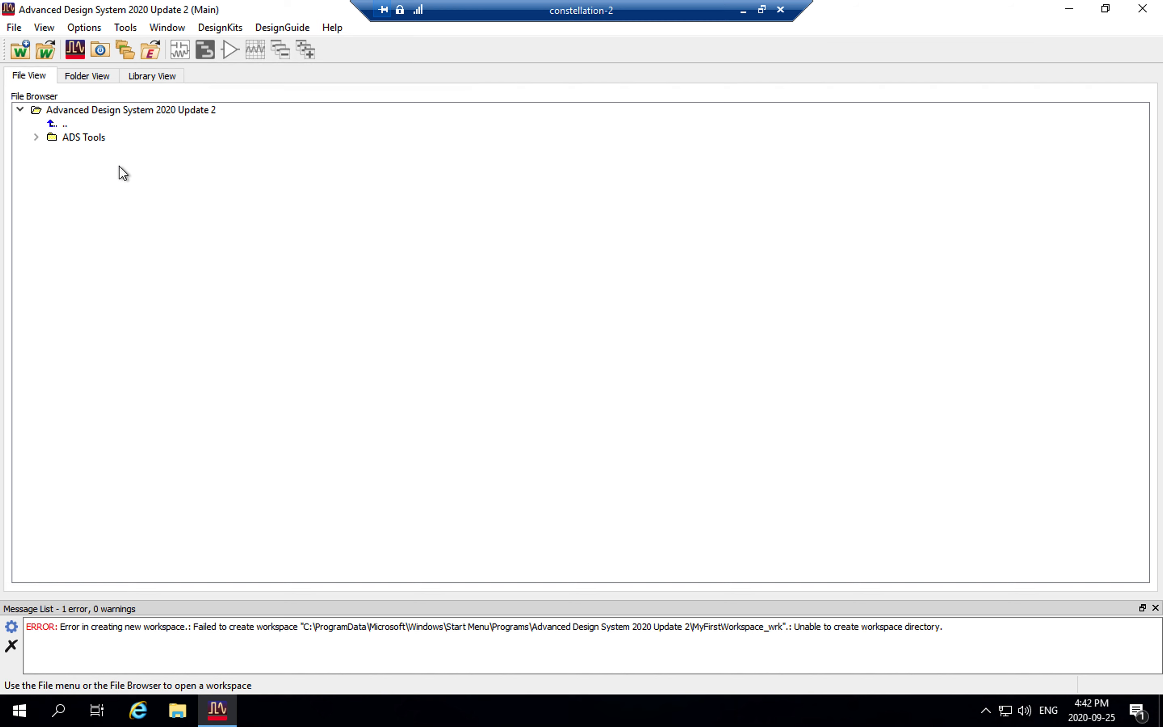
# Start a new workspace and name it ADS_Workshop
pyautogui.click(20, 50)
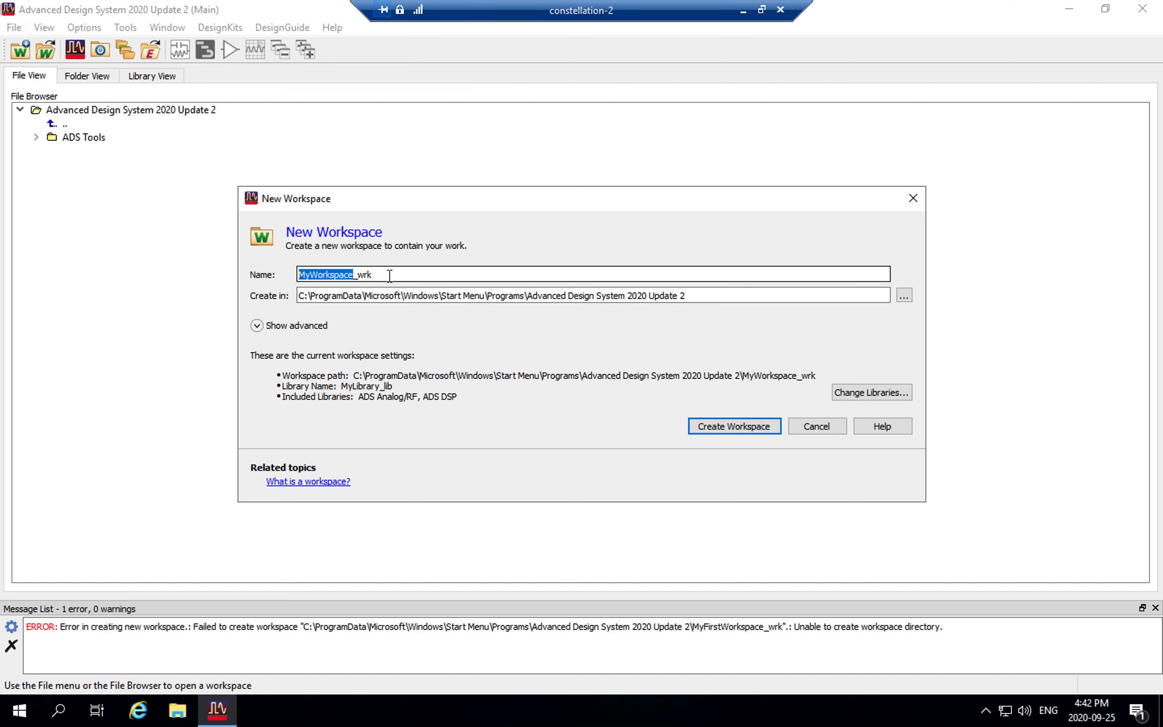
pyautogui.moveTo(373, 275); pyautogui.dragTo(275, 275)
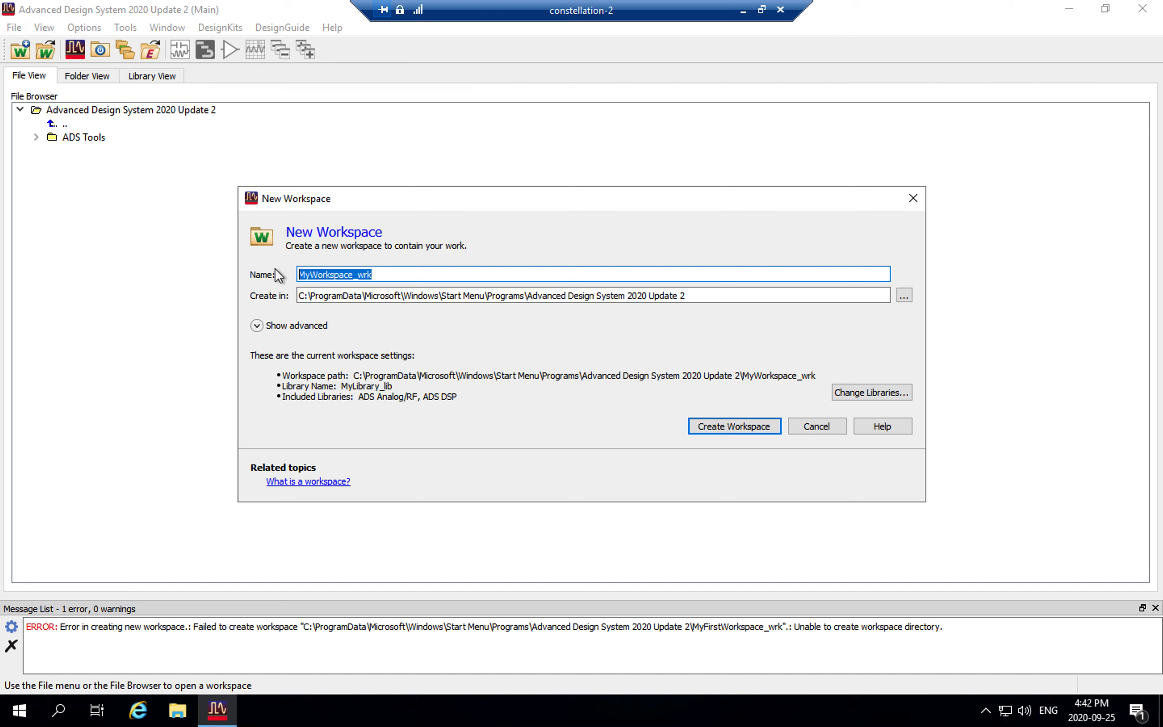
pyautogui.write('AD')
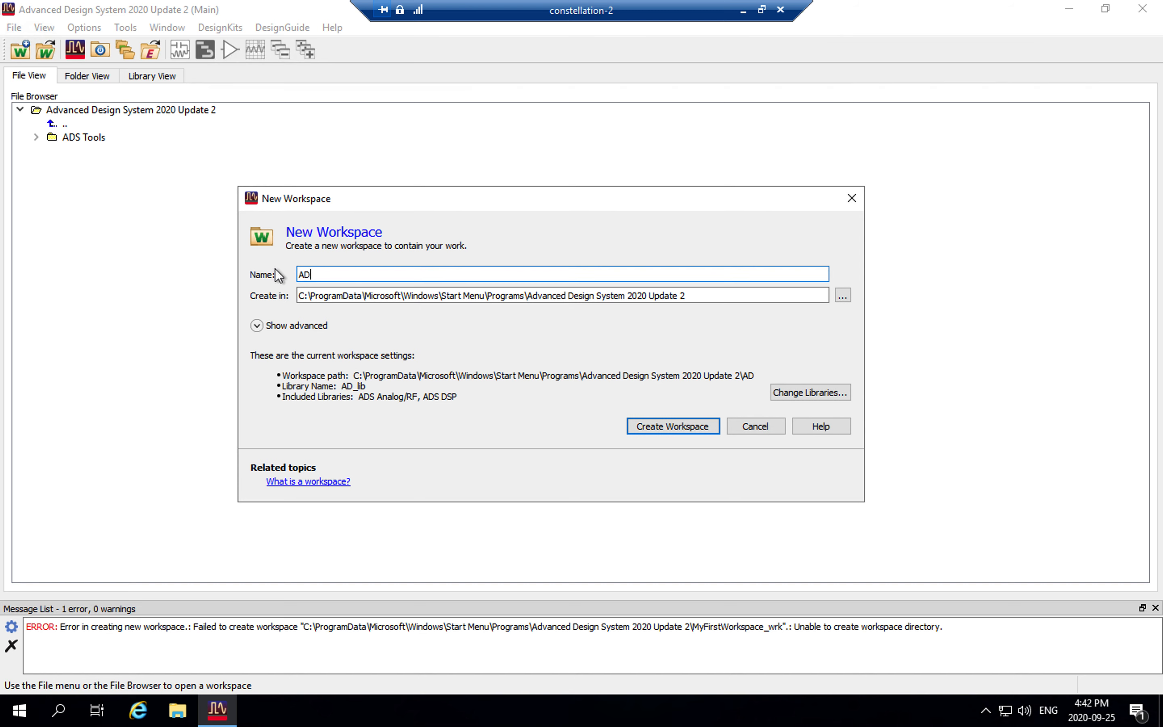
pyautogui.write('S_Work')
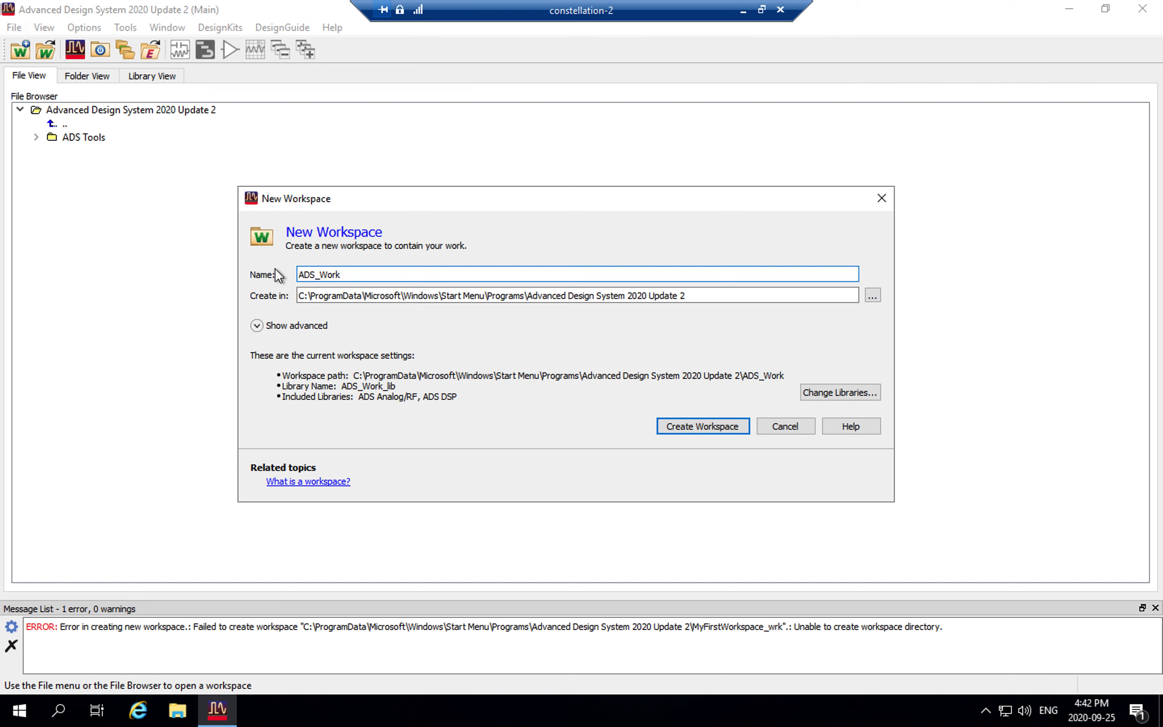
pyautogui.write('hop')
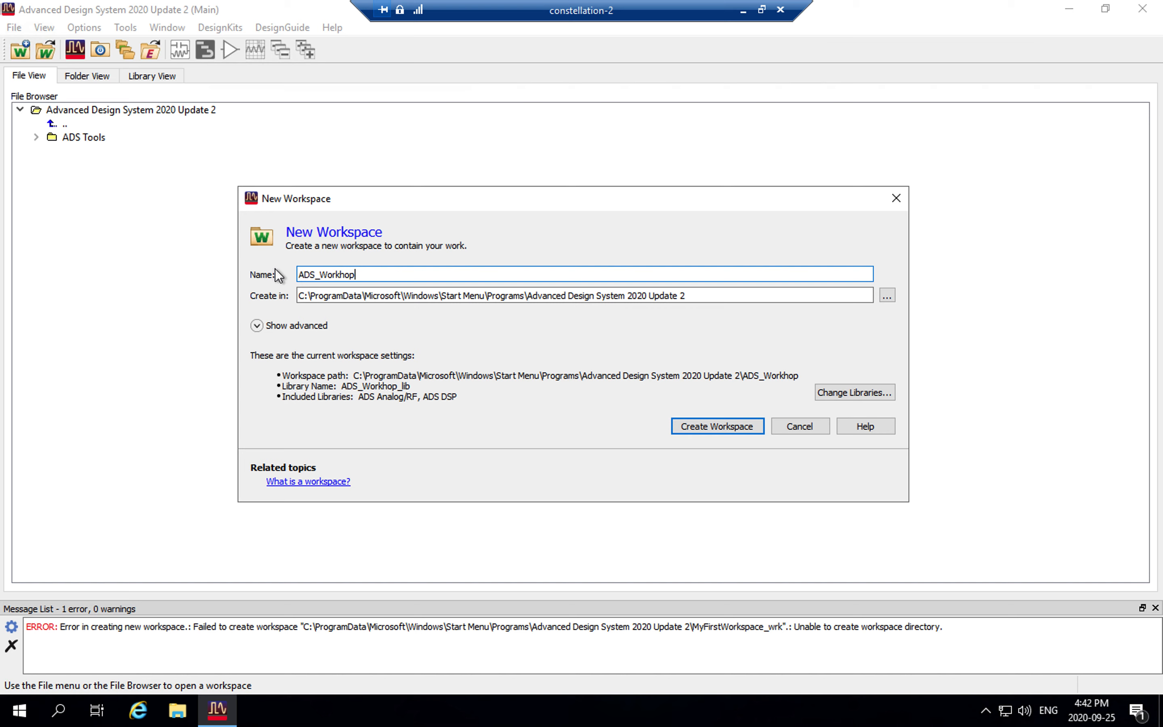
pyautogui.press('BackSpace')
pyautogui.press('BackSpace')
pyautogui.press('BackSpace')
pyautogui.write('shop')
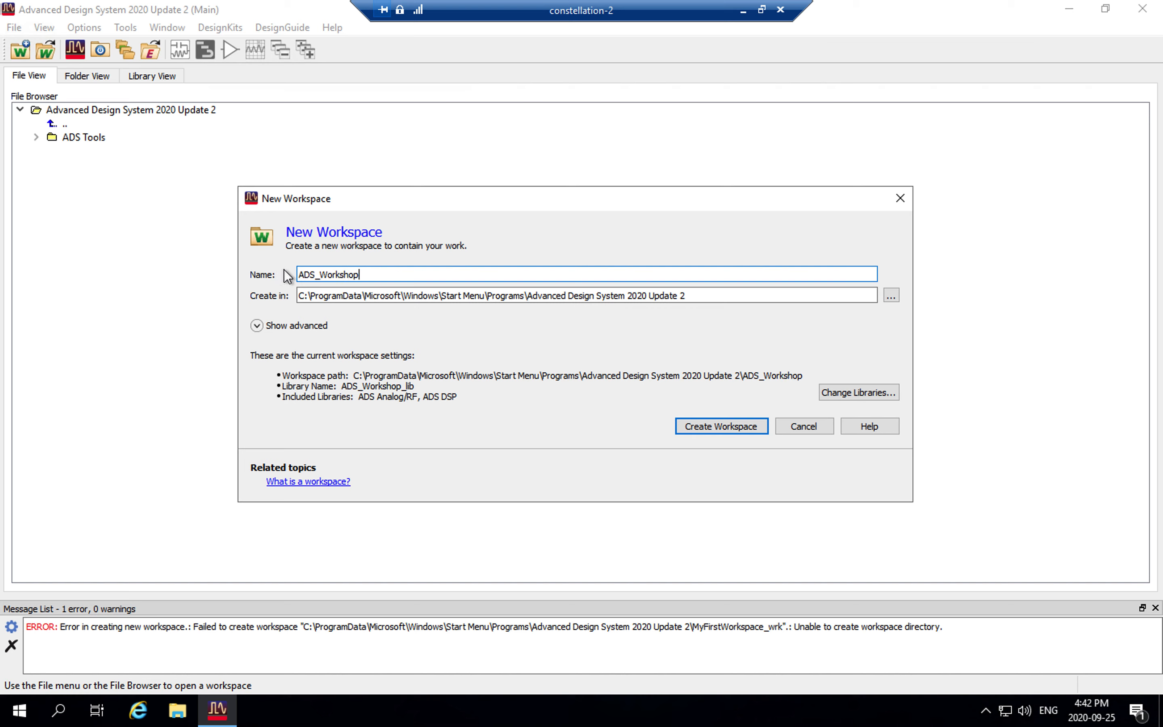
# Set the workspace location to the ELEC4503_2020_A1E folder on the H: network drive and create the workspace
pyautogui.click(887, 298)
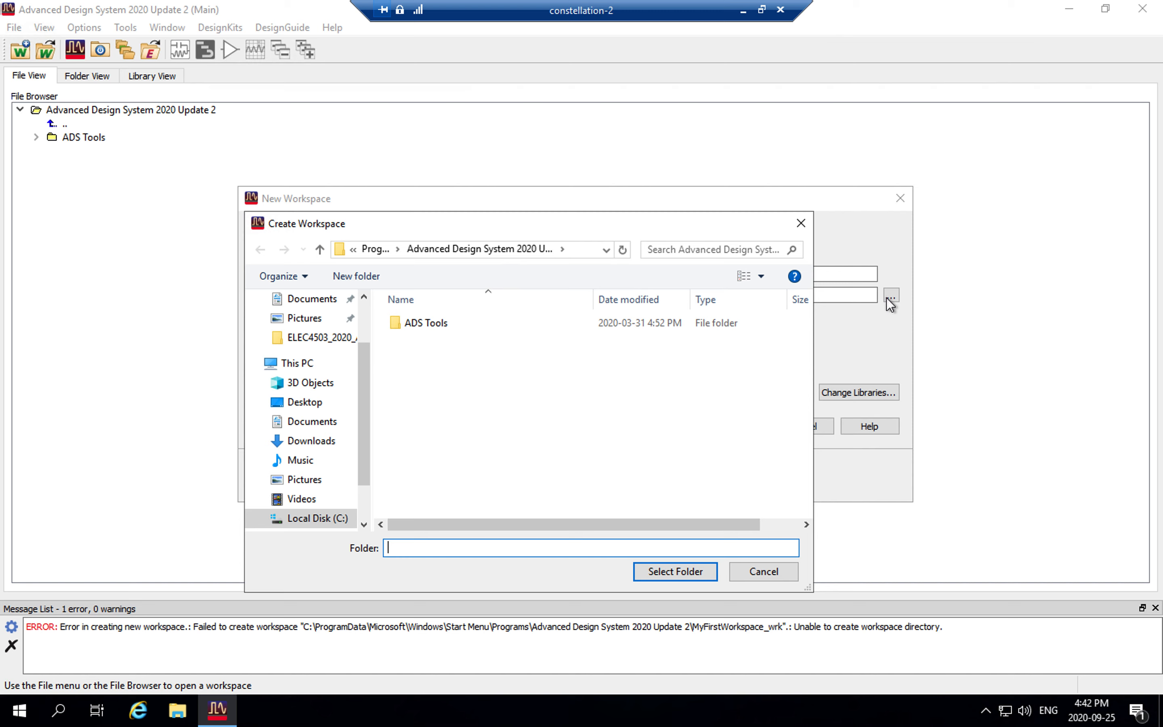
pyautogui.click(305, 366)
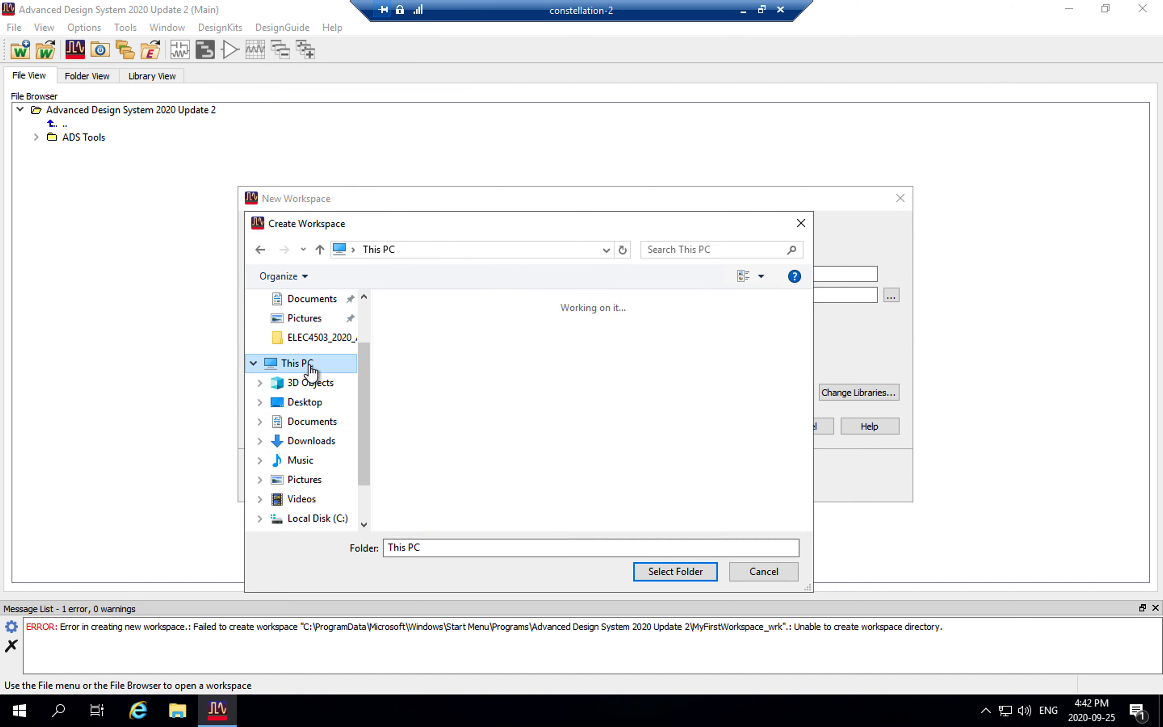
pyautogui.moveTo(807, 412); pyautogui.dragTo(799, 526)
pyautogui.doubleClick(456, 512)
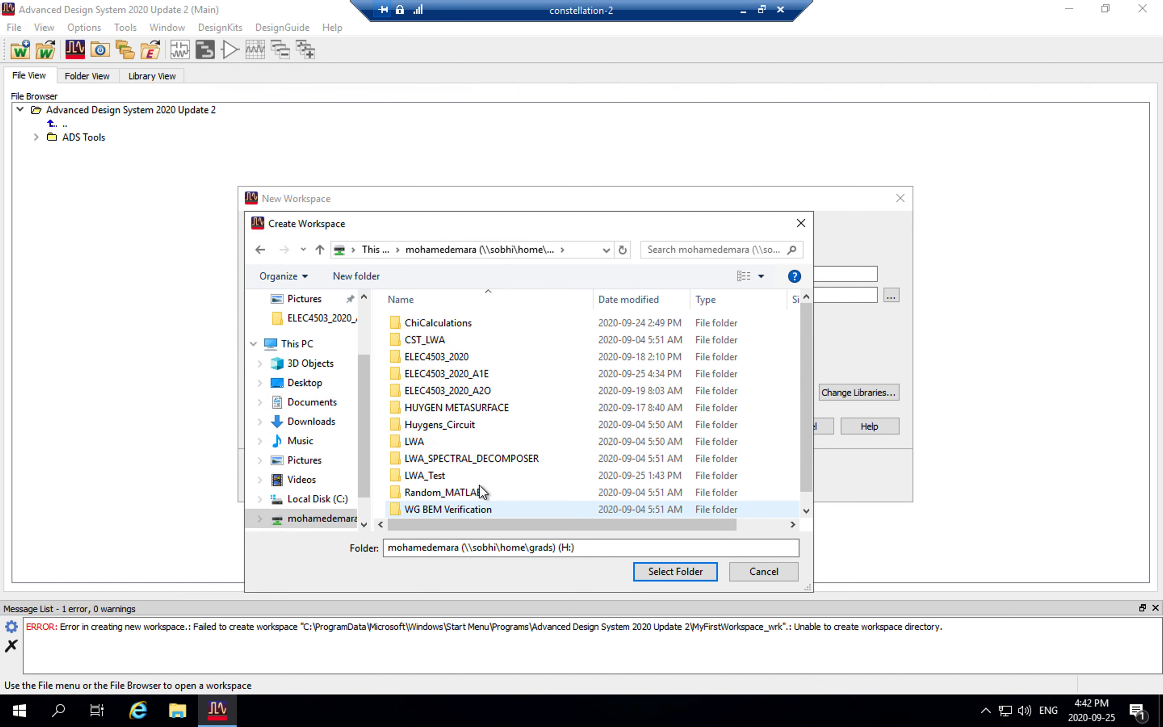
pyautogui.doubleClick(487, 376)
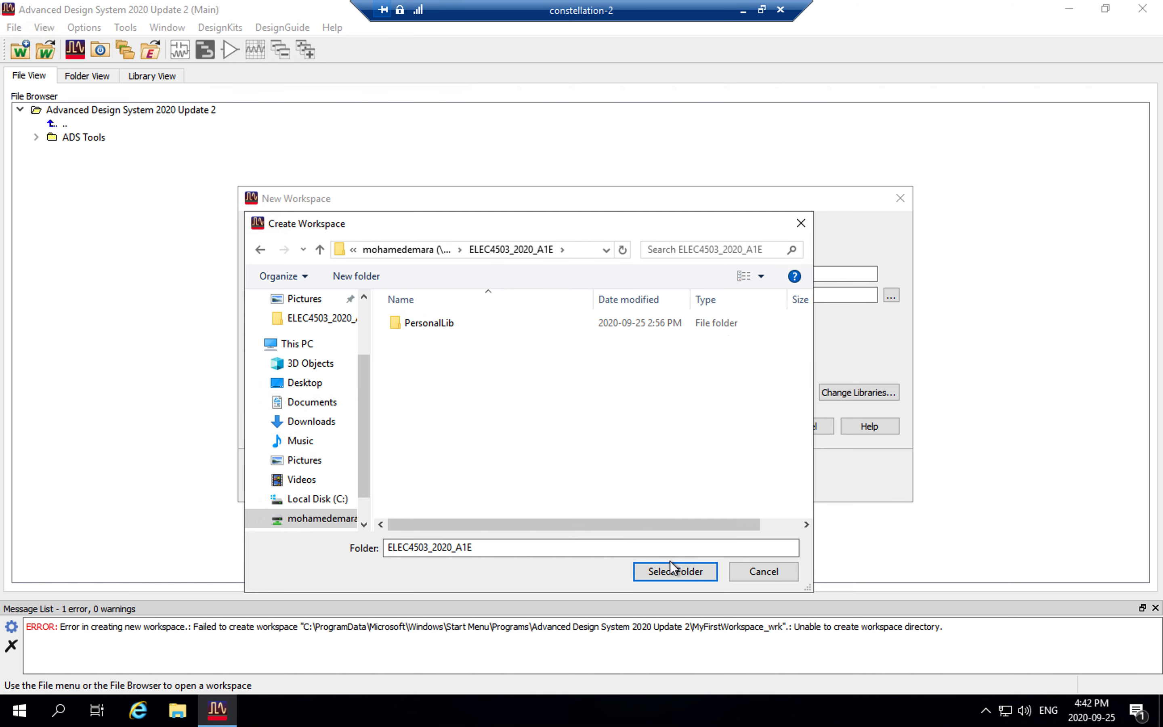
pyautogui.click(675, 571)
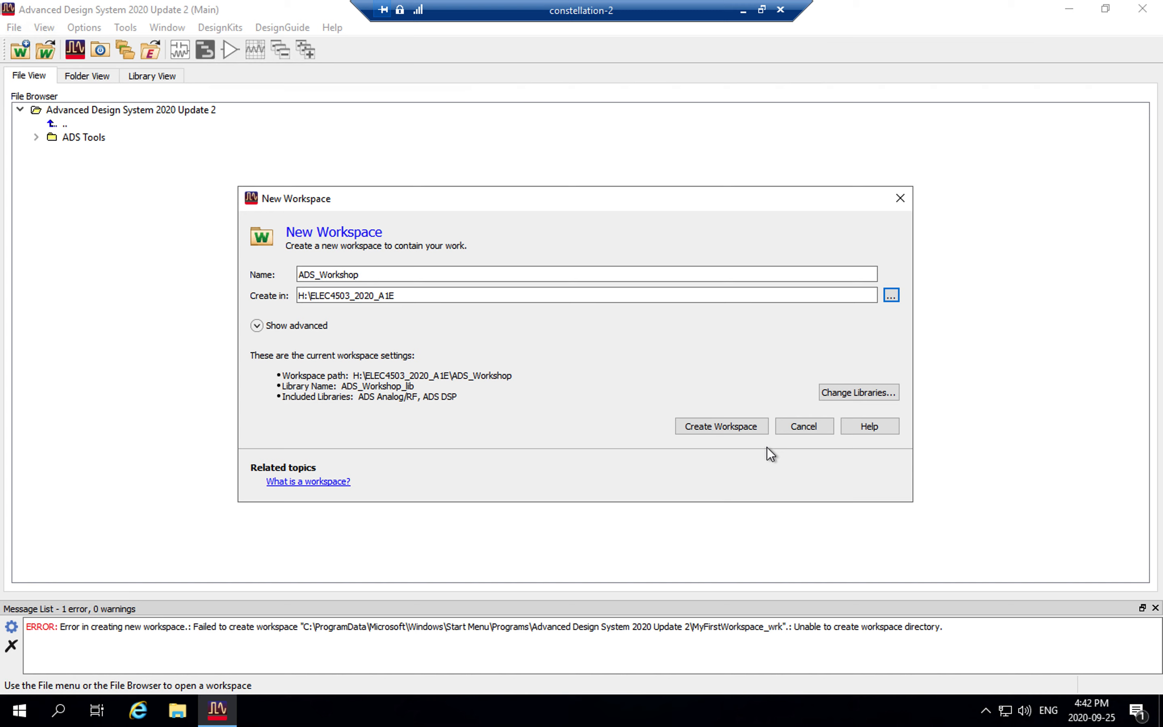
pyautogui.click(728, 426)
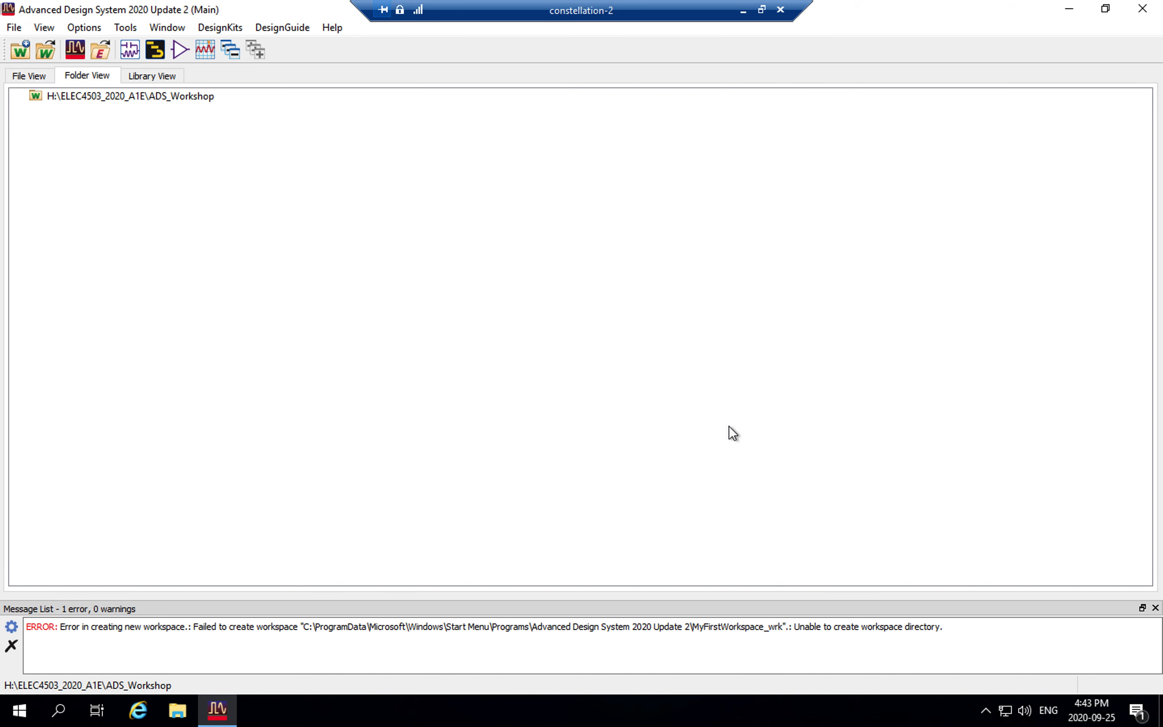
# Try twice to create a new schematic in the ADS_Workshop workspace, enlarging the message list in between
pyautogui.click(19, 29)
pyautogui.moveTo(73, 48)
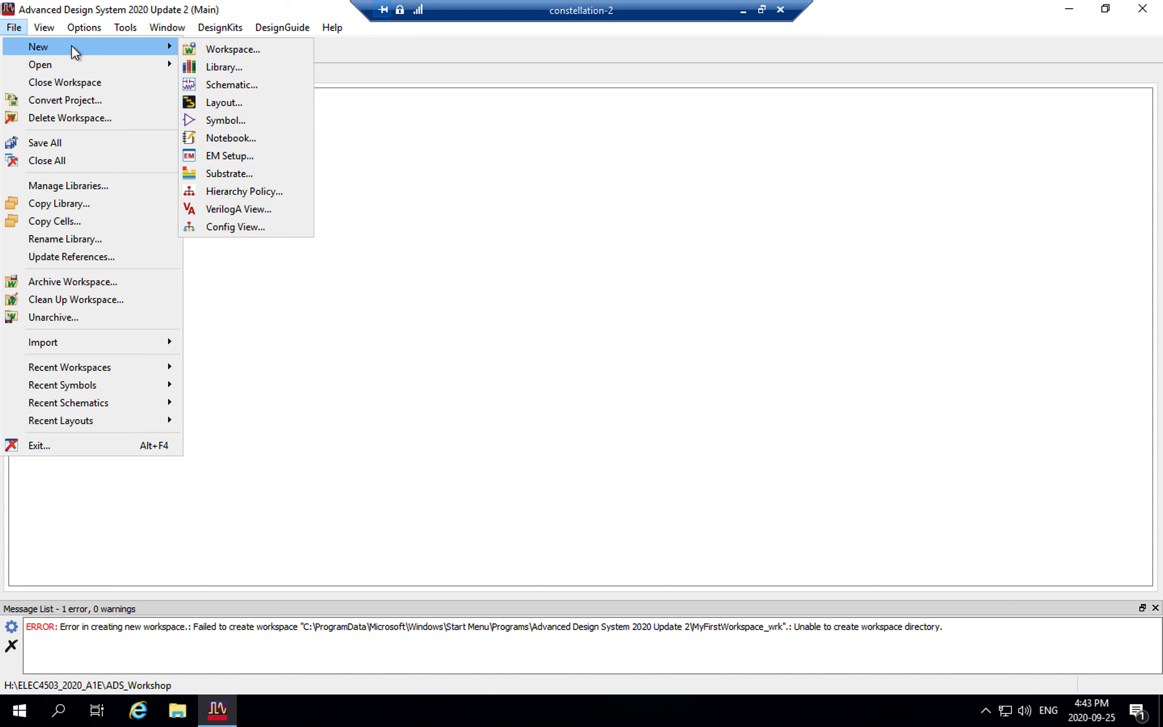
pyautogui.click(245, 86)
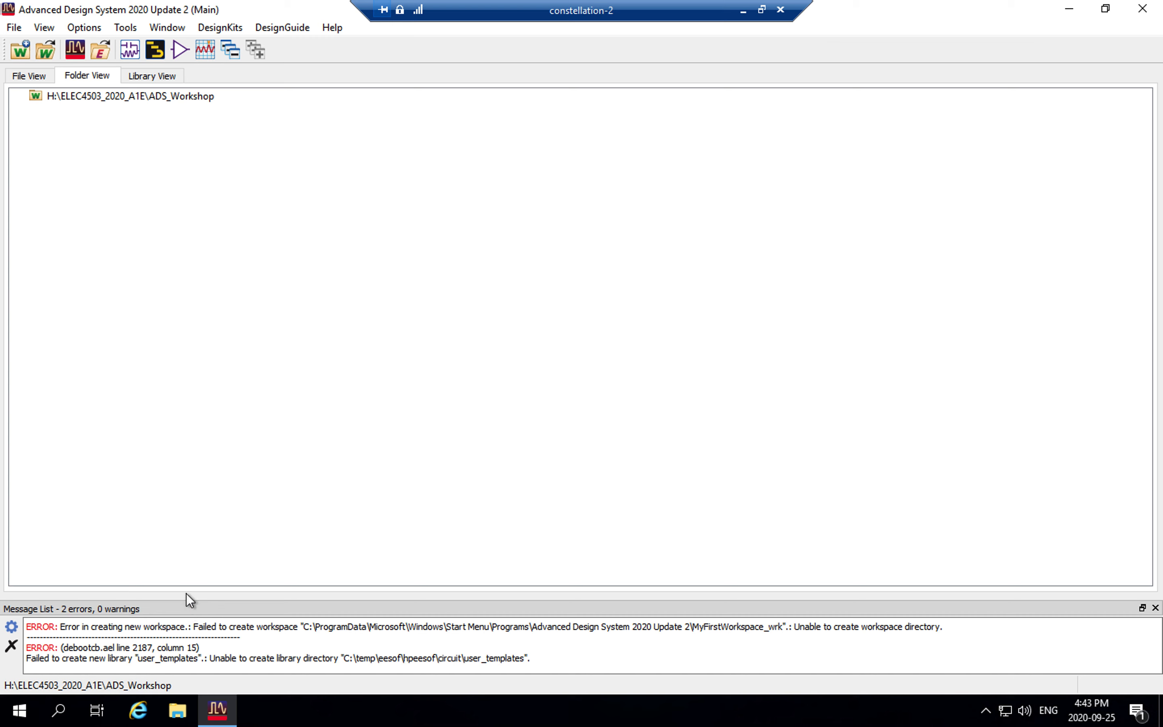
pyautogui.moveTo(189, 598); pyautogui.dragTo(191, 568)
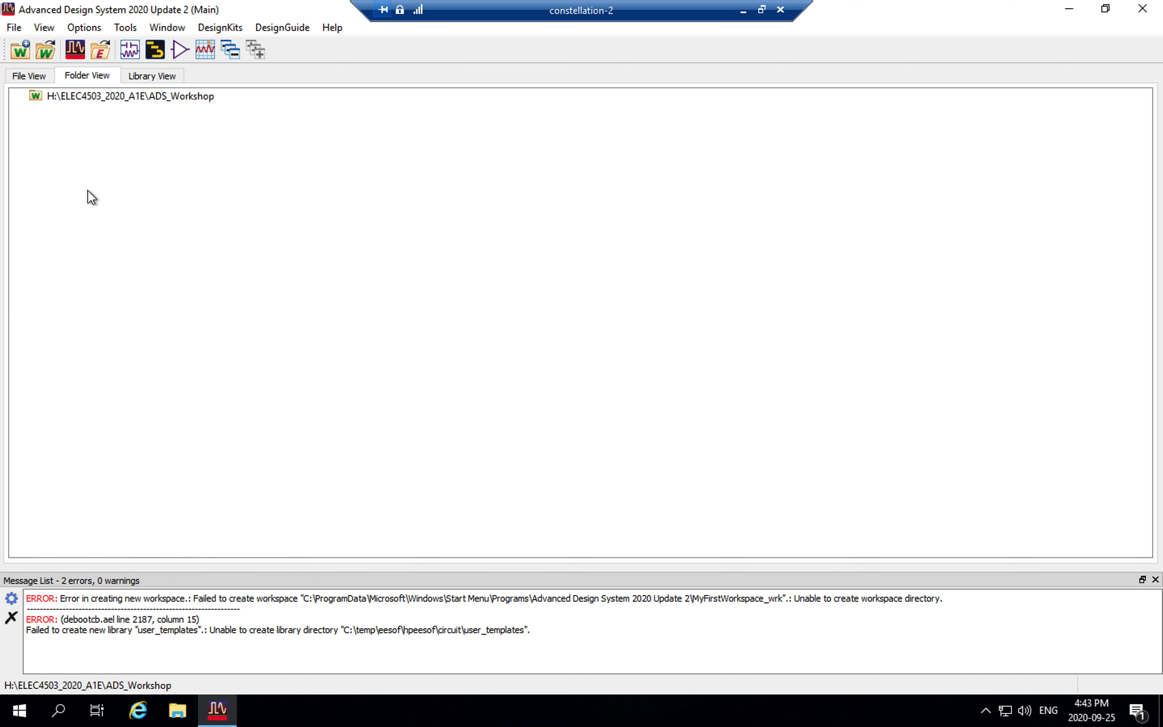
pyautogui.click(129, 51)
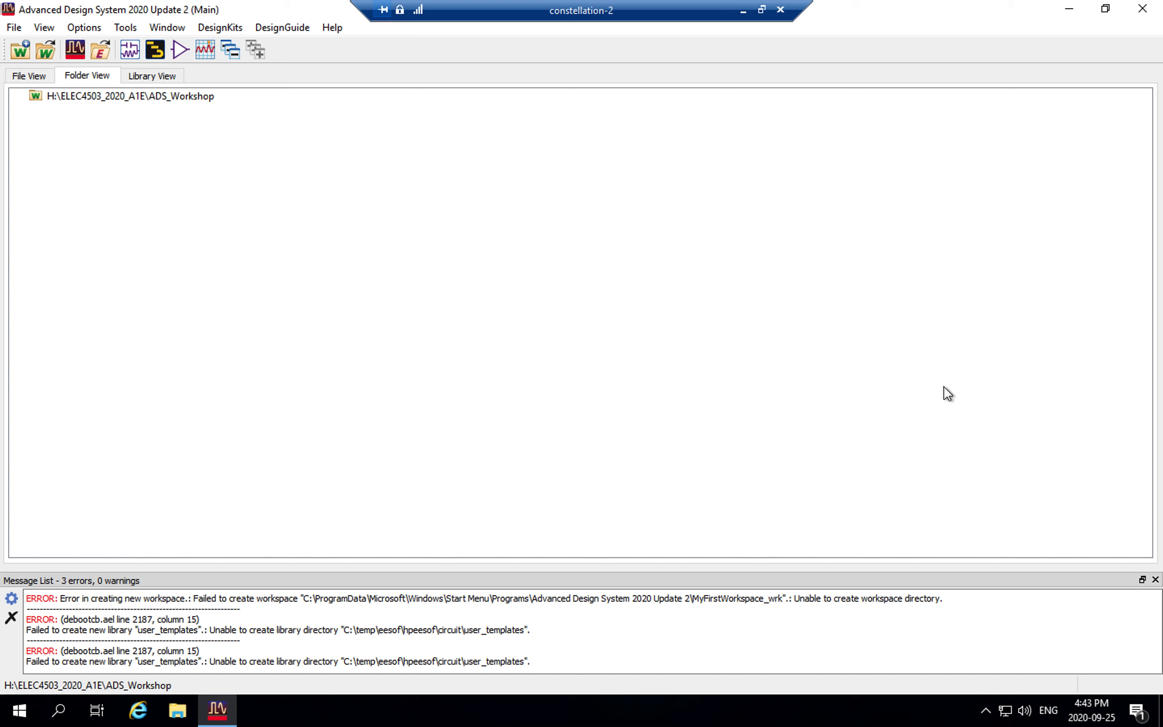
# Exit Advanced Design System and leave the constellation-2 remote desktop session
pyautogui.click(1149, 19)
pyautogui.click(624, 366)
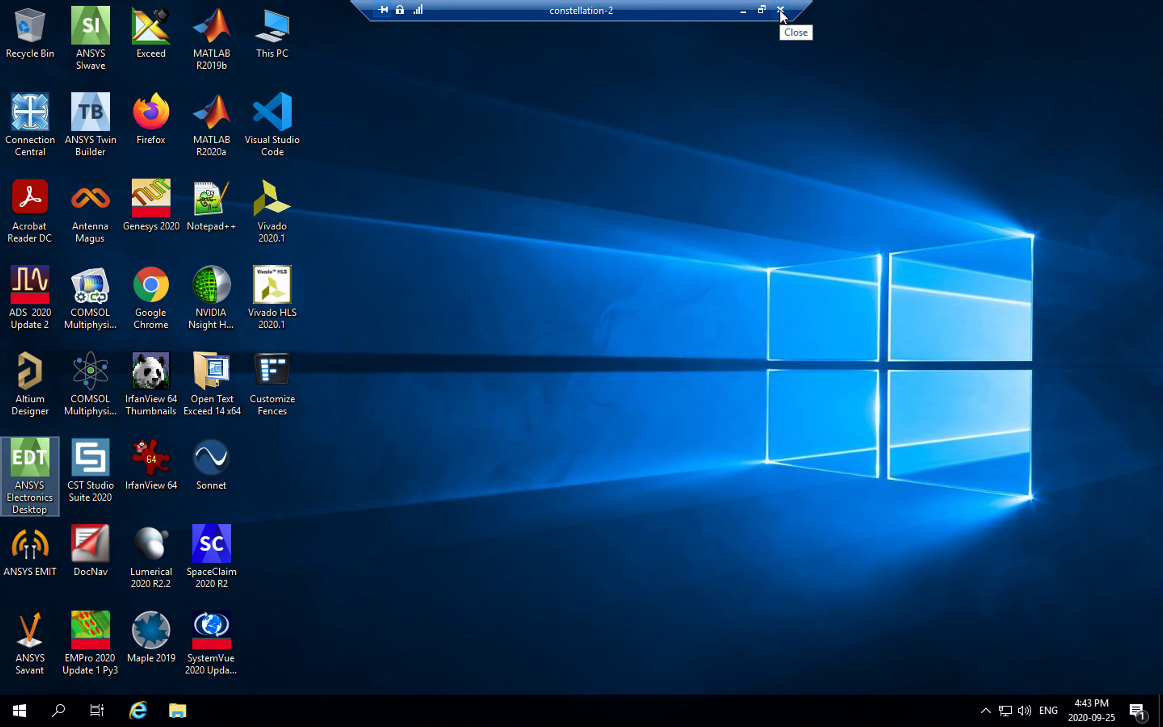
pyautogui.click(750, 10)
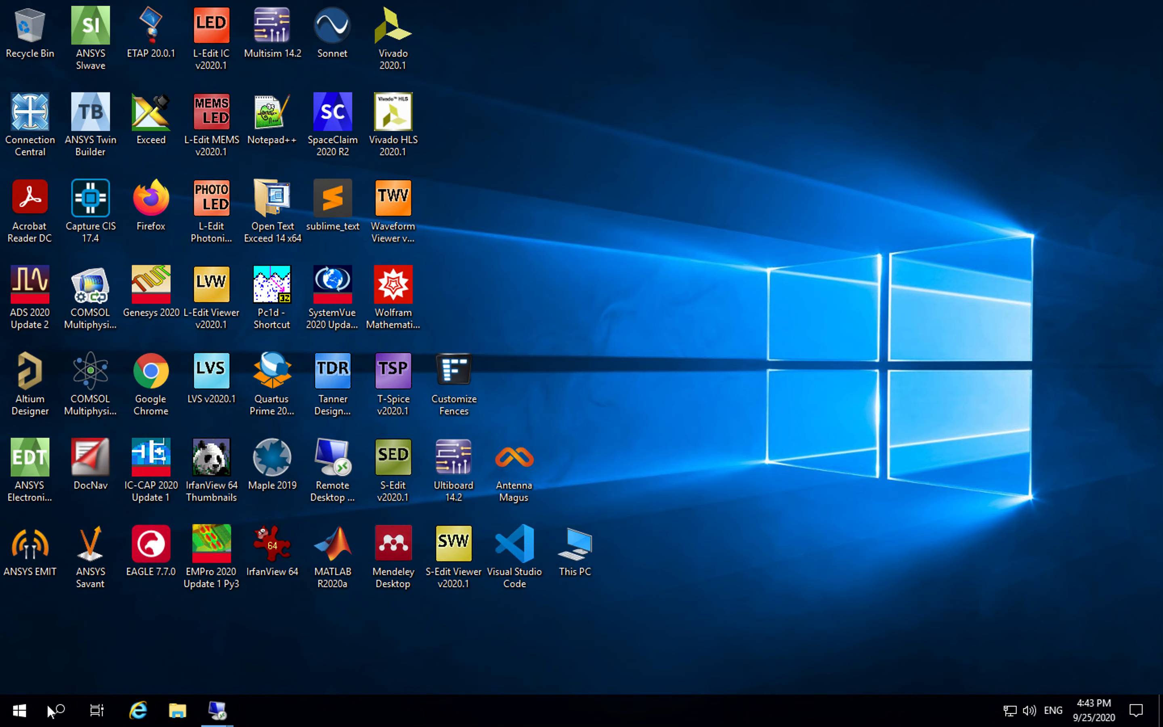
# Start a Remote Desktop Connection to aimee2 and sign in with the account password
pyautogui.click(20, 710)
pyautogui.click(94, 295)
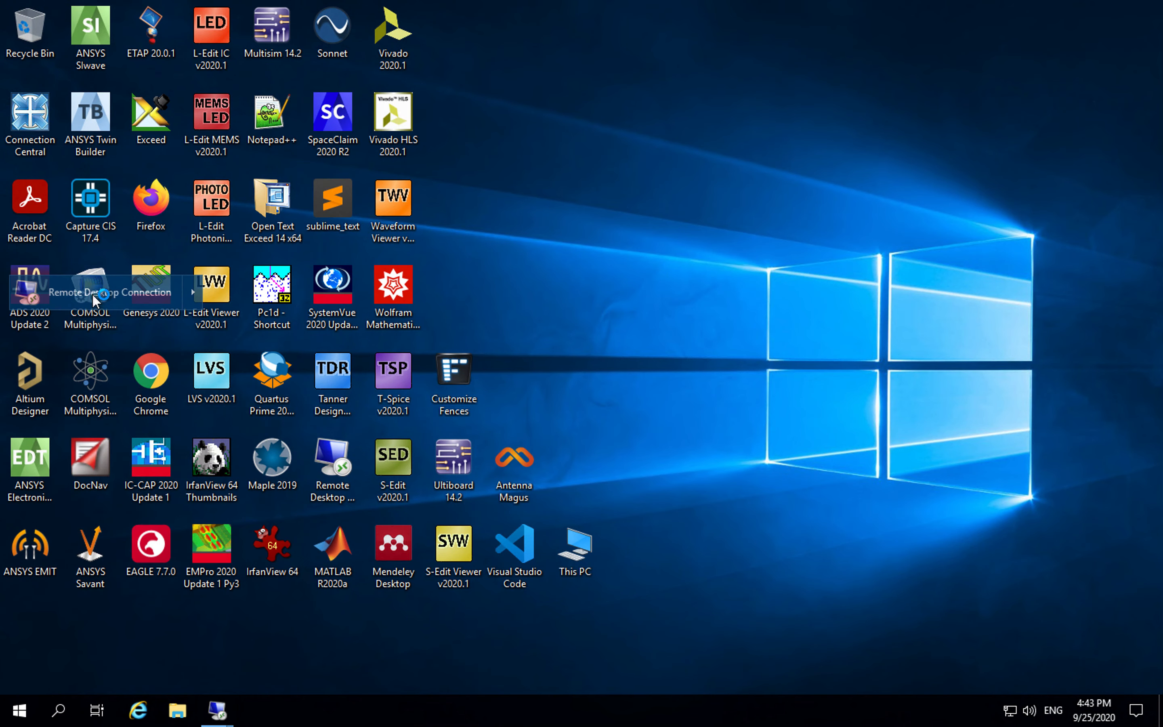
pyautogui.press('Return')
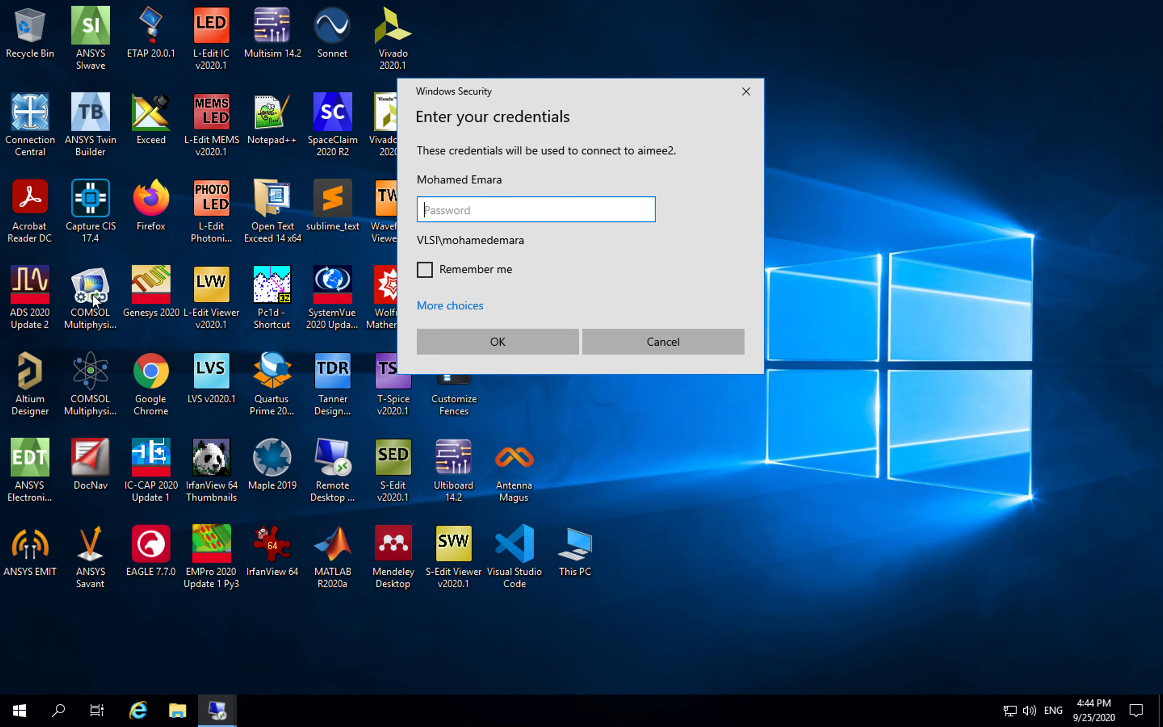
pyautogui.write('***********')
pyautogui.press('Return')
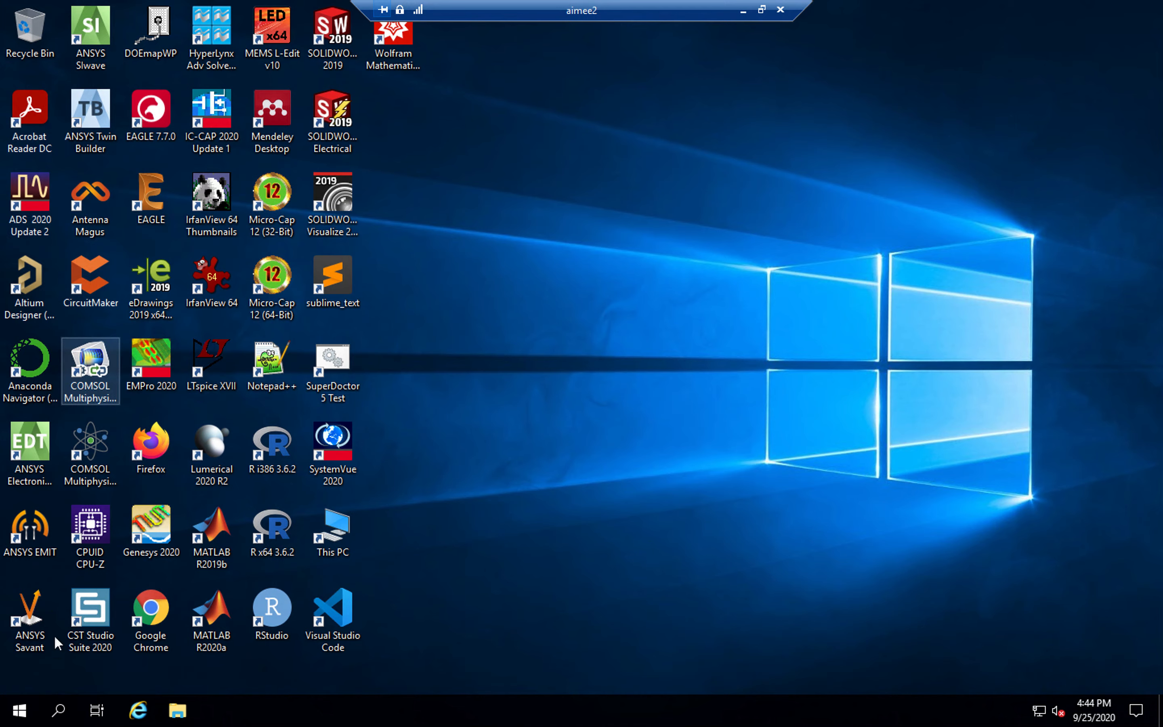
# Switch to the BigBlueButton meeting in Safari, check the public chat and return to the remote desktop
pyautogui.hotkey('ctrl', 'Left')
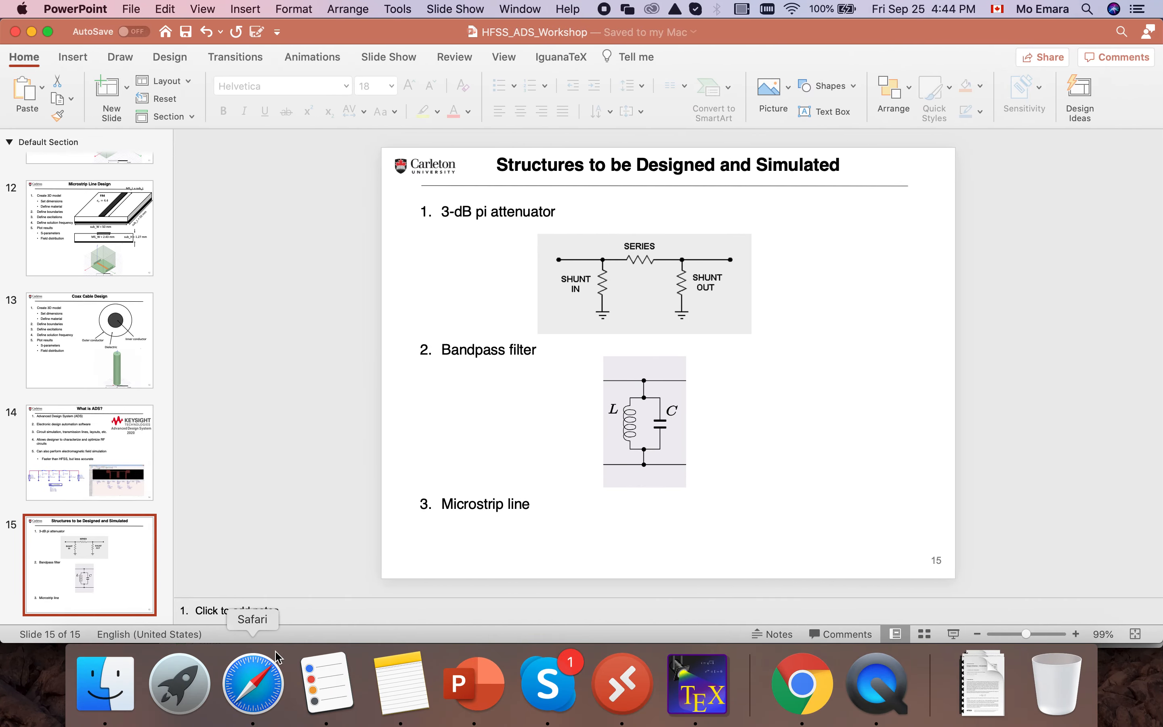
pyautogui.click(276, 657)
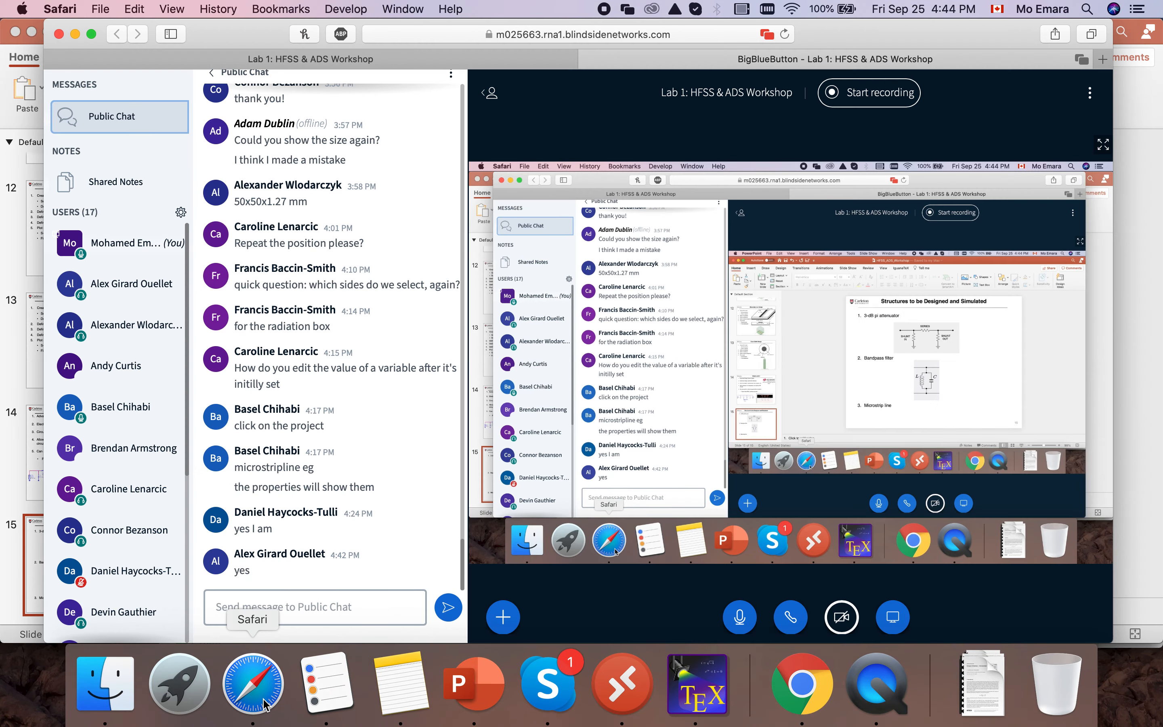
pyautogui.click(322, 603)
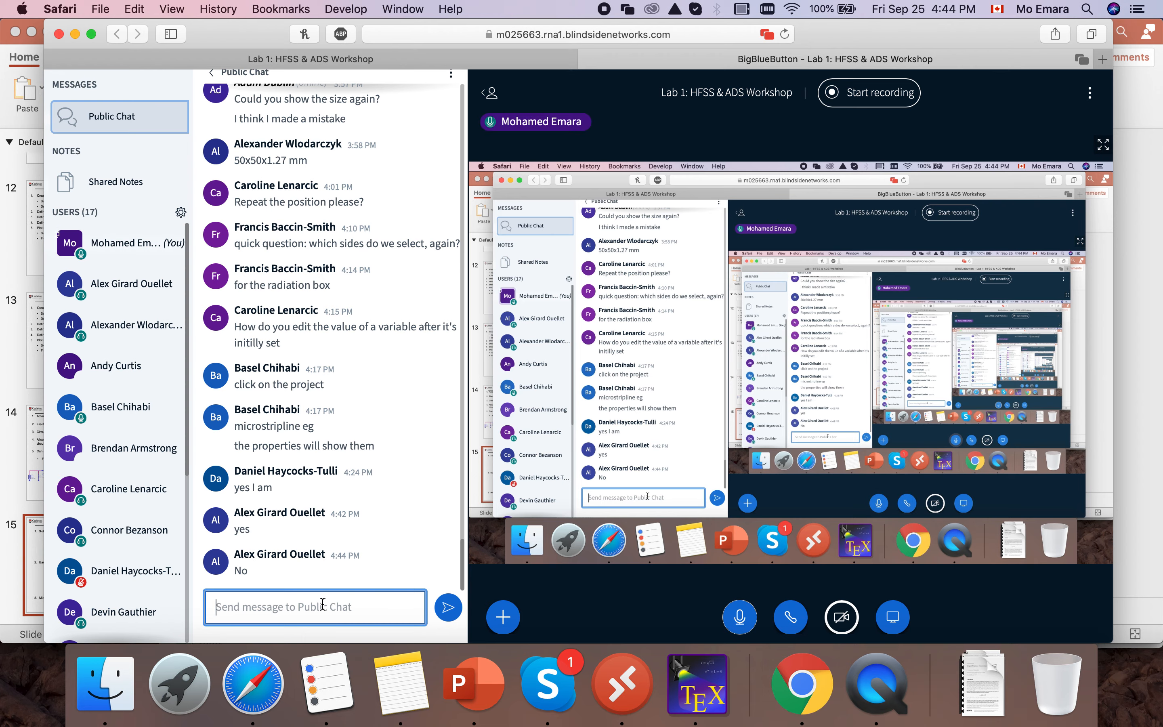
pyautogui.hotkey('ctrl', 'Right')
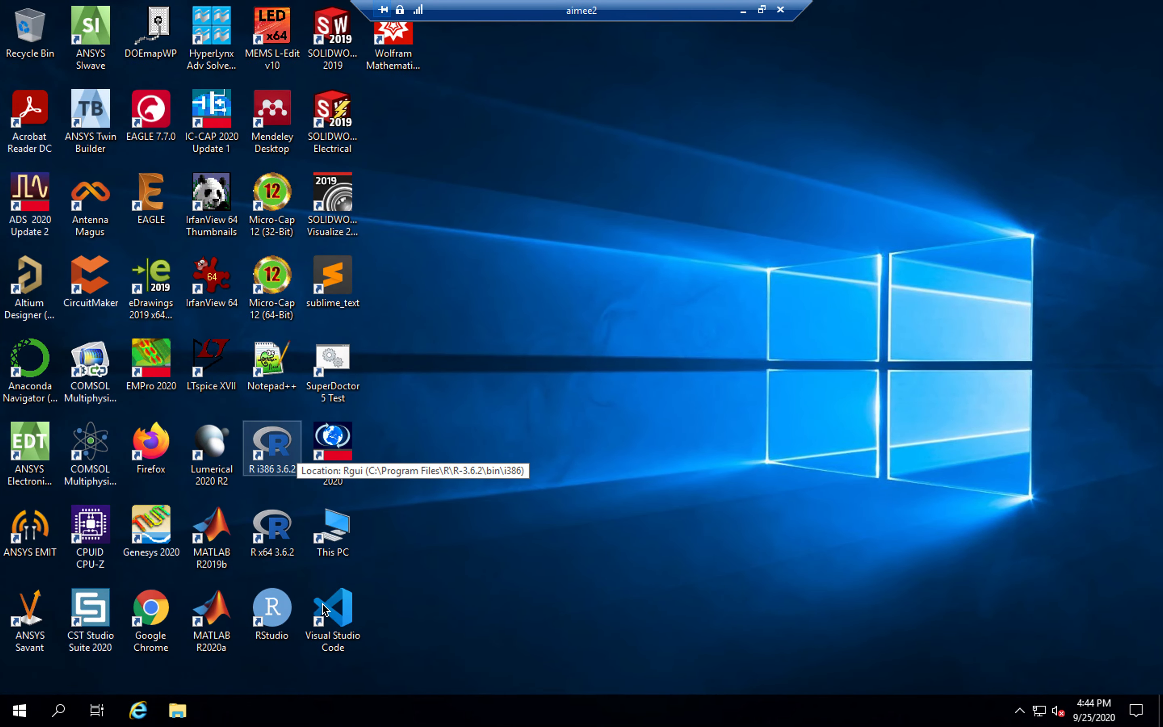
# Launch Advanced Design System 2020 Update 2 on aimee2 and dismiss the license expiration warning
pyautogui.click(19, 710)
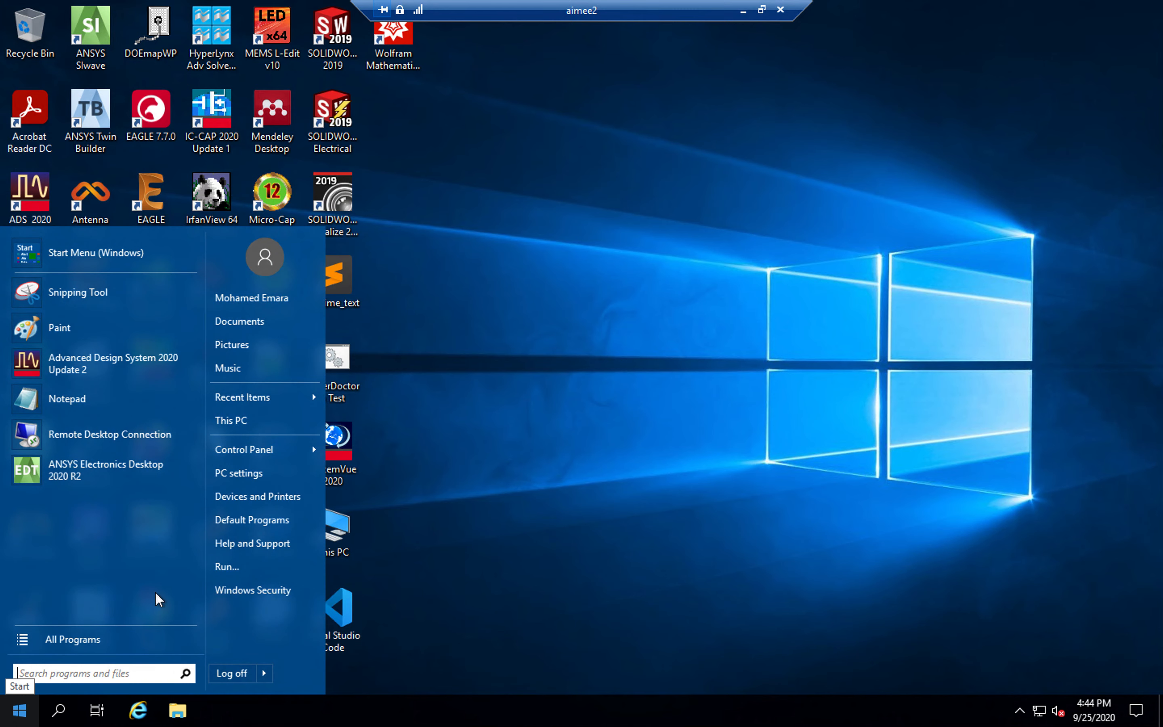
pyautogui.click(143, 373)
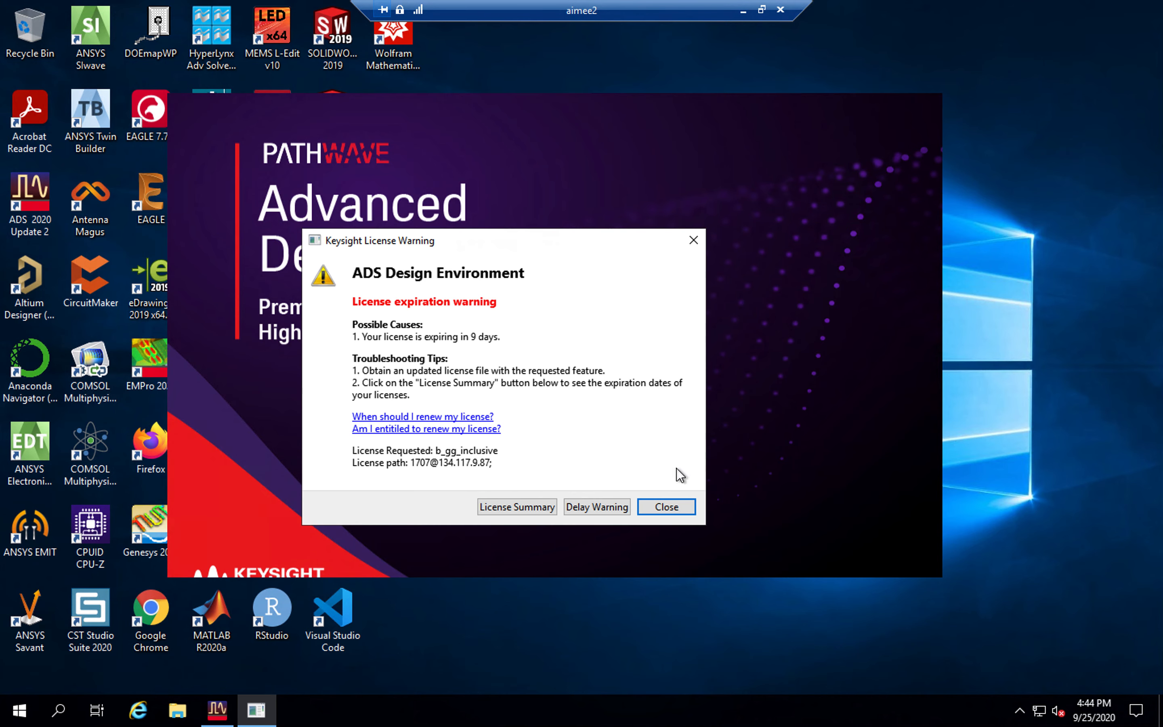
pyautogui.click(670, 507)
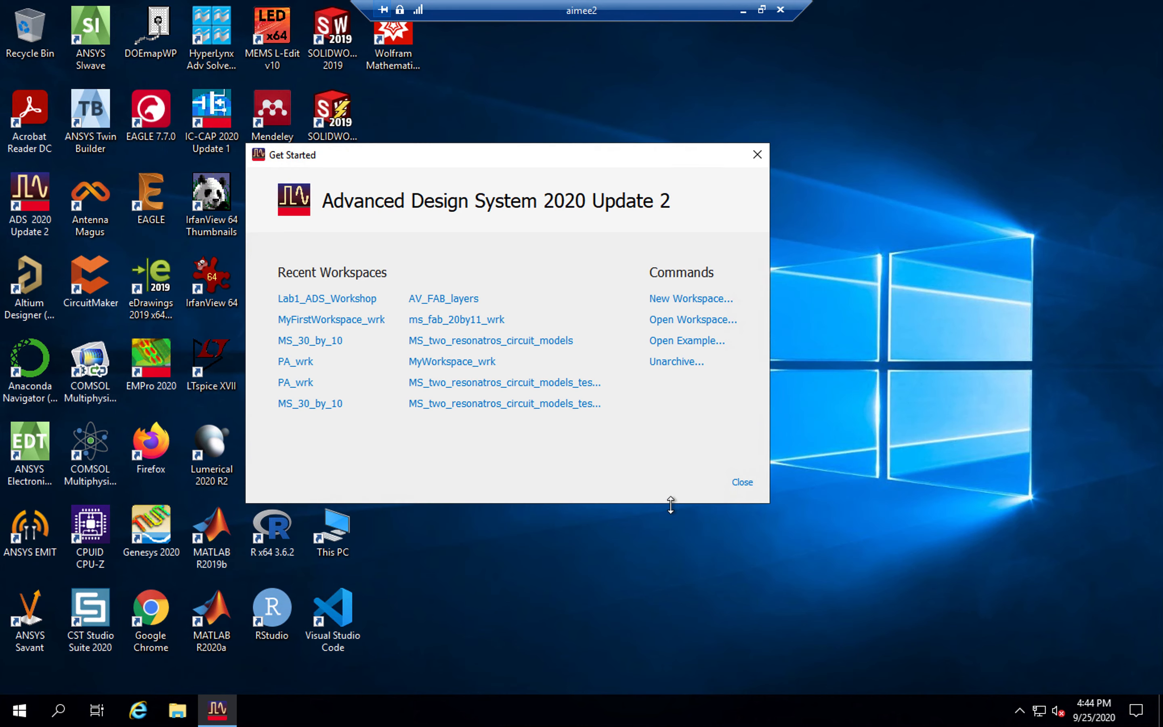
# Start a new workspace from the Get Started commands and enter ADS_Workshop as its name
pyautogui.click(701, 300)
pyautogui.moveTo(437, 257); pyautogui.dragTo(313, 256)
pyautogui.write('AD')
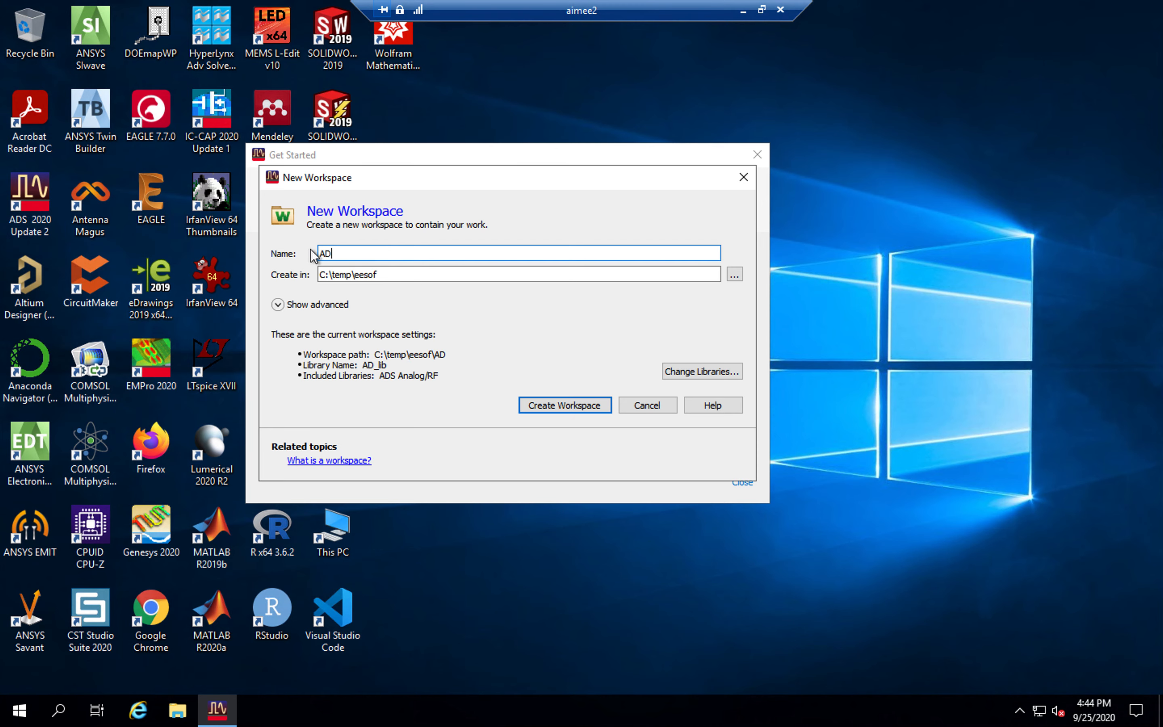
pyautogui.write('S_Workshop')
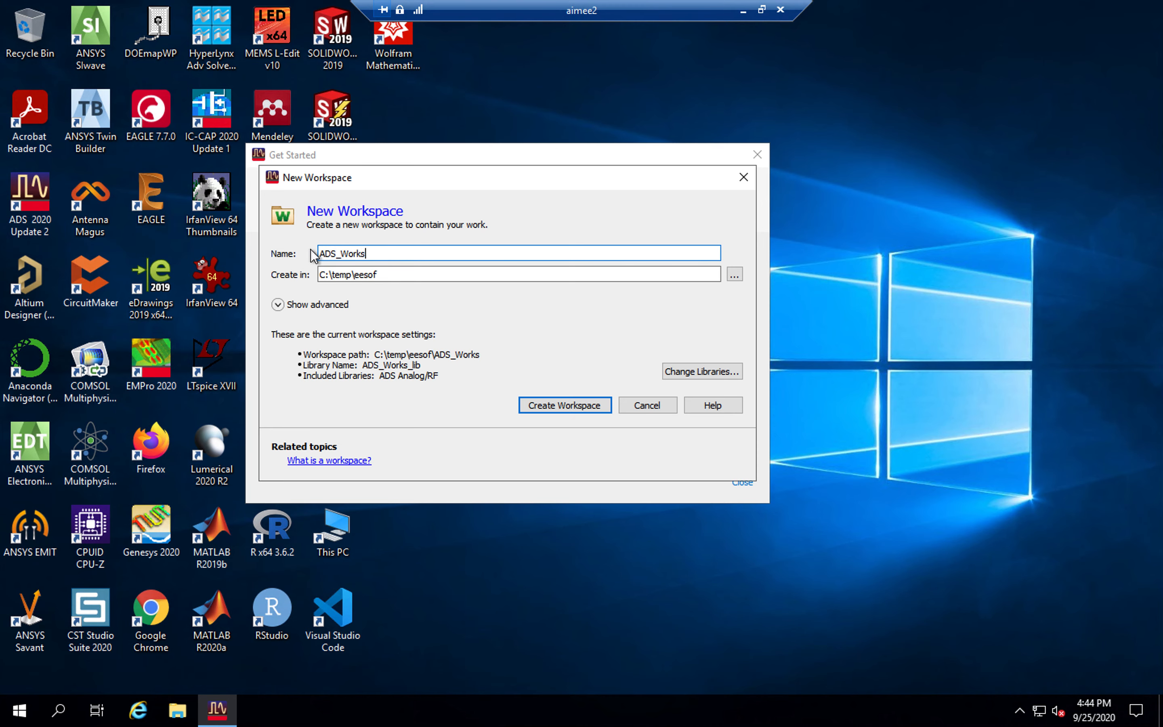
# Choose the ELEC4503_2020_A1E folder on the H: network drive as the location for the new workspace
pyautogui.click(734, 275)
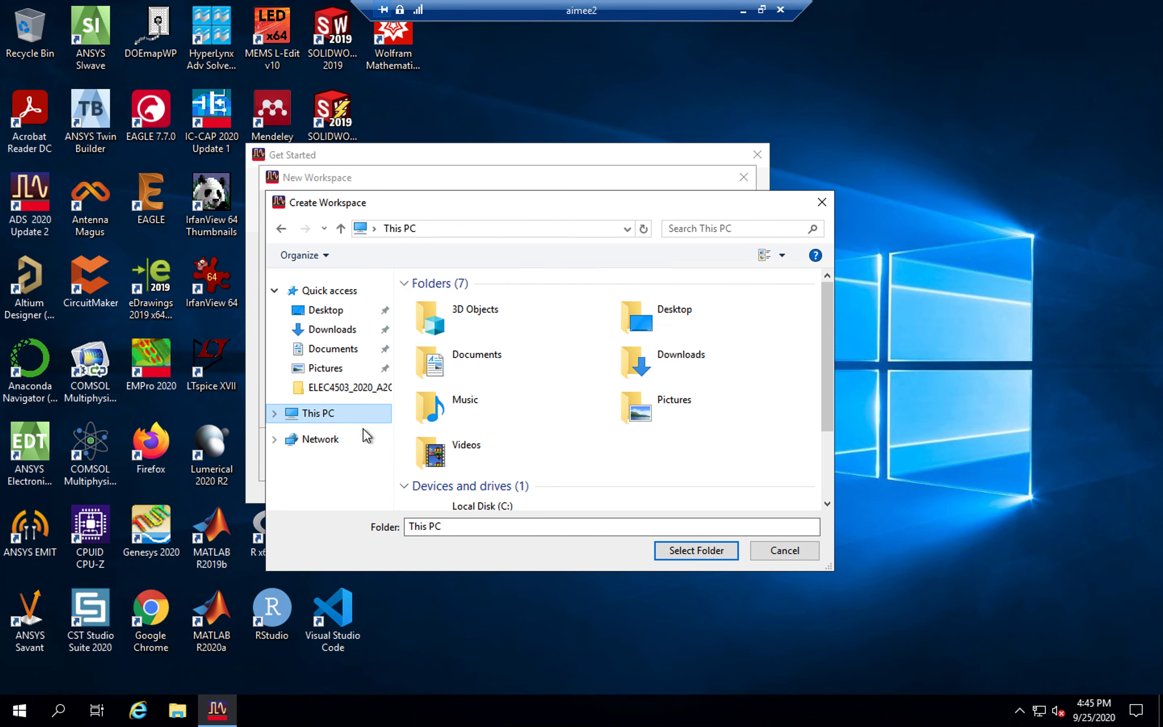
pyautogui.scroll(-2, 825, 394)
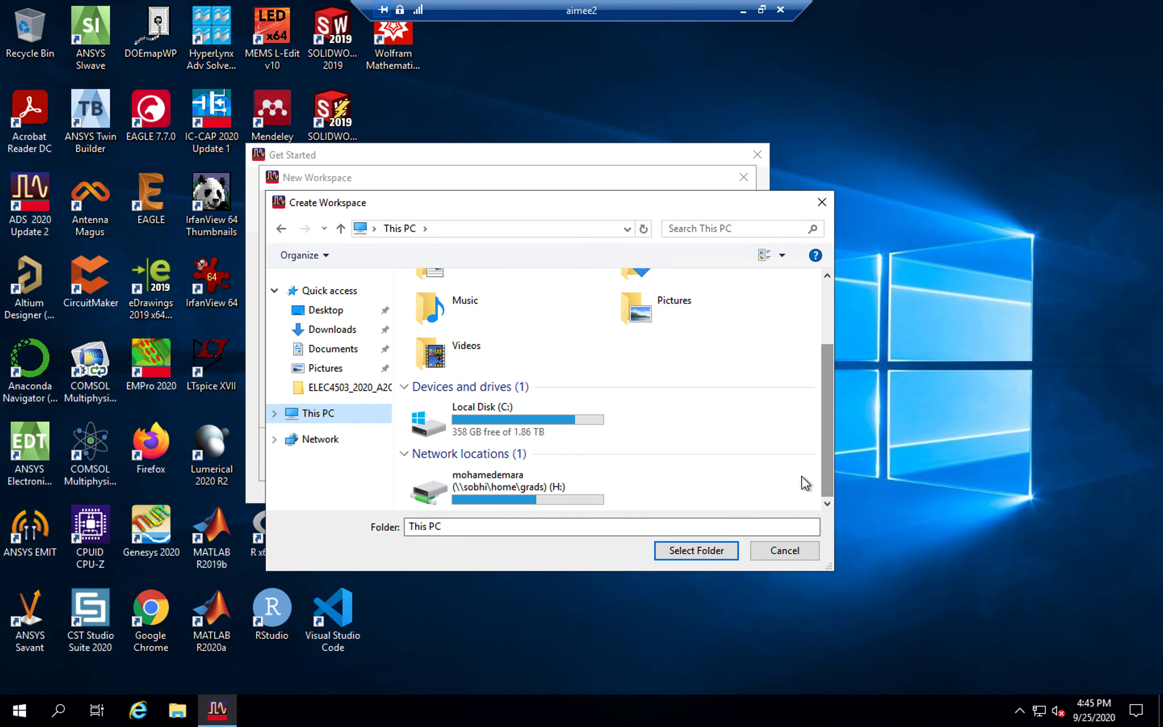
pyautogui.doubleClick(524, 491)
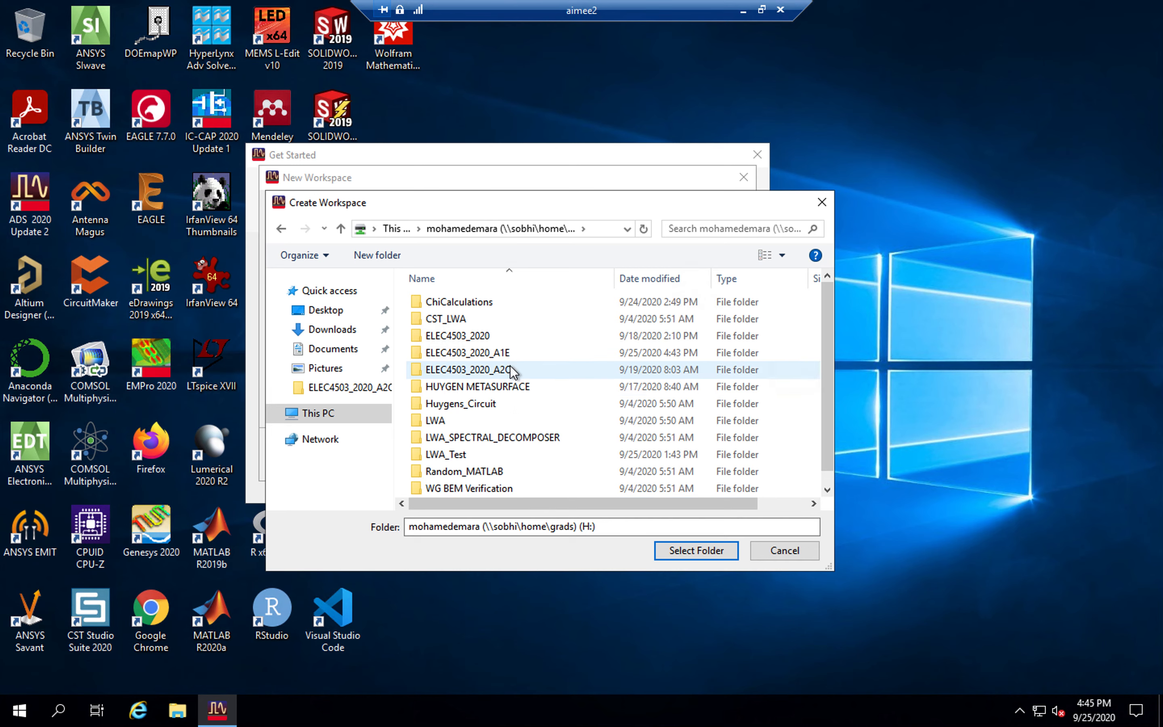
pyautogui.click(510, 353)
pyautogui.doubleClick(516, 356)
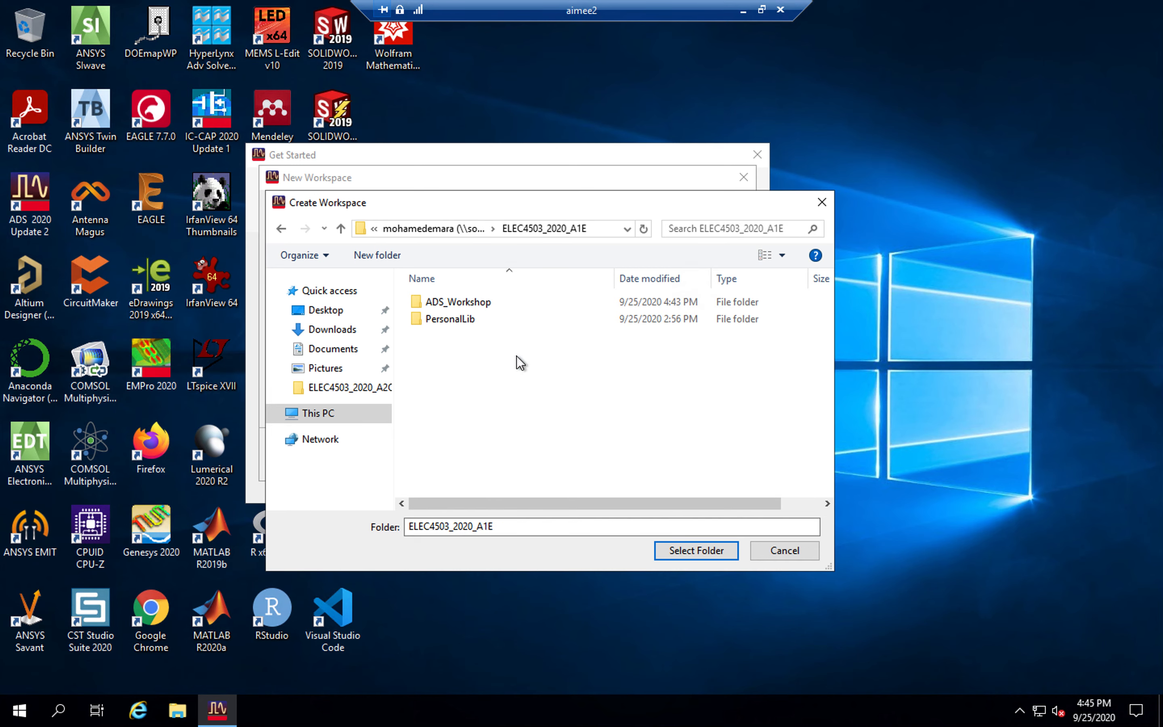
pyautogui.click(683, 547)
# Change the workspace name to ADS_Workshop2 and create the workspace
pyautogui.click(399, 253)
pyautogui.write('2')
pyautogui.click(572, 406)
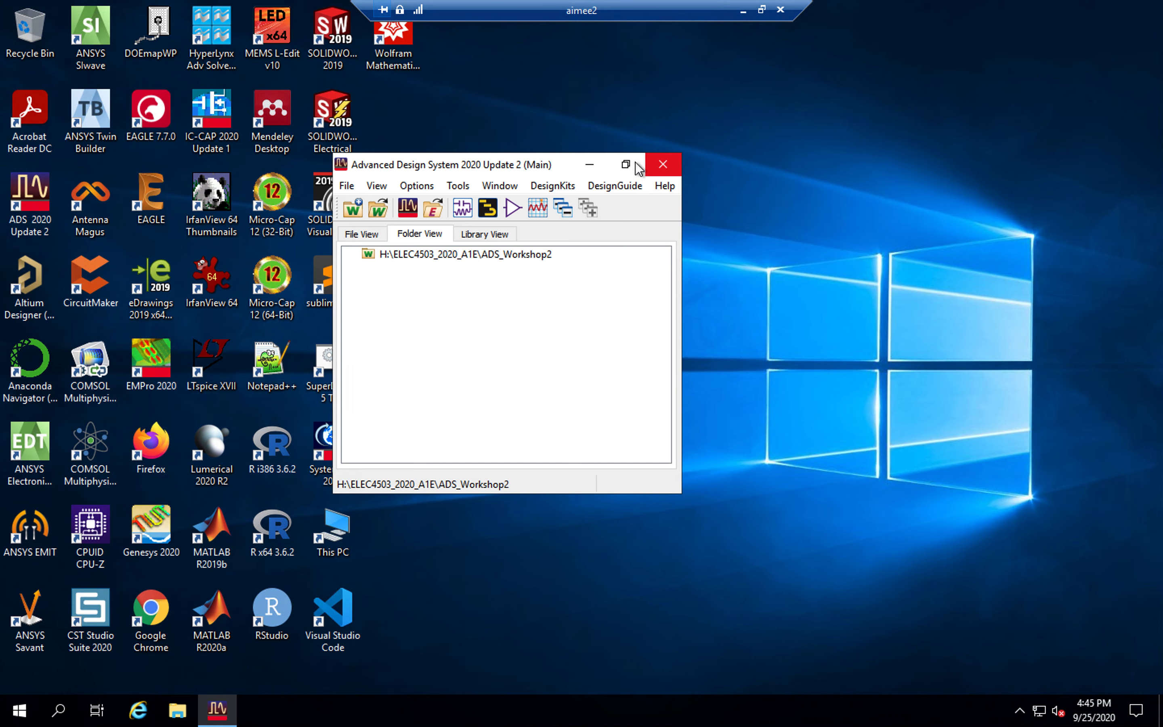
# Maximize the main window, create a new schematic with the cell name Attenuator, and maximize the schematic window
pyautogui.click(630, 166)
pyautogui.click(503, 169)
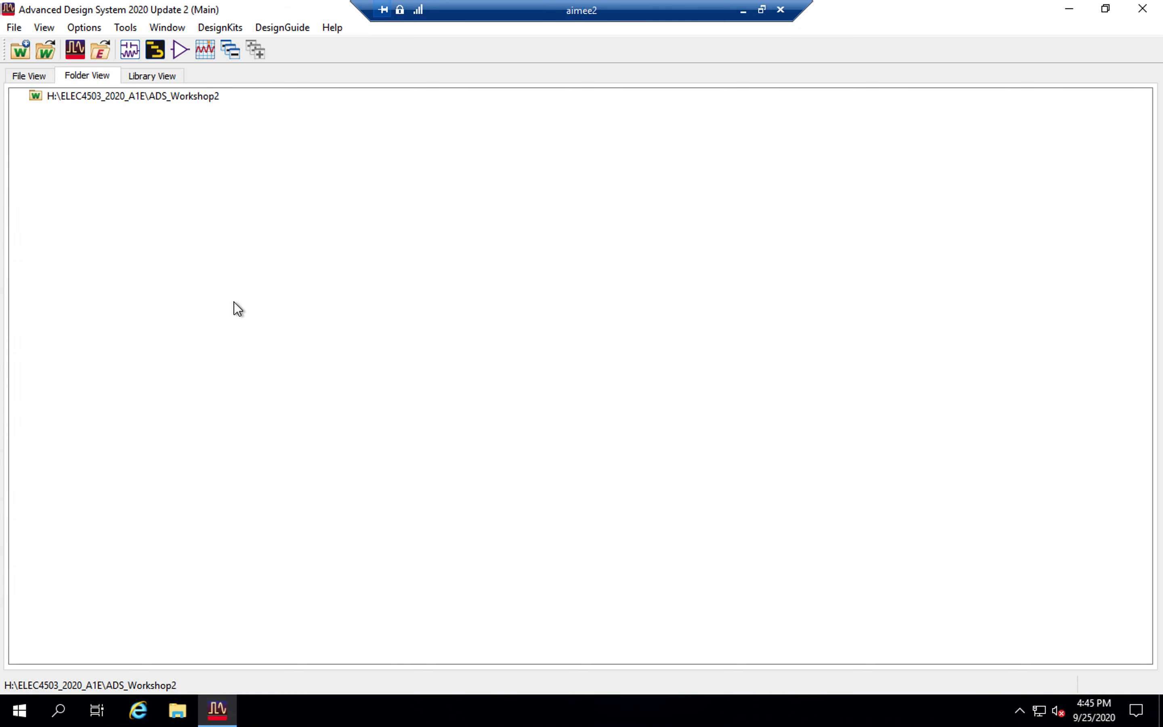
pyautogui.click(18, 29)
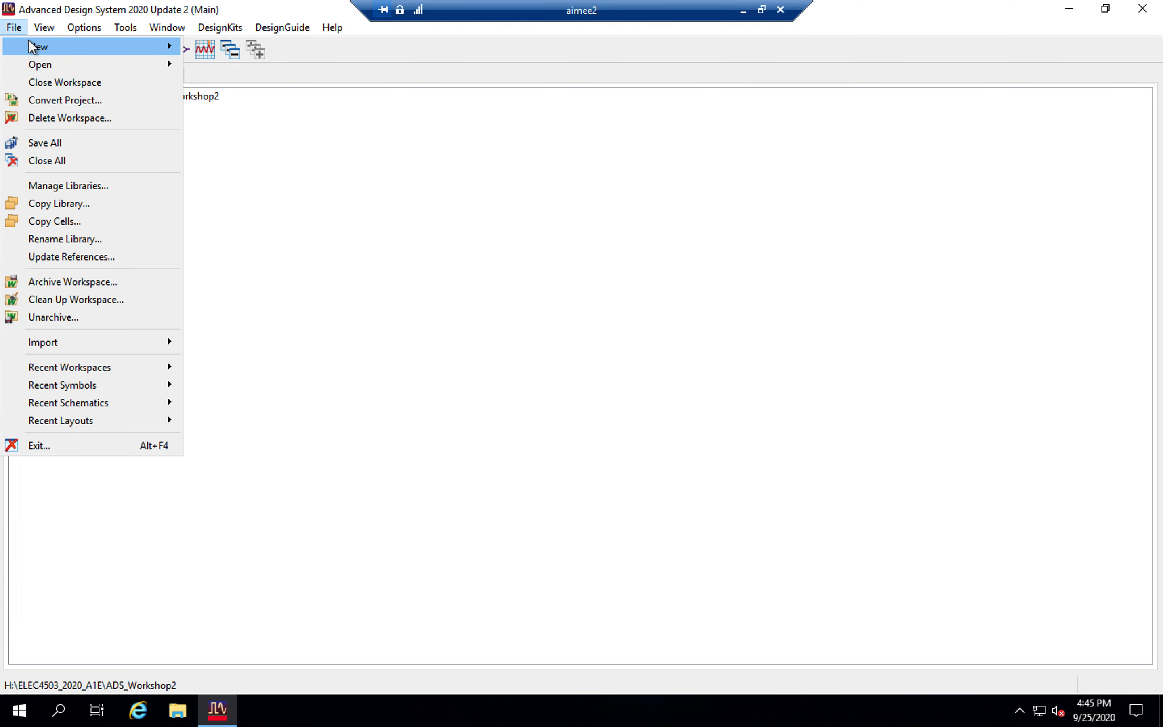
pyautogui.moveTo(28, 46)
pyautogui.click(245, 87)
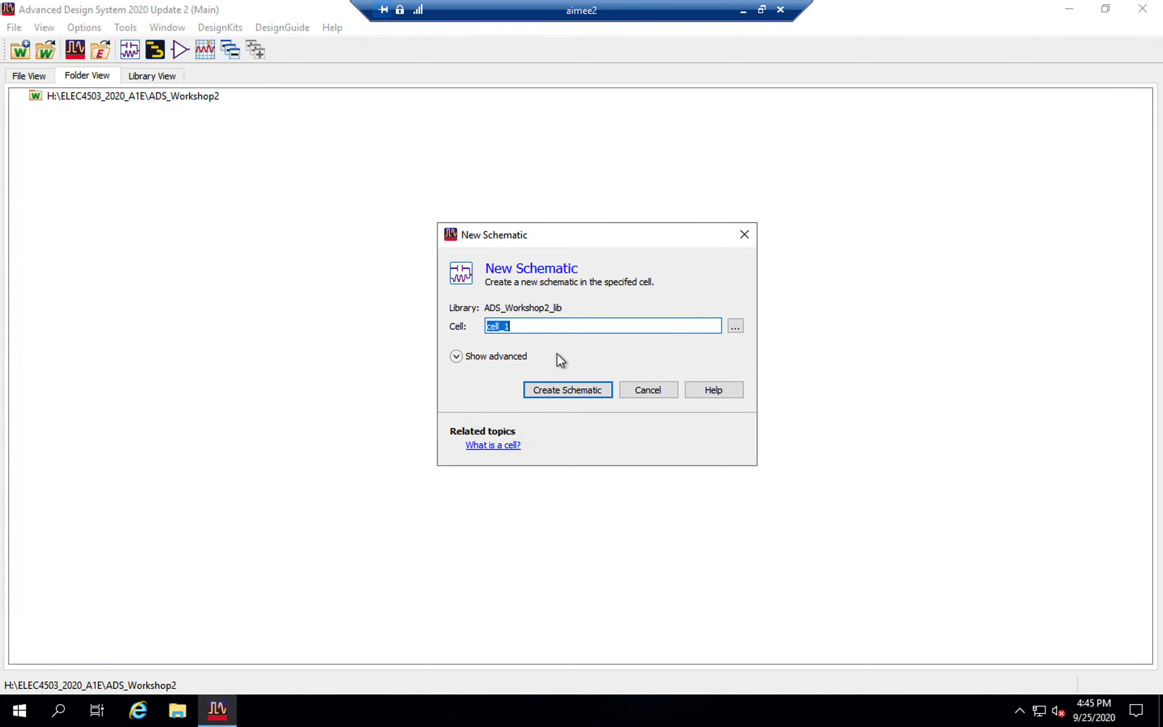
pyautogui.write('Attenuator')
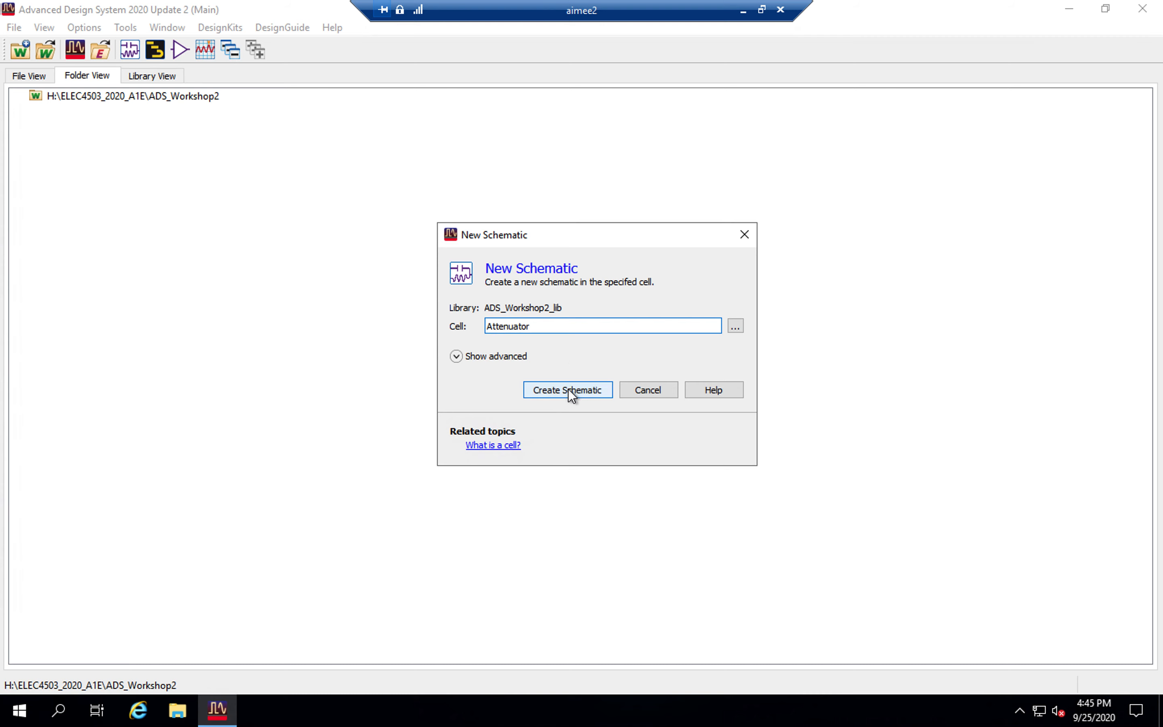
pyautogui.click(568, 389)
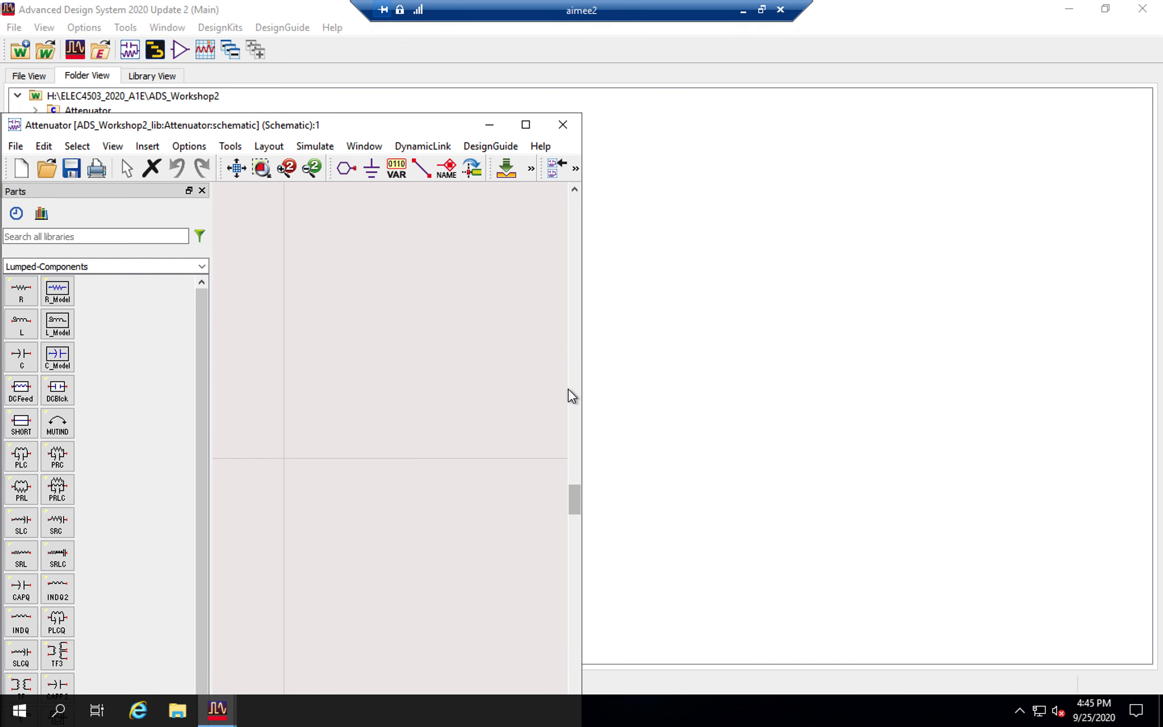
pyautogui.click(525, 125)
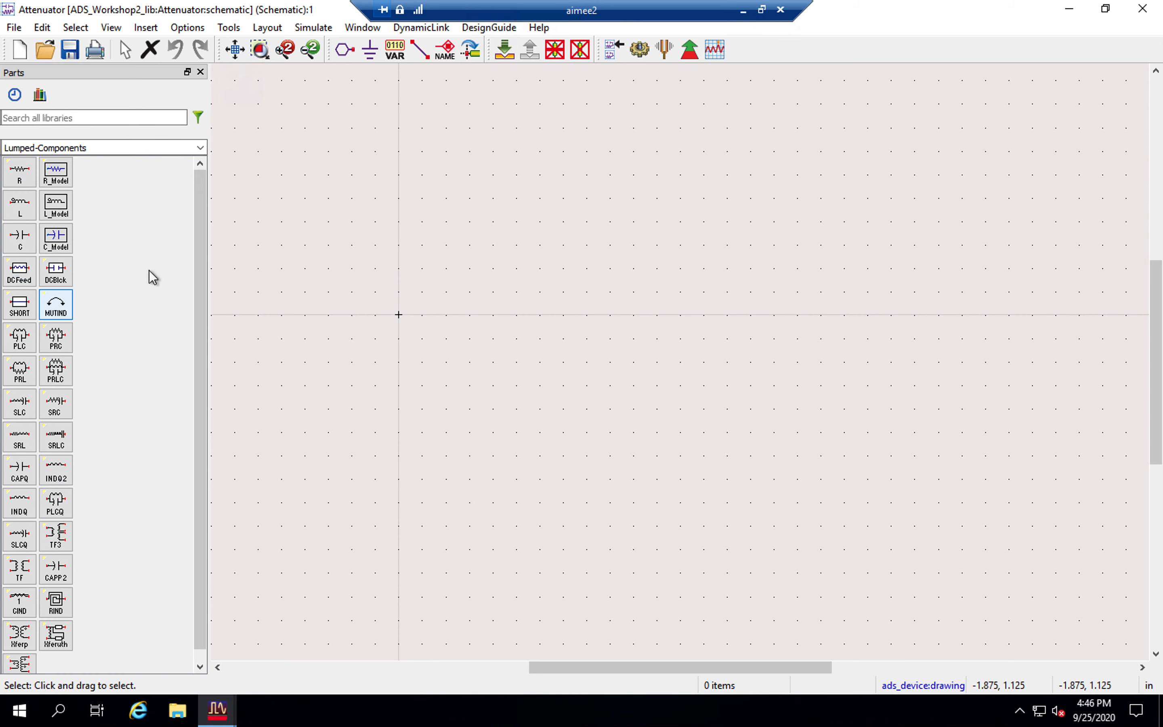
# Place three lumped-component resistors in a pi arrangement: one horizontal series resistor with a vertical shunt resistor on either side
pyautogui.click(201, 149)
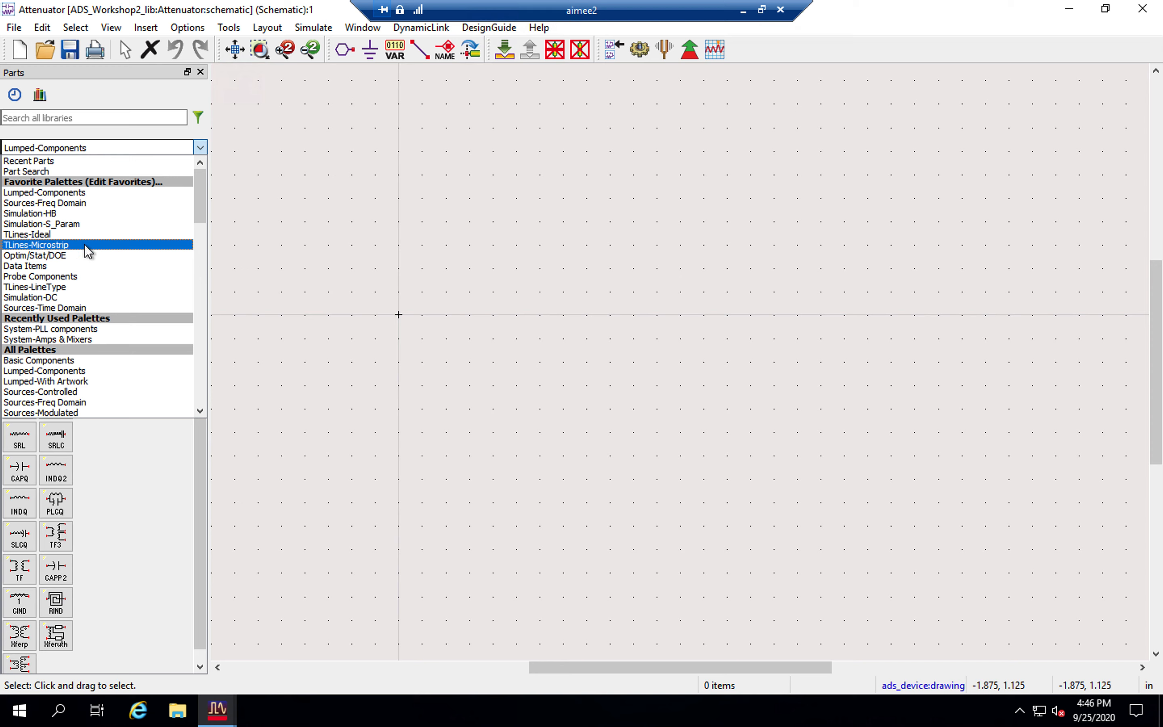
pyautogui.click(78, 192)
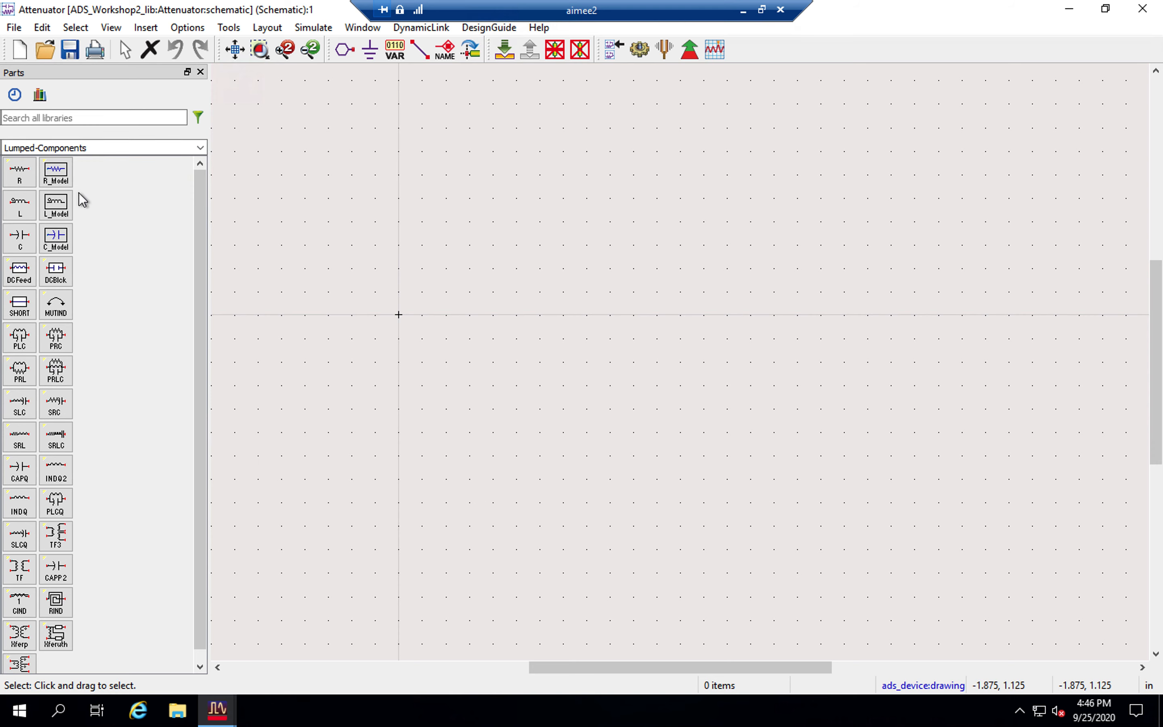
pyautogui.click(20, 179)
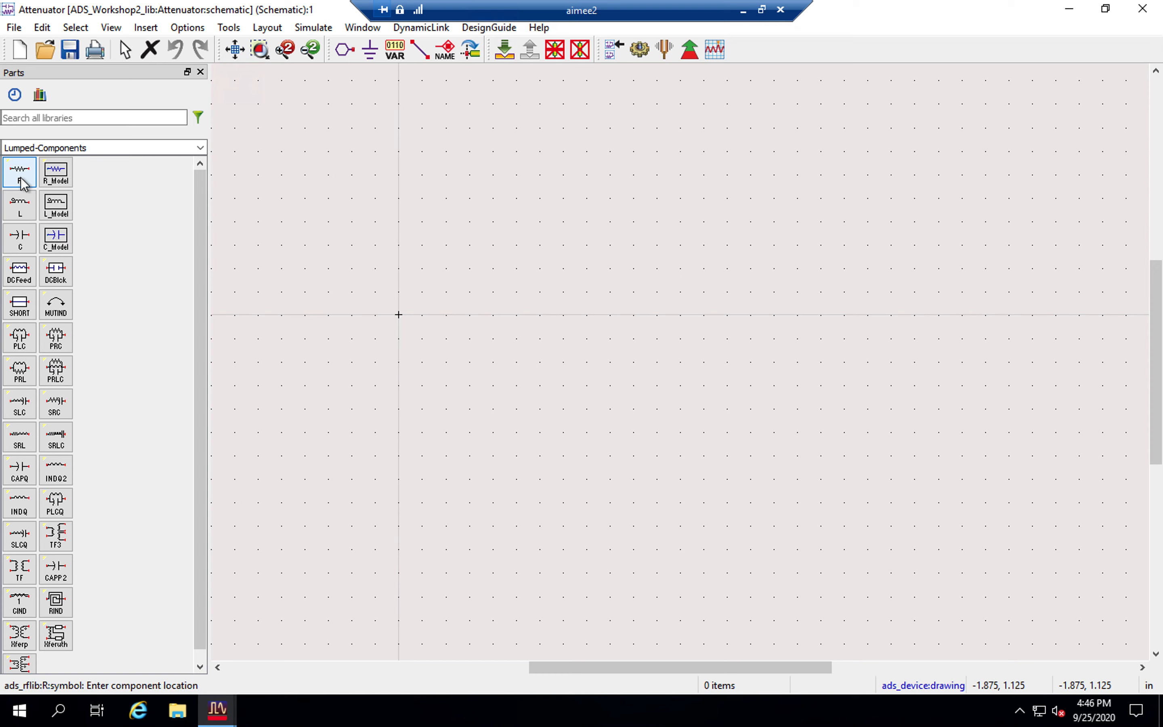
pyautogui.click(549, 279)
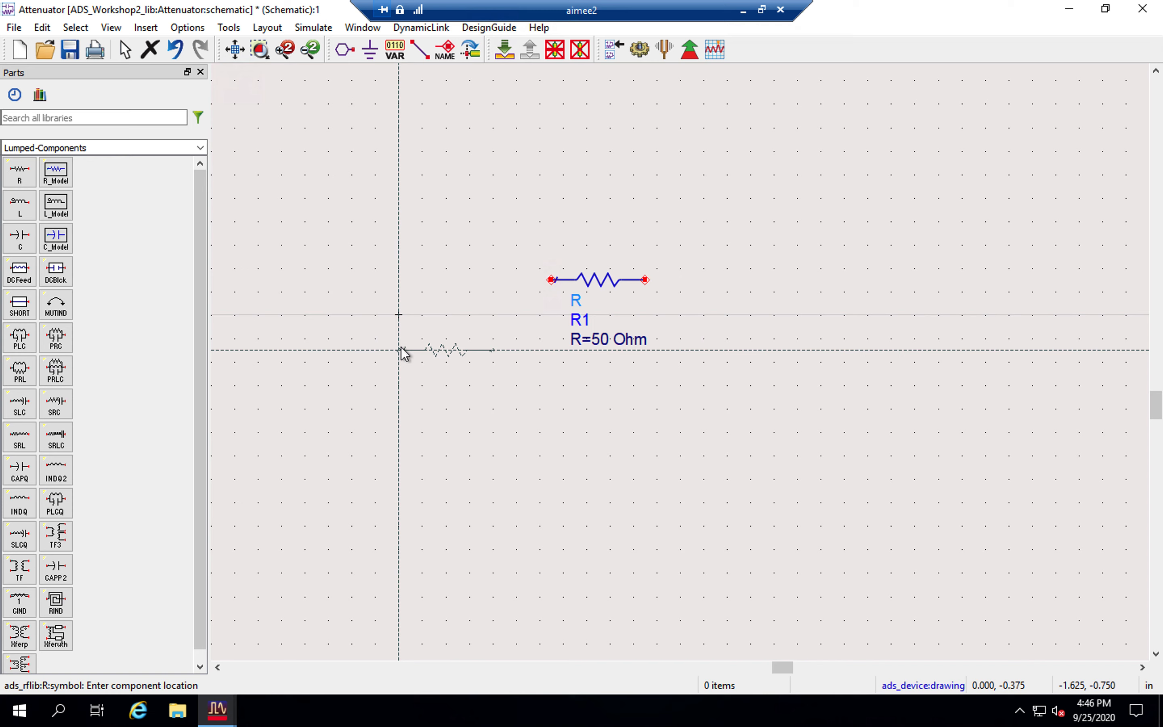
pyautogui.hotkey('ctrl', 'r')
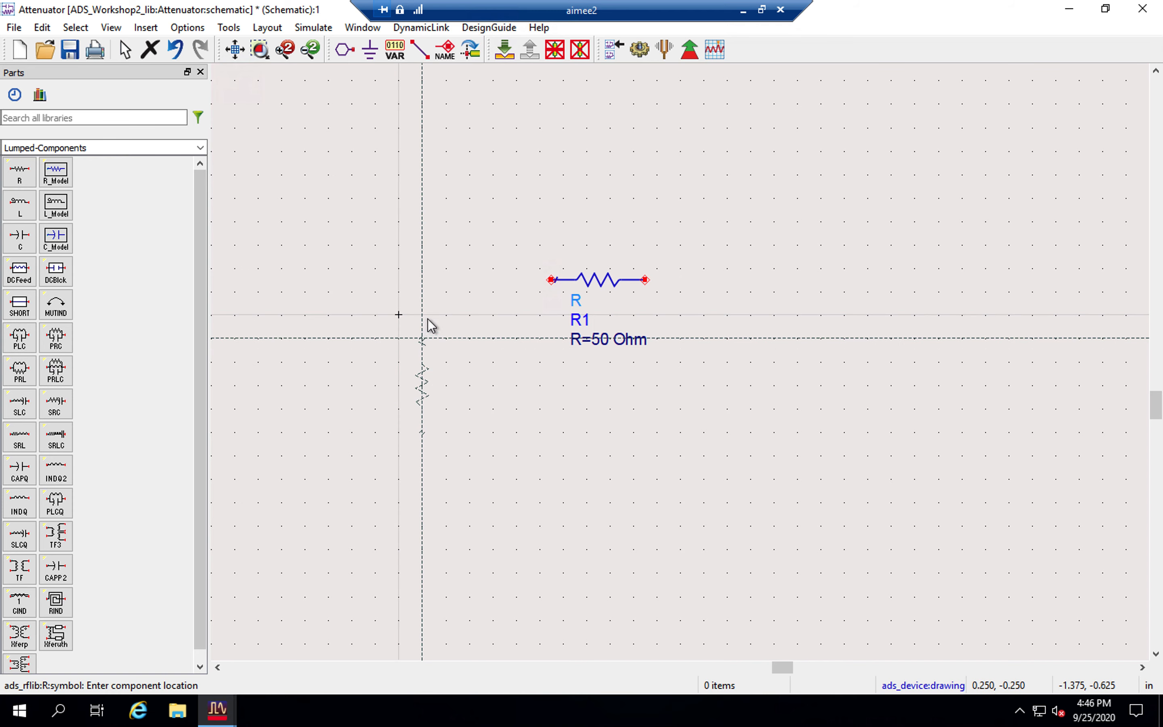
pyautogui.click(432, 279)
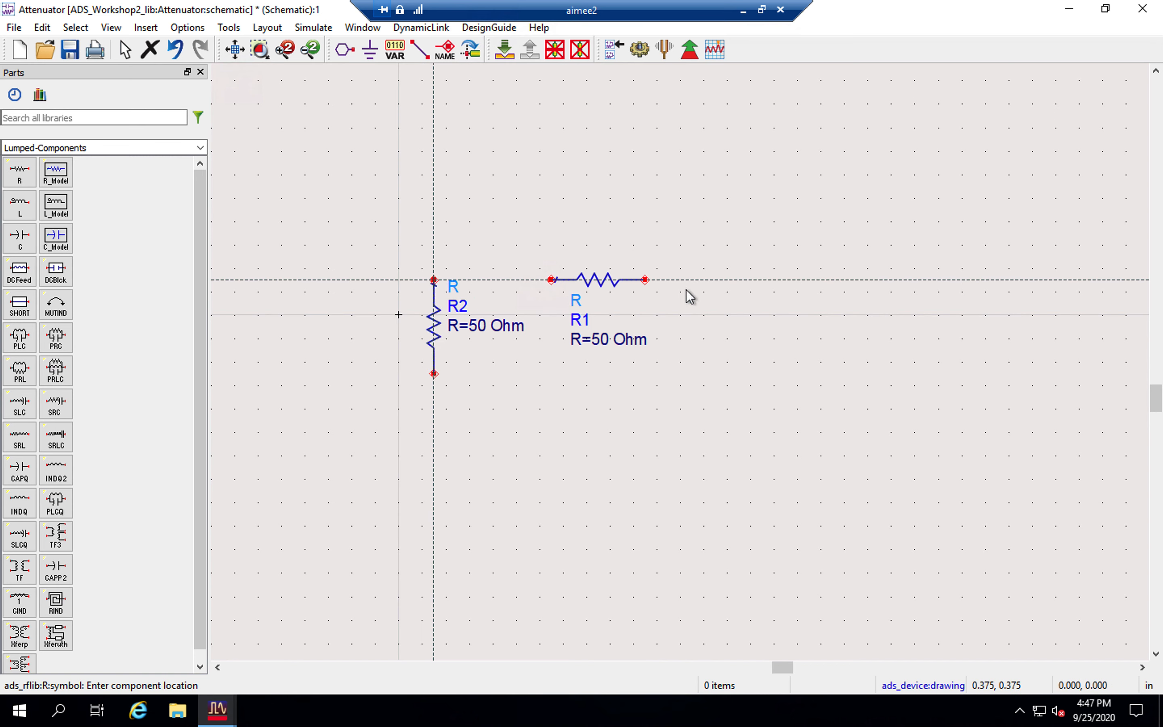
pyautogui.click(769, 279)
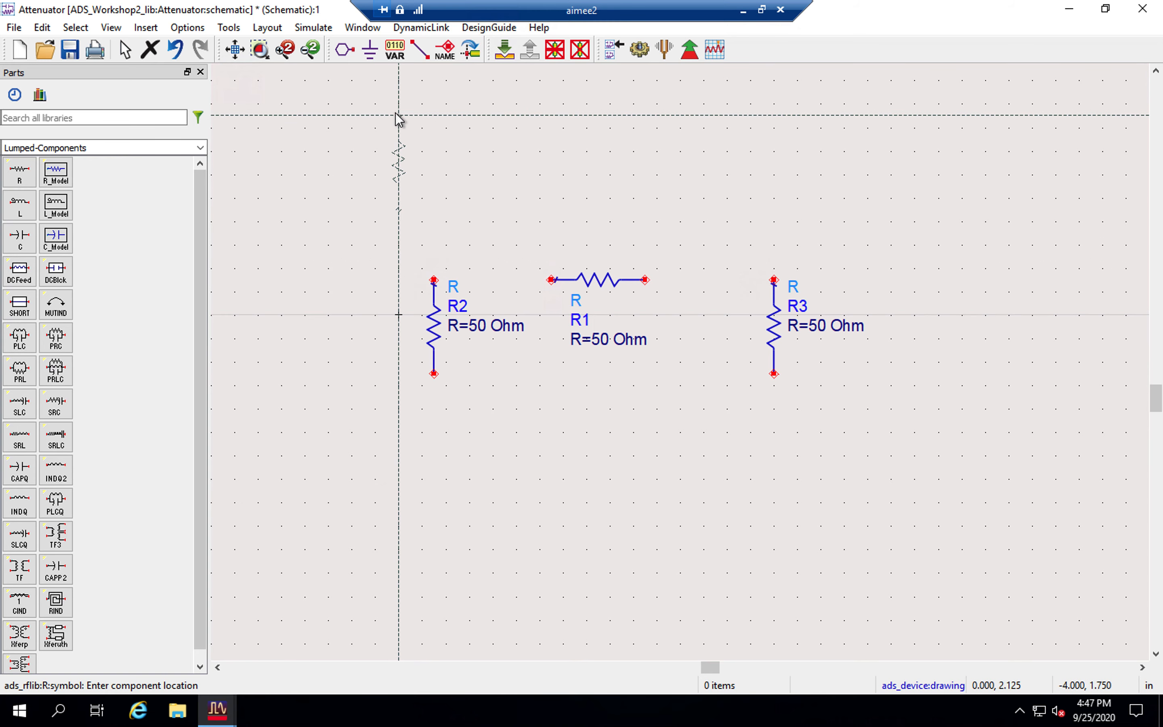
# Add a ground to the lower end of each of the two vertical resistors, R2 and R3
pyautogui.click(370, 50)
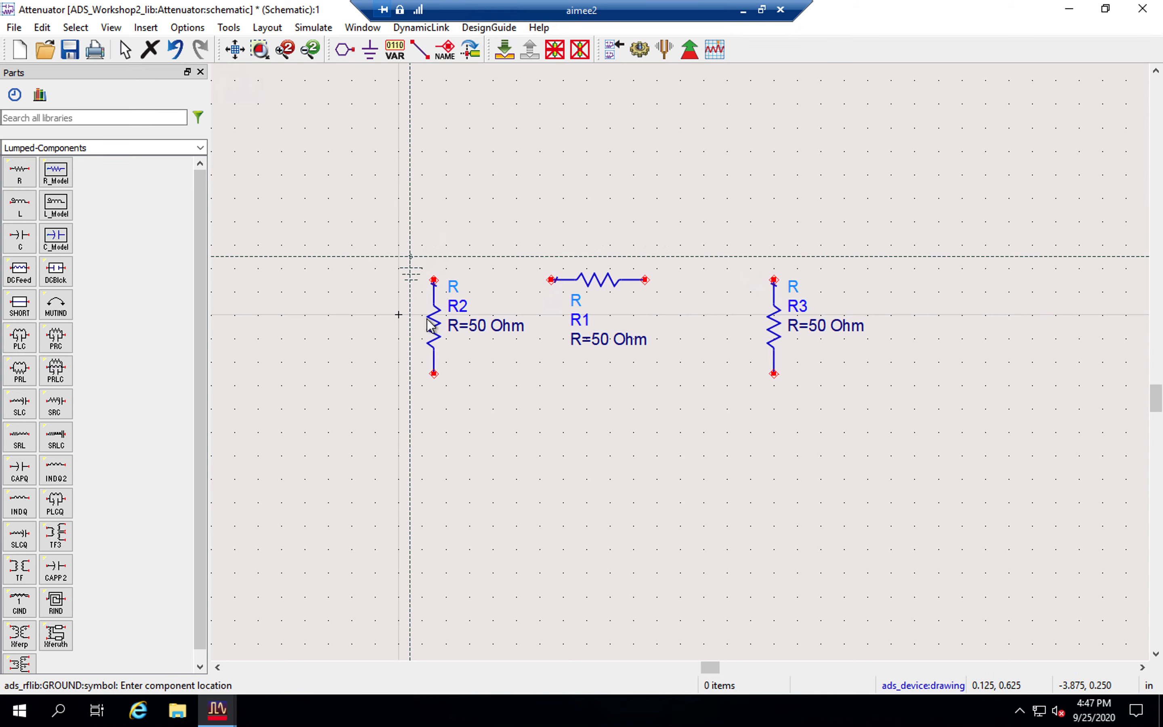
pyautogui.click(433, 385)
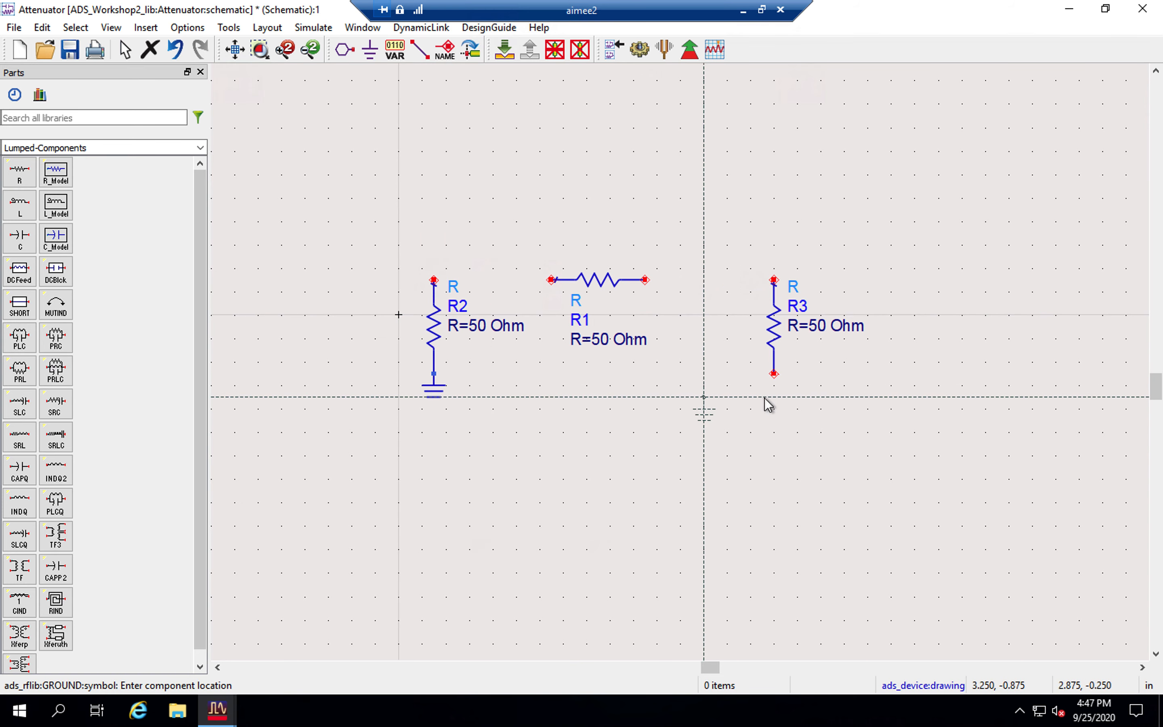
pyautogui.click(774, 378)
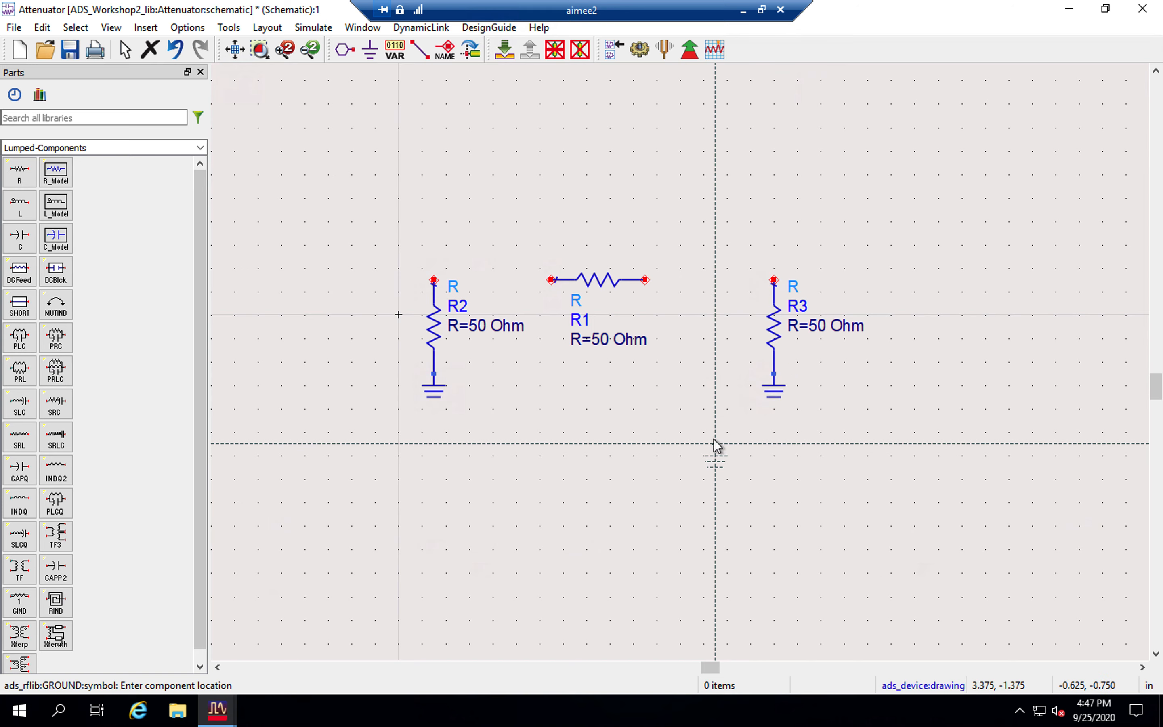
# Wire the series resistor R1 to the upper ends of shunt resistors R2 and R3
pyautogui.click(420, 49)
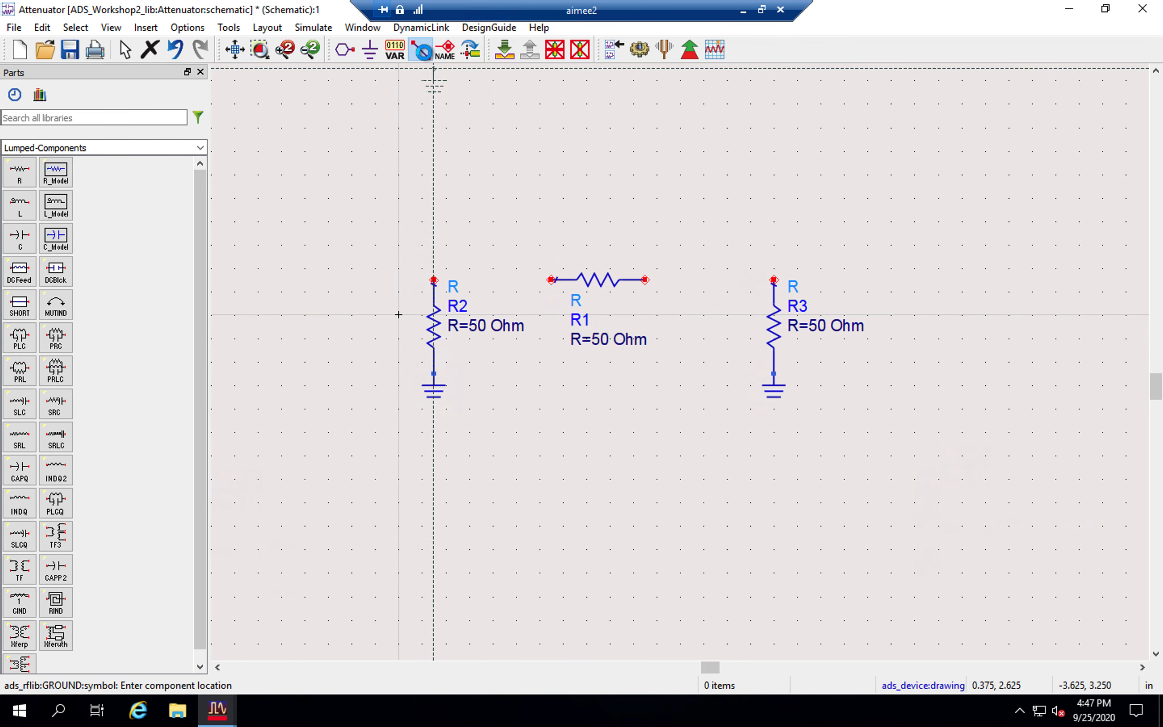
pyautogui.click(552, 280)
pyautogui.click(645, 280)
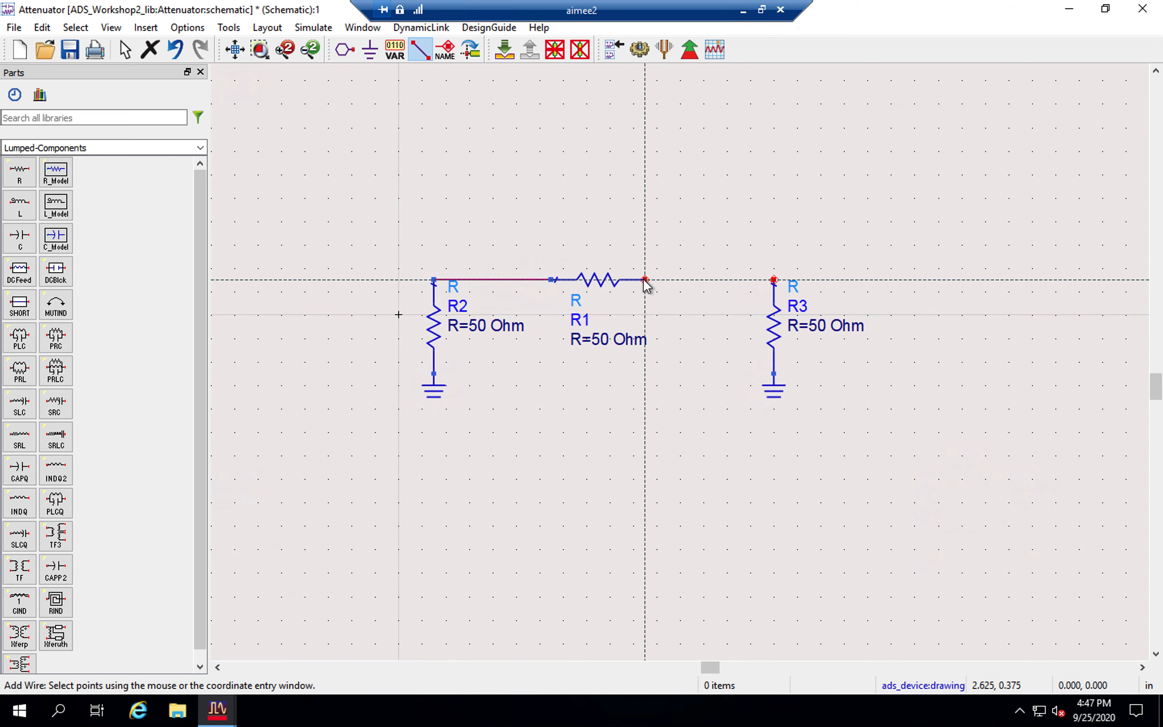
pyautogui.click(774, 280)
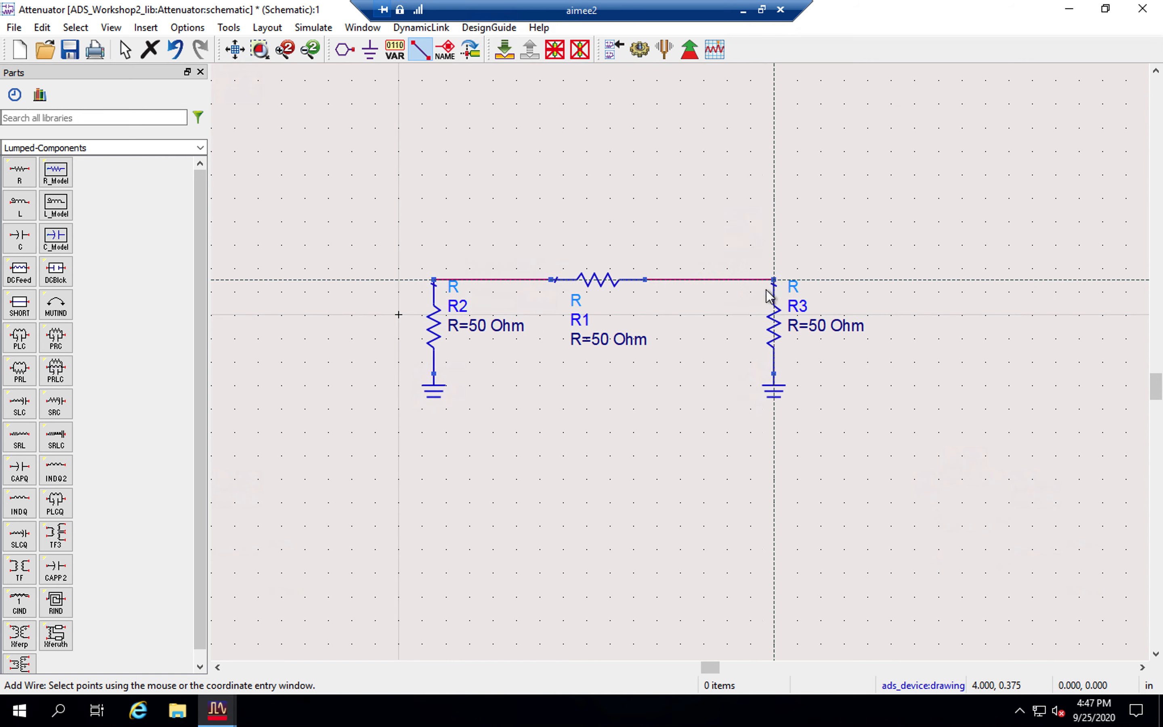
pyautogui.press('Escape')
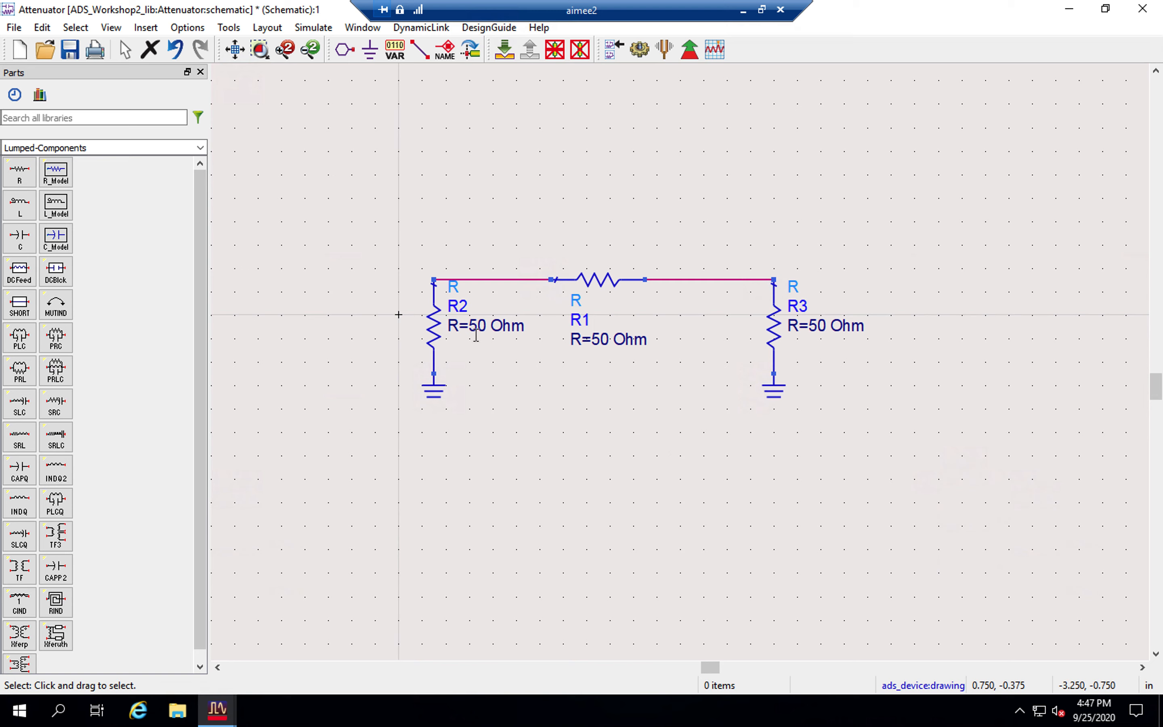
# Set the series resistor R1 to 18 Ohm and both shunt resistors R2 and R3 to 300 Ohm
pyautogui.doubleClick(627, 342)
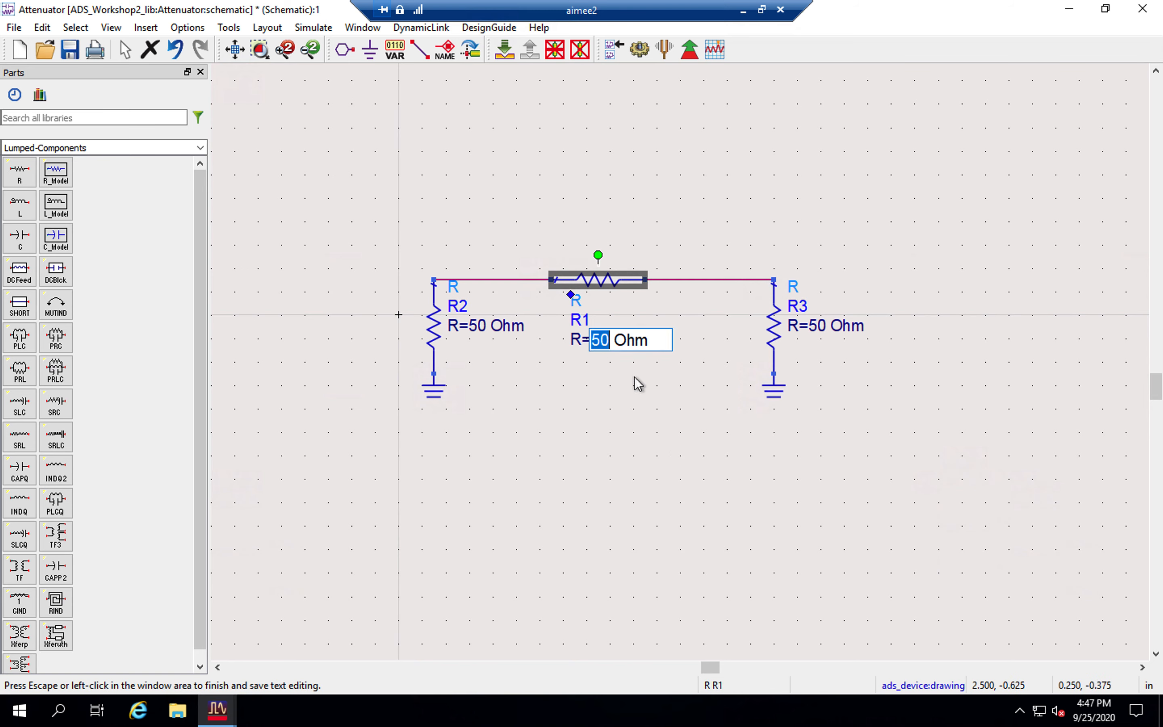
pyautogui.write('18')
pyautogui.click(637, 383)
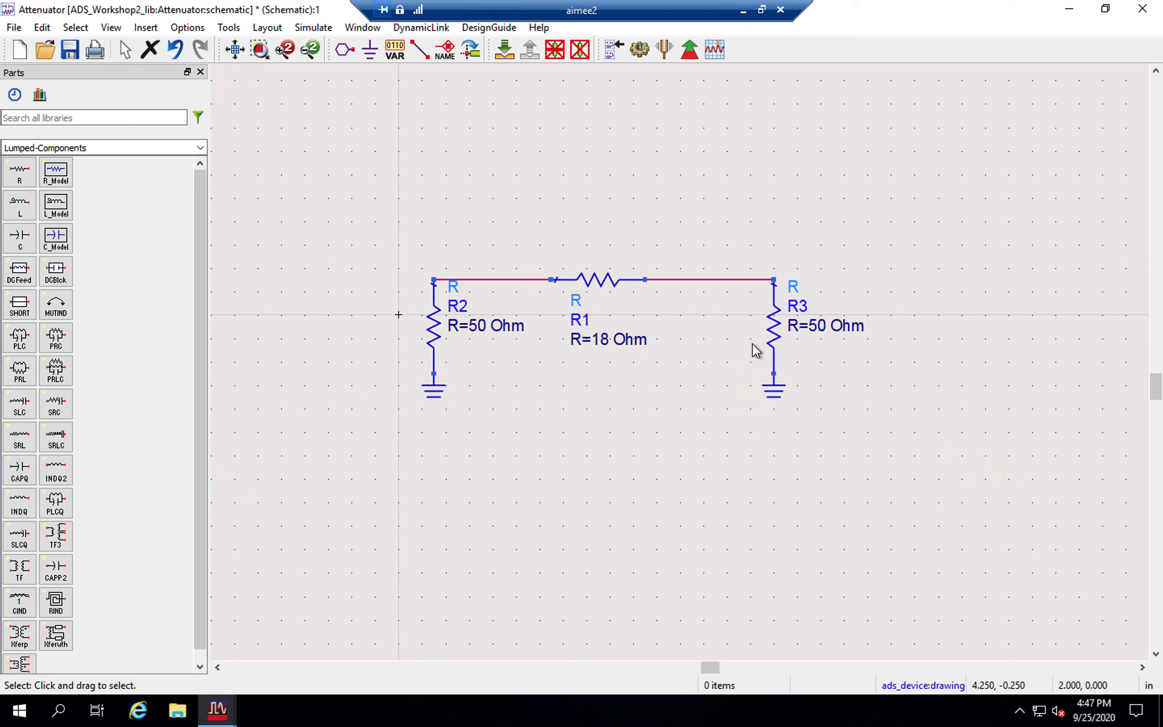
pyautogui.doubleClick(474, 326)
pyautogui.write('300')
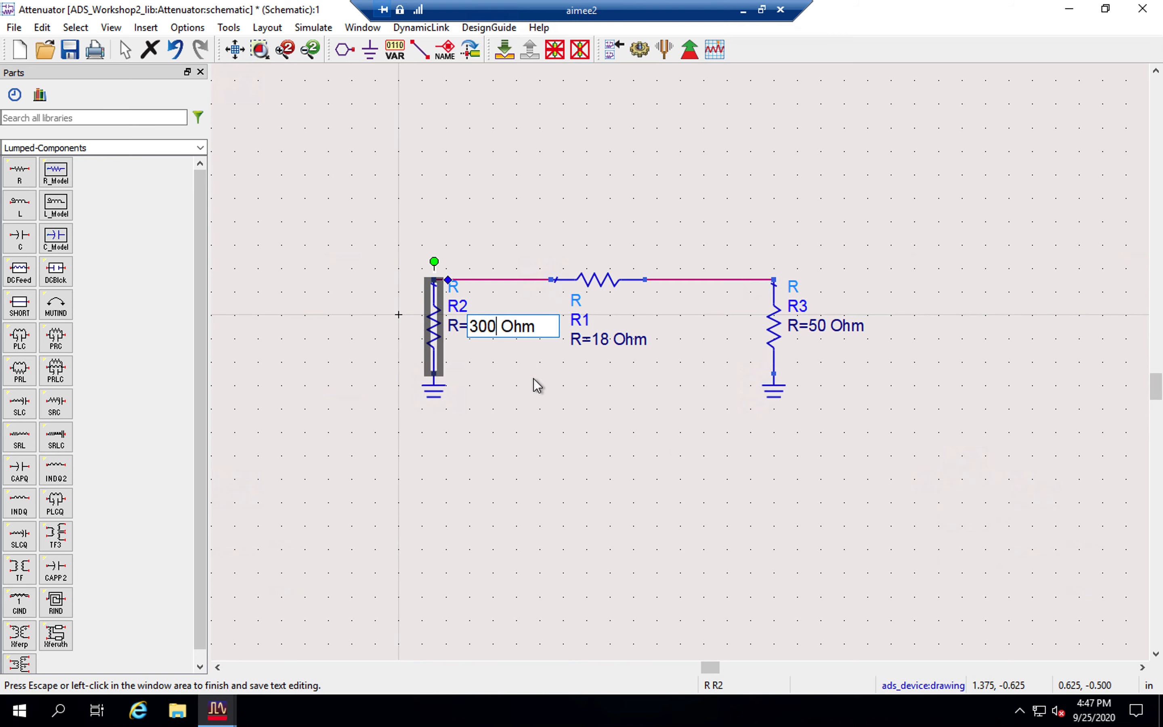
pyautogui.click(822, 333)
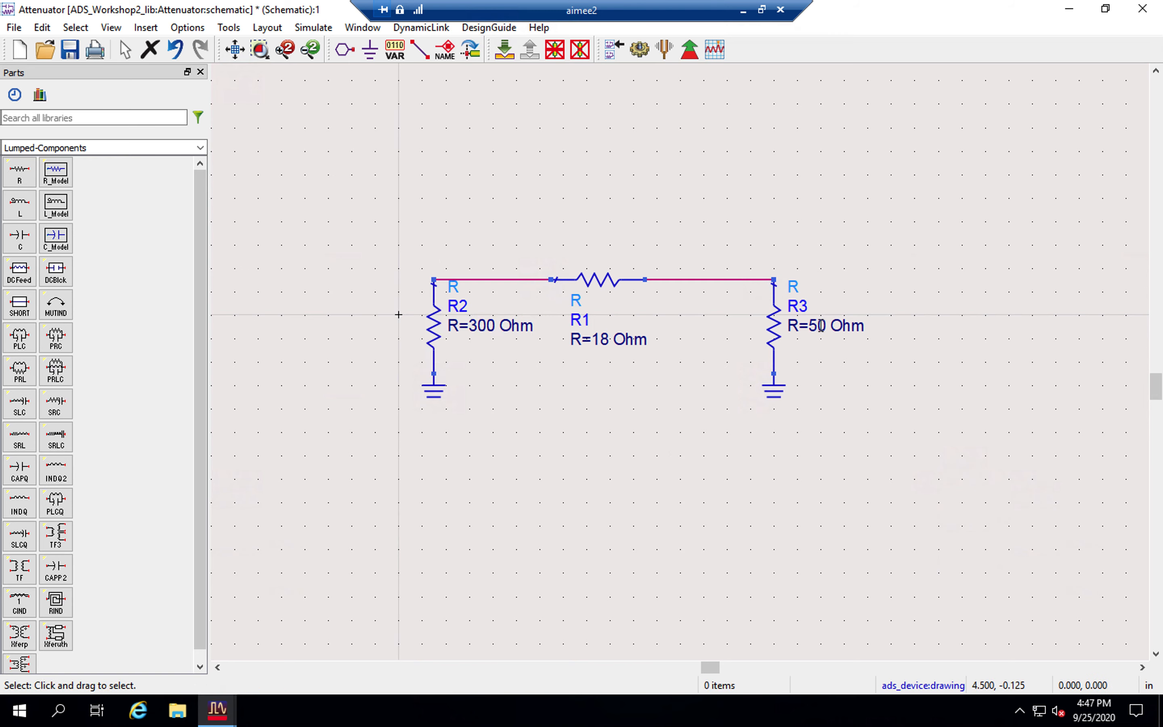
pyautogui.doubleClick(822, 327)
pyautogui.write('300')
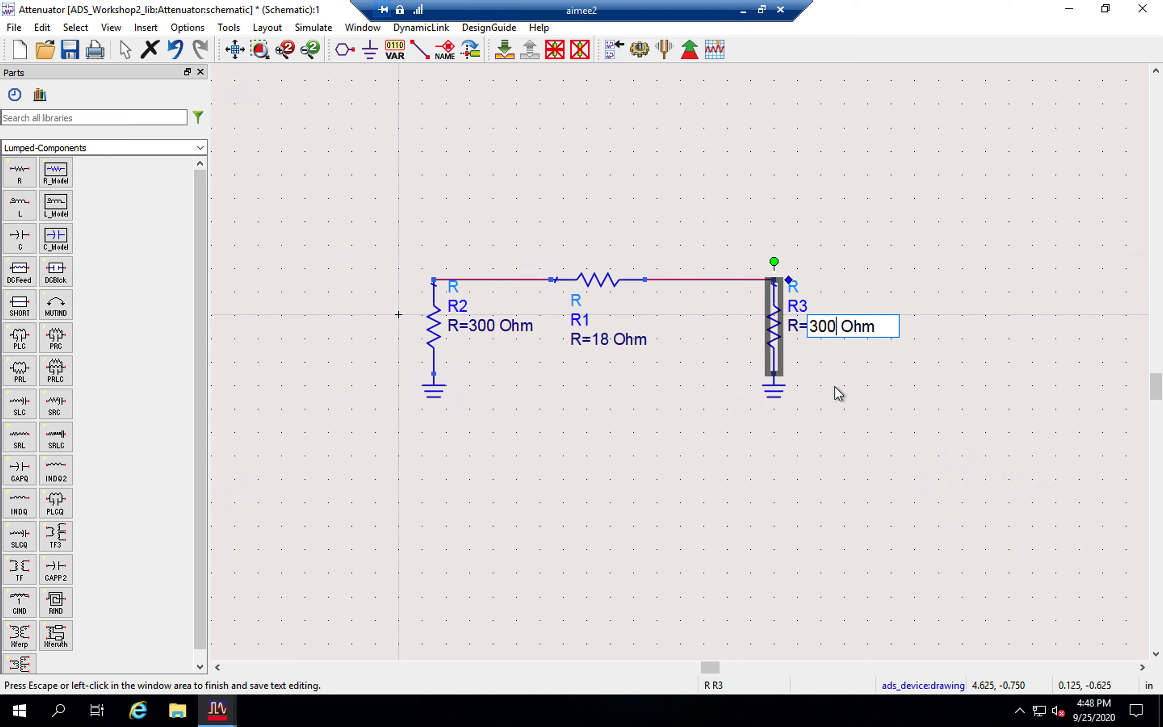
pyautogui.click(806, 456)
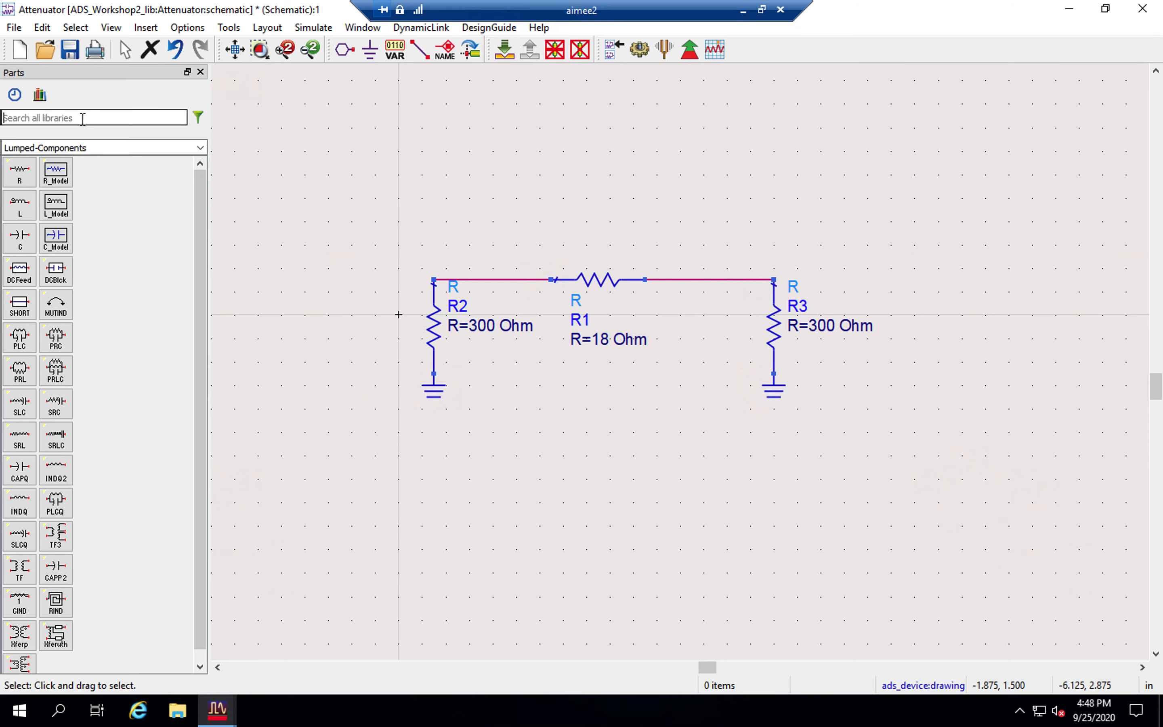
# Search the parts for "term" and place one Term port termination on each side of the resistor network
pyautogui.write('term')
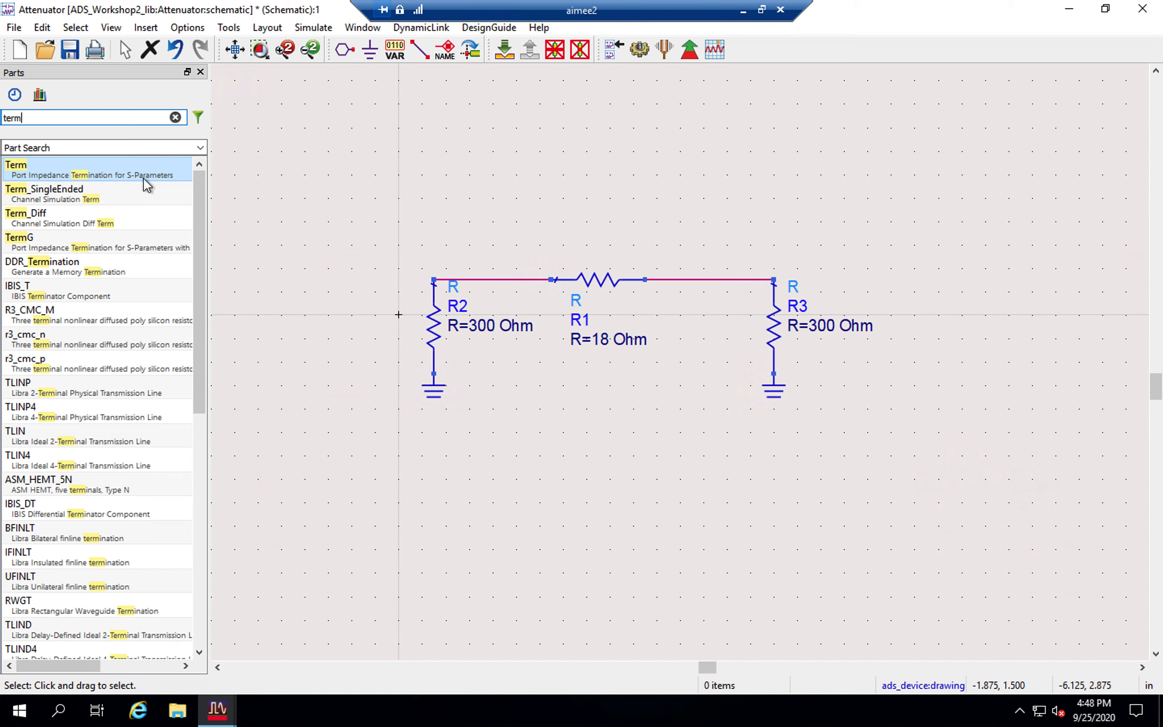
pyautogui.click(59, 171)
pyautogui.click(305, 280)
pyautogui.click(950, 280)
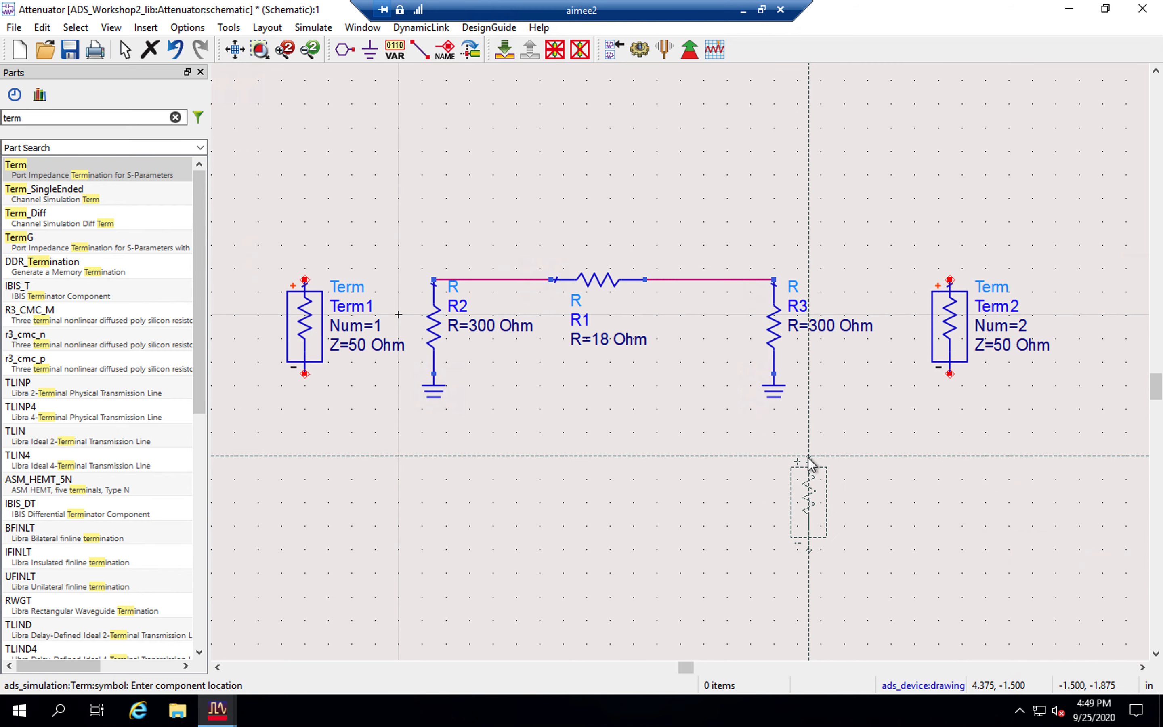
# Add a ground to the negative end of both port terminations, Term1 and Term2
pyautogui.click(371, 57)
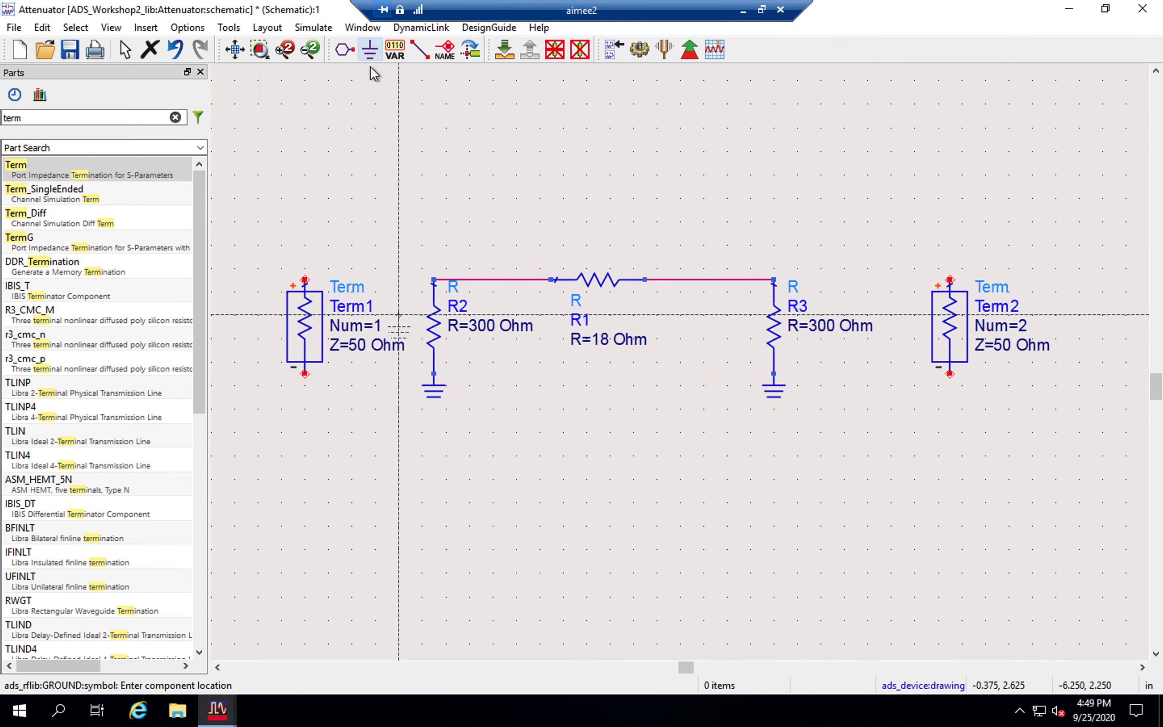
pyautogui.click(305, 375)
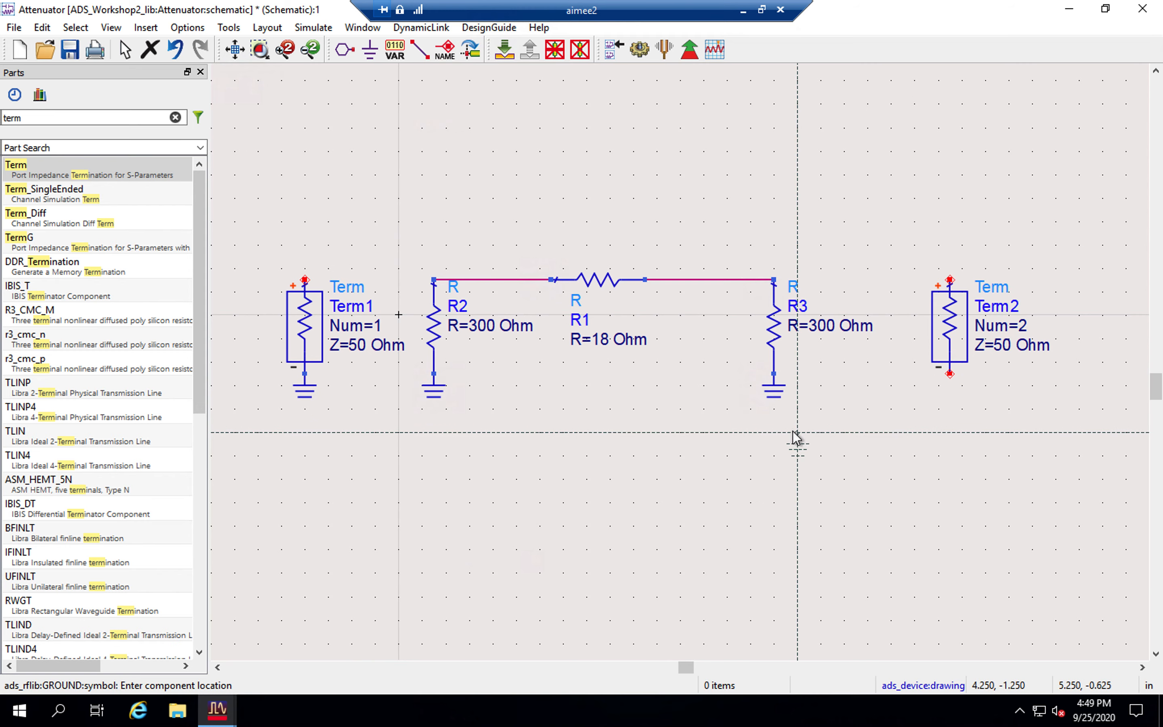
pyautogui.click(950, 382)
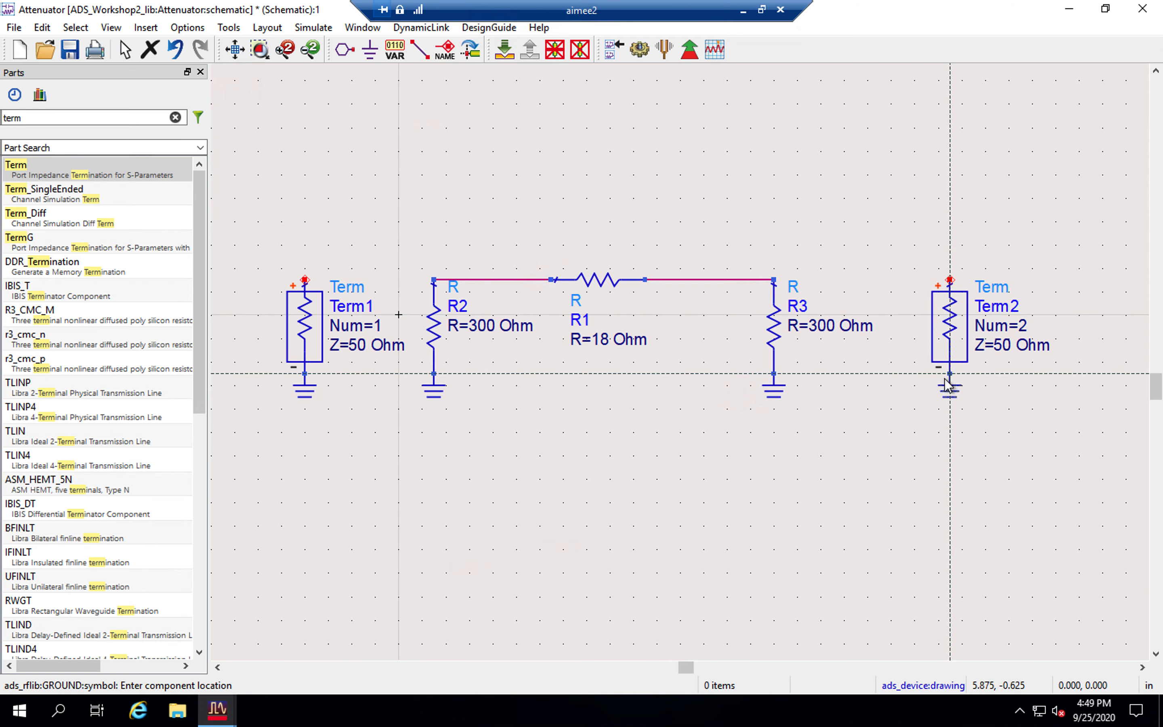
# Wire Term1 to the upper node of R2 and Term2 to the upper node of R3
pyautogui.click(421, 50)
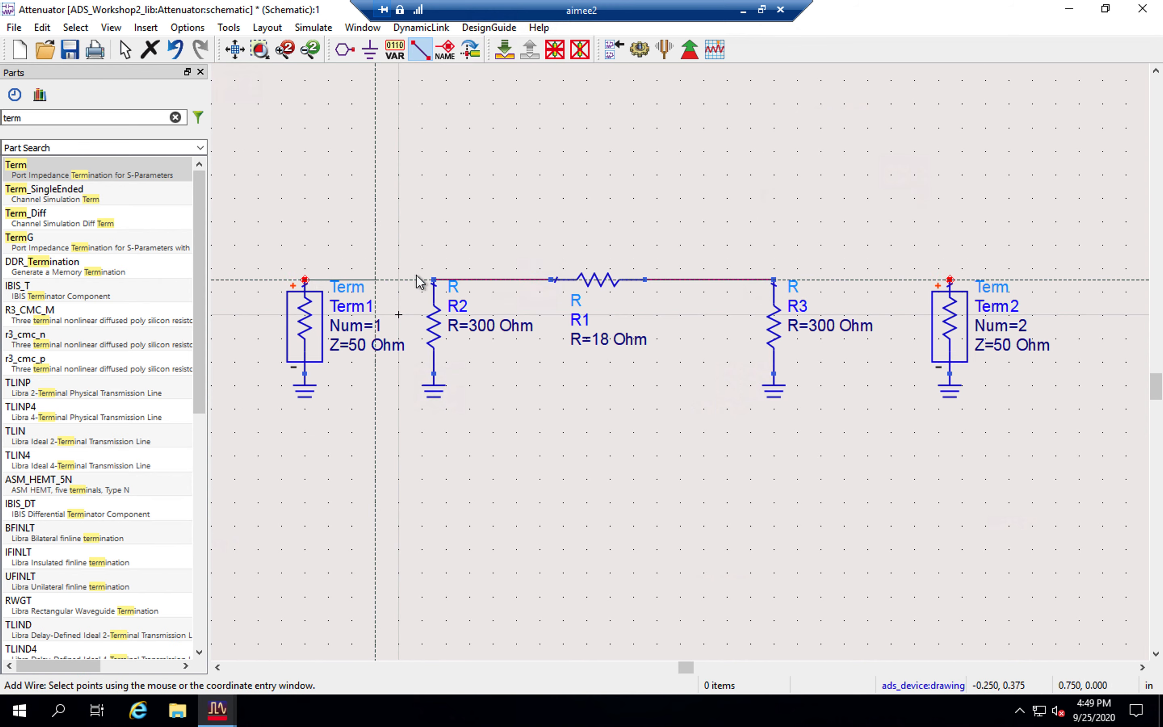
pyautogui.click(434, 280)
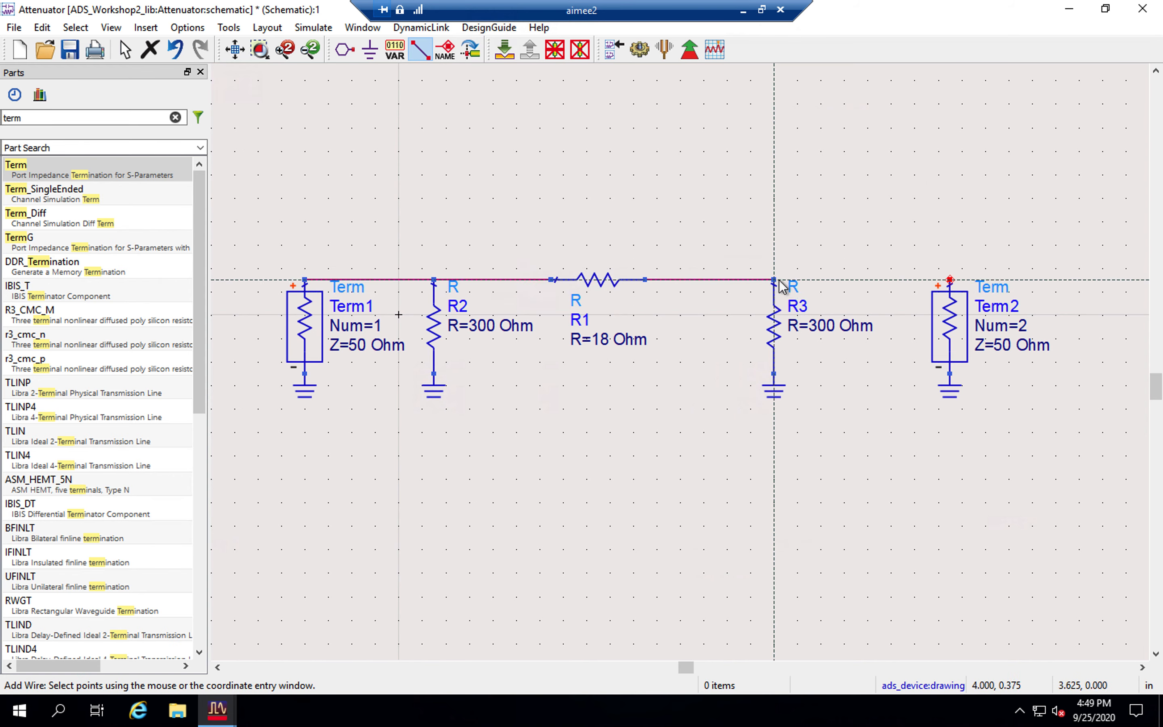
pyautogui.click(950, 280)
pyautogui.press('Escape')
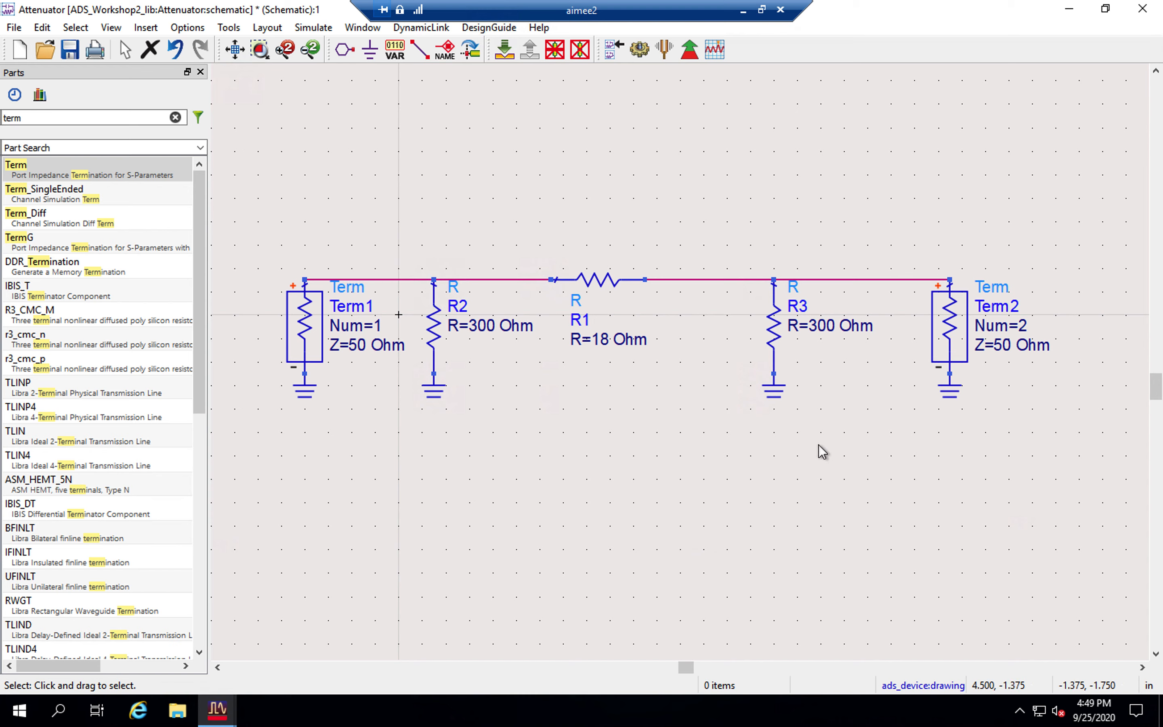
# Search the parts for "s" and place an S_Param simulation controller above the attenuator network
pyautogui.click(71, 118)
pyautogui.press('BackSpace')
pyautogui.press('BackSpace')
pyautogui.press('BackSpace')
pyautogui.press('BackSpace')
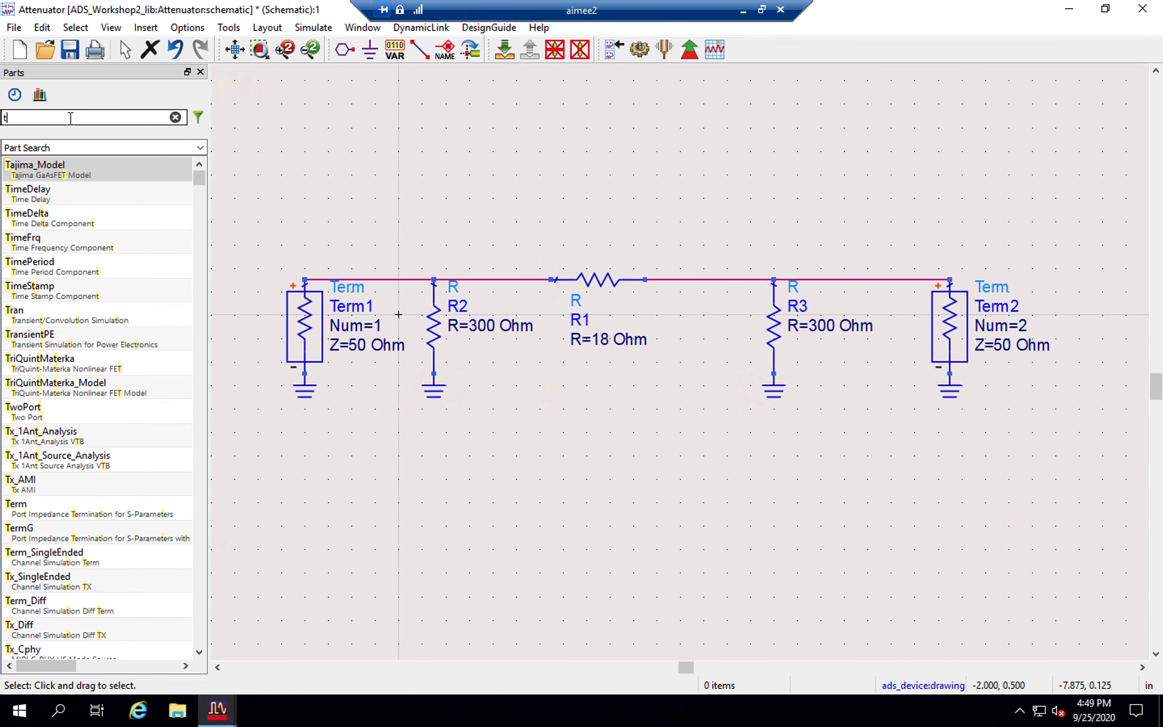
pyautogui.write('s')
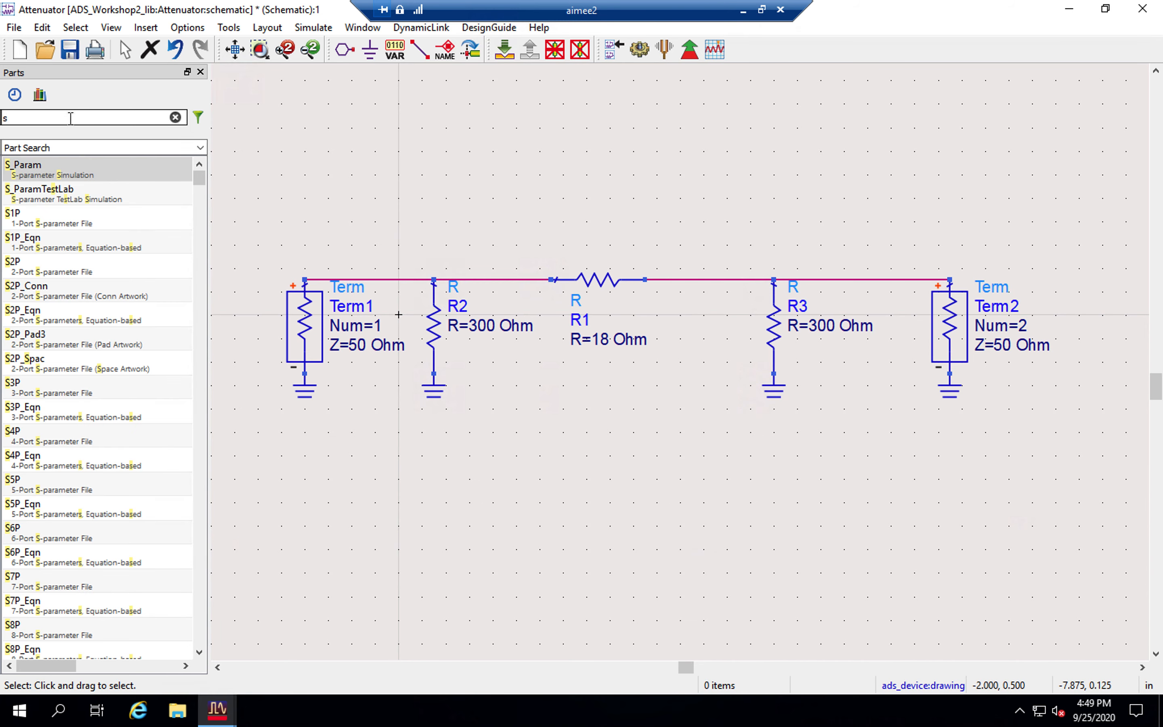
pyautogui.click(49, 176)
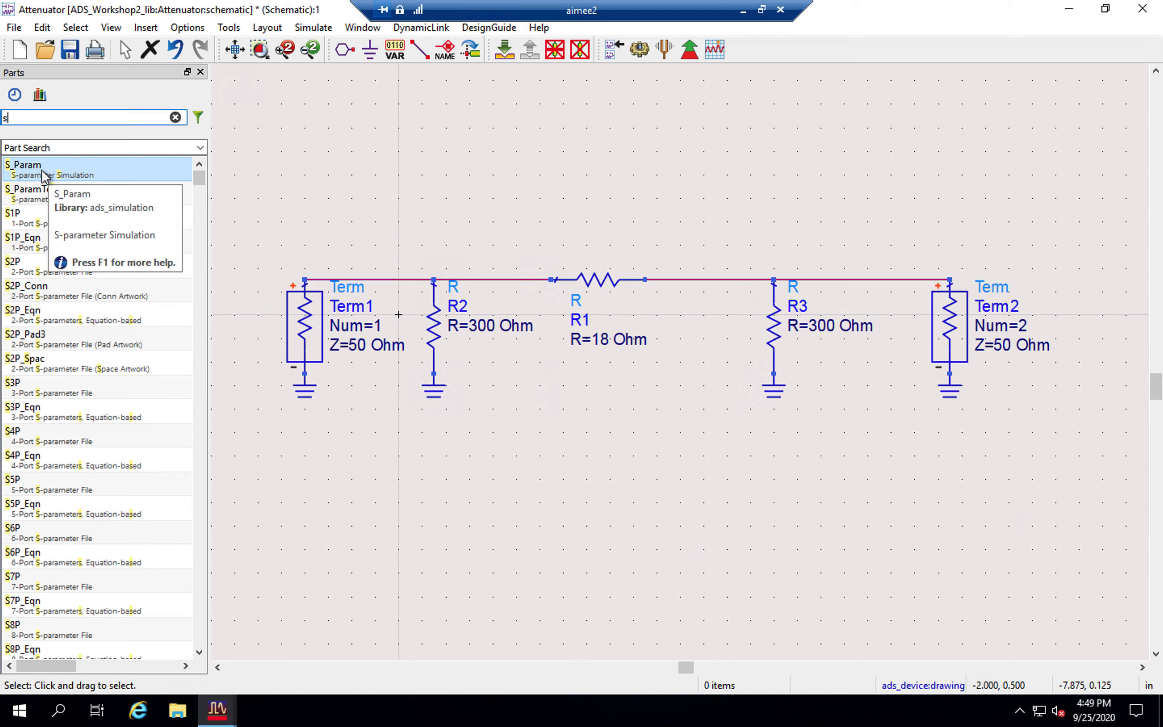
pyautogui.click(293, 93)
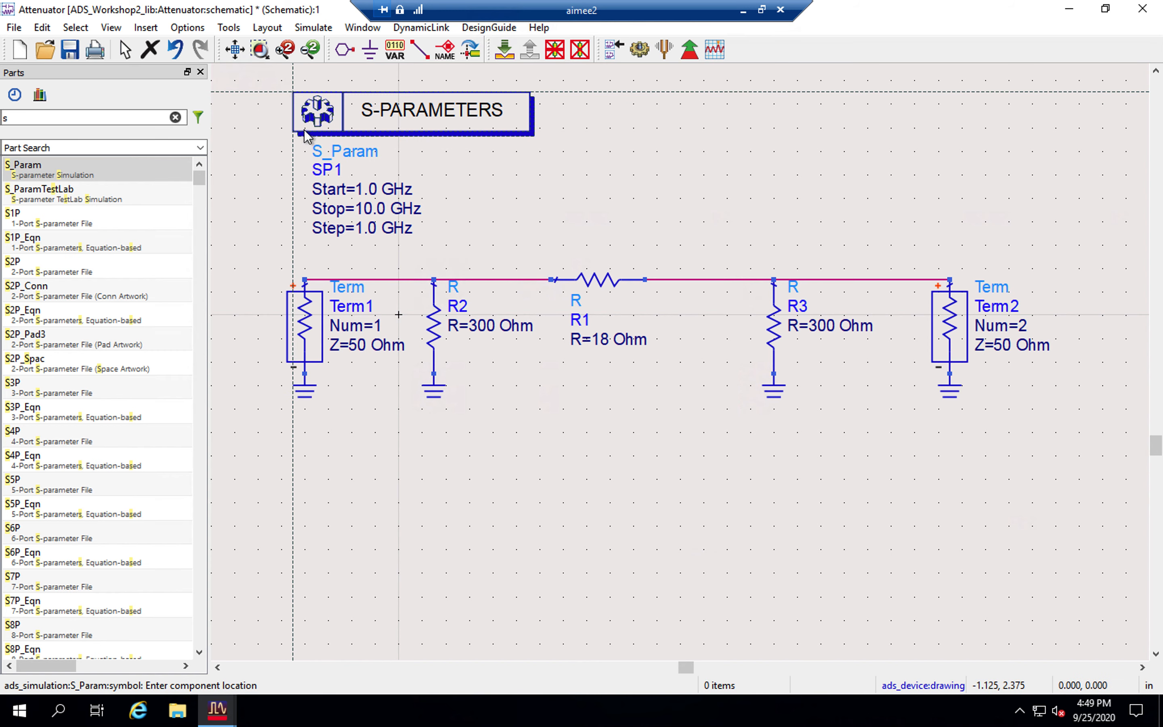
pyautogui.press('Escape')
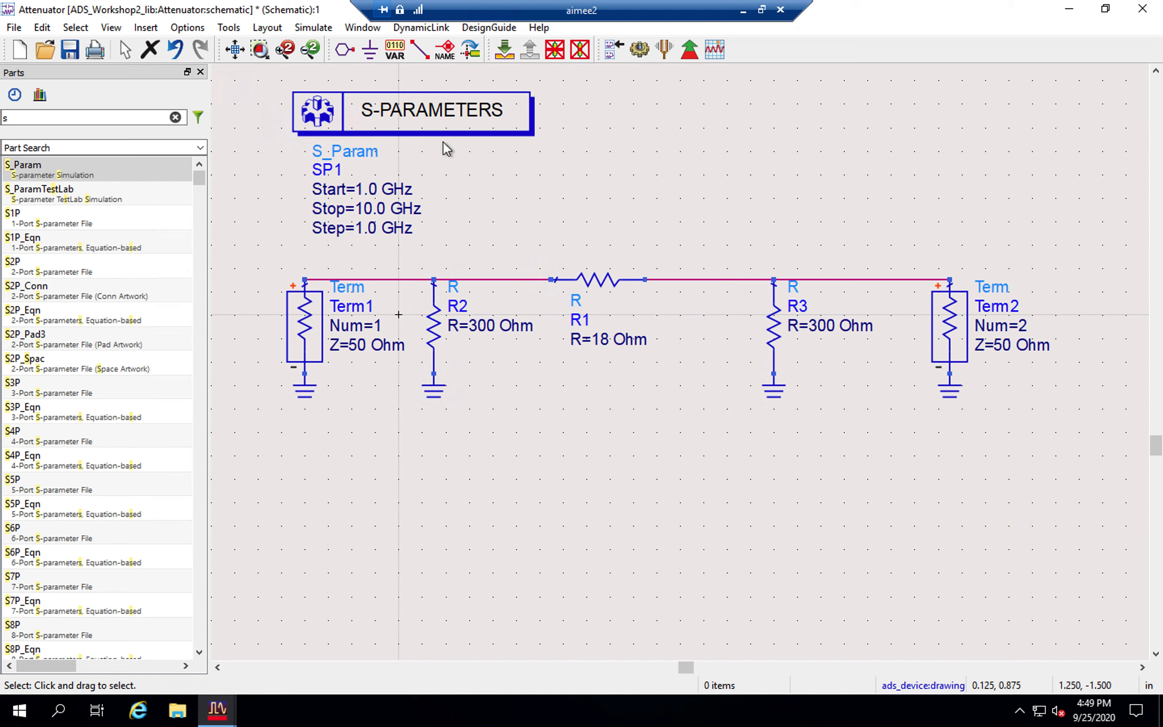
# Set the S-parameter sweep's stop frequency to 3 GHz and its step to 0.0001 GHz on the schematic
pyautogui.doubleClick(374, 209)
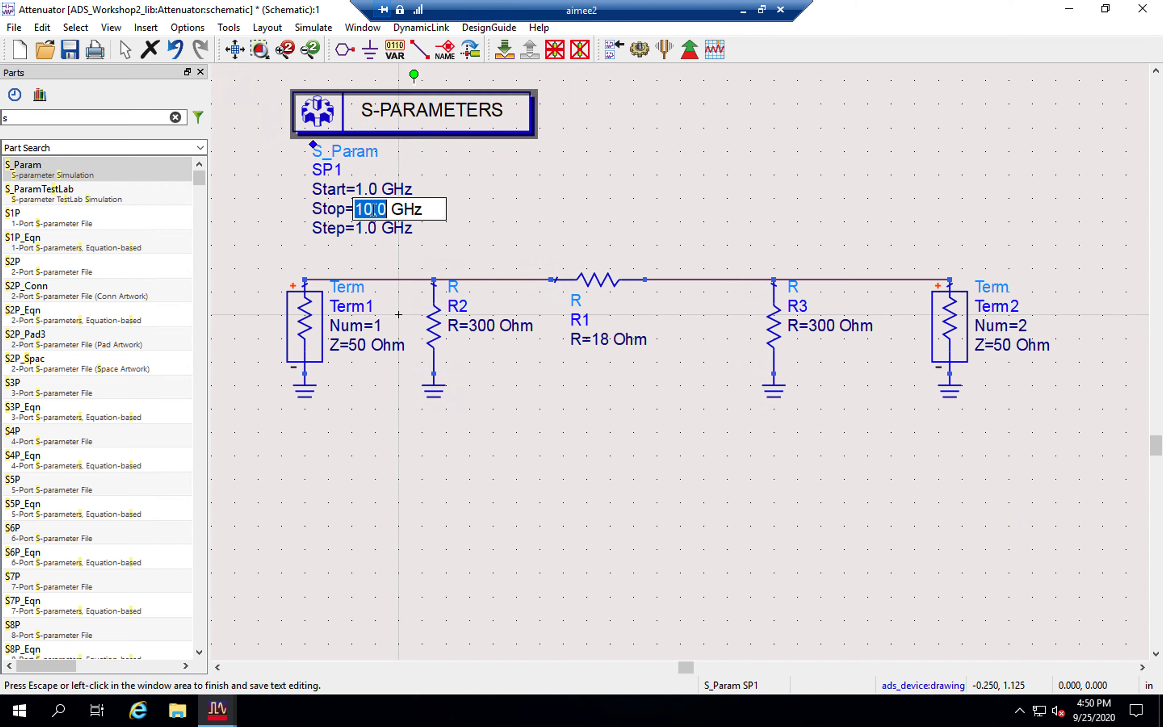
pyautogui.write('3')
pyautogui.press('Tab')
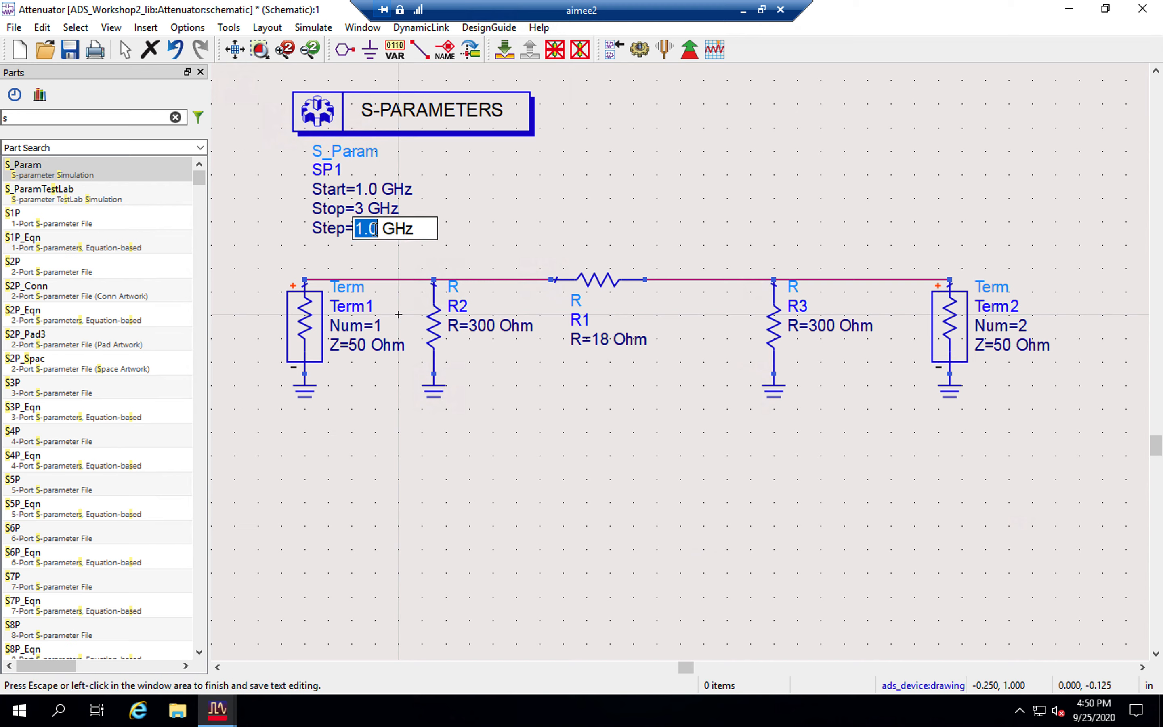
pyautogui.write('0.0')
pyautogui.write('001')
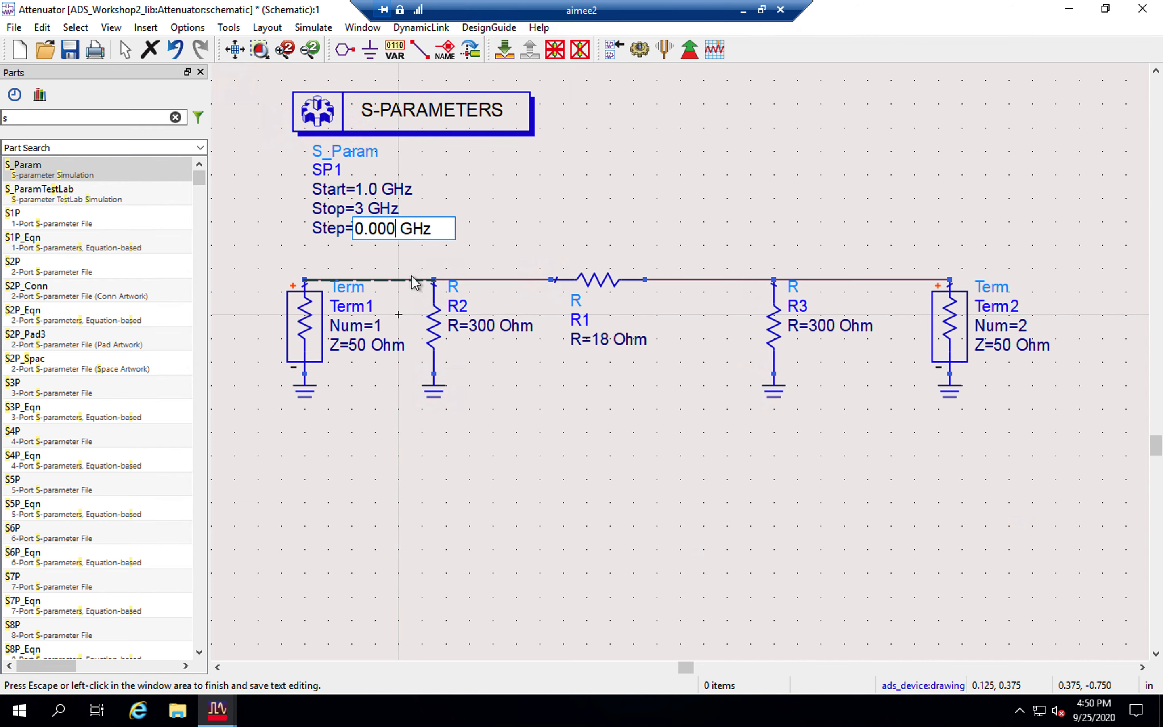
pyautogui.click(414, 282)
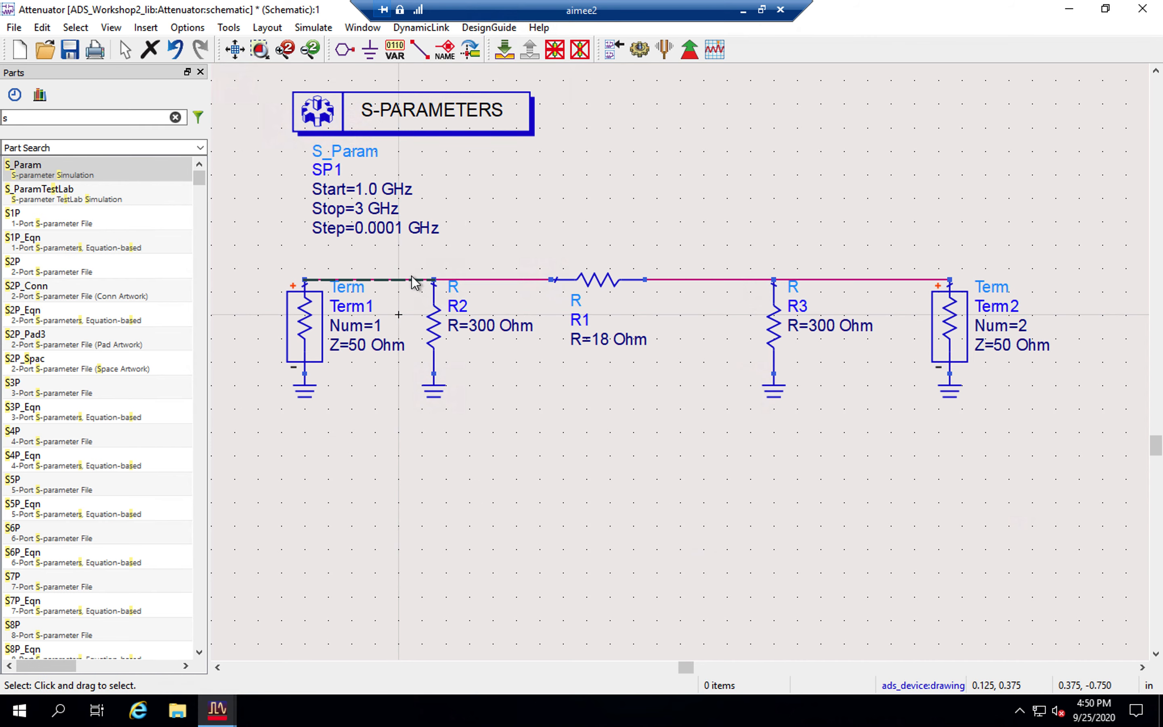
# Change the frequency step size to 0.001 GHz in the S-parameter controller's settings
pyautogui.doubleClick(356, 127)
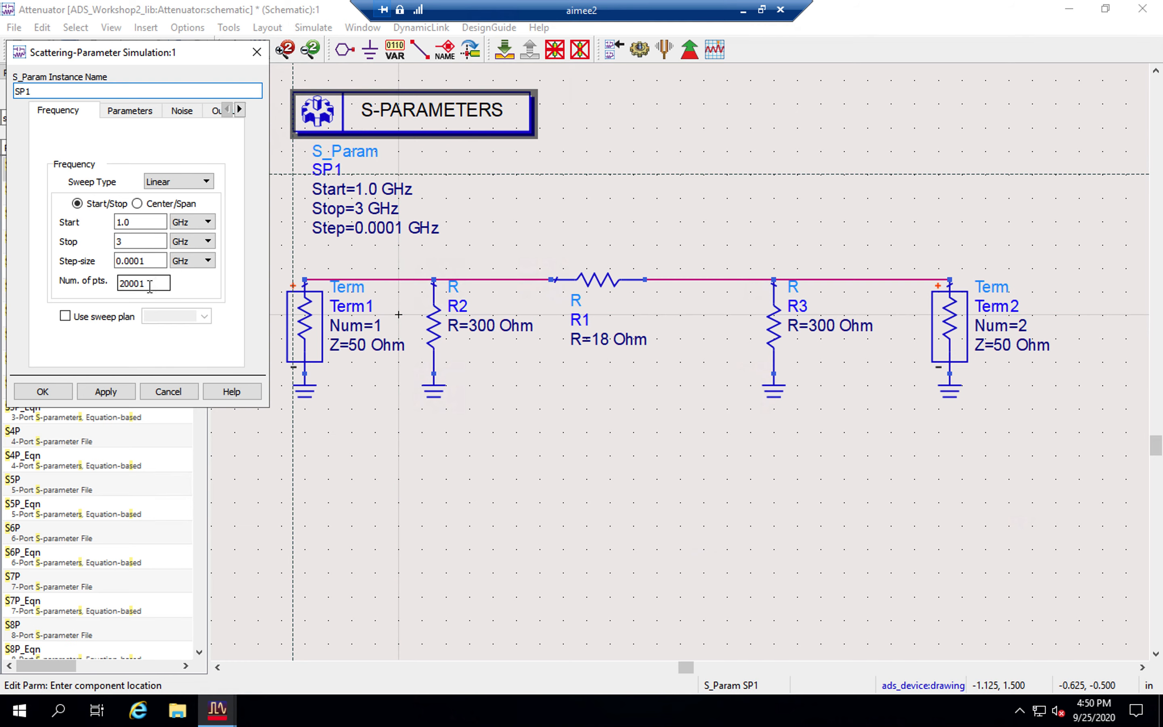
pyautogui.moveTo(150, 287); pyautogui.dragTo(107, 293)
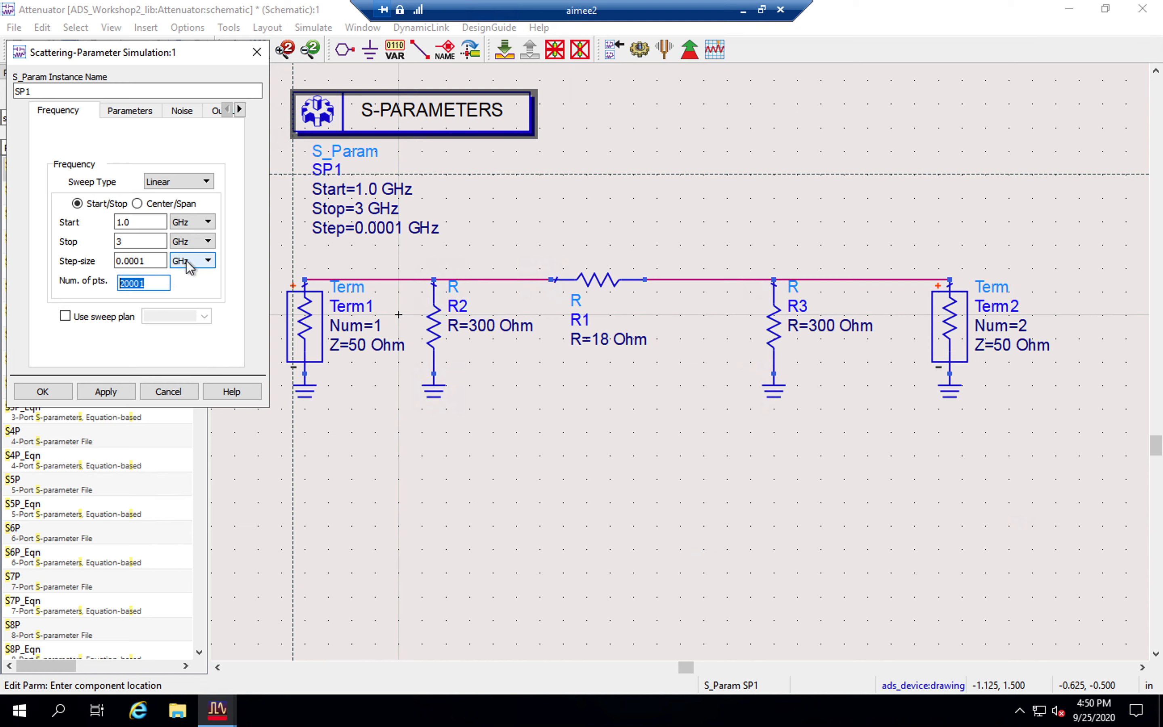
pyautogui.click(139, 262)
pyautogui.press('BackSpace')
pyautogui.press('BackSpace')
pyautogui.press('BackSpace')
pyautogui.write('0.001')
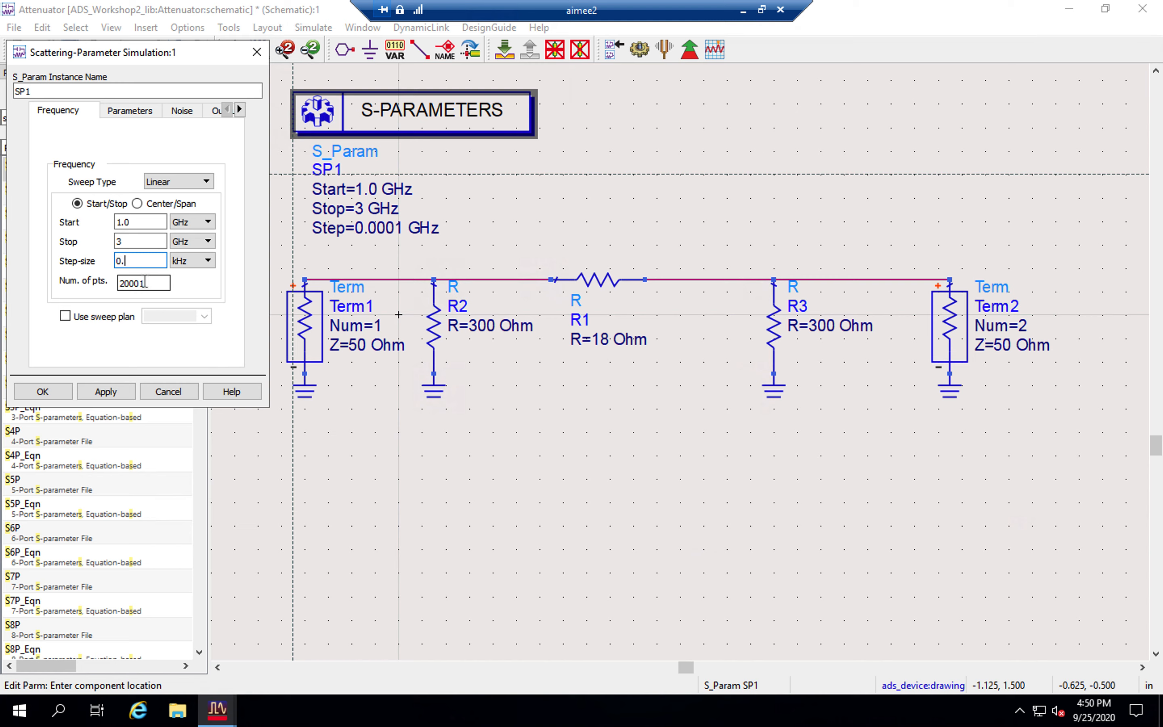
pyautogui.click(213, 261)
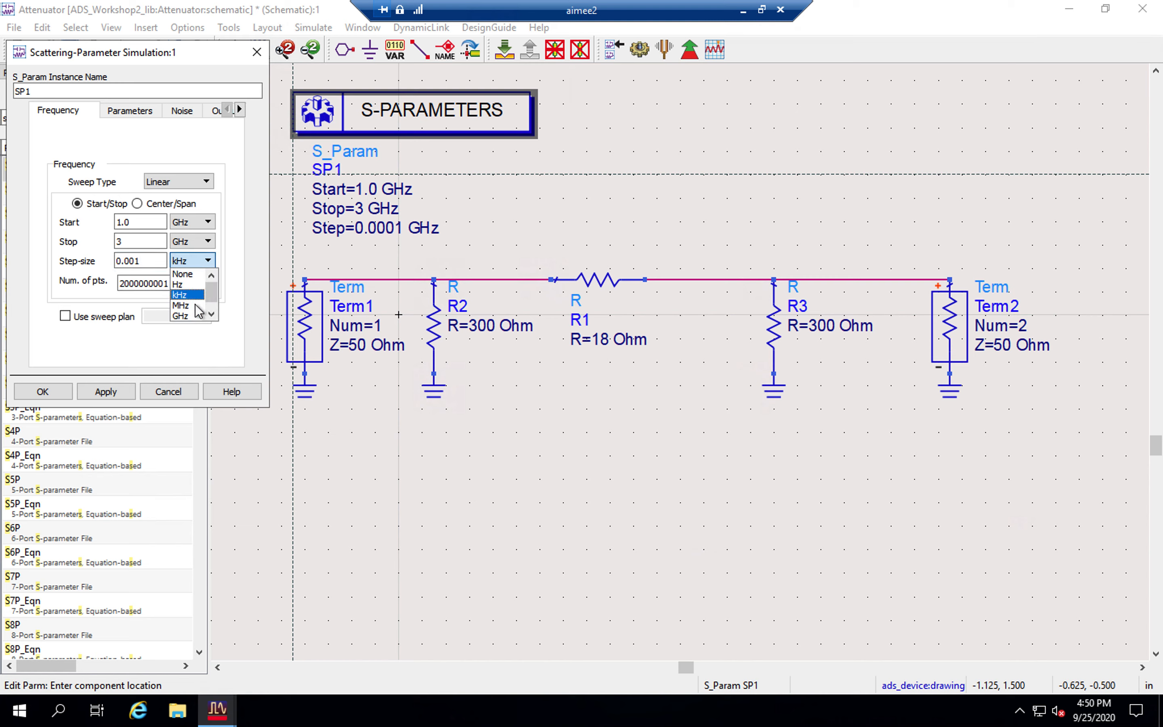
pyautogui.click(185, 315)
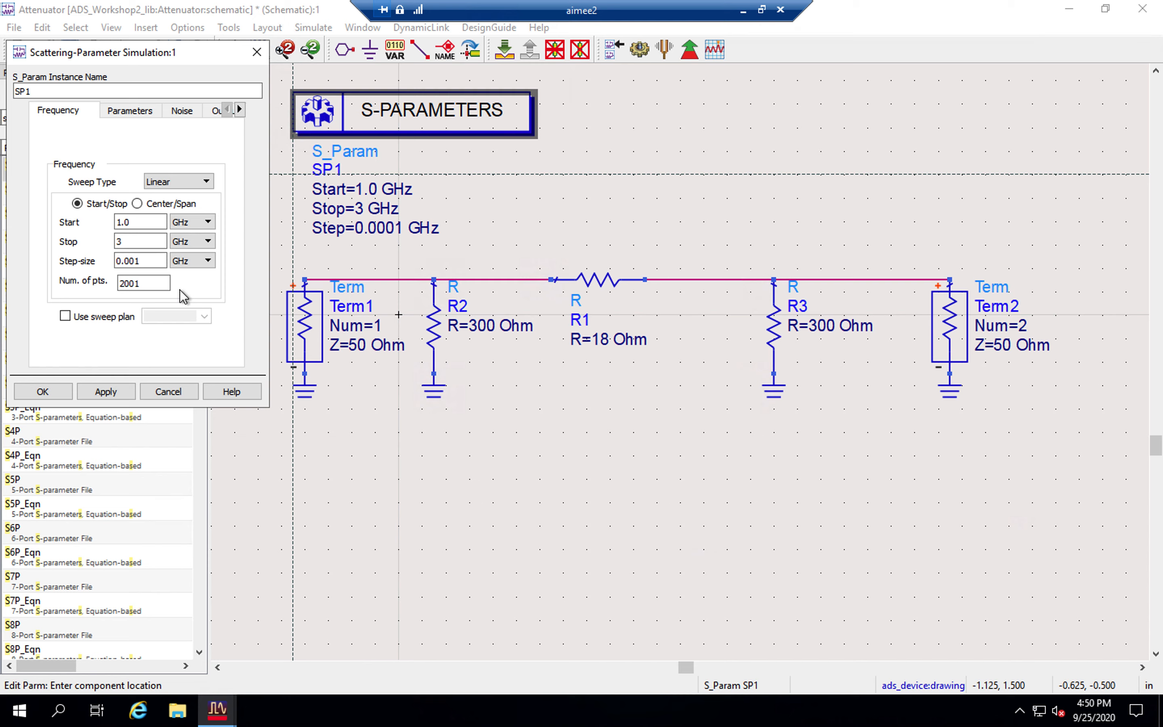
pyautogui.click(43, 391)
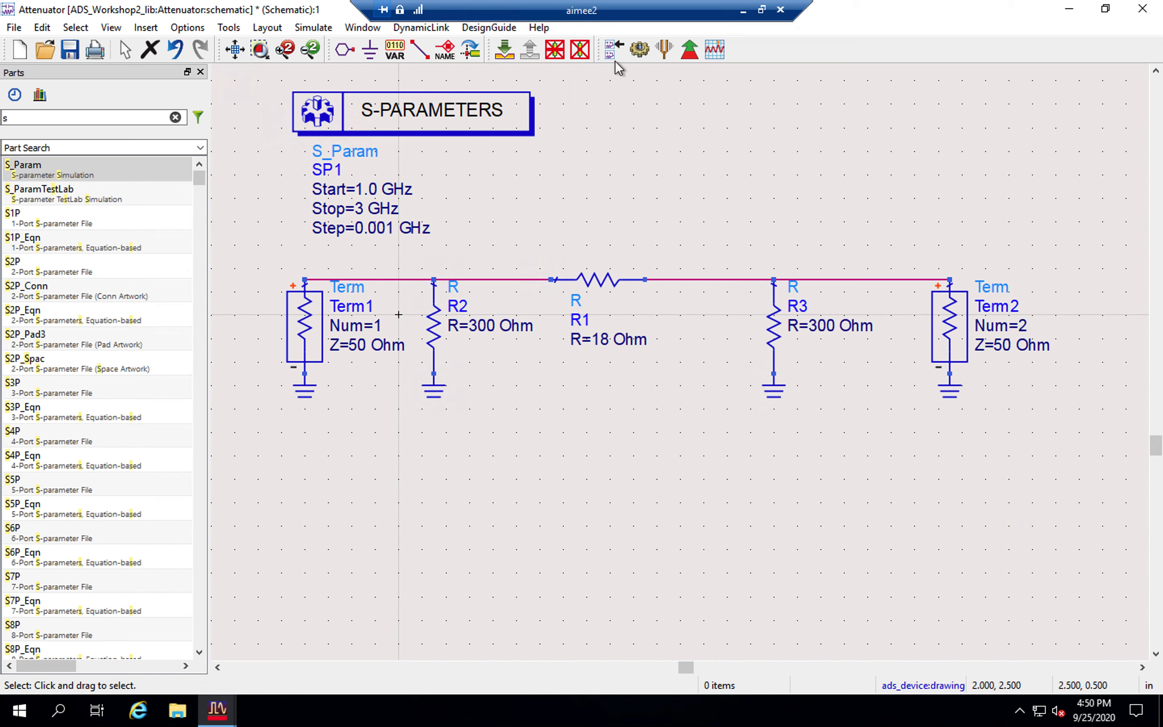
# Simulate the schematic and add a rectangular plot of S(1,1) and S(2,1) in dB to the data display
pyautogui.click(640, 50)
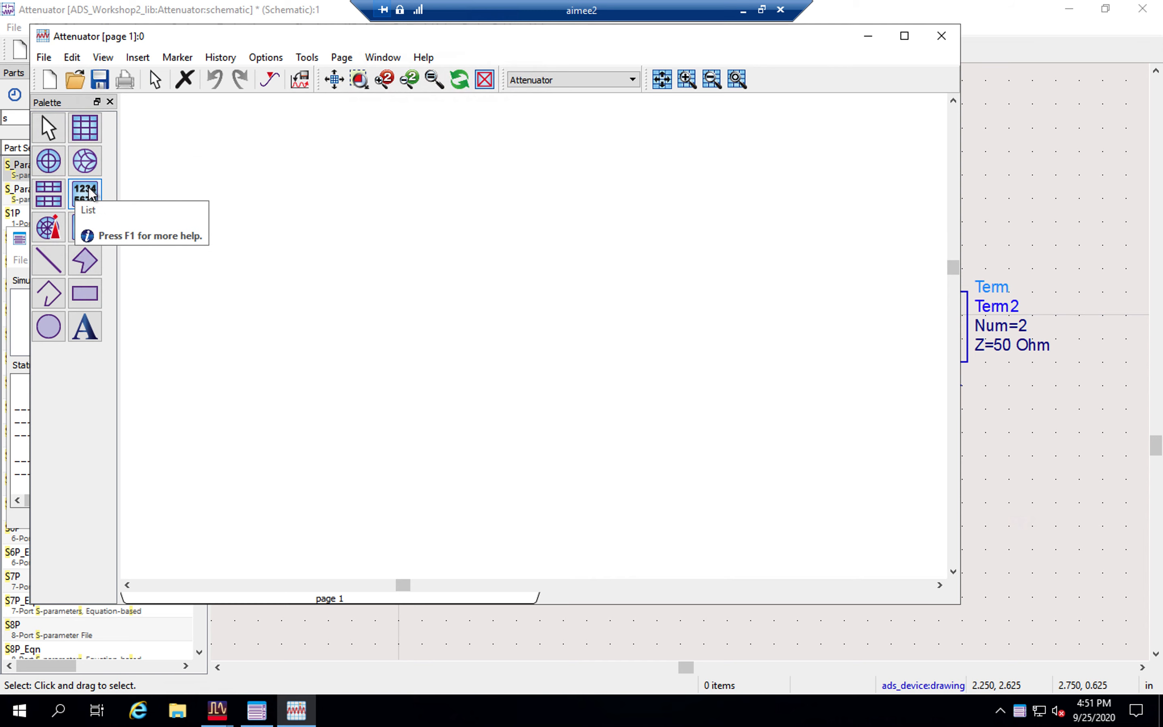
pyautogui.click(89, 131)
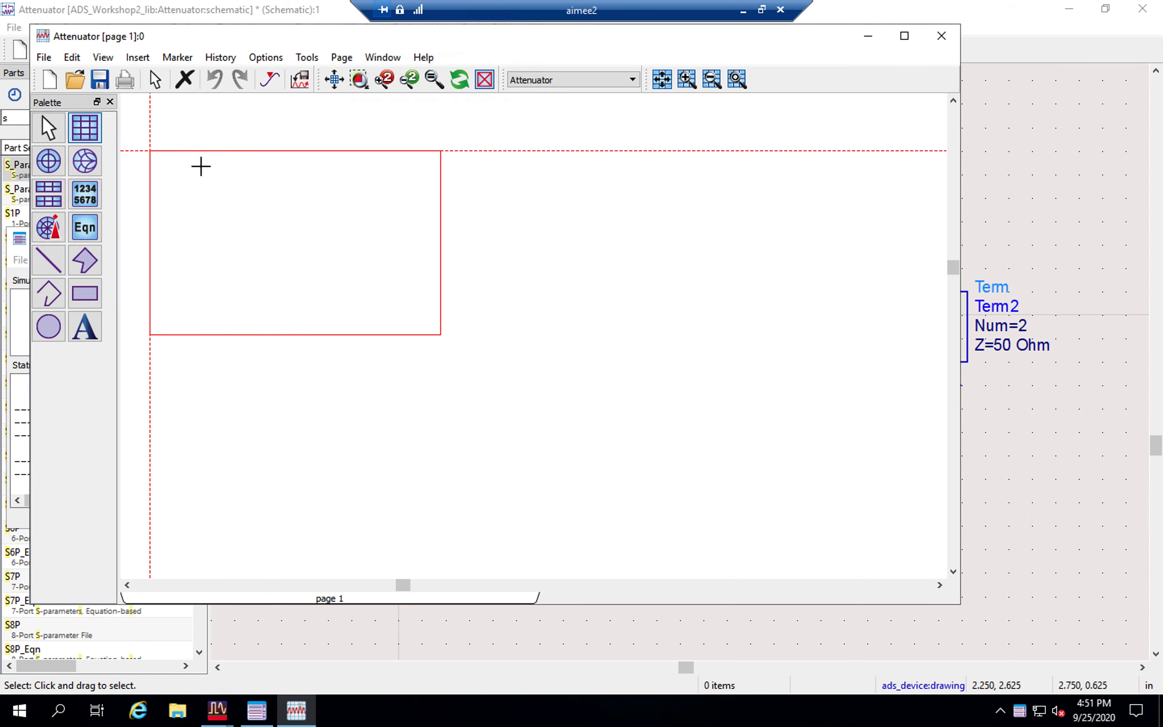
pyautogui.click(250, 181)
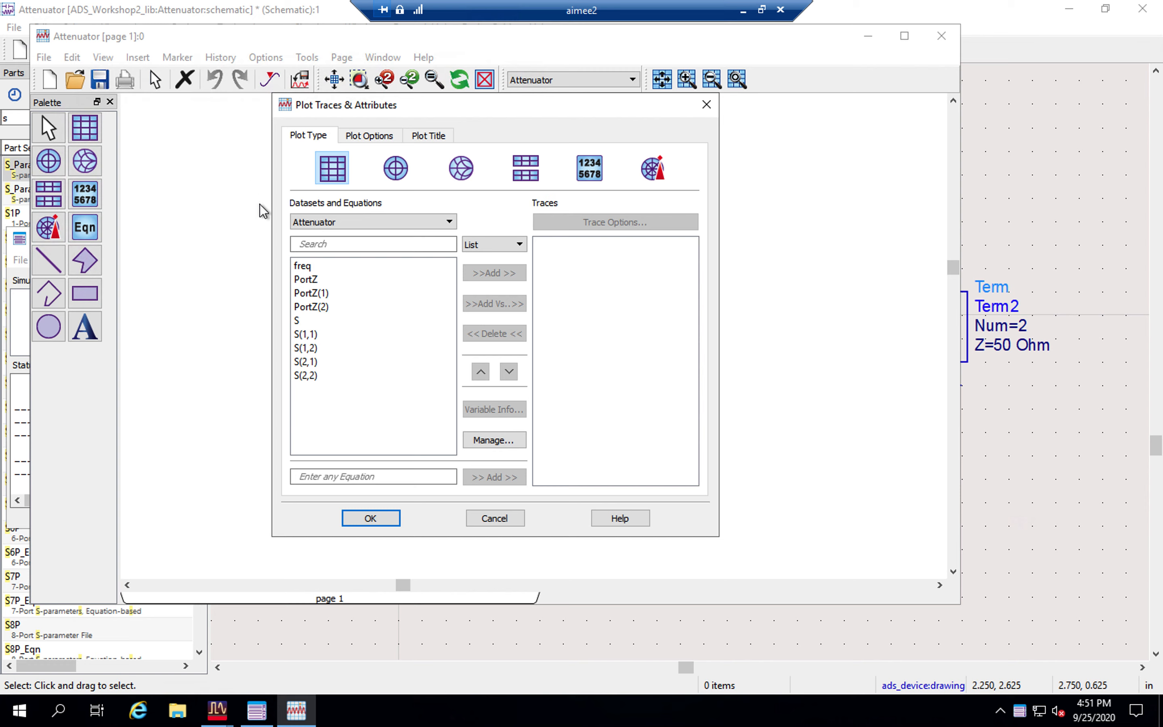
pyautogui.click(333, 337)
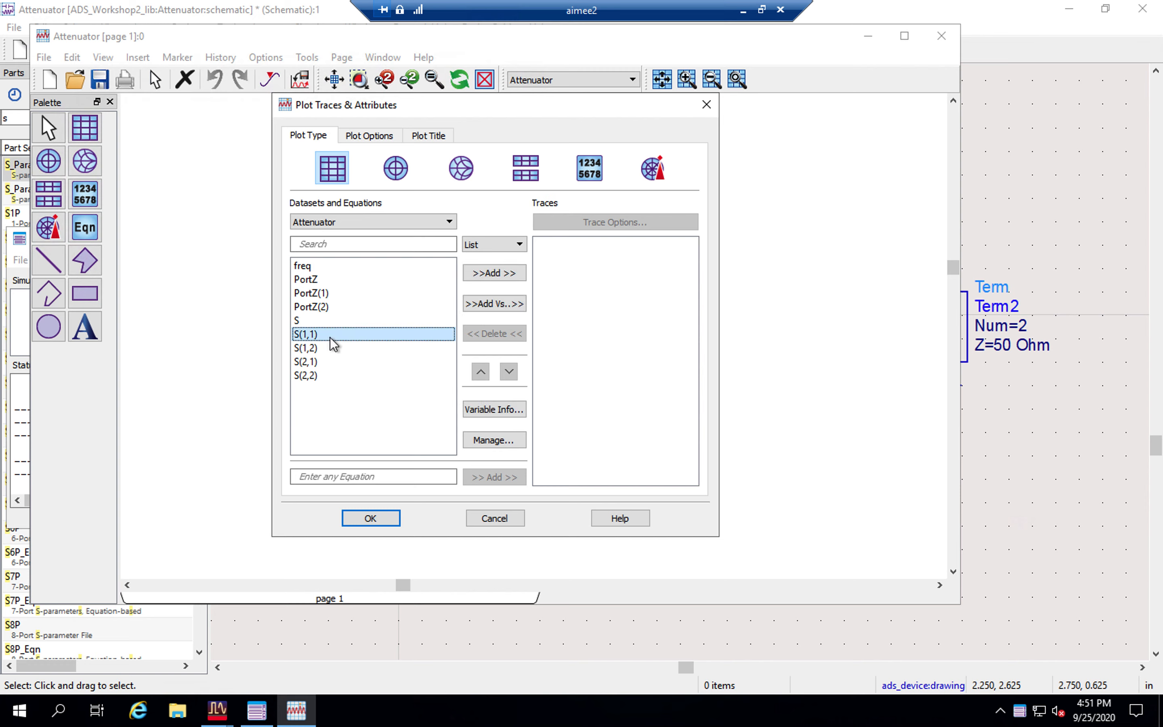
pyautogui.click(494, 273)
pyautogui.click(470, 426)
pyautogui.click(318, 362)
pyautogui.click(513, 278)
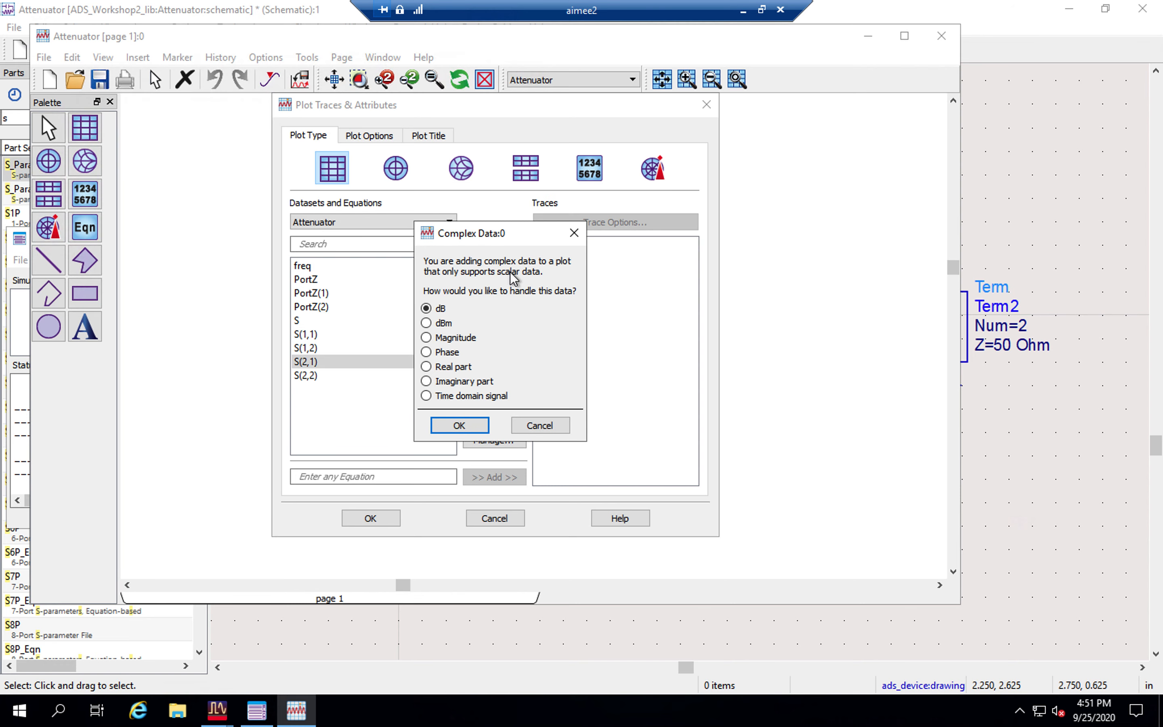
pyautogui.click(469, 427)
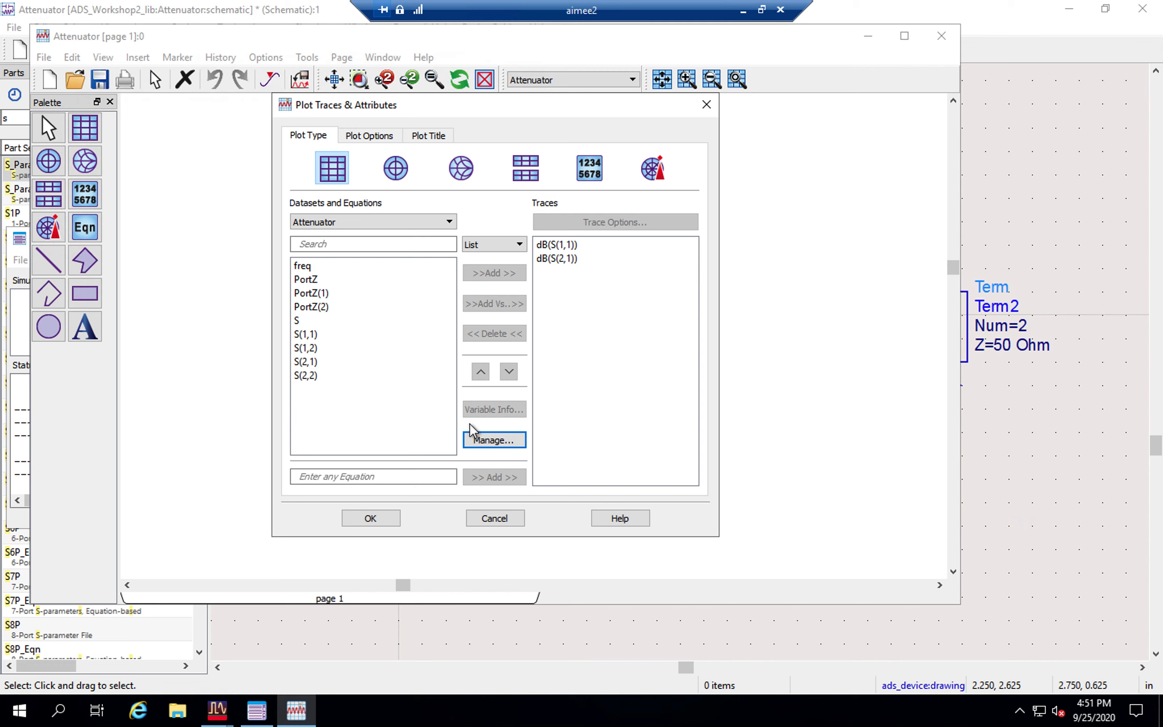
pyautogui.click(377, 519)
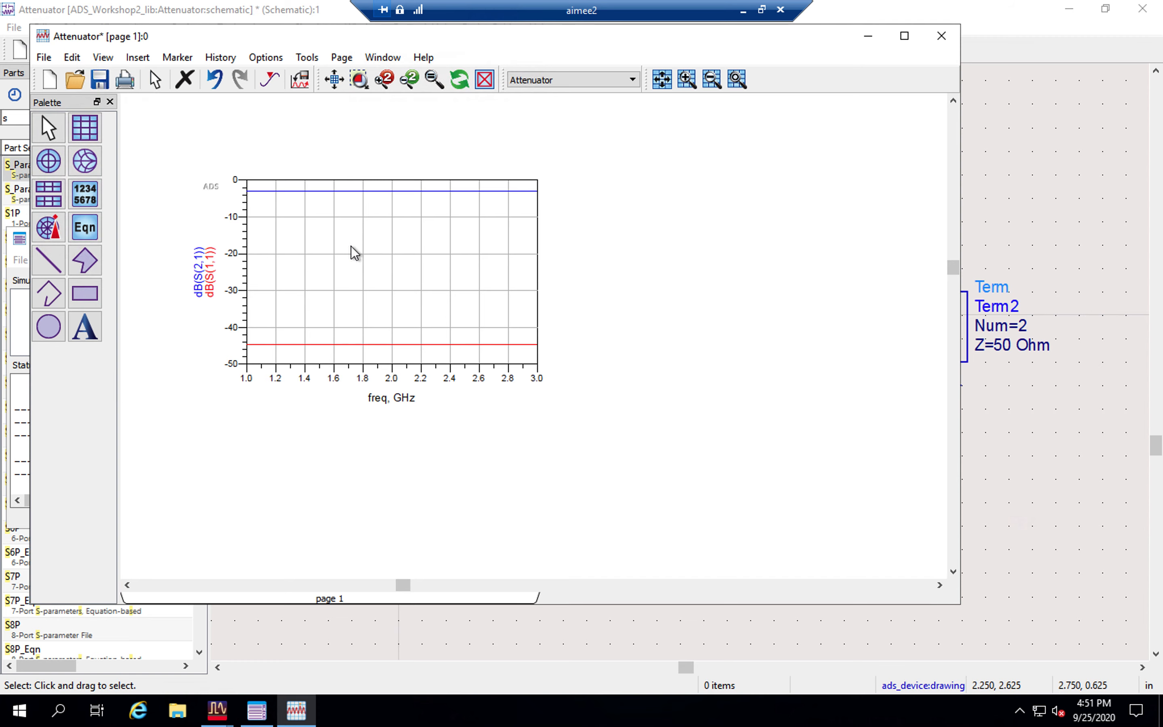
# Fit the plot in a narrower data display window and place a marker on the S(2,1) trace at about 1.812 GHz
pyautogui.moveTo(959, 209); pyautogui.dragTo(650, 241)
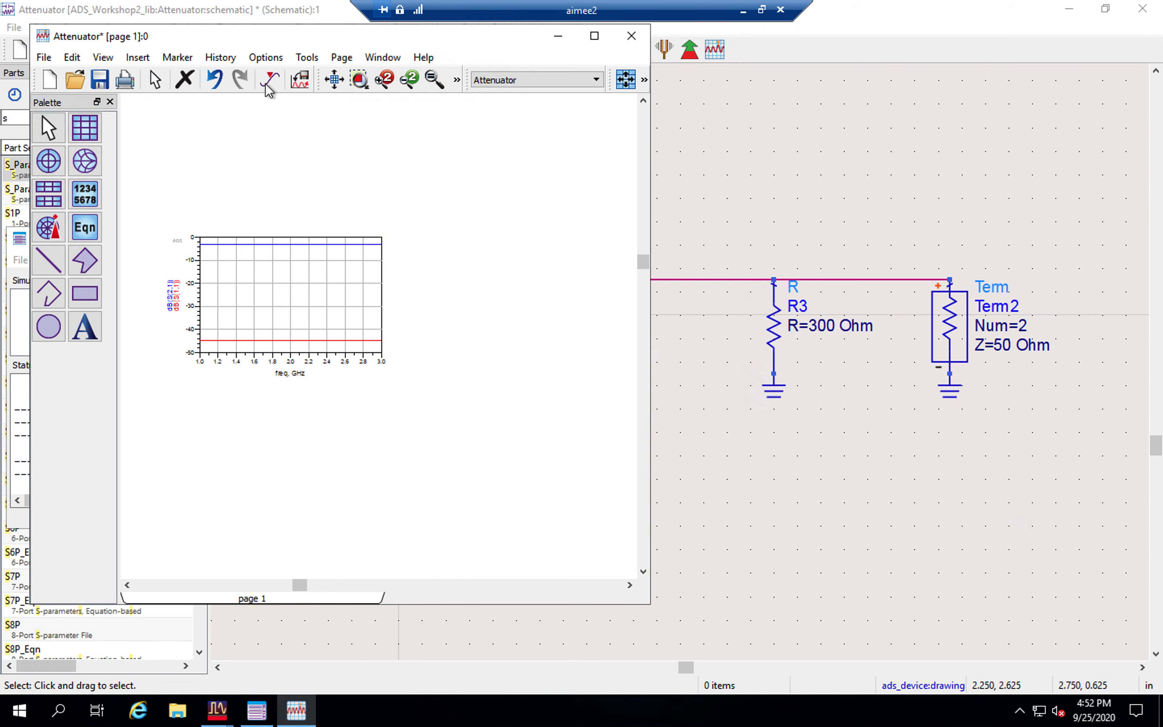
pyautogui.click(361, 82)
pyautogui.click(337, 83)
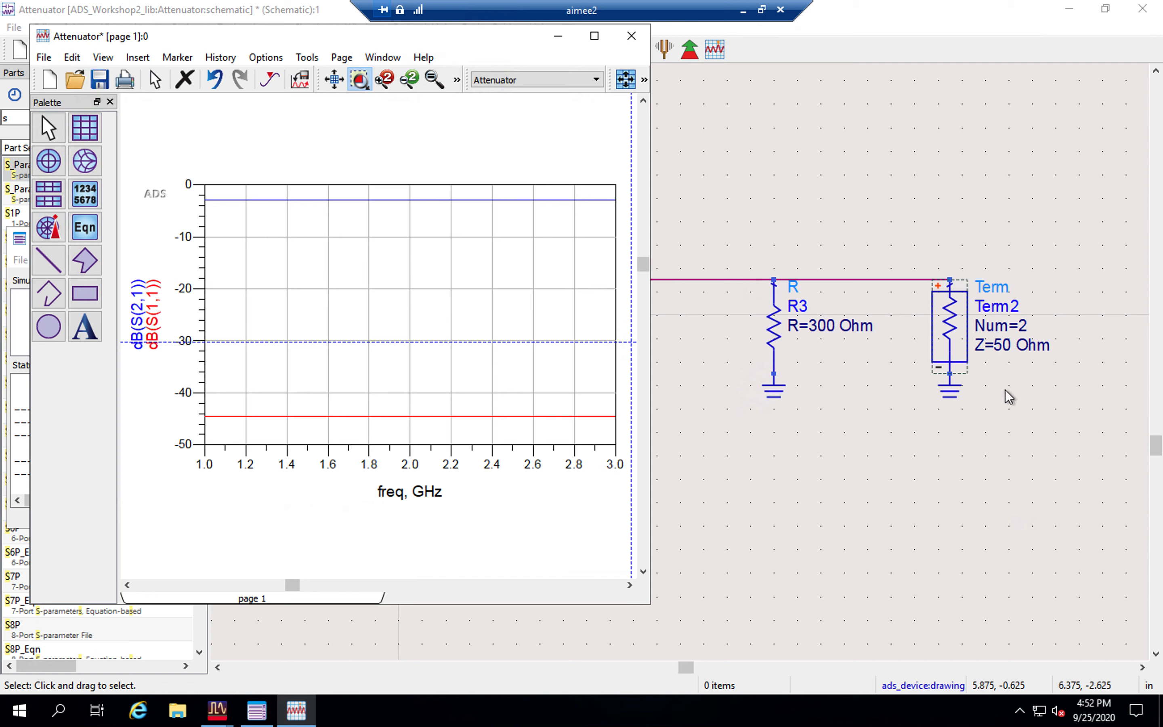
pyautogui.press('Escape')
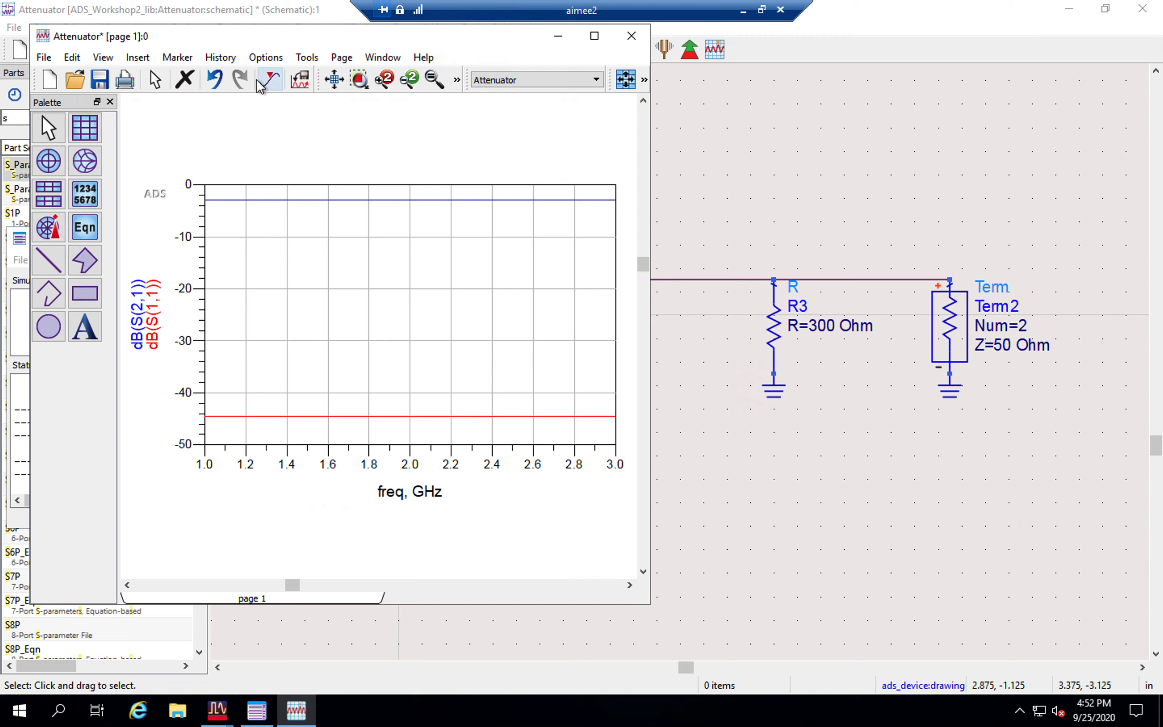
pyautogui.click(270, 79)
pyautogui.click(371, 197)
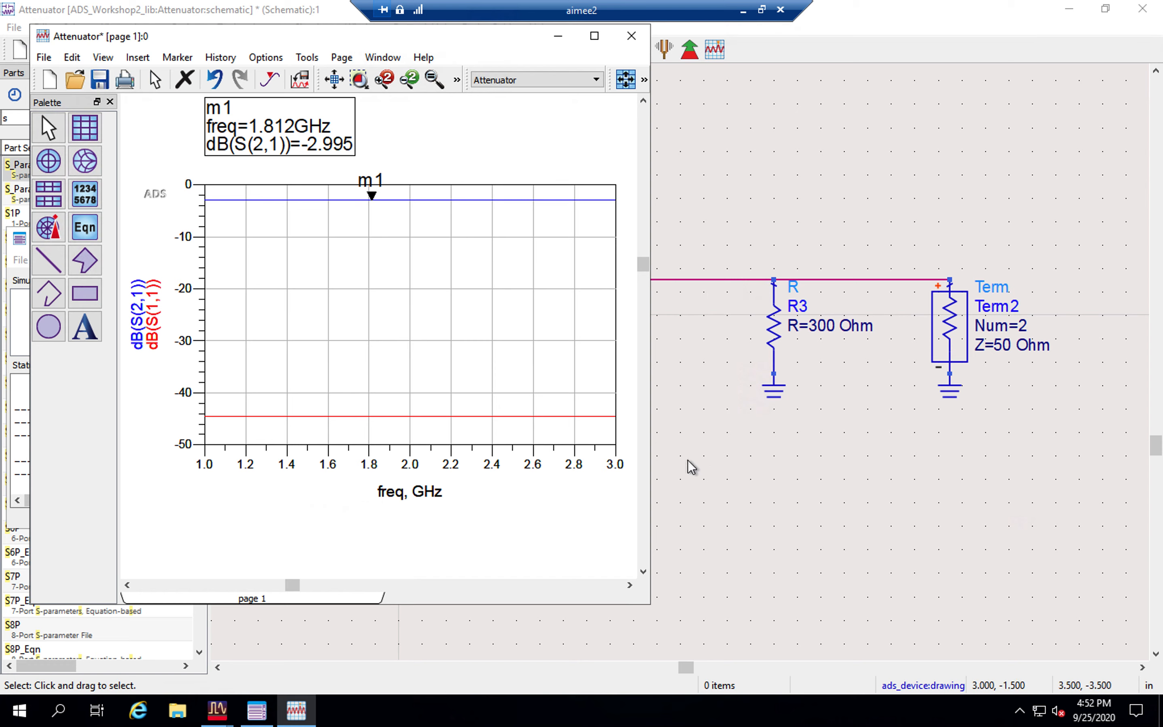
# Make room beside the rectangular plot in a wider data display window and add a Smith chart of S(1,1) there
pyautogui.moveTo(648, 607); pyautogui.dragTo(925, 618)
pyautogui.moveTo(417, 287); pyautogui.dragTo(240, 306)
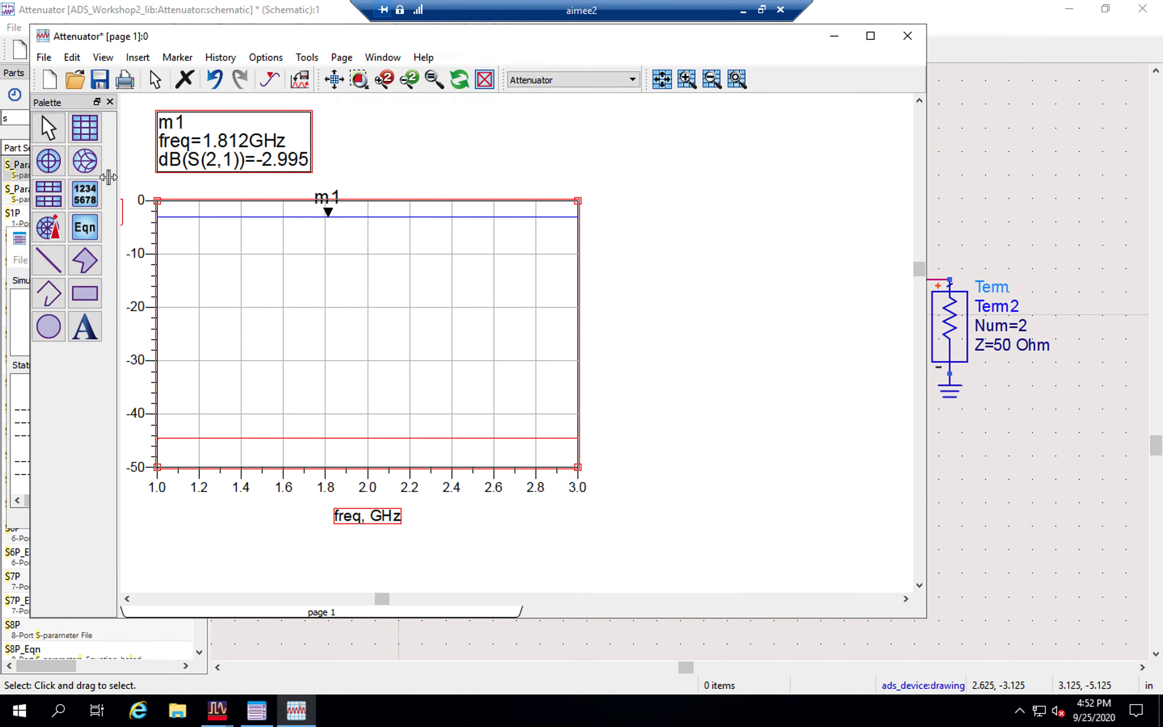
pyautogui.click(89, 163)
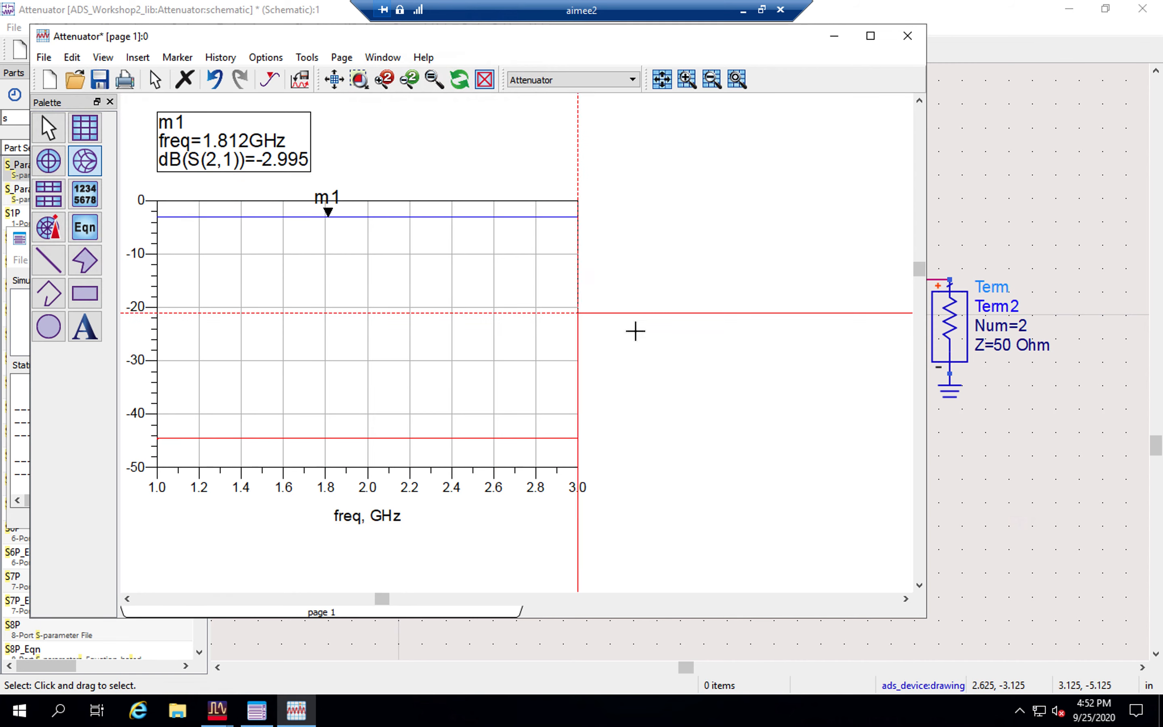
pyautogui.click(633, 270)
pyautogui.click(334, 335)
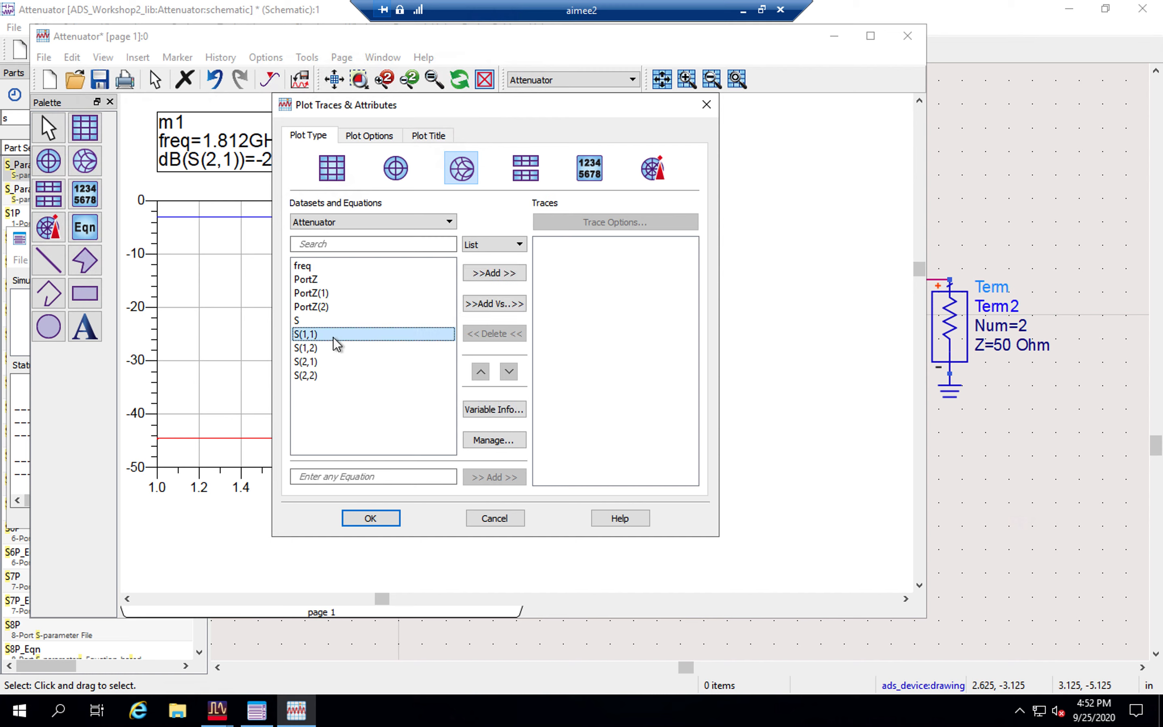
pyautogui.click(500, 281)
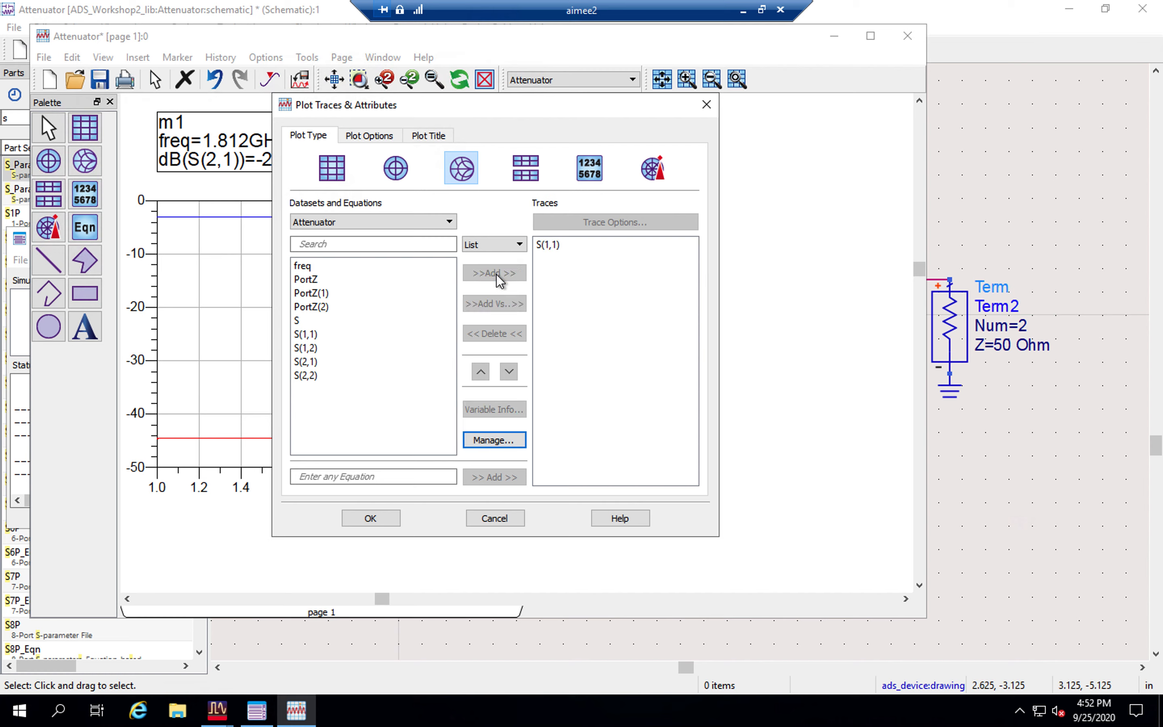
pyautogui.click(369, 518)
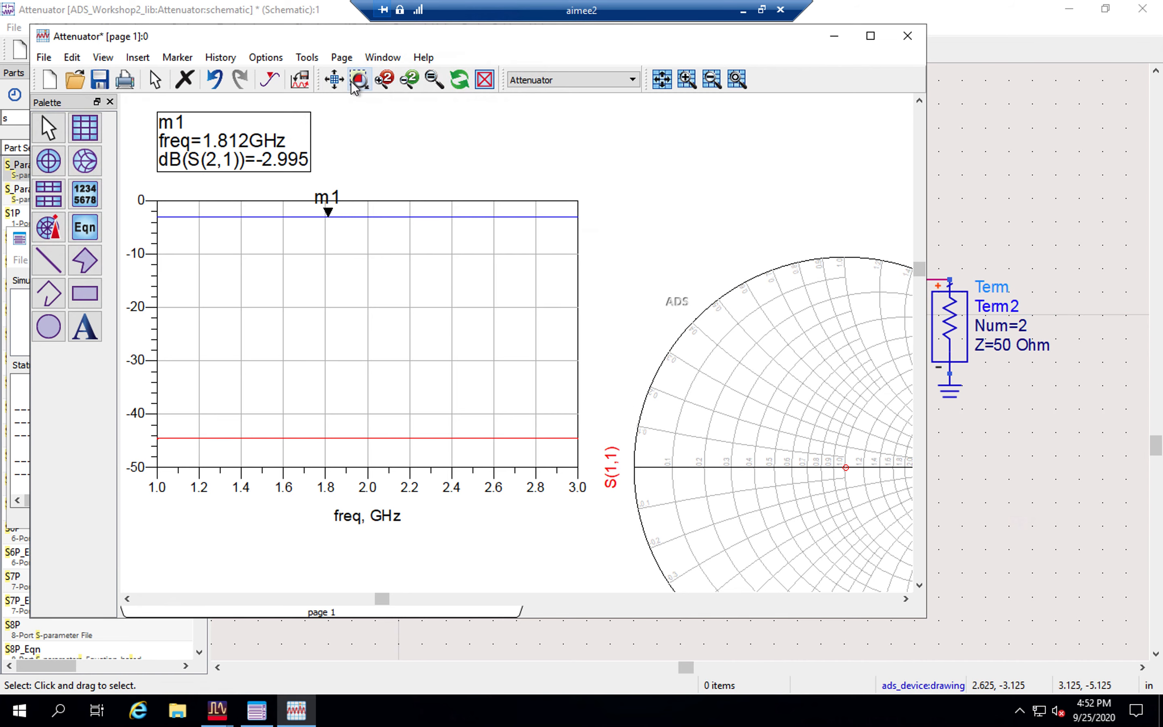
# Move the Smith chart up beside the rectangular plot and read the impedance at its S(1,1) trace point
pyautogui.click(334, 79)
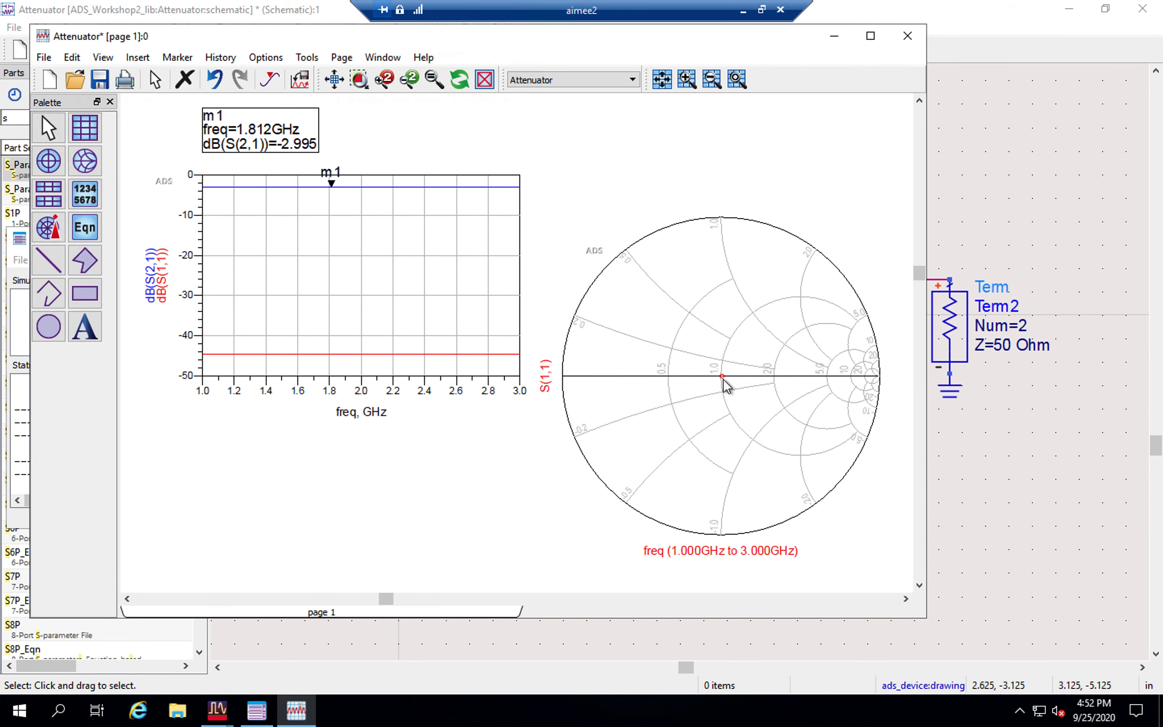
pyautogui.moveTo(731, 387); pyautogui.dragTo(733, 351)
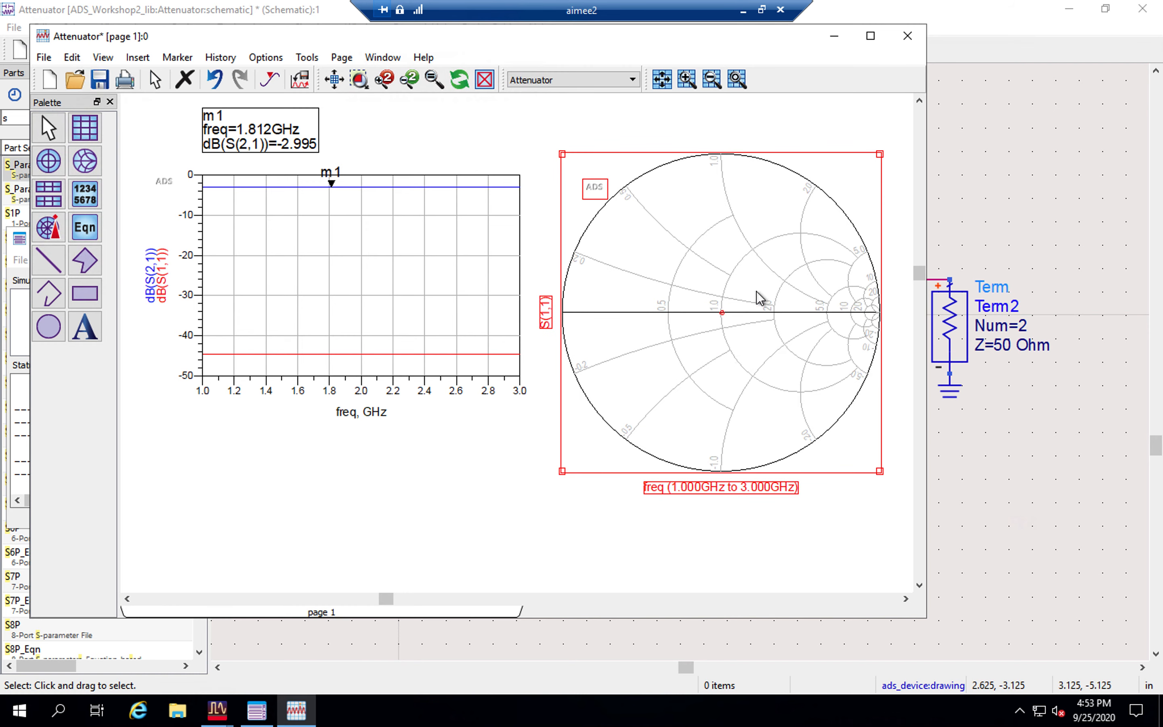
pyautogui.moveTo(728, 319)
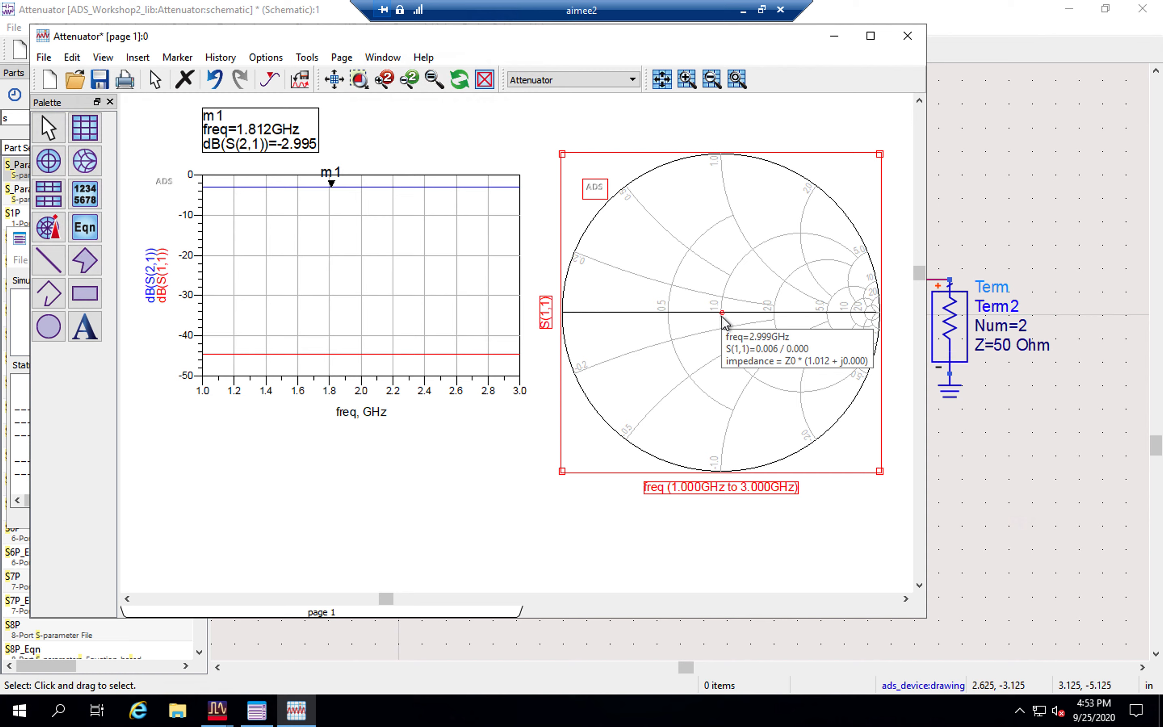
pyautogui.click(449, 511)
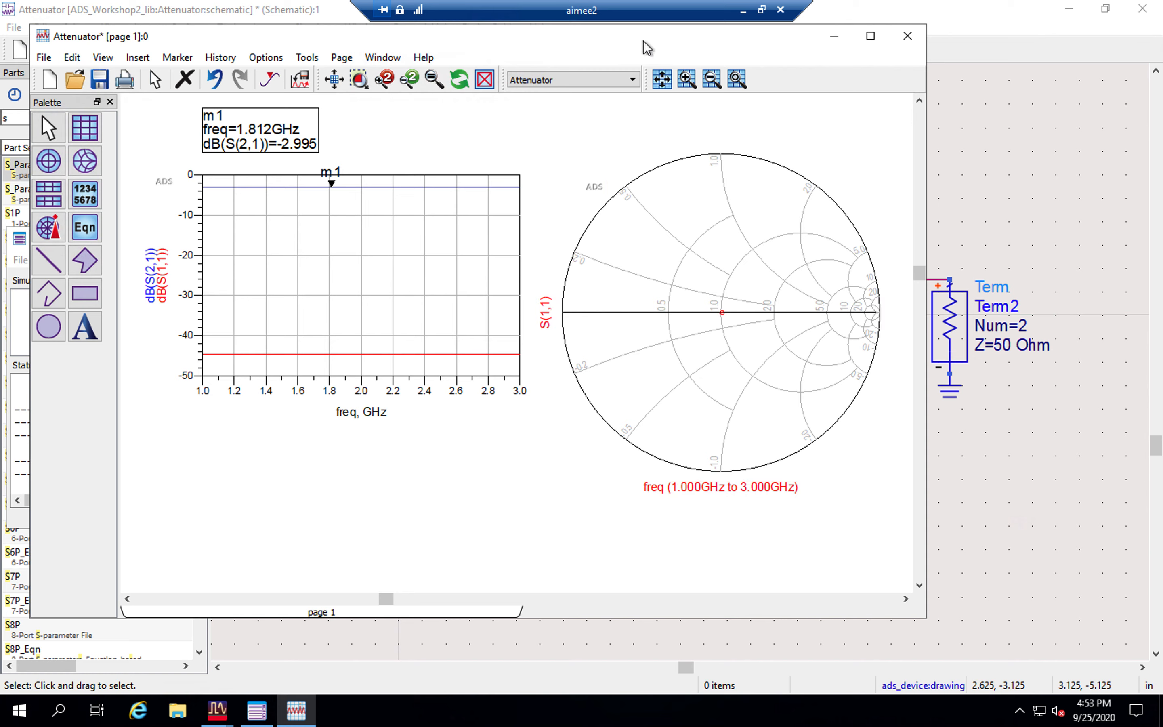
# Return to the attenuator schematic and place a VAR (Variables and Equations) block above the circuit, beside the S-parameters controller
pyautogui.moveTo(647, 48); pyautogui.dragTo(630, 95)
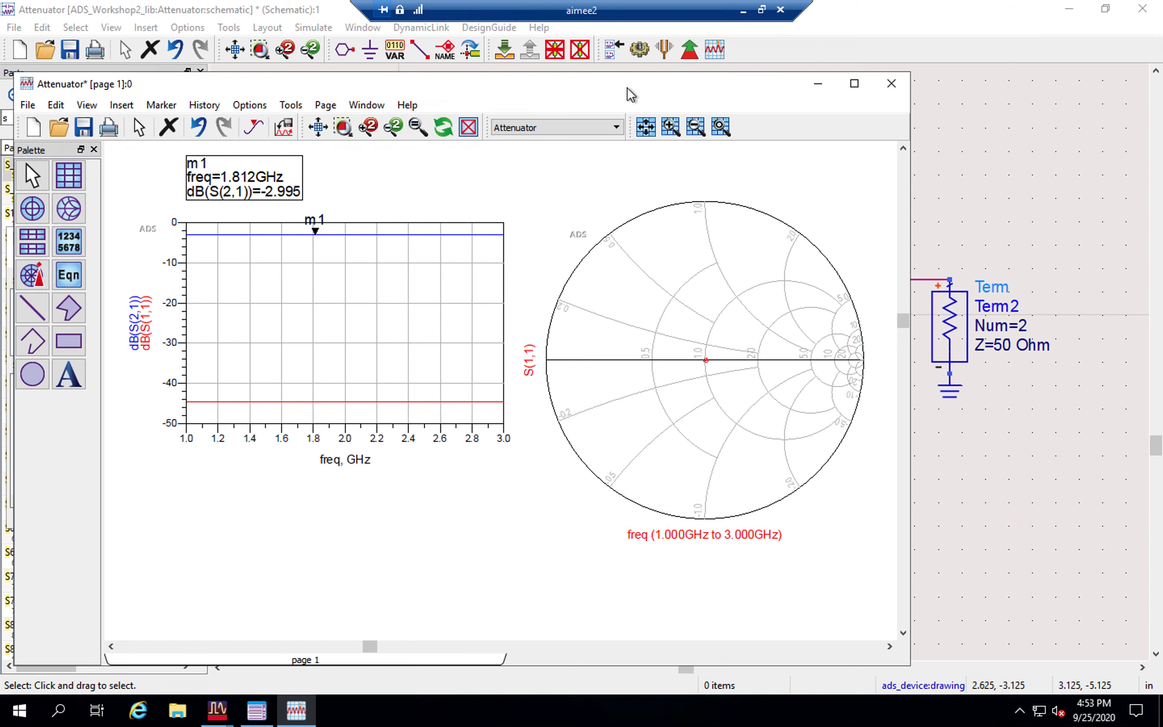
pyautogui.click(1016, 207)
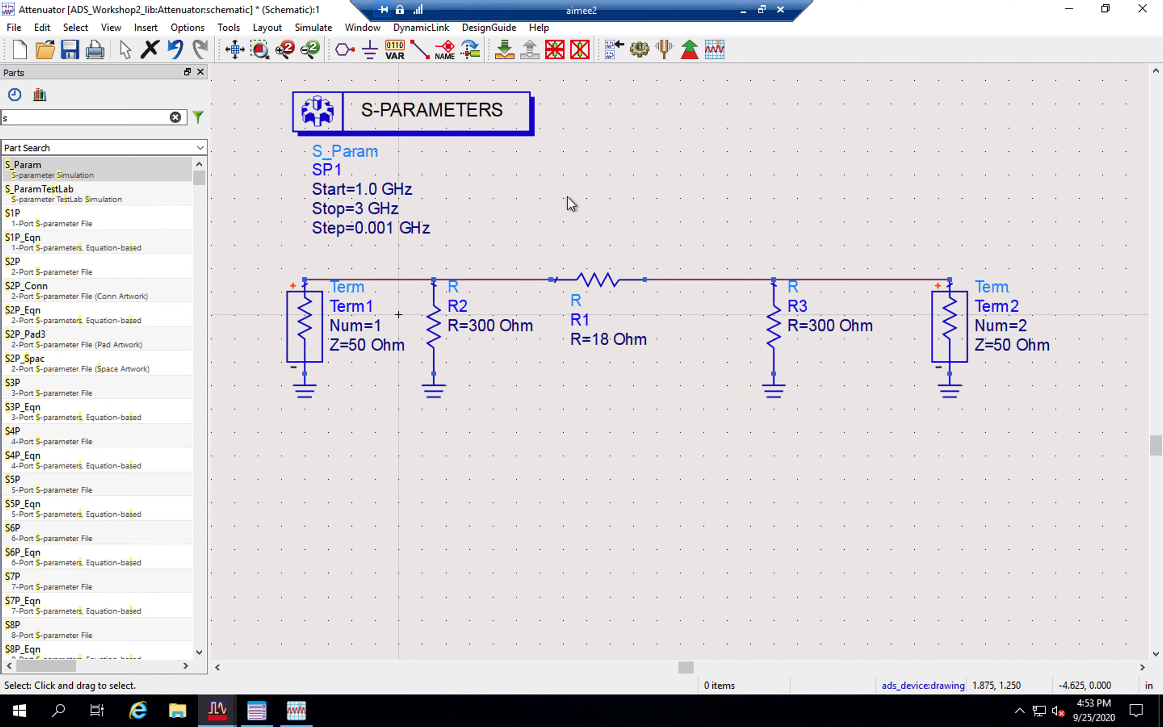
pyautogui.press('BackSpace')
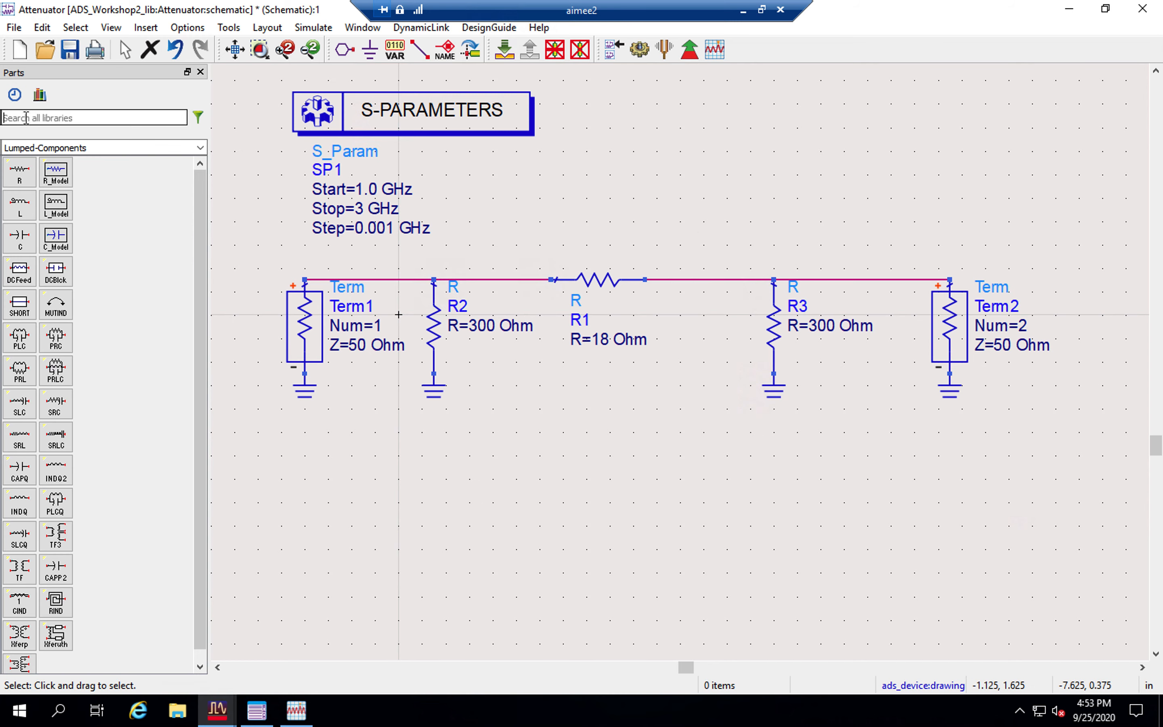
pyautogui.write('var')
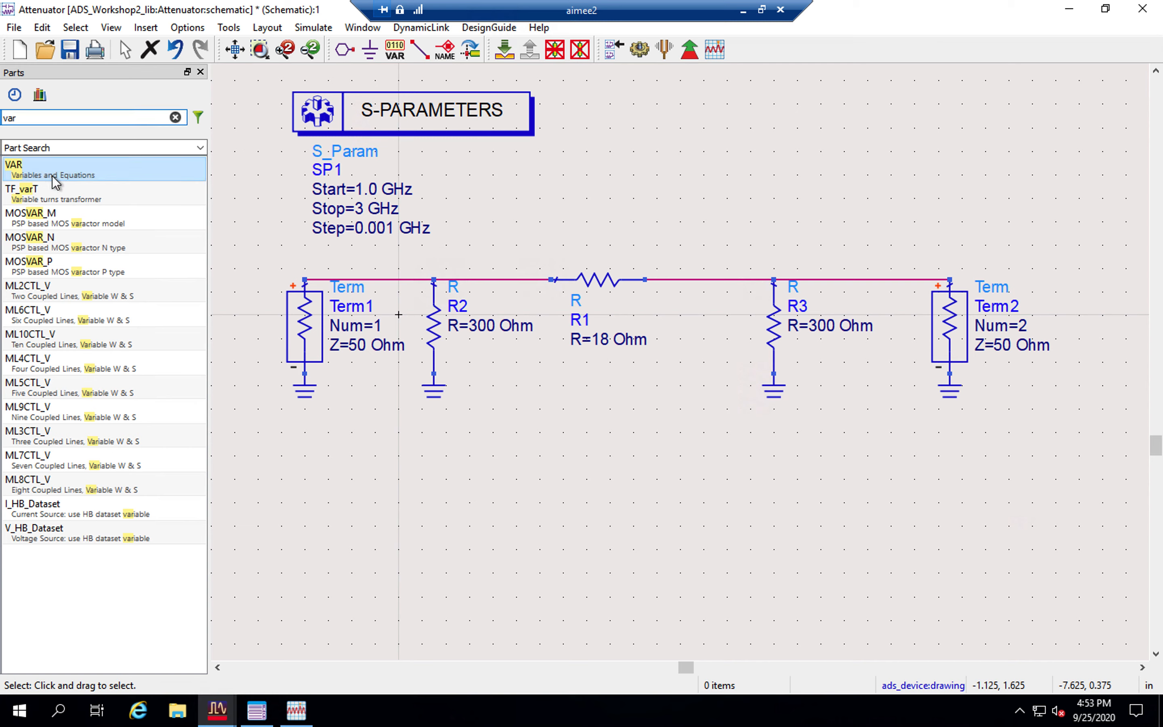
pyautogui.click(50, 176)
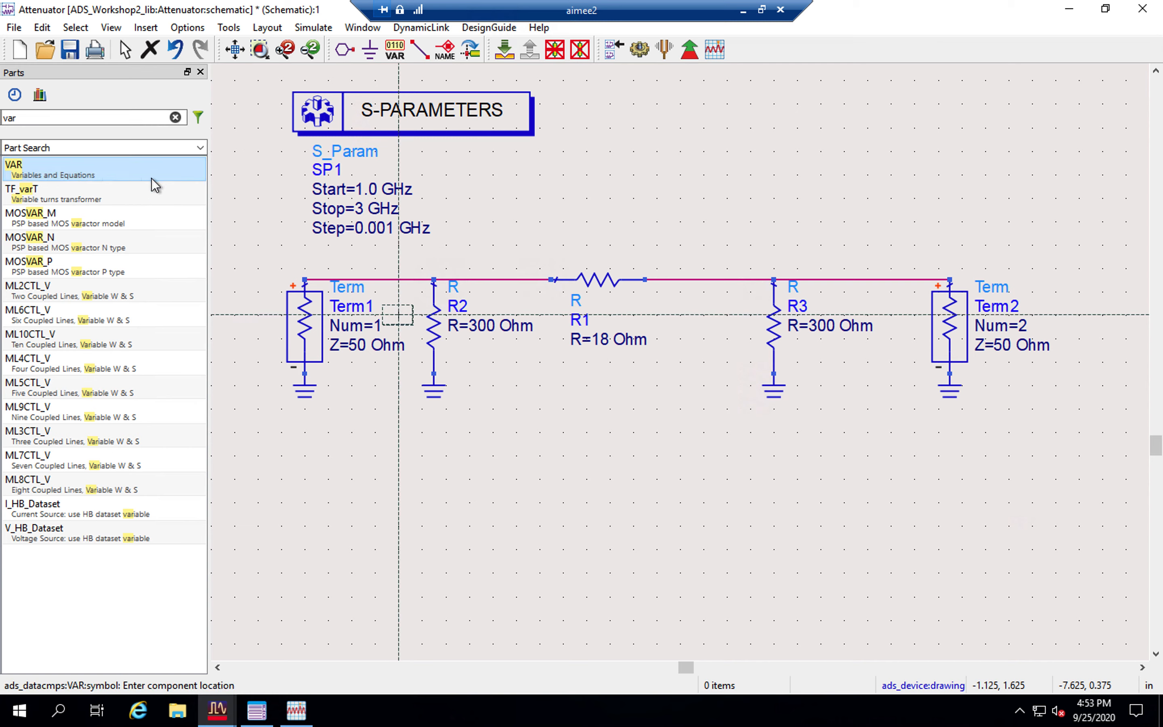
pyautogui.click(691, 103)
pyautogui.press('Escape')
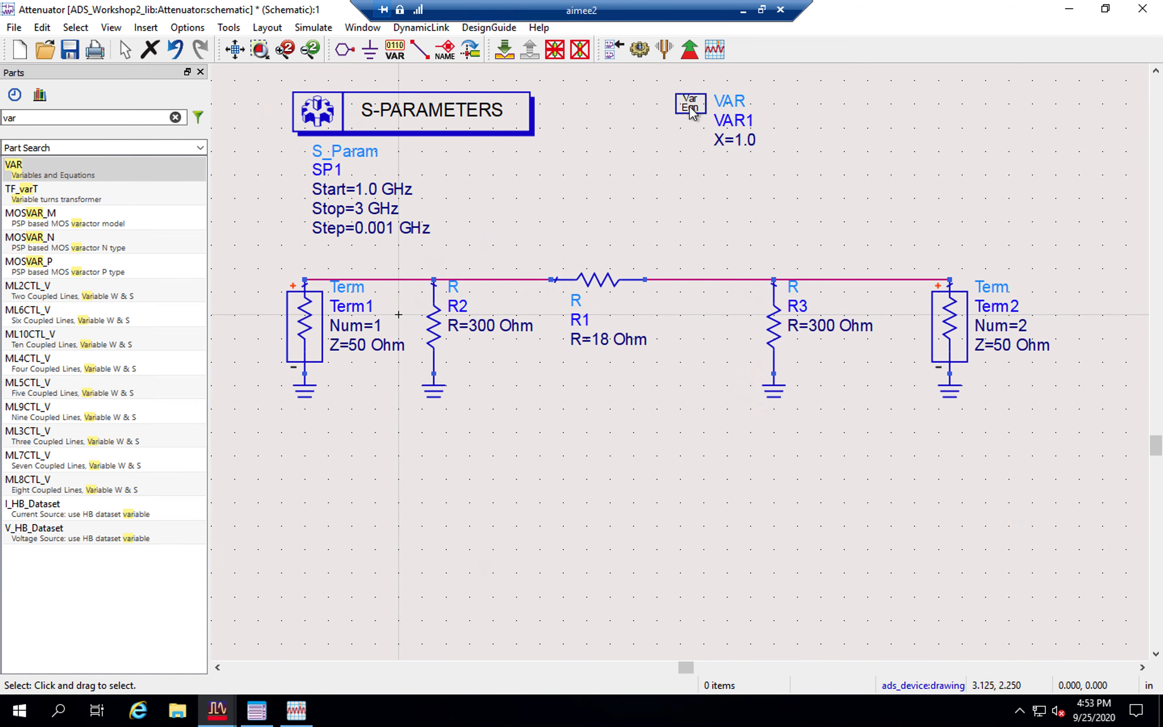
# Redefine the VAR block's default variable as R_series with a value of 18
pyautogui.doubleClick(691, 107)
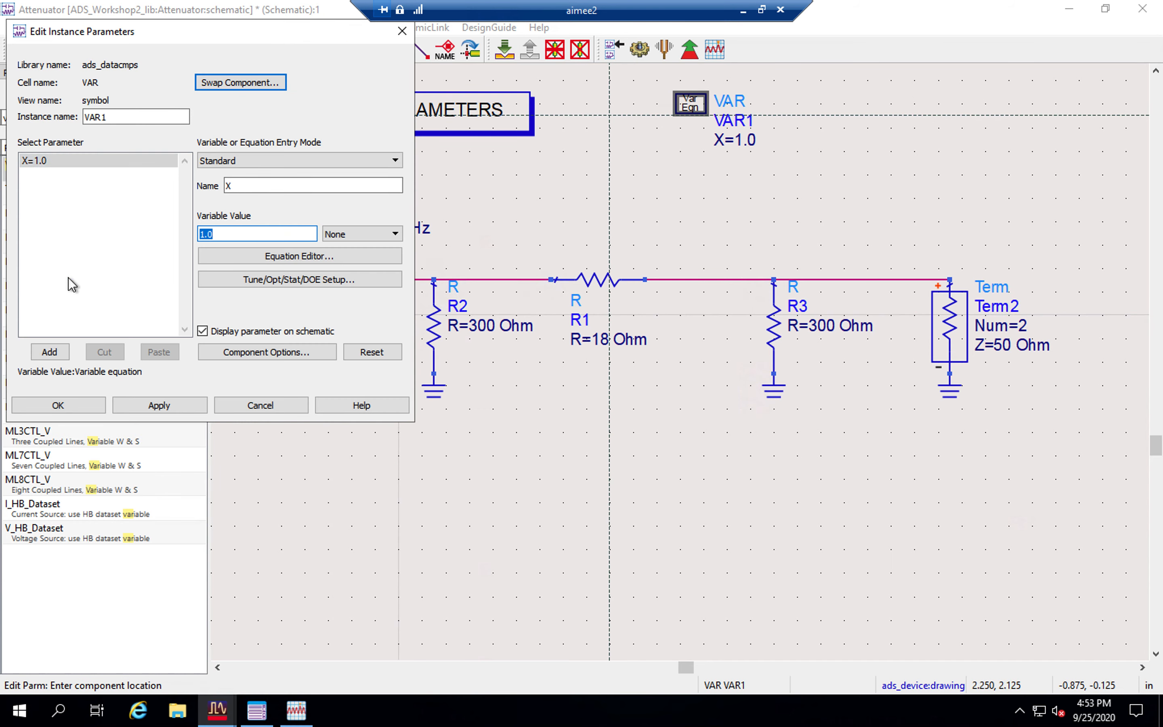
pyautogui.click(247, 186)
pyautogui.press('BackSpace')
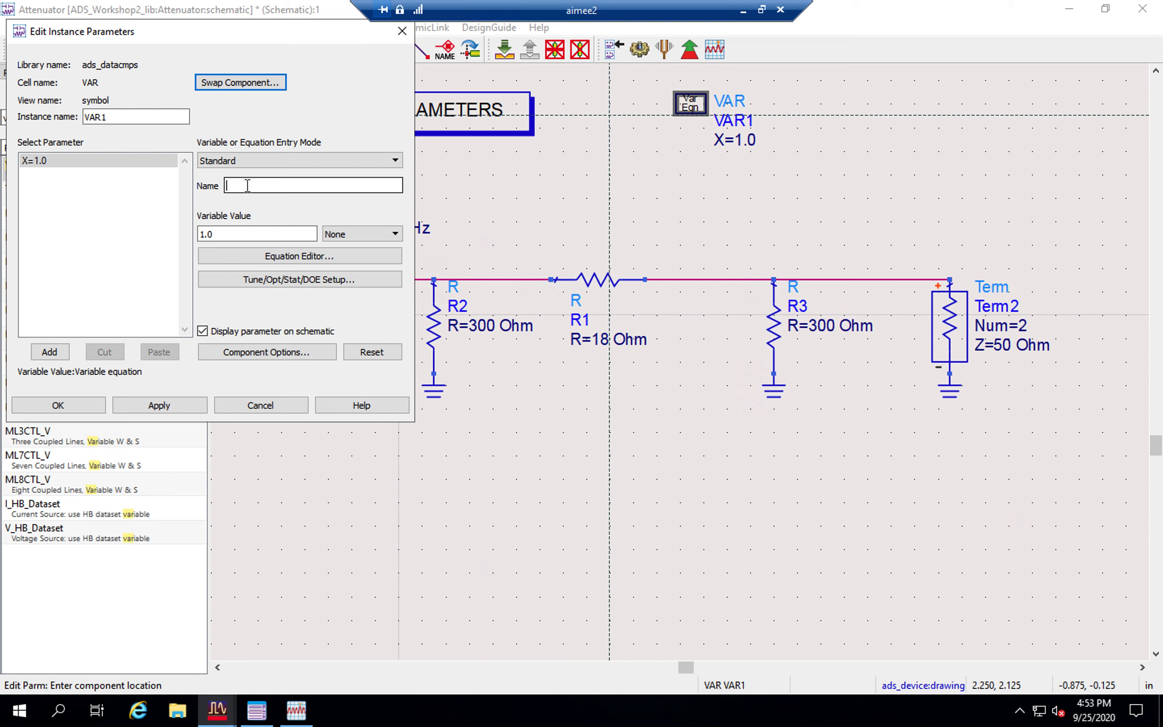
pyautogui.write('Rseries')
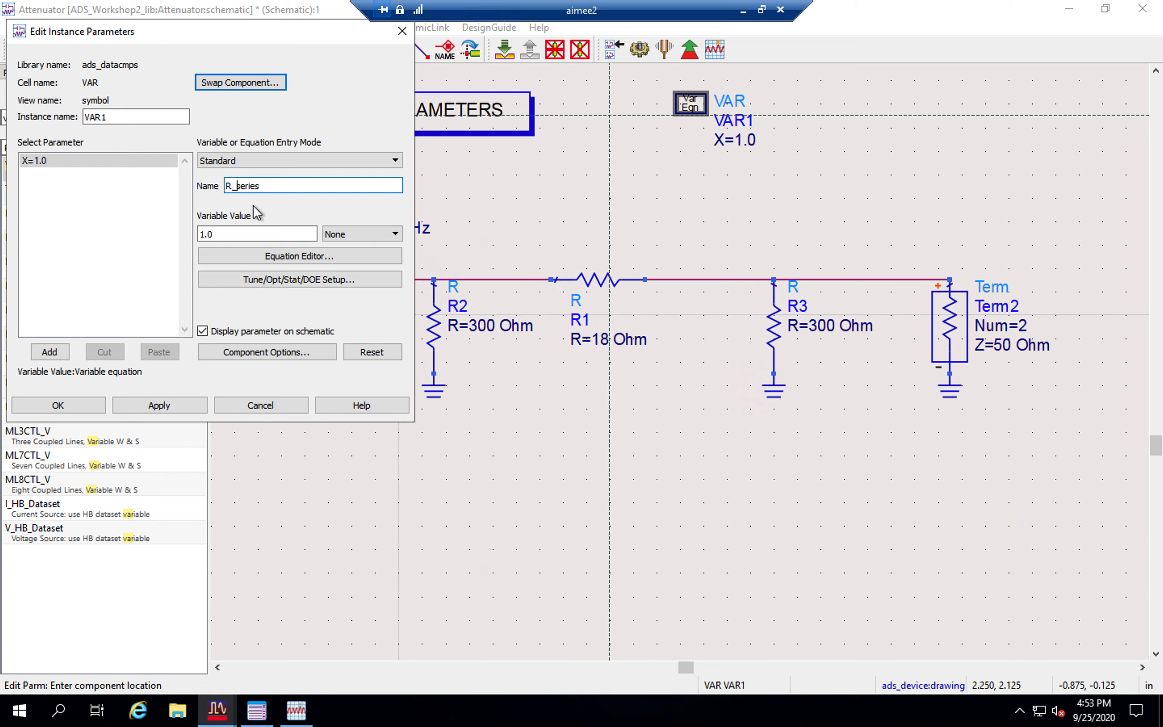
pyautogui.click(244, 235)
pyautogui.press('BackSpace')
pyautogui.press('BackSpace')
pyautogui.press('BackSpace')
pyautogui.write('18')
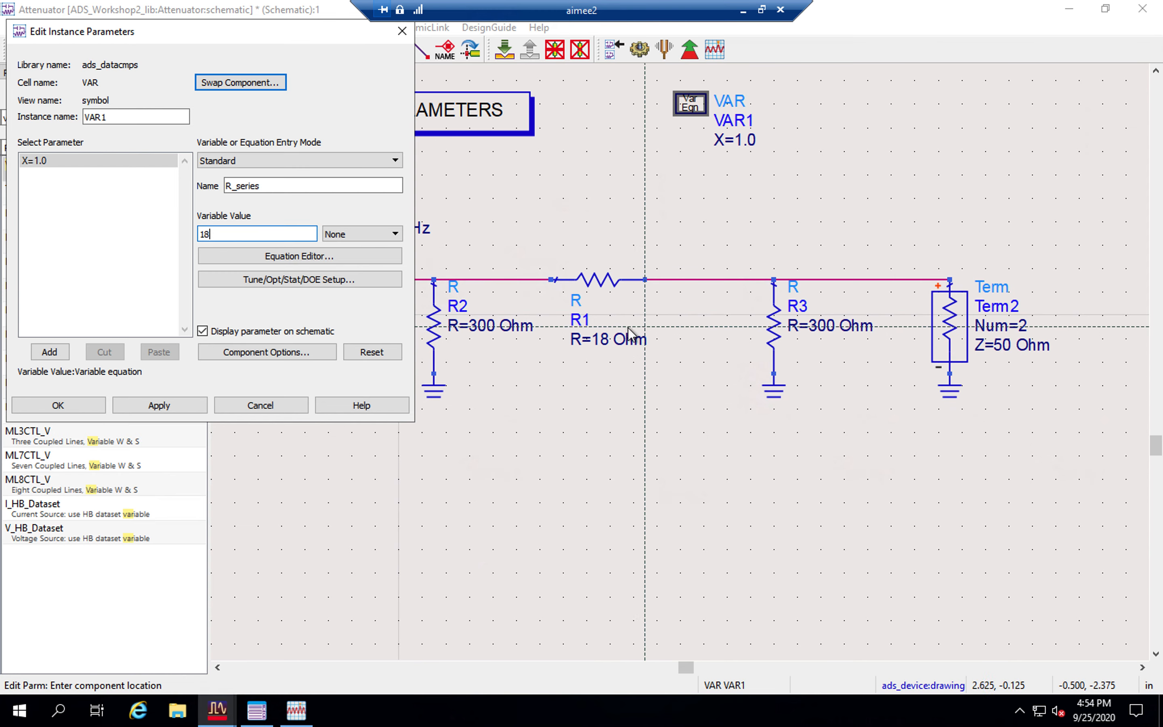
# Enable tuning for R_series from 9 to 27 in steps of 1.8 on a linear scale
pyautogui.click(374, 284)
pyautogui.click(247, 129)
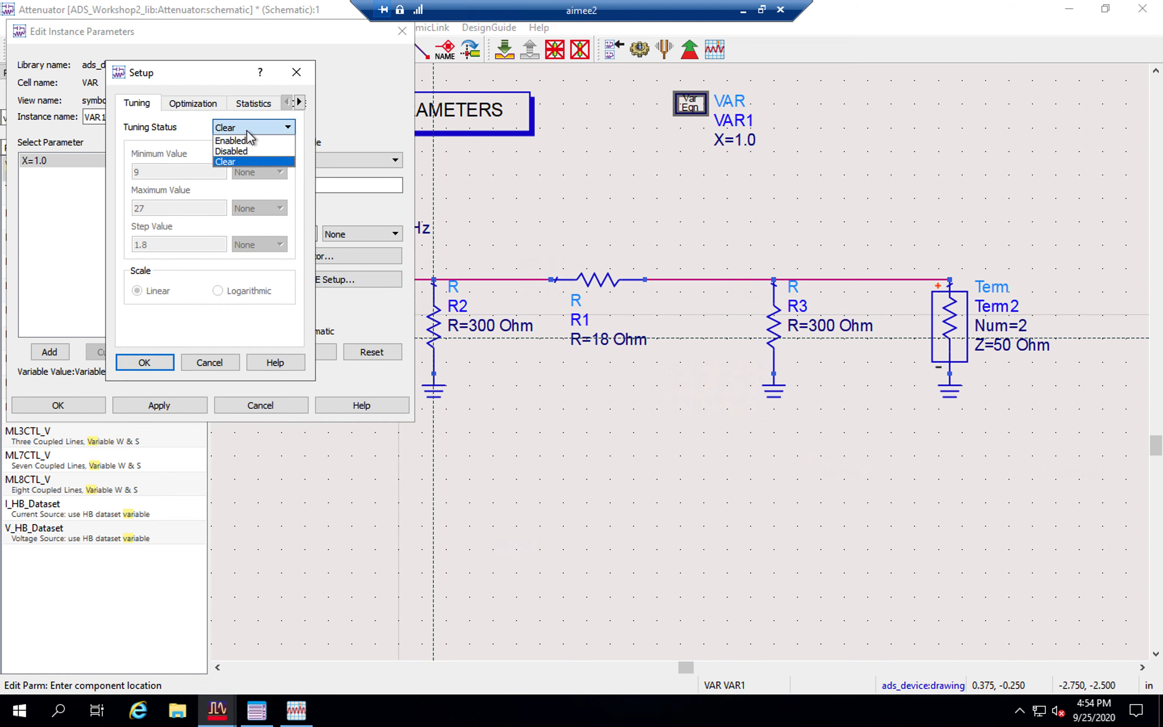
pyautogui.click(251, 137)
pyautogui.click(195, 171)
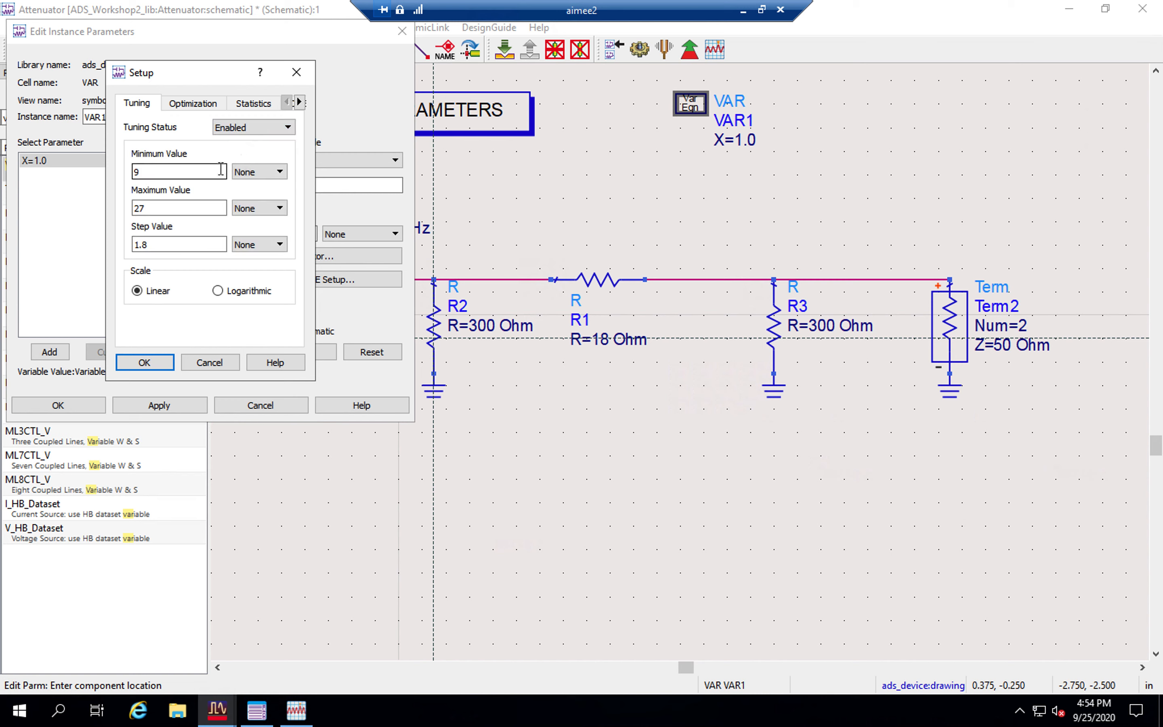
pyautogui.click(182, 249)
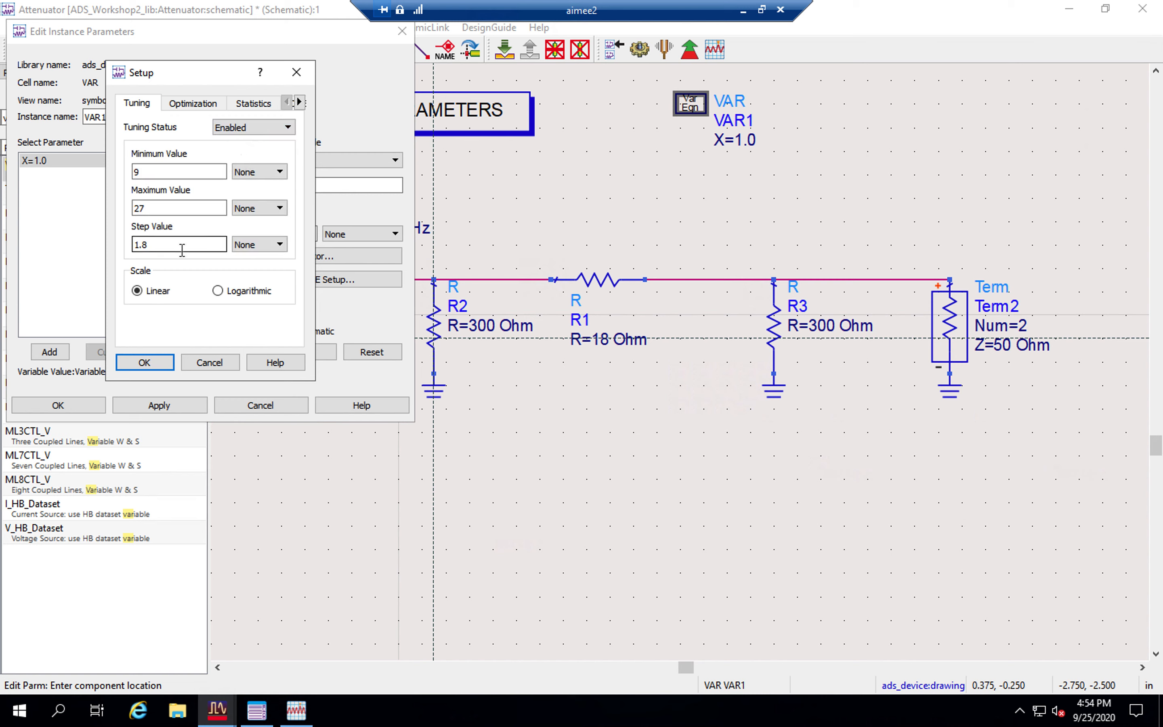
pyautogui.click(145, 363)
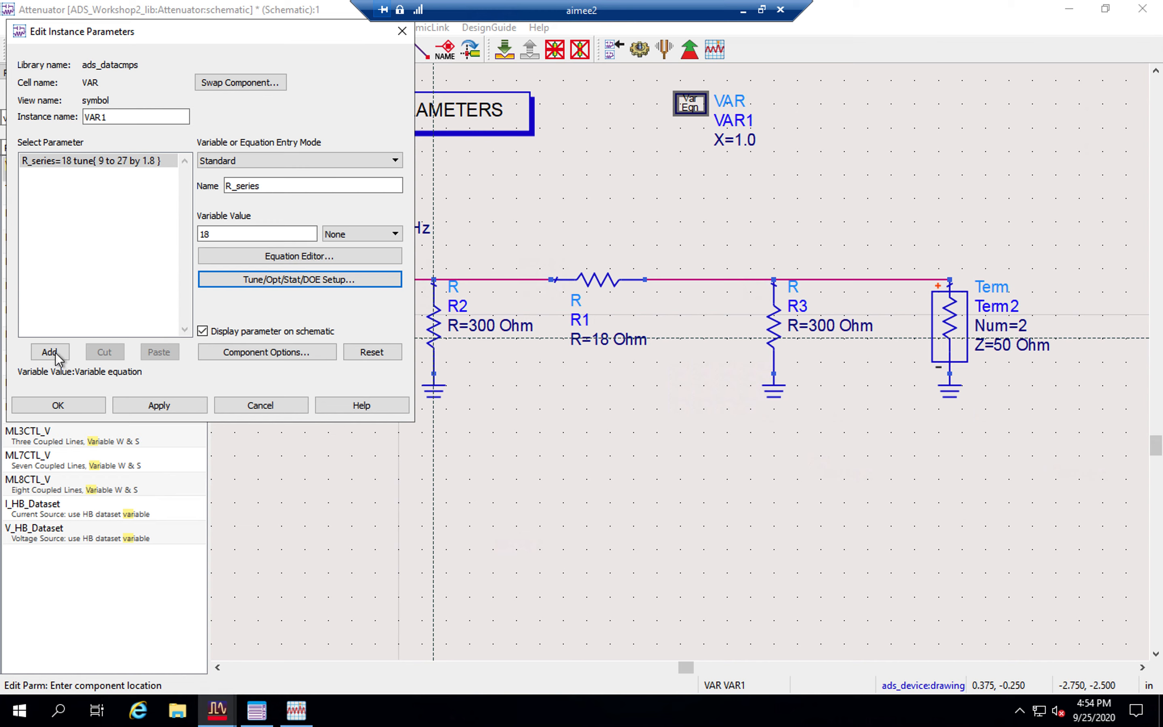
# Add a second variable named R_shunt with a value of 300 to the VAR block
pyautogui.click(271, 185)
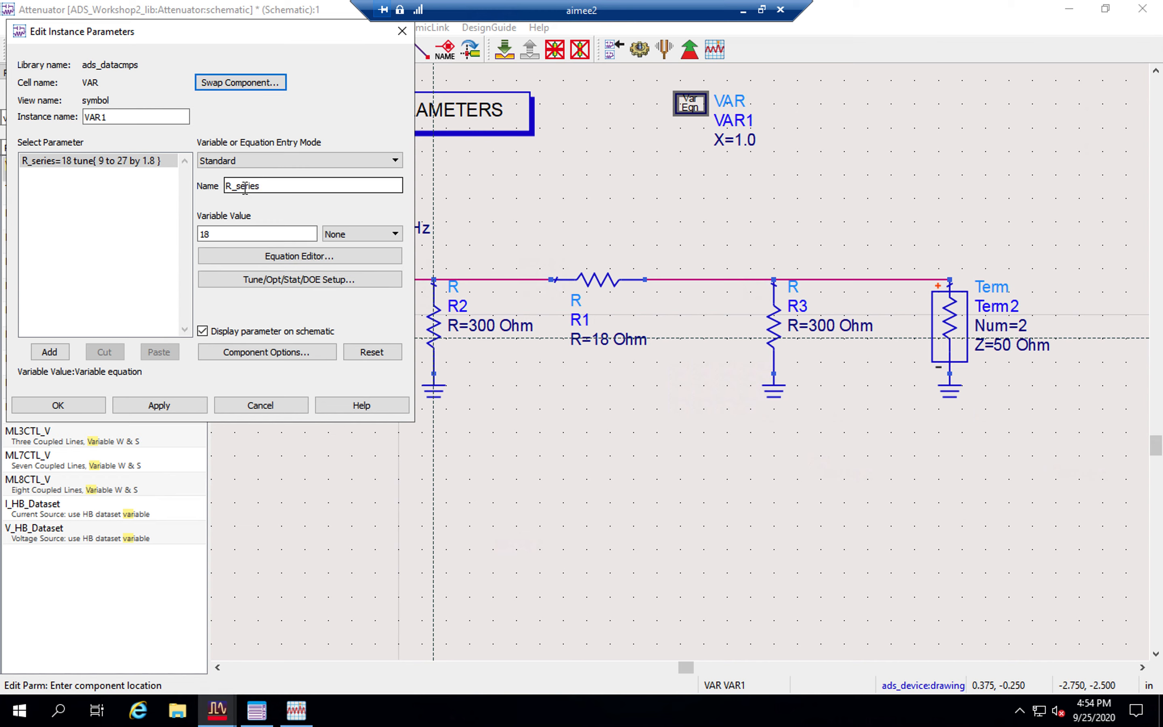
pyautogui.click(291, 186)
pyautogui.moveTo(290, 186); pyautogui.dragTo(235, 185)
pyautogui.write('shunt')
pyautogui.click(250, 232)
pyautogui.press('BackSpace')
pyautogui.press('BackSpace')
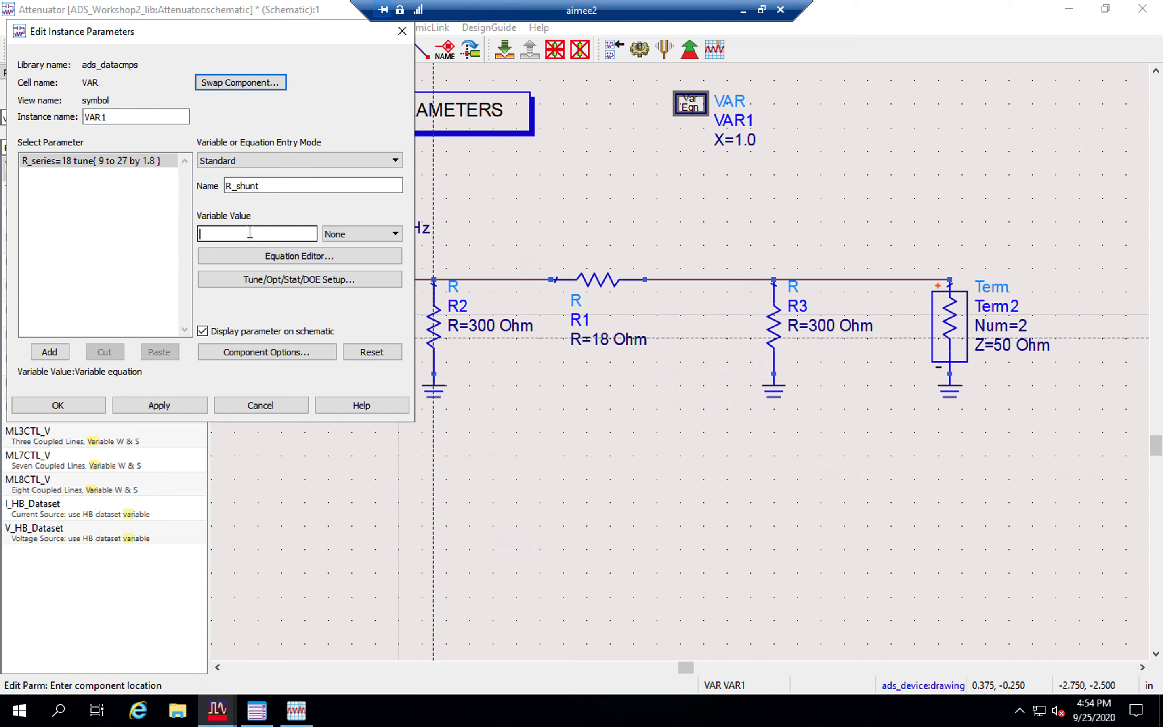
pyautogui.write('300')
pyautogui.click(277, 278)
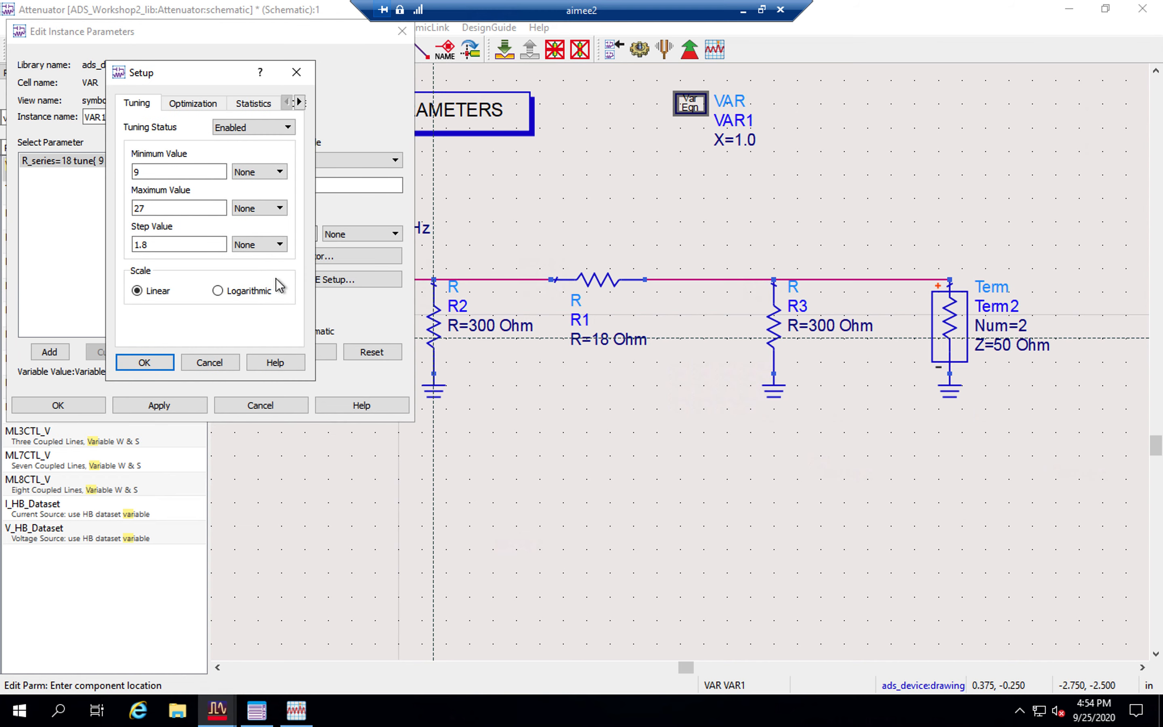
pyautogui.click(211, 363)
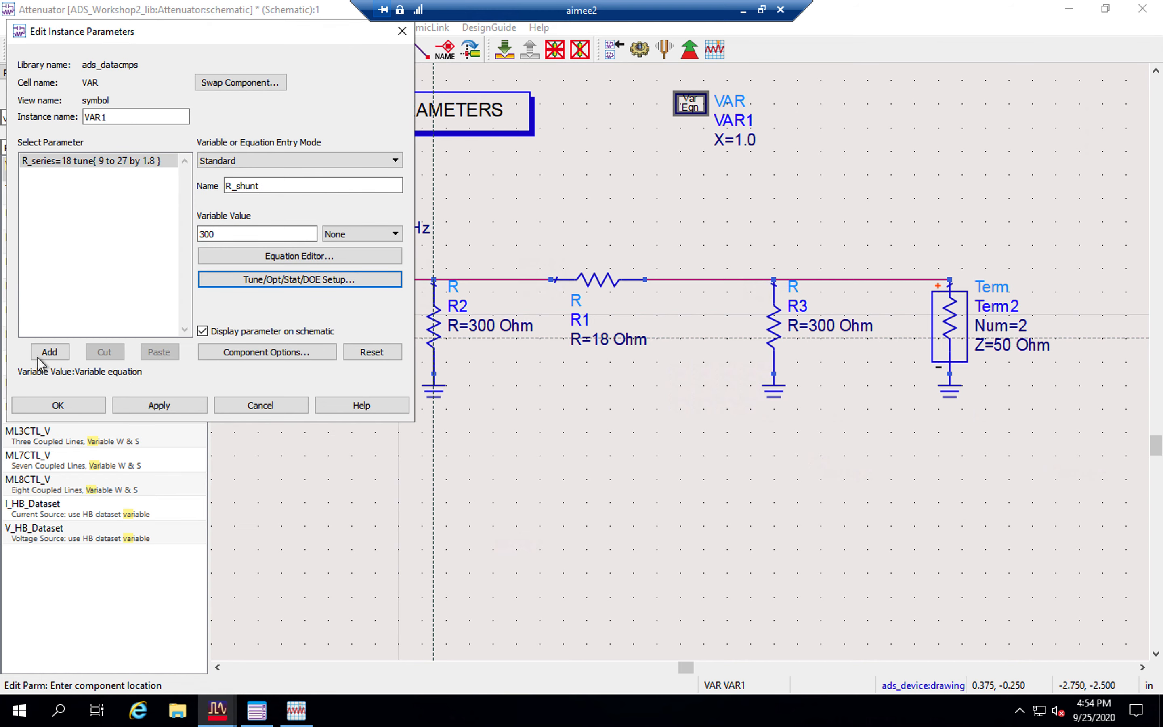
pyautogui.click(46, 353)
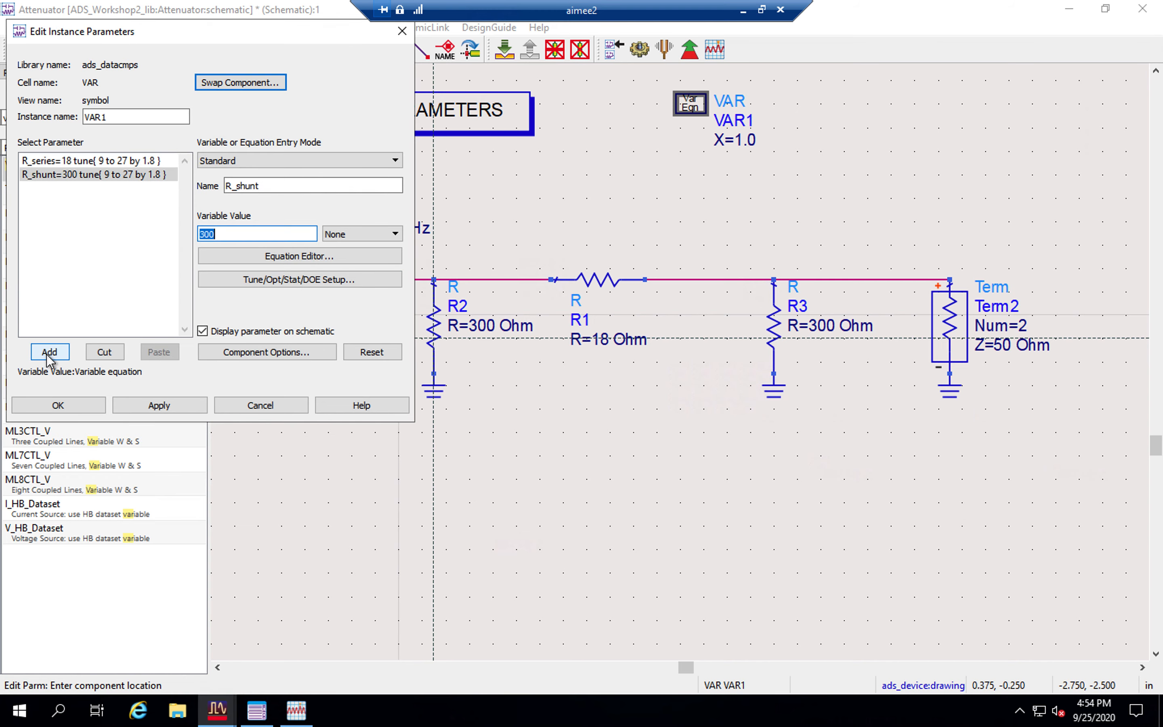
# Set R_shunt's tuning range to 200 through 400 in steps of 10 and apply the VAR block's parameters
pyautogui.click(302, 280)
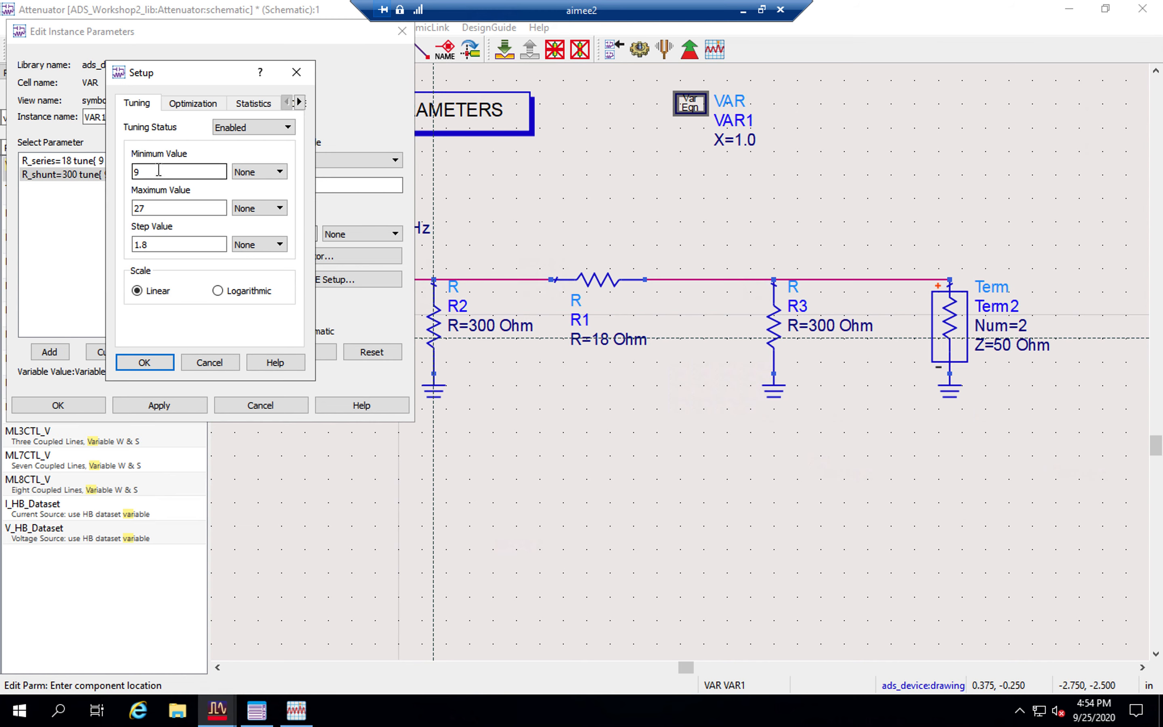
pyautogui.moveTo(181, 75); pyautogui.dragTo(372, 77)
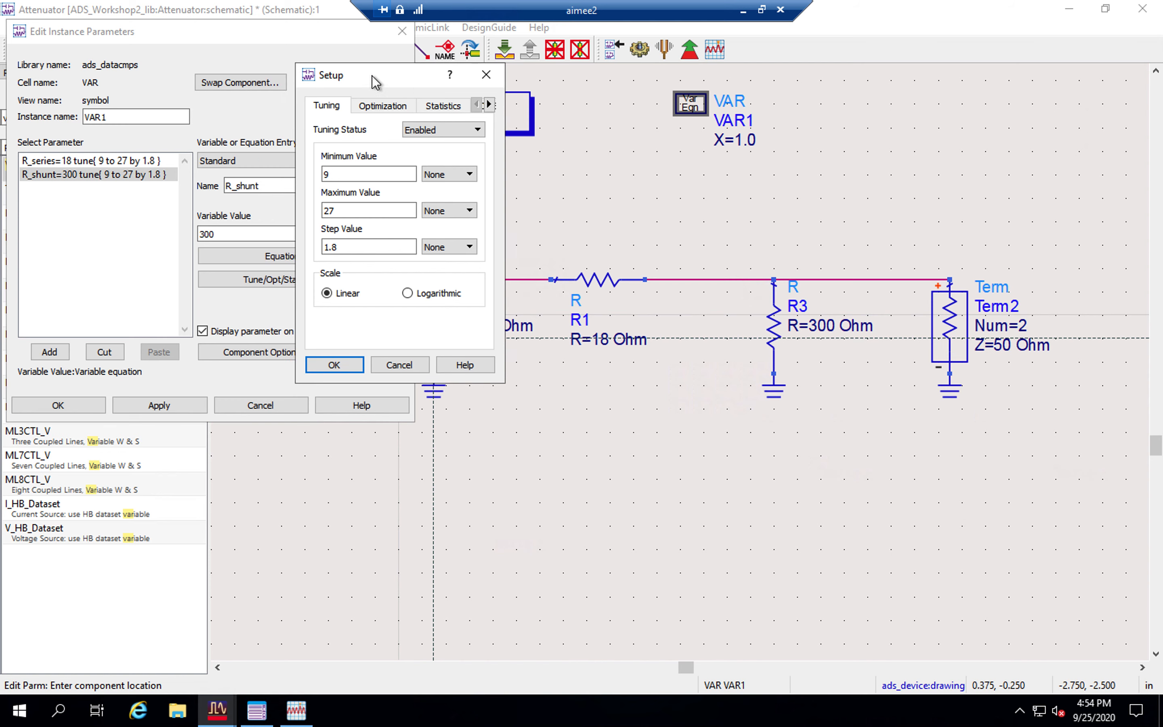
pyautogui.click(355, 174)
pyautogui.press('BackSpace')
pyautogui.write('200')
pyautogui.click(352, 210)
pyautogui.press('BackSpace')
pyautogui.press('BackSpace')
pyautogui.write('400')
pyautogui.click(359, 248)
pyautogui.press('BackSpace')
pyautogui.press('BackSpace')
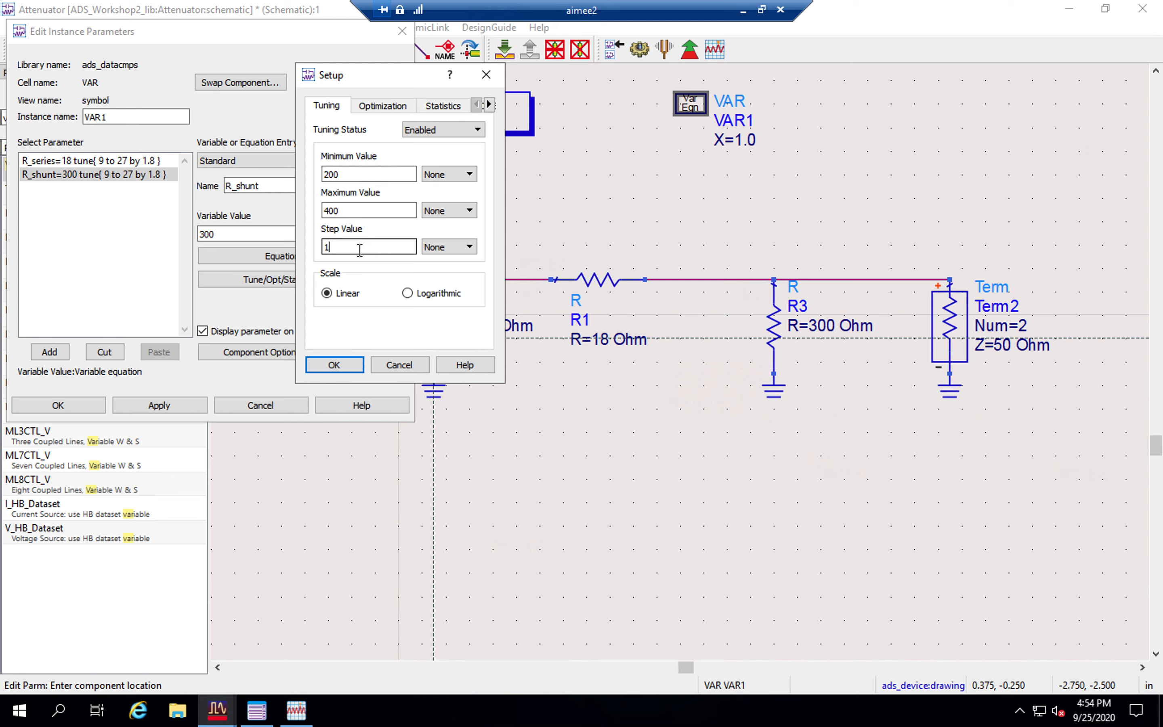
pyautogui.write('0')
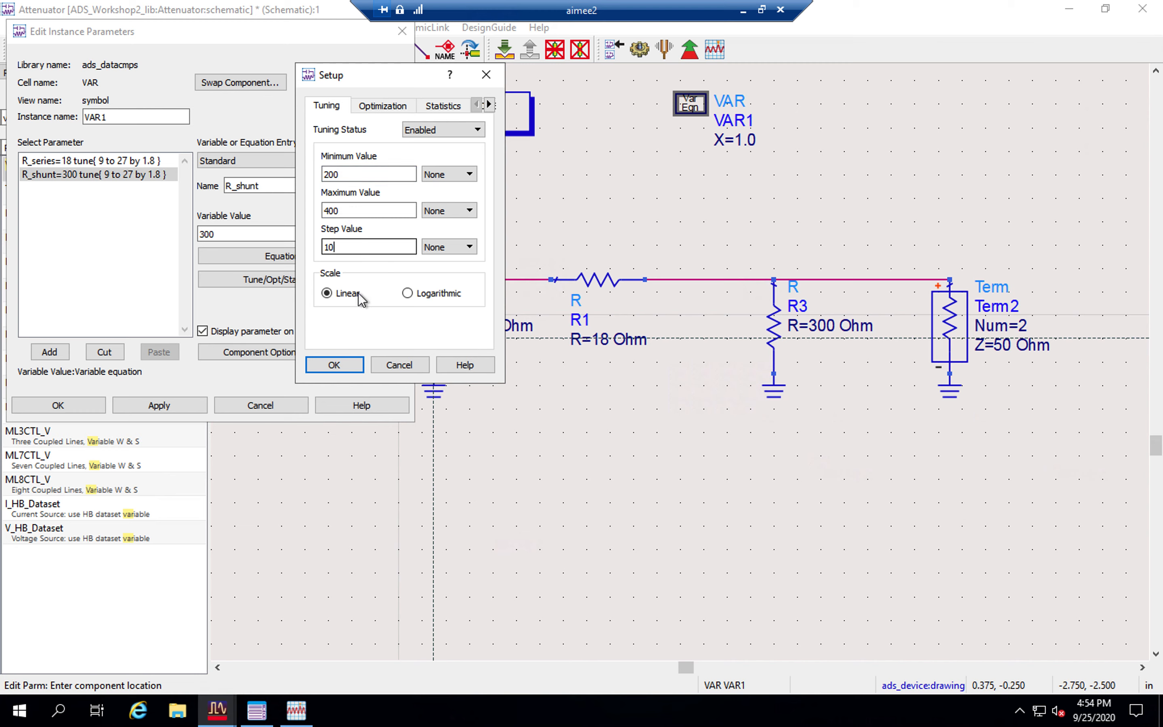
pyautogui.click(342, 366)
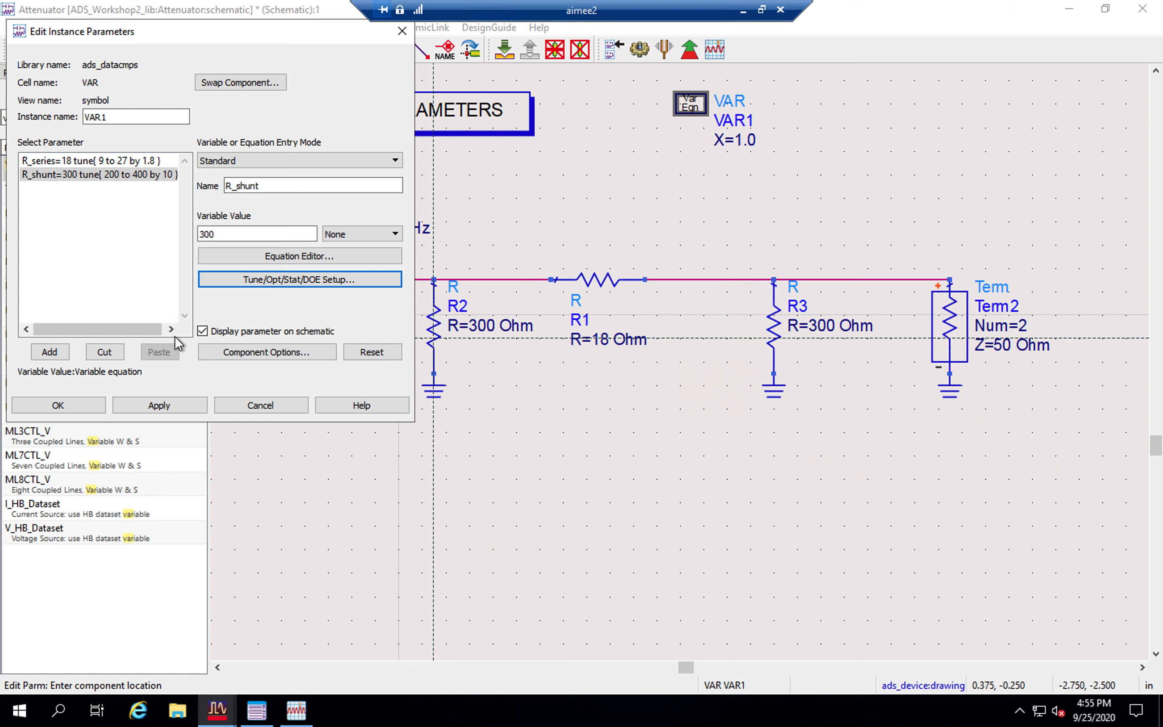
pyautogui.click(73, 402)
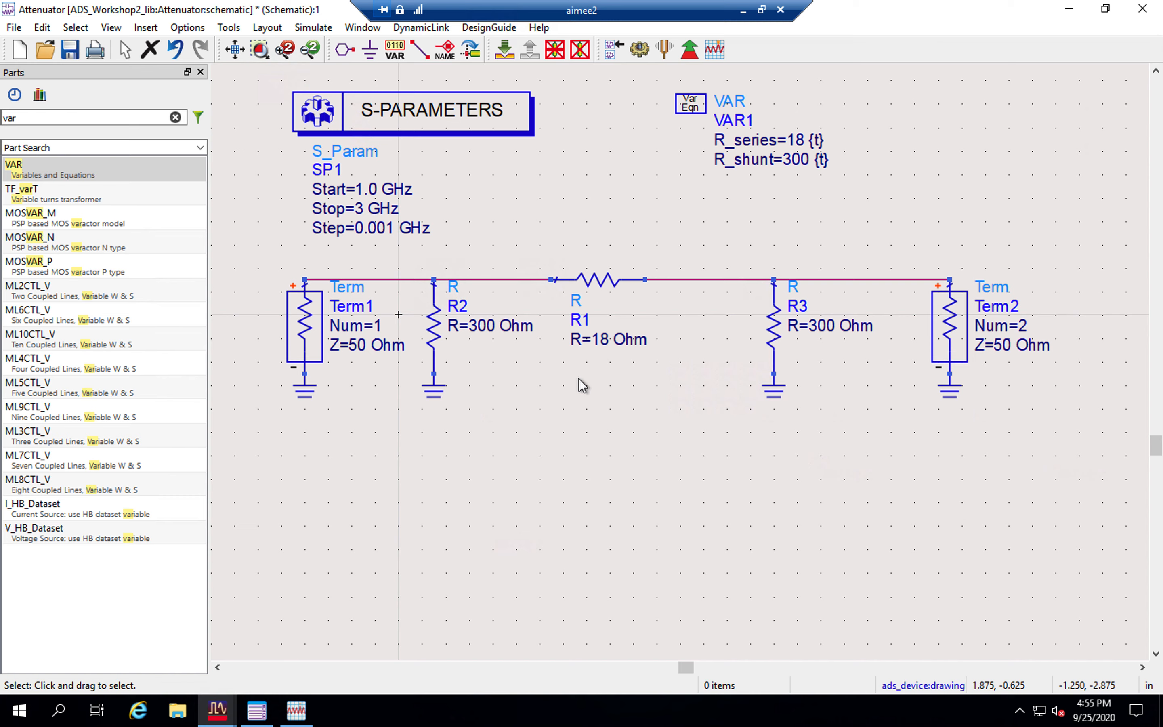
# Set the resistance of series resistor R1 to the variable R_series
pyautogui.doubleClick(602, 339)
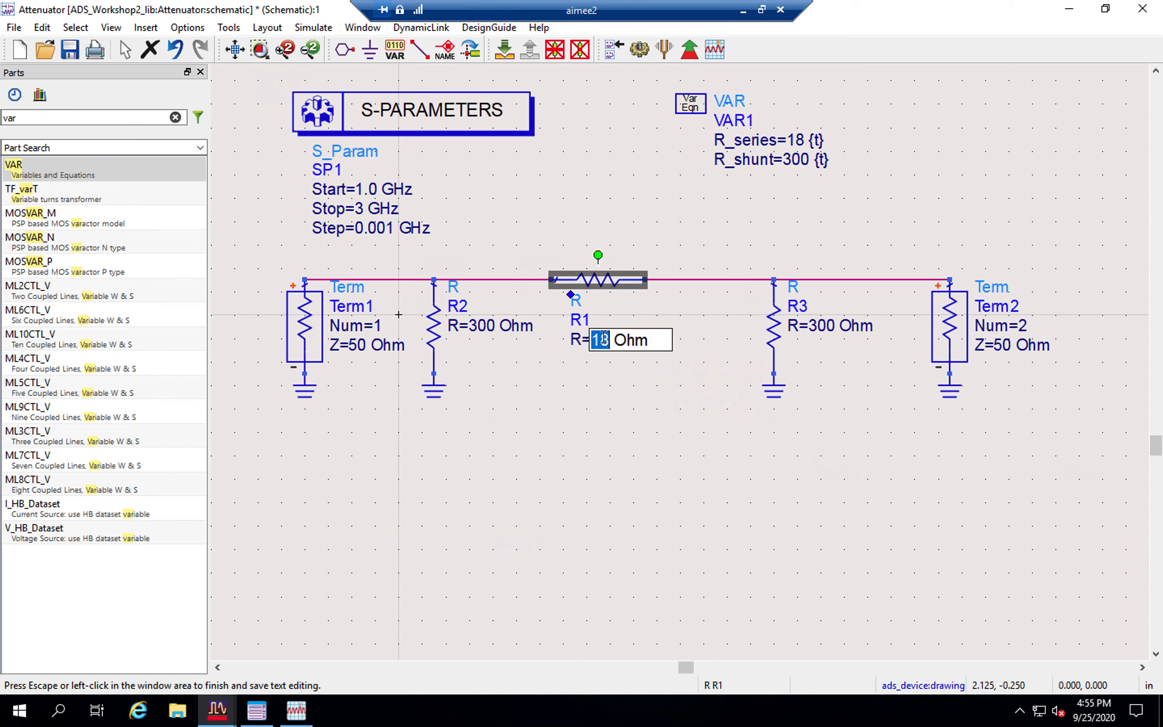
pyautogui.write('R_s')
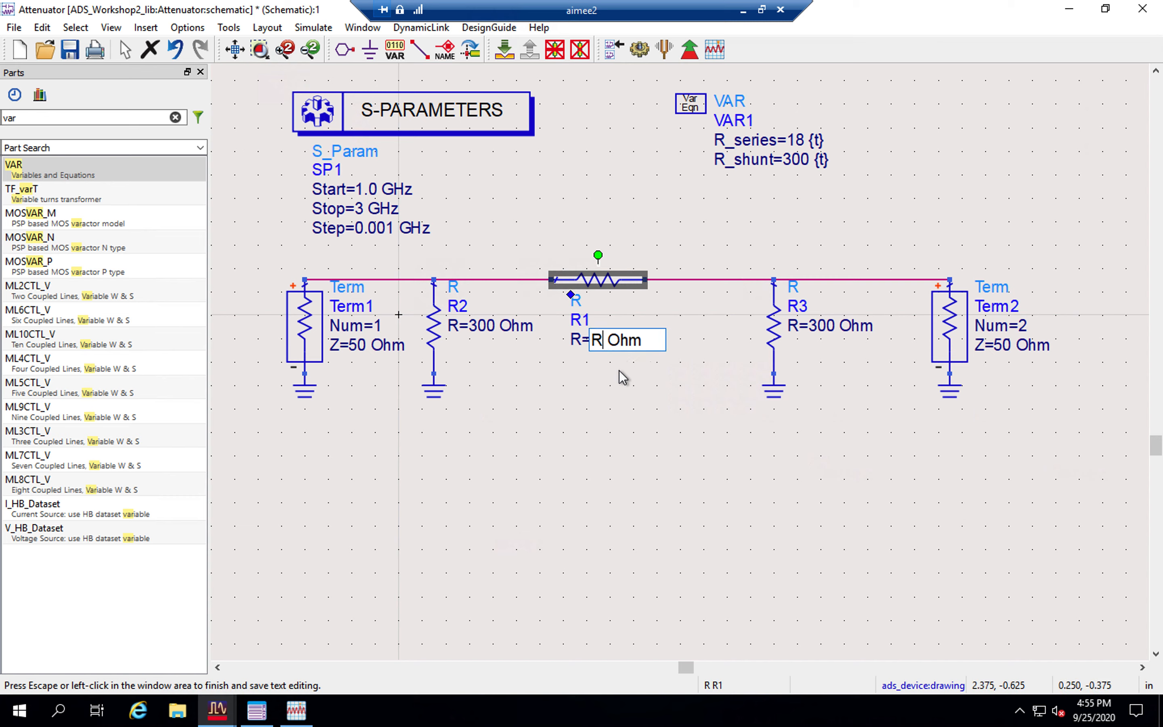
pyautogui.write('eries')
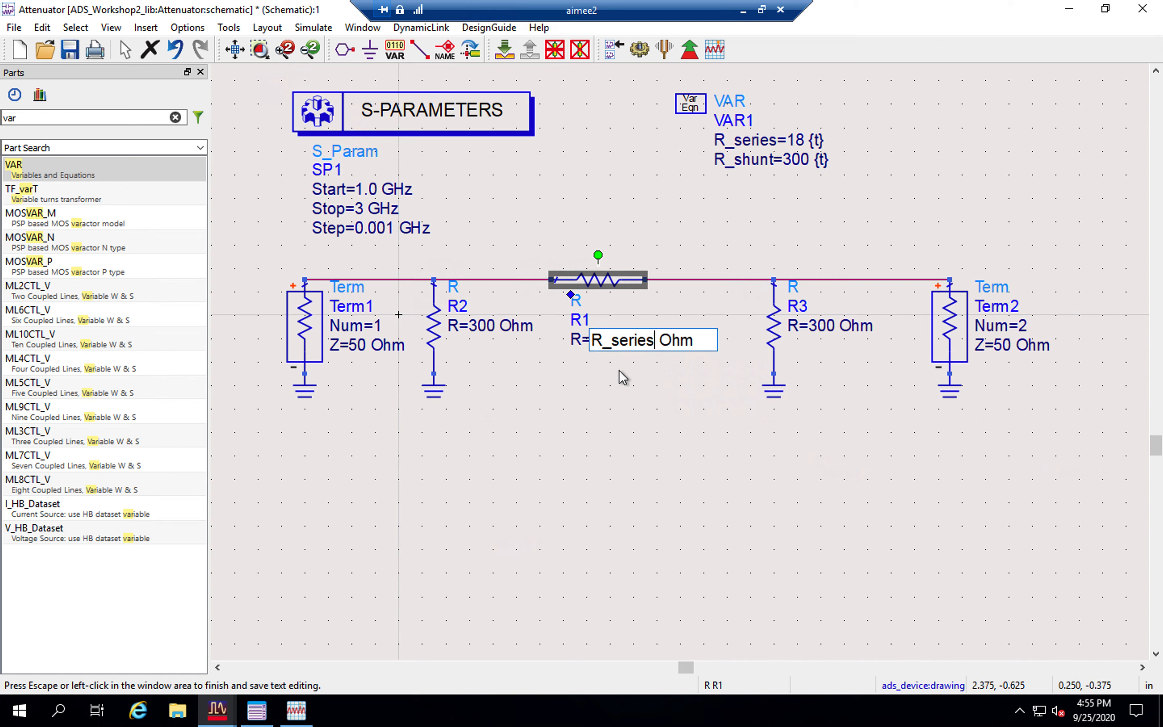
pyautogui.click(622, 378)
# Set the resistance of both shunt resistors, R2 and R3, to the variable R_shunt
pyautogui.doubleClick(480, 326)
pyautogui.write('R_shunt')
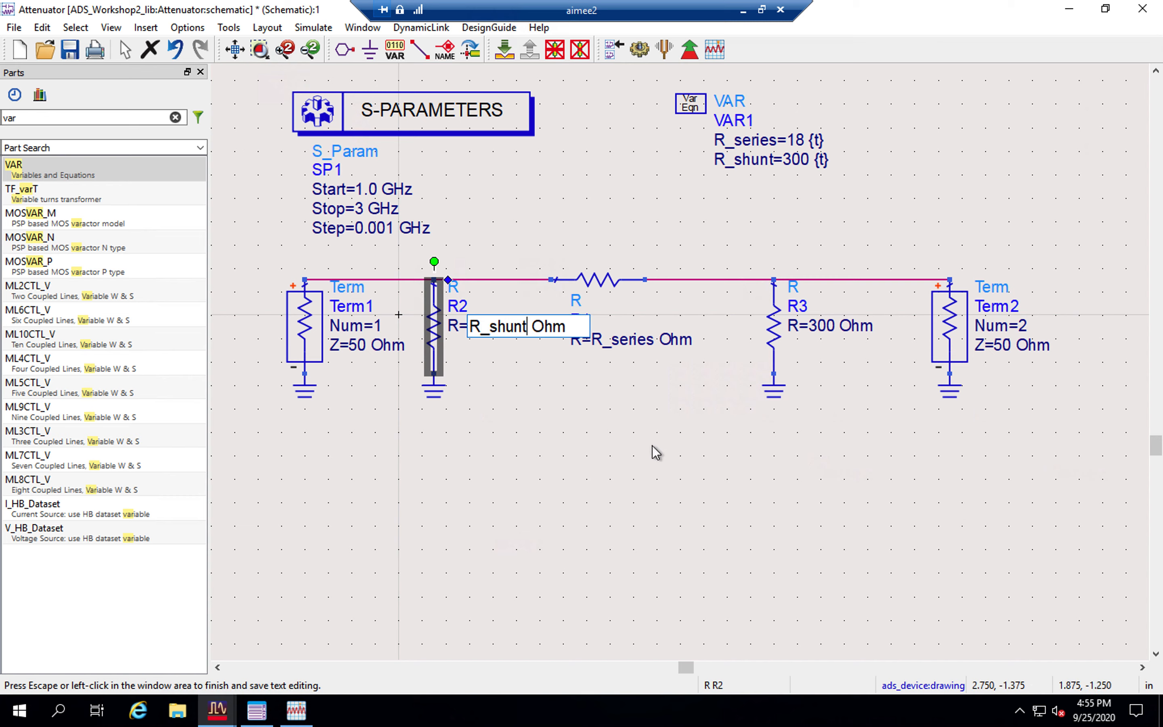
pyautogui.click(652, 444)
pyautogui.doubleClick(823, 326)
pyautogui.write('R_shunt')
pyautogui.click(824, 343)
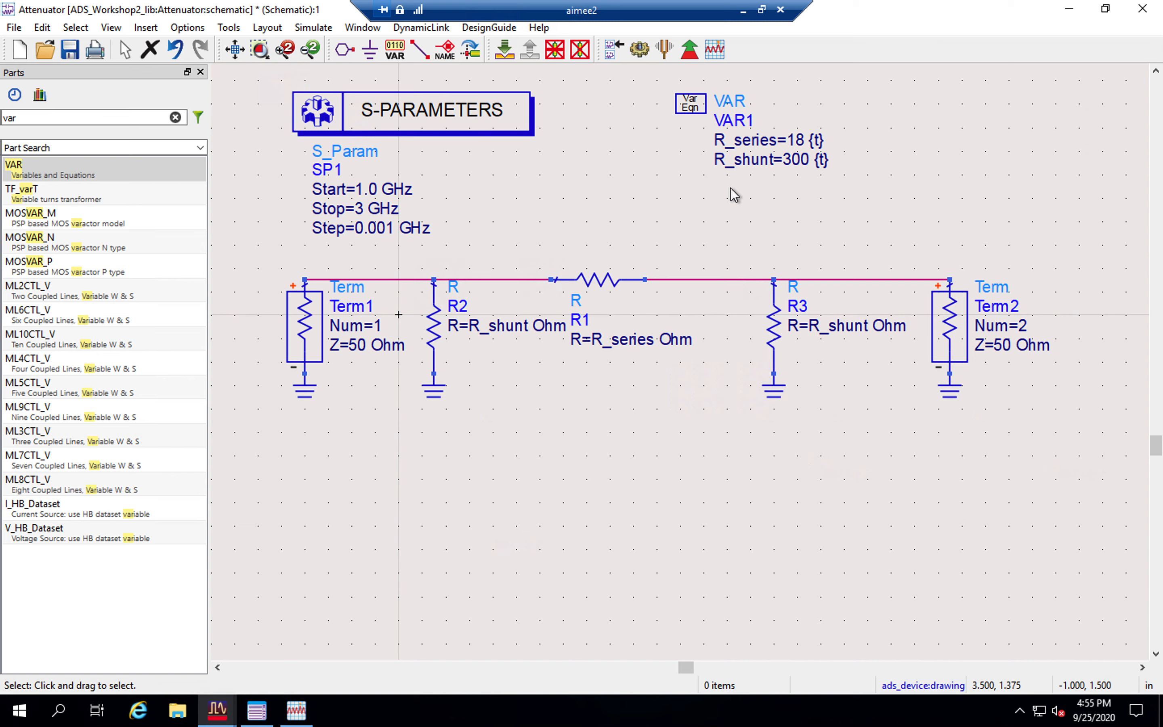
# Start a tuning session and arrange the narrowed data display beside the Tune Parameters dialog, with both plots fitted in view
pyautogui.click(667, 50)
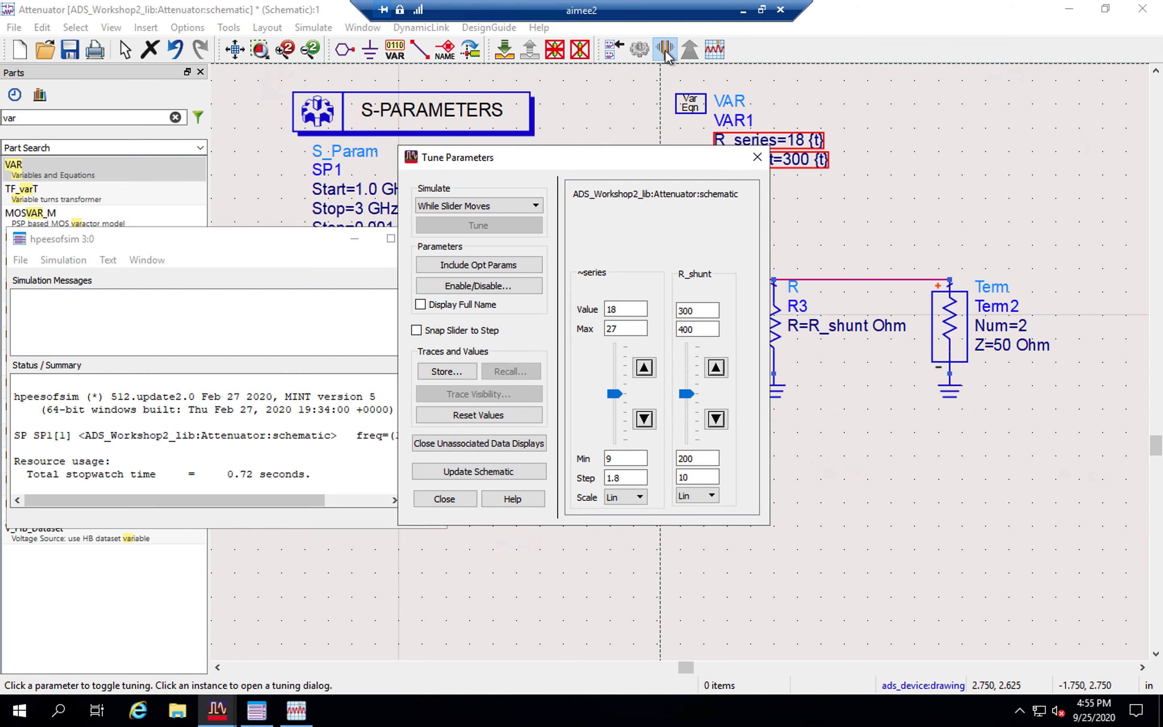
pyautogui.moveTo(562, 164); pyautogui.dragTo(883, 98)
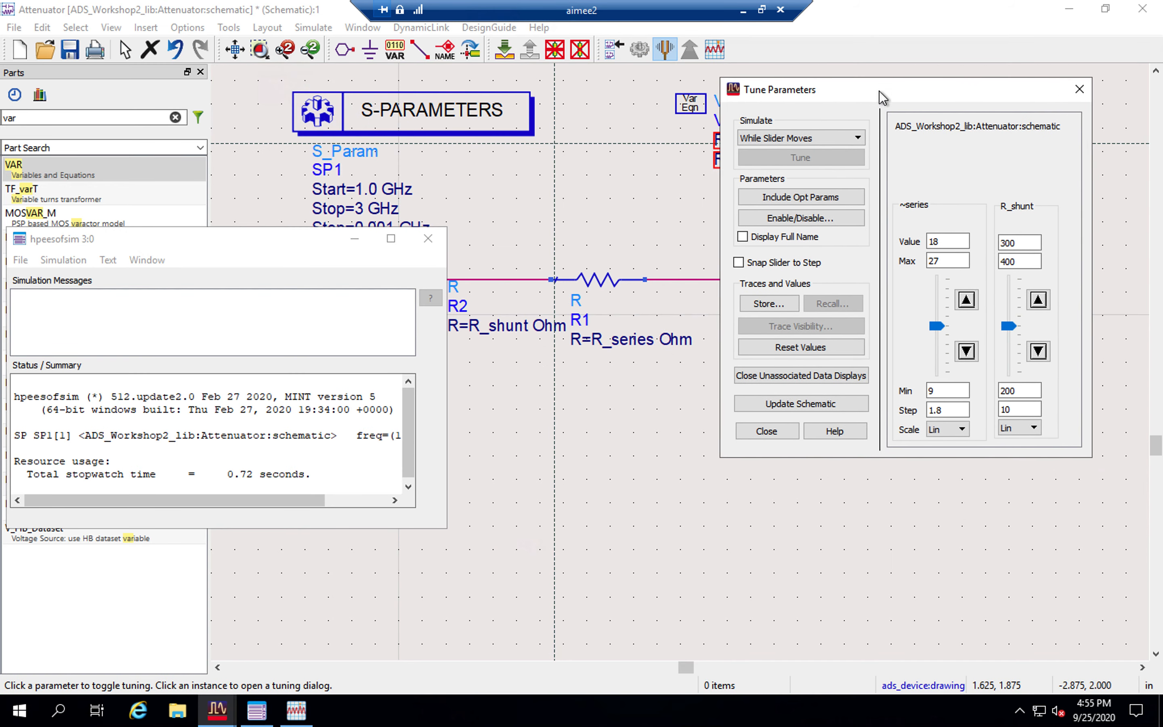
pyautogui.click(297, 713)
pyautogui.moveTo(910, 94); pyautogui.dragTo(706, 101)
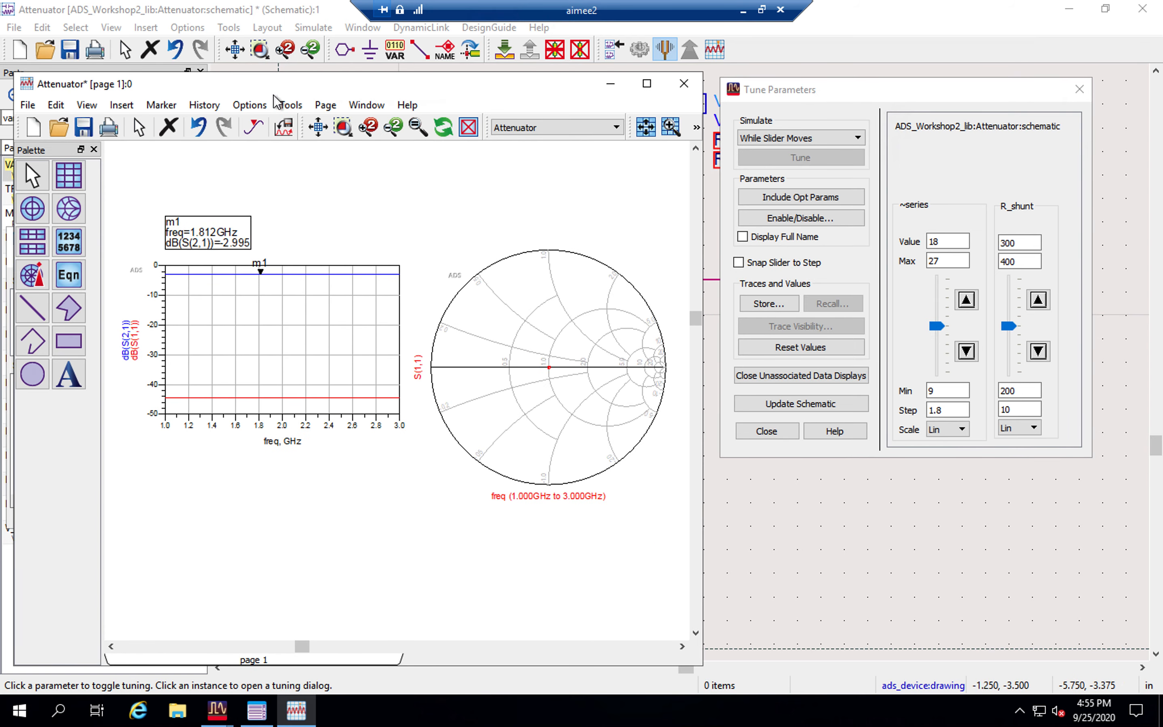
pyautogui.click(318, 130)
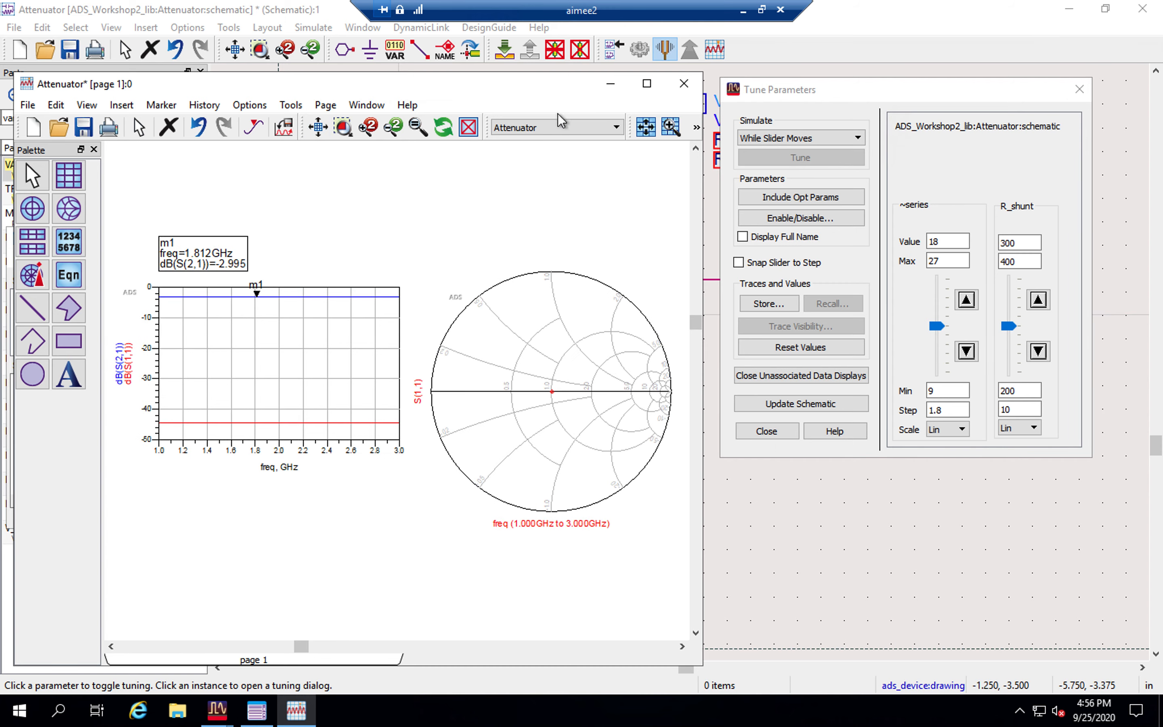
pyautogui.moveTo(508, 84); pyautogui.dragTo(511, 63)
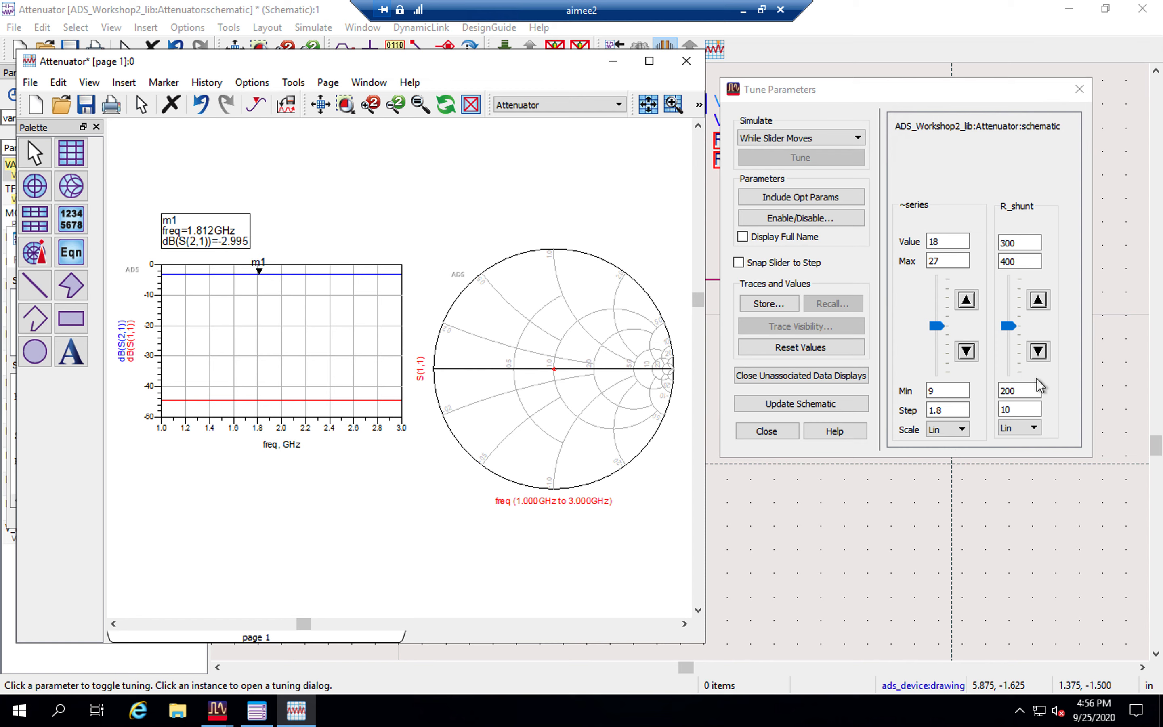
# Raise the tuned R_series value stepwise to 27 while watching the S-parameter plots
pyautogui.click(967, 300)
pyautogui.click(966, 300)
pyautogui.click(967, 300)
pyautogui.click(966, 300)
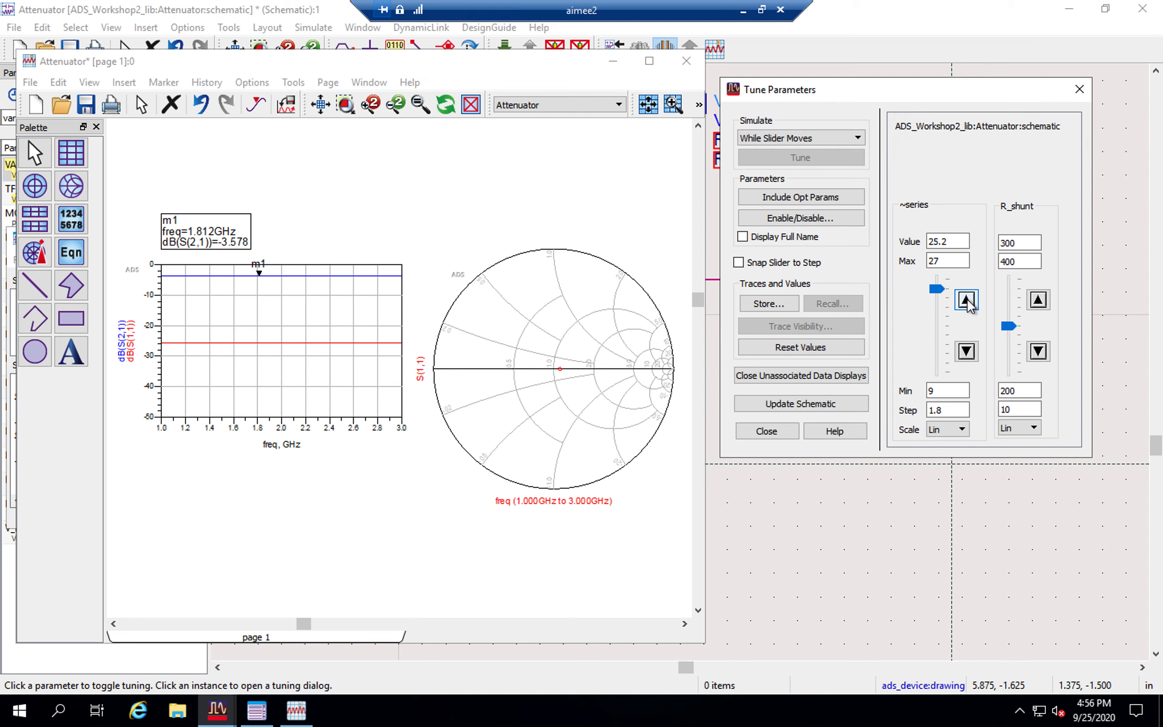
pyautogui.click(966, 301)
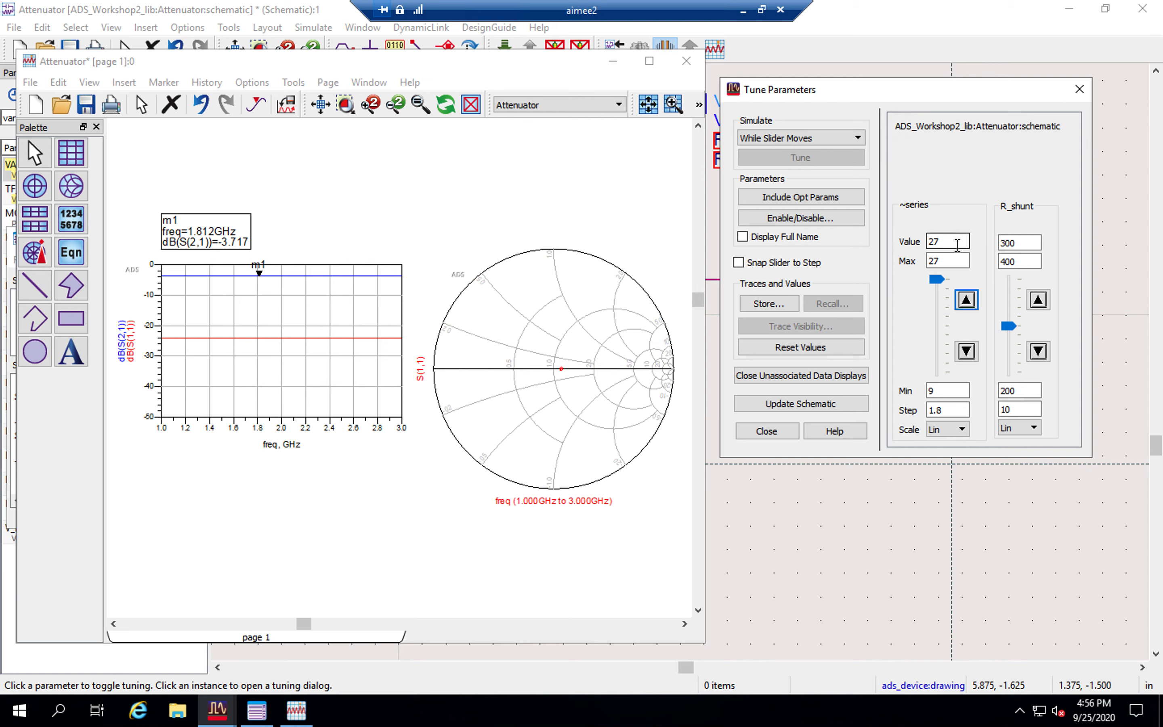
# Extend R_series's tuning maximum to 40 and raise its tuned value to 30.6
pyautogui.moveTo(949, 260); pyautogui.dragTo(907, 265)
pyautogui.write('40')
pyautogui.click(976, 302)
pyautogui.click(976, 301)
# Raise the tuned R_shunt value stepwise to 360 while watching the S-parameter plots
pyautogui.click(1039, 301)
pyautogui.click(1039, 300)
pyautogui.click(1039, 300)
pyautogui.click(1040, 300)
pyautogui.click(1039, 300)
pyautogui.click(1039, 299)
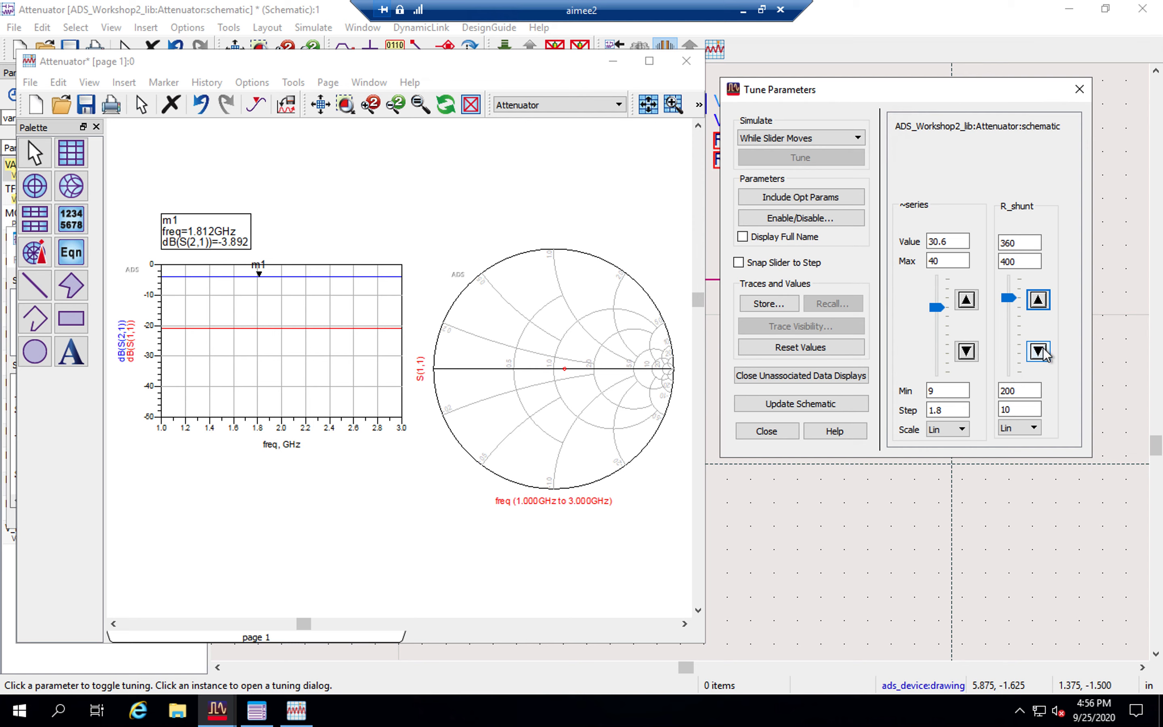
# Lower the tuned R_shunt value stepwise to 290 while watching the S-parameter plots
pyautogui.click(1044, 357)
pyautogui.click(1044, 358)
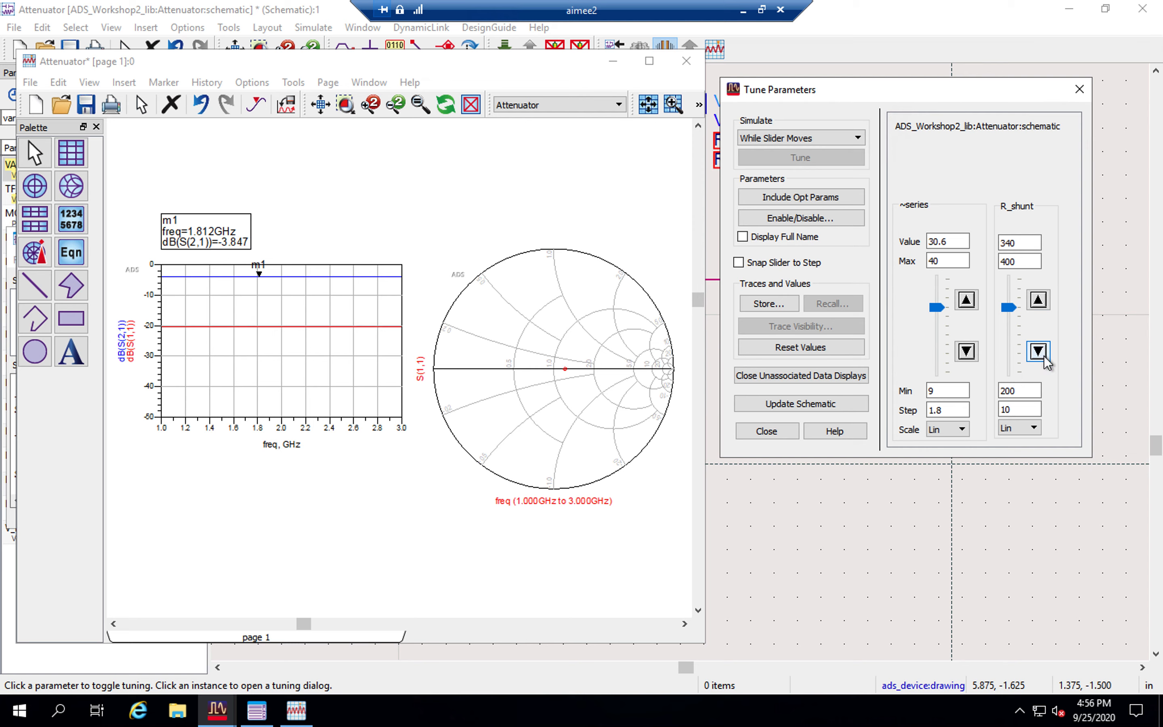
pyautogui.click(1044, 358)
pyautogui.click(1038, 352)
pyautogui.click(1038, 352)
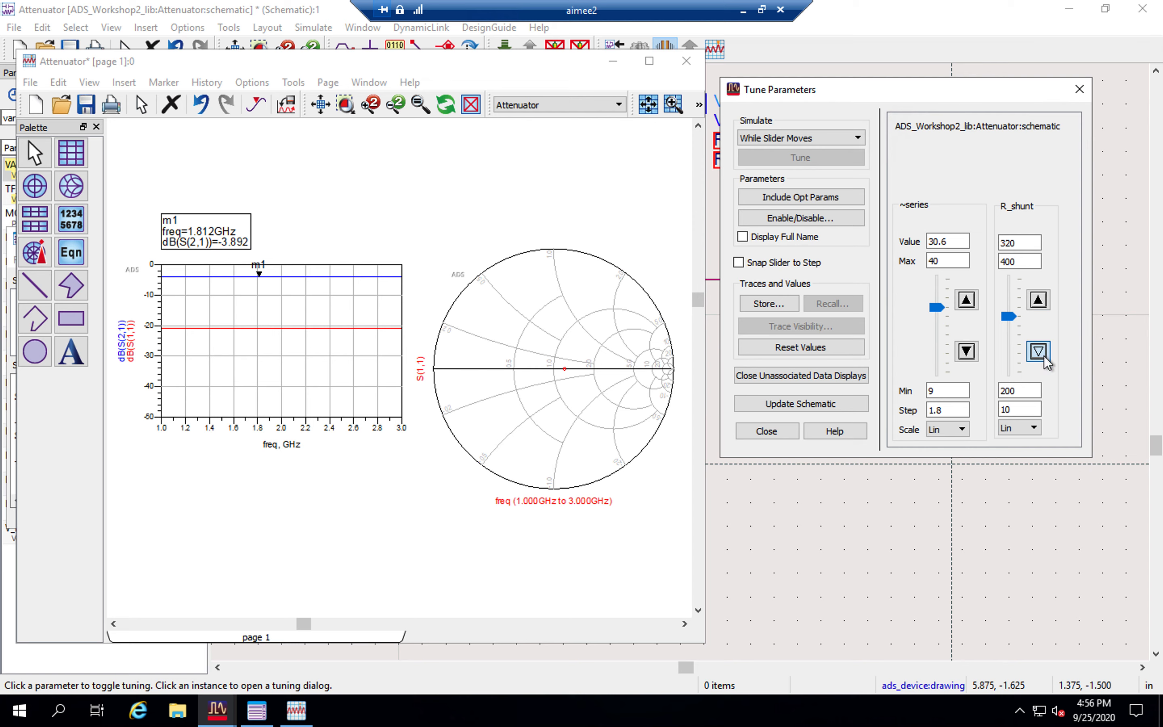
pyautogui.click(1038, 352)
pyautogui.click(1039, 351)
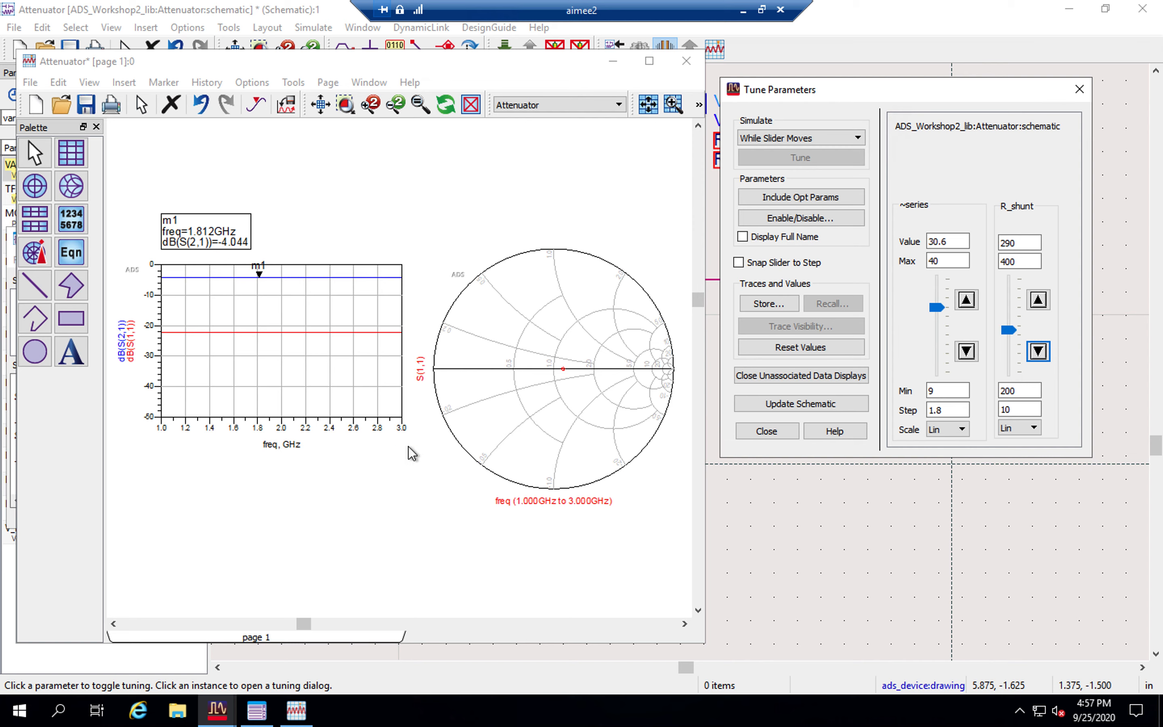
# End the tuning session without saving the tuned values to the schematic, and close the simulation status window
pyautogui.click(1079, 89)
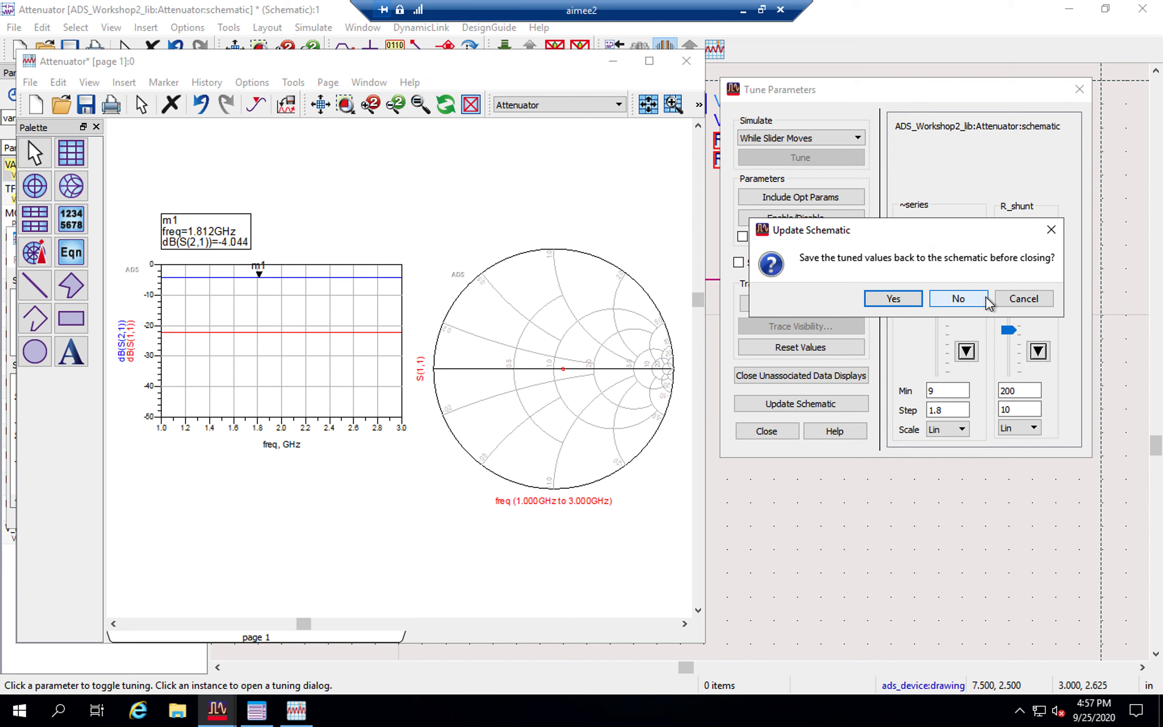
pyautogui.click(959, 299)
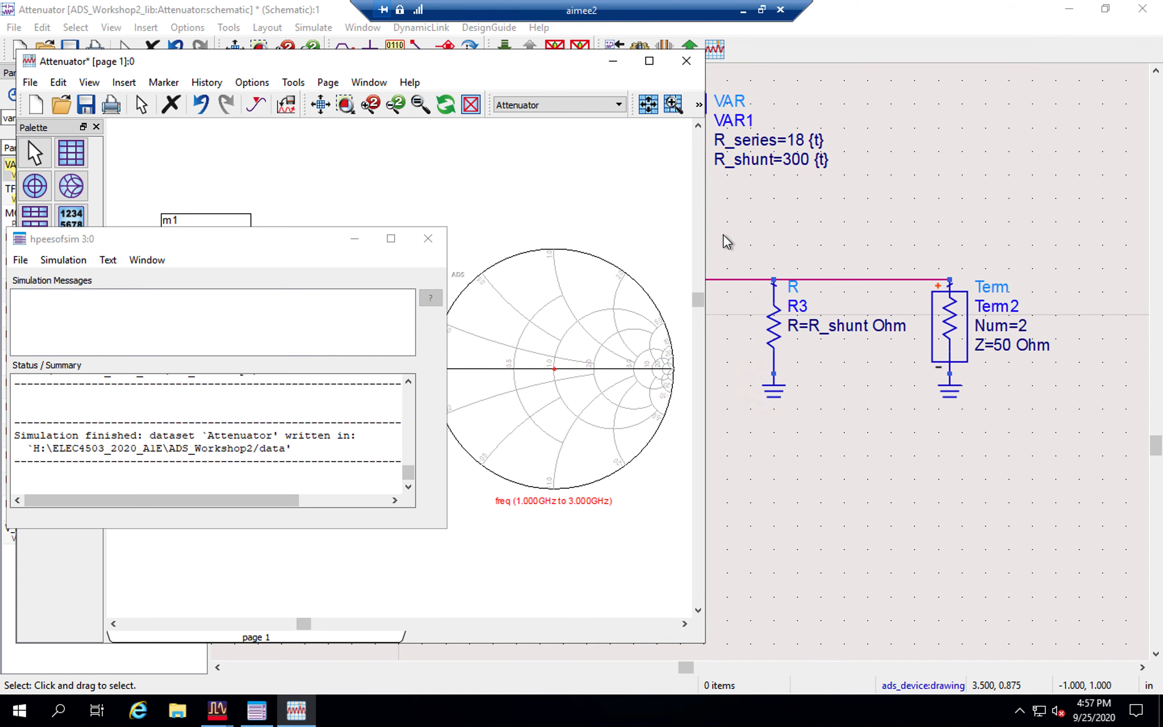
pyautogui.click(428, 239)
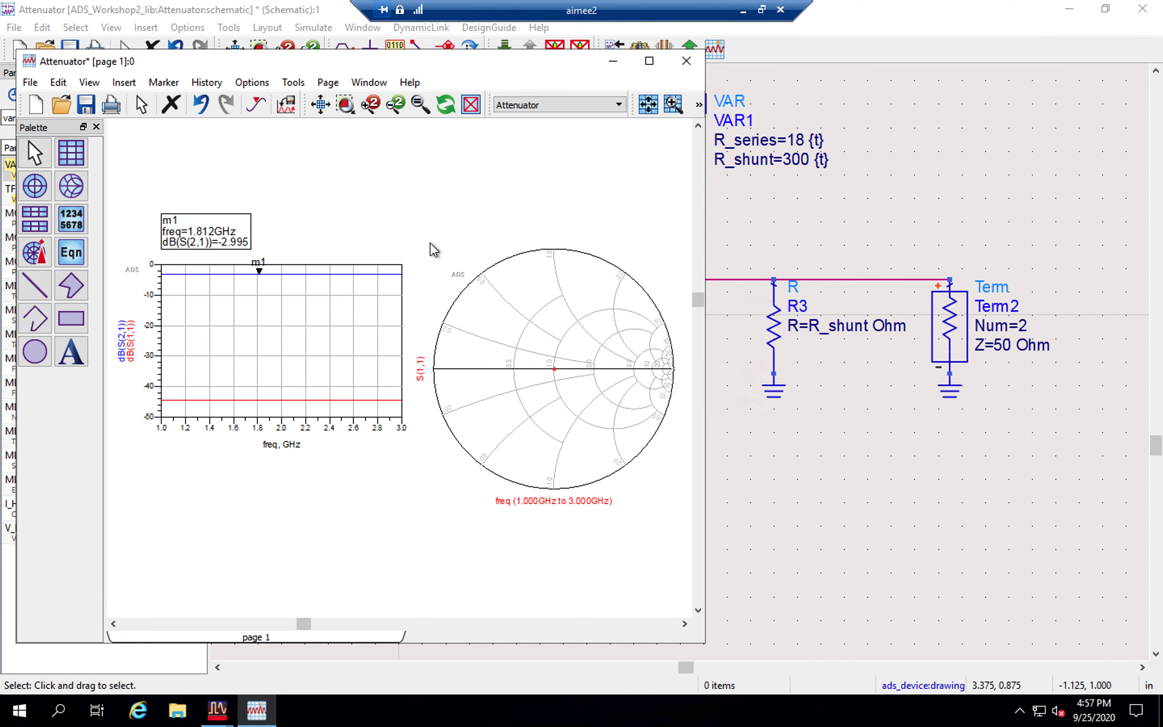
# Save and close the Attenuator data display and the Attenuator schematic
pyautogui.click(86, 104)
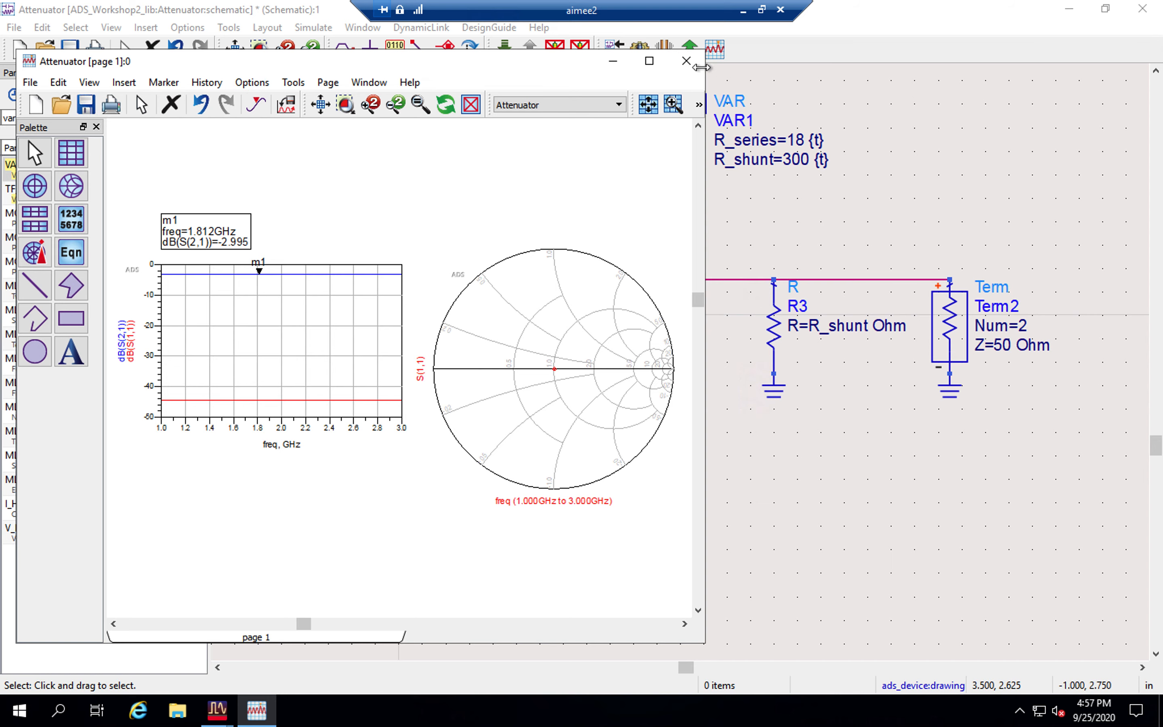
pyautogui.click(688, 61)
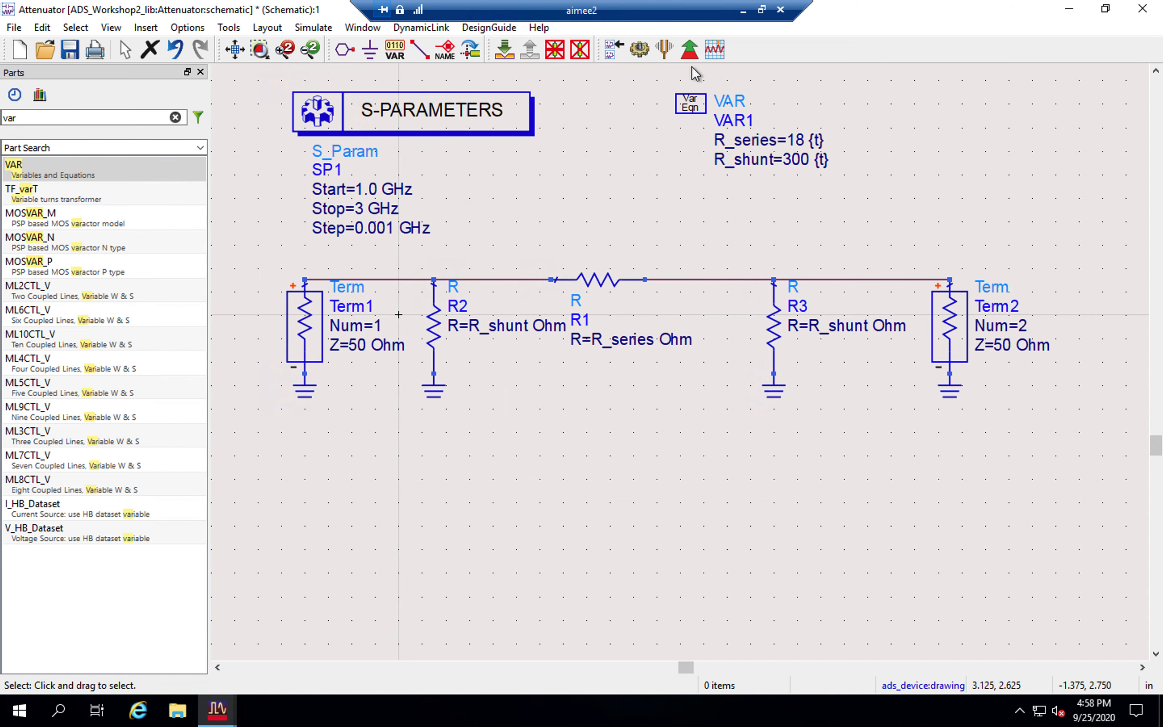
pyautogui.click(69, 50)
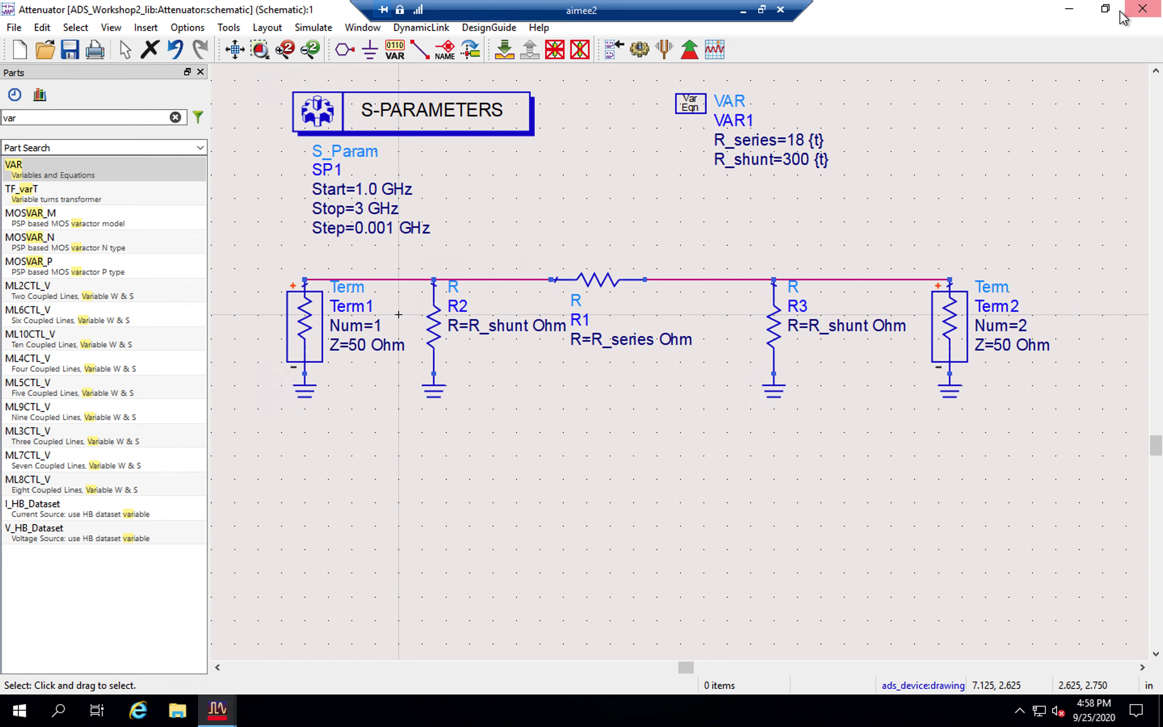
pyautogui.click(1143, 9)
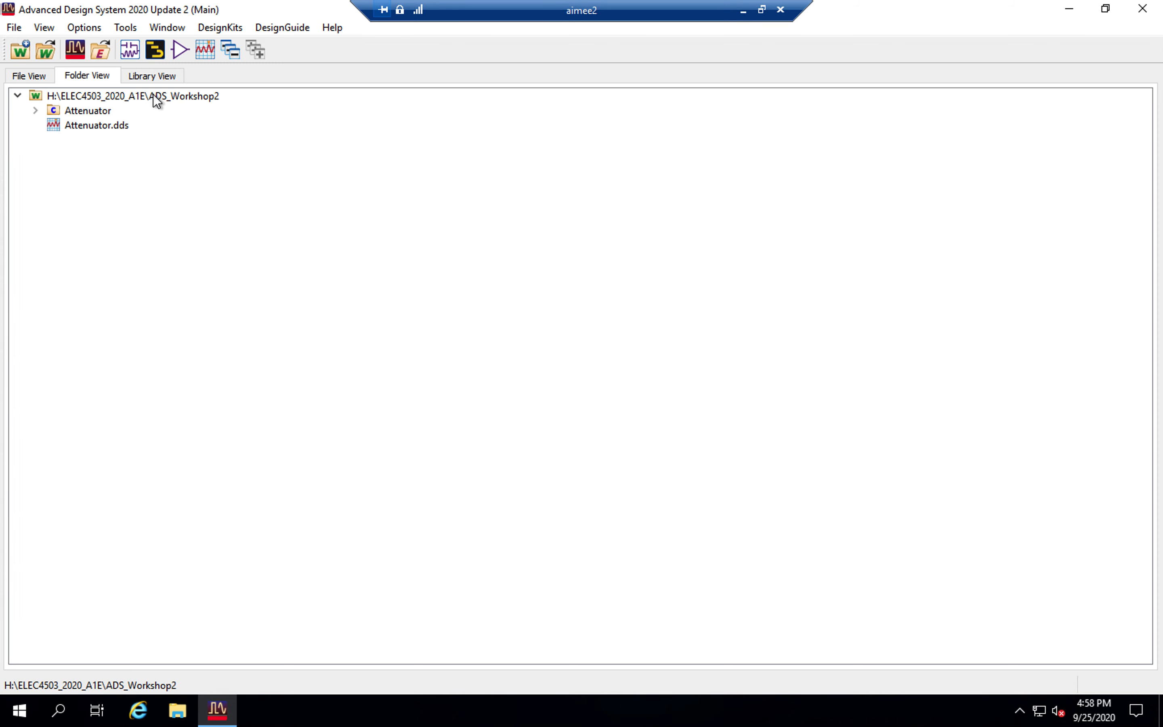
# Create a new schematic in the workspace library with the cell name Microstrip_Line
pyautogui.click(14, 28)
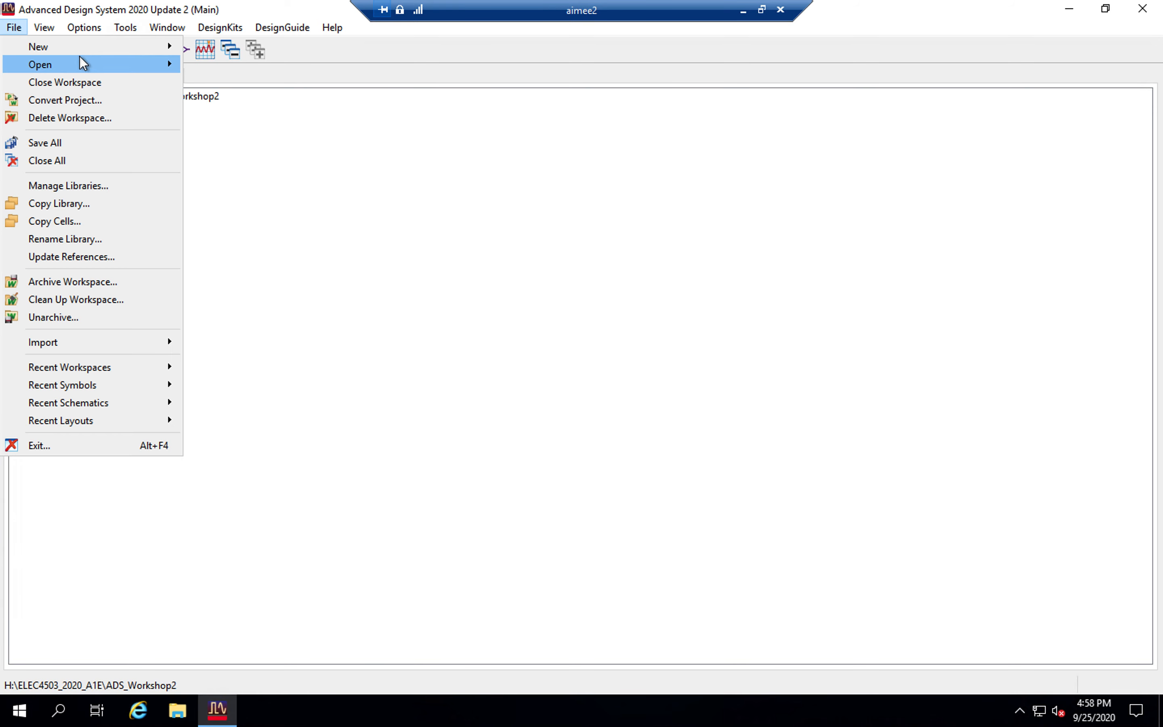
pyautogui.moveTo(79, 55)
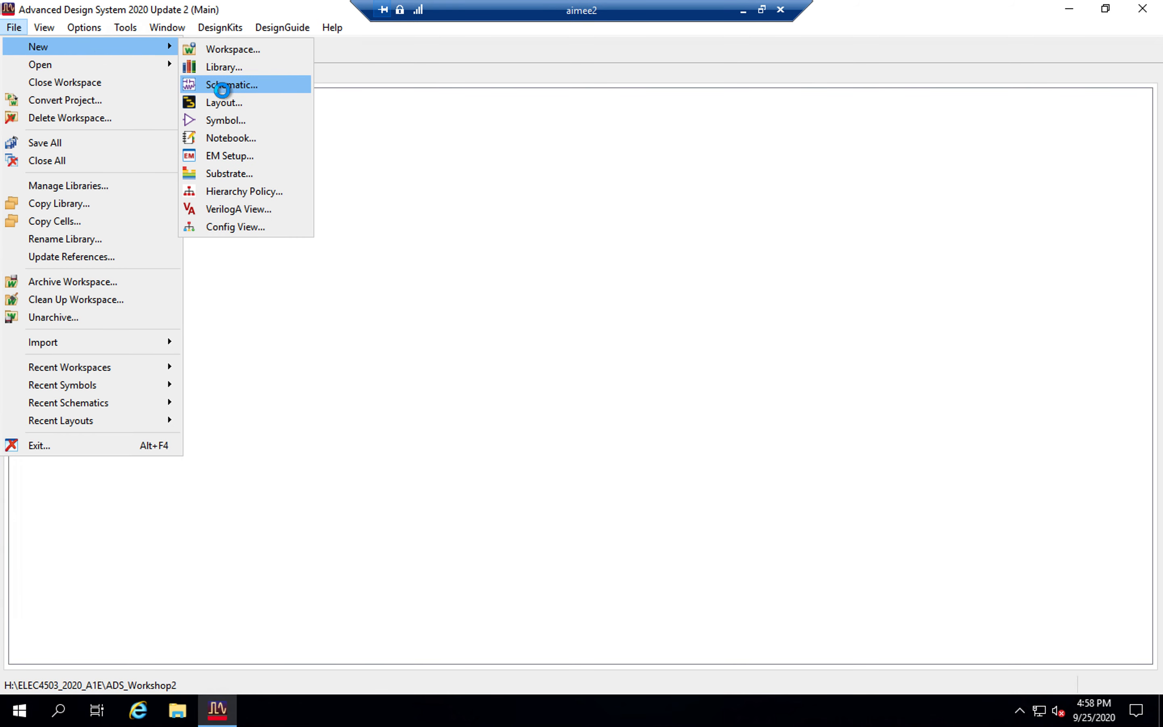
pyautogui.click(223, 86)
pyautogui.write('Microstrip_Line')
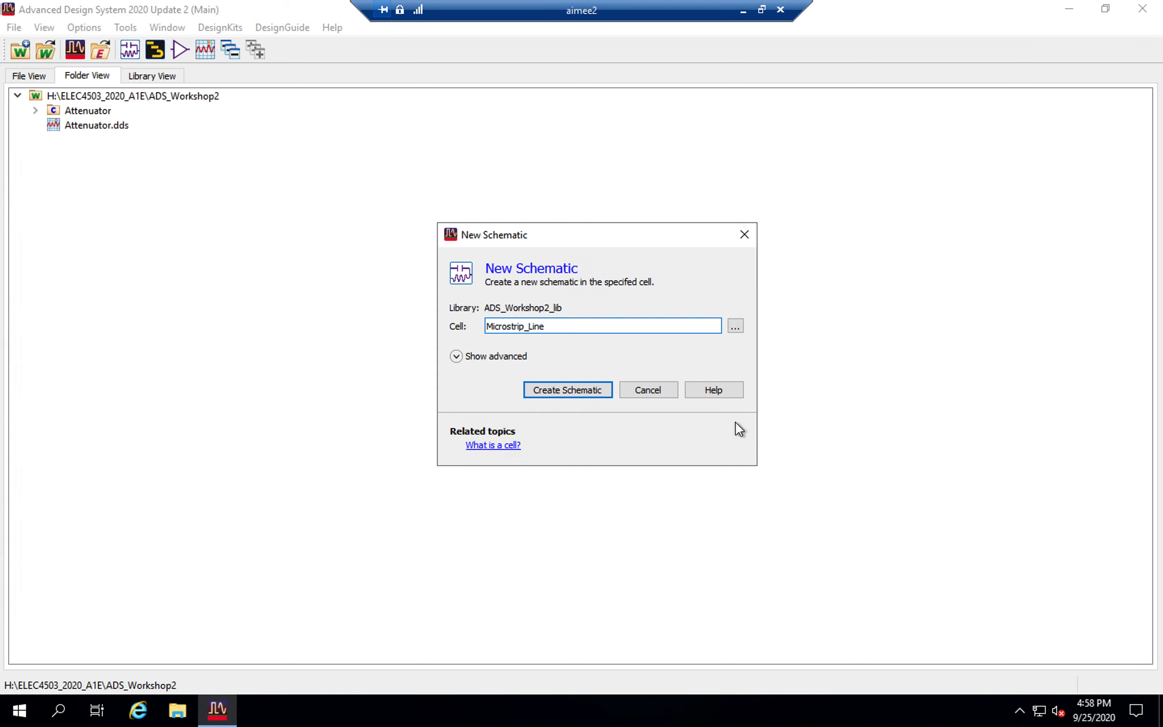
pyautogui.click(551, 393)
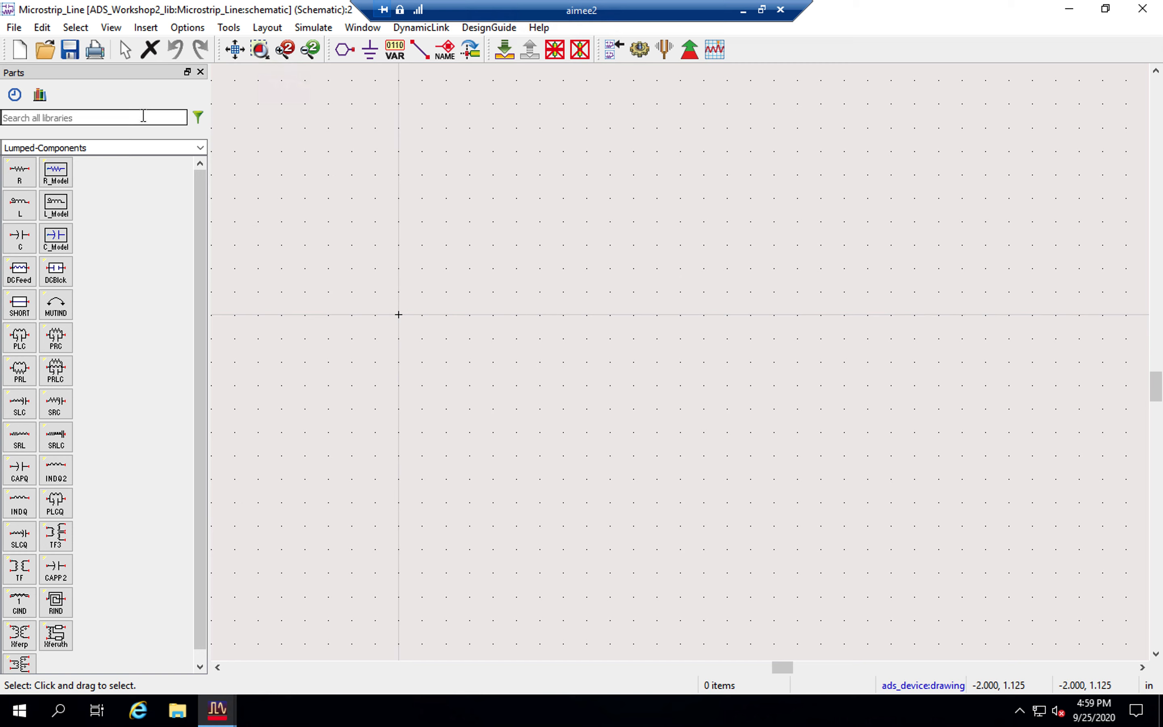
# Find the Term part and place two port terminations level with each other, spaced widely apart on the empty schematic
pyautogui.click(108, 129)
pyautogui.write('tete')
pyautogui.click(62, 119)
pyautogui.press('BackSpace')
pyautogui.press('BackSpace')
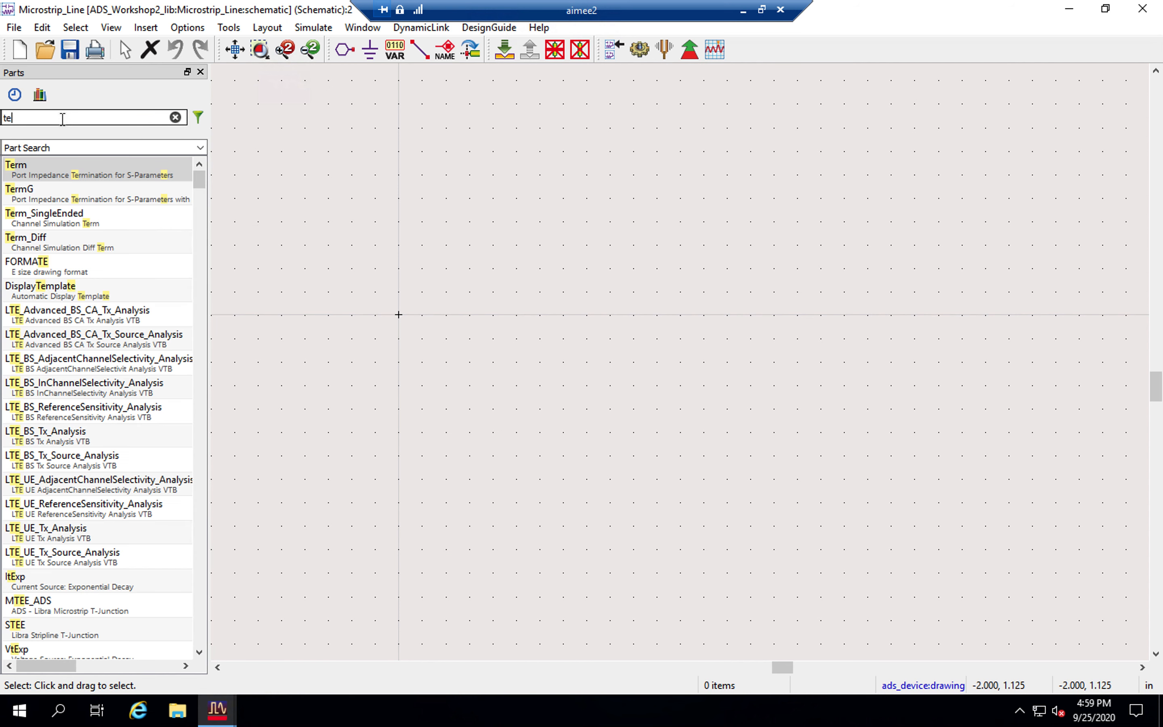
pyautogui.write('rm')
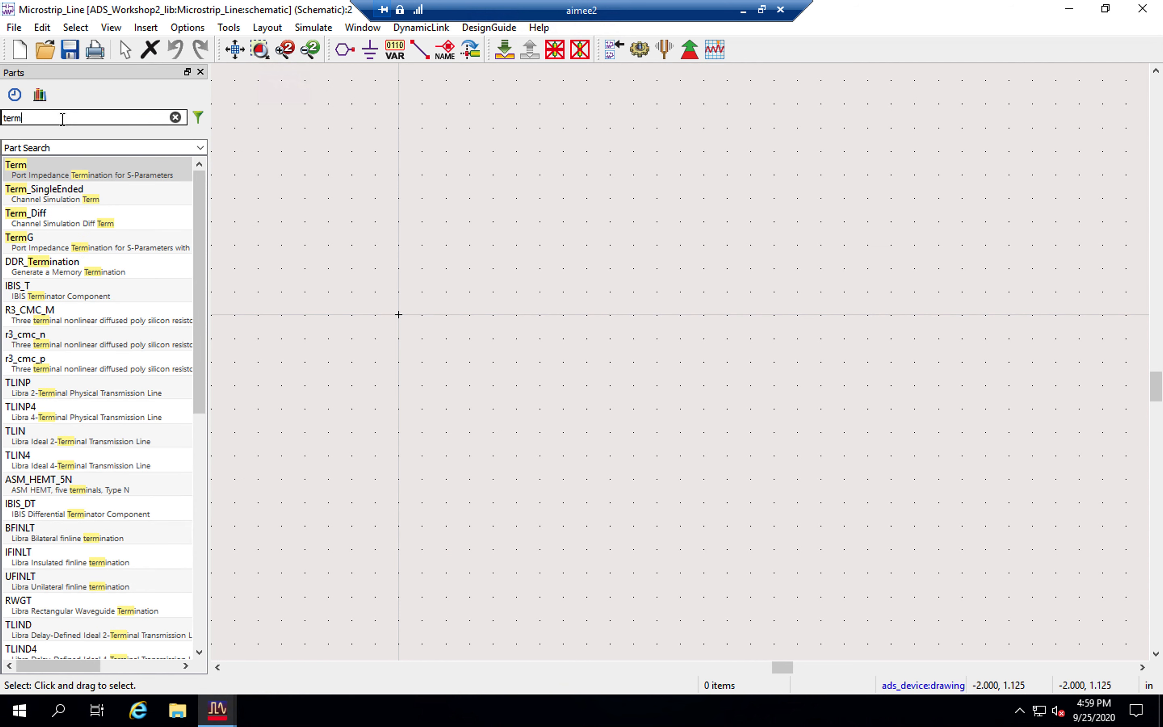
pyautogui.click(71, 173)
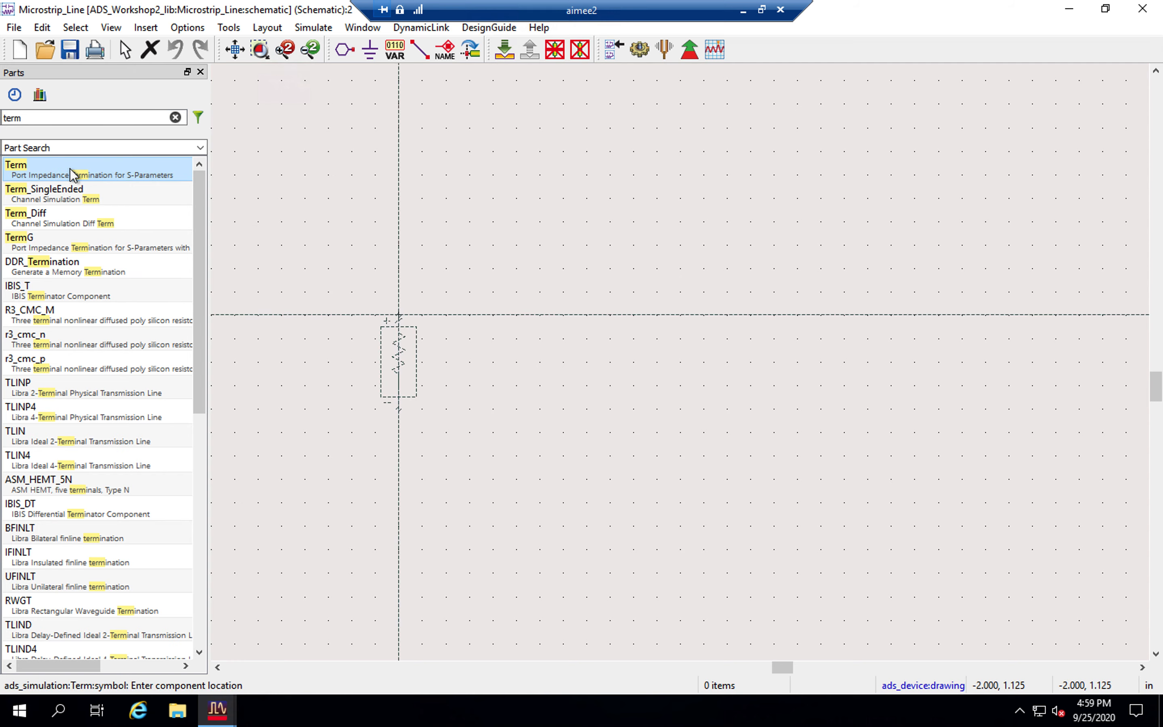
pyautogui.click(364, 279)
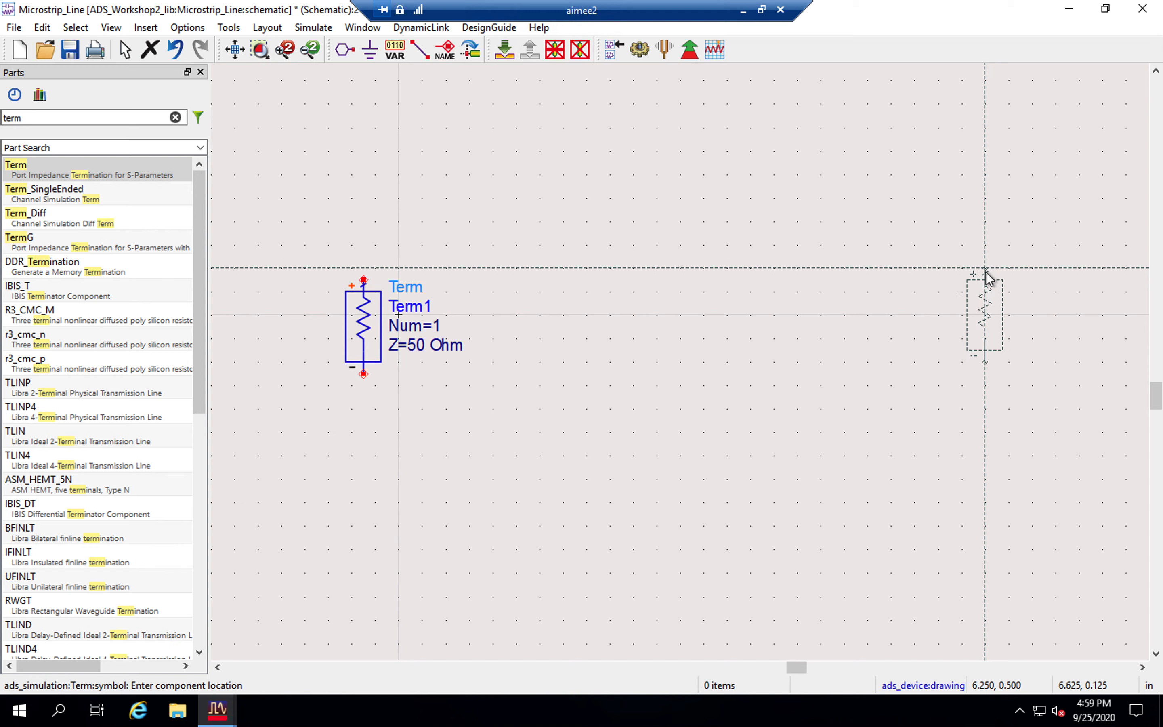
pyautogui.click(986, 278)
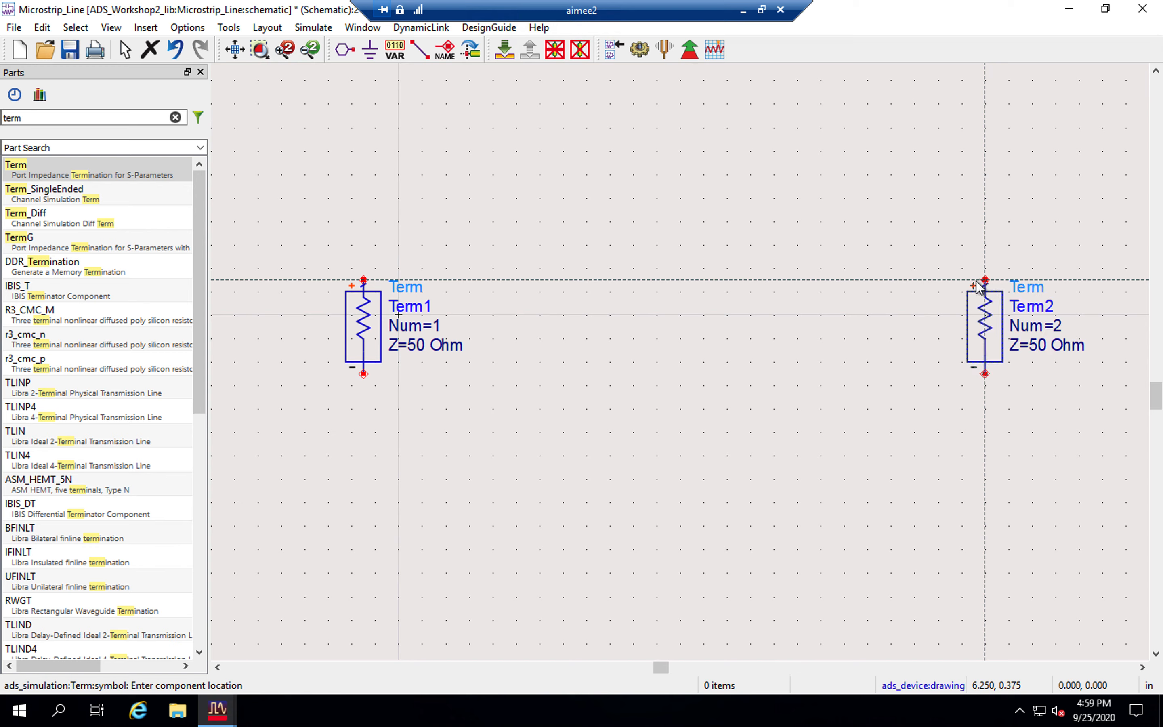
pyautogui.press('Escape')
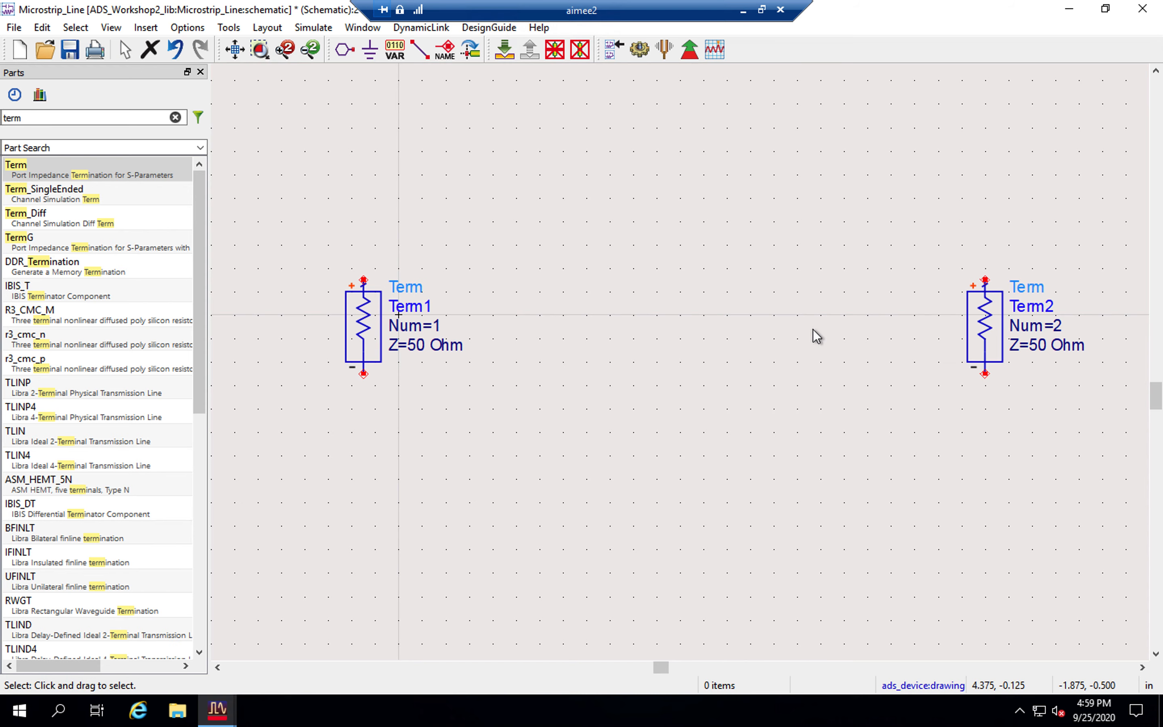
# Attach a ground to the lower pin of each of the two terminations
pyautogui.click(371, 50)
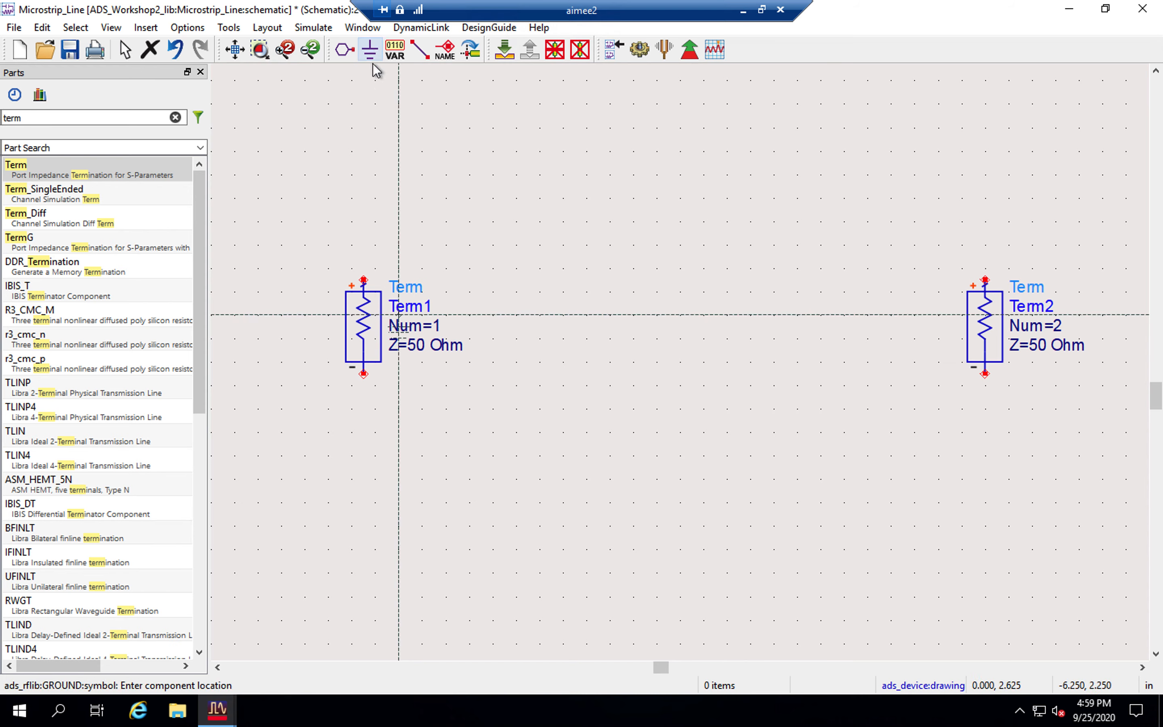
pyautogui.click(363, 376)
pyautogui.click(990, 377)
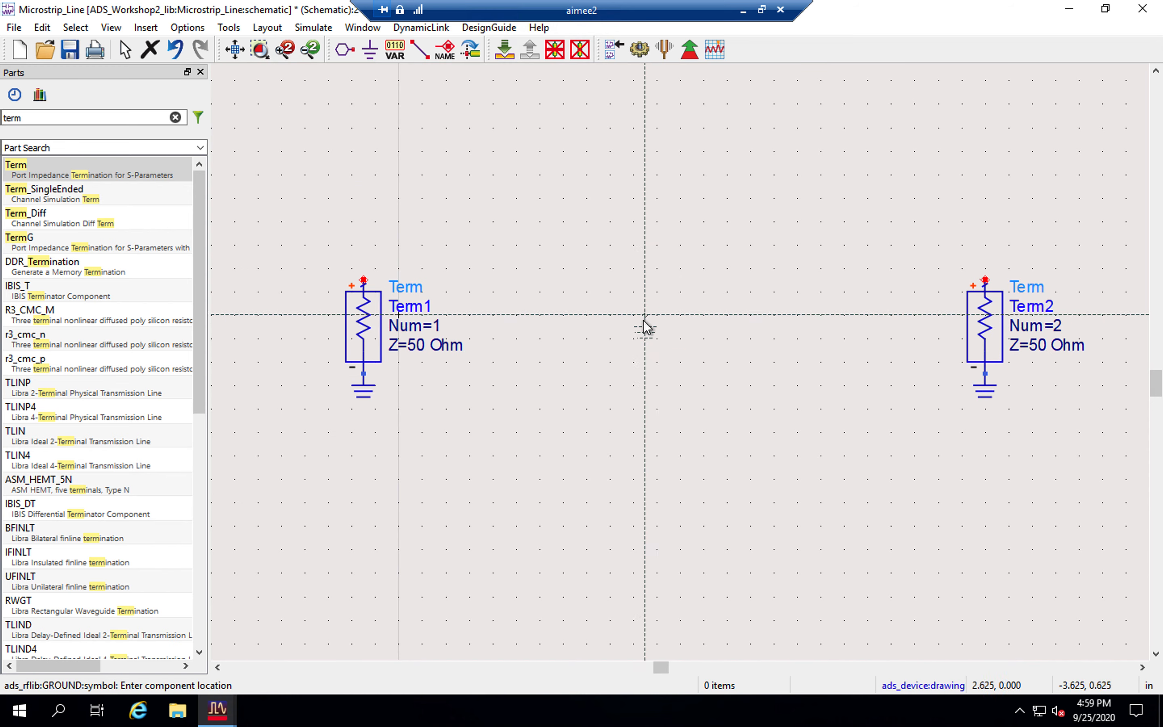
pyautogui.press('Escape')
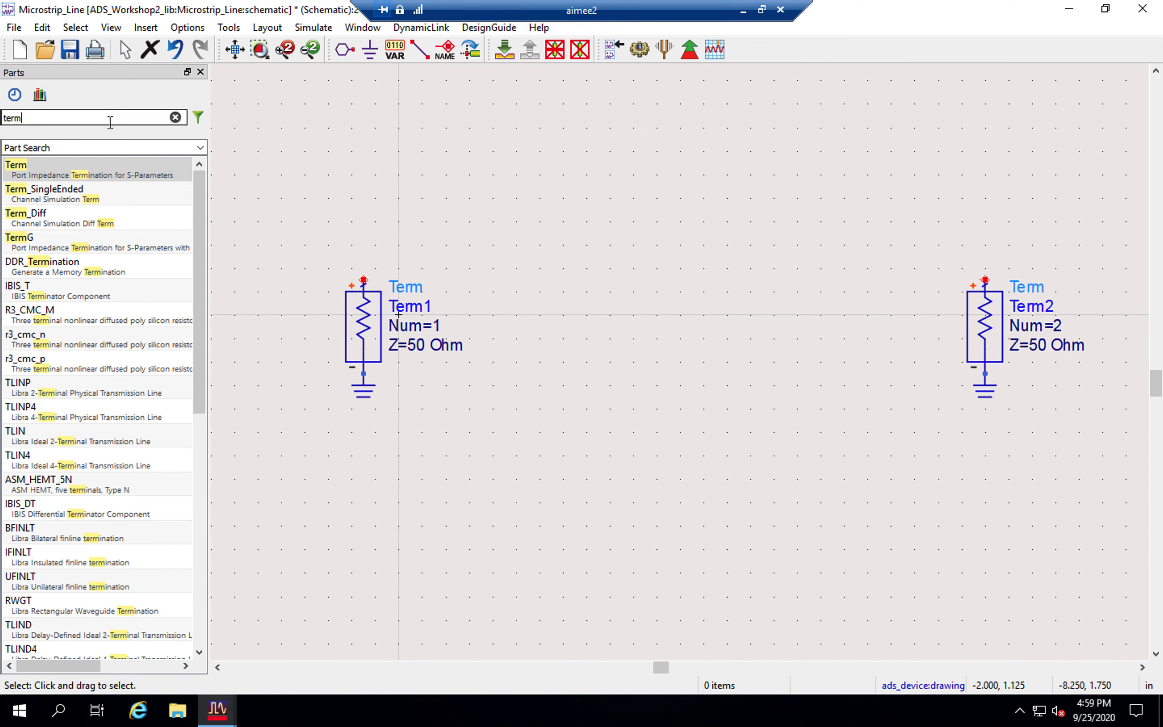
# Find the S_Param simulation controller and place it above the first termination
pyautogui.click(176, 117)
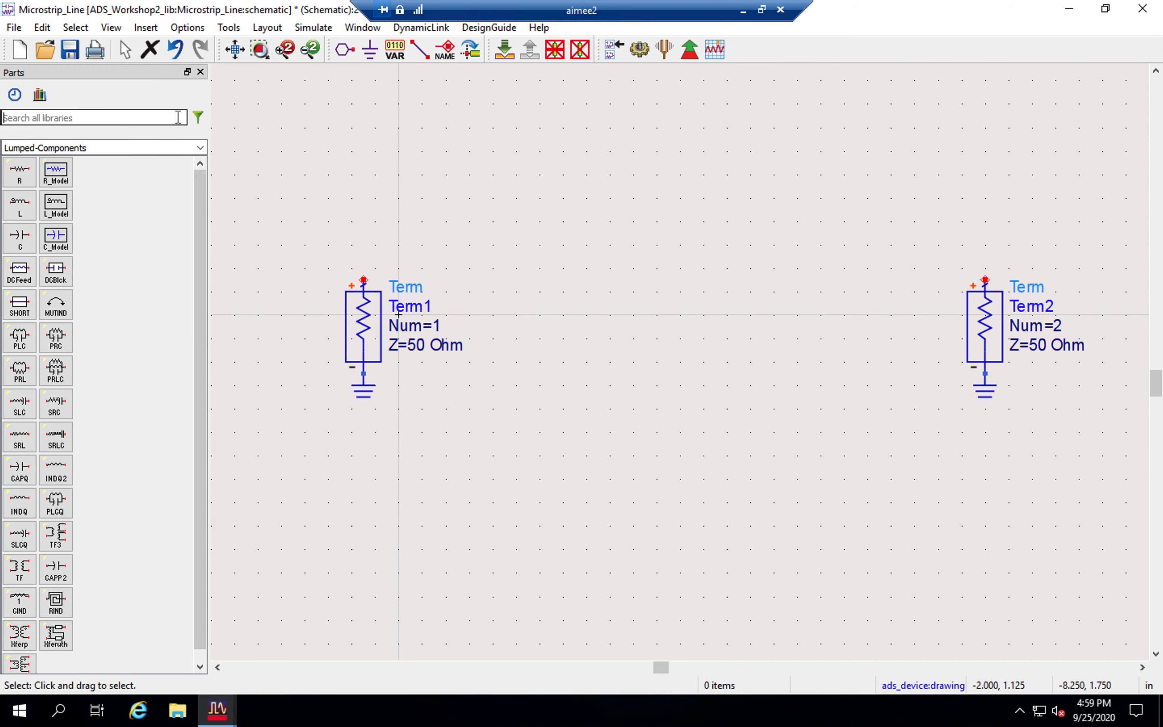
pyautogui.write('s')
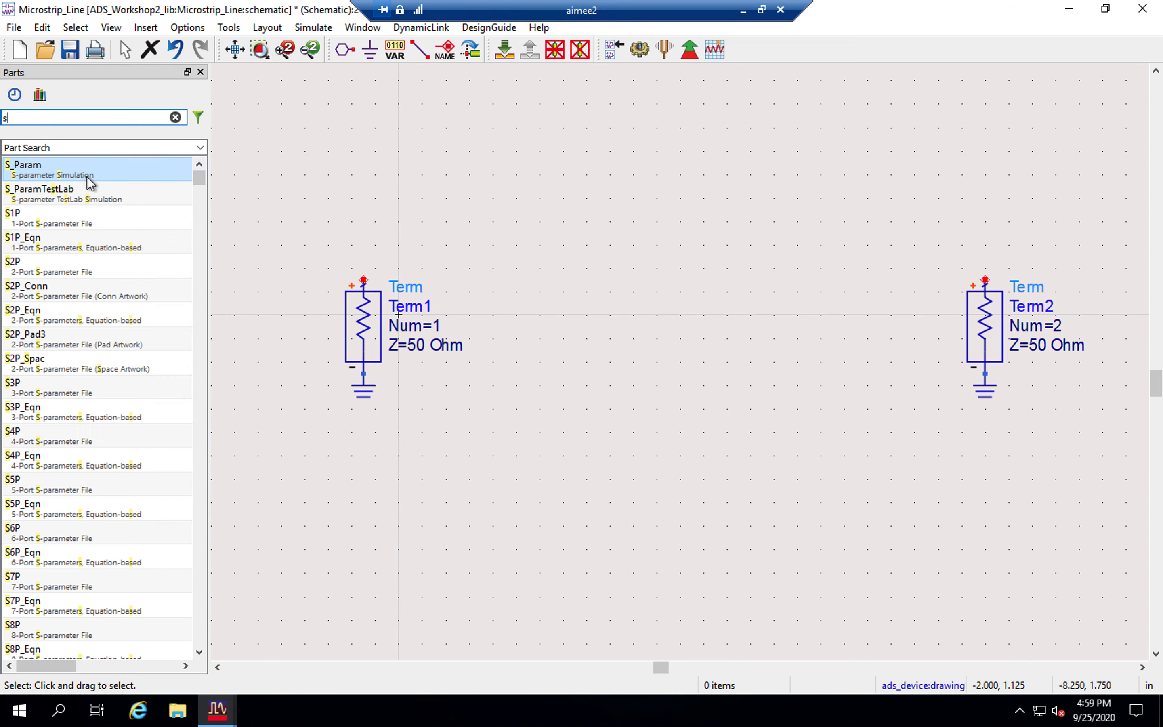
pyautogui.click(148, 175)
pyautogui.click(316, 90)
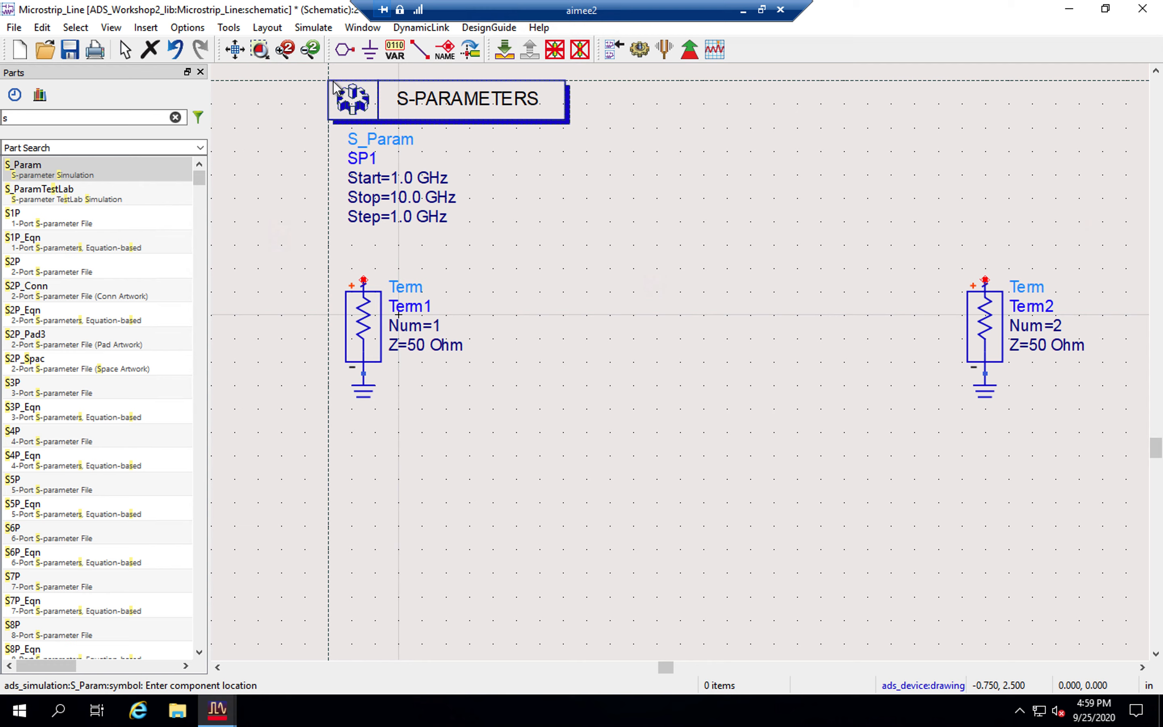
pyautogui.press('Escape')
# Set the S-parameter sweep's stop frequency to 3 GHz and its step to 0.001 GHz, keeping the 1.0 GHz start
pyautogui.doubleClick(406, 180)
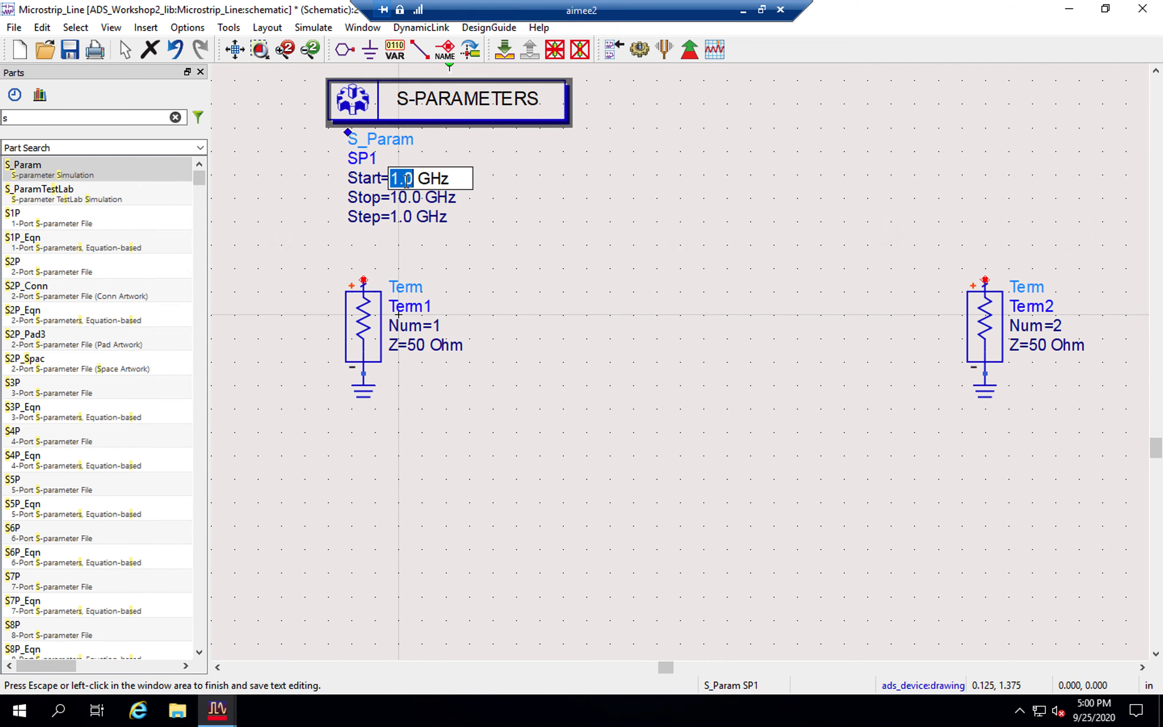
pyautogui.press('Escape')
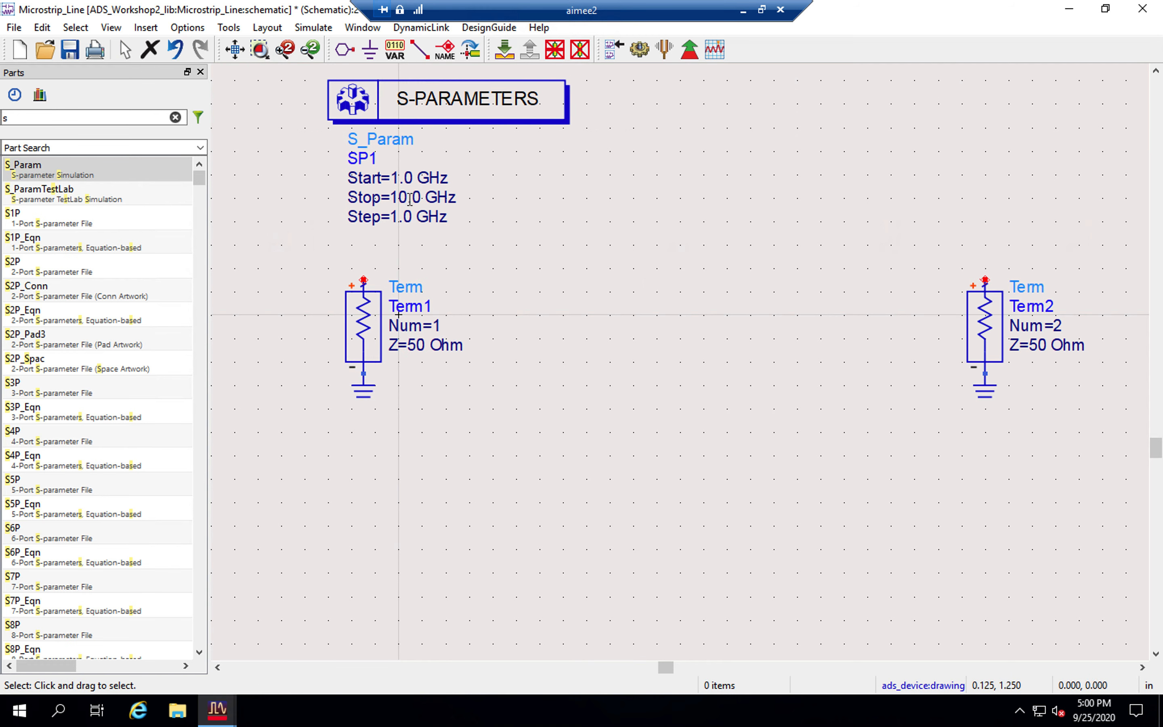
pyautogui.doubleClick(407, 197)
pyautogui.write('3')
pyautogui.click(409, 217)
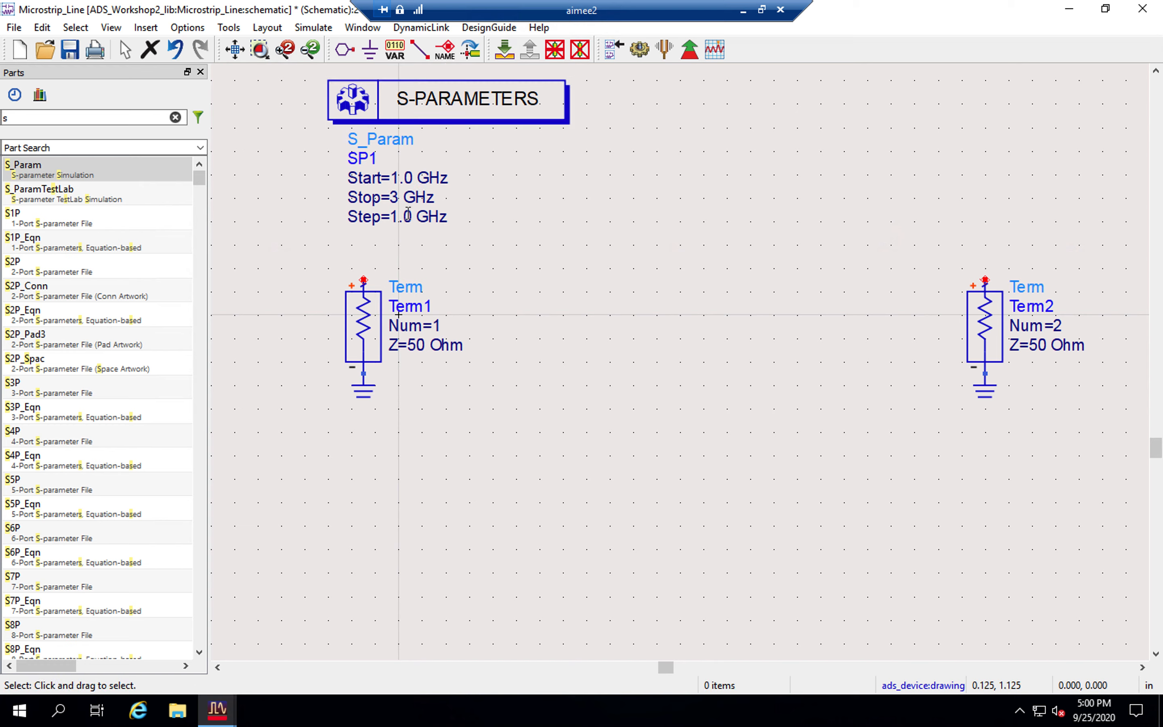
pyautogui.doubleClick(406, 217)
pyautogui.write('0.001')
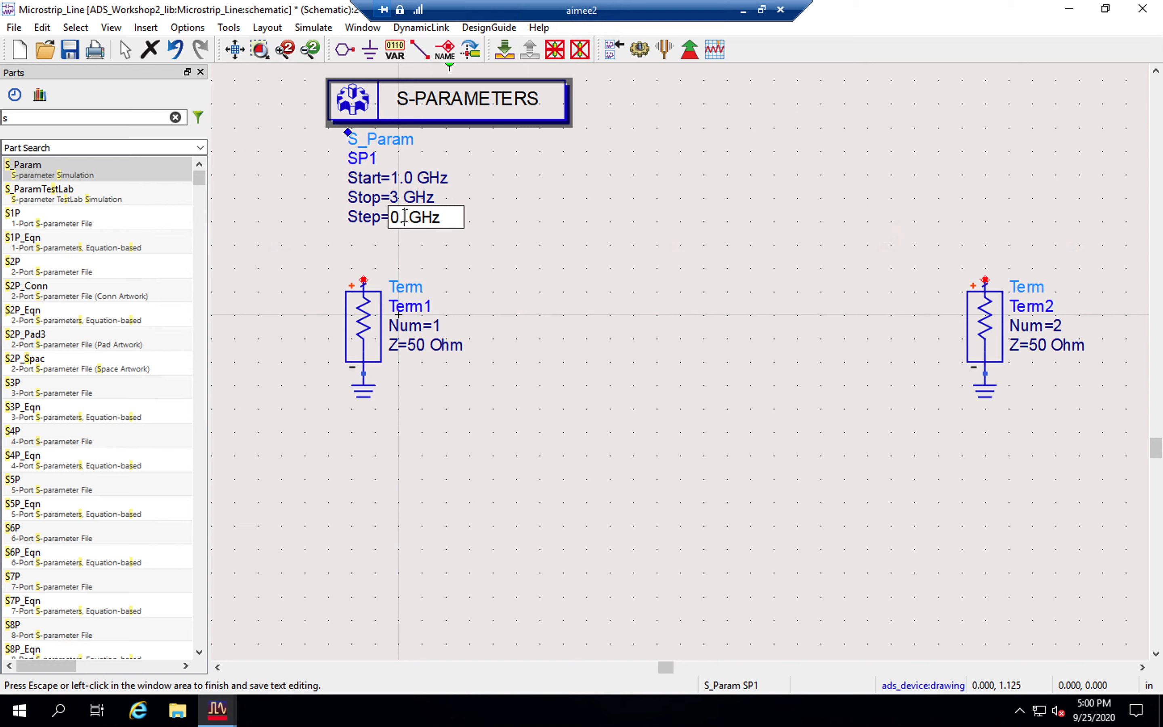
pyautogui.press('Escape')
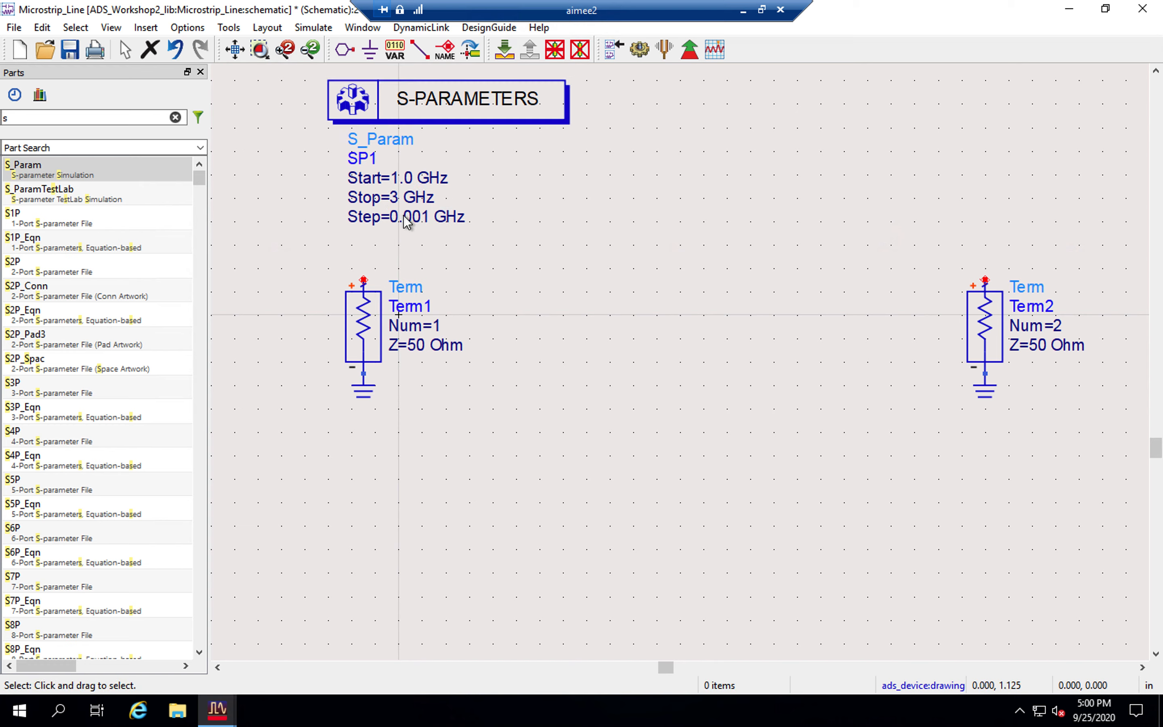
# Move both terminations together with their grounds slightly down, farther below the S-parameter controller
pyautogui.moveTo(308, 257); pyautogui.dragTo(1106, 428)
pyautogui.moveTo(985, 327); pyautogui.dragTo(974, 373)
pyautogui.click(891, 514)
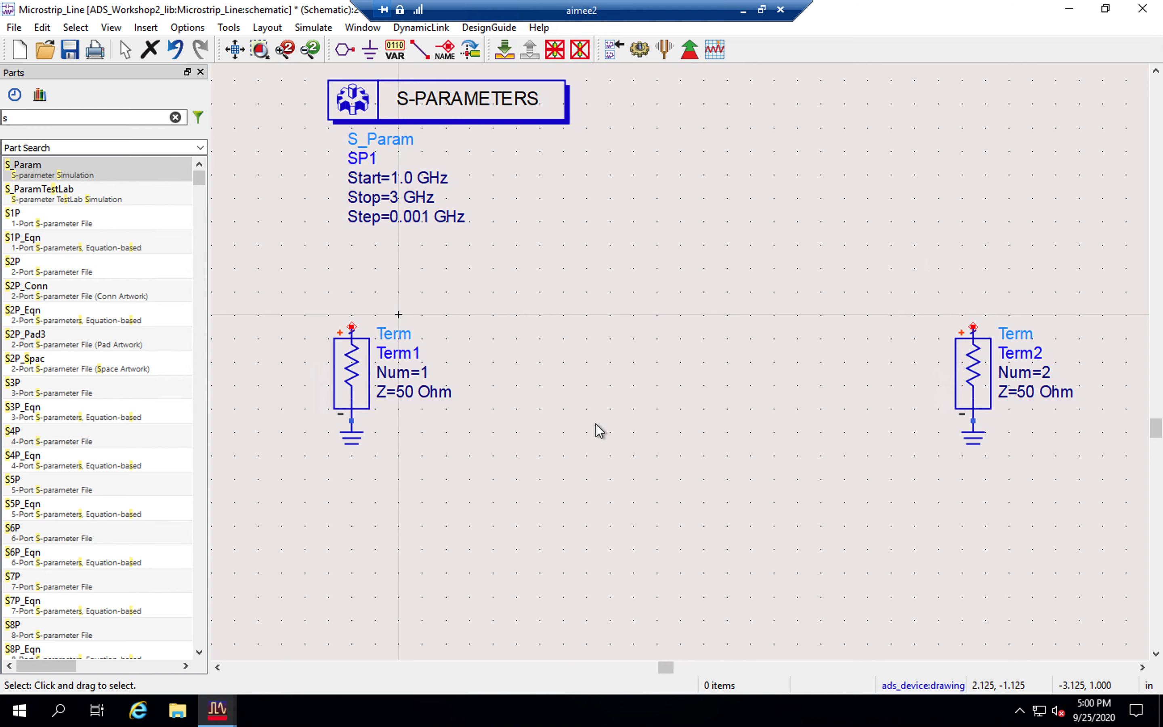
# Place an MSUB microstrip substrate beside the S-parameter controller, choosing the Standard ADS Layers, 0.0001 millimeter layout resolution technology for the library
pyautogui.click(84, 116)
pyautogui.press('BackSpace')
pyautogui.write('msu')
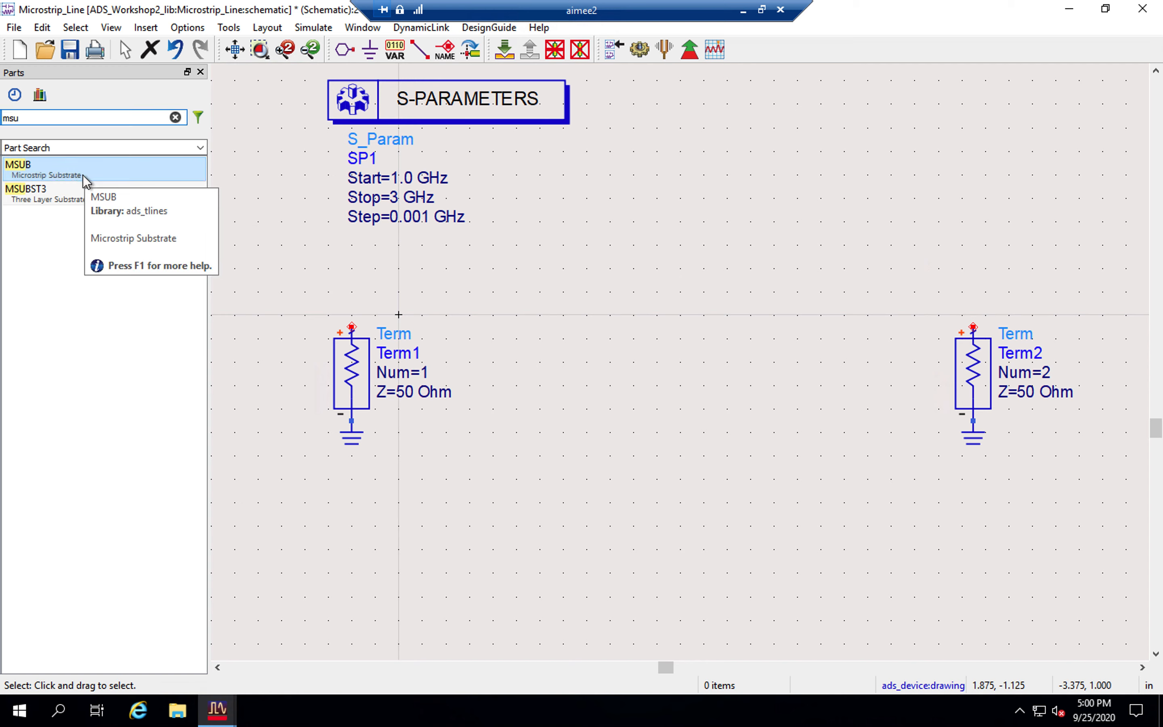
pyautogui.click(71, 172)
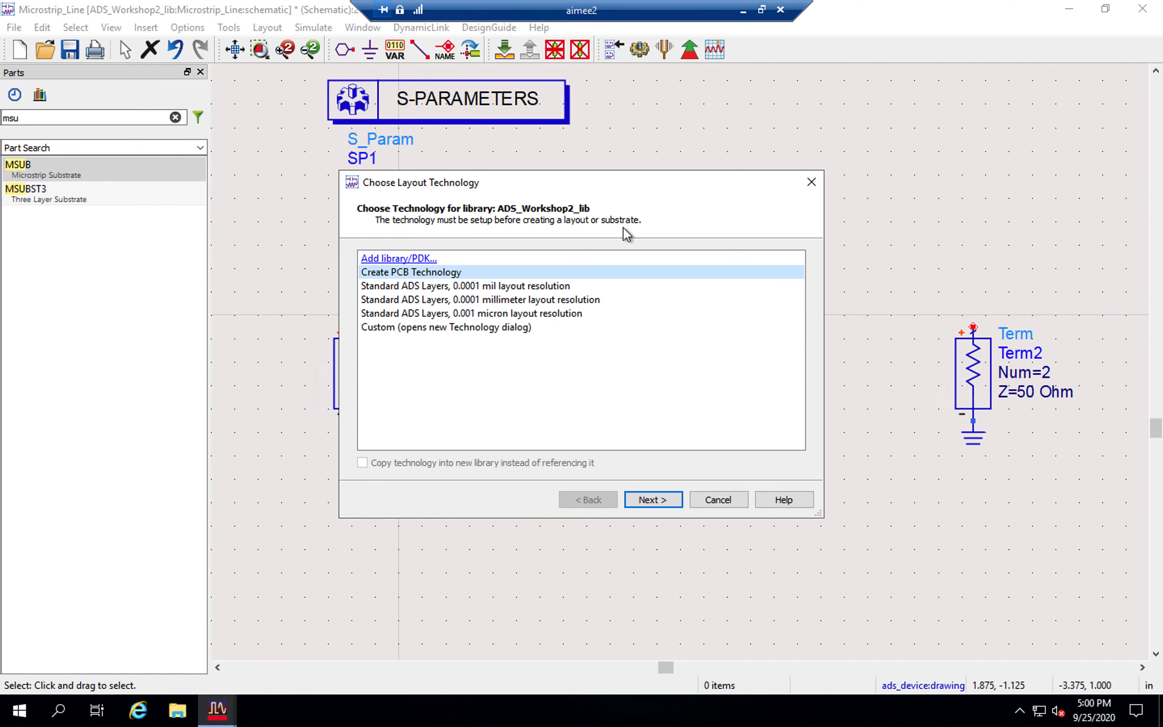
pyautogui.click(616, 303)
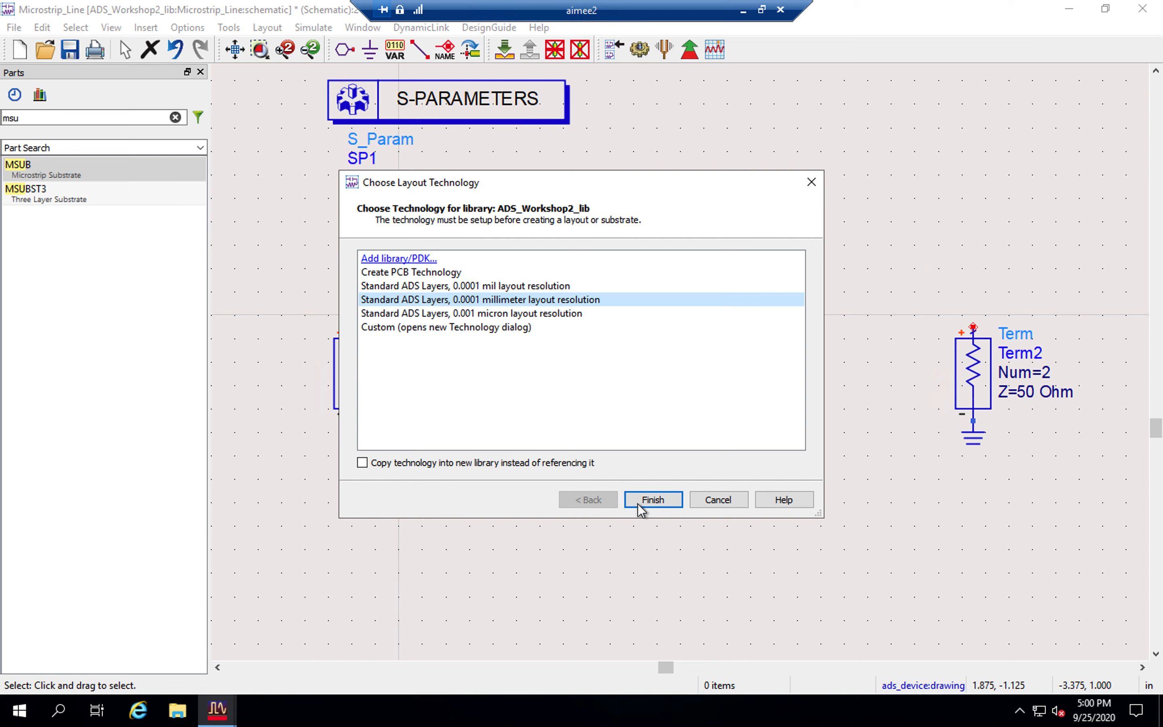
pyautogui.click(653, 500)
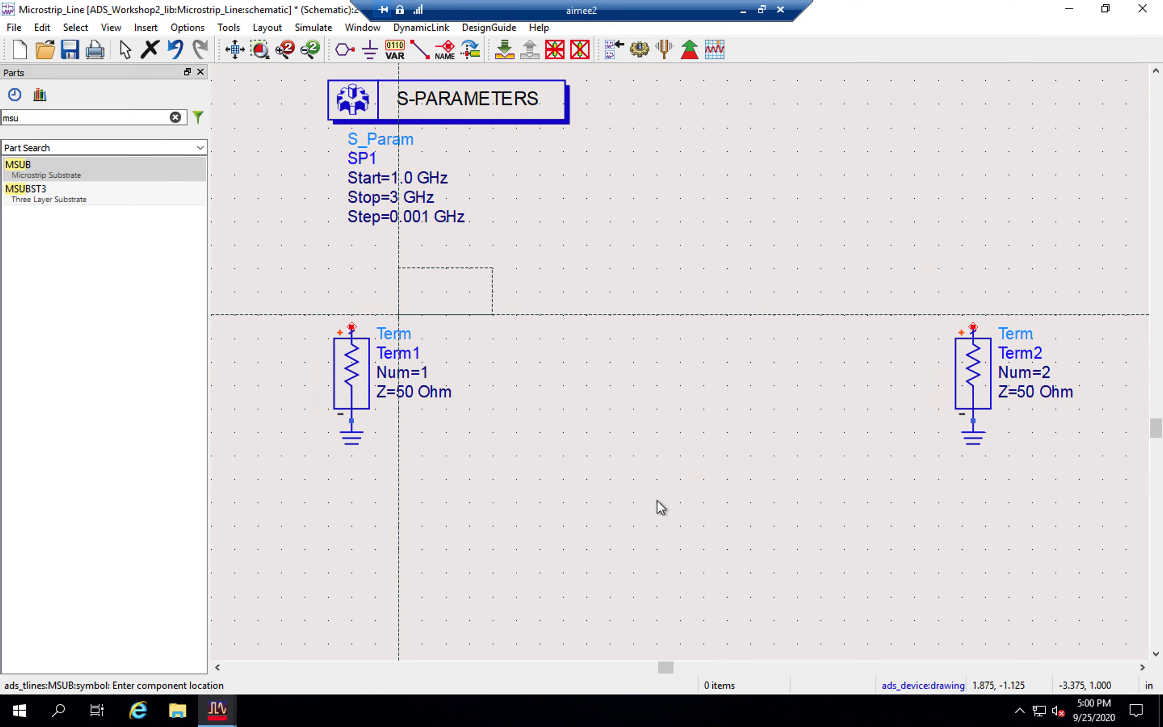
pyautogui.click(665, 129)
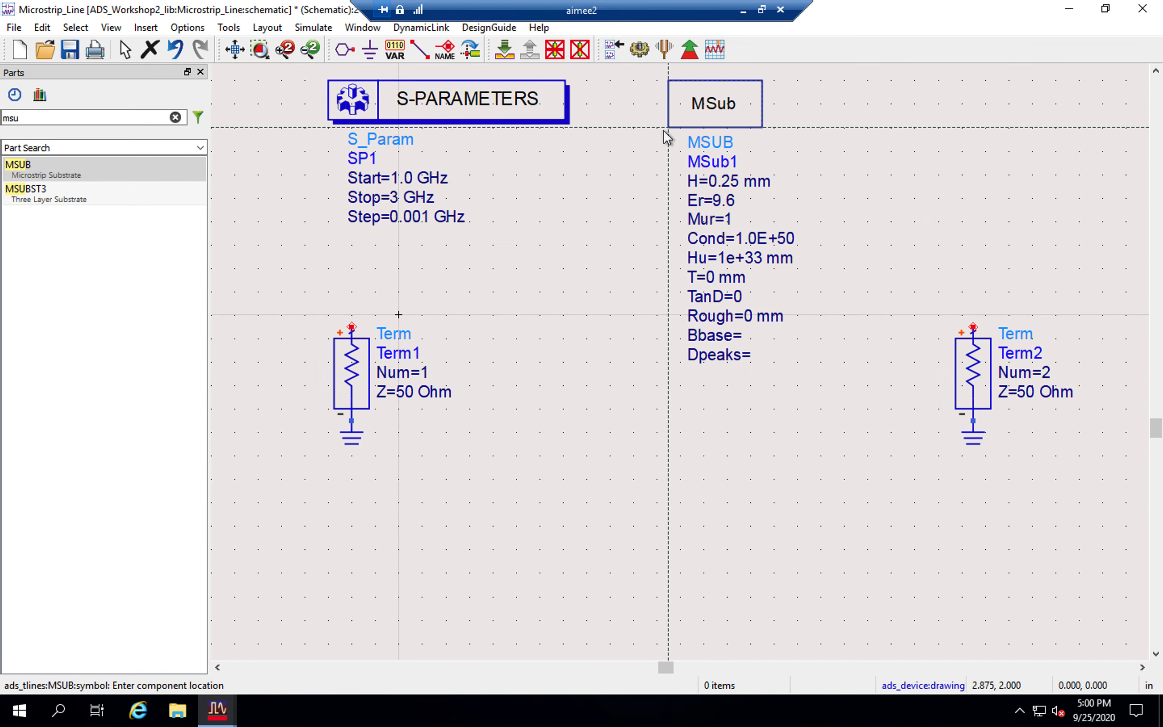
pyautogui.press('Escape')
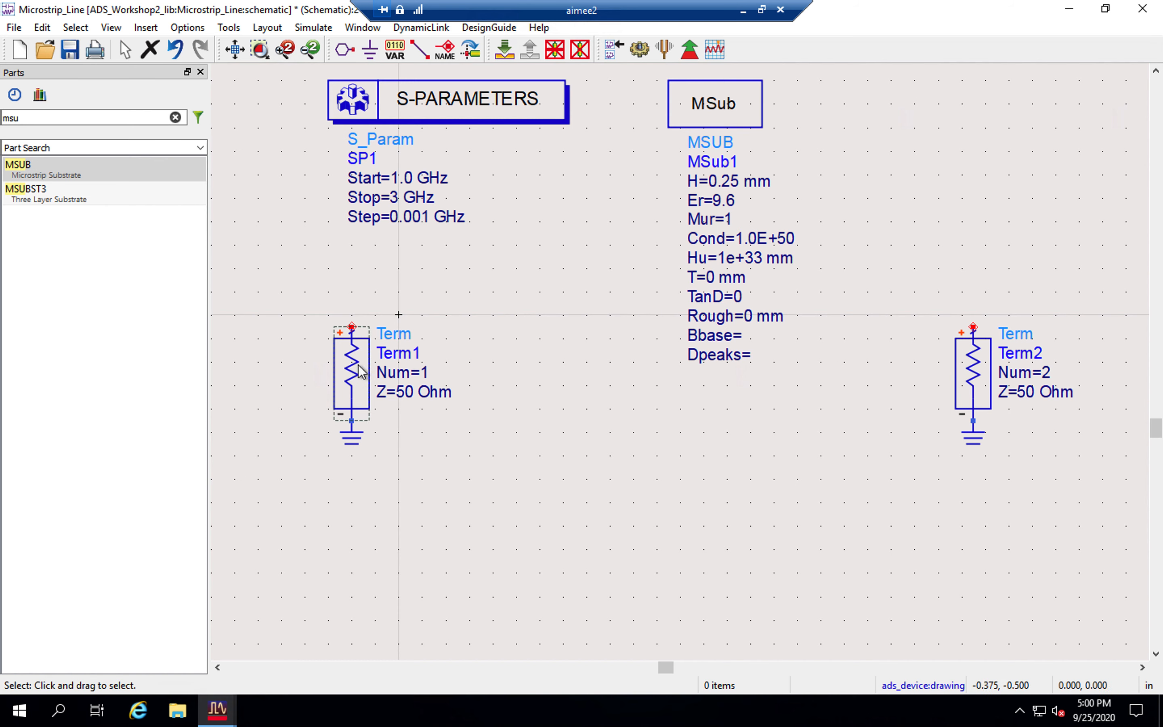
# Move each termination with its ground farther down, keeping both level, below the substrate's parameter list
pyautogui.moveTo(301, 297); pyautogui.dragTo(477, 516)
pyautogui.moveTo(352, 375); pyautogui.dragTo(351, 457)
pyautogui.moveTo(939, 303); pyautogui.dragTo(1063, 473)
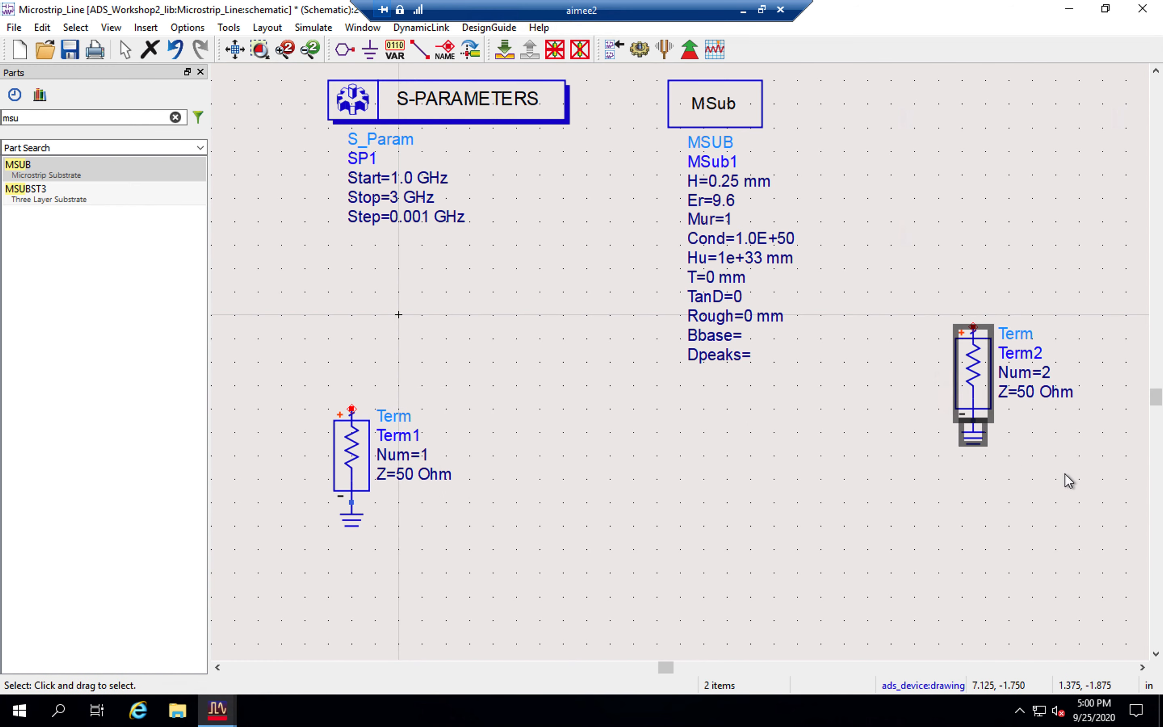
pyautogui.moveTo(969, 364); pyautogui.dragTo(969, 455)
pyautogui.click(786, 430)
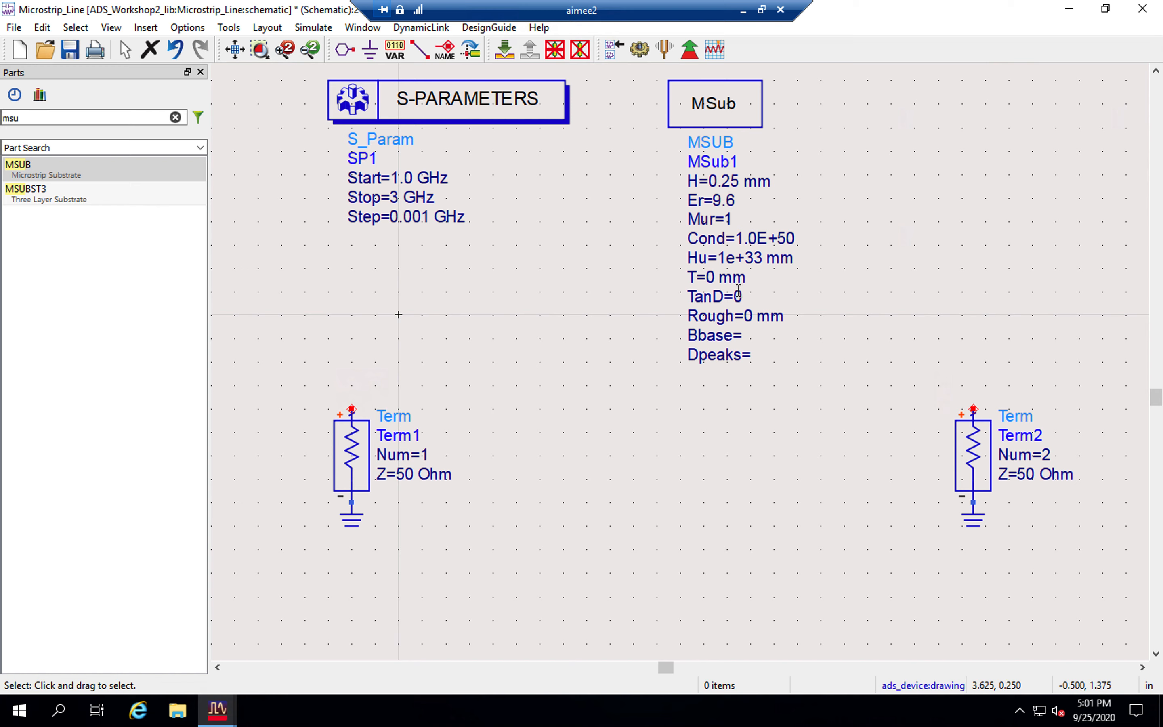
# Set the substrate's relative permittivity Er to 4.4 and its height H to 1.27 mm
pyautogui.doubleClick(725, 199)
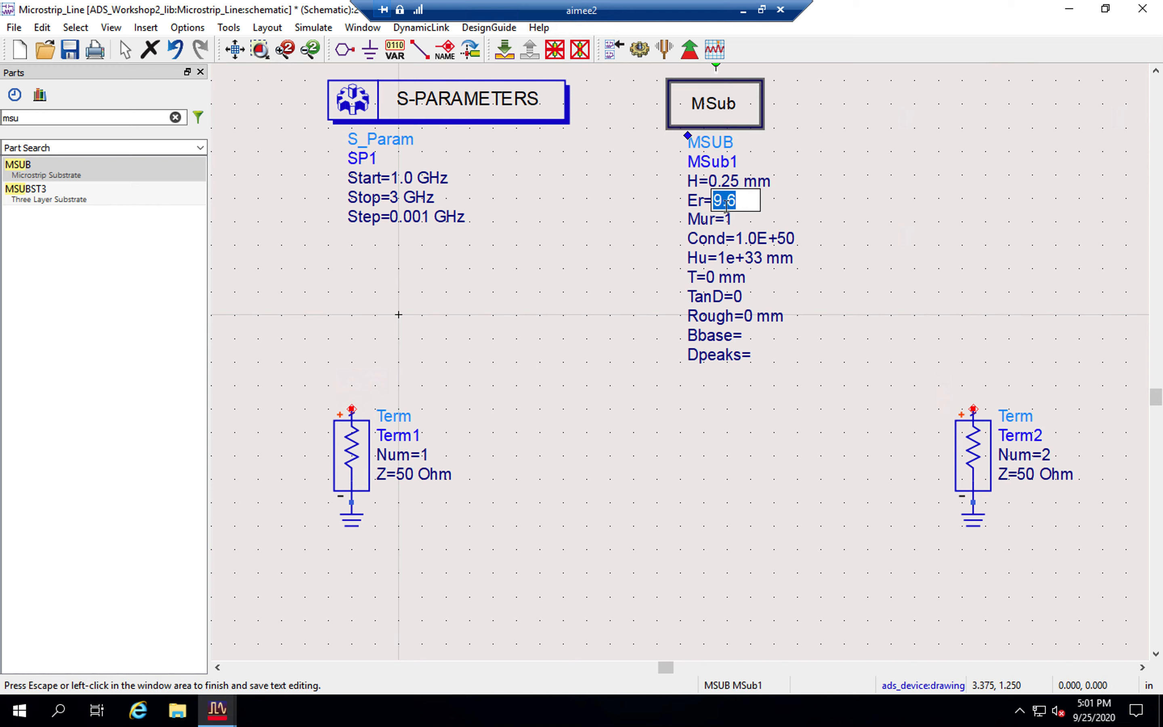
pyautogui.write('4.4')
pyautogui.click(731, 179)
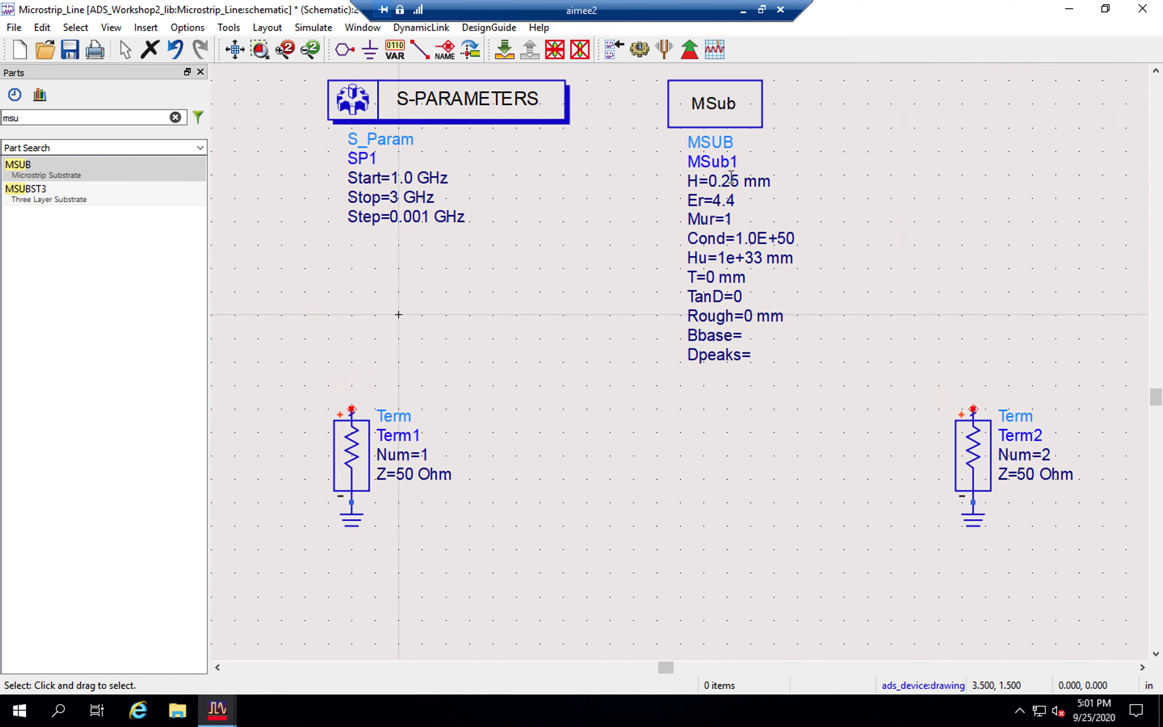
pyautogui.doubleClick(730, 180)
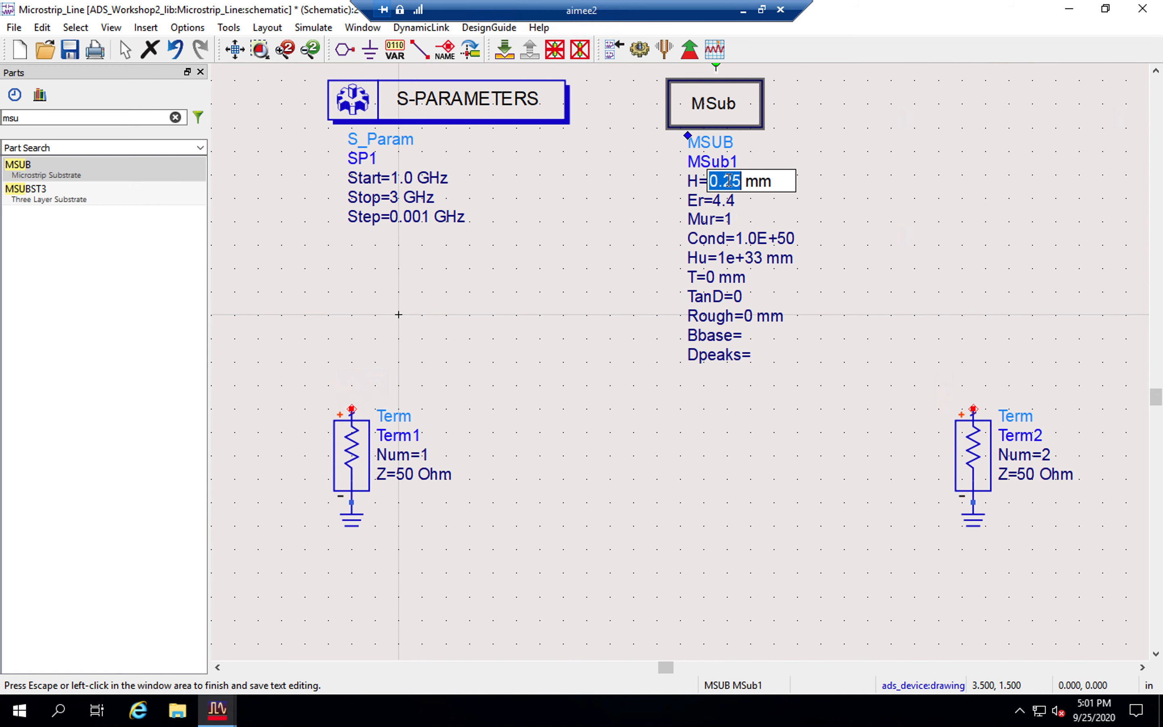
pyautogui.write('1.27')
pyautogui.click(847, 206)
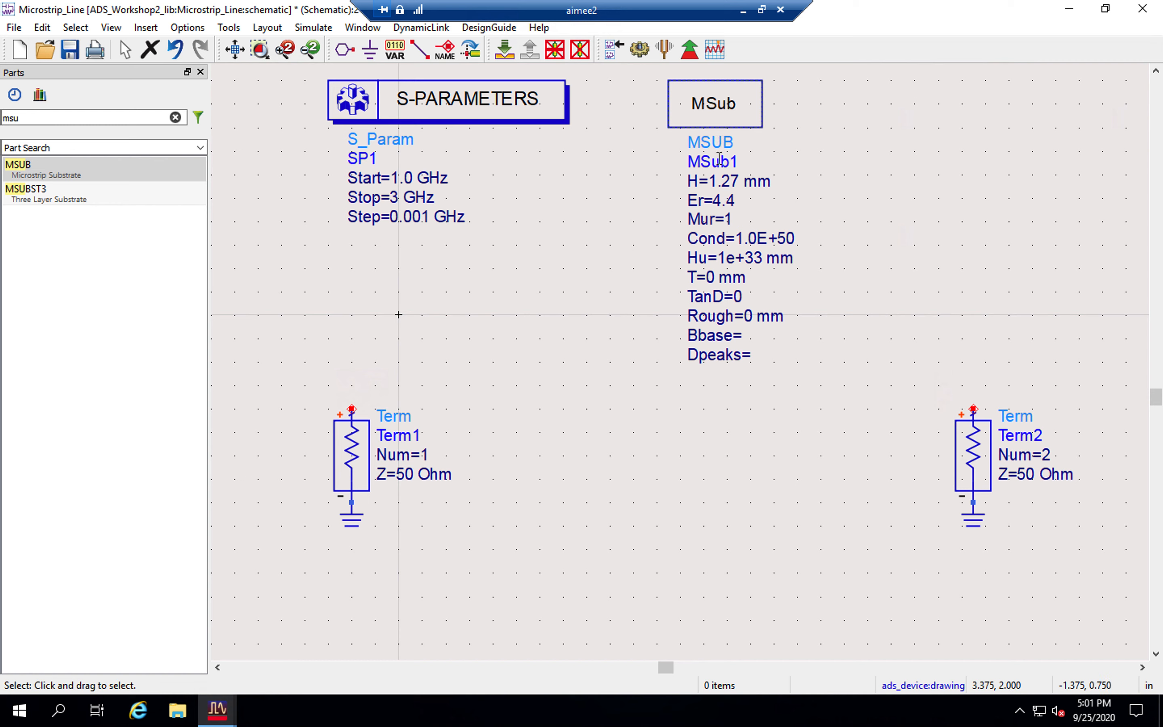
# Set the substrate's loss tangent TanD to 0.02 and shift the MSub block slightly closer to the S-parameter controller
pyautogui.doubleClick(737, 296)
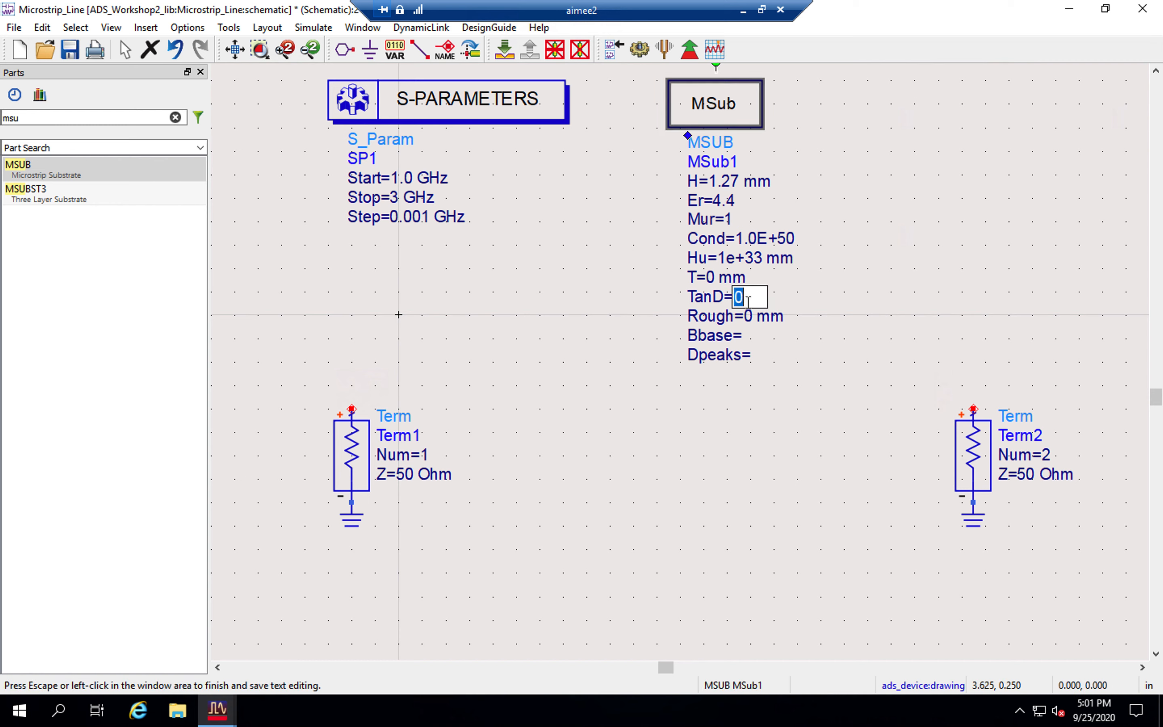
pyautogui.write('0.02')
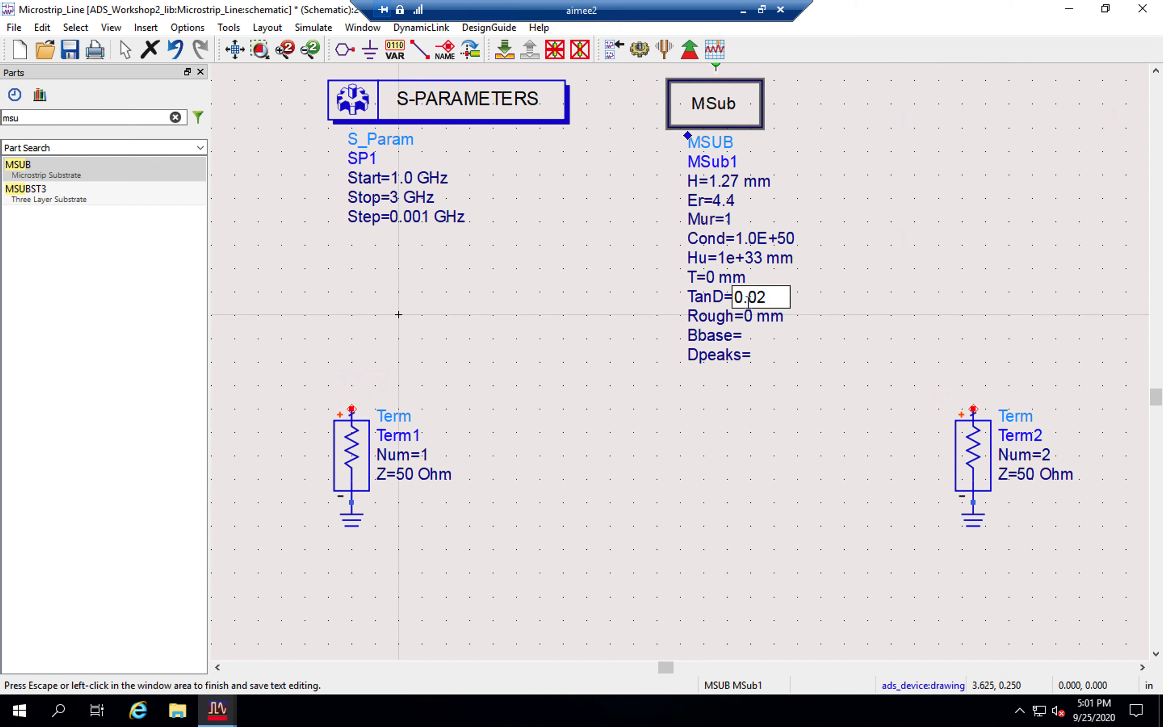
pyautogui.press('Tab')
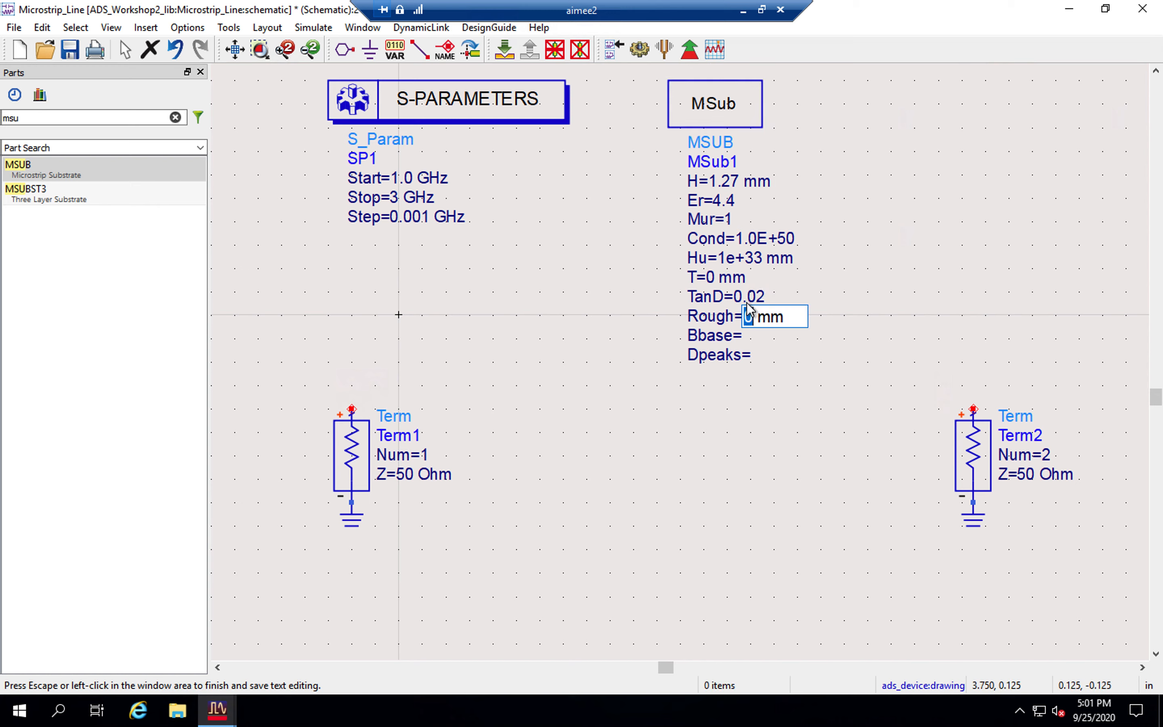
pyautogui.click(586, 201)
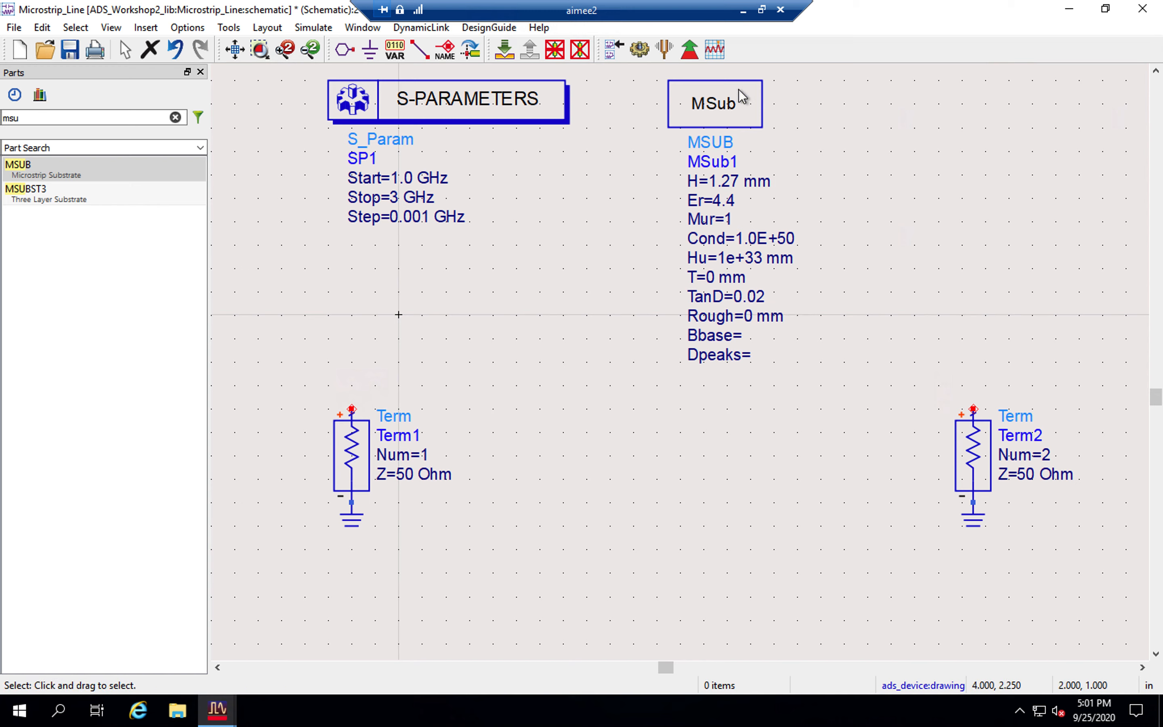
pyautogui.moveTo(721, 99); pyautogui.dragTo(662, 98)
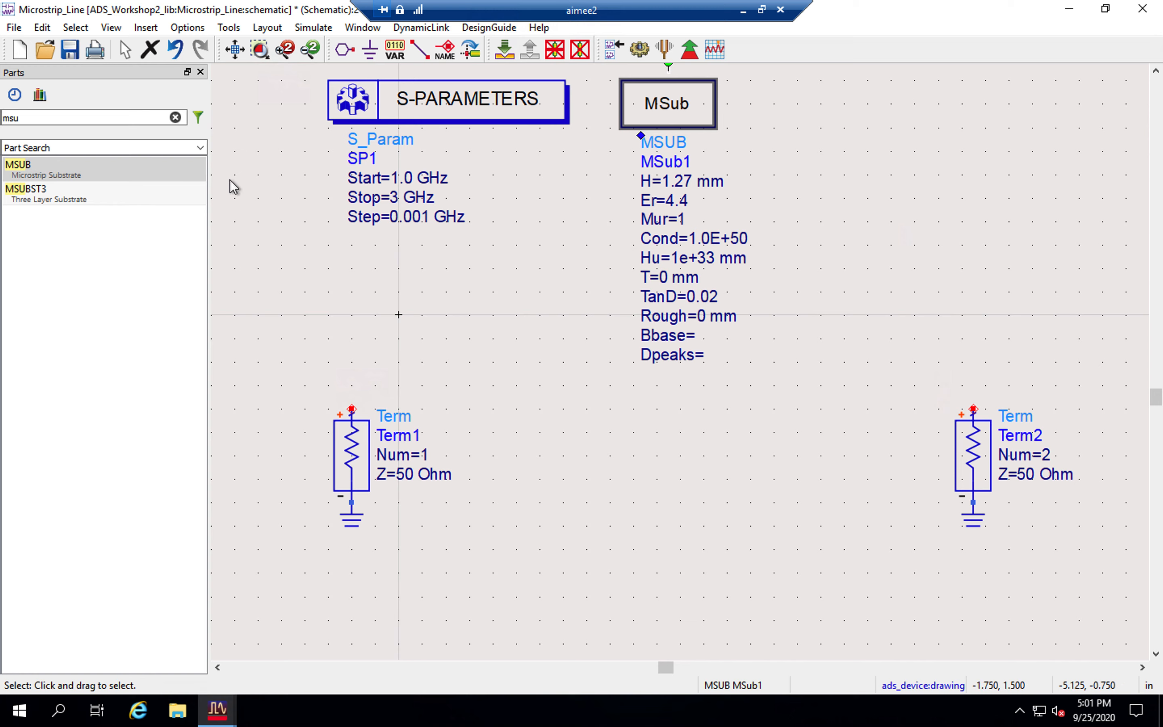
# Look through the TLines-Microstrip palette, find the MLIN component and place one between the two terminations, below the substrate's parameters
pyautogui.click(175, 117)
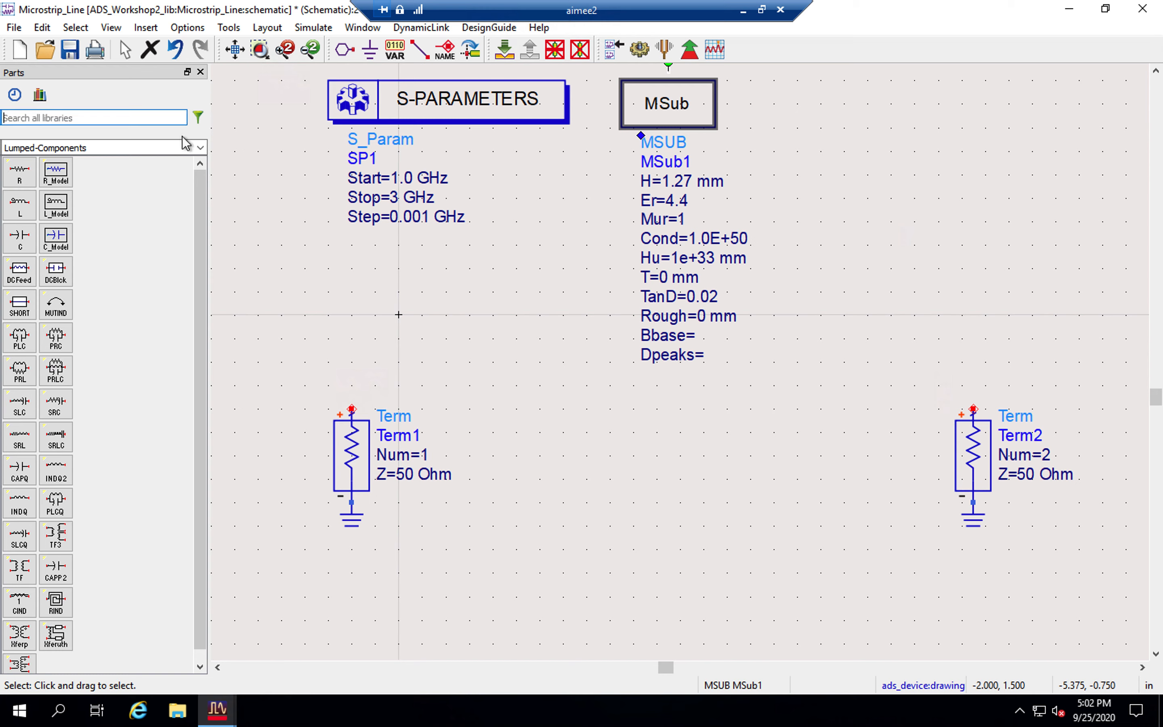
pyautogui.click(201, 148)
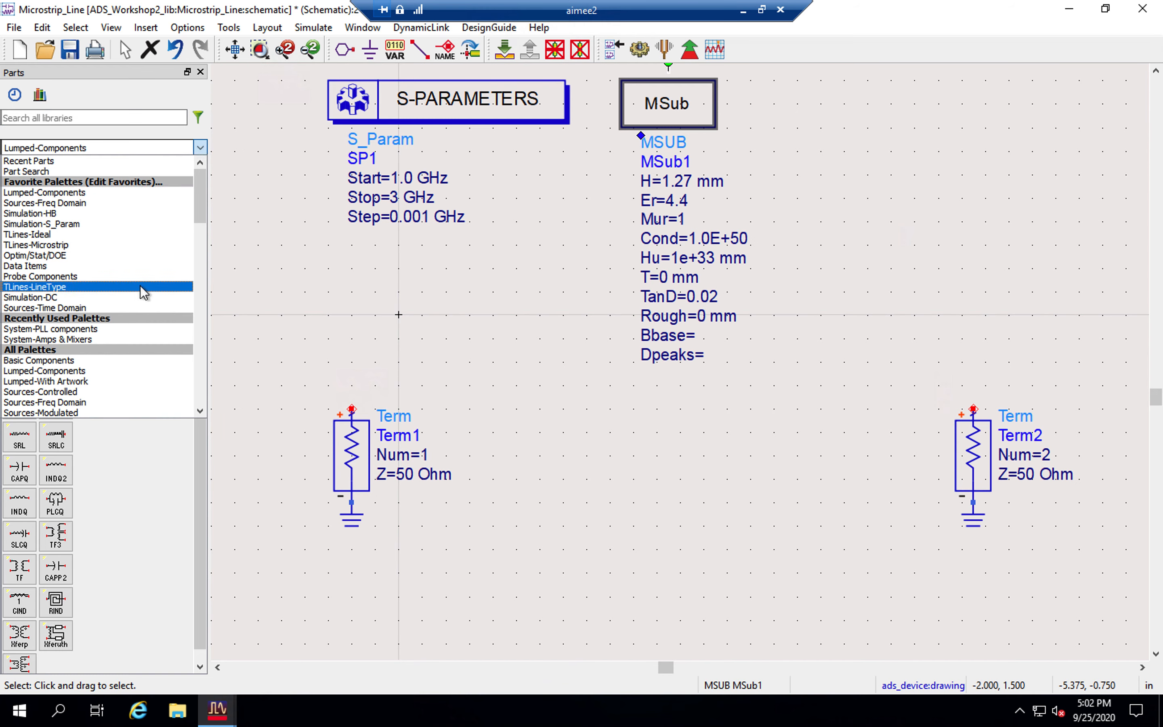
pyautogui.scroll(-1, 139, 285)
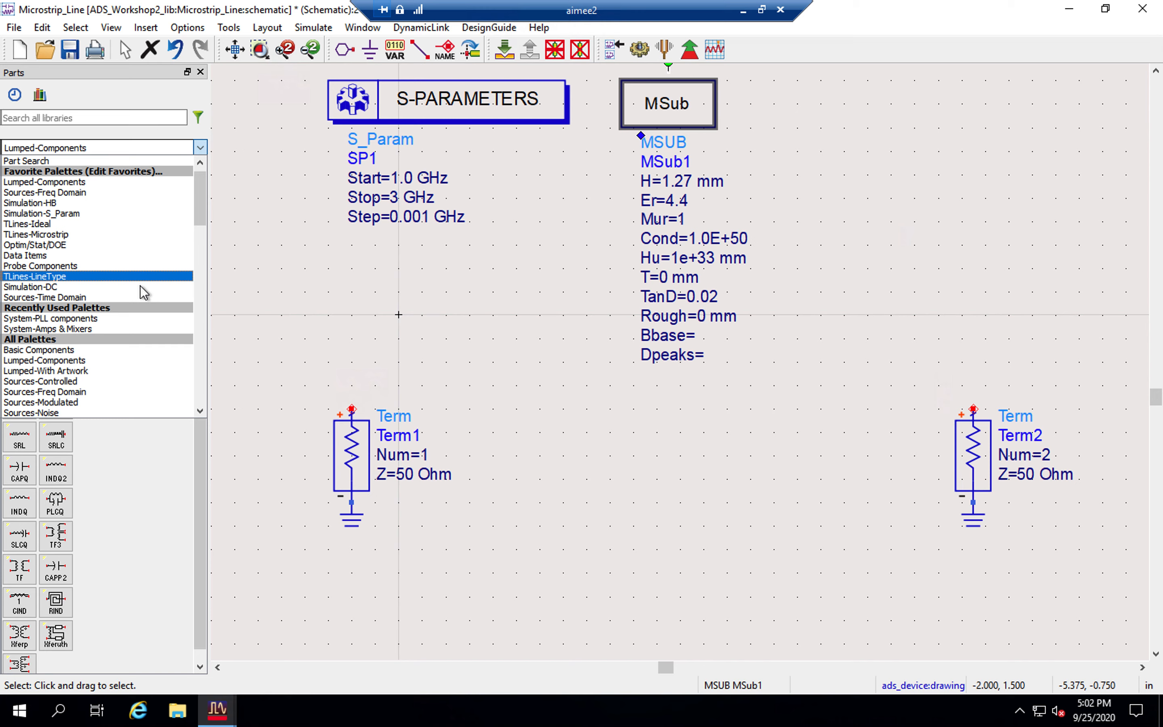
pyautogui.click(84, 235)
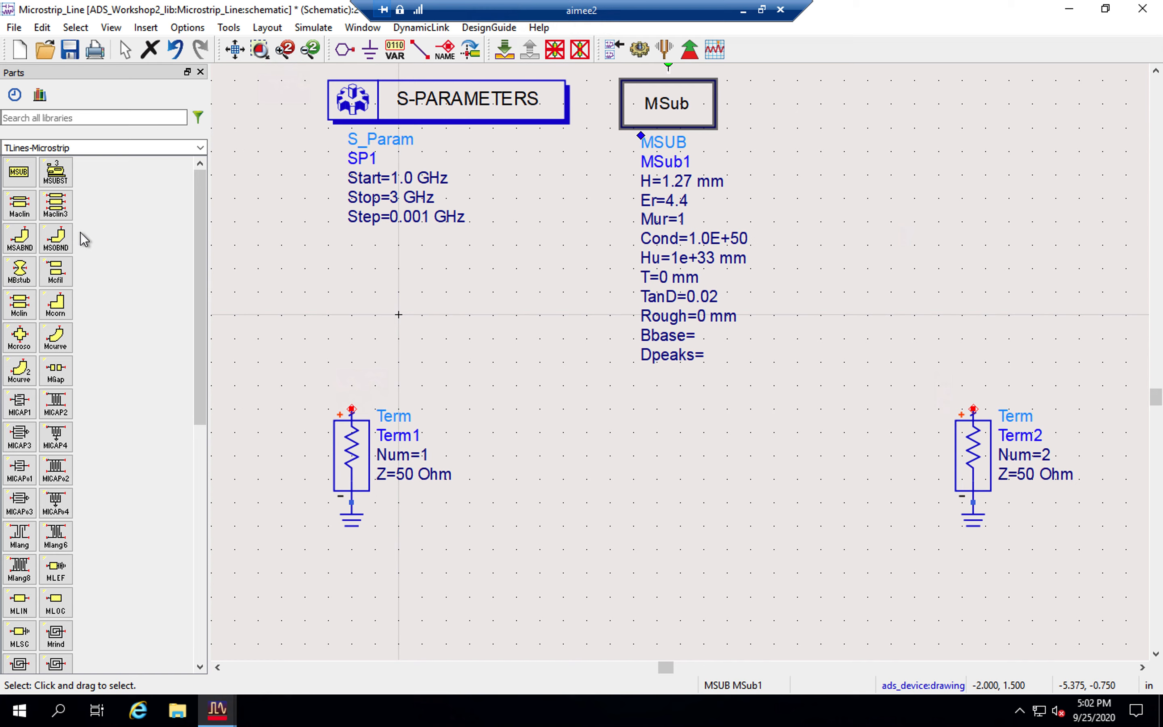
pyautogui.click(20, 271)
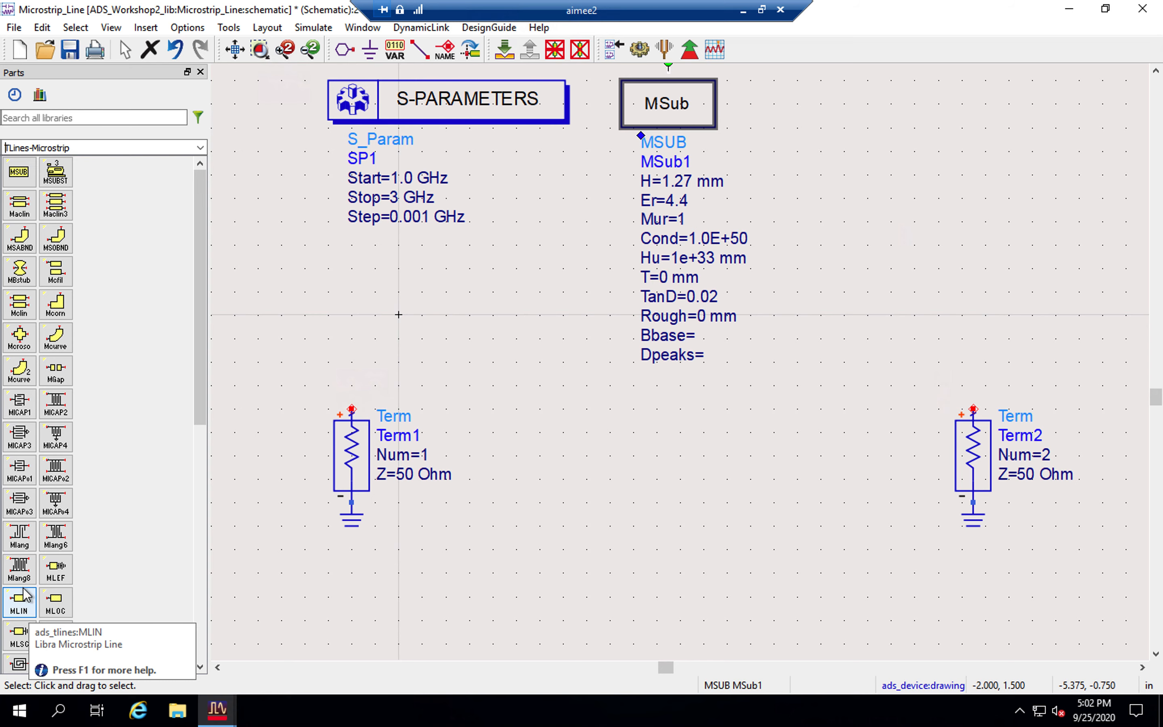
pyautogui.click(95, 120)
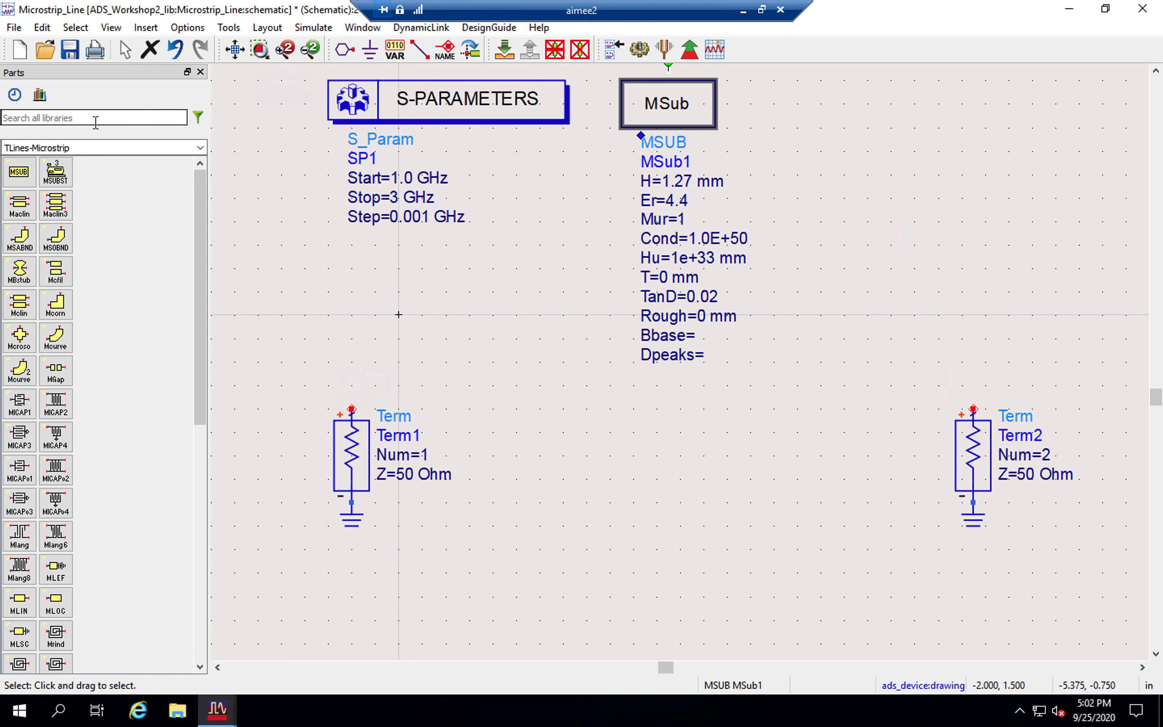
pyautogui.write('MLink')
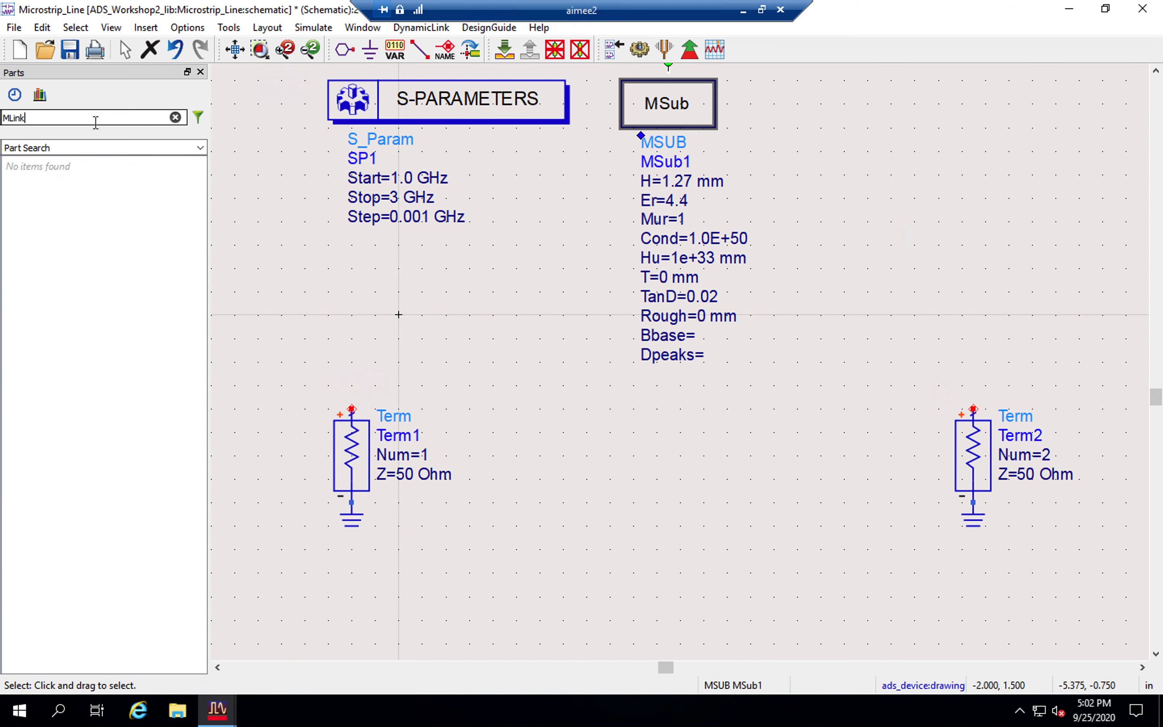
pyautogui.press('BackSpace')
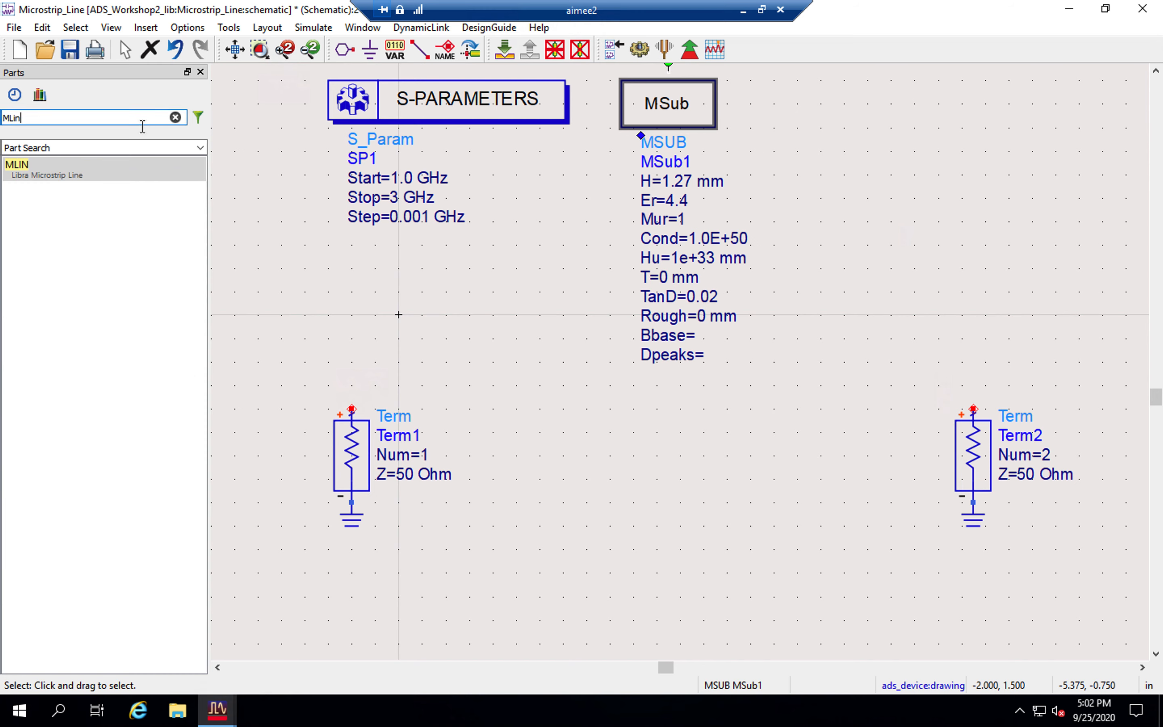
pyautogui.click(64, 177)
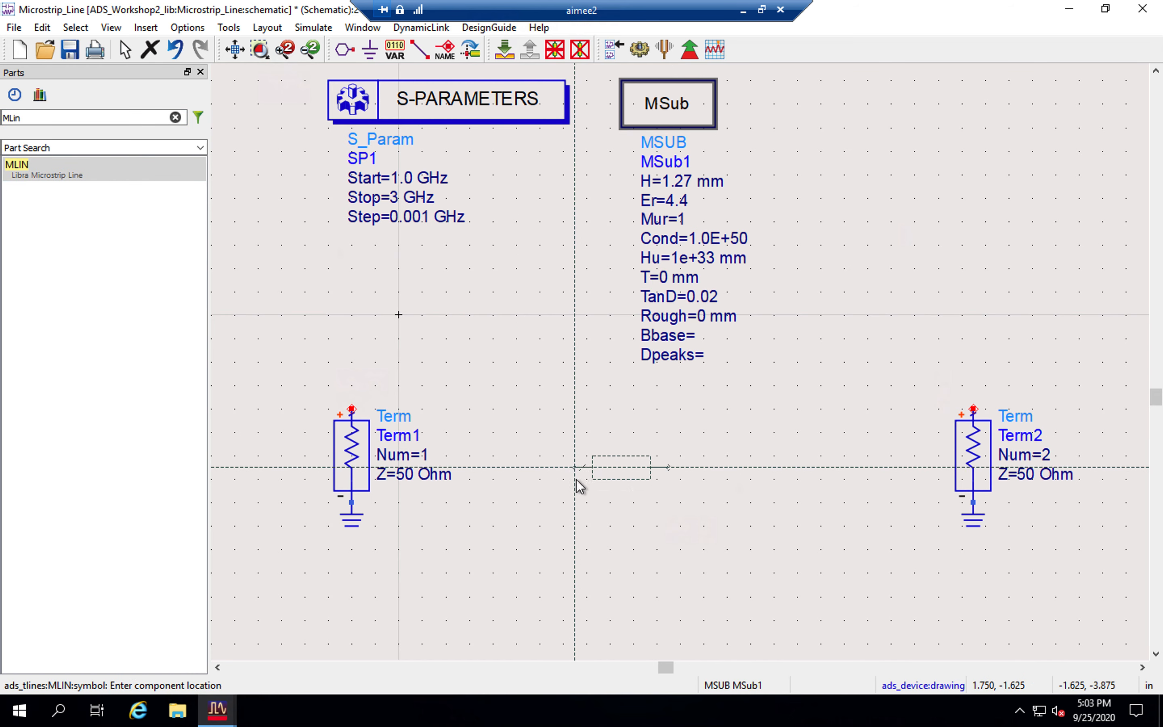
pyautogui.click(610, 397)
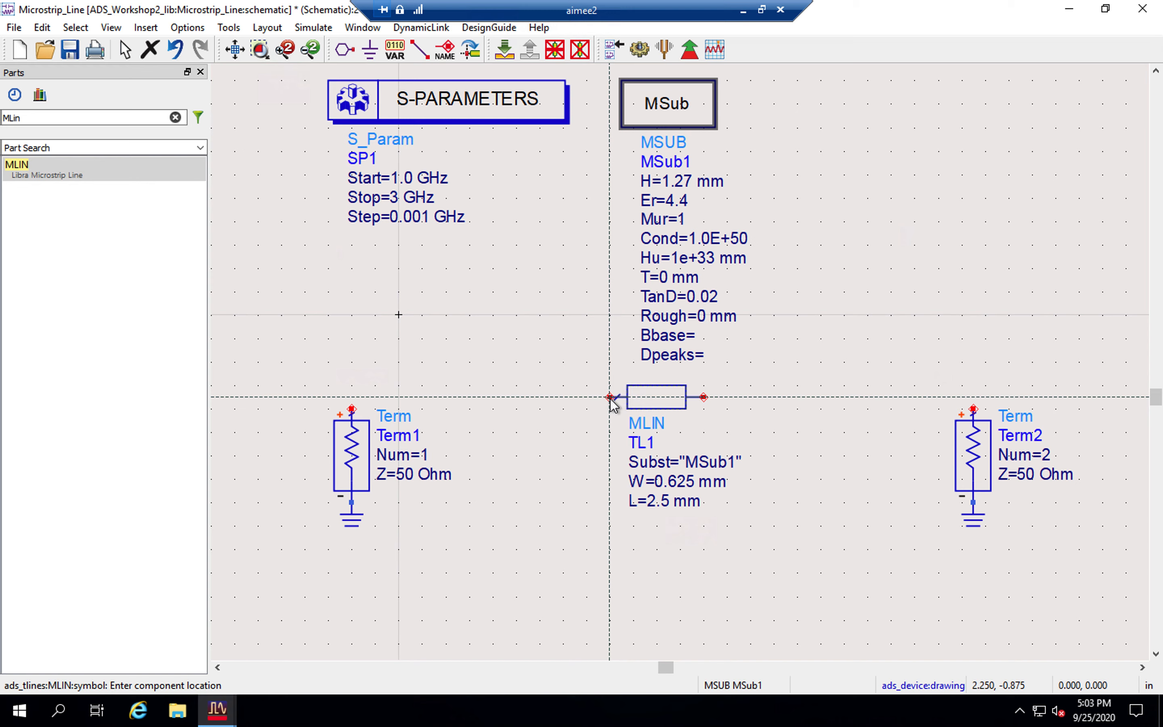
pyautogui.press('Escape')
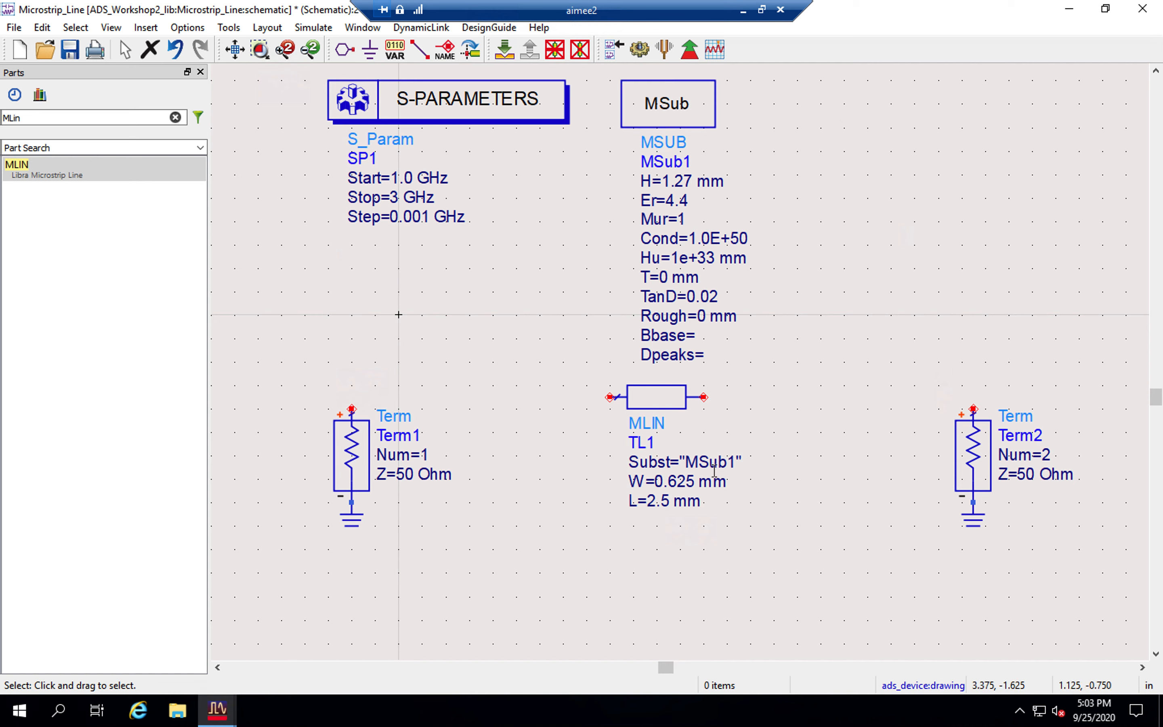
# Set the MLIN line's width W to 2.43 mm and its length L to 50 mm
pyautogui.click(683, 481)
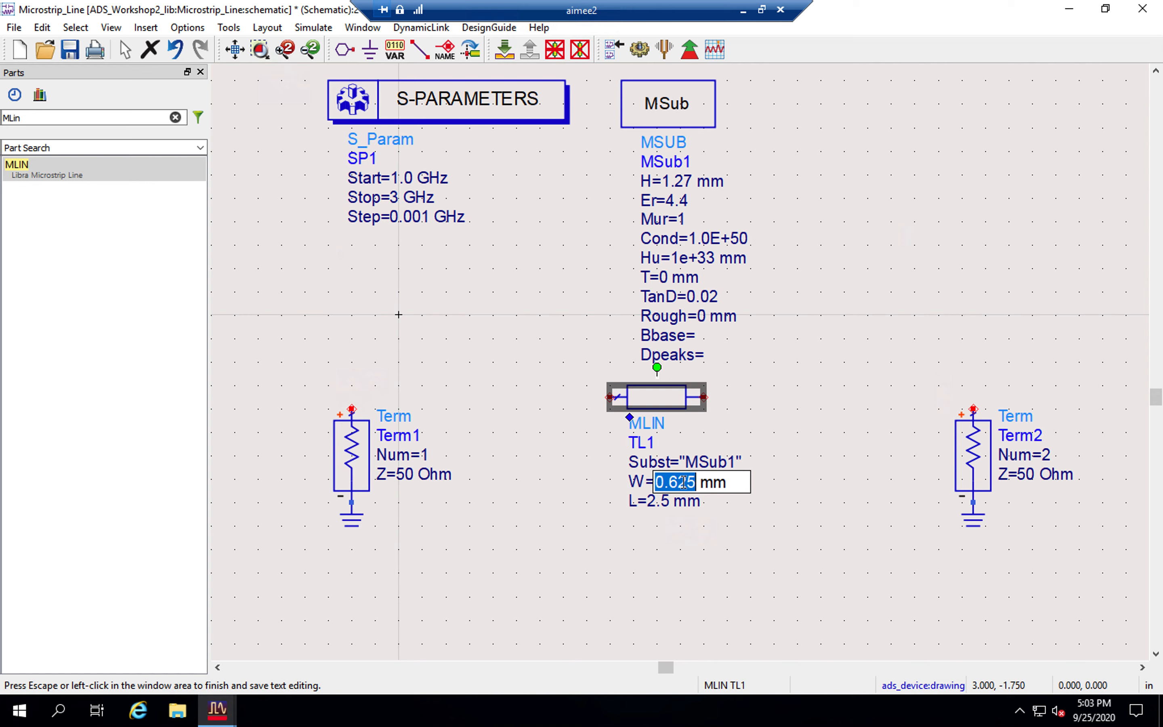
pyautogui.write('2.43')
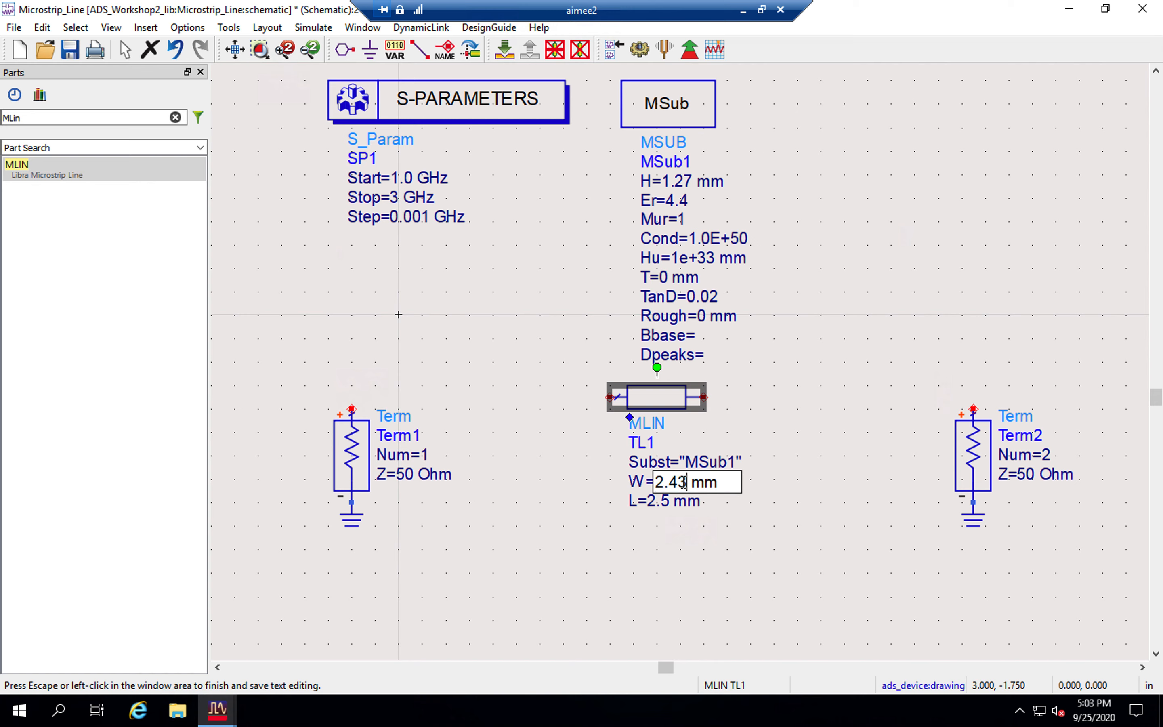
pyautogui.press('Tab')
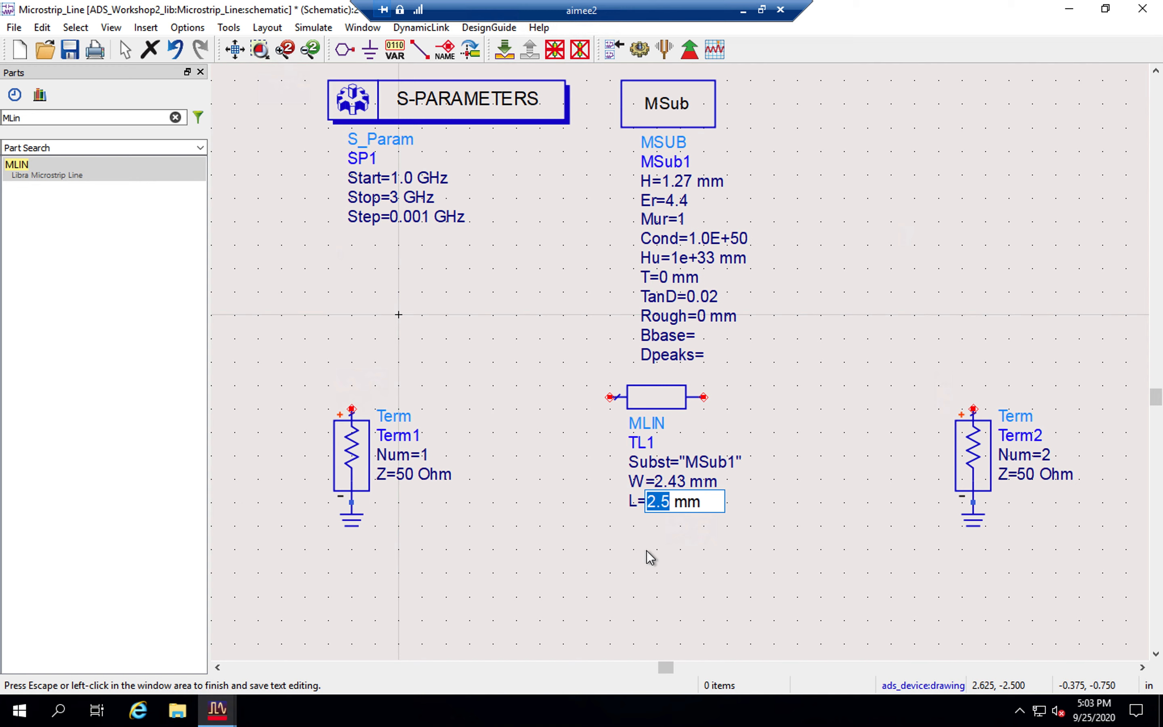
pyautogui.write('10')
pyautogui.press('BackSpace')
pyautogui.press('BackSpace')
pyautogui.write('50')
pyautogui.press('Escape')
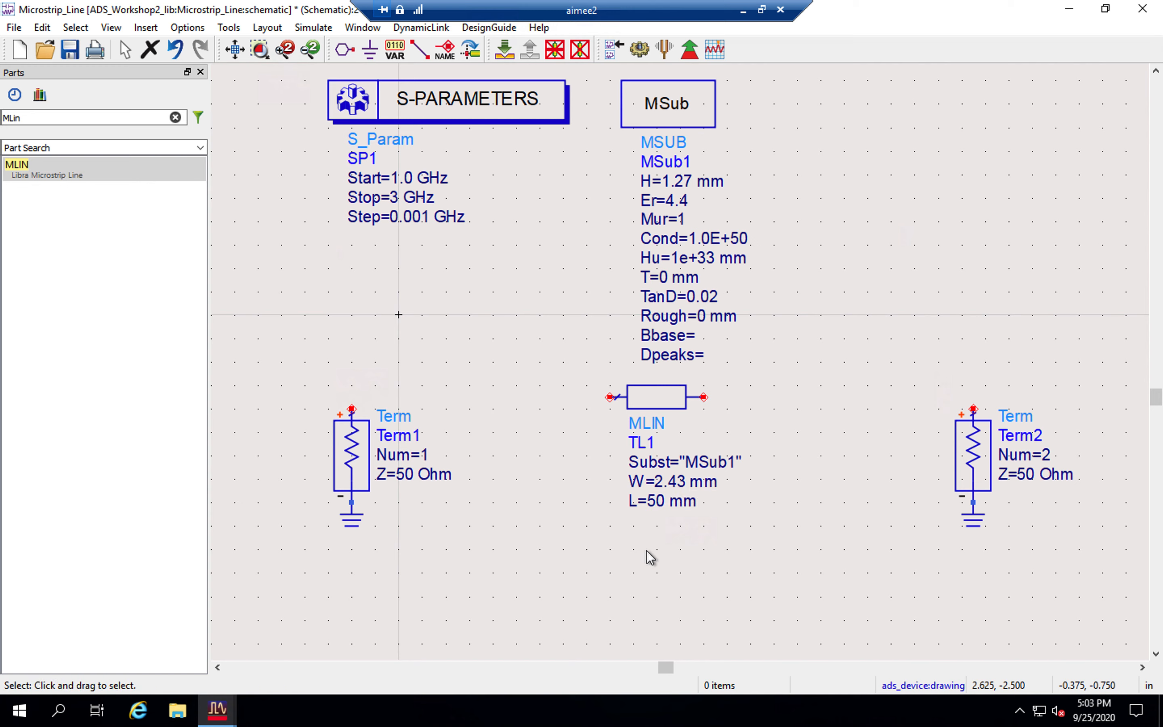
# Wire the two ends of the MLIN line to the upper pins of Term1 and Term2
pyautogui.click(419, 50)
pyautogui.click(610, 397)
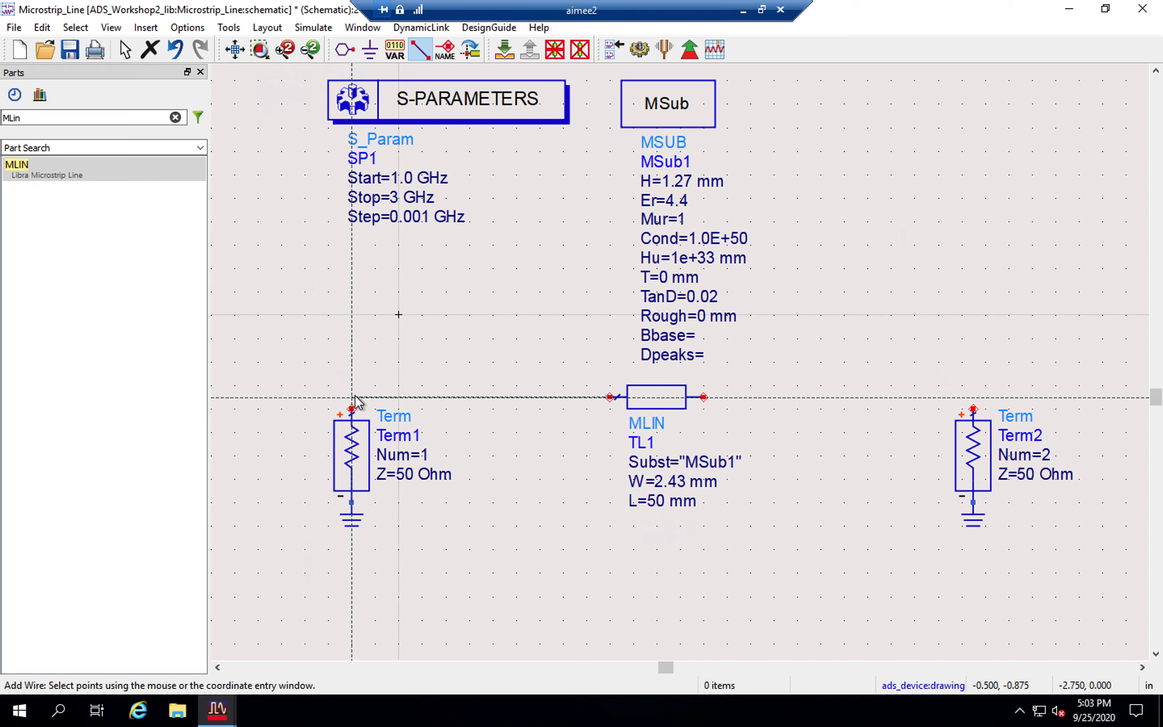
pyautogui.click(352, 408)
pyautogui.click(703, 397)
pyautogui.click(974, 409)
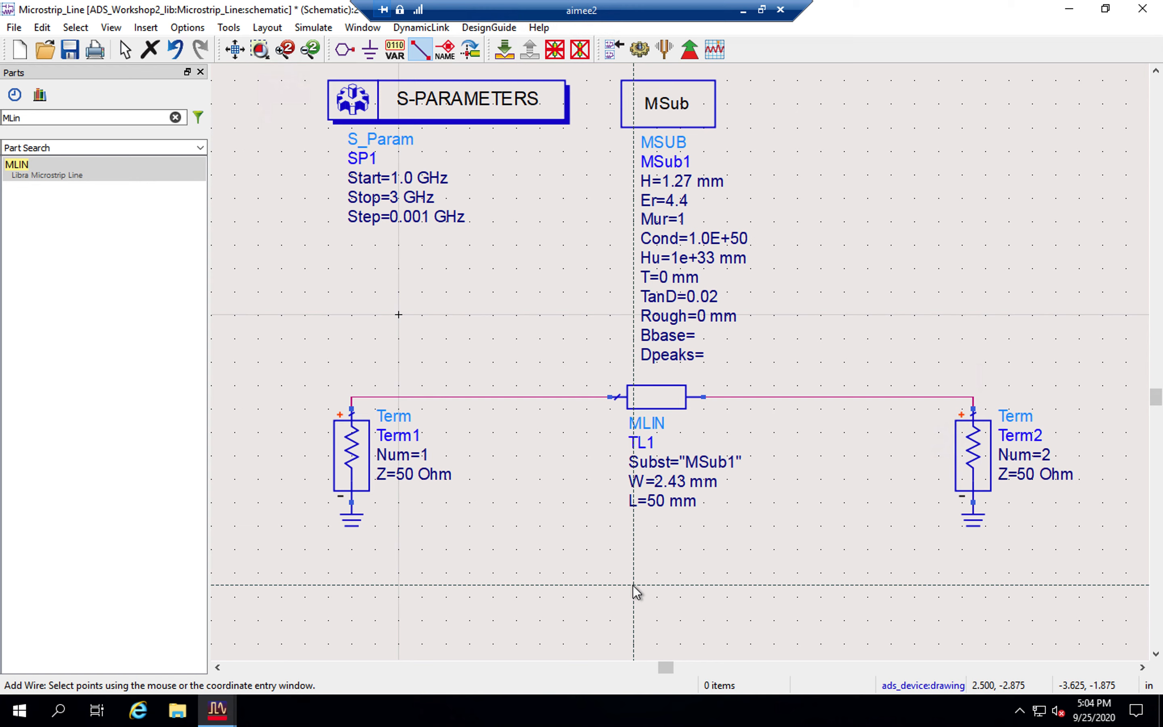
pyautogui.press('Escape')
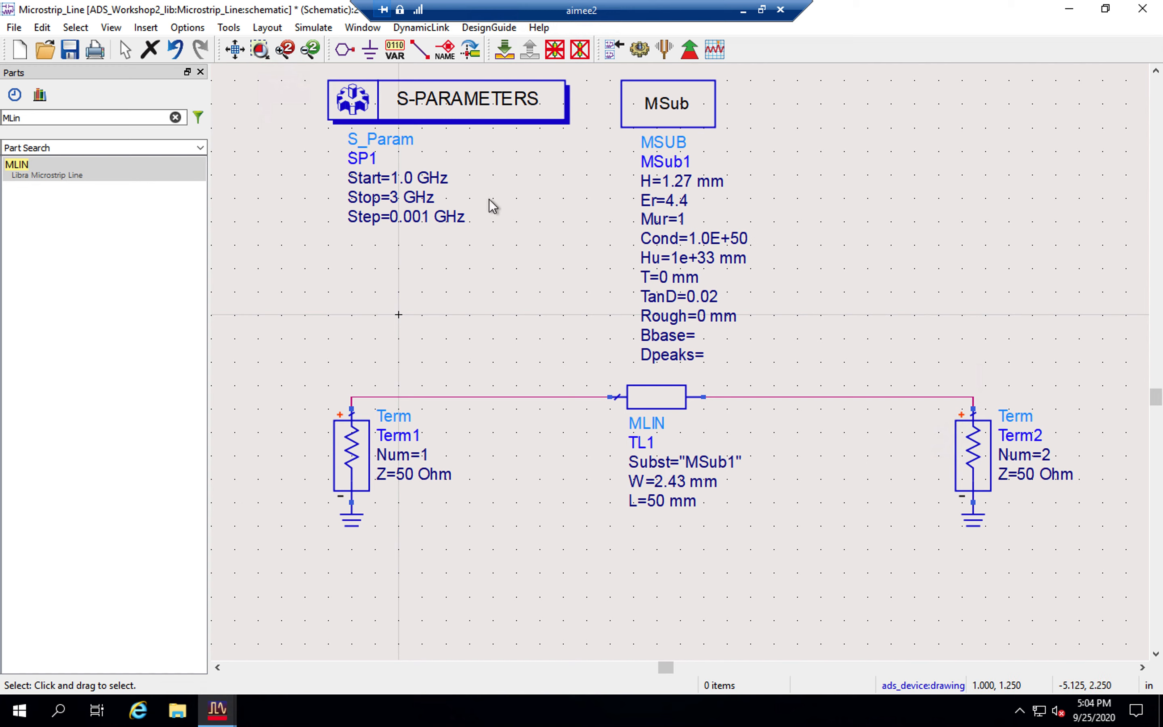
# Place a VAR block beside the MSub substrate and define its variable as MS_W with a value of 2.43
pyautogui.click(394, 52)
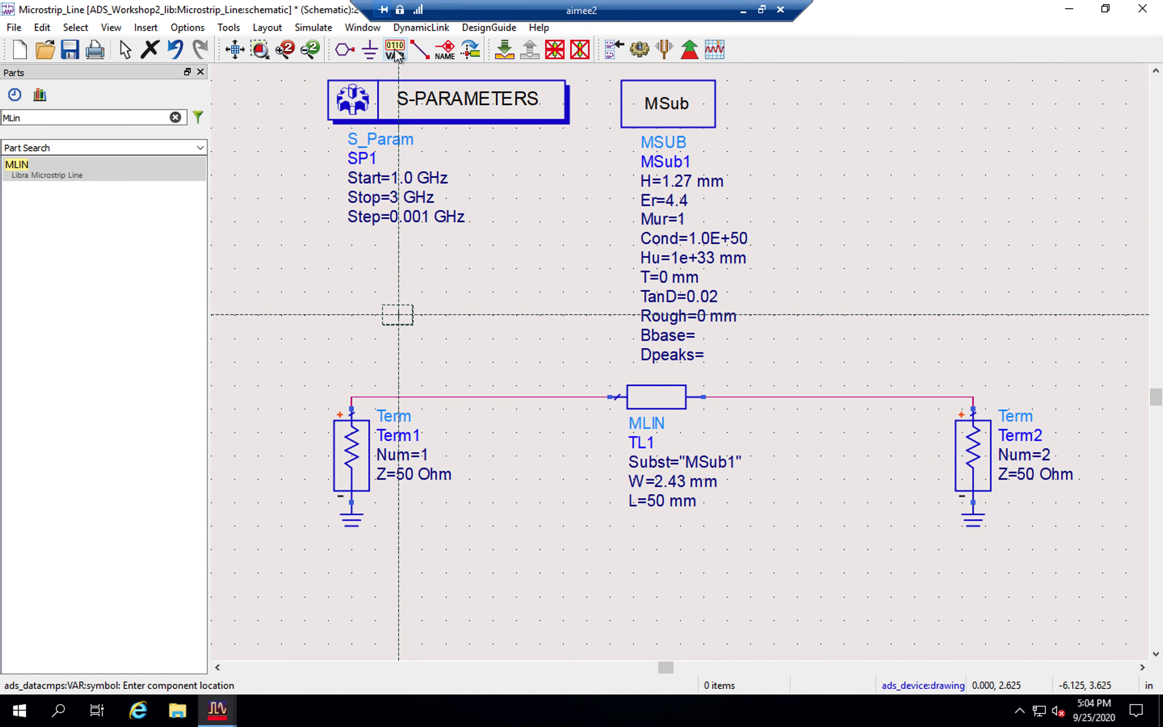
pyautogui.click(788, 97)
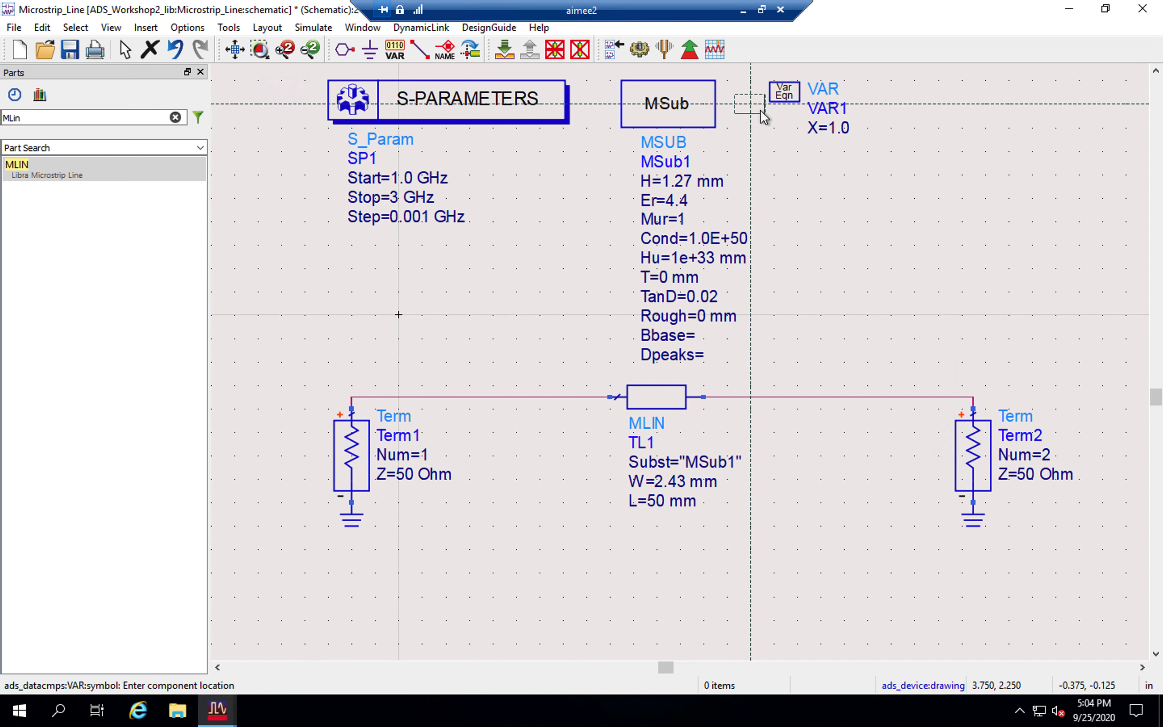
pyautogui.press('Escape')
pyautogui.doubleClick(814, 129)
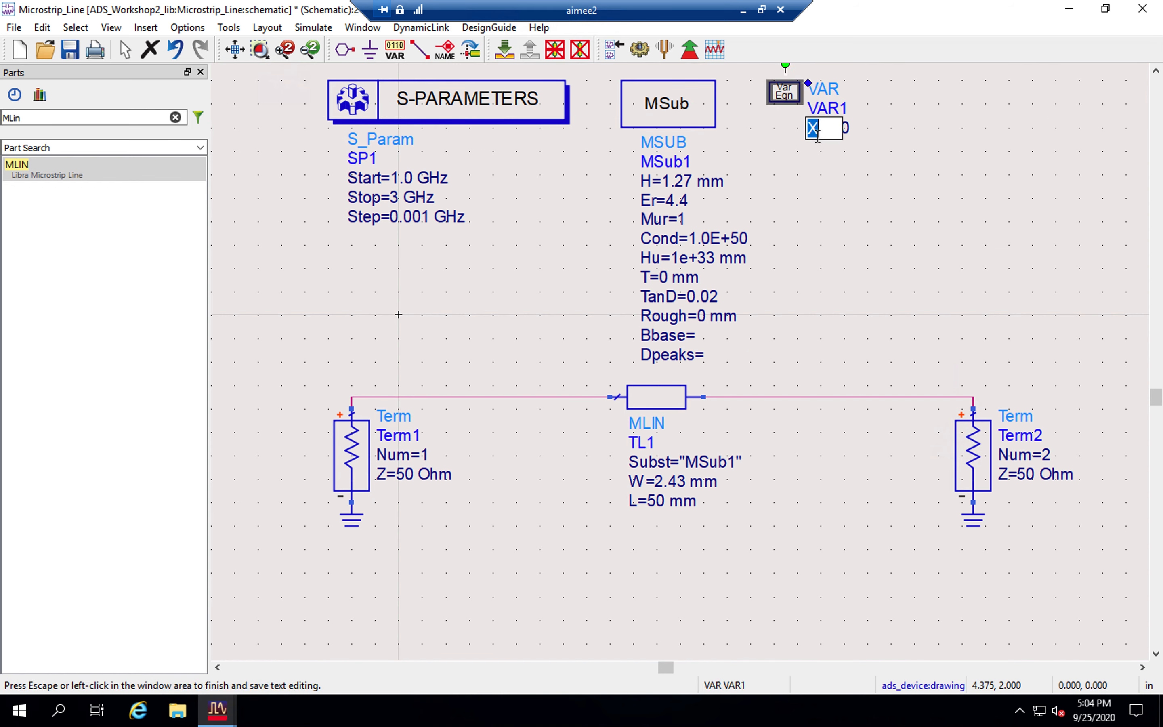
pyautogui.write('MS_W')
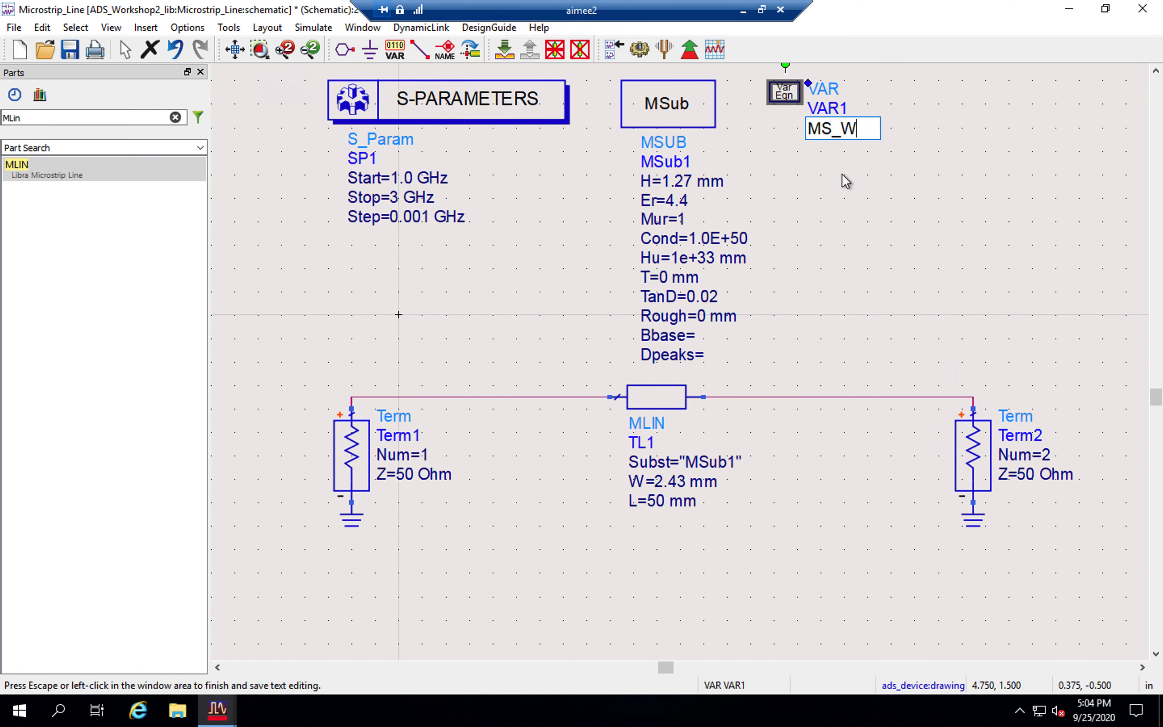
pyautogui.press('Tab')
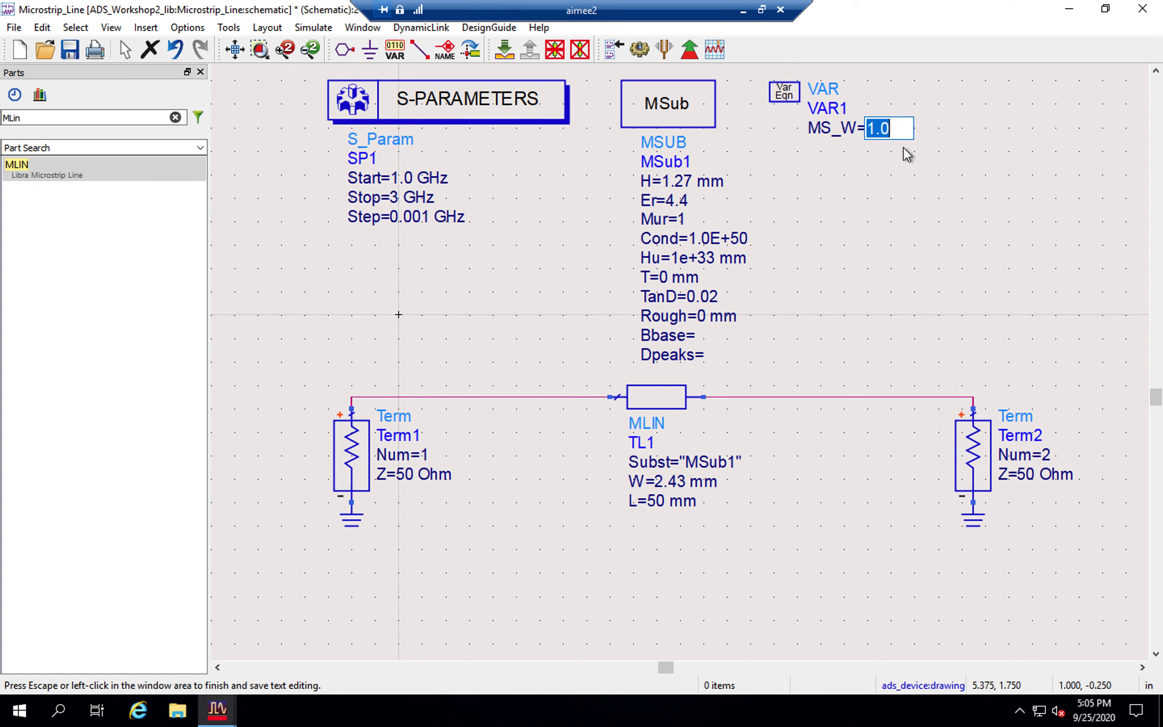
# Enable tuning for the MS_W variable with minimum 1, maximum 3 and step 0.5
pyautogui.doubleClick(785, 98)
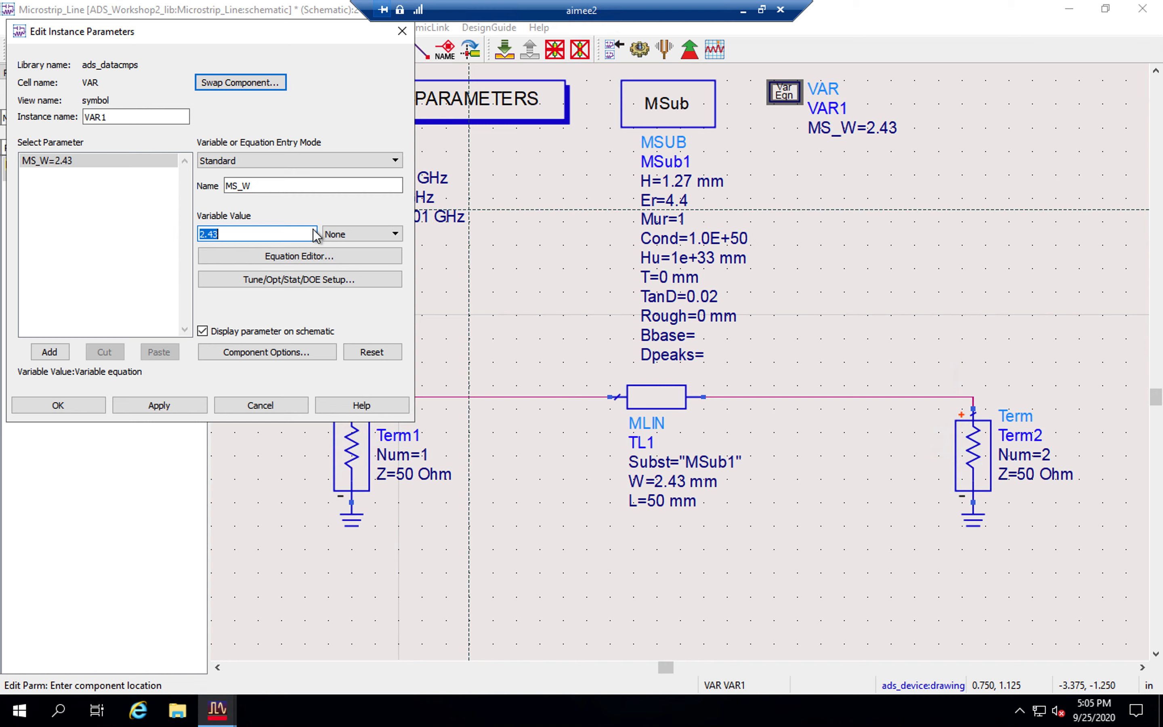
pyautogui.click(259, 278)
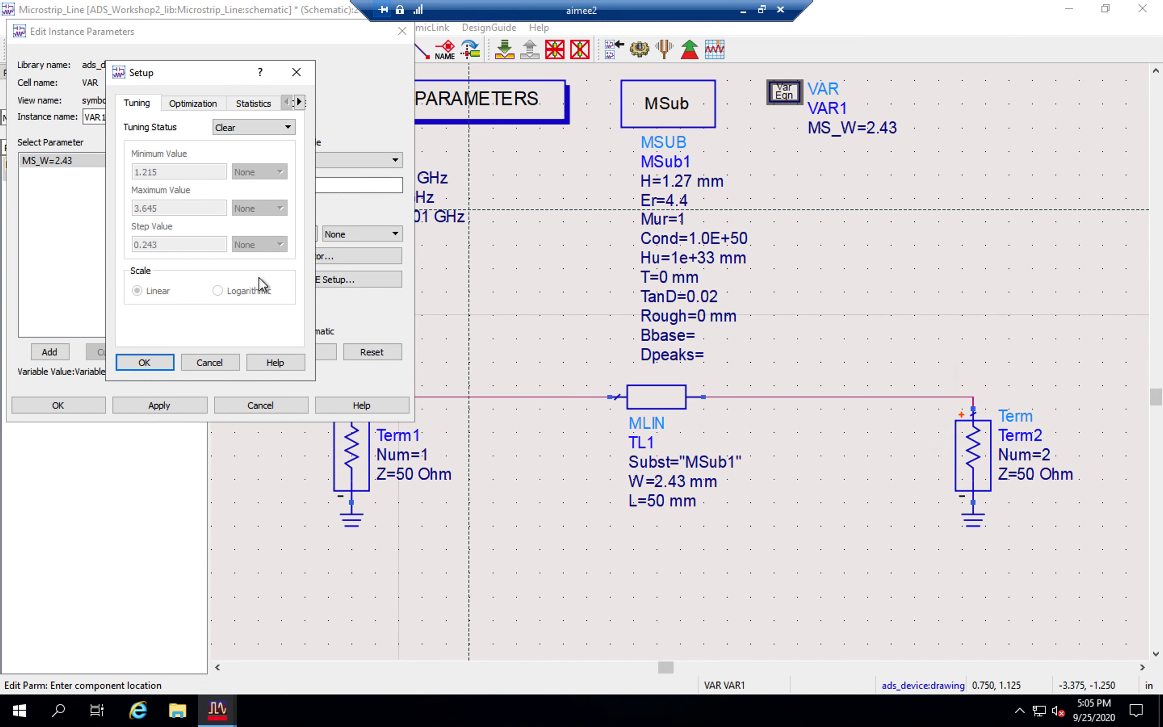
pyautogui.click(240, 126)
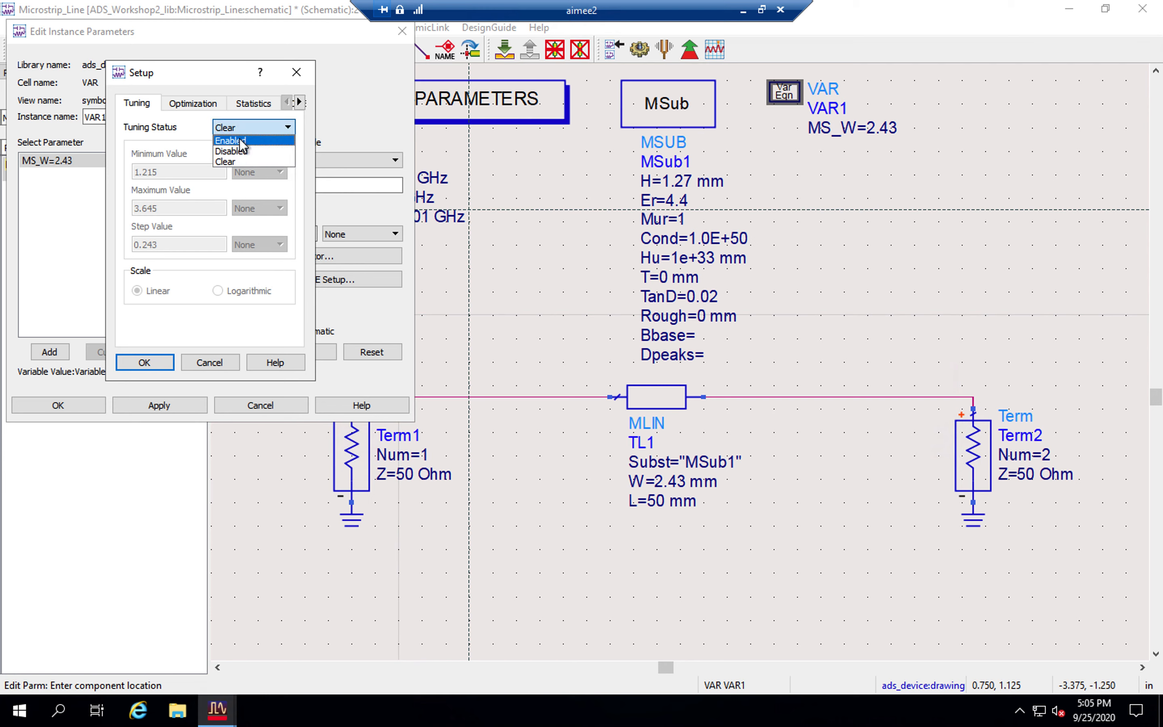
pyautogui.click(242, 137)
pyautogui.doubleClick(177, 174)
pyautogui.write('1')
pyautogui.doubleClick(175, 207)
pyautogui.write('3')
pyautogui.press('Tab')
pyautogui.press('Tab')
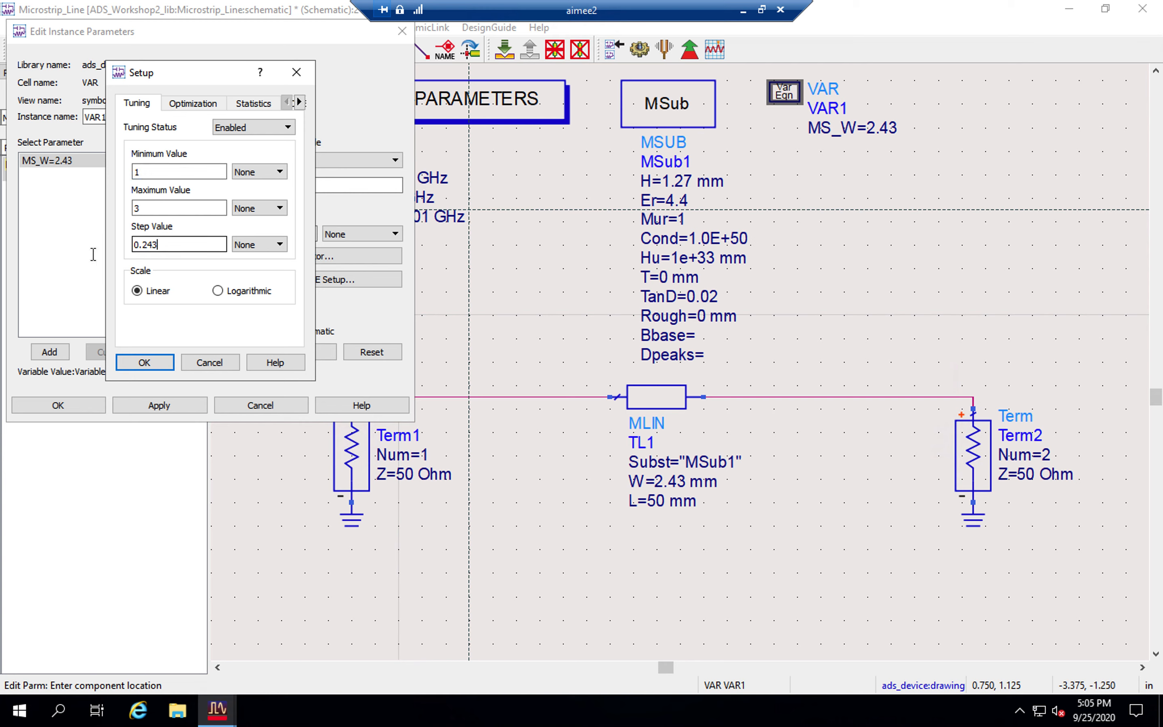
pyautogui.write('0.5')
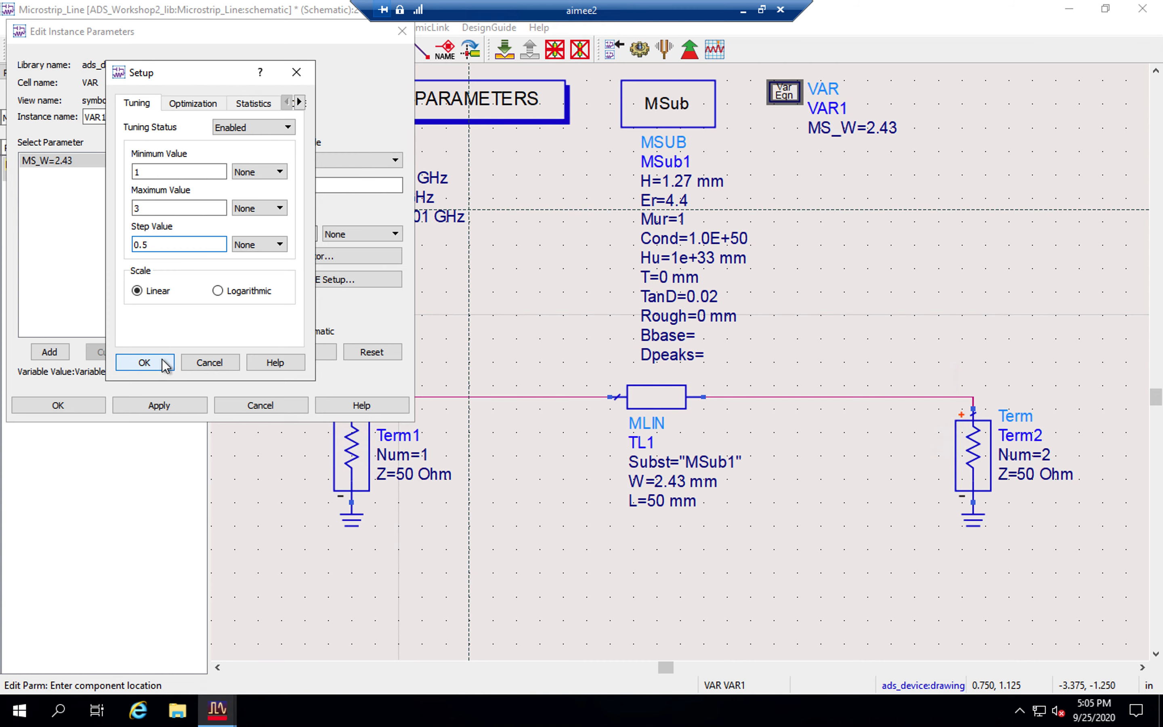
pyautogui.click(144, 362)
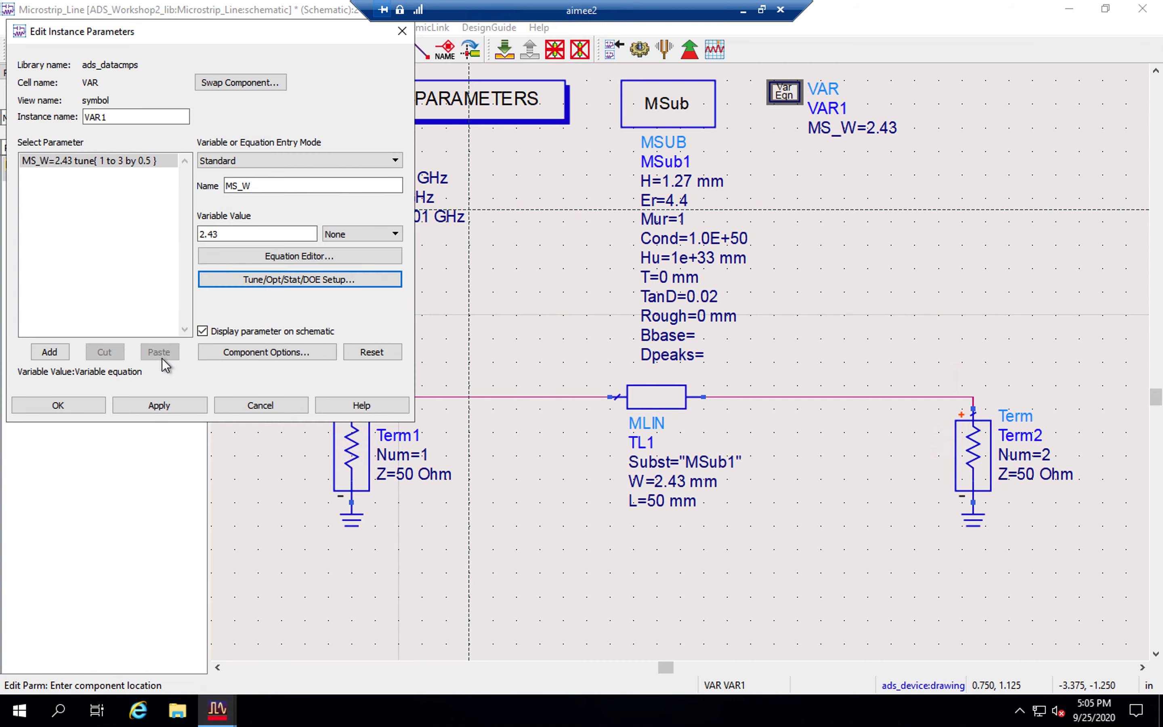
pyautogui.click(85, 406)
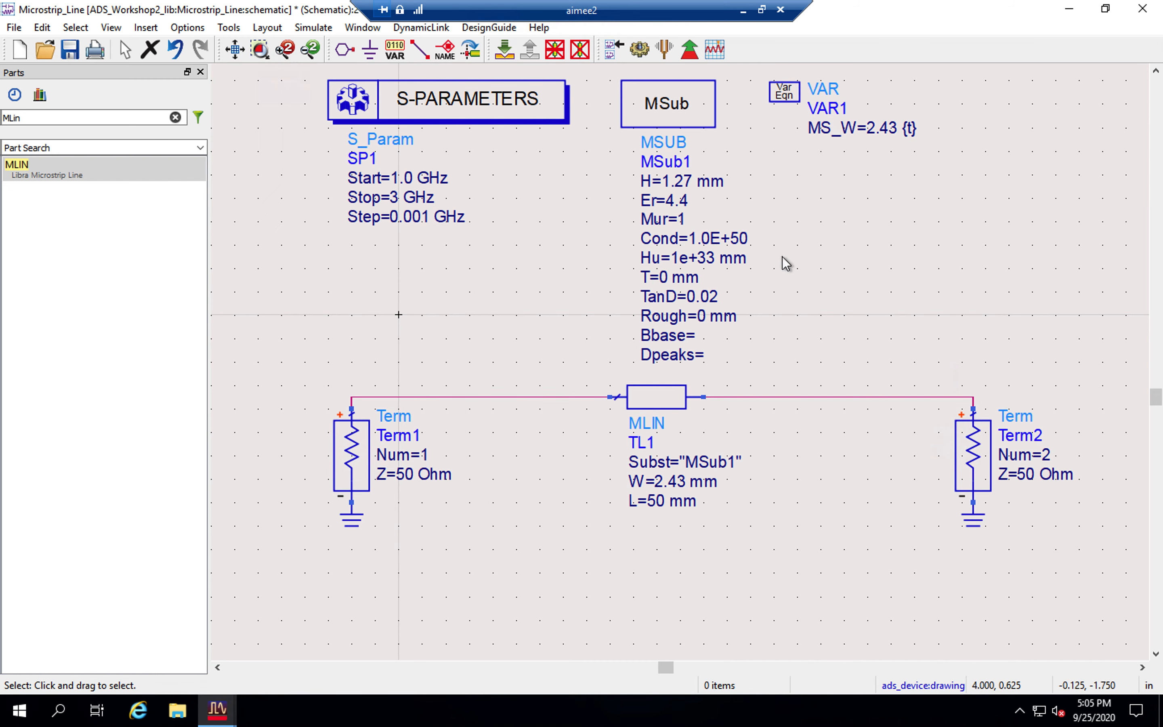
# Set the MLIN line's width W to the variable MS_W, keeping millimetres as its unit
pyautogui.click(673, 482)
pyautogui.write('MS_W')
pyautogui.press('Tab')
pyautogui.click(602, 529)
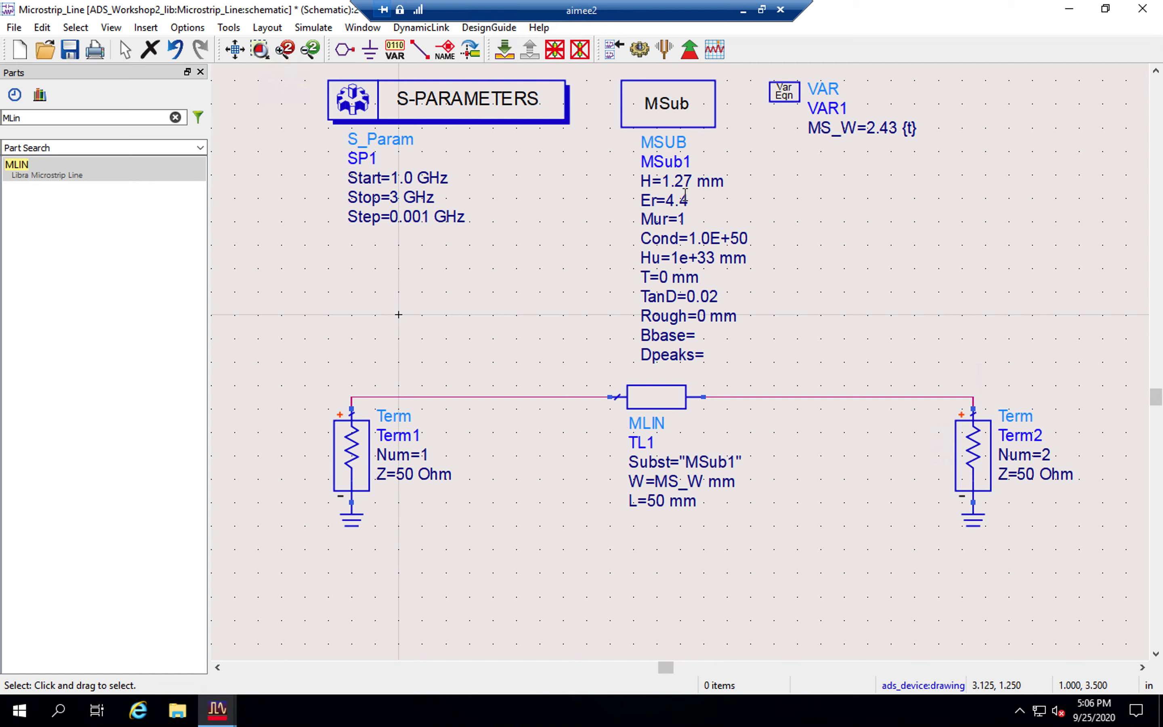
# Simulate the microstrip line schematic and plot S(1,1) and S(2,1) in dB on a rectangular plot
pyautogui.click(640, 51)
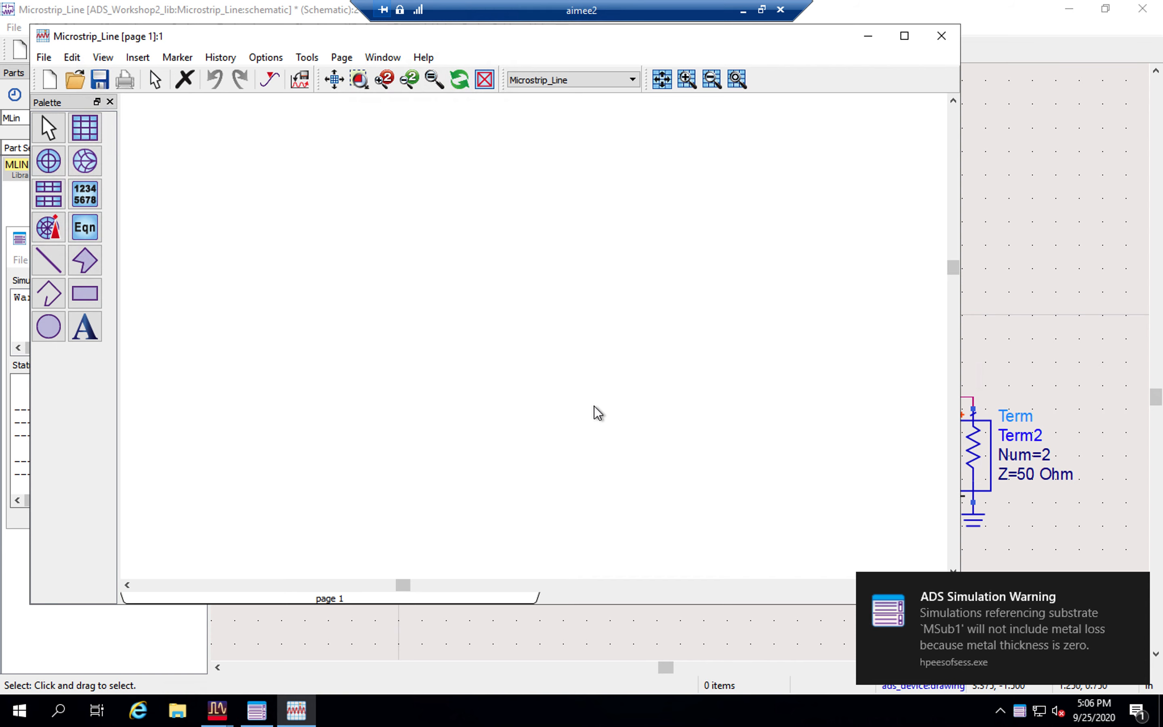
pyautogui.click(86, 128)
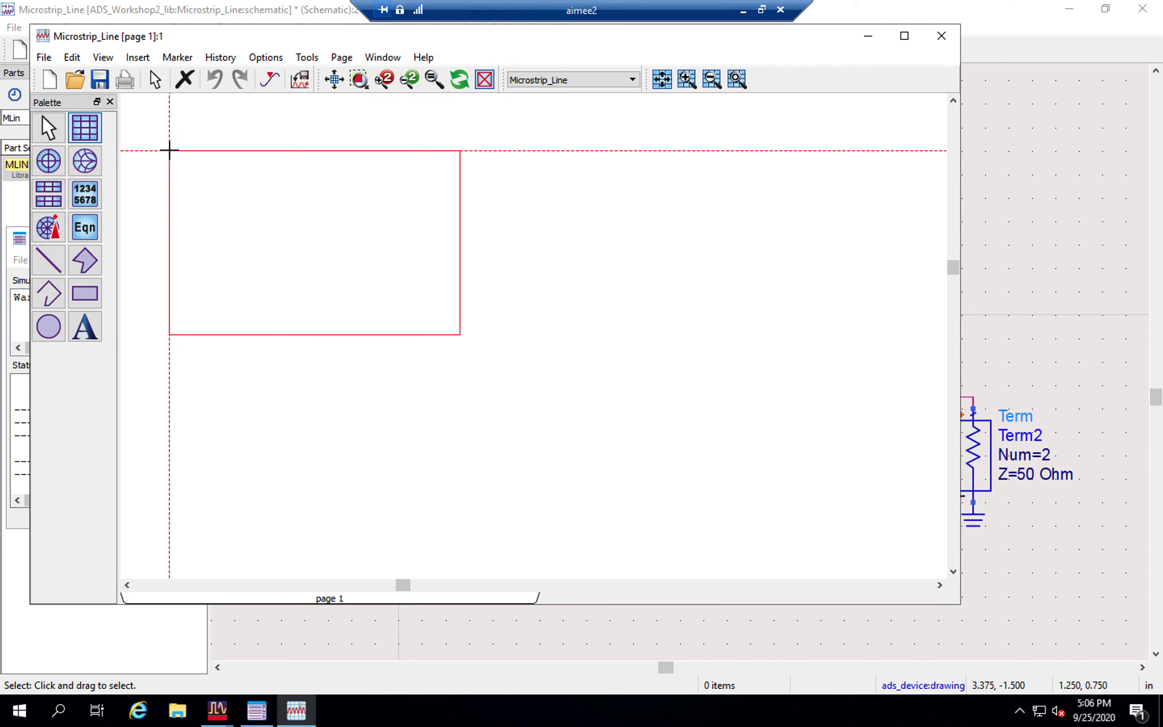
pyautogui.click(169, 150)
pyautogui.click(321, 335)
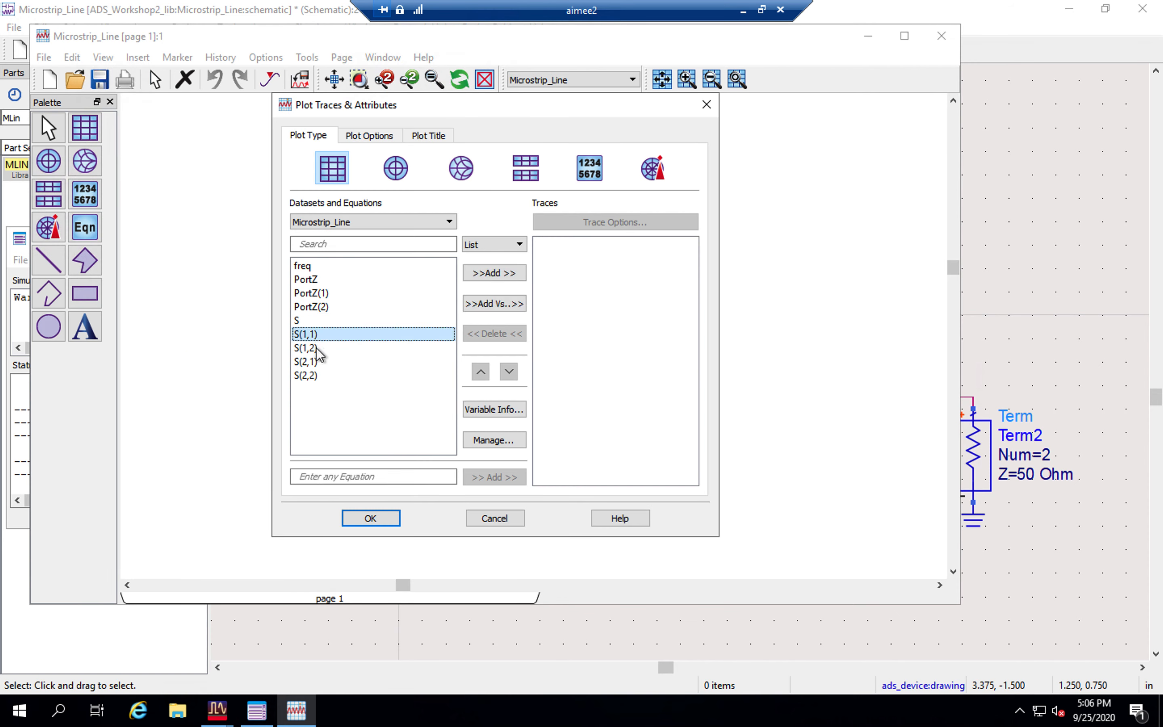
pyautogui.click(500, 278)
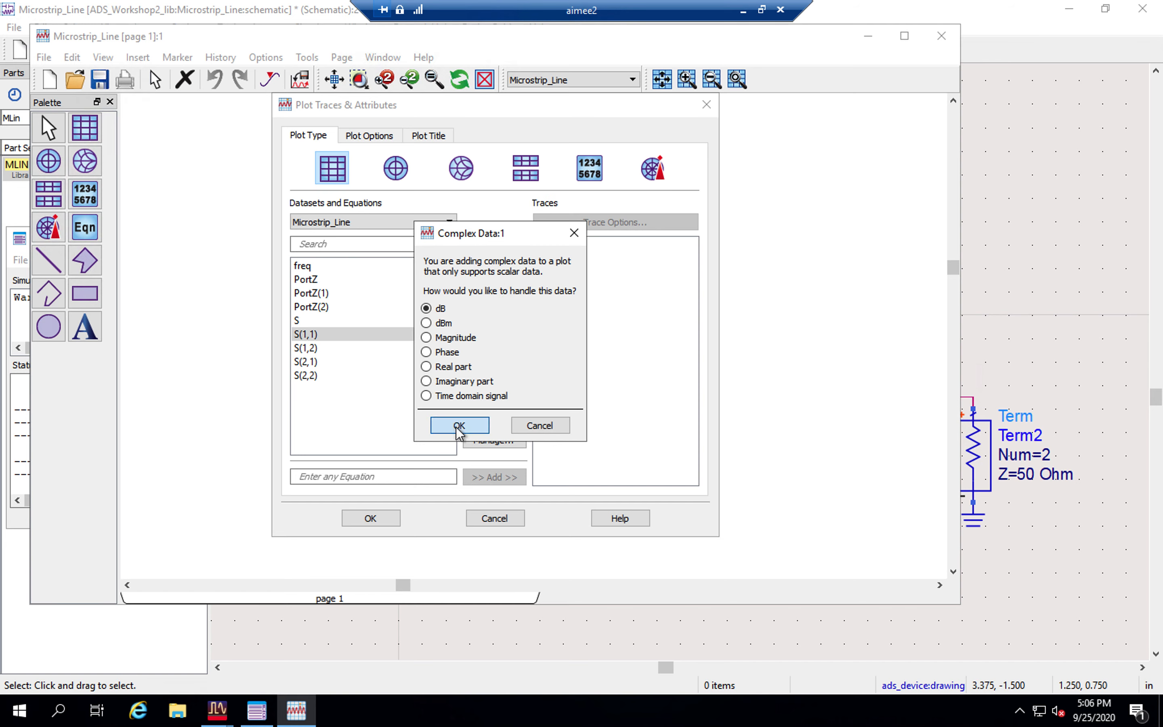
pyautogui.click(459, 425)
pyautogui.click(370, 361)
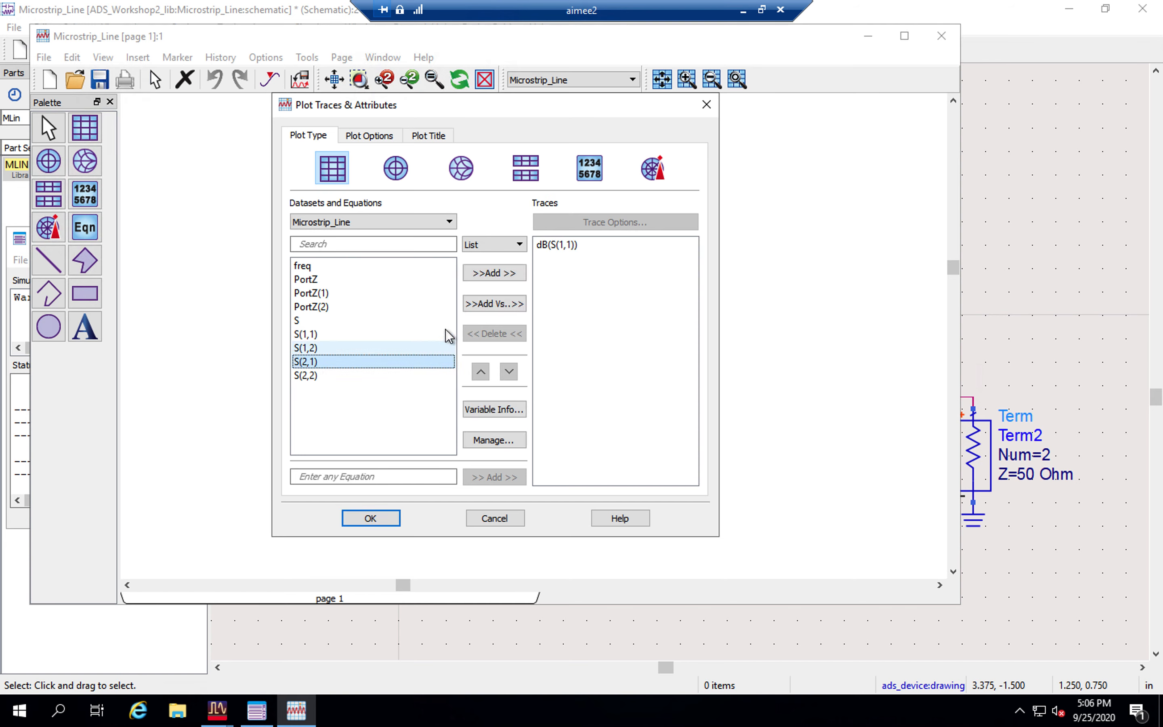
pyautogui.click(489, 275)
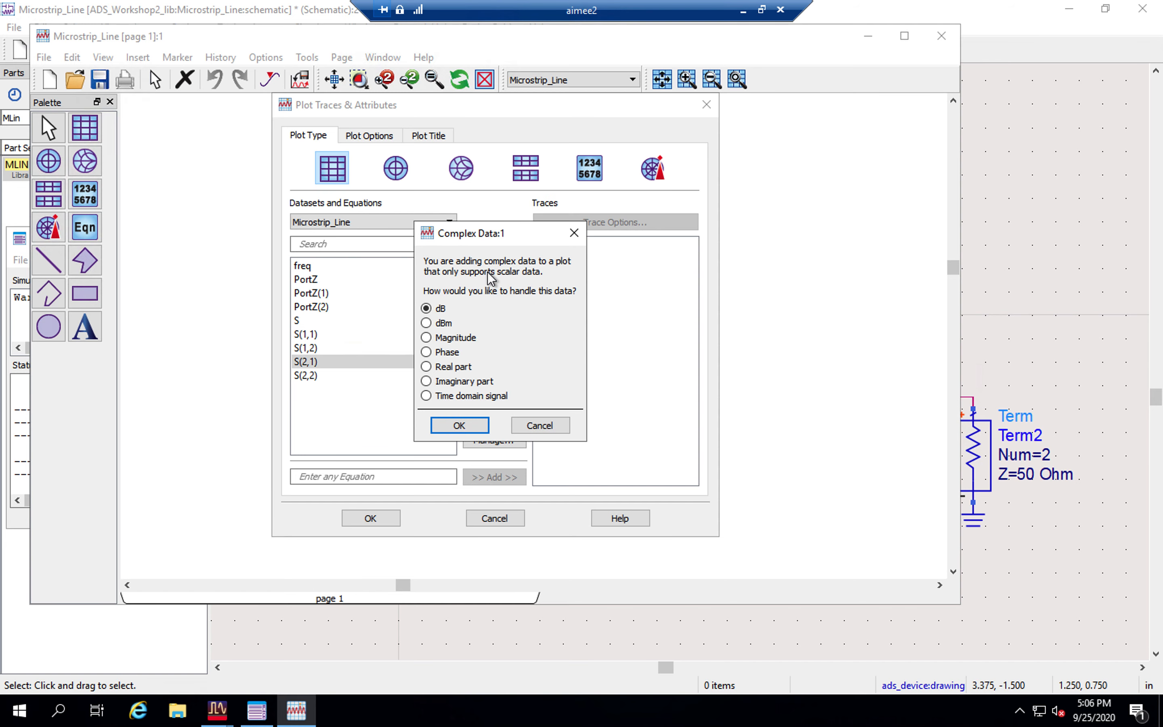
pyautogui.click(459, 426)
pyautogui.click(370, 518)
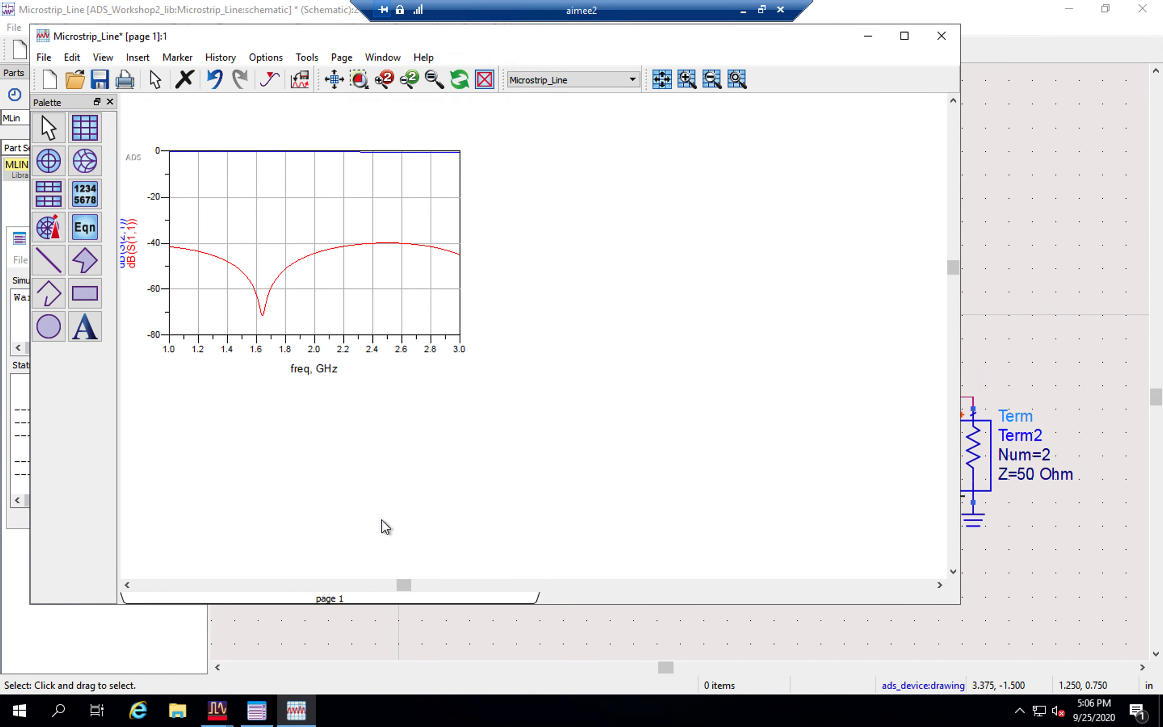
# Shift the rectangular plot slightly away from the page edge and add a Smith chart of S(1,1) beside it
pyautogui.moveTo(319, 304); pyautogui.dragTo(358, 304)
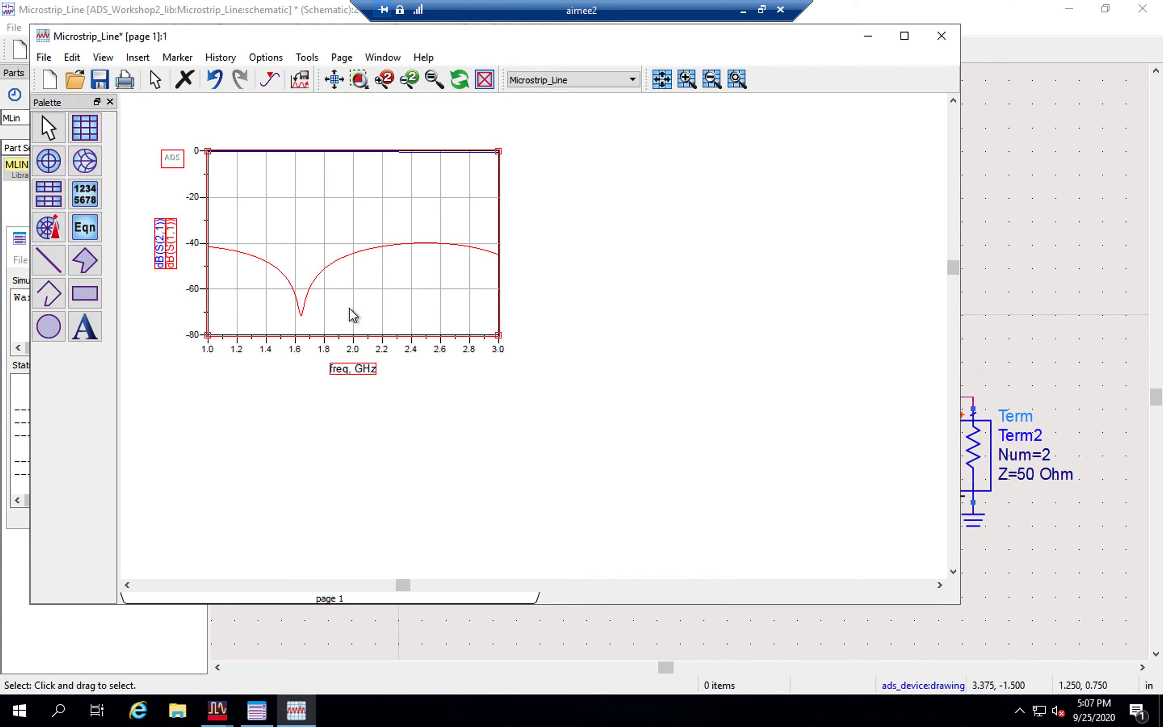
pyautogui.click(86, 161)
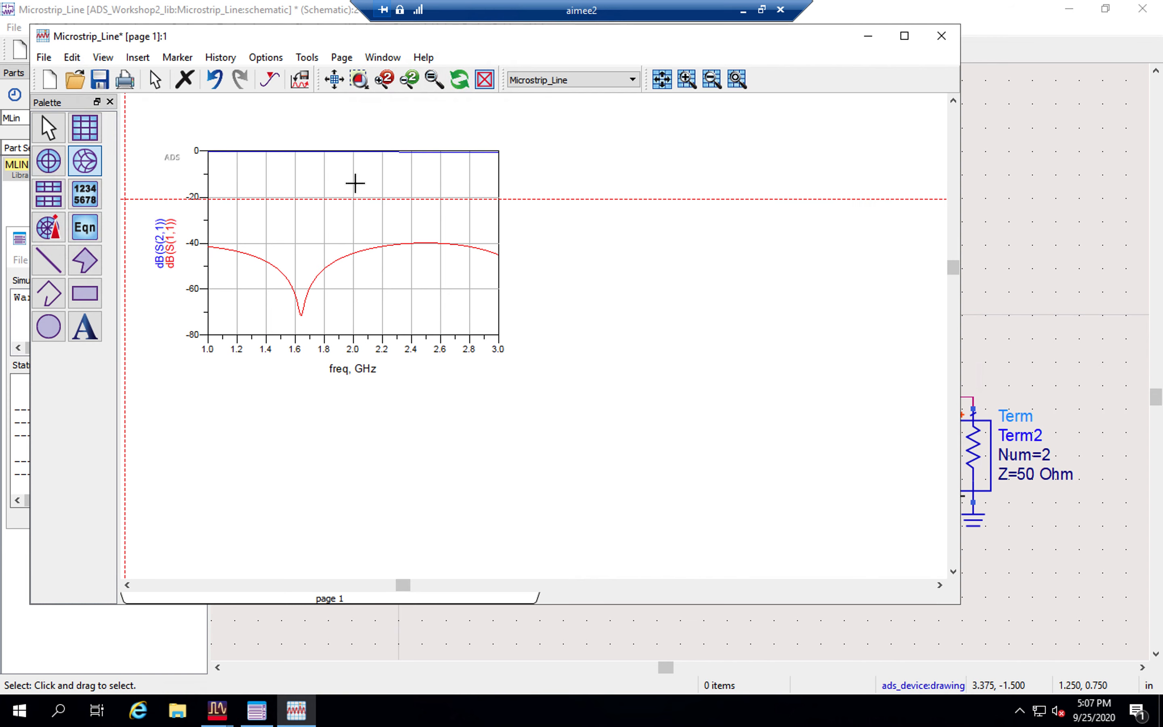
pyautogui.click(577, 180)
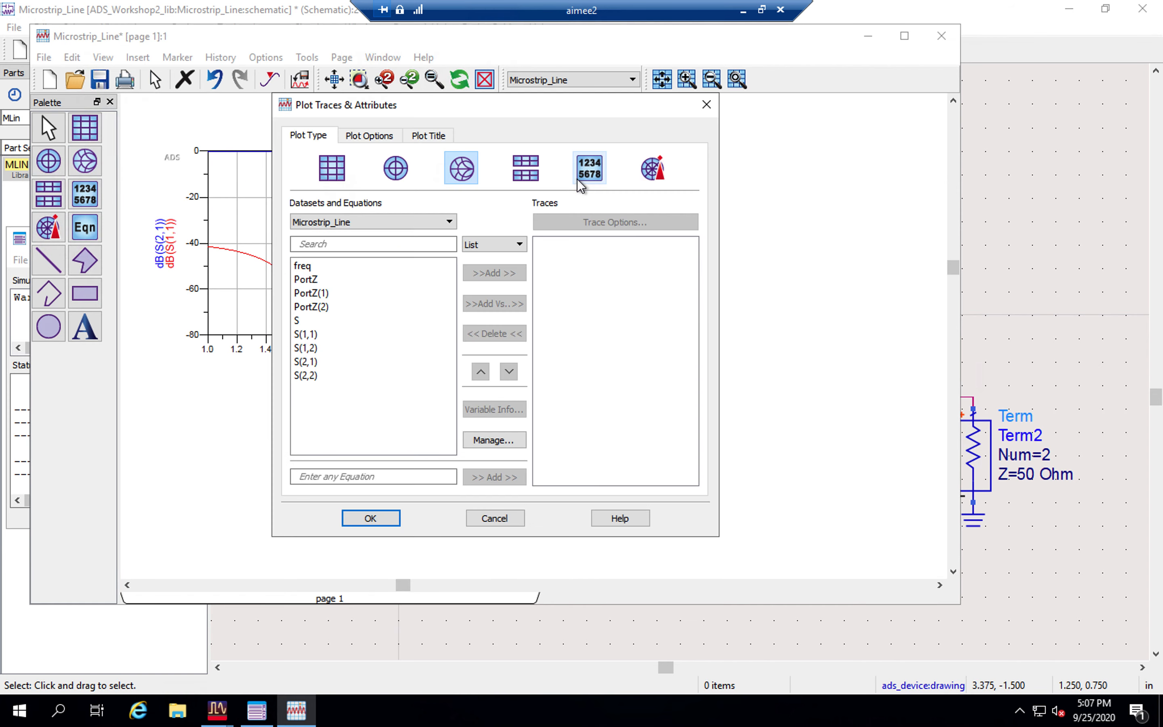
pyautogui.click(316, 335)
pyautogui.click(500, 274)
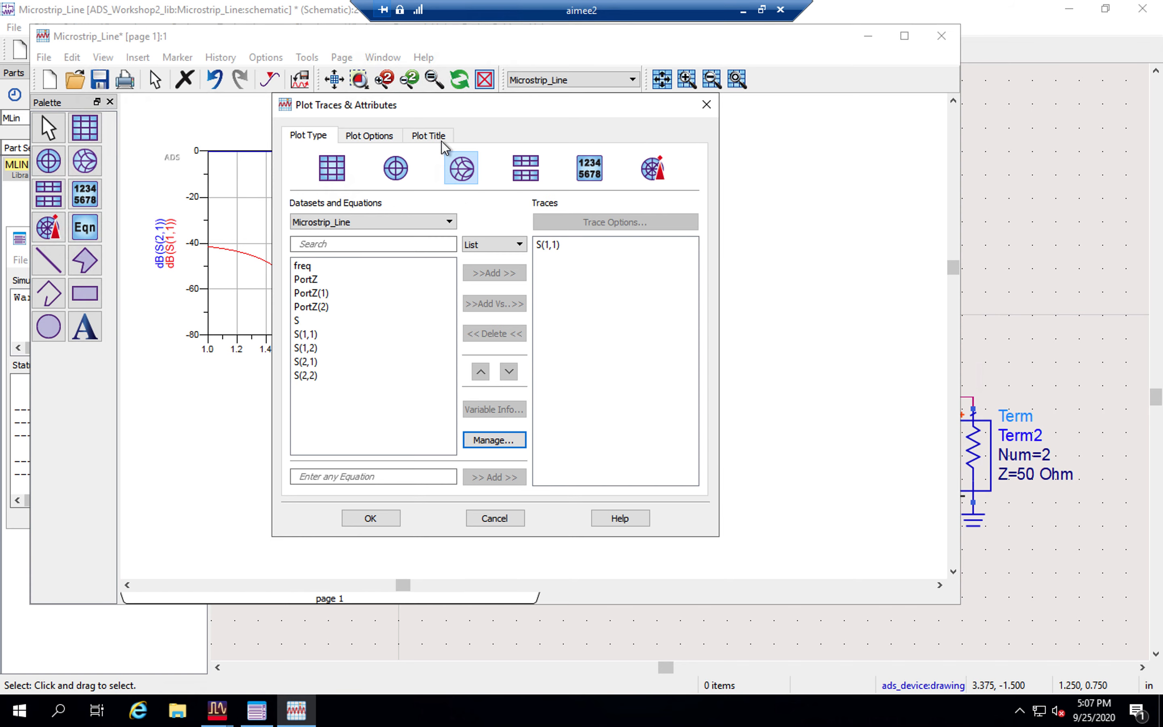
pyautogui.moveTo(429, 105); pyautogui.dragTo(708, 74)
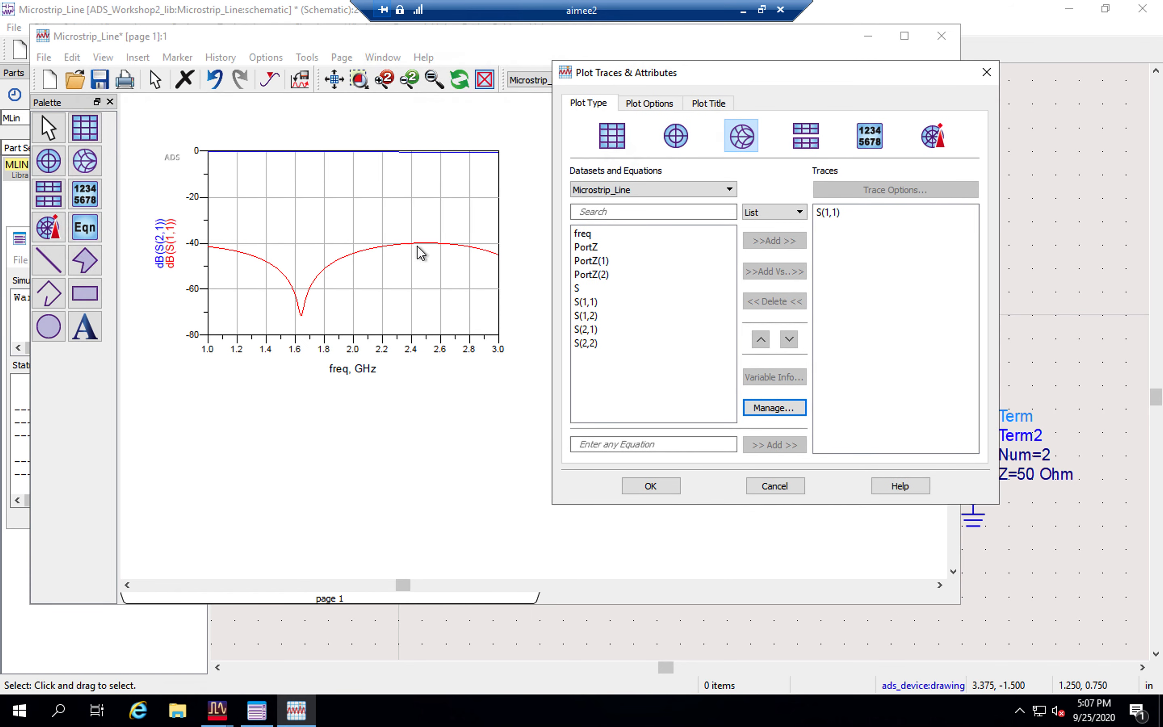
pyautogui.click(650, 485)
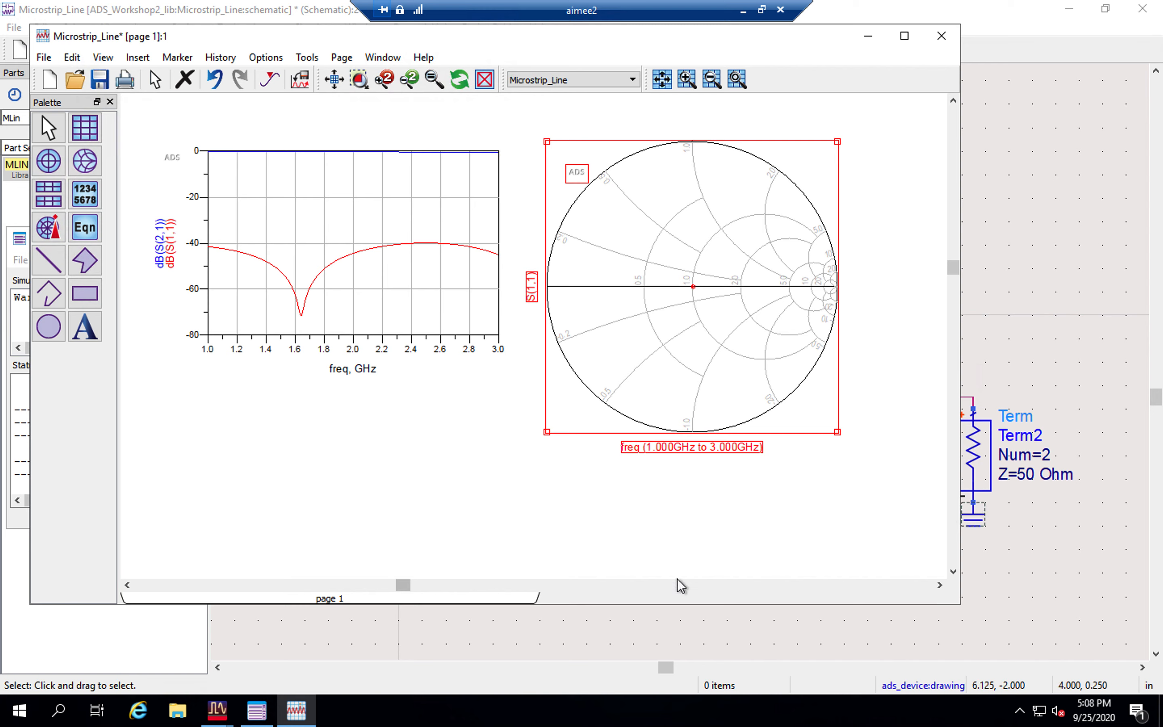
pyautogui.click(548, 515)
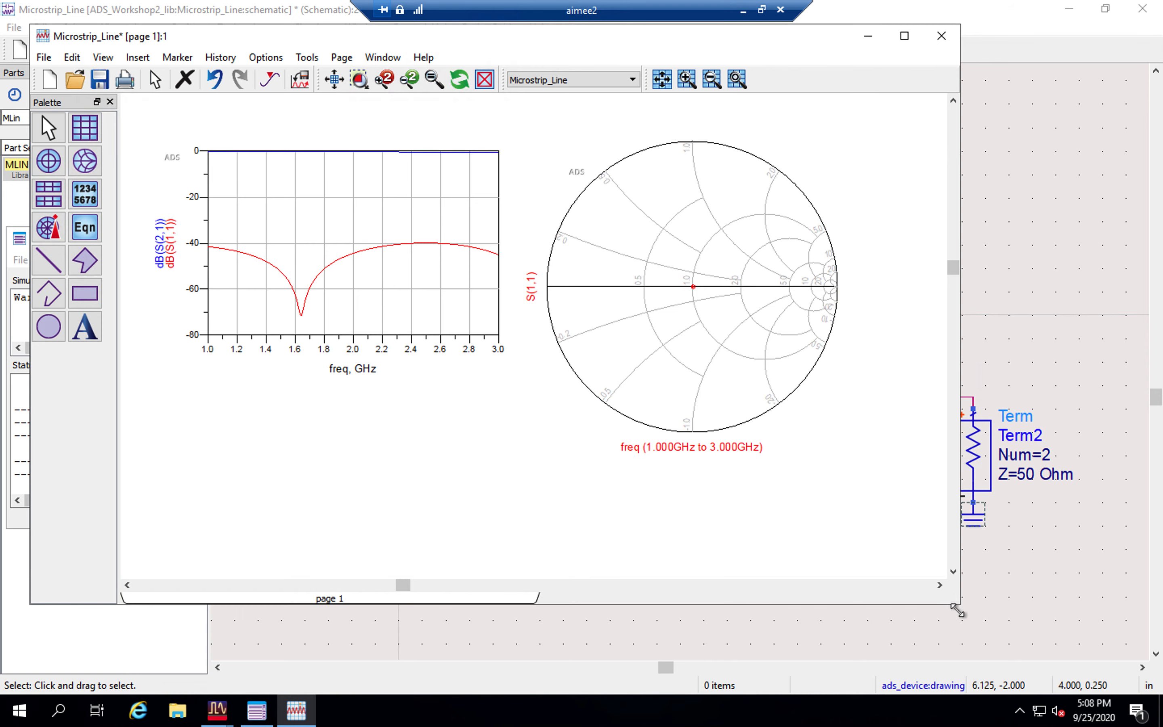
# Shrink the data display window and move it aside, then start parameter tuning with the plots kept in view
pyautogui.moveTo(957, 610); pyautogui.dragTo(702, 618)
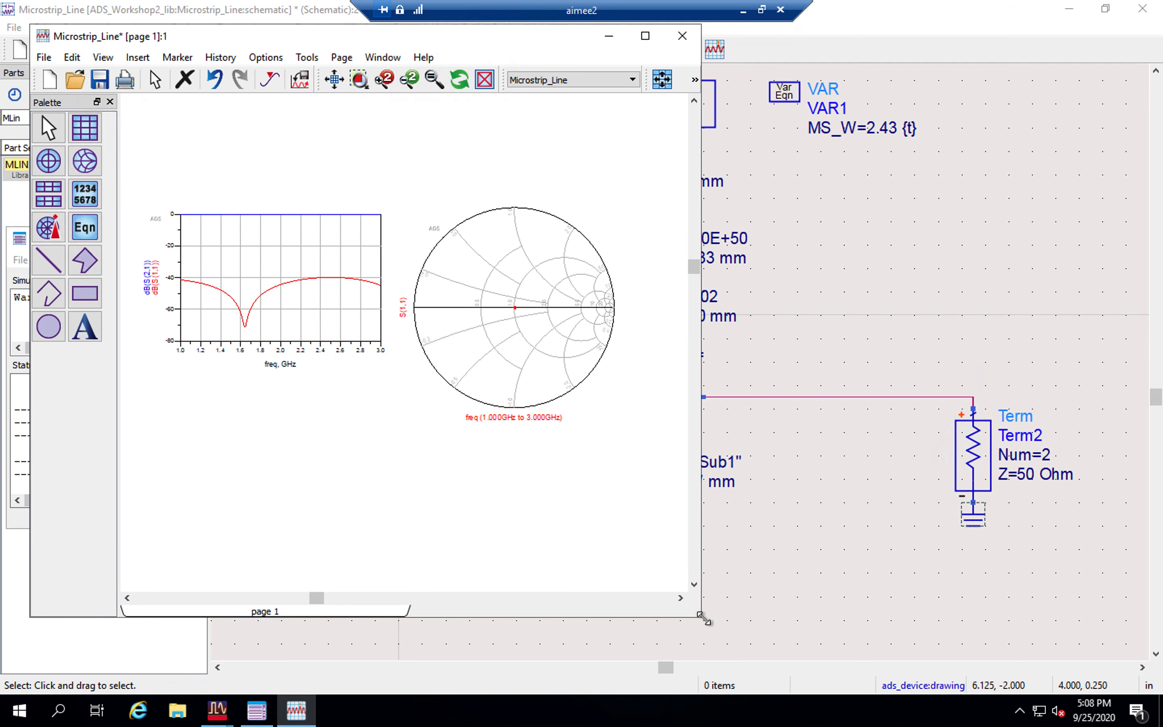
pyautogui.moveTo(538, 45); pyautogui.dragTo(498, 48)
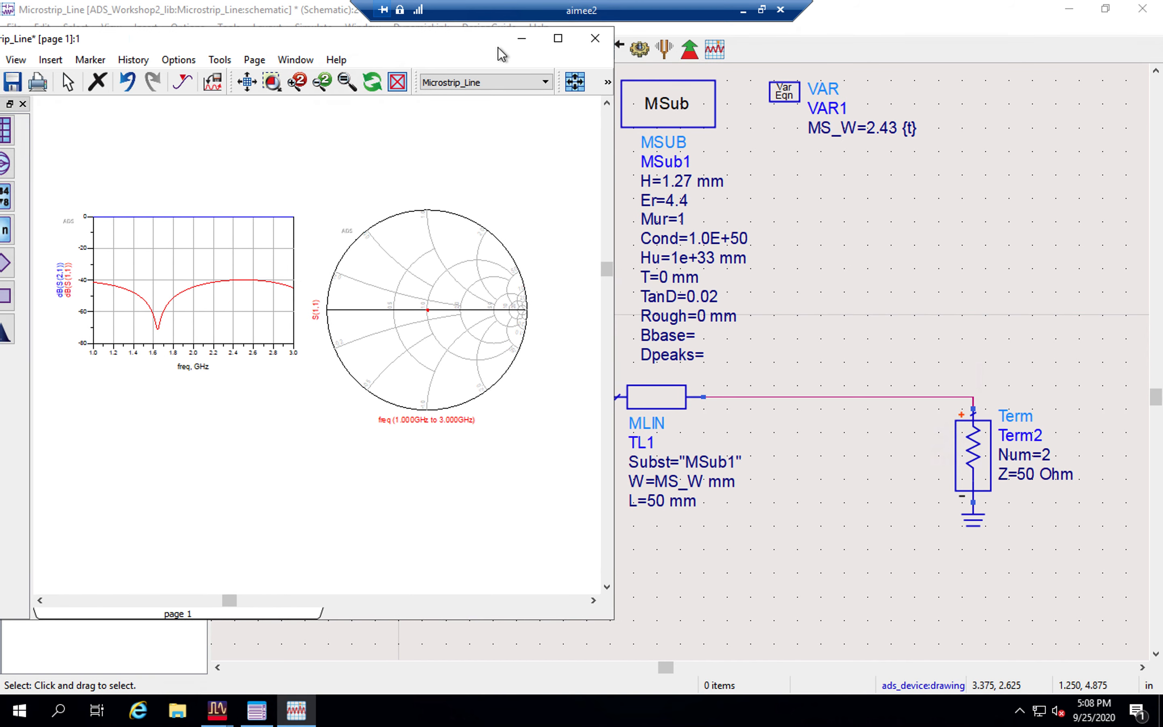
pyautogui.click(666, 48)
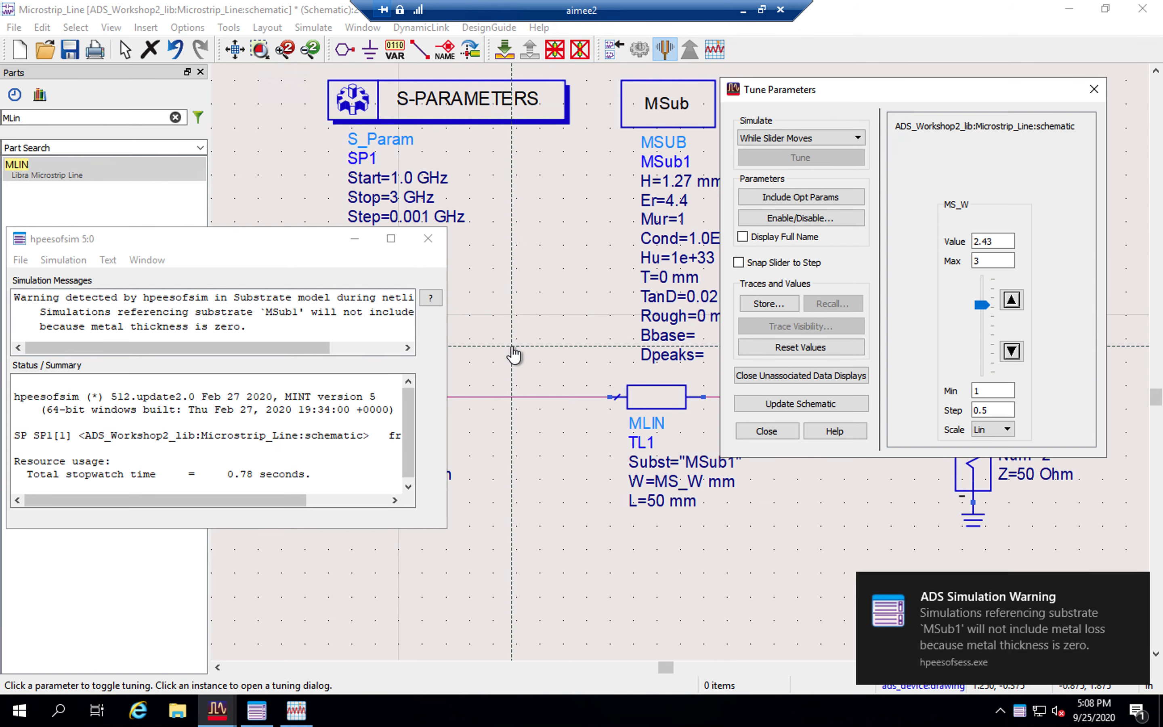
pyautogui.click(297, 711)
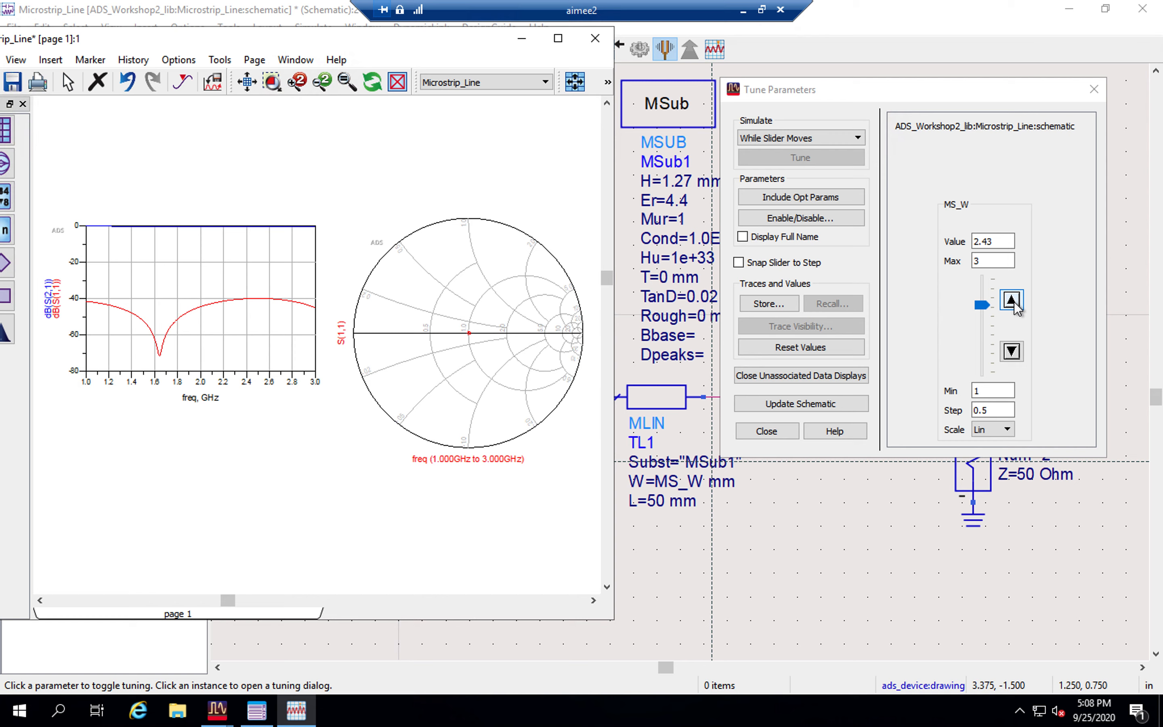
# Tune the line width MS_W upward in 0.5 steps to 5, extending its maximum to 6 on the way
pyautogui.click(1012, 301)
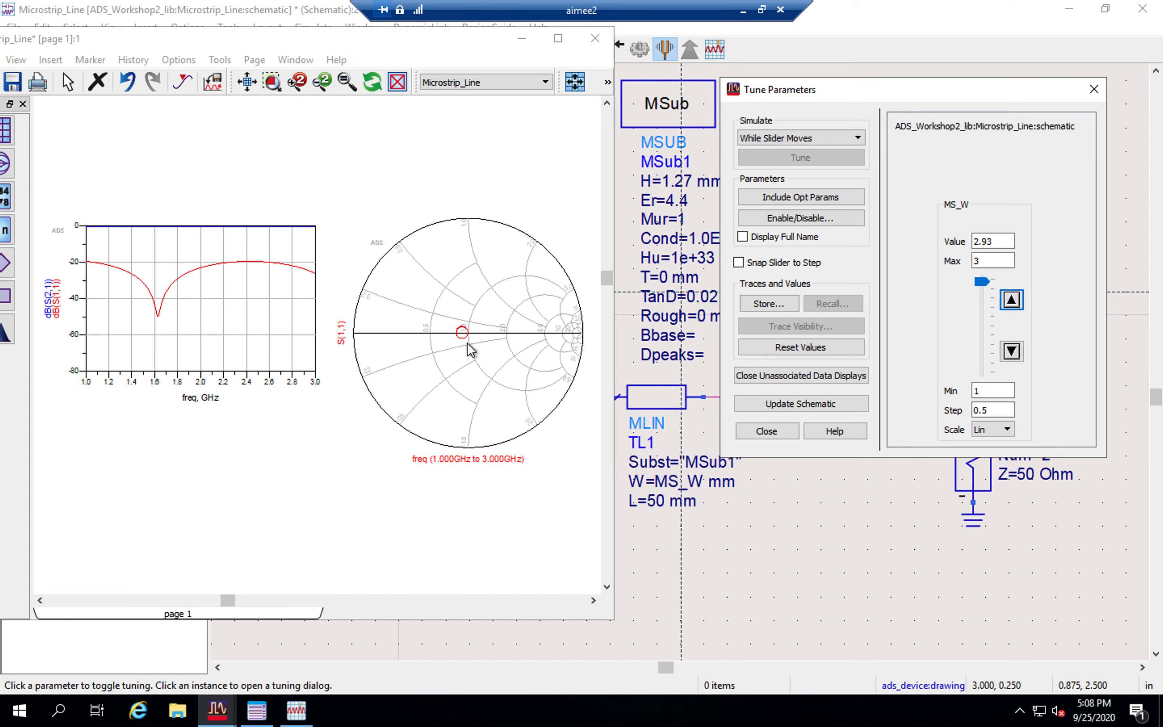
pyautogui.click(1012, 301)
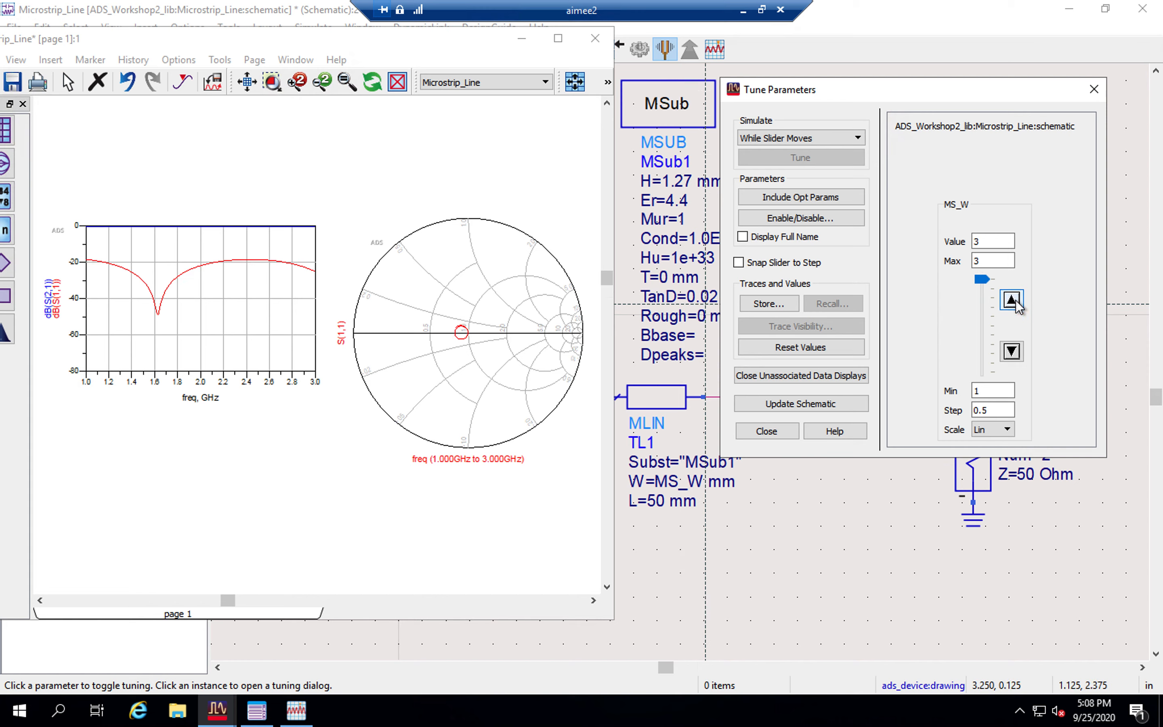
pyautogui.moveTo(989, 265); pyautogui.dragTo(908, 265)
pyautogui.write('6')
pyautogui.click(1013, 301)
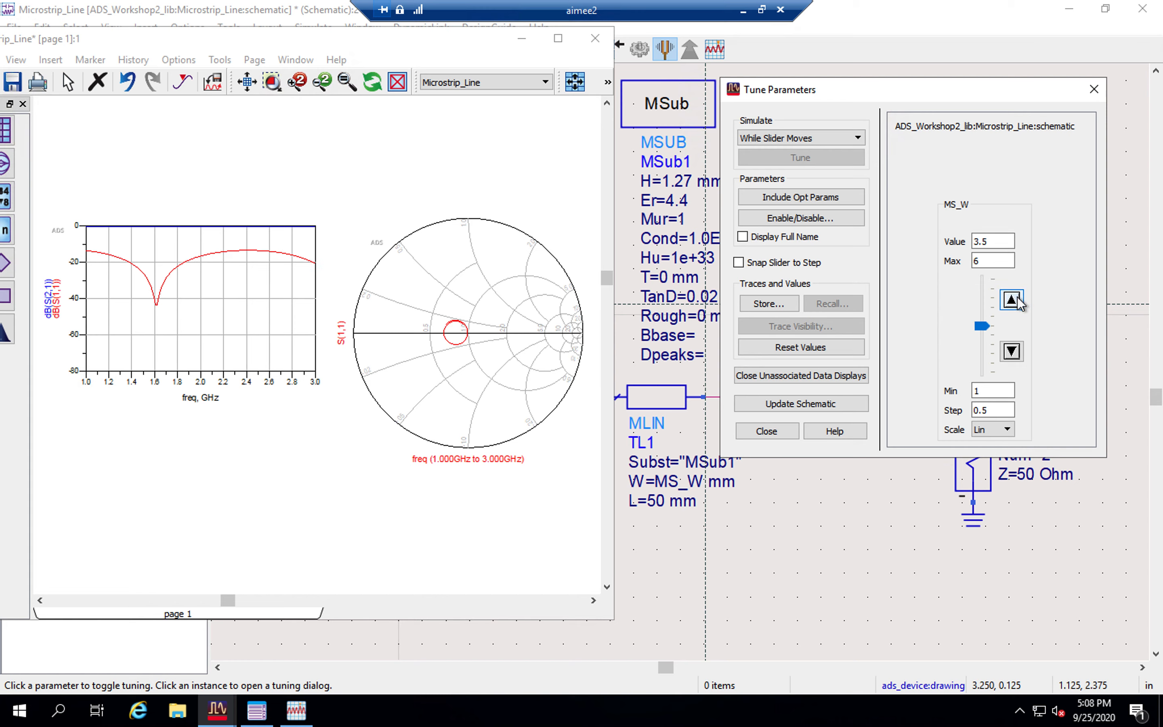
pyautogui.click(1013, 300)
pyautogui.click(1013, 300)
pyautogui.click(1013, 300)
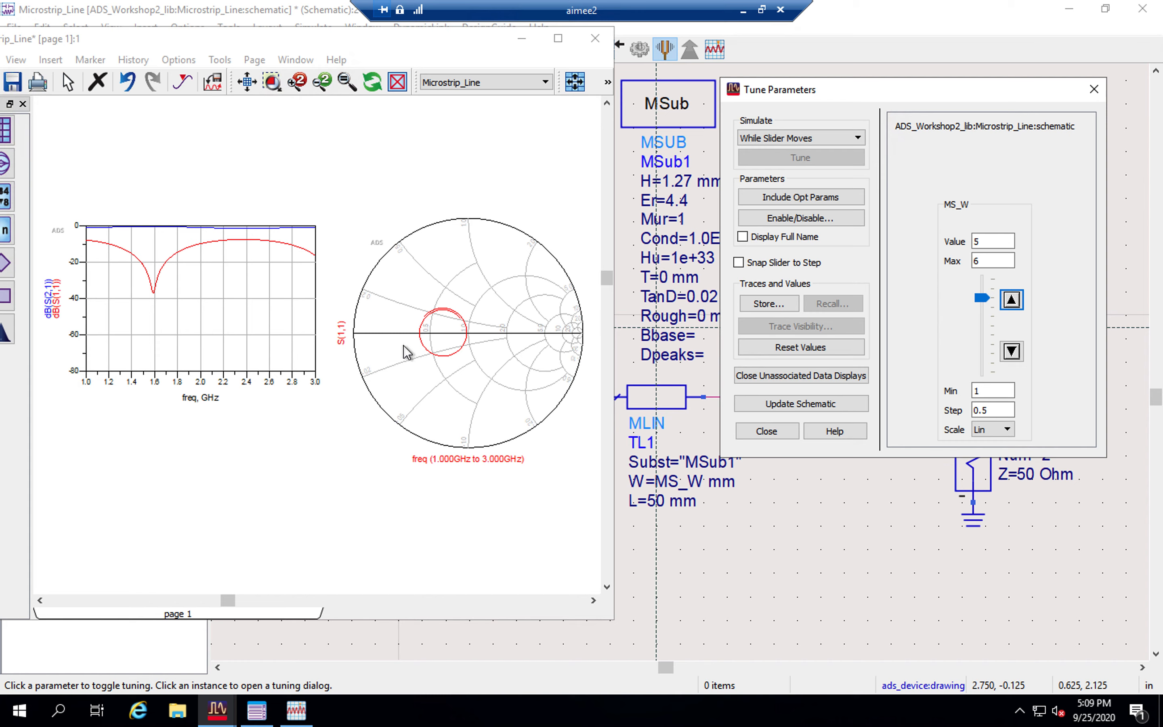
# Tune the line width MS_W up to 5.5, then down to its minimum of 1 while watching the plots
pyautogui.click(1011, 300)
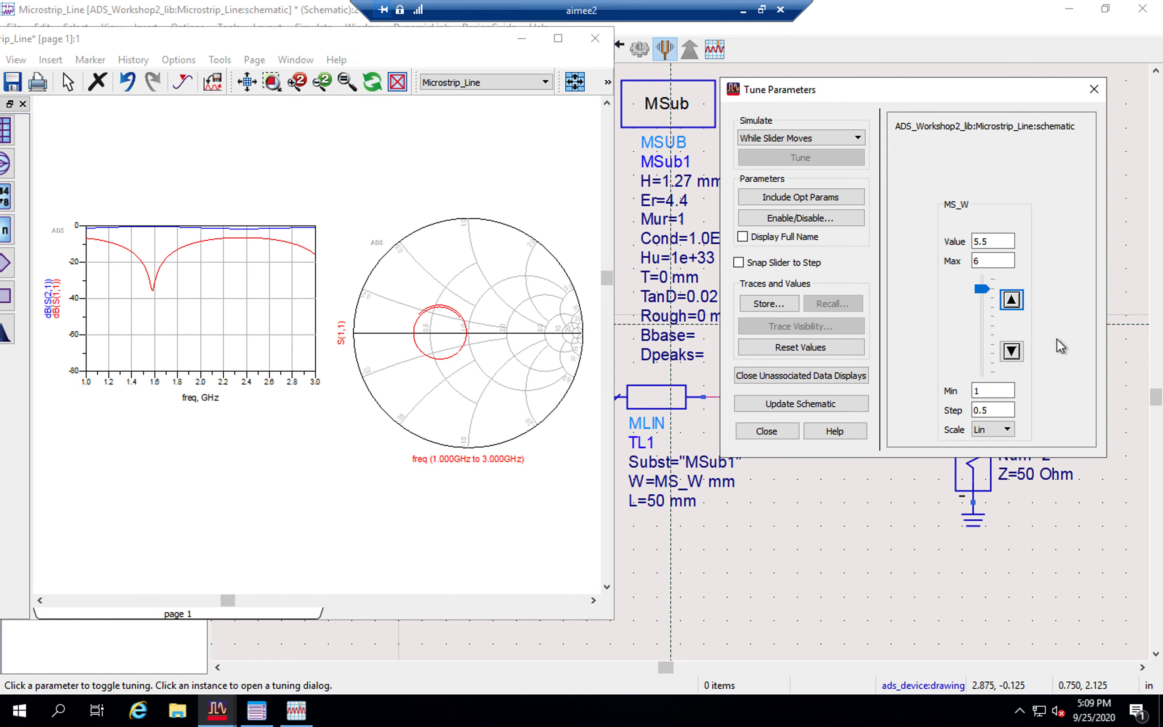
pyautogui.click(1012, 351)
pyautogui.click(1012, 352)
pyautogui.click(1011, 352)
pyautogui.click(1012, 351)
pyautogui.click(1011, 352)
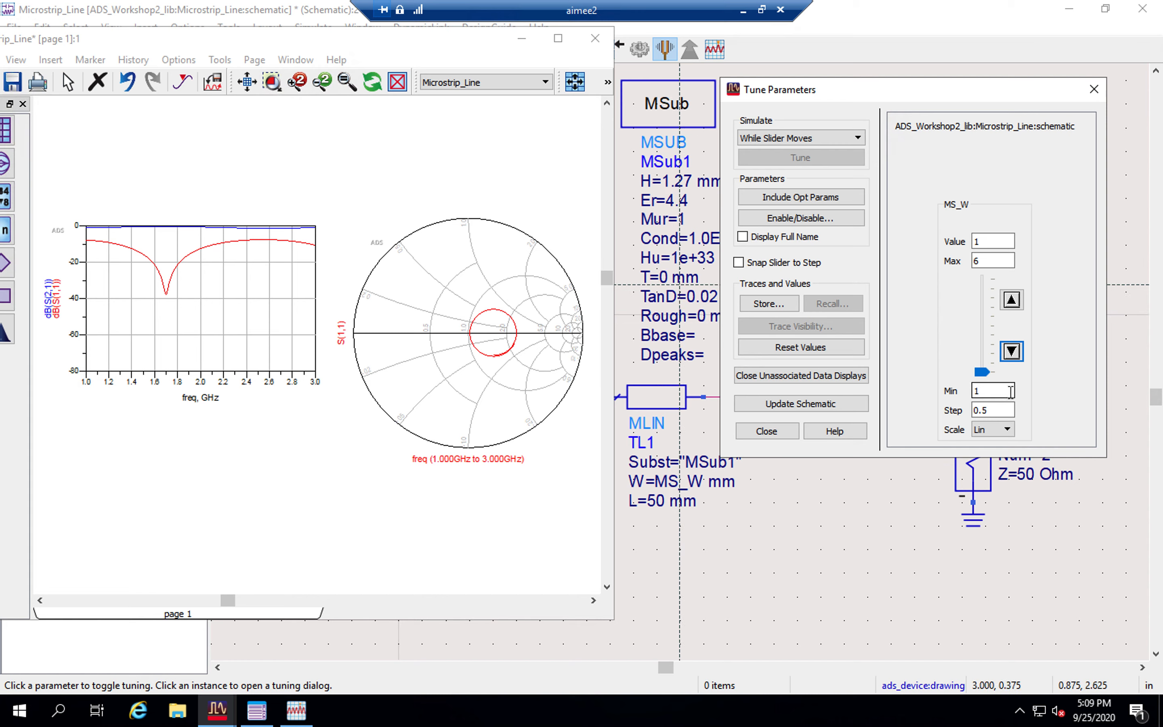
# Tune MS_W back up from the minimum to 5 in 0.5 steps, comparing S(1,1) on both plots
pyautogui.click(1012, 301)
pyautogui.click(1012, 300)
pyautogui.click(1011, 301)
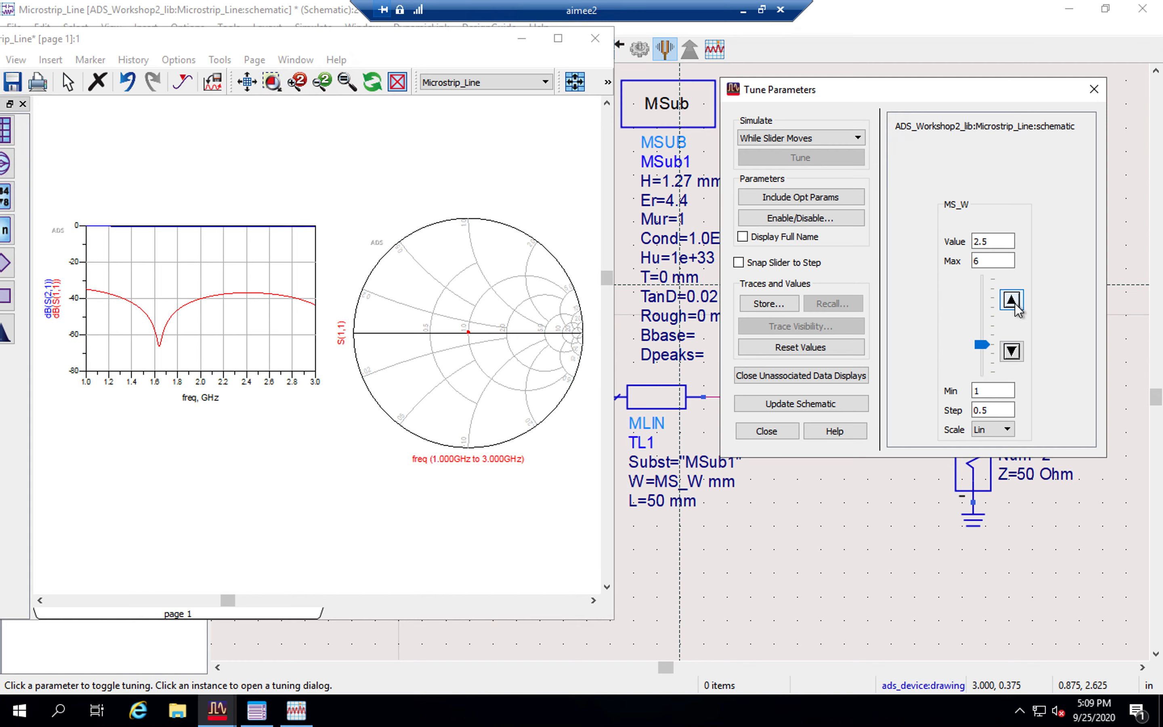
pyautogui.click(1011, 300)
pyautogui.click(1011, 300)
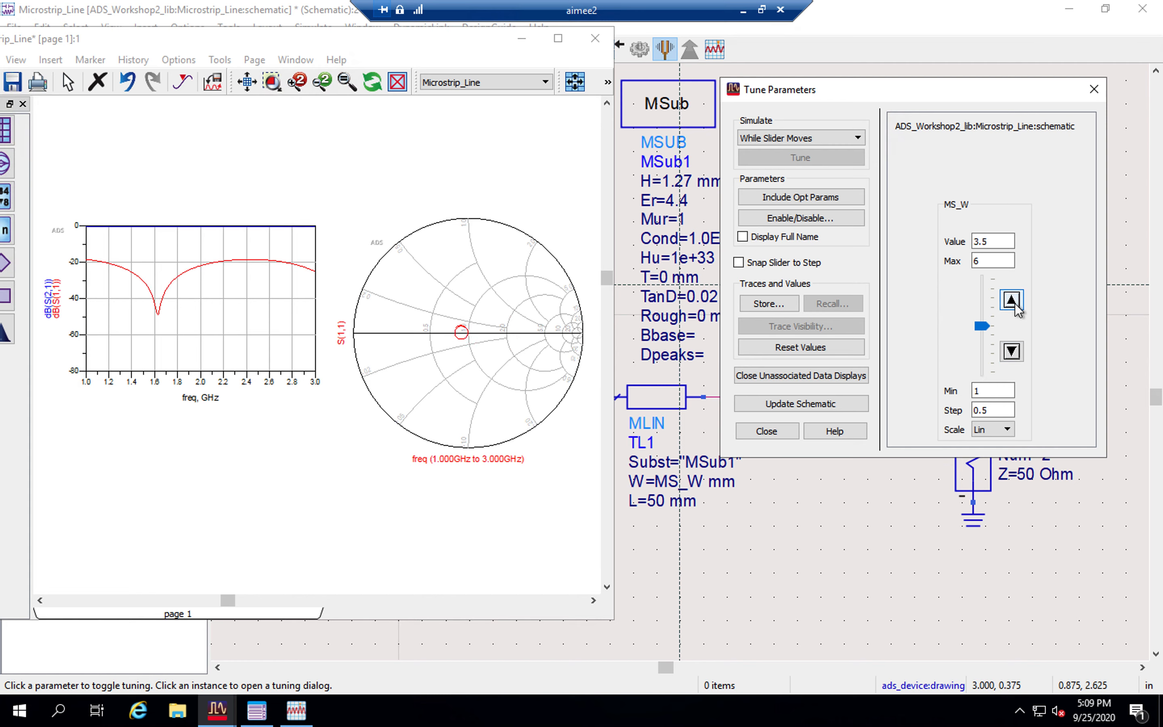
pyautogui.click(1012, 300)
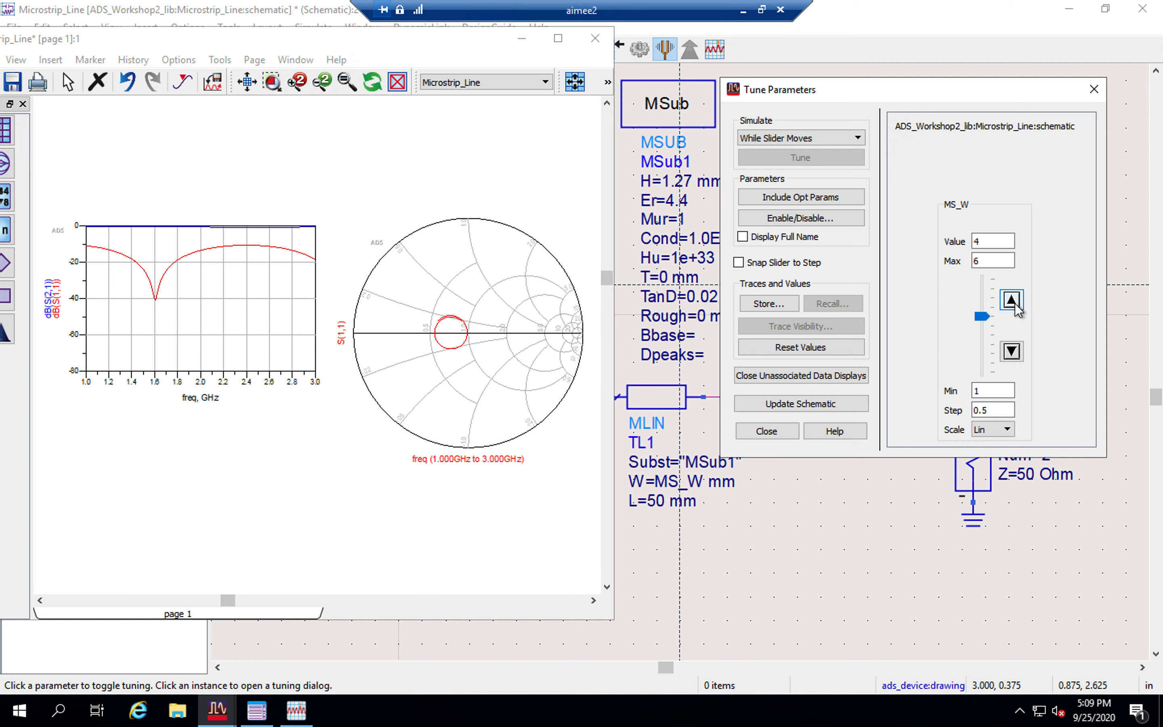
pyautogui.click(1012, 300)
pyautogui.click(1011, 301)
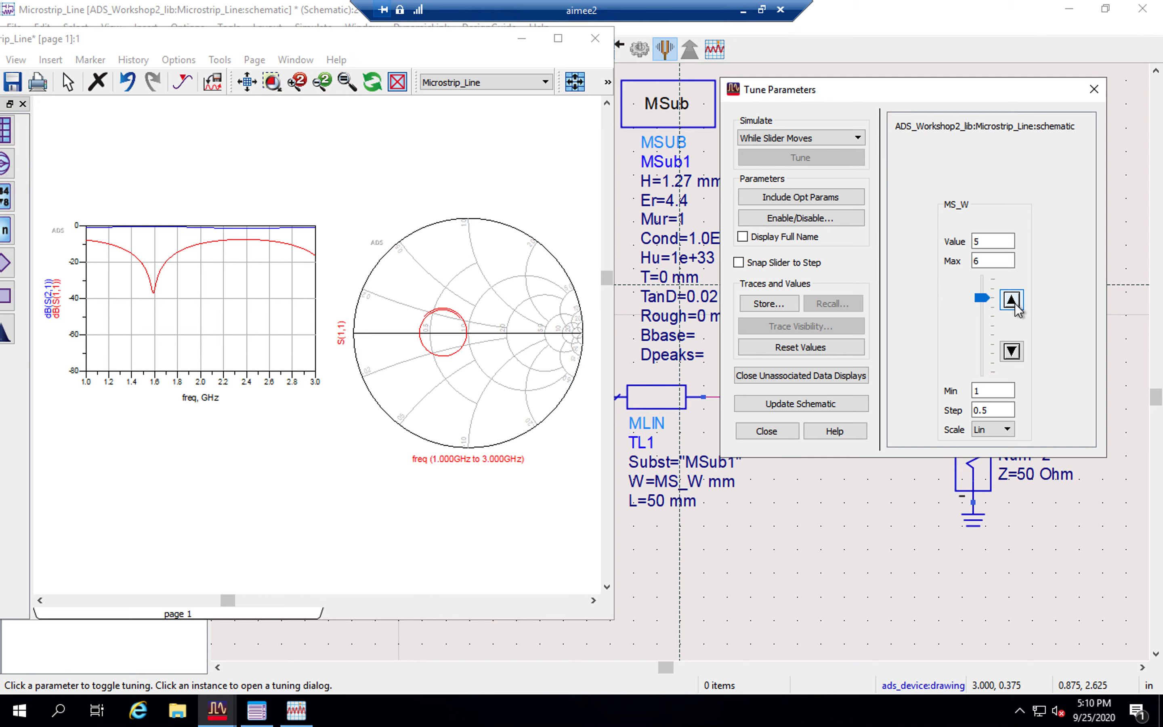
# Lower the tuned MS_W value in 0.5 steps to 3
pyautogui.click(1012, 351)
pyautogui.click(1012, 351)
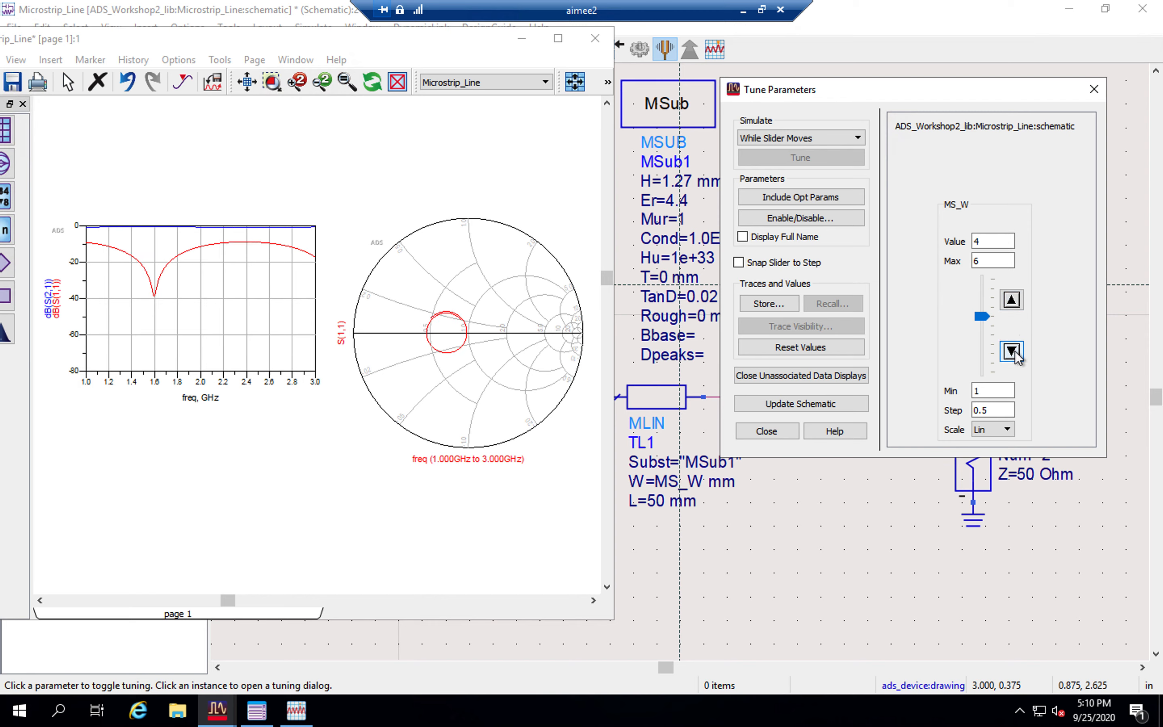
pyautogui.click(1011, 352)
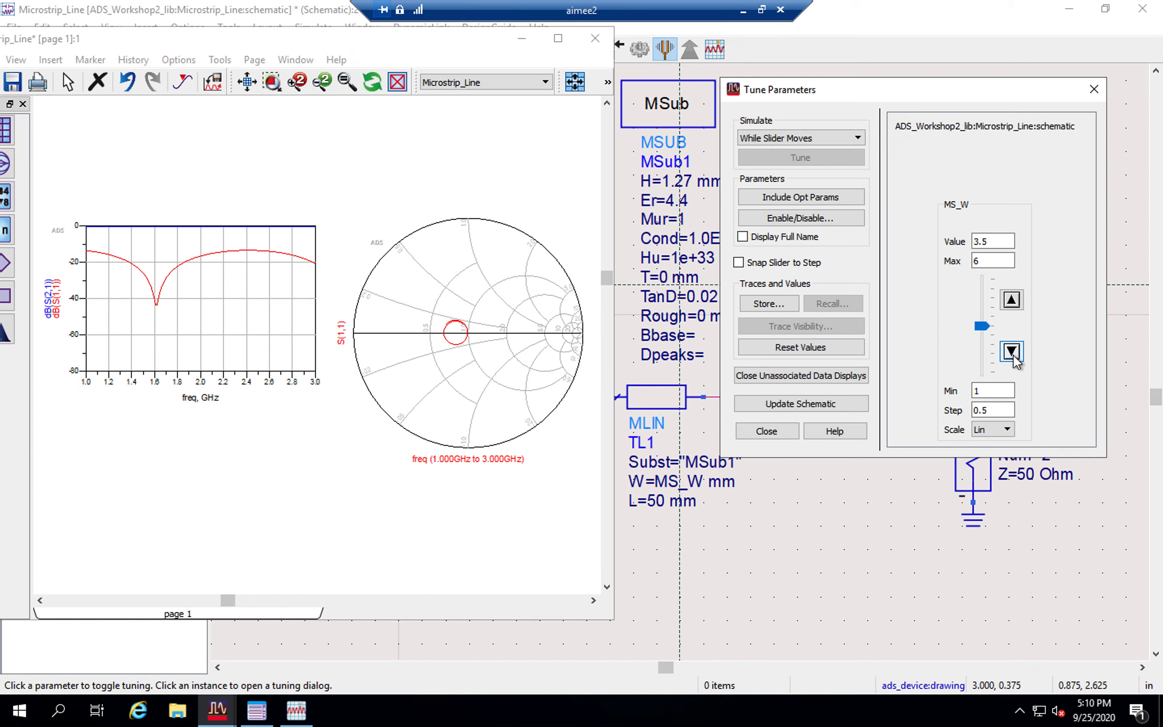
pyautogui.click(1012, 352)
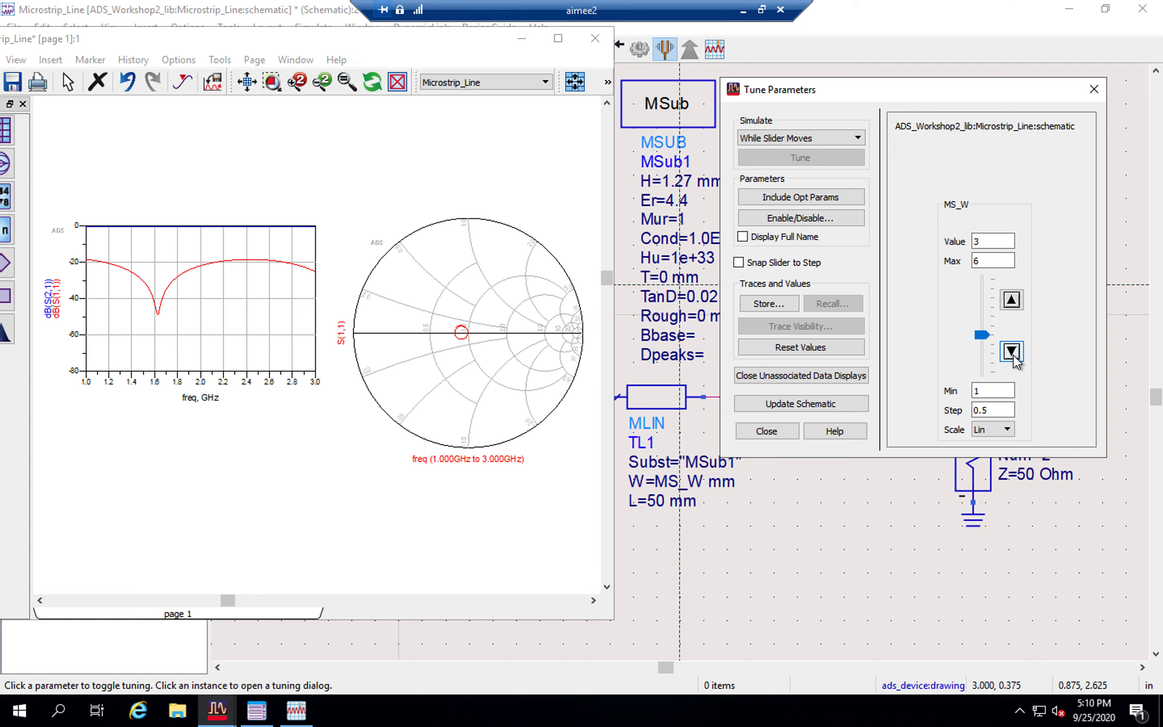
# Close parameter tuning without saving the tuned values back to the schematic
pyautogui.click(1096, 89)
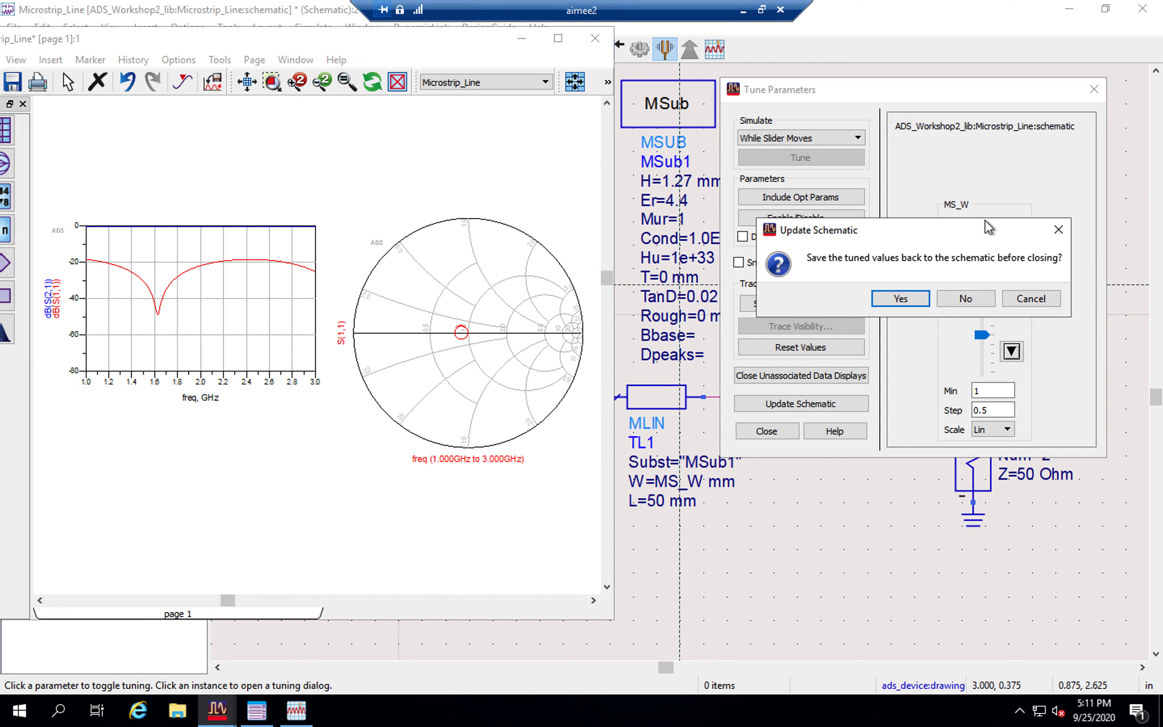
pyautogui.click(967, 298)
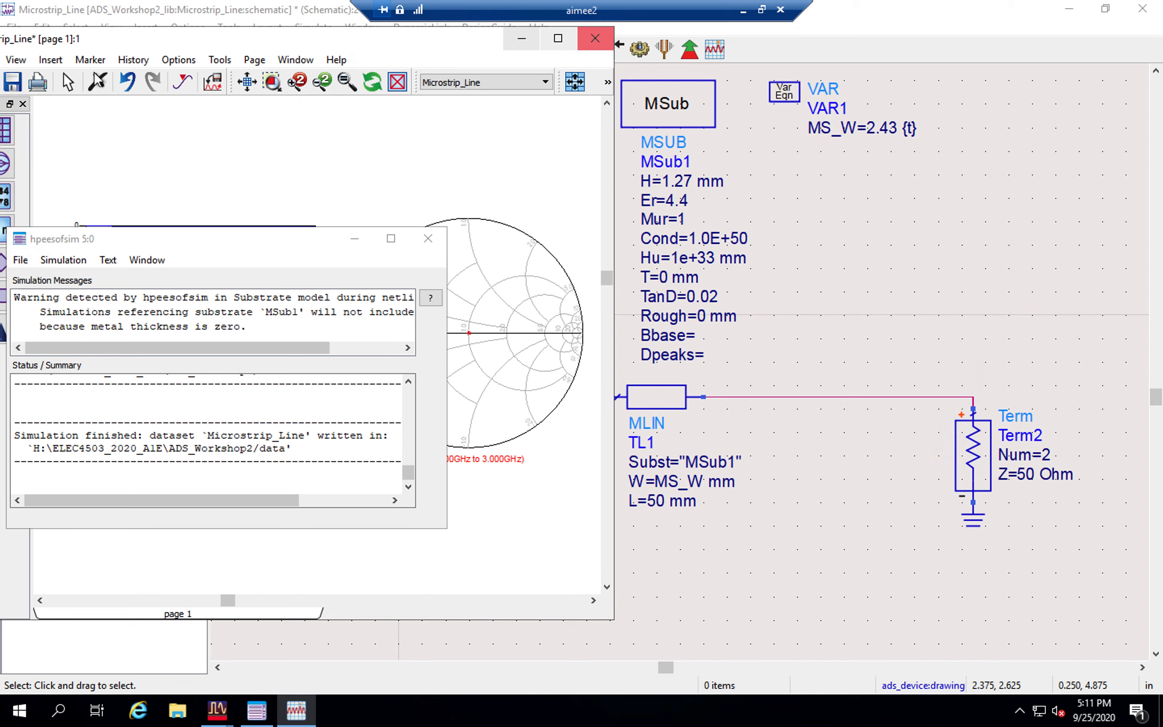
# Save the Microstrip_Line data display and close it together with the simulation status window
pyautogui.click(17, 83)
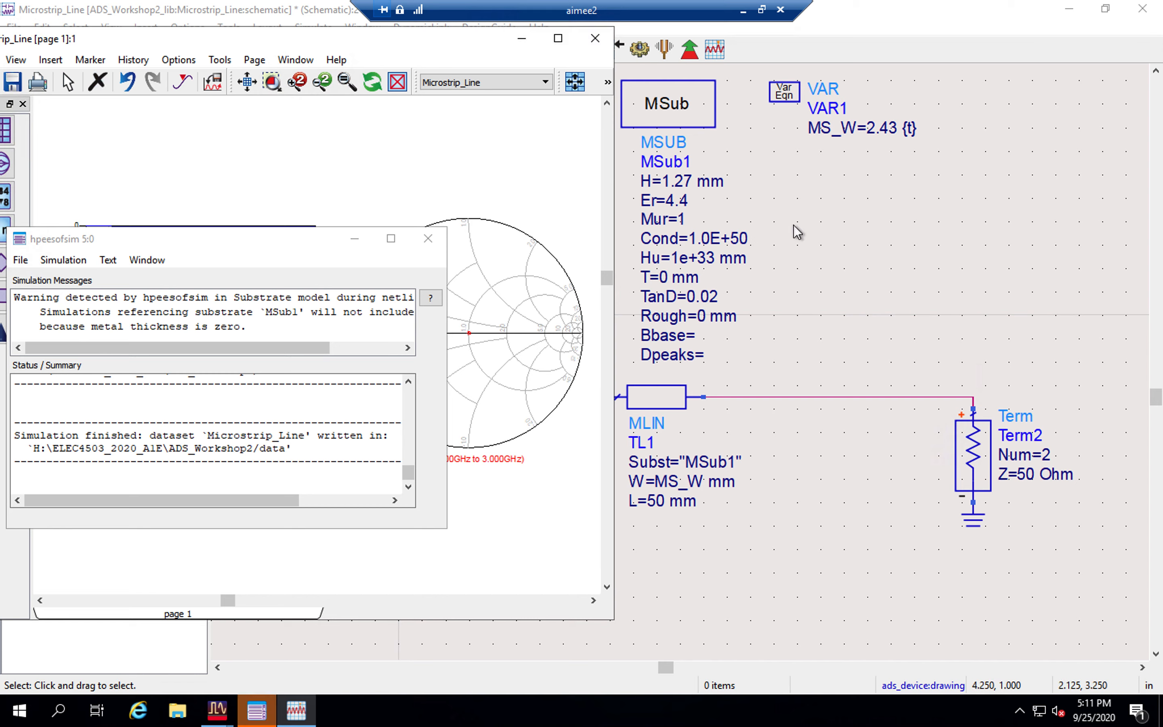
pyautogui.click(596, 43)
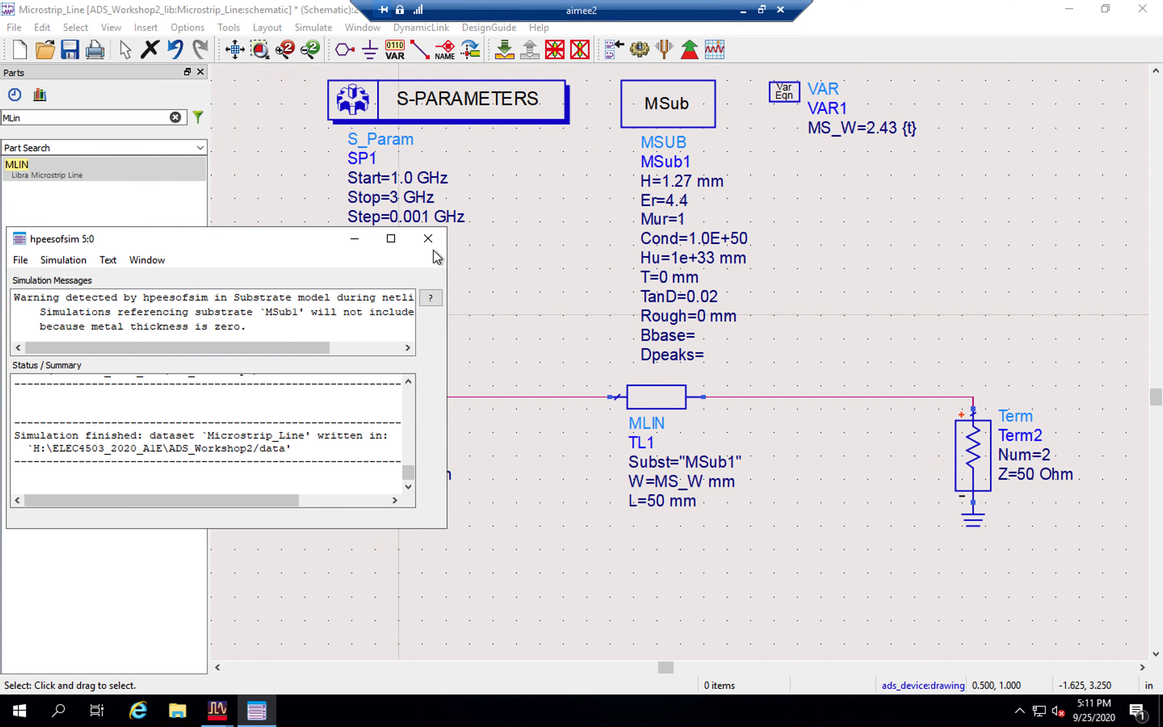
pyautogui.click(432, 240)
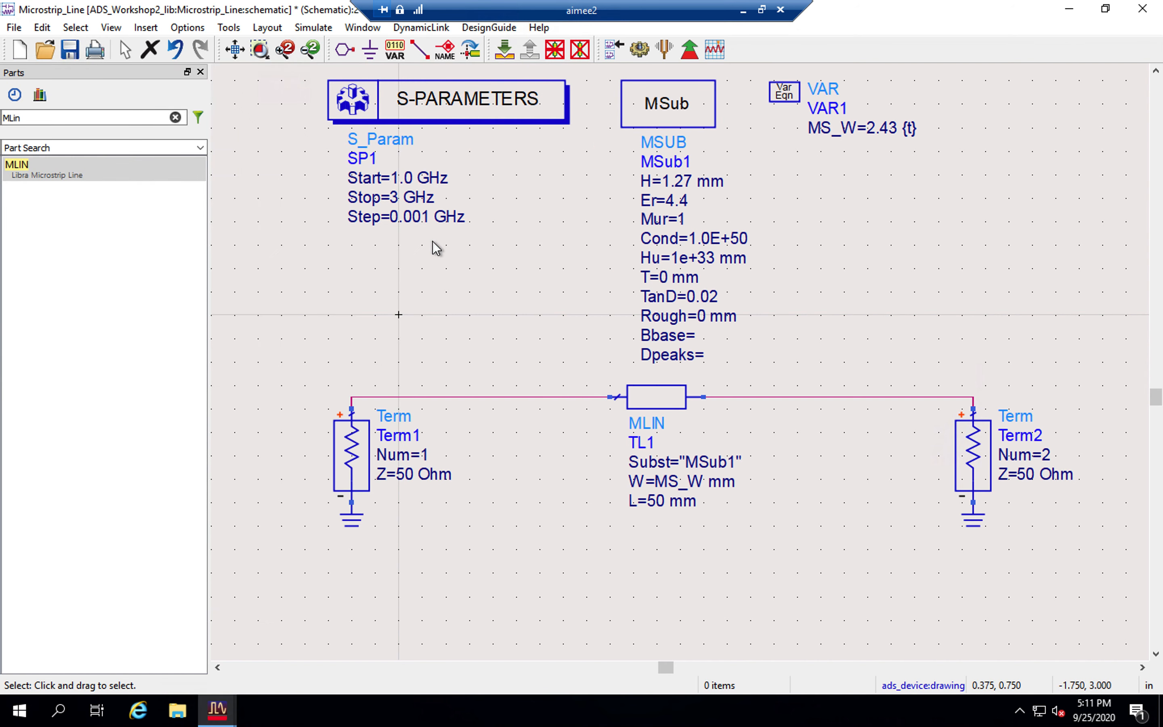
# Close the Microstrip_Line schematic with its changes saved and exit Advanced Design System
pyautogui.click(1147, 15)
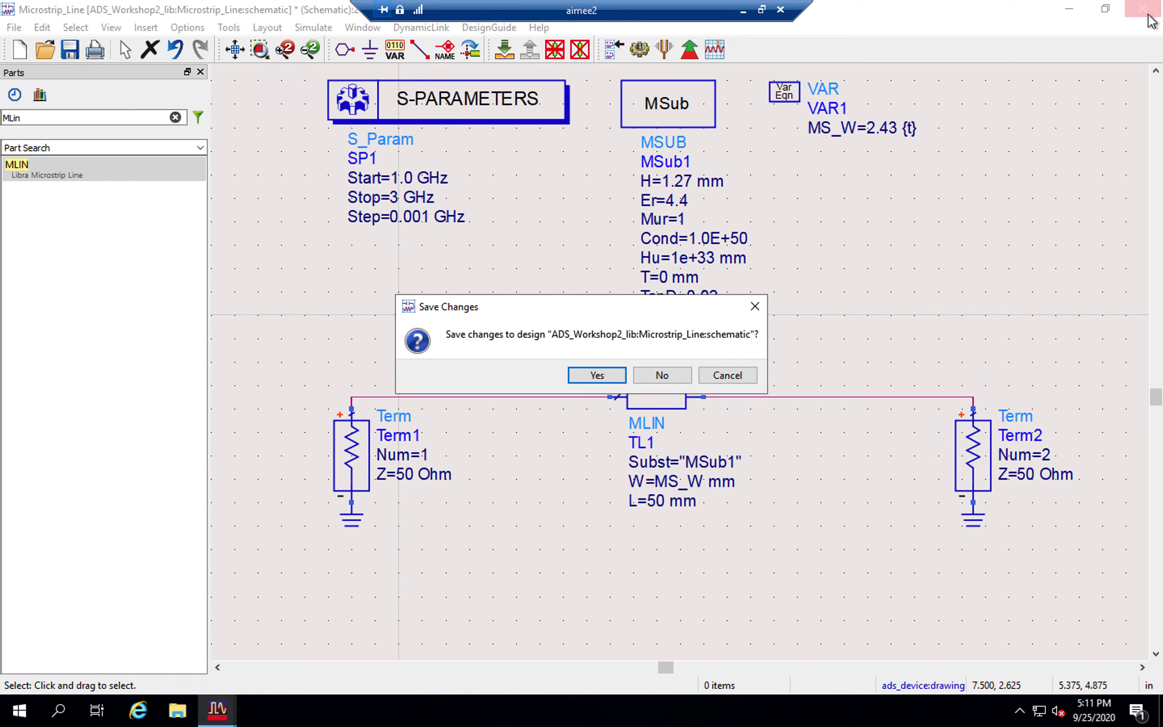
pyautogui.click(584, 378)
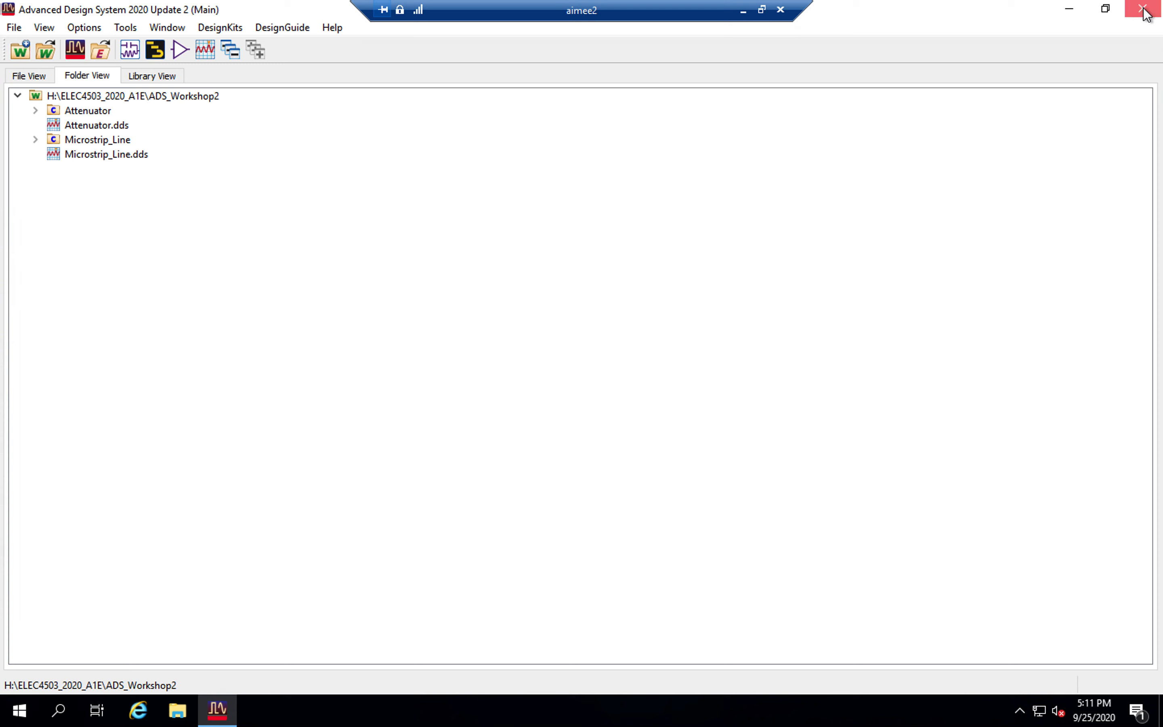
pyautogui.click(1143, 11)
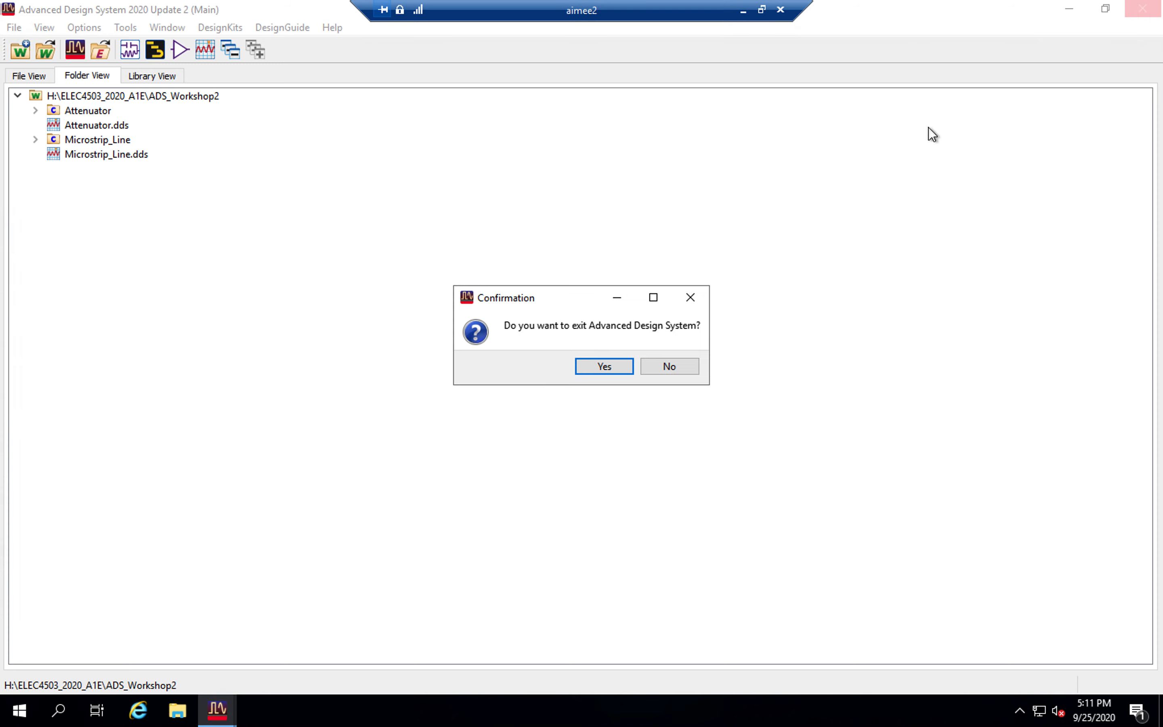
pyautogui.click(605, 366)
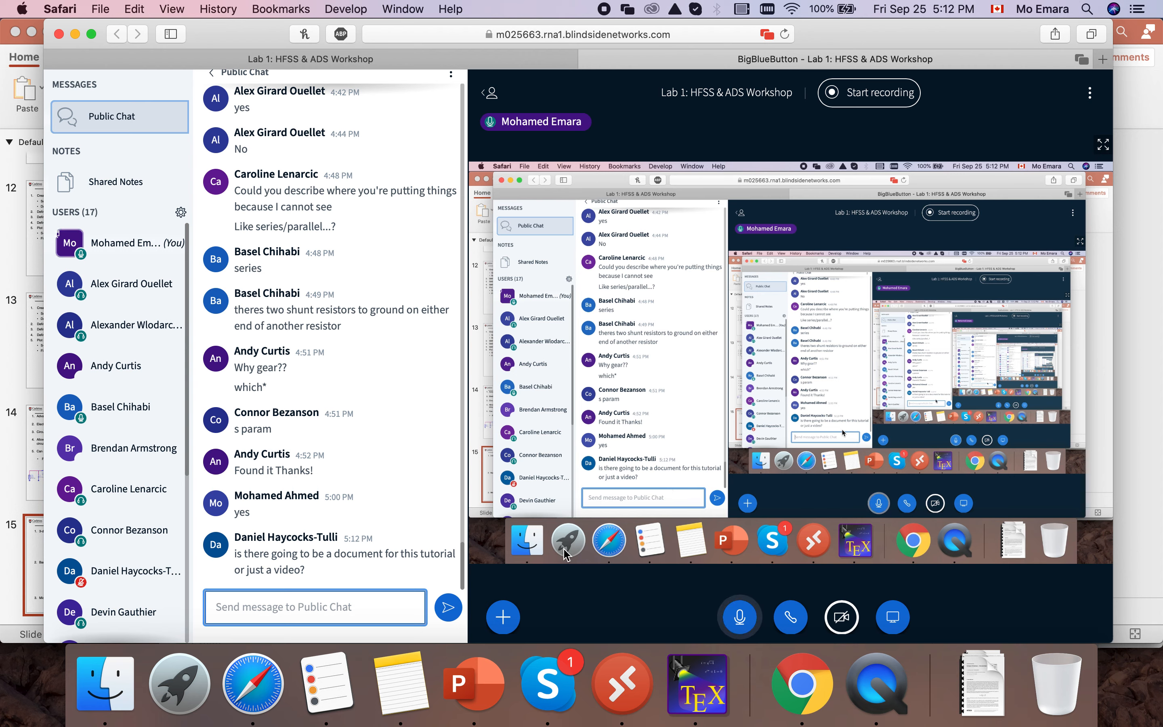
# Bring up the workshop slides briefly, return to the BigBlueButton session in Safari and stop sharing the screen
pyautogui.click(485, 673)
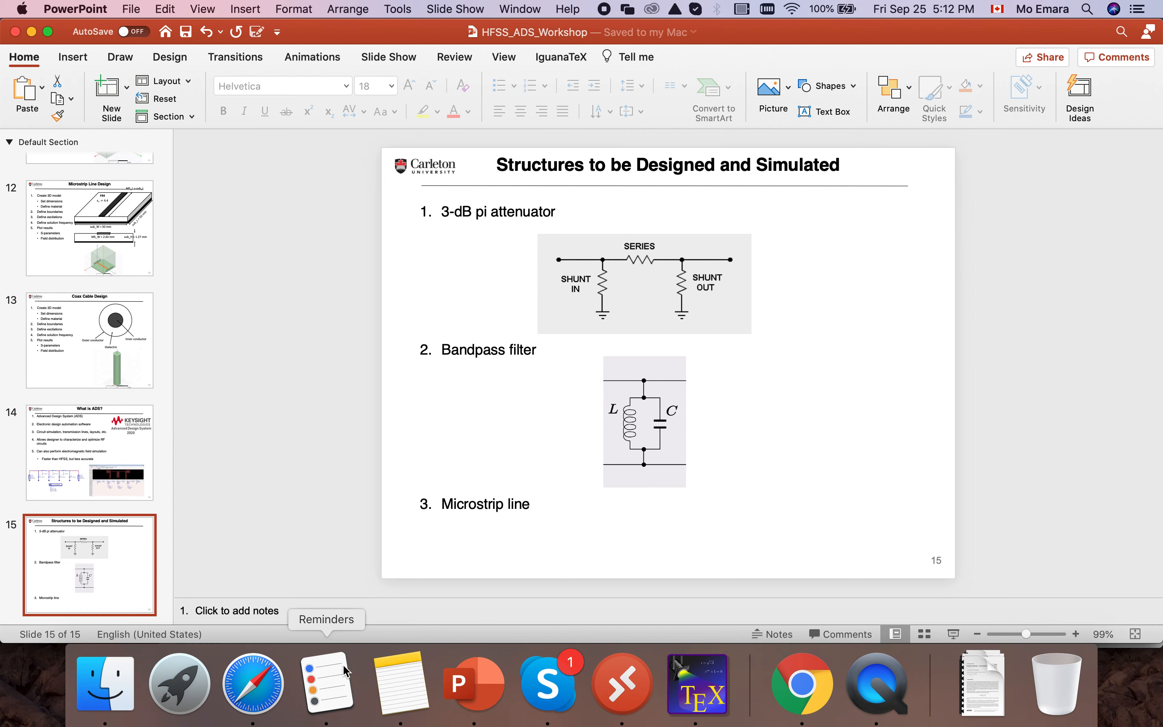
pyautogui.click(254, 692)
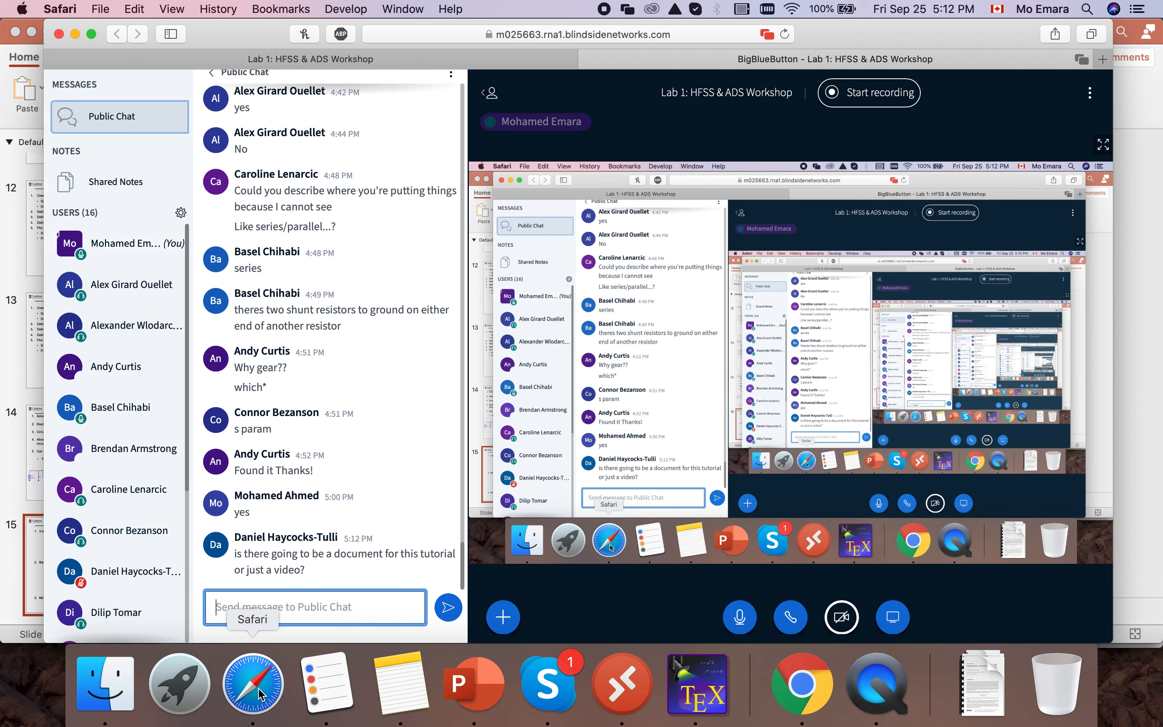
pyautogui.click(894, 621)
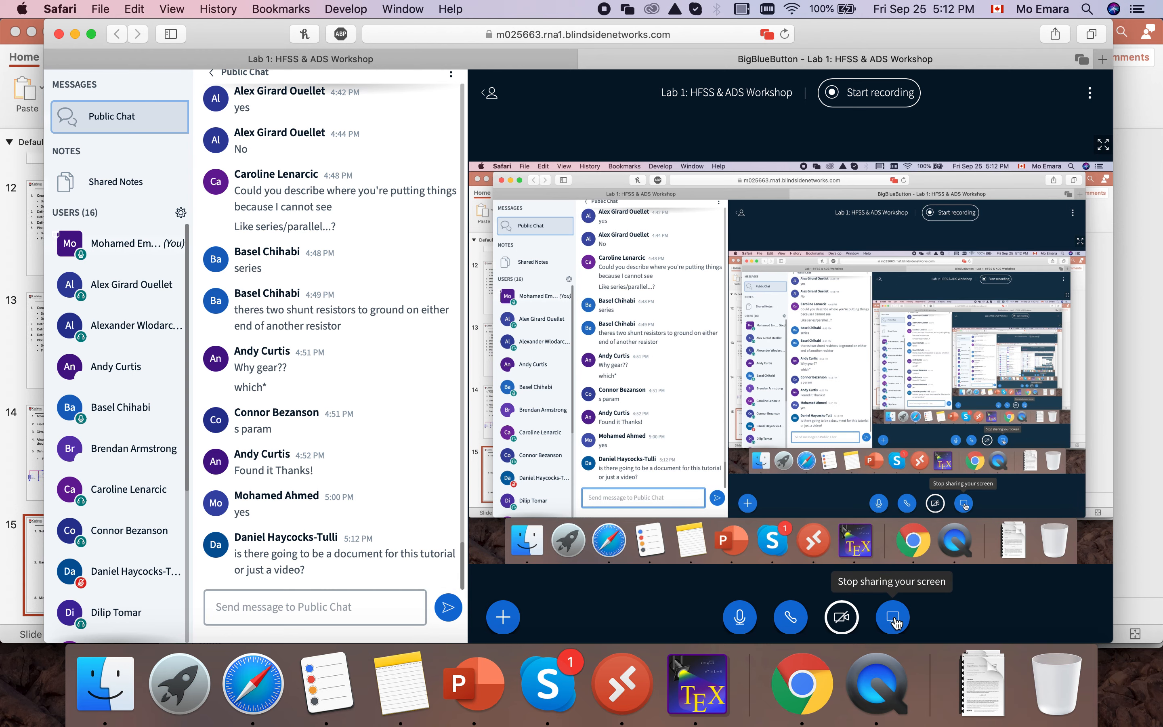